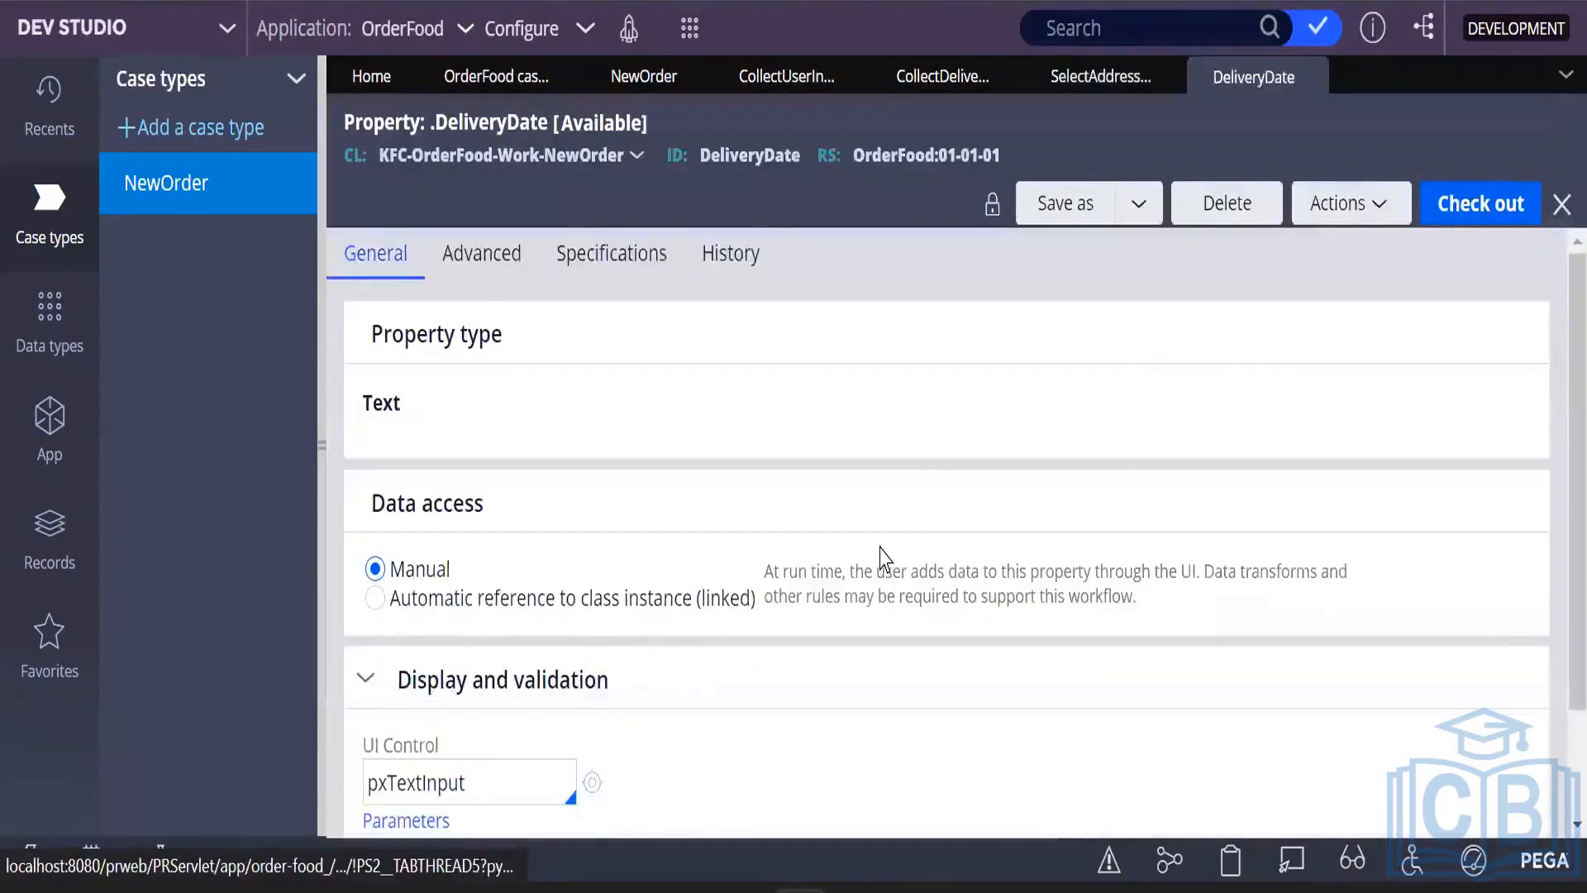
# Change the property's short description to DeliveryDate without the leading dot and check the property out for editing.
pyautogui.scroll(-2, 883, 558)
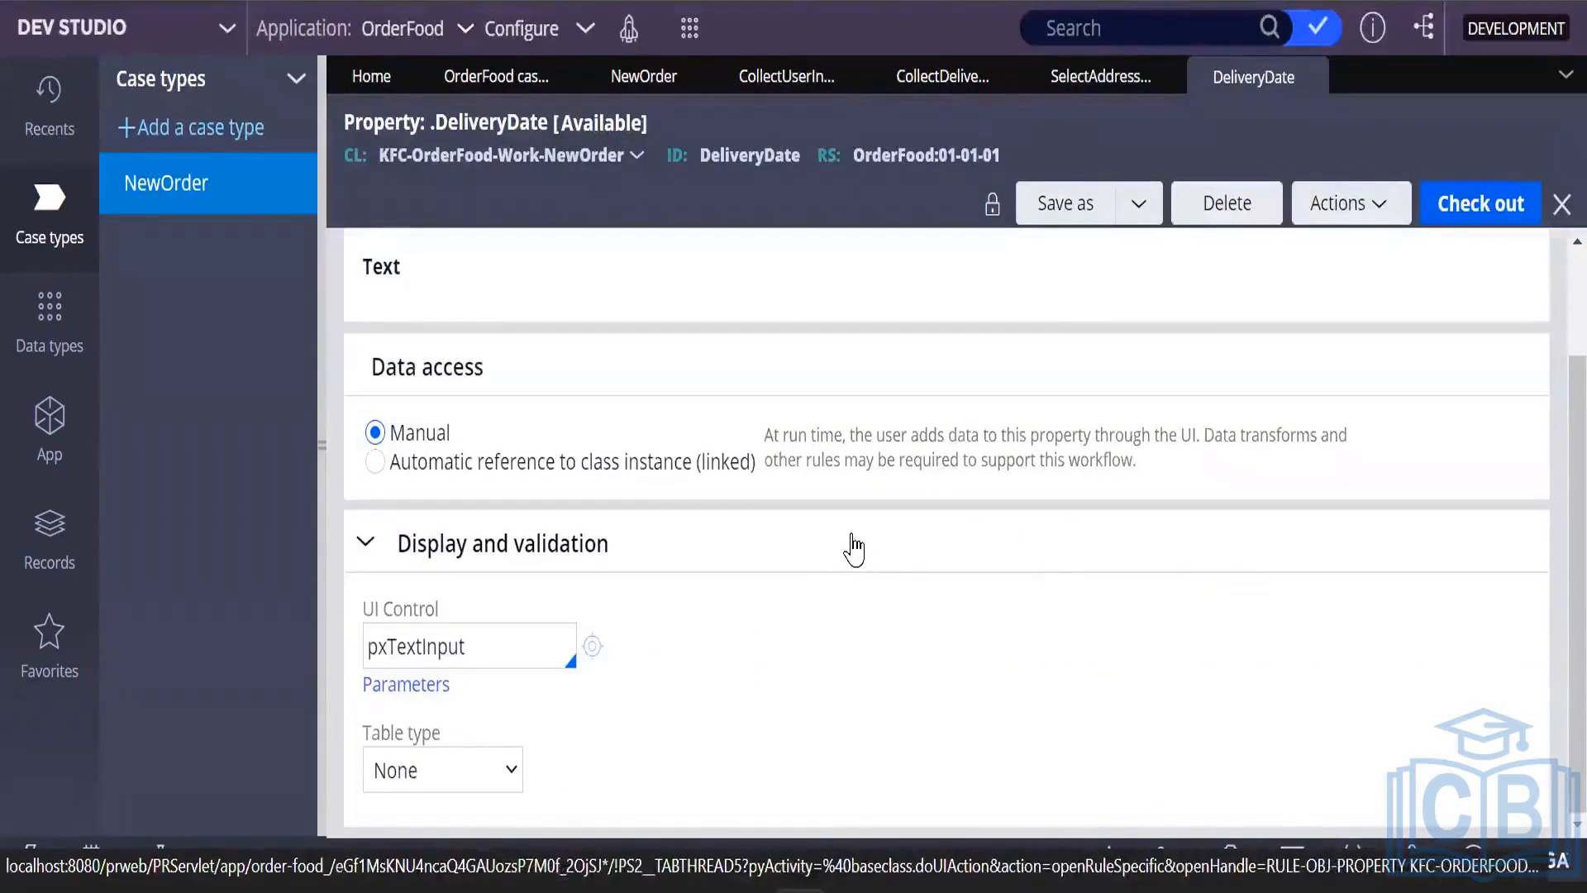
pyautogui.scroll(2, 854, 549)
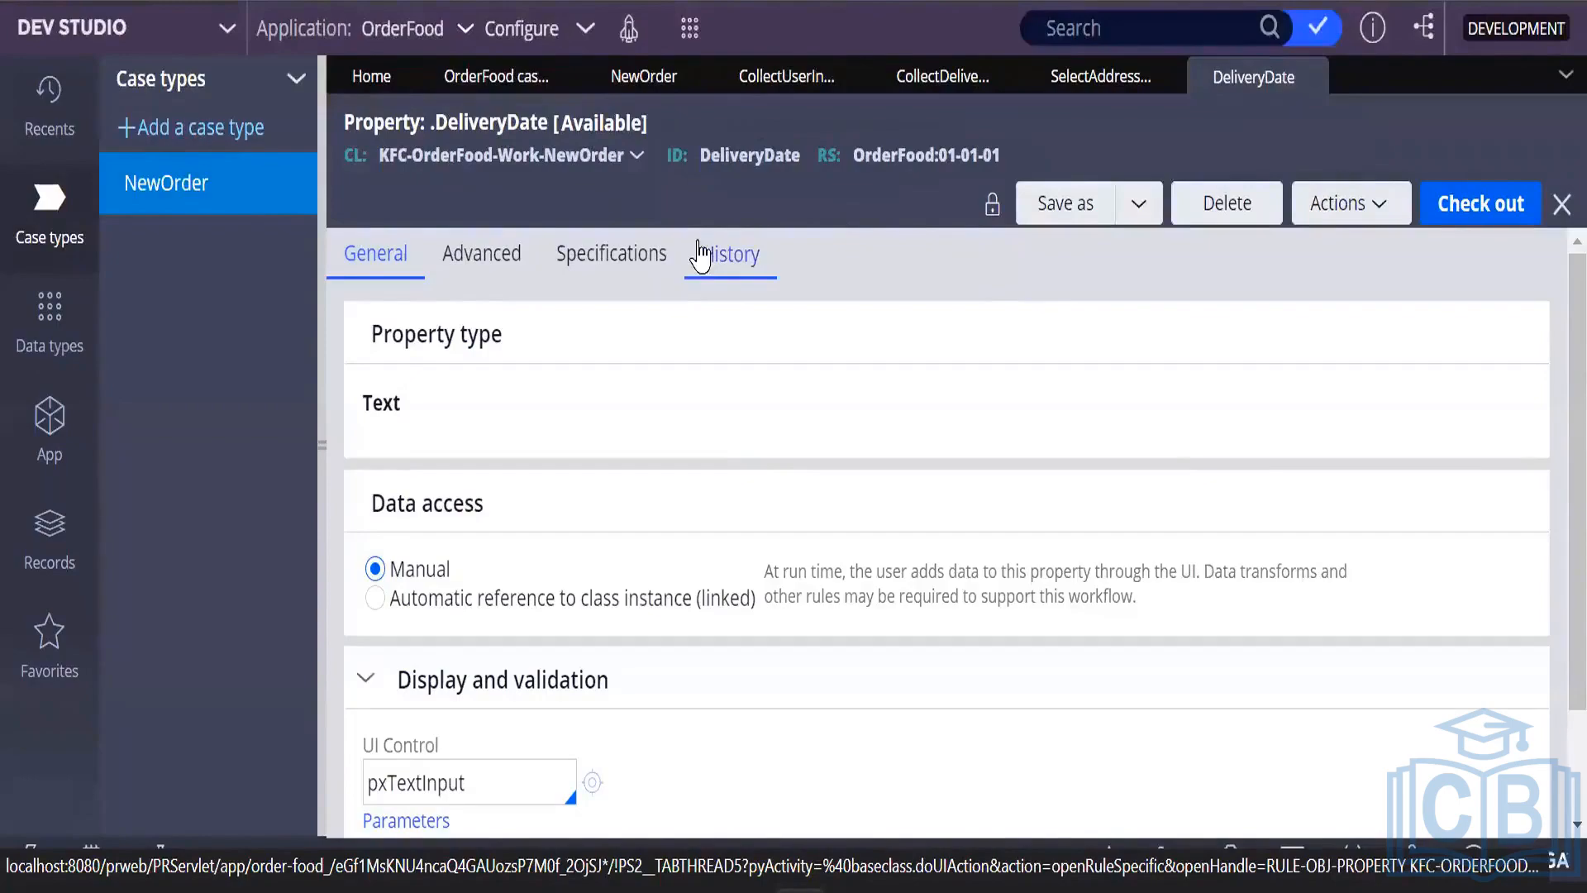
pyautogui.click(471, 127)
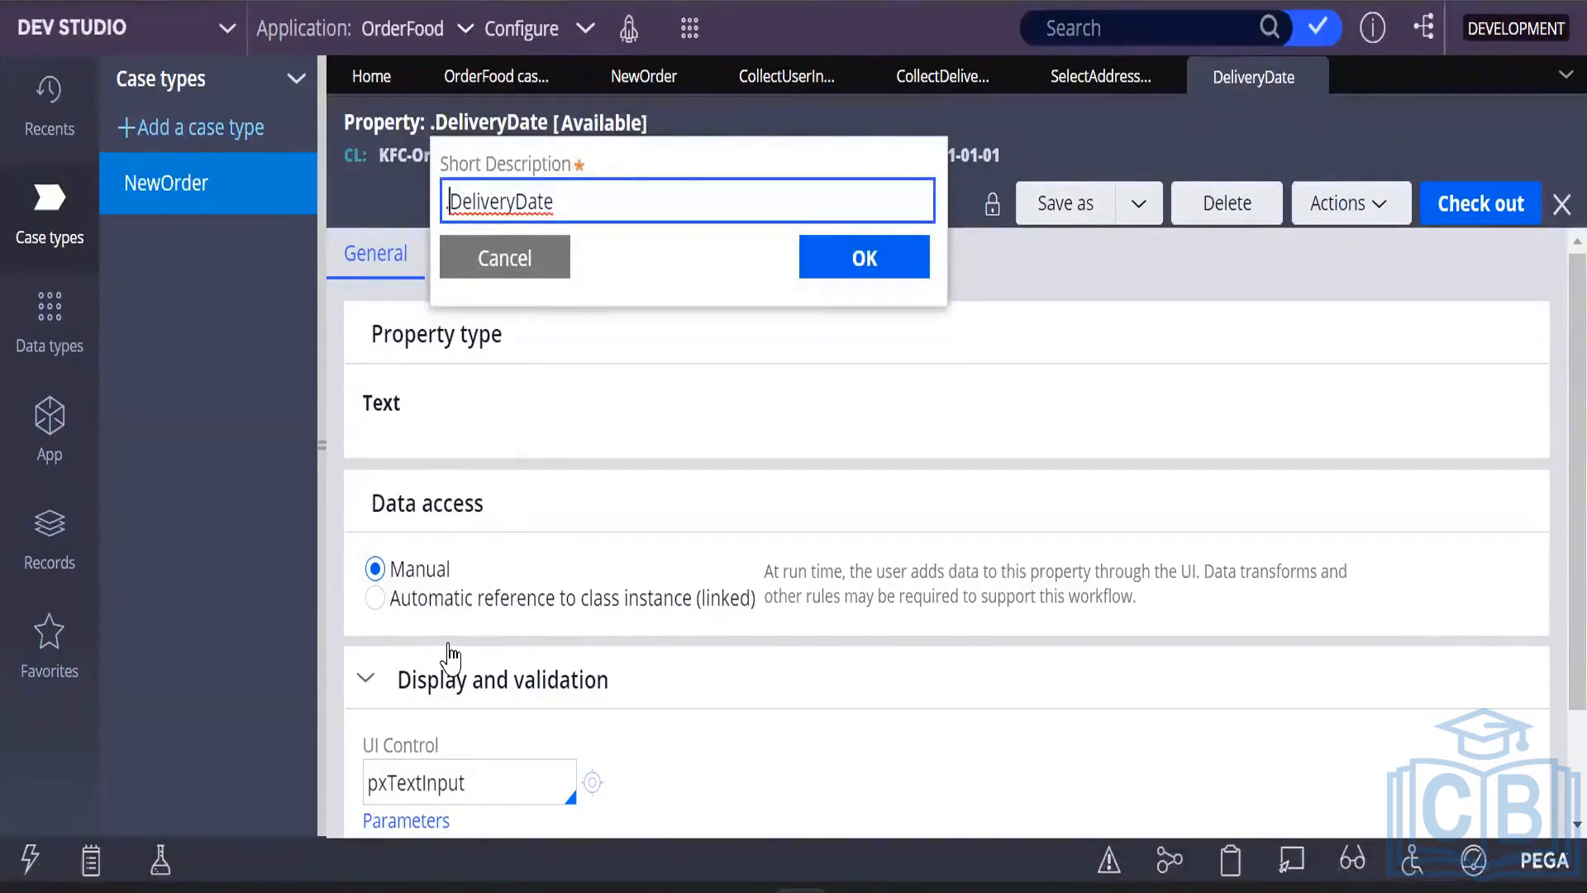
pyautogui.press('BackSpace')
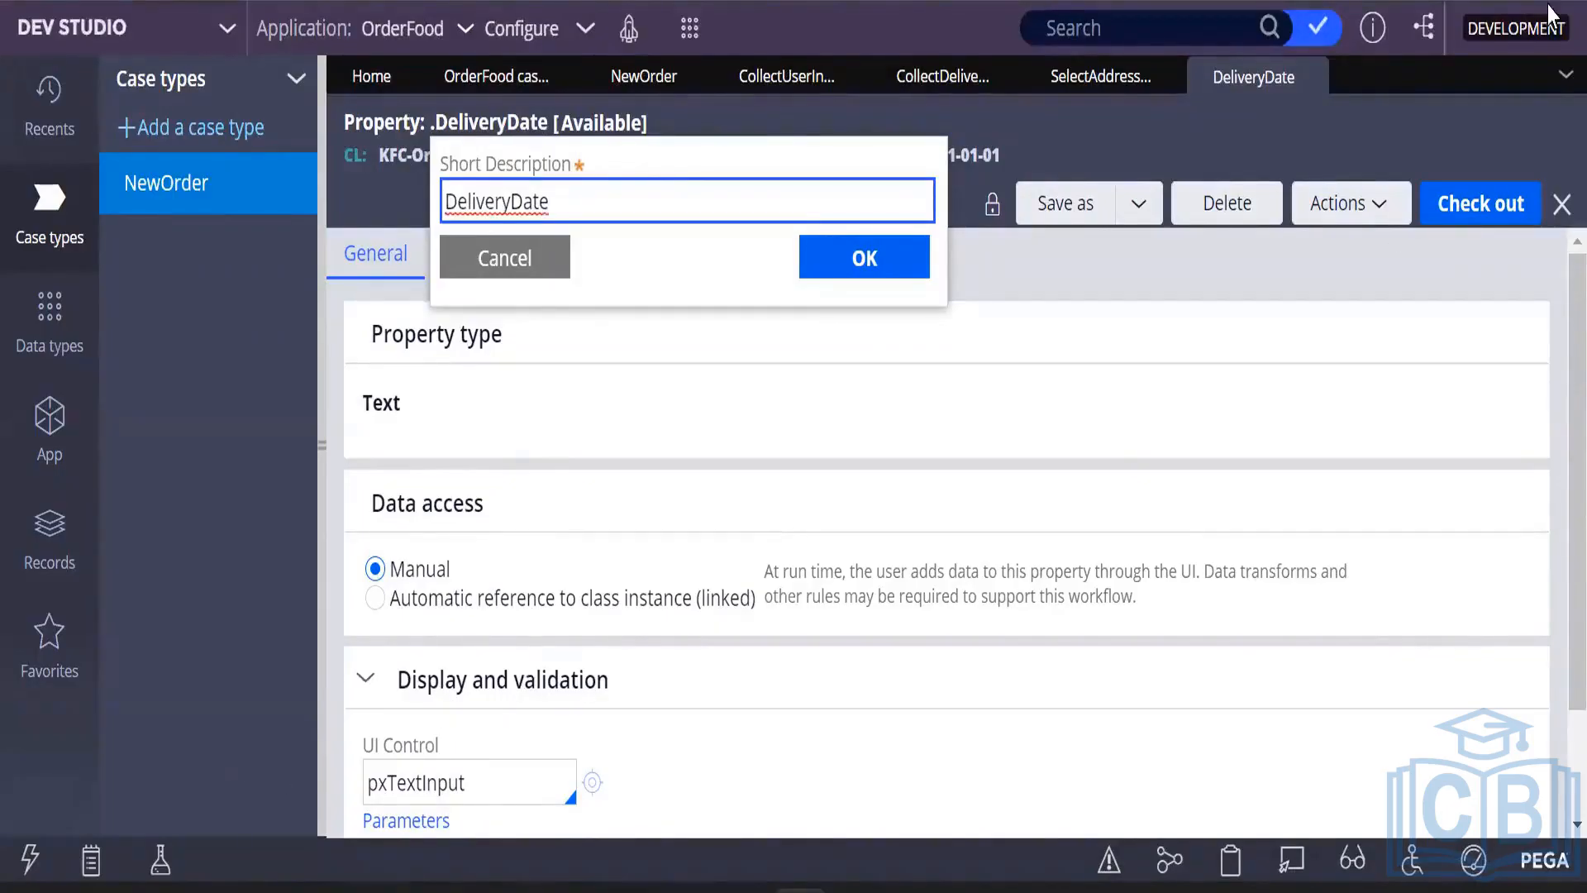
pyautogui.click(857, 263)
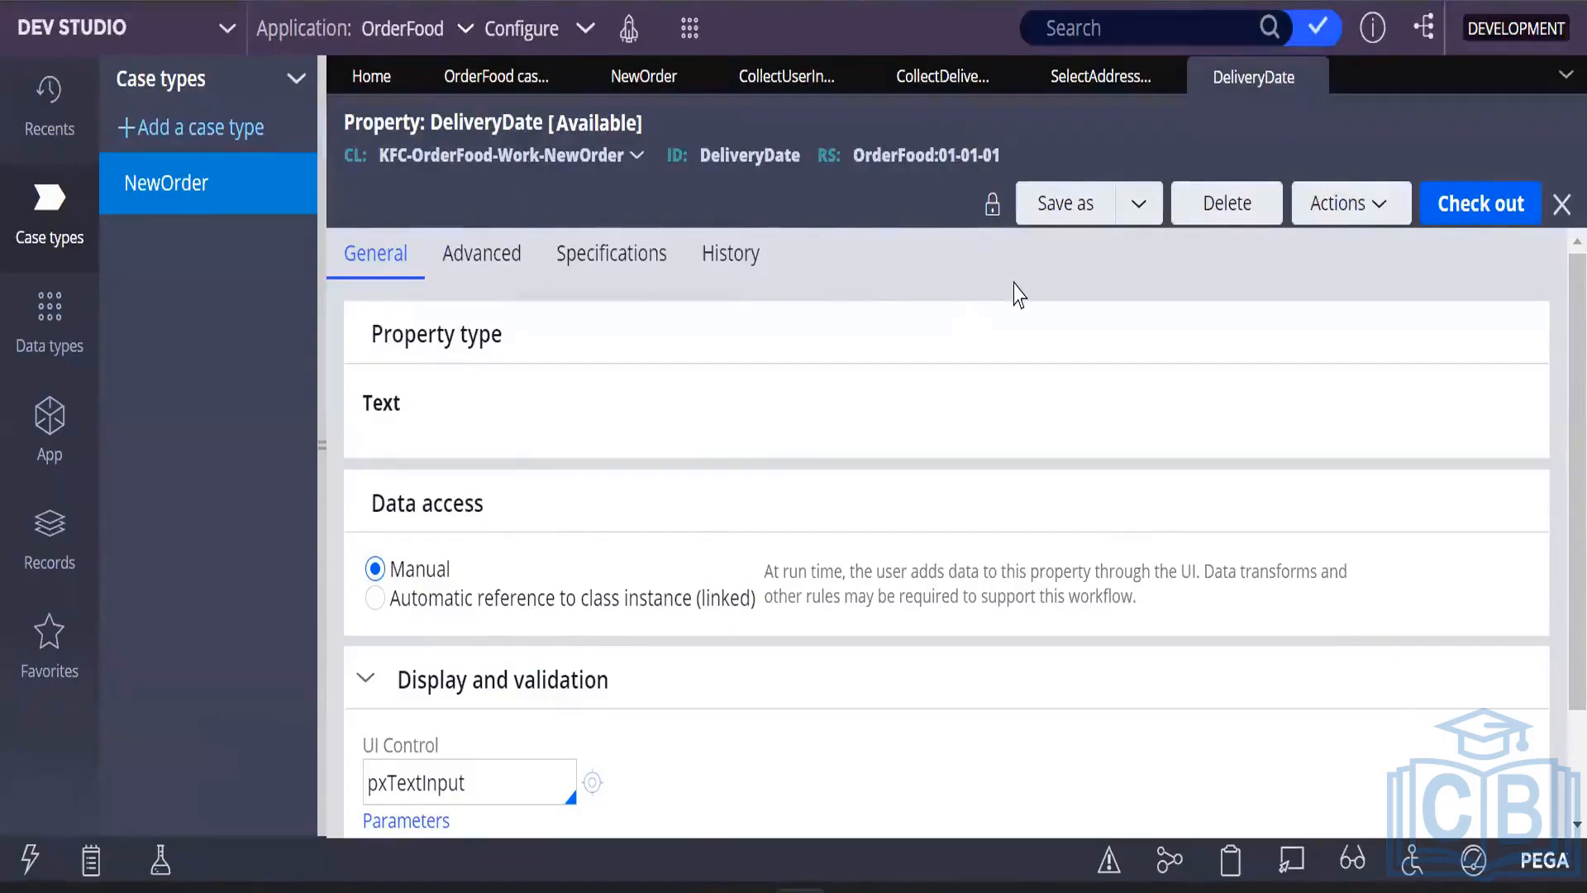
pyautogui.click(1465, 213)
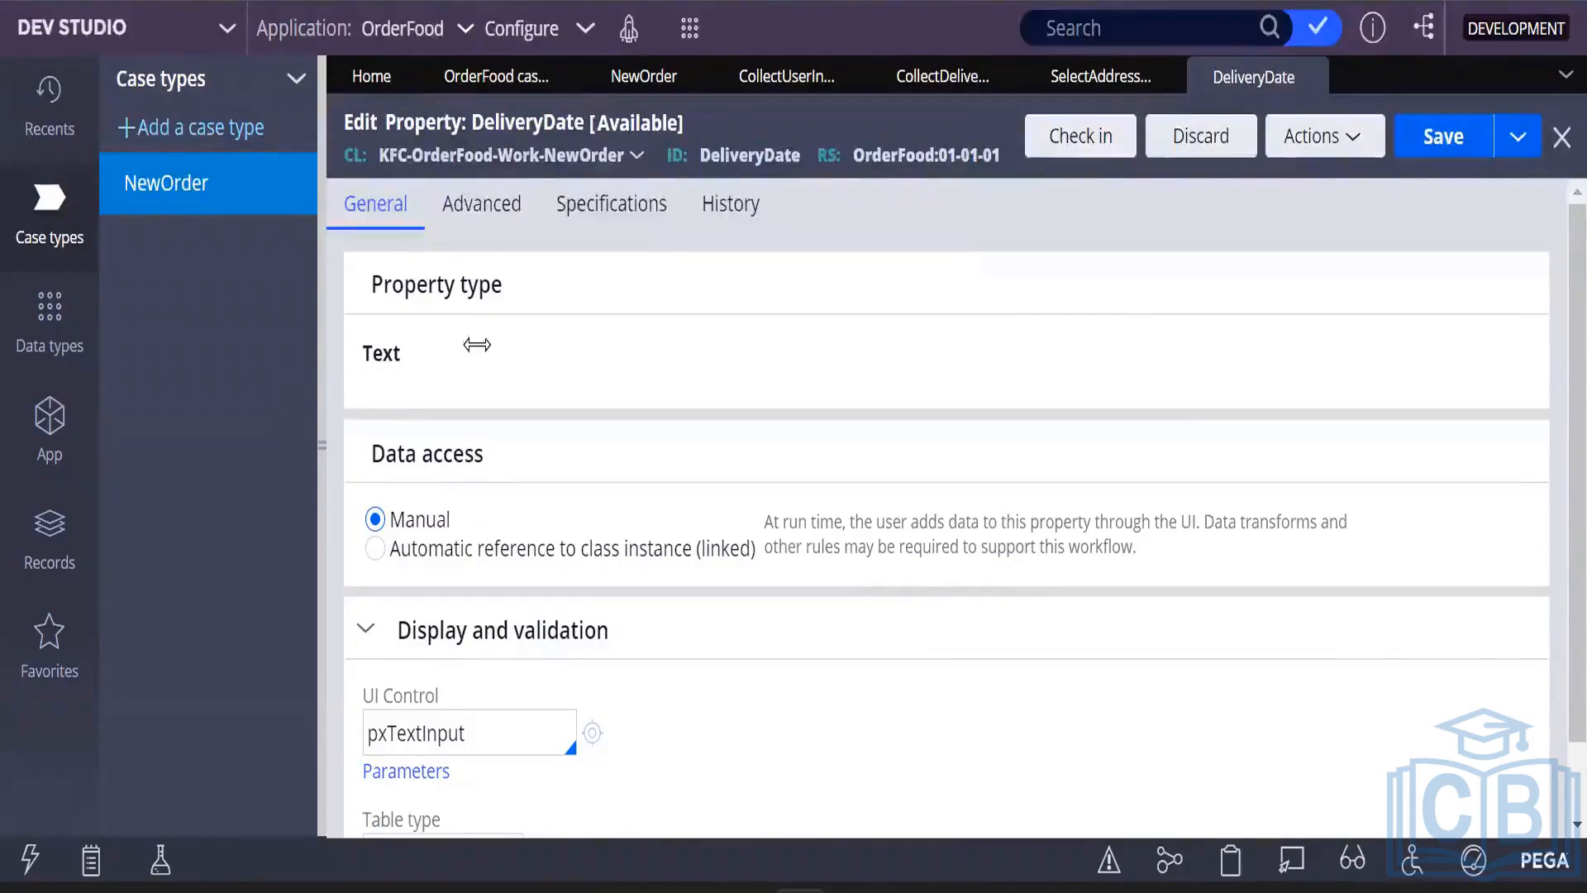
# Bind the SelectAddressInfo section's date time field to .DeliveryDate with the property default label, and save the section.
pyautogui.click(1093, 79)
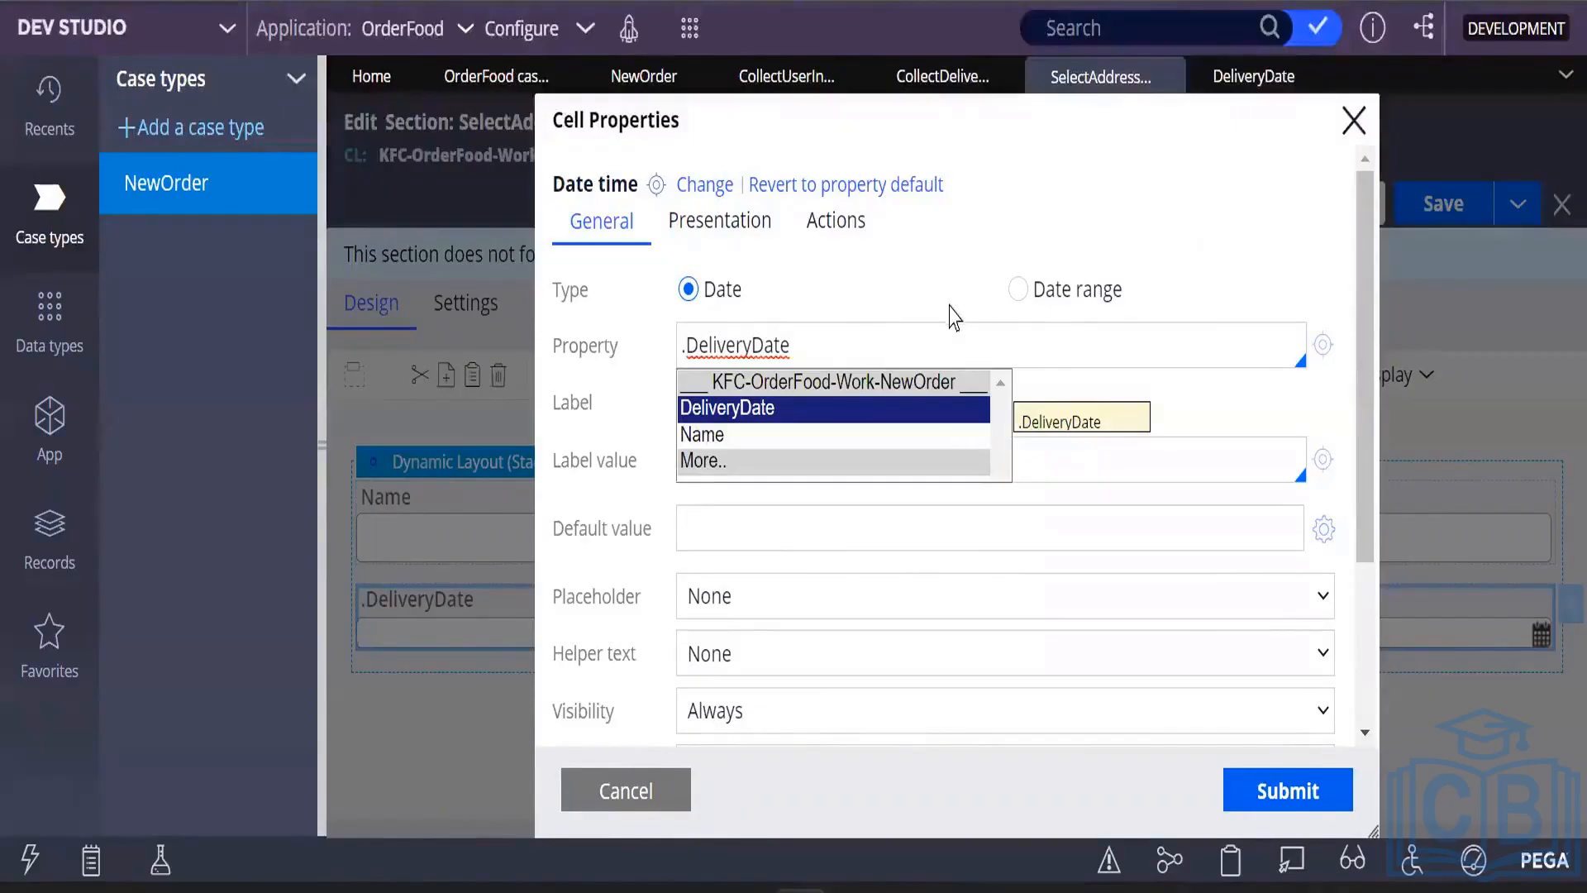
pyautogui.click(734, 413)
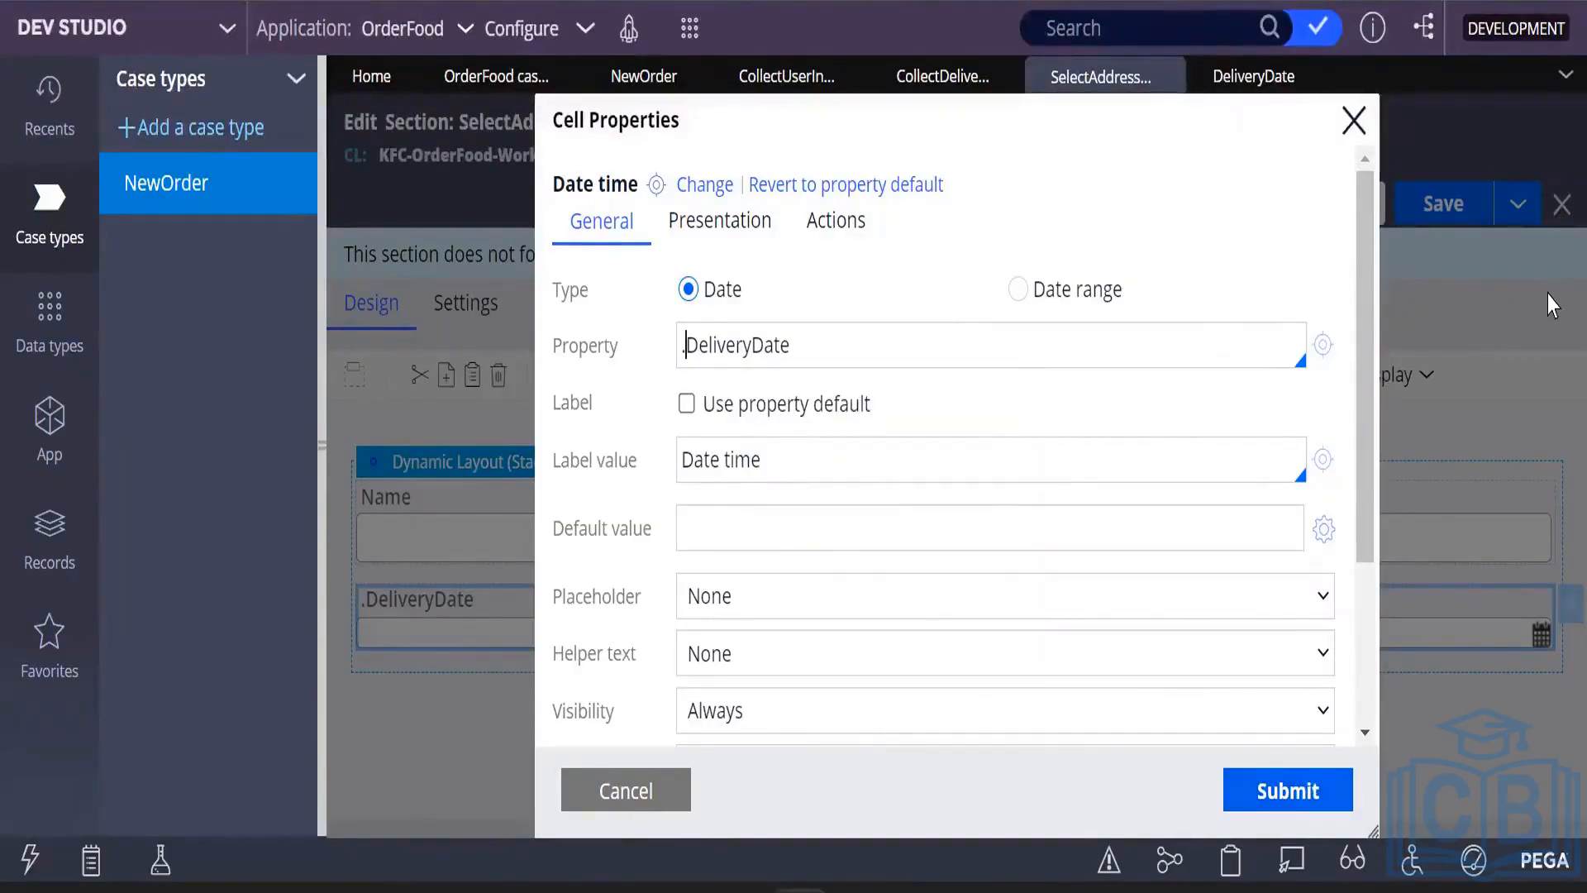
pyautogui.click(687, 404)
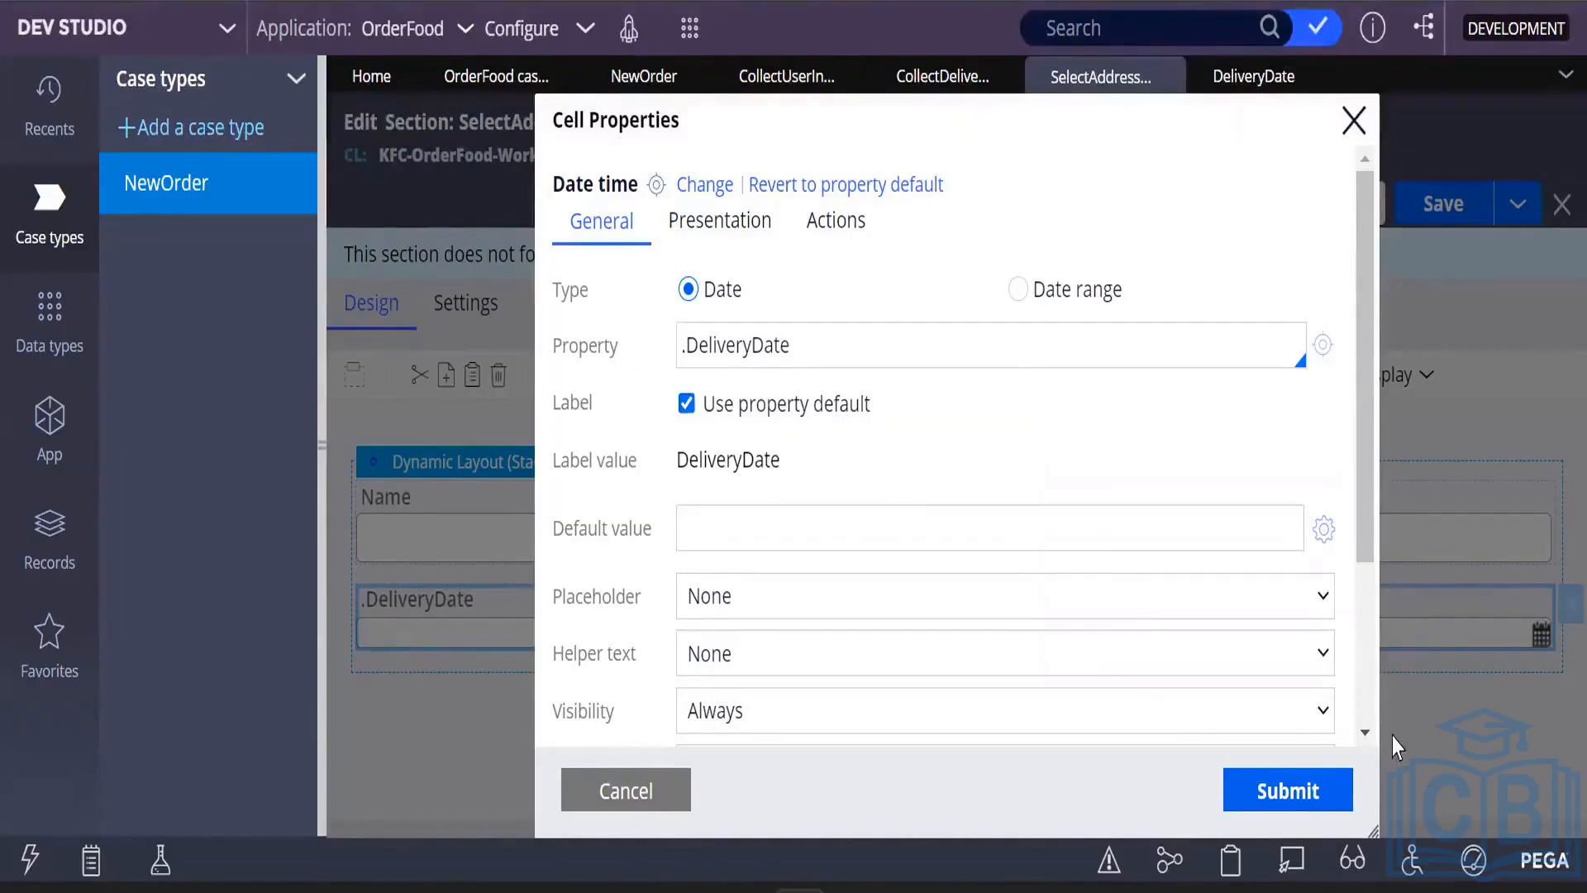
pyautogui.click(1286, 793)
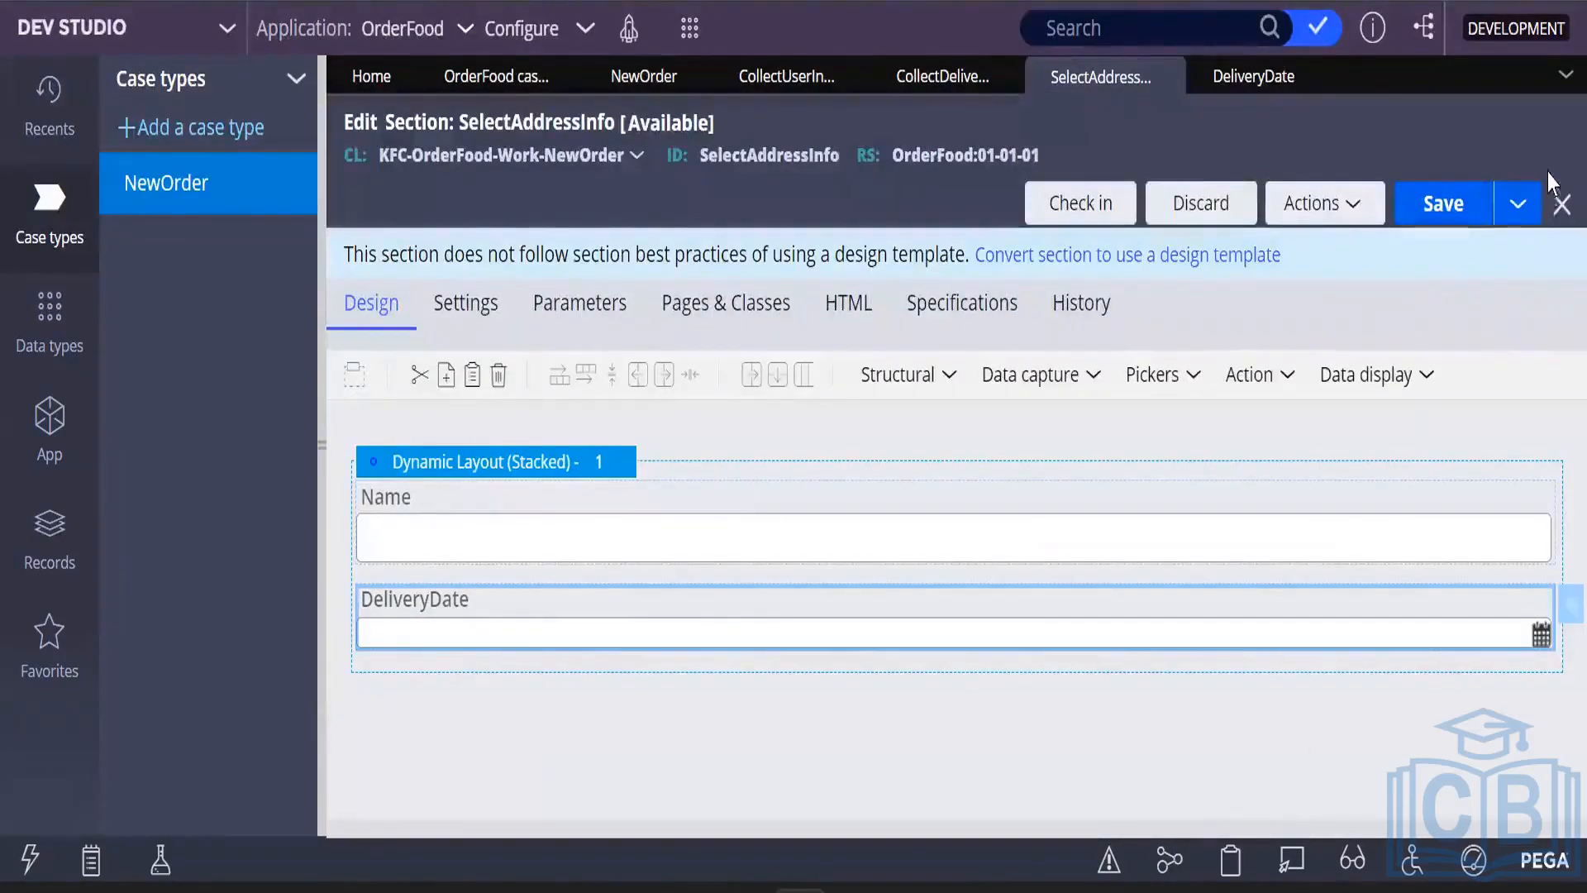
pyautogui.click(1443, 206)
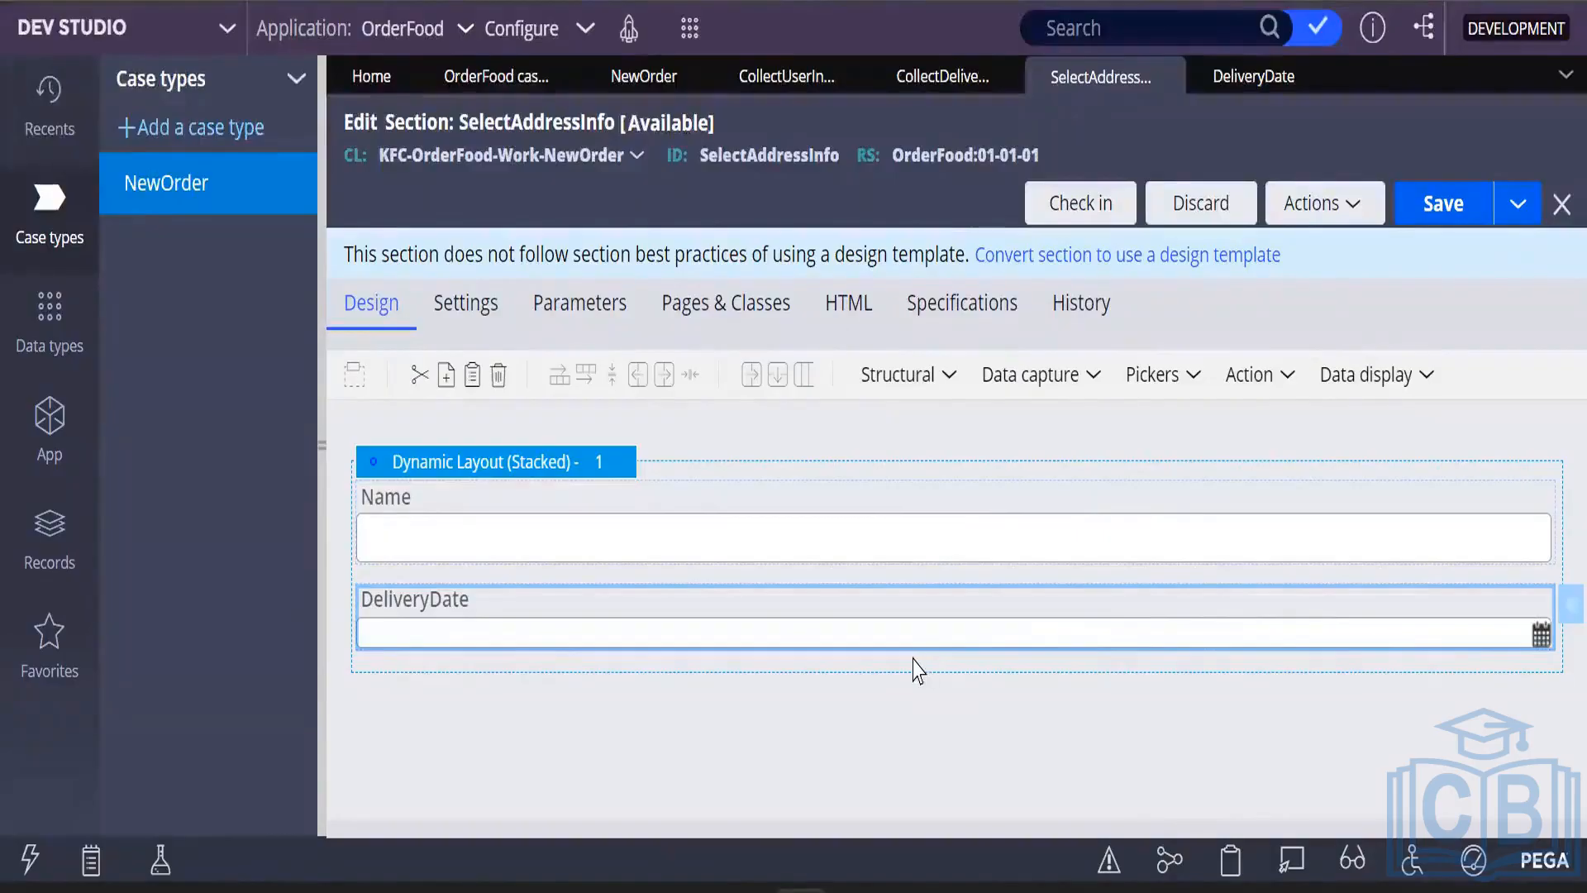
# Add a text input below the DeliveryDate field and enter CurrentAddress as its property.
pyautogui.click(1093, 376)
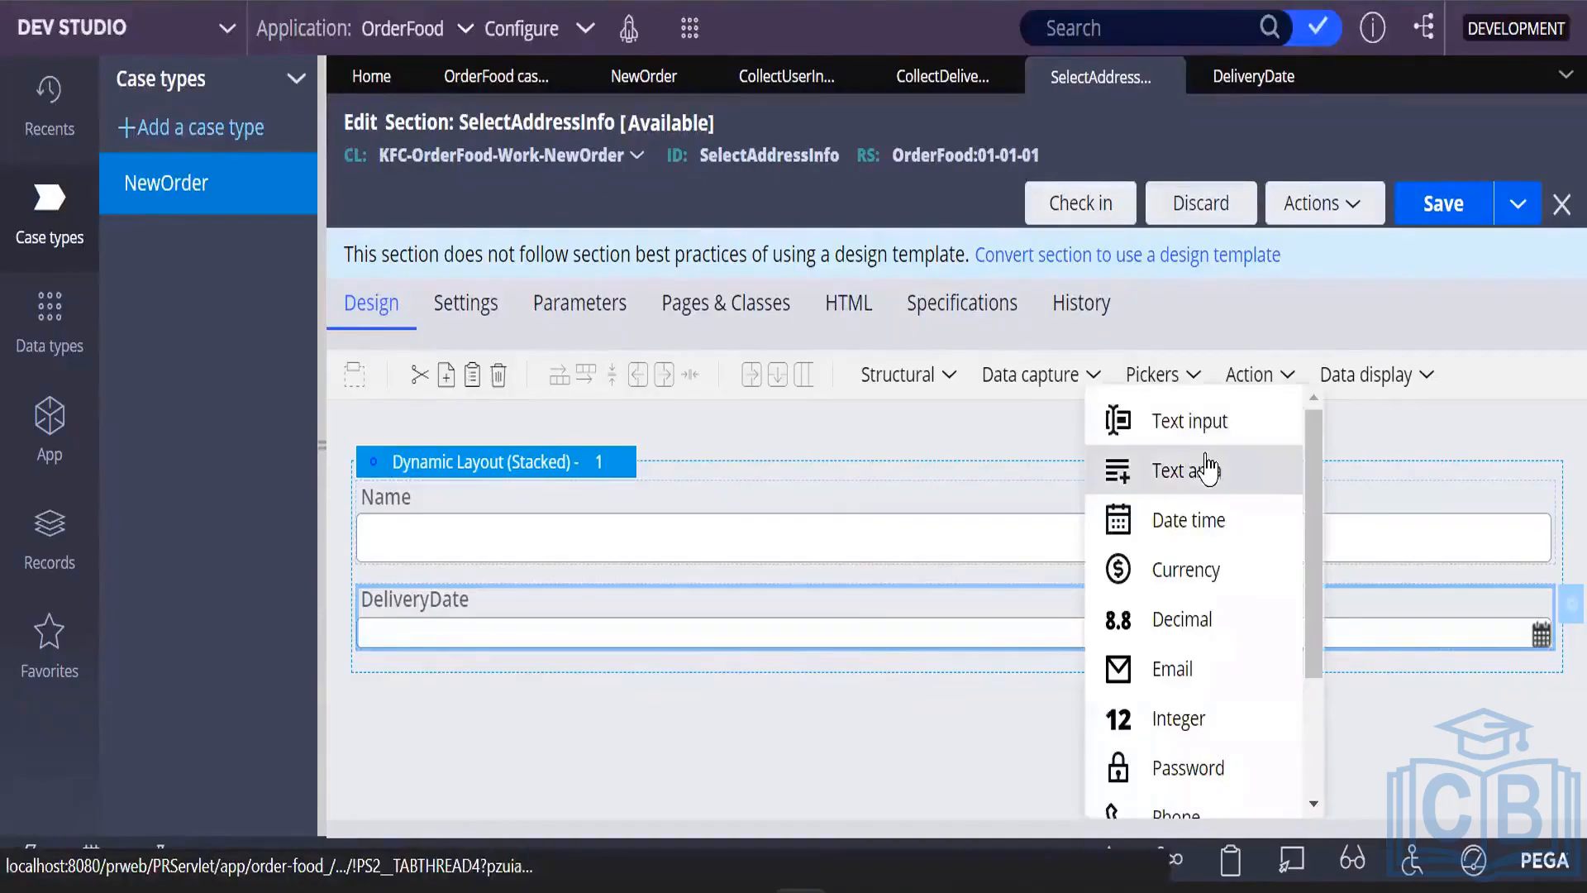
pyautogui.moveTo(1174, 421); pyautogui.dragTo(437, 709)
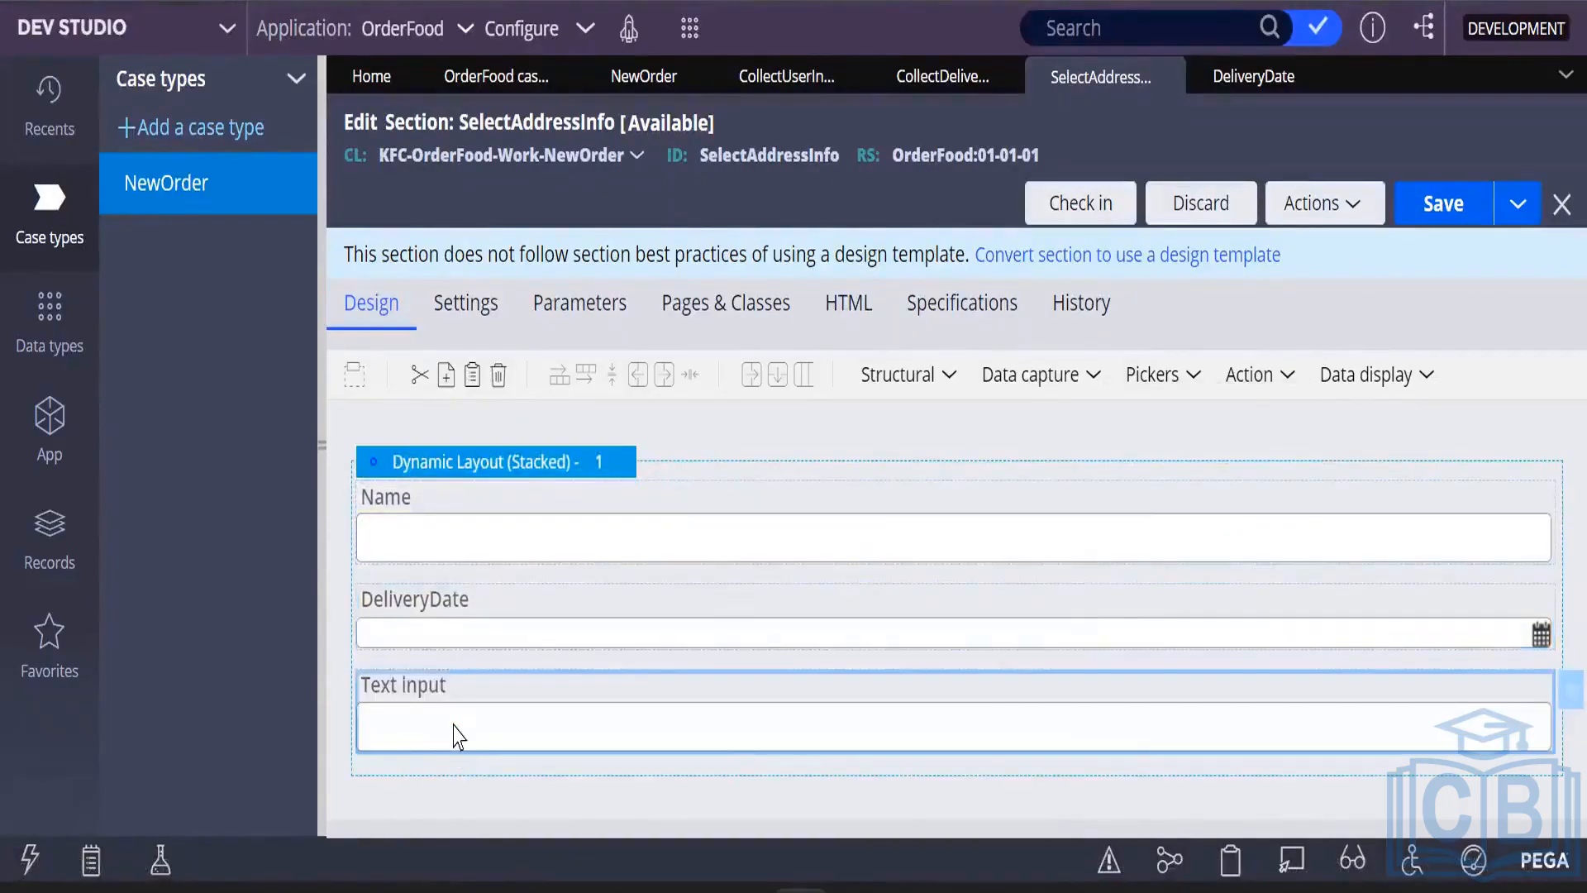
pyautogui.doubleClick(457, 736)
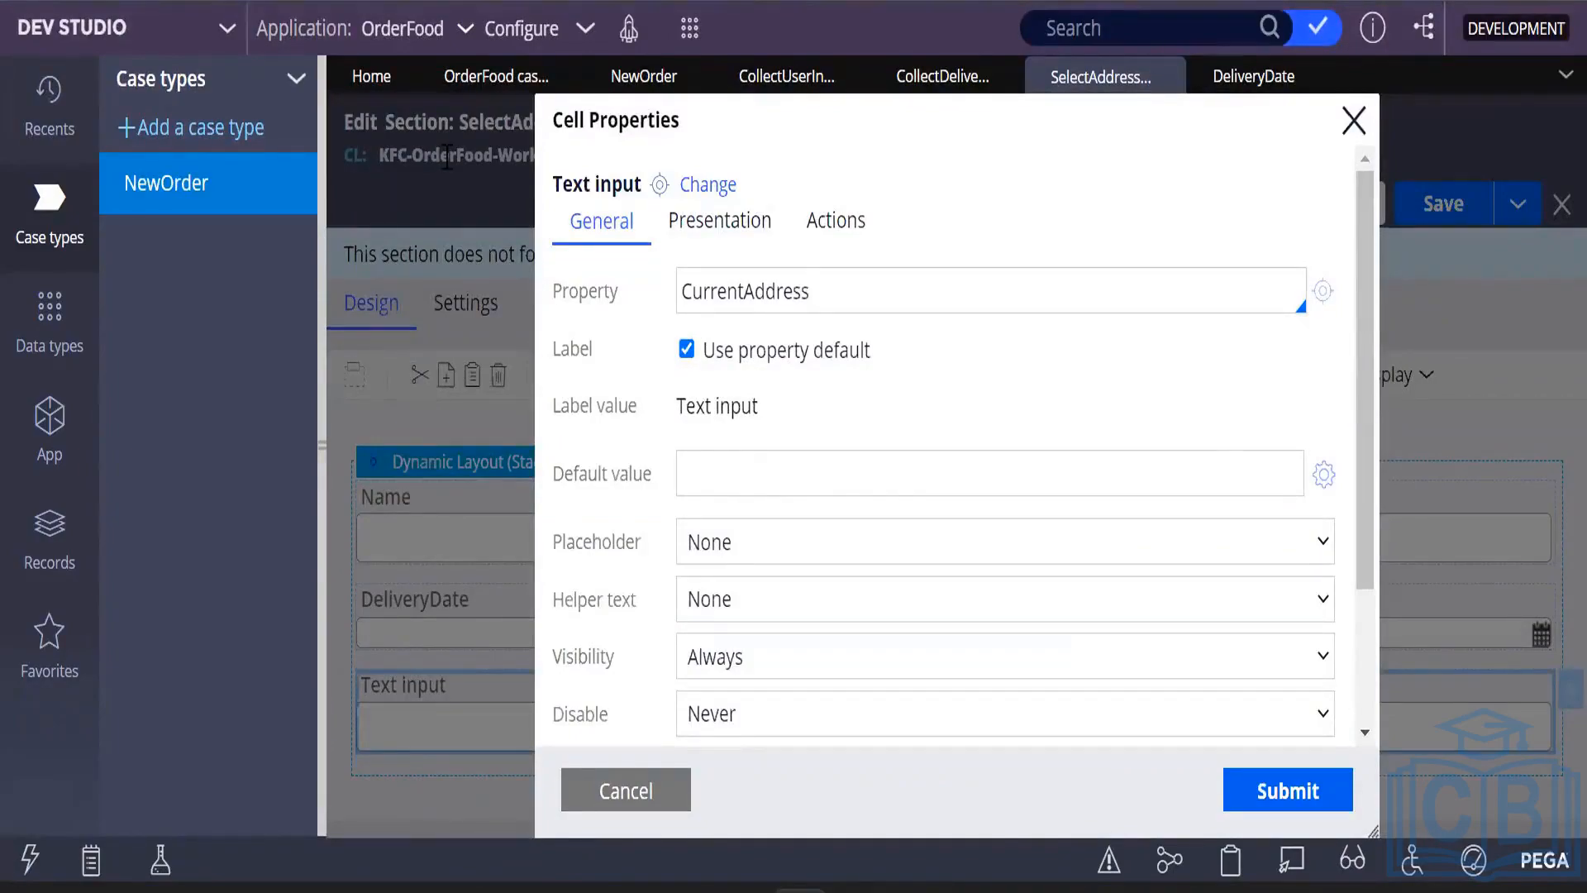
# Create and save the CurrentAddress text property in KFC-OrderFood-Work-NewOrder, and check it out for editing.
pyautogui.click(1321, 293)
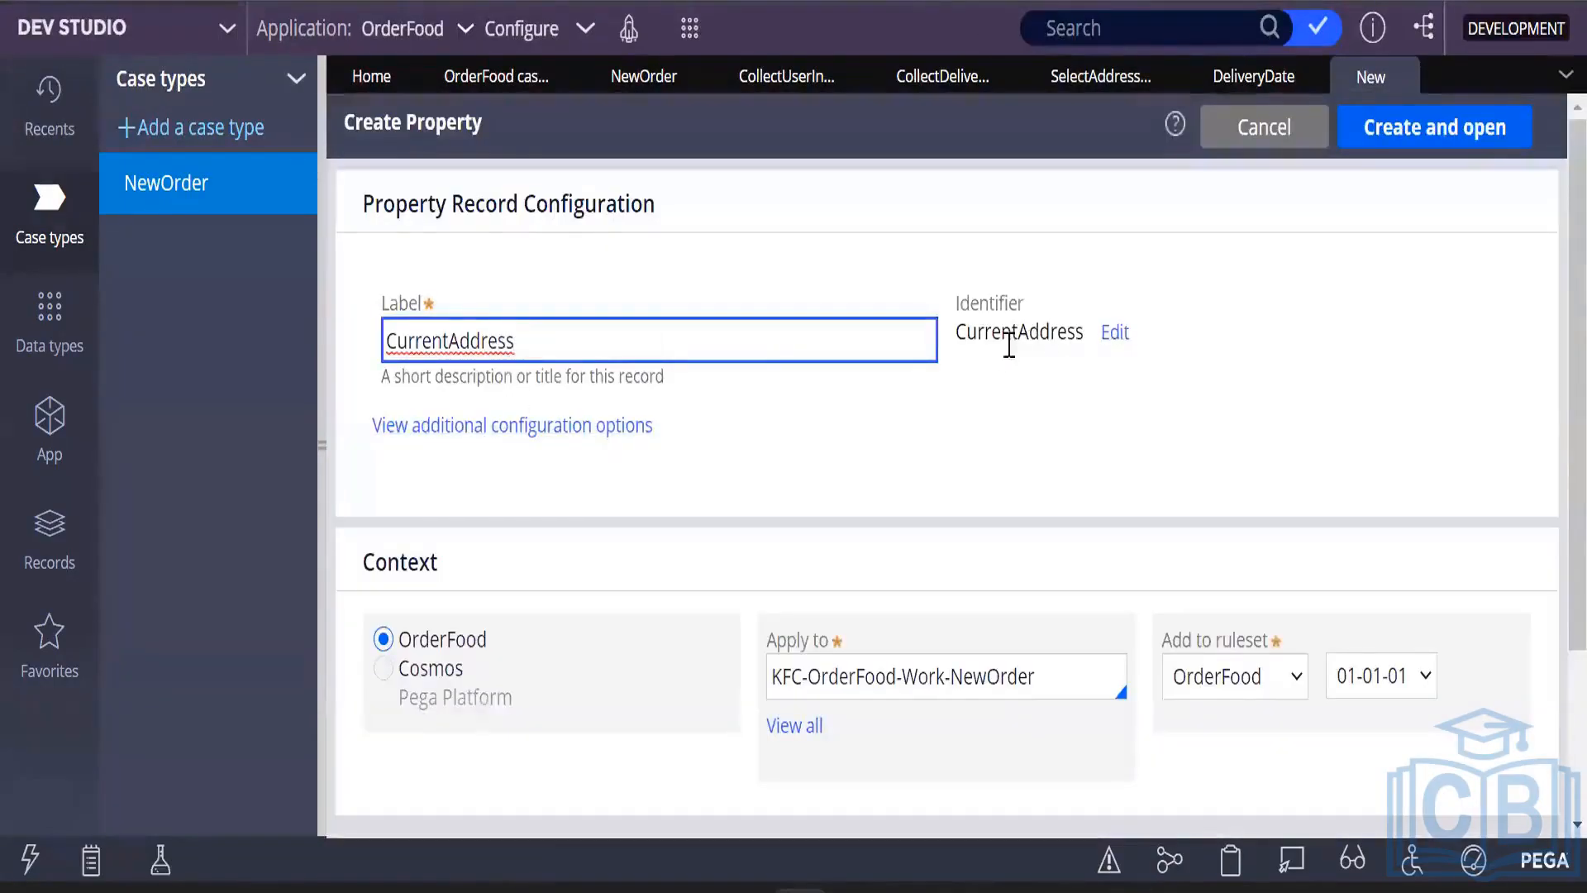
pyautogui.click(1405, 125)
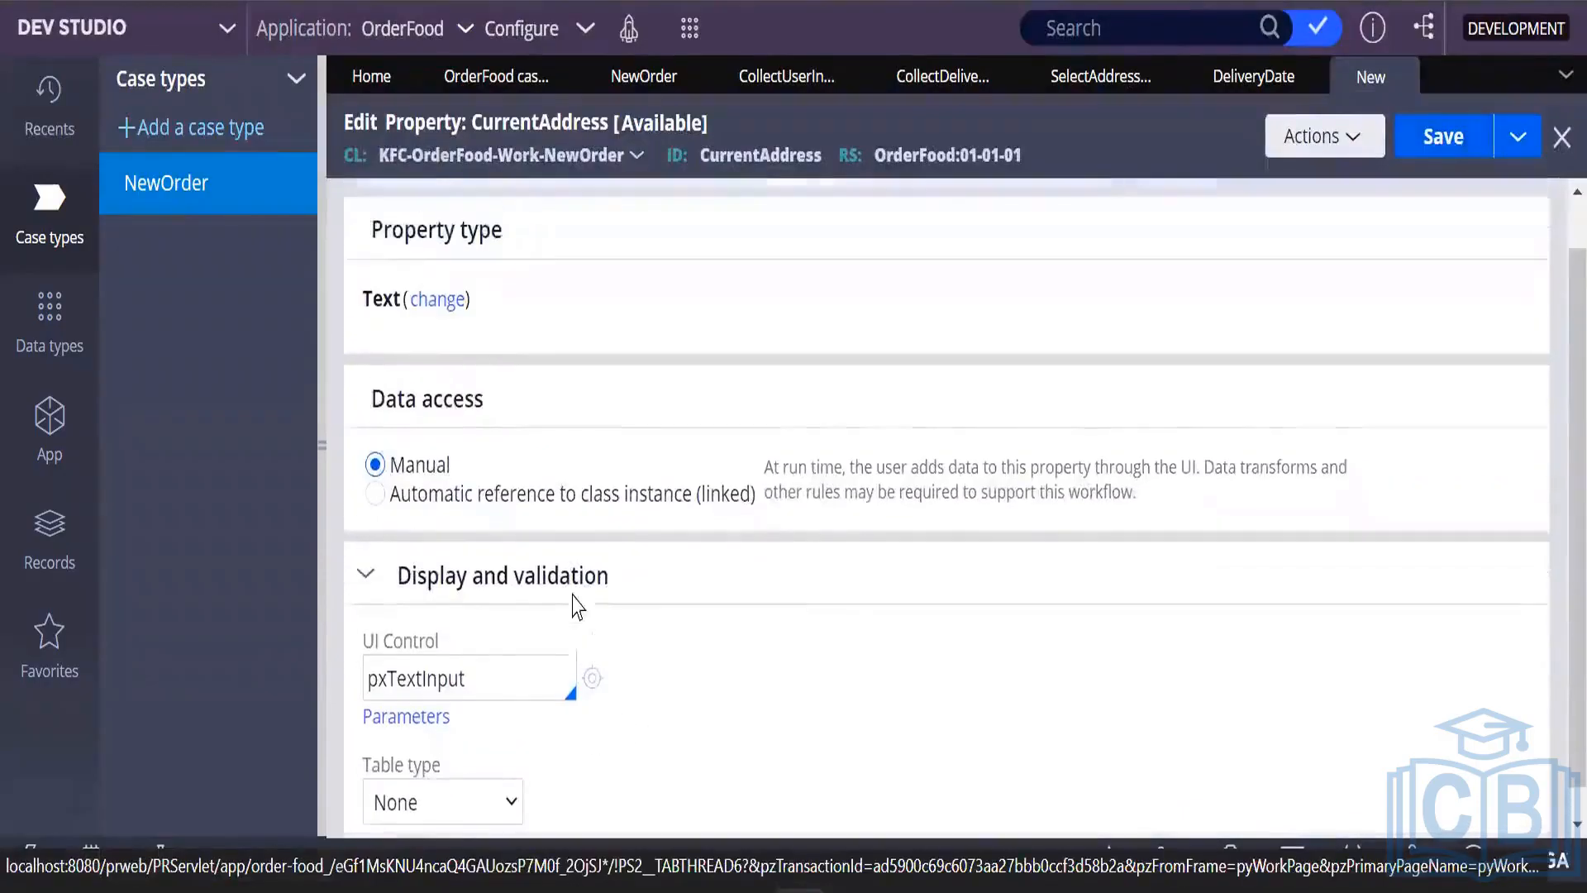
pyautogui.click(1444, 139)
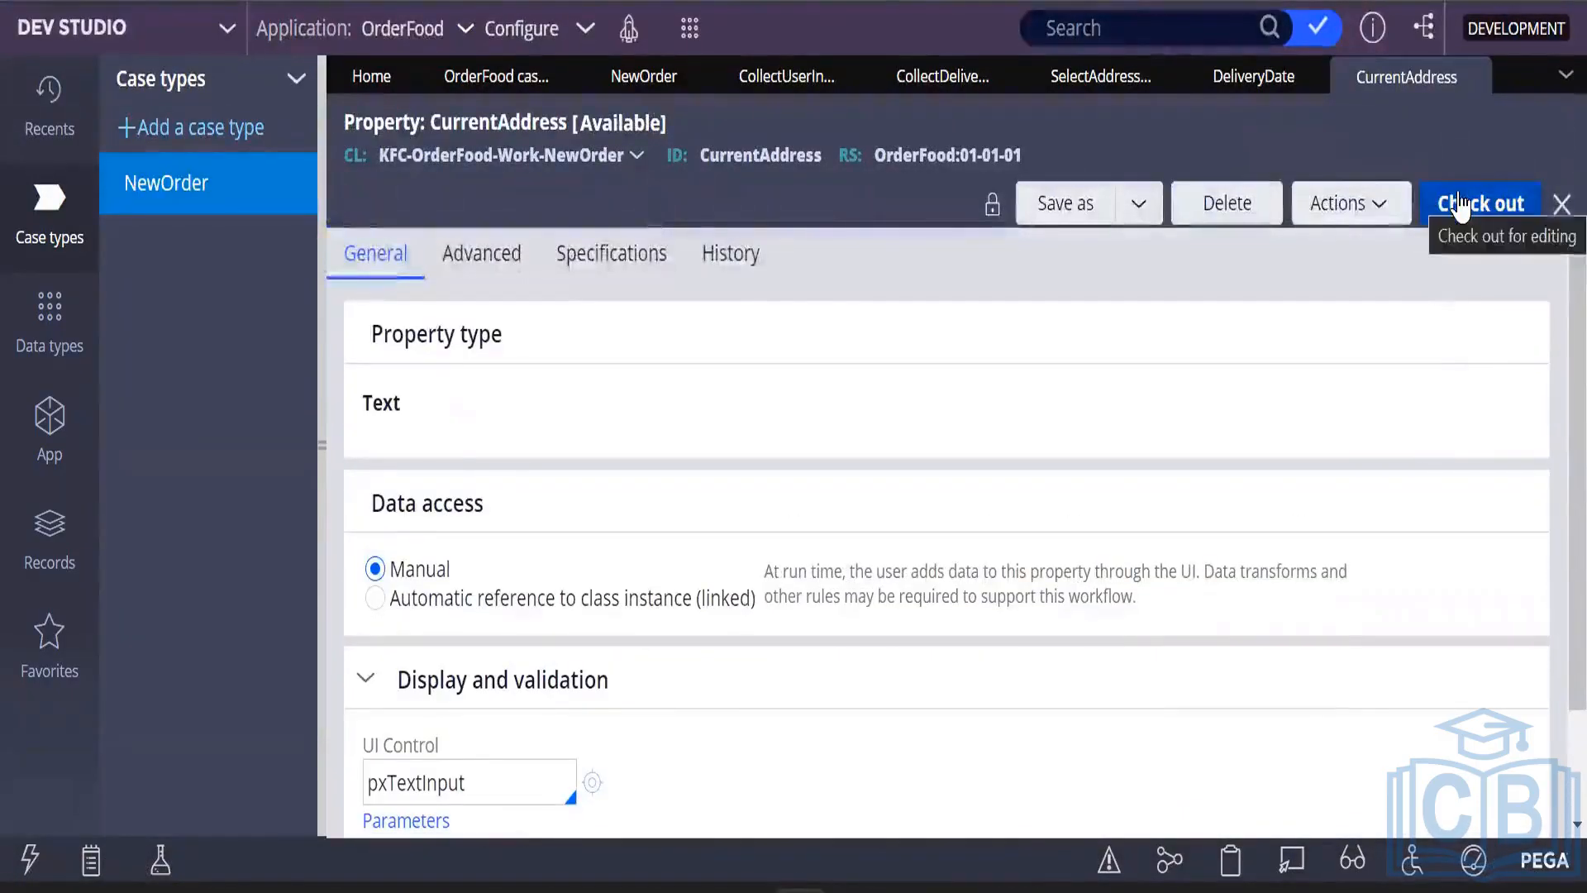
pyautogui.click(1461, 212)
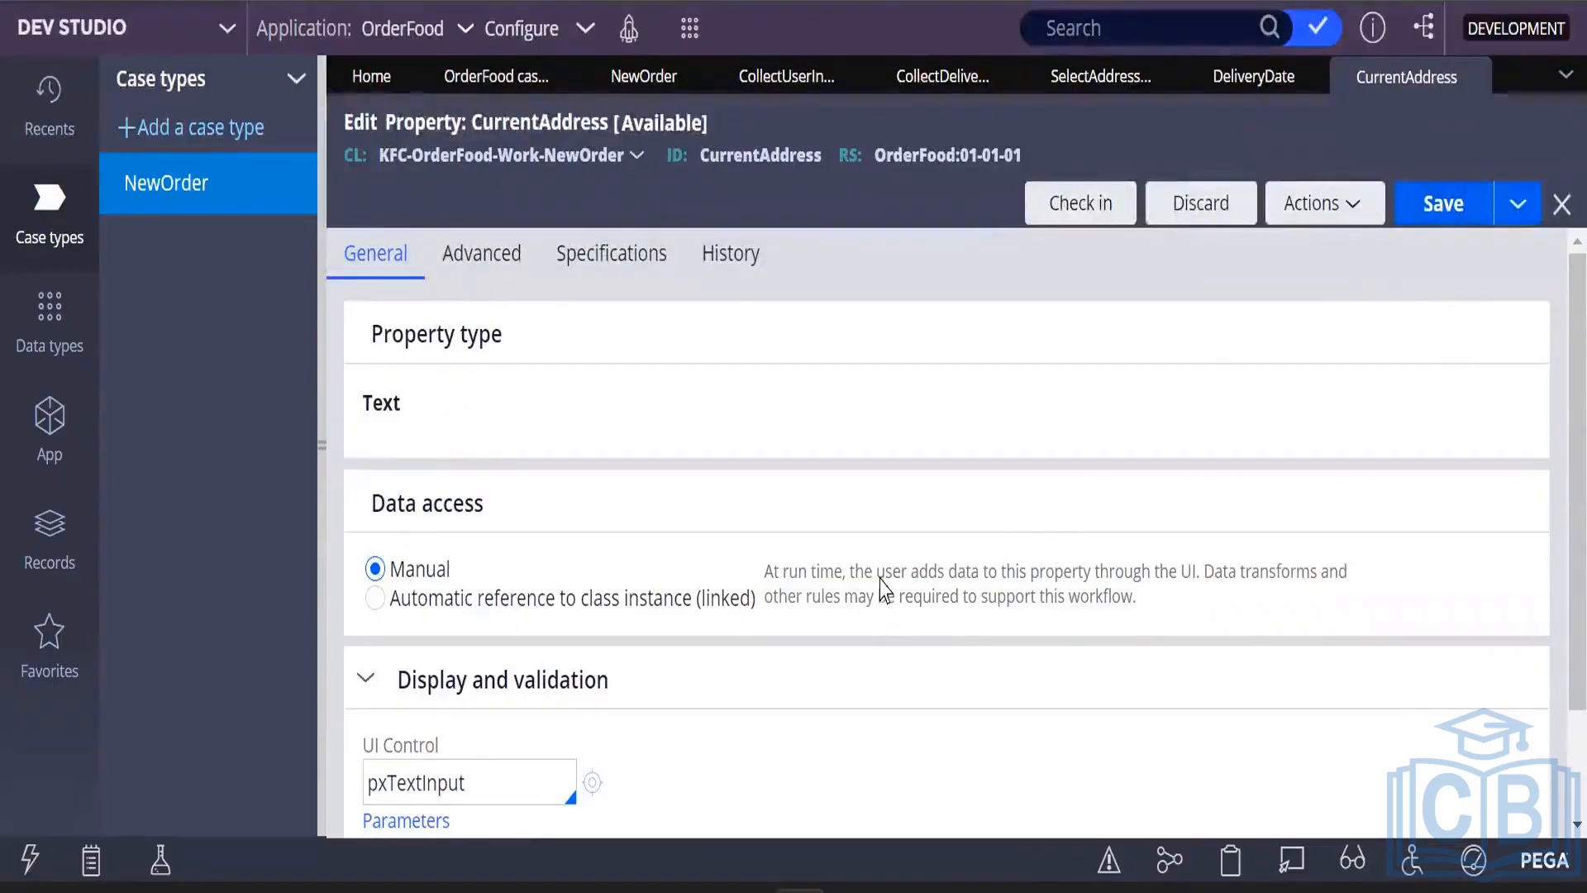
pyautogui.scroll(-2, 864, 633)
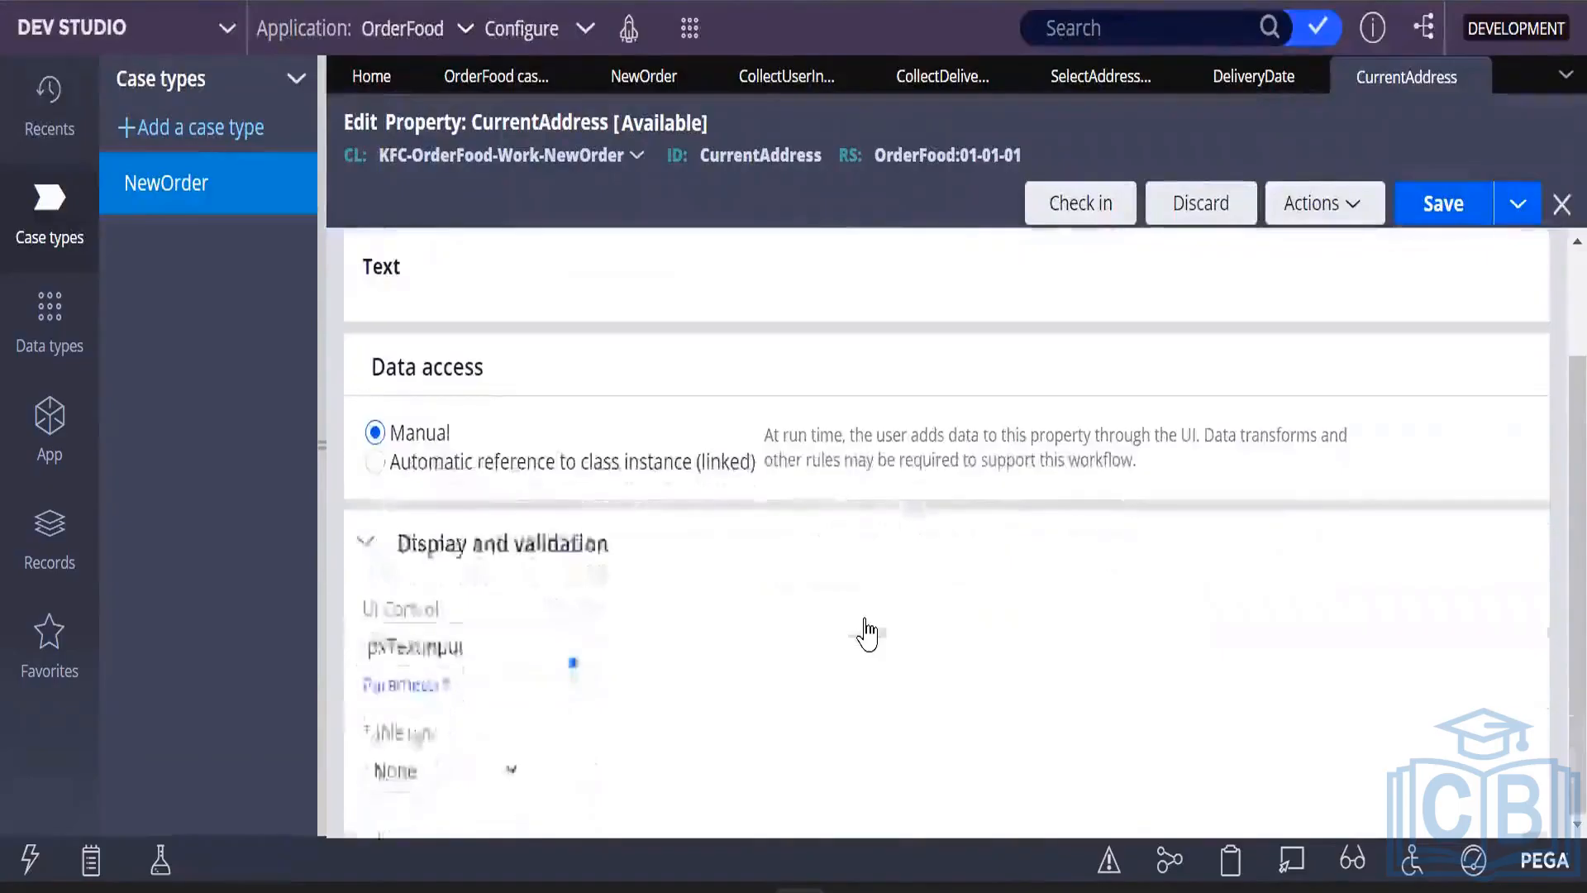
pyautogui.scroll(2, 866, 635)
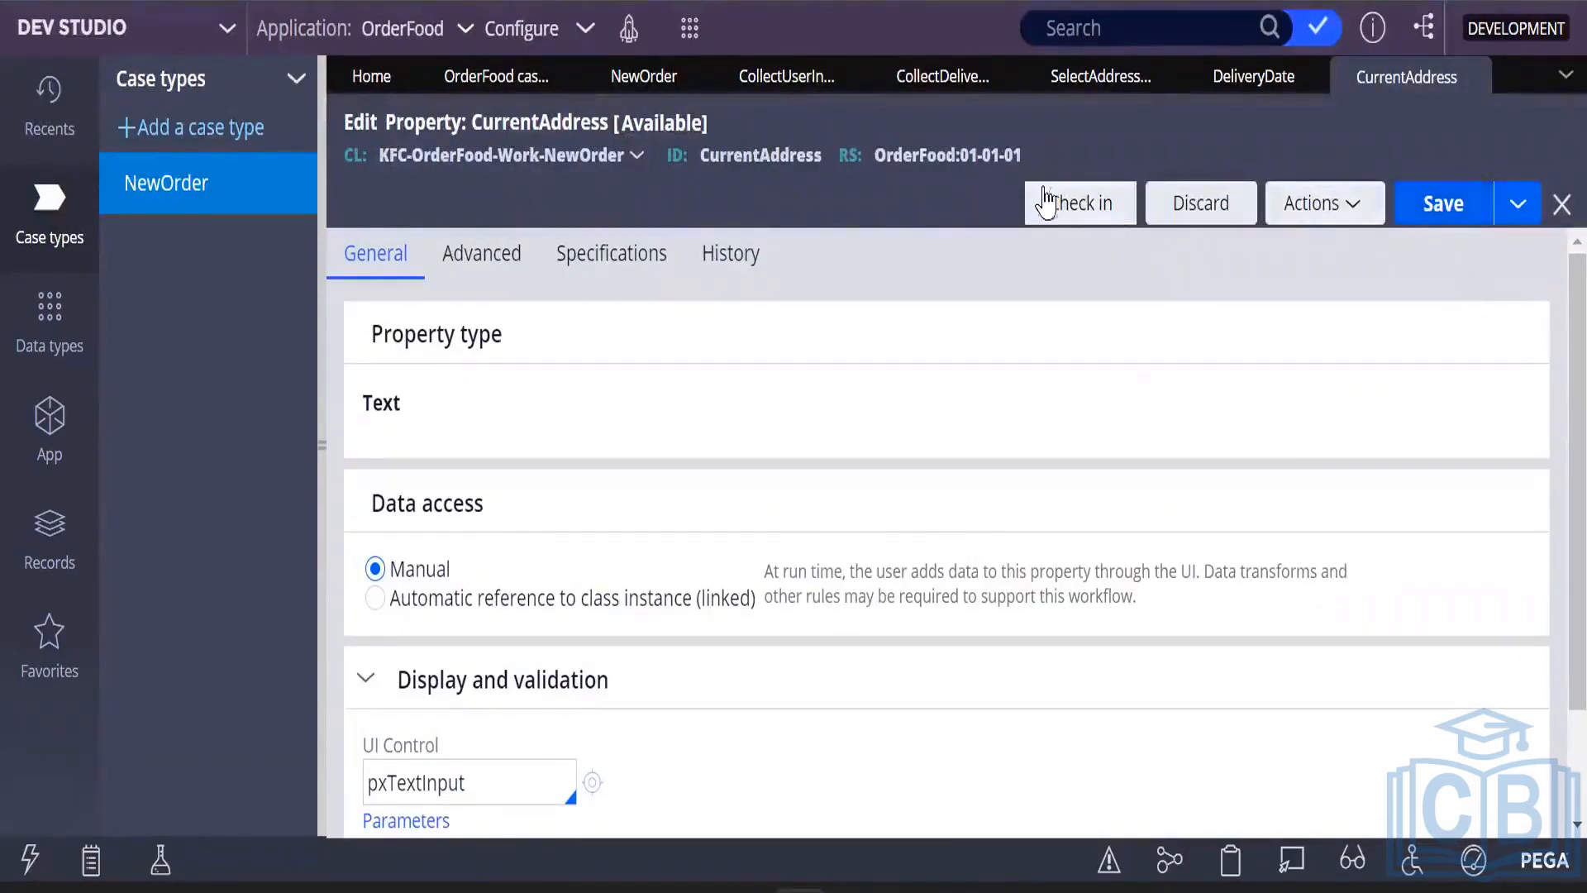
# Set the new text input's property reference to .CurrentAddress in the SelectAddressInfo section and save the section.
pyautogui.click(1101, 91)
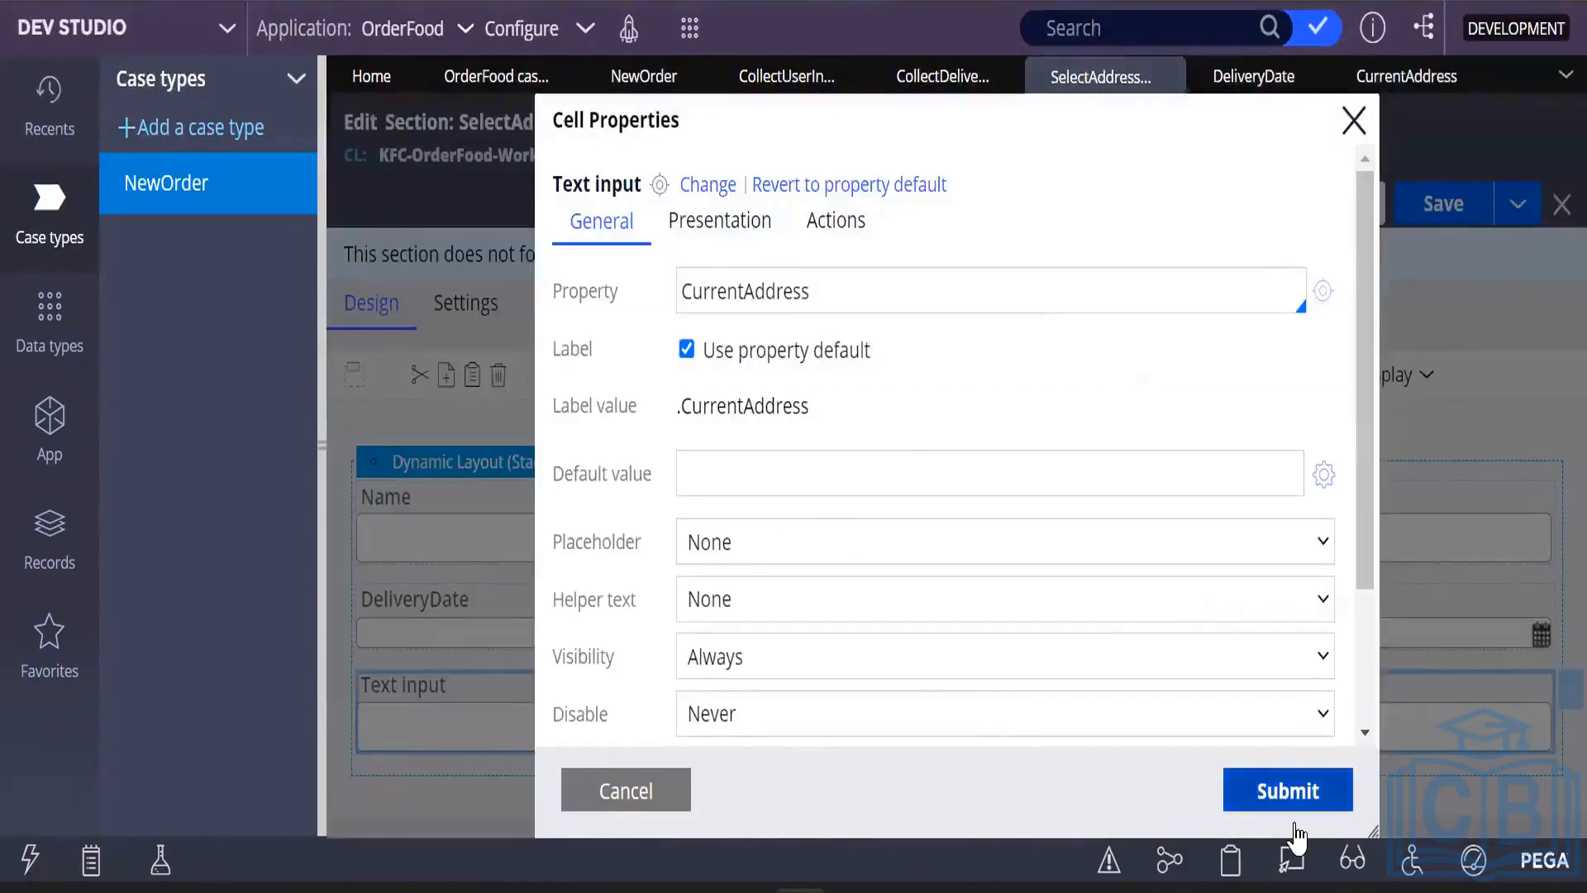
pyautogui.click(843, 286)
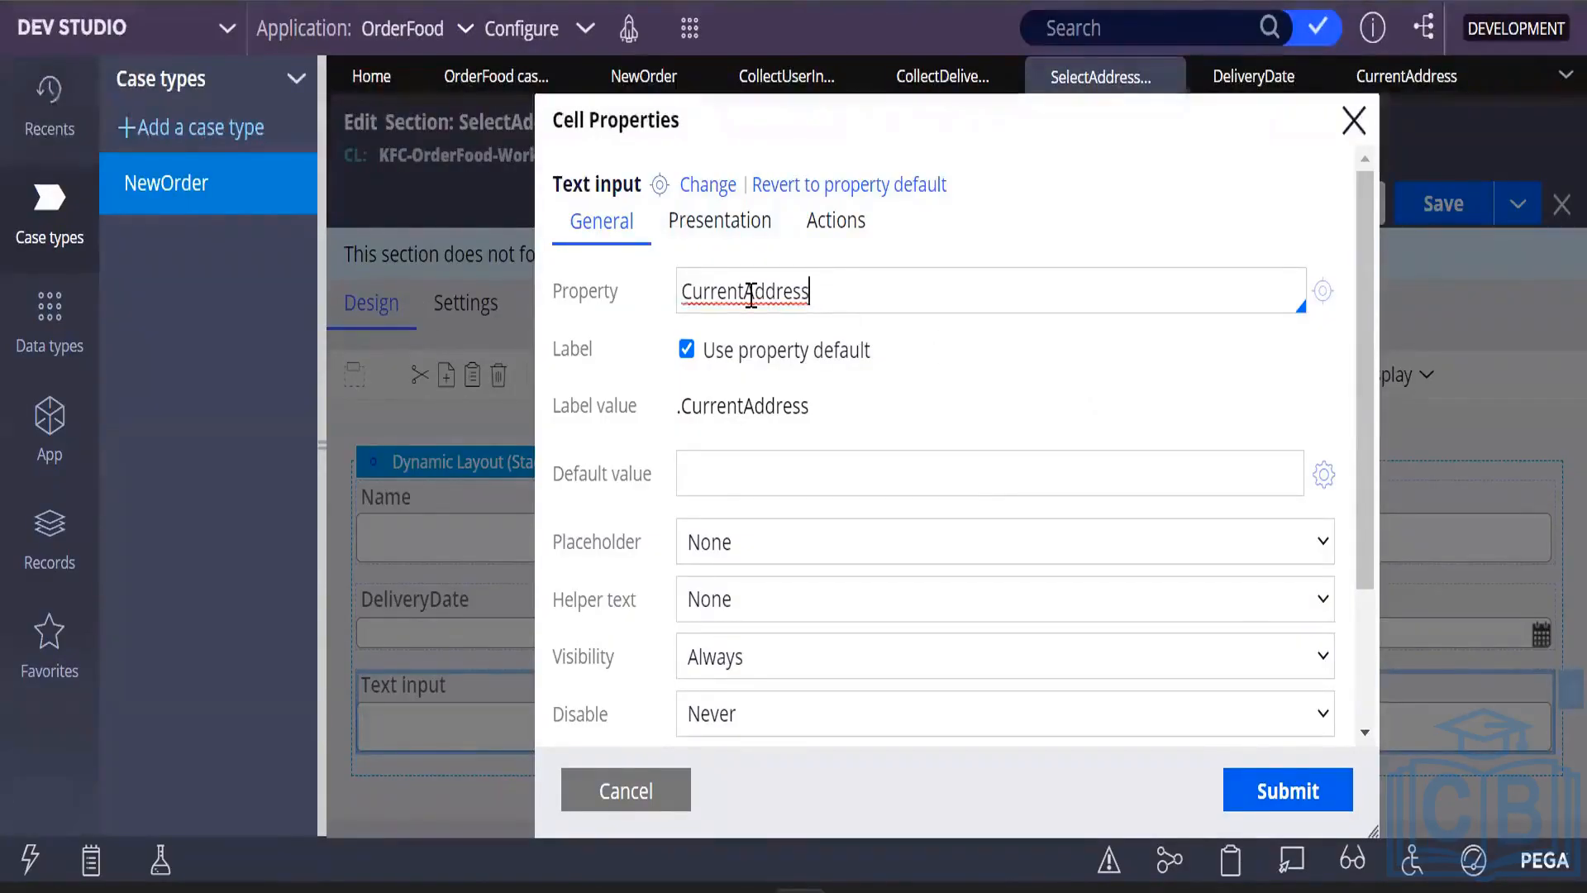
pyautogui.click(686, 289)
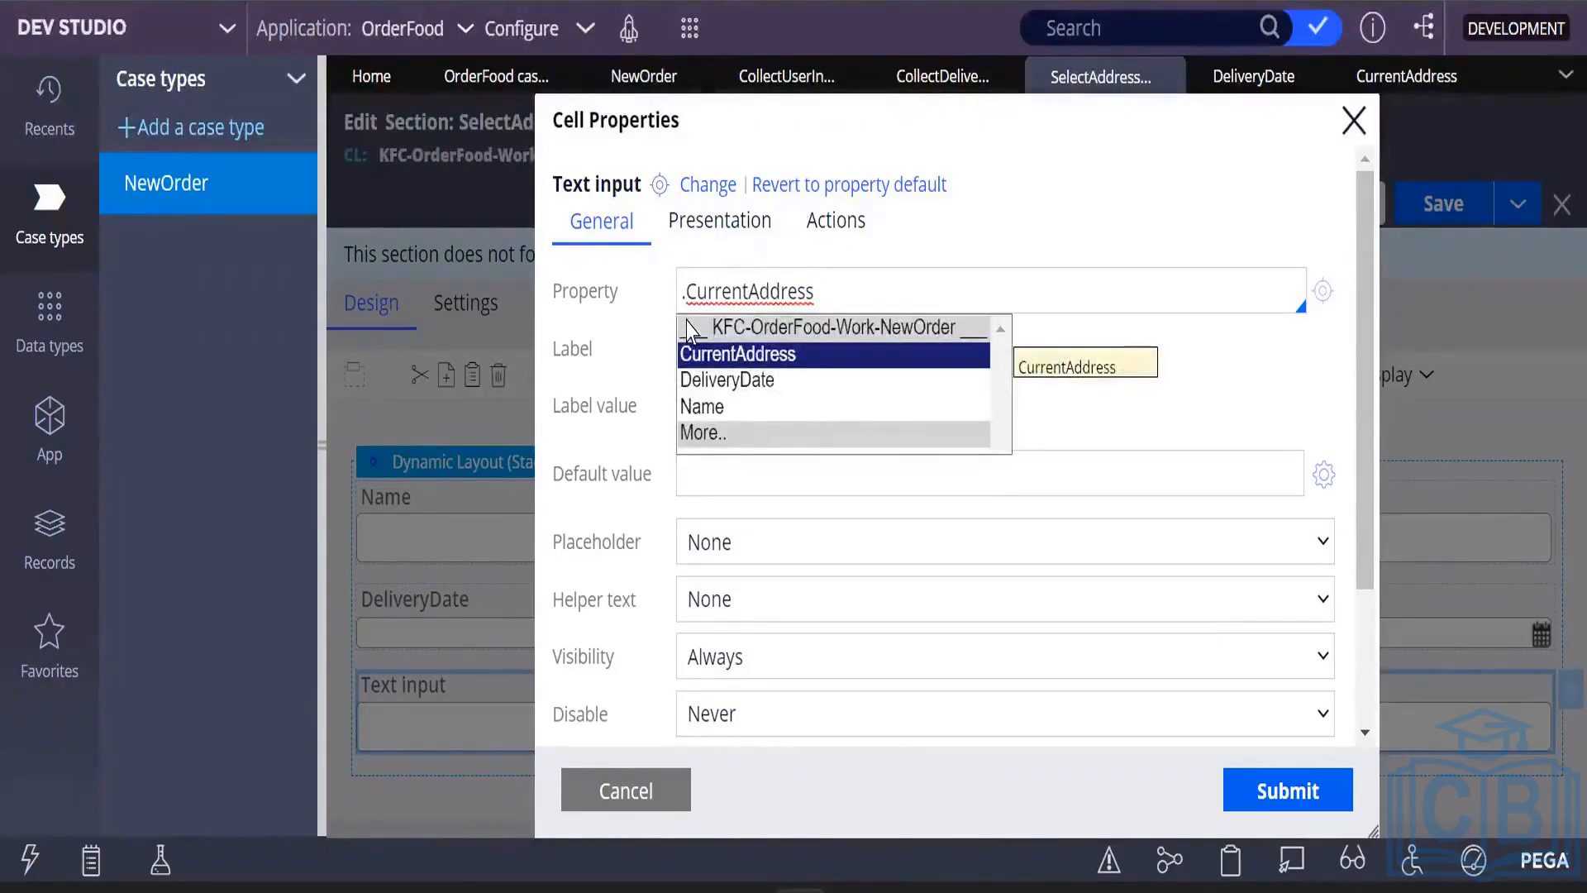
pyautogui.click(742, 355)
pyautogui.click(1300, 789)
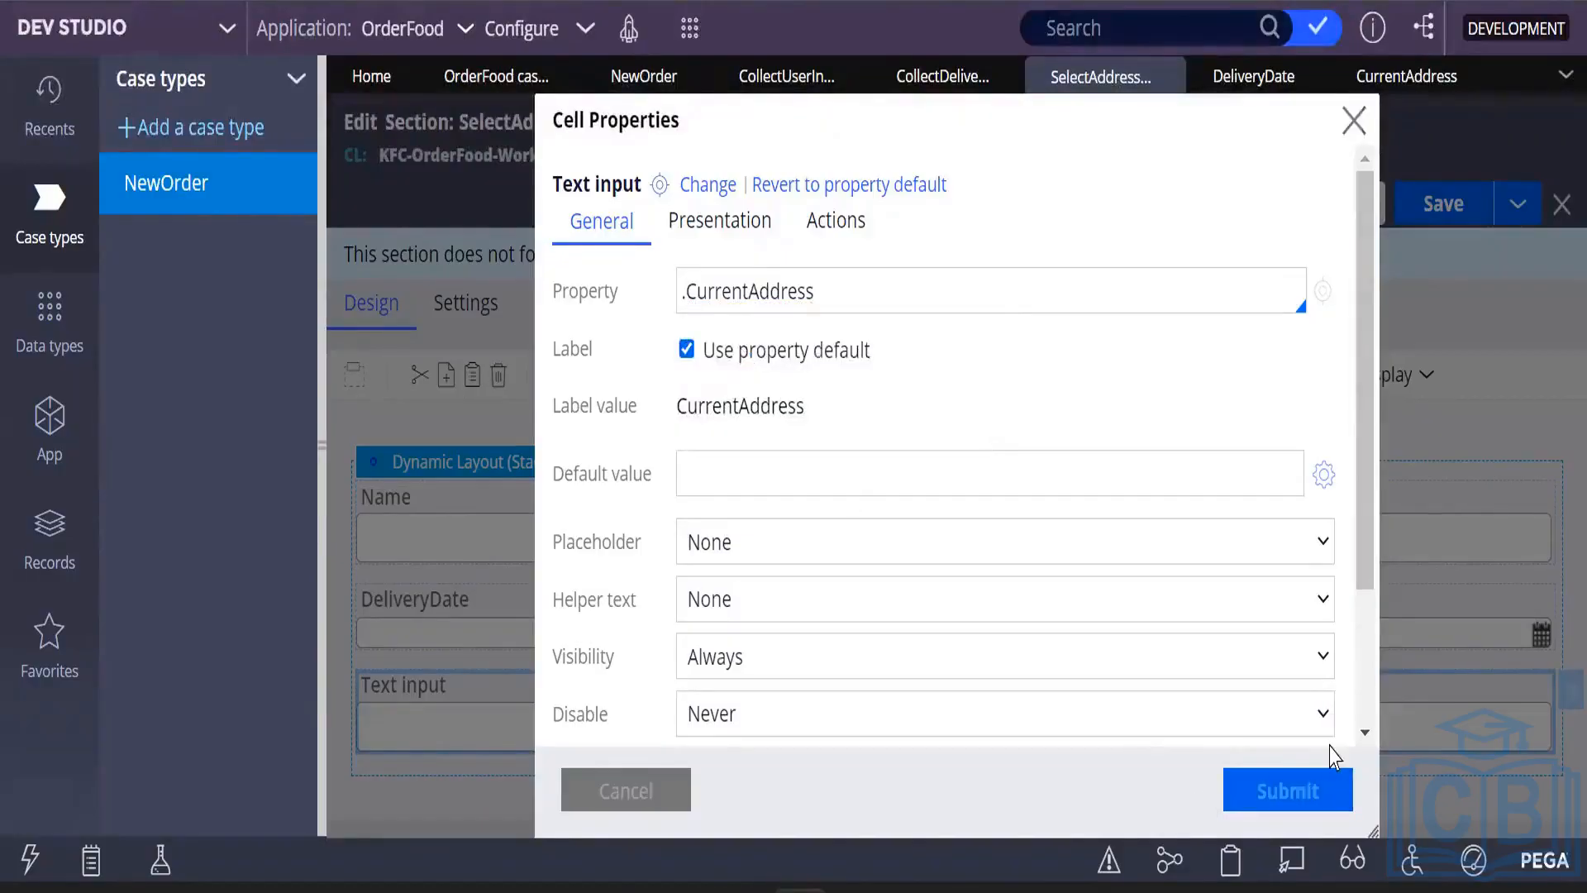
pyautogui.click(1438, 201)
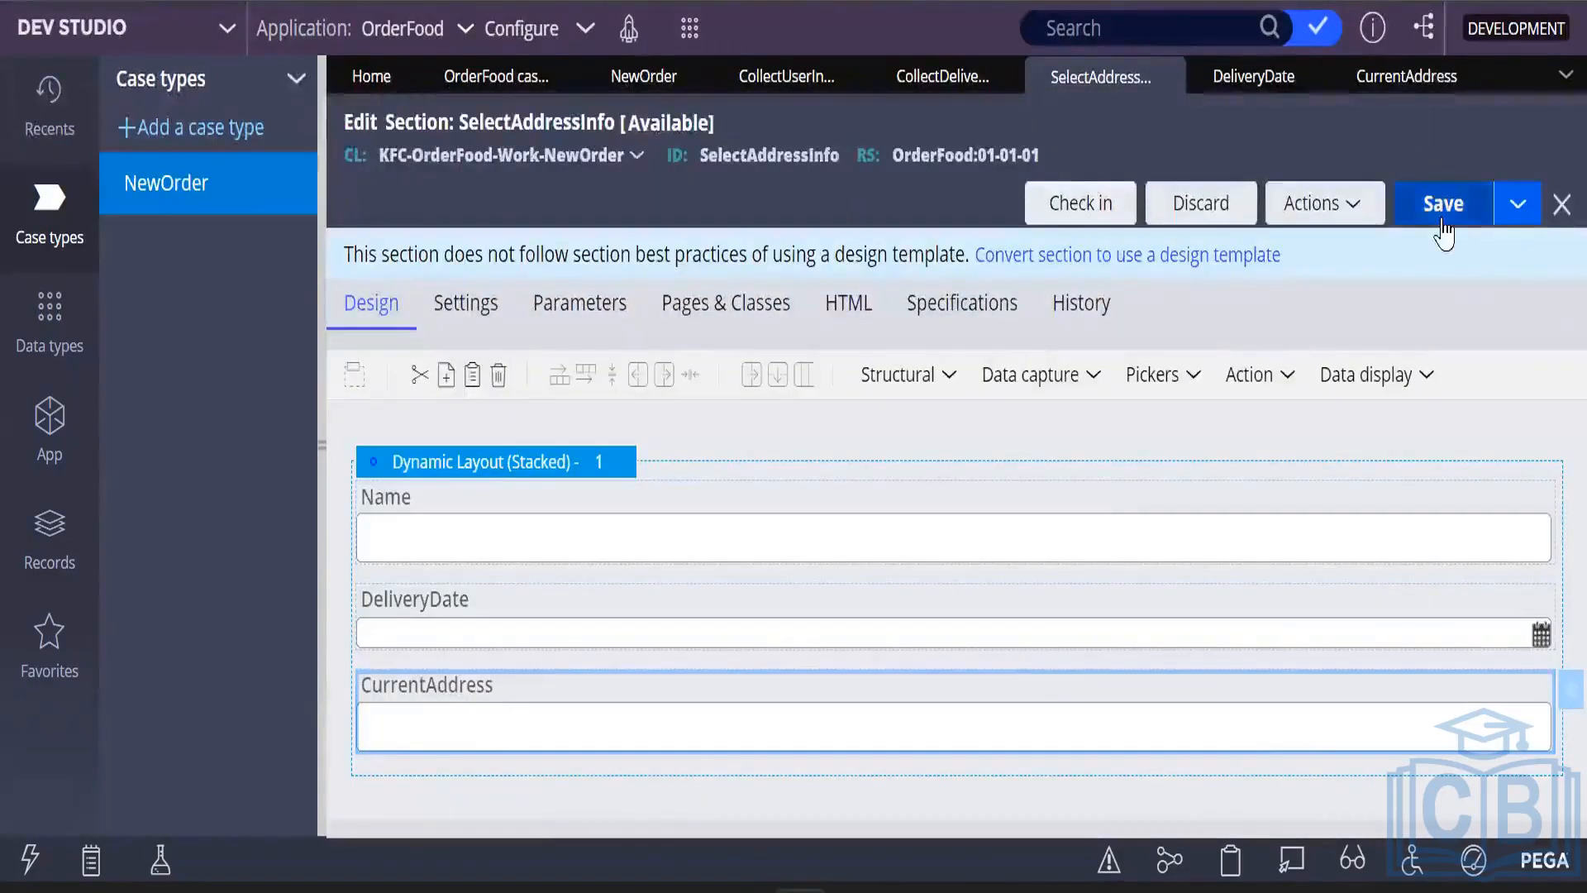
# Add another text input below the CurrentAddress field and enter Zipcode as its property.
pyautogui.click(1110, 371)
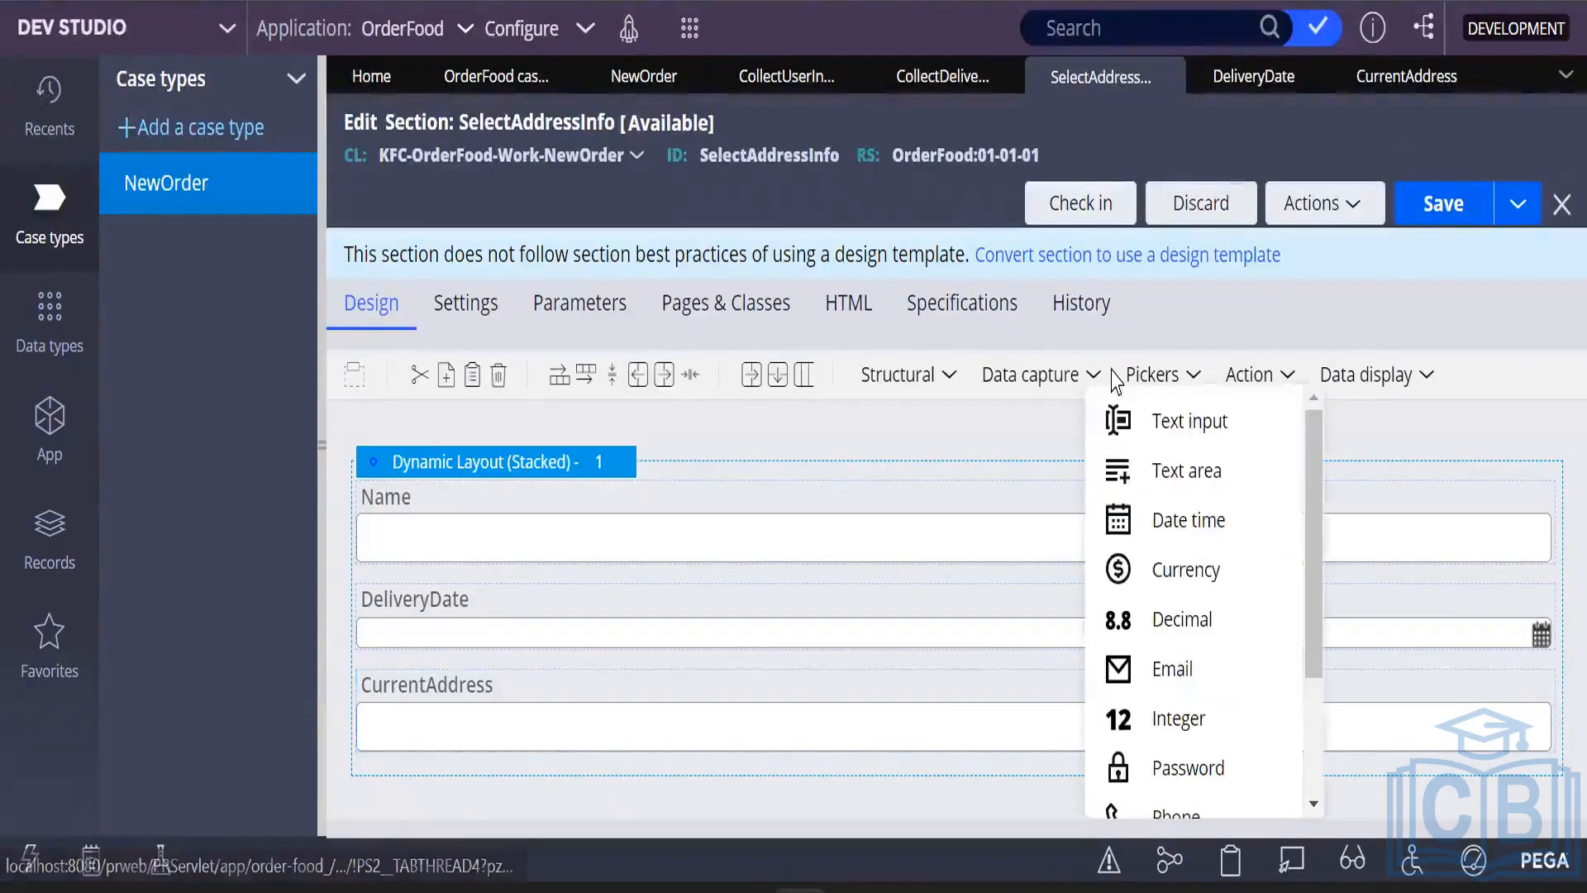
pyautogui.moveTo(1201, 437); pyautogui.dragTo(463, 748)
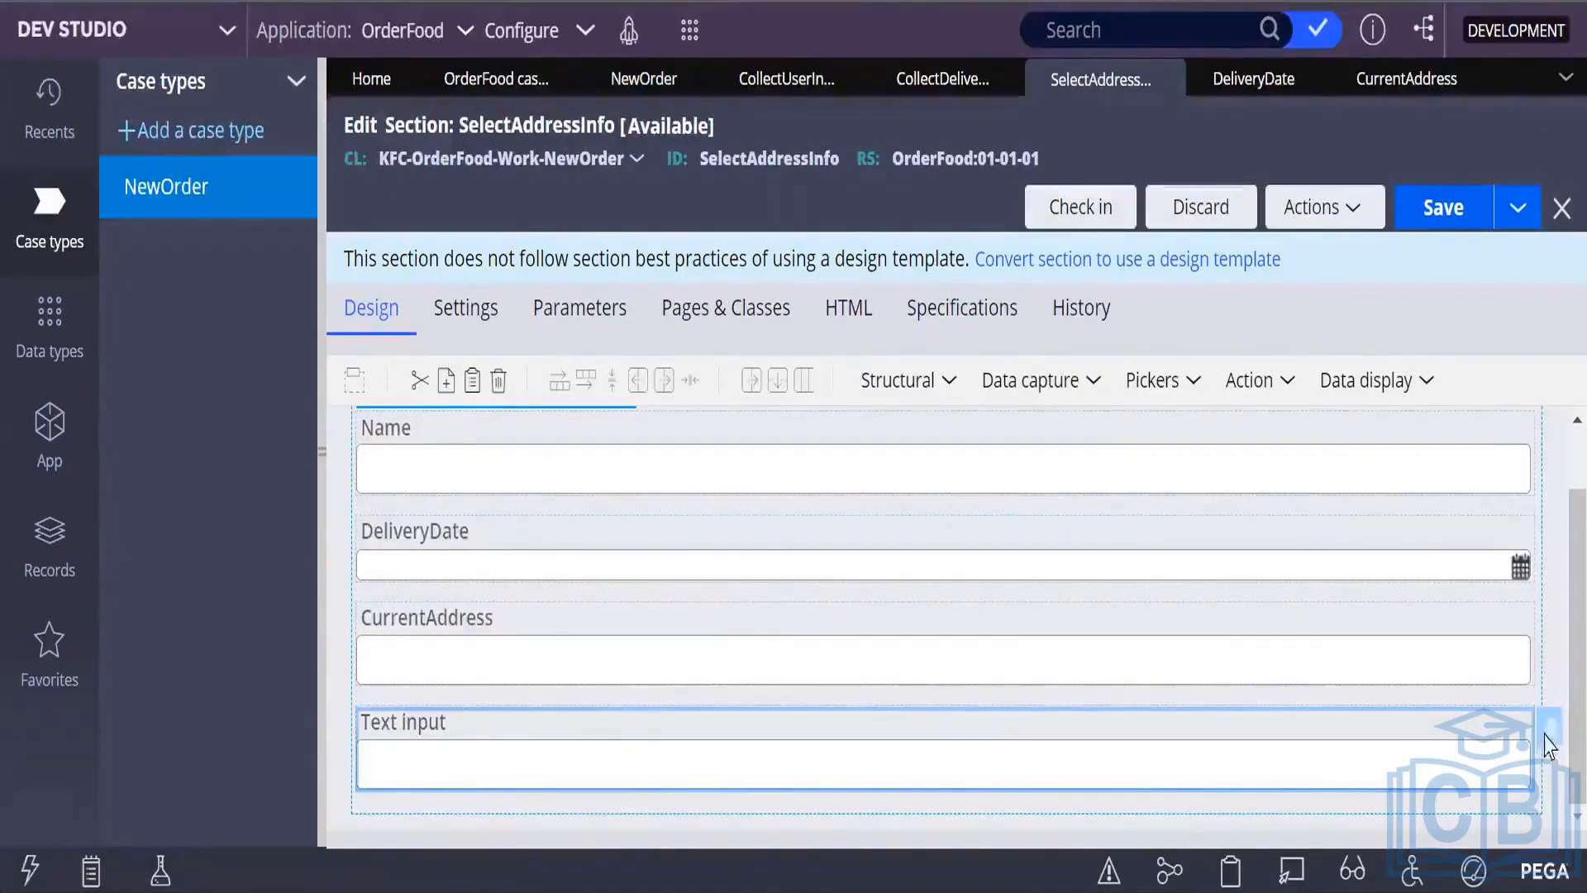
pyautogui.doubleClick(1350, 759)
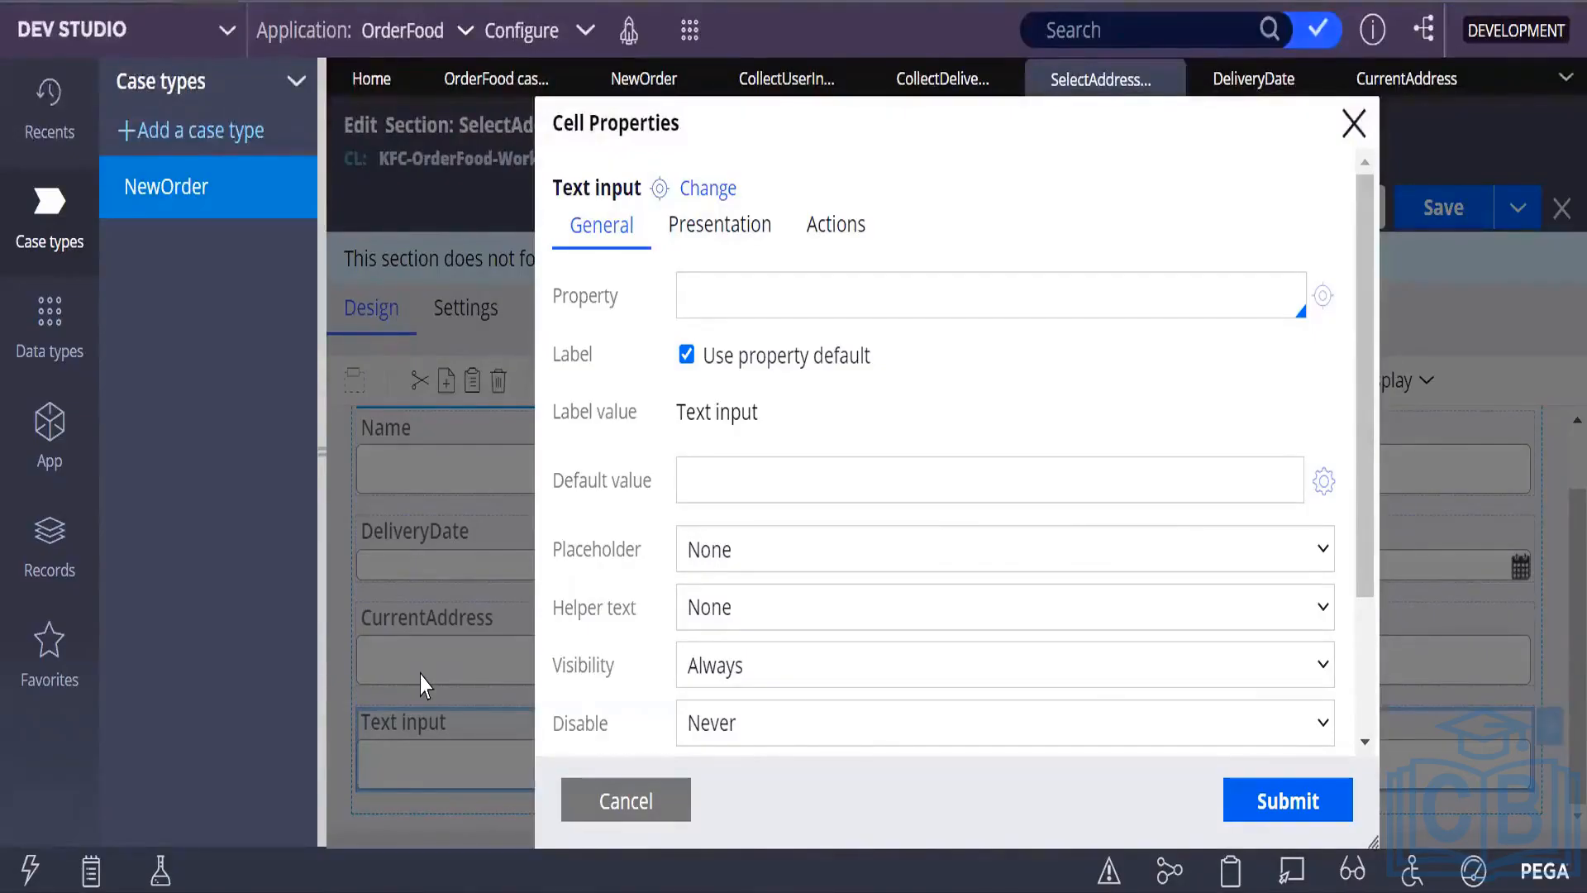
pyautogui.write('ipcode')
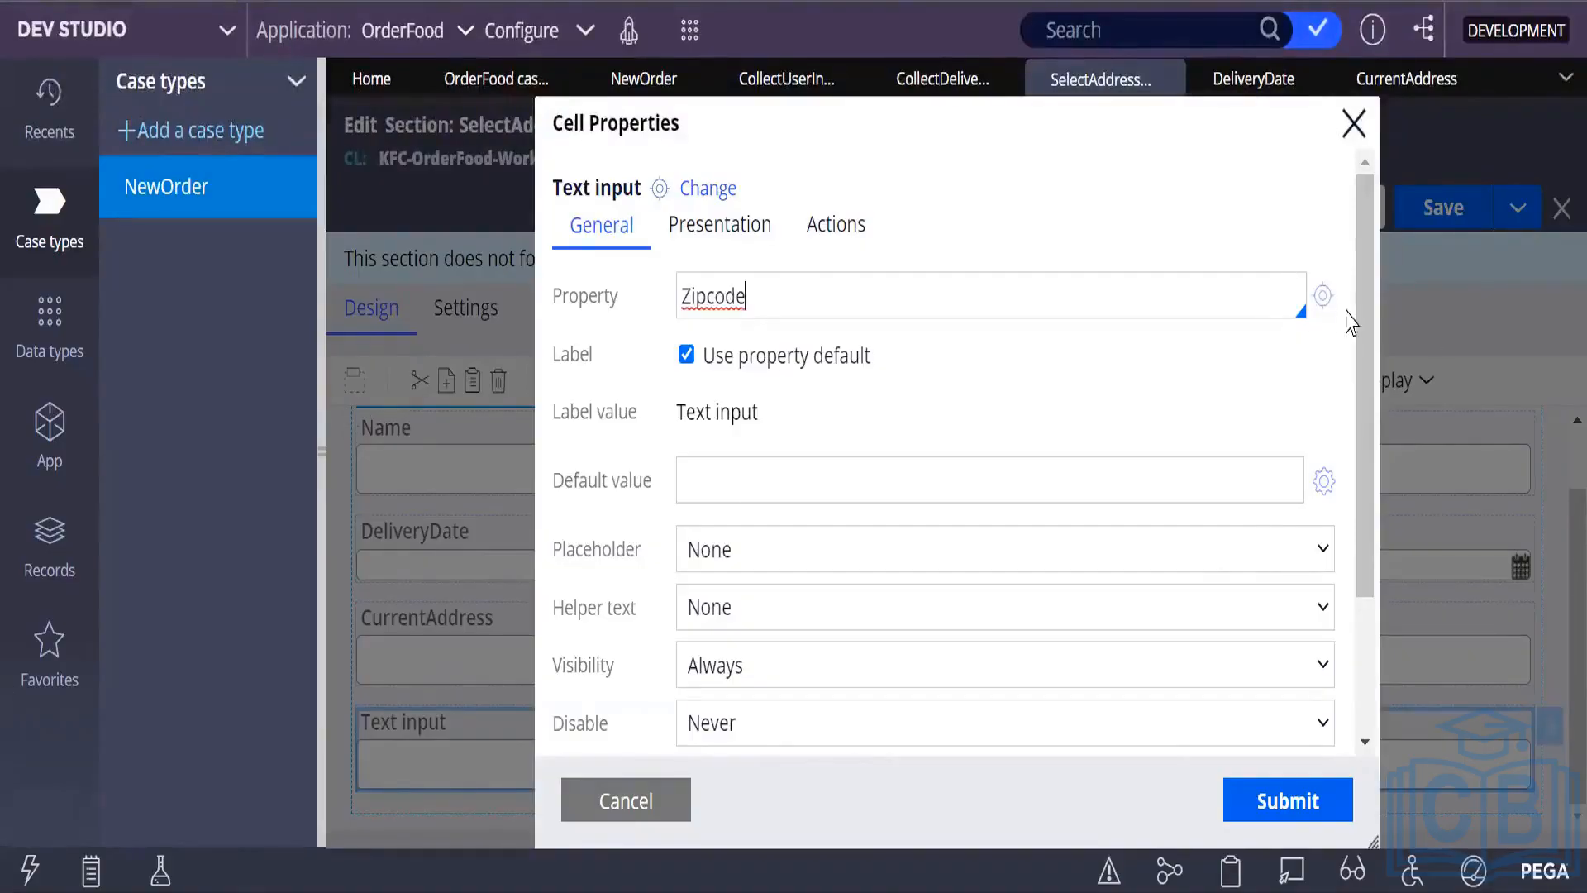
# Create and save the Zipcode text property, and check it out for editing.
pyautogui.click(1322, 298)
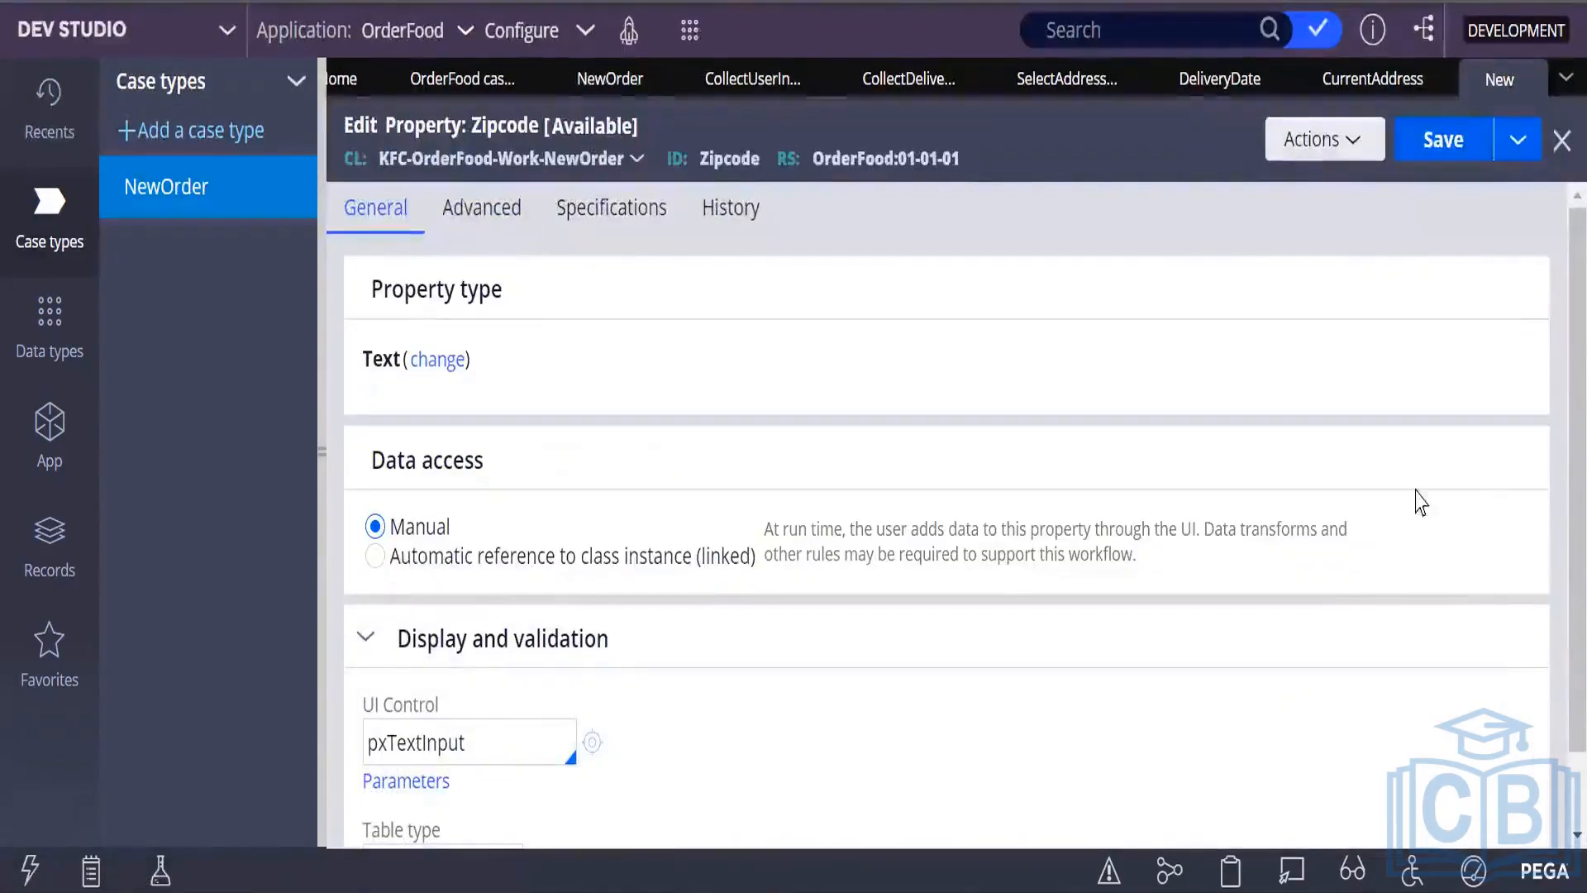
pyautogui.click(1443, 140)
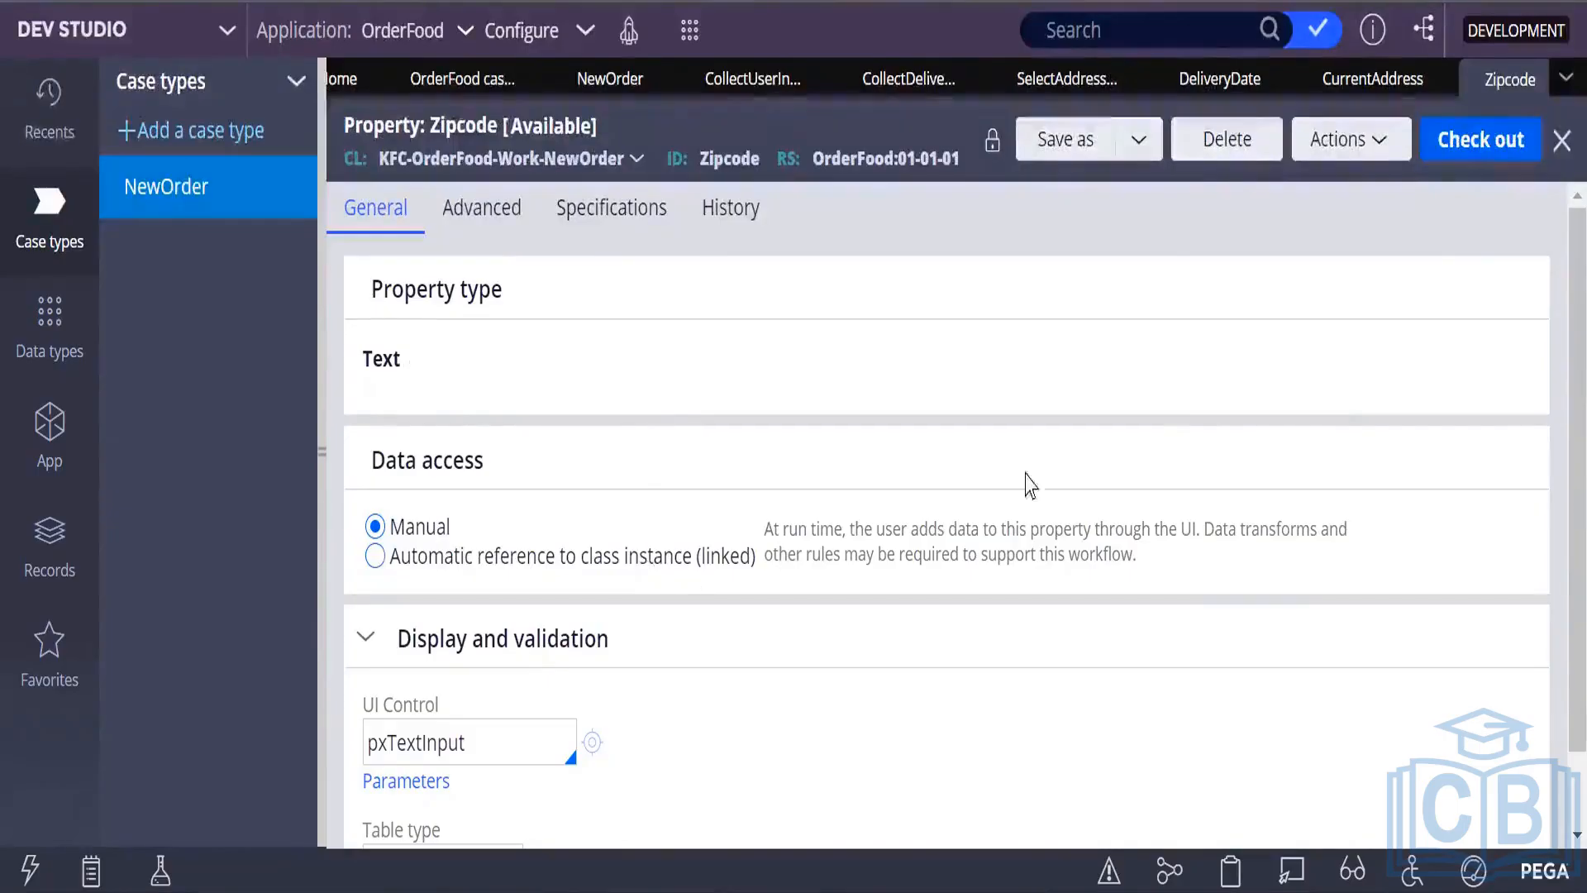
pyautogui.click(1484, 139)
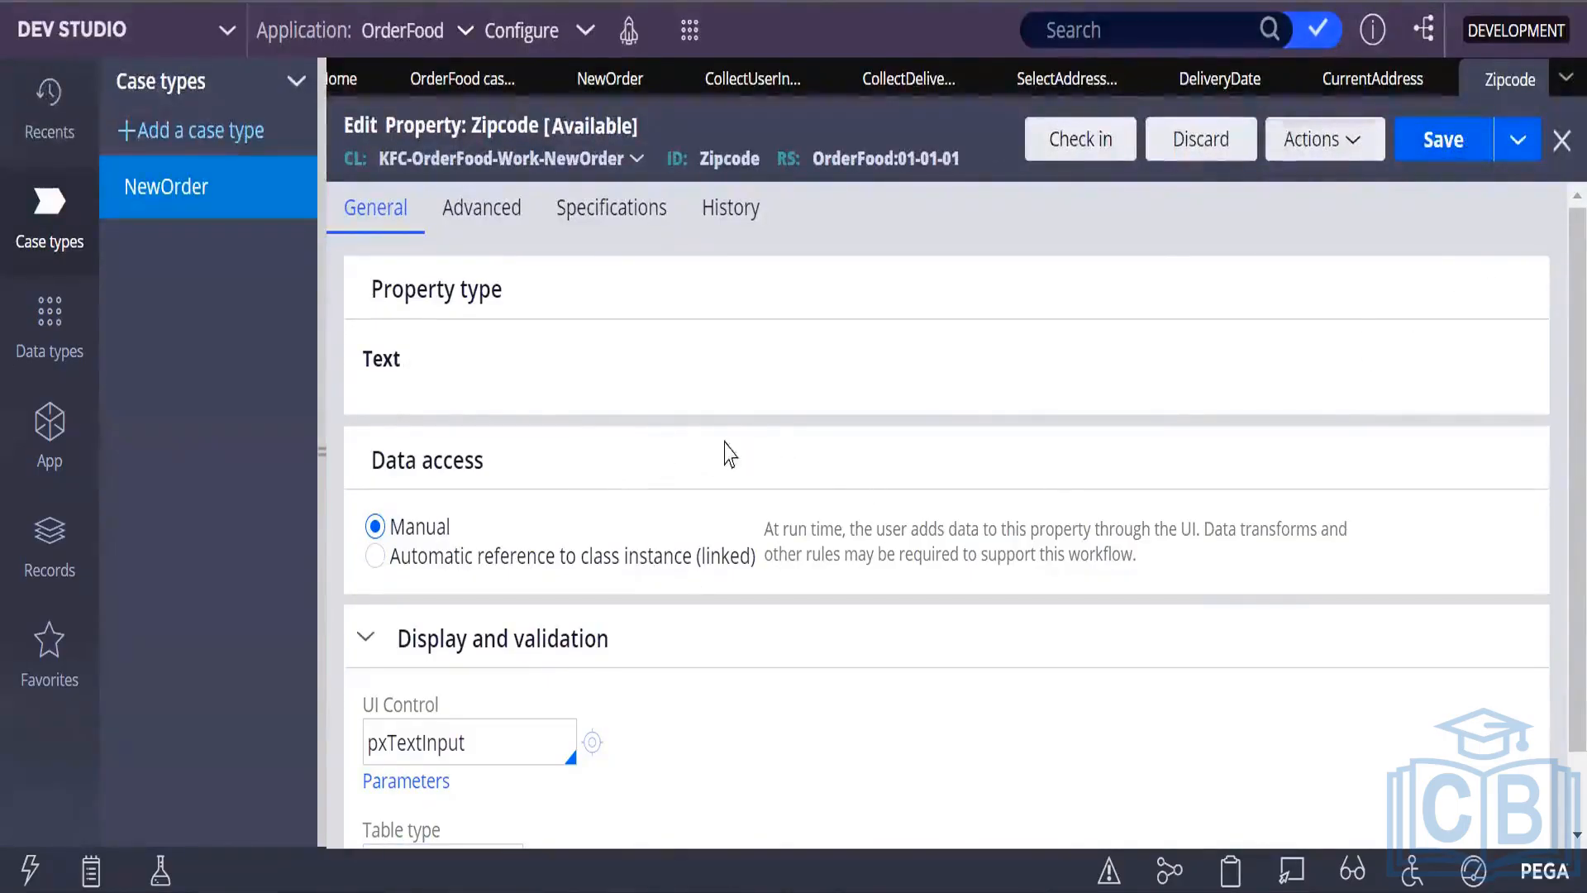
pyautogui.scroll(-1, 876, 471)
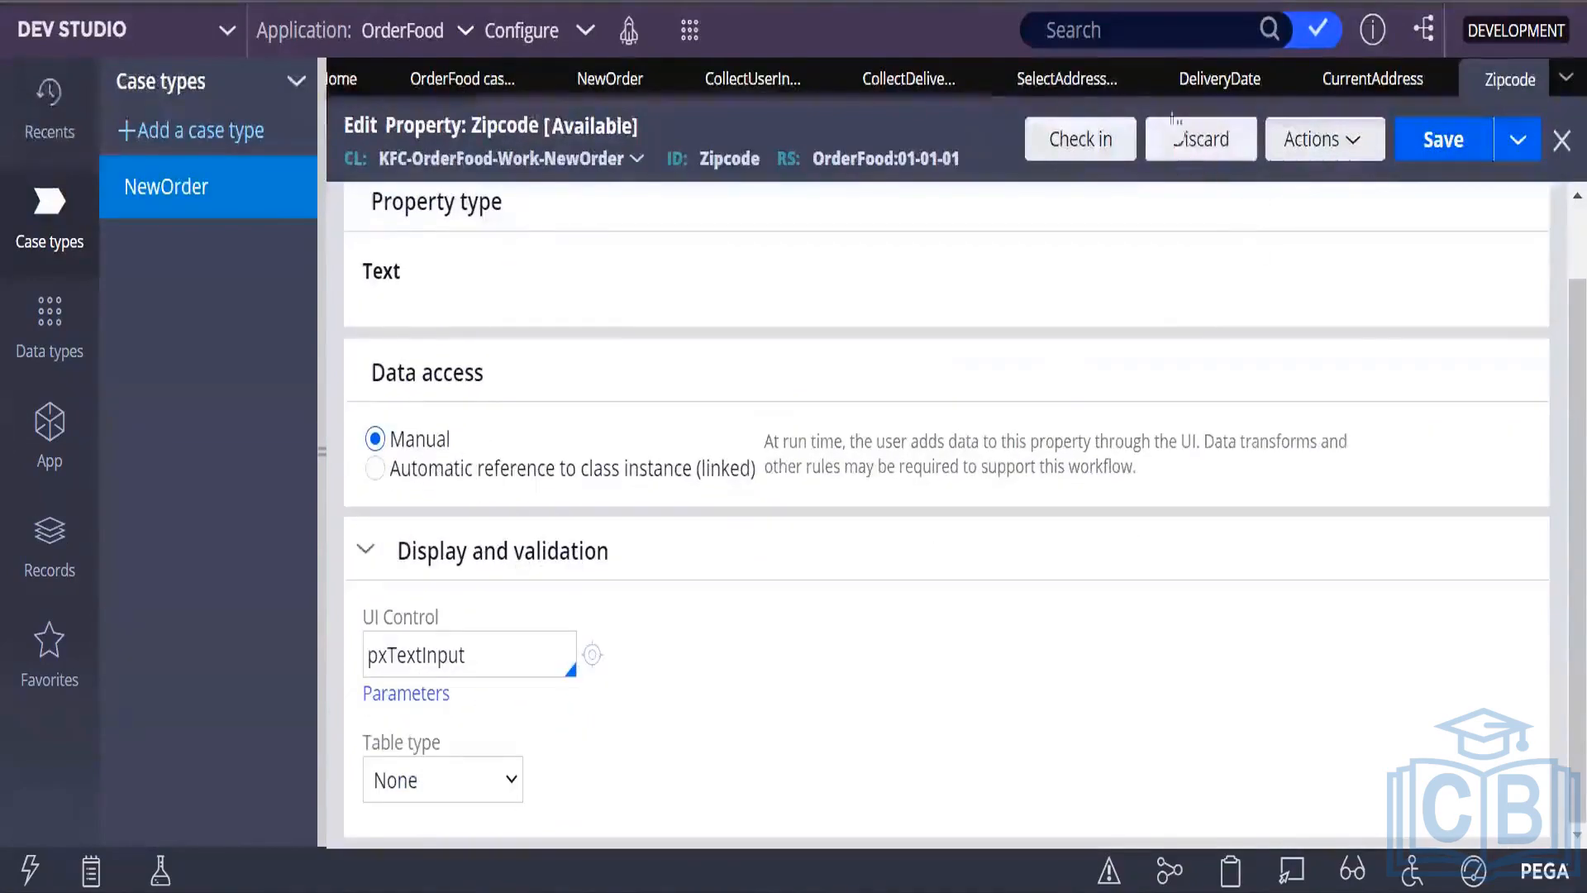
# Set the last text input's property reference to .Zipcode in the SelectAddressInfo section and save the section.
pyautogui.click(1098, 76)
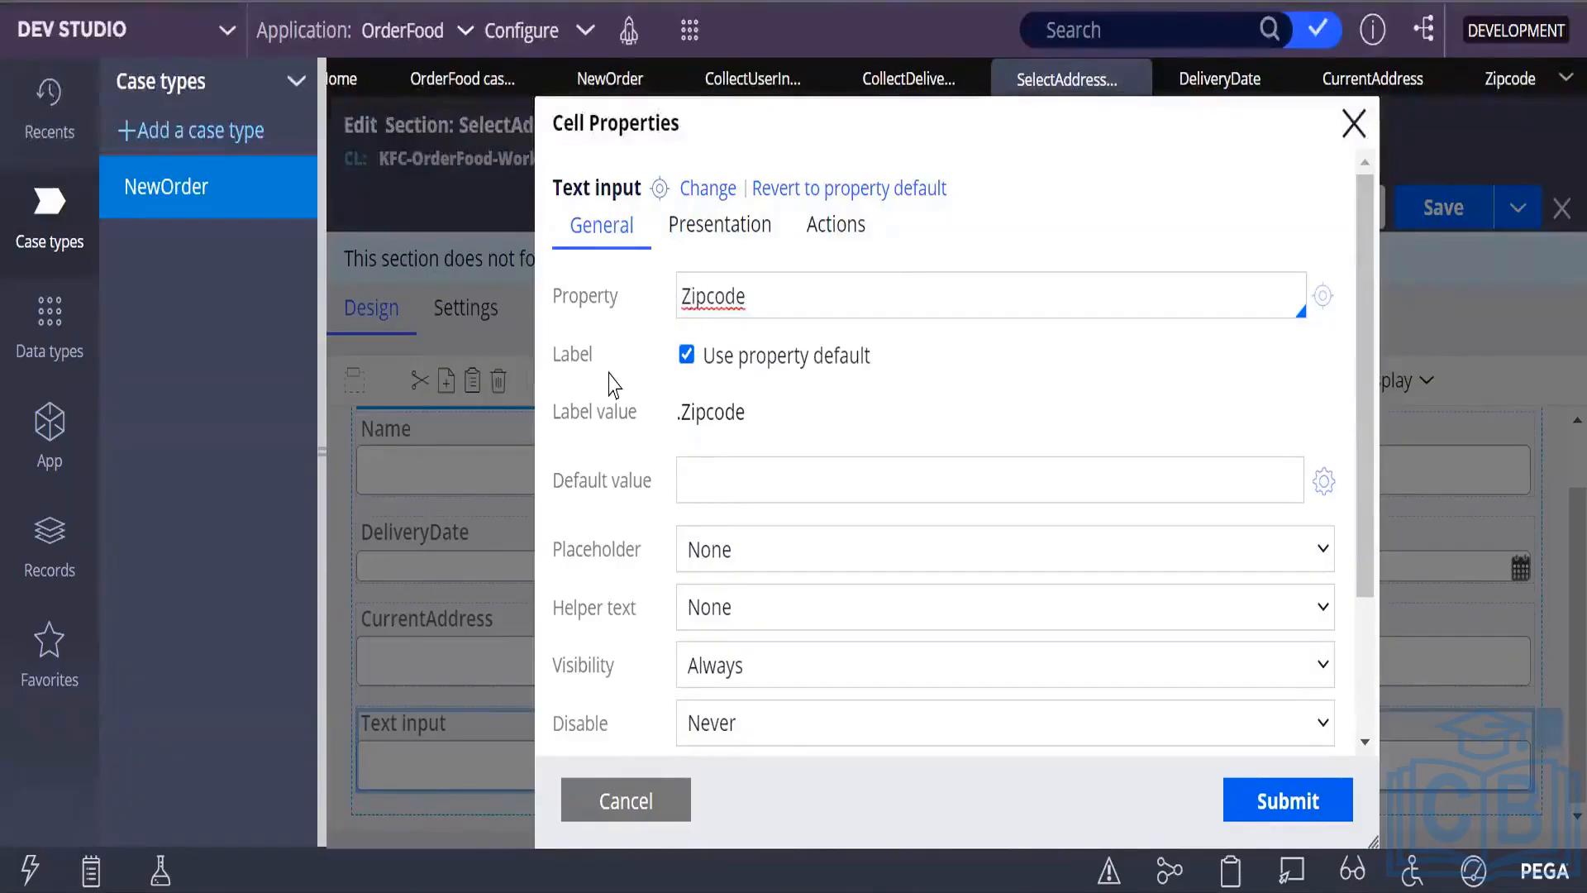
pyautogui.write('.')
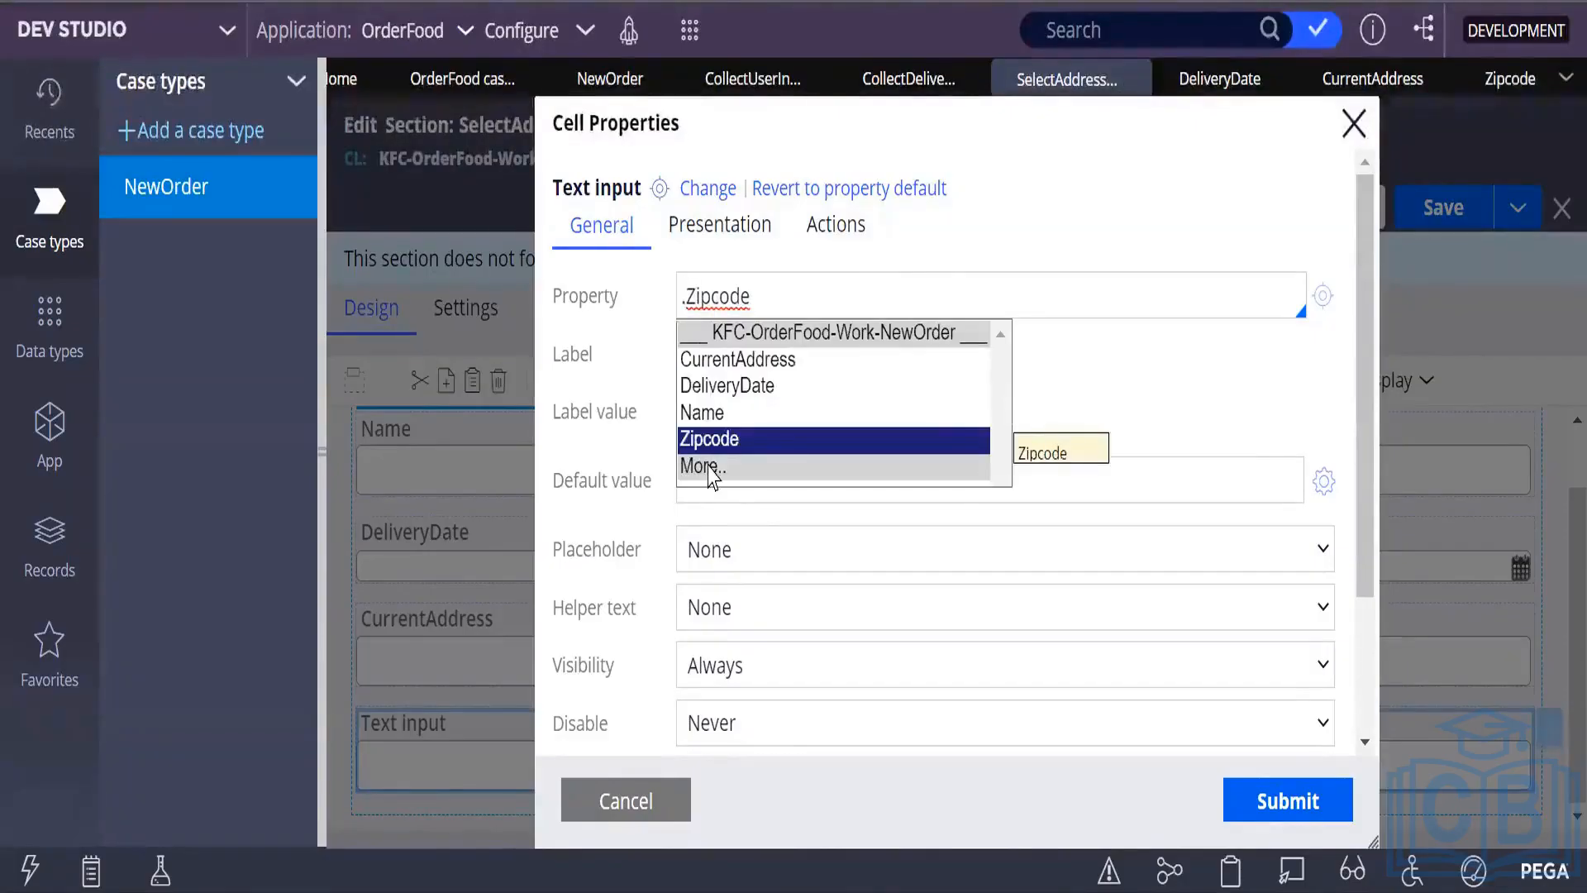
pyautogui.click(712, 445)
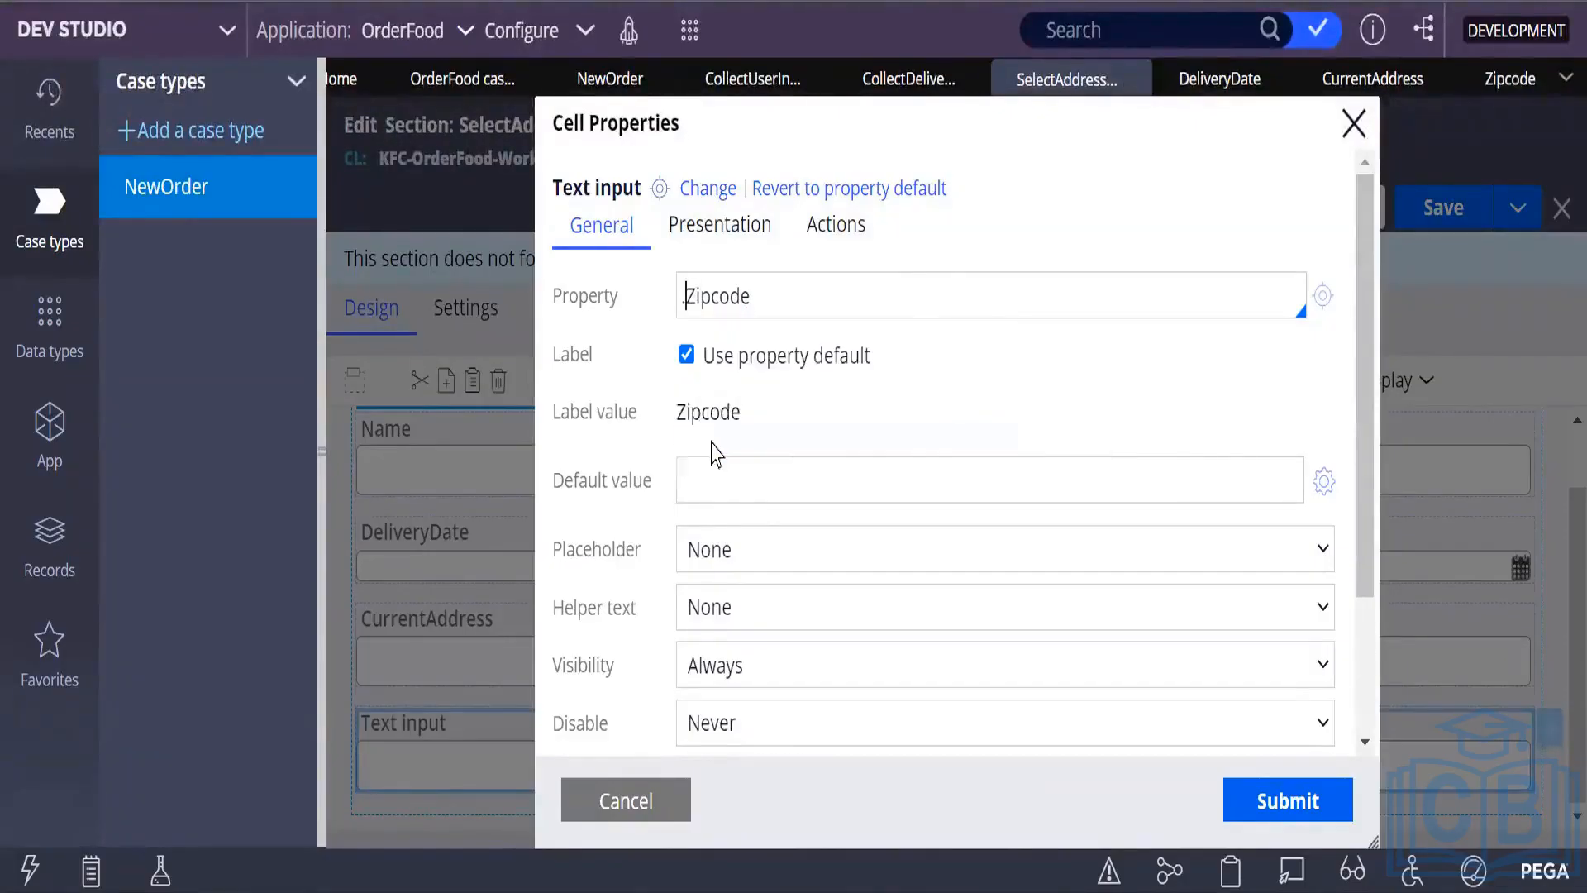
pyautogui.click(1288, 801)
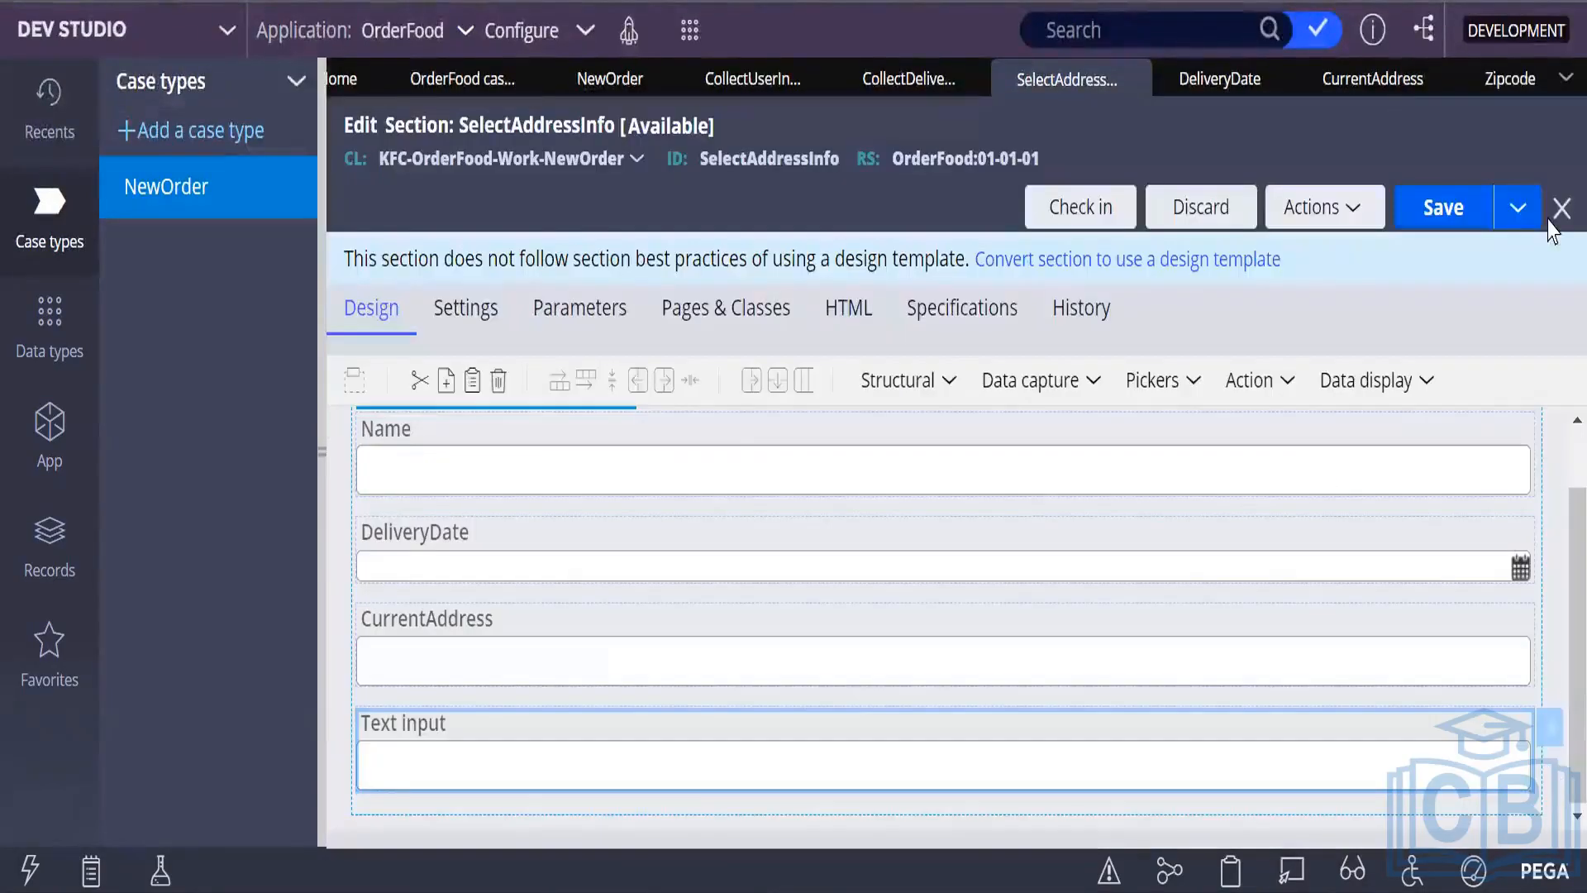
pyautogui.click(1432, 216)
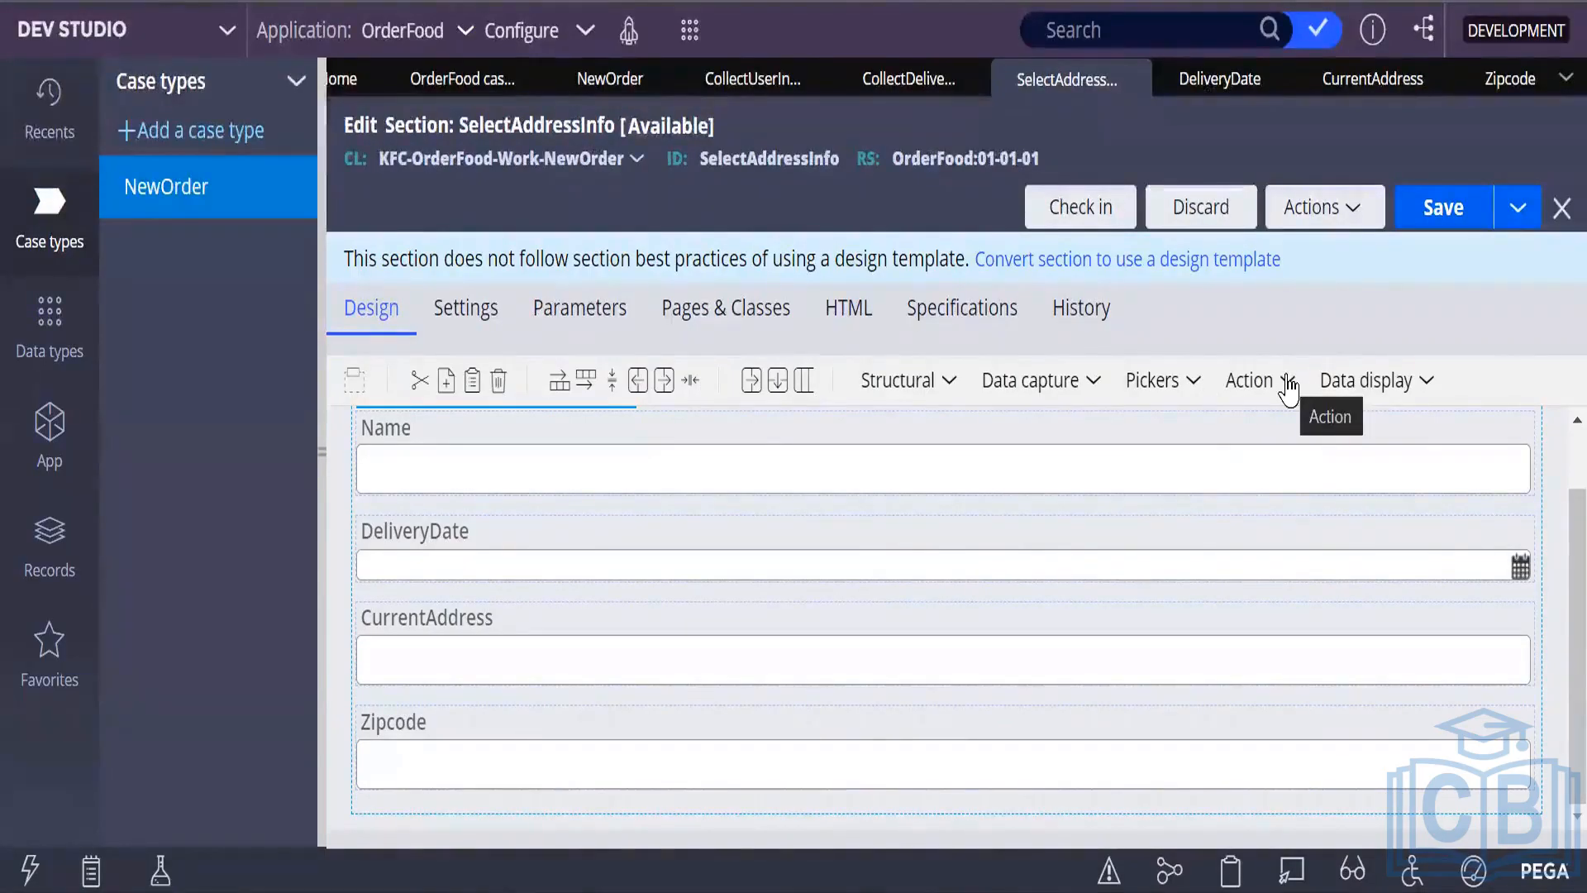
# Add a second dynamic layout to the section, below the layout that ends with the Zipcode field.
pyautogui.click(952, 393)
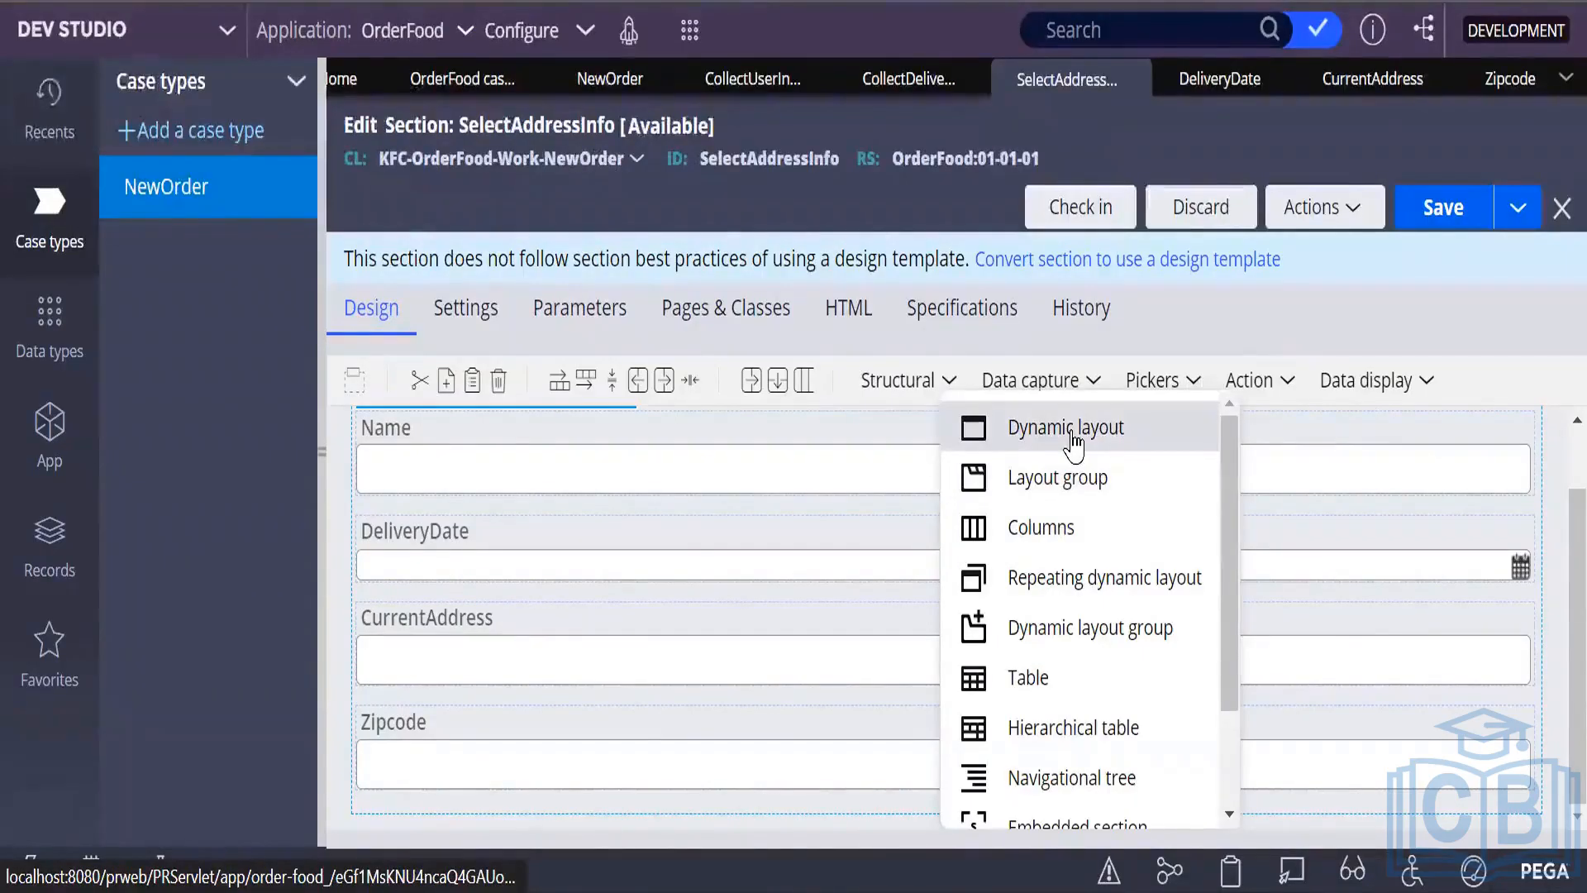
pyautogui.moveTo(1073, 438); pyautogui.dragTo(637, 835)
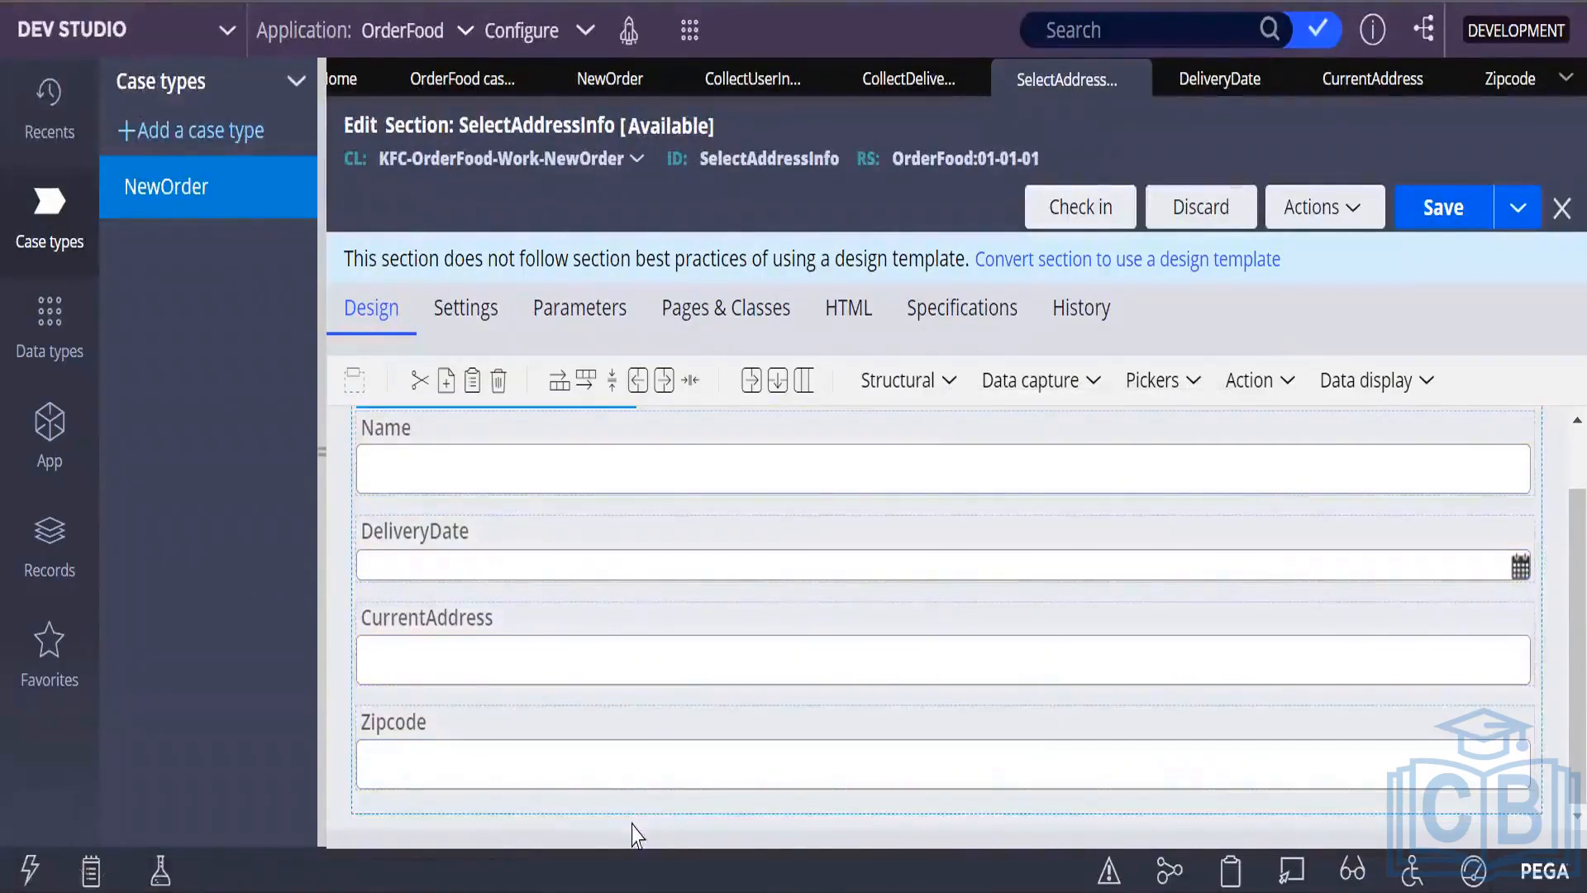
pyautogui.click(949, 387)
pyautogui.moveTo(989, 448); pyautogui.dragTo(612, 782)
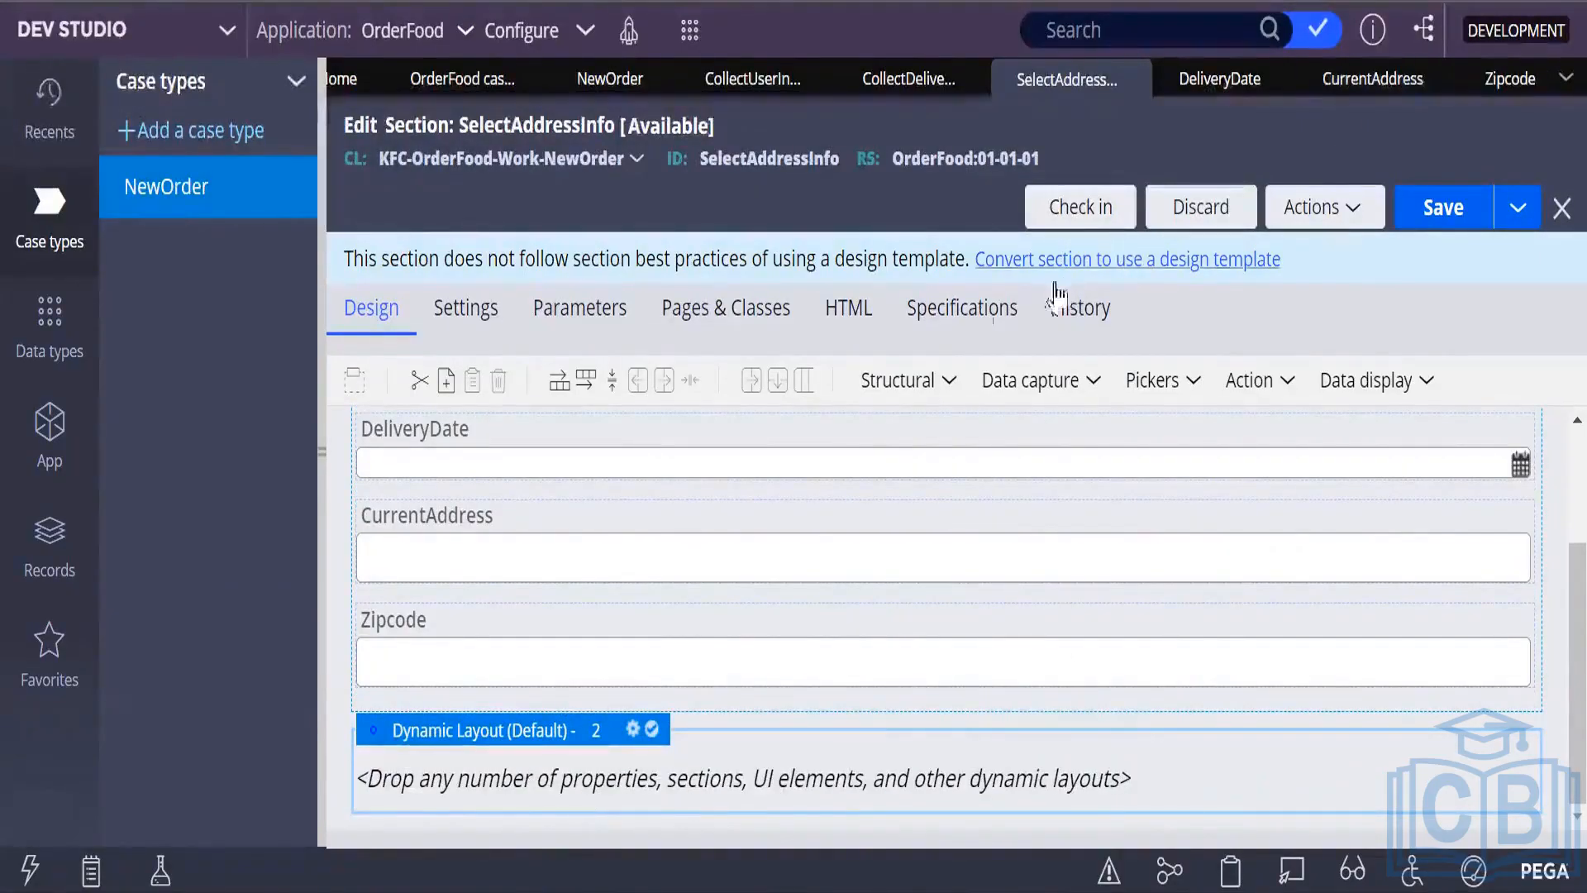
# Add a text input to the empty second dynamic layout, leaving its cell properties unchanged.
pyautogui.click(1108, 387)
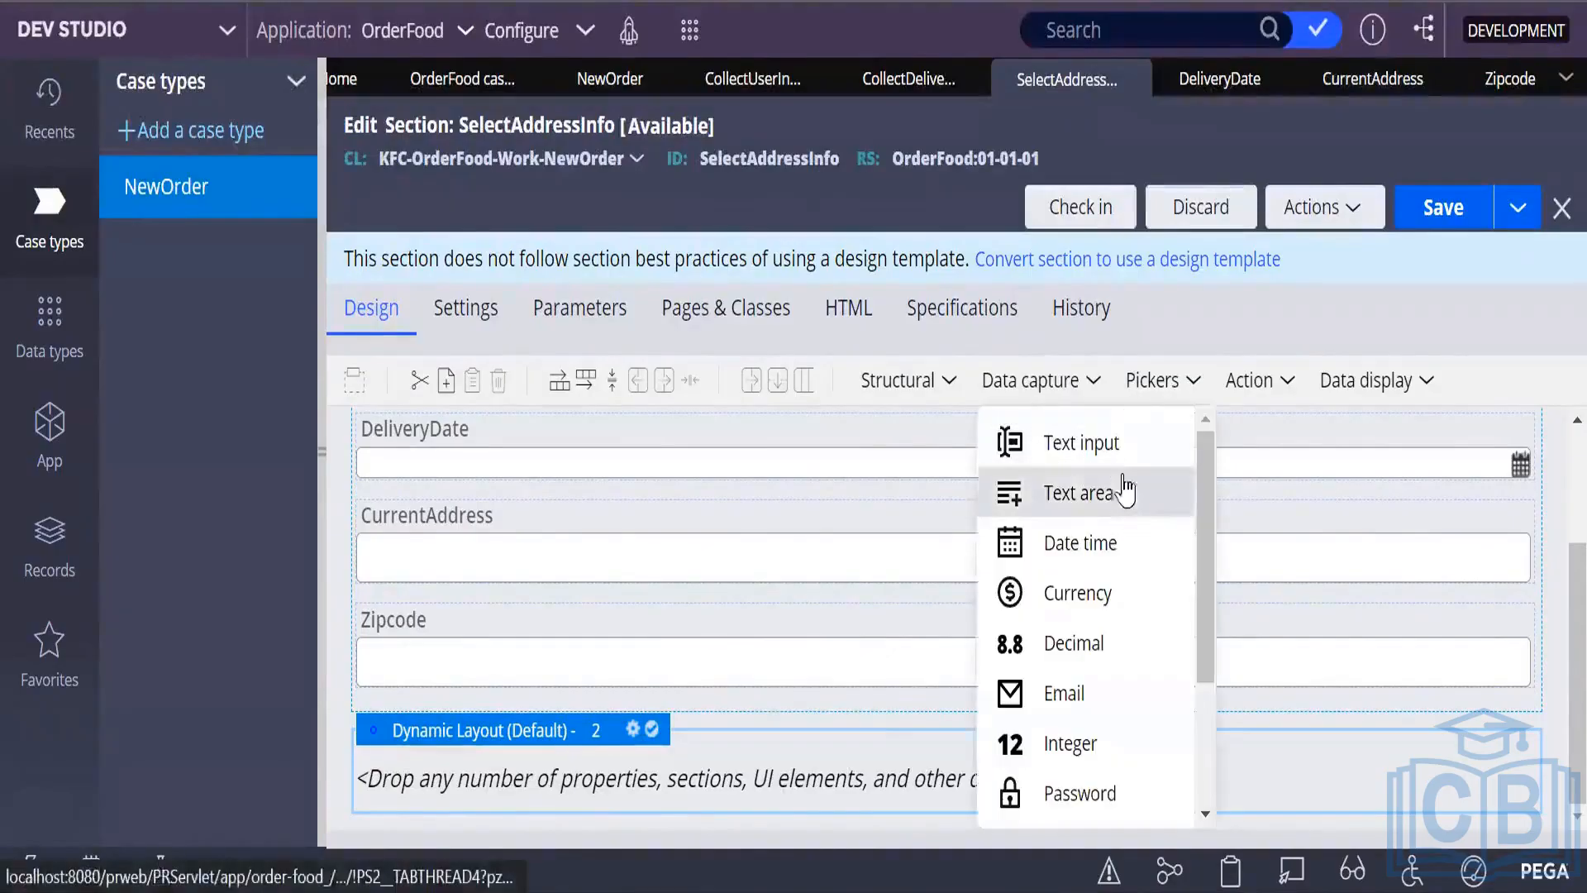
pyautogui.moveTo(1099, 453); pyautogui.dragTo(670, 715)
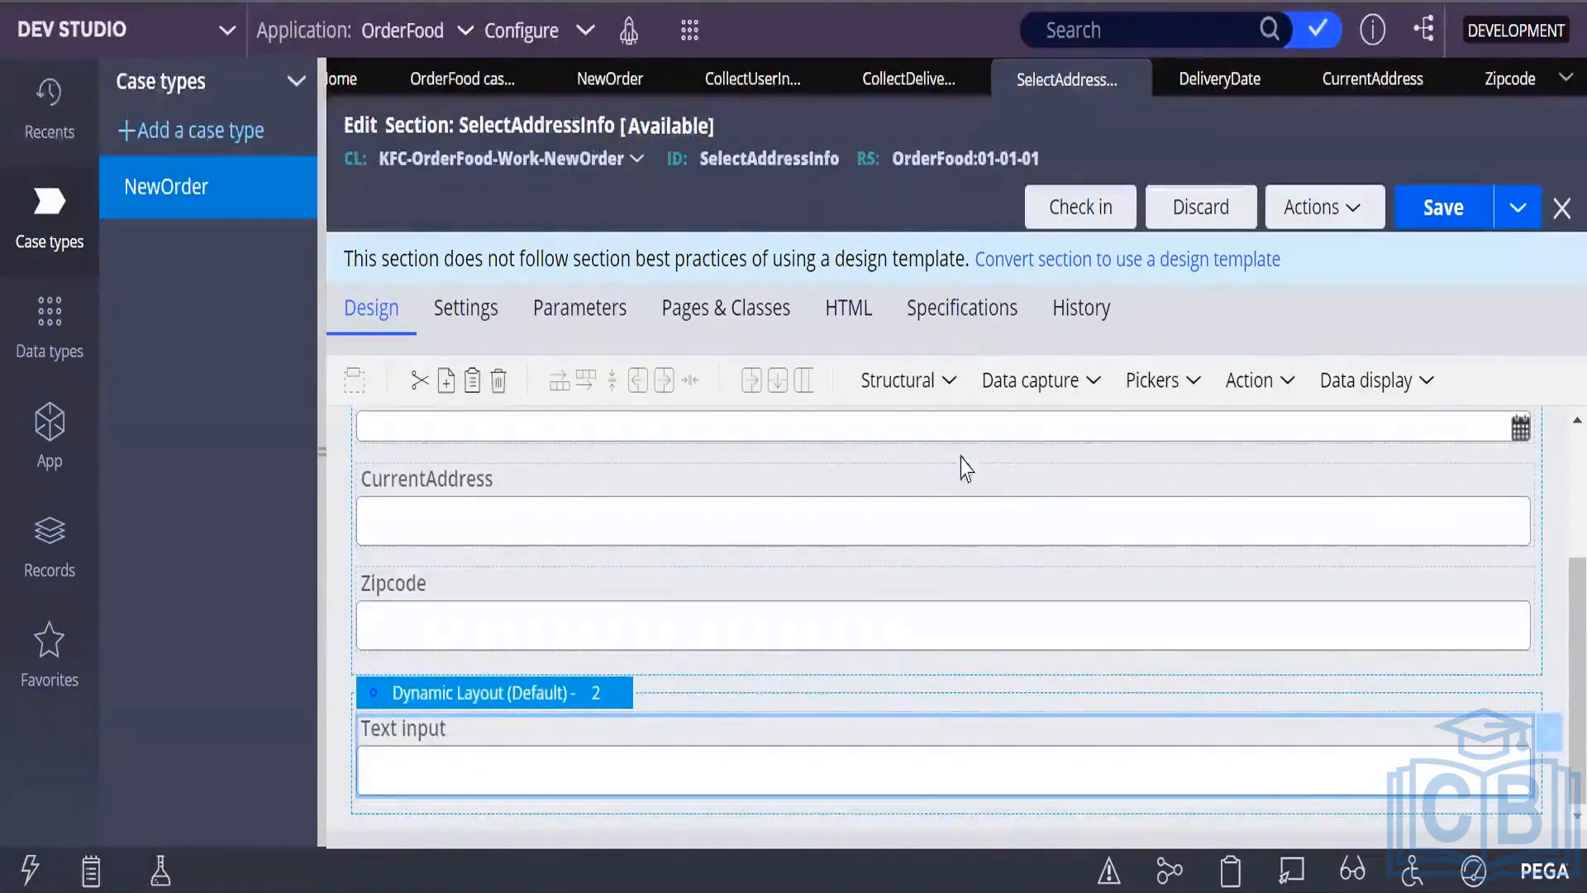
pyautogui.doubleClick(522, 752)
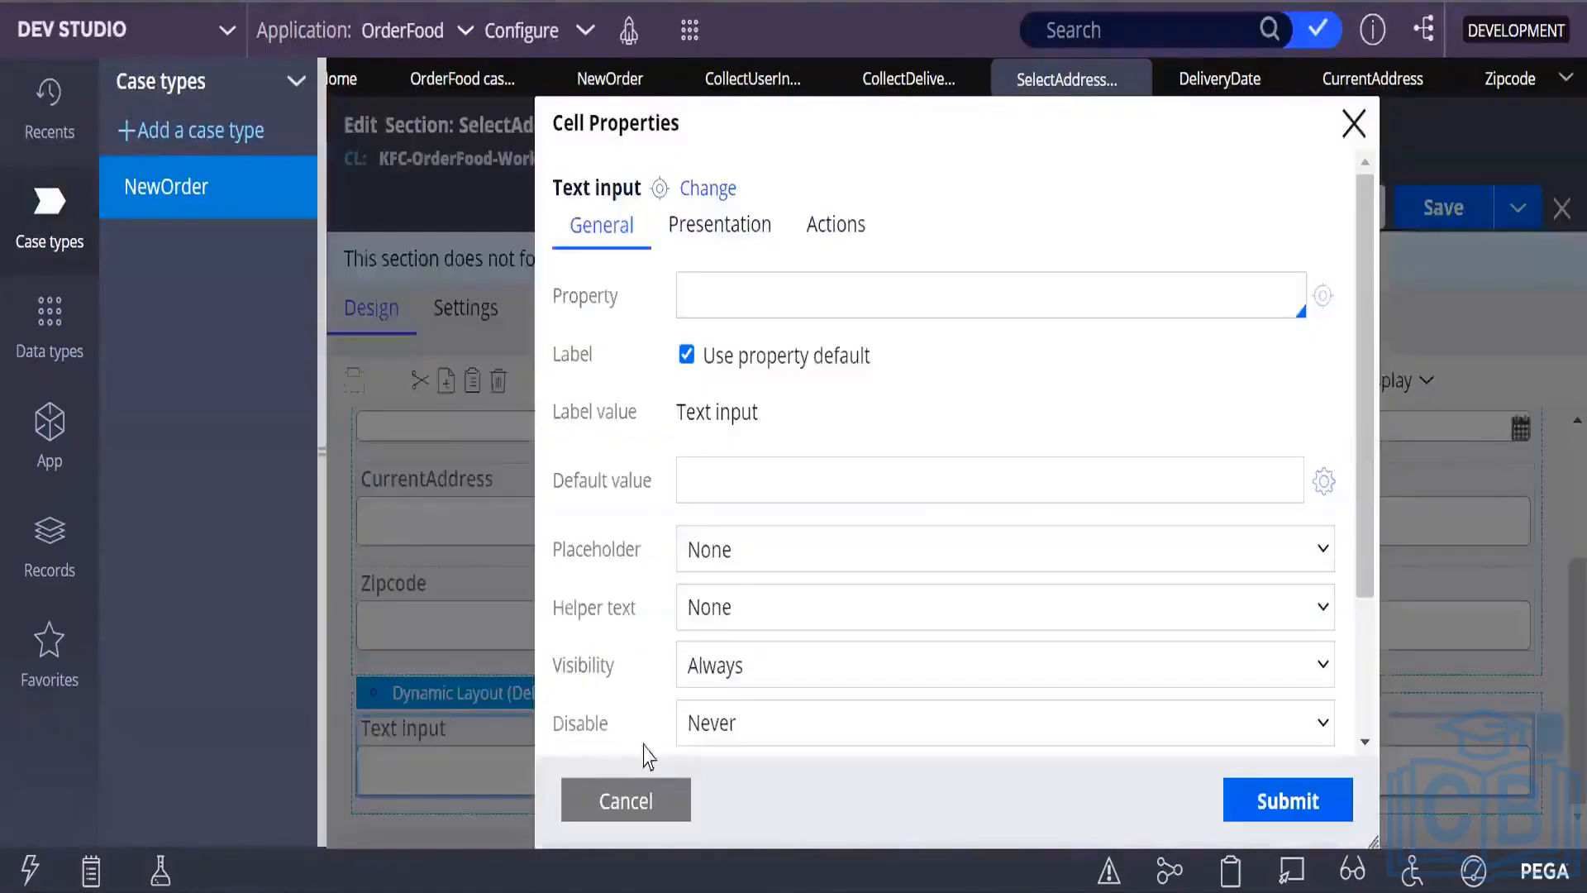
pyautogui.click(1355, 124)
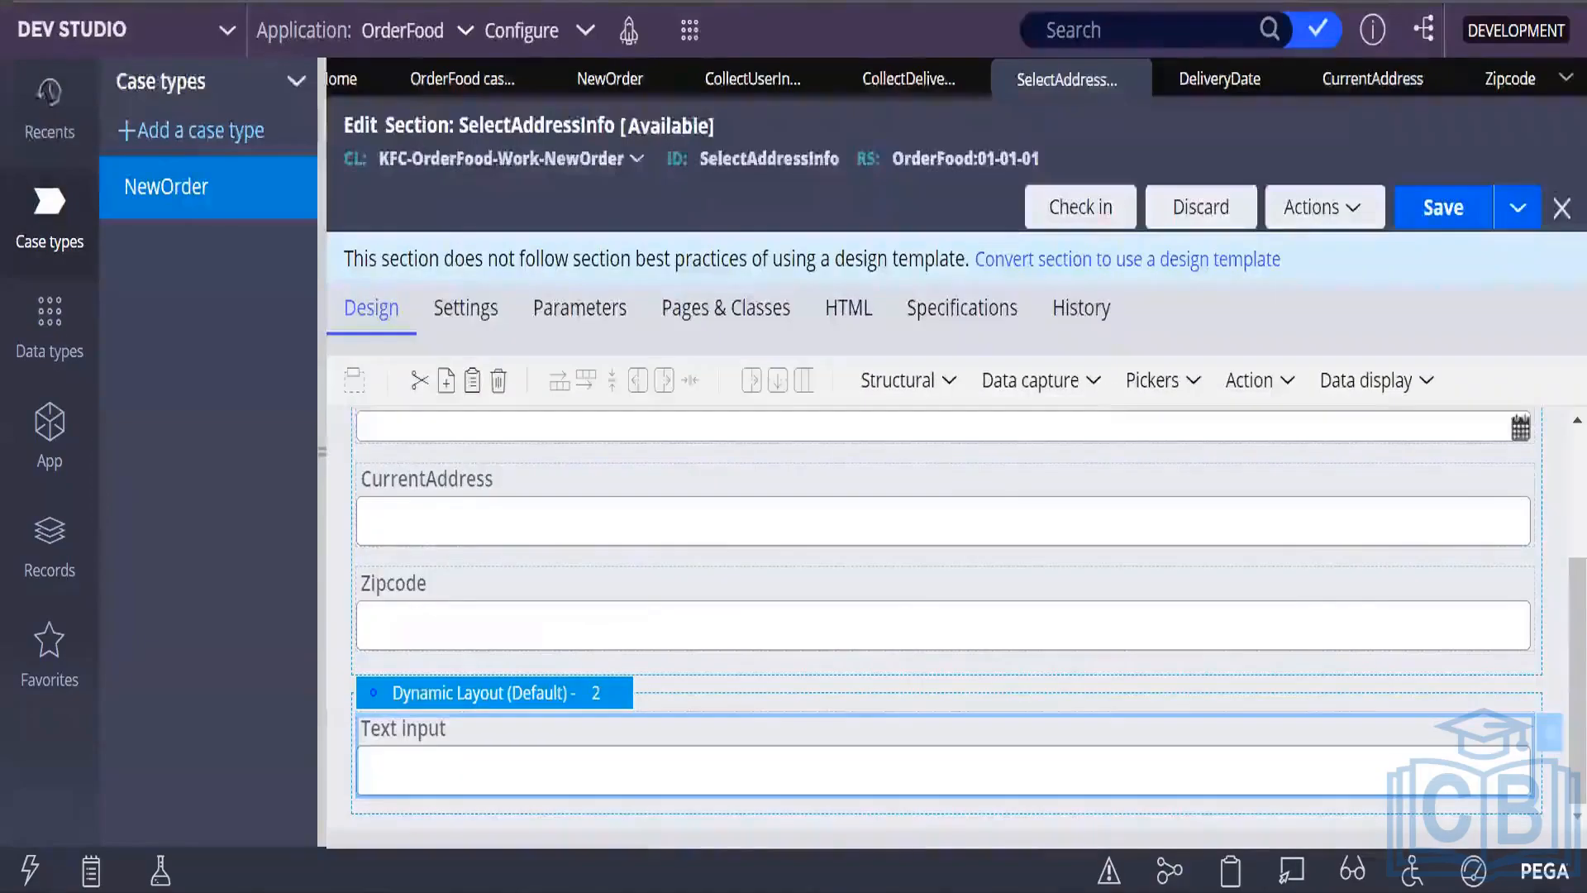
# Add three more text inputs to the second dynamic layout, below its first text input.
pyautogui.click(1093, 382)
pyautogui.moveTo(1118, 426); pyautogui.dragTo(688, 807)
pyautogui.click(1095, 382)
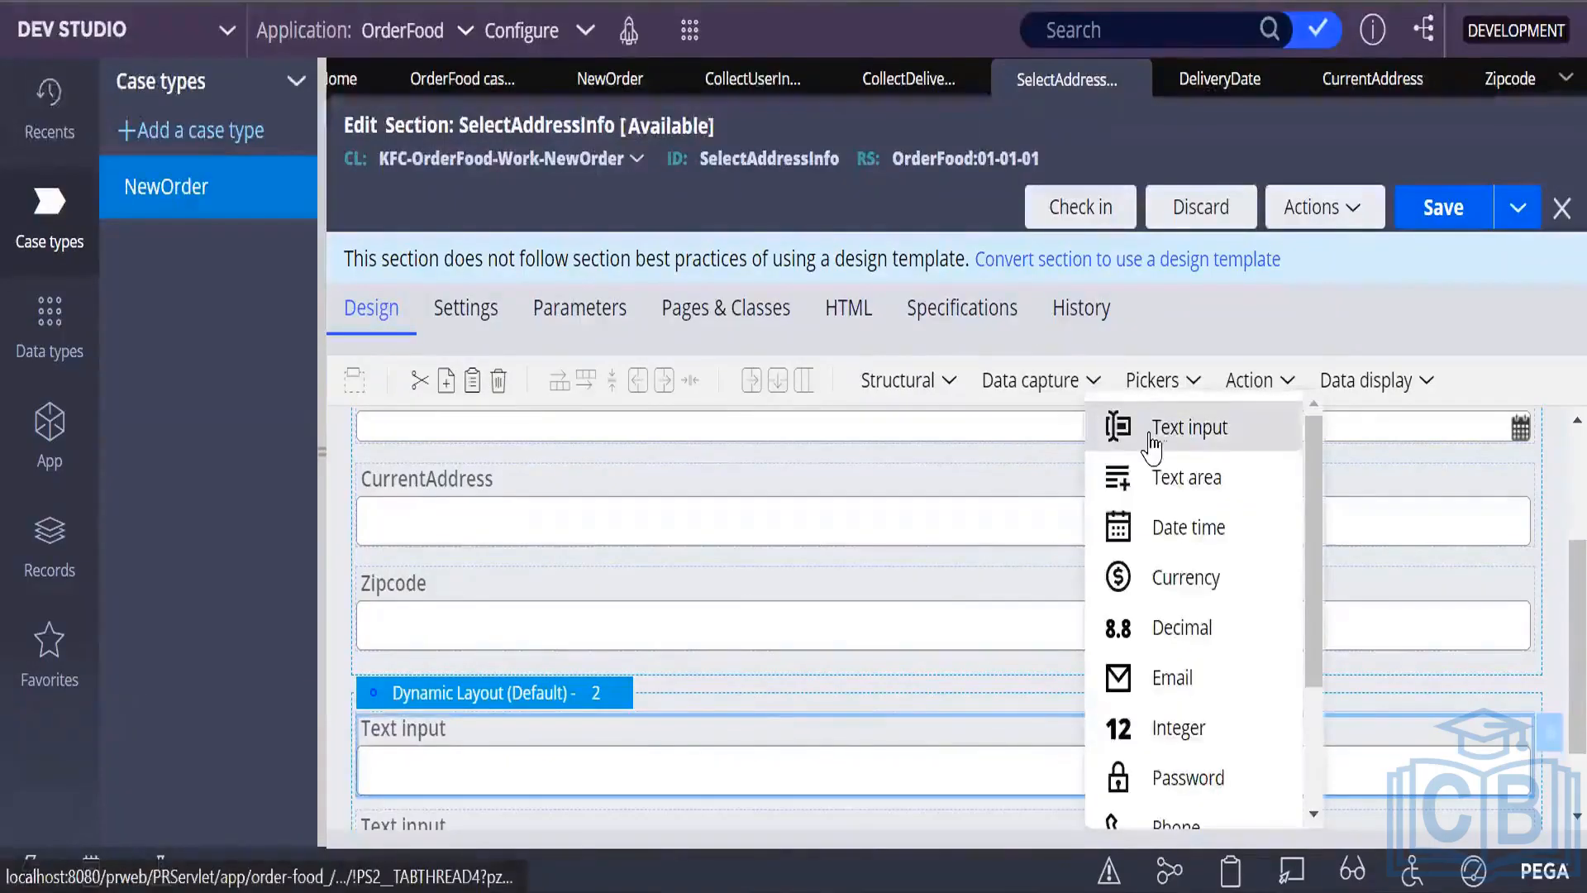
pyautogui.moveTo(1151, 444); pyautogui.dragTo(744, 794)
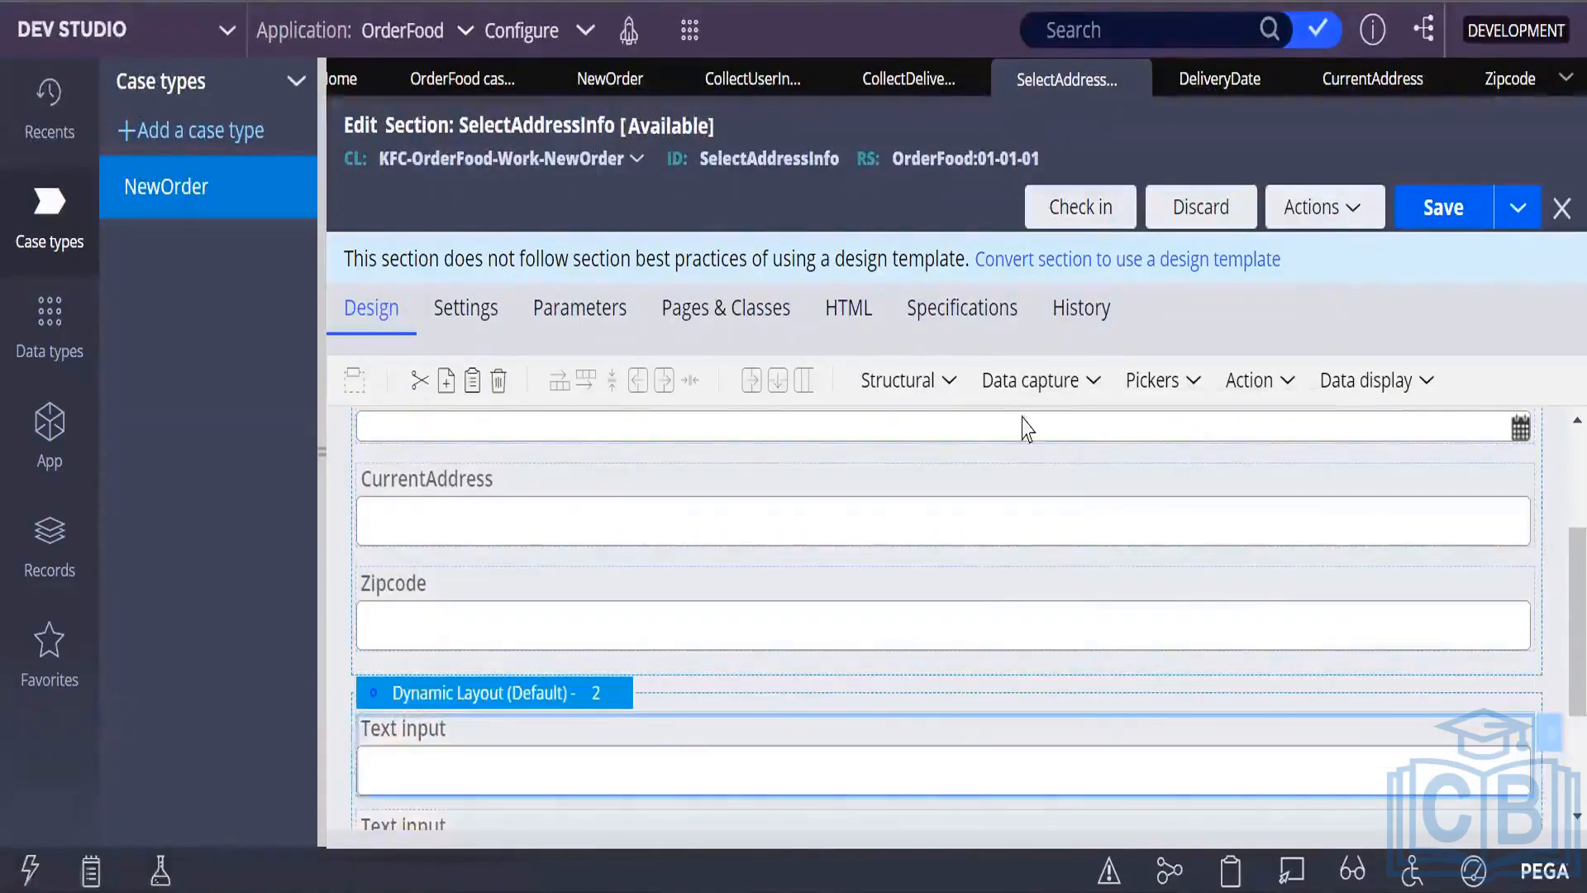
pyautogui.click(1093, 385)
pyautogui.moveTo(1106, 439); pyautogui.dragTo(722, 794)
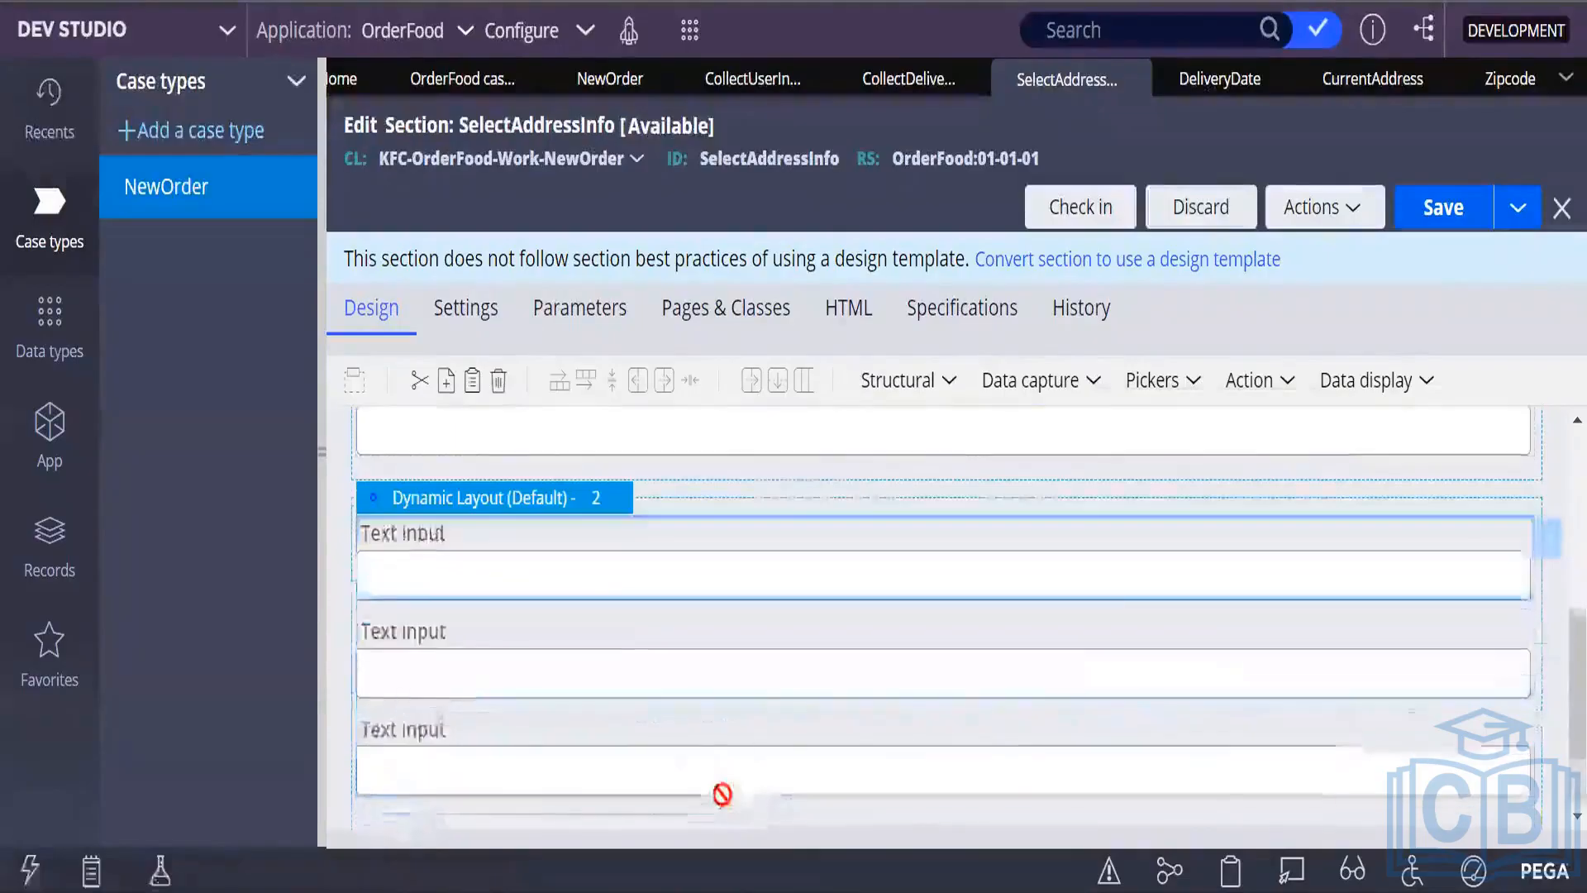
pyautogui.scroll(5, 818, 620)
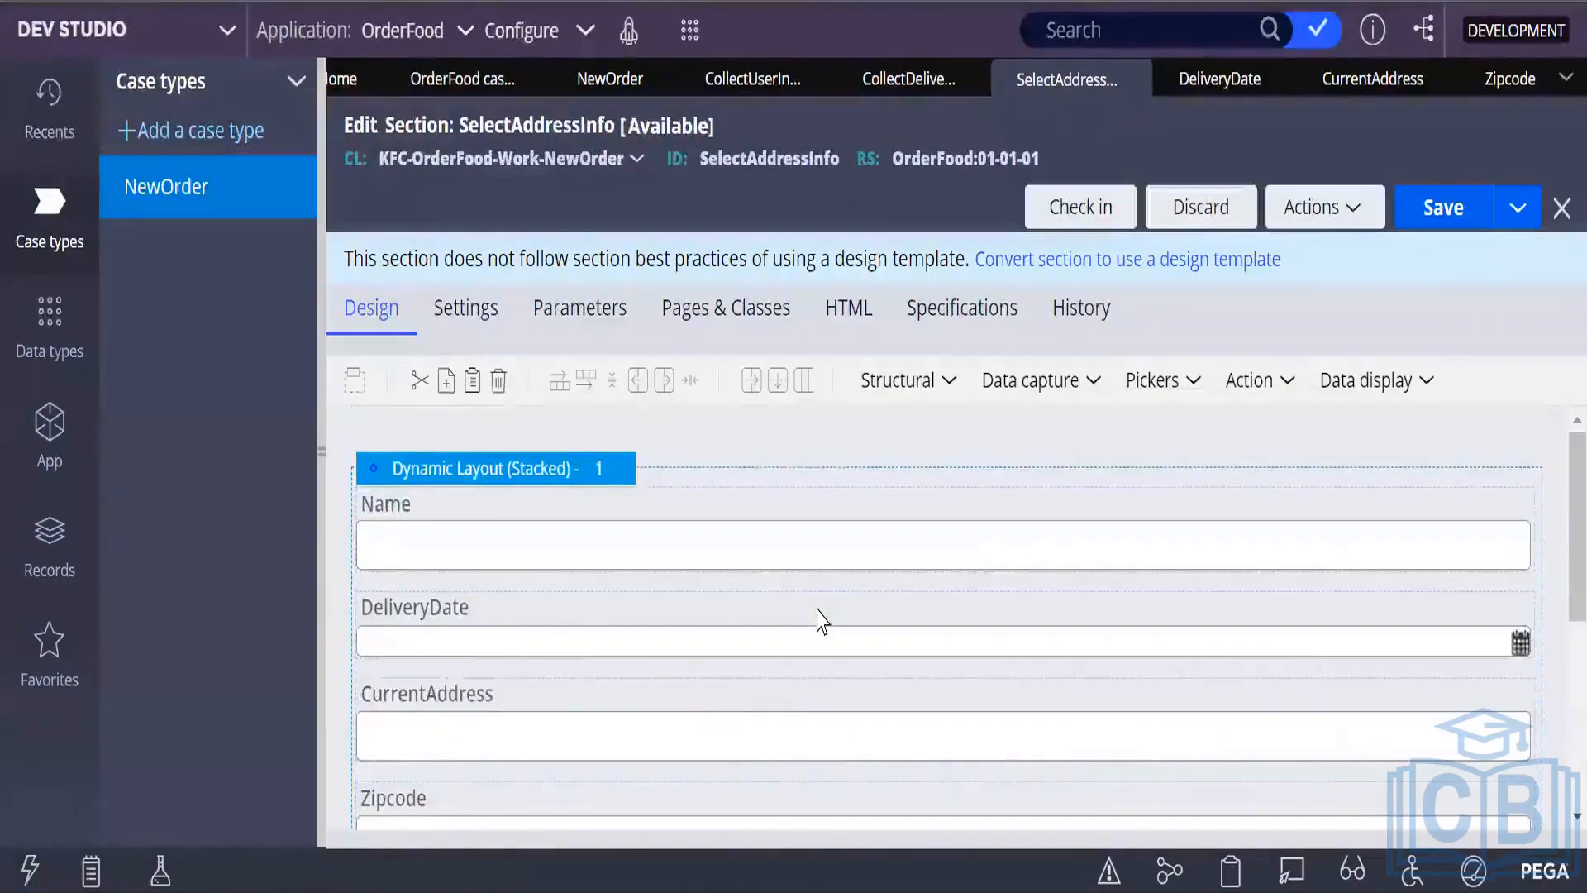
pyautogui.scroll(-5, 821, 620)
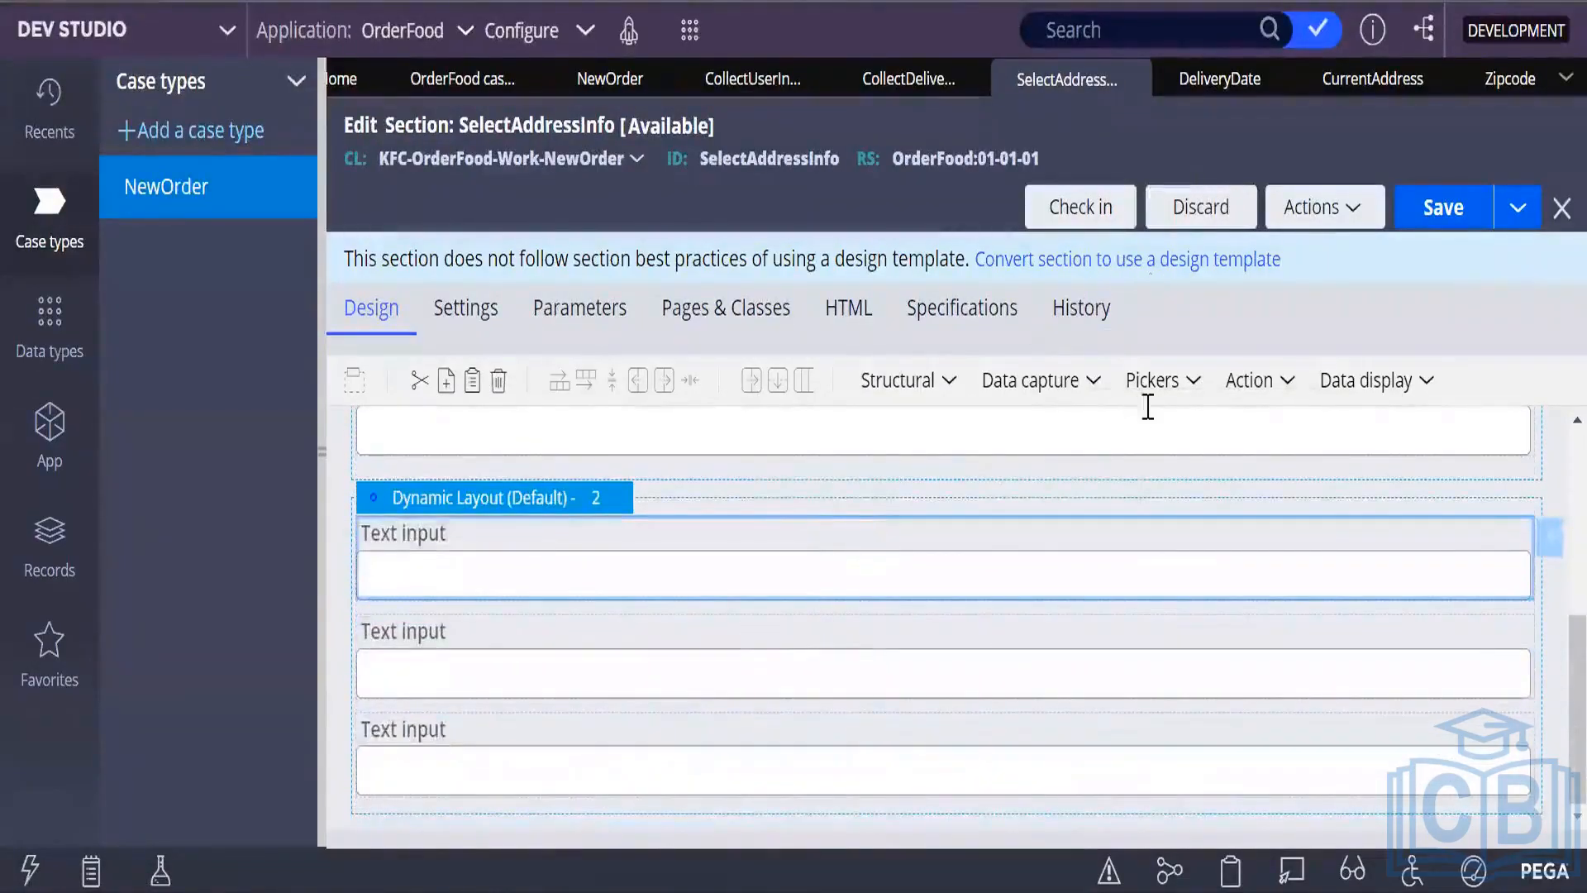
pyautogui.click(1090, 386)
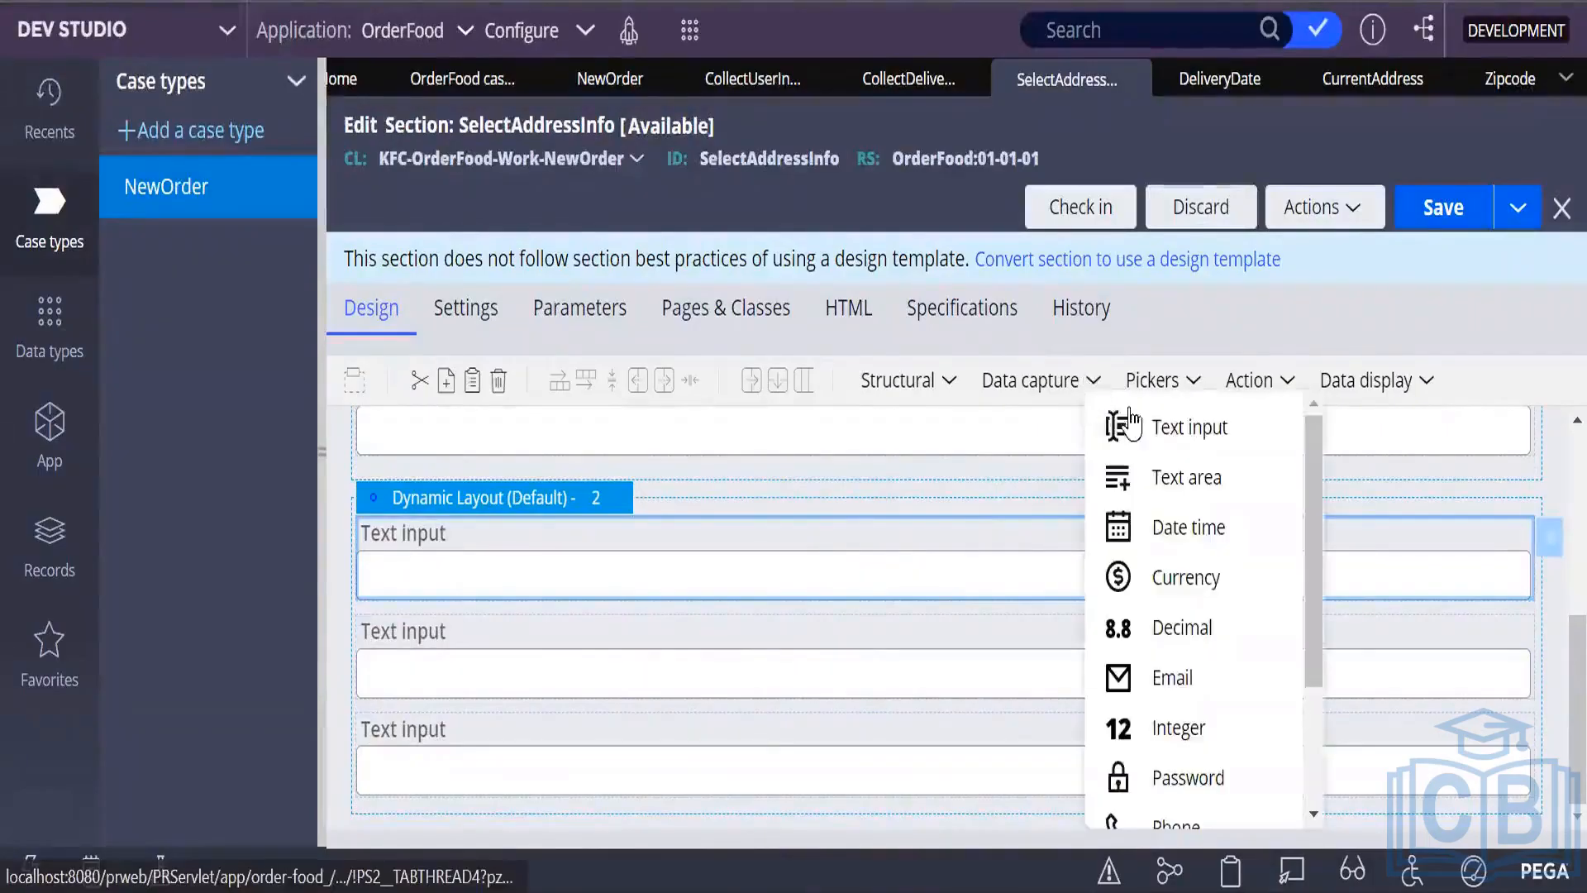
pyautogui.moveTo(1158, 425); pyautogui.dragTo(750, 731)
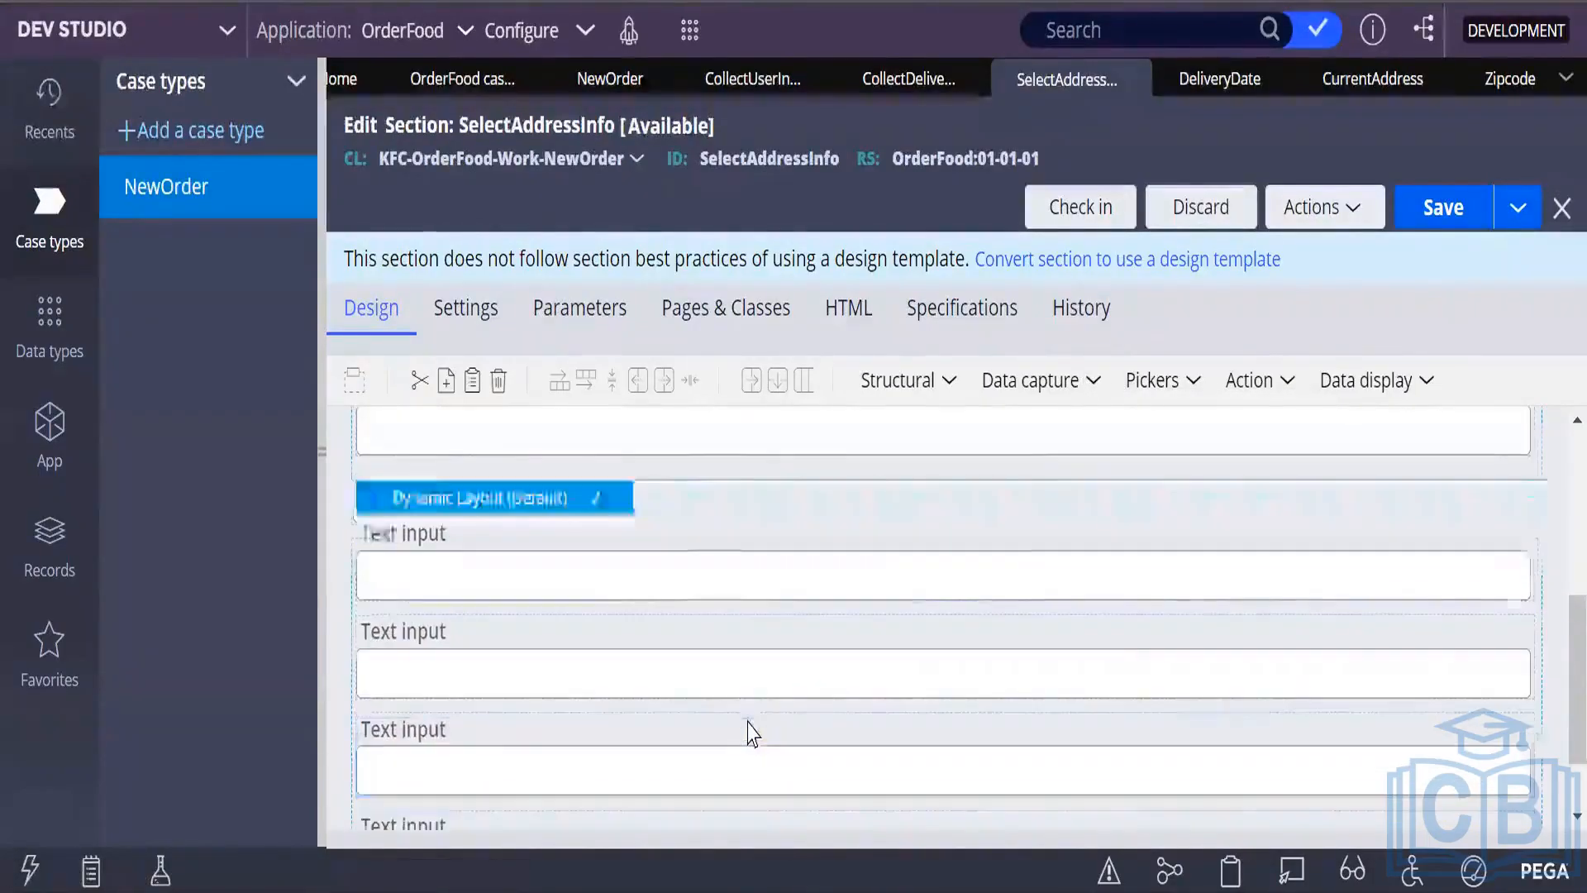
# Enter DeliveryAddress as the property of the first text input in the second dynamic layout.
pyautogui.click(554, 560)
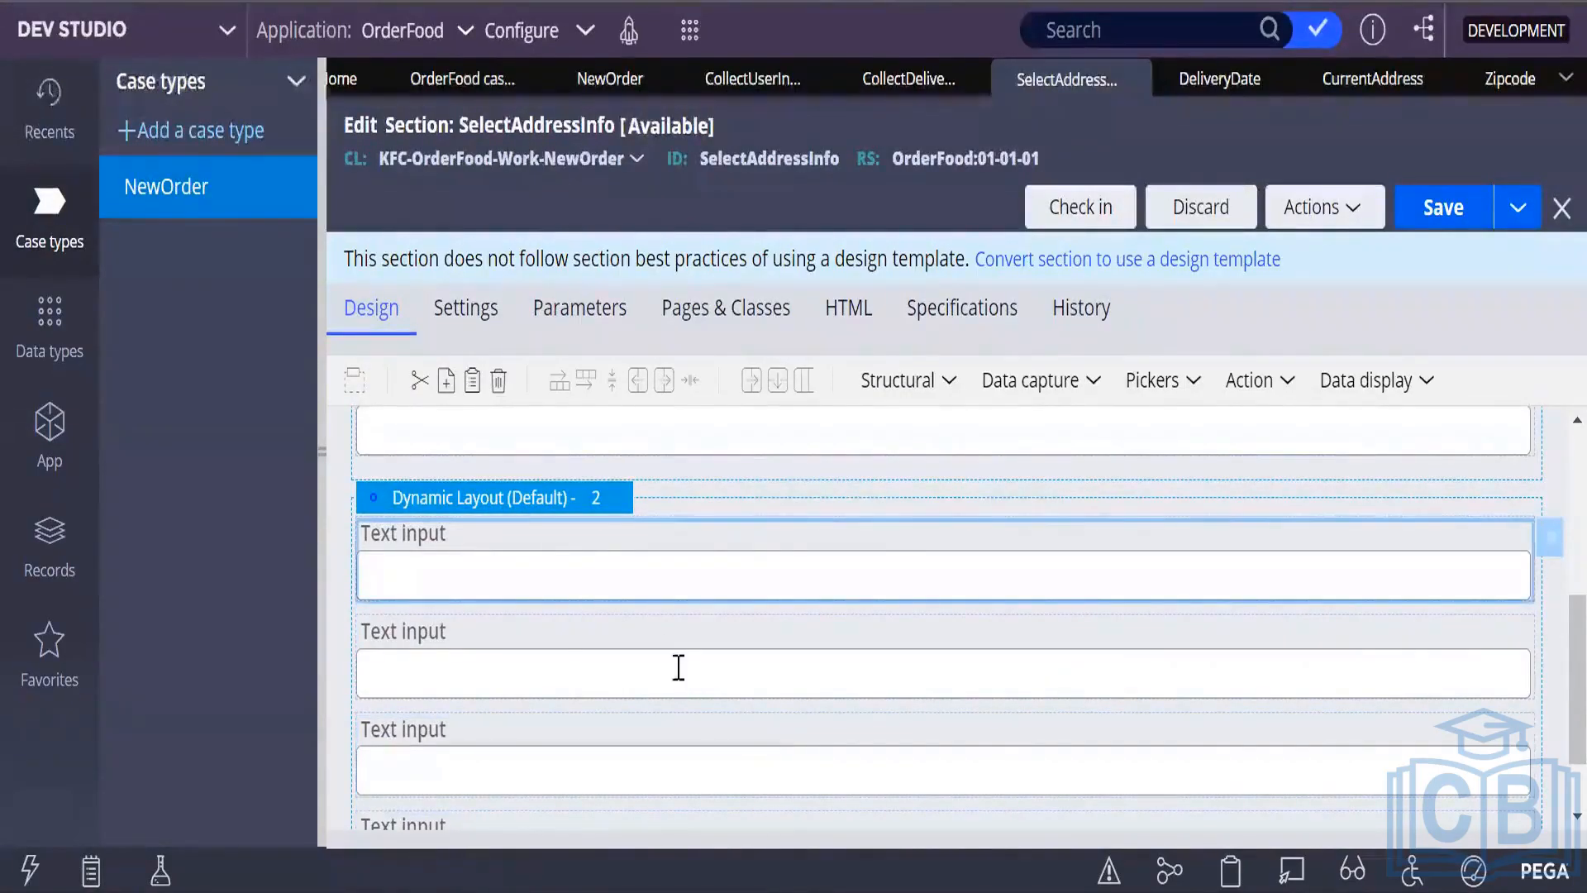
pyautogui.doubleClick(749, 574)
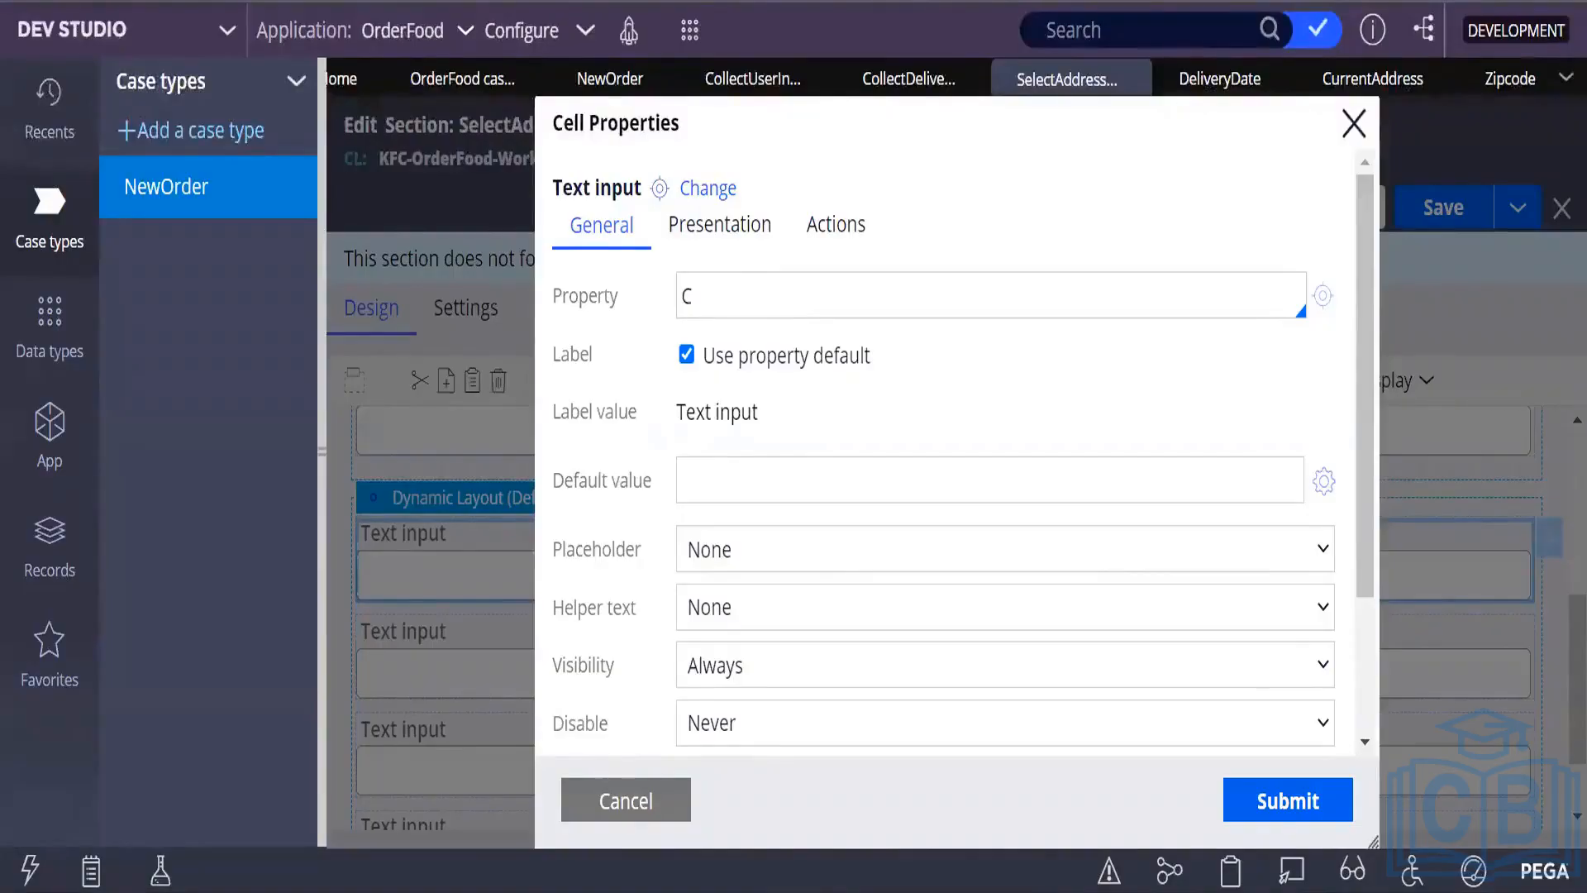
pyautogui.write('DeliveryAddress')
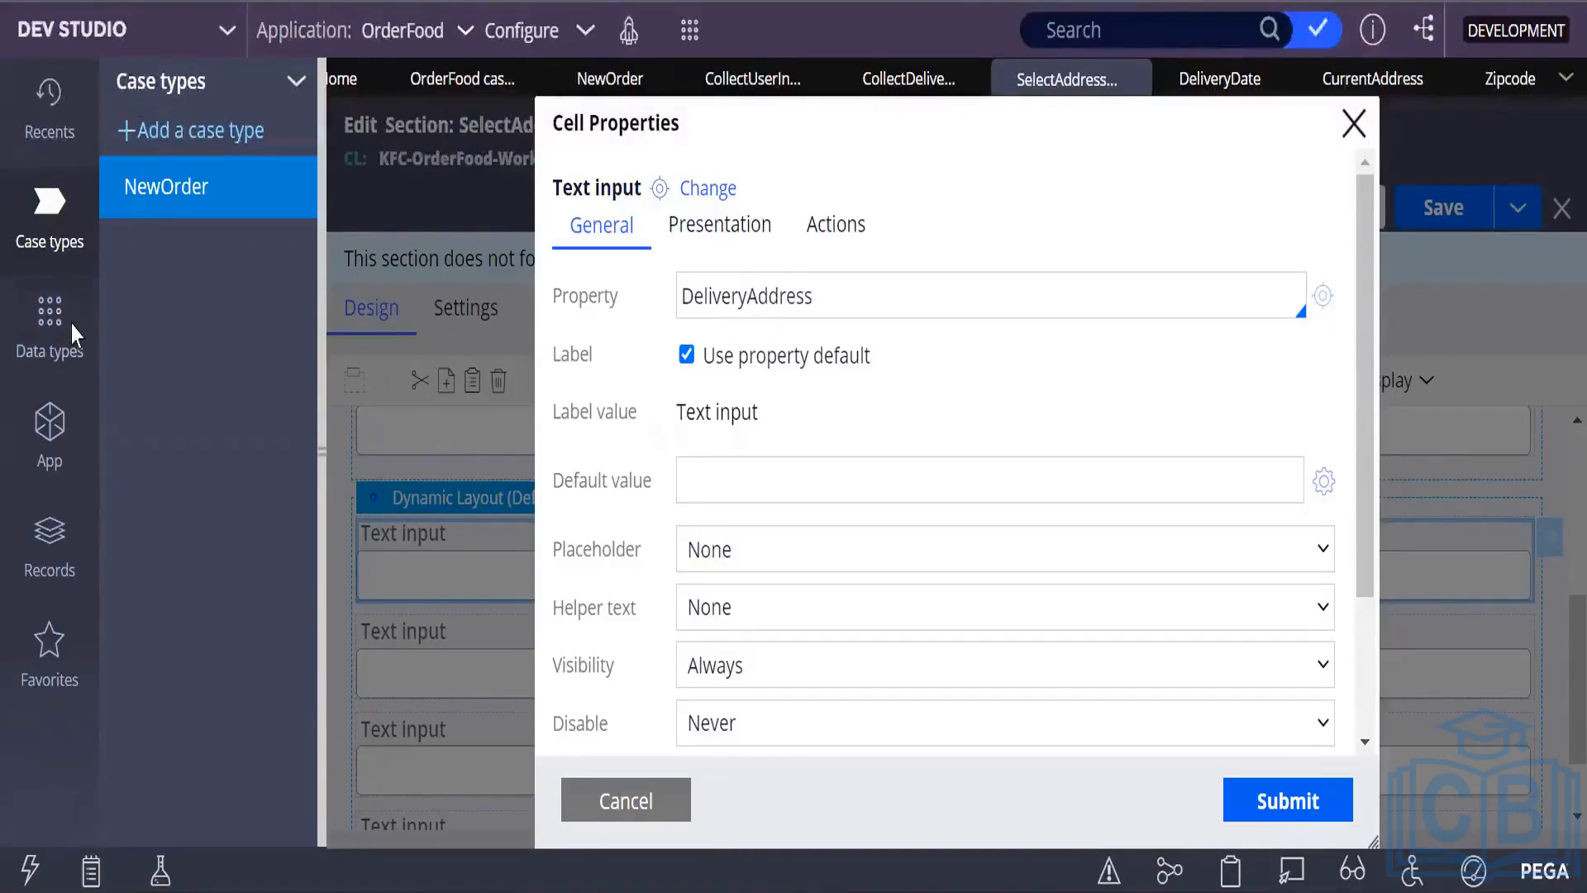
# Create and save the DeliveryAddress text property in KFC-OrderFood-Work-NewOrder.
pyautogui.click(1324, 298)
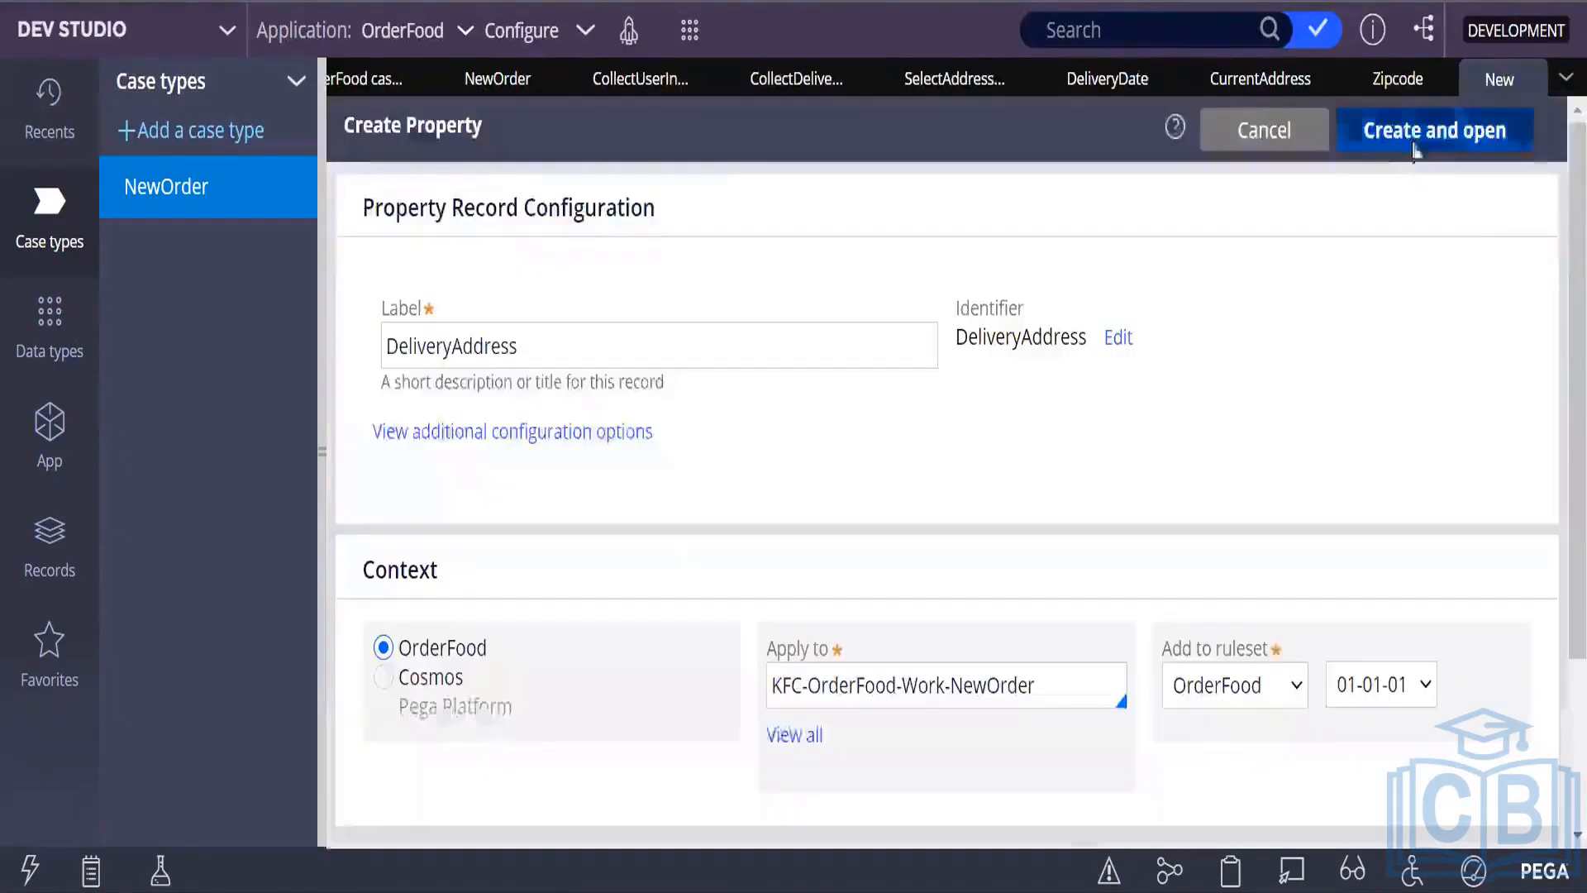
pyautogui.click(1411, 143)
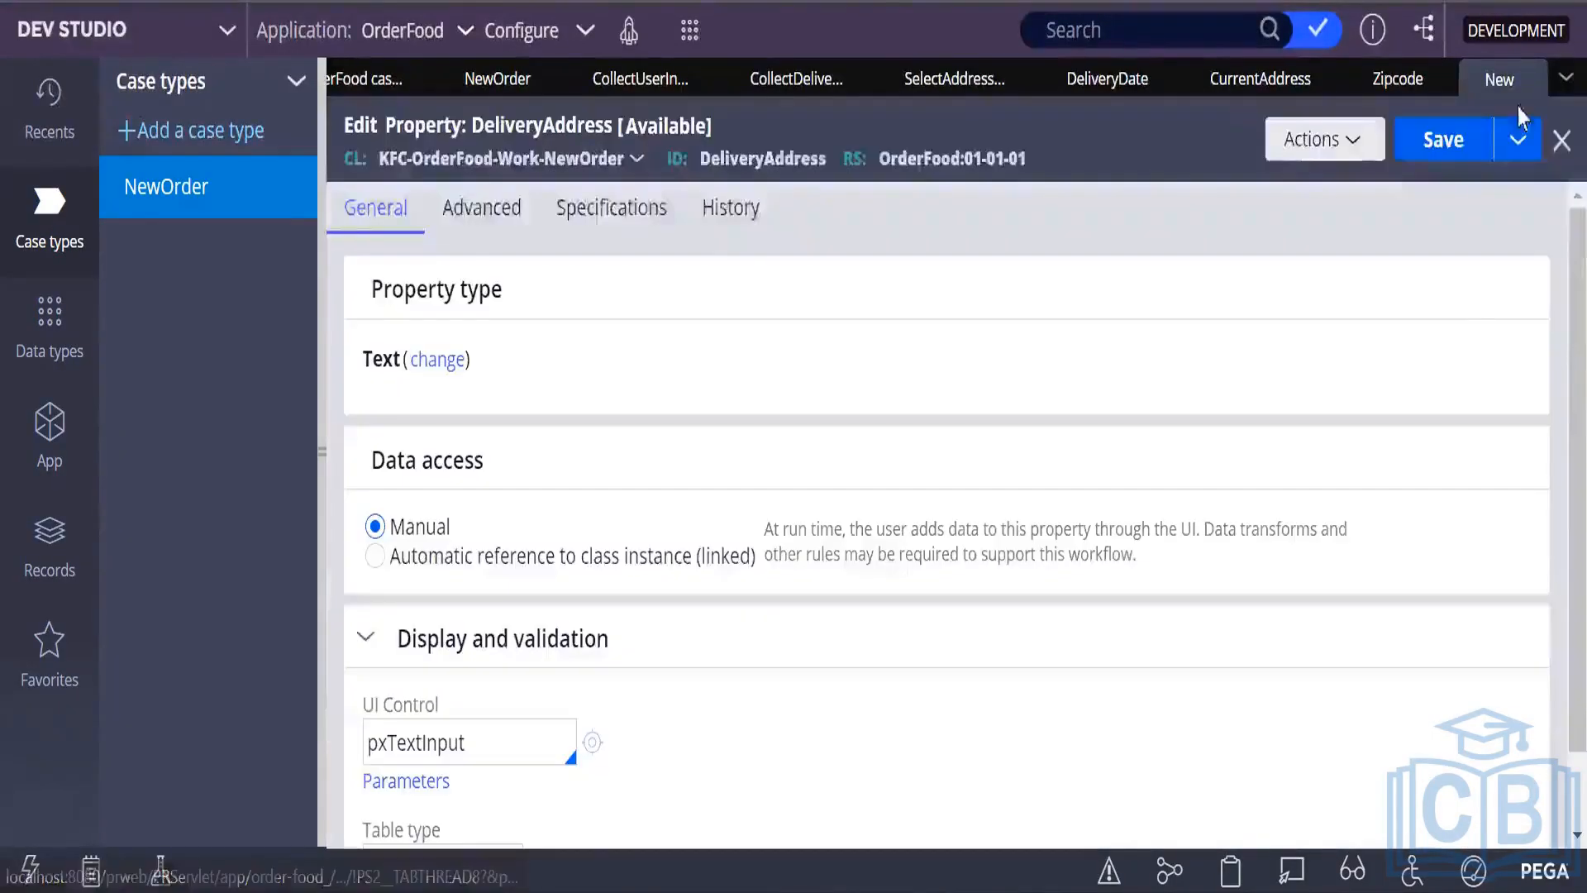
pyautogui.click(1445, 140)
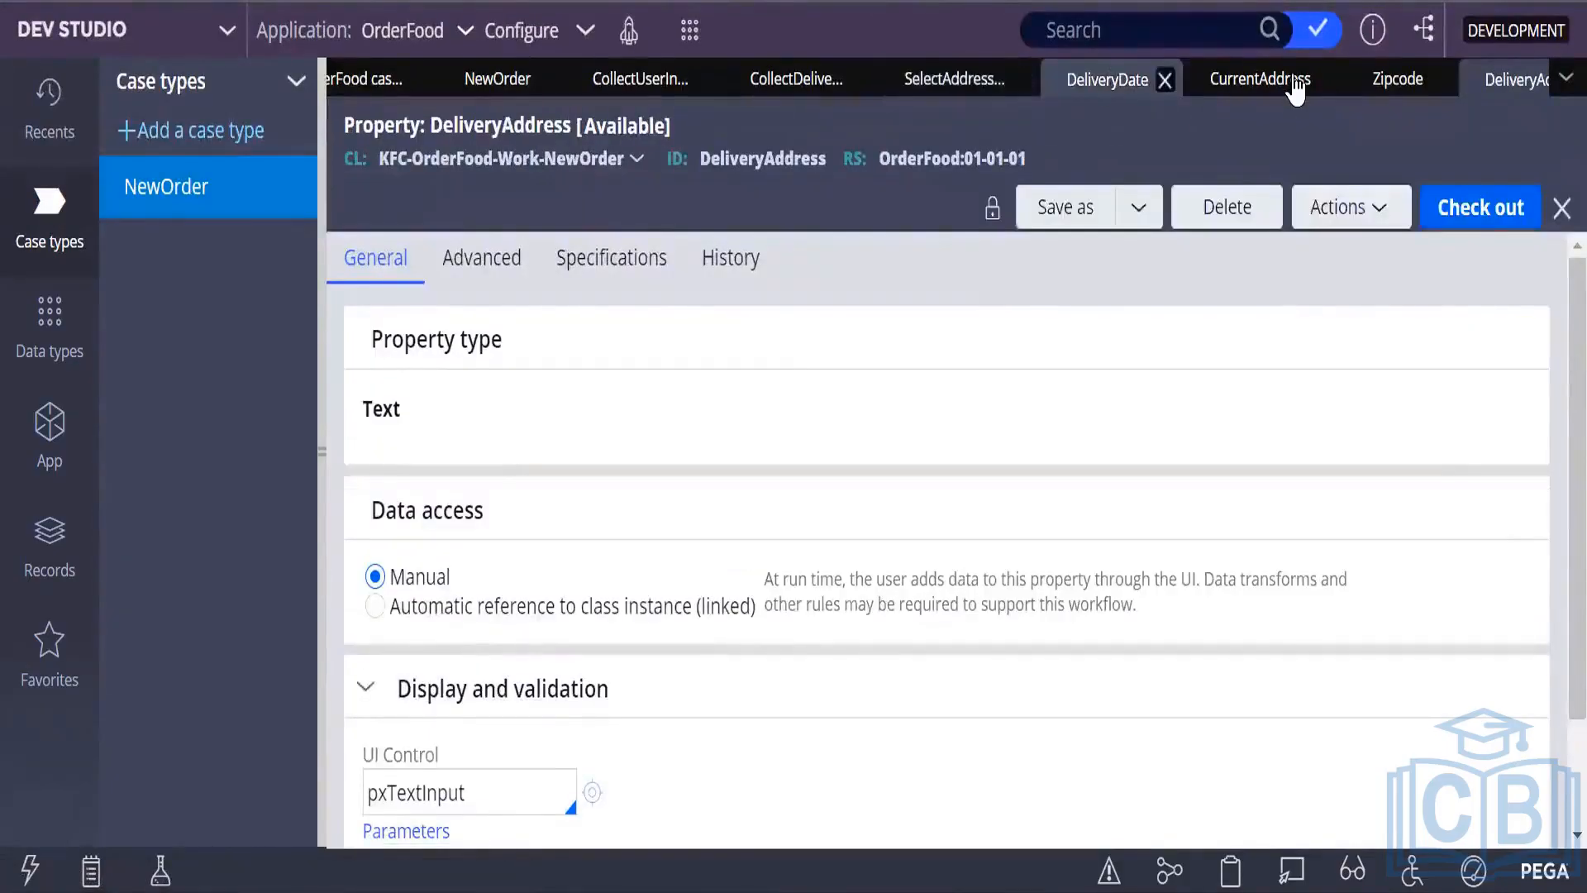
# Set the first text input's property reference to .DeliveryAddress in the SelectAddressInfo section and submit its cell properties.
pyautogui.click(984, 79)
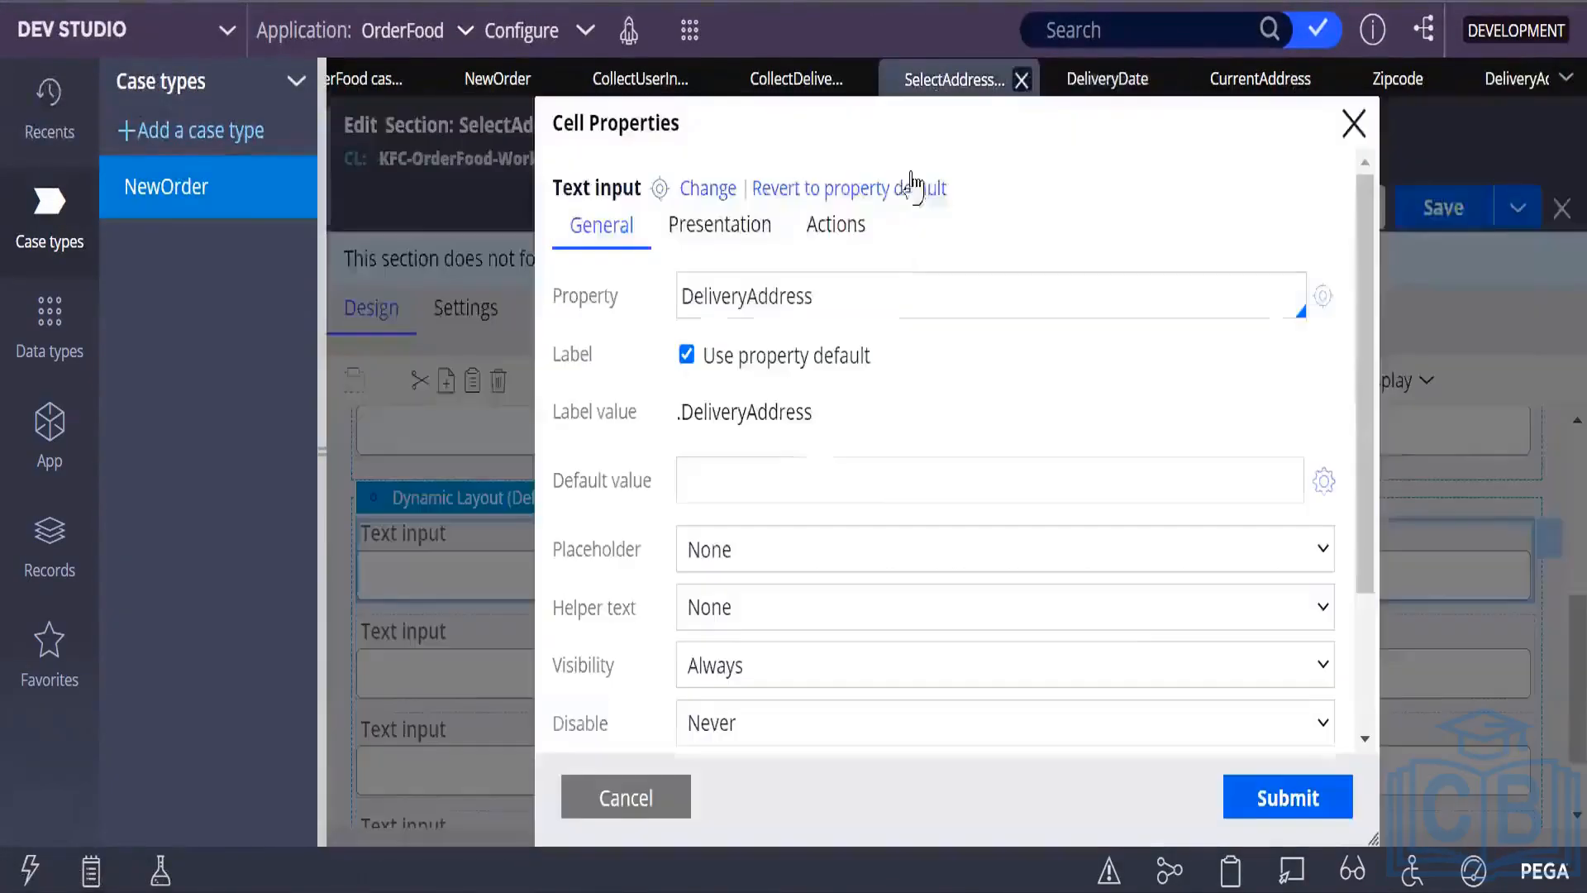
pyautogui.click(569, 616)
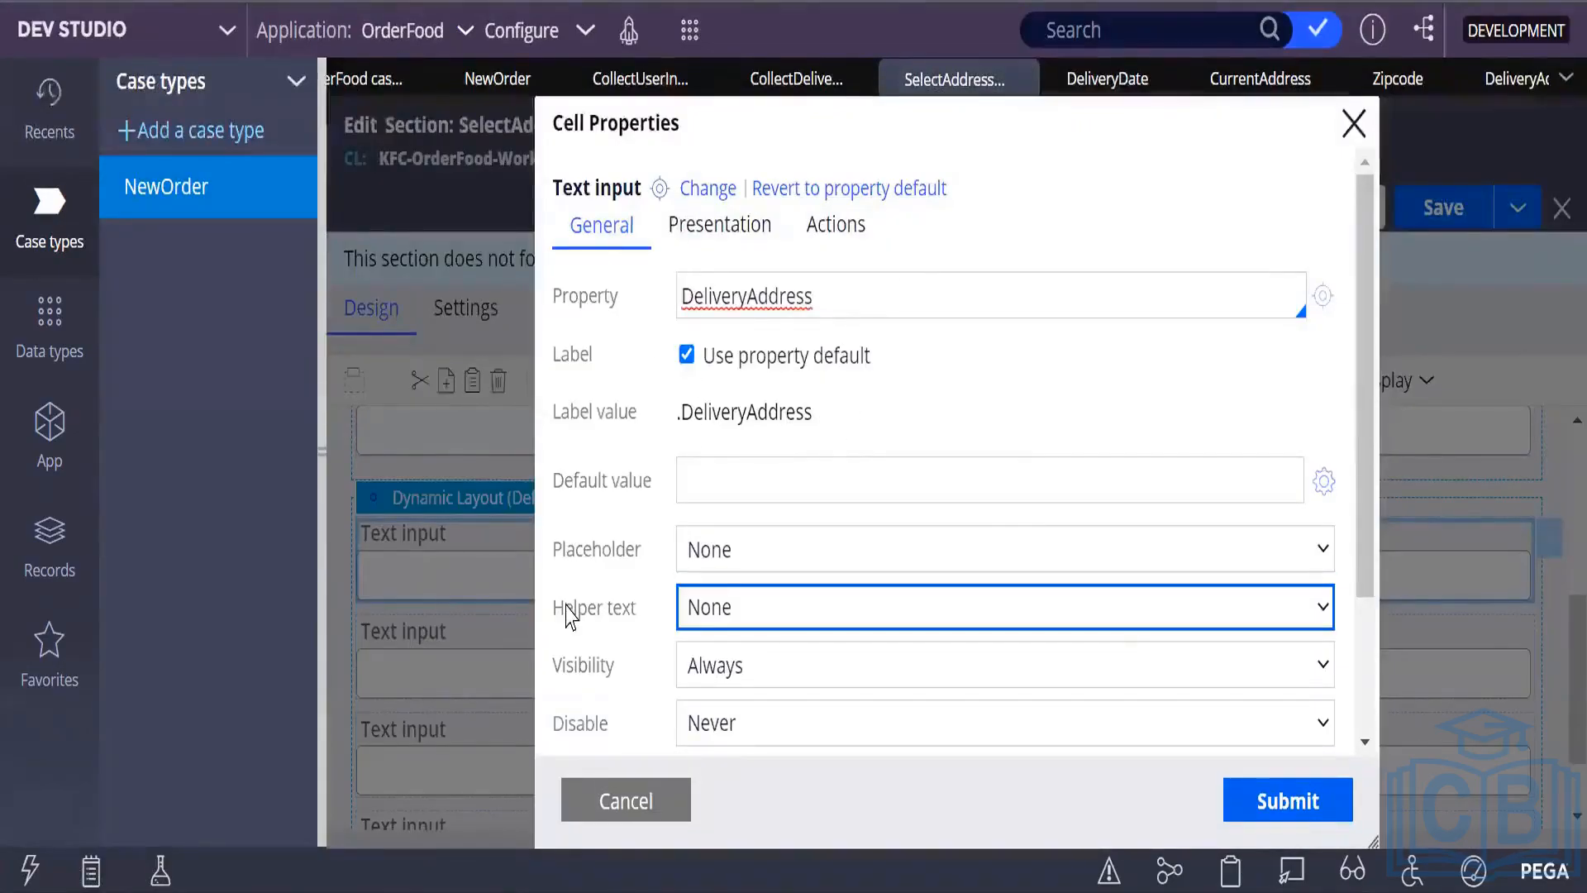
pyautogui.write('.')
pyautogui.press('Down')
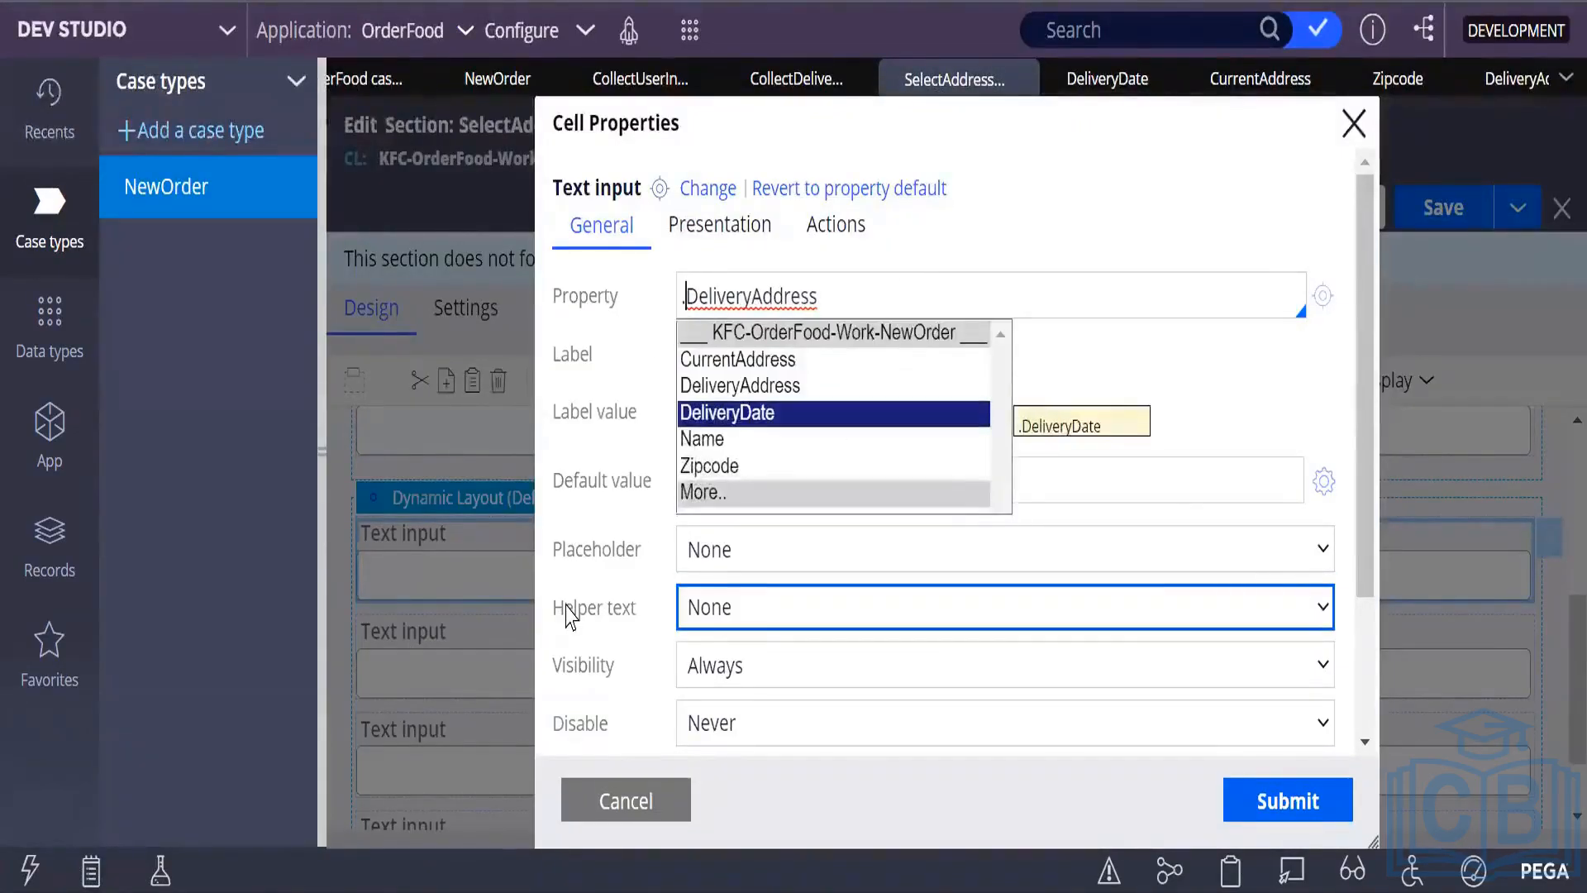
pyautogui.click(742, 387)
pyautogui.click(1290, 799)
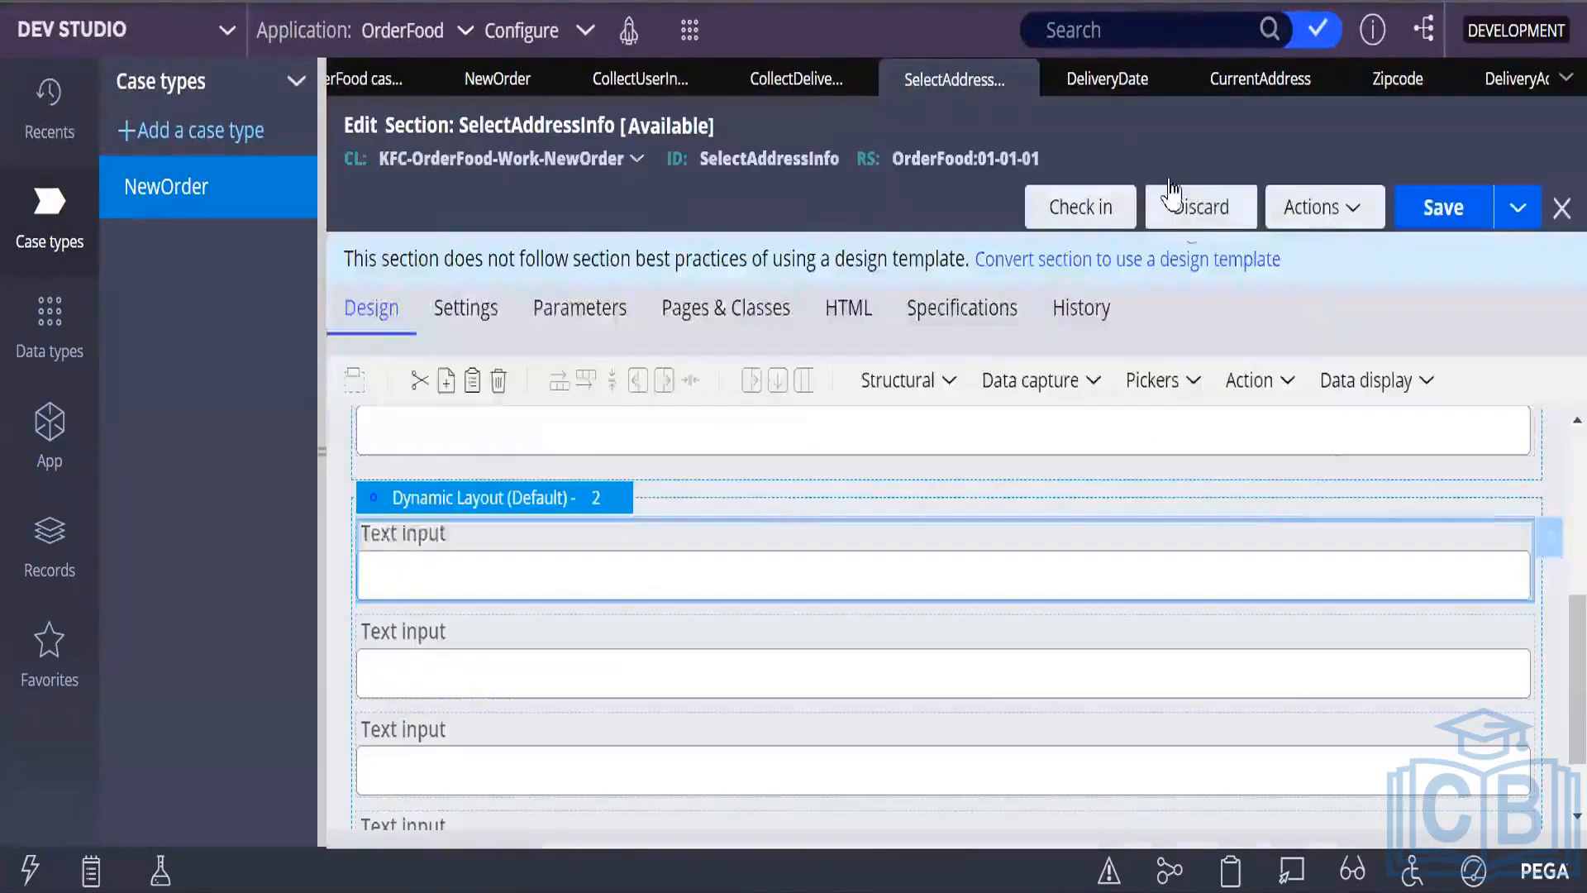
# Close the DeliveryDate, CurrentAddress and Zipcode property rules and save the SelectAddressInfo section.
pyautogui.click(1165, 81)
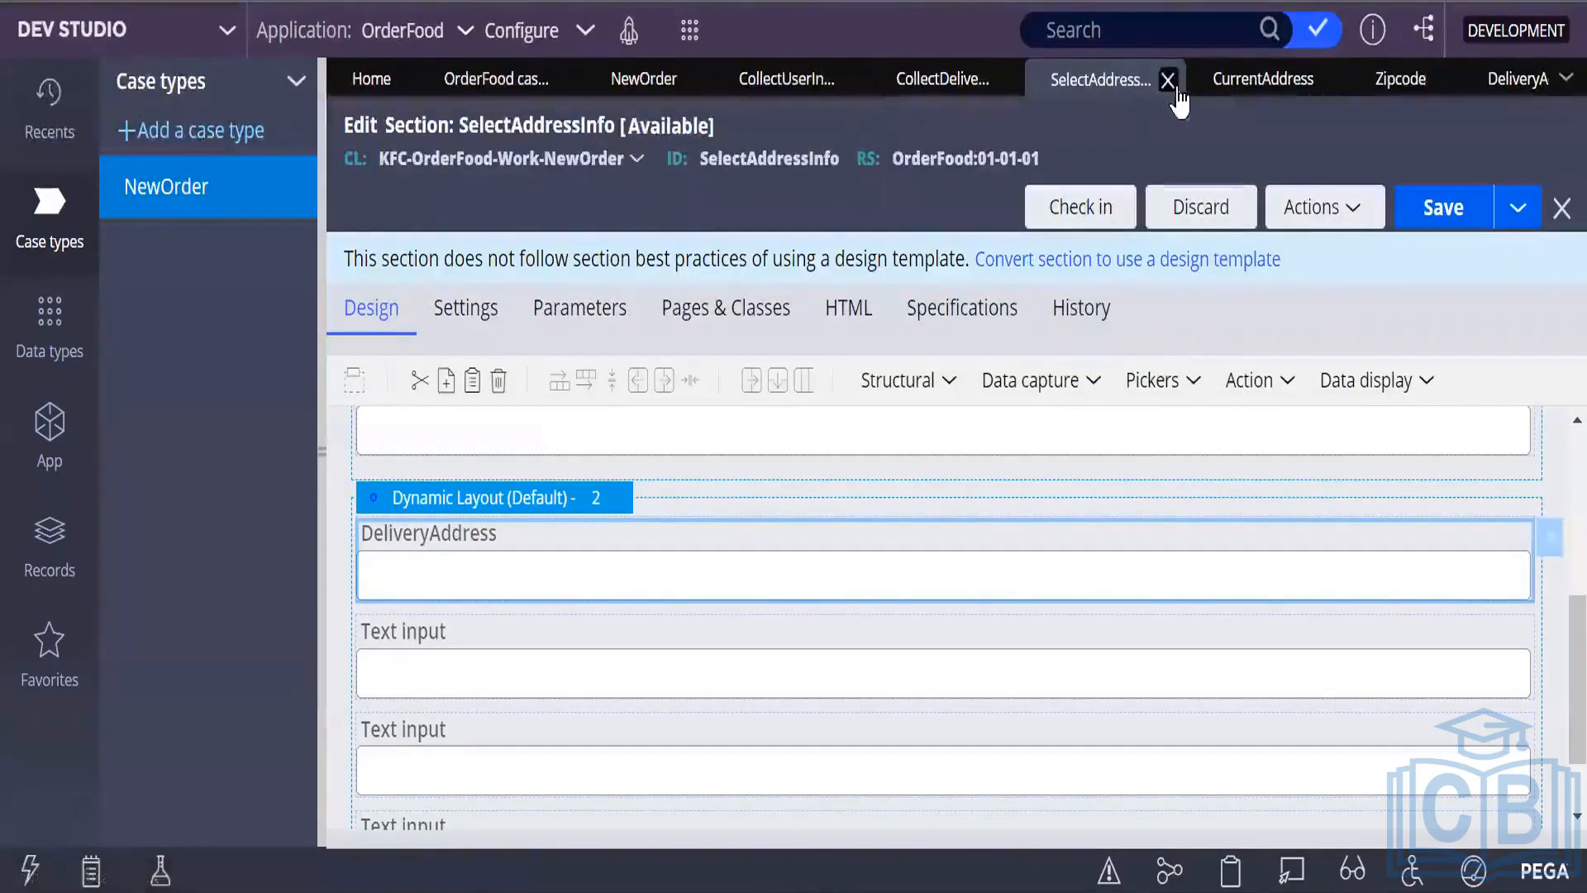
pyautogui.click(1330, 81)
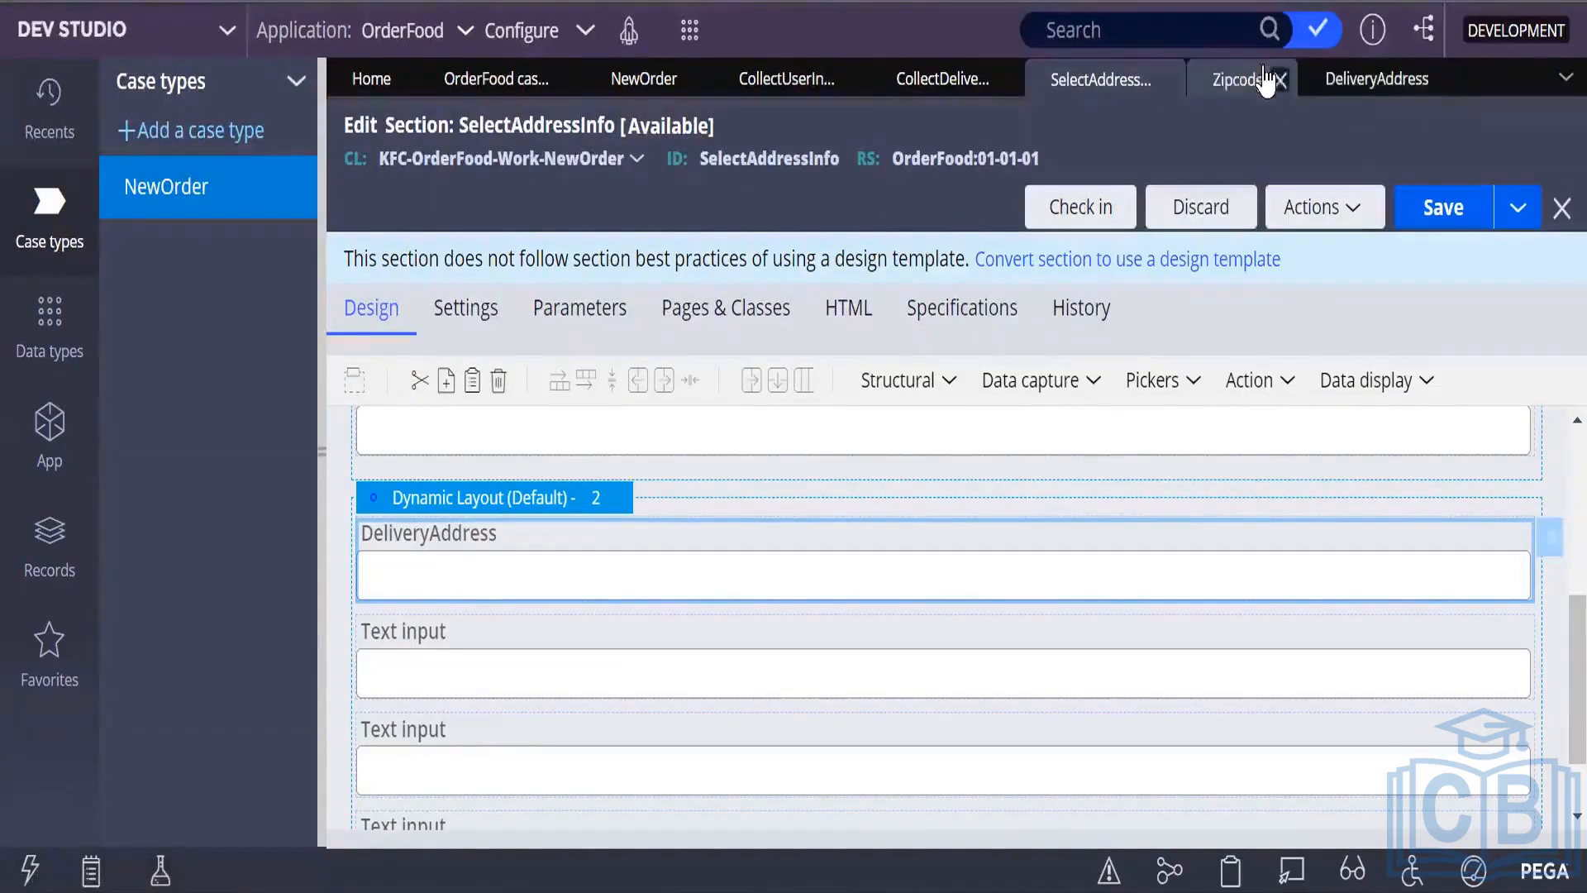
pyautogui.click(1285, 79)
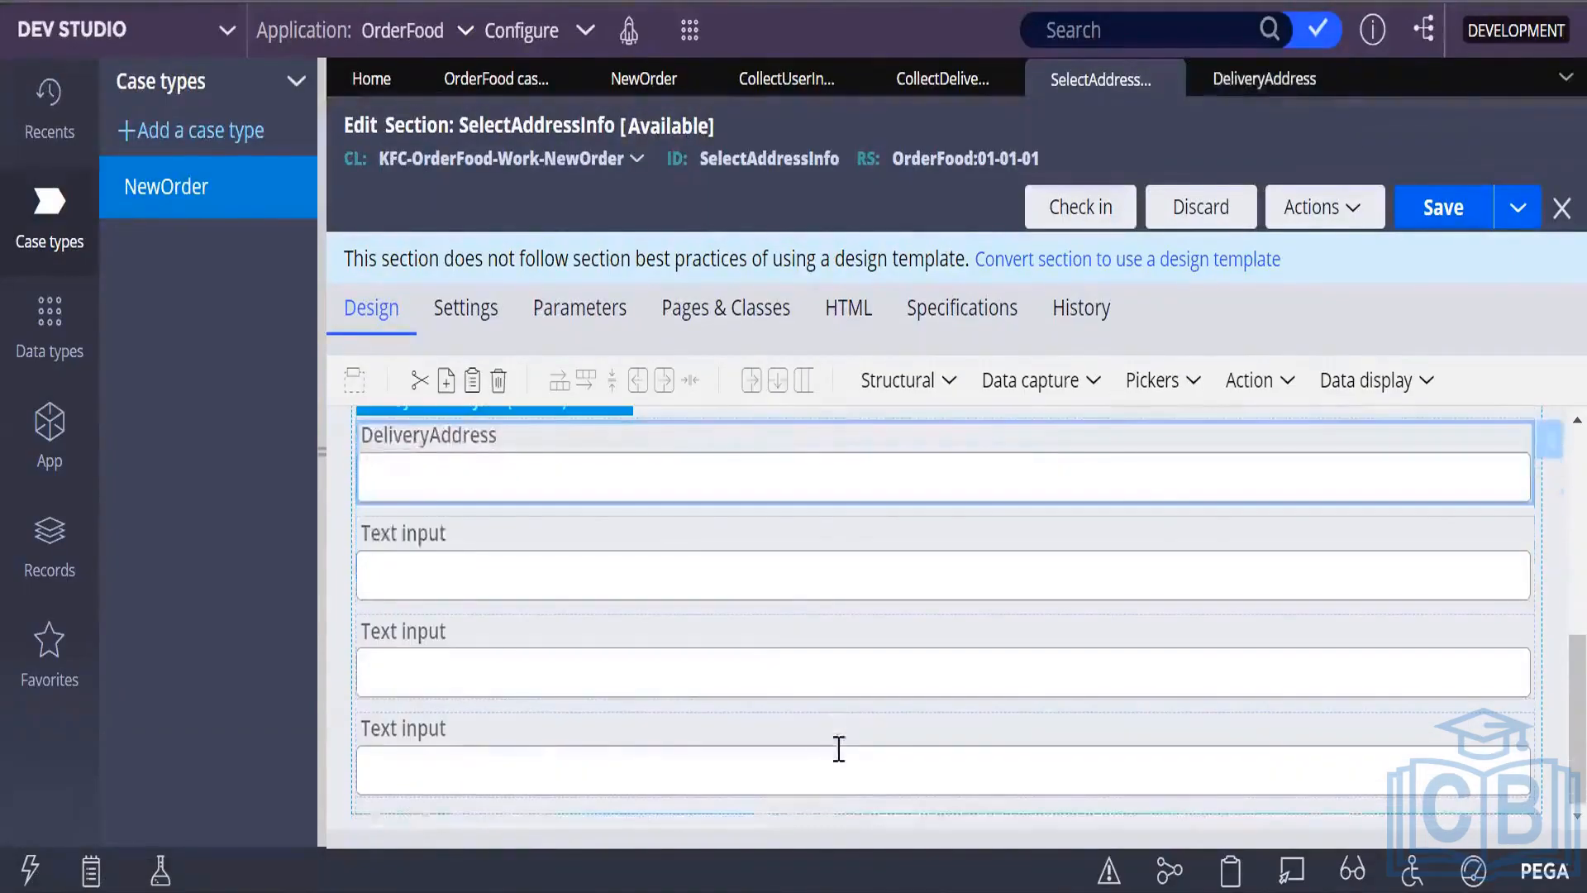
pyautogui.scroll(3, 758, 648)
pyautogui.click(1443, 207)
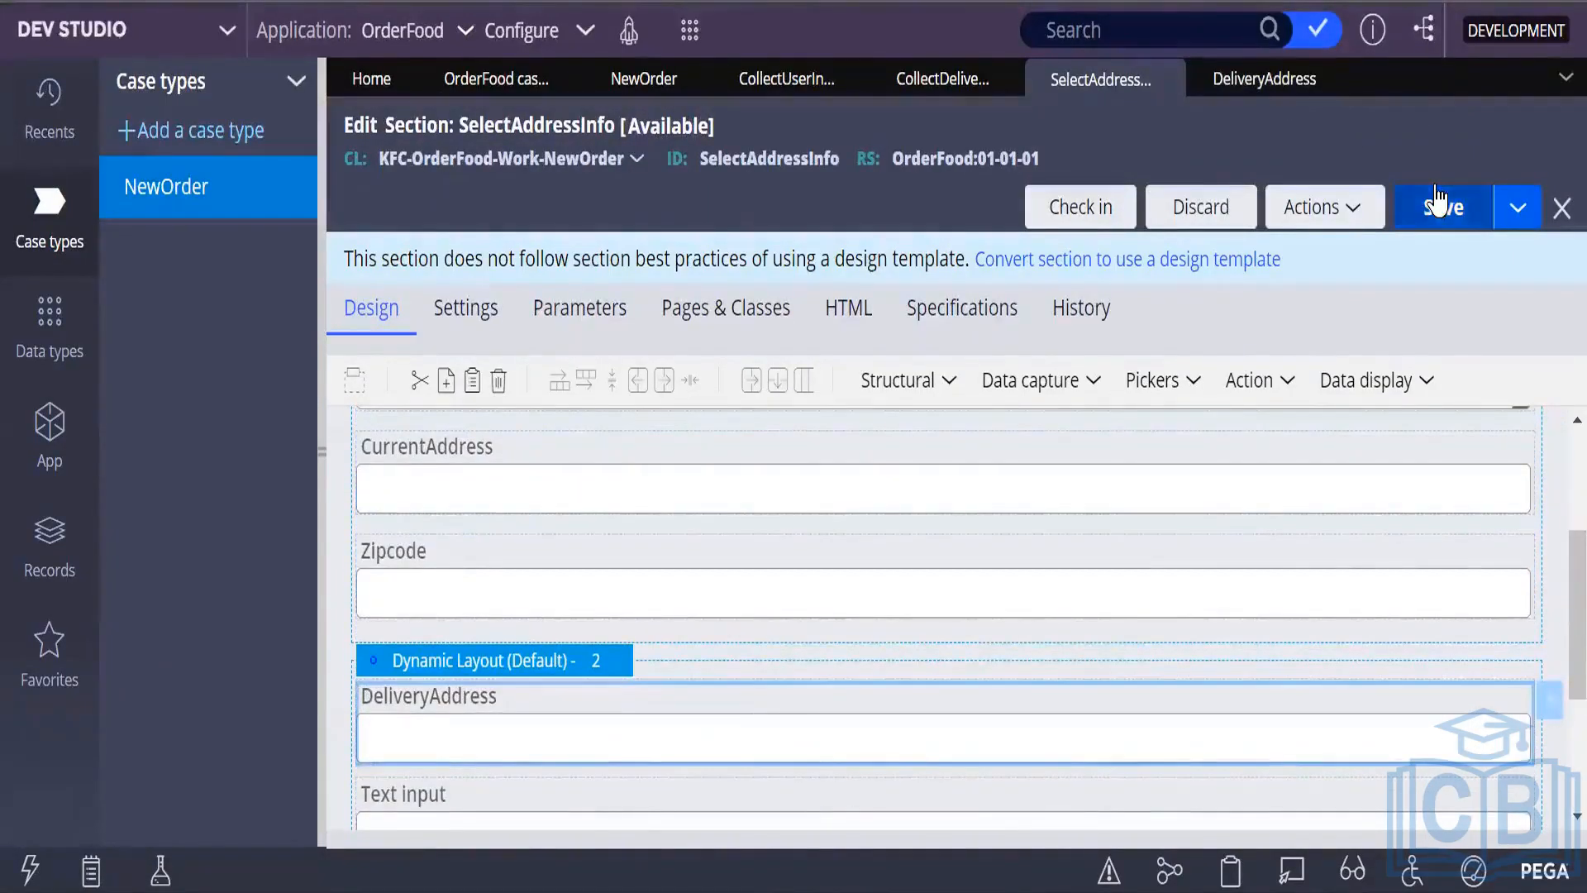
# Close the DeliveryAddress property rule while keeping the SelectAddressInfo section open at its second dynamic layout.
pyautogui.scroll(-3, 1188, 603)
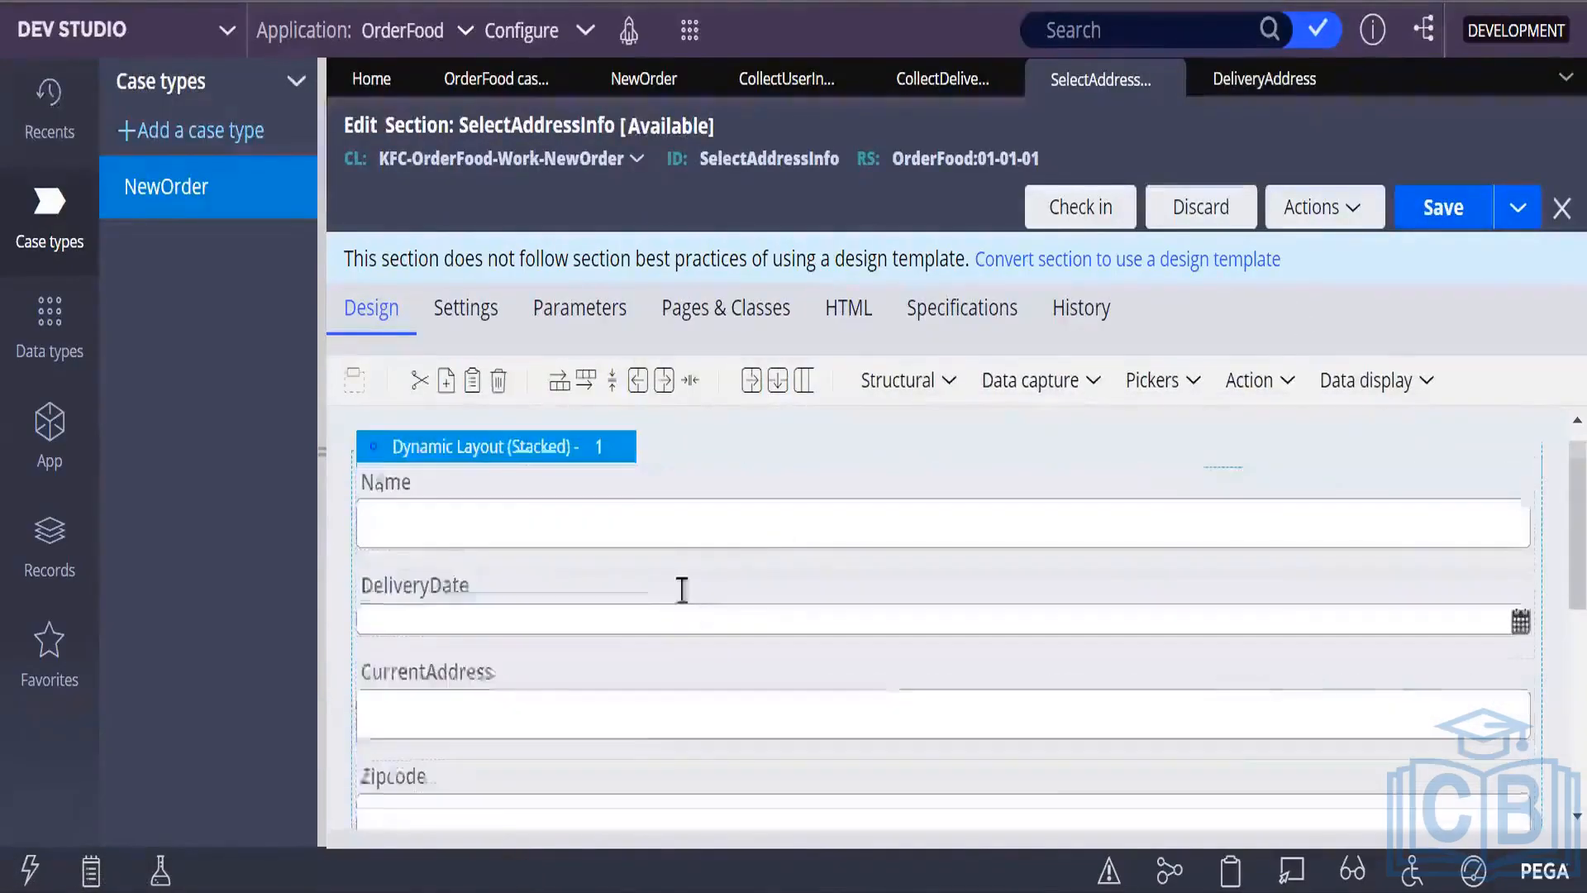
pyautogui.scroll(-3, 554, 595)
pyautogui.click(553, 595)
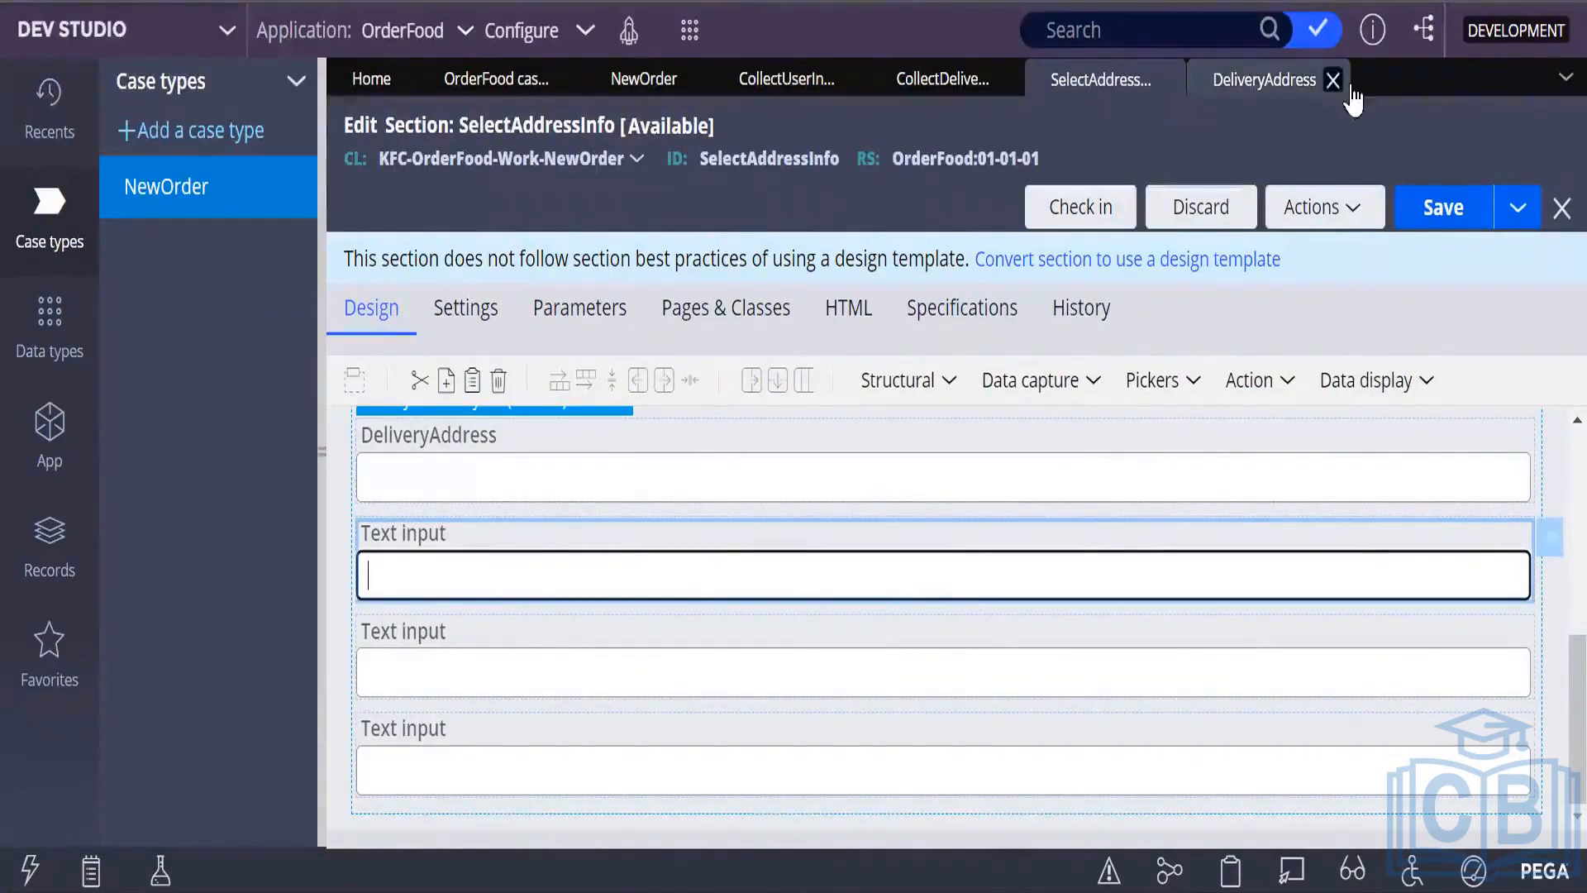
pyautogui.click(1334, 80)
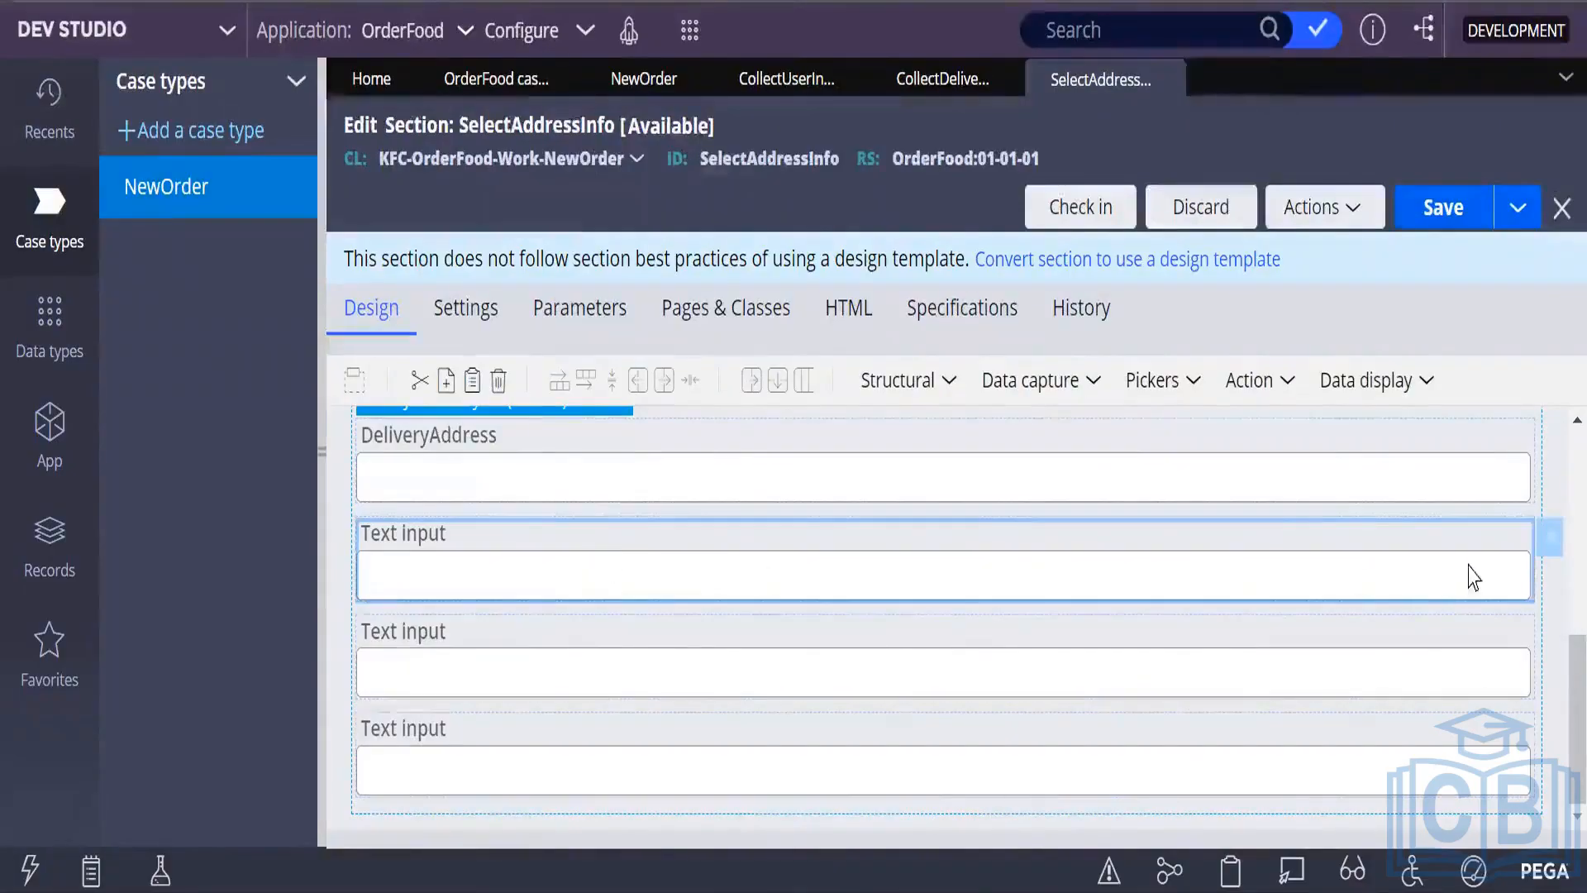
# Enter DateOfDelivery as the property of the second text input in the second dynamic layout.
pyautogui.doubleClick(608, 566)
pyautogui.click(745, 295)
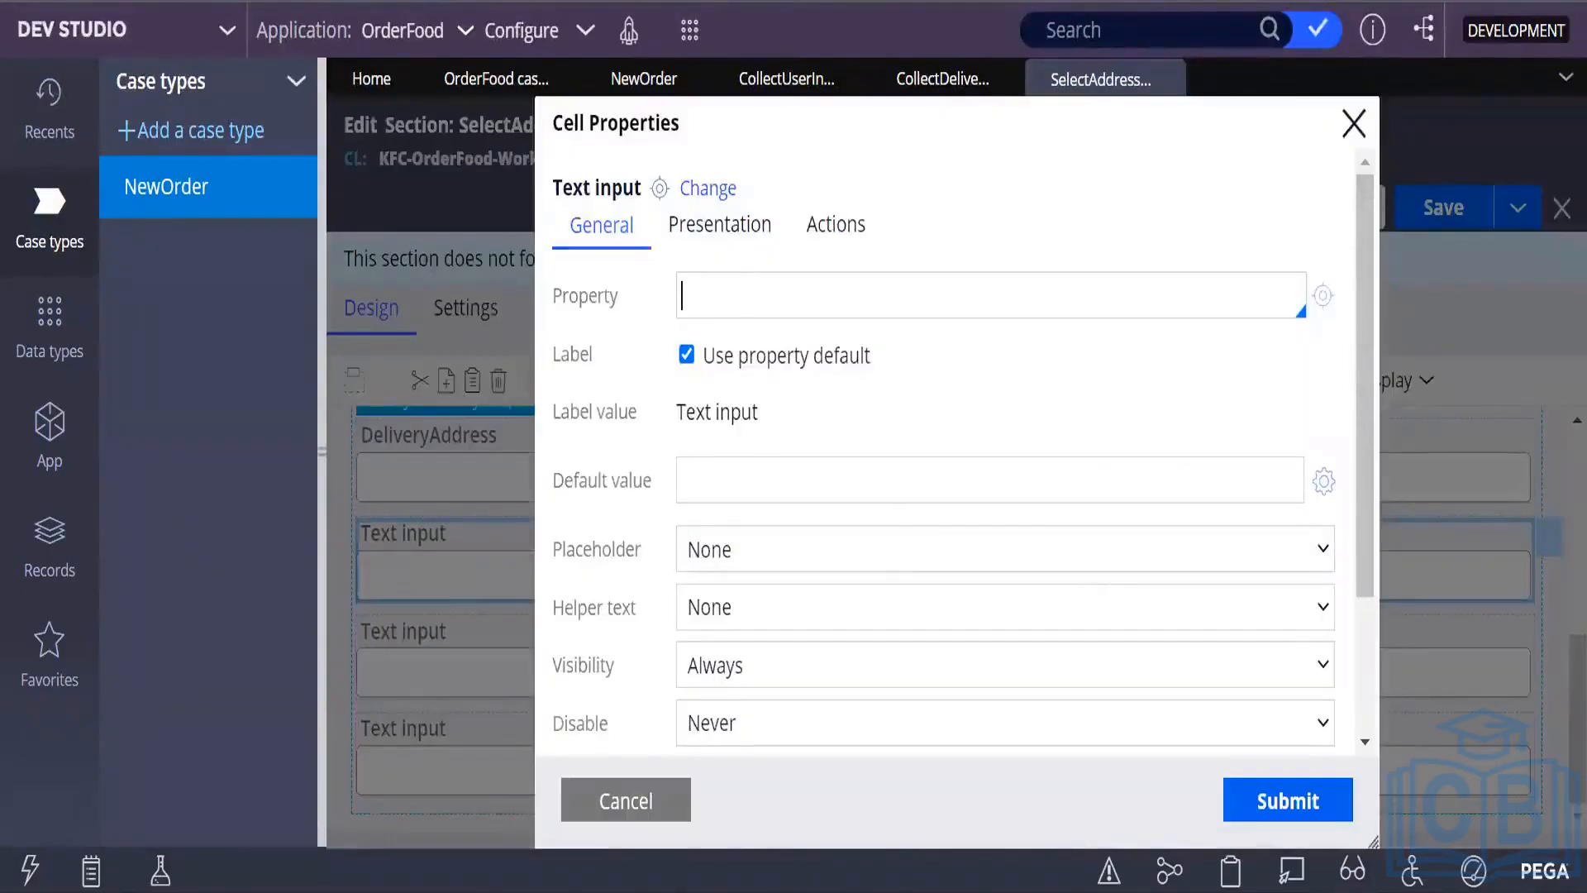
pyautogui.write('D')
pyautogui.press('BackSpace')
pyautogui.press('BackSpace')
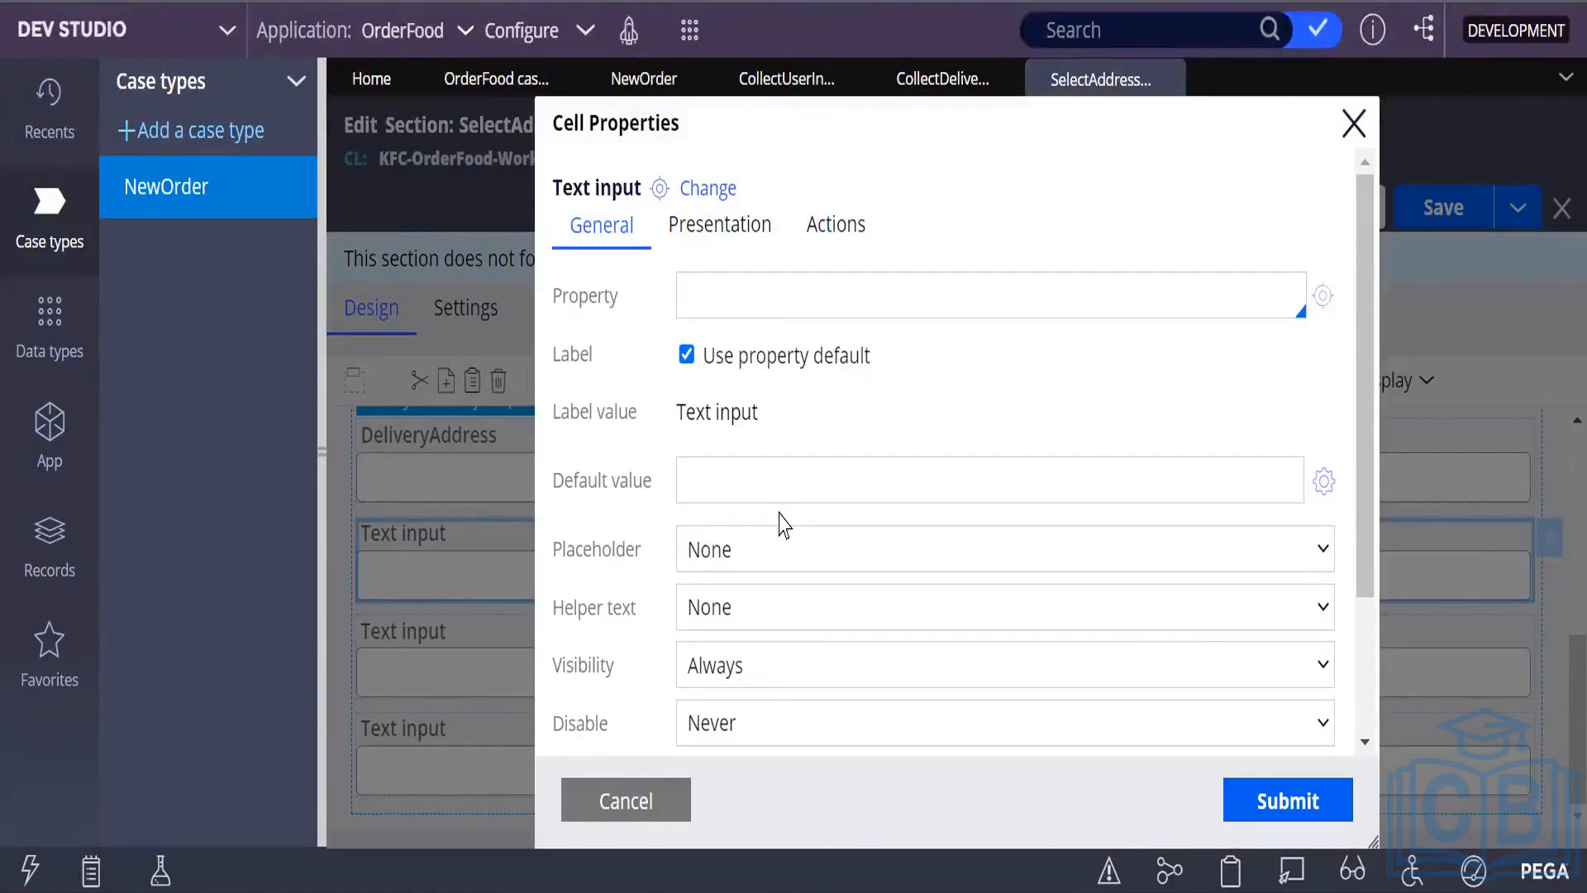
pyautogui.write('teO')
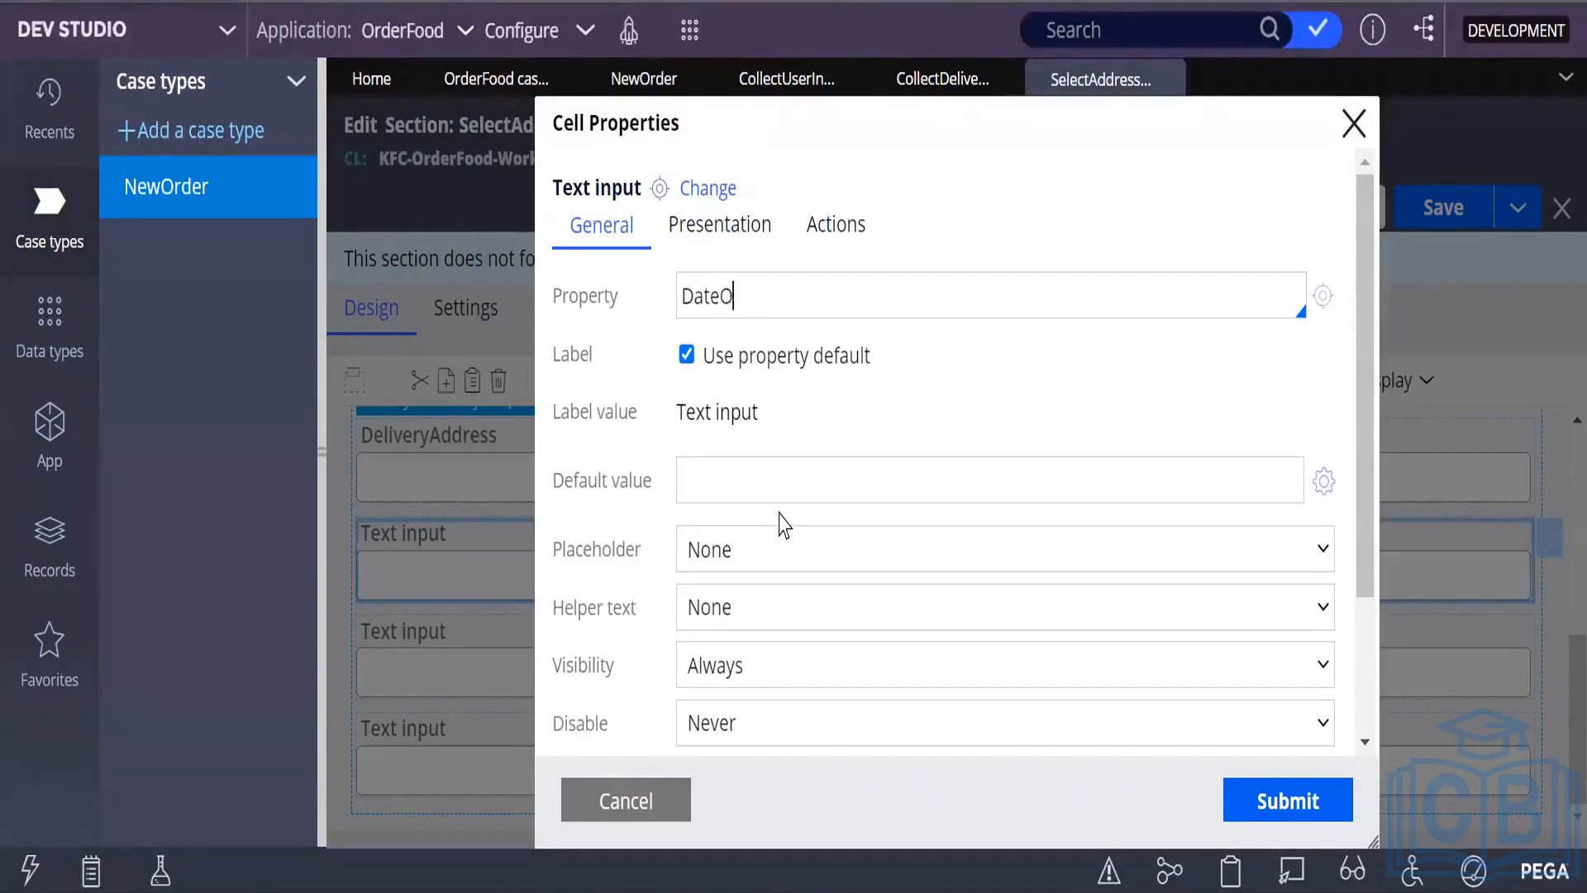
pyautogui.write('fDelivery')
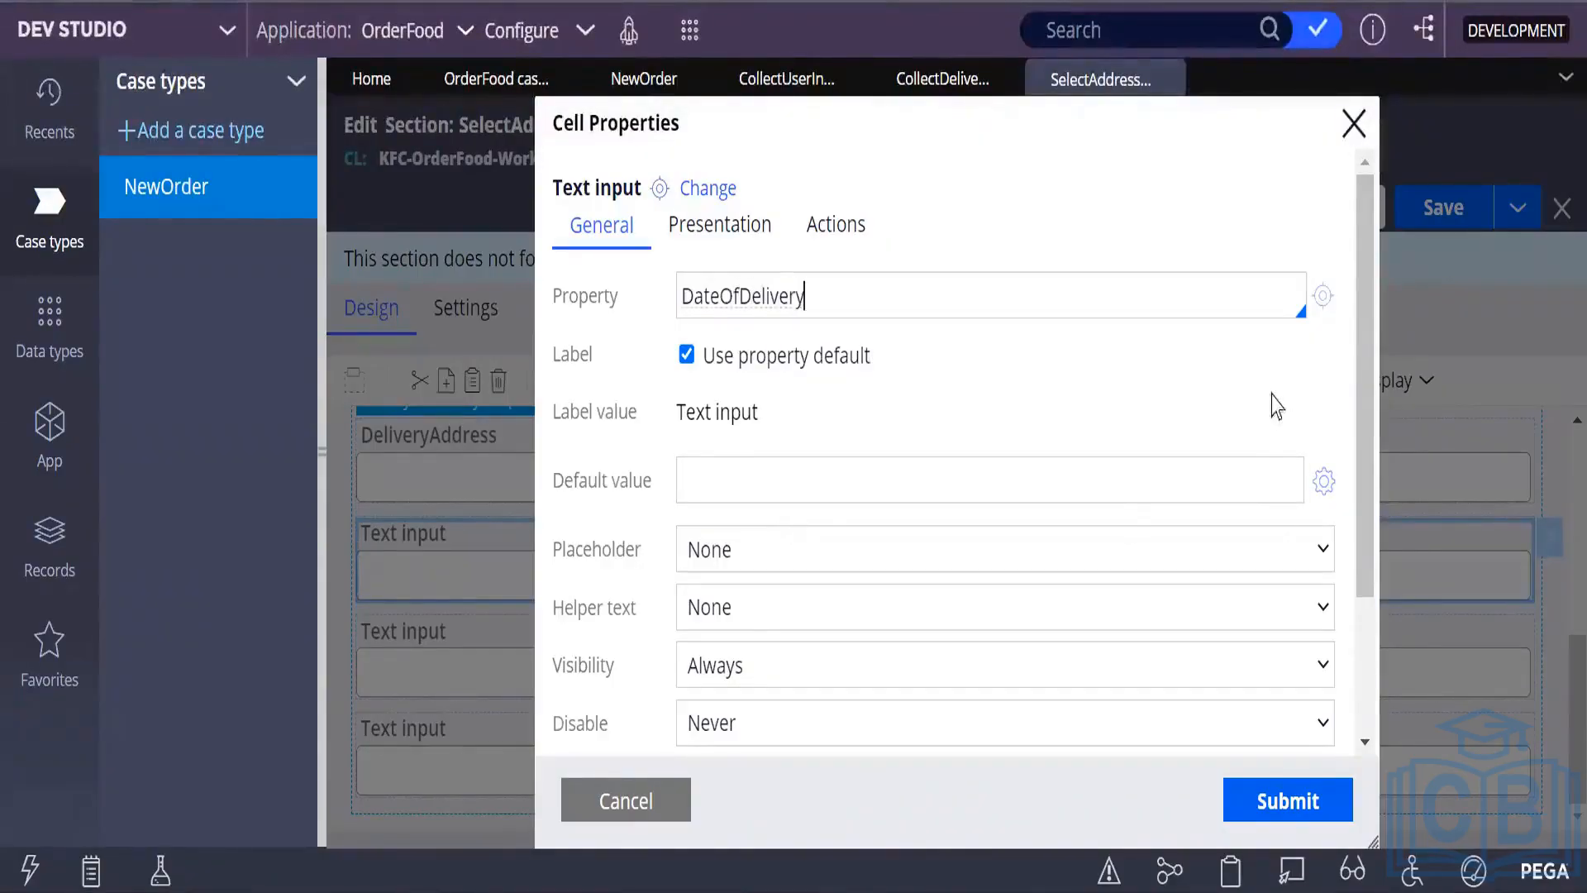
# Create and save the DateOfDelivery text property in KFC-OrderFood-Work-NewOrder and return to the SelectAddressInfo section.
pyautogui.click(1323, 296)
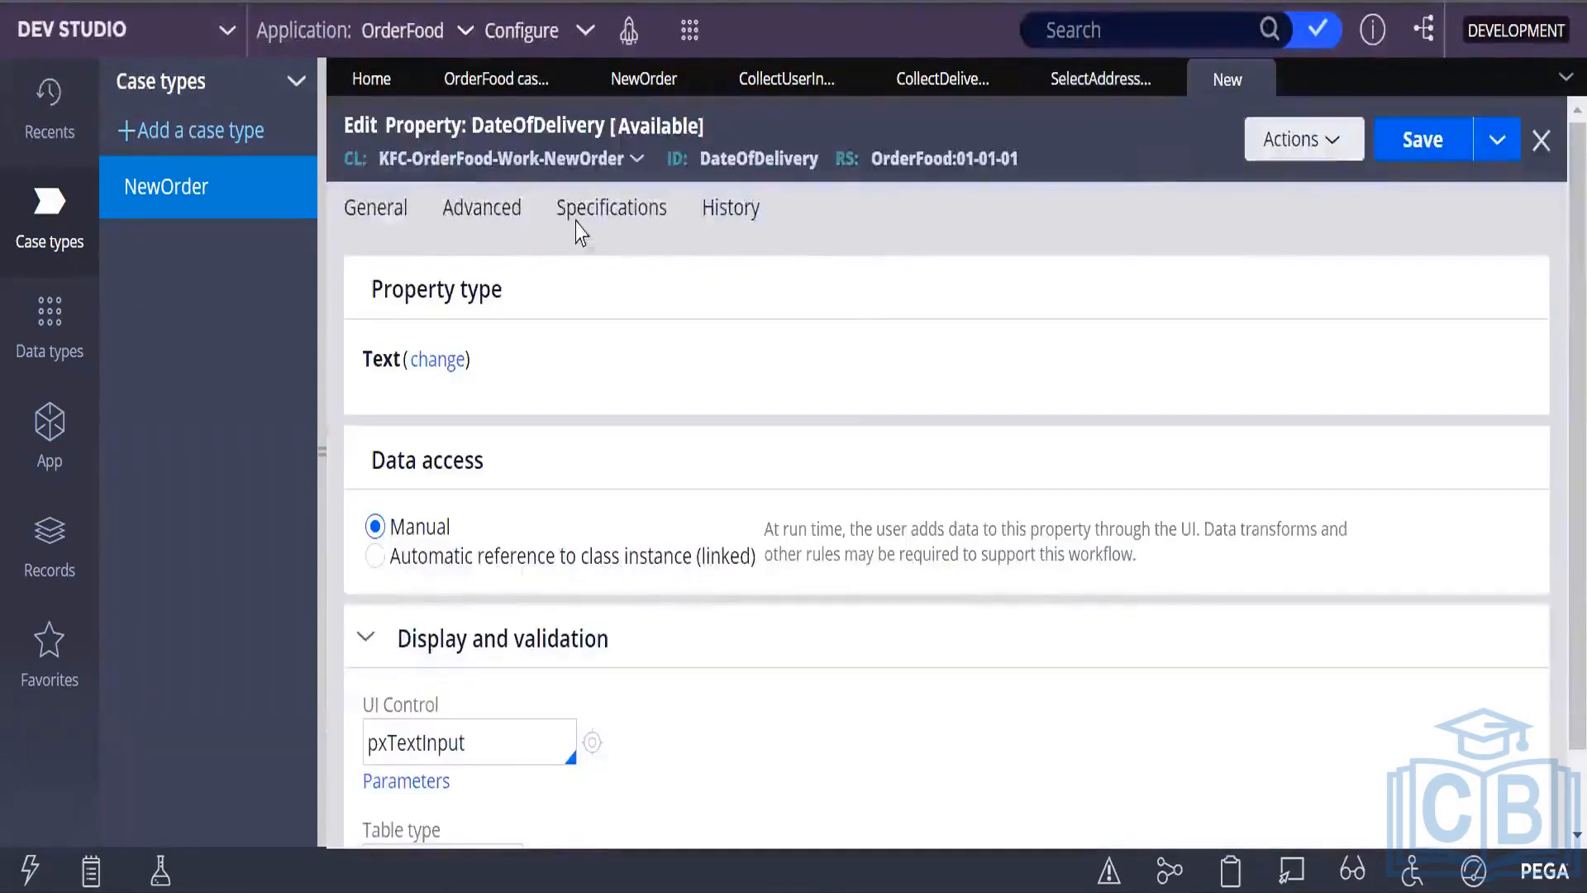
pyautogui.click(1428, 138)
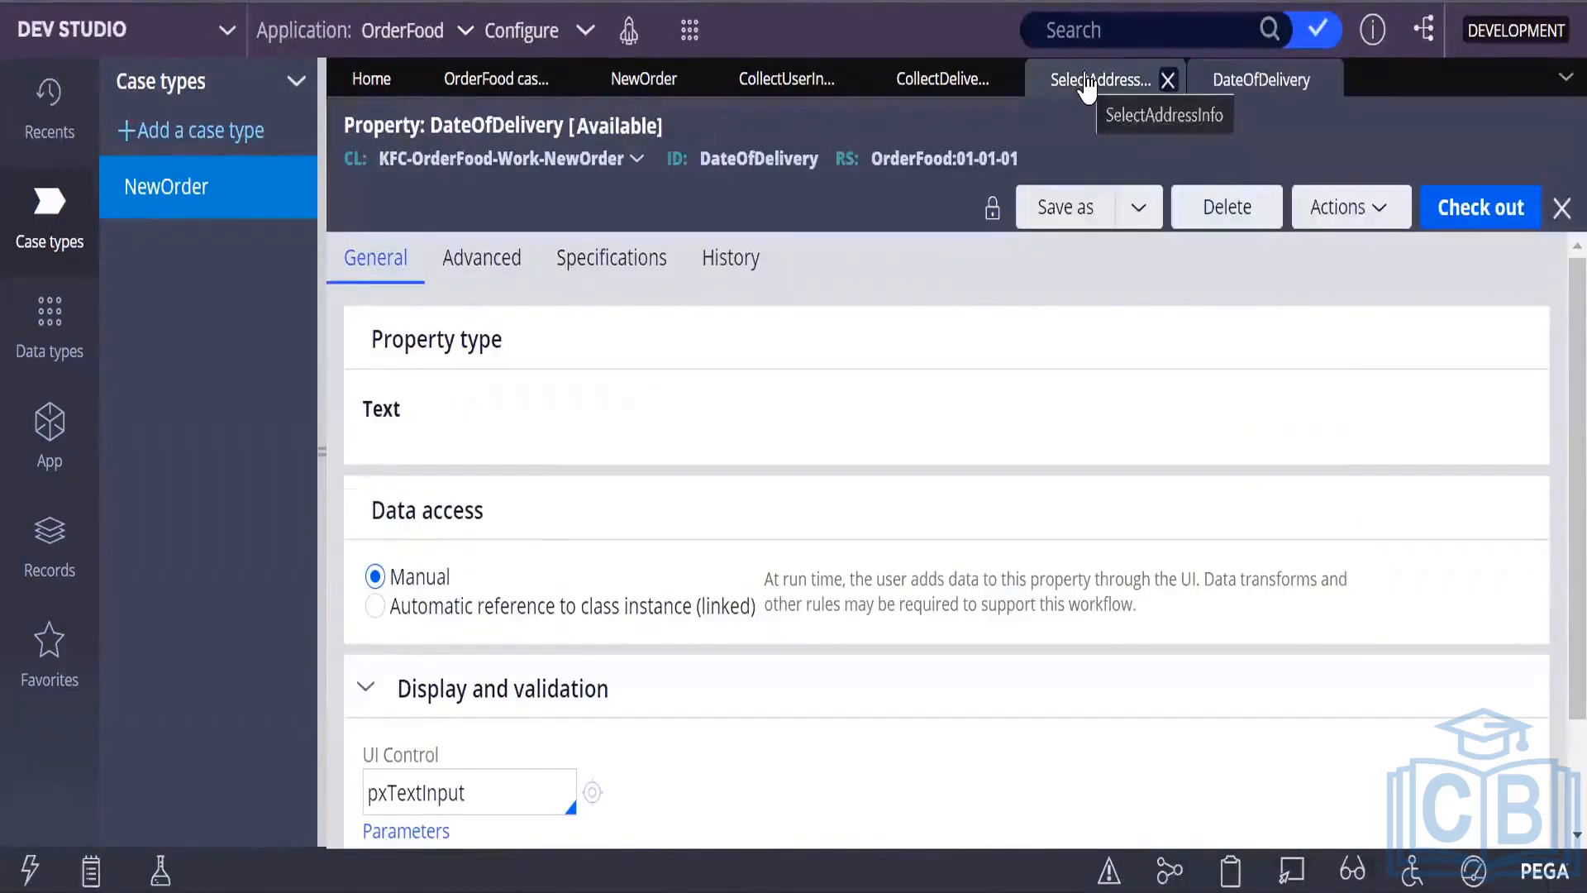
pyautogui.click(1088, 83)
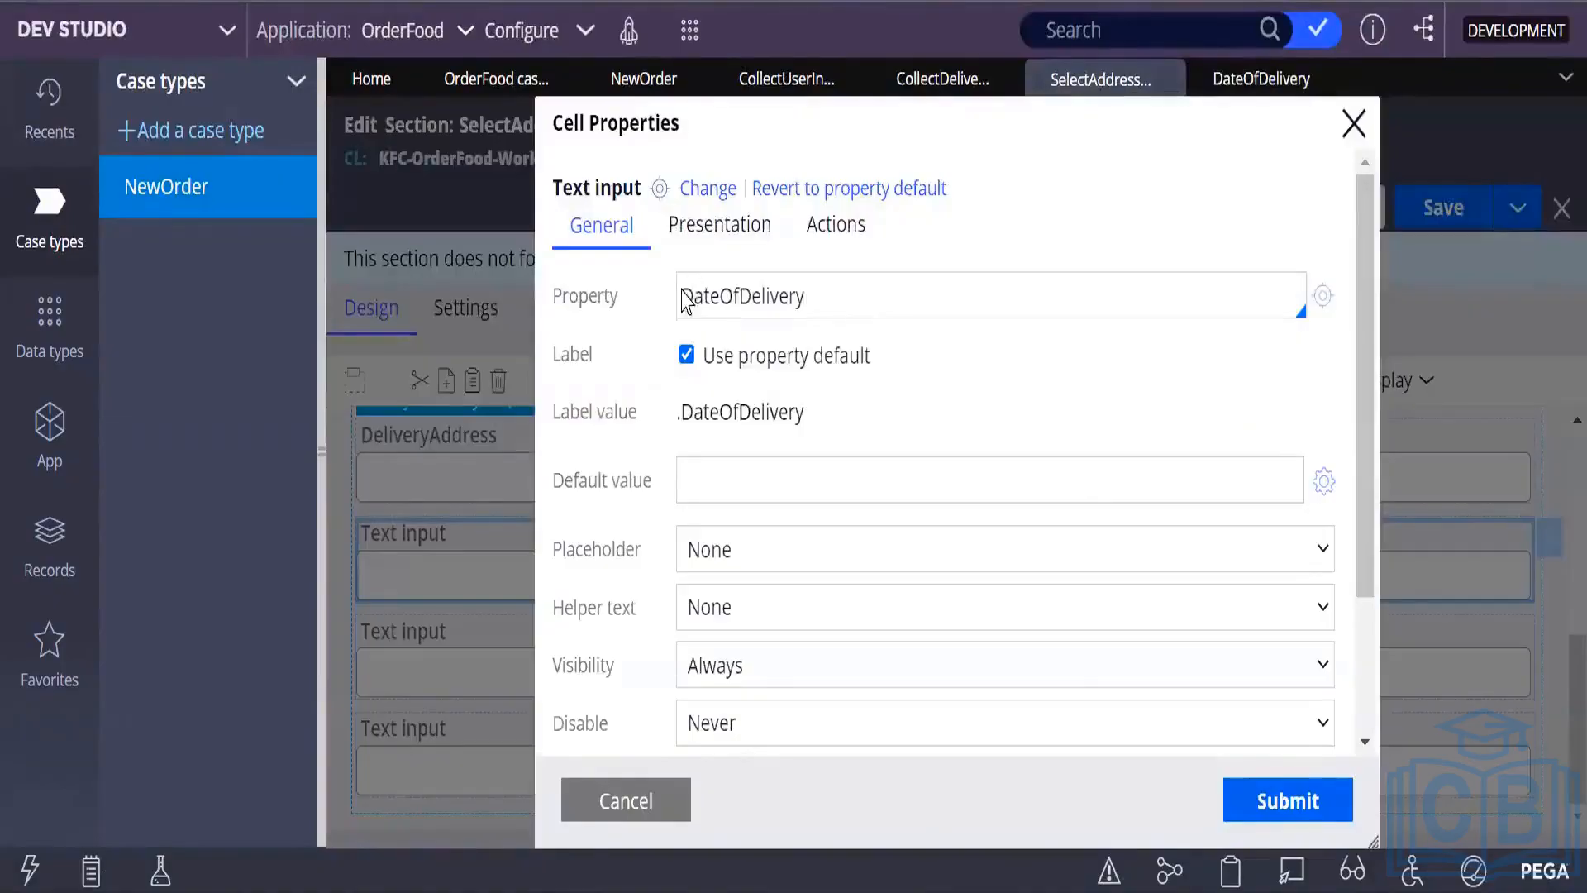
# Set the second text input's property reference to .DateOfDelivery in its cell properties.
pyautogui.click(638, 550)
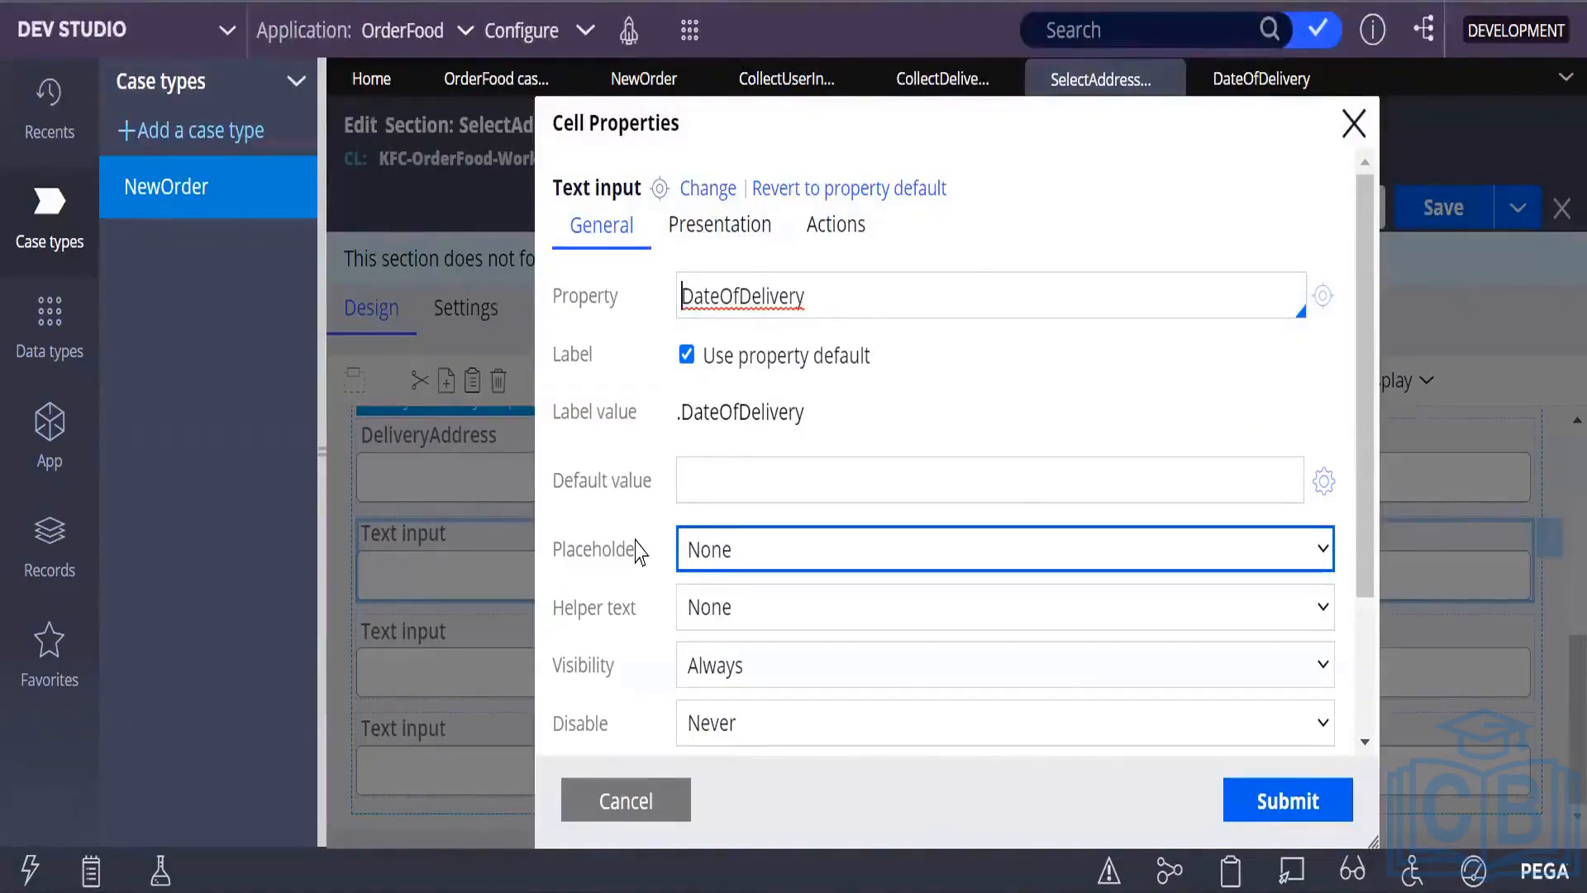
pyautogui.write('.')
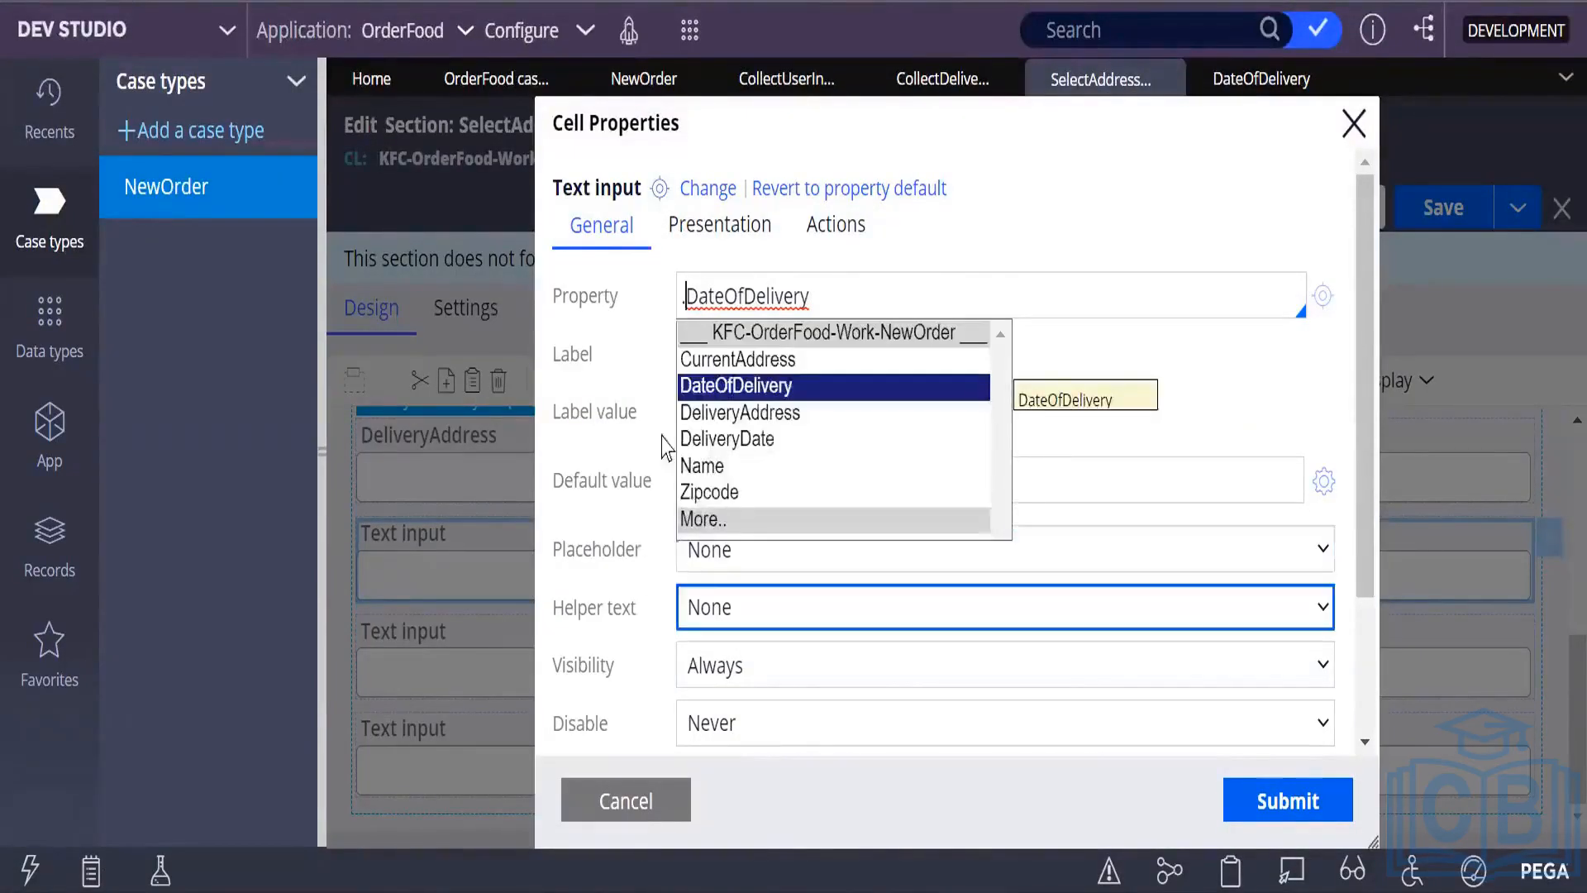
pyautogui.click(698, 386)
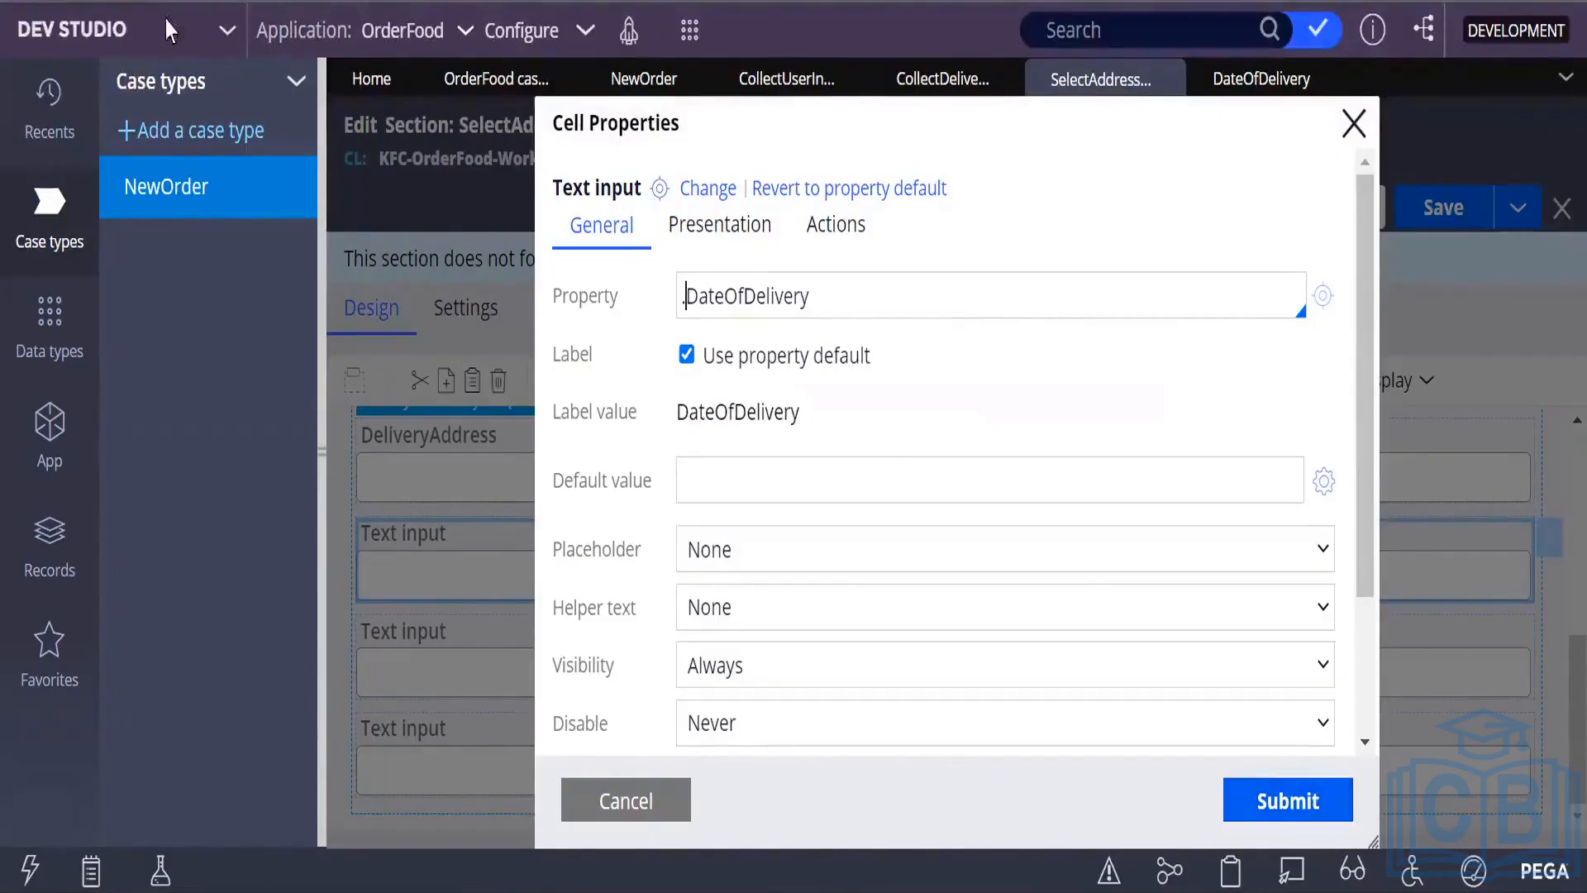
# Change the DateOfDelivery field's control from Text input to Date time and submit its cell properties.
pyautogui.click(709, 188)
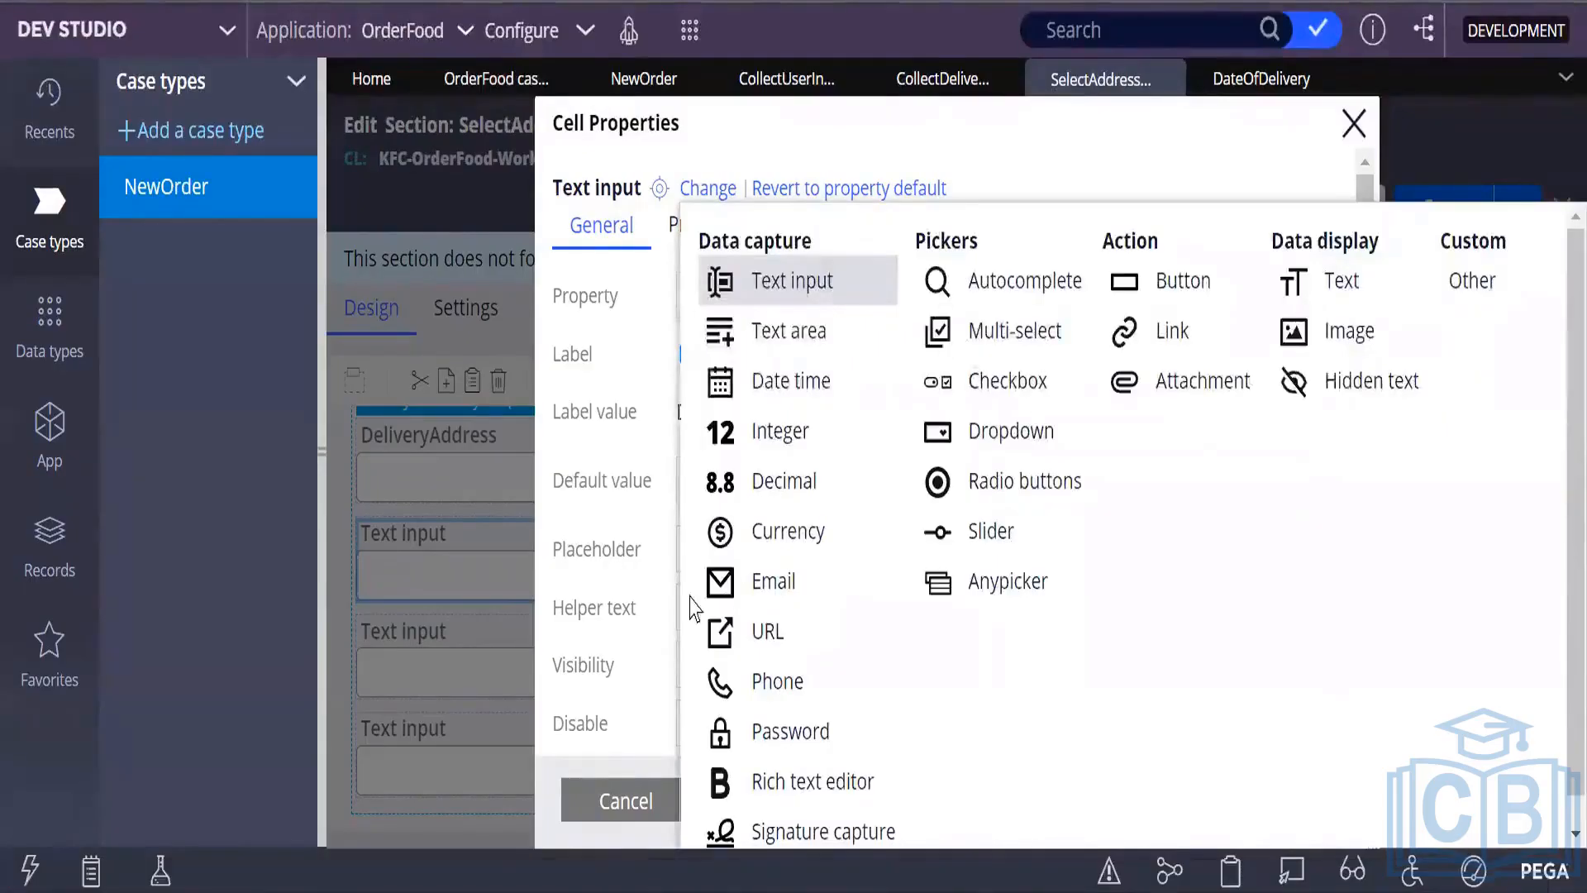
pyautogui.click(811, 388)
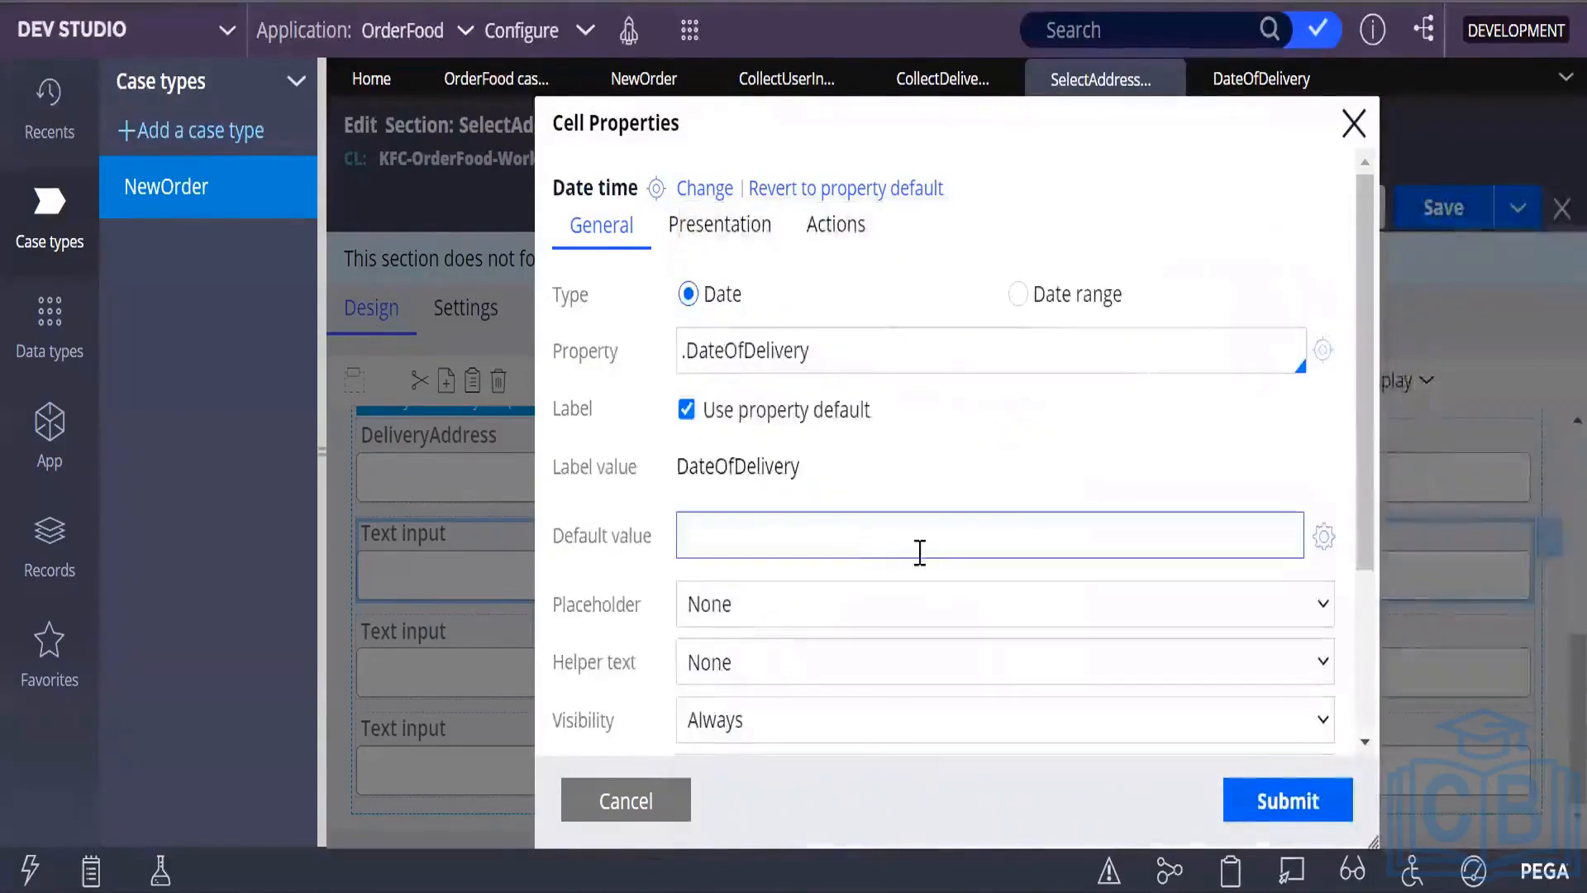
pyautogui.click(1283, 798)
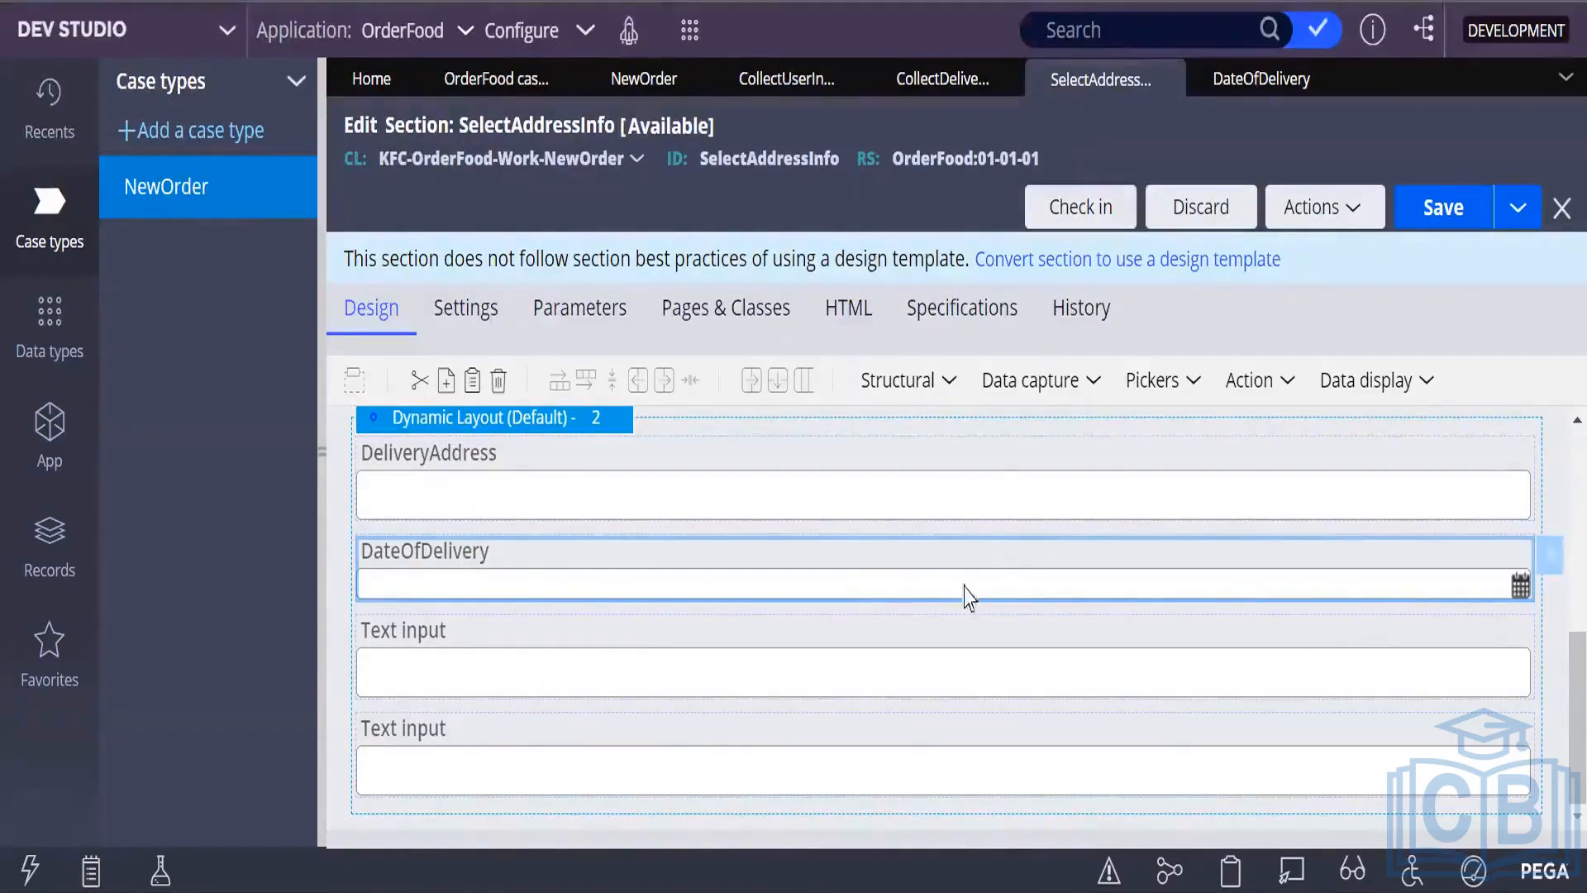
# Review the fields of both dynamic layouts and save the SelectAddressInfo section.
pyautogui.scroll(3, 829, 579)
pyautogui.scroll(4, 793, 699)
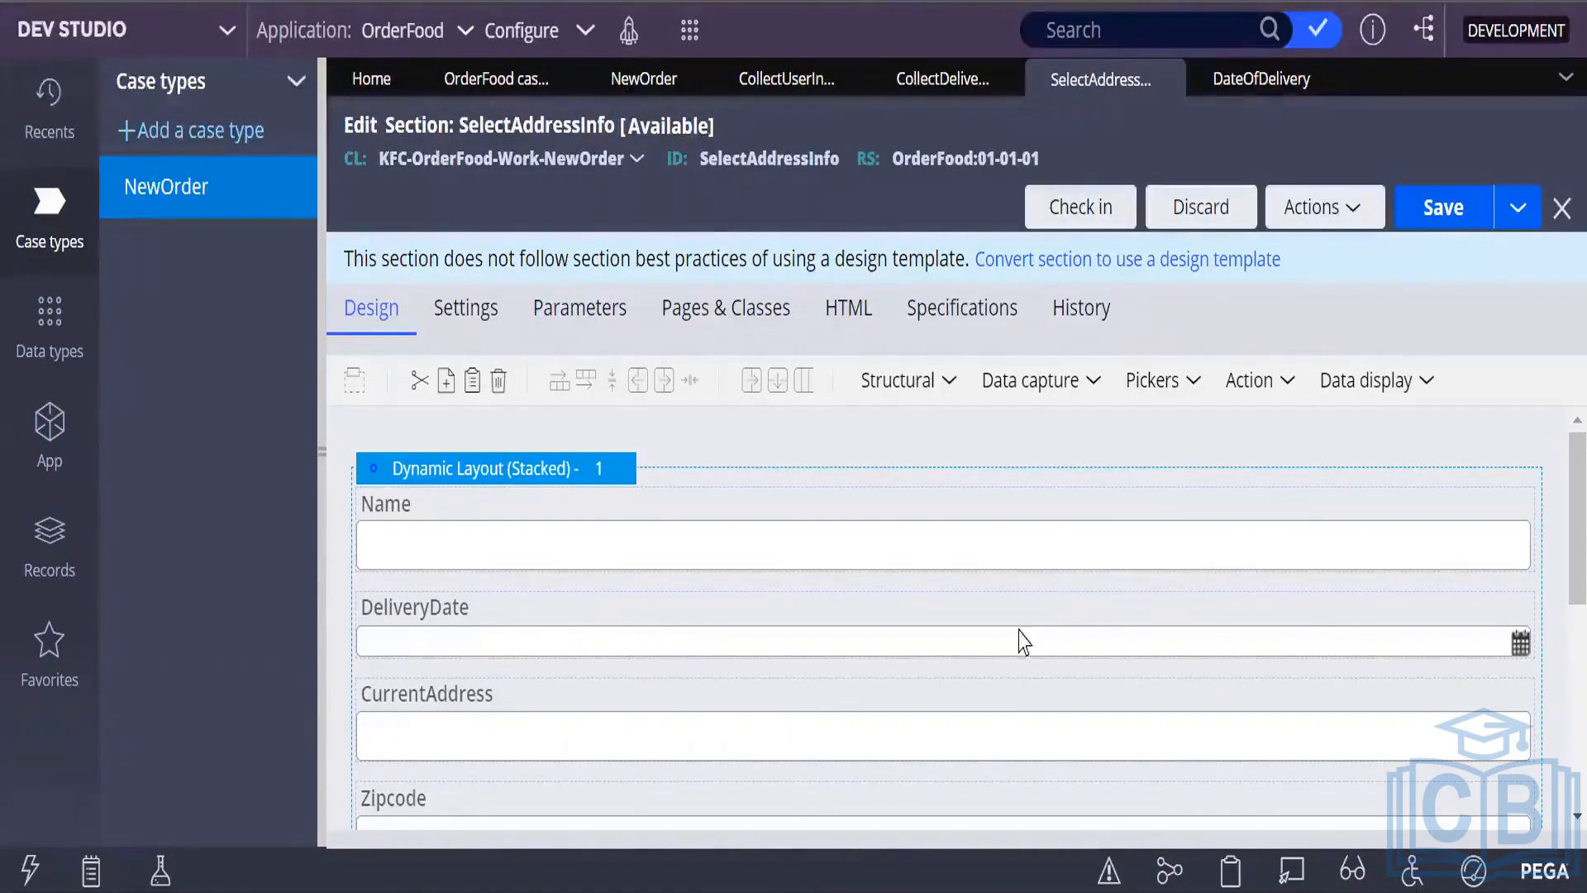
pyautogui.scroll(-6, 1020, 639)
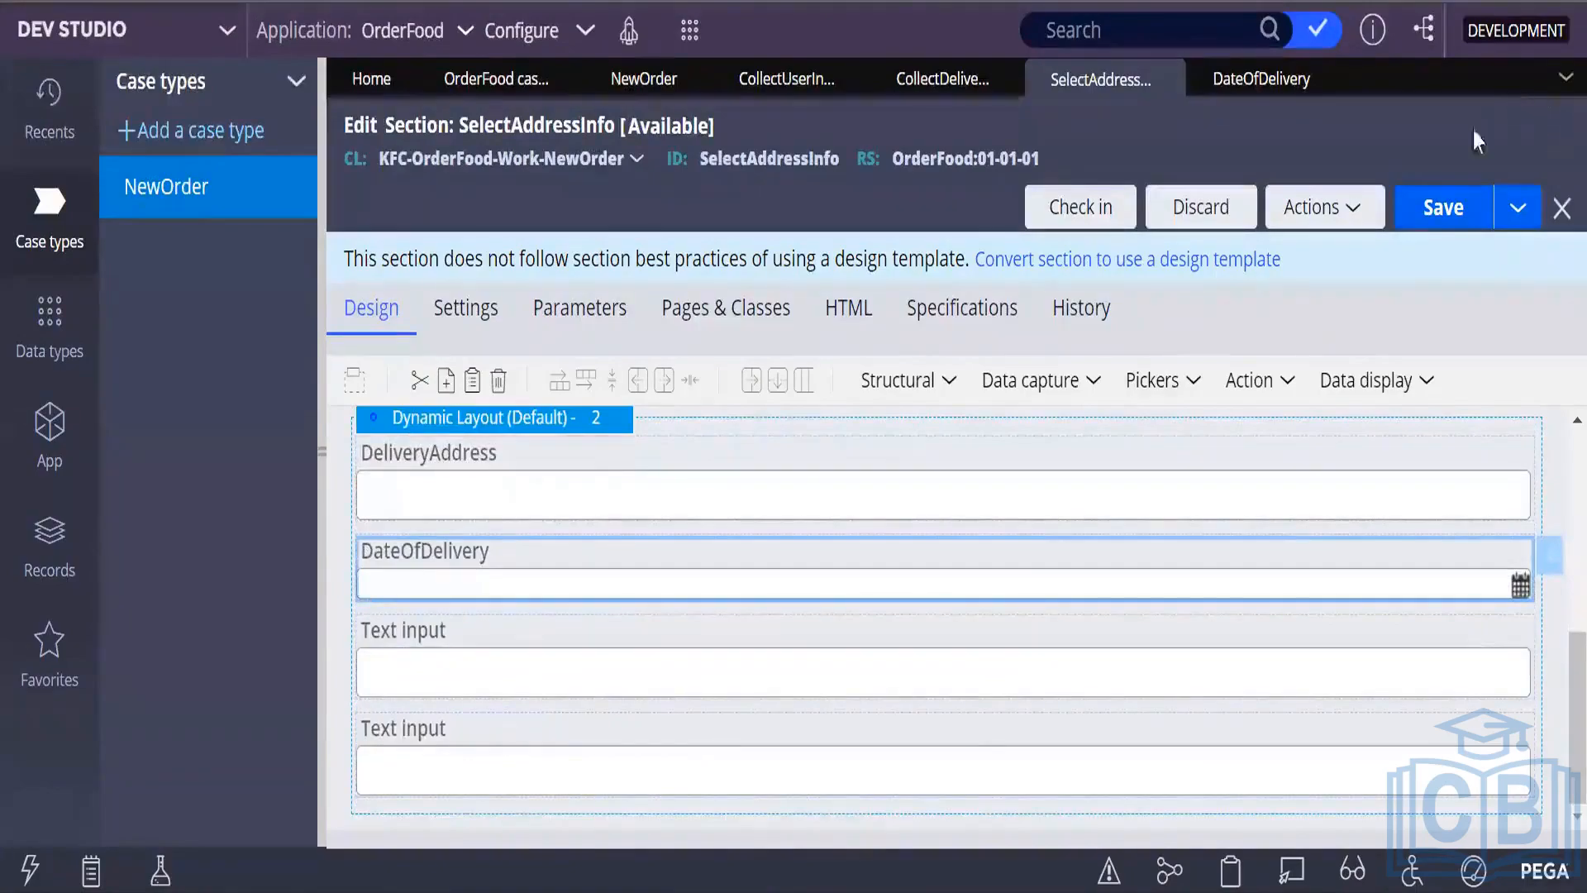
pyautogui.click(1444, 208)
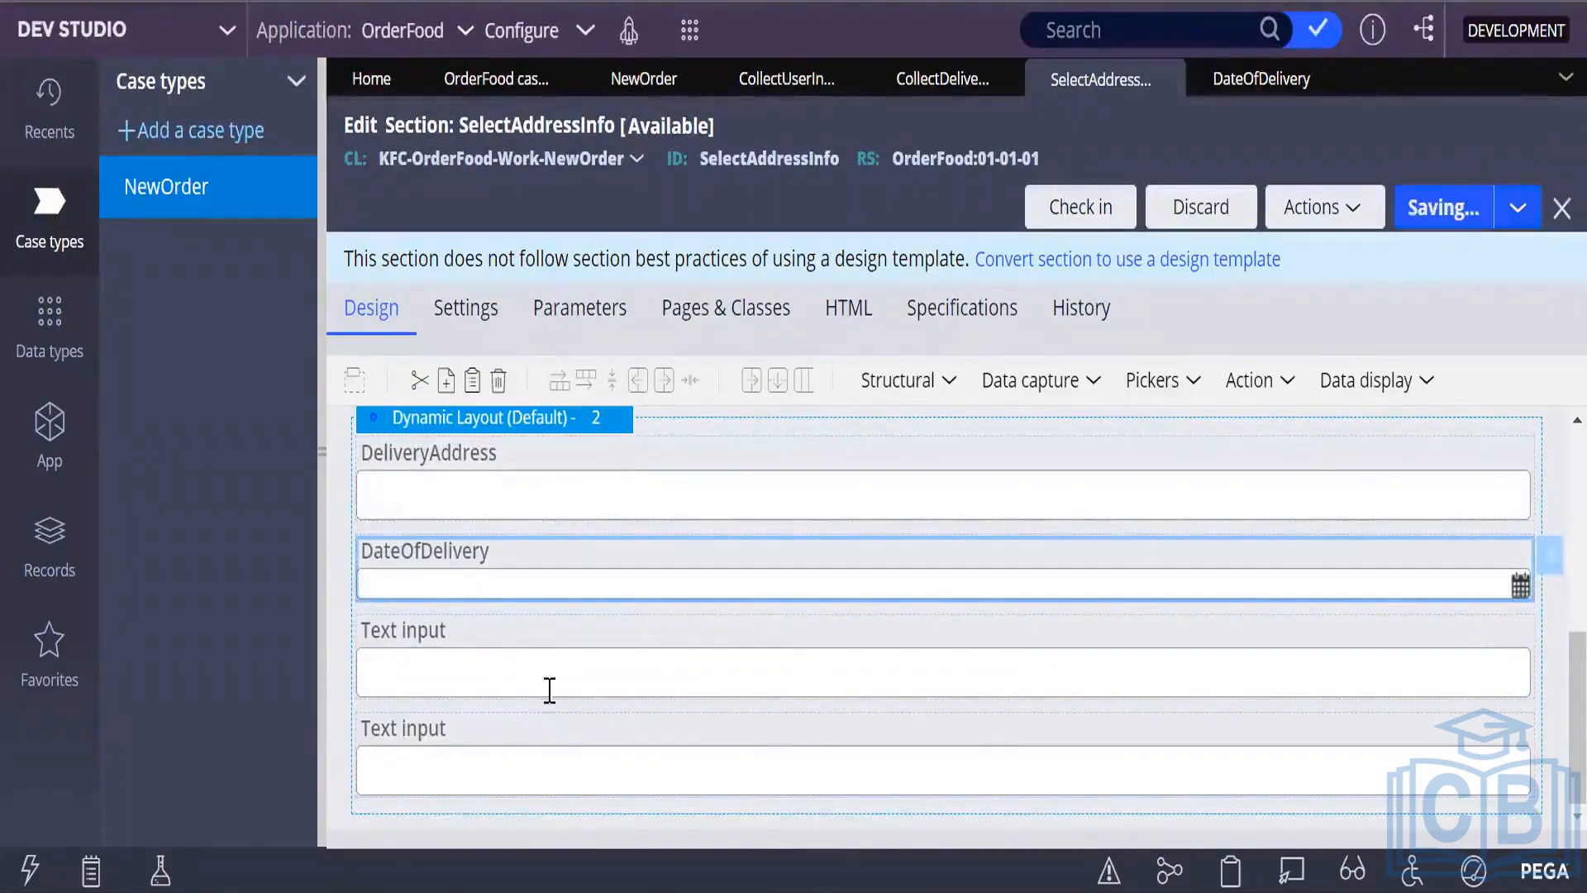
pyautogui.click(658, 671)
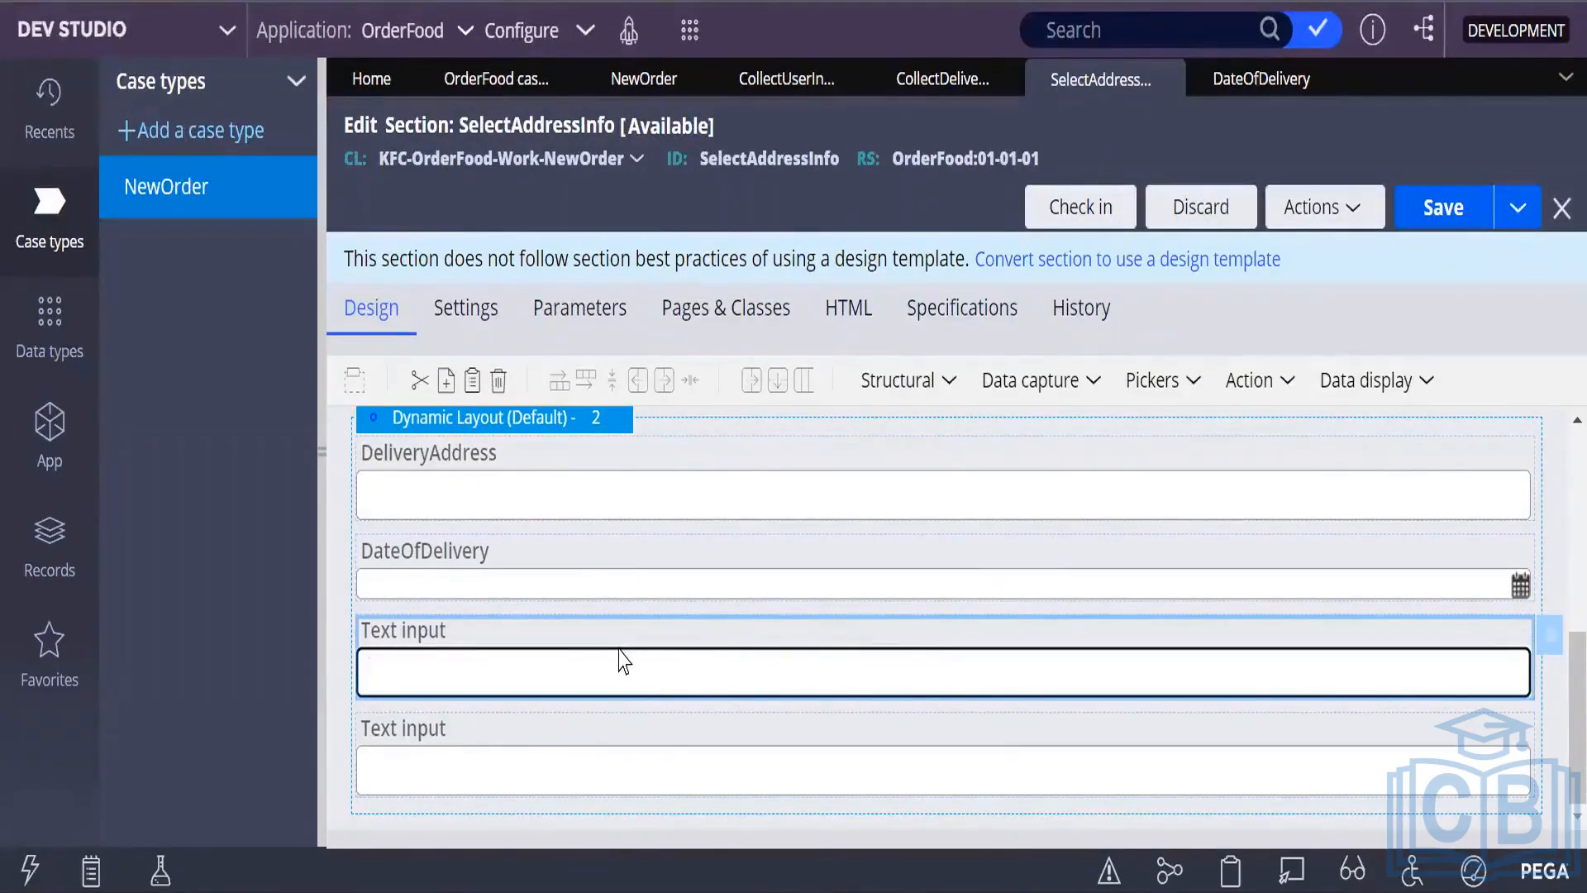
pyautogui.click(557, 656)
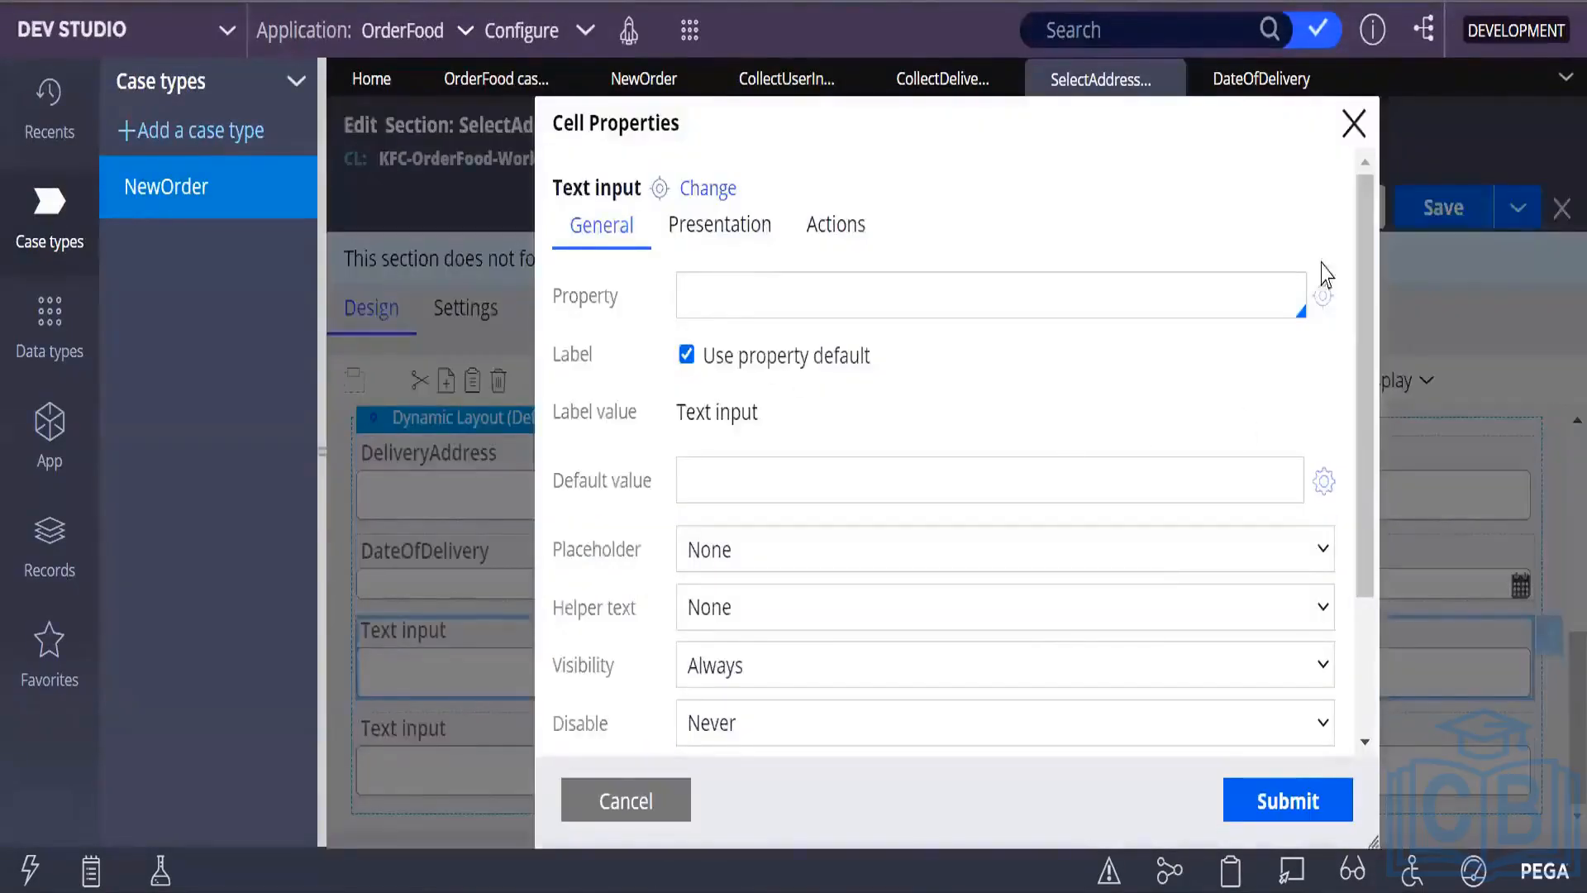
pyautogui.click(1354, 126)
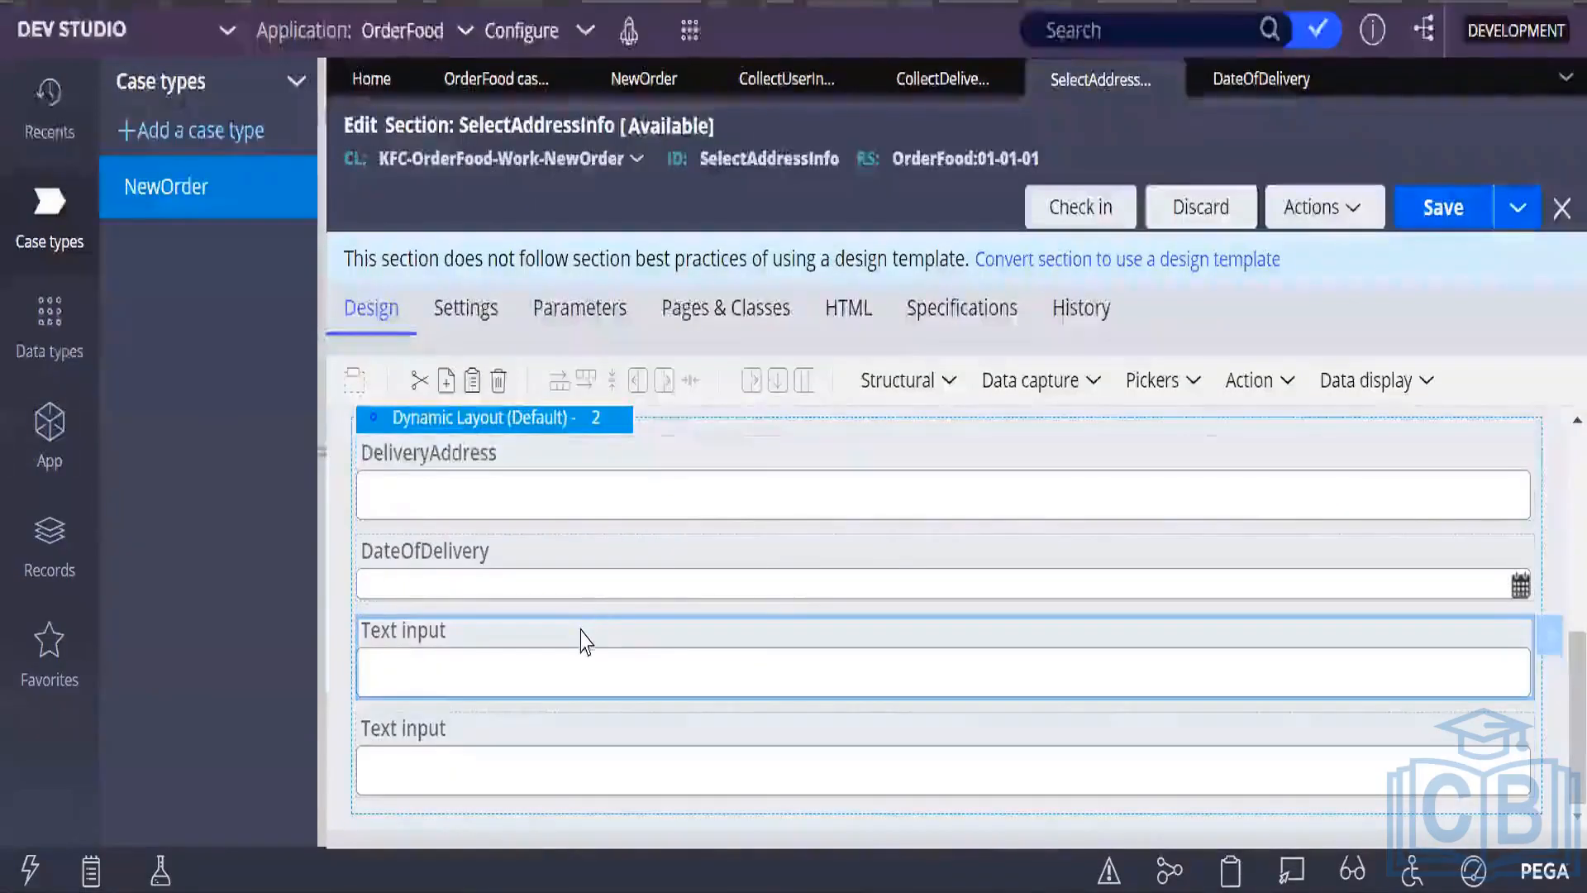
pyautogui.scroll(4, 444, 754)
pyautogui.scroll(2, 444, 754)
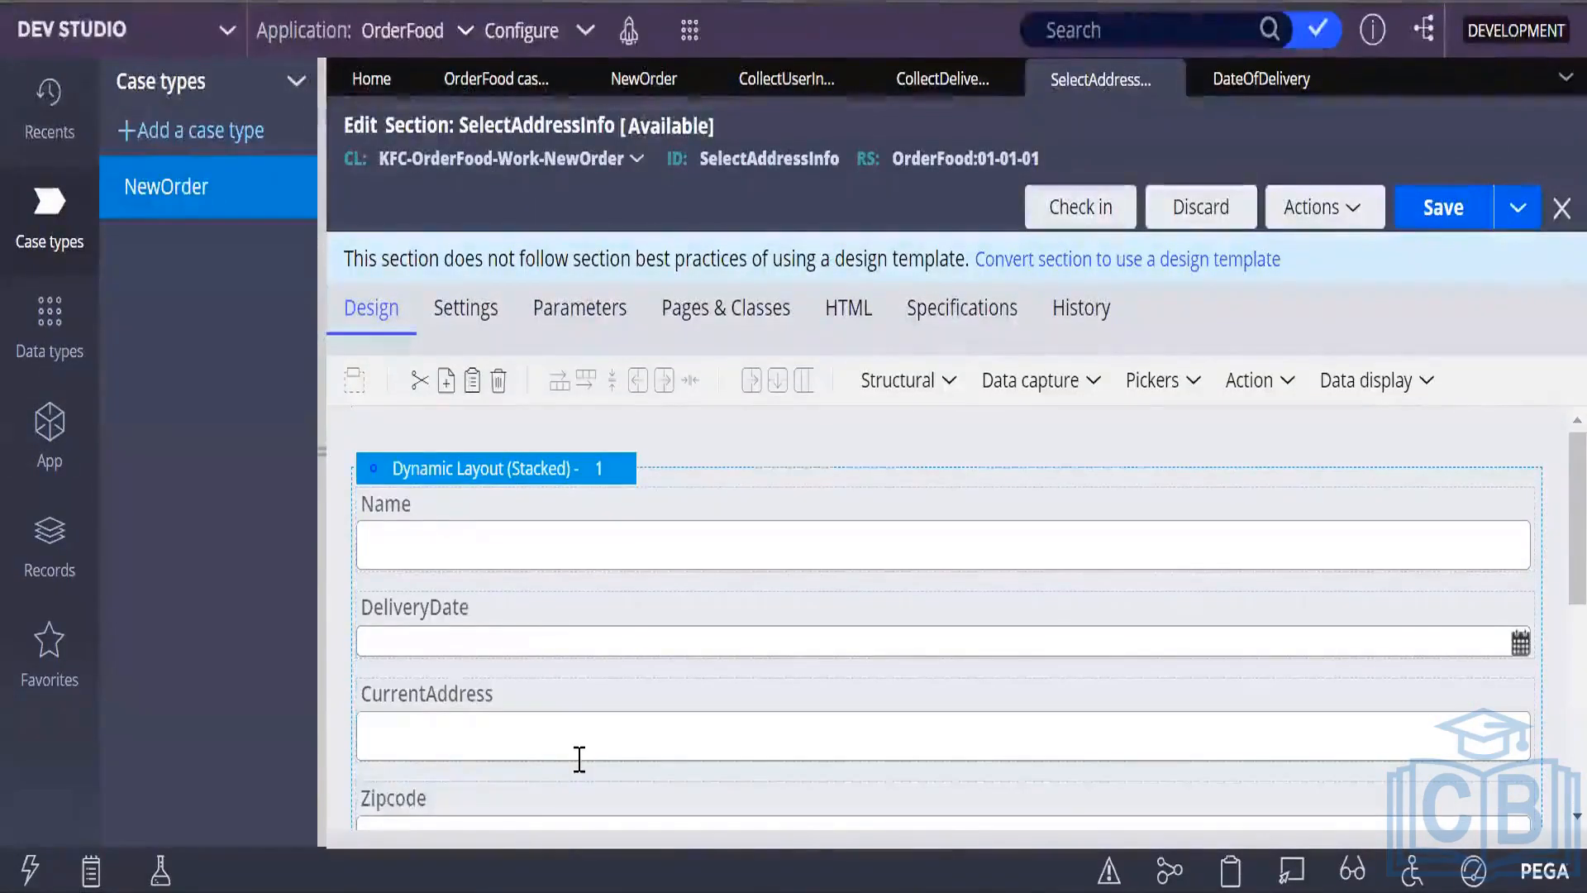
pyautogui.scroll(-4, 580, 759)
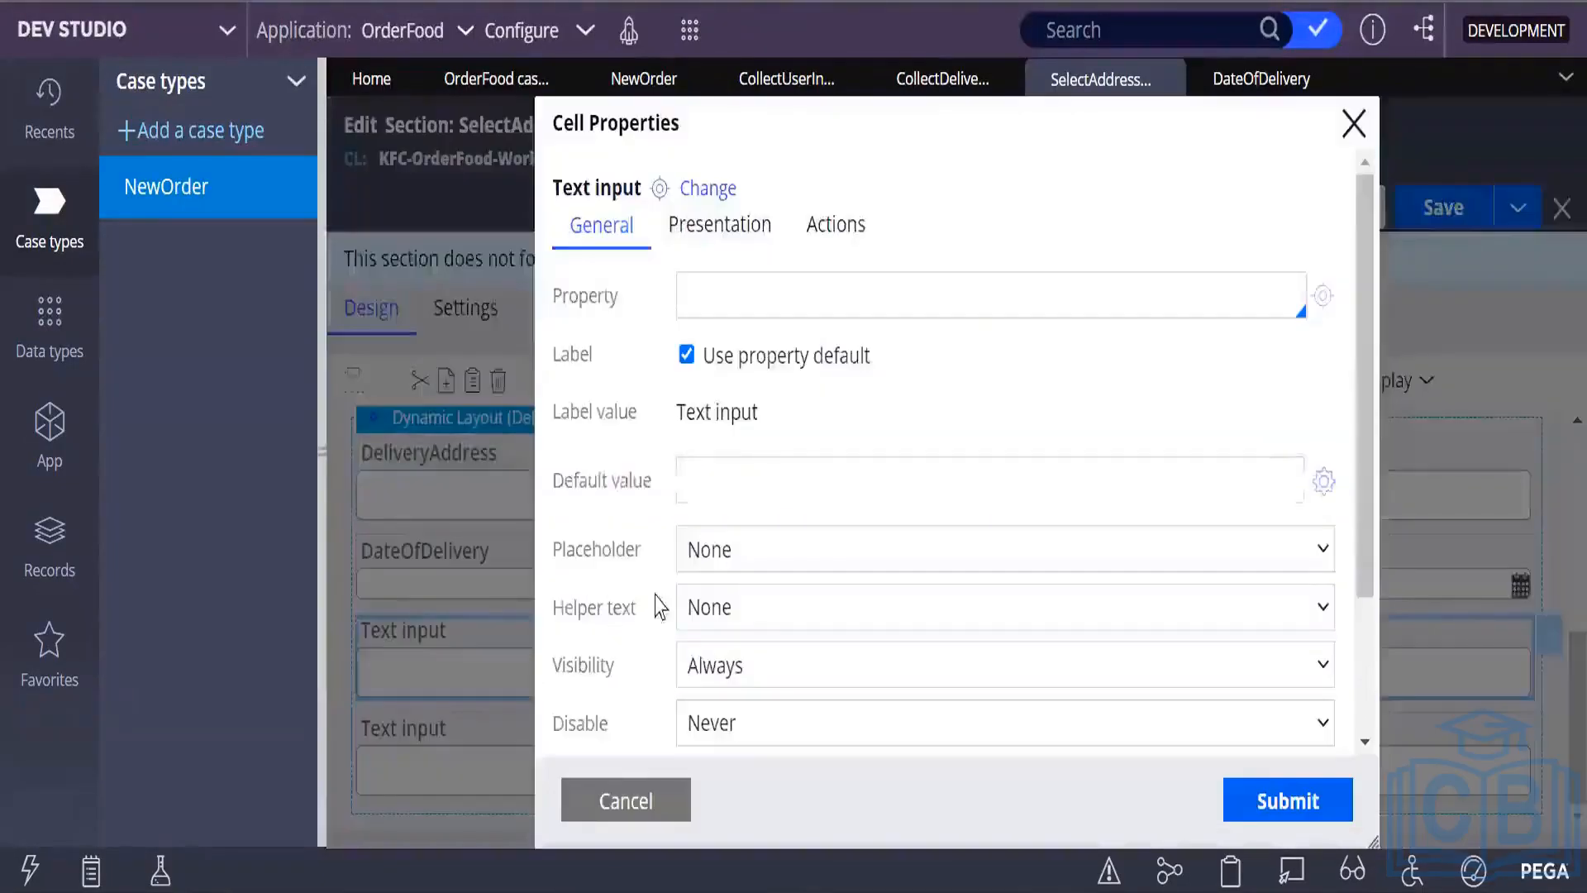
# Enter CustomerName as the property of the third field, a text input, in the second dynamic layout.
pyautogui.doubleClick(622, 653)
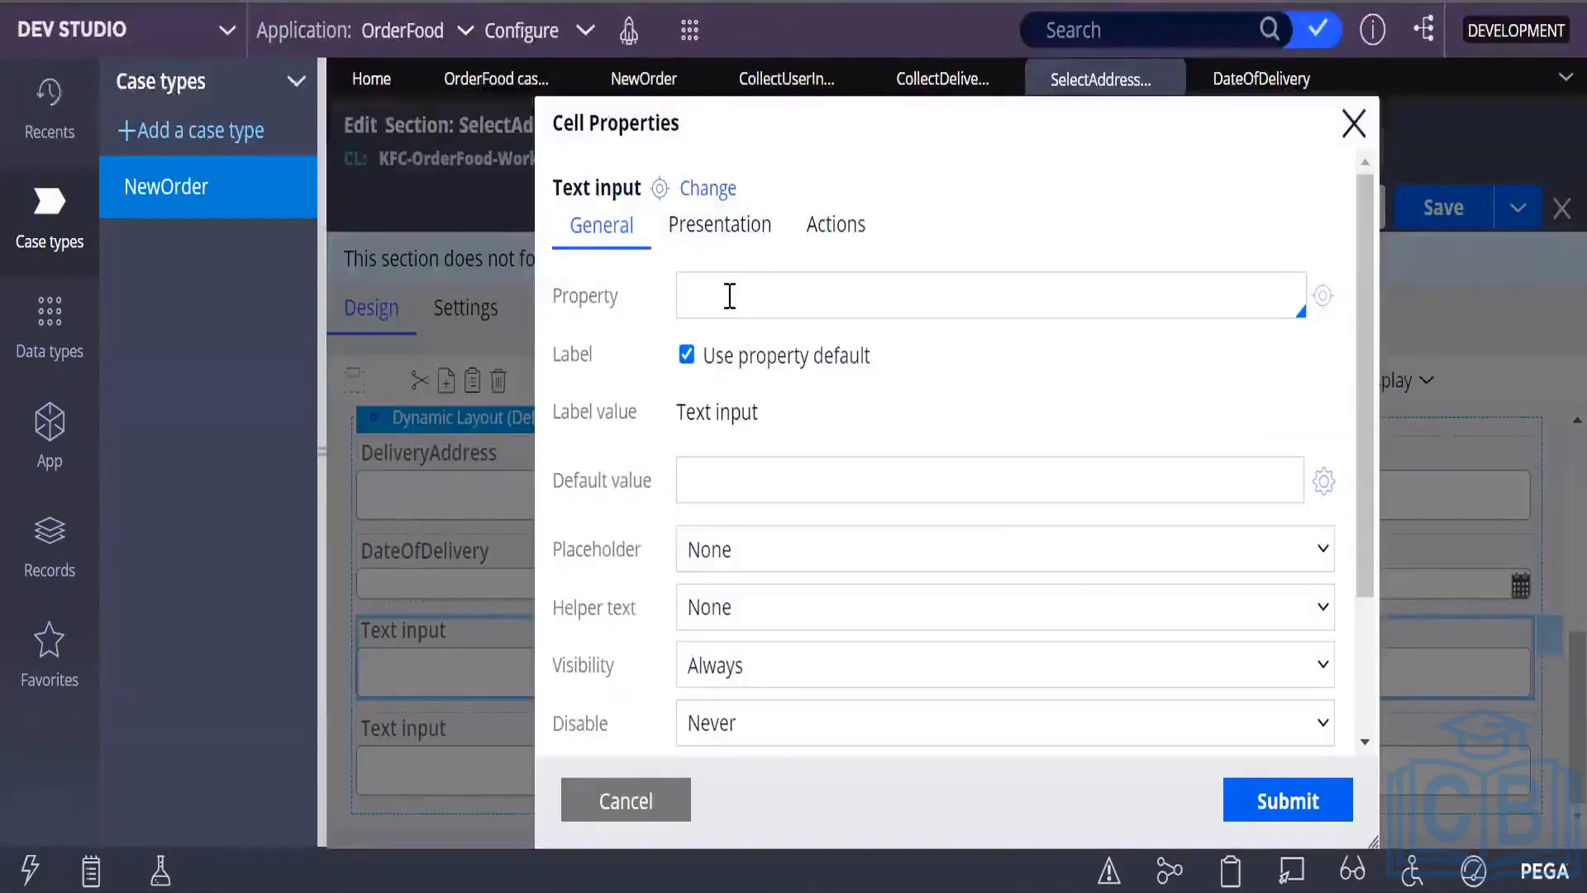
pyautogui.click(728, 286)
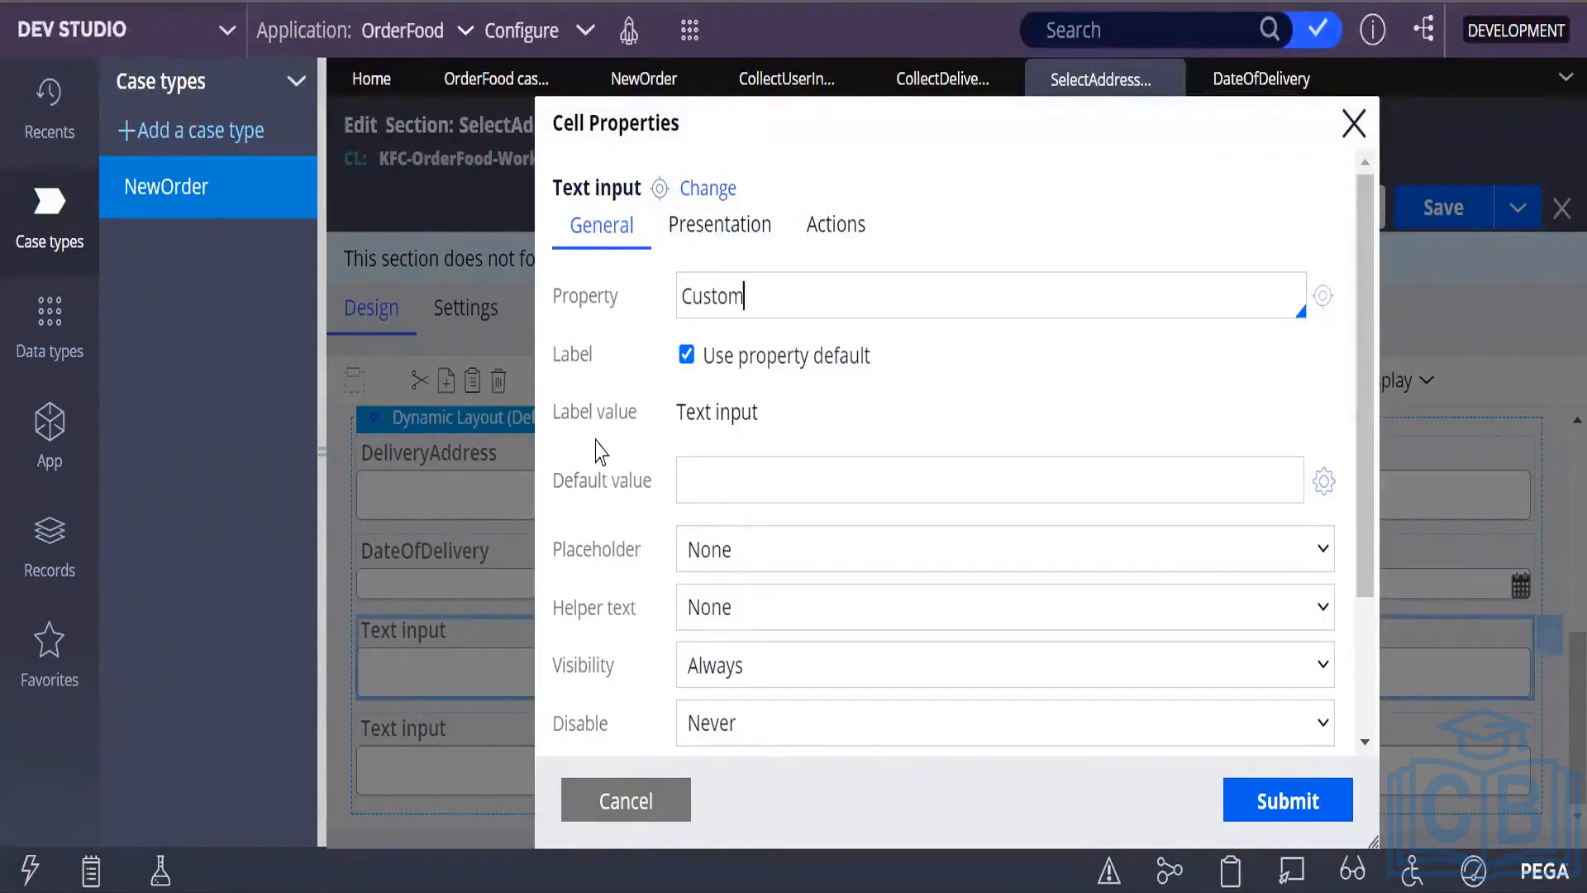
pyautogui.write('Name')
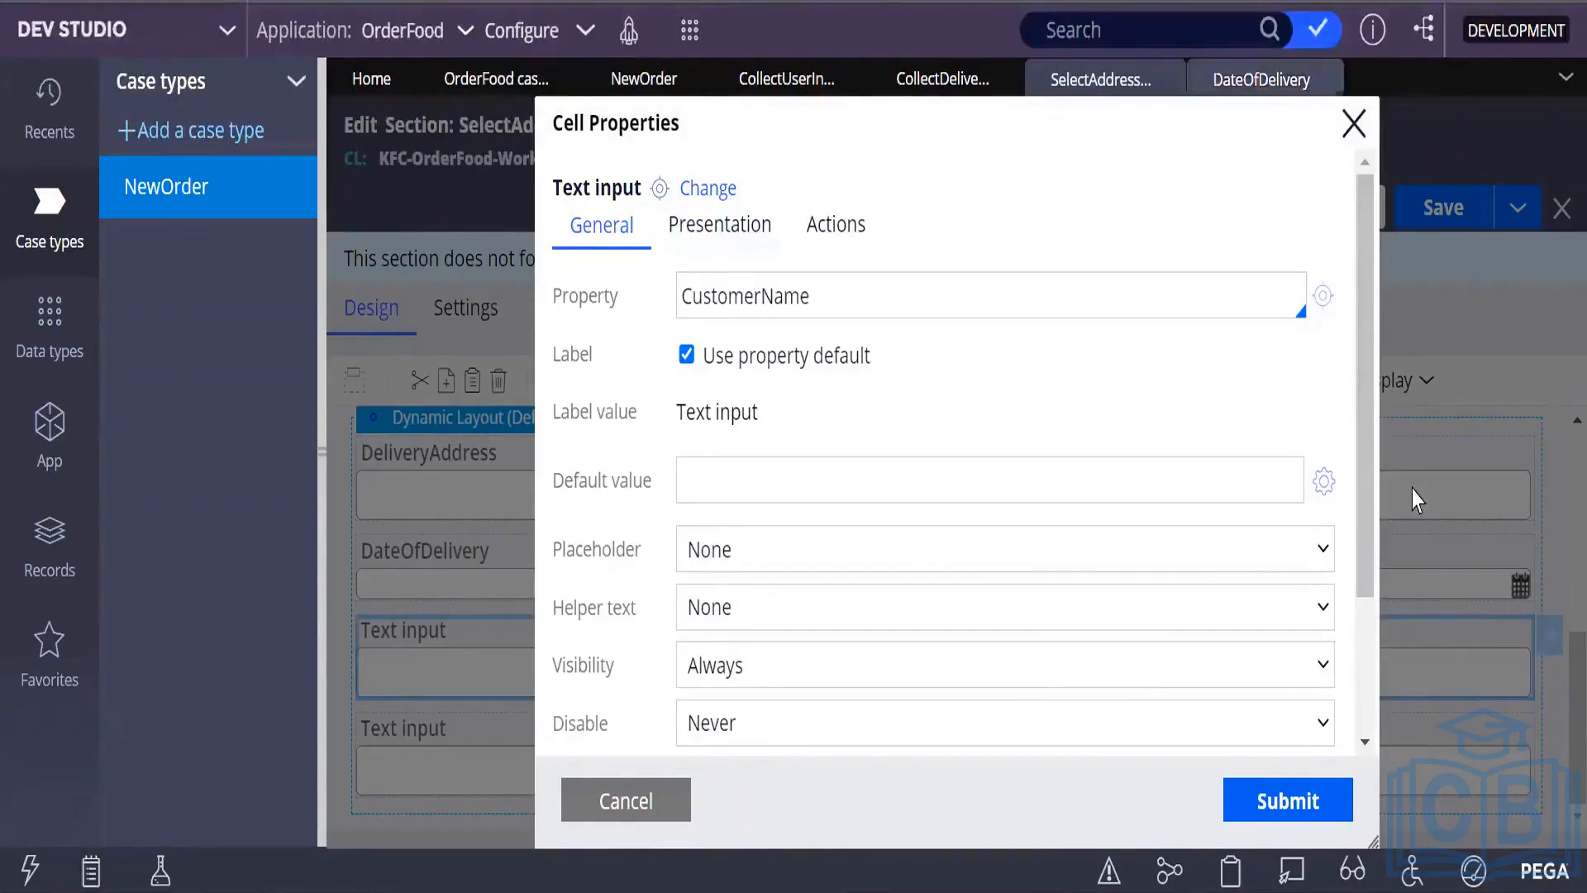
# Create and save the CustomerName text property in KFC-OrderFood-Work-NewOrder and return to the SelectAddressInfo section.
pyautogui.click(1323, 295)
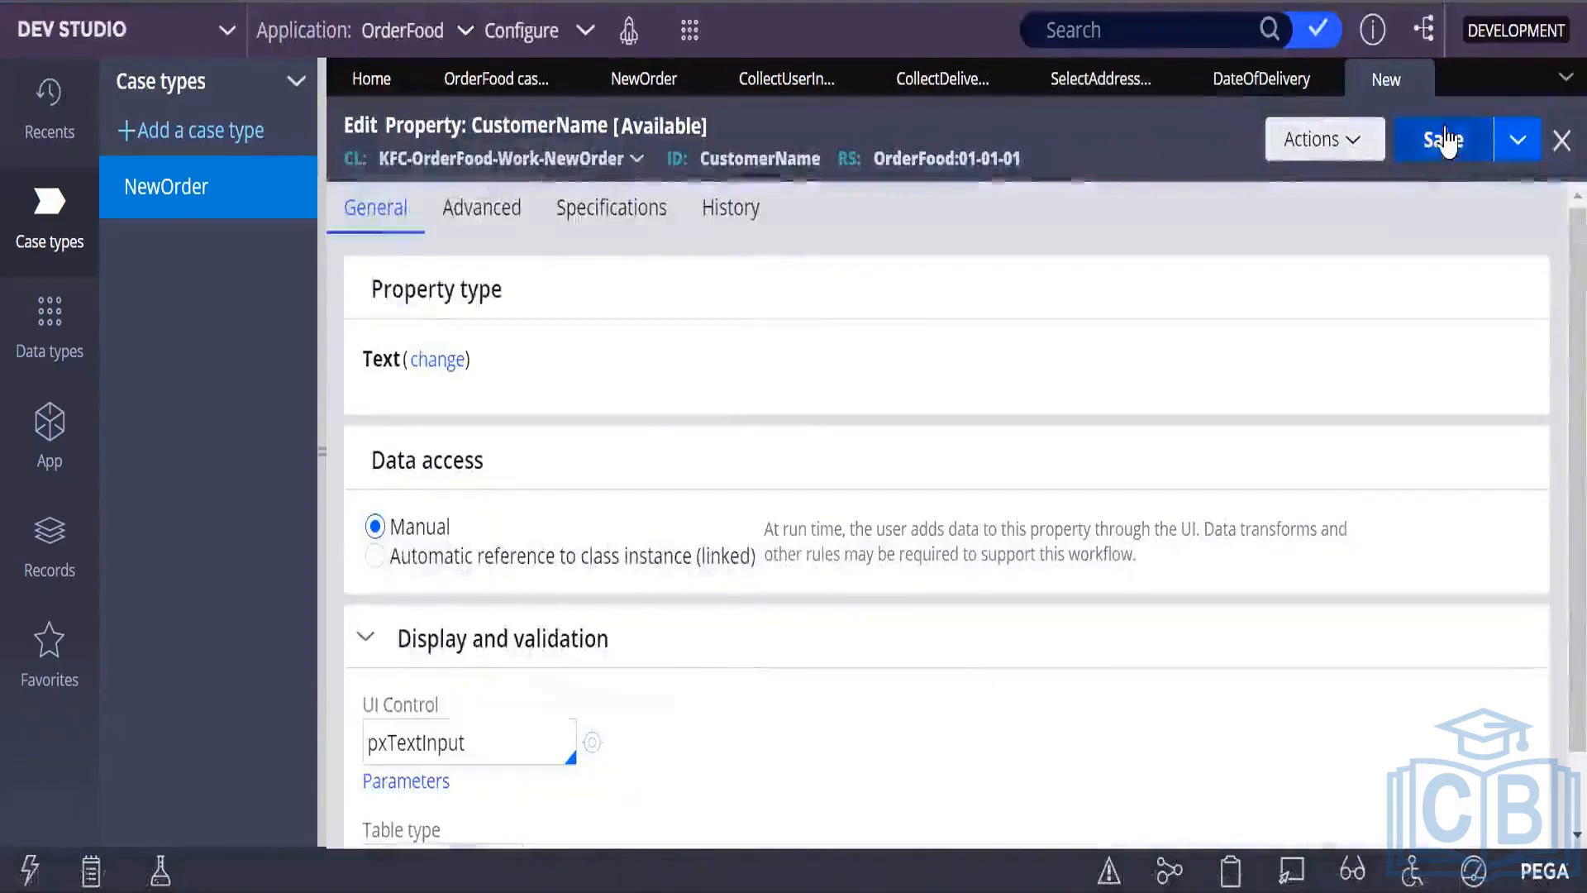
pyautogui.click(1444, 141)
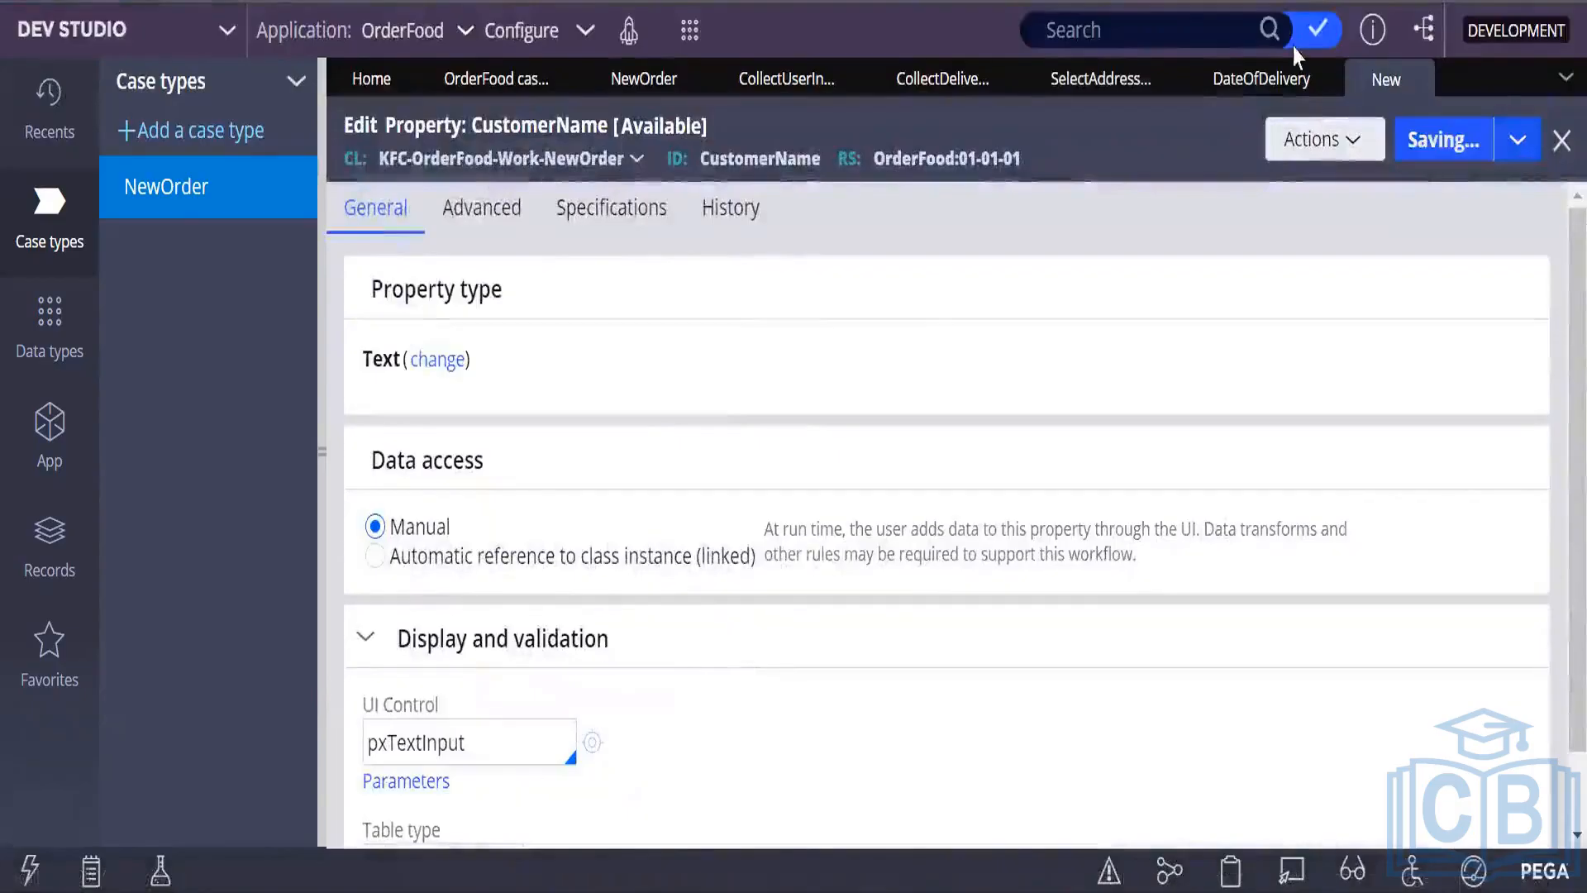
pyautogui.click(1101, 79)
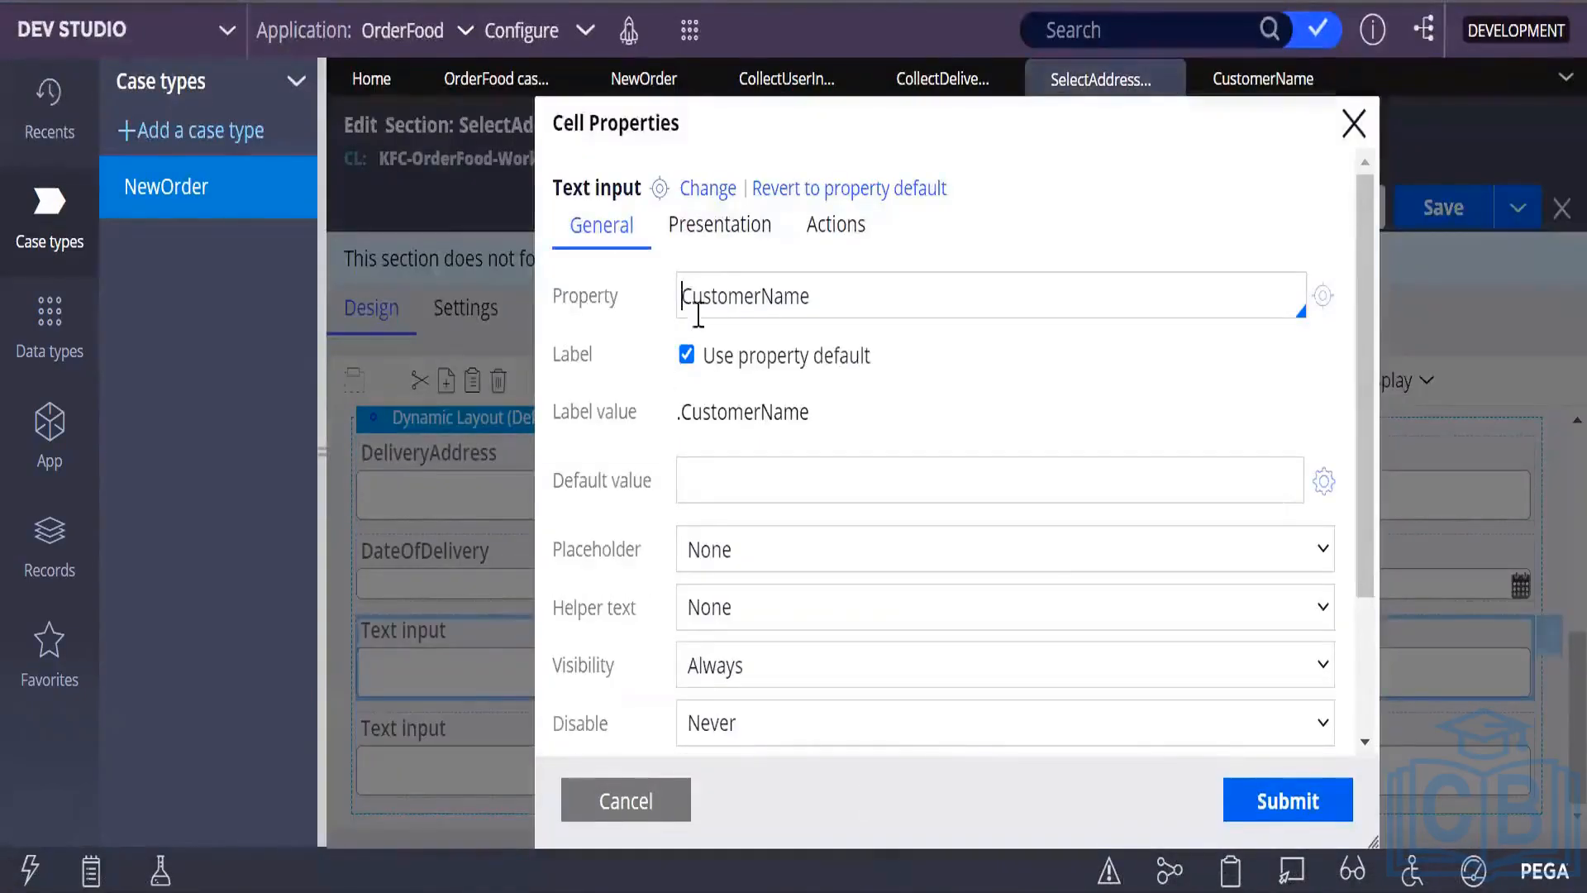
# Bind the third field to .CustomerName, submit its cell properties and save the SelectAddressInfo section.
pyautogui.click(686, 594)
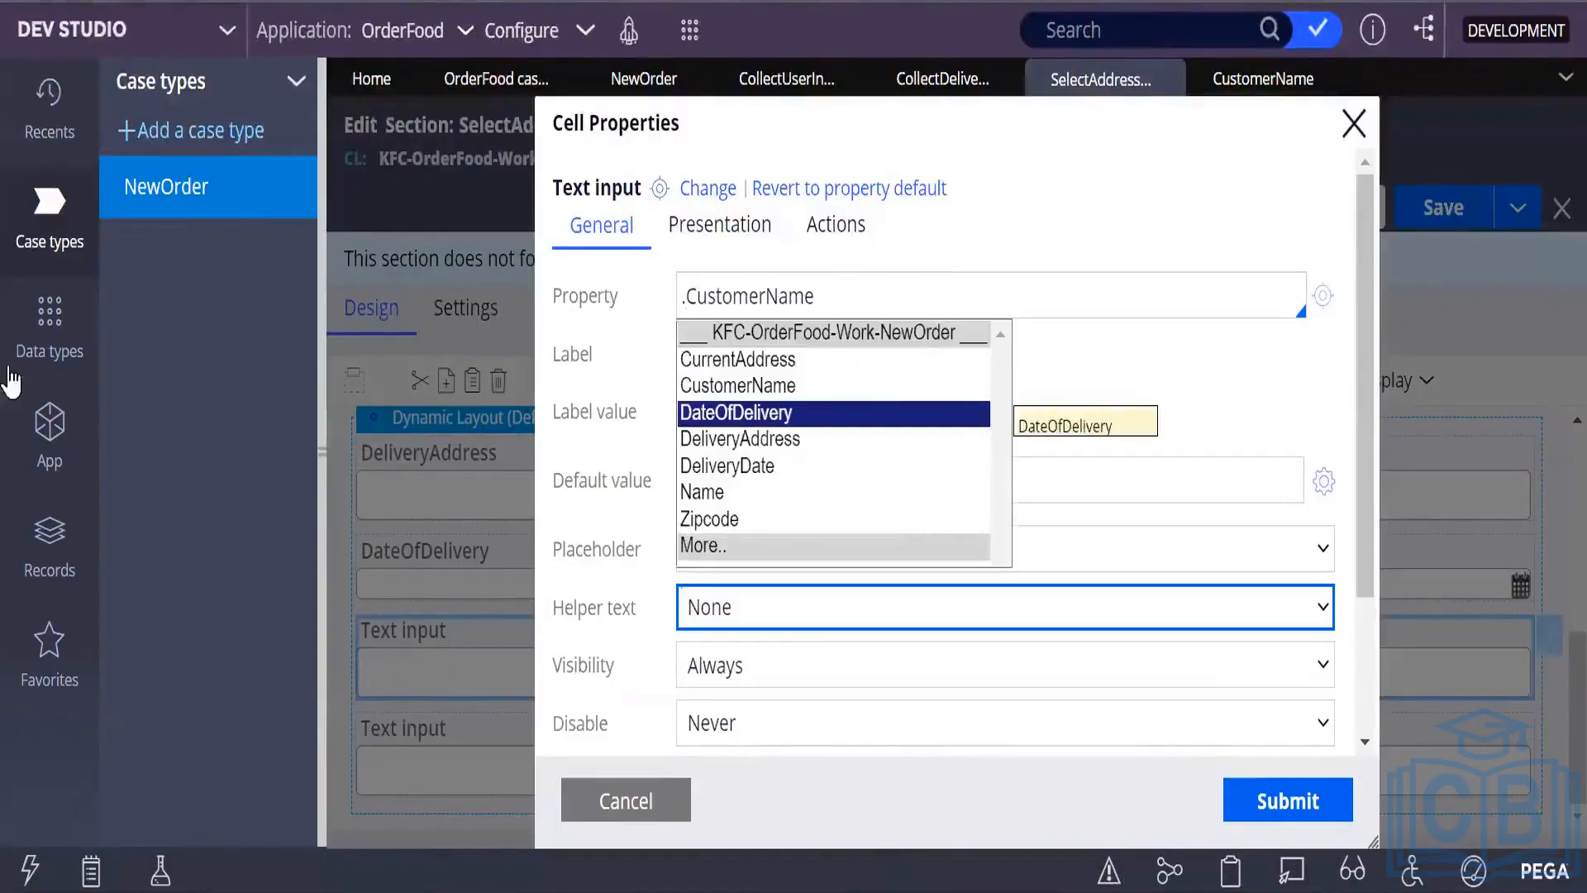
pyautogui.click(758, 386)
pyautogui.click(1273, 799)
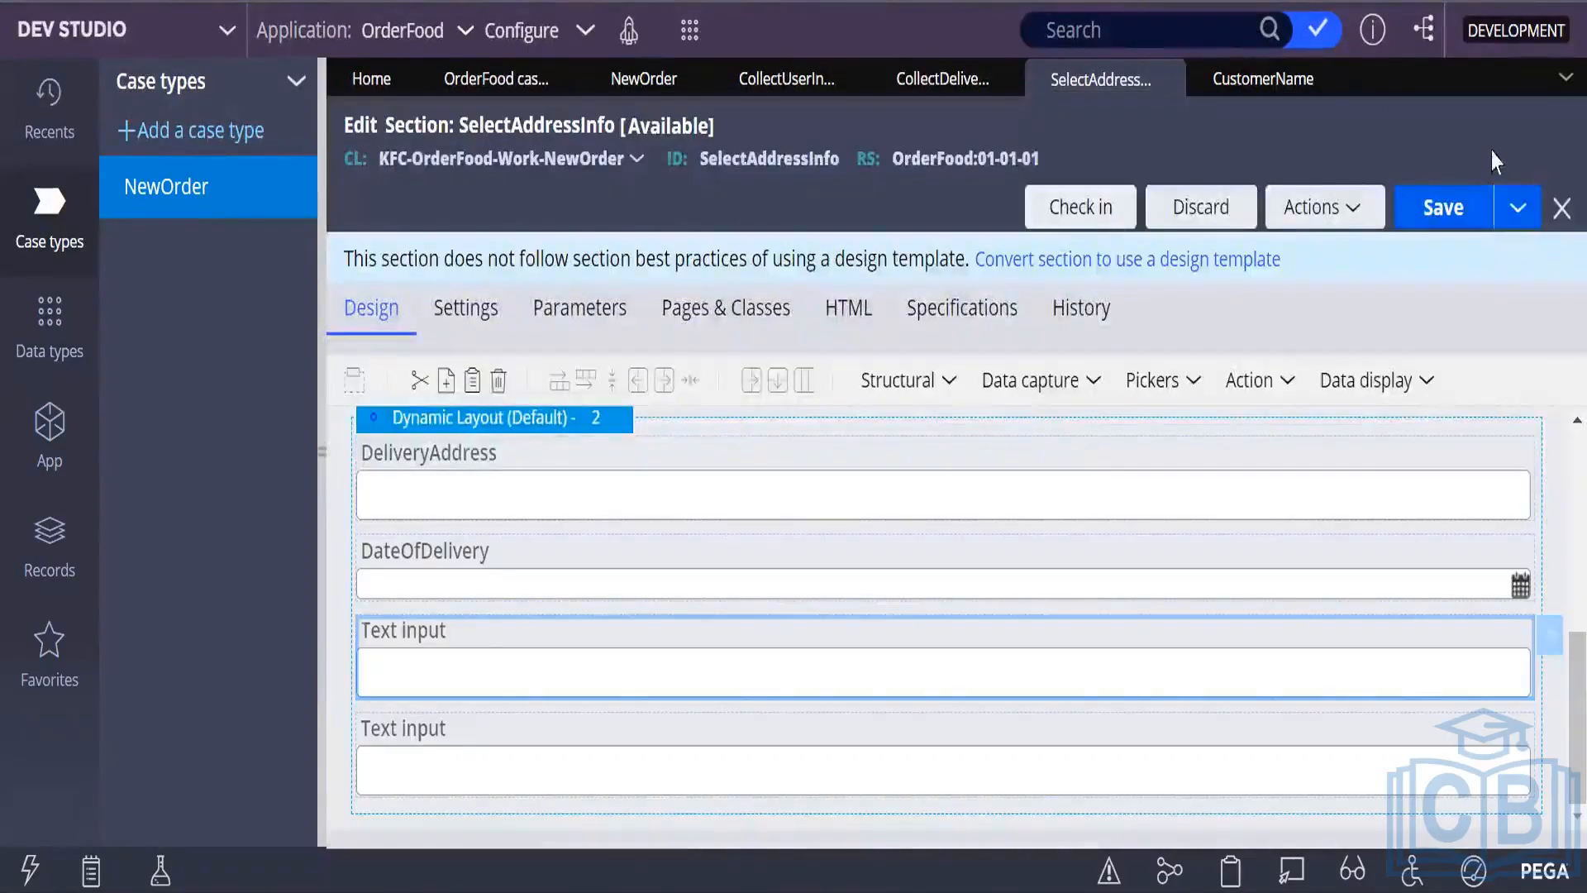
pyautogui.click(1446, 207)
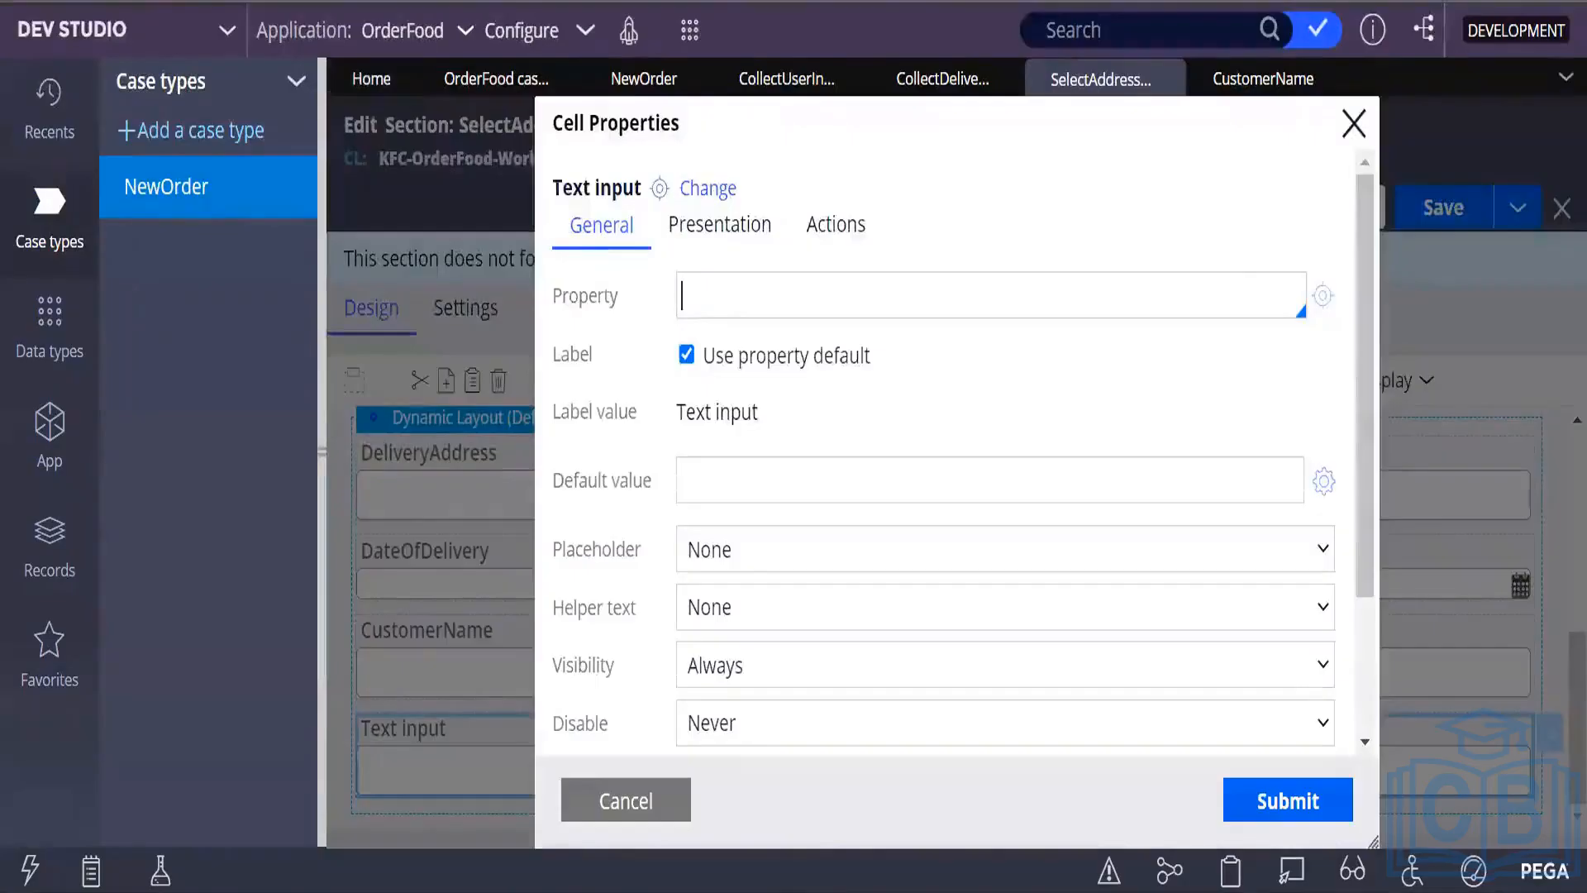
# Enter Zipcode as the property of the fourth field in the second dynamic layout and check that property's existing definition.
pyautogui.write('code')
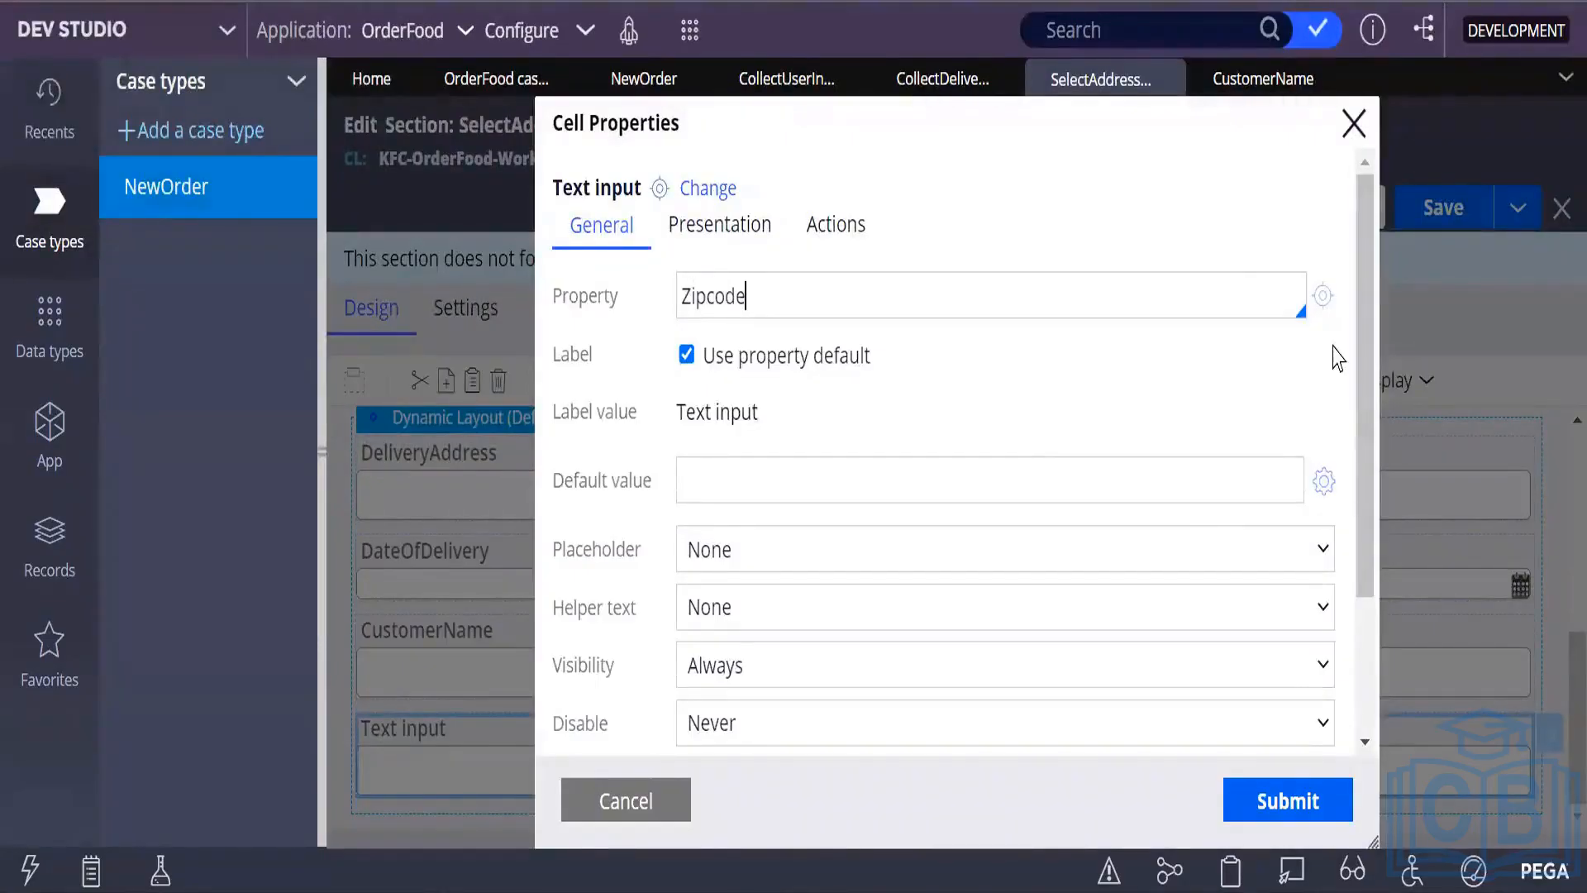
pyautogui.click(1323, 295)
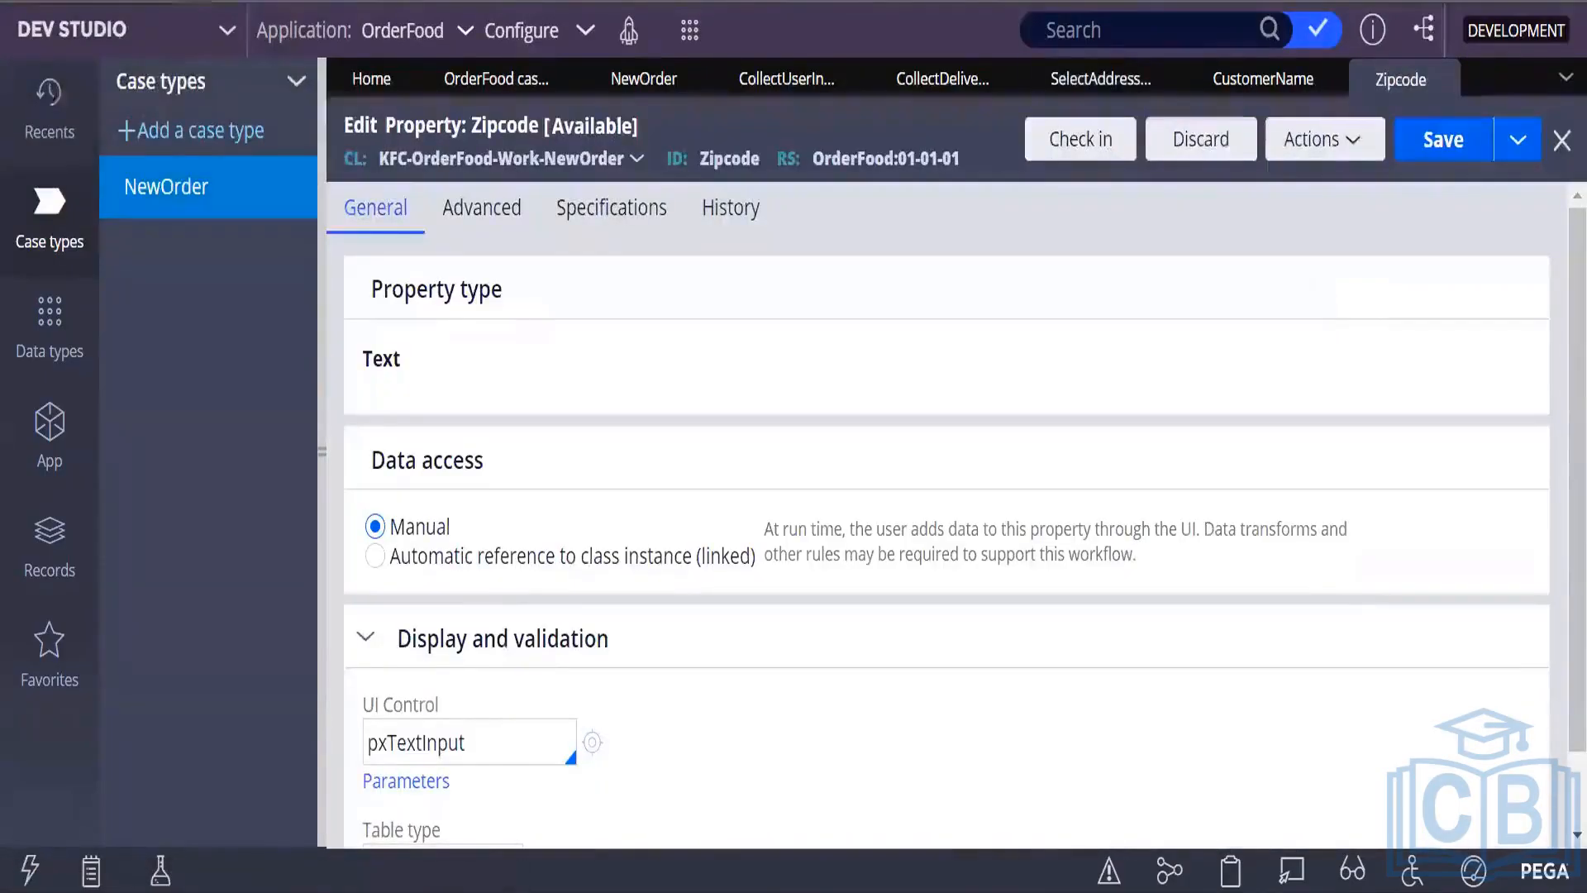
pyautogui.scroll(-1, 753, 529)
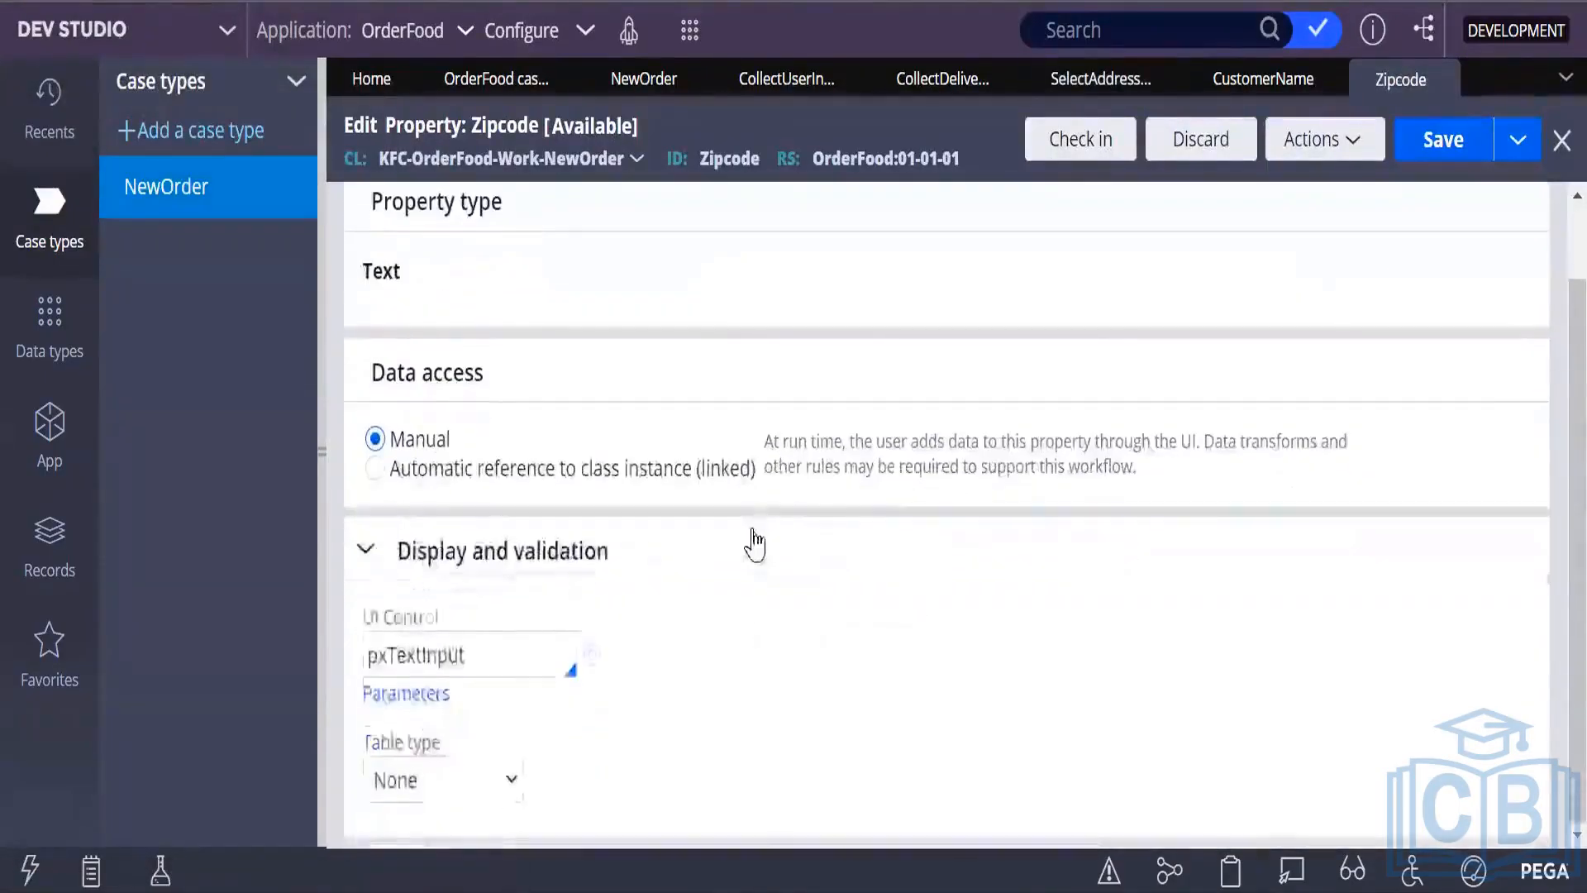
pyautogui.scroll(1, 728, 504)
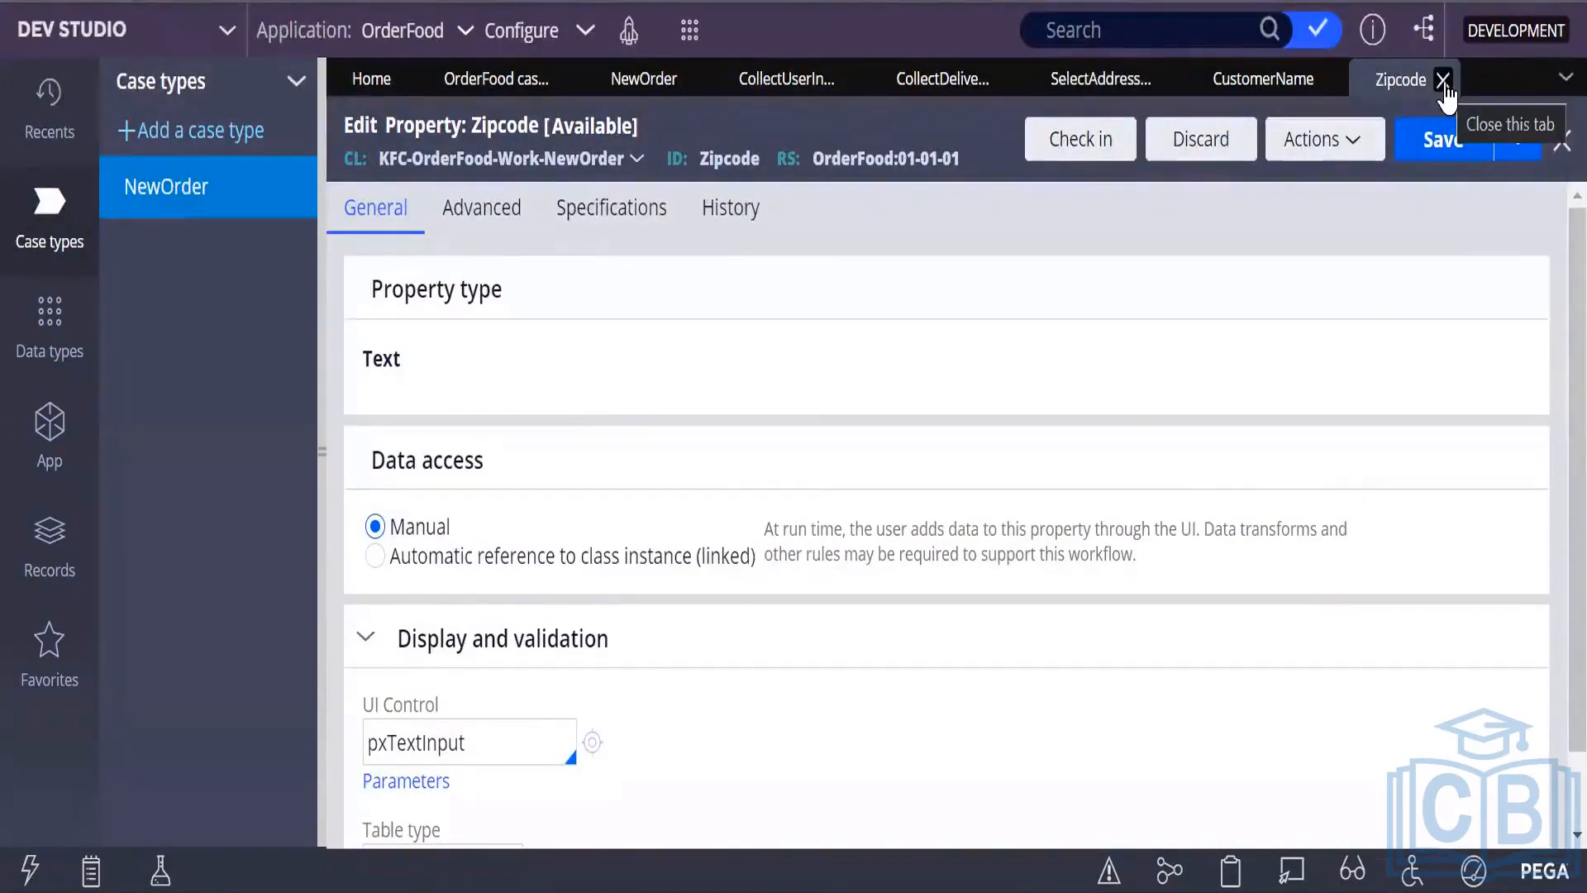
pyautogui.click(1443, 80)
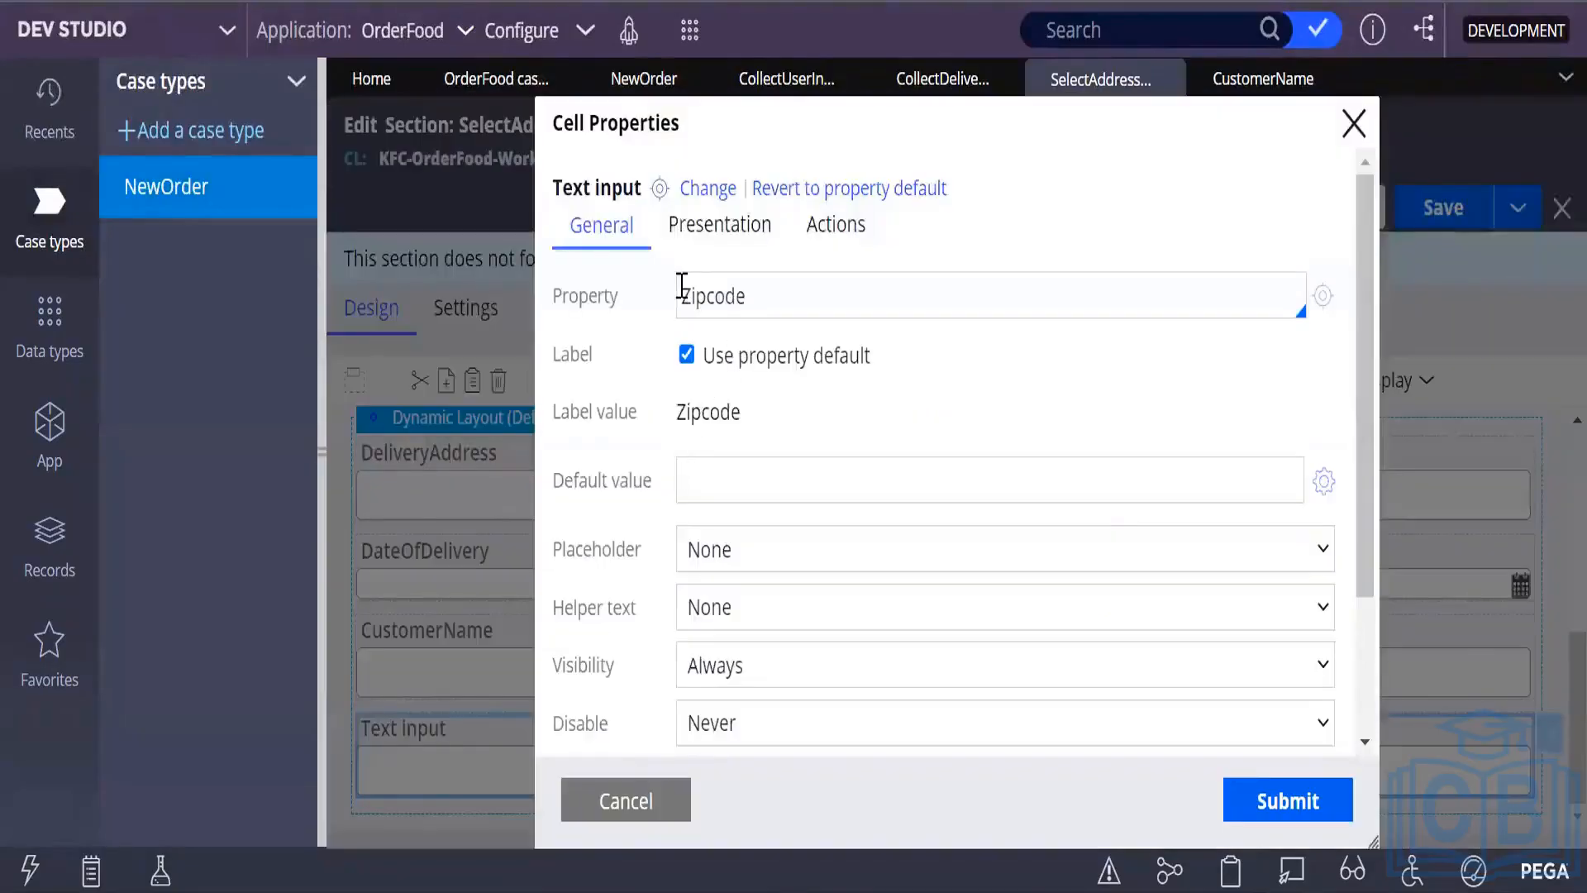
# Change the fourth field's property to CurrentZipcode, create and save it as a text property in KFC-OrderFood-Work-NewOrder, and return to the SelectAddressInfo section.
pyautogui.write('Current')
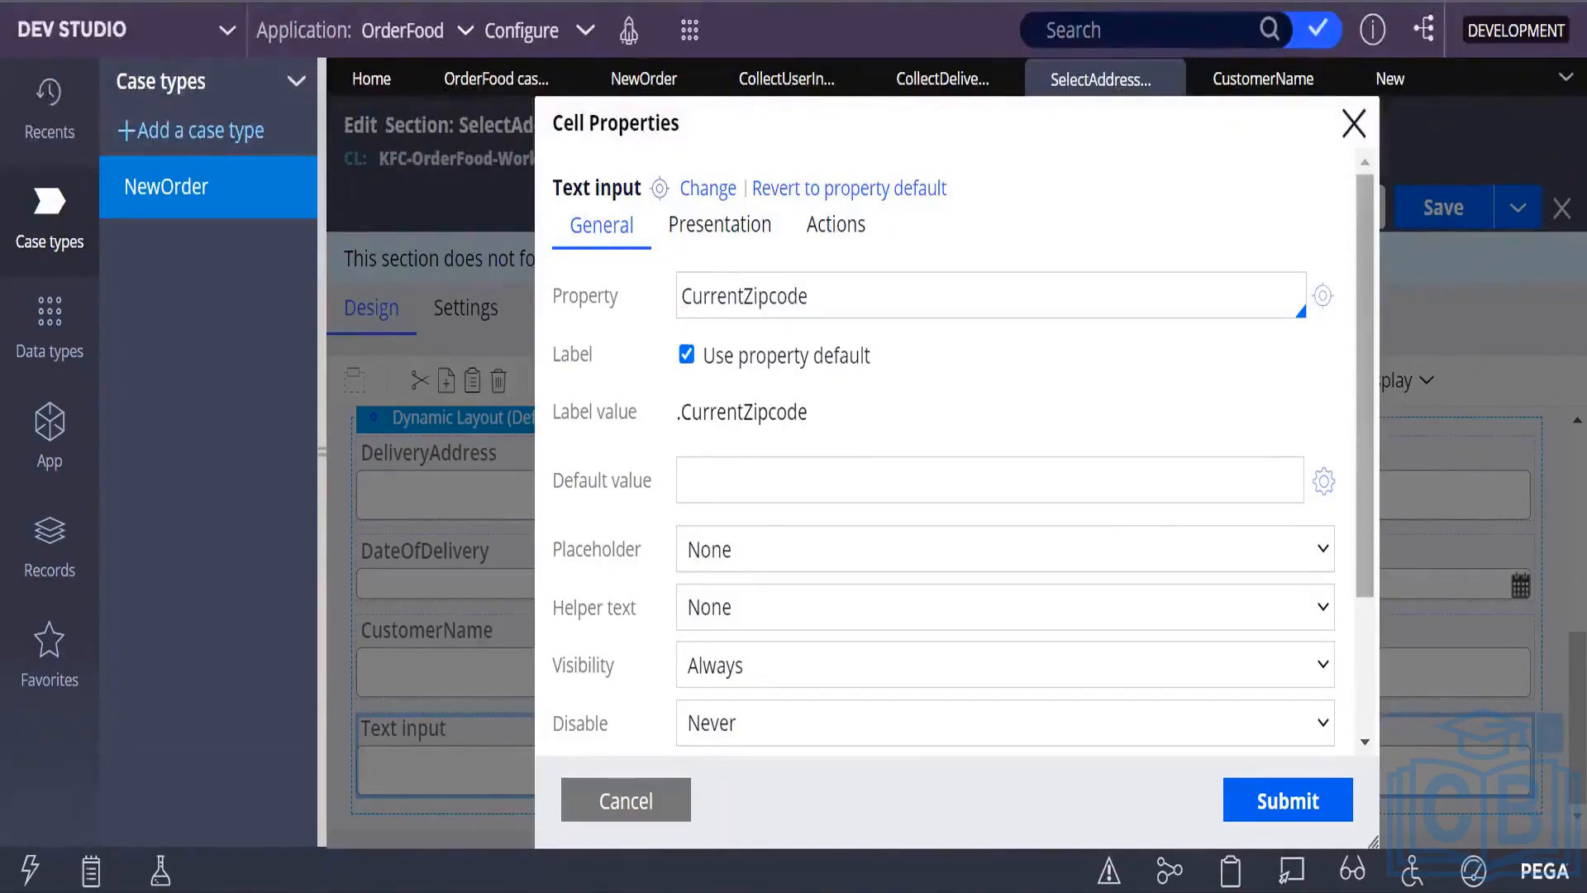
pyautogui.click(1390, 78)
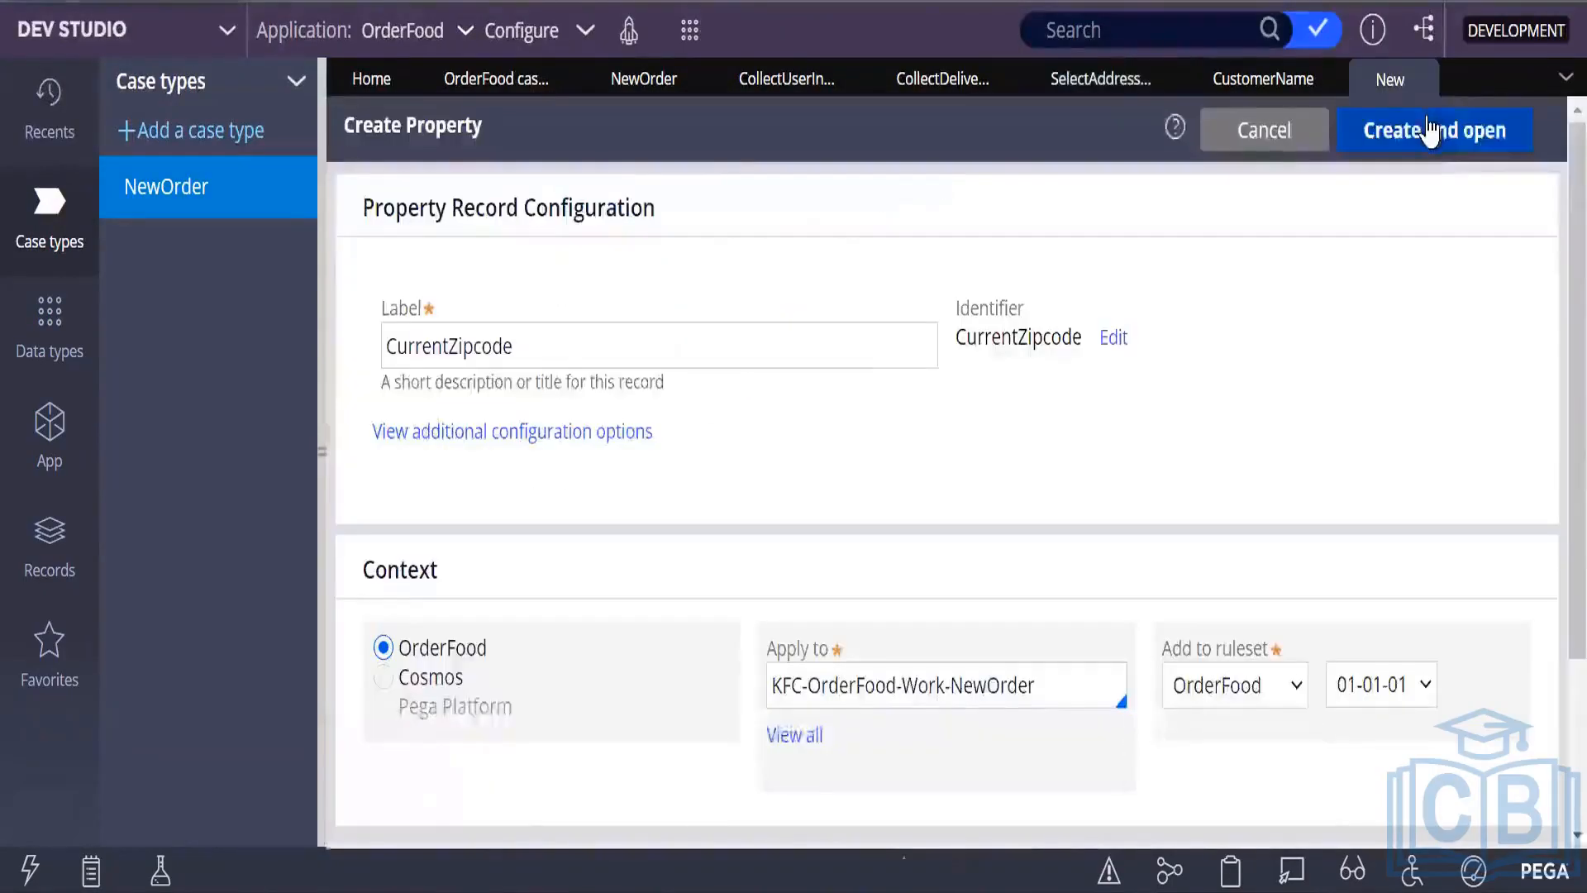
pyautogui.click(1426, 128)
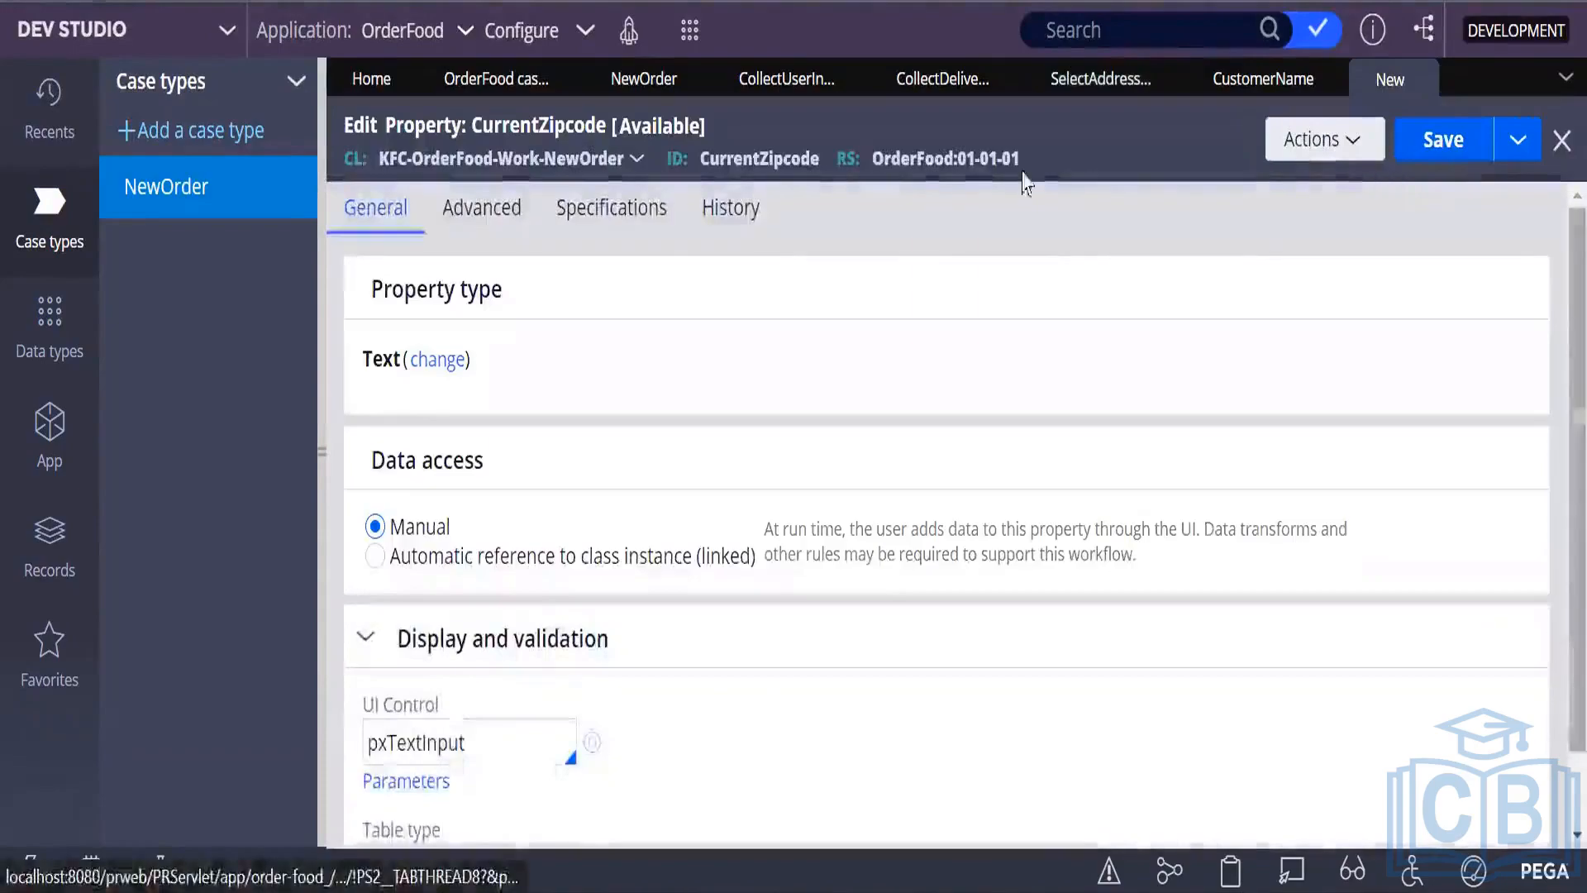
pyautogui.click(1432, 156)
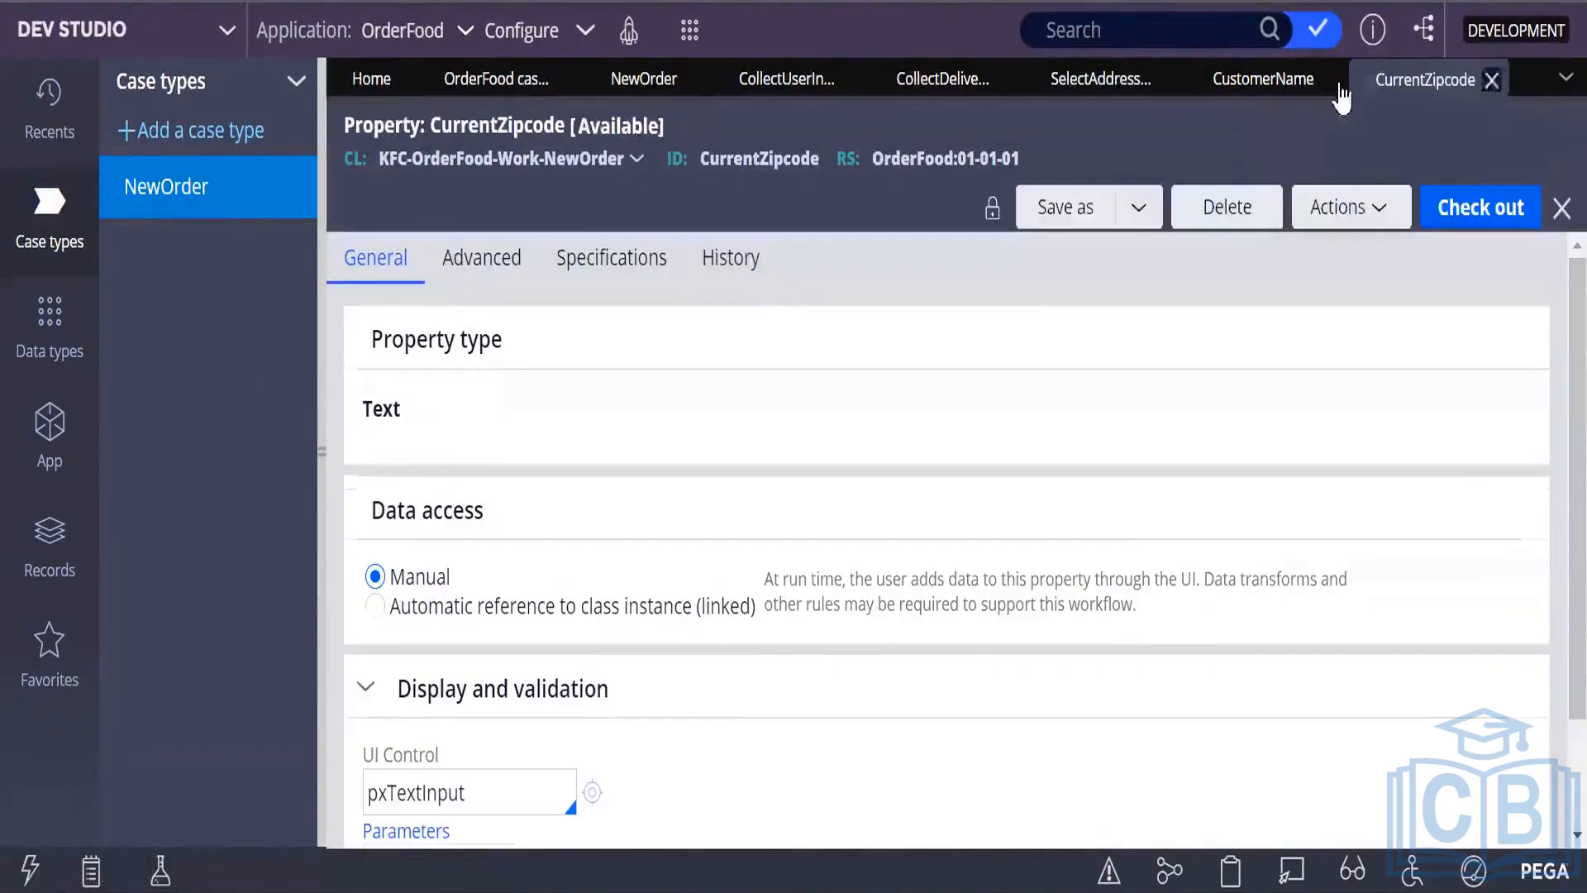
pyautogui.click(1100, 83)
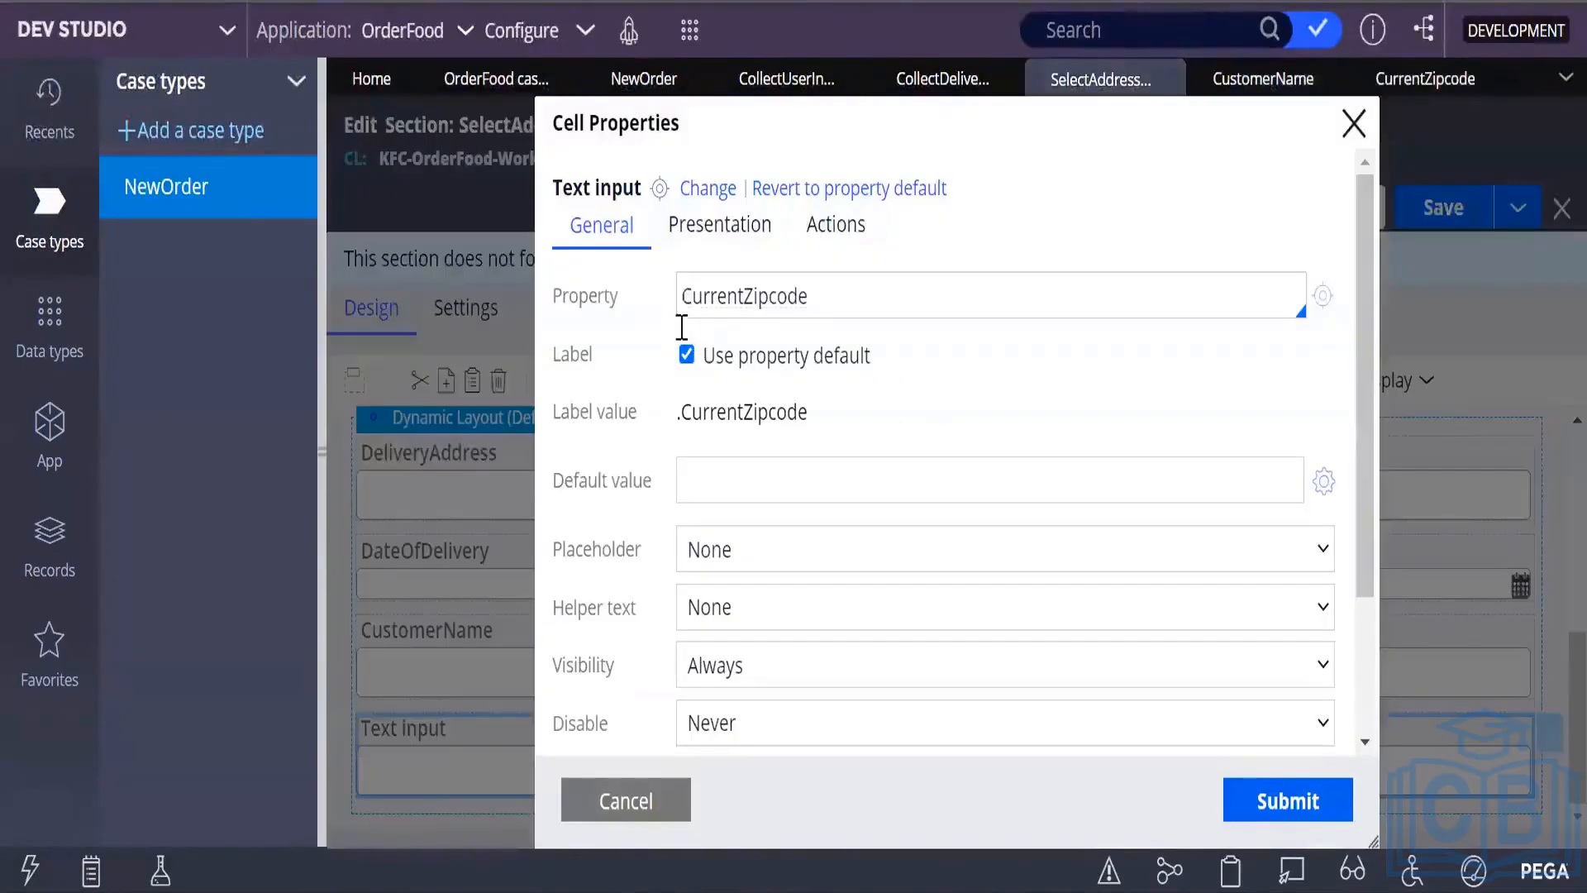
# Bind the fourth field to .CurrentZipcode, submit its cell properties and save the SelectAddressInfo section.
pyautogui.click(682, 312)
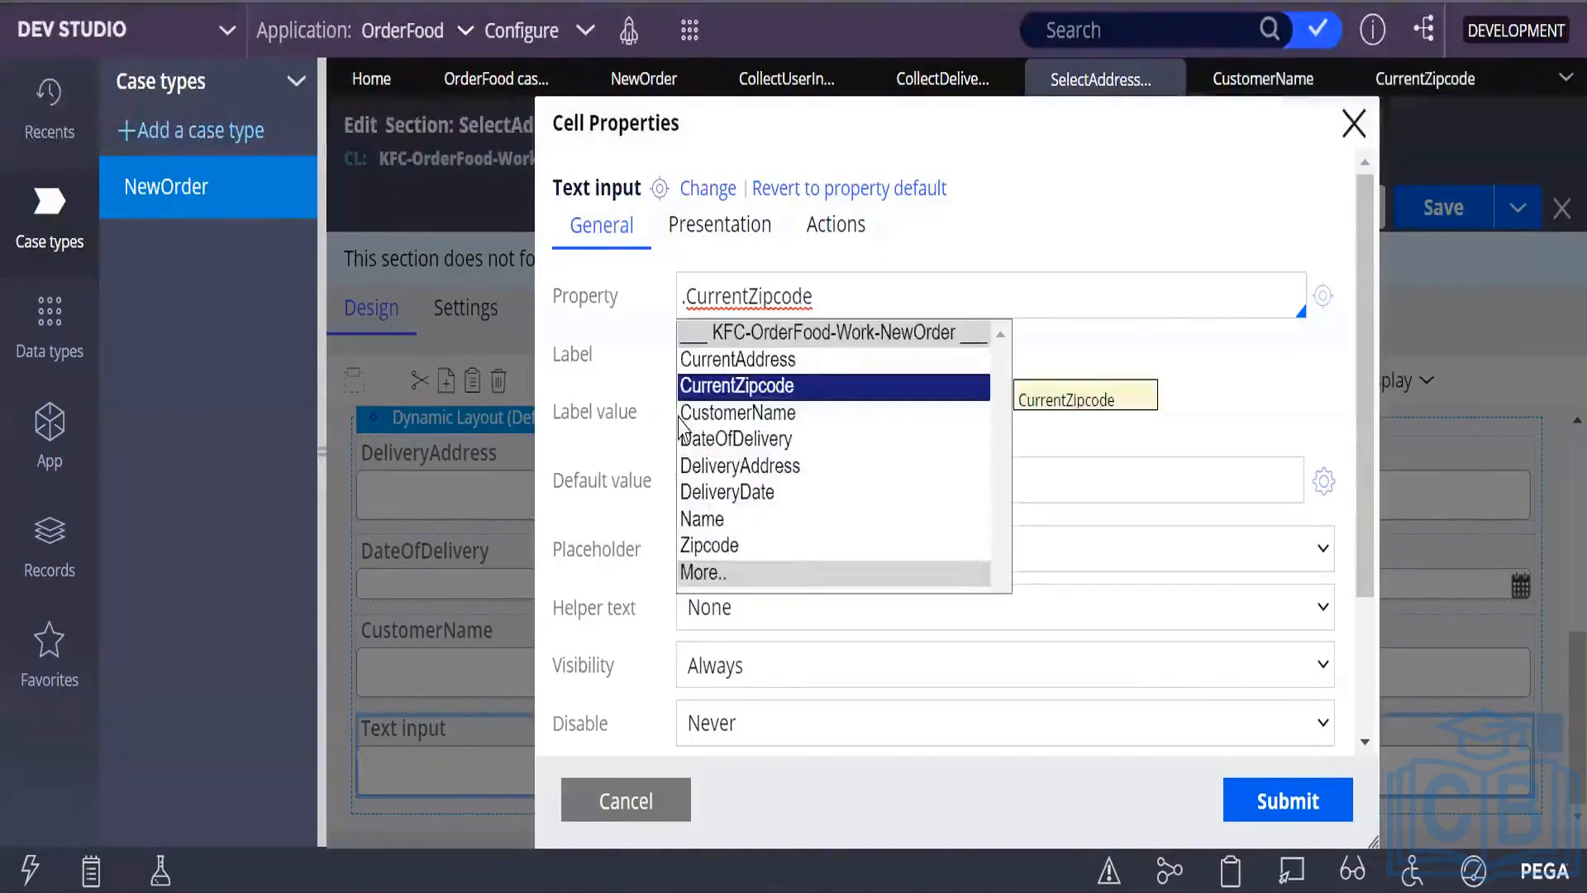
pyautogui.click(735, 389)
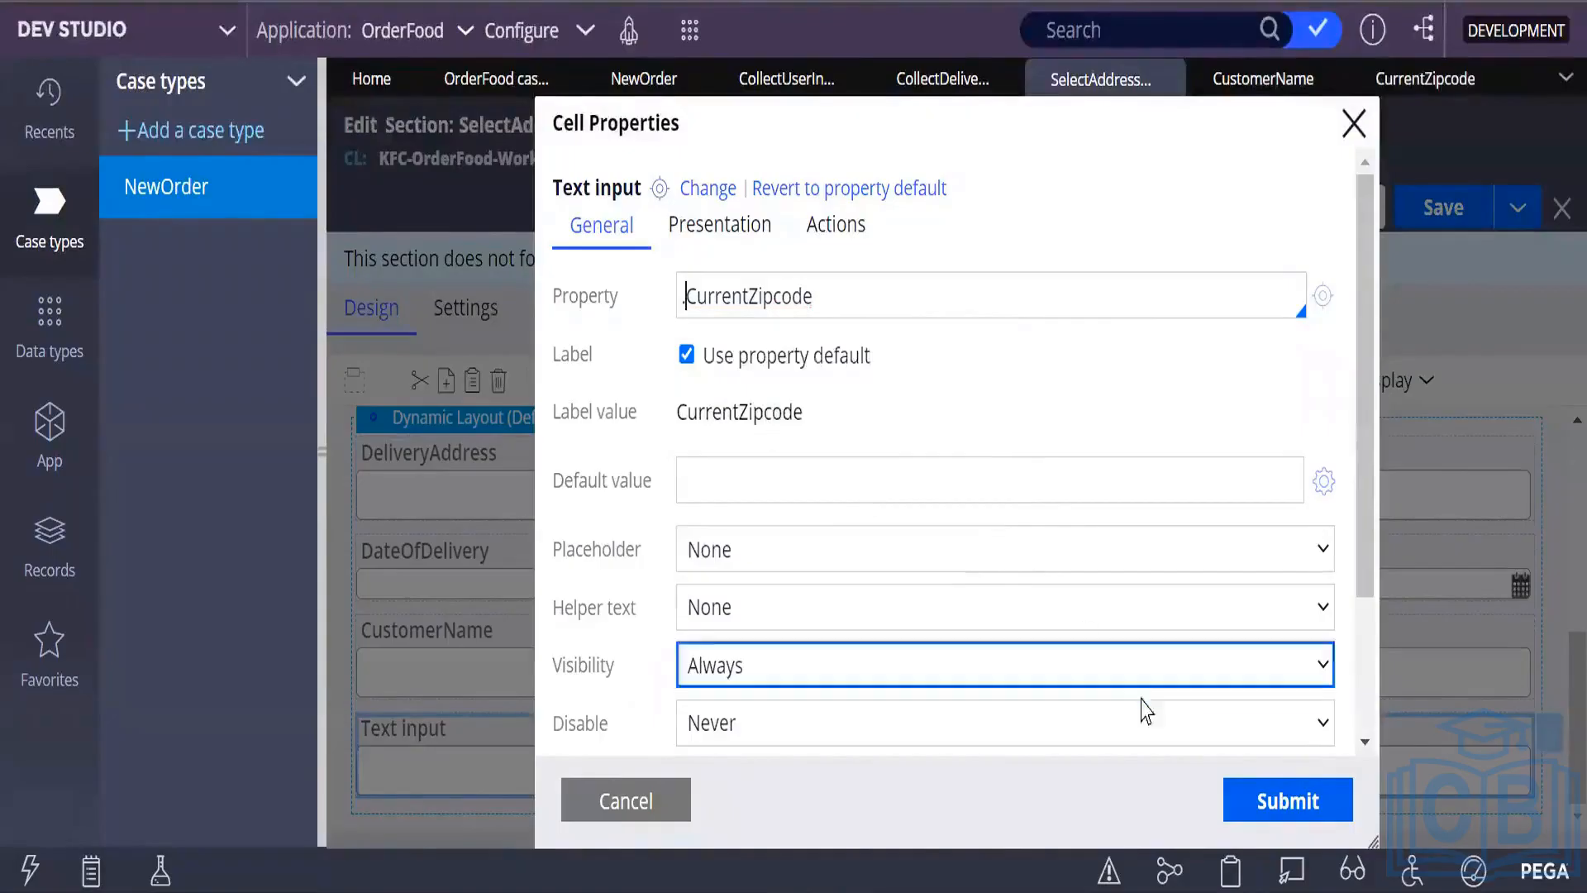
pyautogui.click(1250, 813)
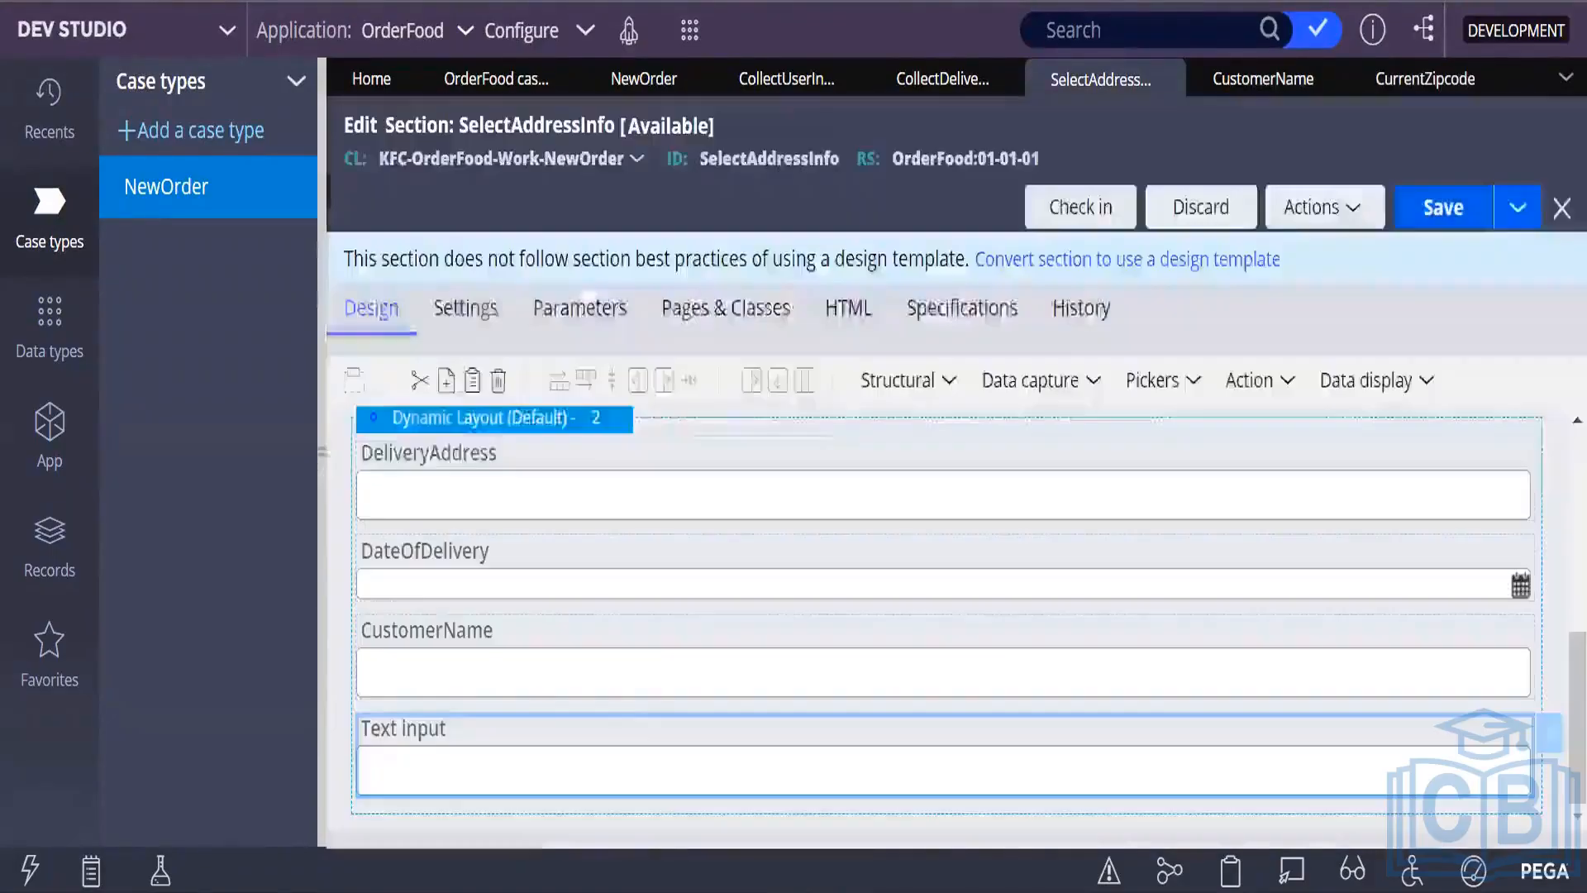
pyautogui.click(1443, 207)
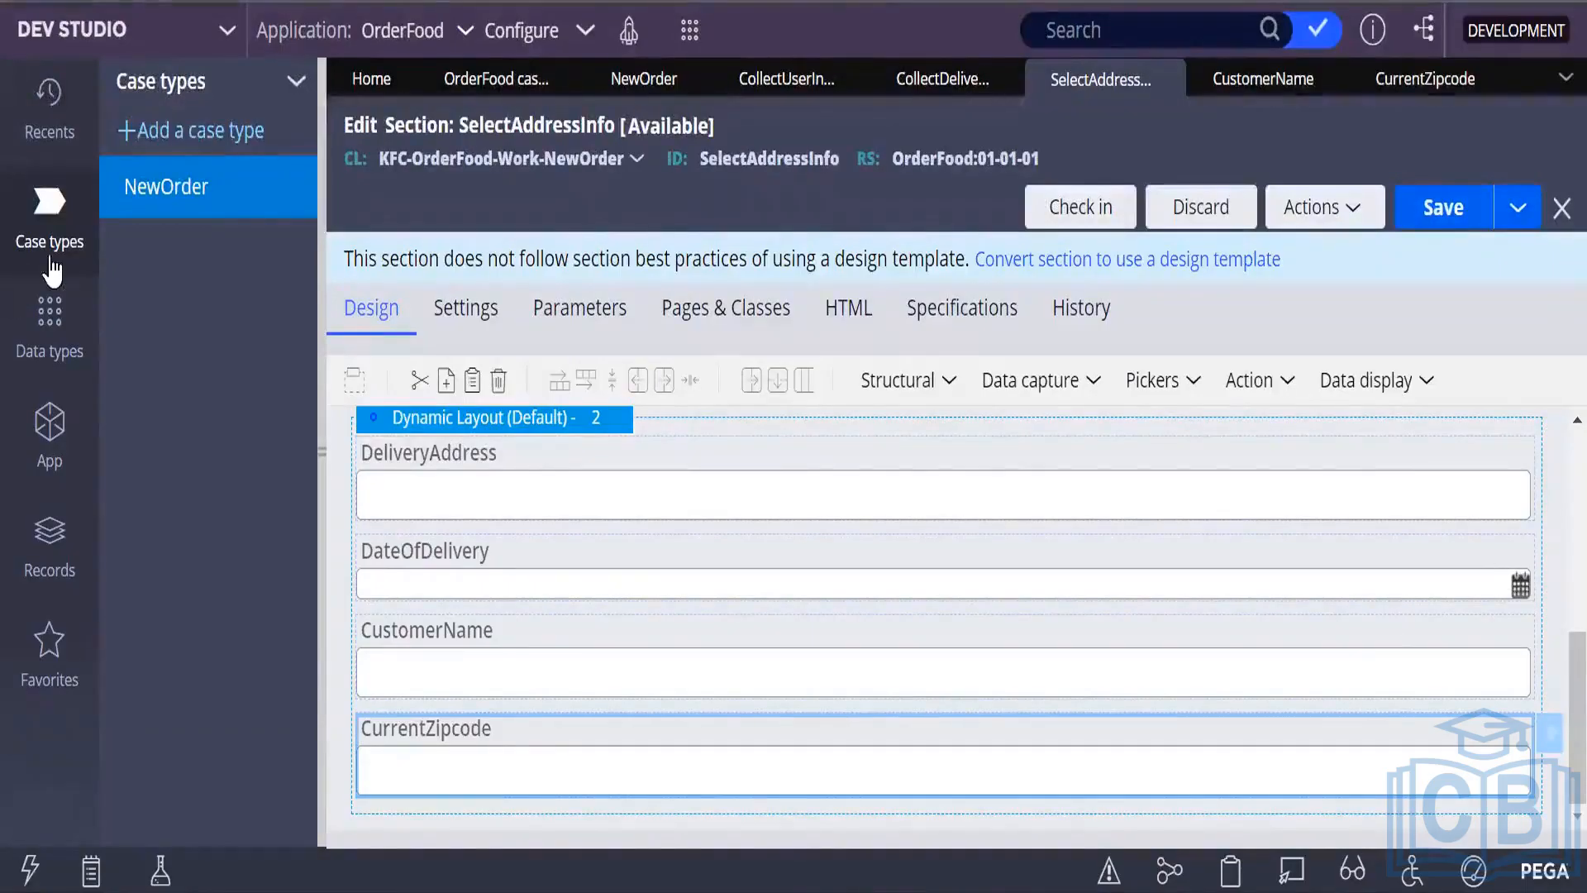
# Open the NewOrder case type and launch the OrderFood user portal.
pyautogui.click(183, 209)
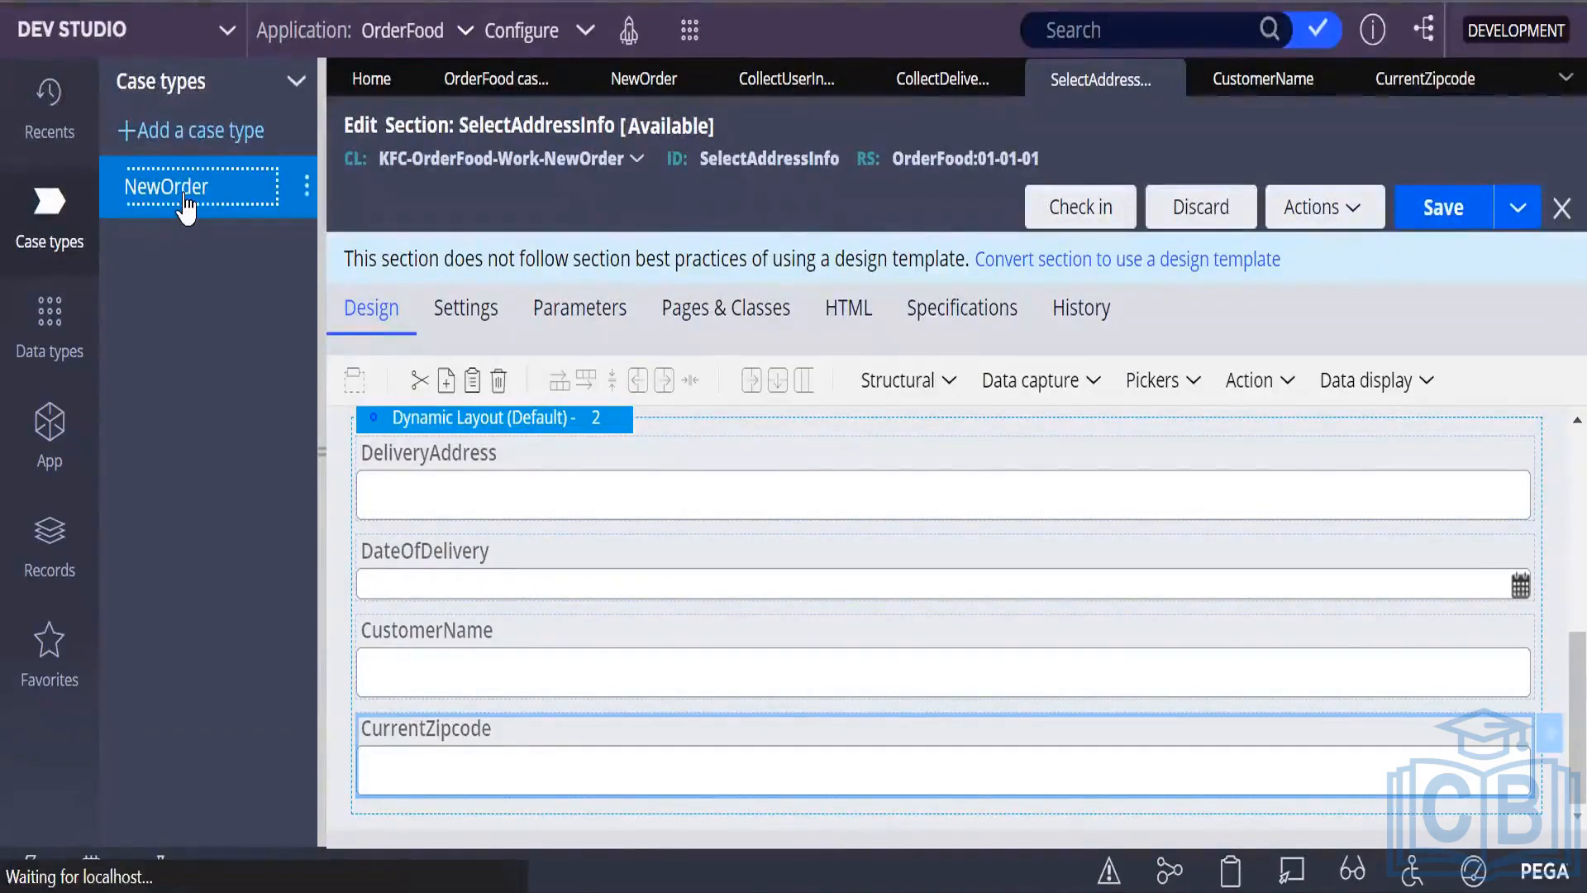
pyautogui.click(307, 192)
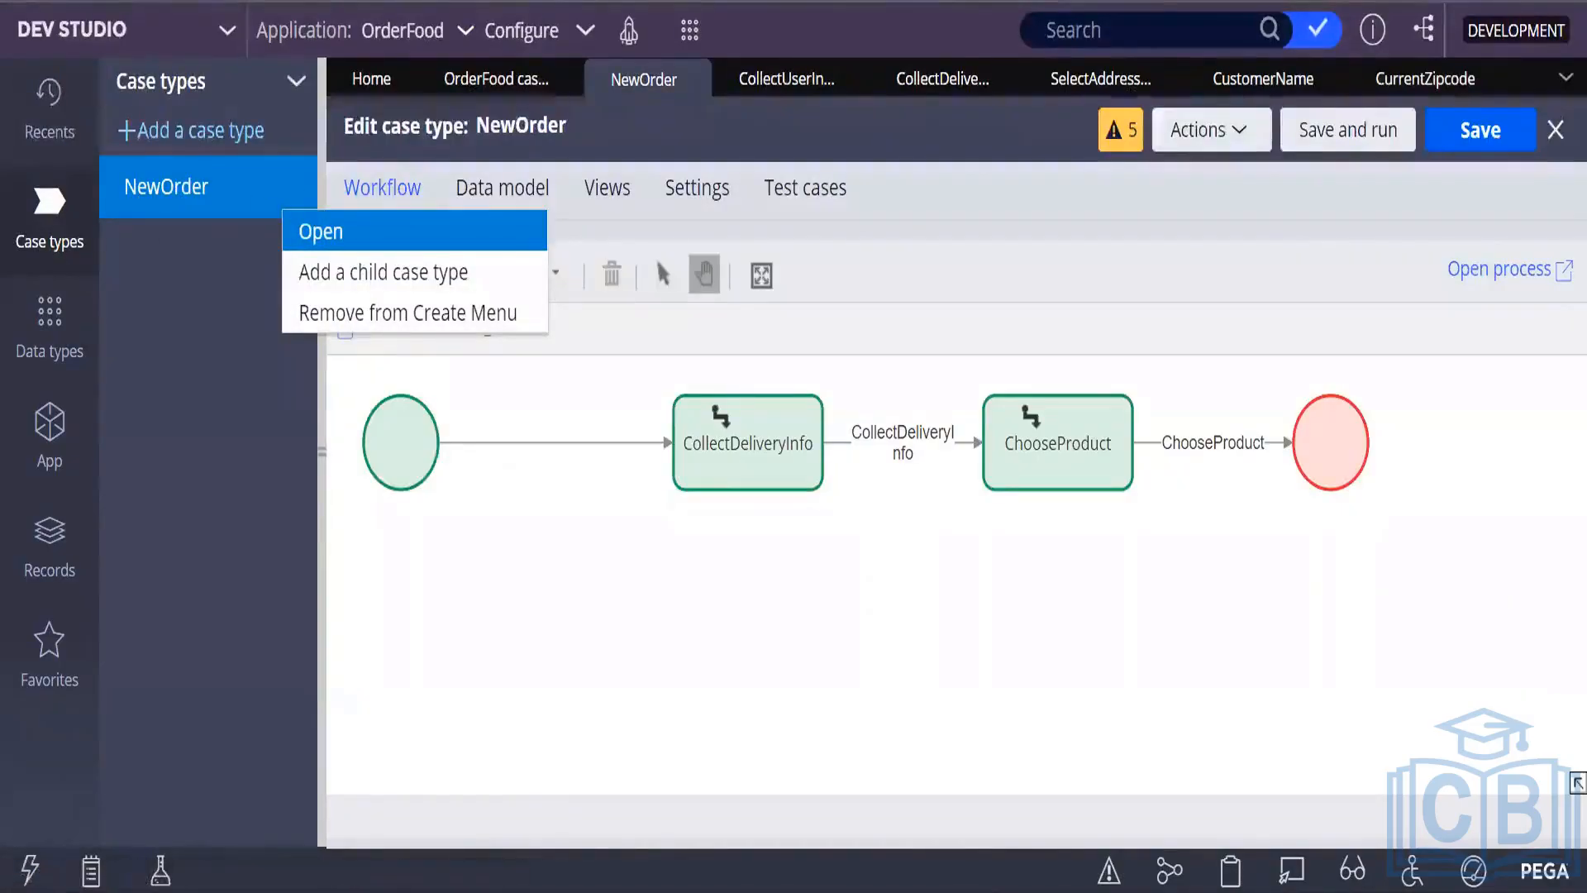
pyautogui.press('Down')
pyautogui.click(629, 35)
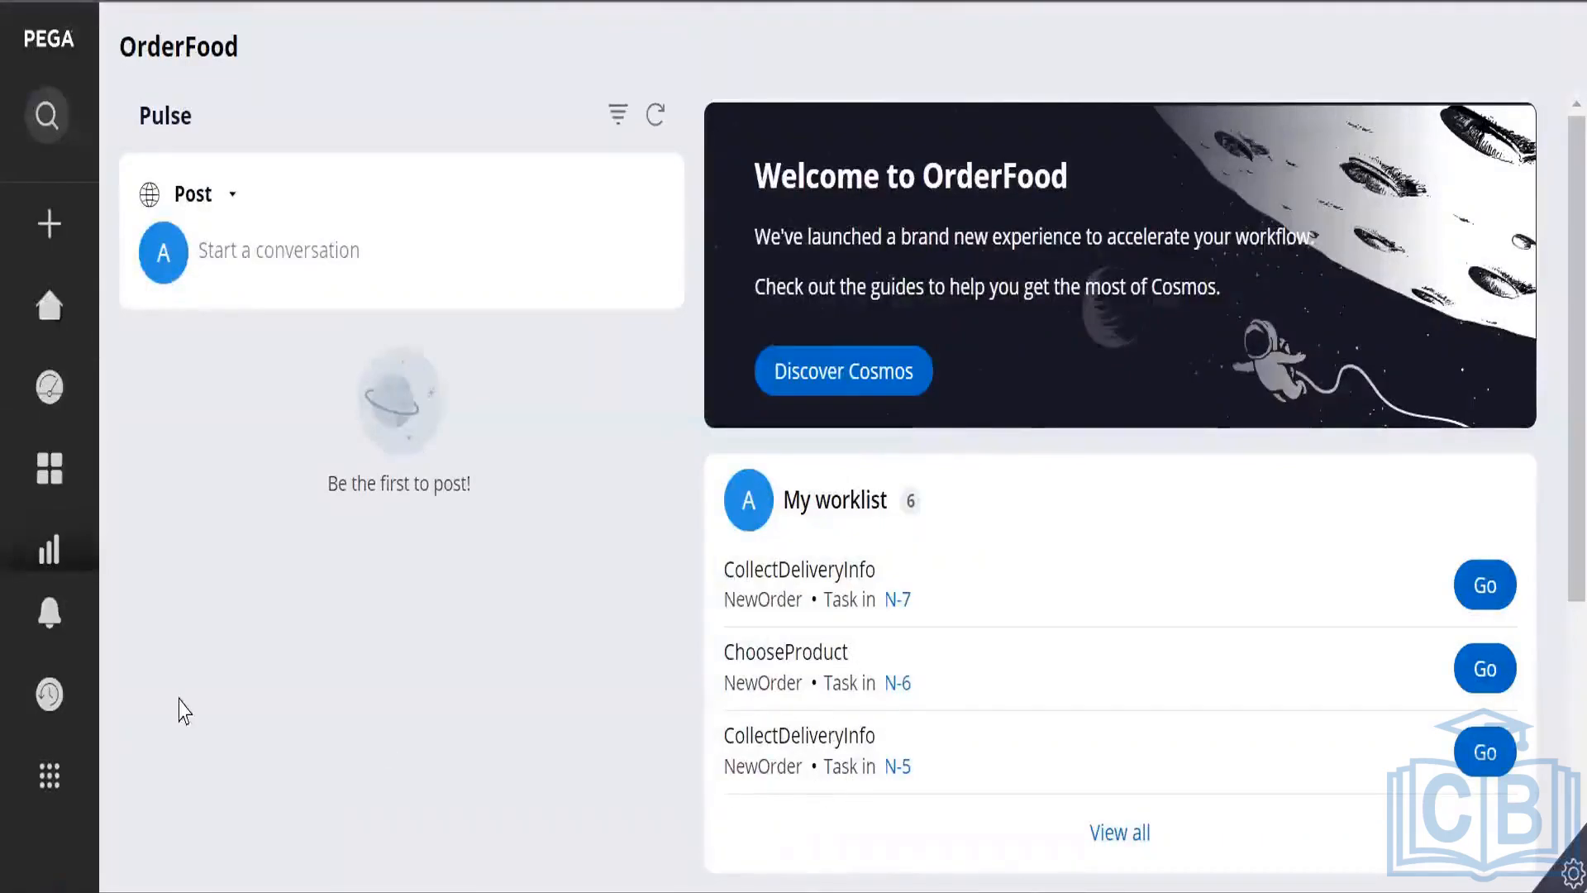
# Create a NewOrder case in the portal and open its CollectDeliveryInfo assignment.
pyautogui.moveTo(50, 298)
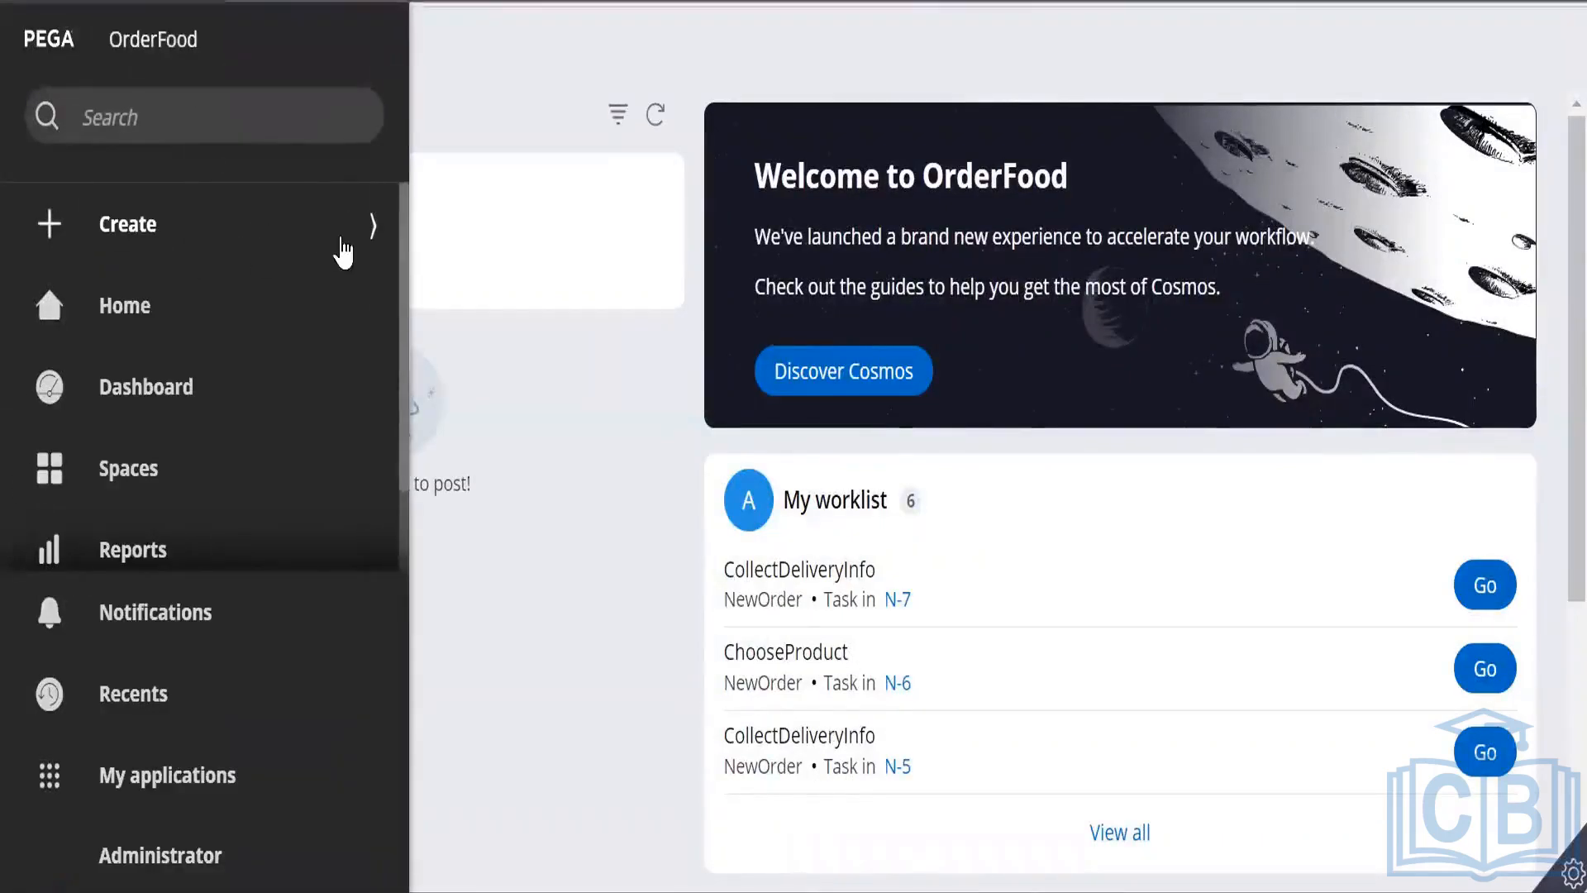
pyautogui.click(376, 231)
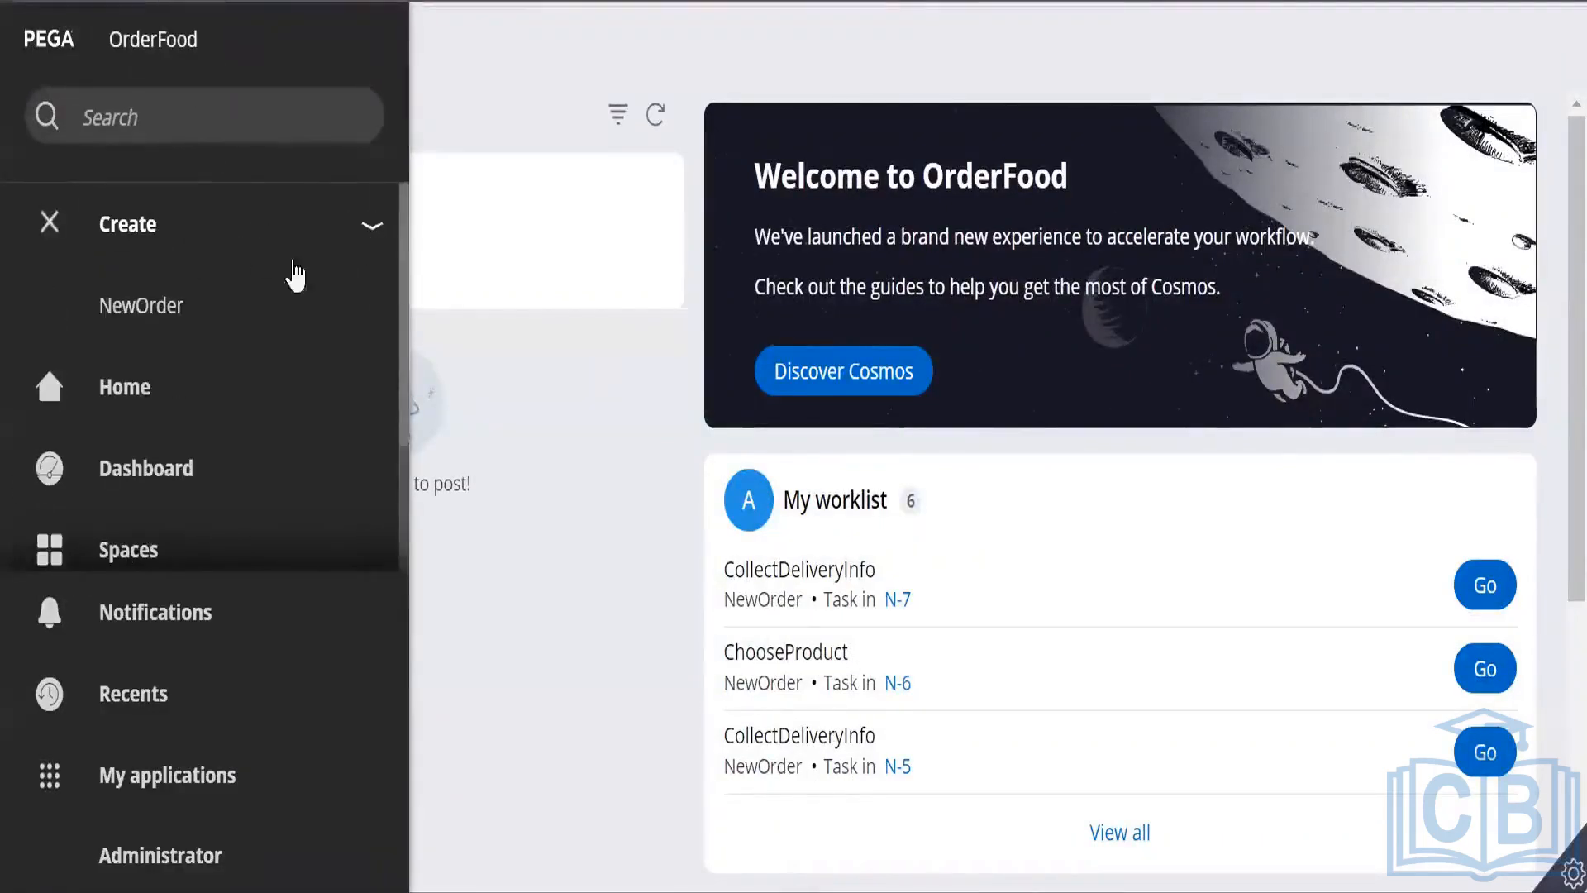
pyautogui.click(152, 306)
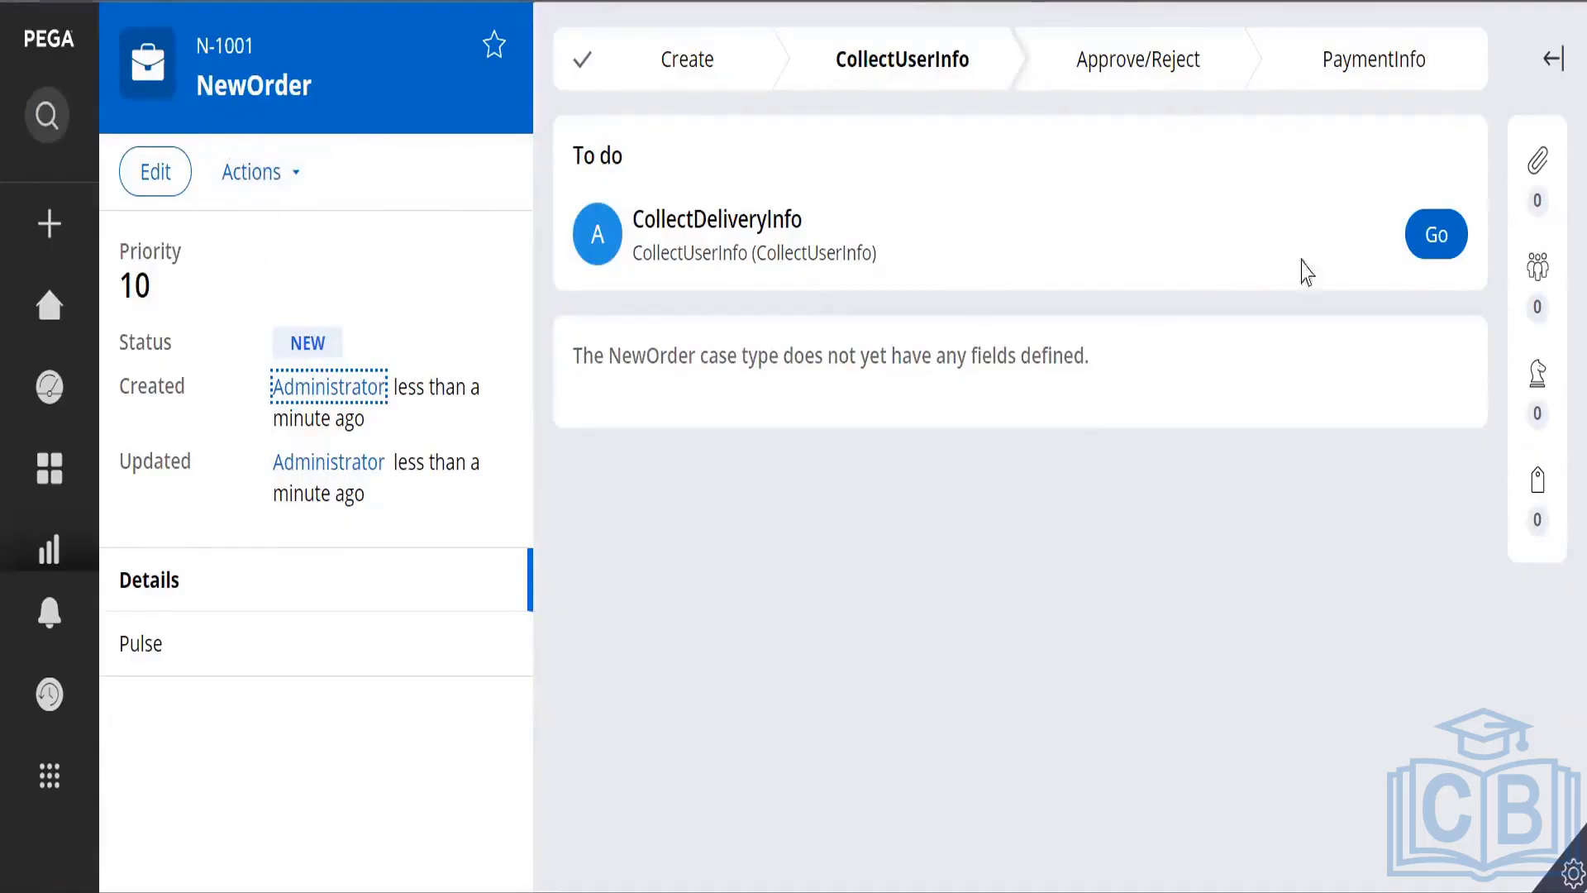
pyautogui.click(1455, 237)
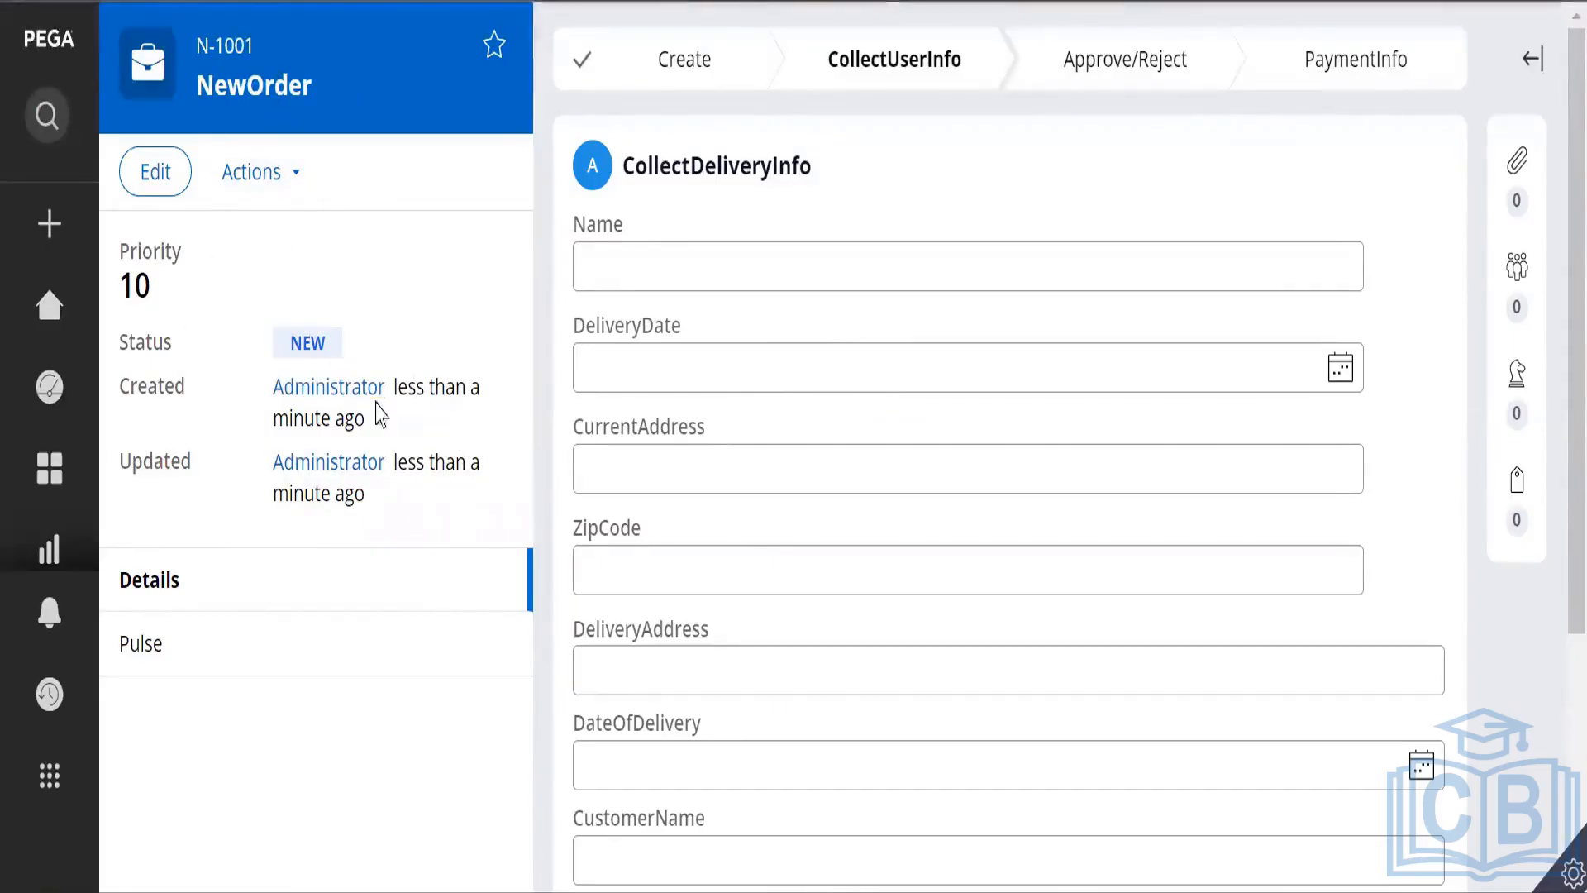
# Examine how the fields of both dynamic layouts are arranged in the CollectDeliveryInfo form.
pyautogui.scroll(-4, 826, 527)
pyautogui.scroll(4, 826, 527)
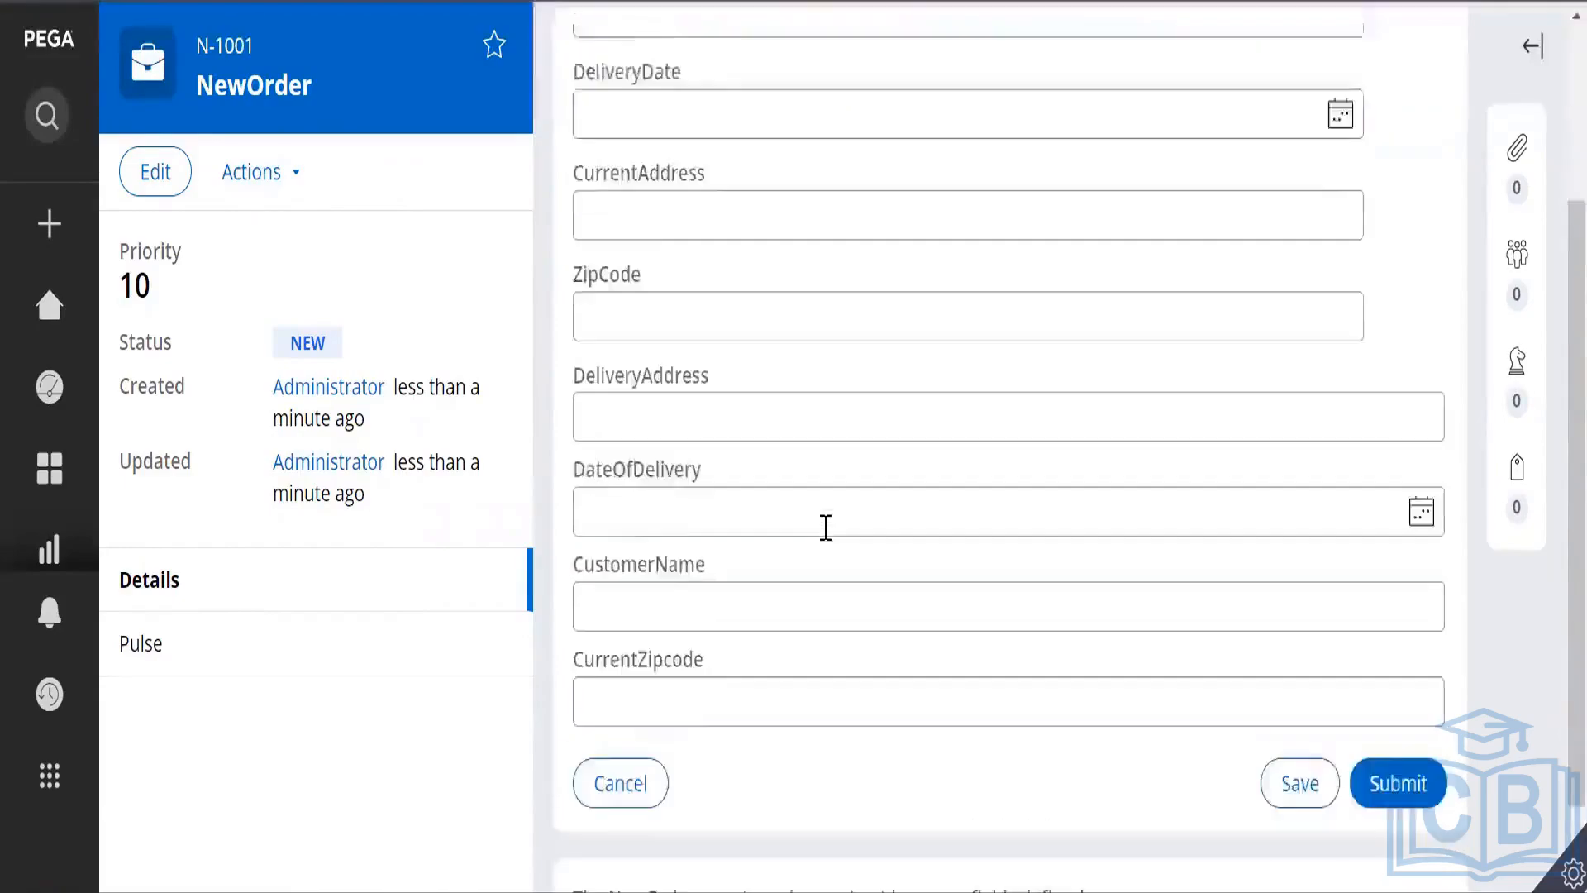
pyautogui.scroll(-3, 826, 526)
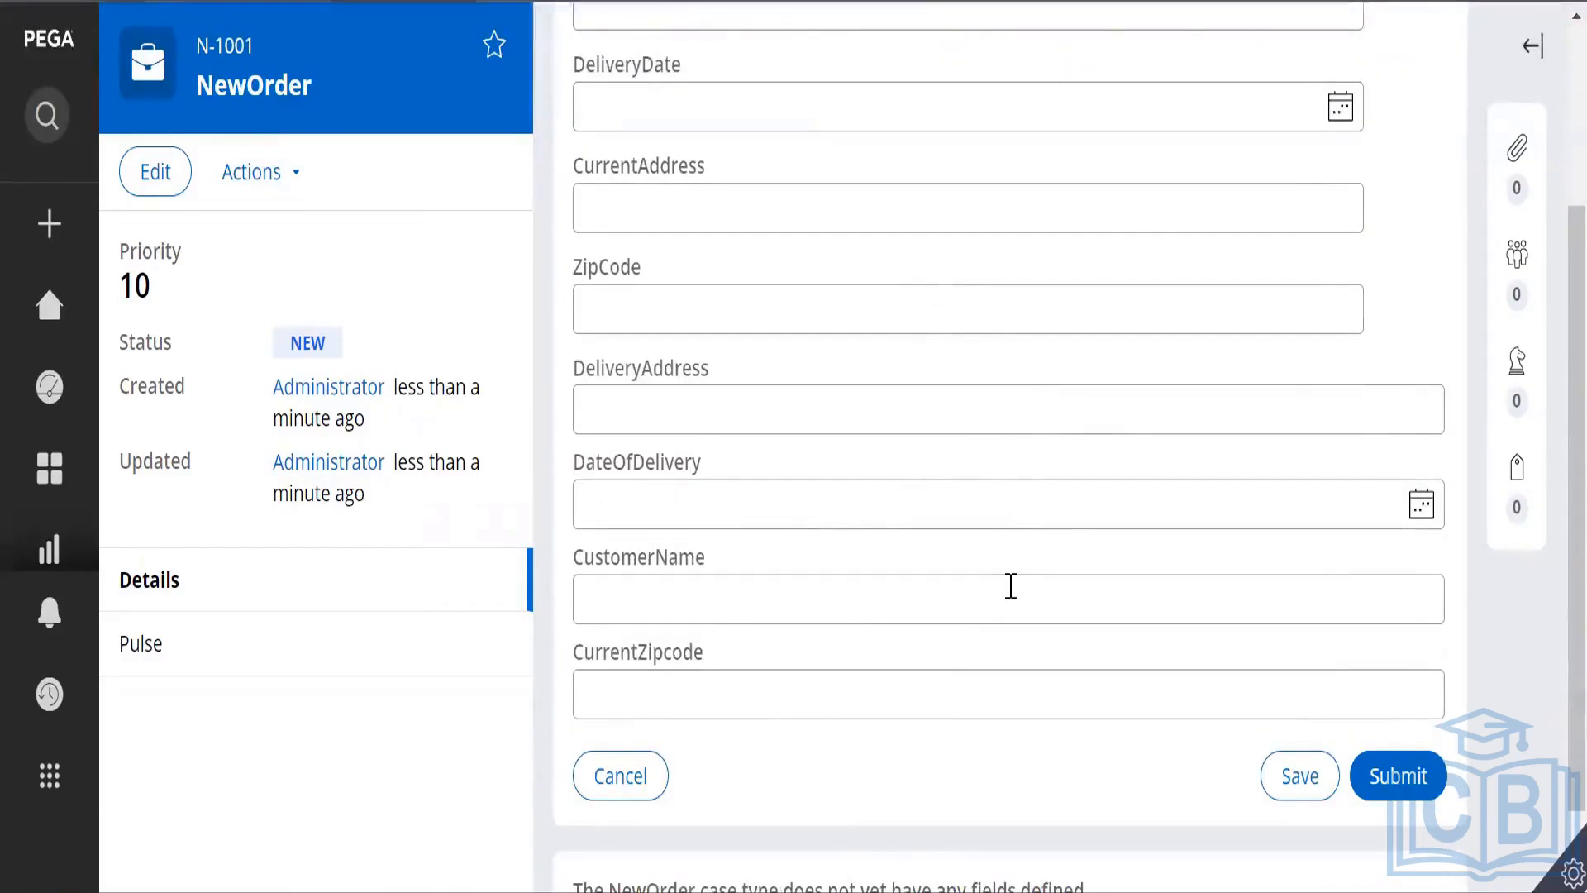
pyautogui.scroll(3, 1010, 586)
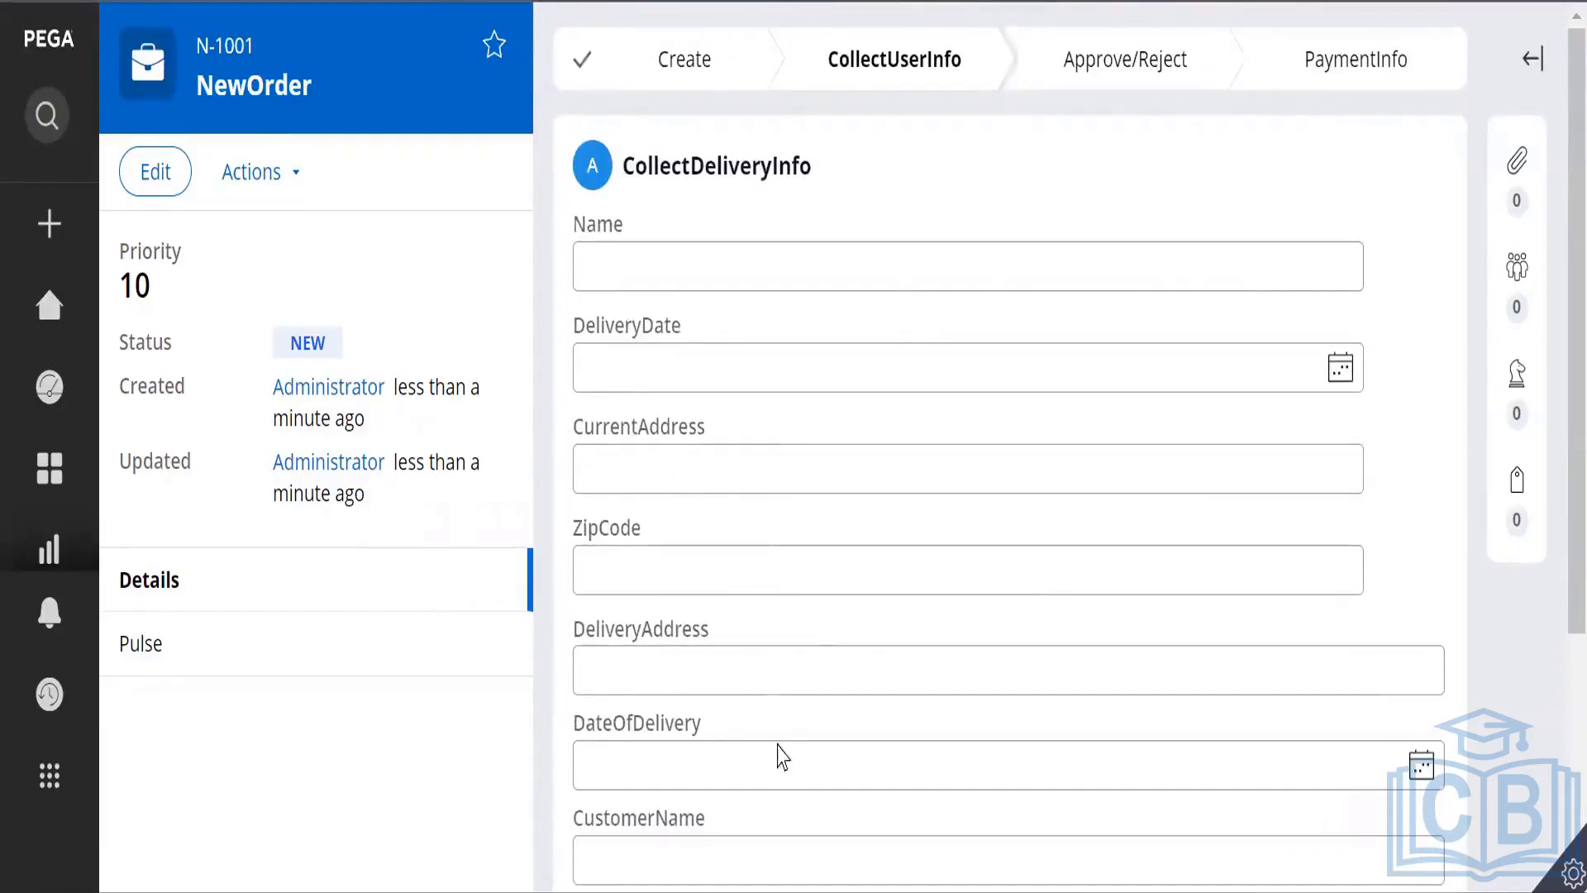
pyautogui.scroll(-3, 958, 740)
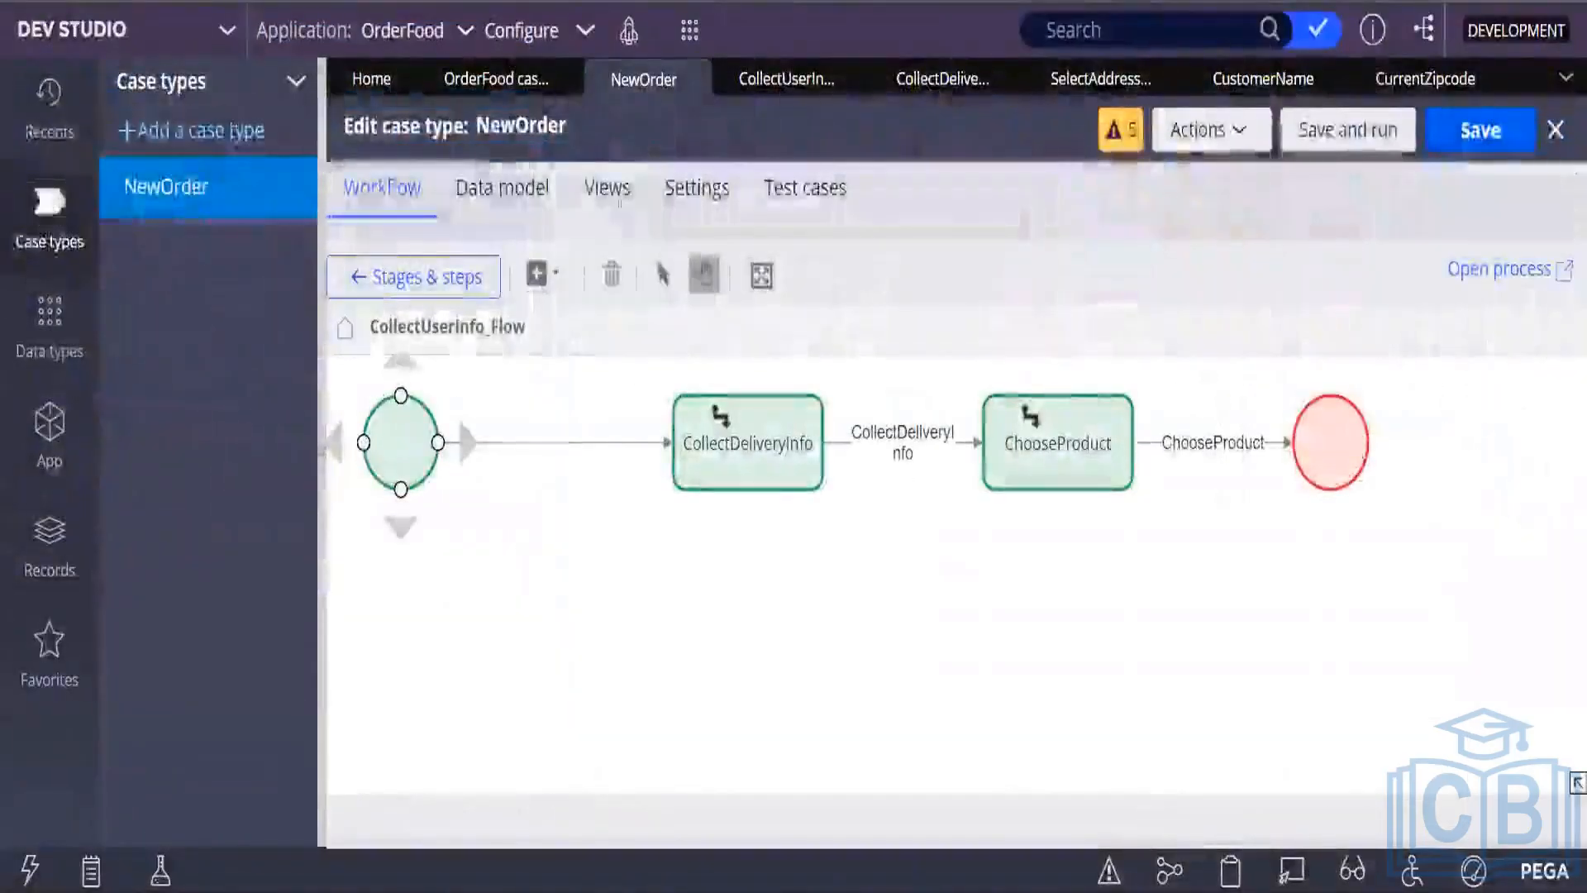
# Return to the SelectAddressInfo section in Dev Studio and add a label below Zipcode in the first dynamic layout.
pyautogui.click(1104, 80)
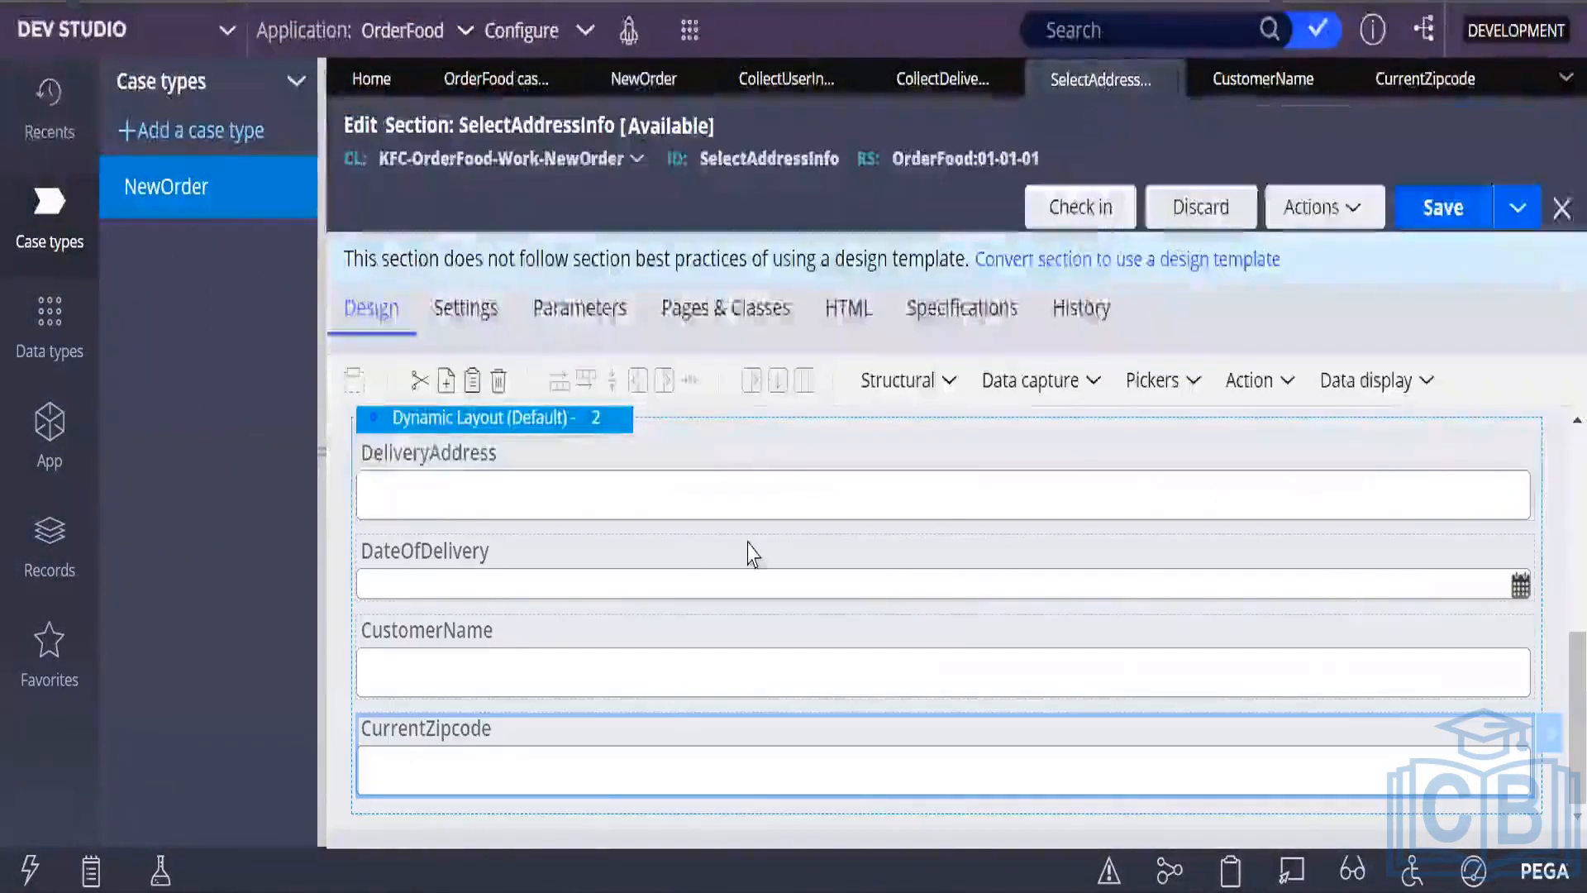
pyautogui.scroll(5, 827, 579)
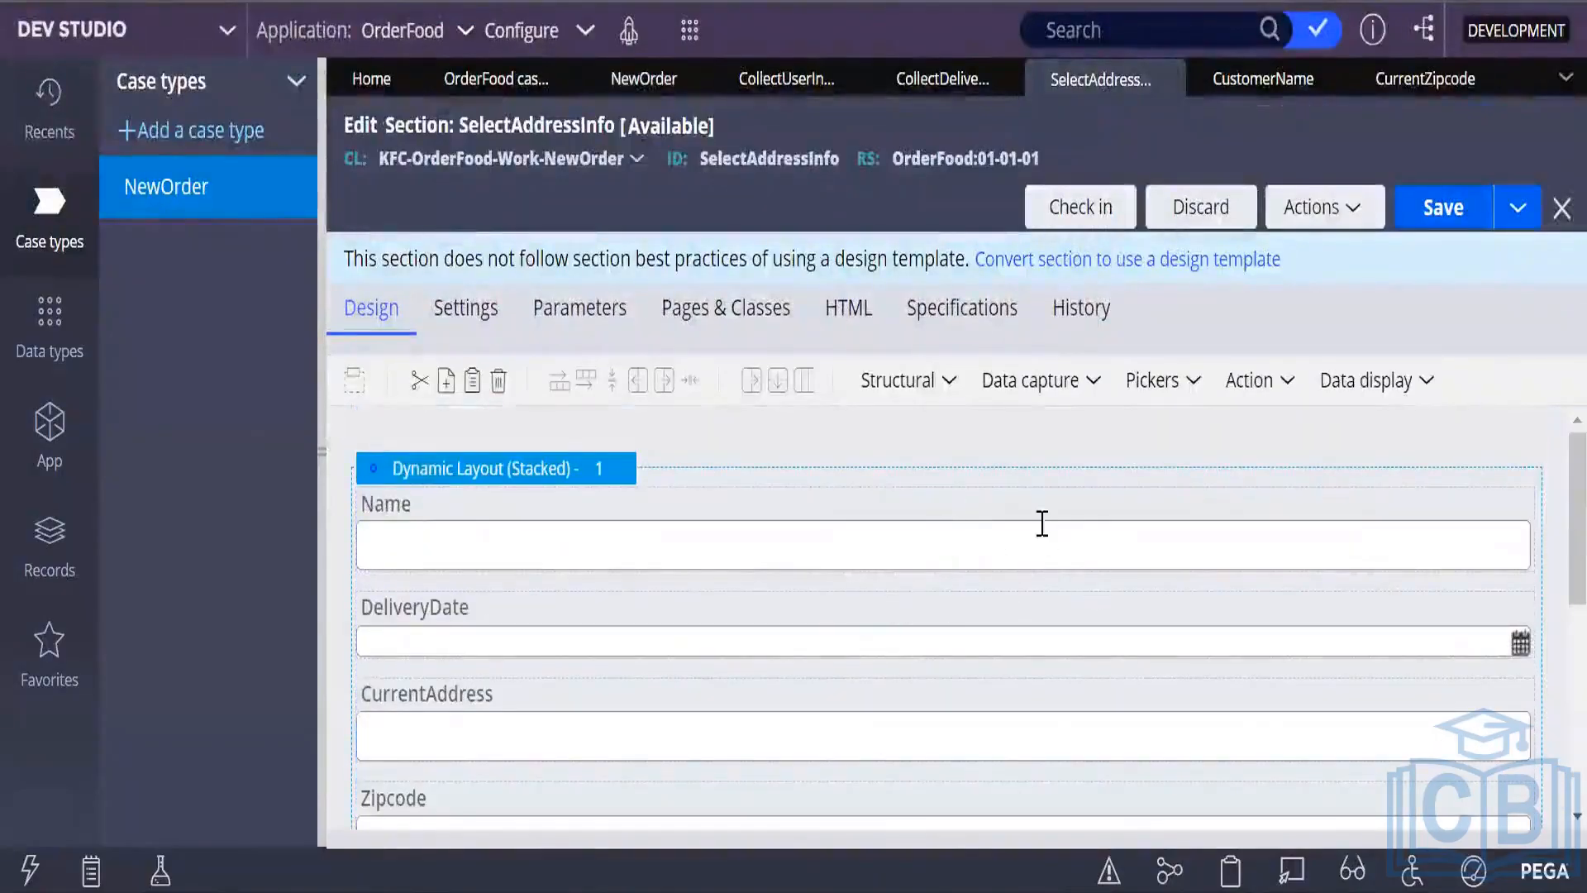
pyautogui.click(1285, 389)
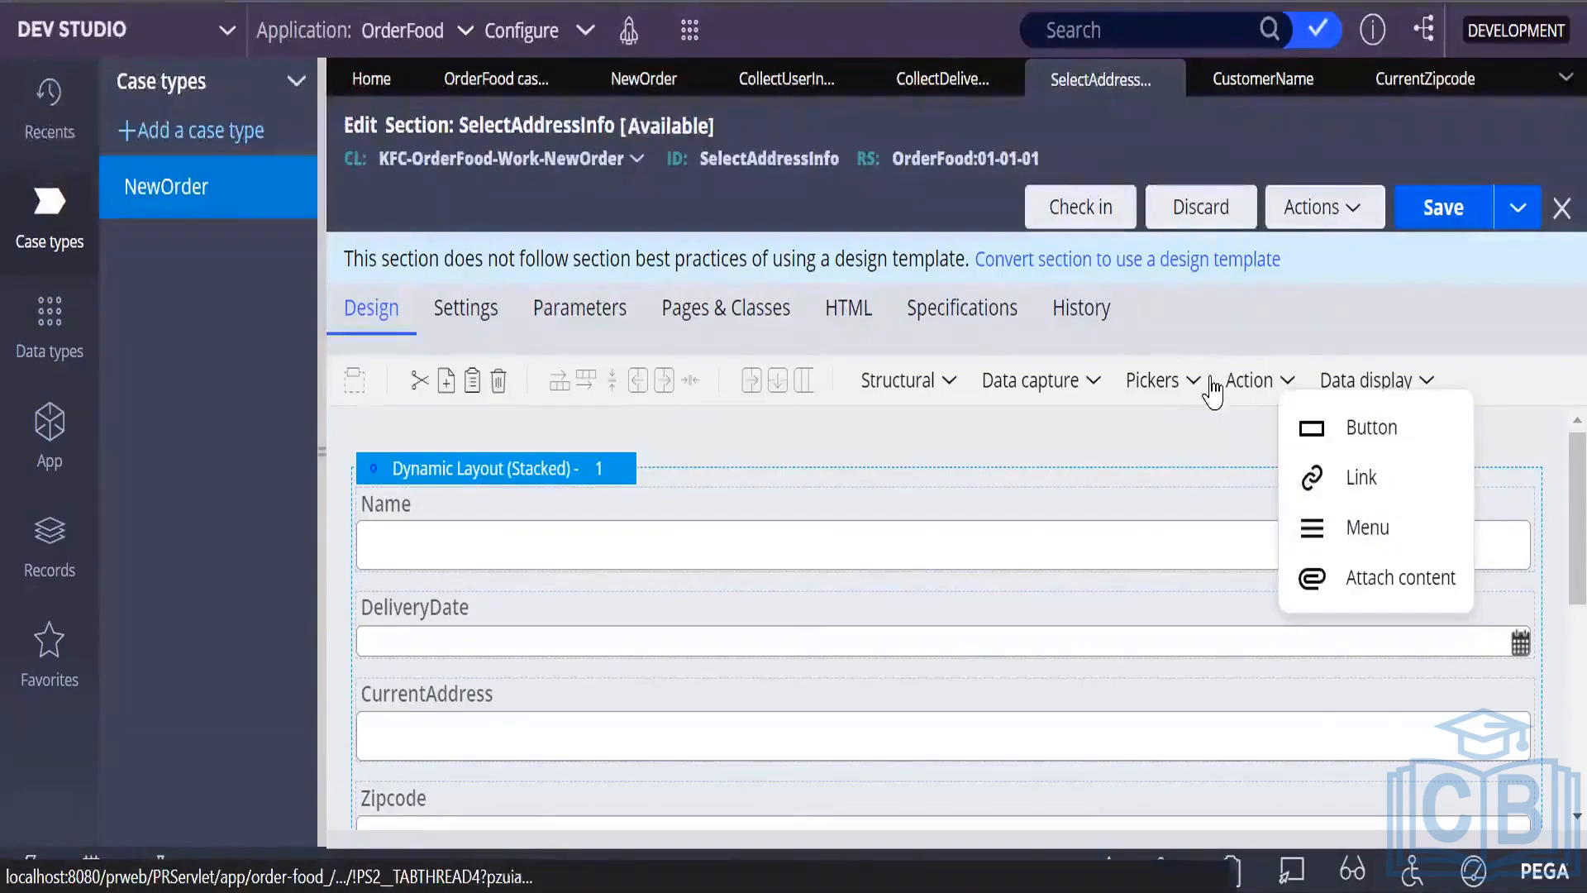
pyautogui.click(1424, 388)
pyautogui.click(1423, 388)
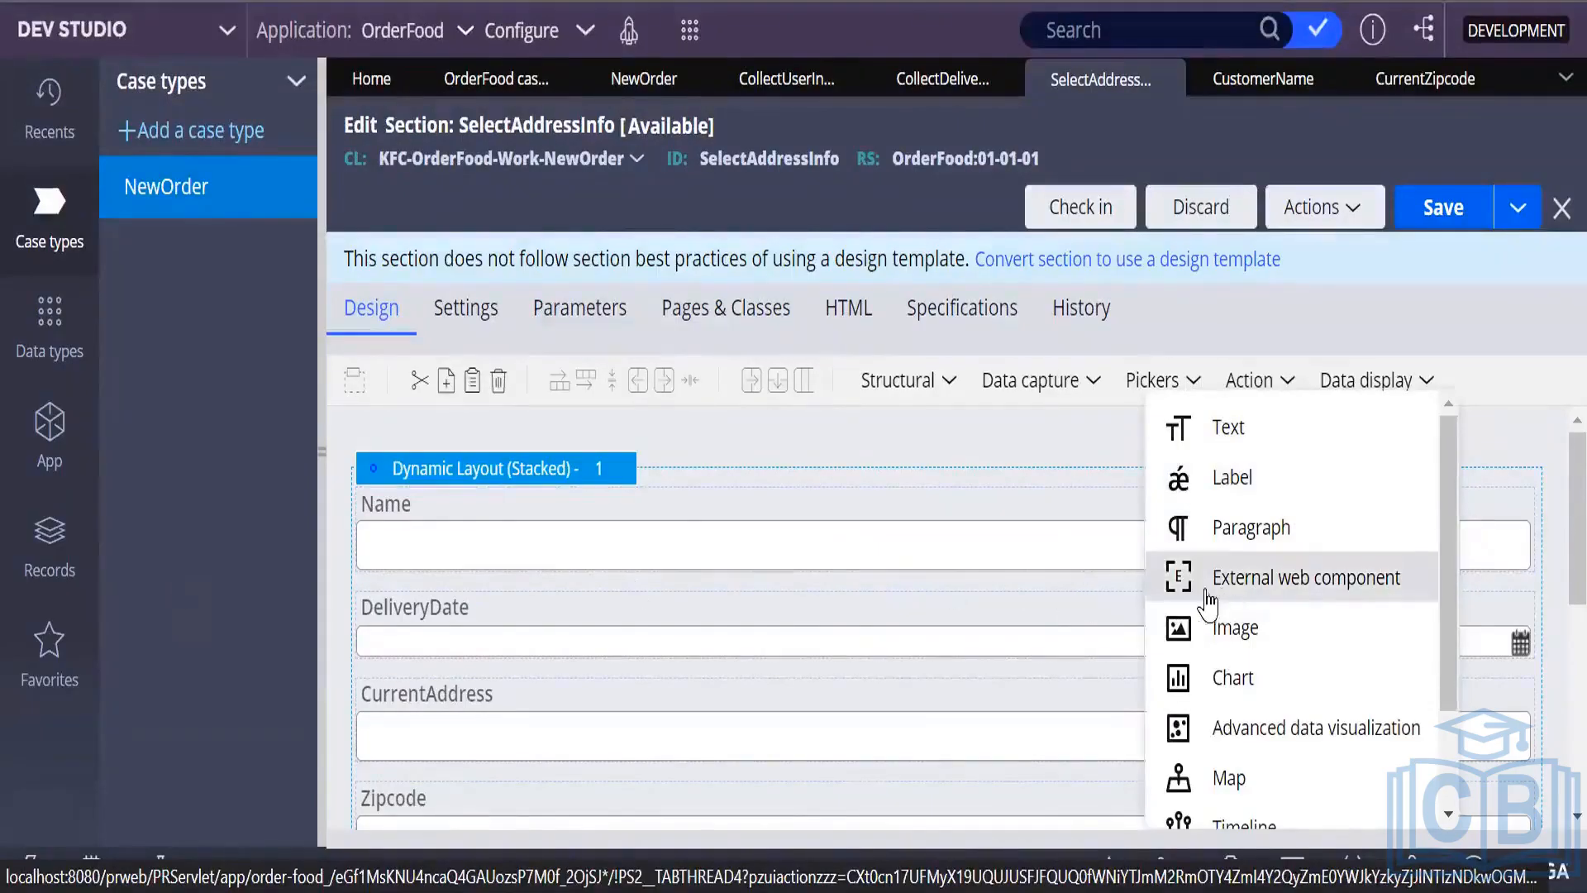
pyautogui.scroll(-3, 932, 630)
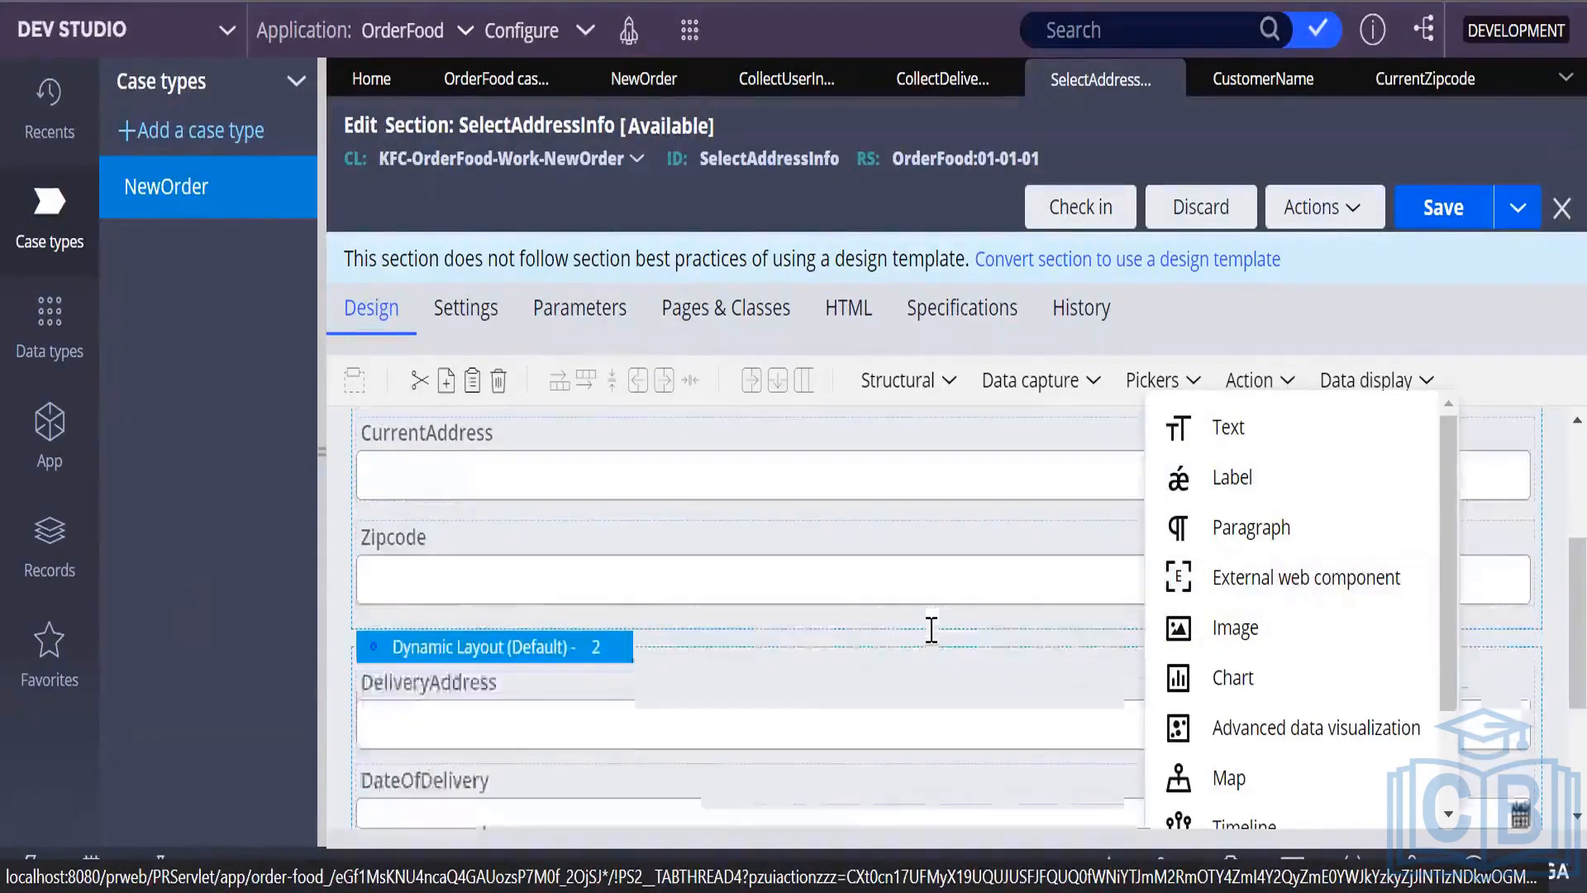
pyautogui.moveTo(1271, 484); pyautogui.dragTo(671, 634)
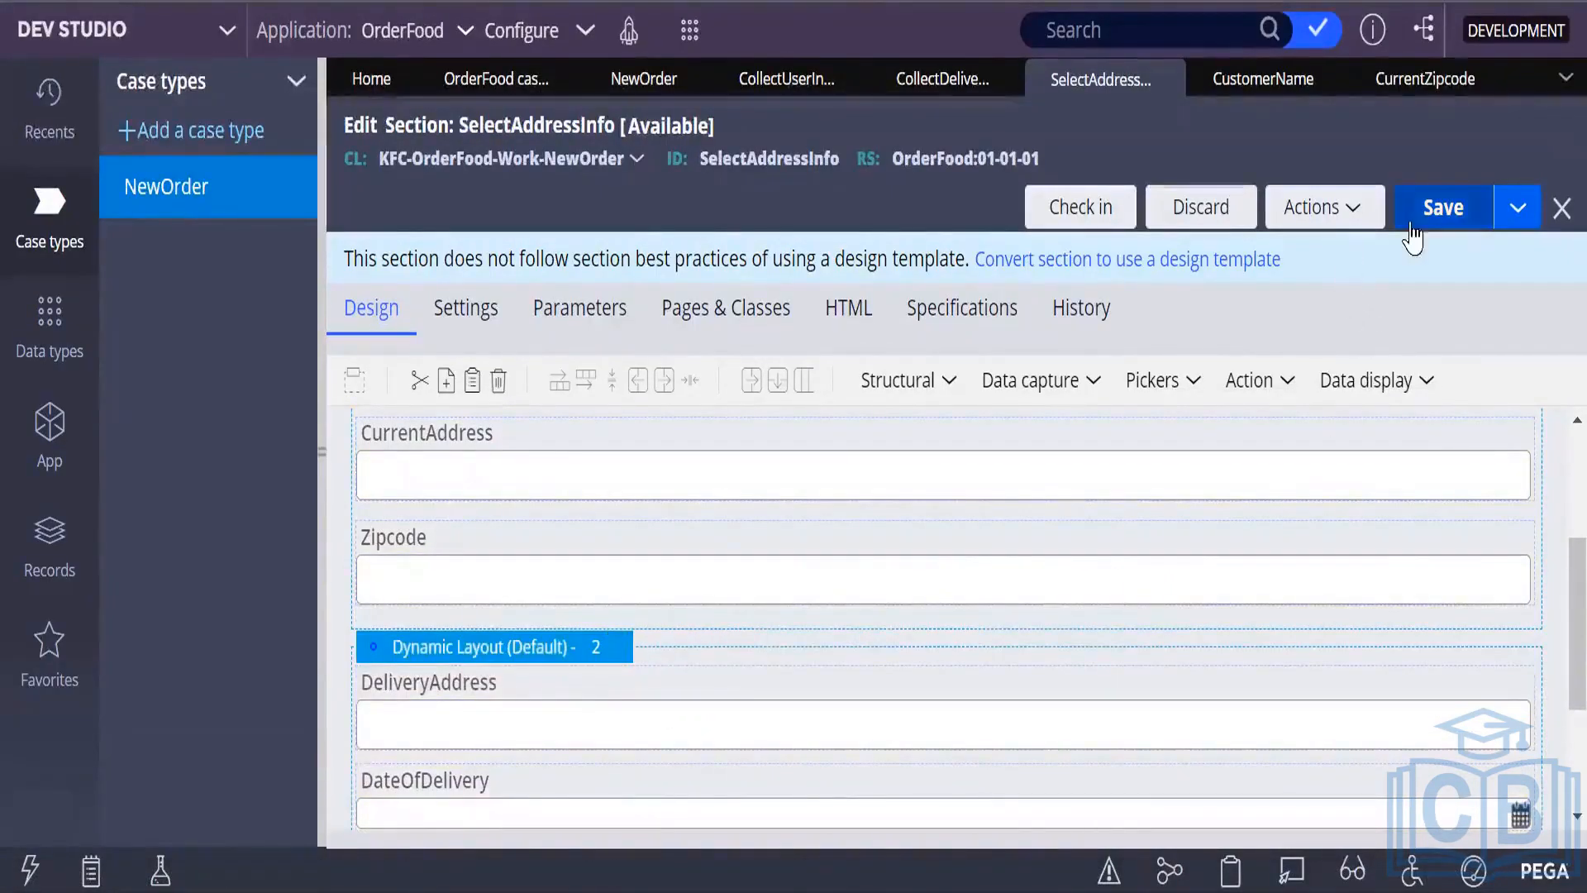
pyautogui.click(1364, 217)
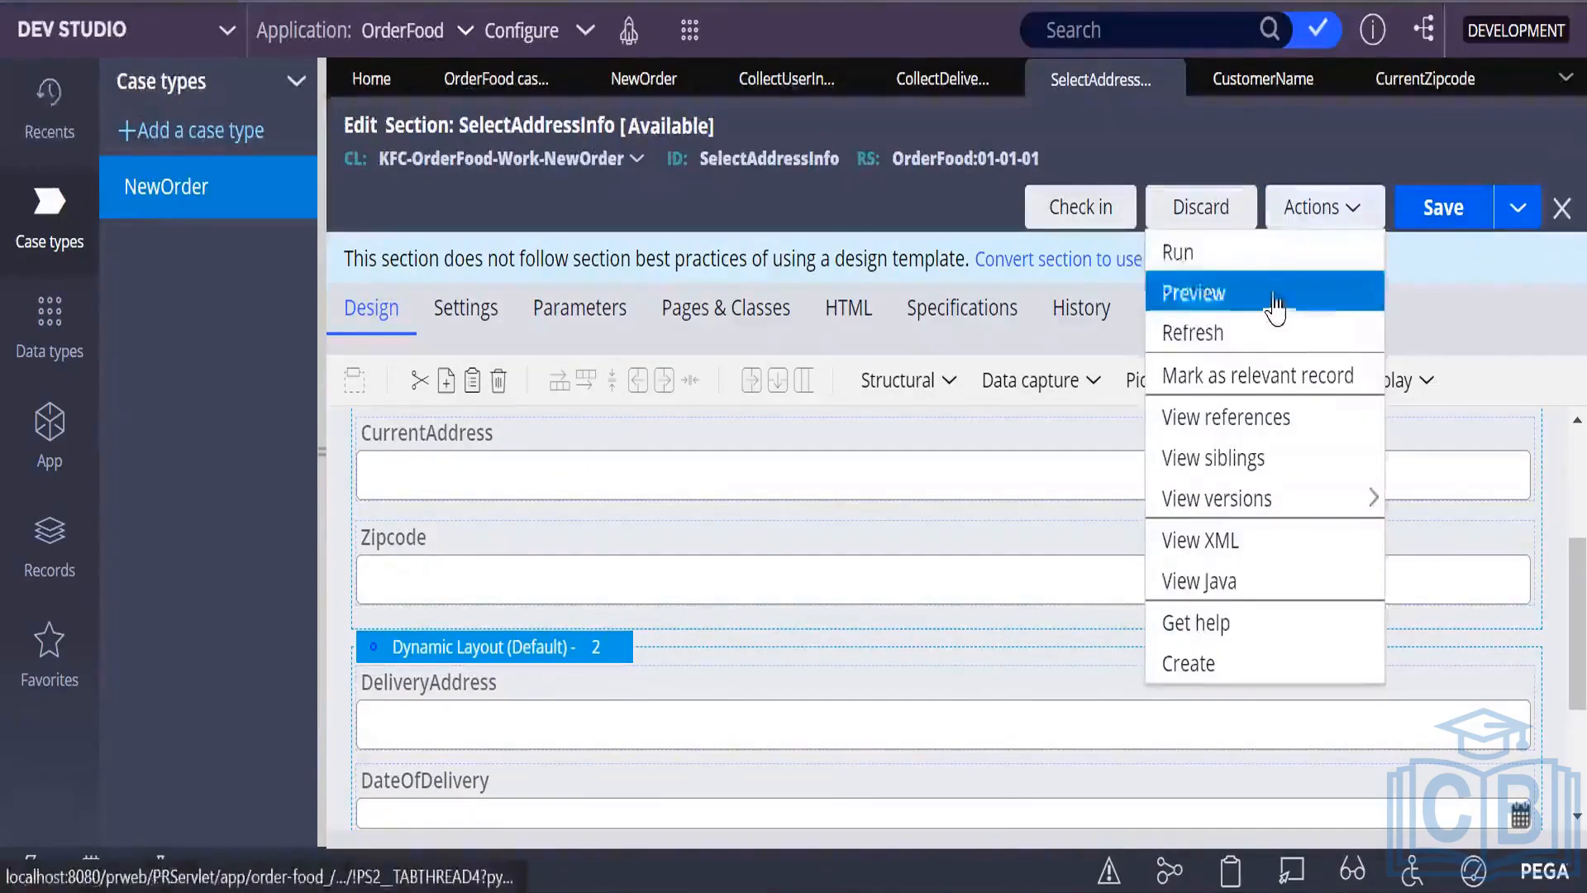
pyautogui.click(1426, 382)
pyautogui.moveTo(1240, 480); pyautogui.dragTo(822, 592)
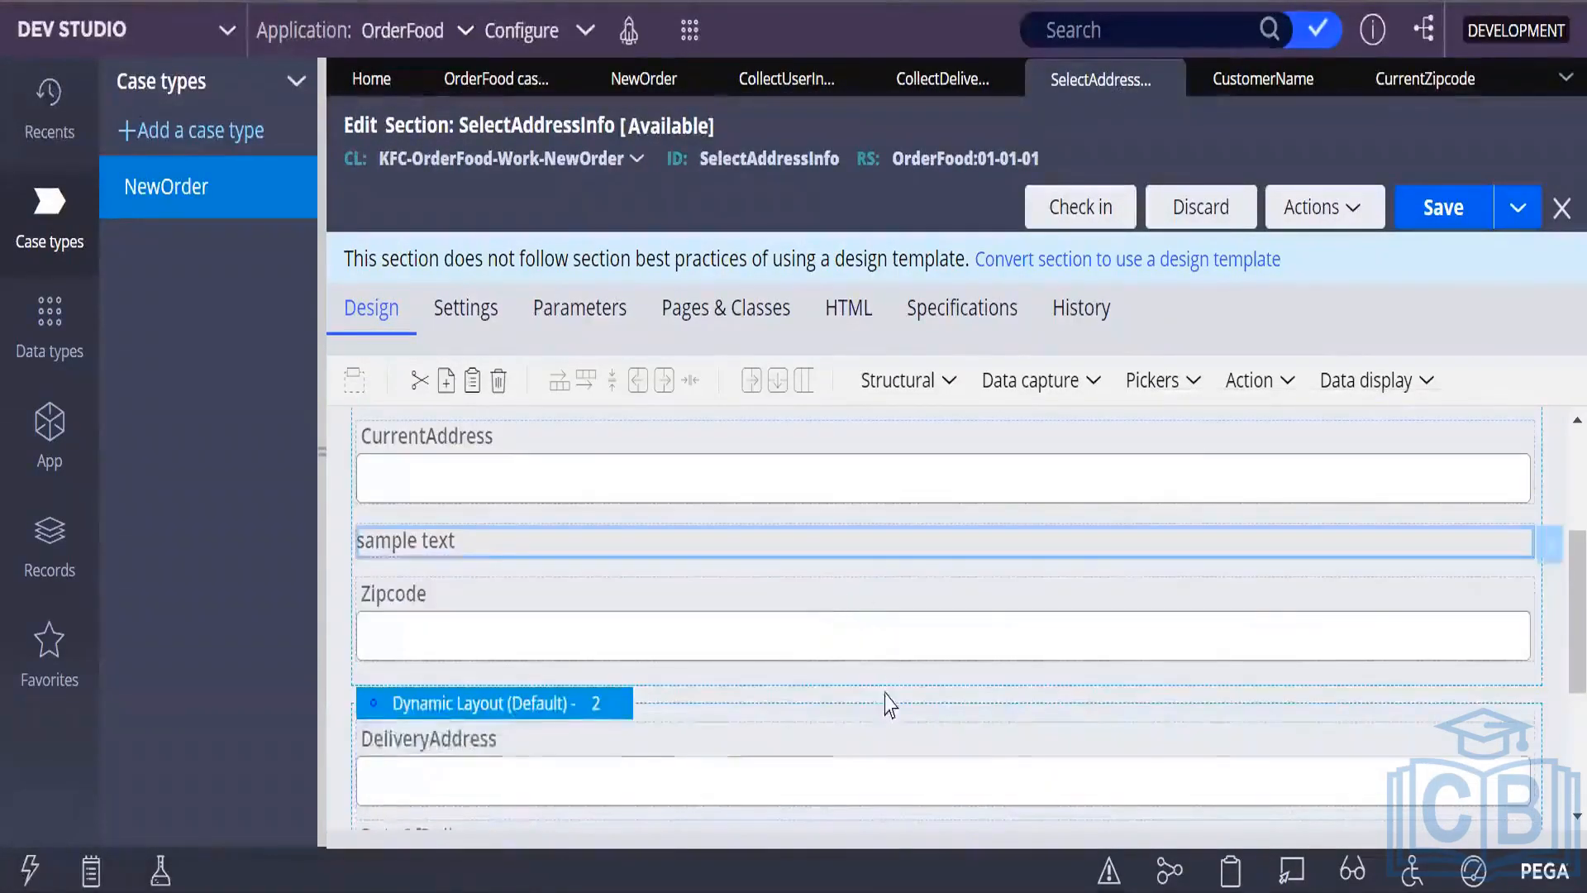
pyautogui.moveTo(476, 554); pyautogui.dragTo(506, 693)
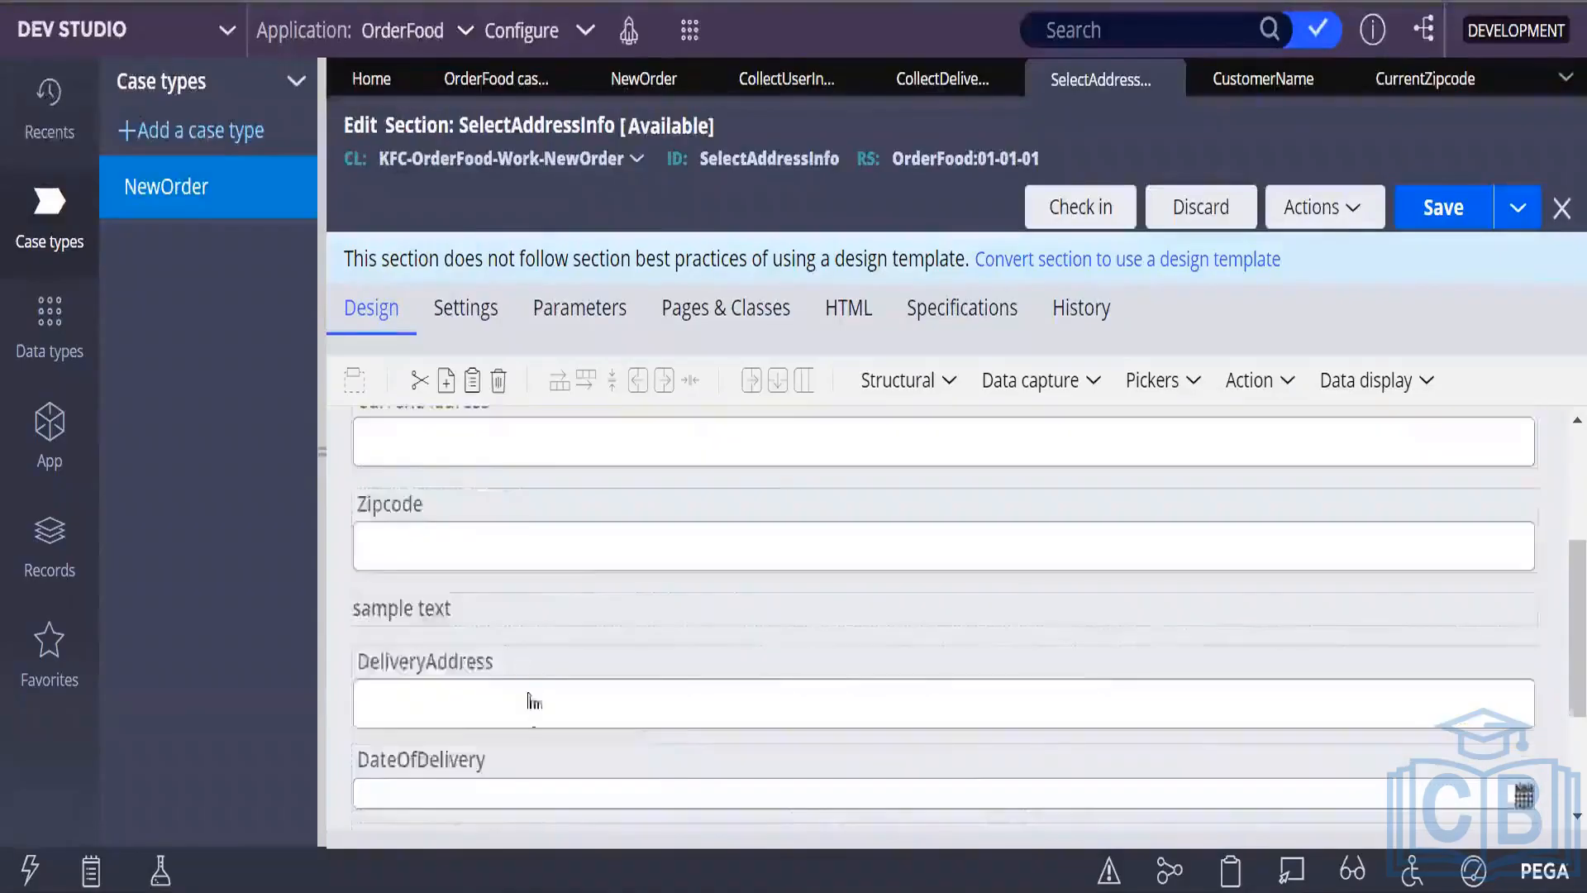
pyautogui.click(408, 651)
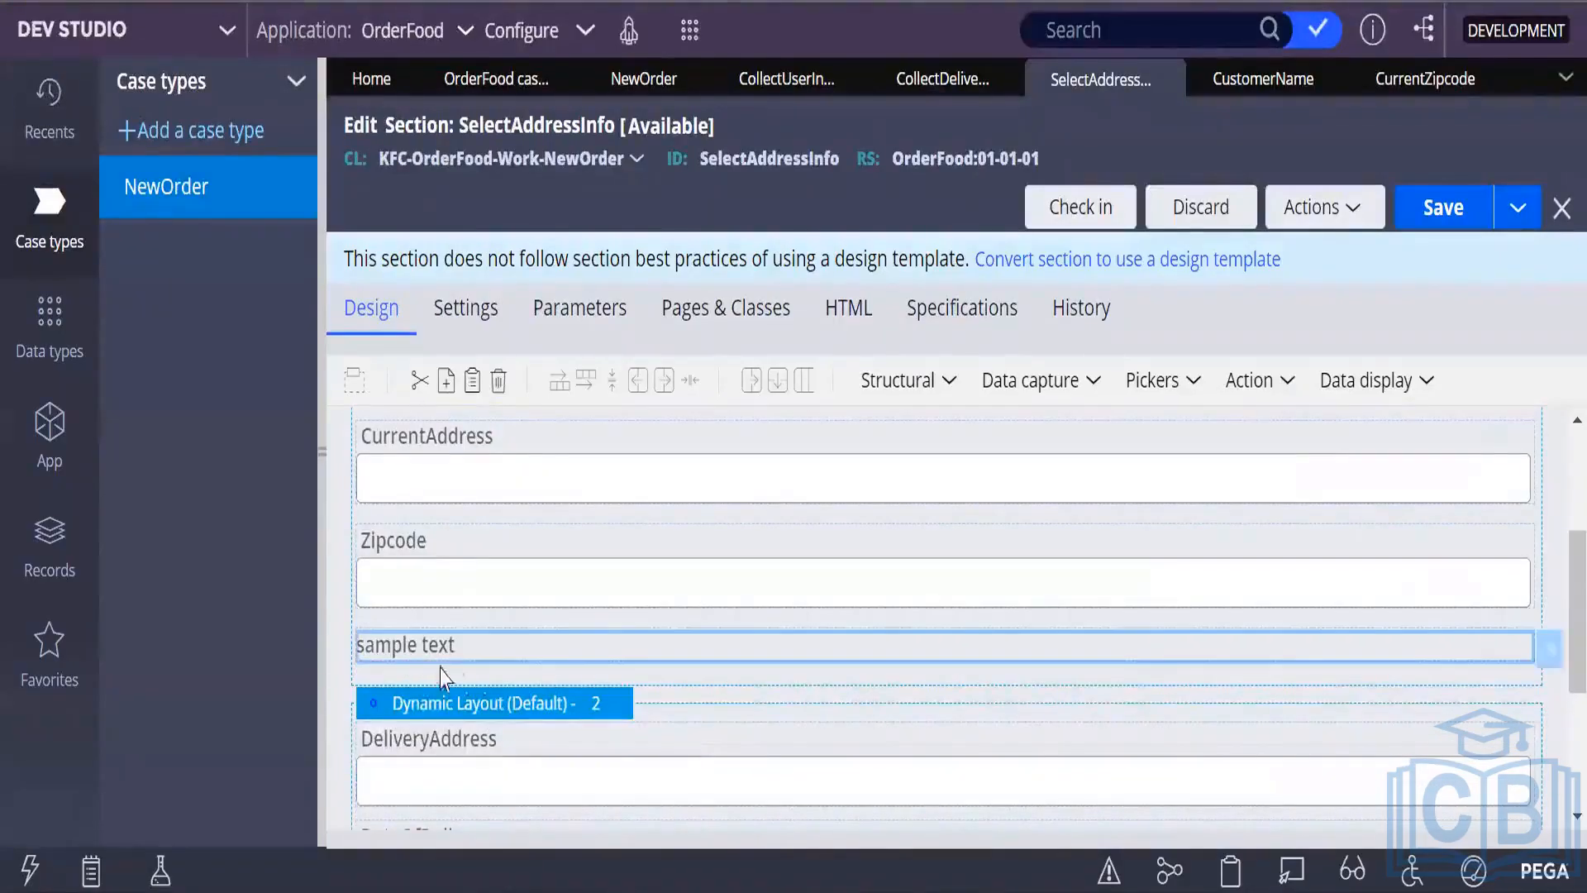
pyautogui.rightClick(516, 643)
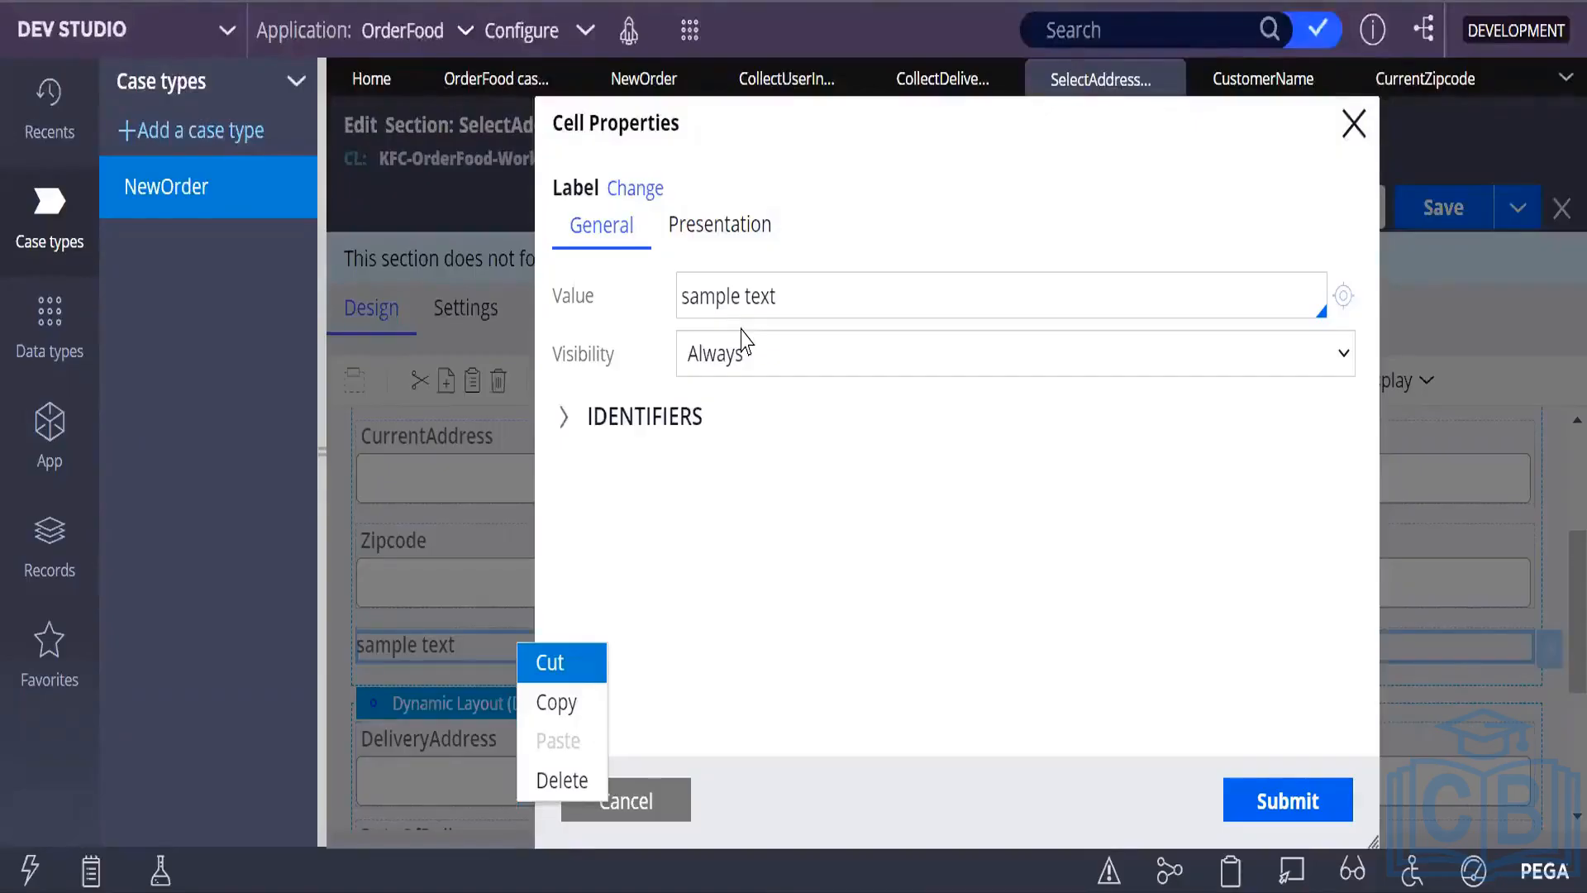
pyautogui.click(775, 368)
pyautogui.click(668, 809)
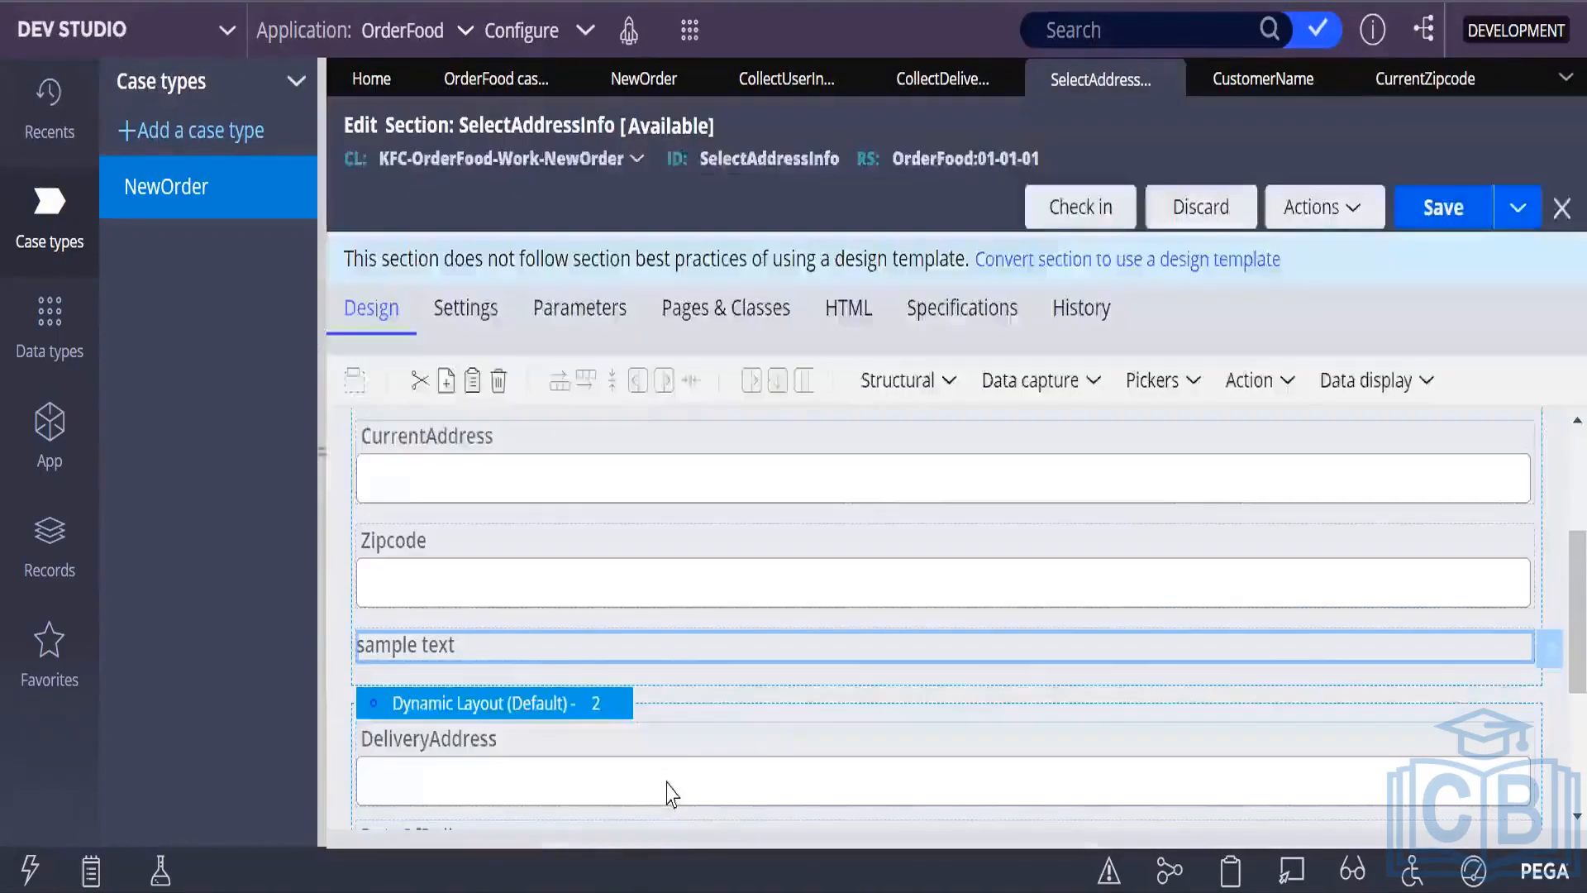
# Copy the sample text label below Zipcode and paste it below the Name field in the first dynamic layout.
pyautogui.rightClick(552, 659)
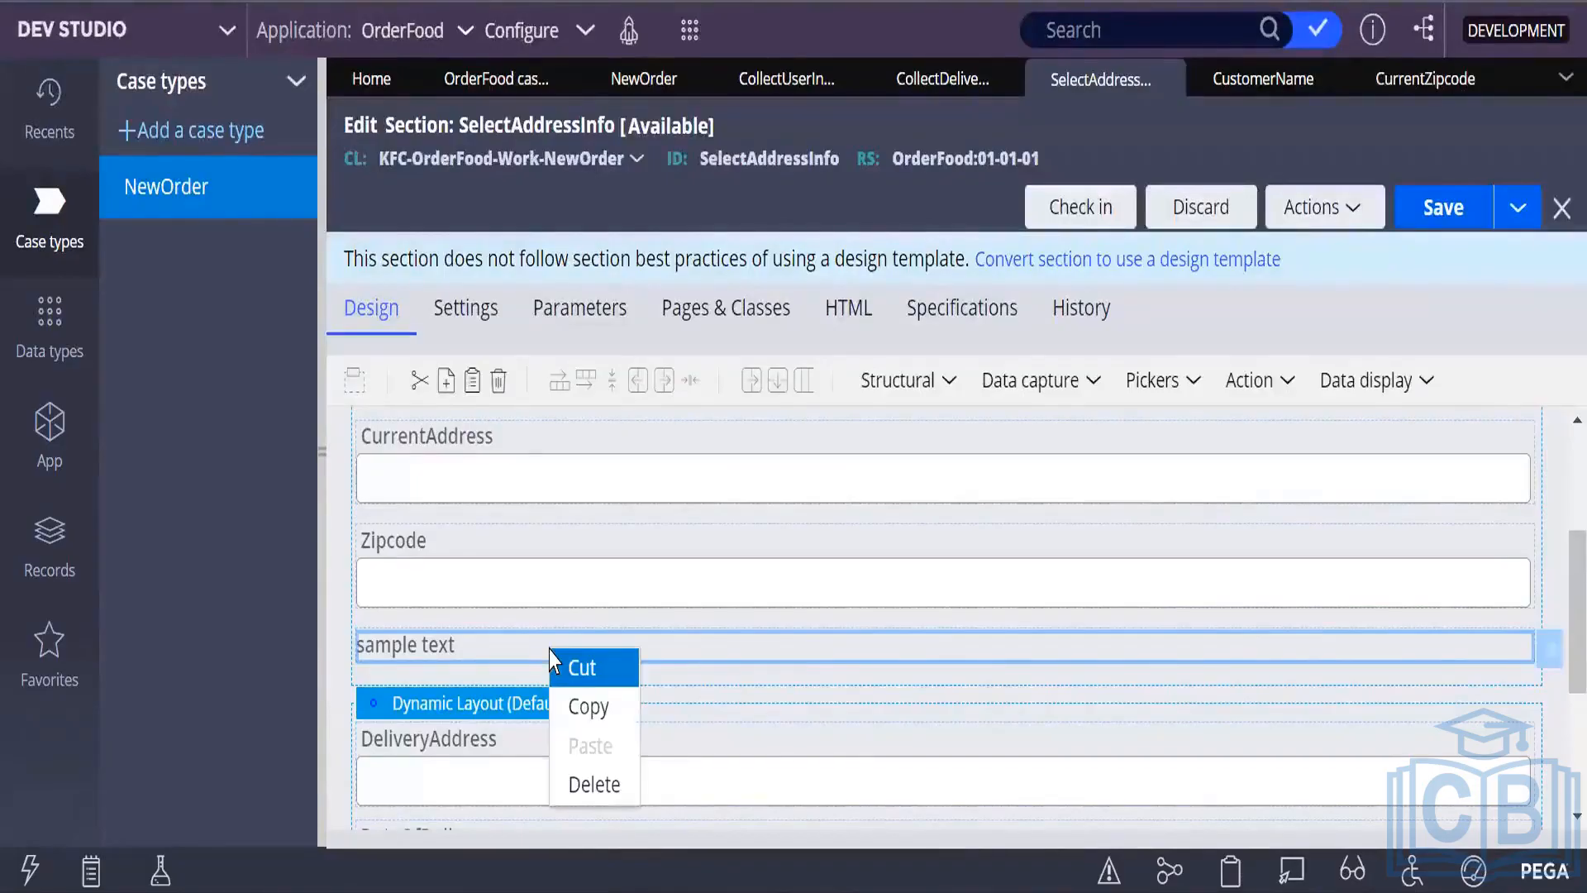
pyautogui.click(603, 723)
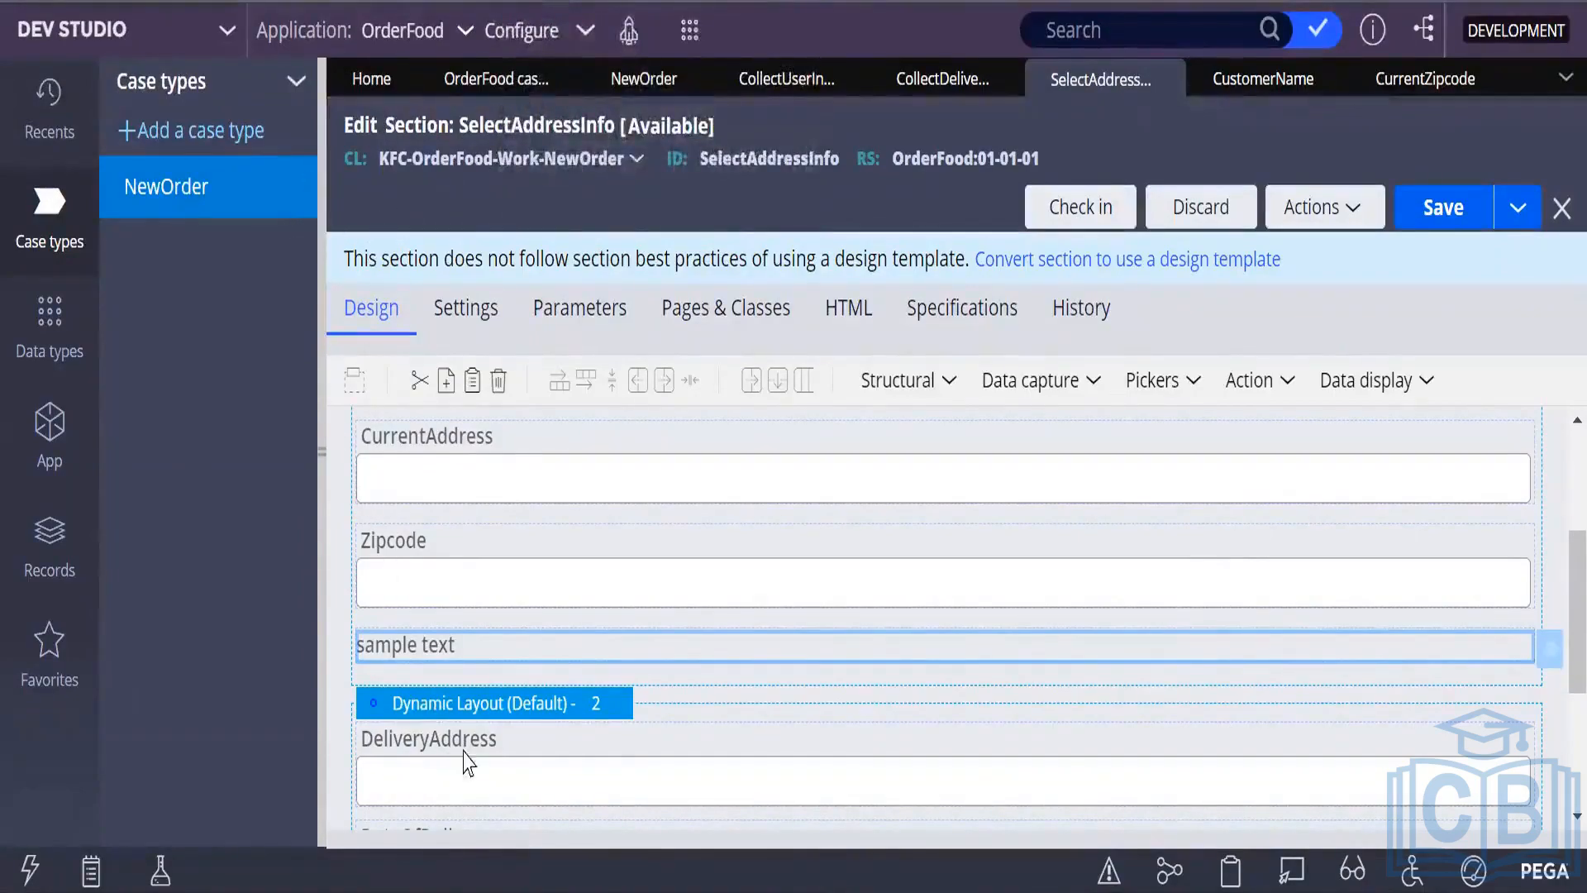
pyautogui.scroll(3, 545, 661)
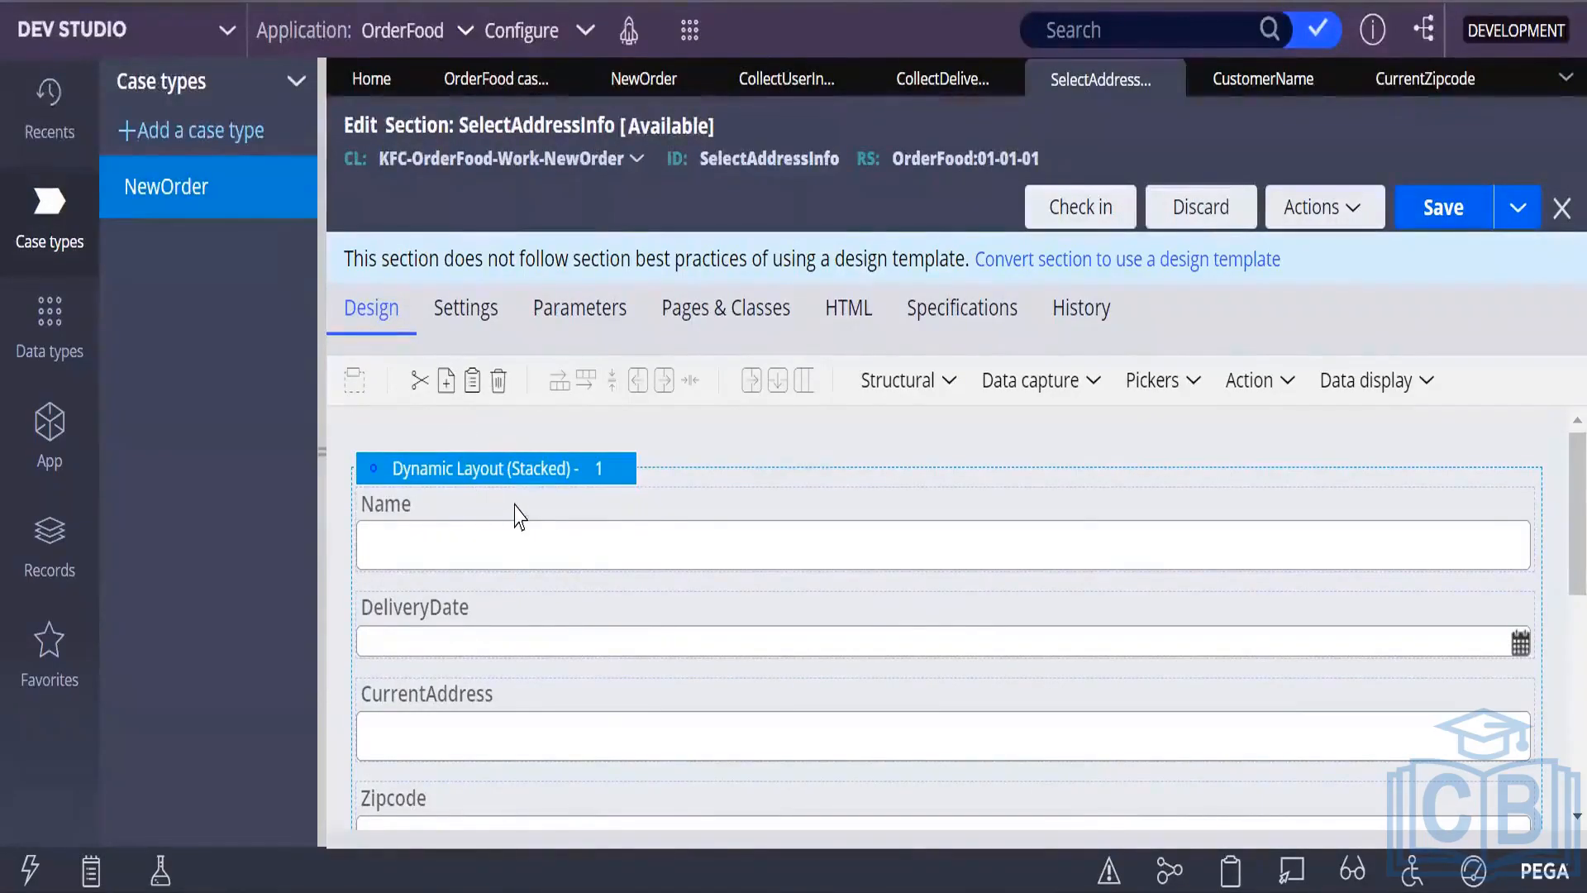
pyautogui.rightClick(393, 502)
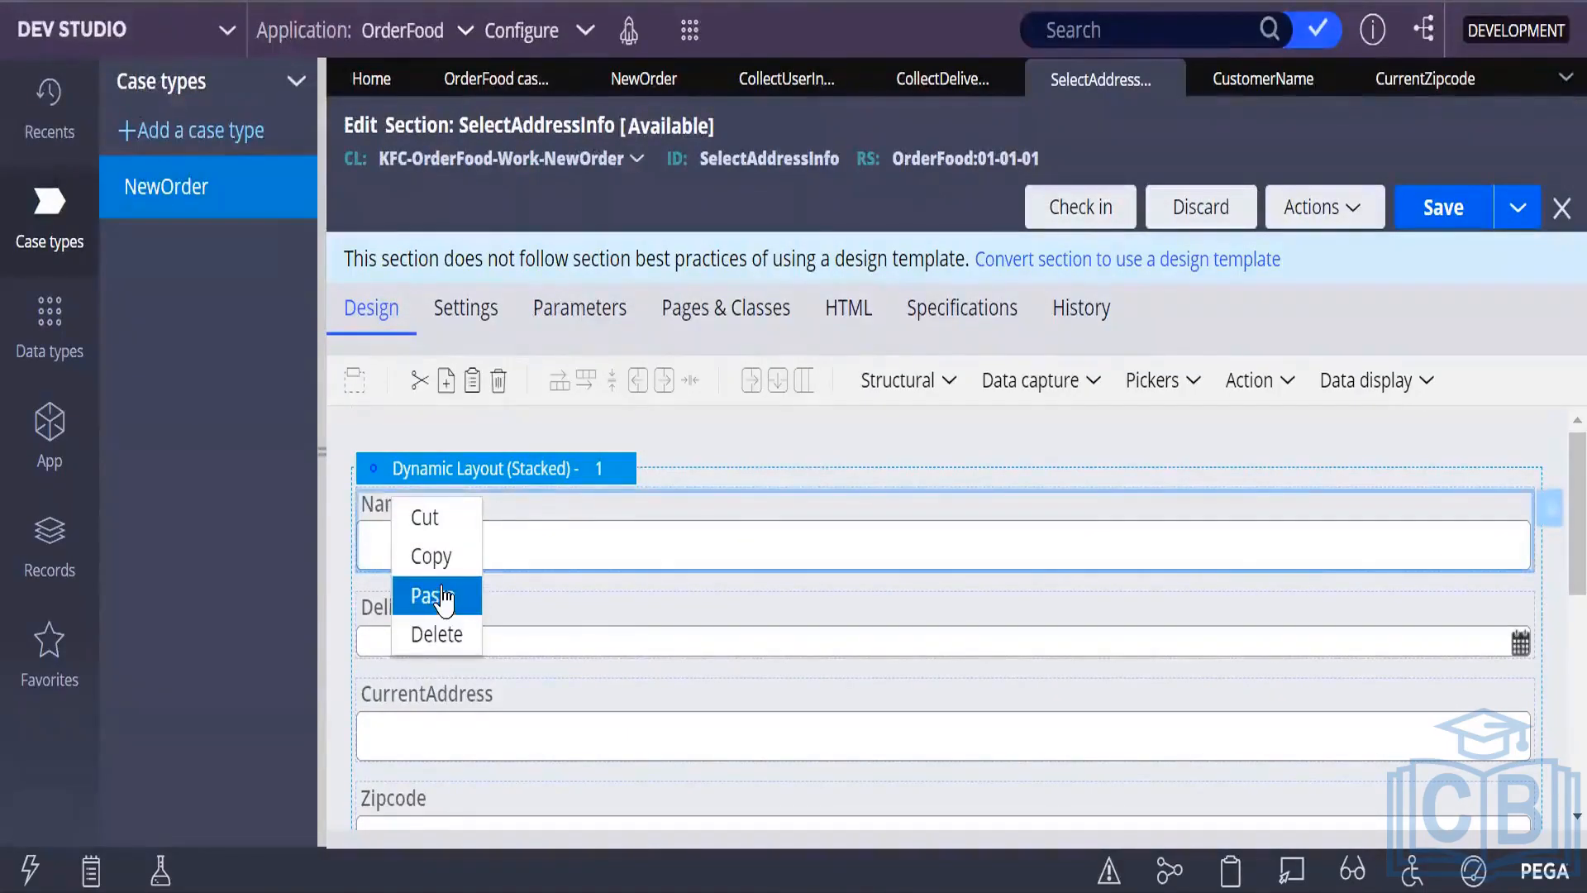
pyautogui.click(430, 595)
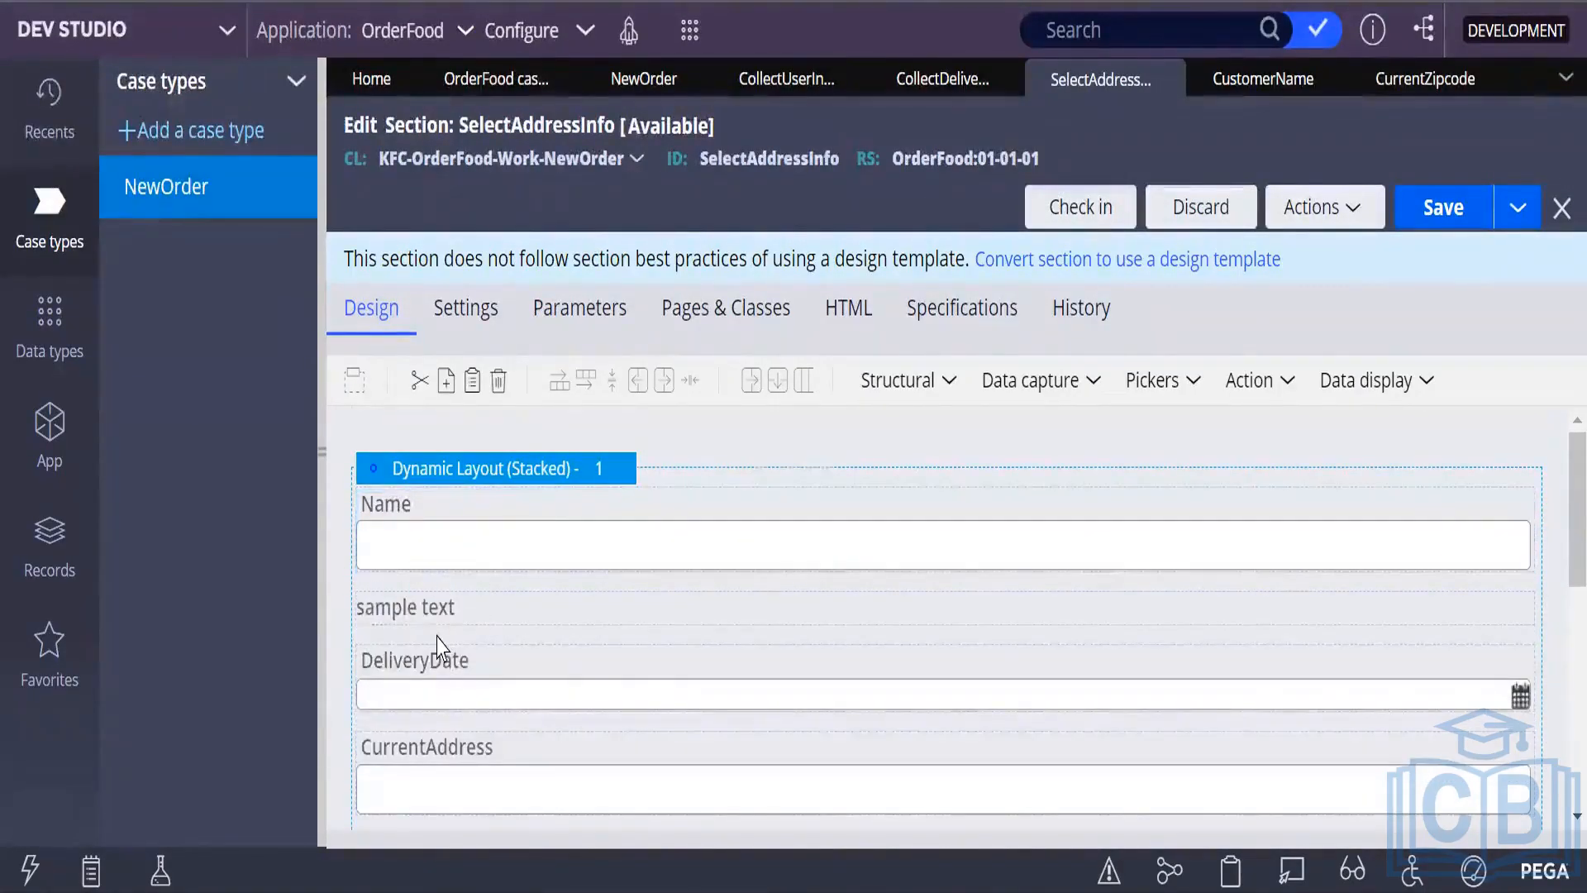
# Move the sample text label from below Name to above the Name field in the first dynamic layout.
pyautogui.click(472, 617)
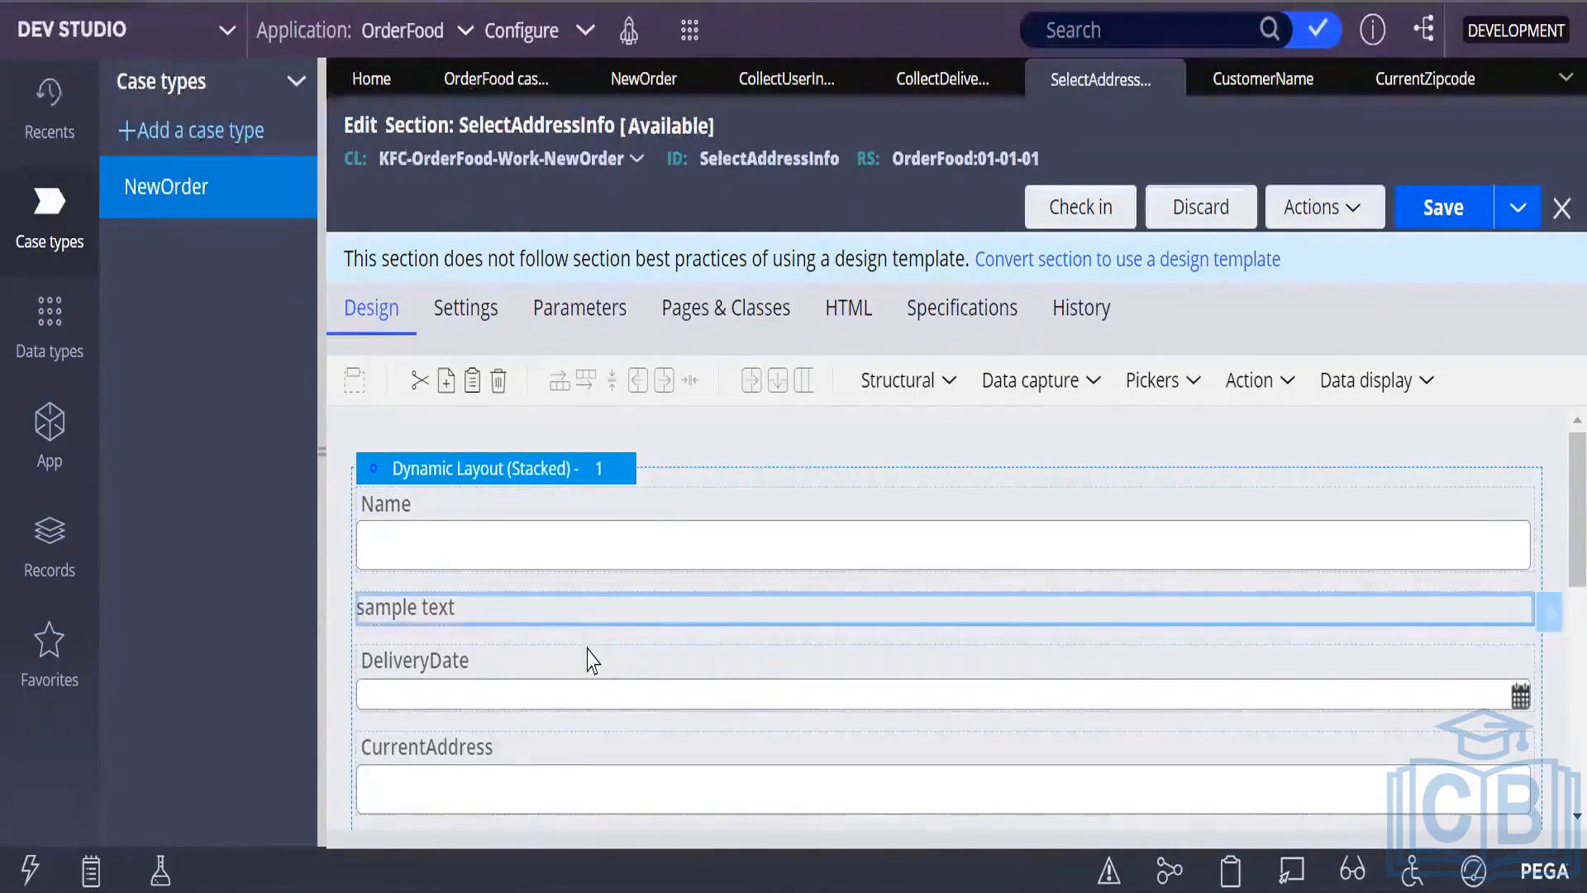
pyautogui.click(587, 656)
pyautogui.click(533, 561)
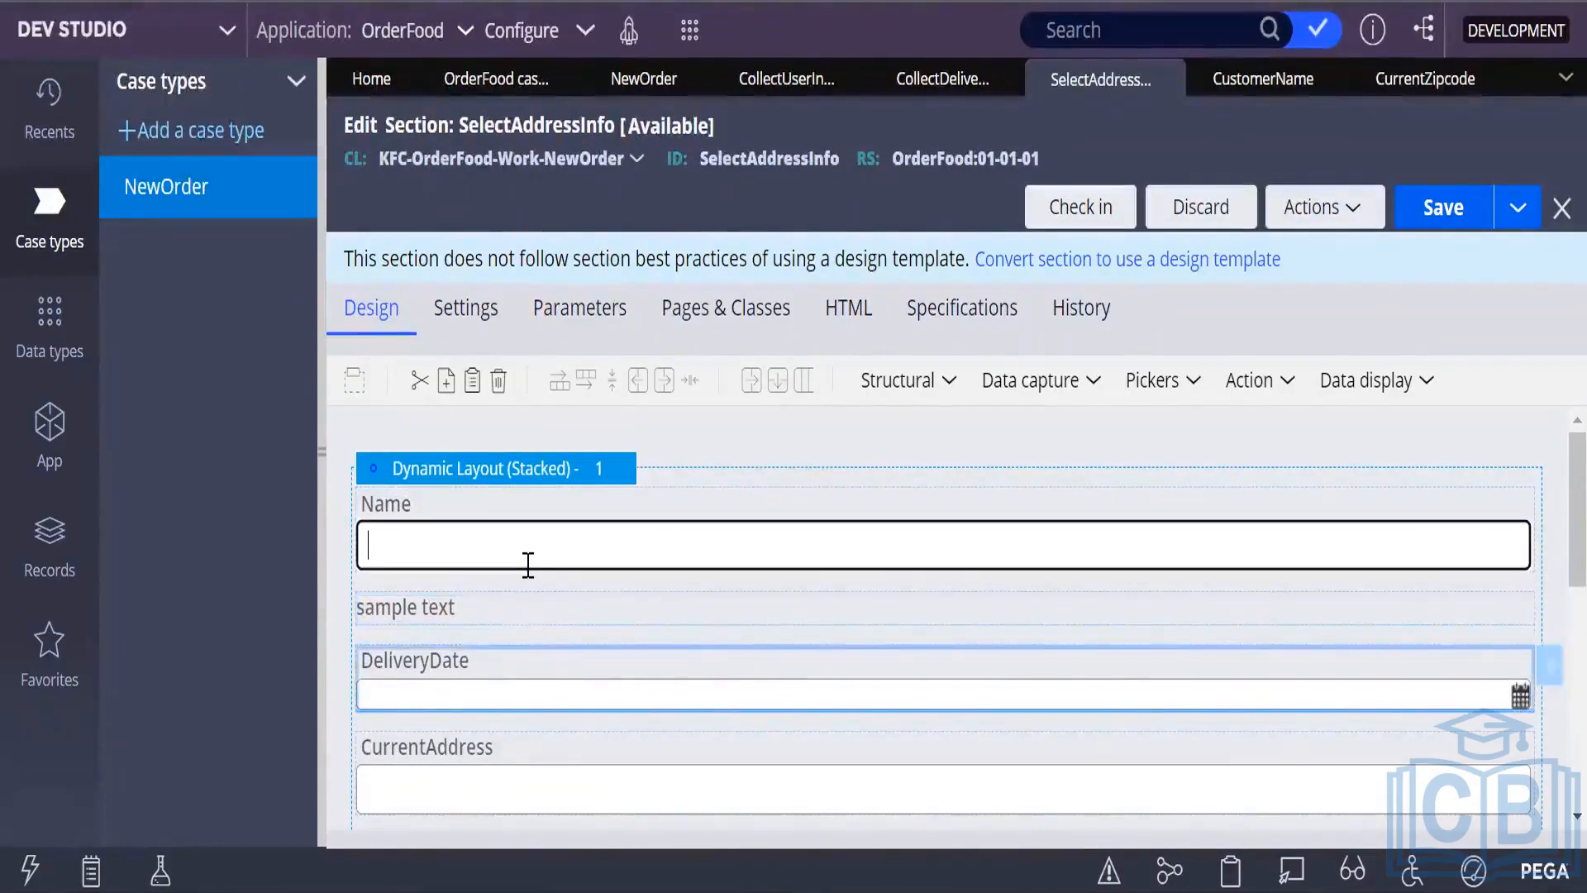
pyautogui.click(455, 618)
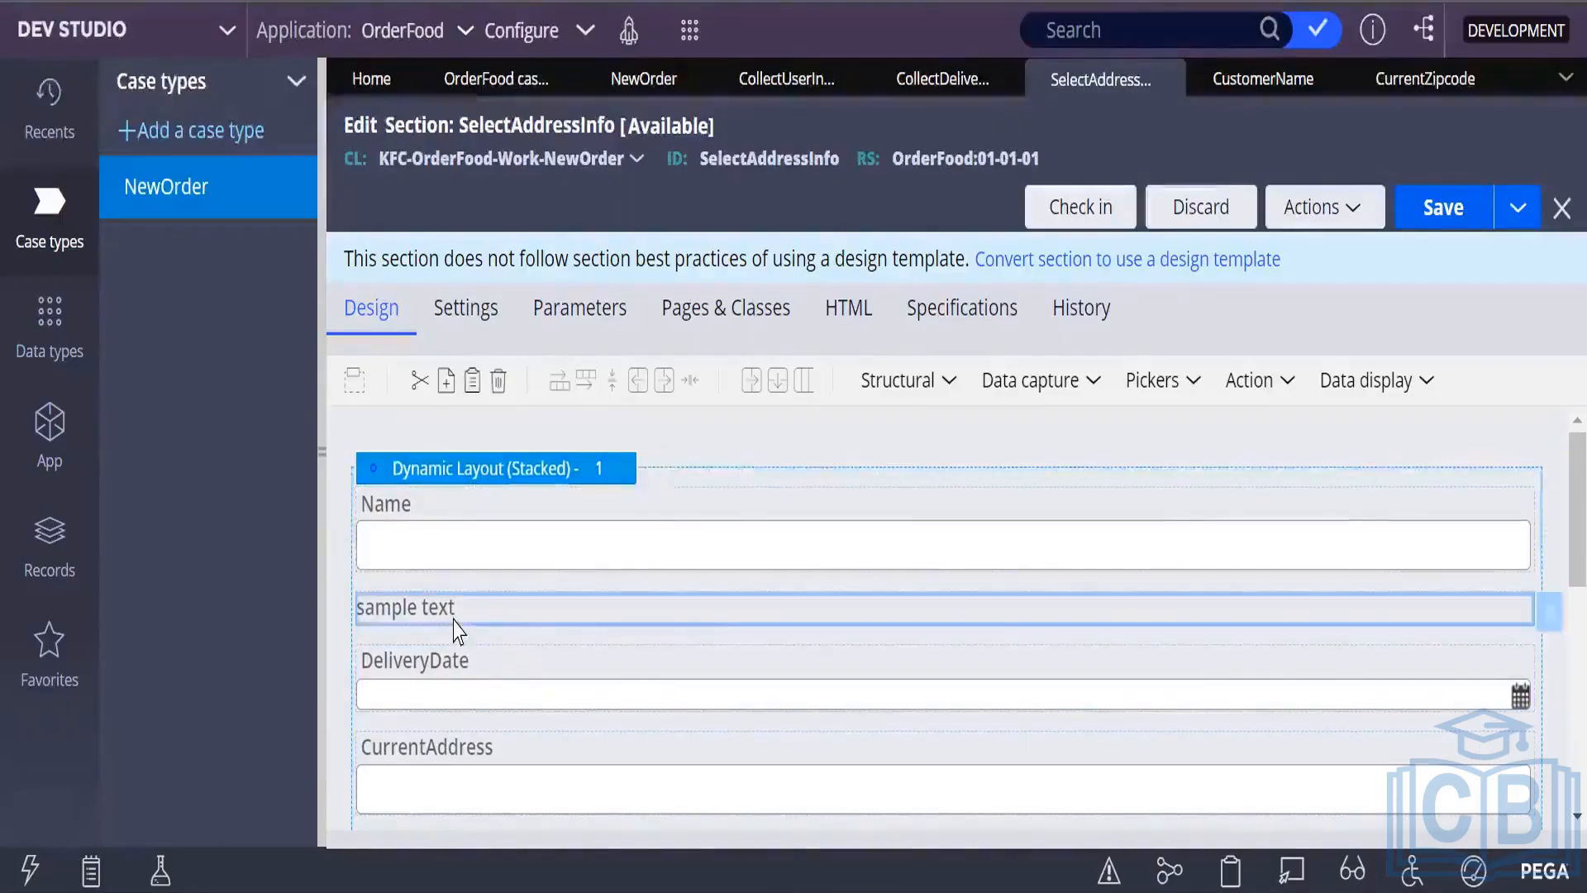
pyautogui.moveTo(455, 622); pyautogui.dragTo(493, 511)
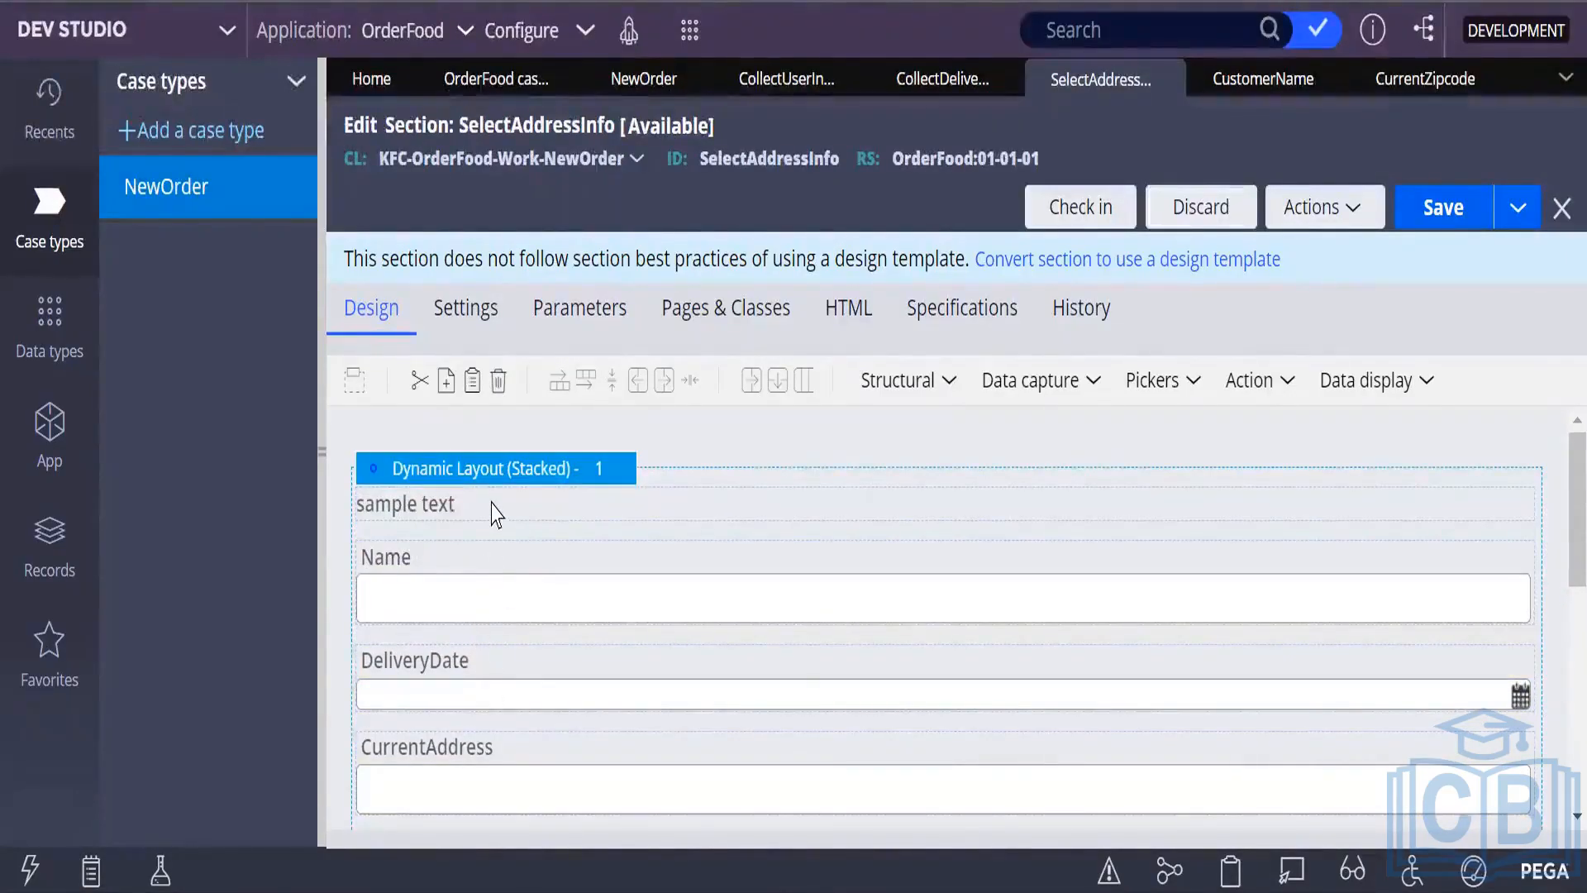
pyautogui.doubleClick(459, 513)
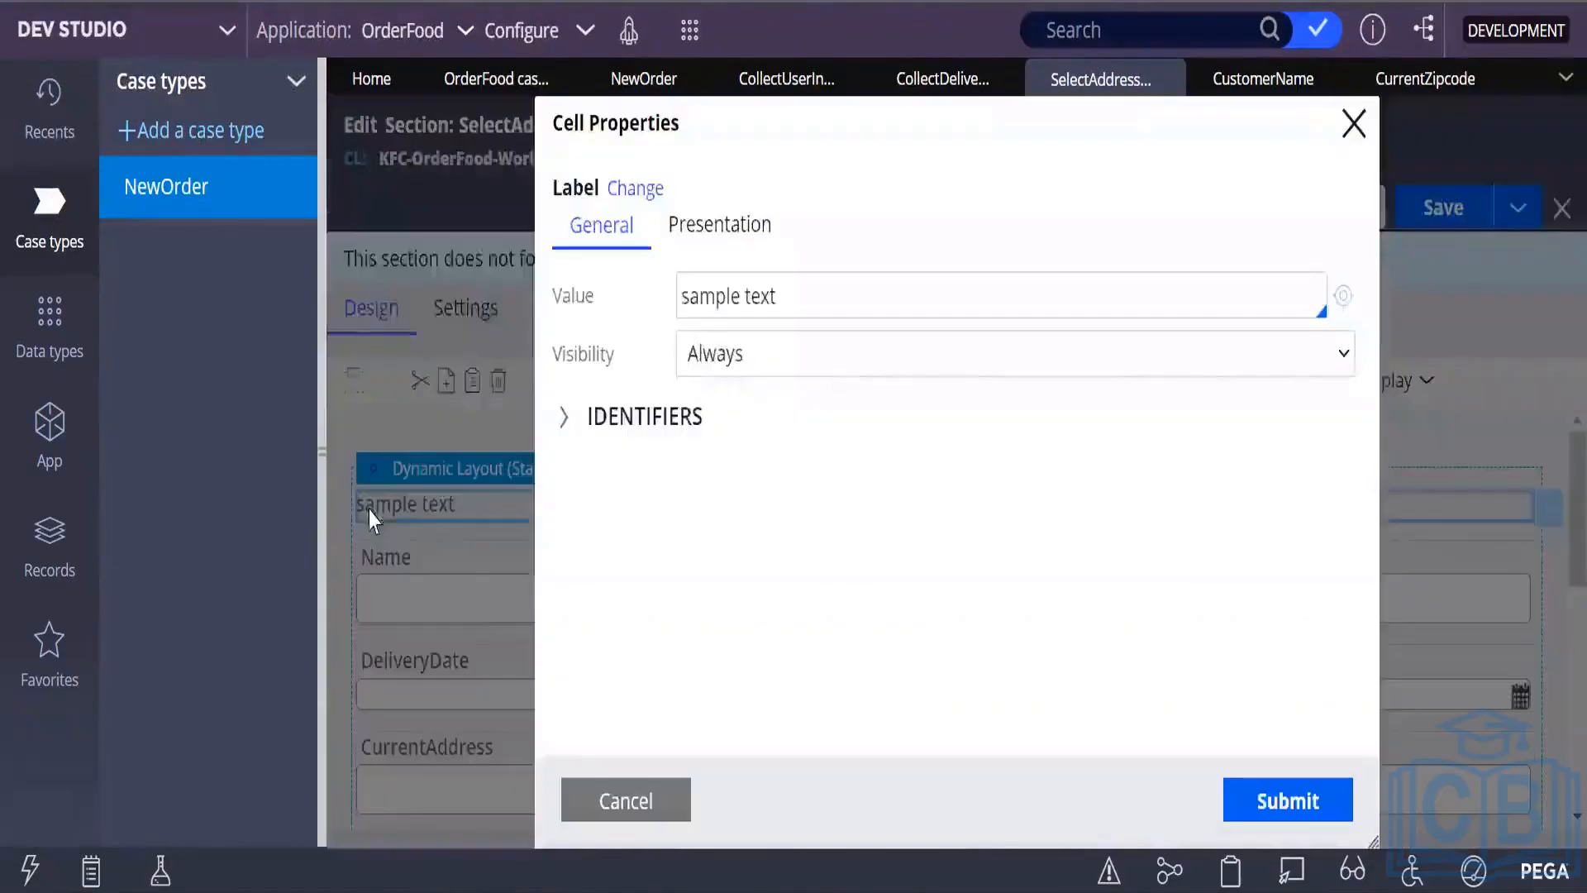
pyautogui.moveTo(794, 294); pyautogui.dragTo(693, 314)
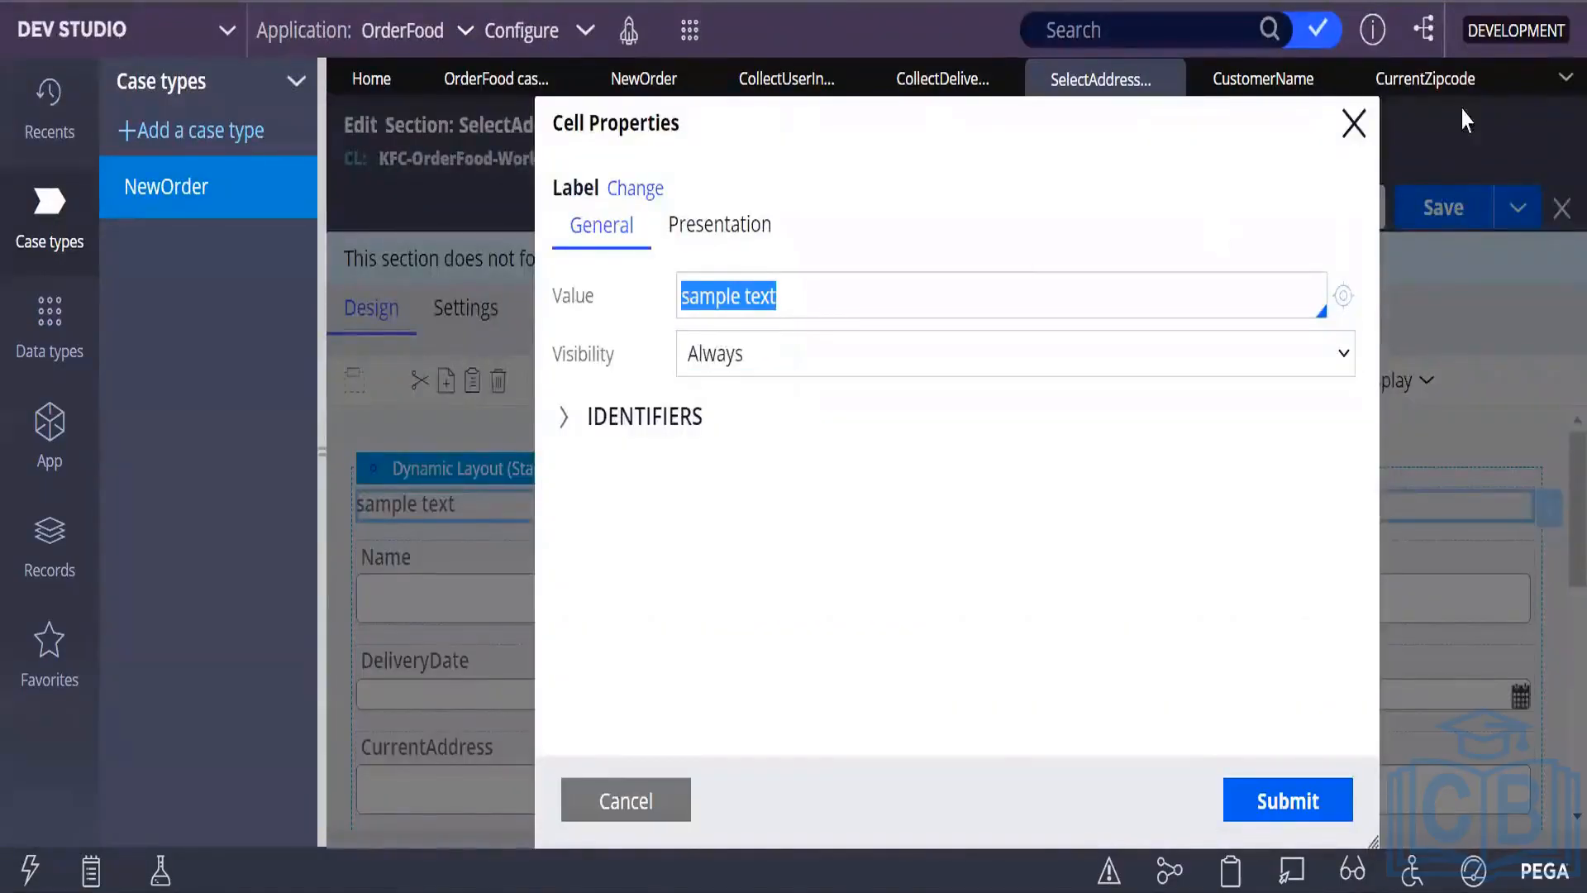
pyautogui.click(1353, 123)
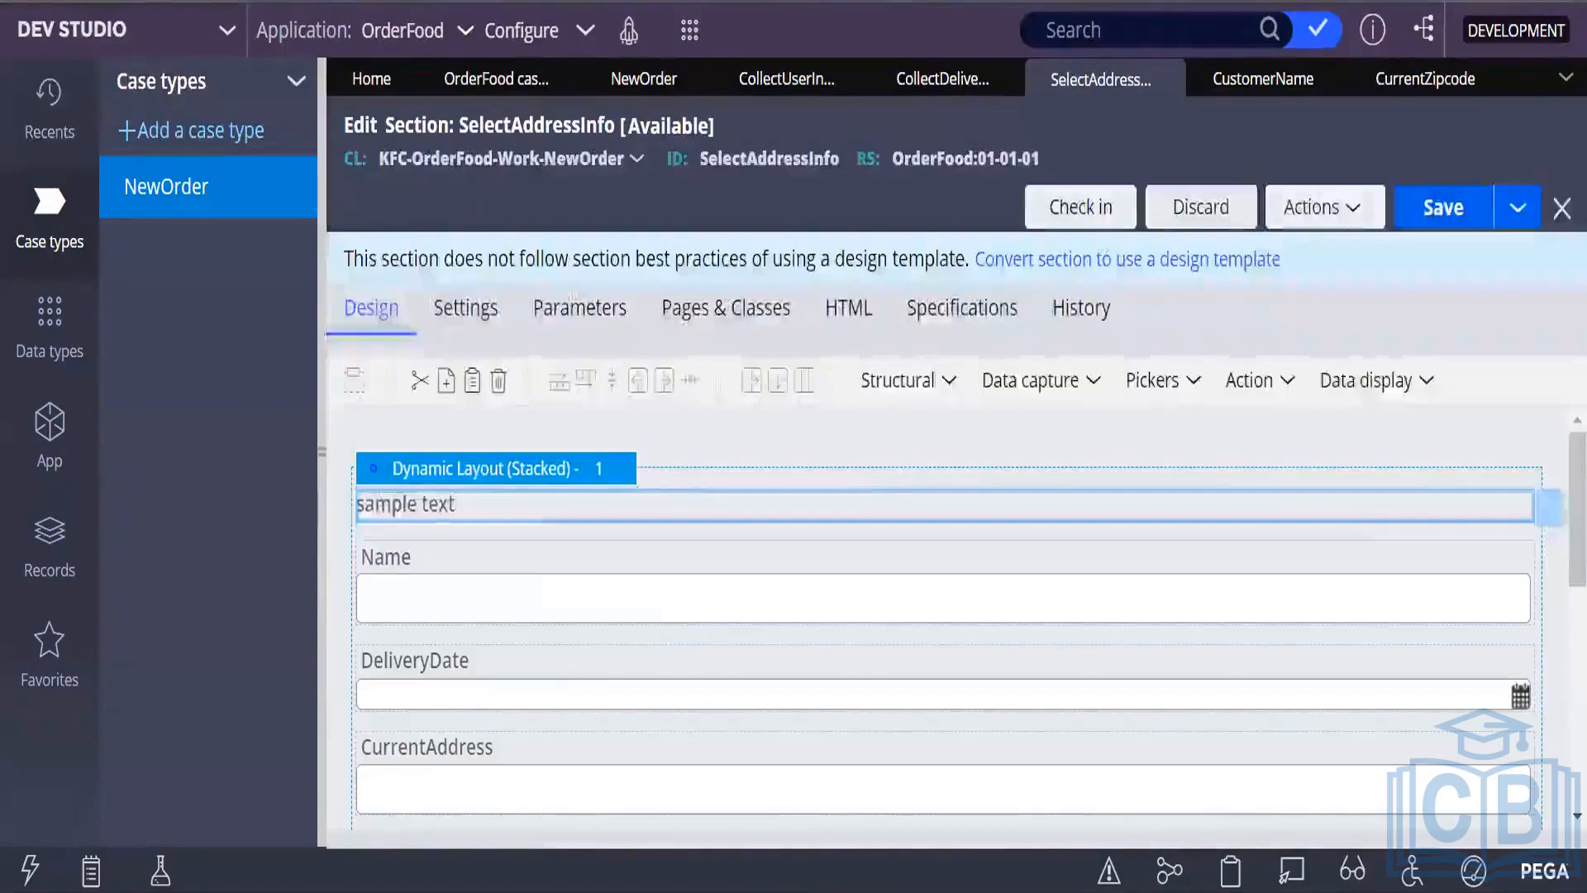
pyautogui.click(464, 510)
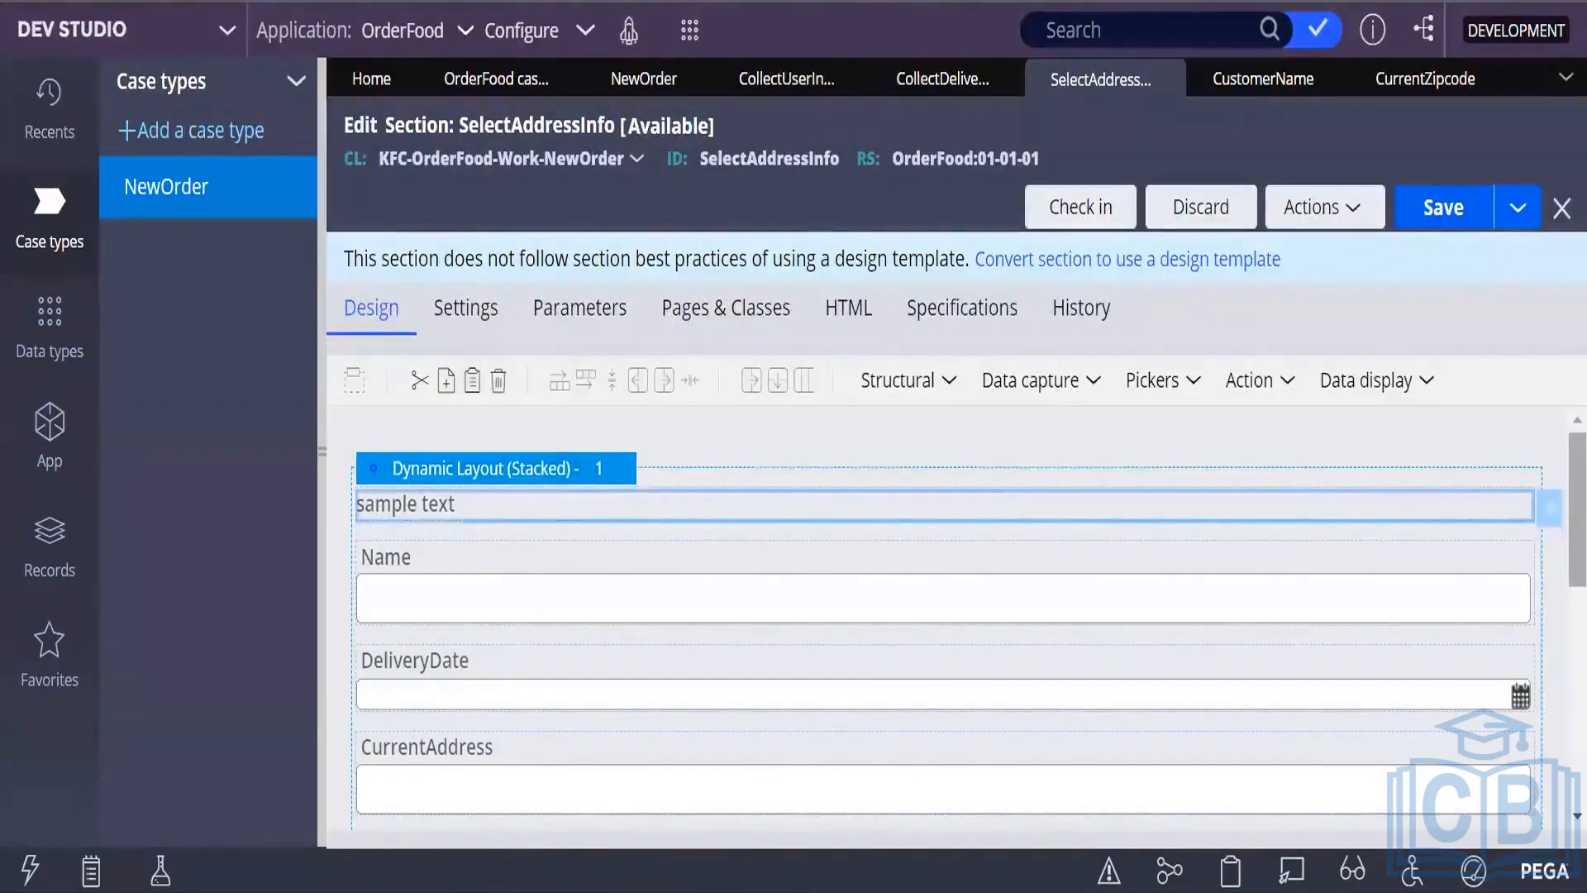
# Set the value of the label above Name to "Current Address" and check its visibility options.
pyautogui.doubleClick(487, 516)
pyautogui.moveTo(822, 304); pyautogui.dragTo(587, 305)
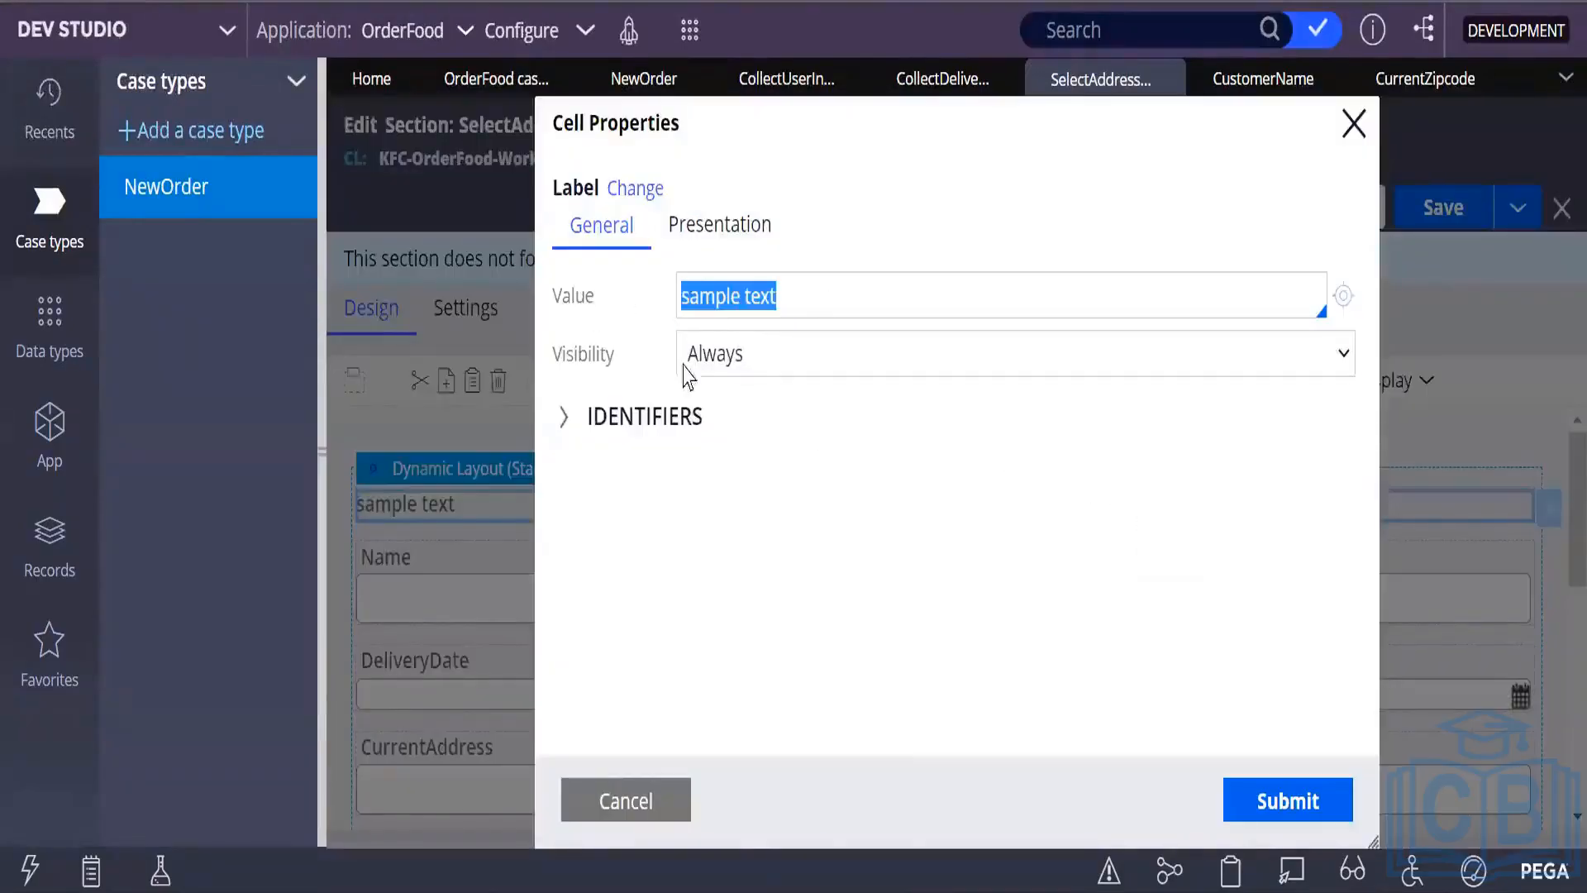
pyautogui.press('BackSpace')
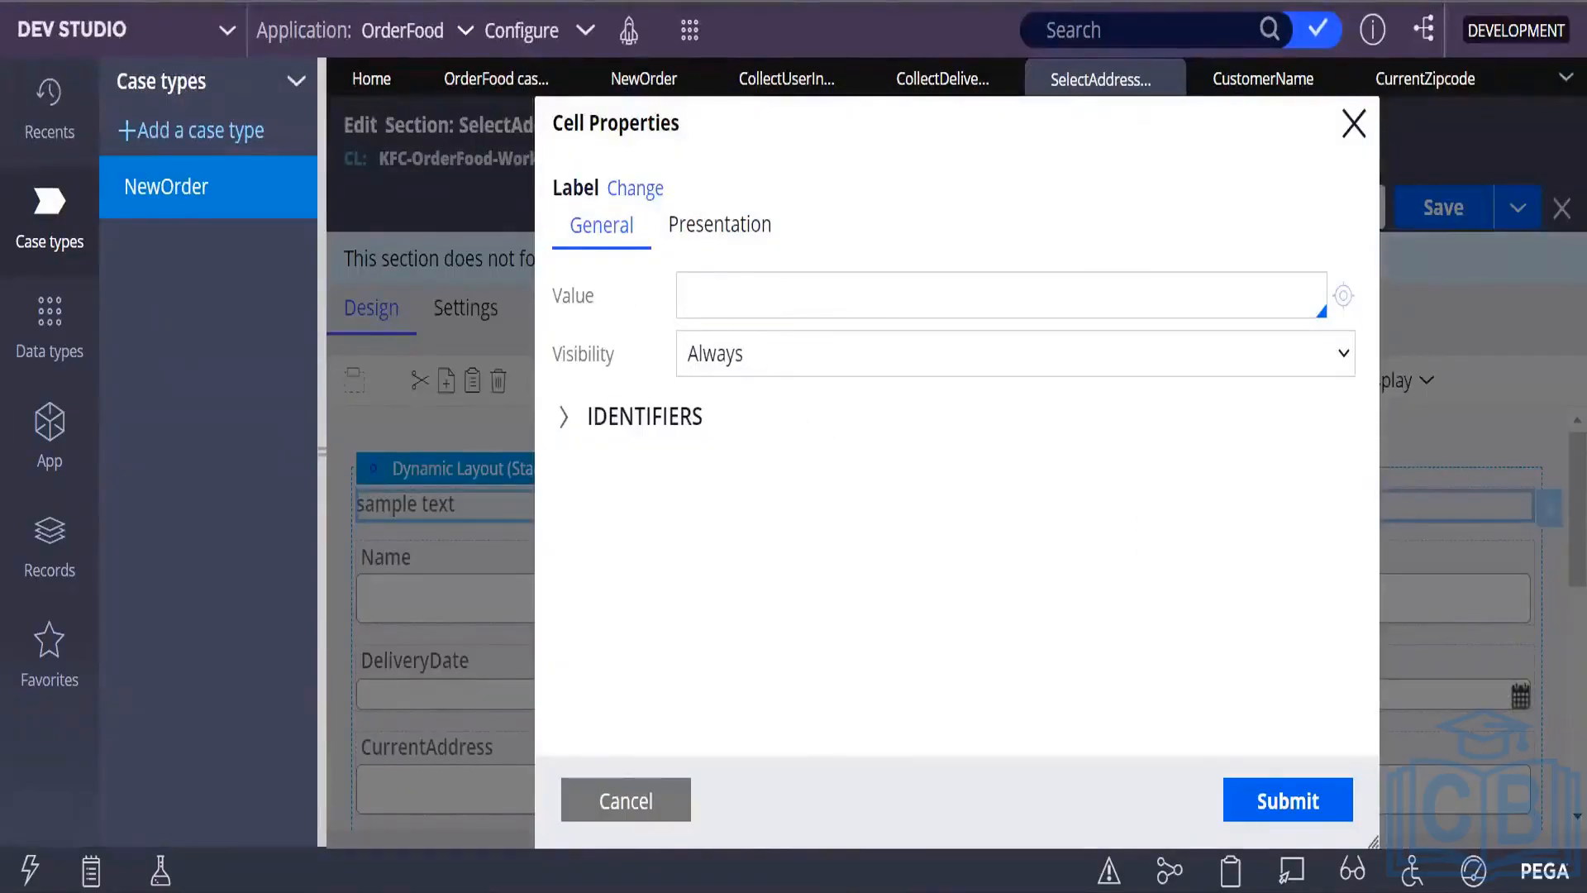
pyautogui.write('Curr')
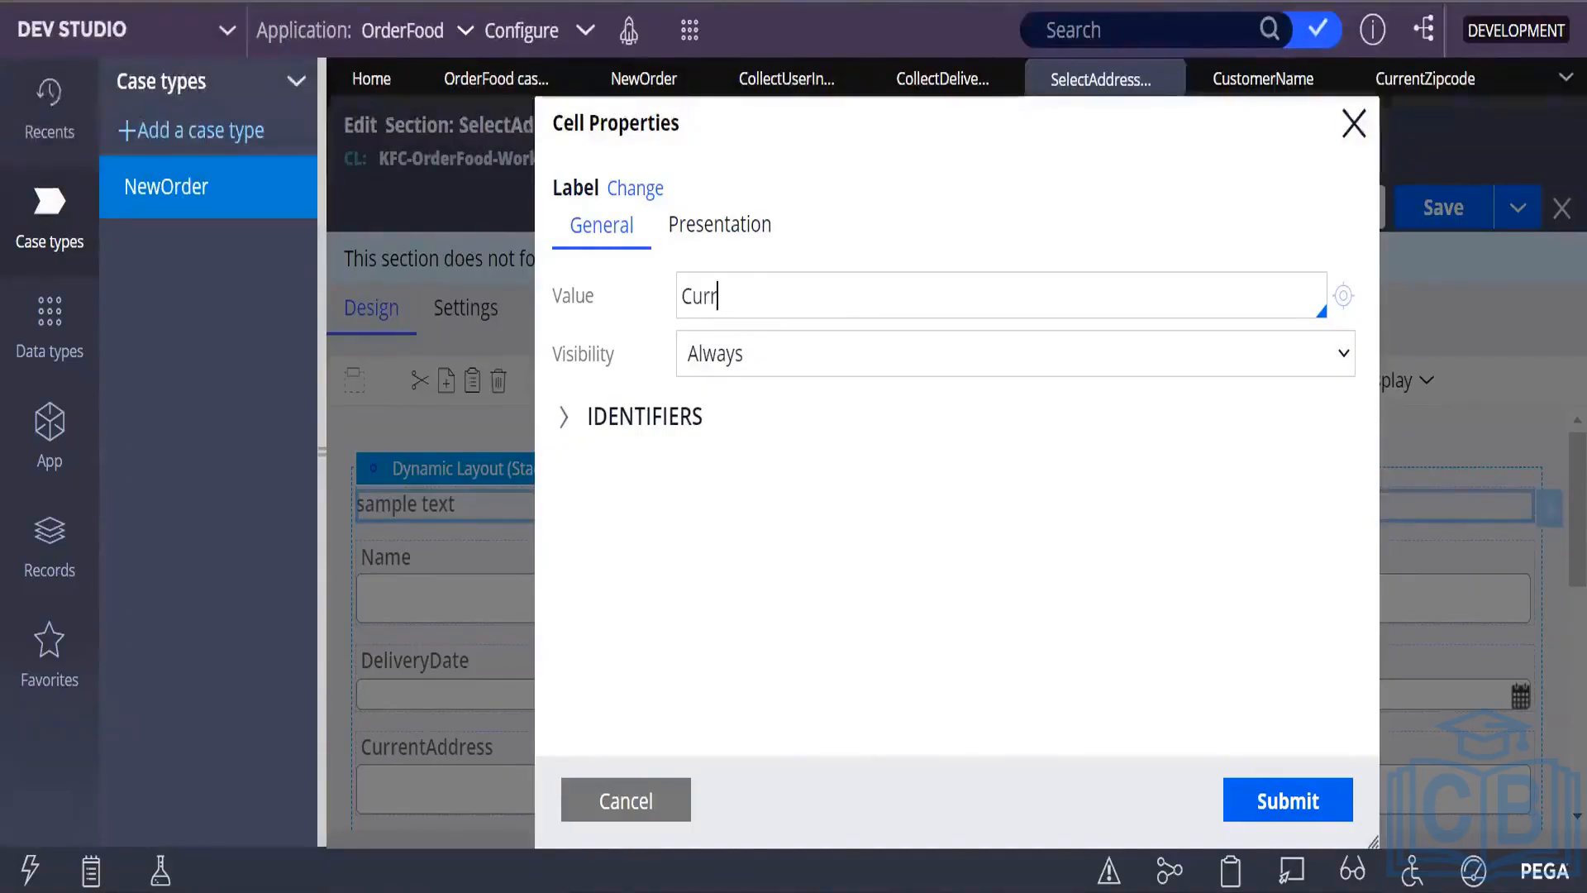
pyautogui.write('entAddre')
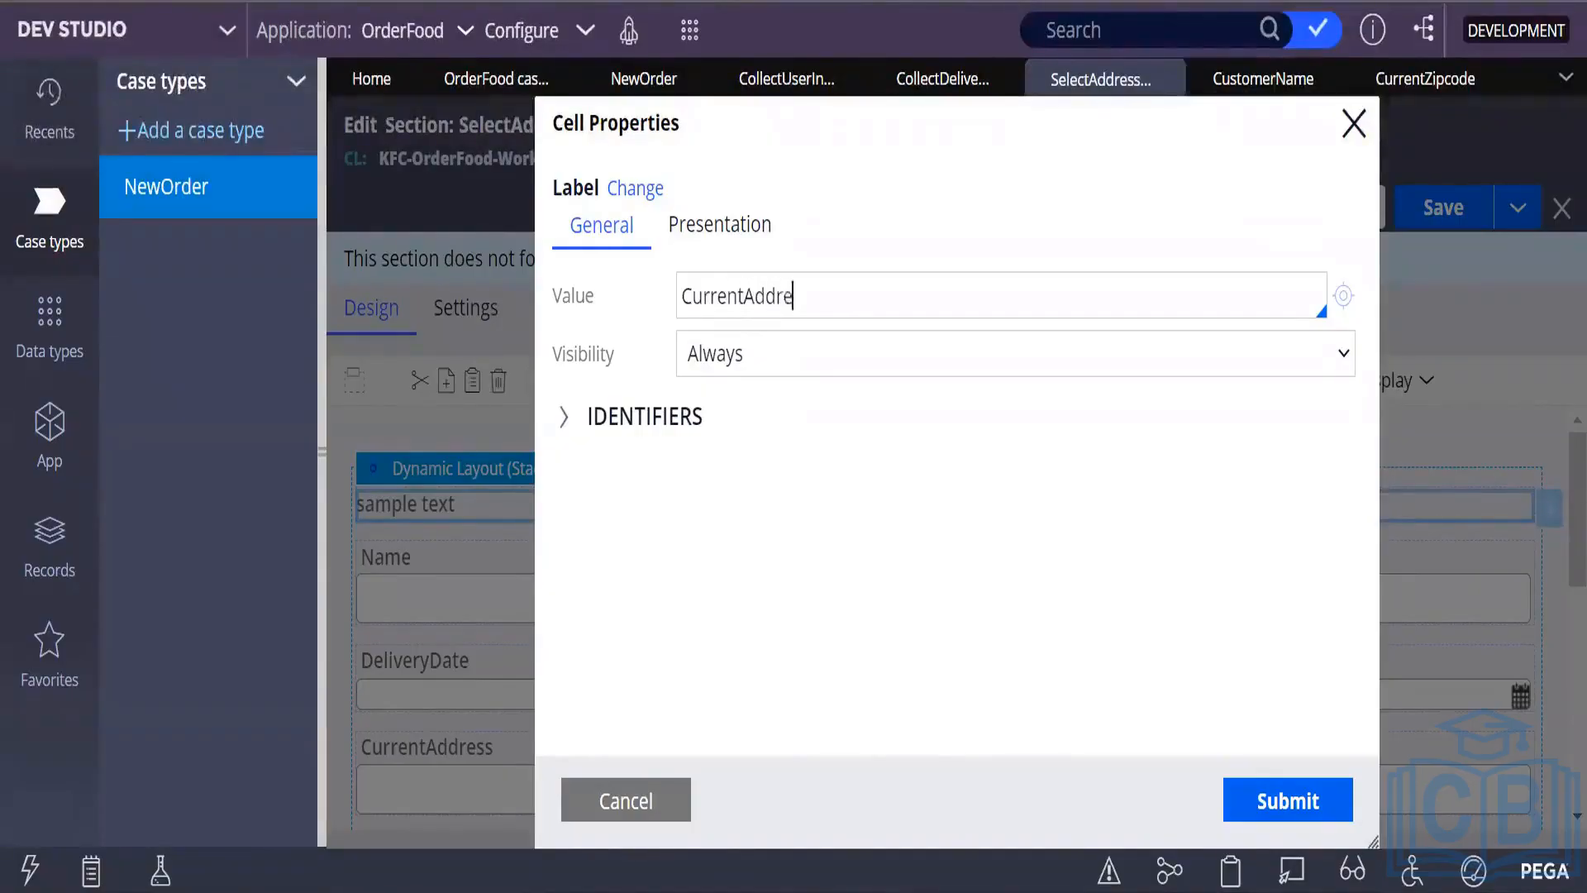
pyautogui.write('ss')
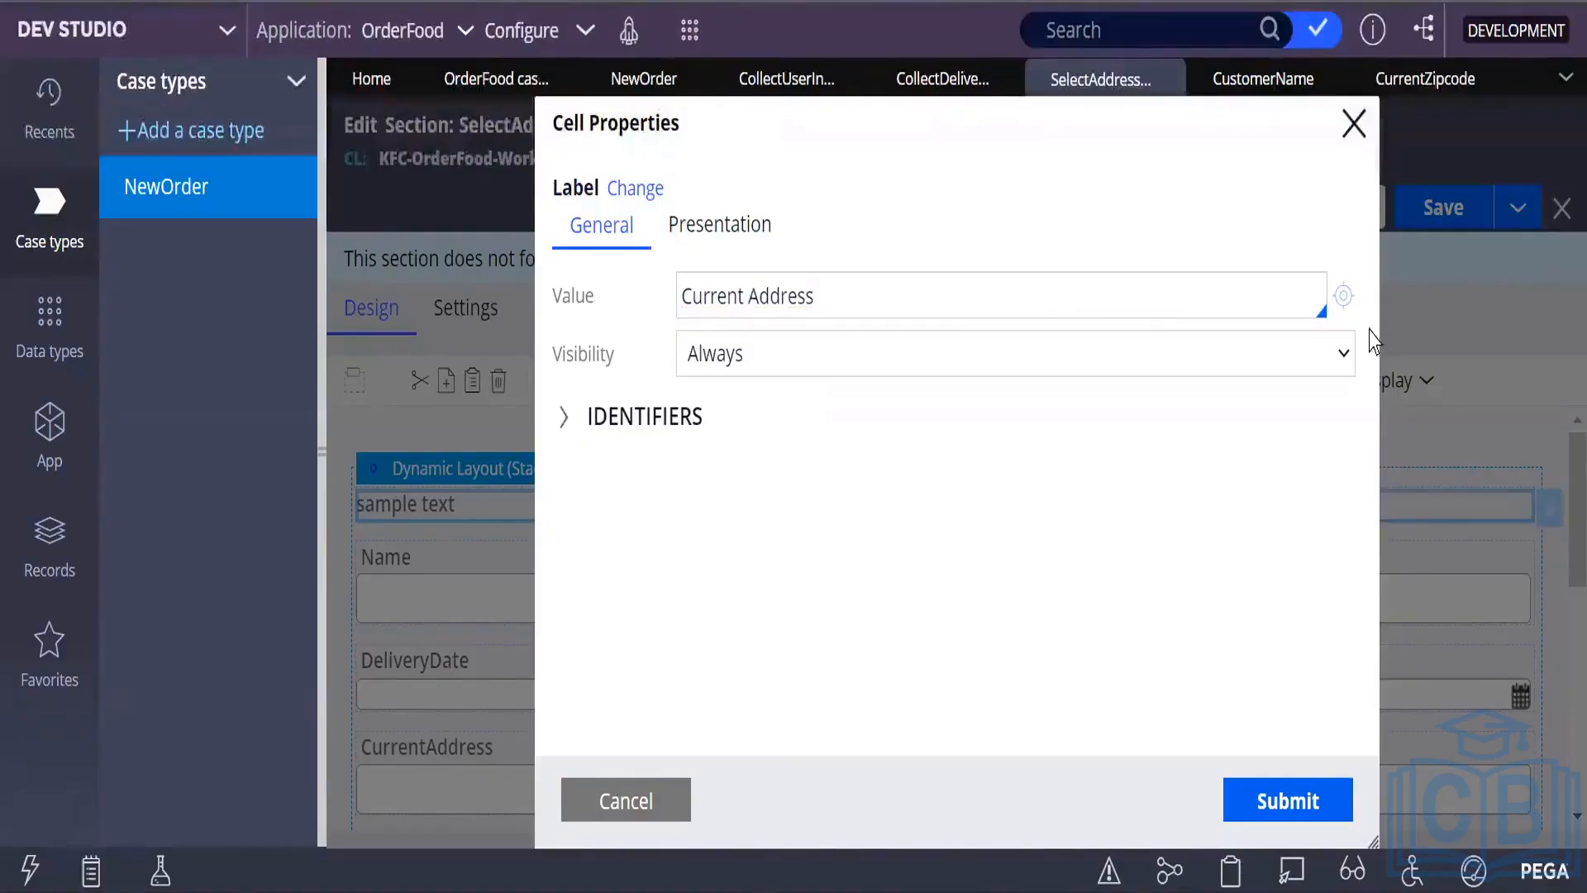
pyautogui.click(1341, 367)
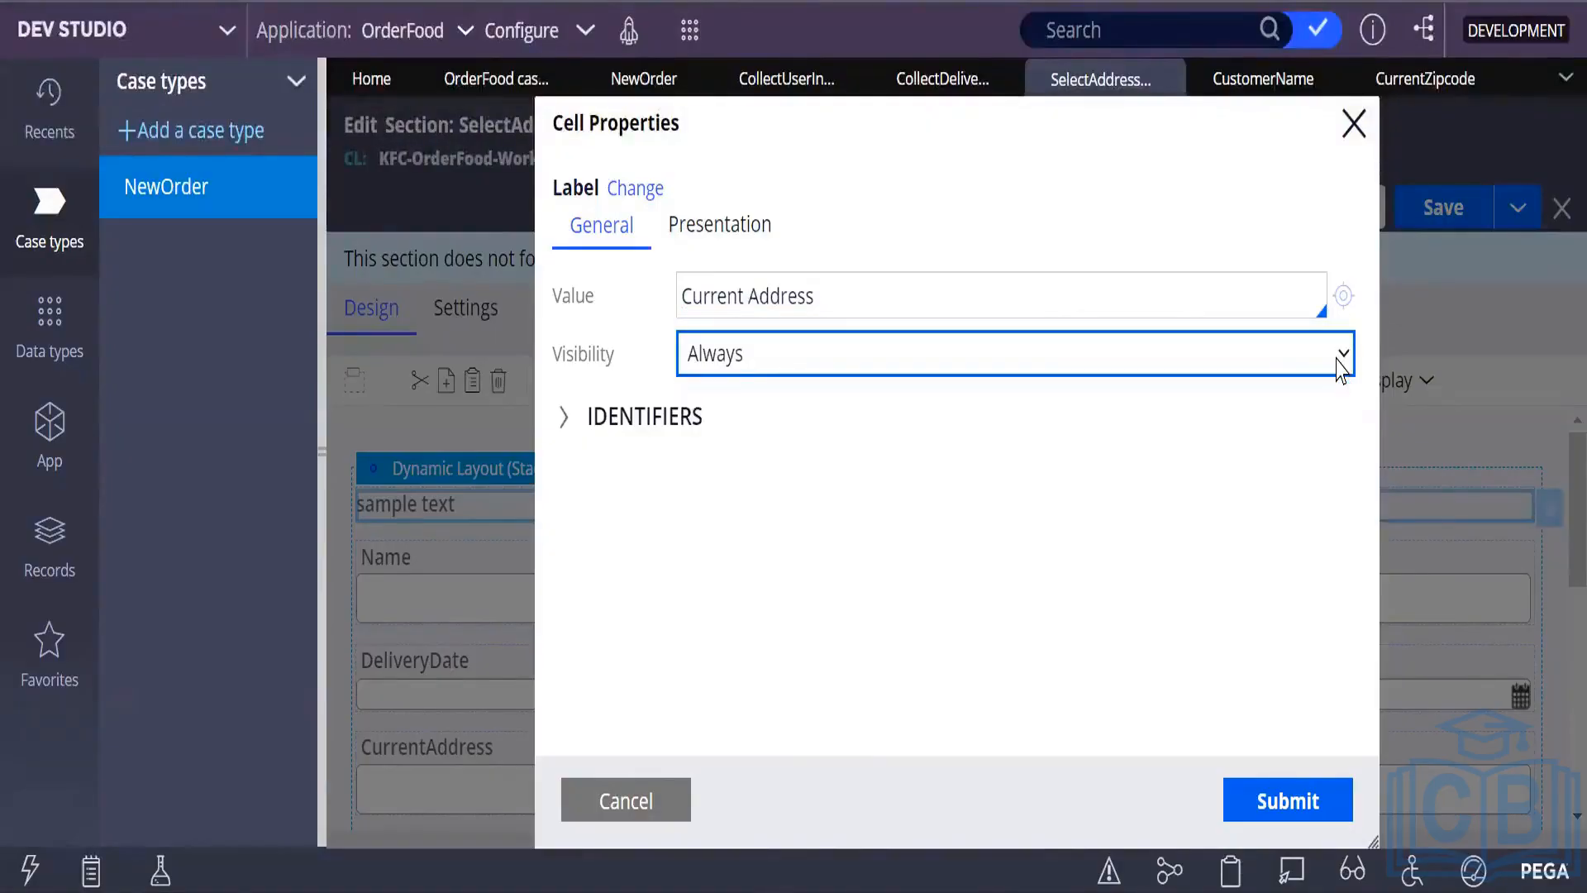
pyautogui.click(1200, 366)
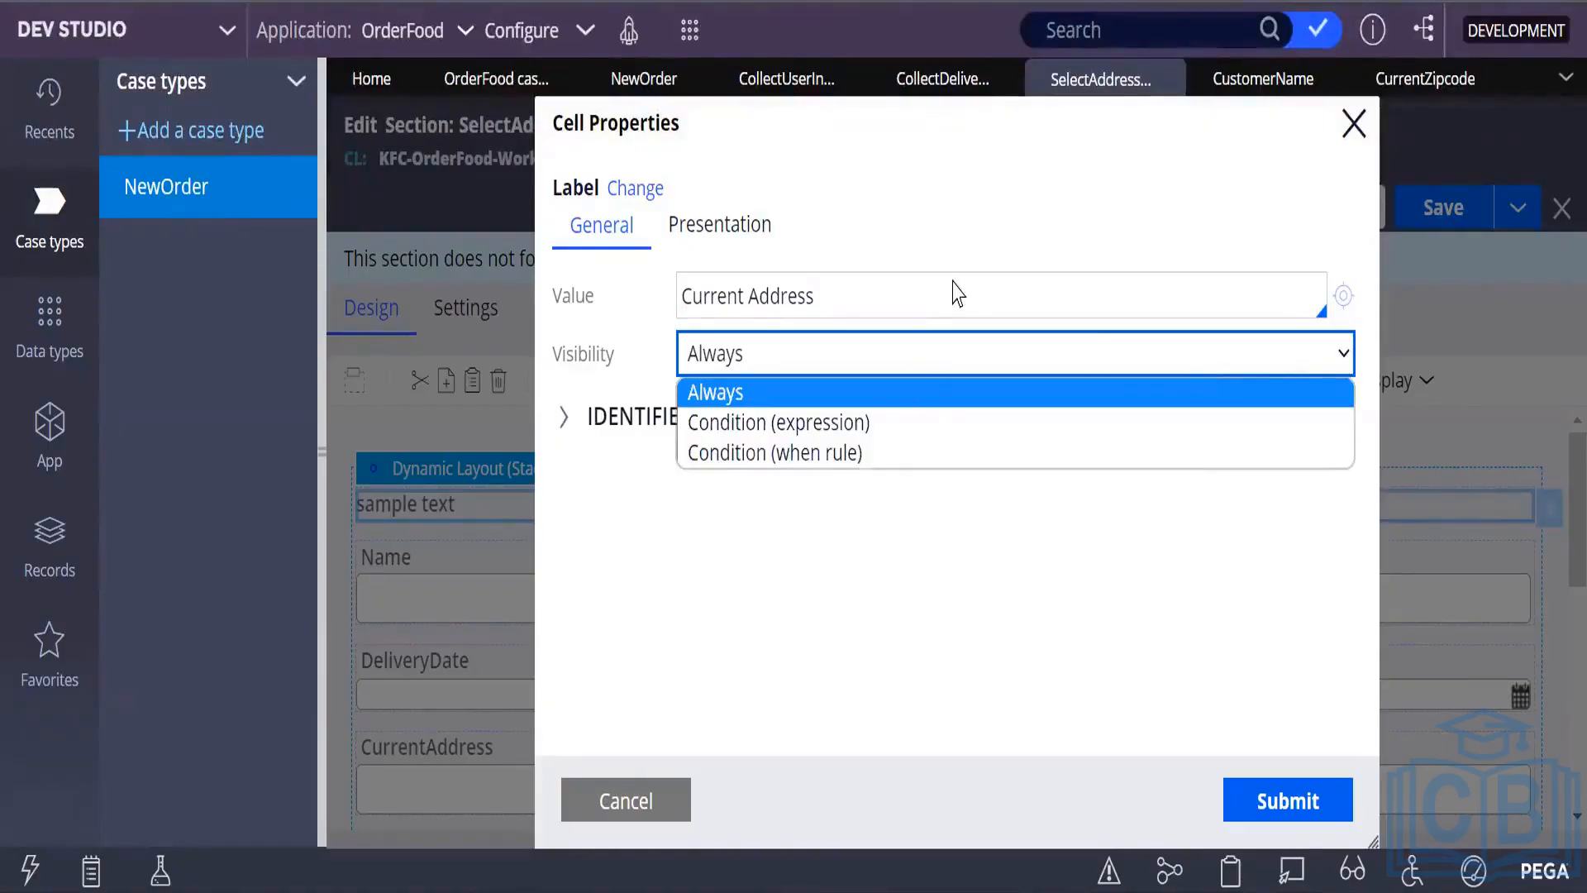
# Set the label format of the Current Address label to Heading 2 and submit its cell properties.
pyautogui.click(691, 240)
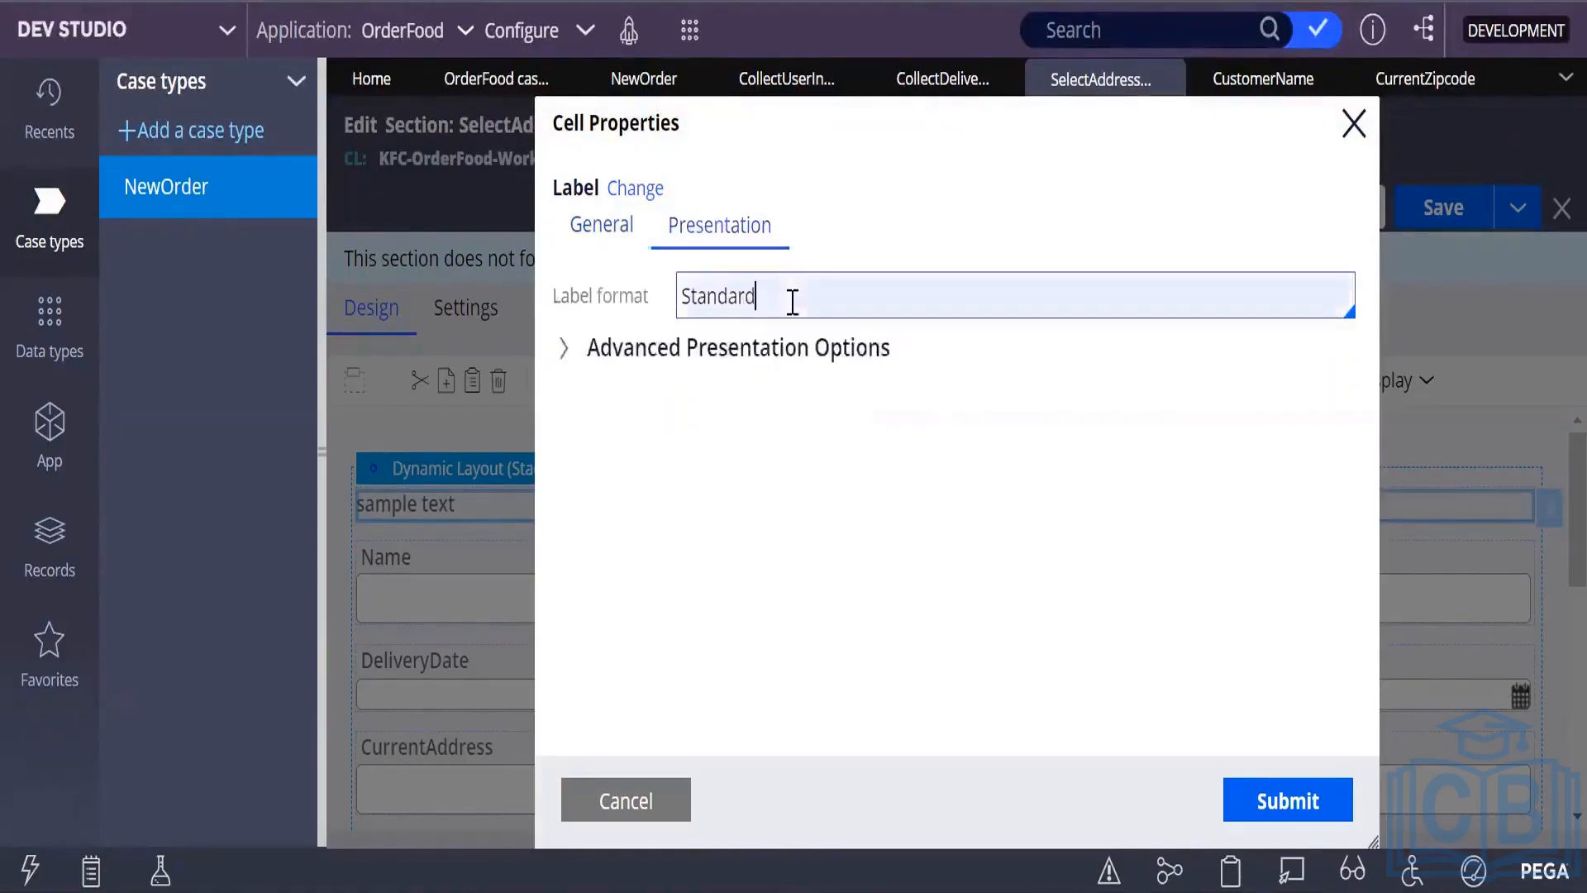
pyautogui.press('BackSpace')
pyautogui.press('BackSpace')
pyautogui.press('BackSpace')
pyautogui.press('BackSpace')
pyautogui.press('BackSpace')
pyautogui.press('BackSpace')
pyautogui.press('BackSpace')
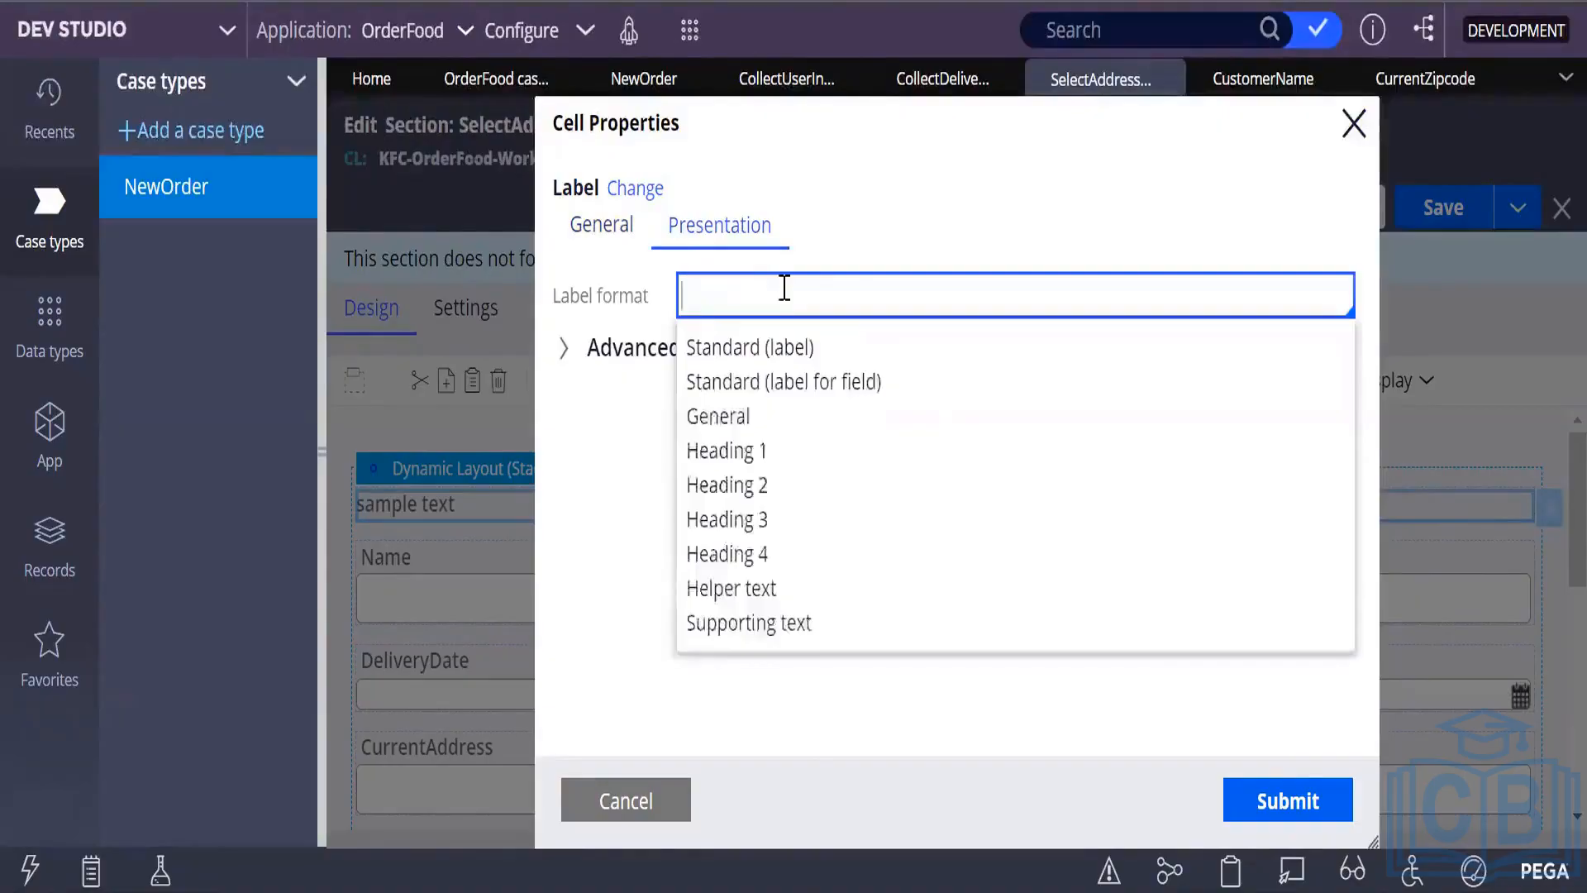
pyautogui.write('b')
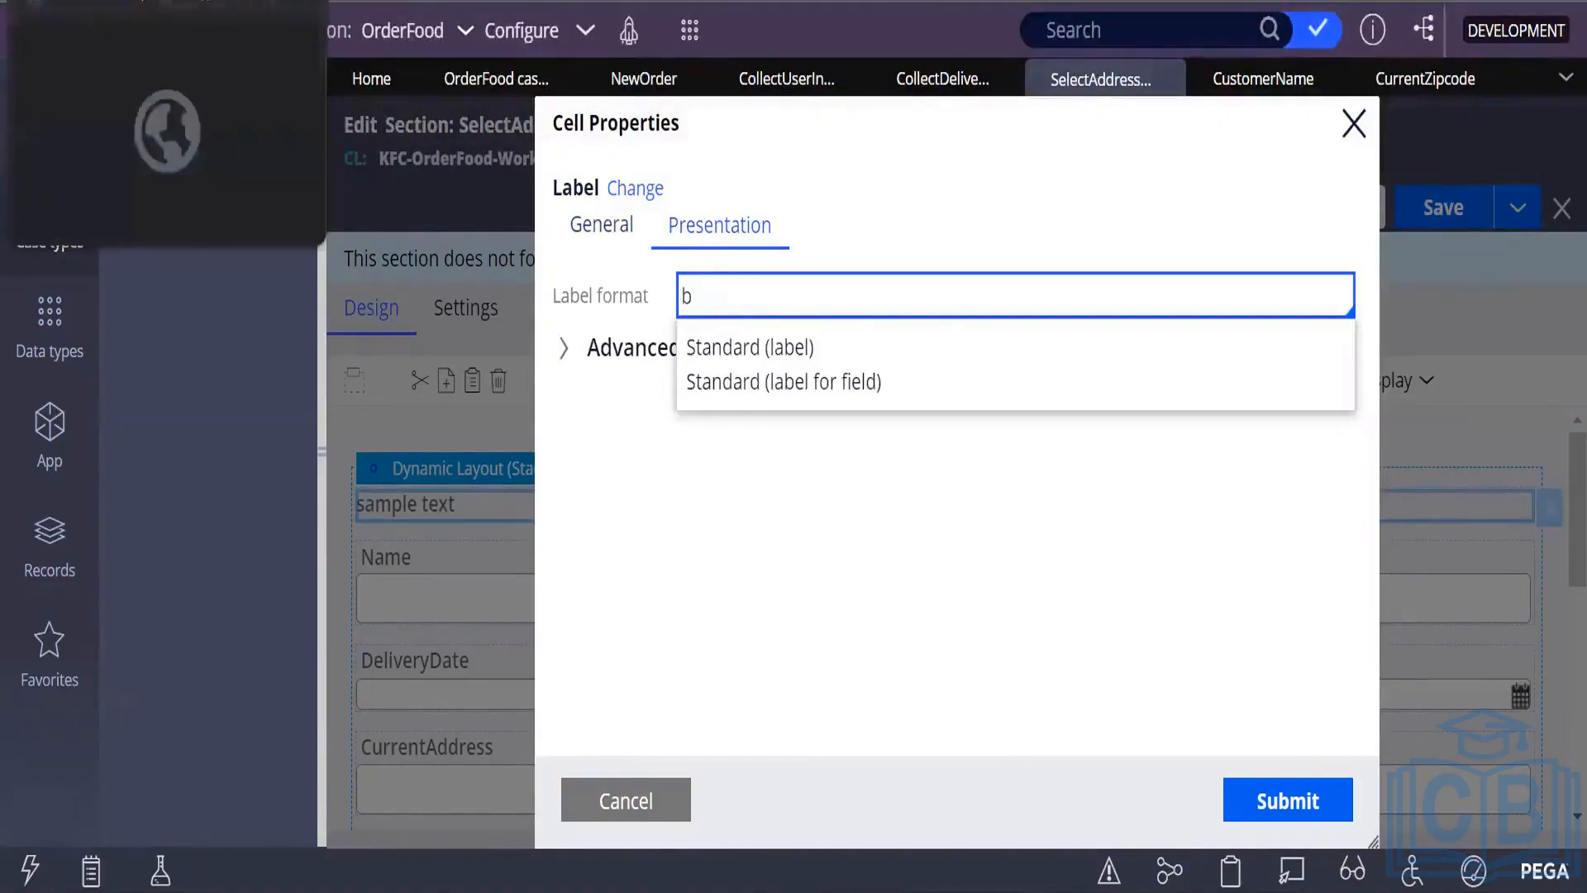
pyautogui.press('BackSpace')
pyautogui.write('B')
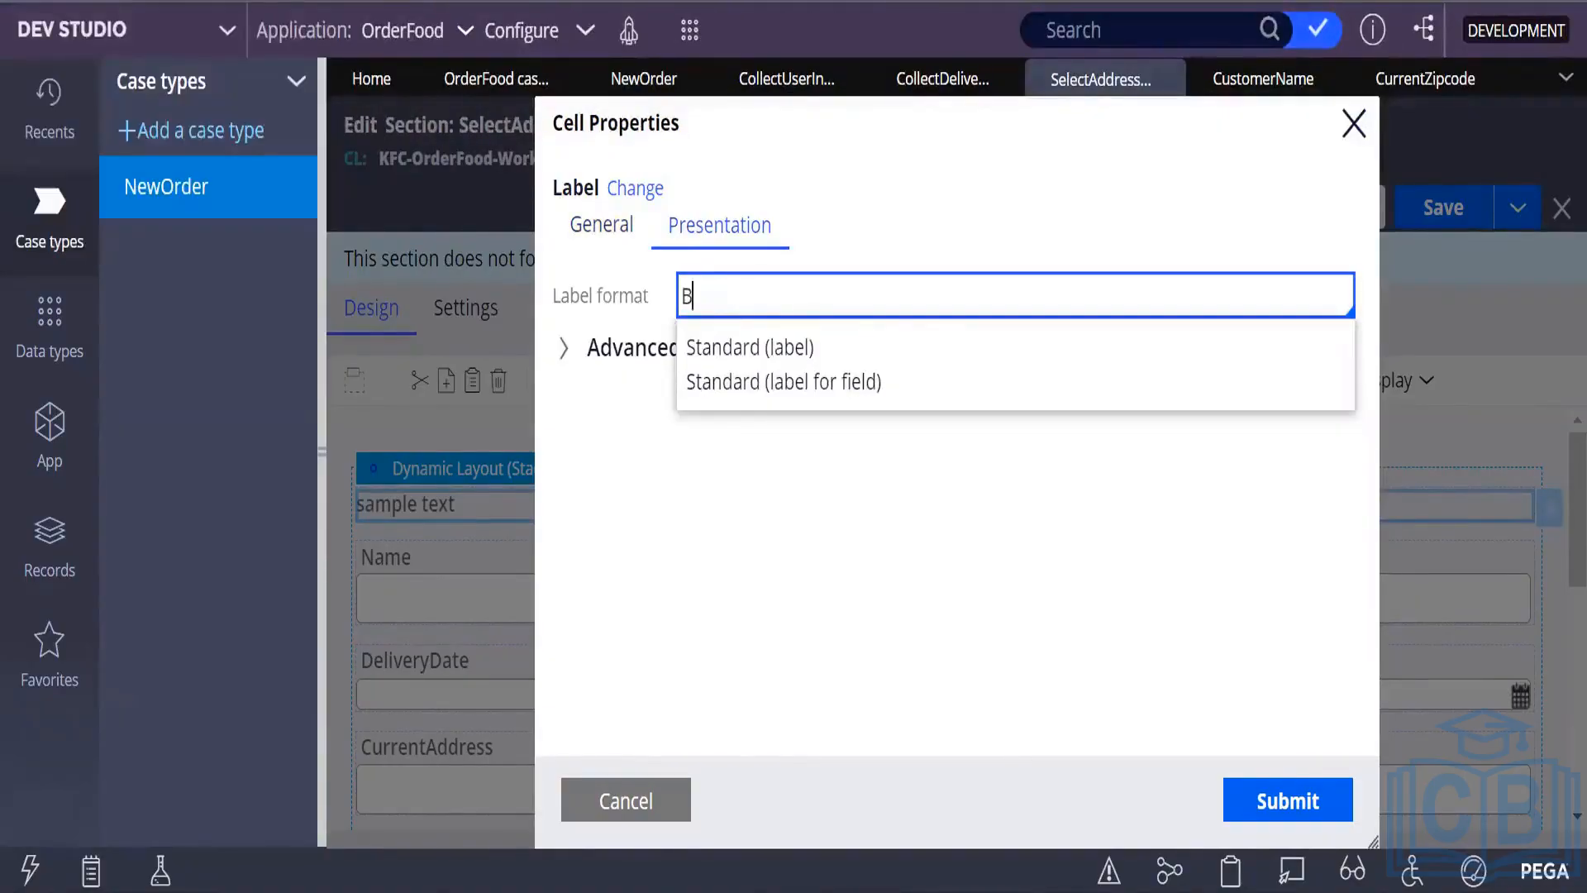
pyautogui.press('Down')
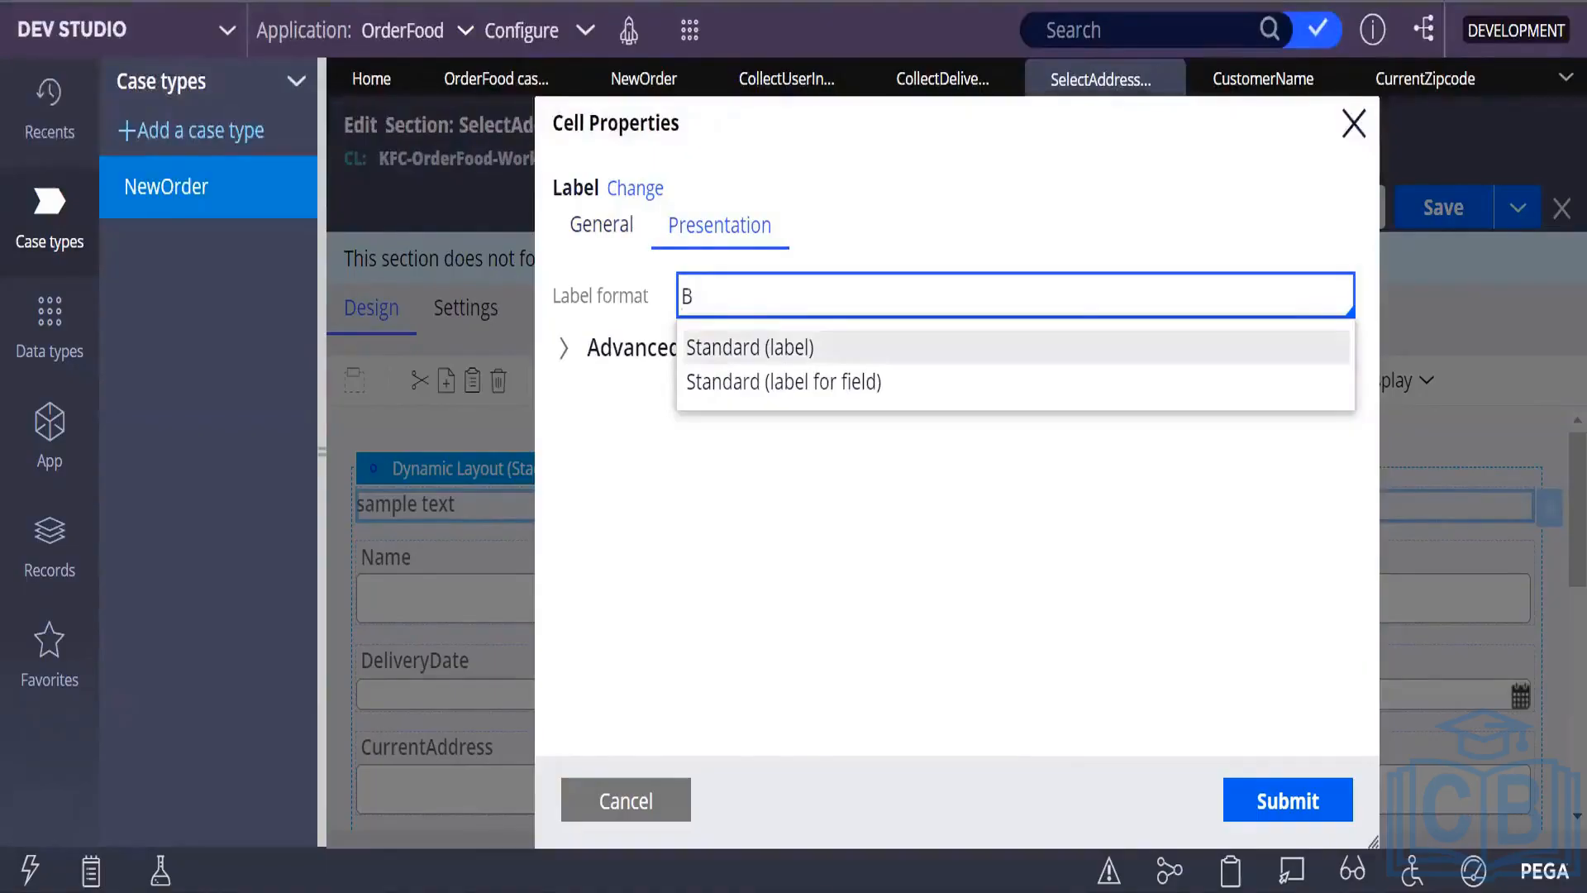
pyautogui.press('BackSpace')
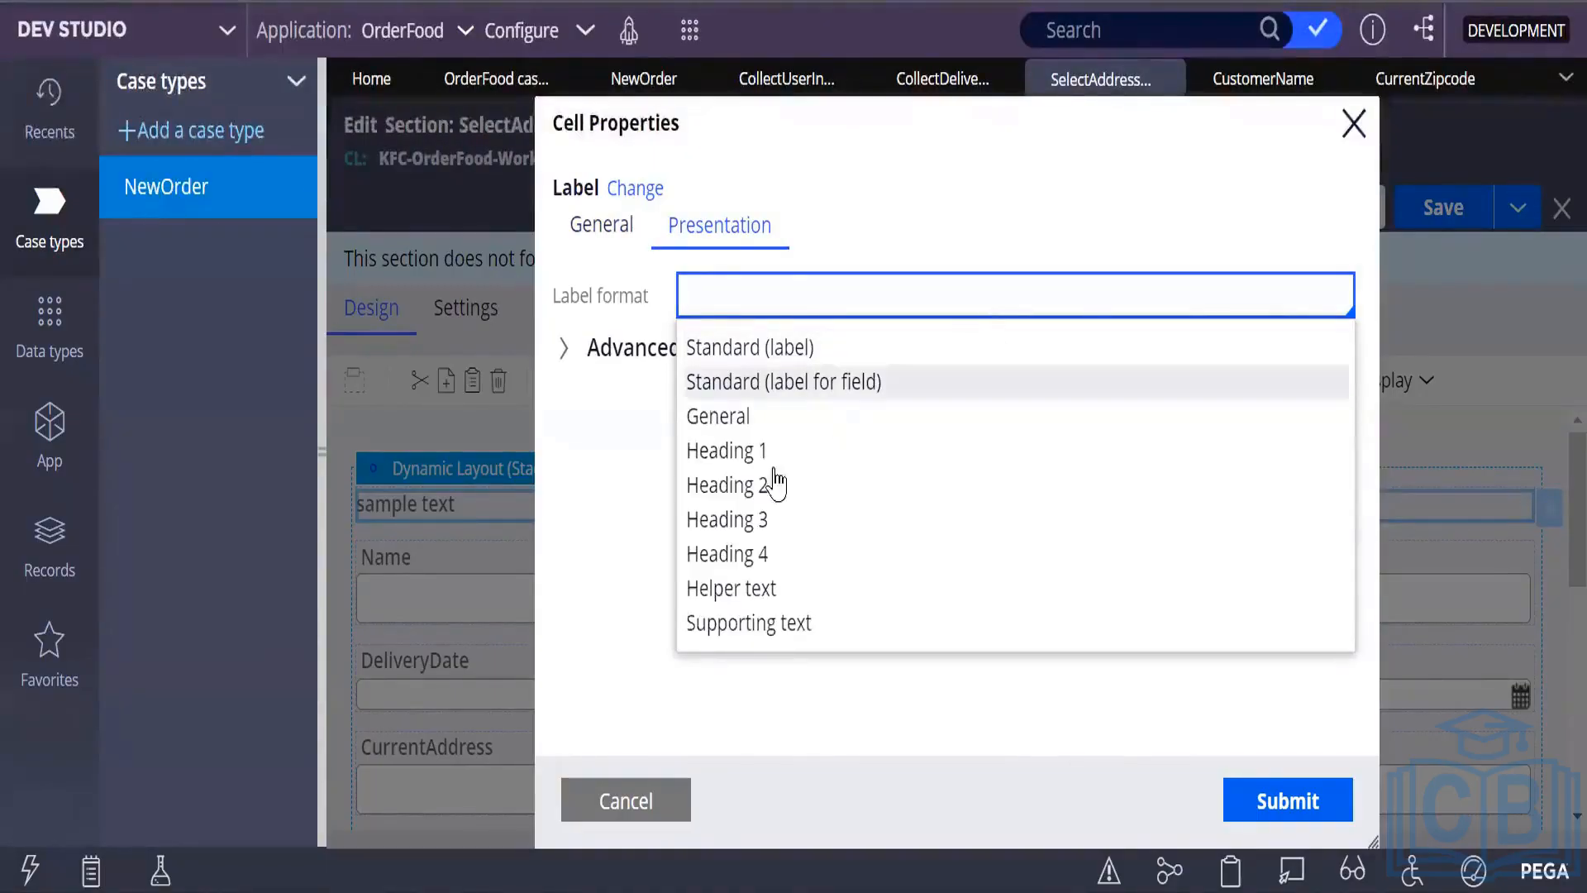
pyautogui.click(730, 496)
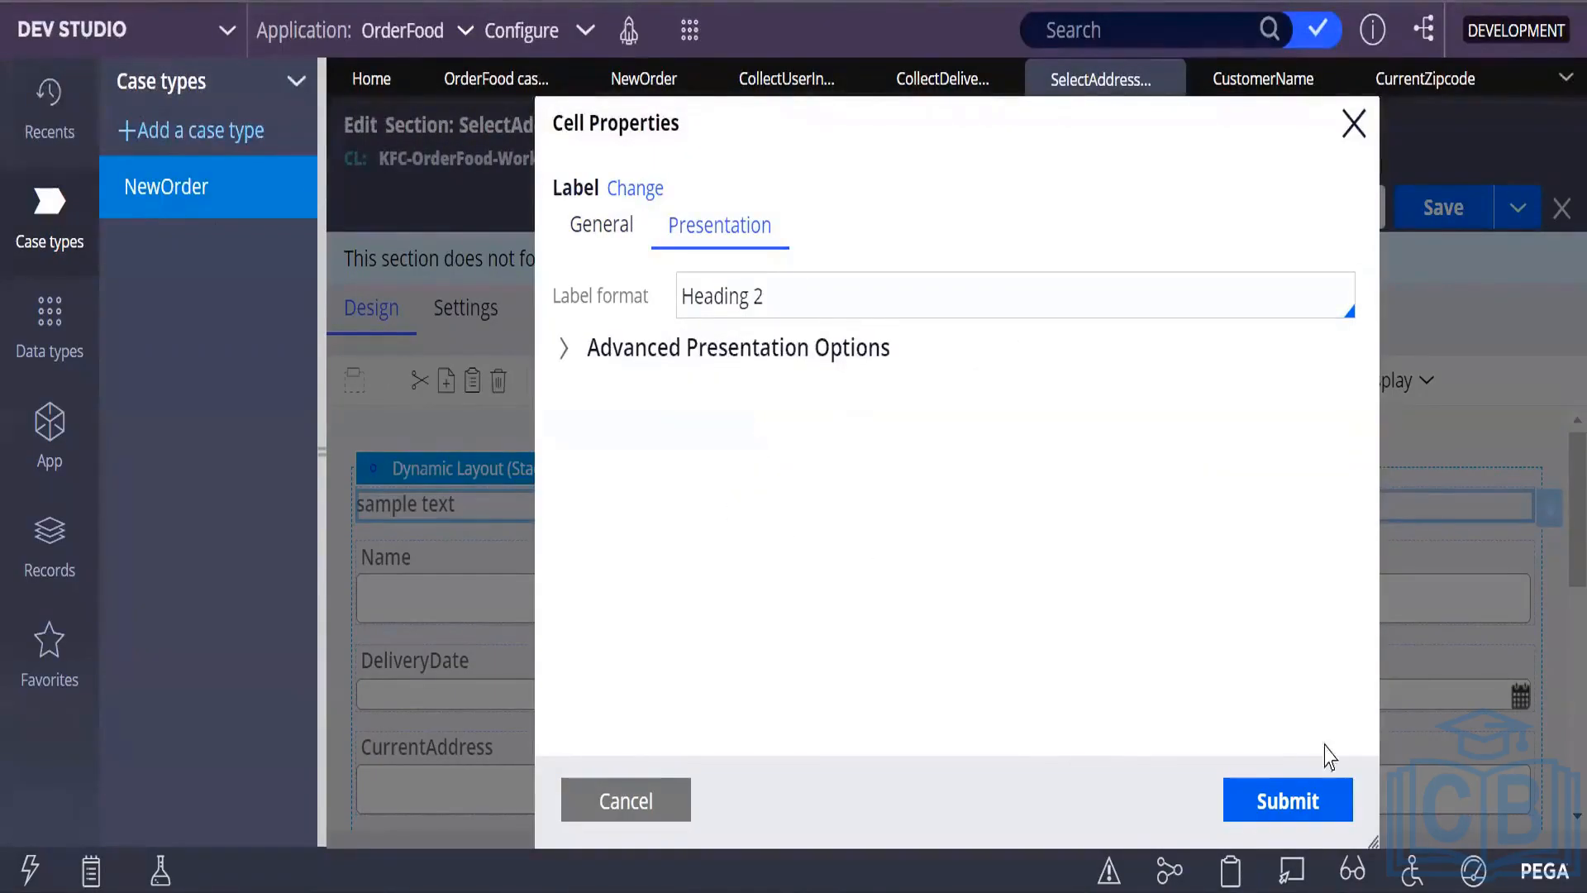
pyautogui.click(1265, 802)
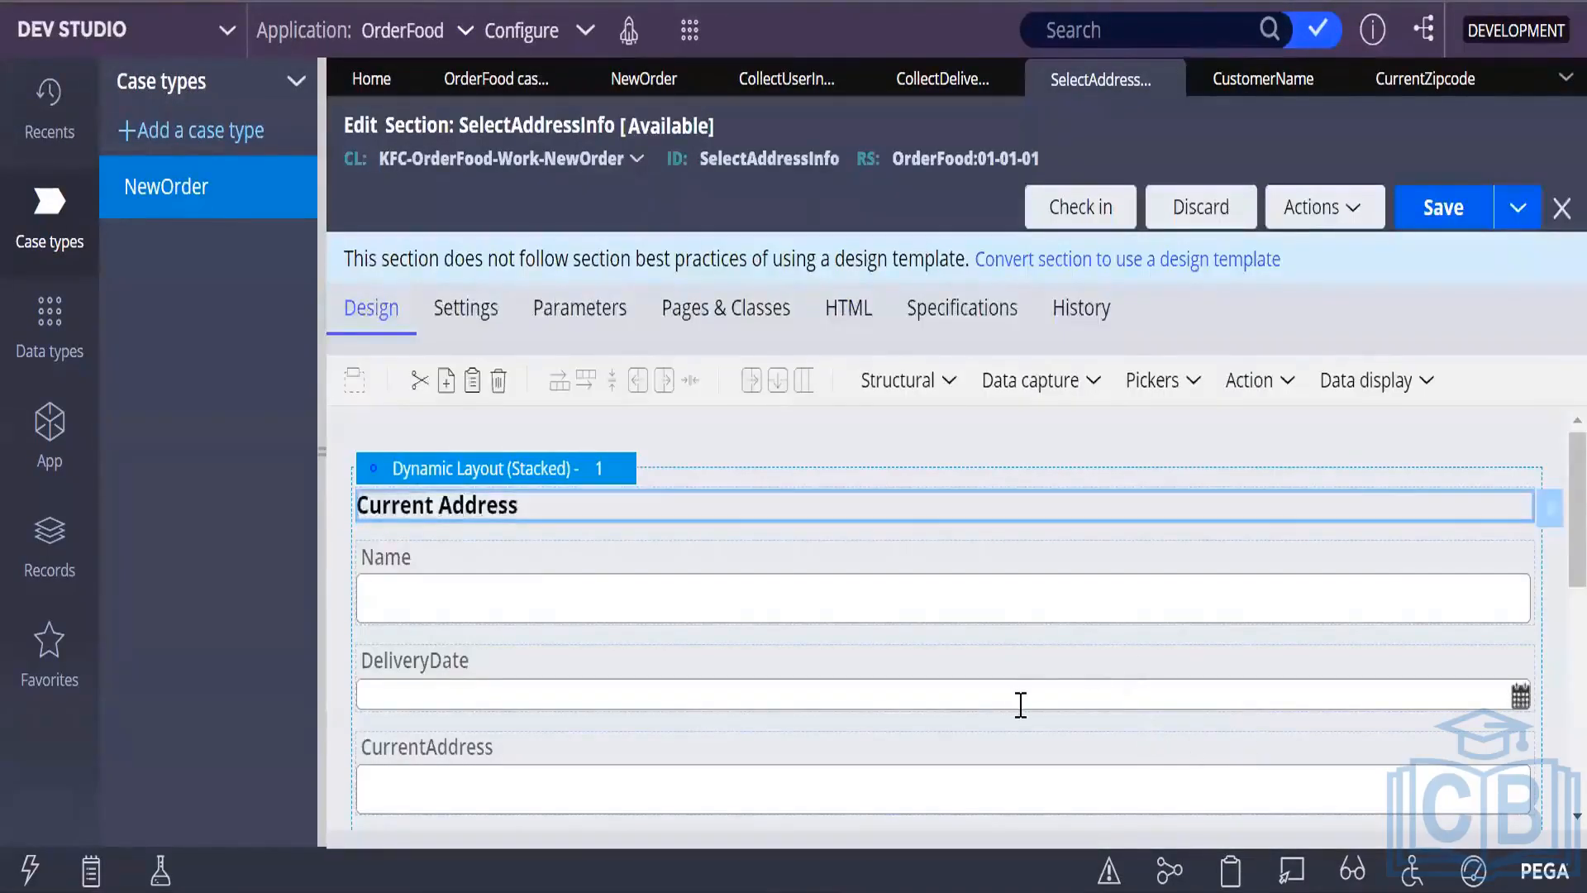
# Set the value of the sample text label below Zipcode to "Delivery Address".
pyautogui.scroll(-3, 1022, 705)
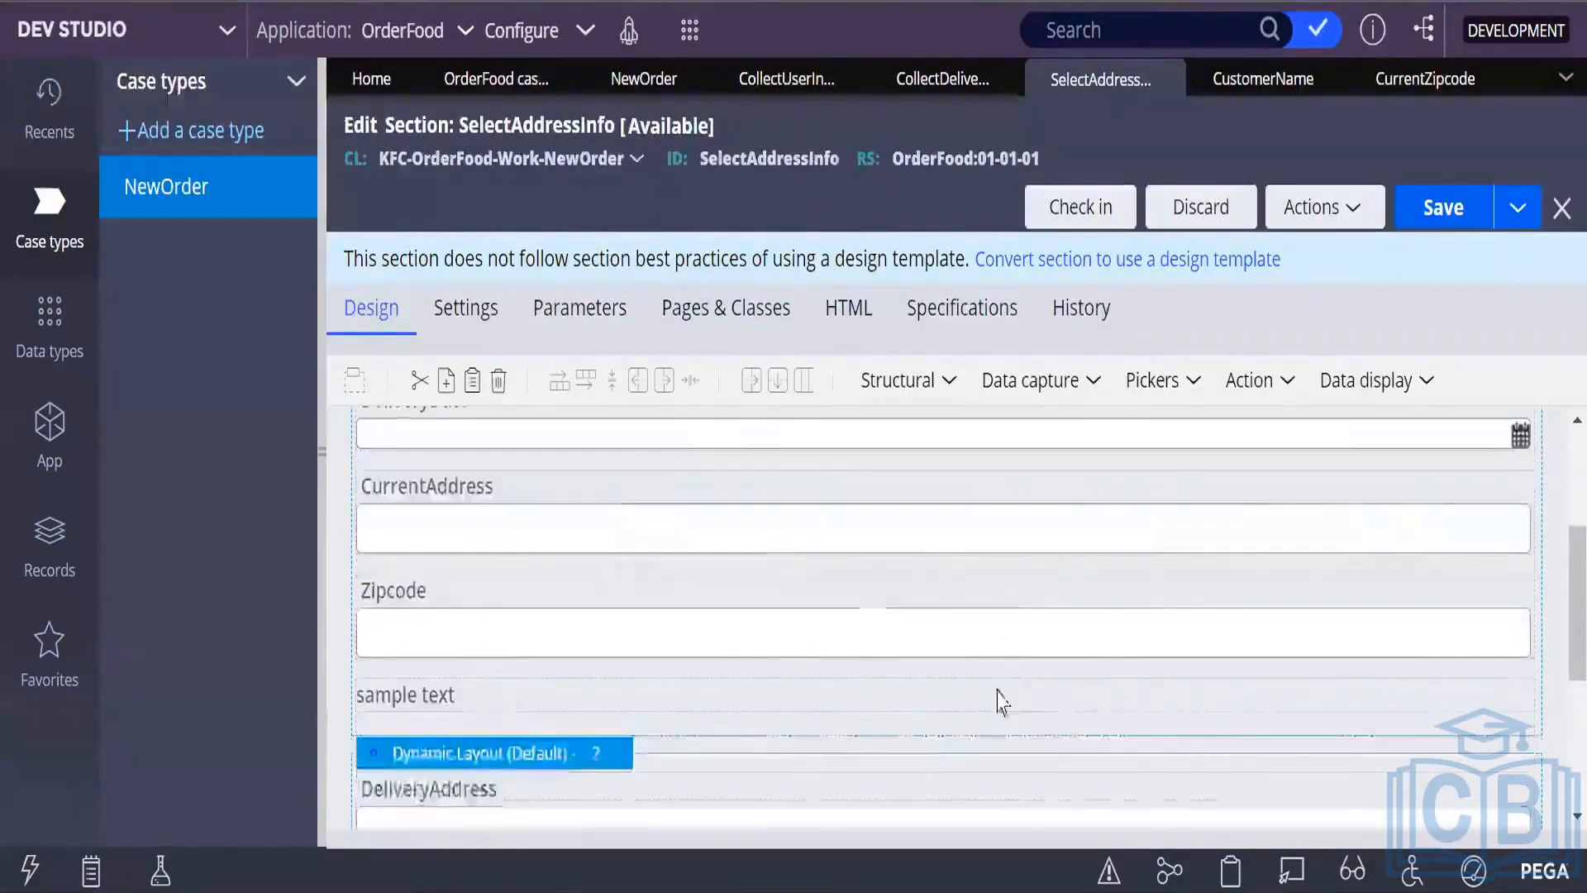
pyautogui.doubleClick(470, 709)
pyautogui.moveTo(794, 295); pyautogui.dragTo(638, 300)
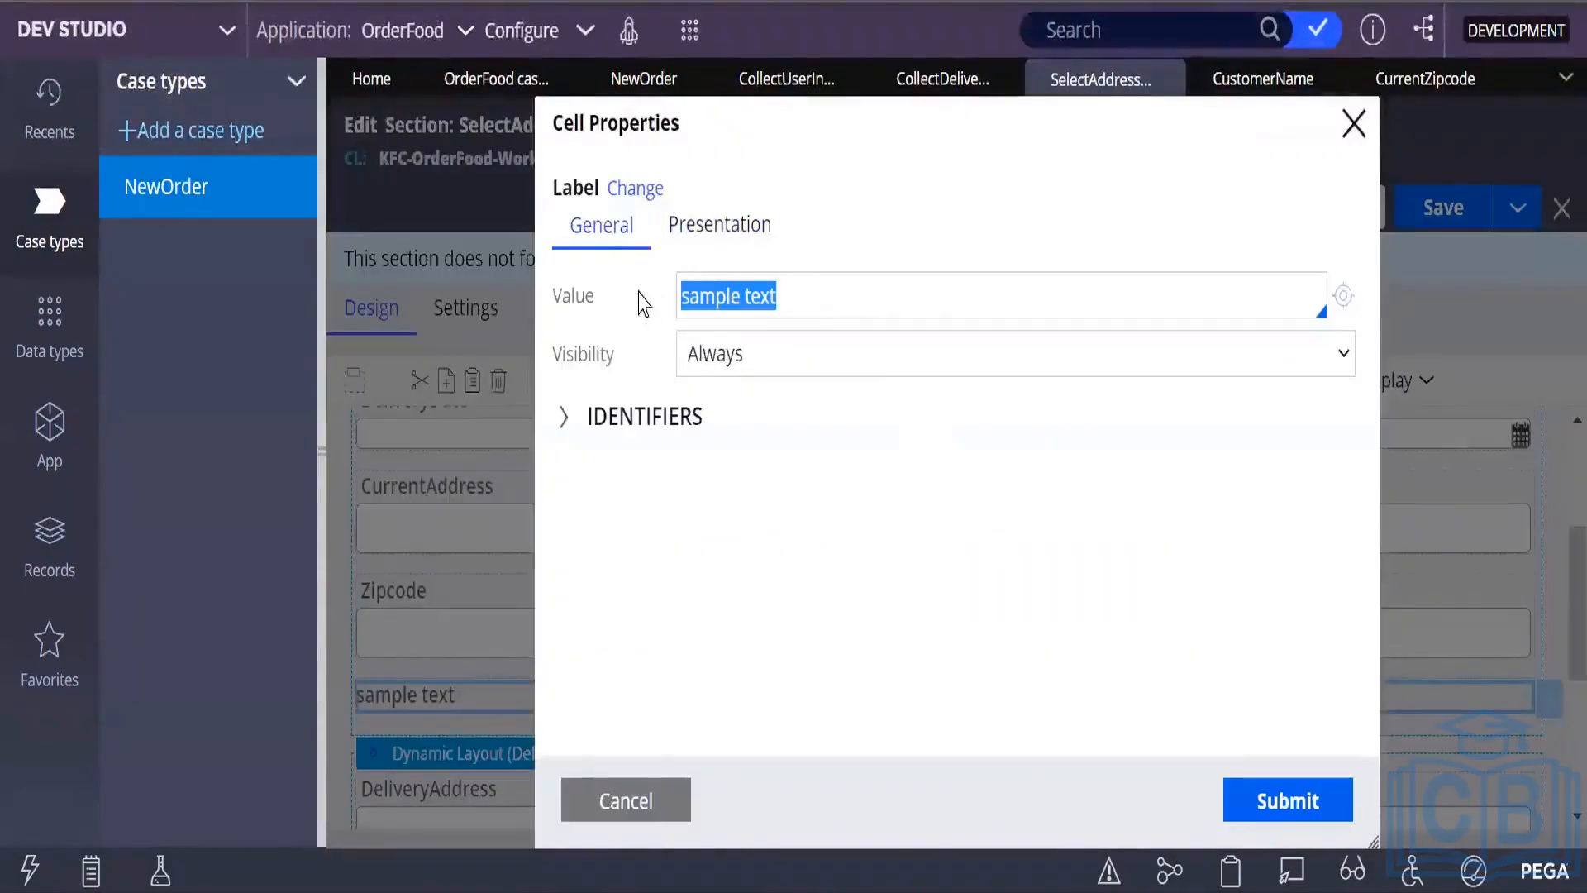
pyautogui.write('Deliver')
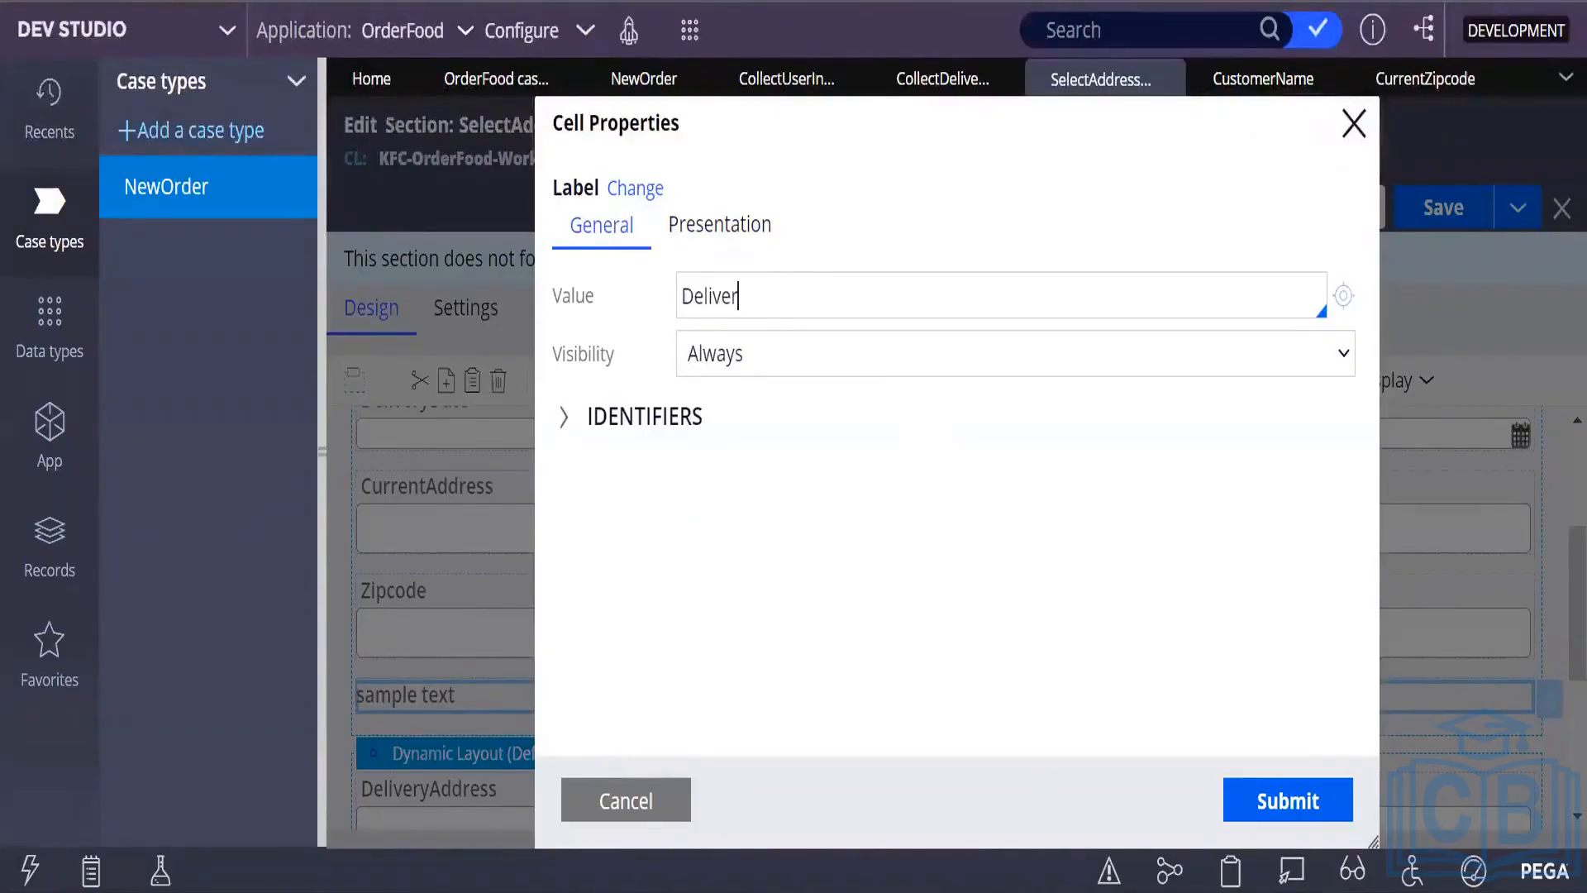
pyautogui.write('y Address')
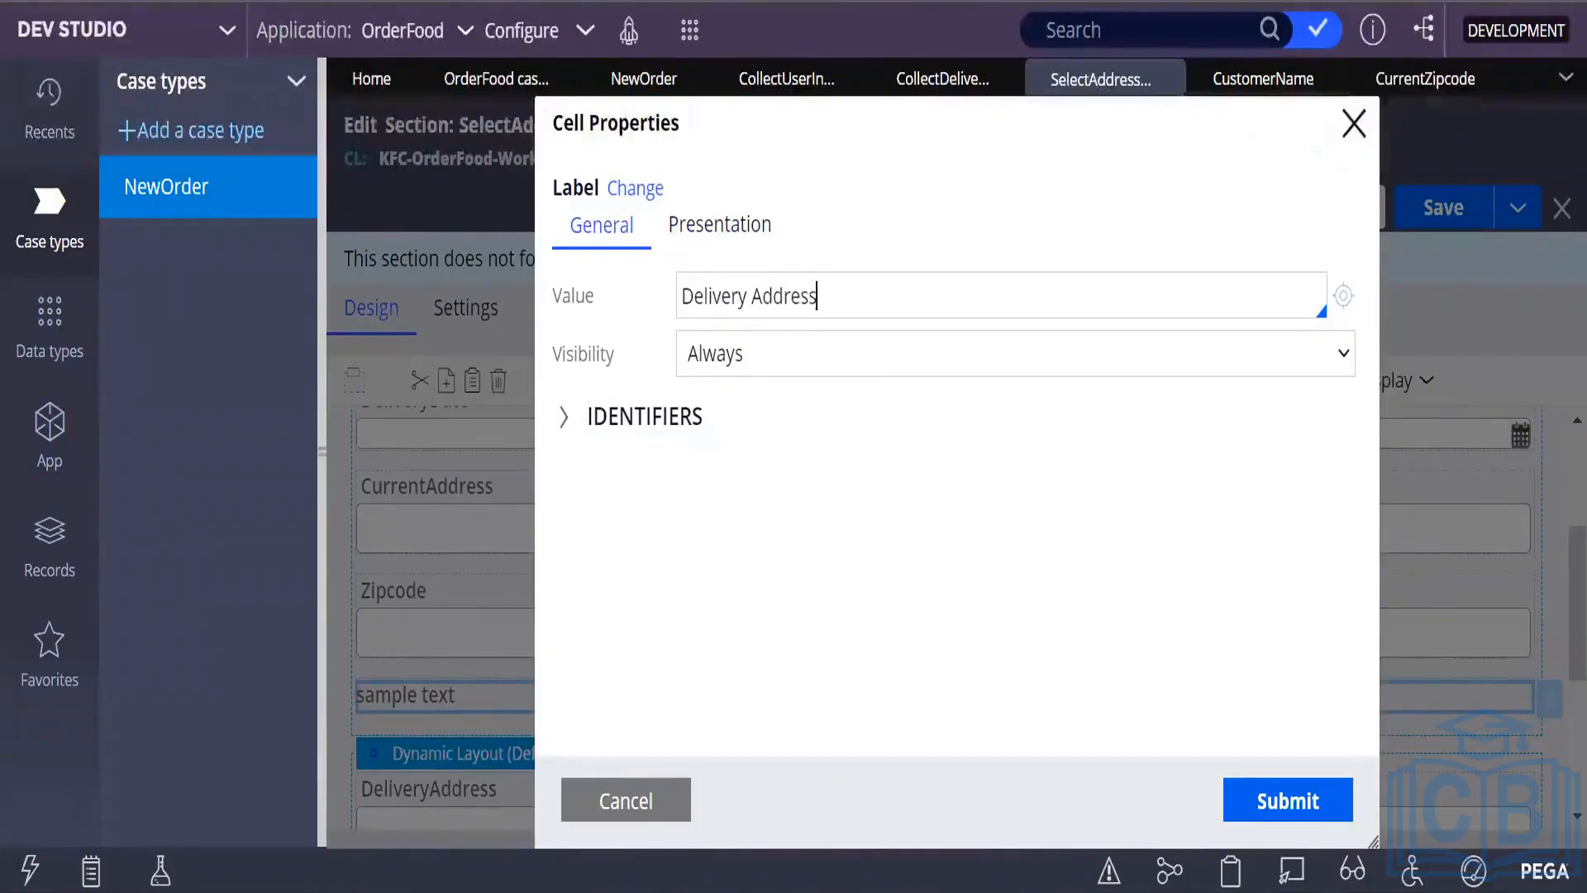
# Set the label format of the Delivery Address label to Heading 2, submit its cell properties and save the section.
pyautogui.click(682, 221)
pyautogui.click(1104, 295)
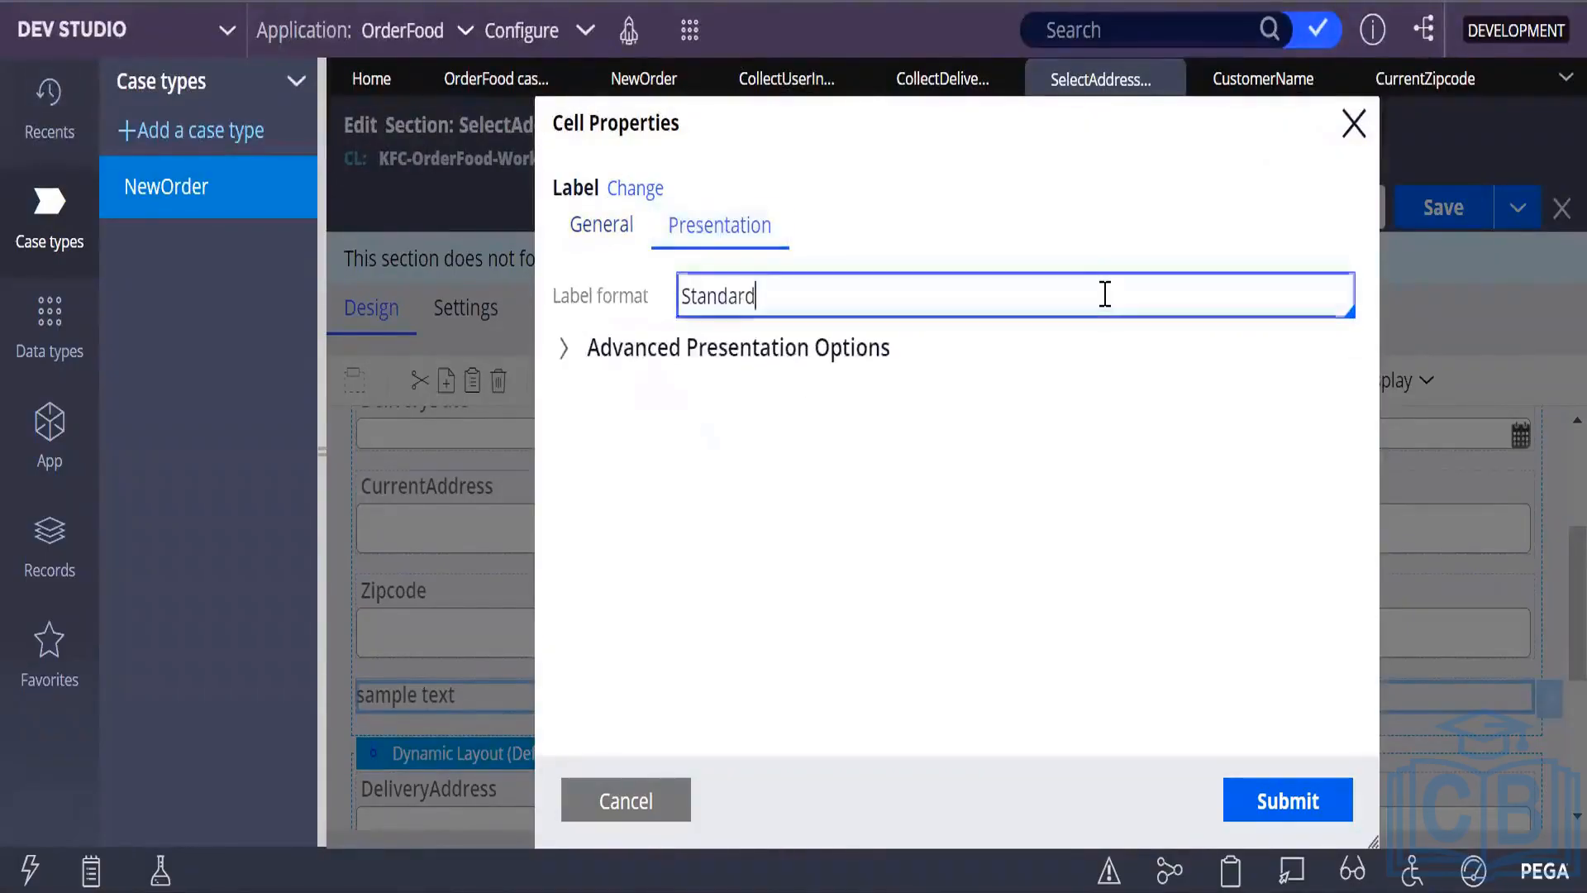
pyautogui.press('BackSpace')
pyautogui.press('BackSpace')
pyautogui.press('BackSpace')
pyautogui.press('BackSpace')
pyautogui.press('BackSpace')
pyautogui.press('BackSpace')
pyautogui.press('BackSpace')
pyautogui.write('H')
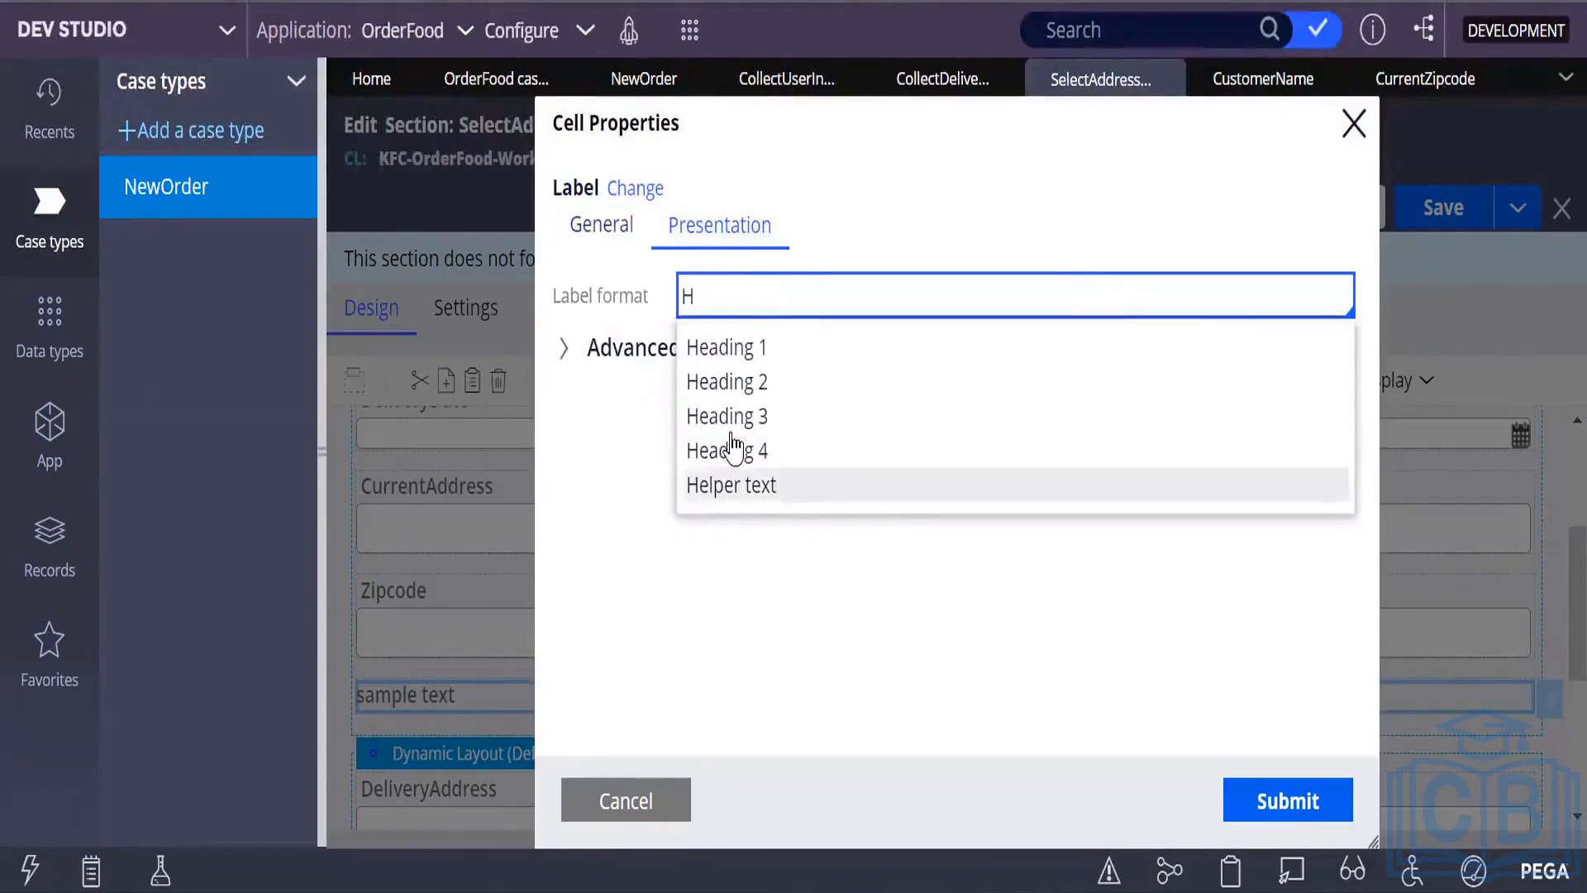
pyautogui.click(698, 381)
pyautogui.click(1313, 825)
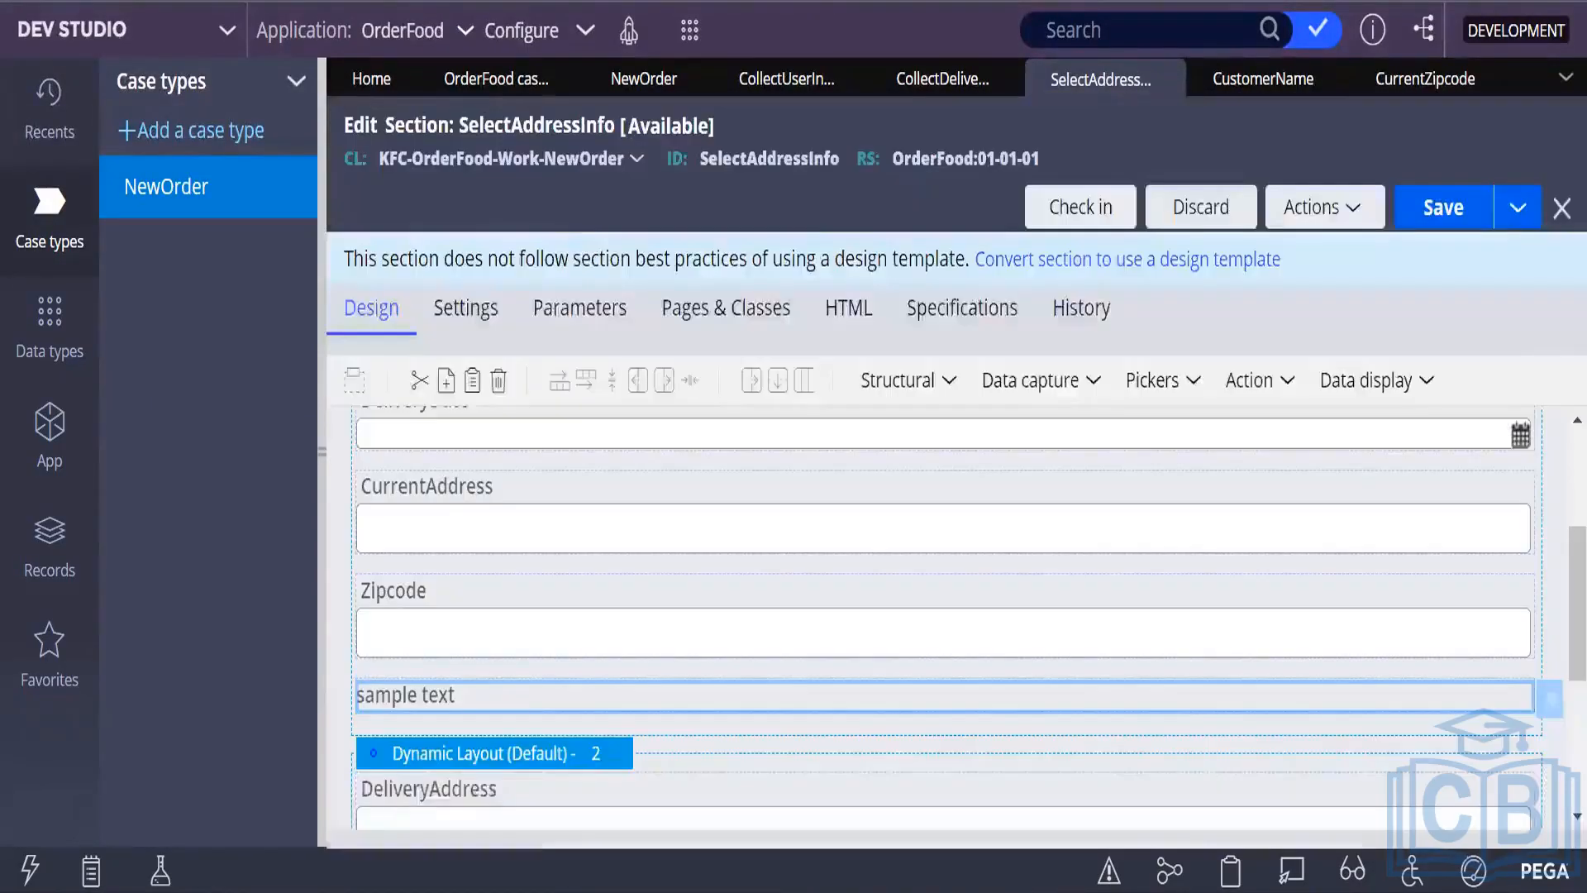
pyautogui.click(1445, 207)
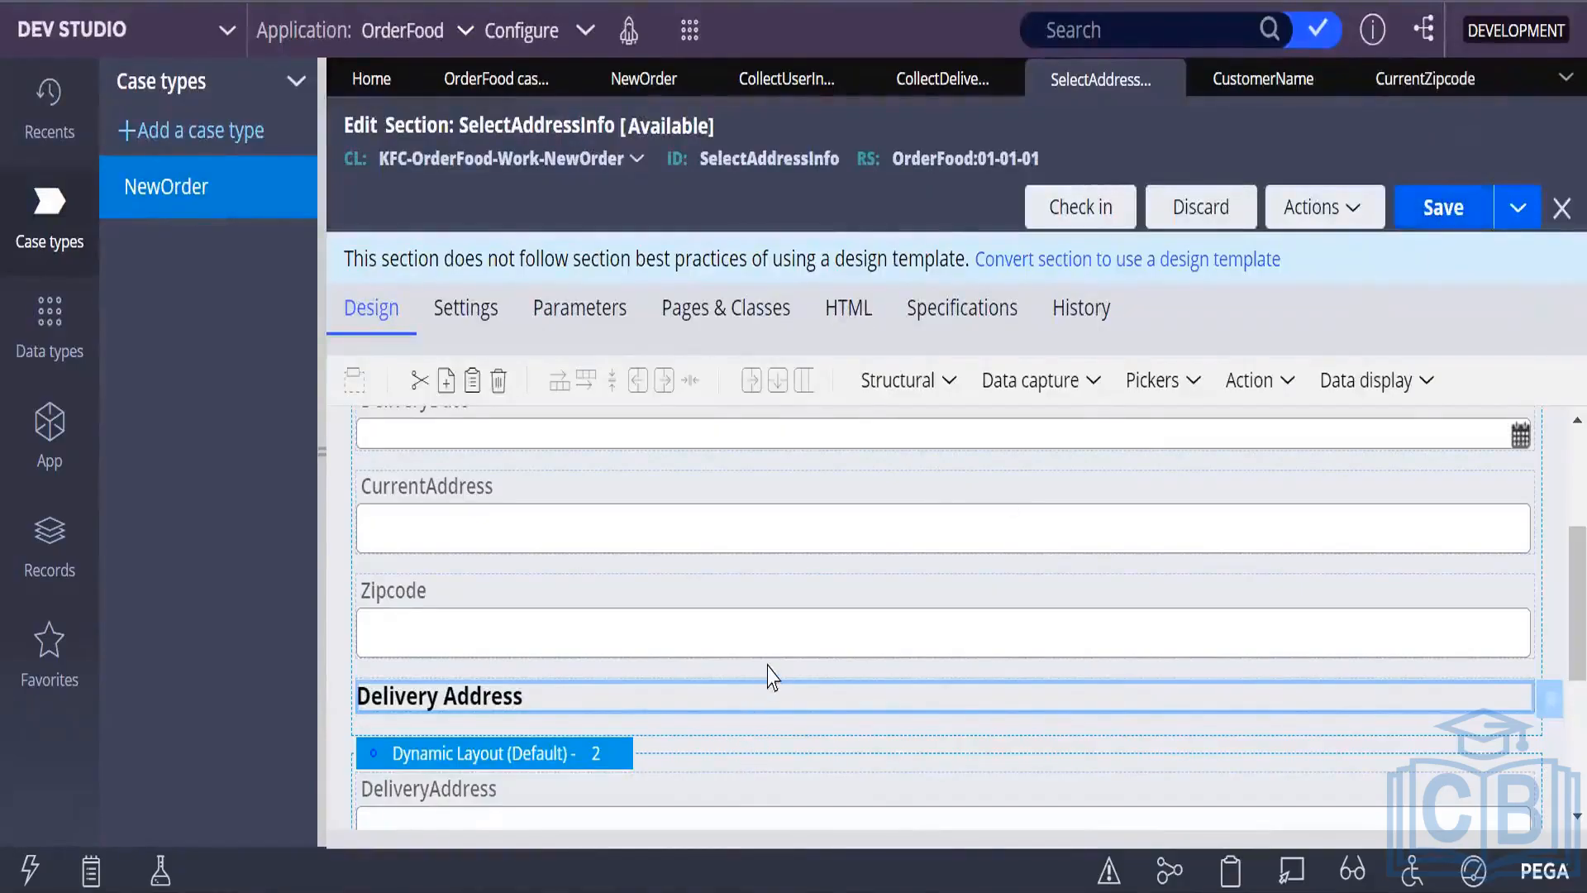
# Change the layout format of the first dynamic layout to Inline grid double and submit its properties.
pyautogui.scroll(-1, 769, 663)
pyautogui.scroll(1, 773, 678)
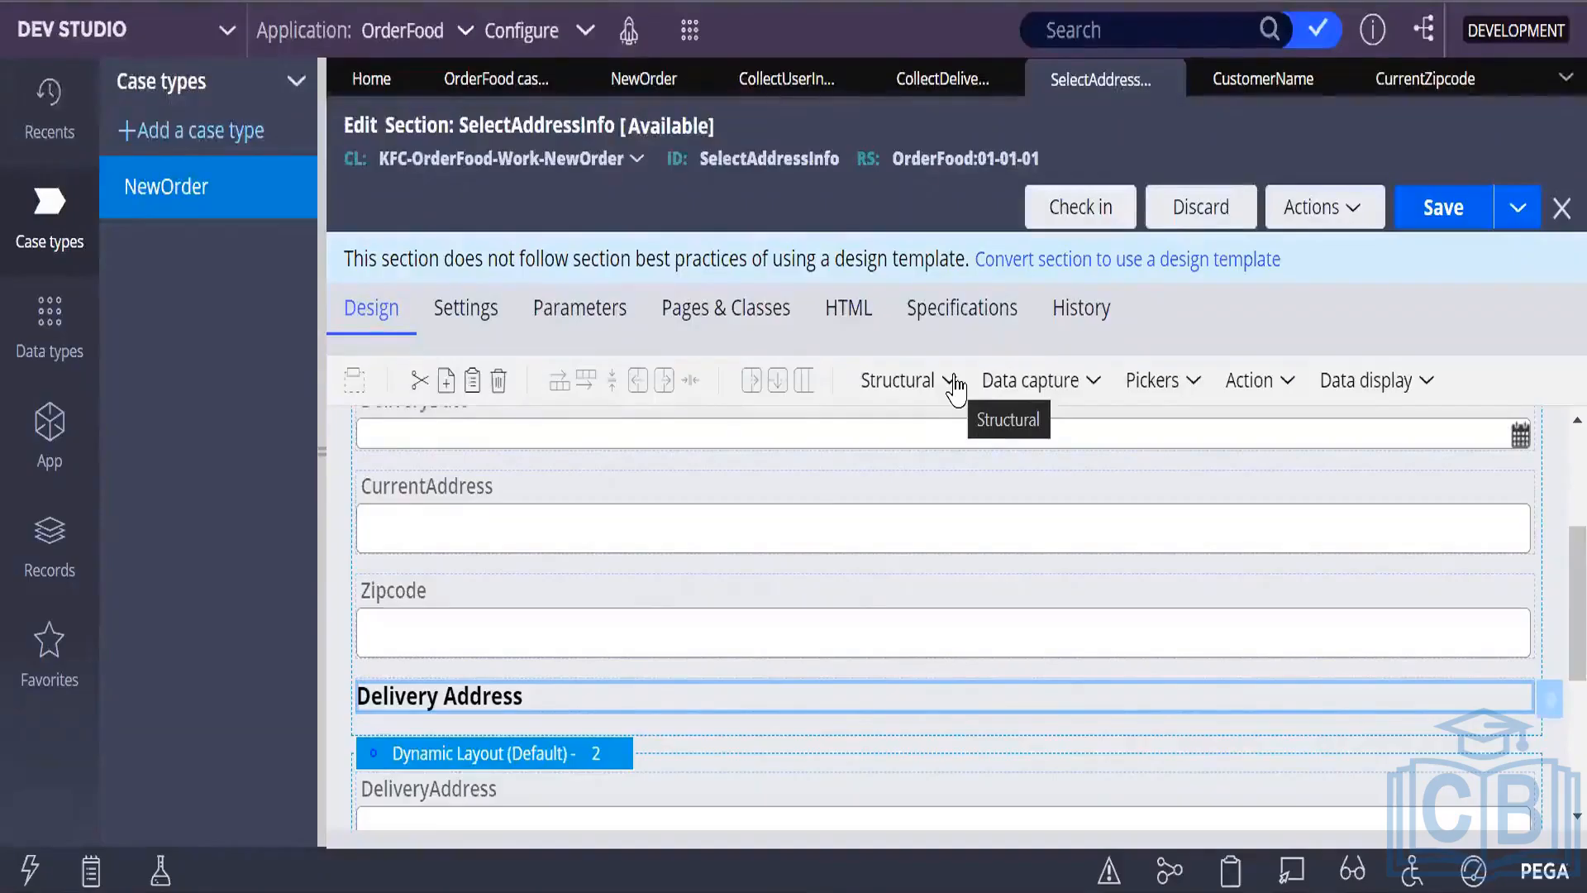
pyautogui.scroll(3, 617, 595)
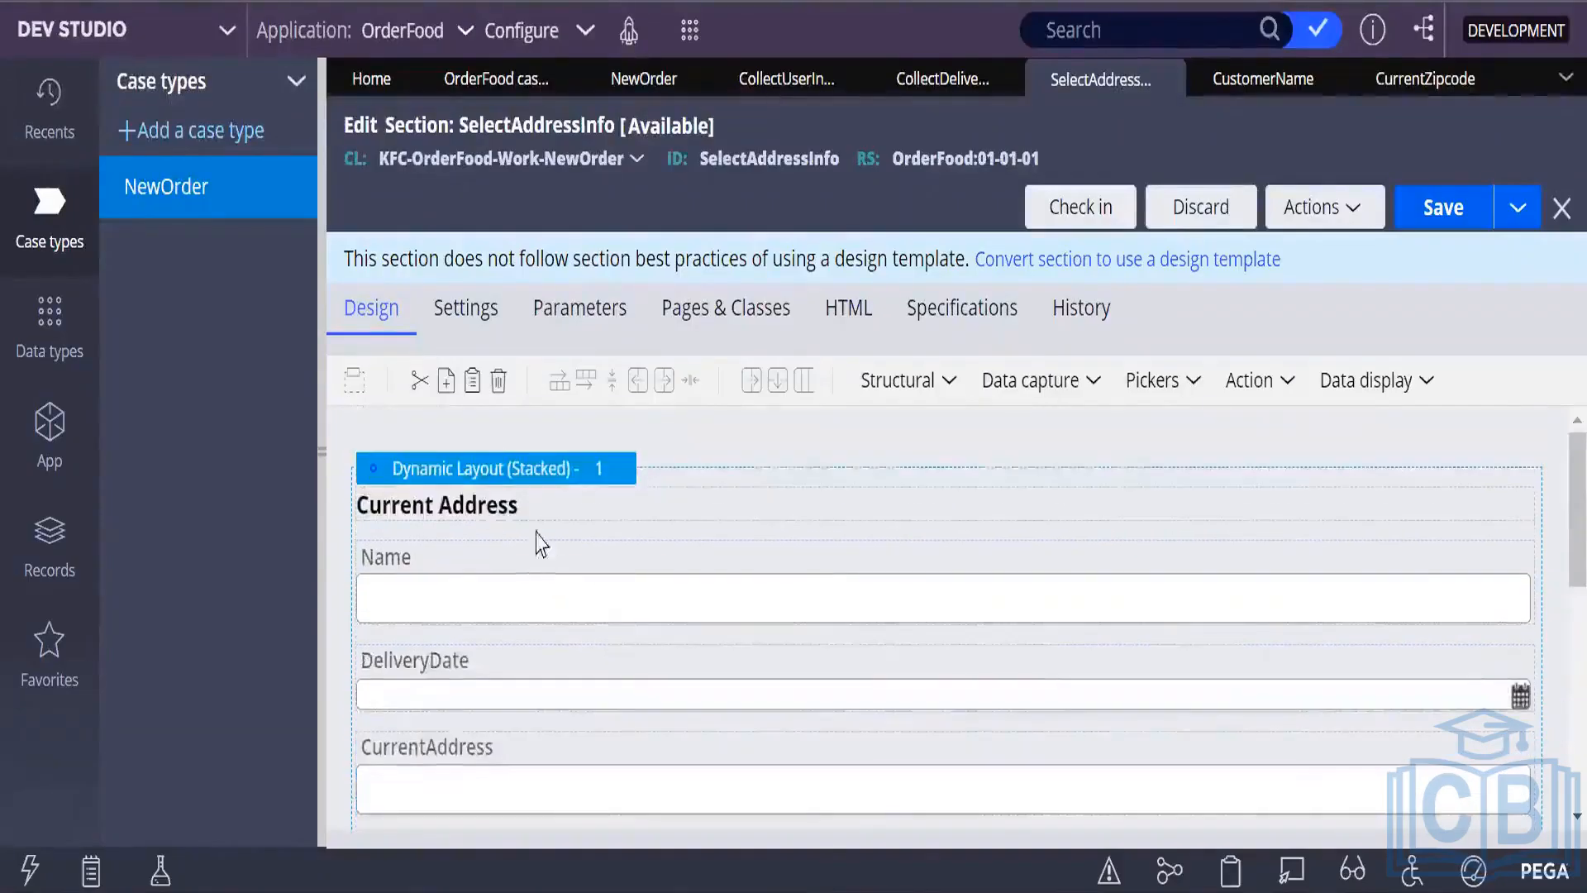
pyautogui.click(563, 484)
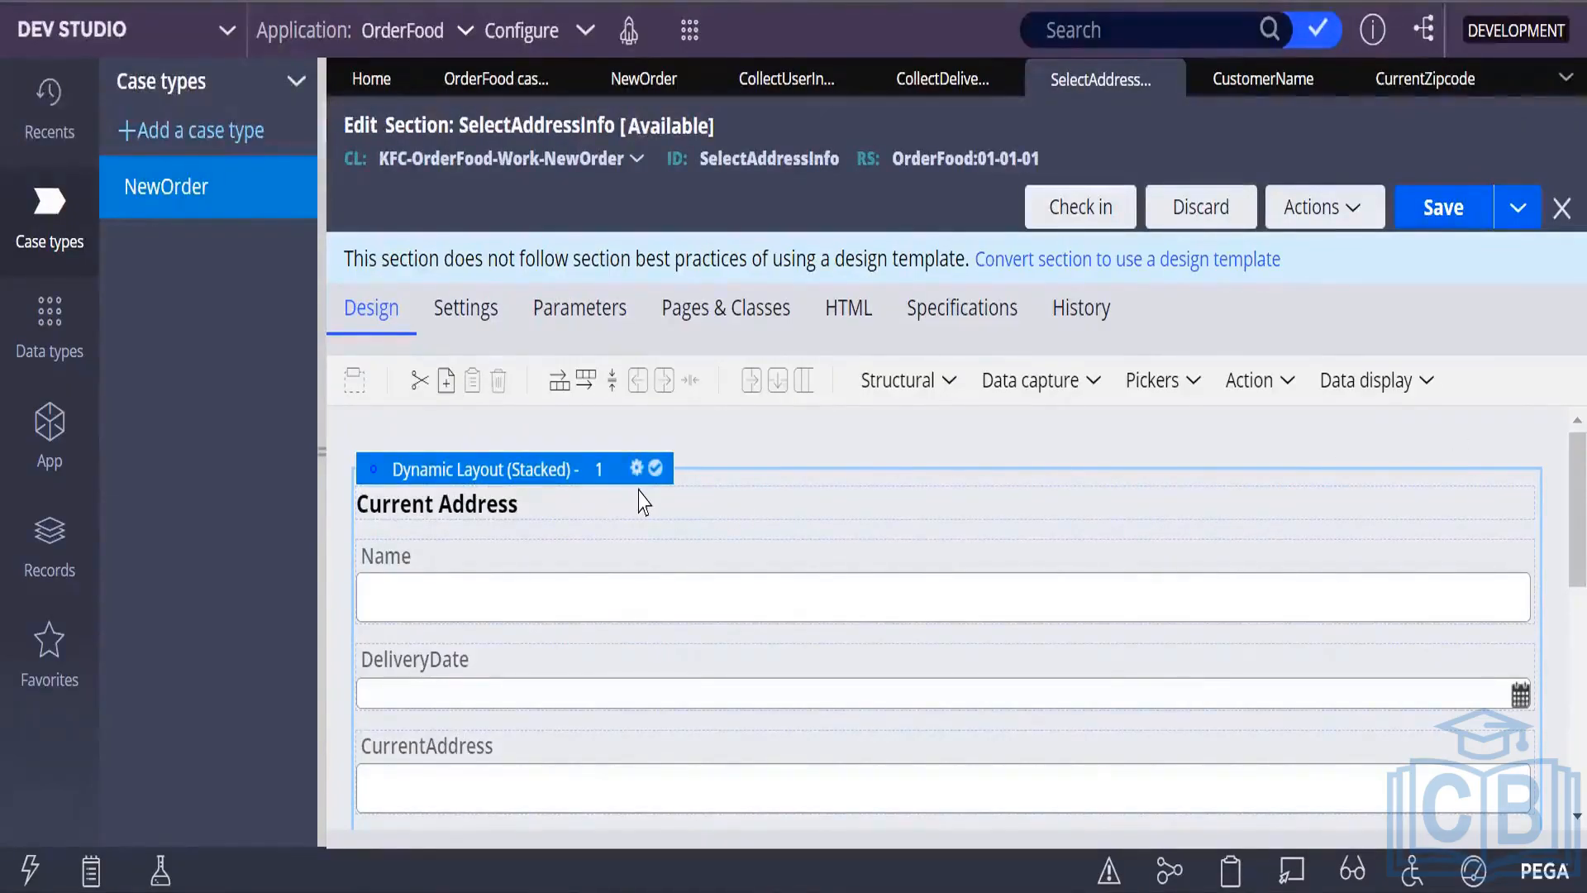
pyautogui.click(636, 470)
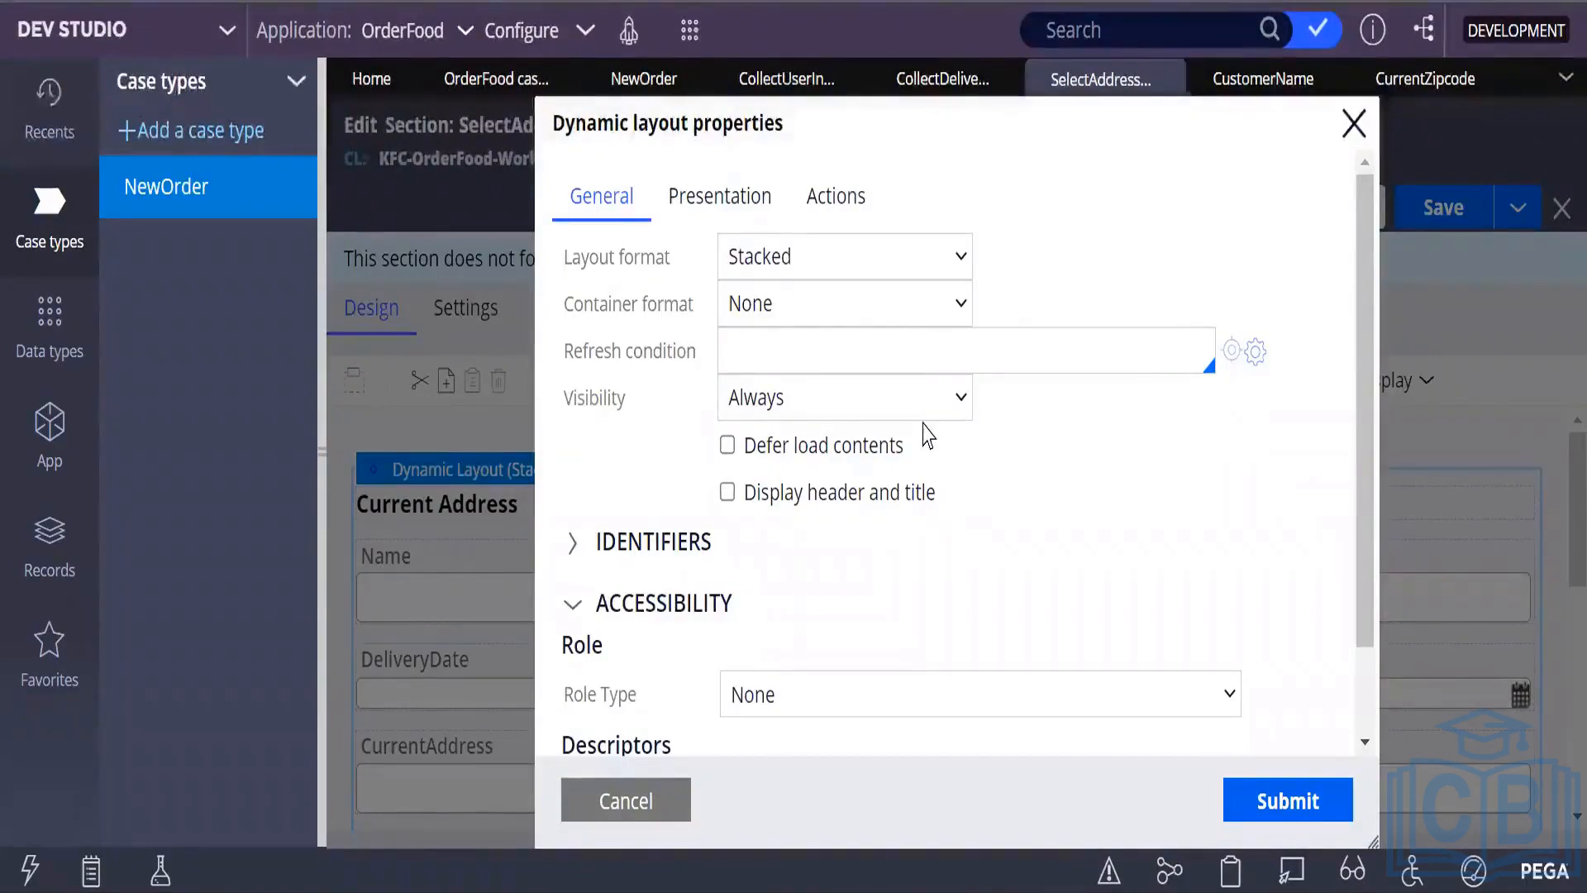
pyautogui.click(962, 263)
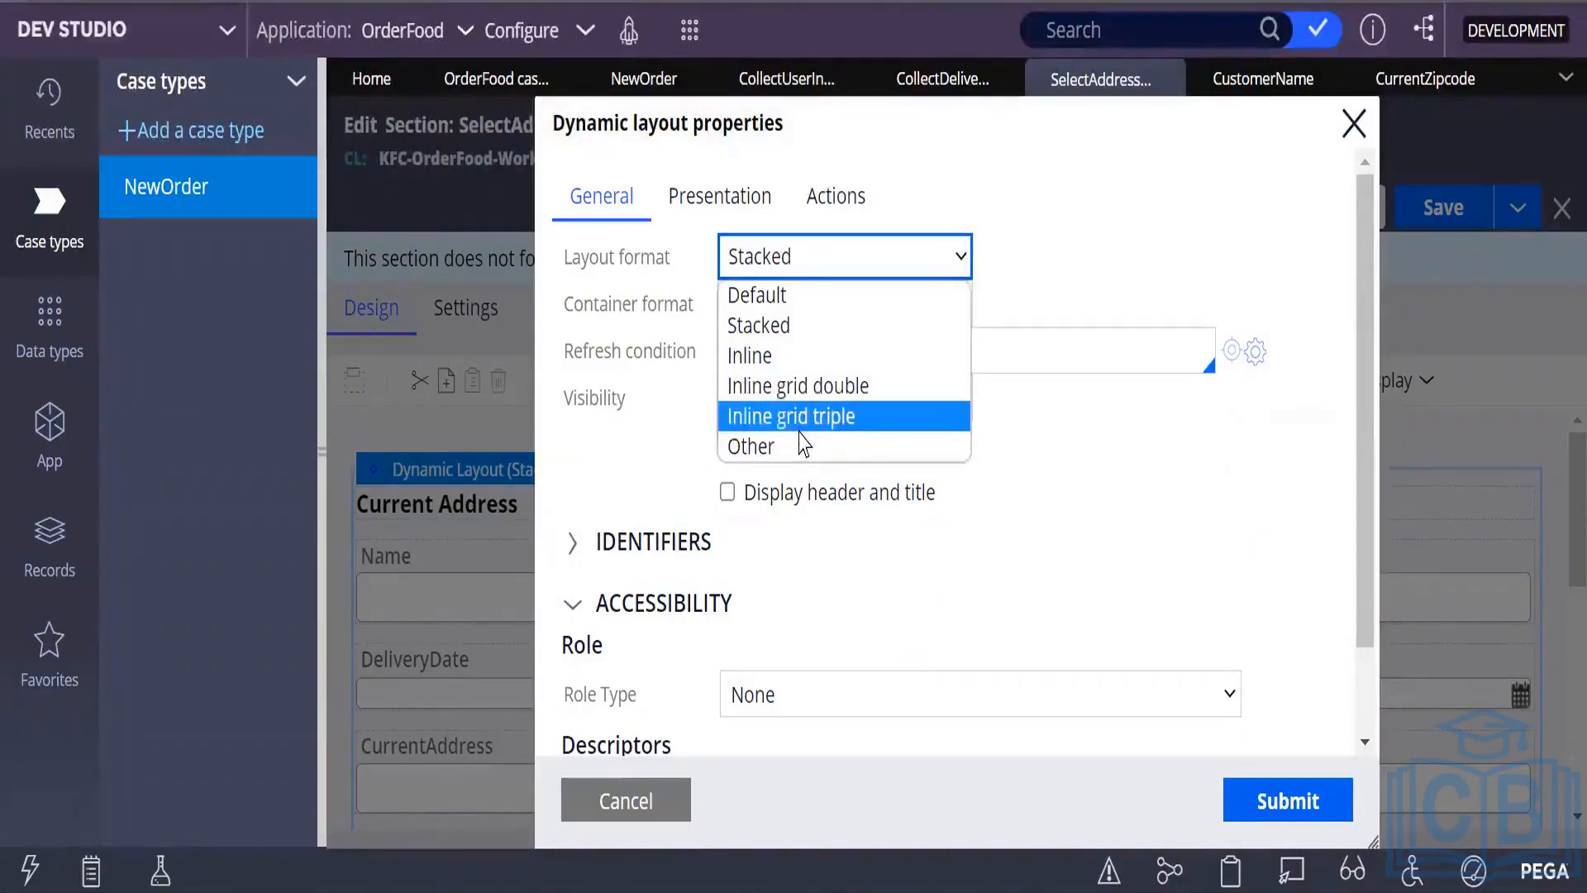
pyautogui.click(831, 389)
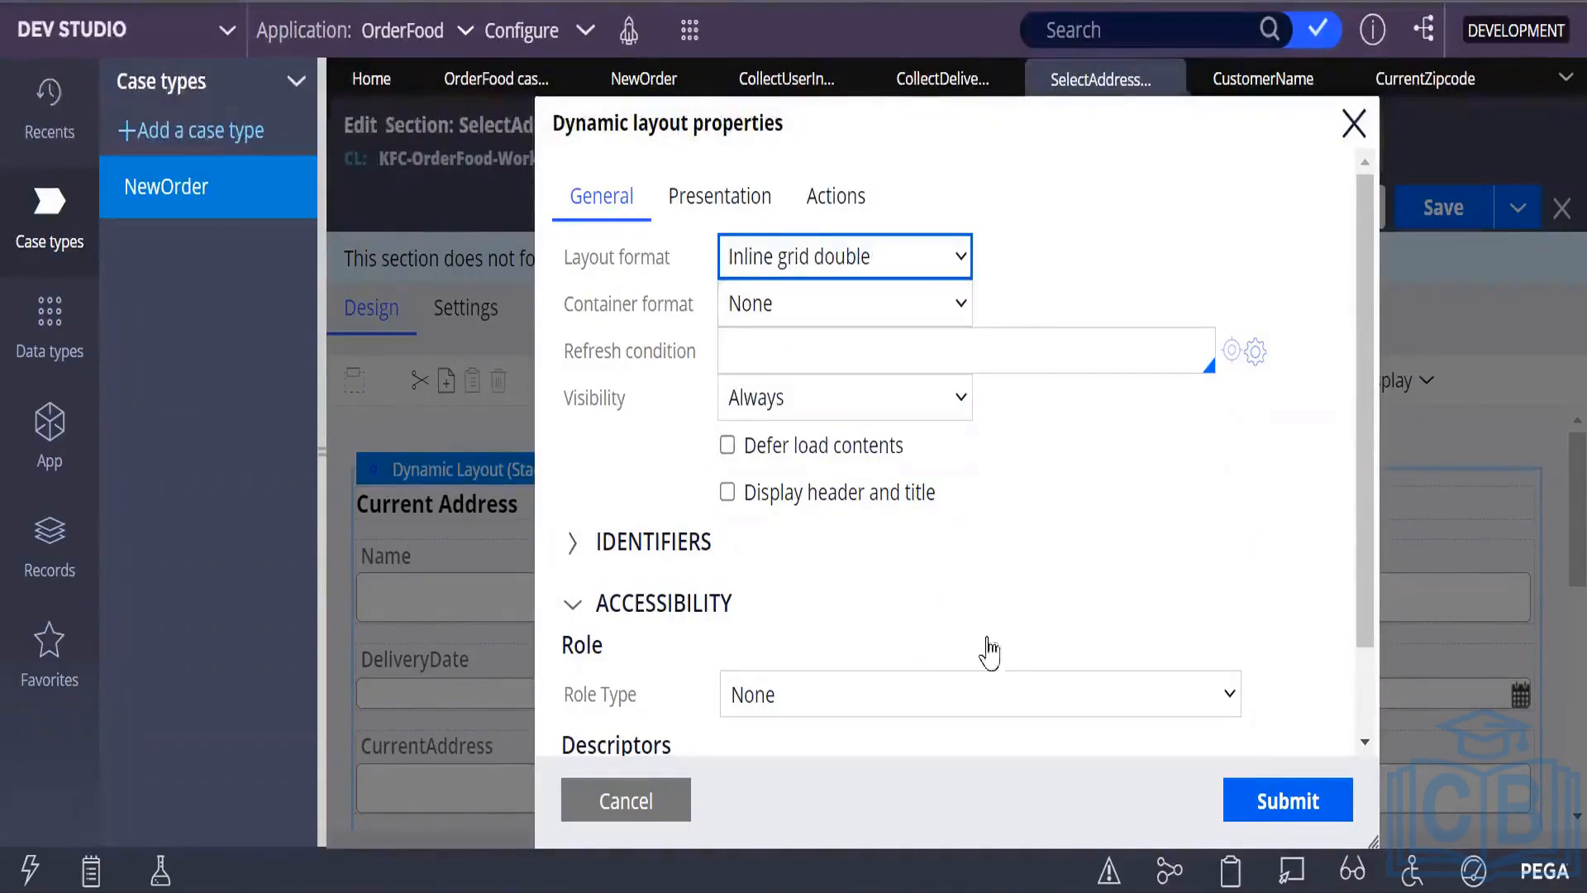
pyautogui.click(1341, 803)
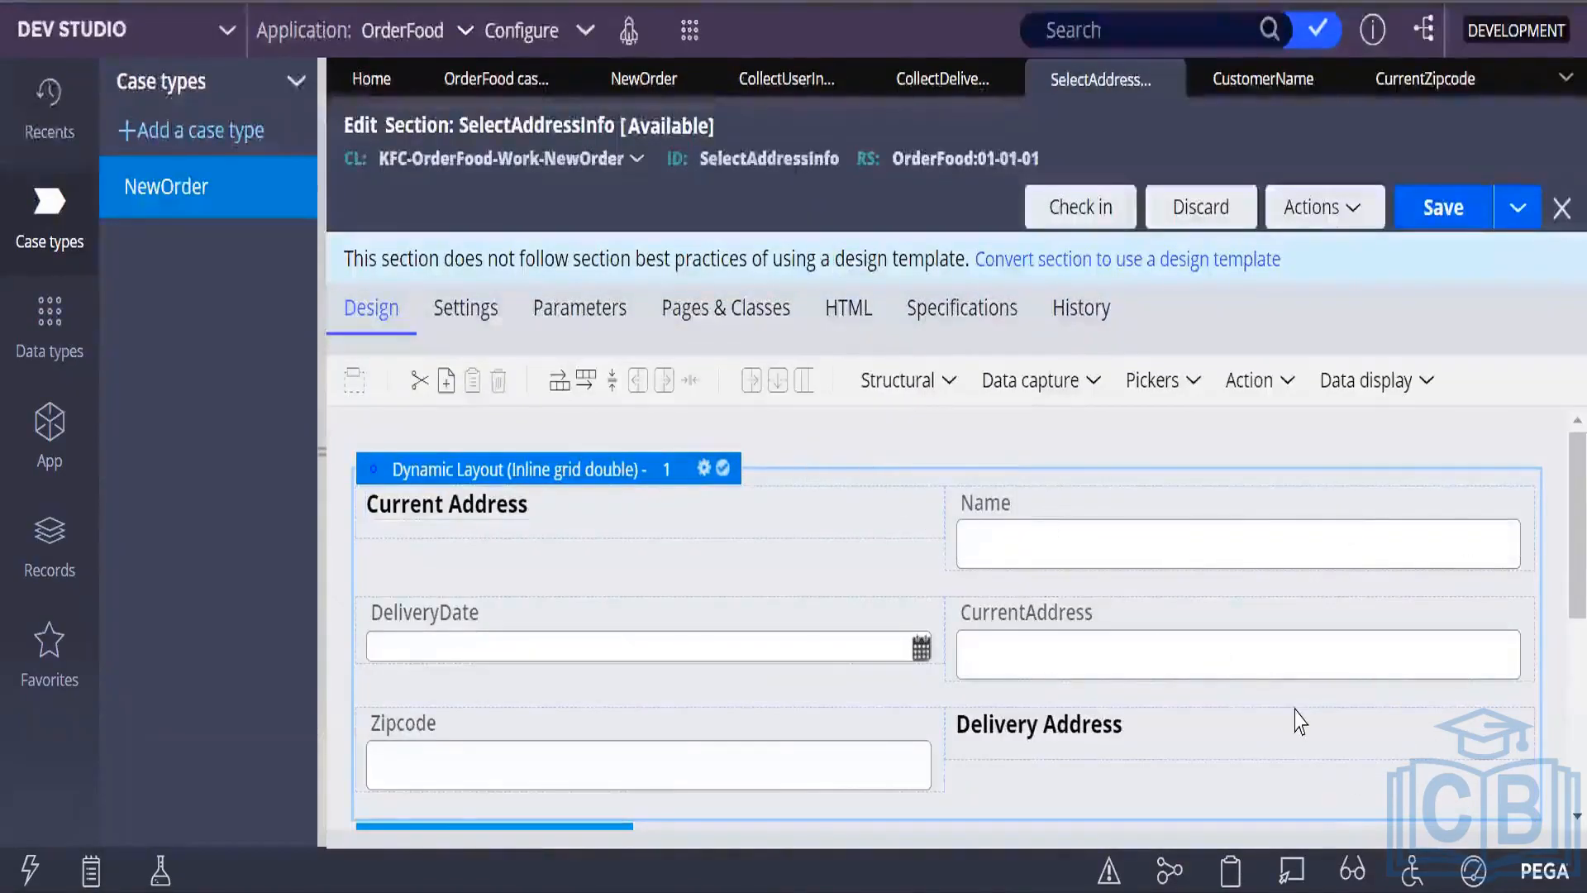
pyautogui.scroll(-3, 1298, 720)
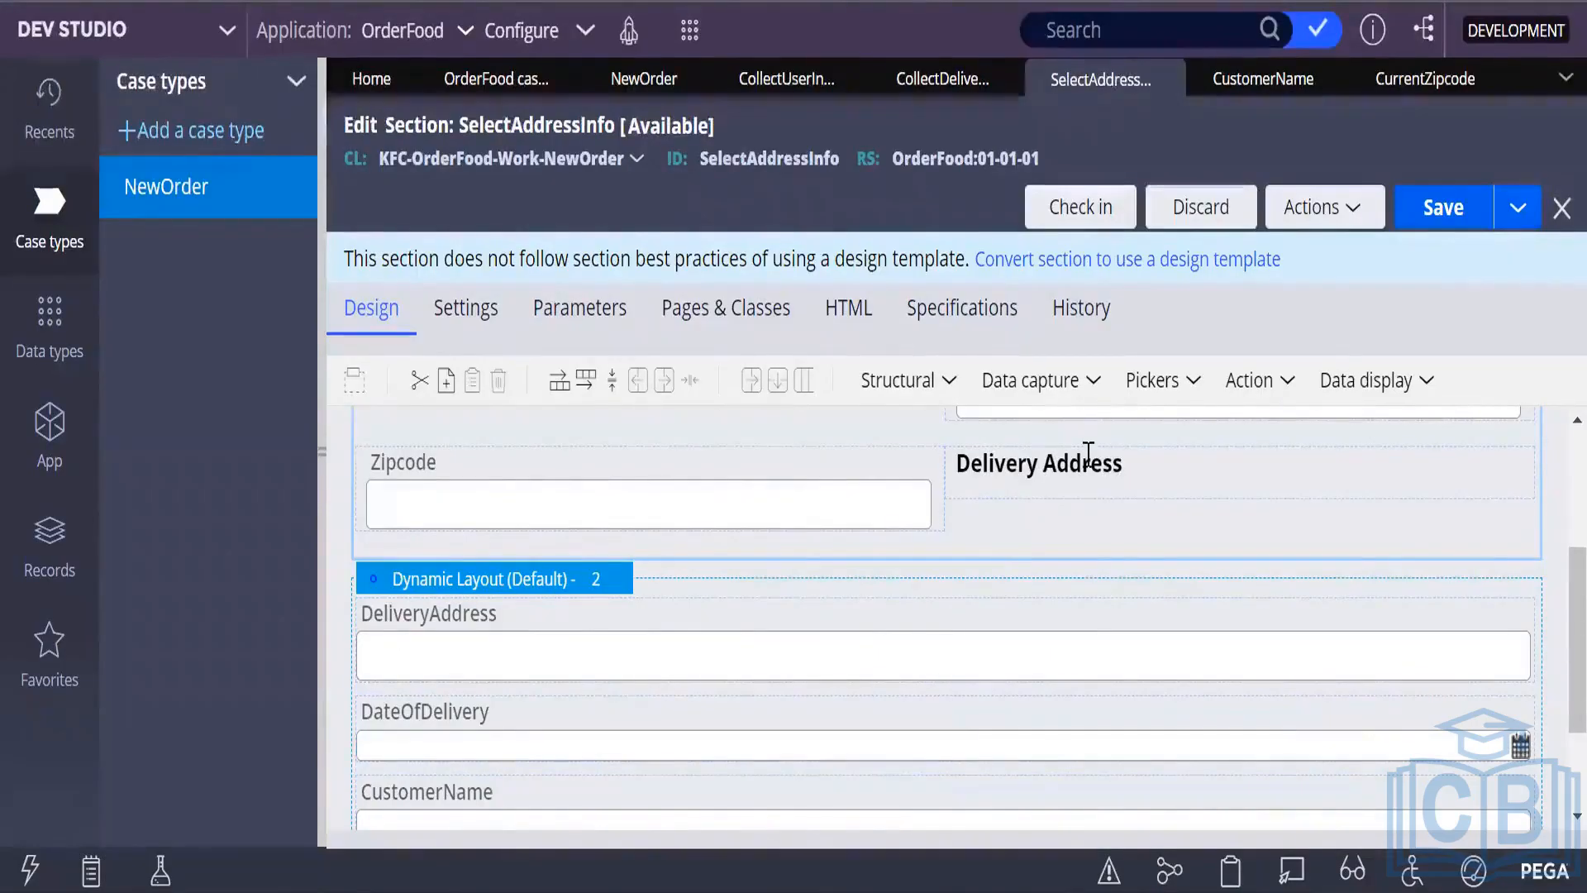
pyautogui.click(1108, 488)
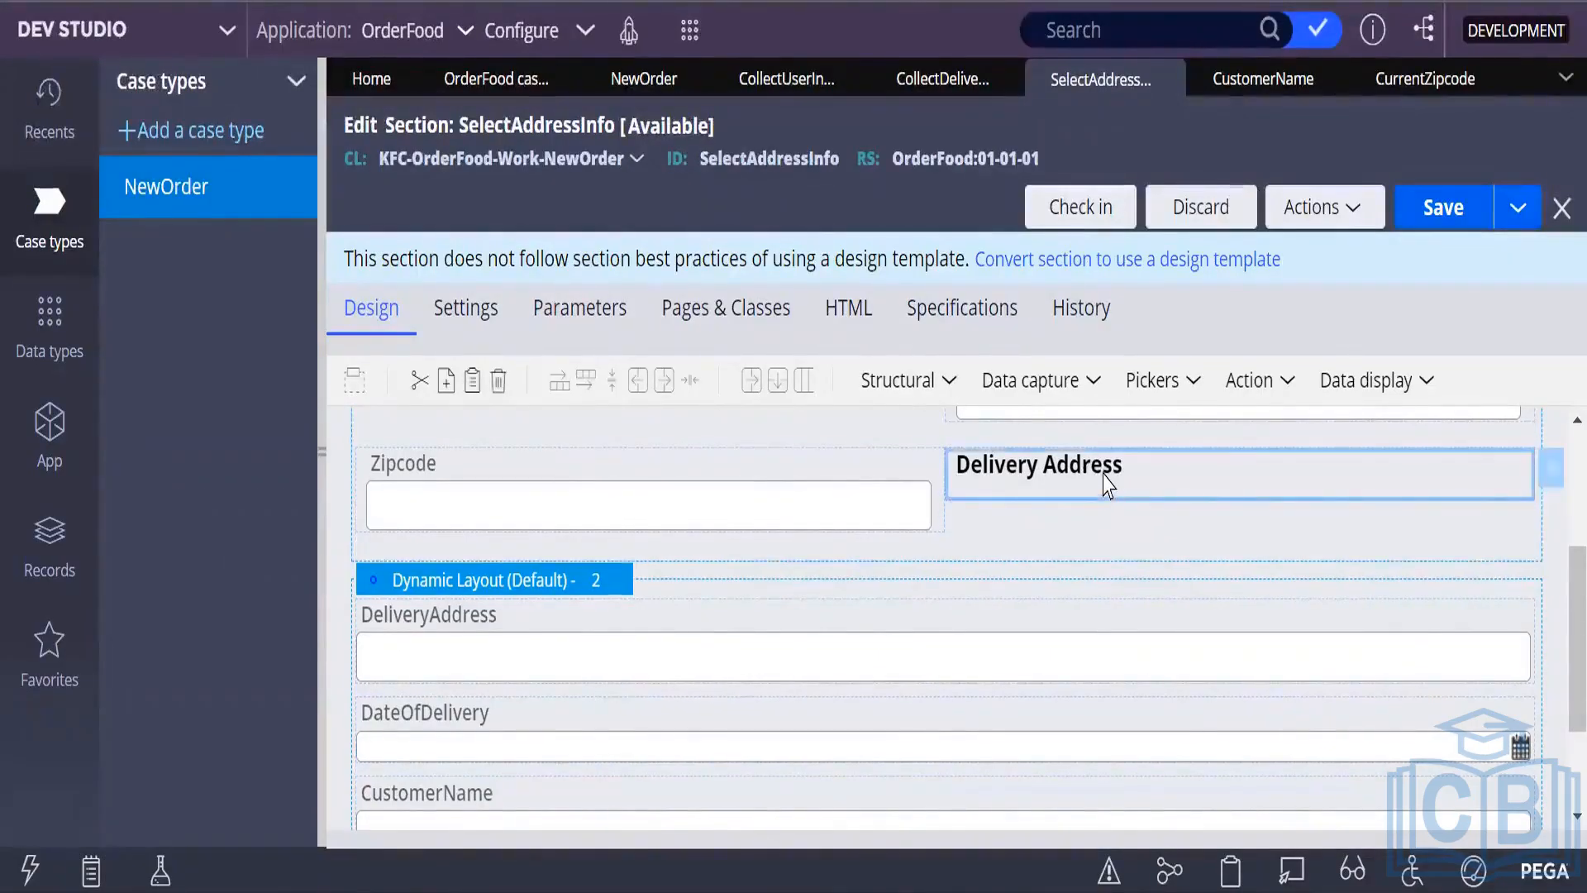
pyautogui.doubleClick(1108, 488)
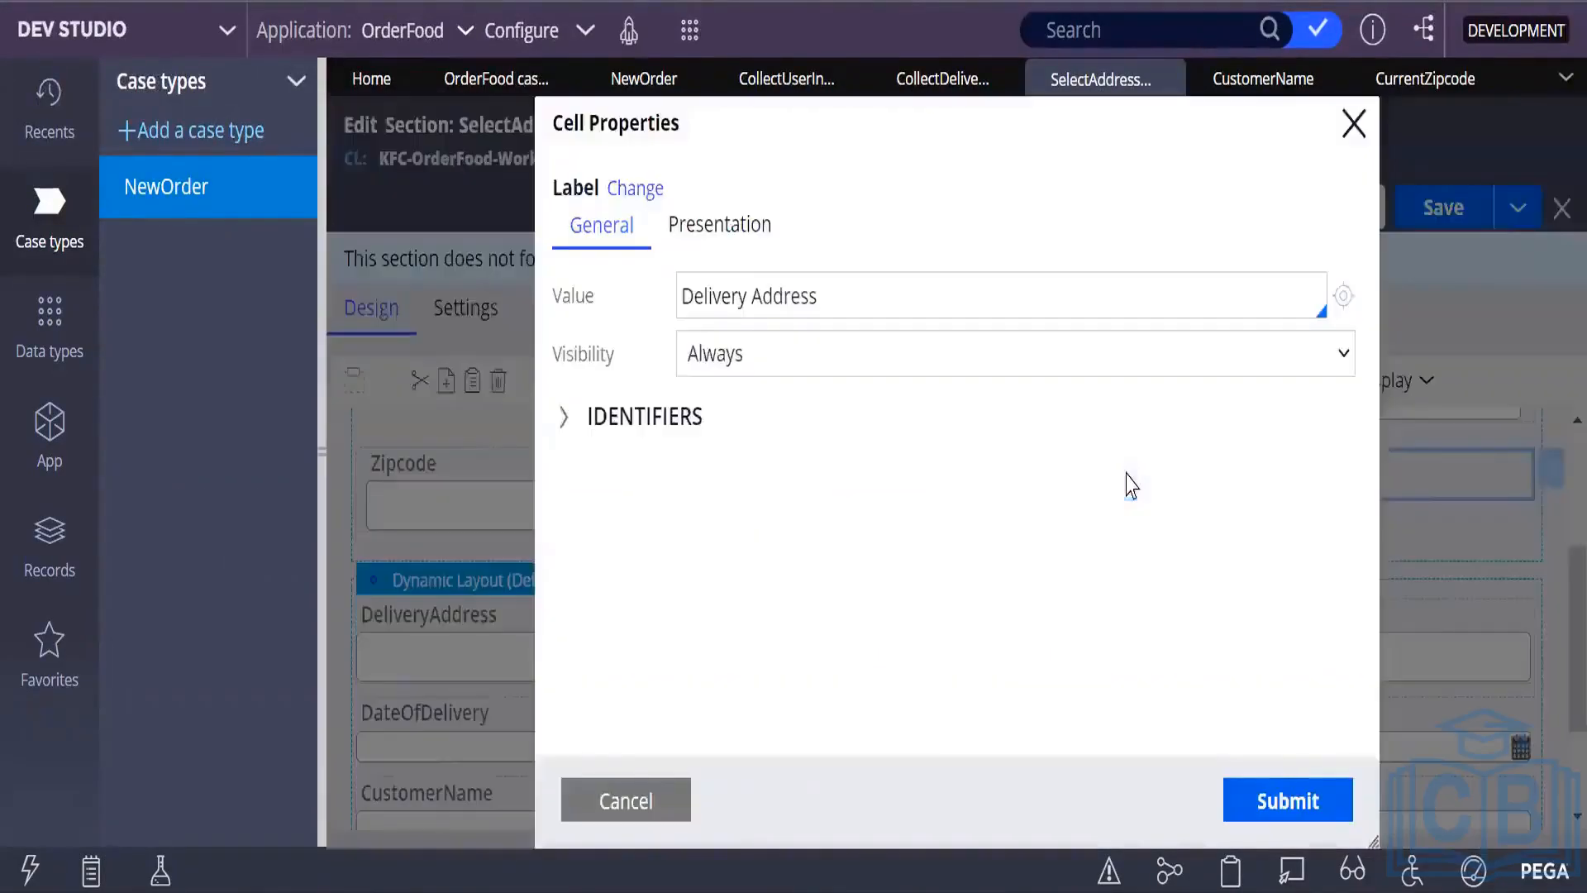
pyautogui.tripleClick(686, 310)
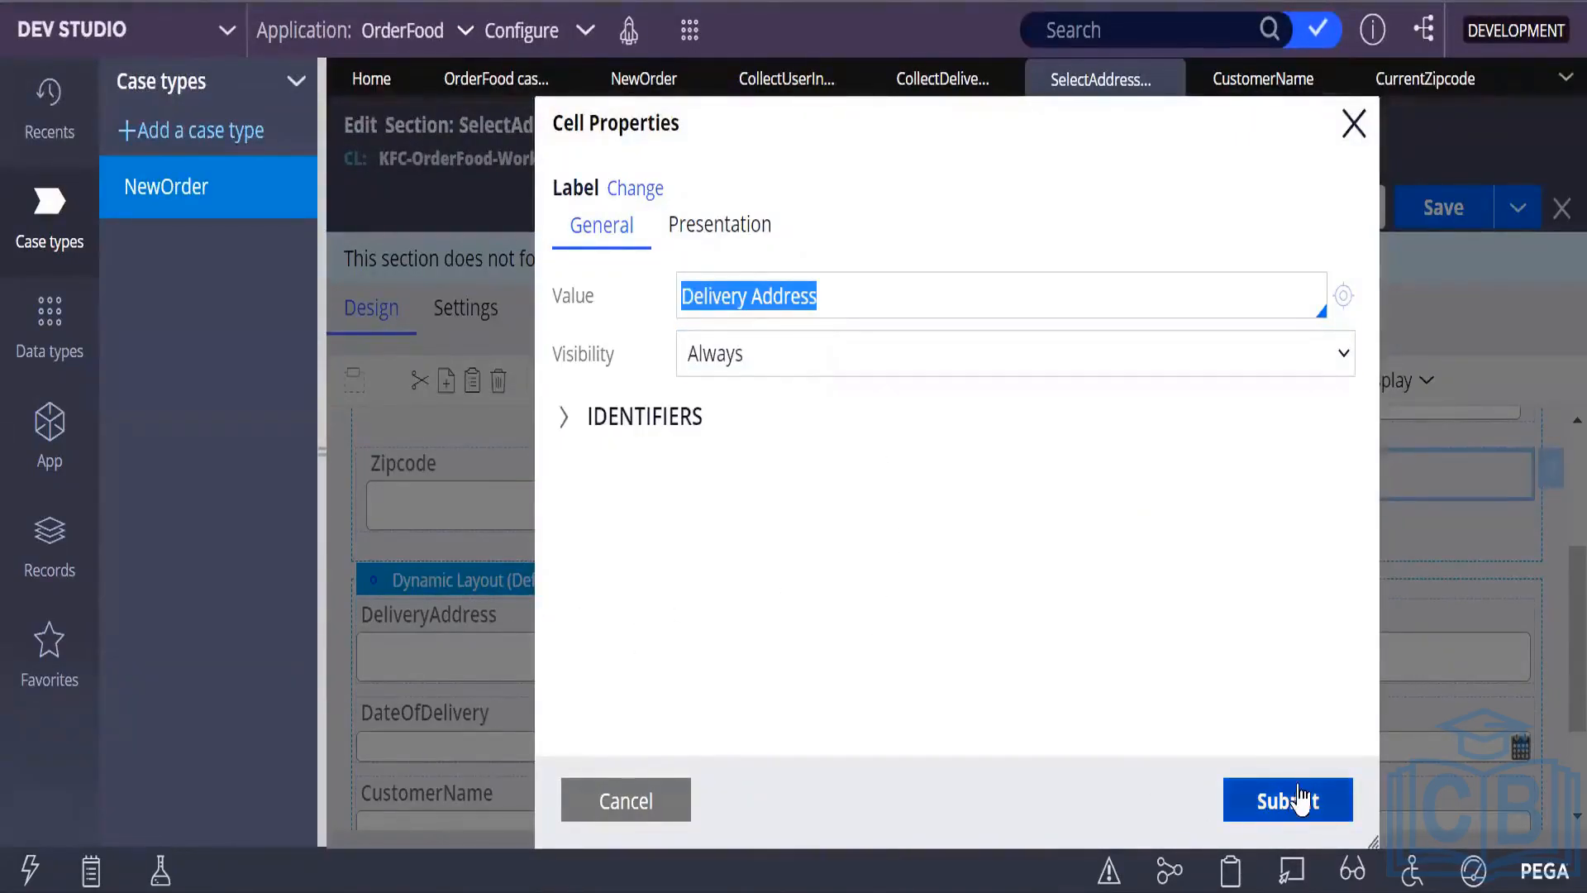
pyautogui.click(1352, 124)
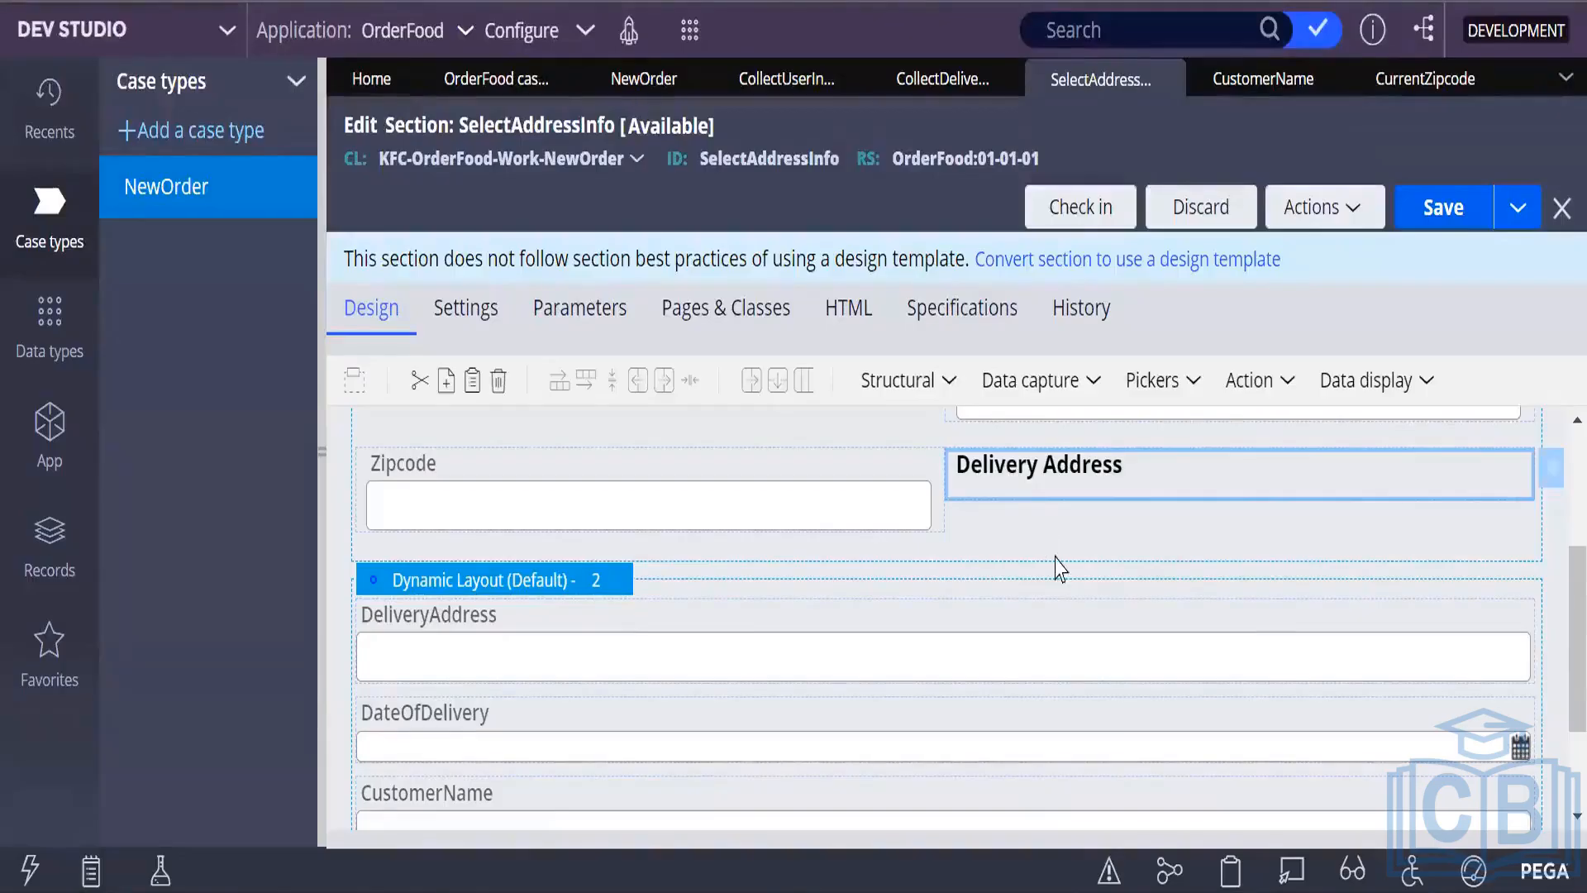
# Move the Delivery Address label out of the first dynamic layout to above the DeliveryAddress field in the second dynamic layout.
pyautogui.scroll(3, 1060, 569)
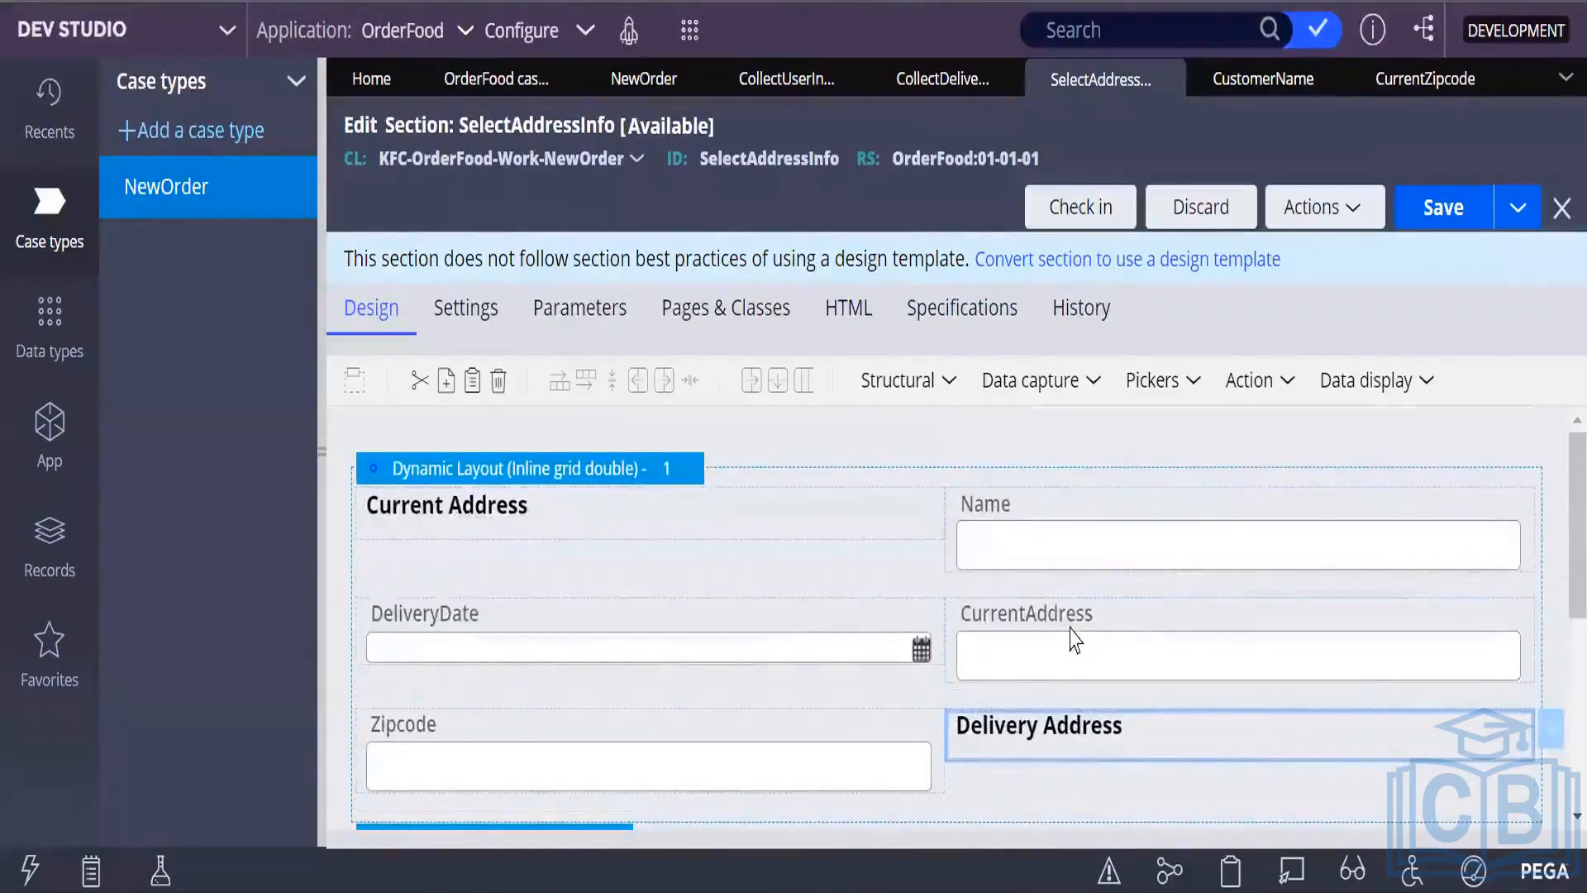
pyautogui.scroll(-3, 1073, 638)
pyautogui.moveTo(1059, 464); pyautogui.dragTo(540, 571)
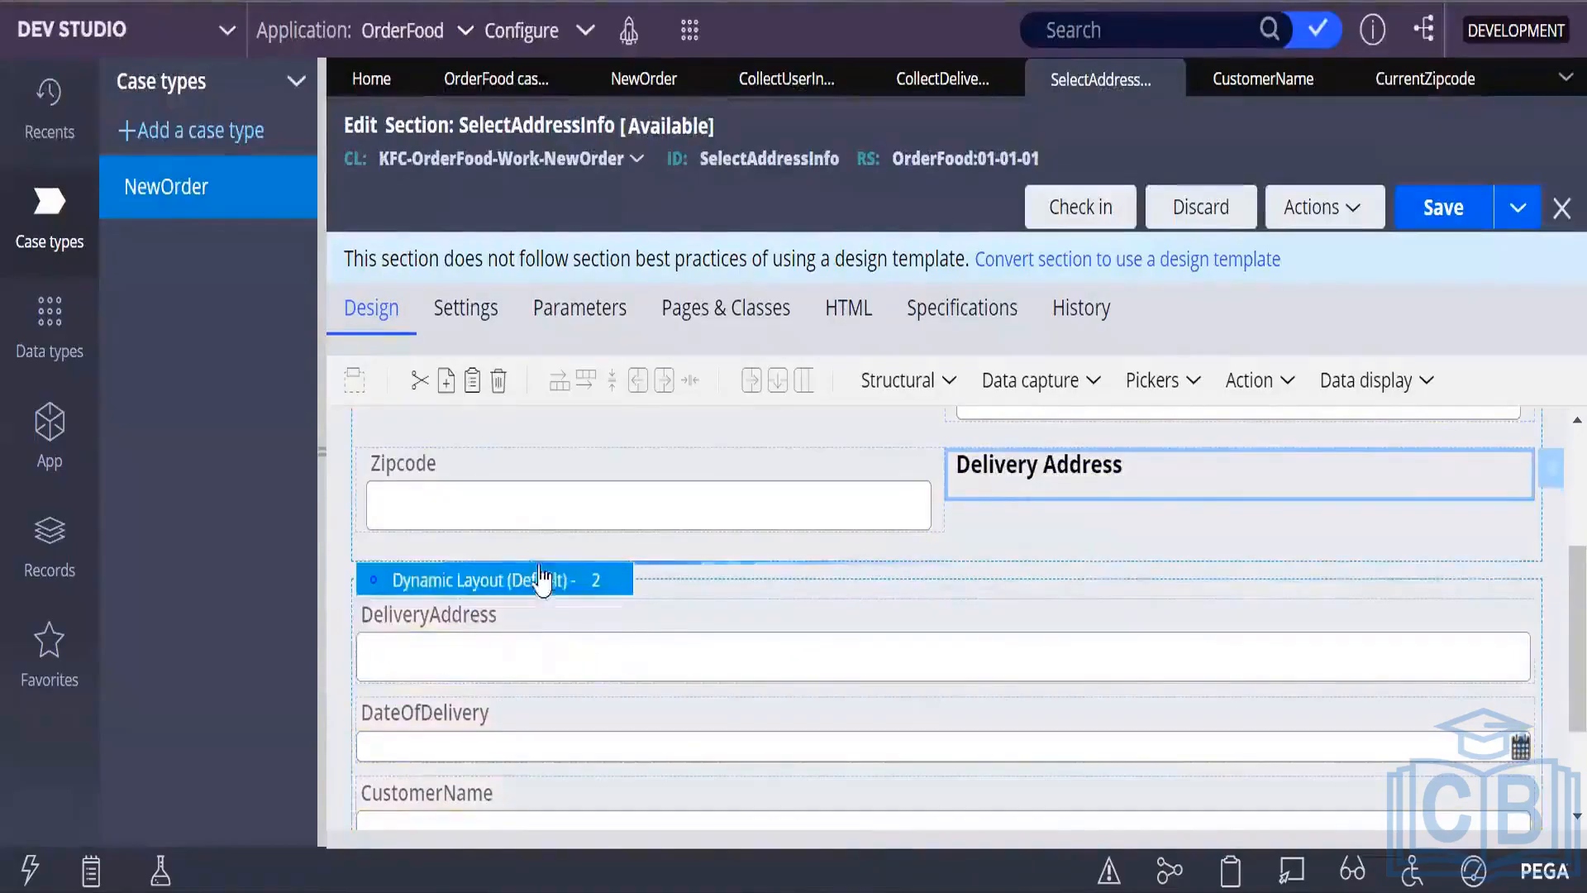
pyautogui.moveTo(1081, 464); pyautogui.dragTo(1010, 620)
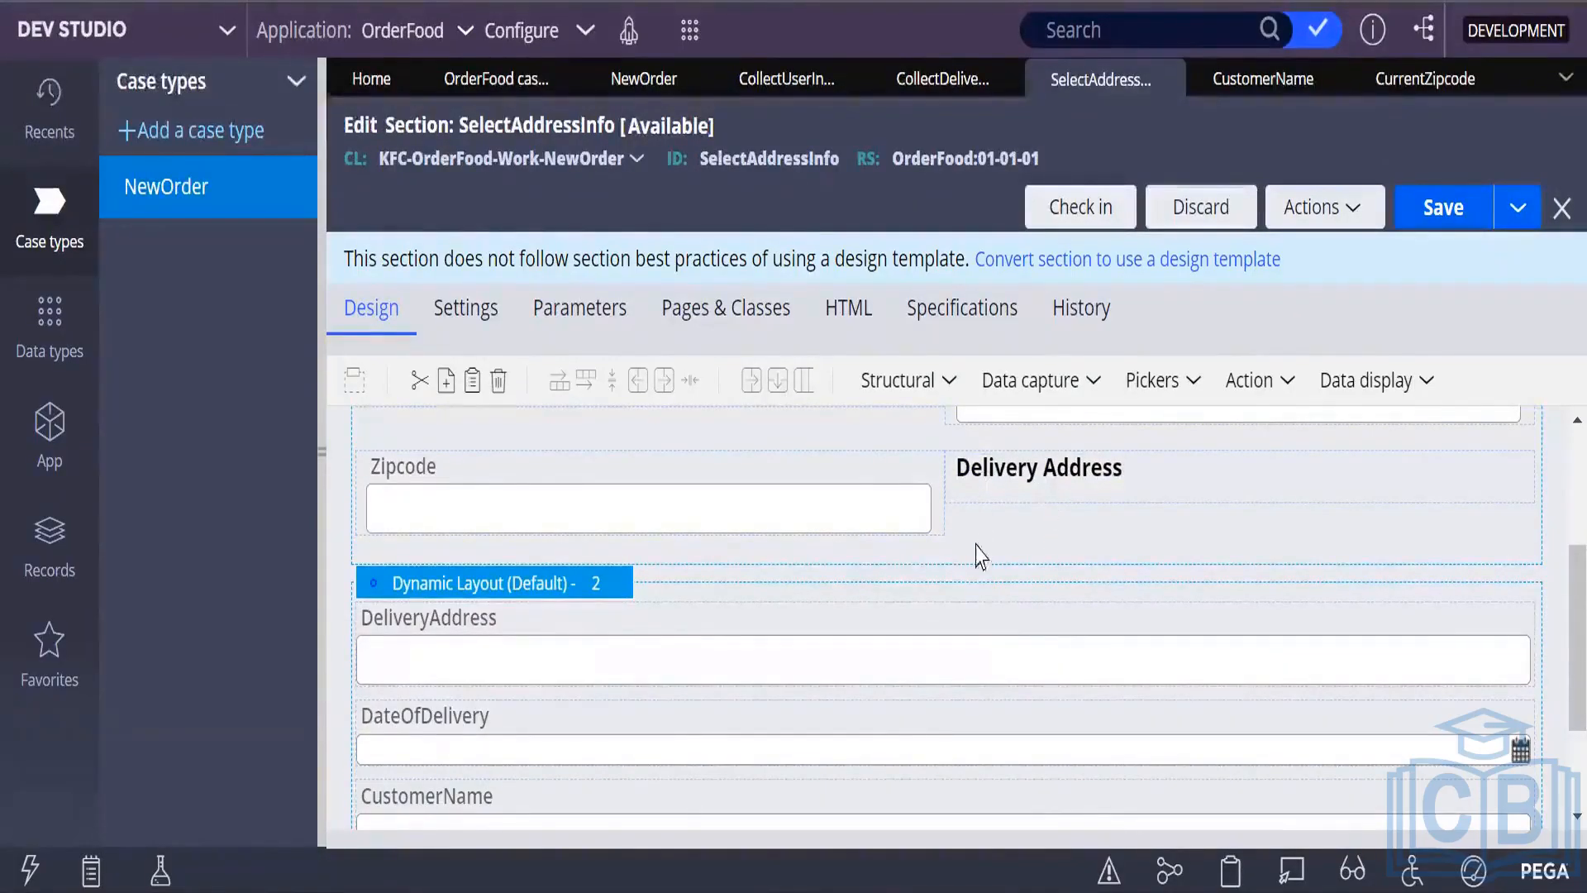
pyautogui.click(1025, 487)
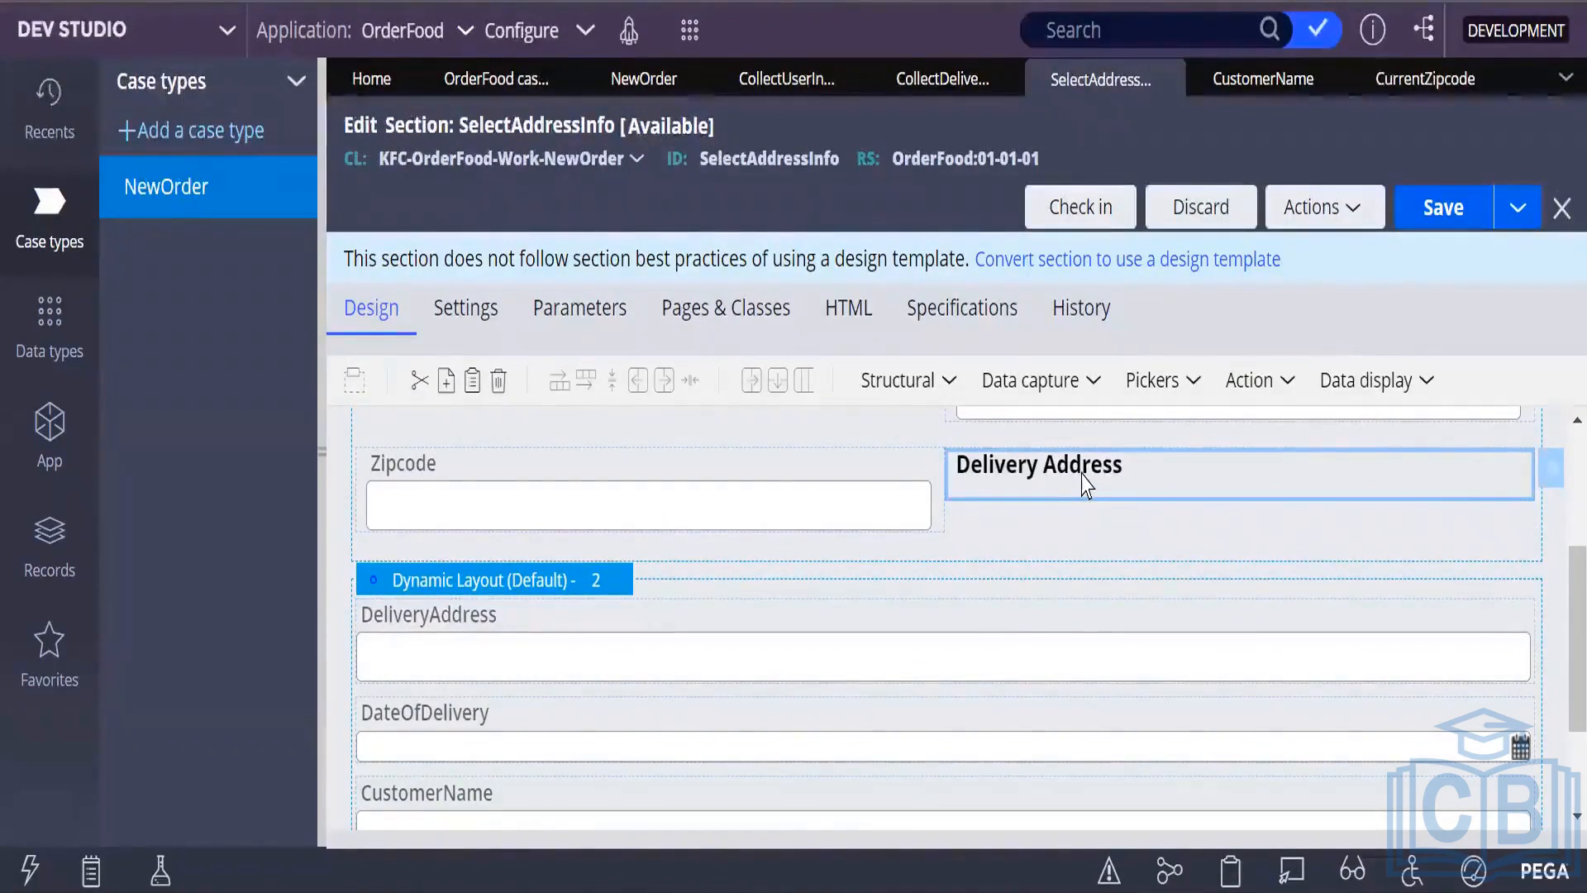
pyautogui.moveTo(1084, 484)
pyautogui.mouseDown()
pyautogui.moveTo(939, 623)
pyautogui.moveTo(801, 681)
pyautogui.moveTo(744, 656)
pyautogui.moveTo(736, 632)
pyautogui.moveTo(723, 662)
pyautogui.mouseUp()
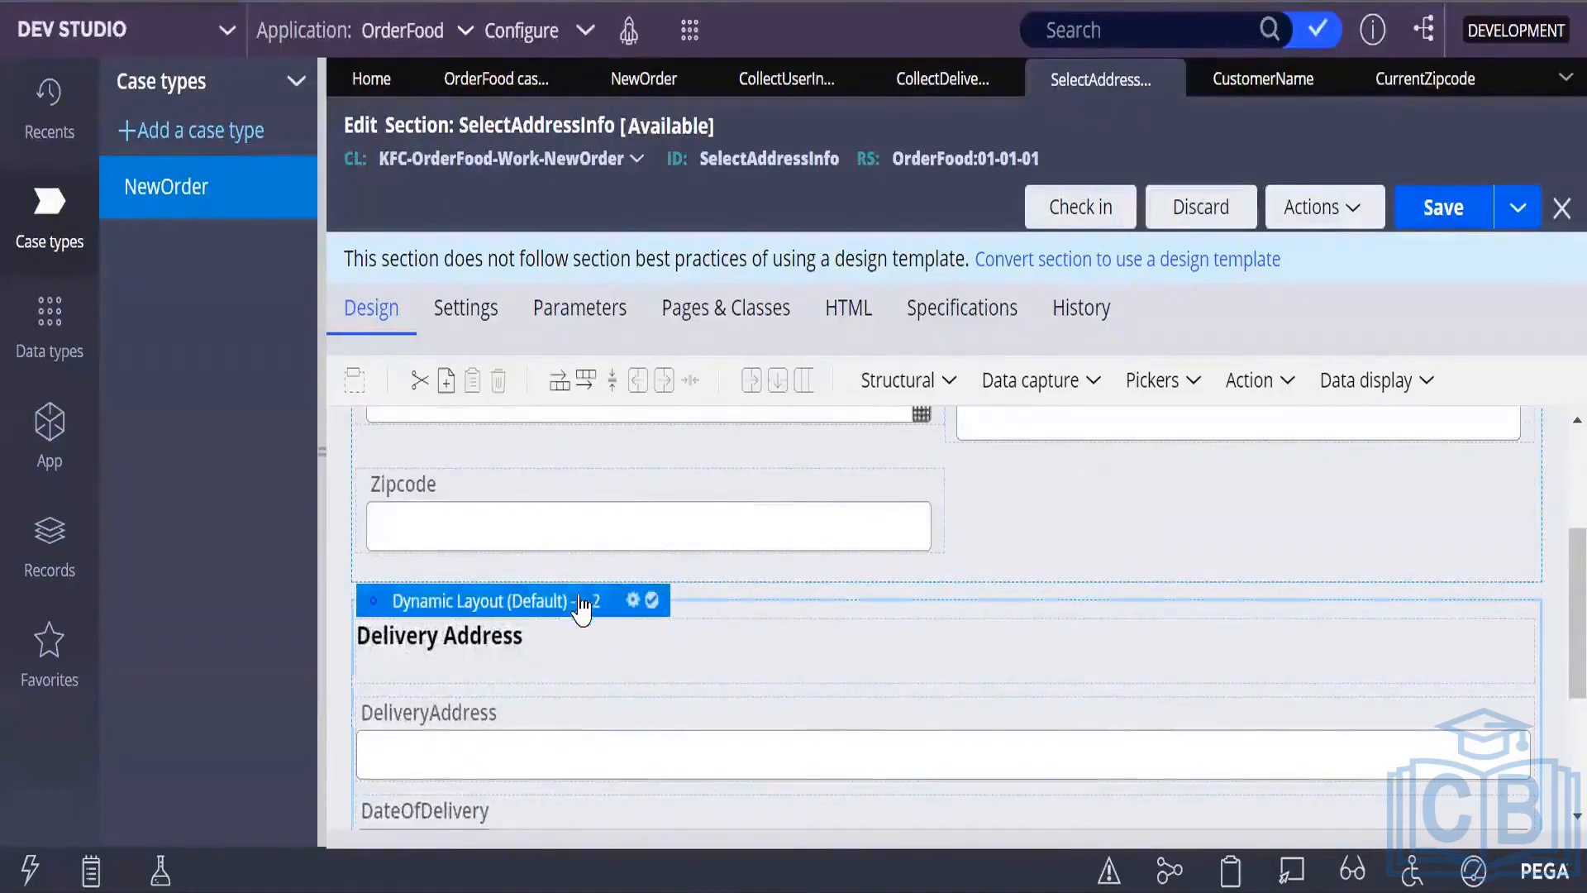
# Change the layout format of the second dynamic layout to Inline grid double, submit its properties and save the section.
pyautogui.click(633, 602)
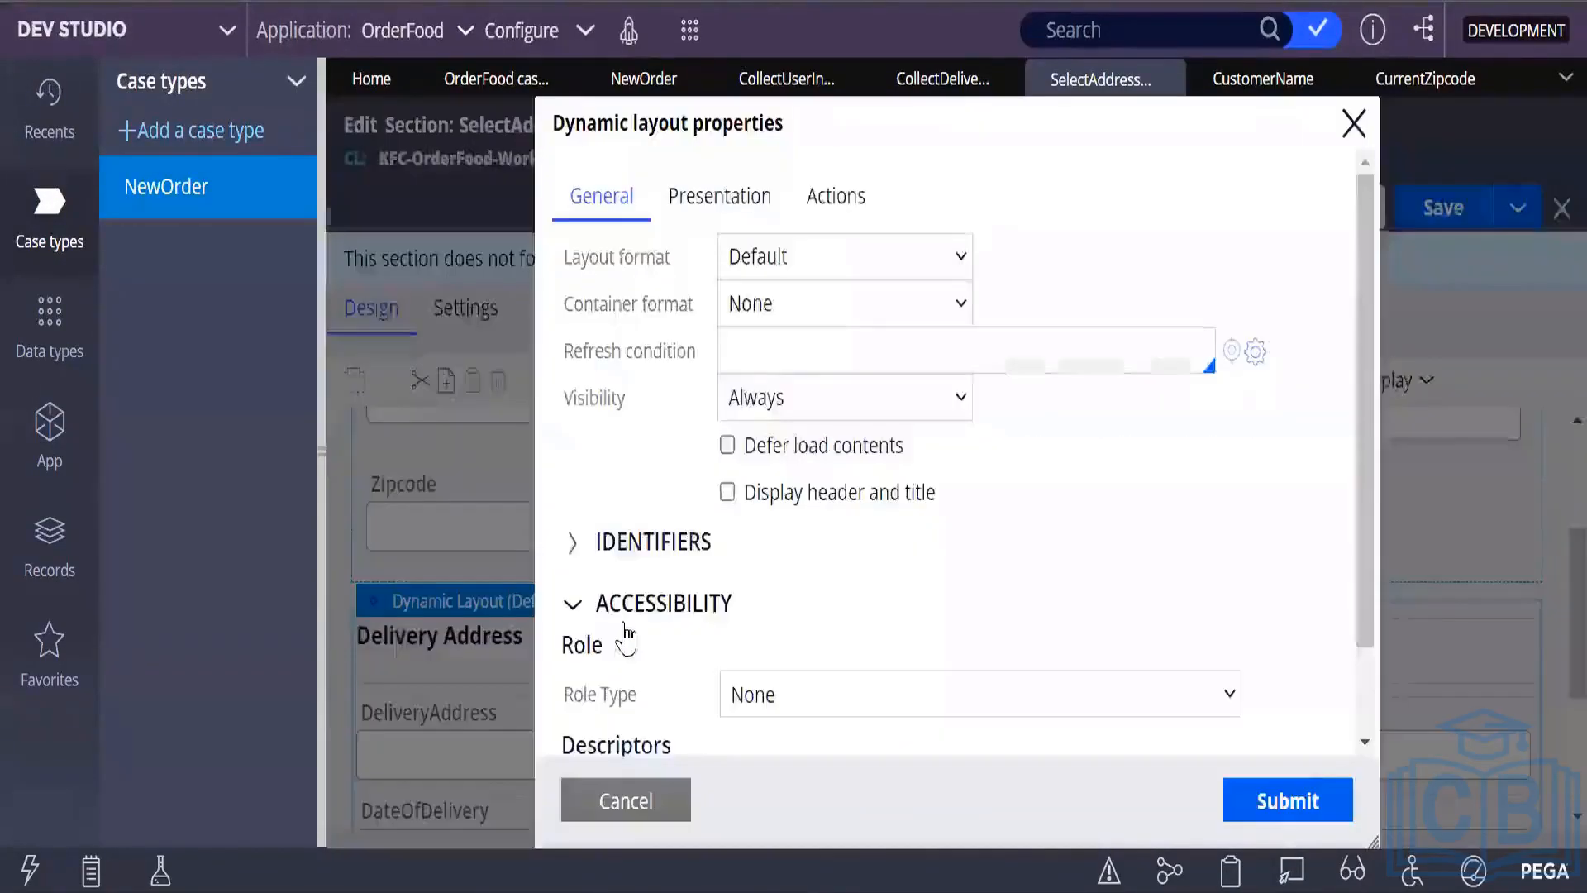
pyautogui.click(955, 266)
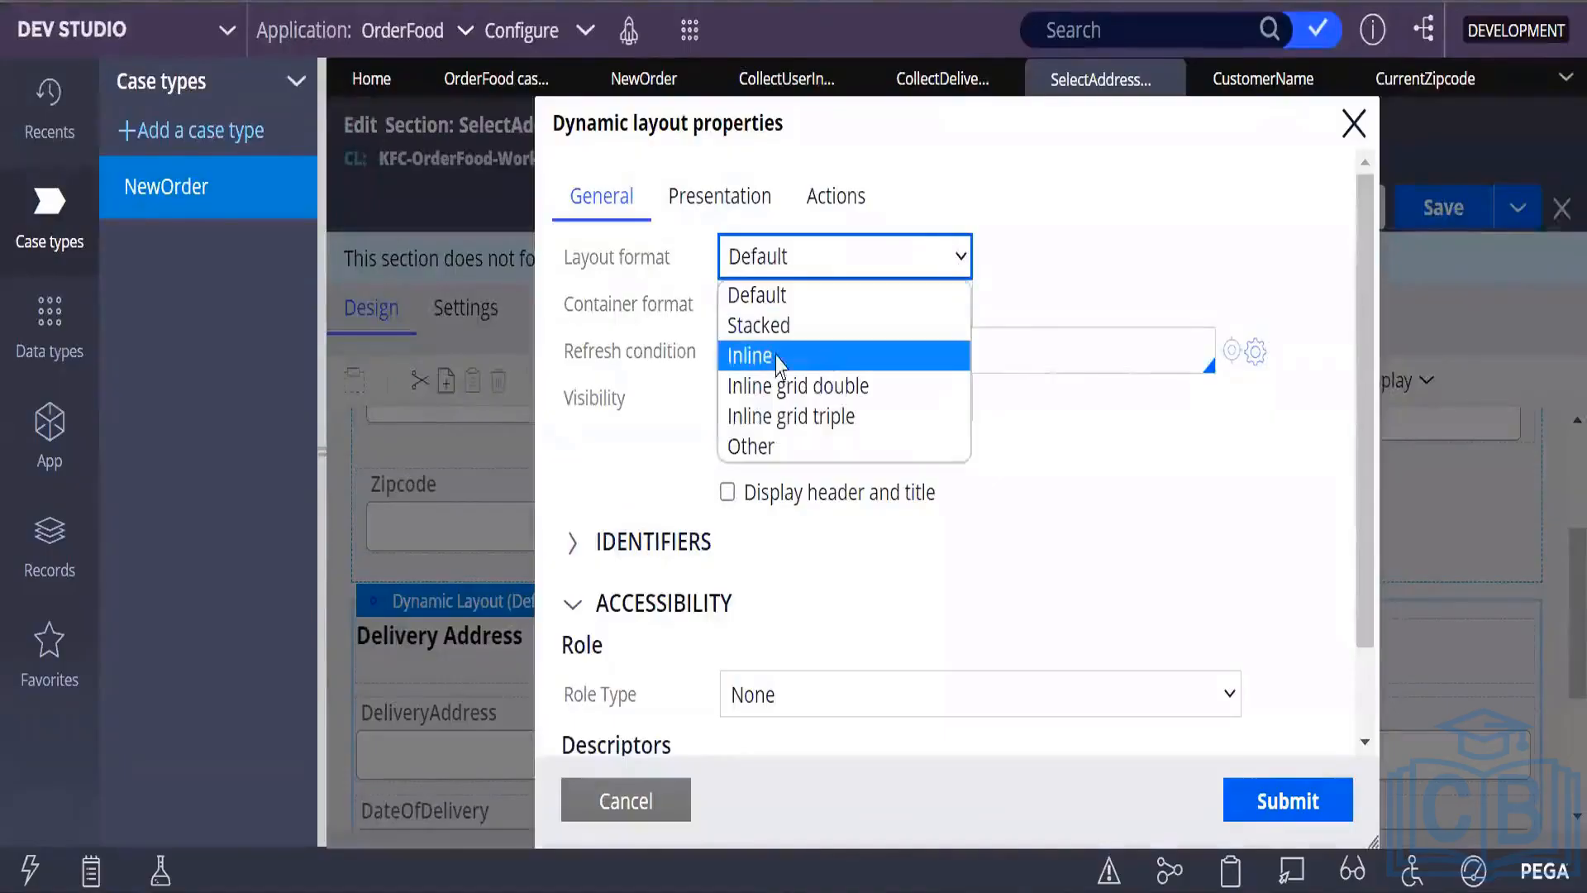
pyautogui.click(811, 396)
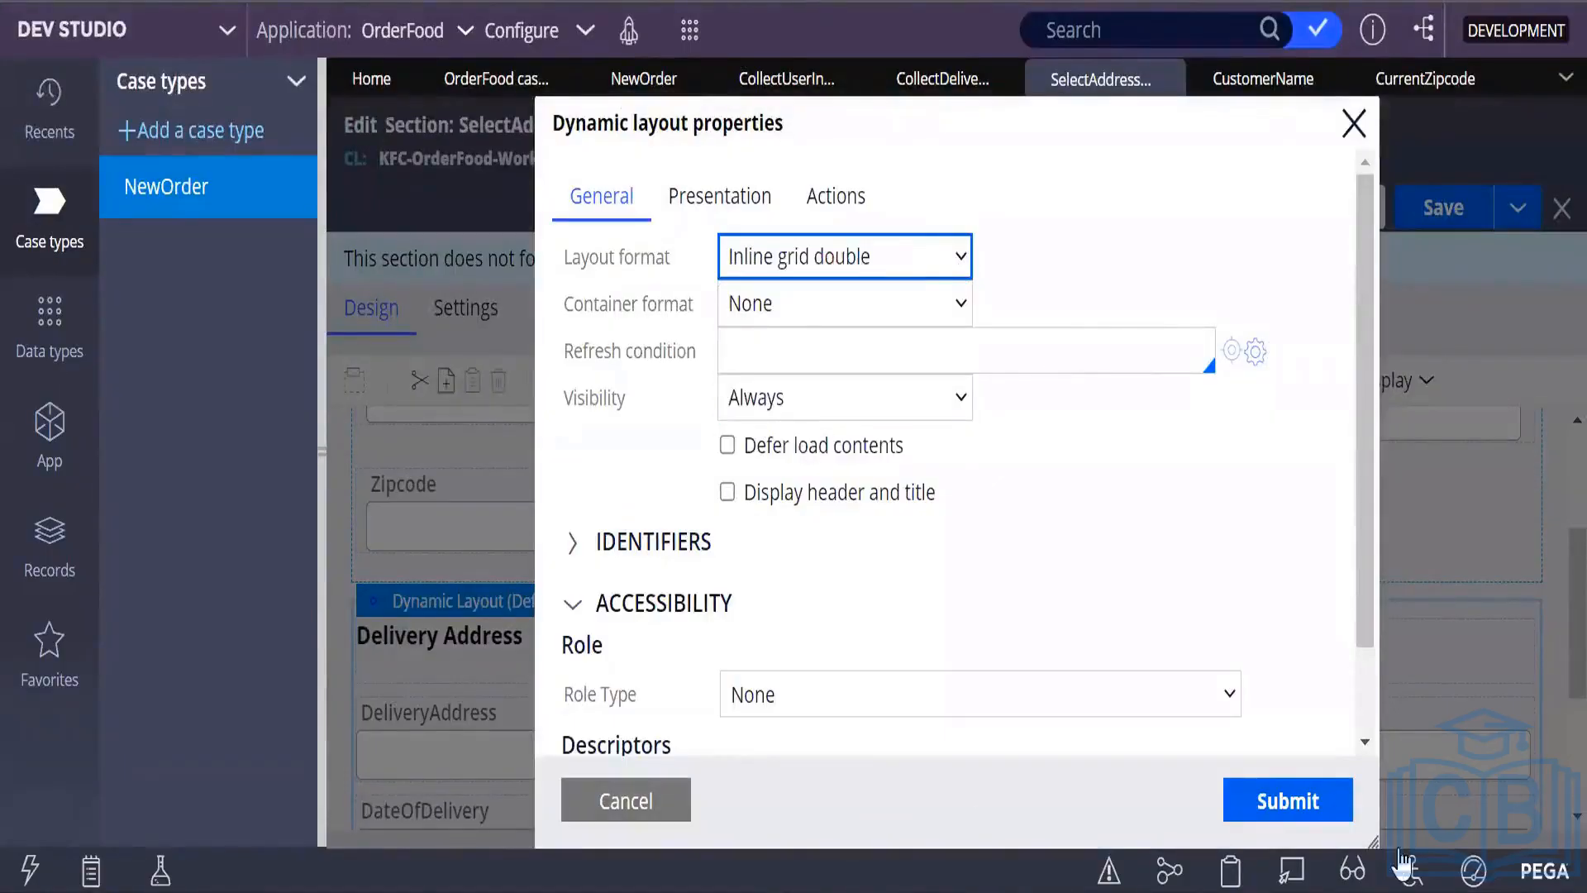
pyautogui.click(1292, 804)
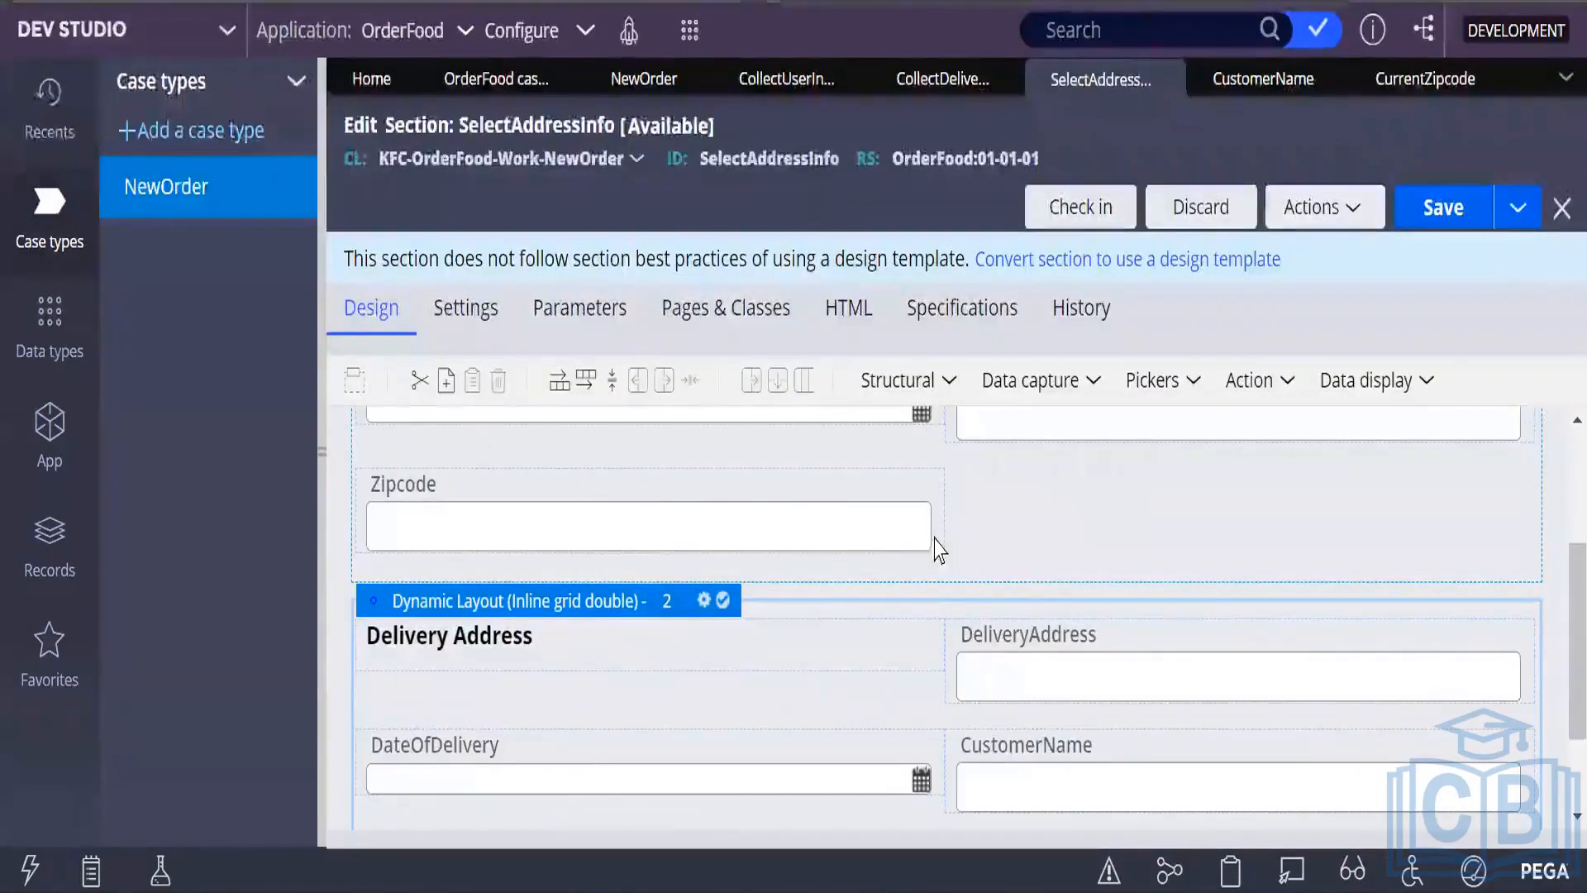
pyautogui.click(1445, 209)
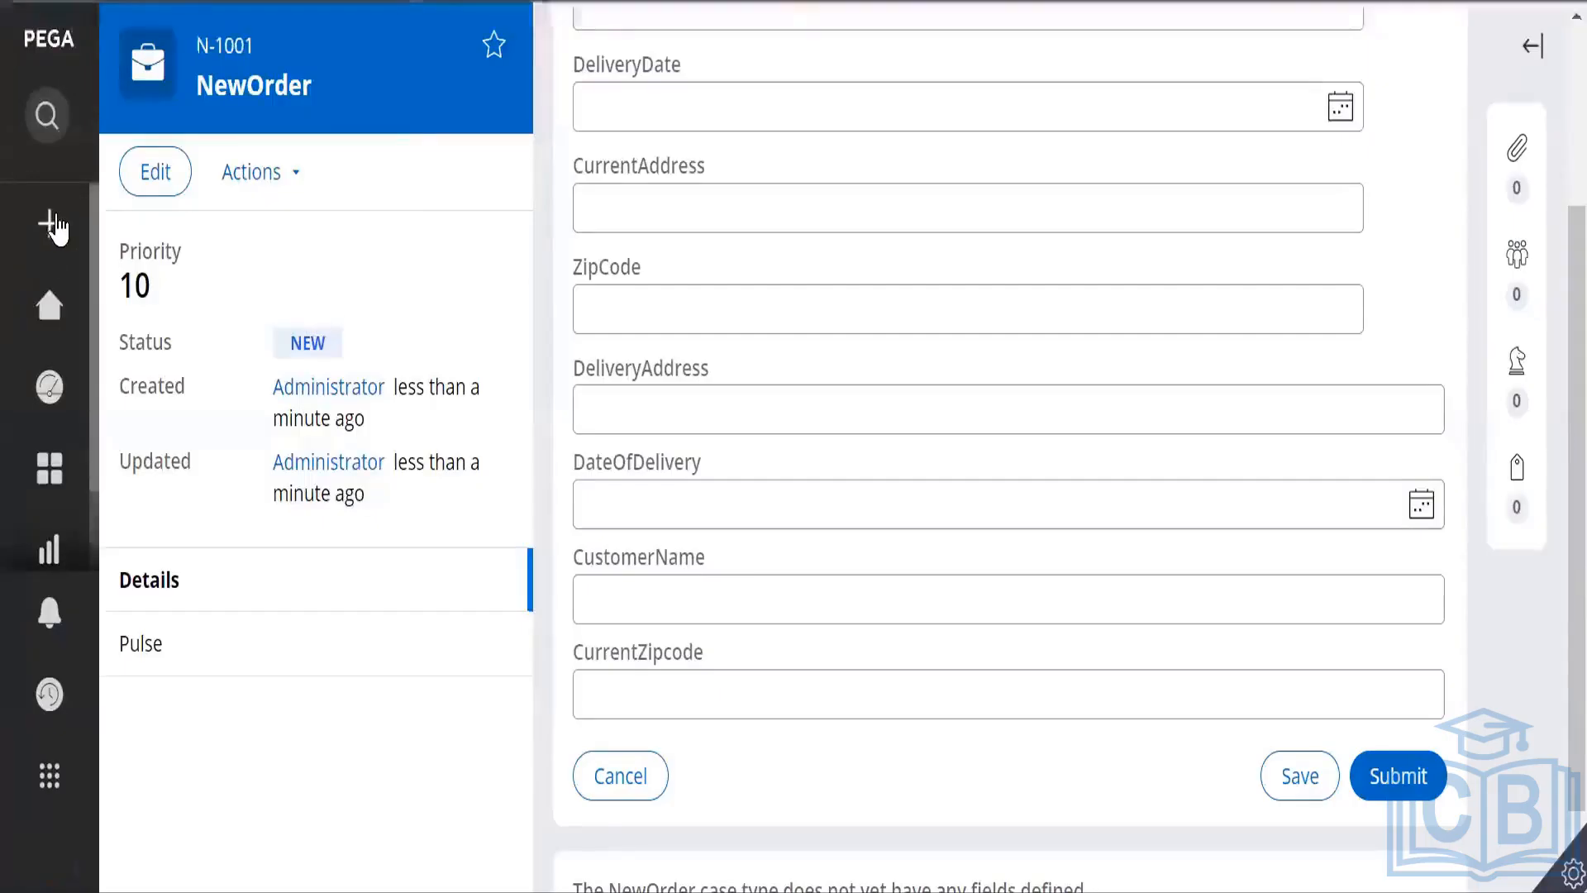
# Create a new NewOrder case in the OrderFood portal and open its CollectDeliveryInfo assignment to check the form layout.
pyautogui.click(48, 220)
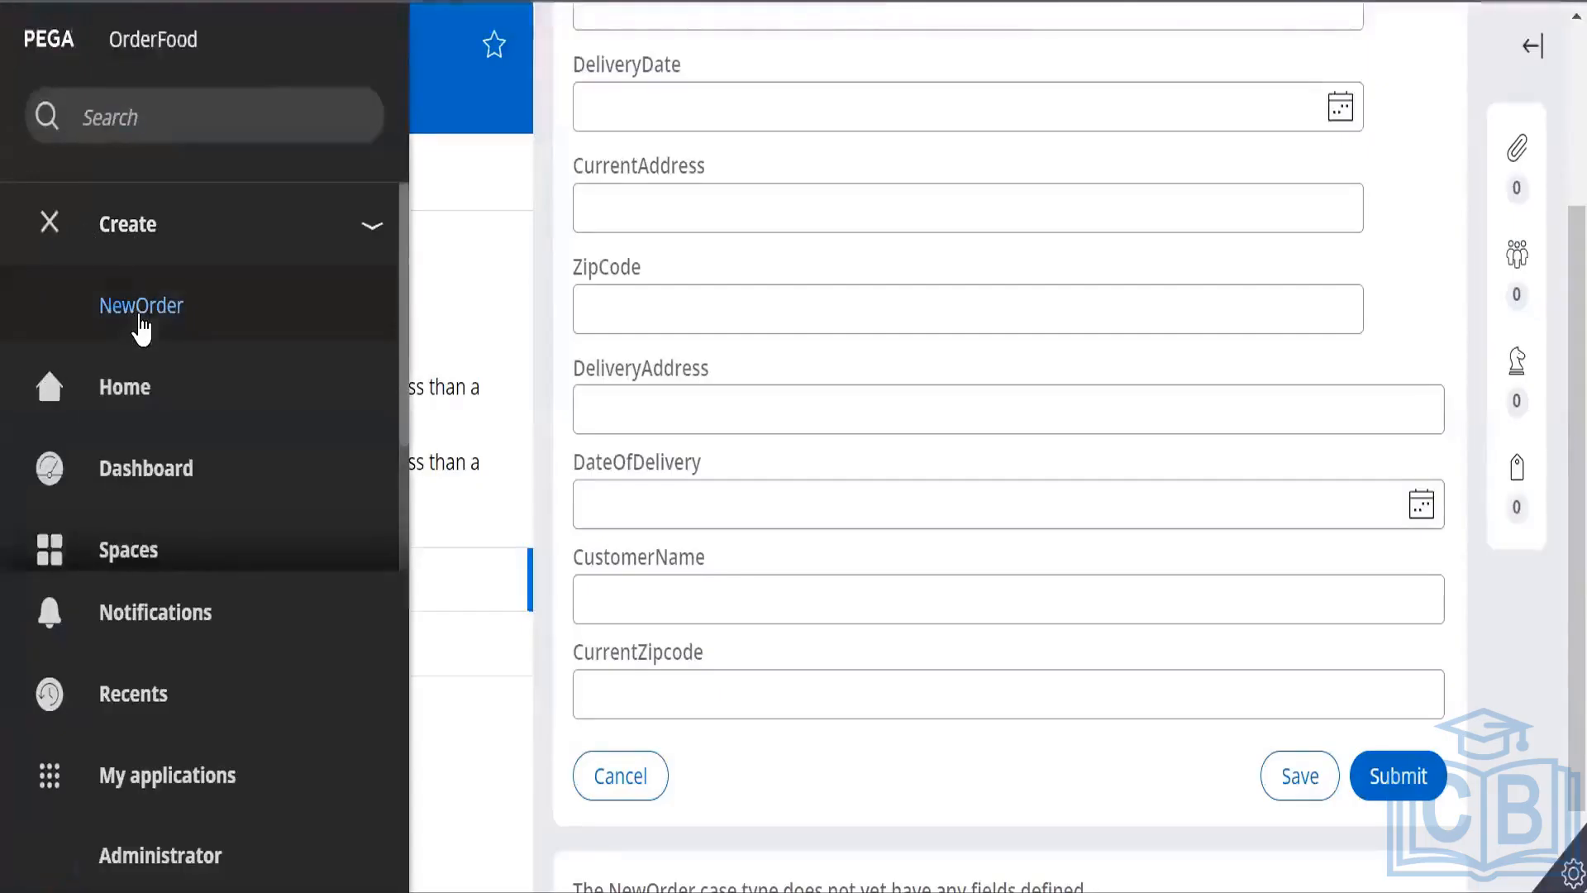
pyautogui.click(141, 307)
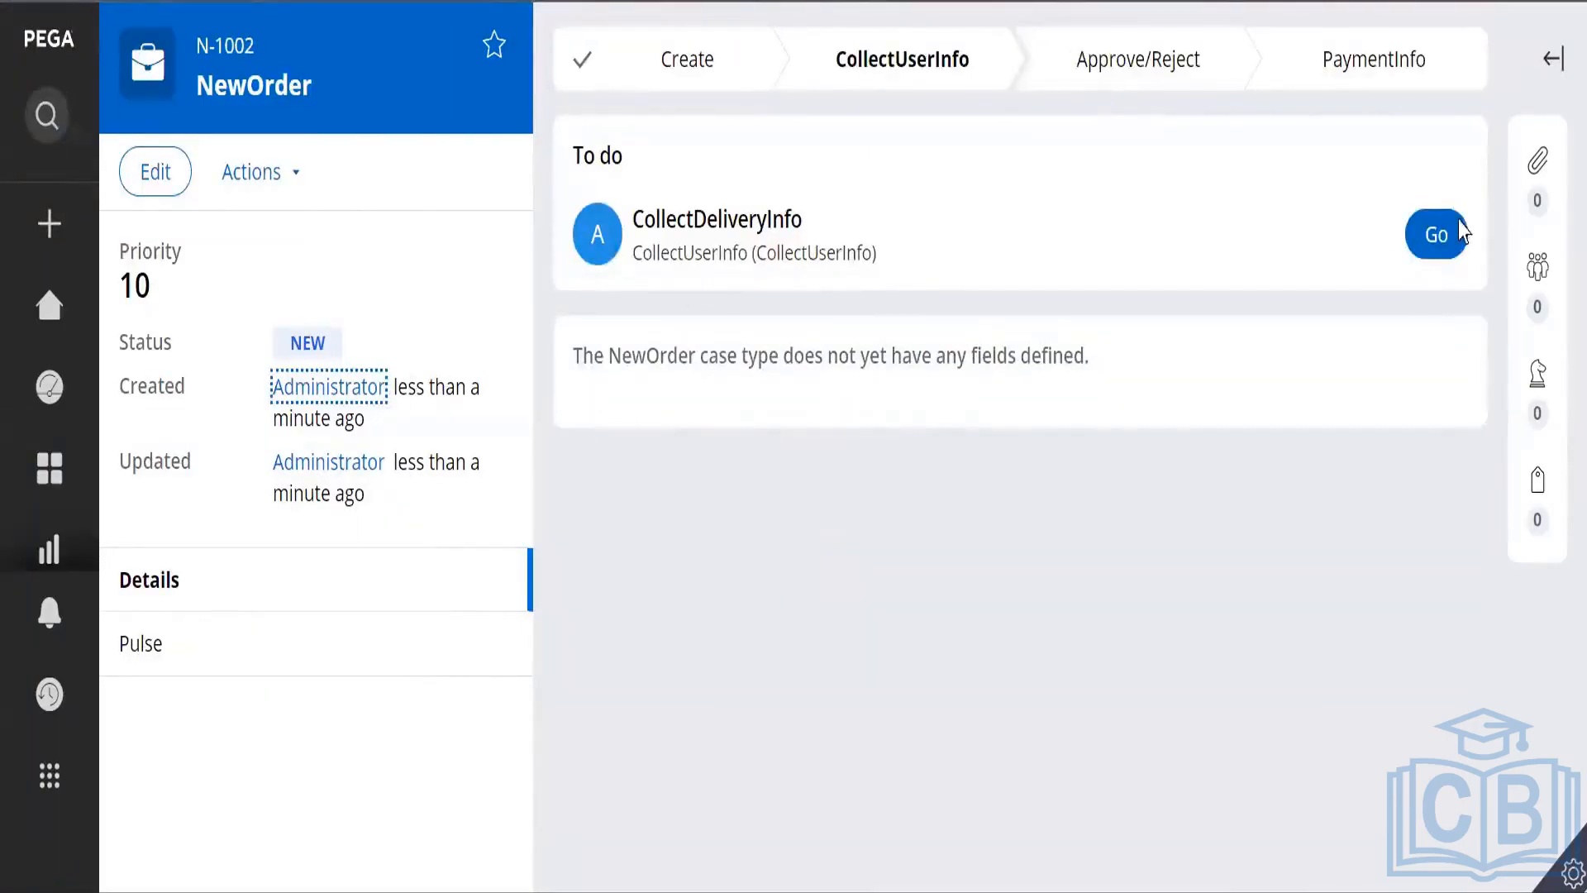
pyautogui.click(1461, 225)
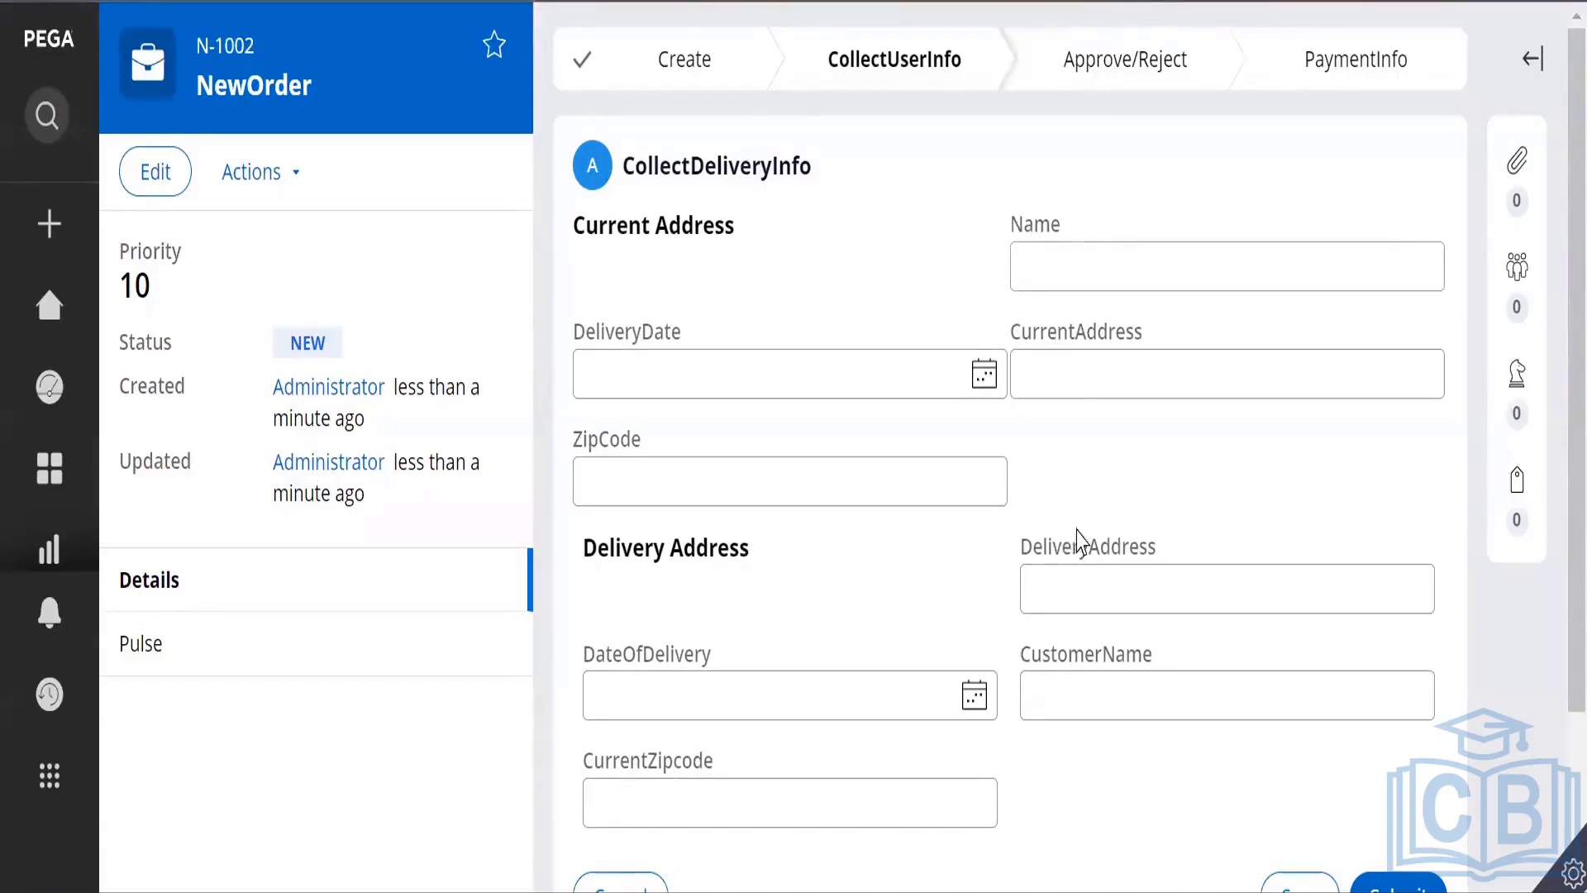
# Return to Dev Studio and paste a copy of the Current Address label beside the original in the first dynamic layout.
pyautogui.moveTo(13, 533)
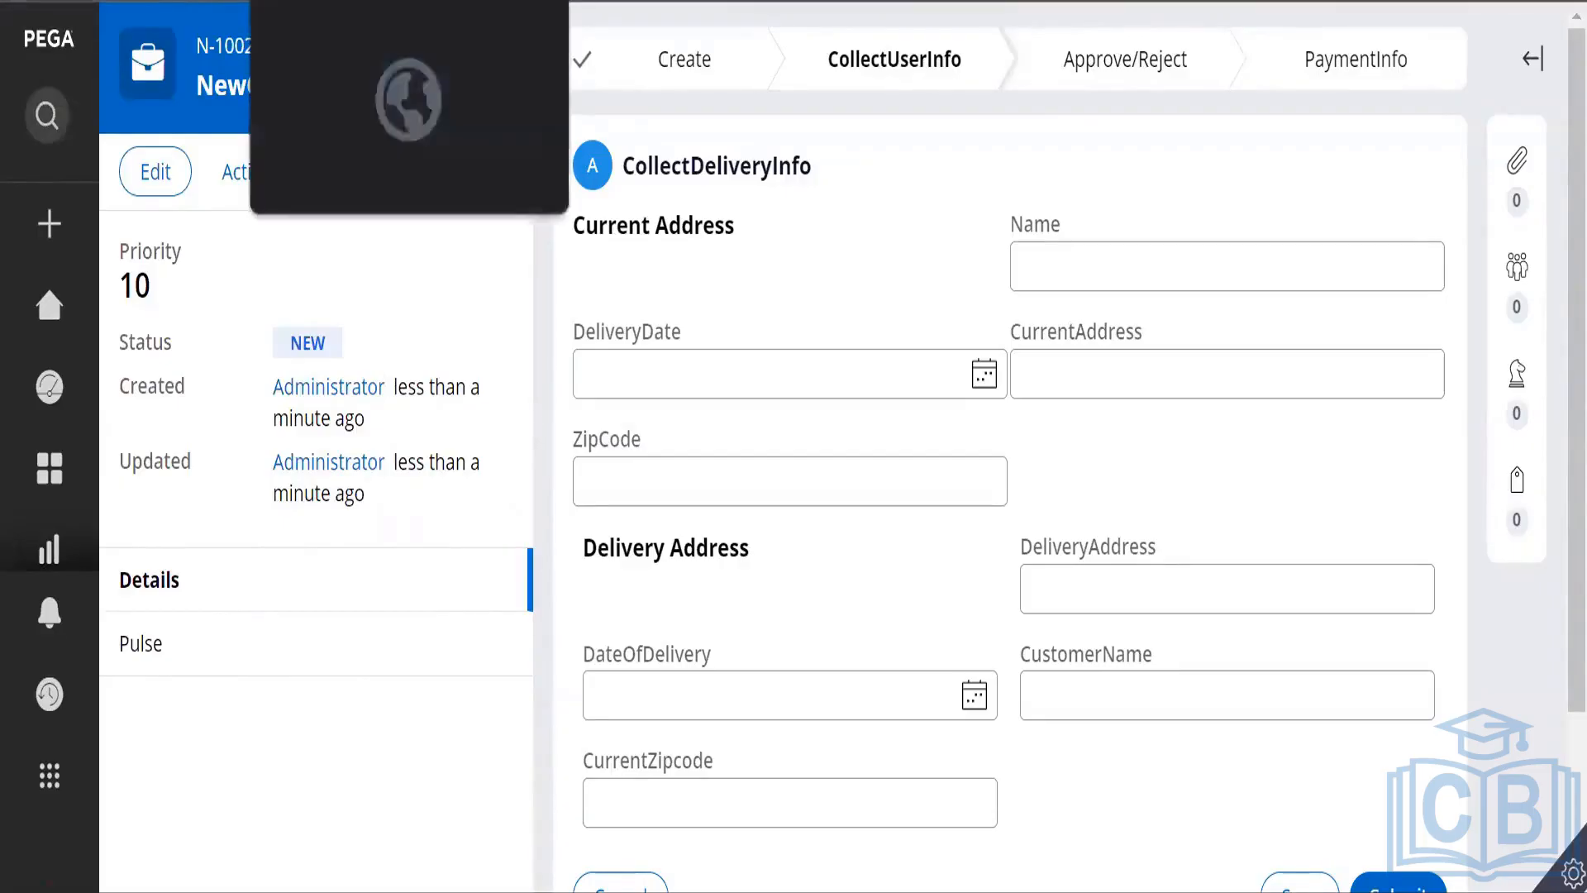
pyautogui.click(372, 1)
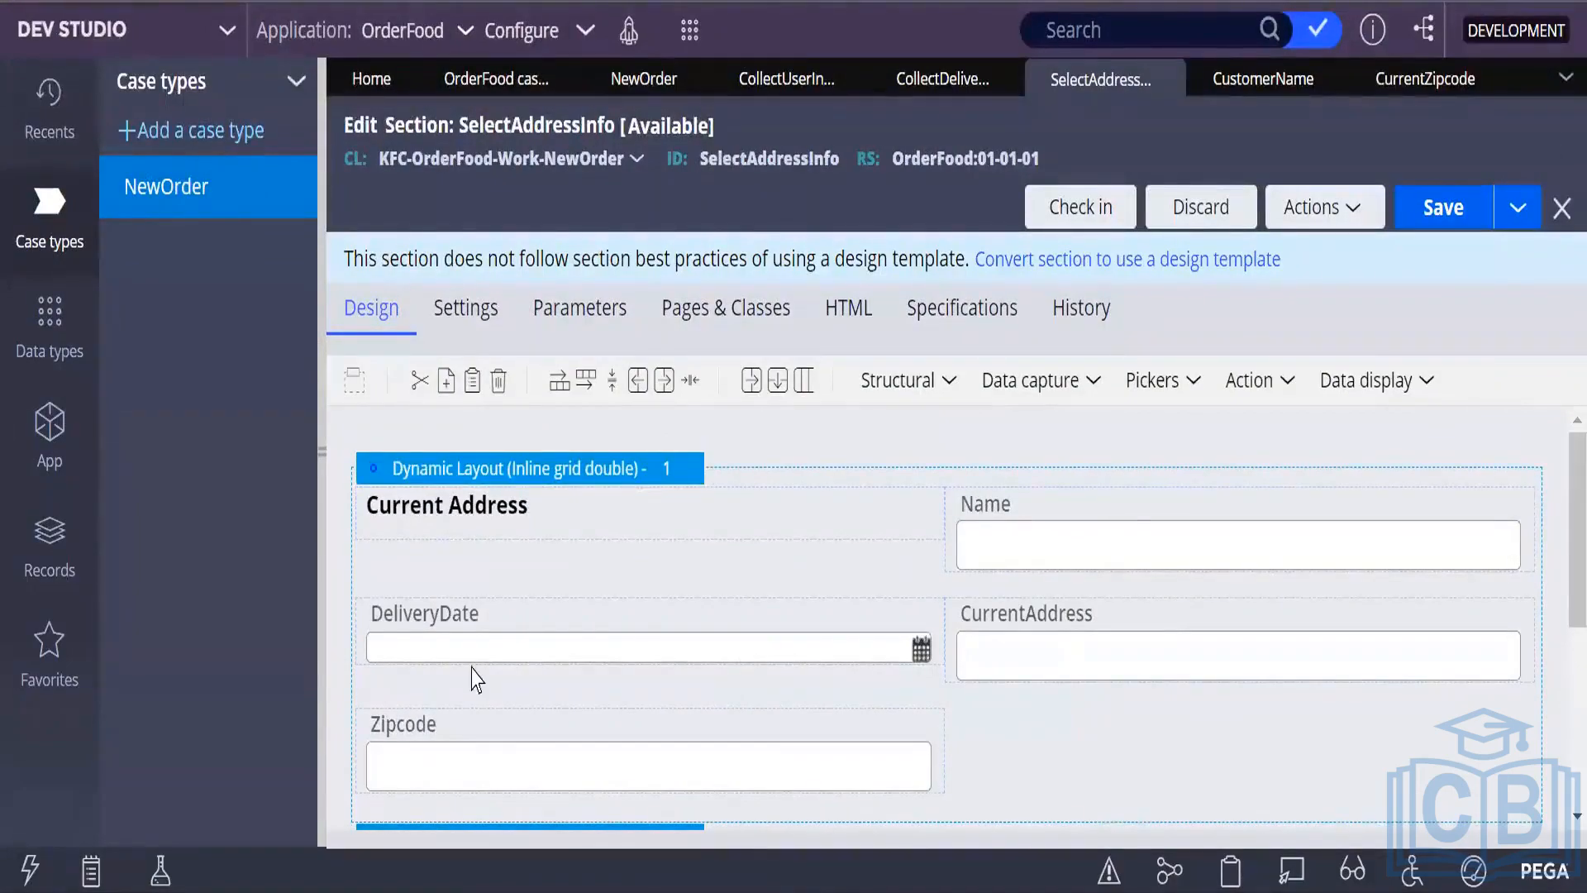
pyautogui.rightClick(489, 515)
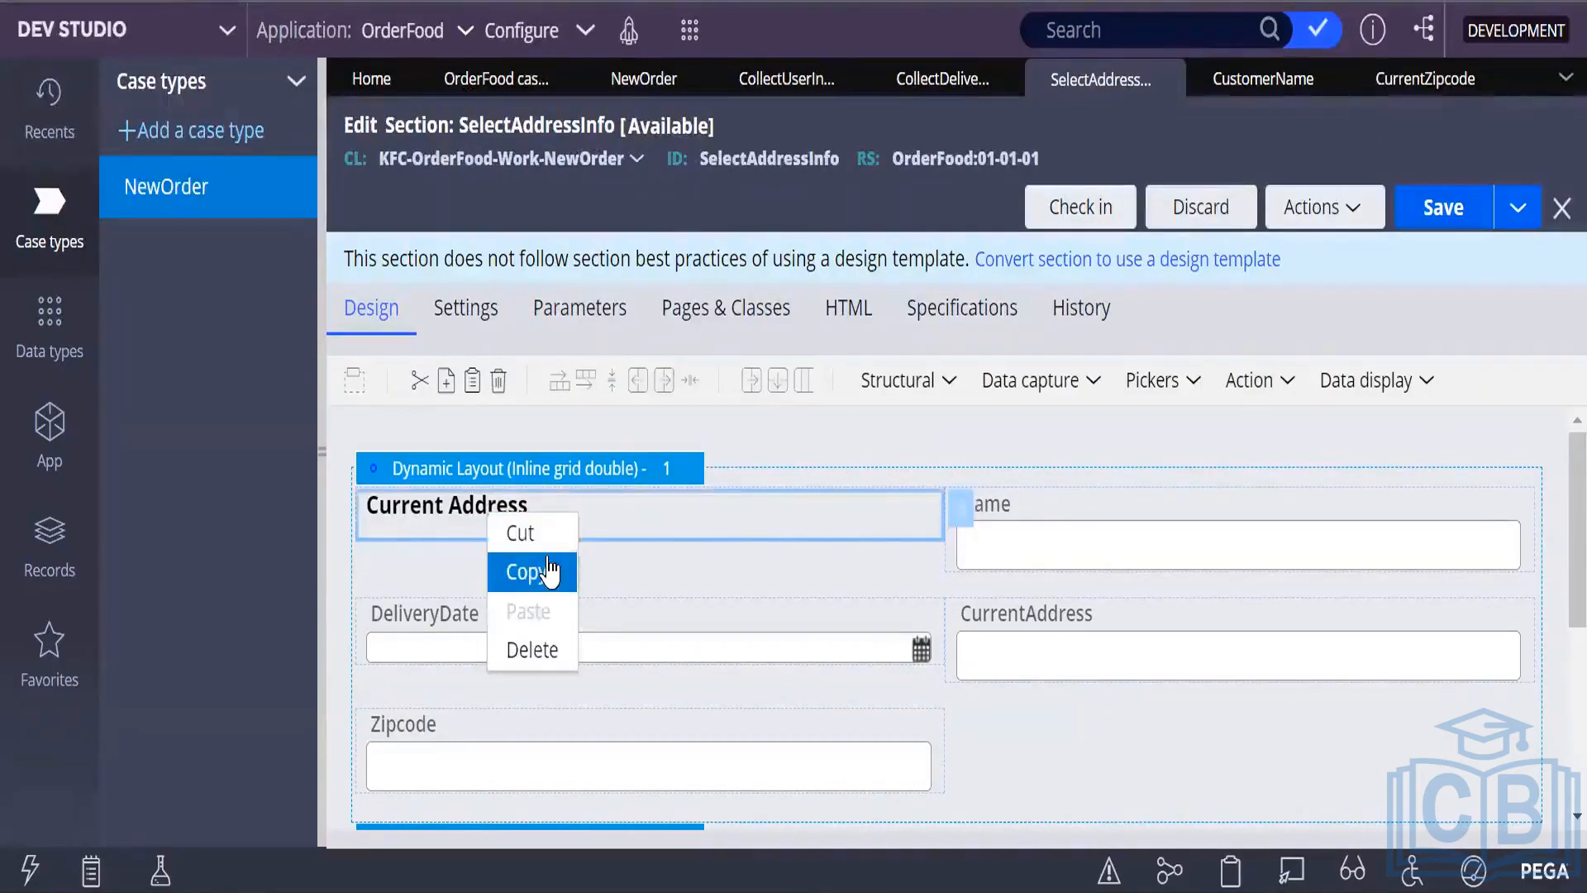
pyautogui.click(542, 579)
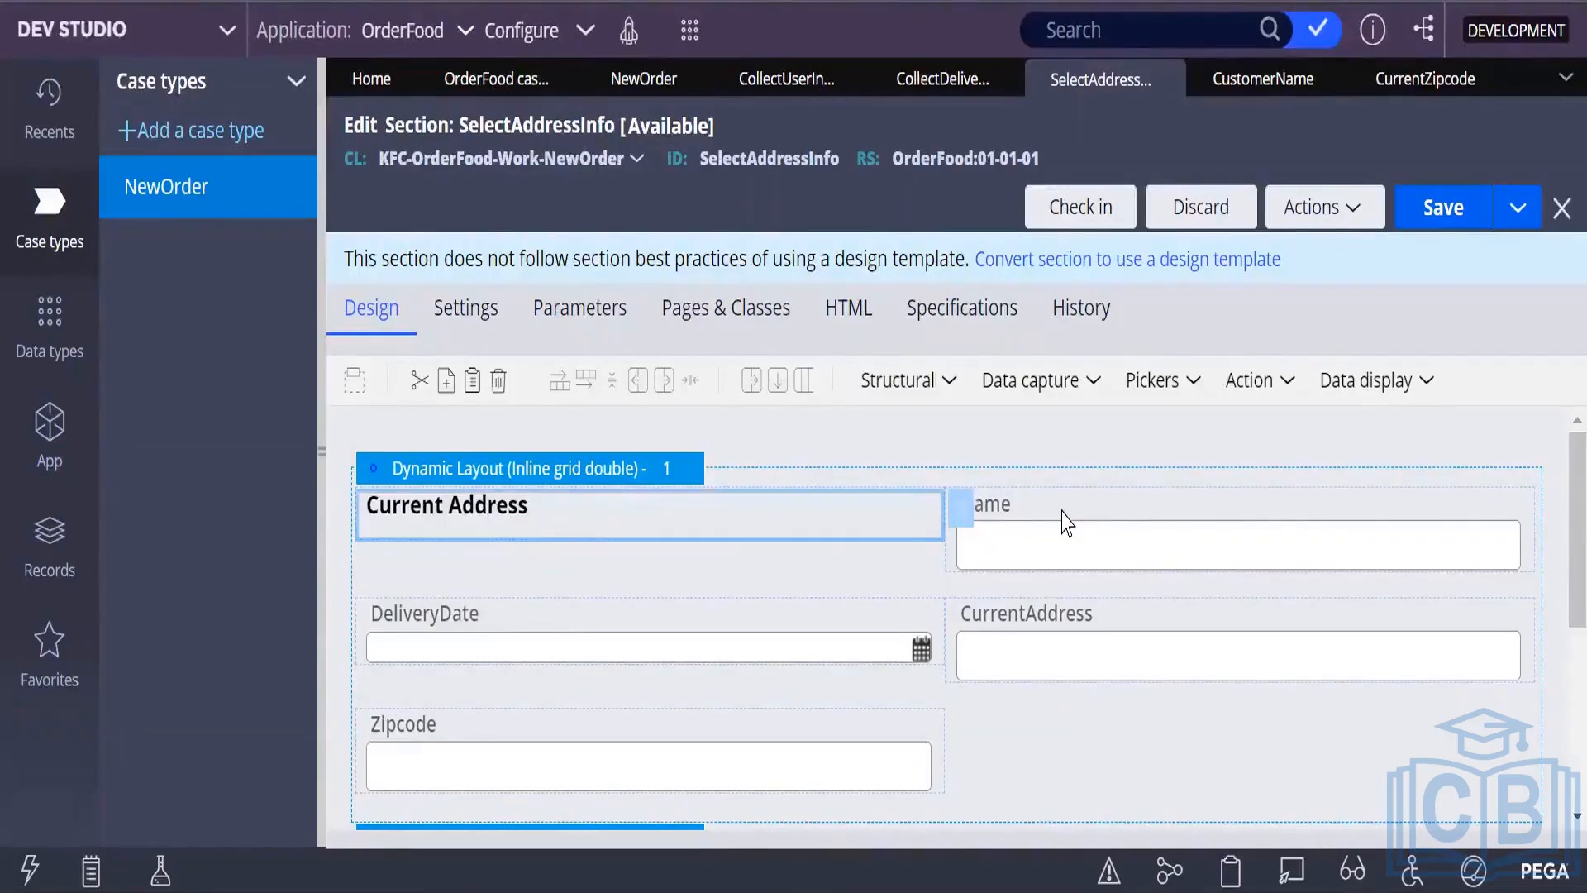
pyautogui.click(1066, 522)
pyautogui.rightClick(583, 524)
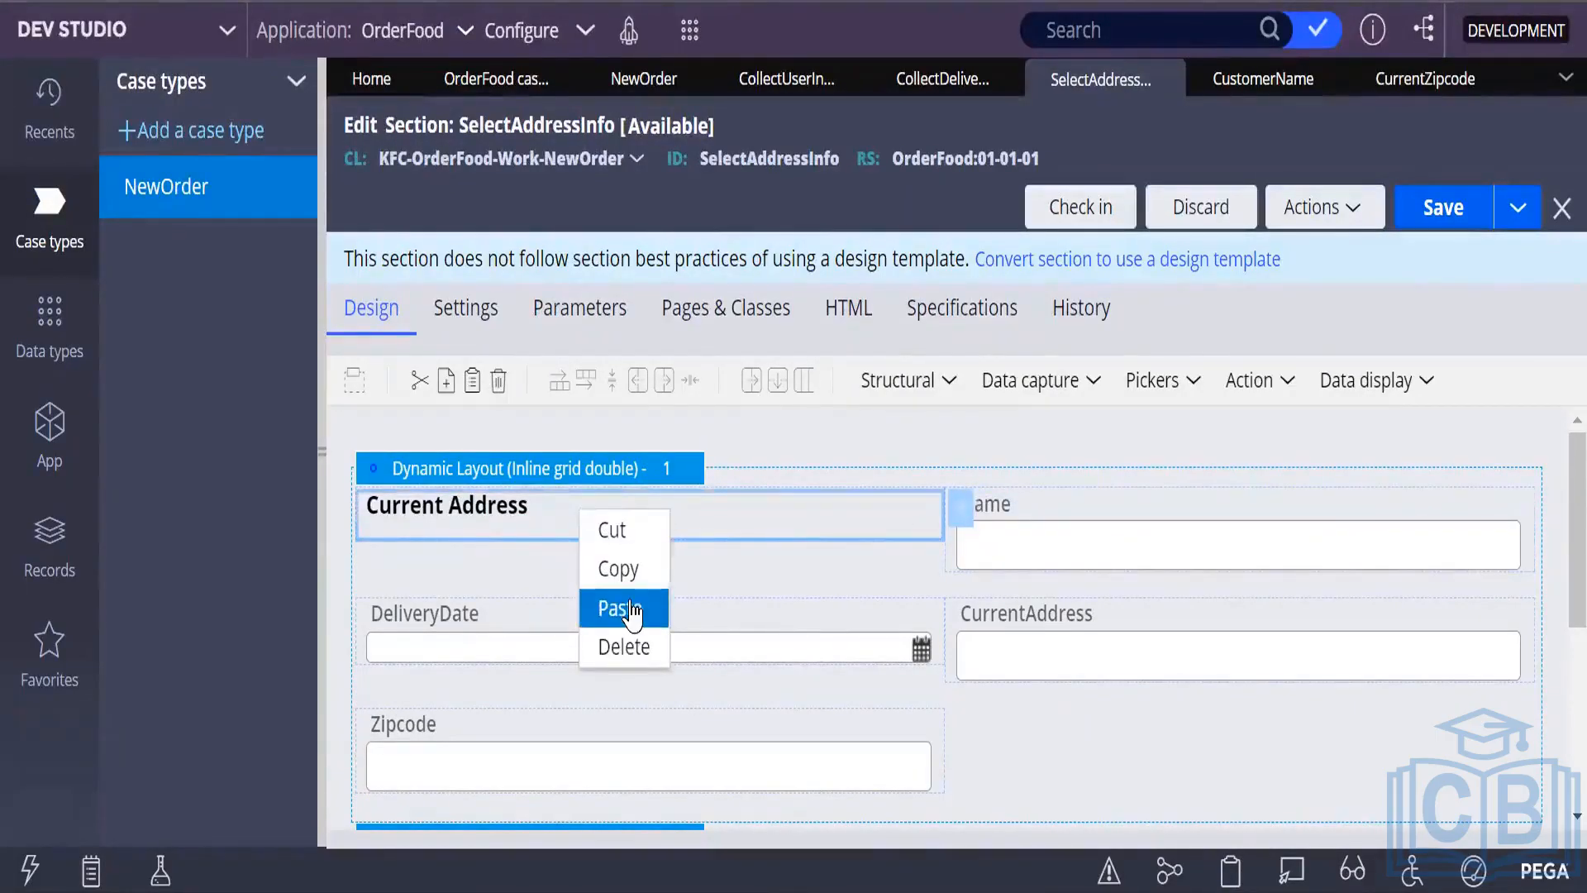
pyautogui.click(632, 613)
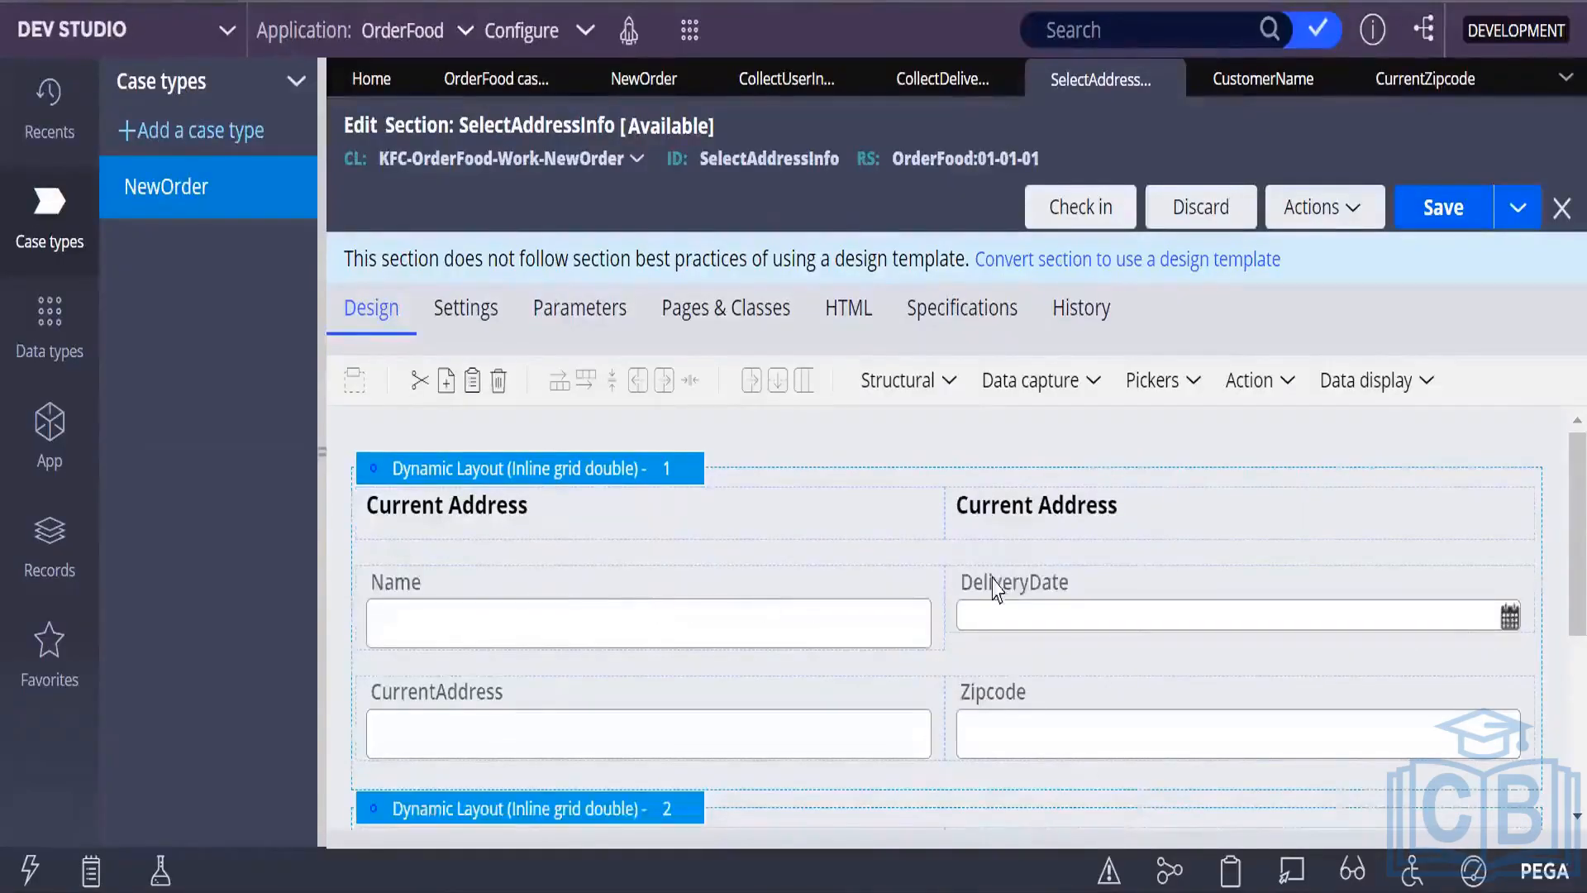
# Clear the value of the copied Current Address label above the DeliveryDate field and submit its cell properties.
pyautogui.scroll(-4, 1016, 553)
pyautogui.scroll(4, 1013, 538)
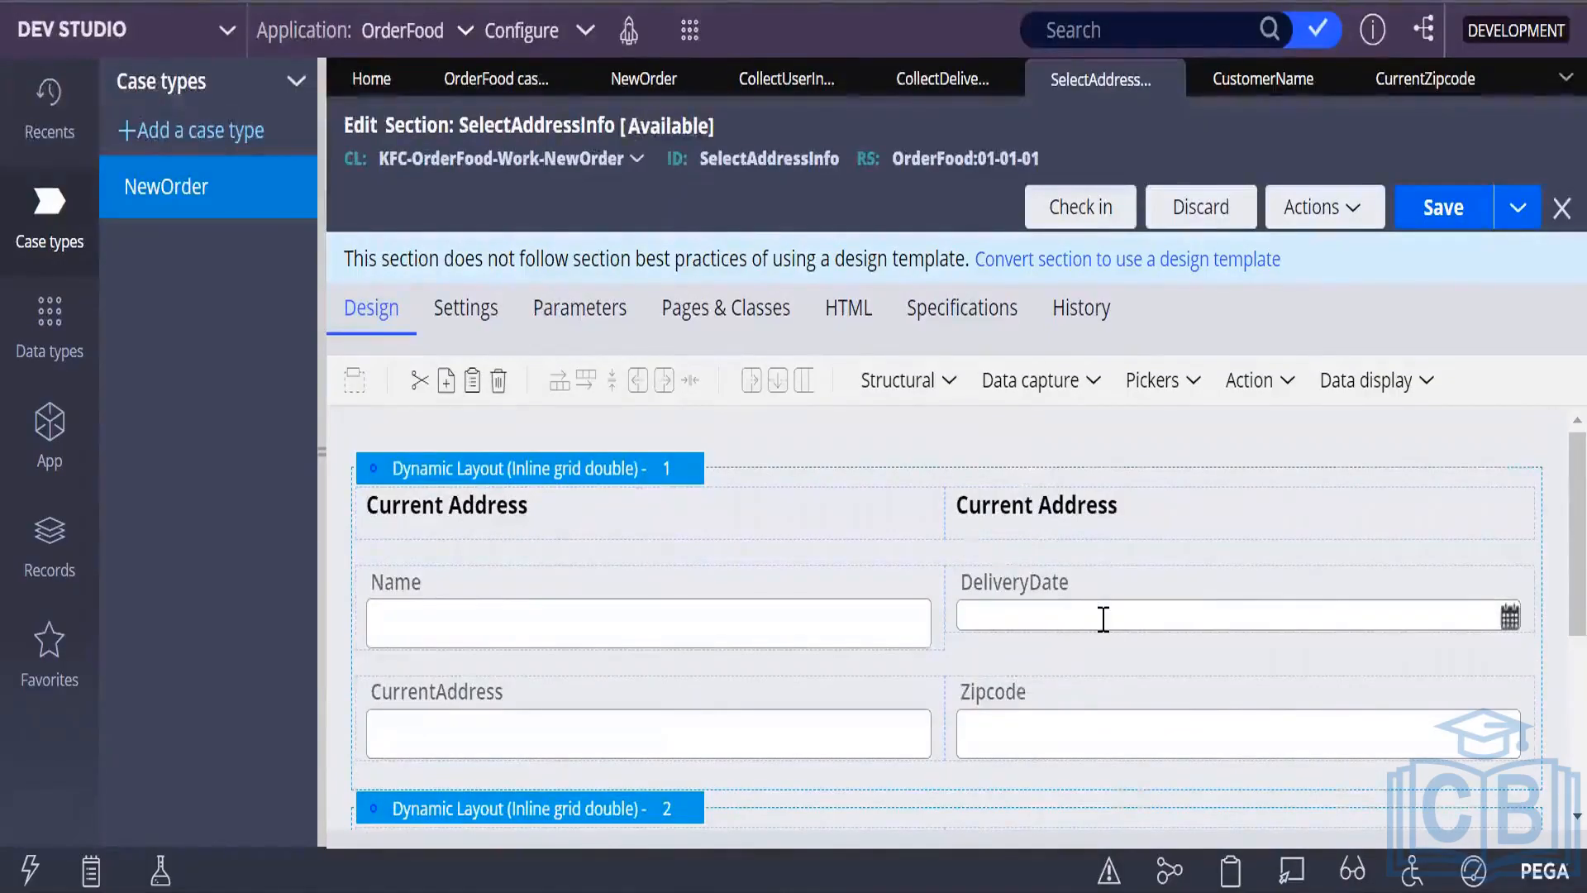
pyautogui.click(1128, 503)
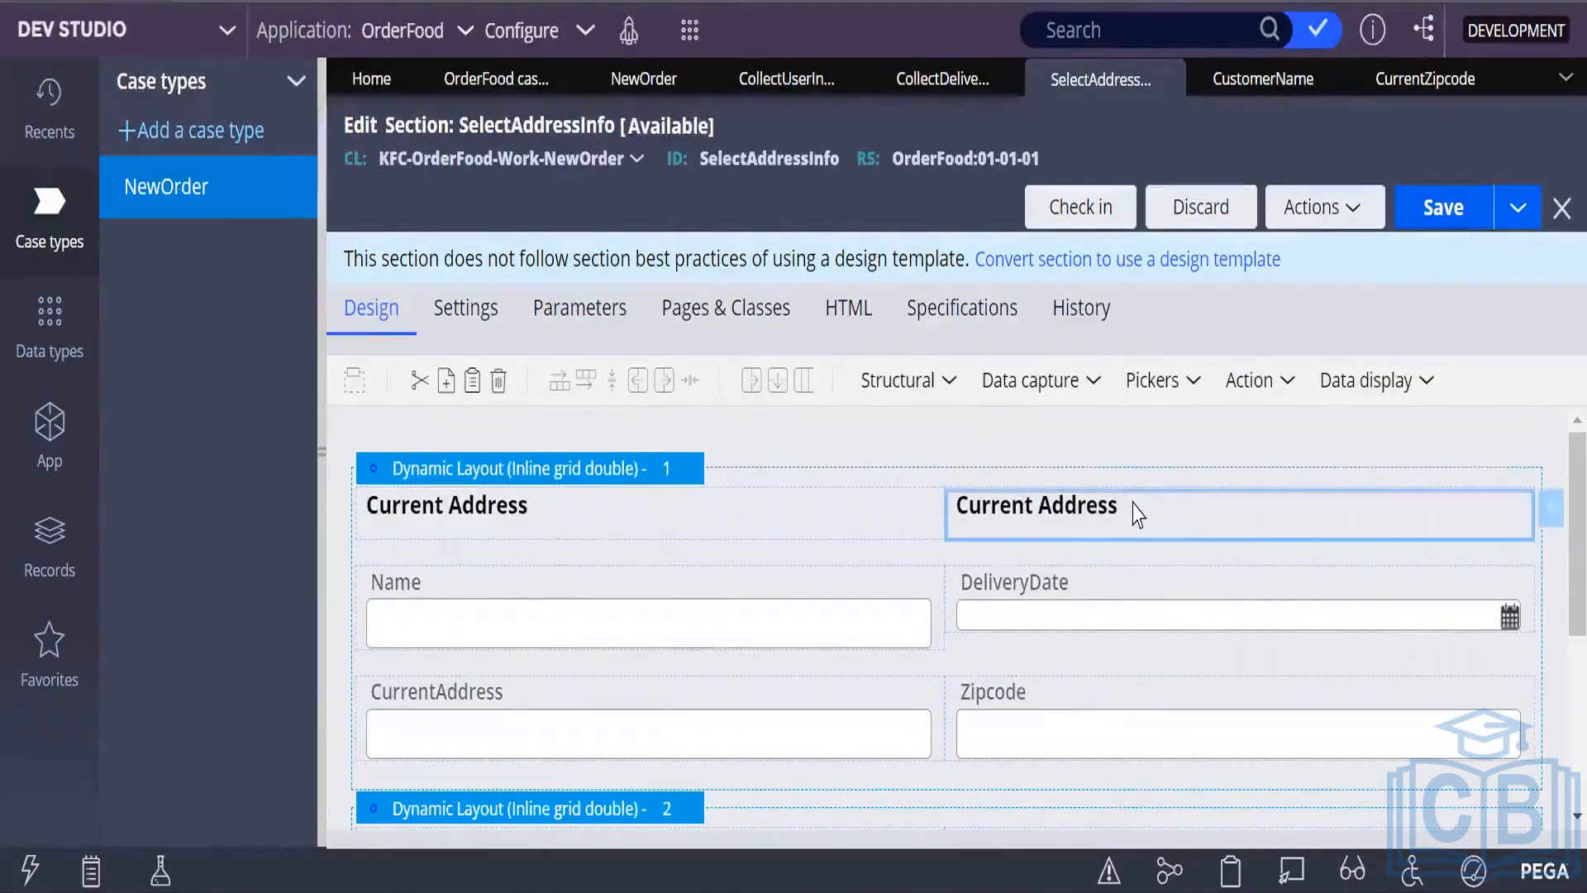
pyautogui.doubleClick(1083, 521)
pyautogui.moveTo(829, 296); pyautogui.dragTo(691, 300)
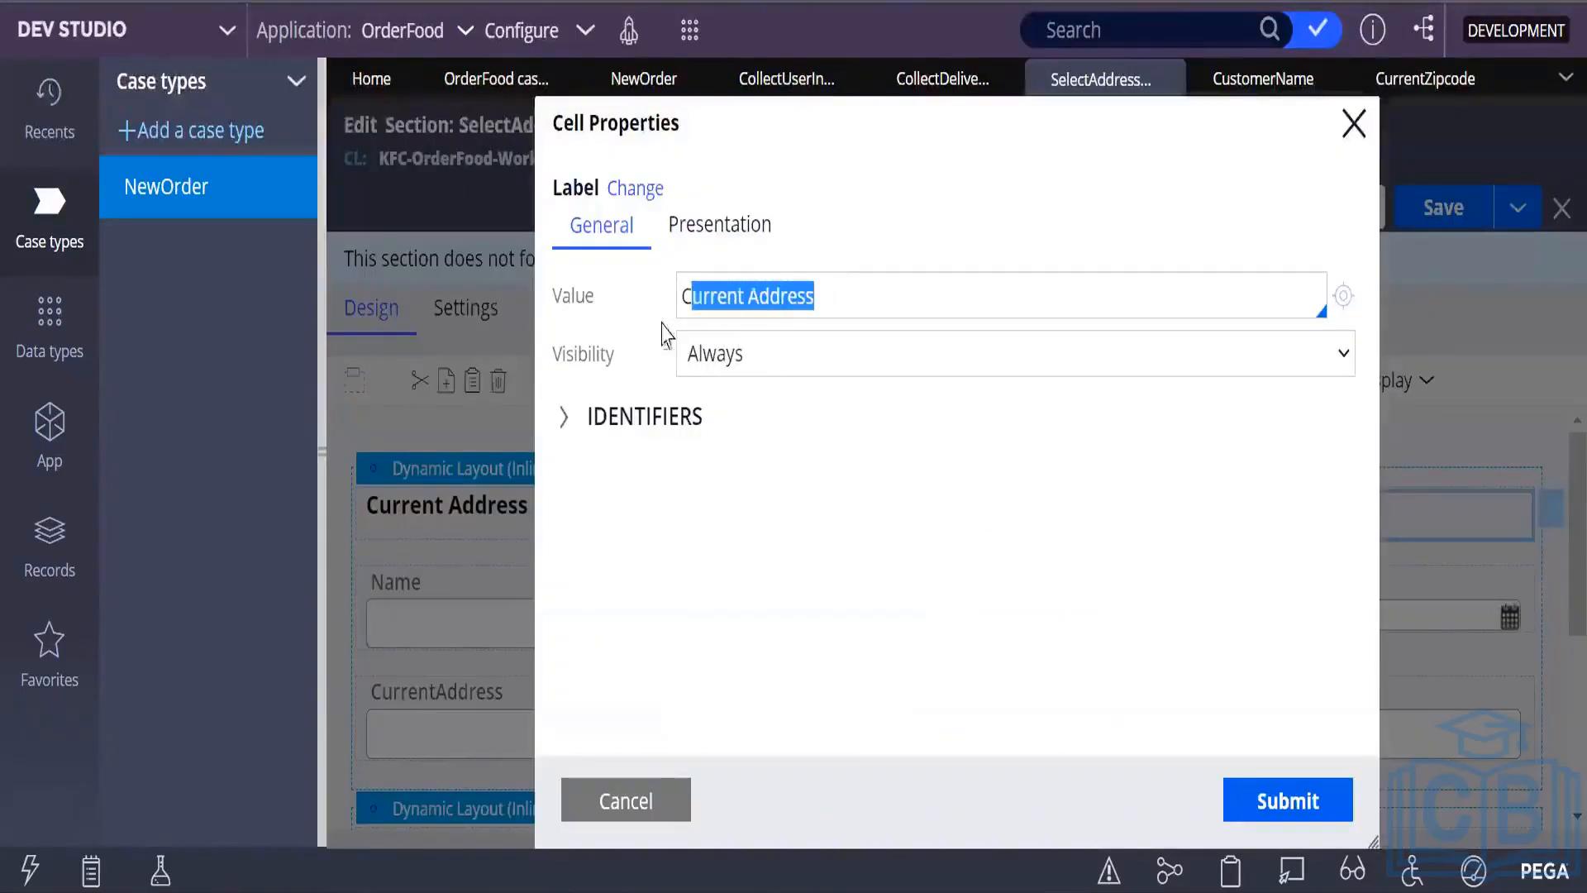
pyautogui.press('BackSpace')
pyautogui.press('BackSpace')
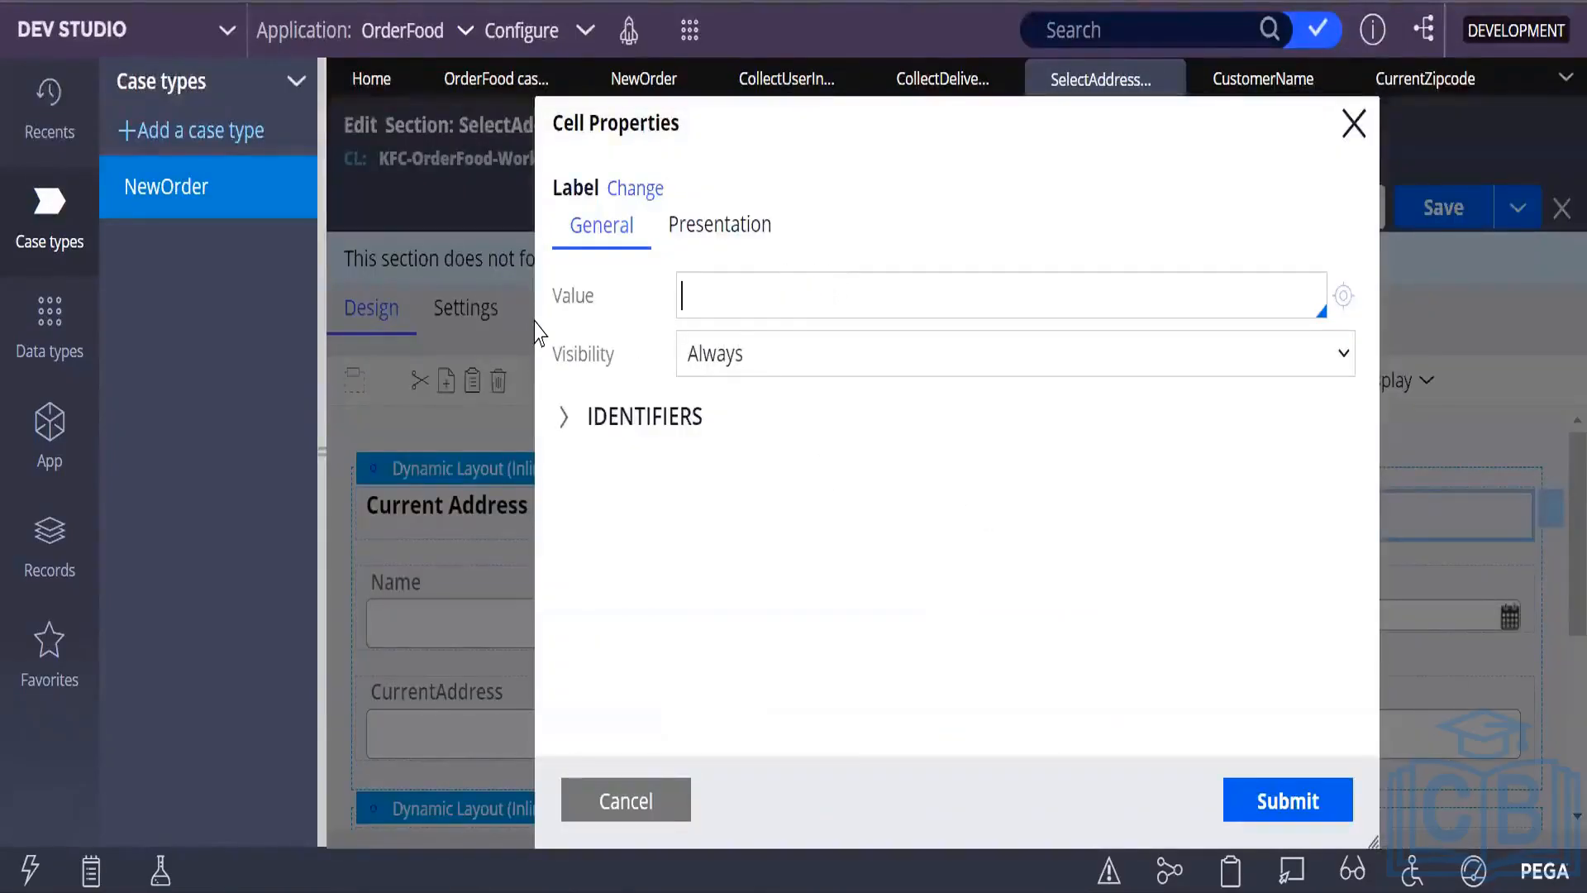
pyautogui.click(1249, 819)
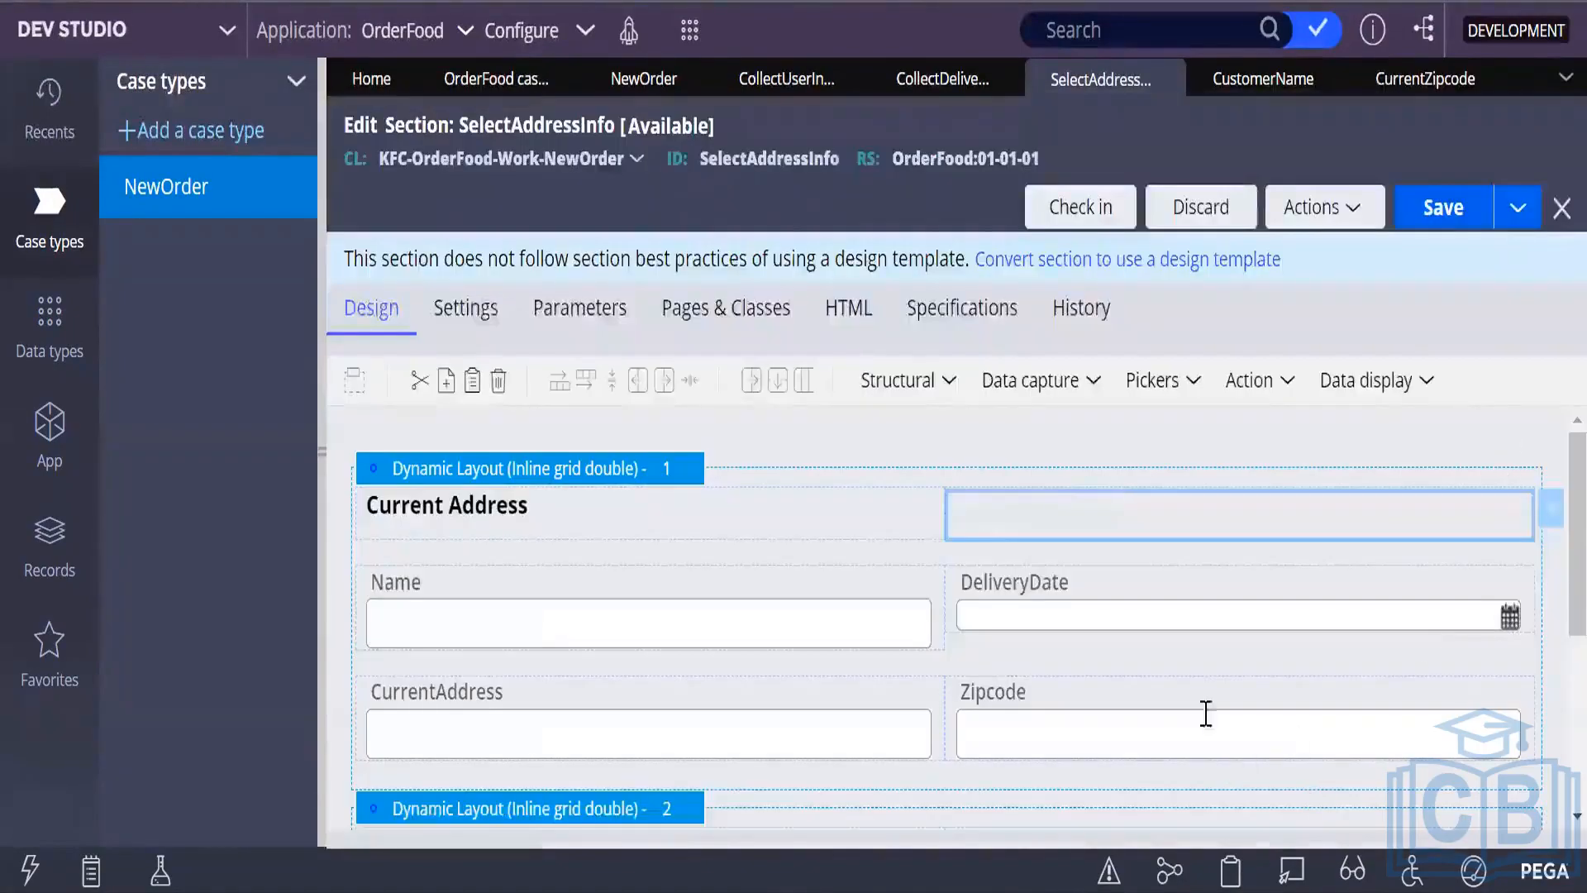
# Paste a copy of the Delivery Address label beside the original in the second dynamic layout.
pyautogui.scroll(-4, 1206, 714)
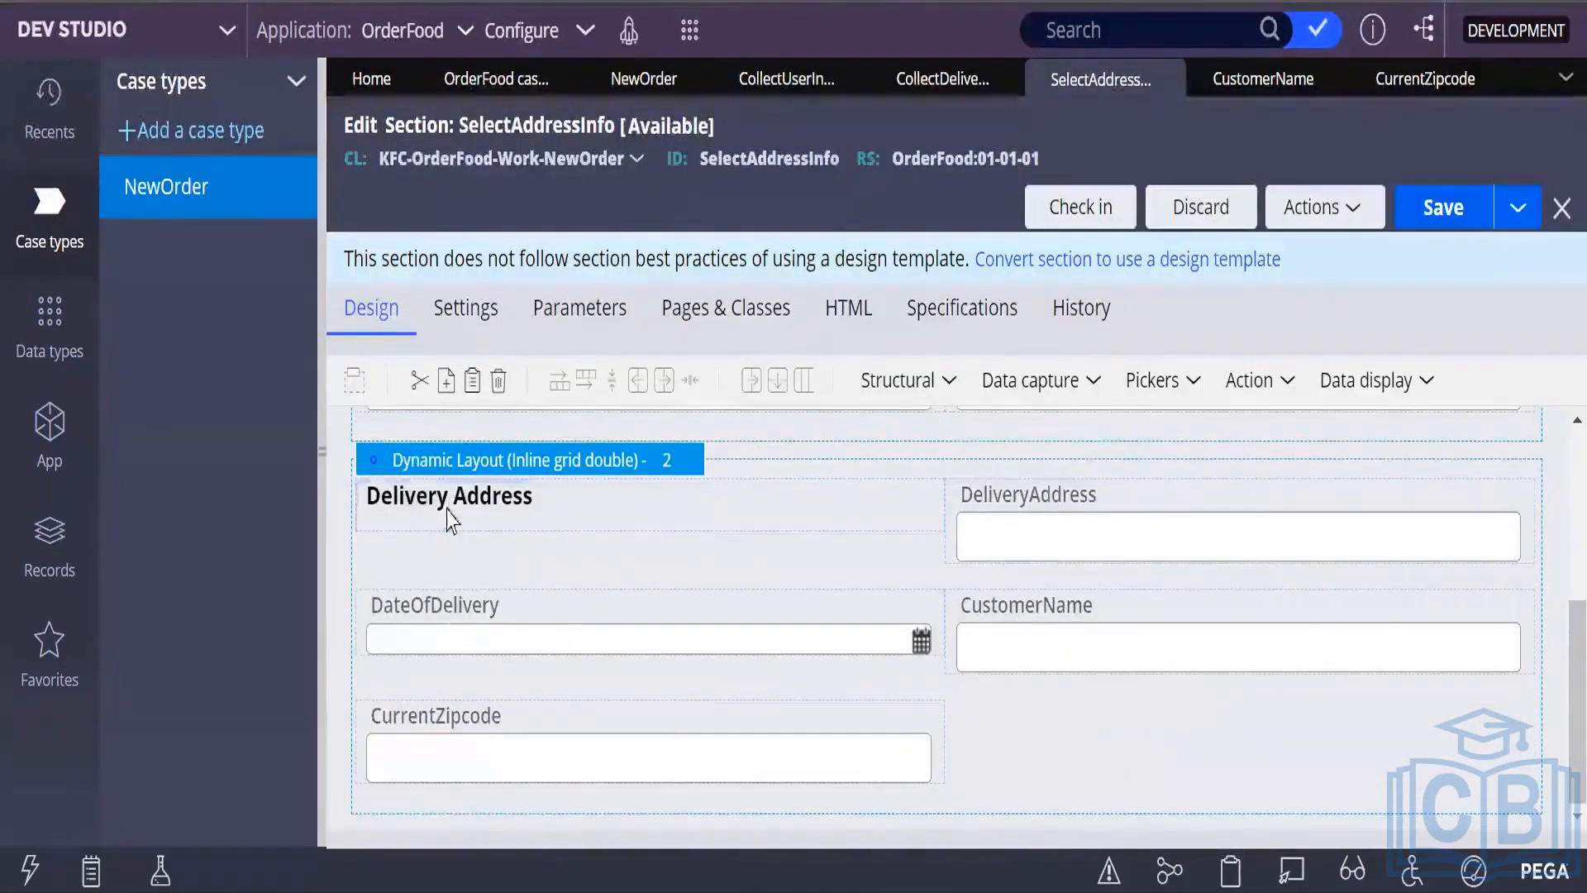
pyautogui.rightClick(447, 508)
pyautogui.click(513, 571)
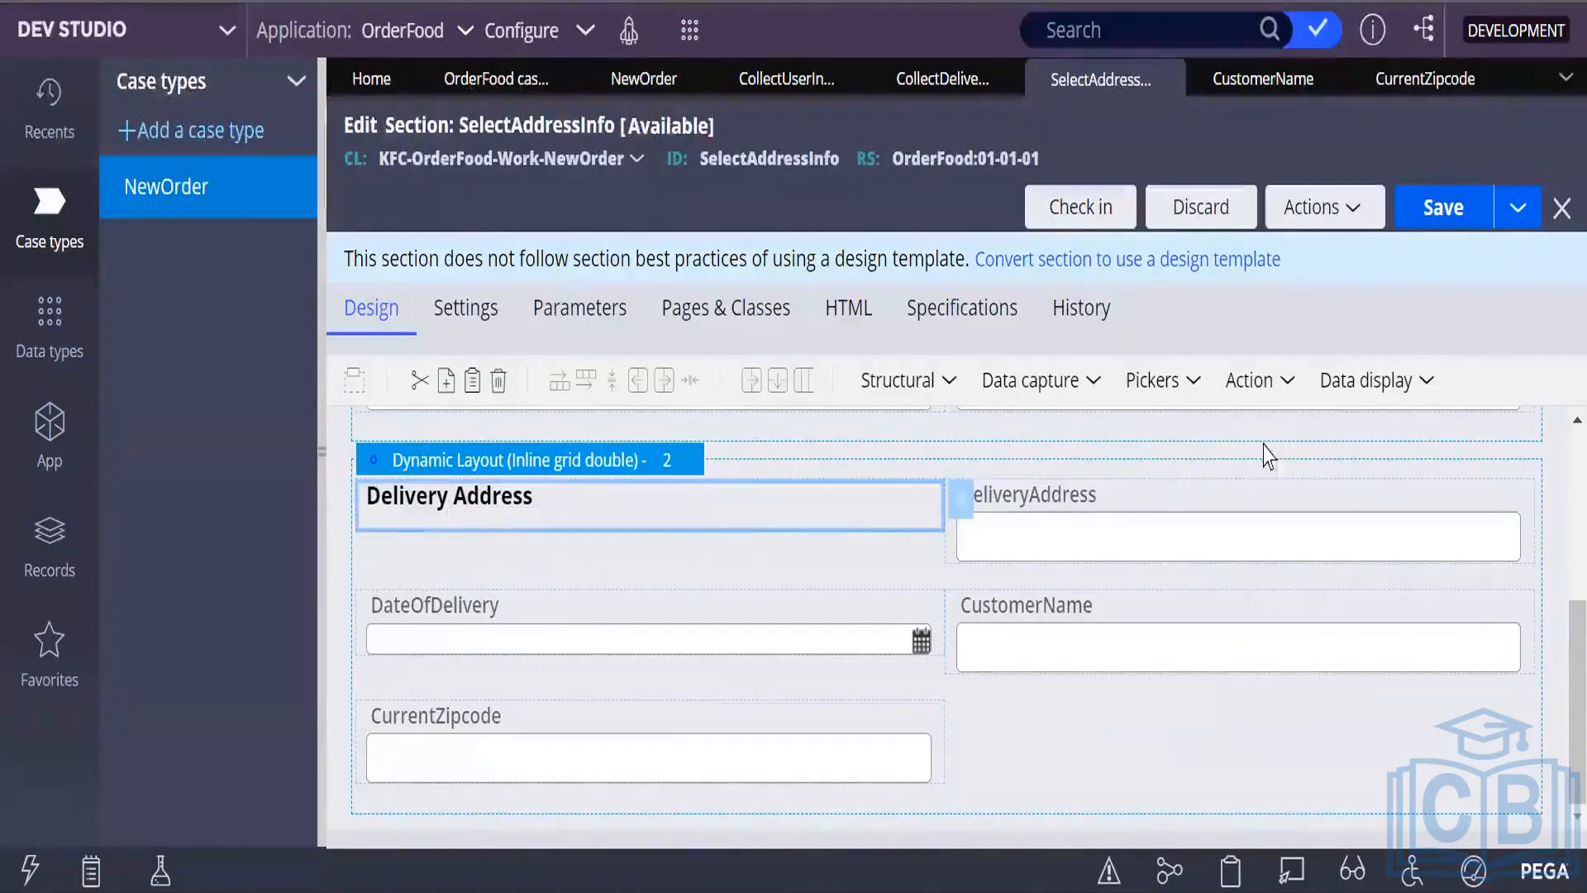
pyautogui.rightClick(737, 519)
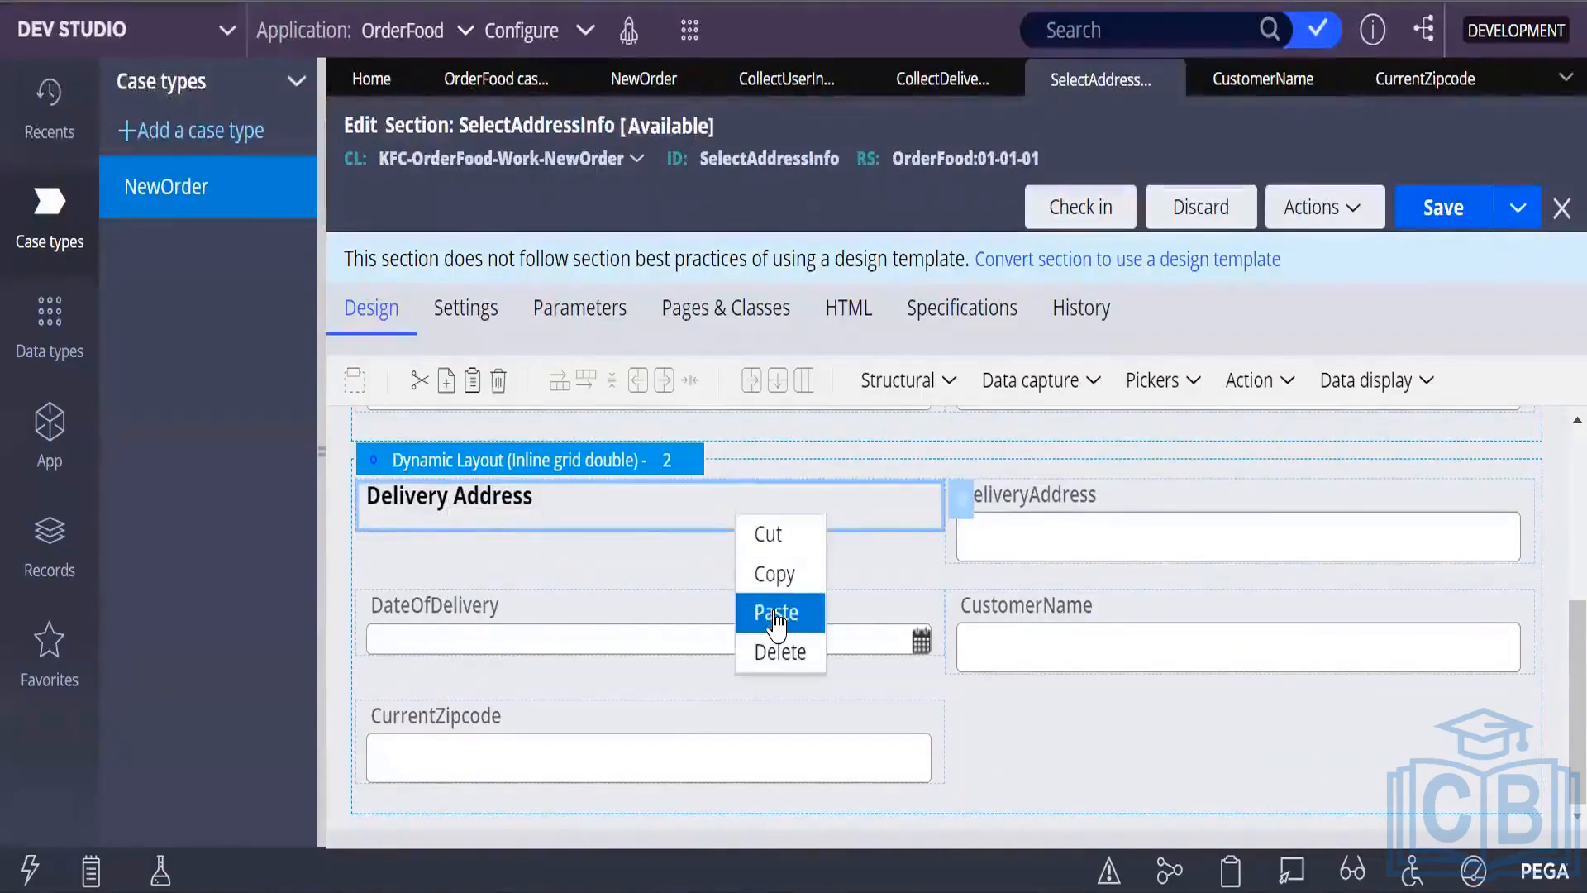
pyautogui.click(777, 613)
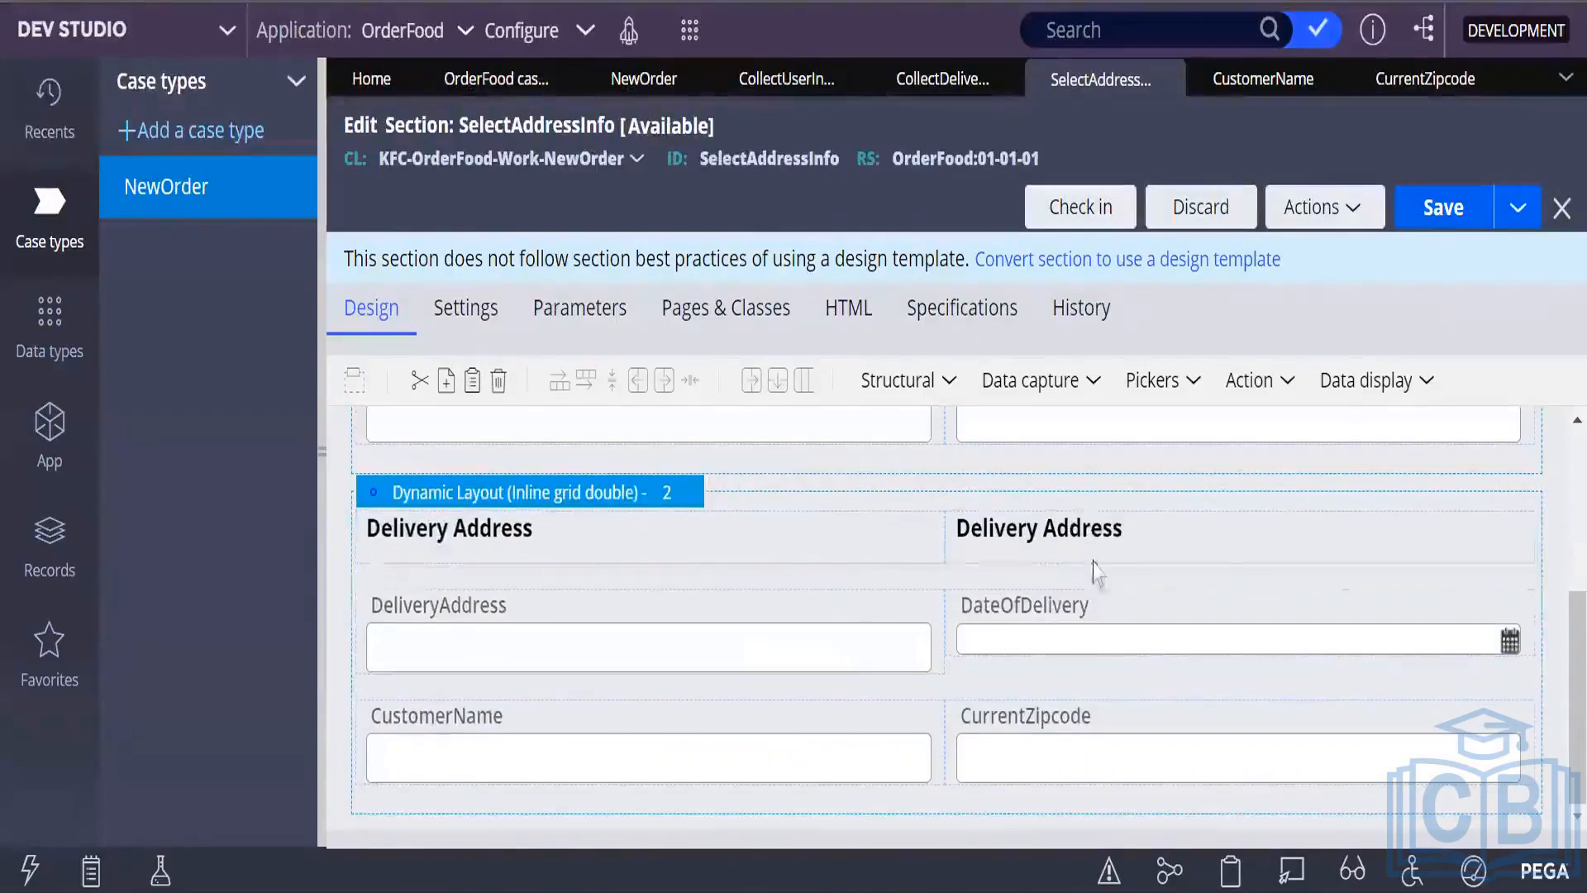
# Clear the value of the copied Delivery Address label above the DateOfDelivery field, submit its cell properties and save the section.
pyautogui.doubleClick(1091, 549)
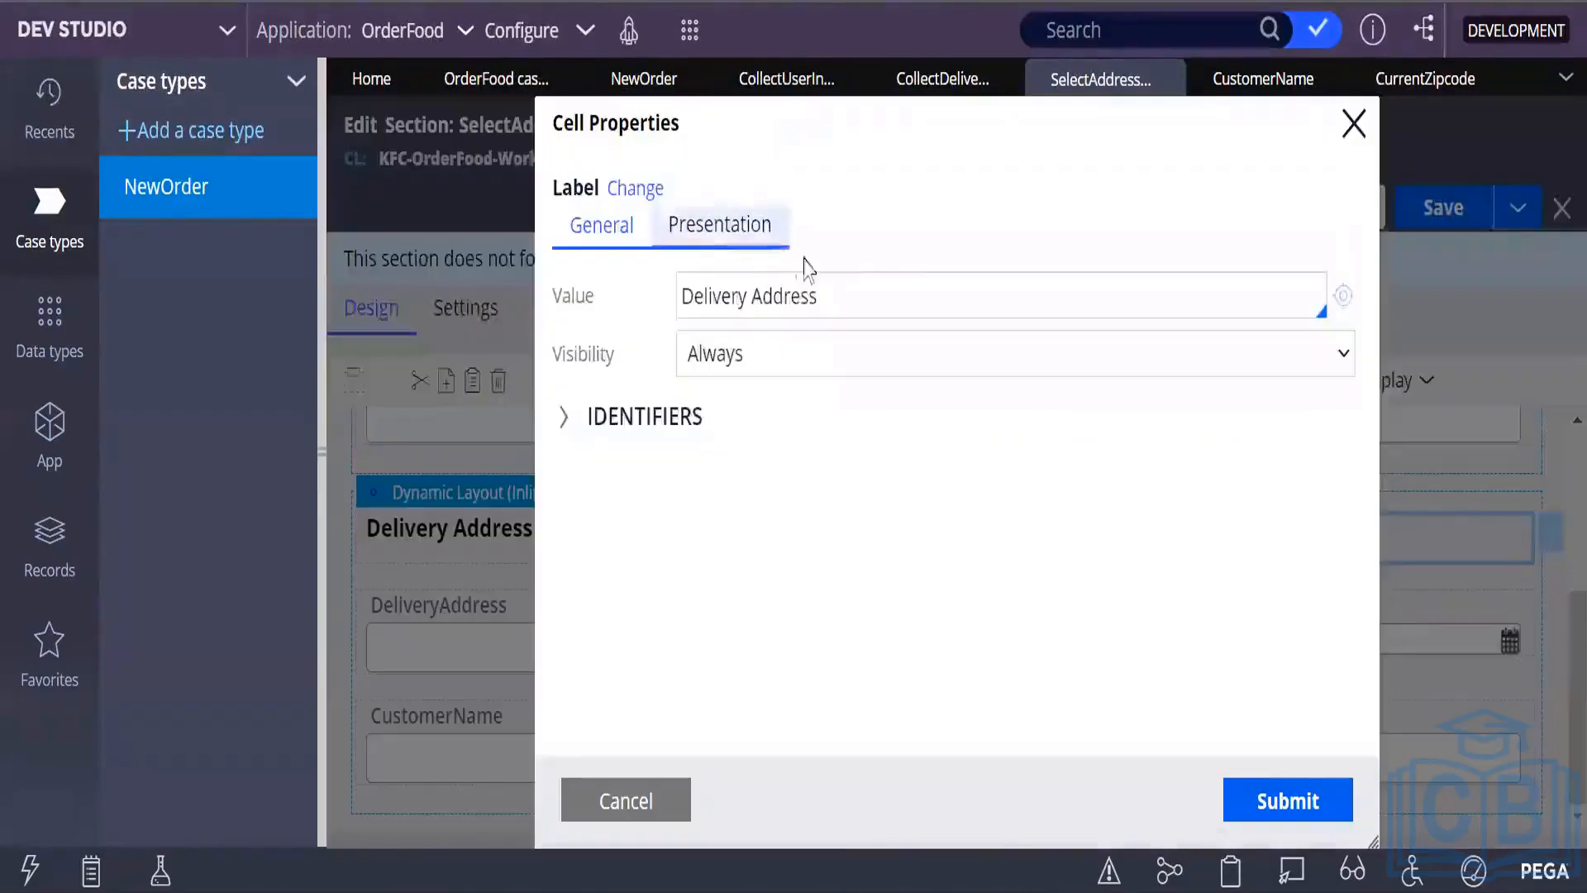
pyautogui.moveTo(811, 295); pyautogui.dragTo(662, 301)
pyautogui.press('BackSpace')
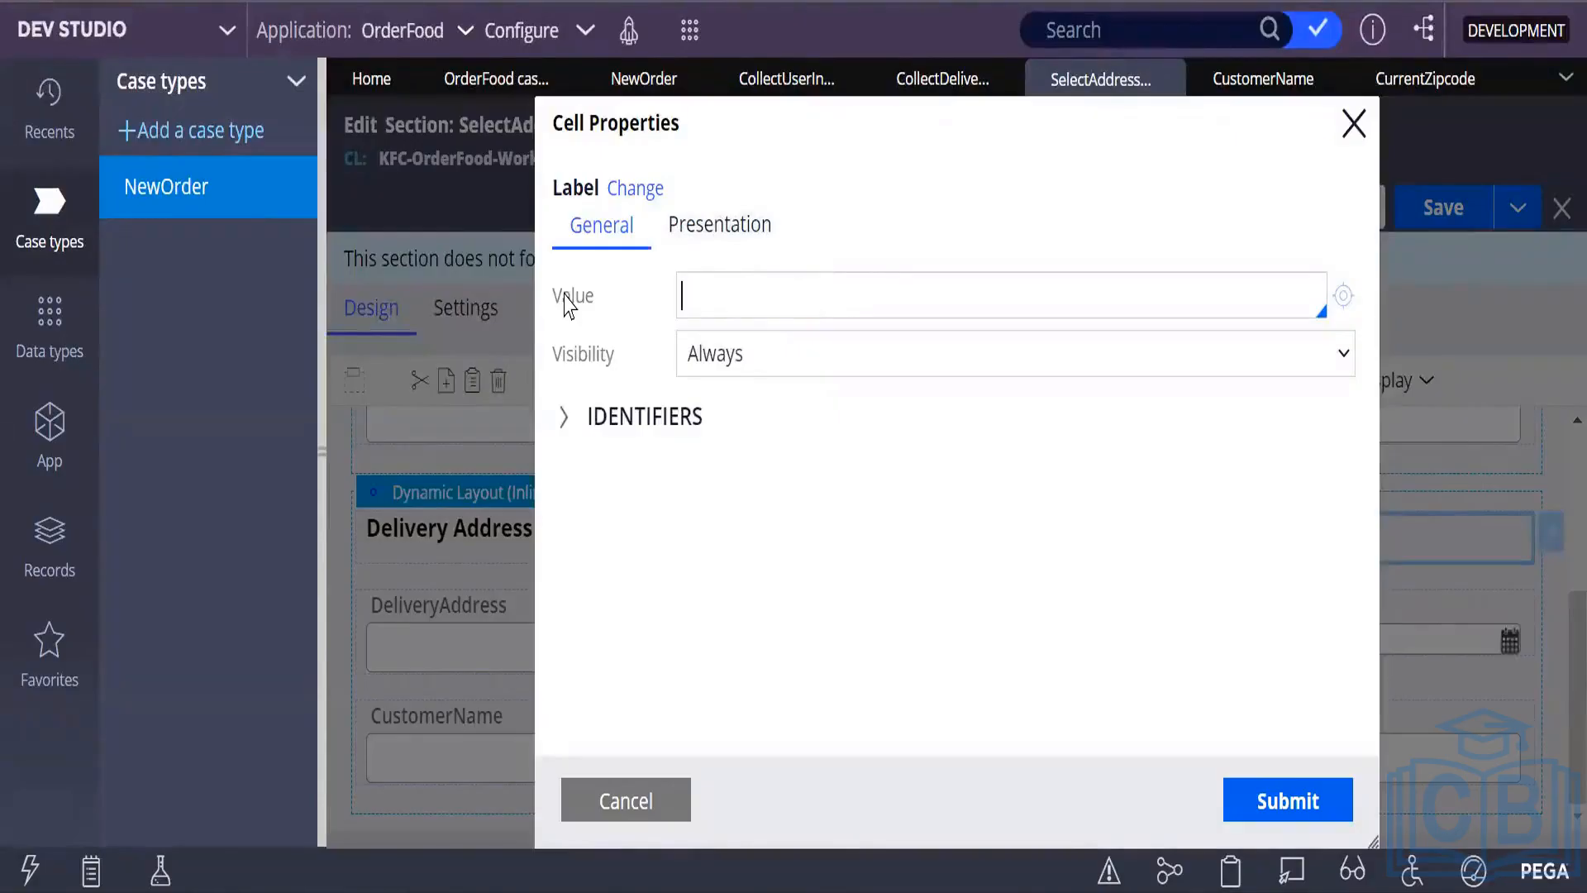
pyautogui.click(1254, 806)
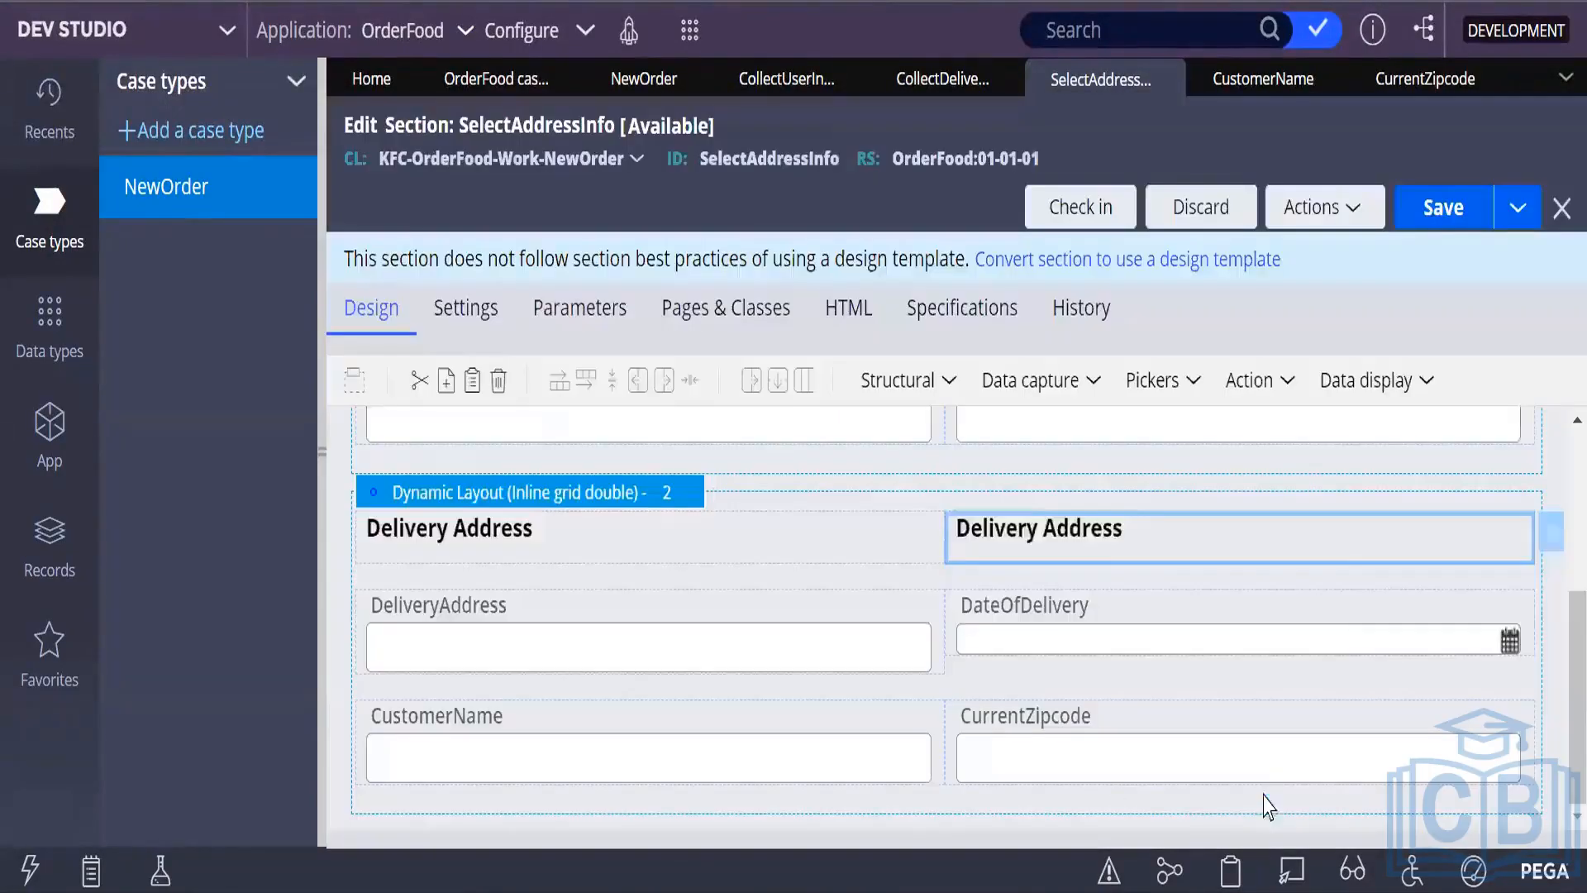
pyautogui.click(1443, 207)
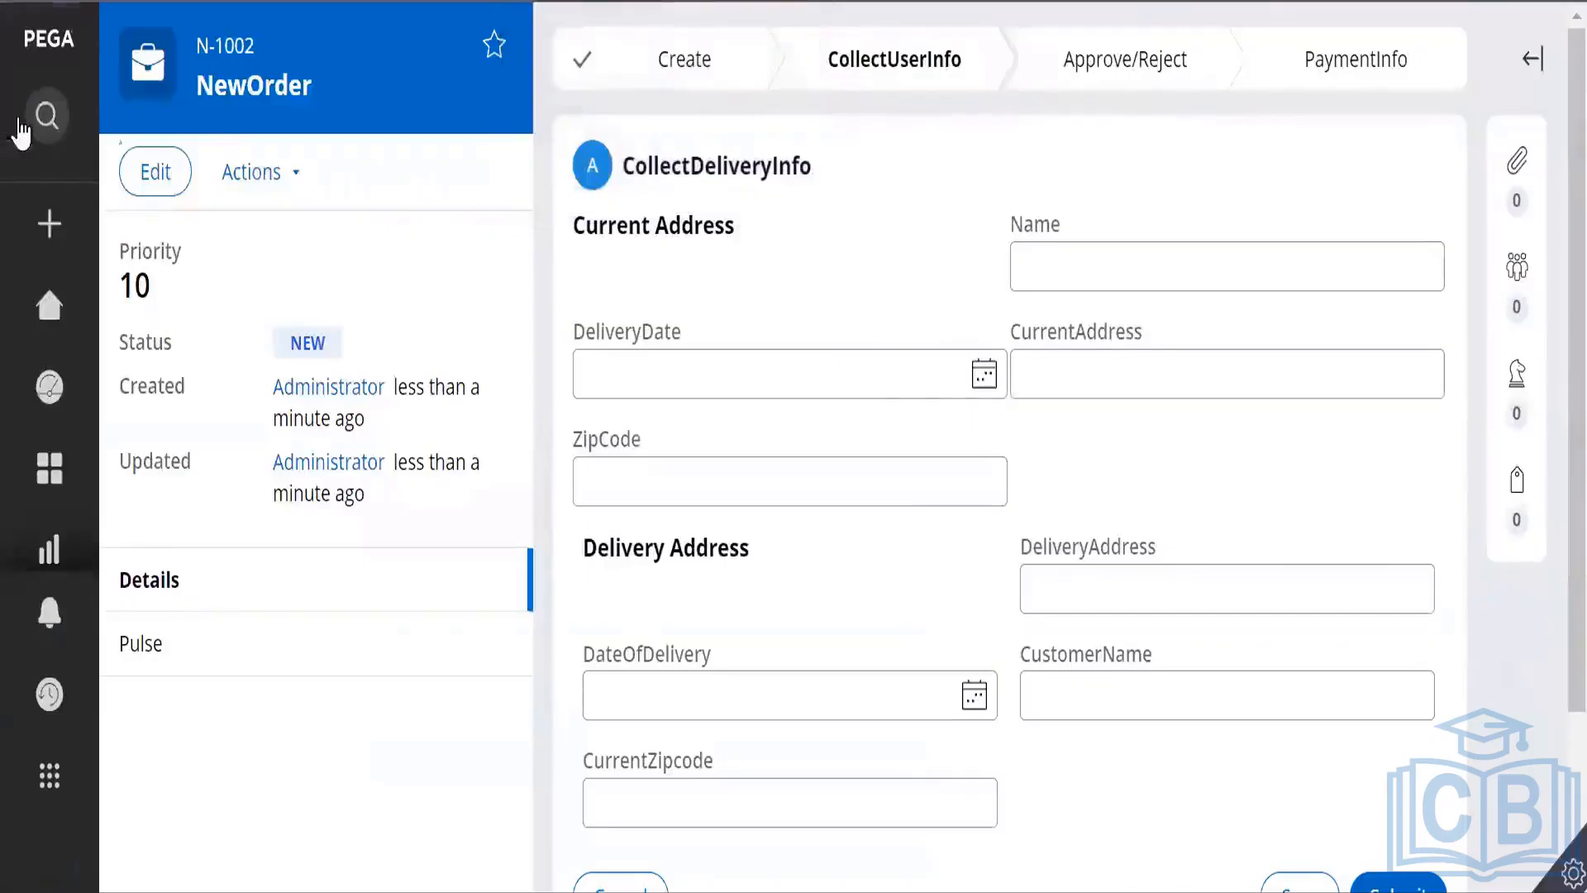
# Create another NewOrder case in the OrderFood portal and open its CollectDeliveryInfo assignment to check the alignment of the address fields.
pyautogui.moveTo(85, 273)
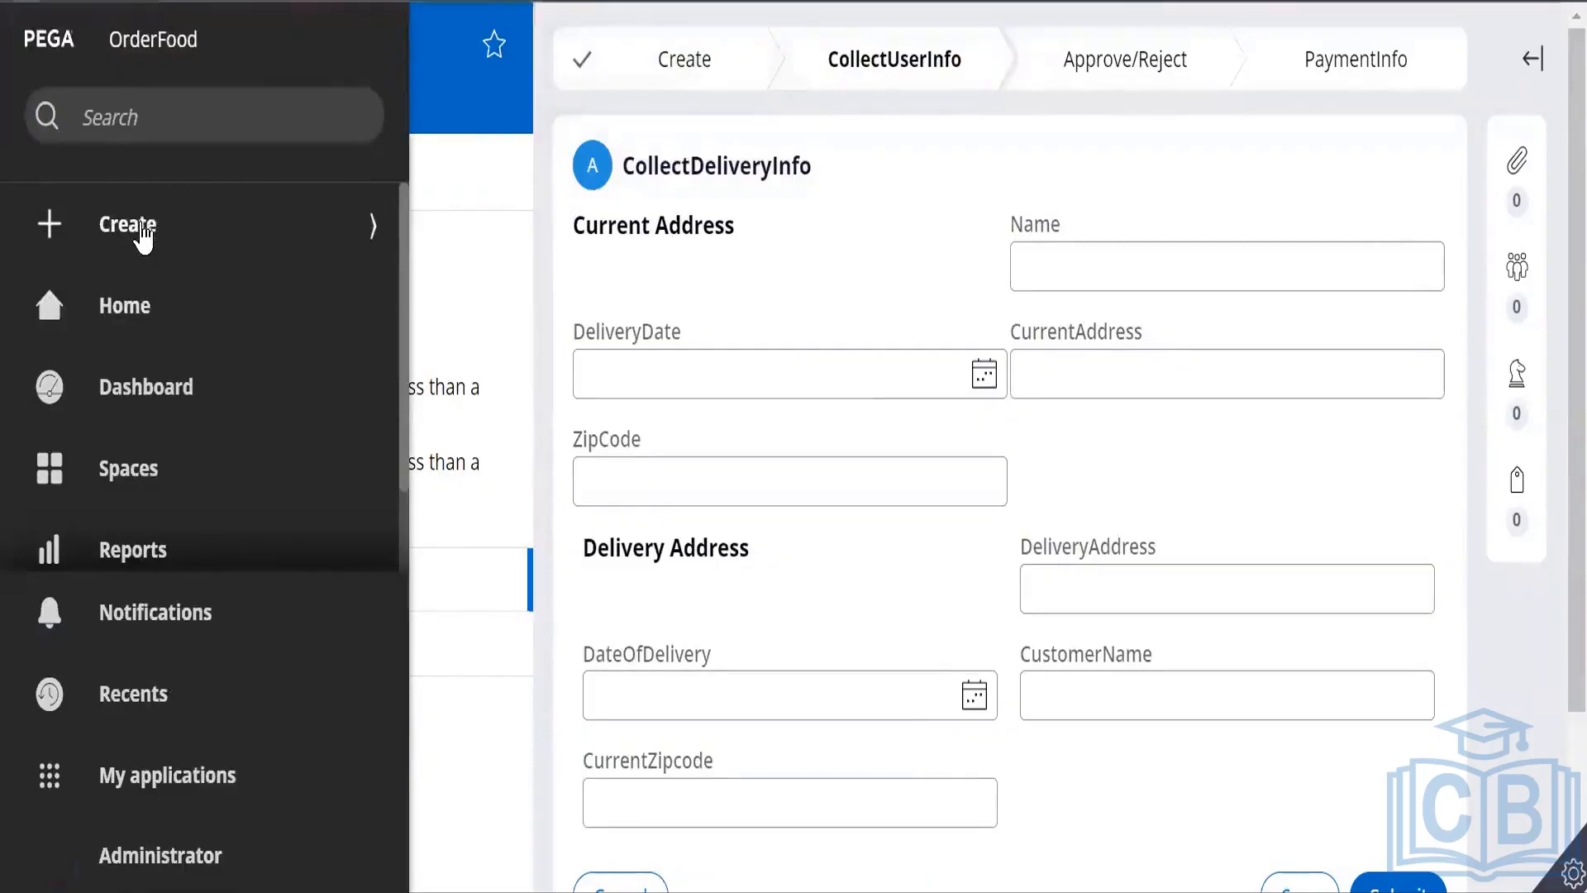
pyautogui.click(377, 231)
pyautogui.click(169, 304)
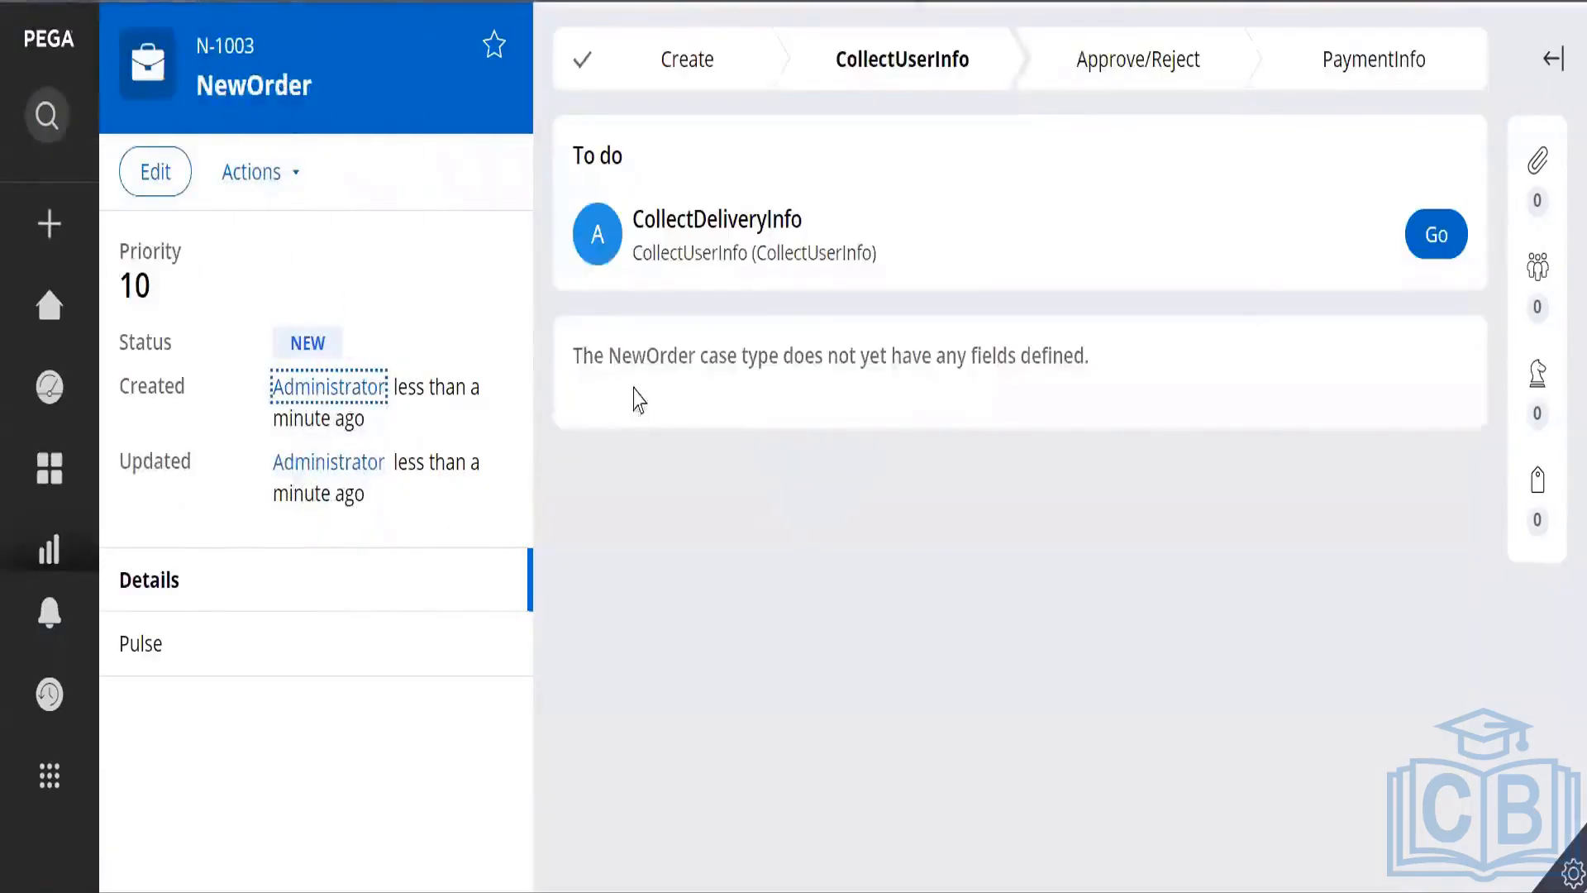
pyautogui.click(1438, 240)
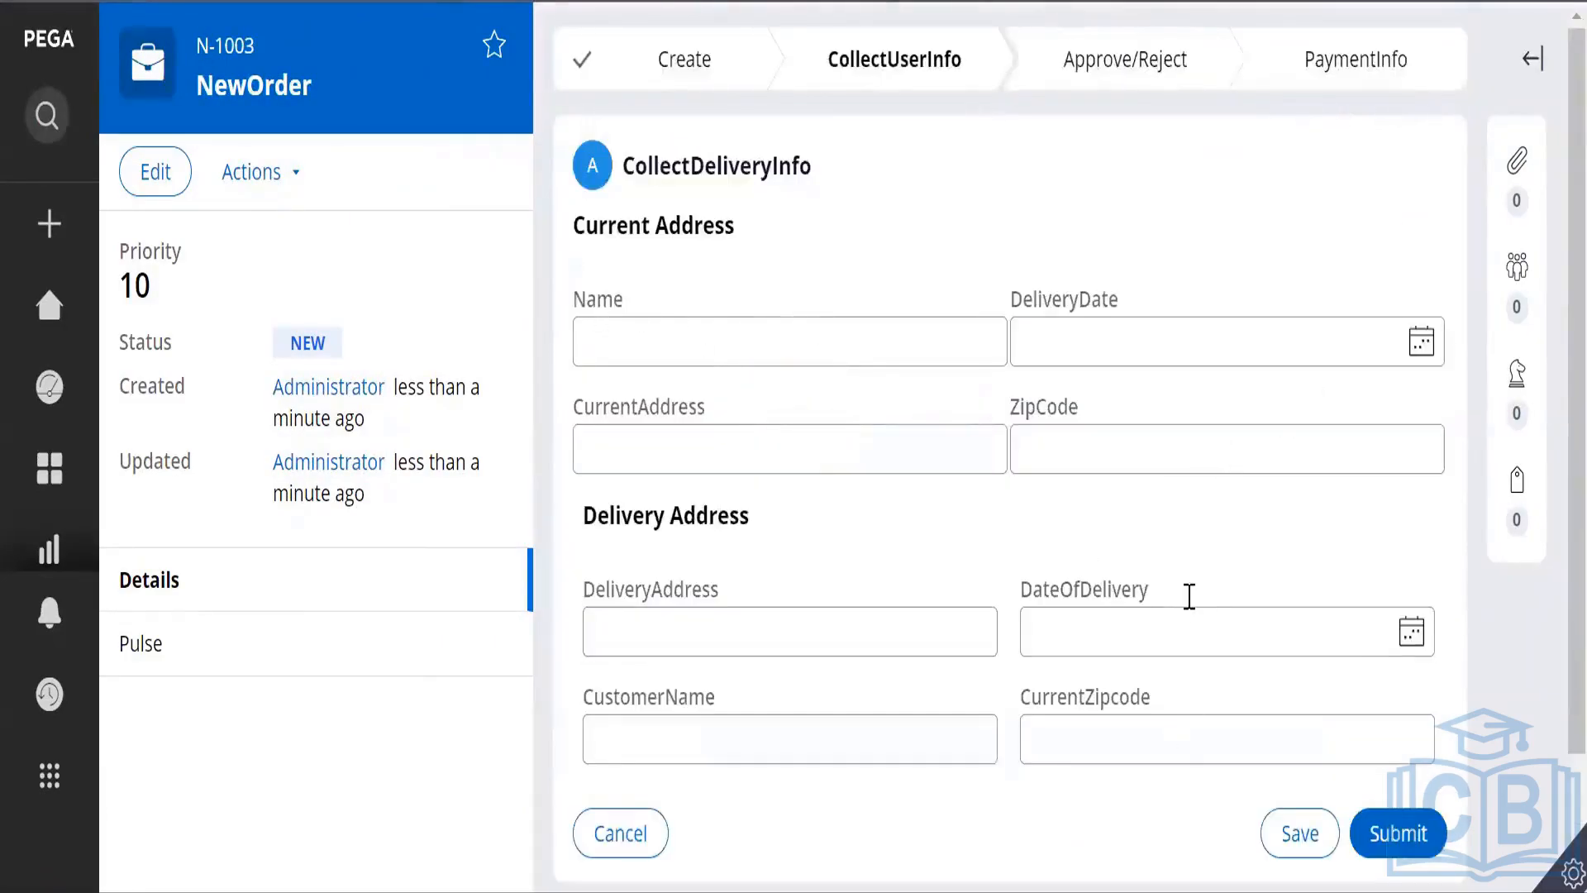
pyautogui.scroll(-2, 1186, 599)
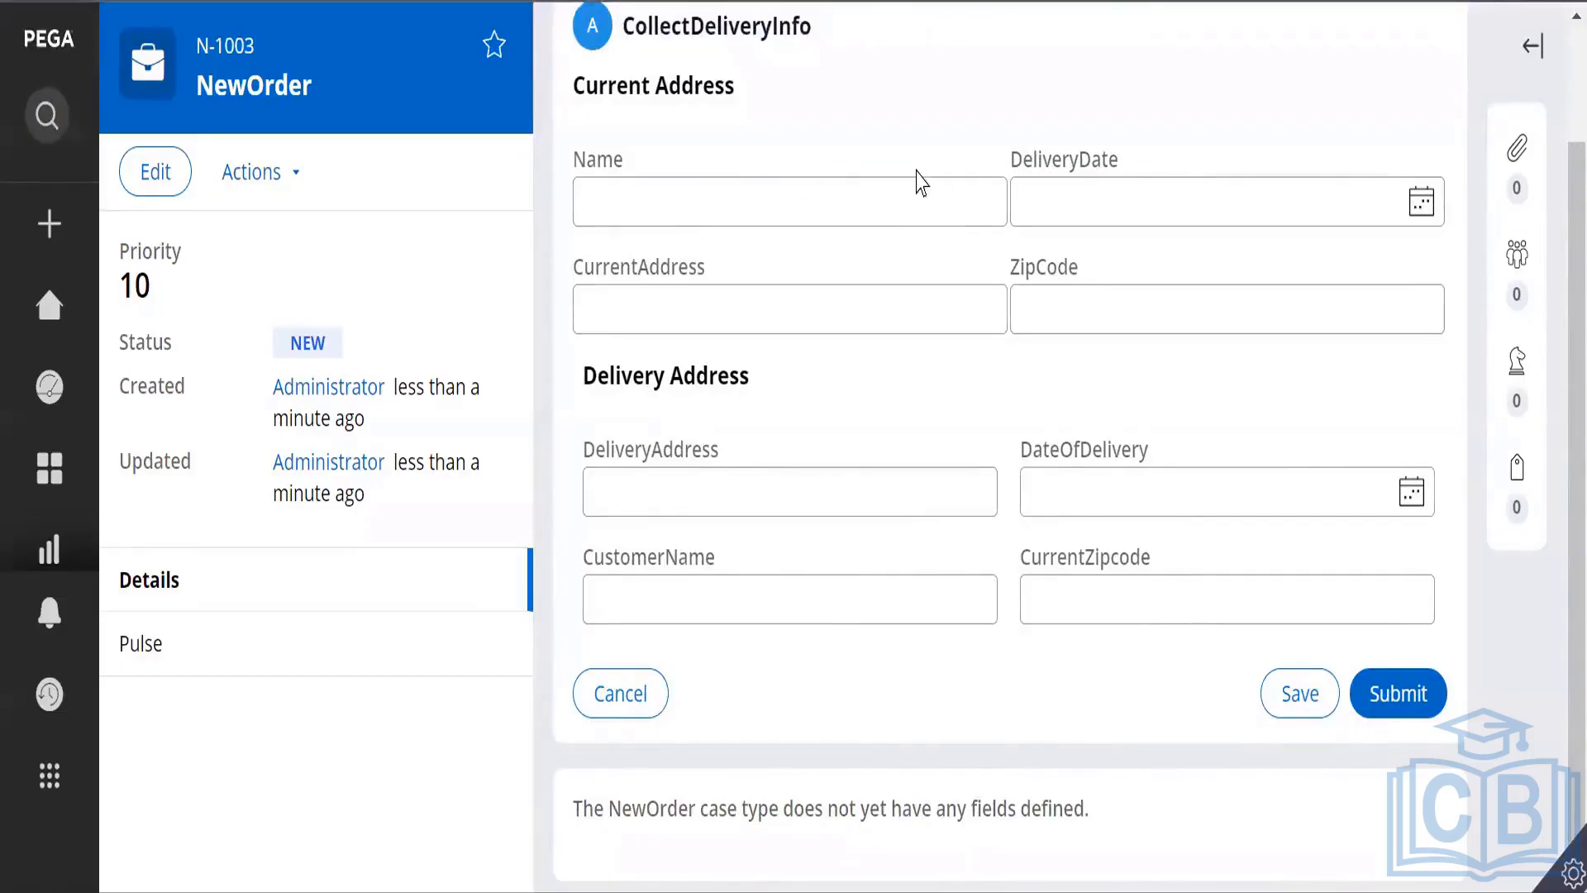
pyautogui.click(735, 486)
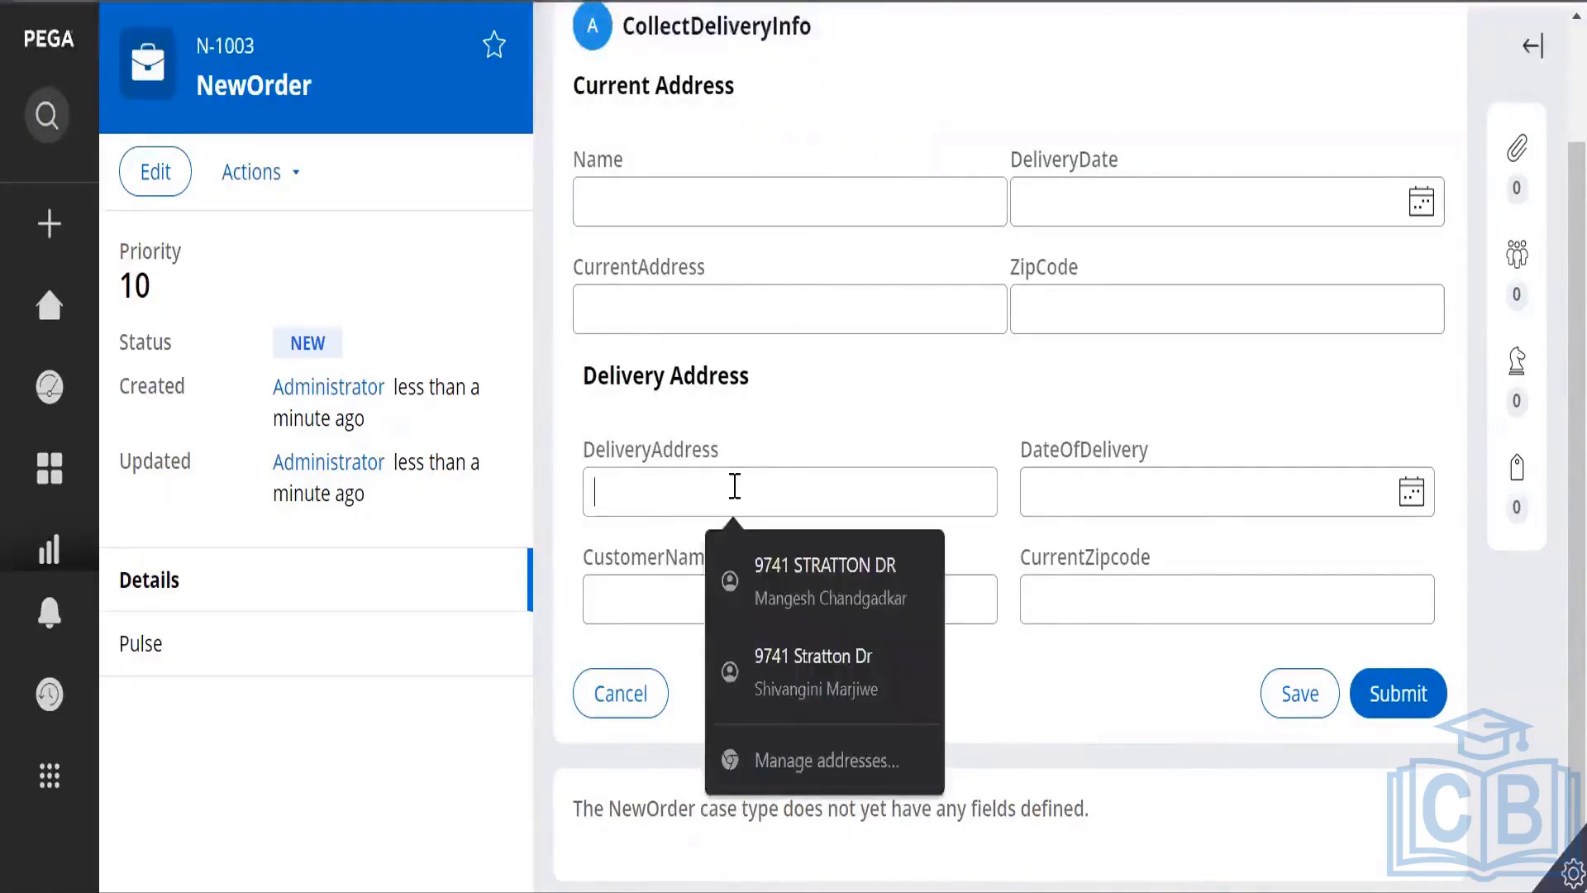
pyautogui.click(794, 246)
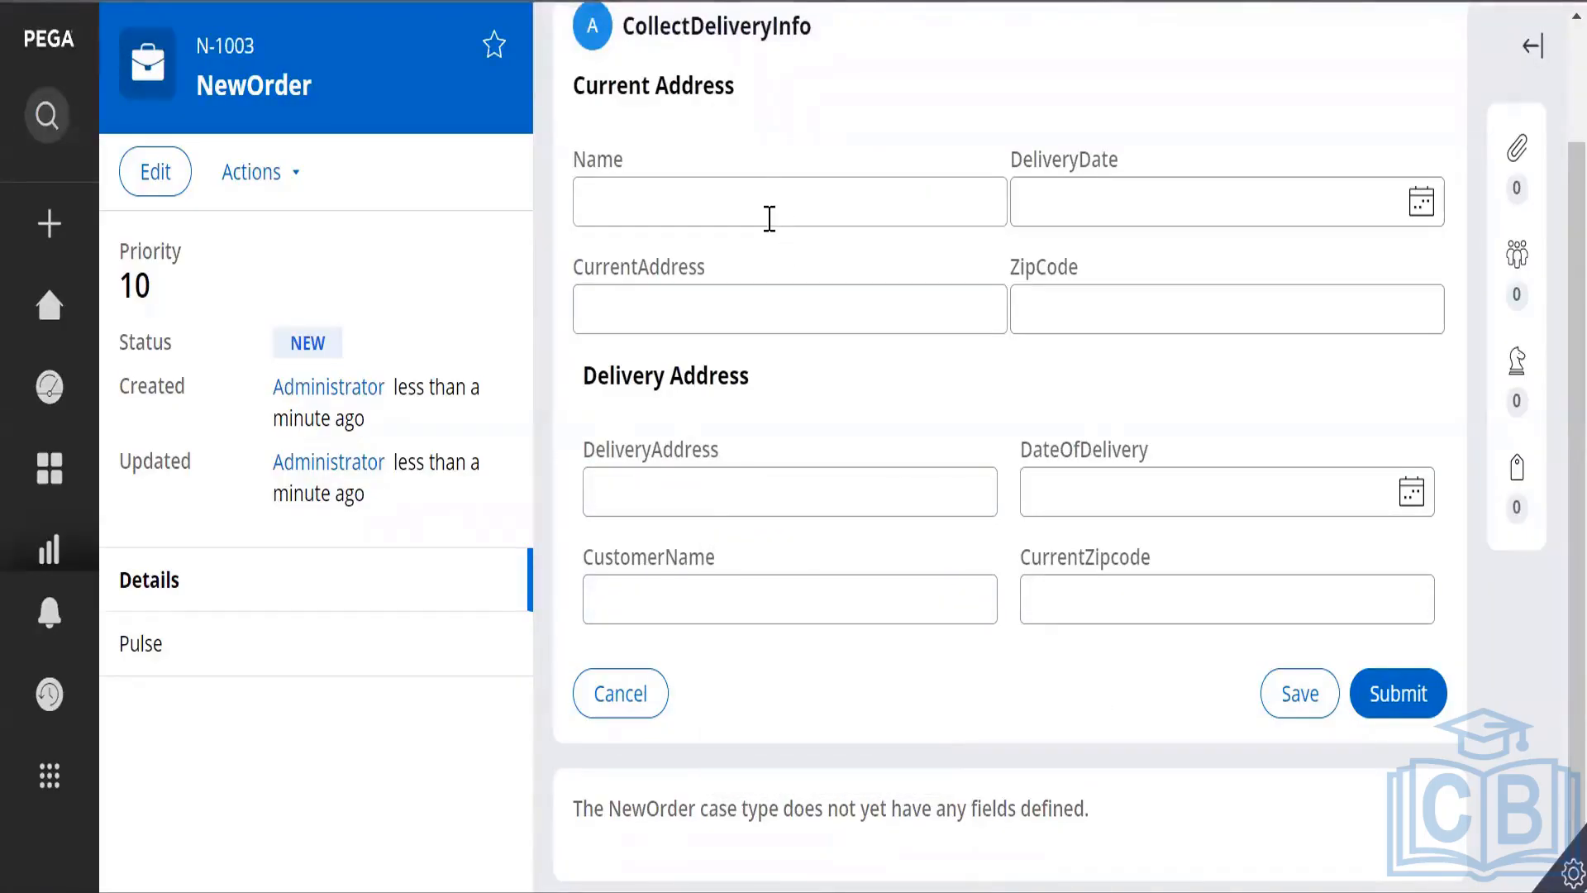
pyautogui.click(755, 185)
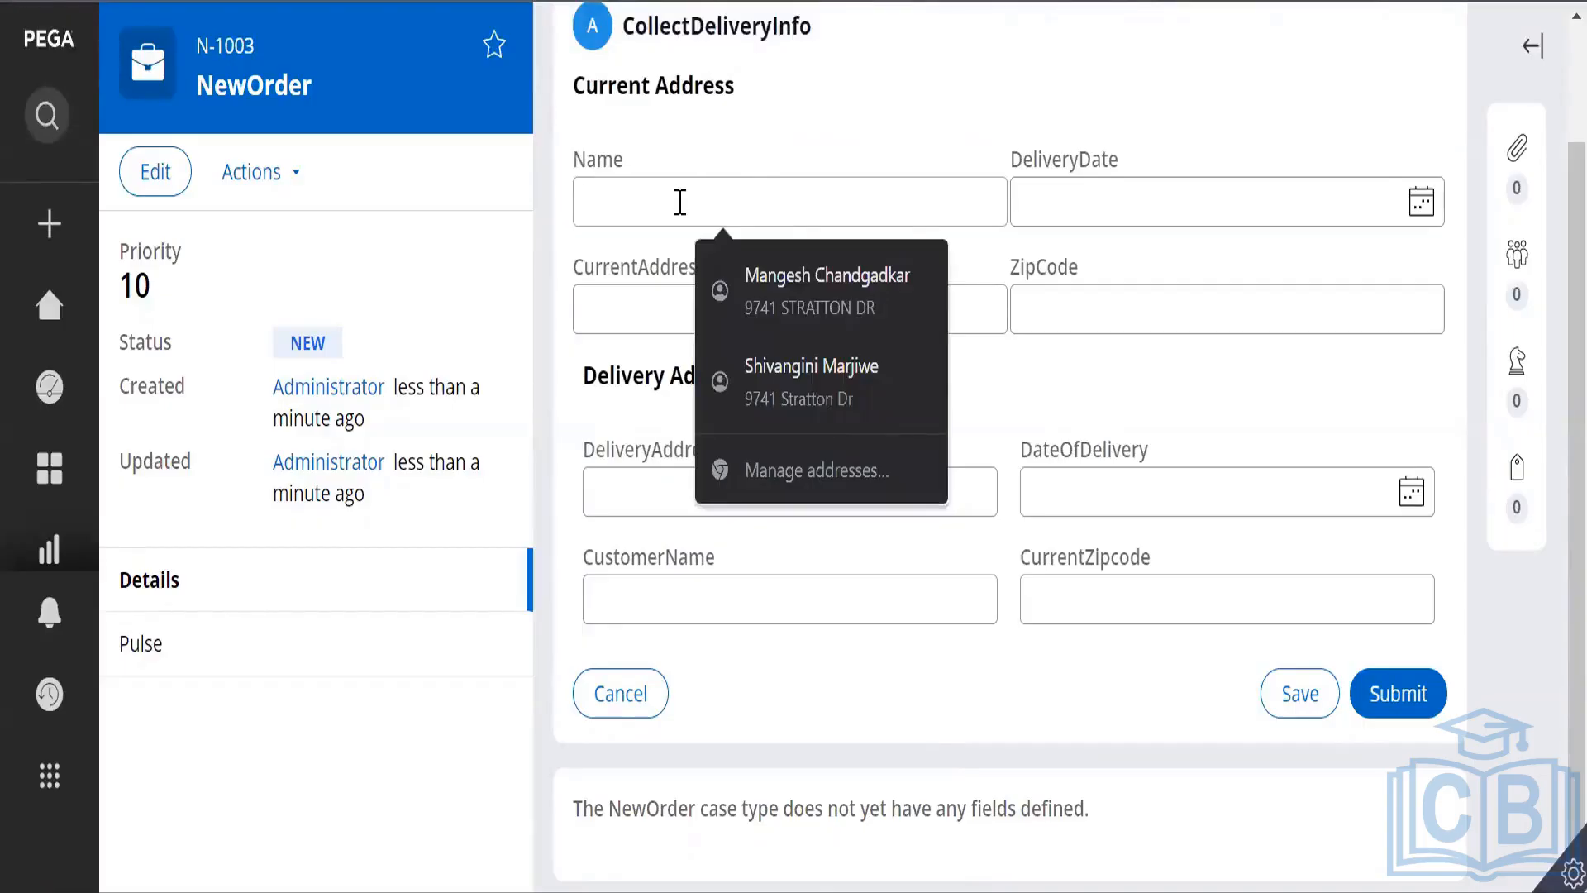
pyautogui.click(855, 693)
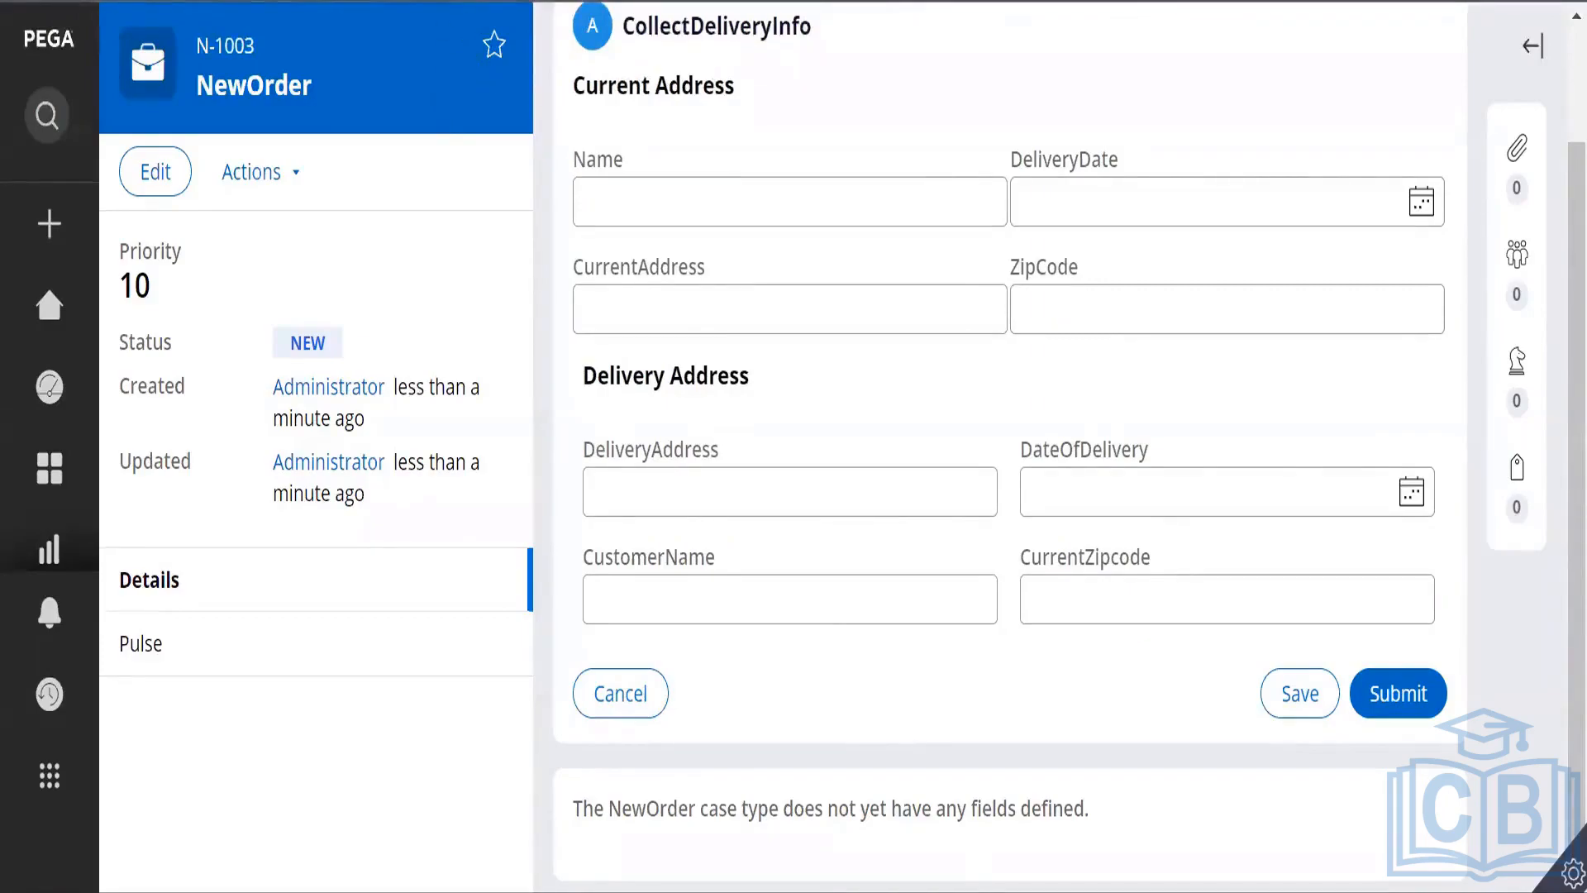
# Return to Dev Studio and add a new dynamic layout below the CurrentAddress field, inside the first dynamic layout.
pyautogui.hotkey('alt', 'Tab')
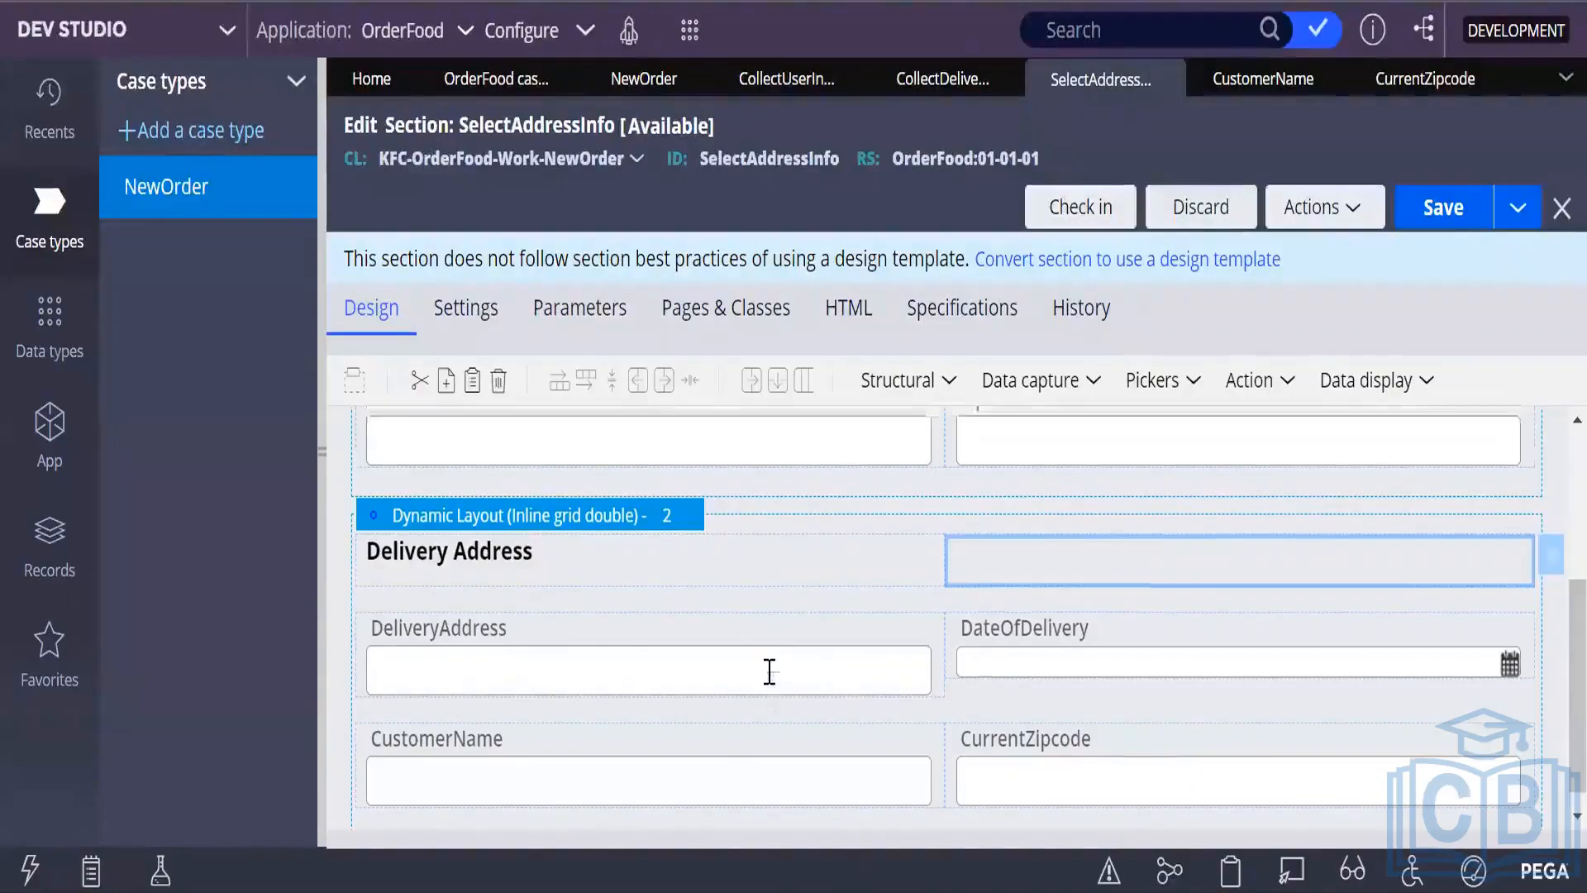
pyautogui.scroll(4, 766, 694)
pyautogui.scroll(-3, 759, 694)
pyautogui.scroll(3, 761, 707)
pyautogui.scroll(-3, 761, 713)
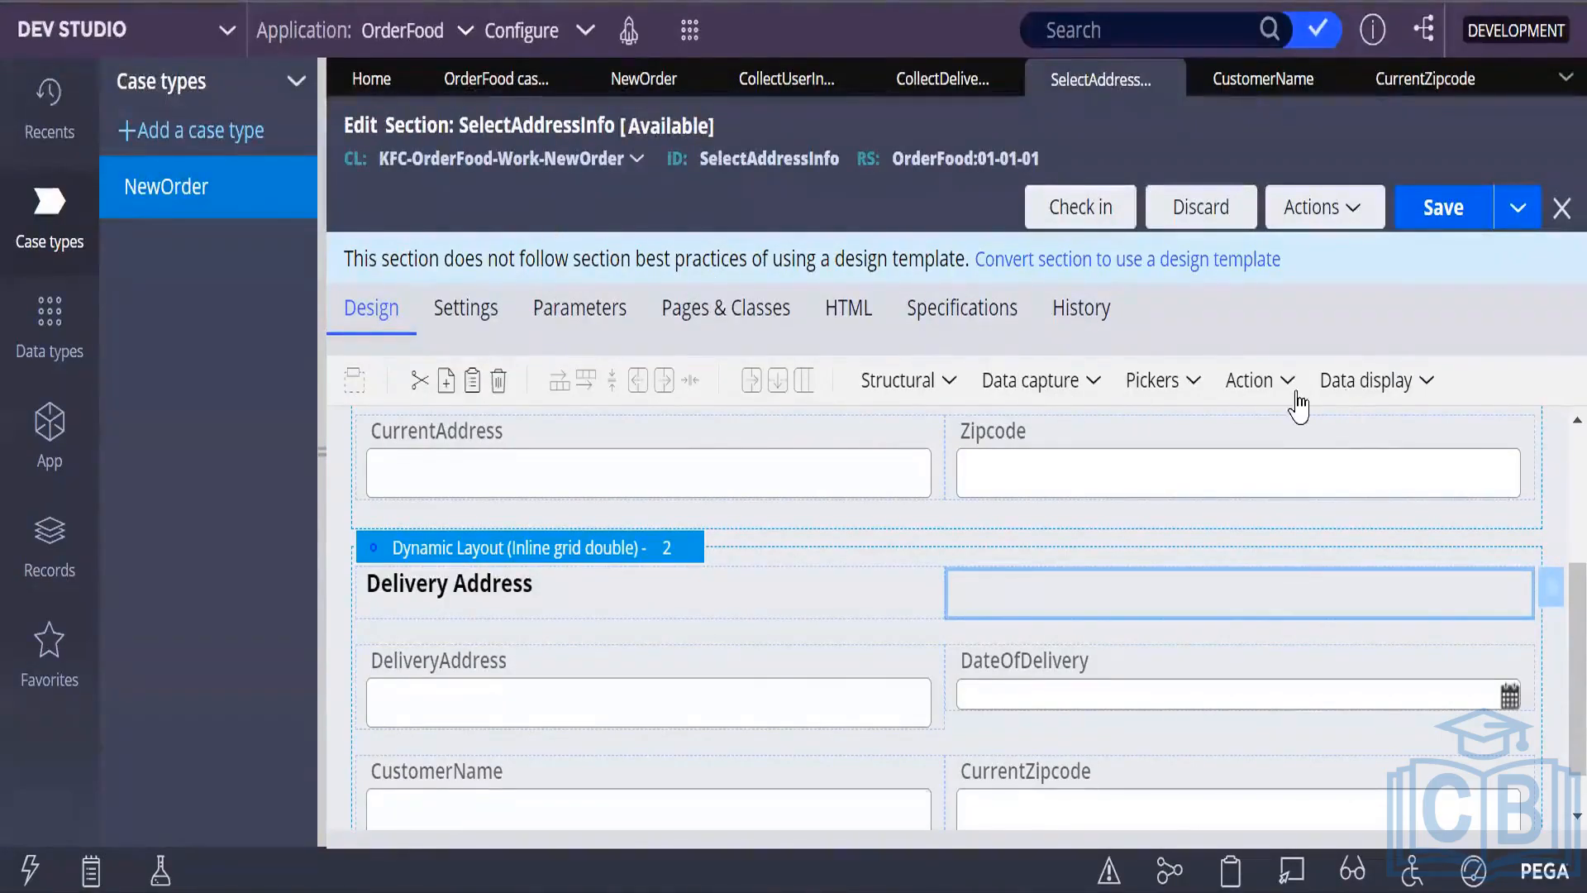
pyautogui.click(951, 385)
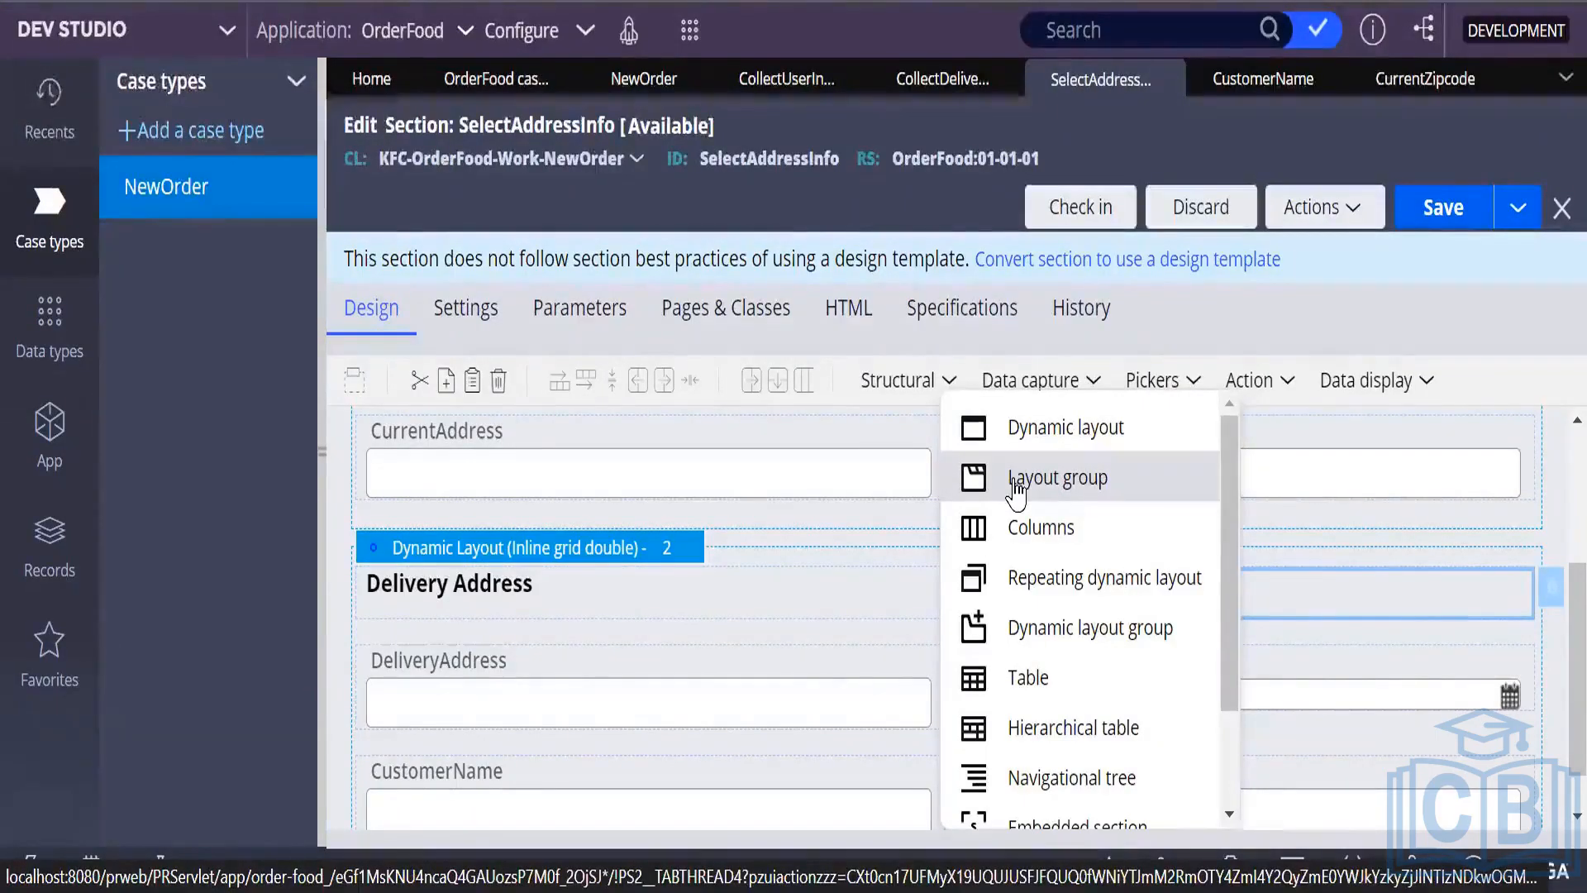
pyautogui.moveTo(1017, 490); pyautogui.dragTo(932, 442)
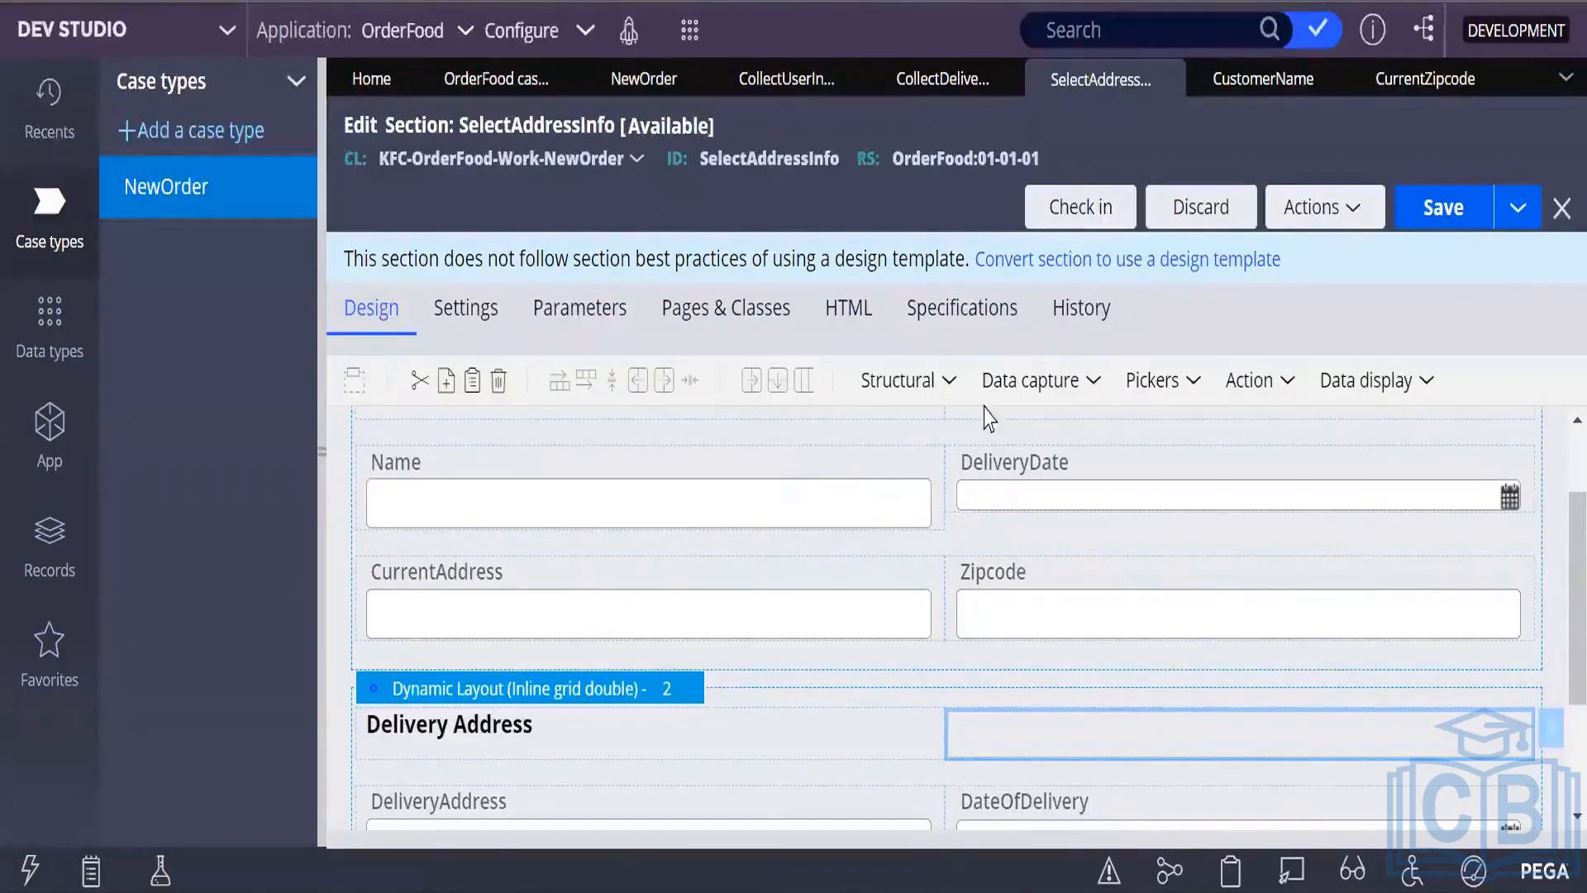
pyautogui.click(948, 383)
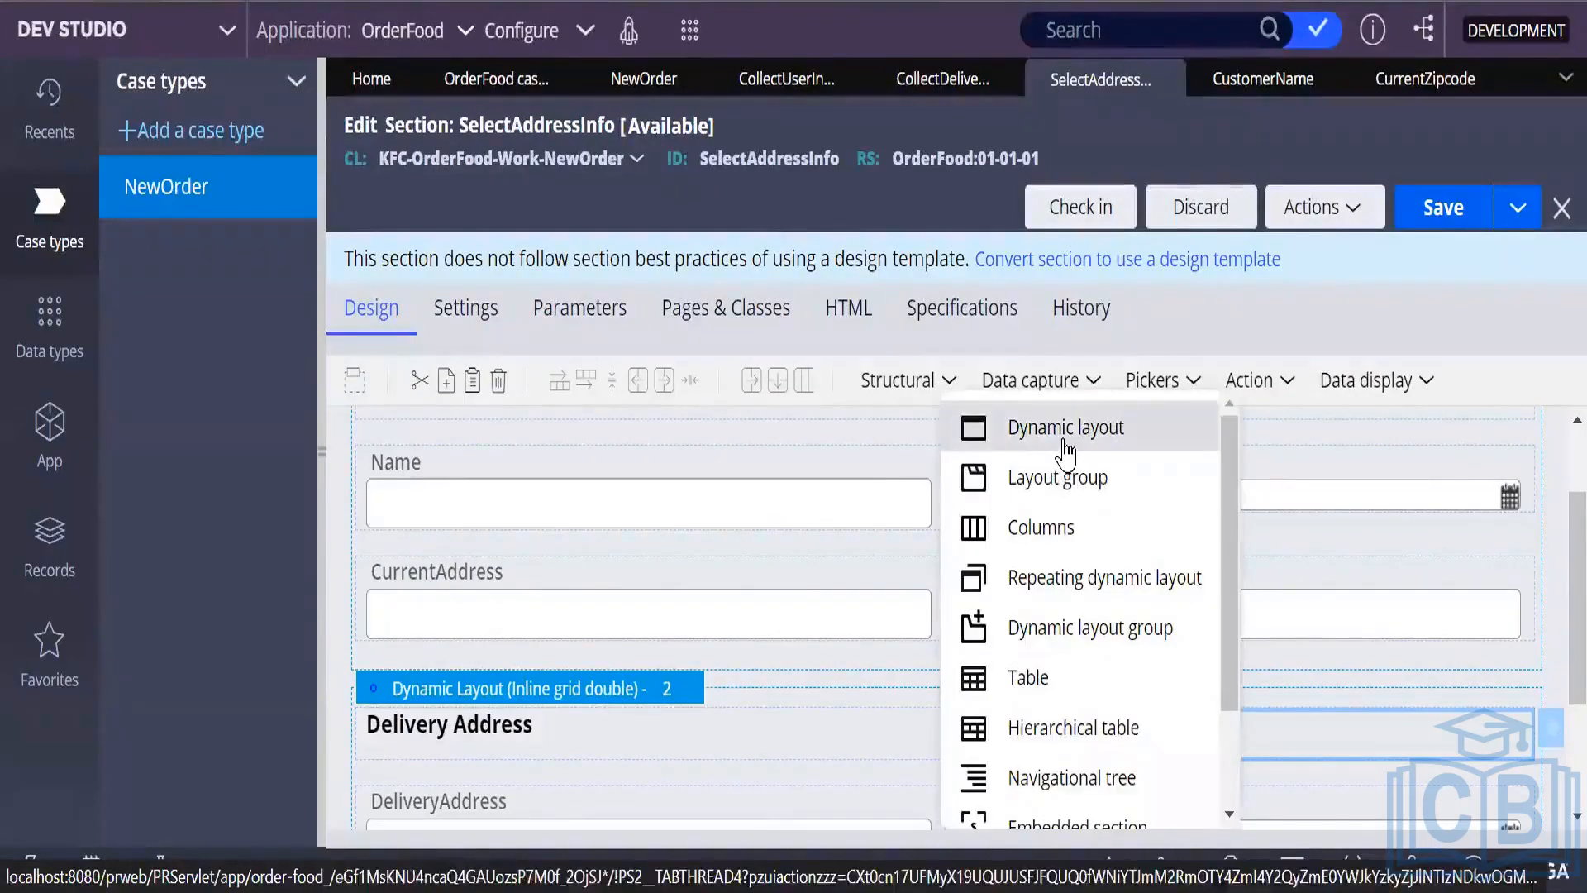
pyautogui.moveTo(1064, 451); pyautogui.dragTo(637, 688)
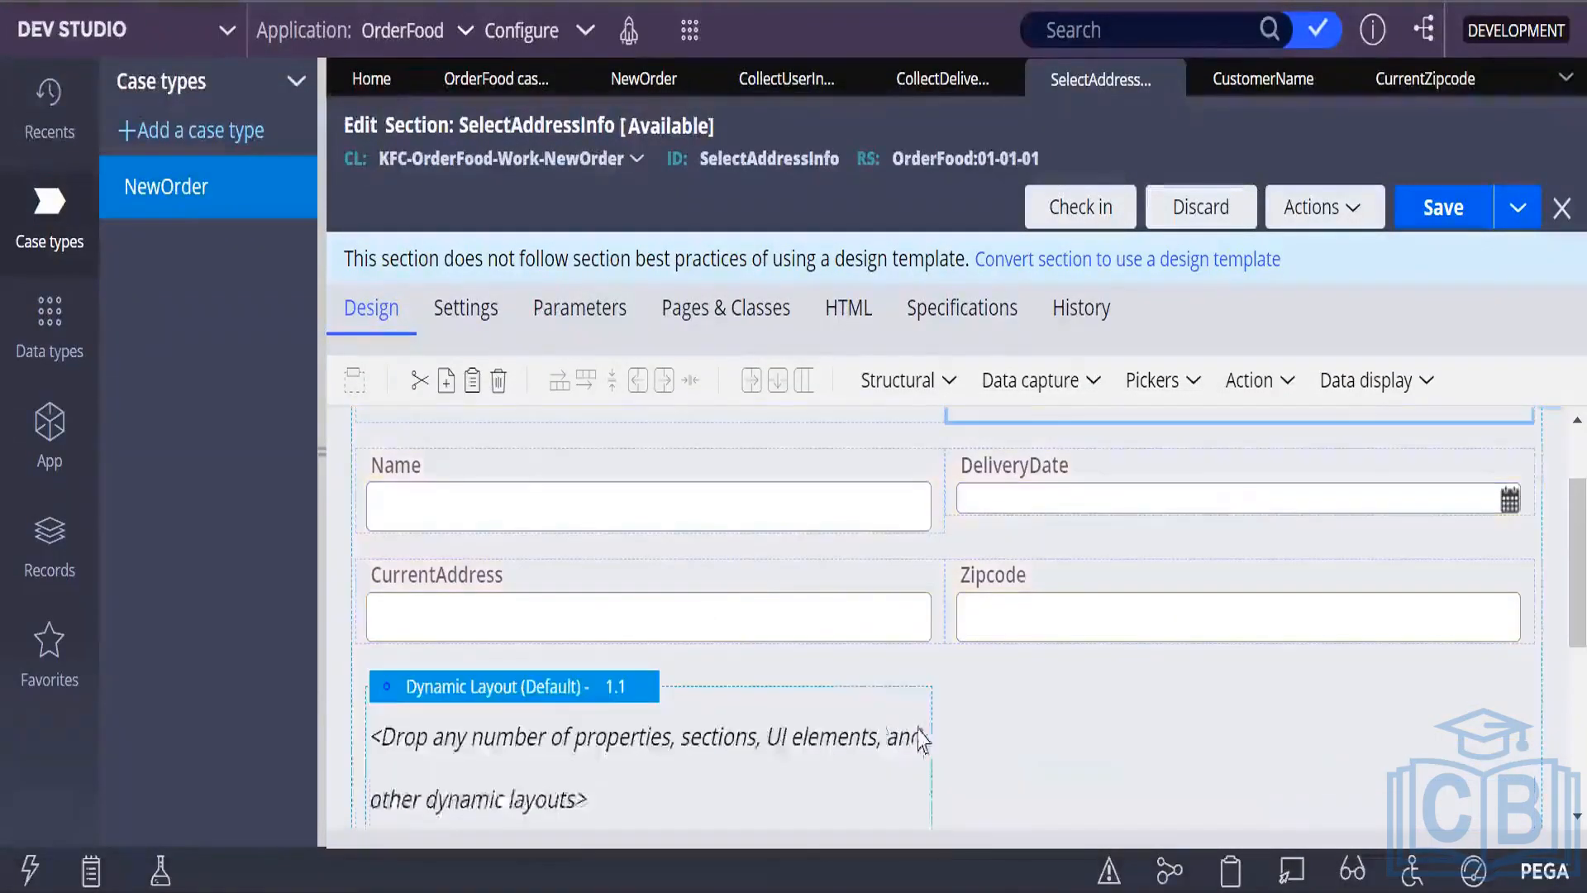
# Review the general properties of the new empty dynamic layout nested in the first layout.
pyautogui.scroll(-3, 709, 583)
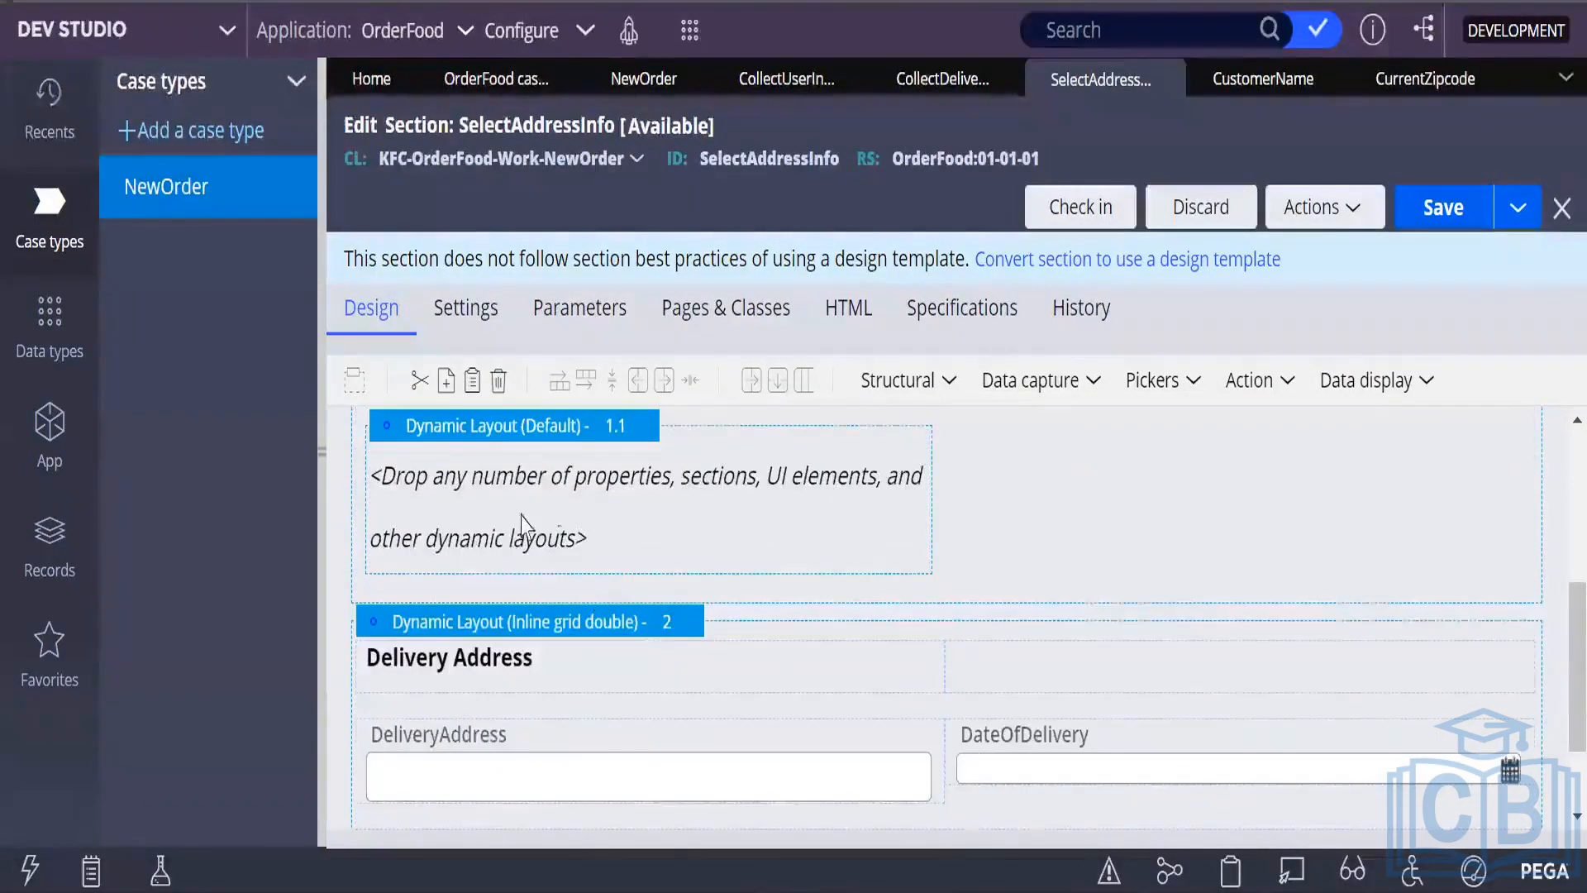
pyautogui.click(581, 559)
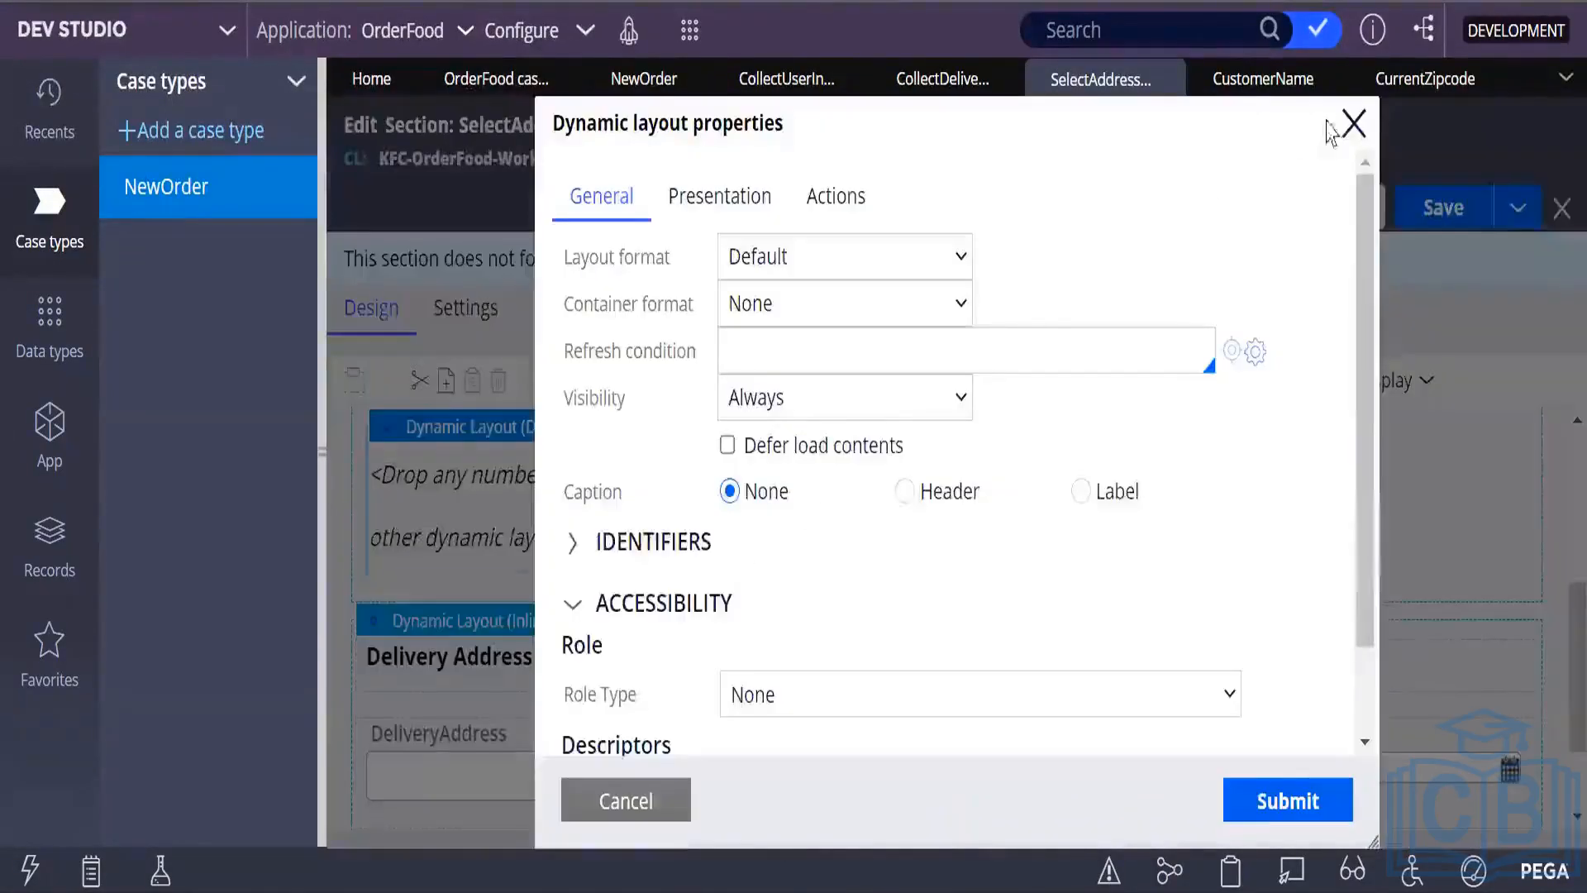
pyautogui.click(1356, 128)
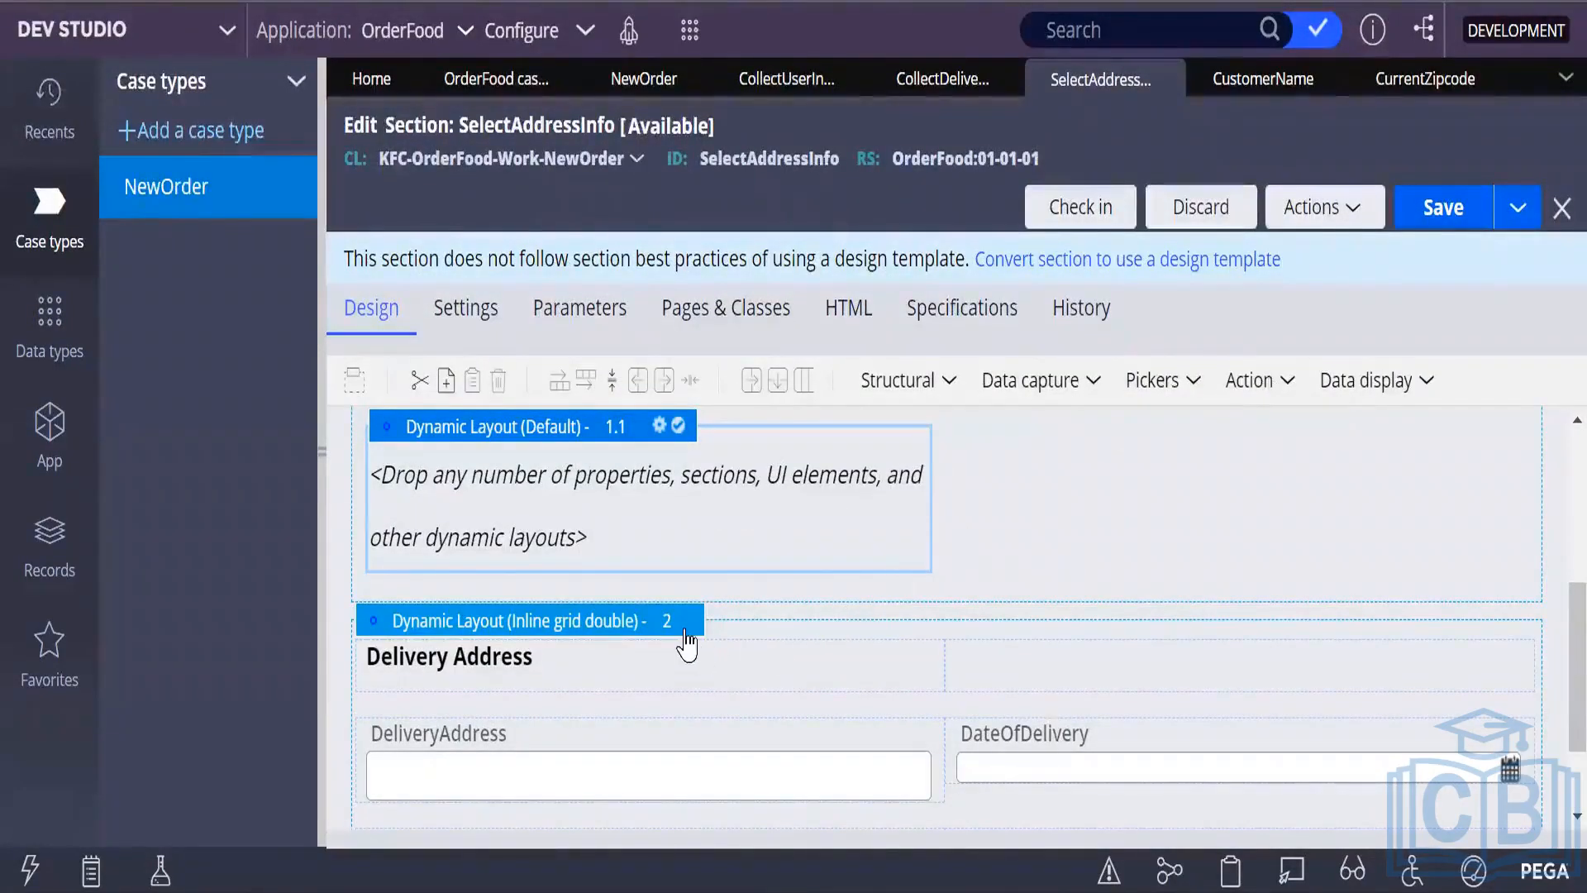
# Move the empty nested dynamic layout out of the first layout, placing it between the Current Address and Delivery Address layouts.
pyautogui.scroll(3, 686, 645)
pyautogui.scroll(1, 684, 640)
pyautogui.scroll(-6, 715, 661)
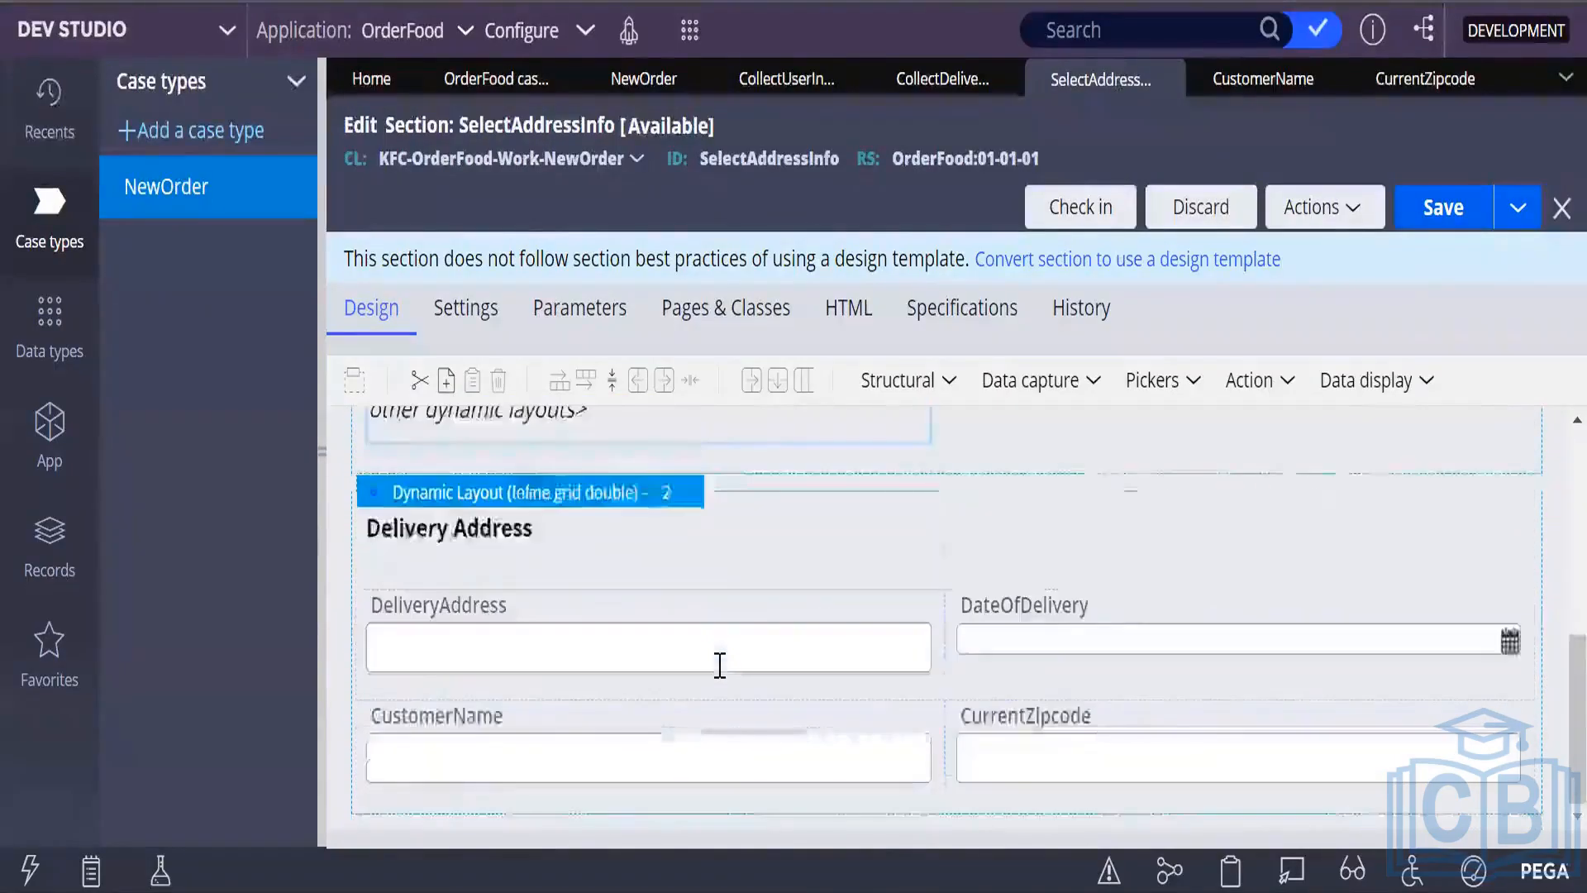
pyautogui.scroll(5, 715, 686)
pyautogui.scroll(1, 716, 707)
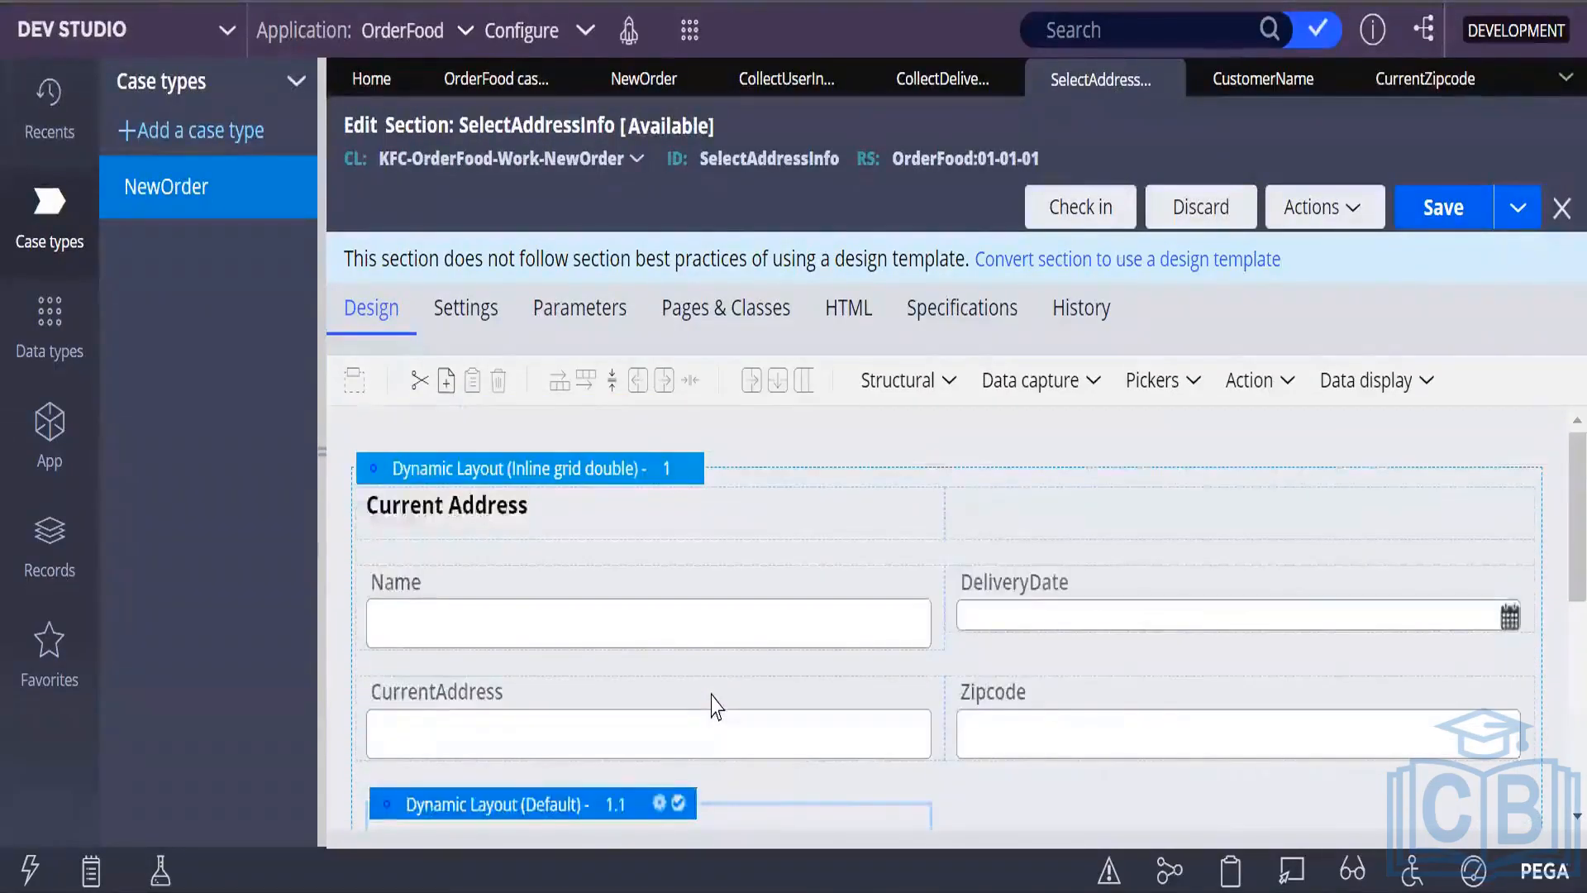
pyautogui.scroll(-5, 716, 707)
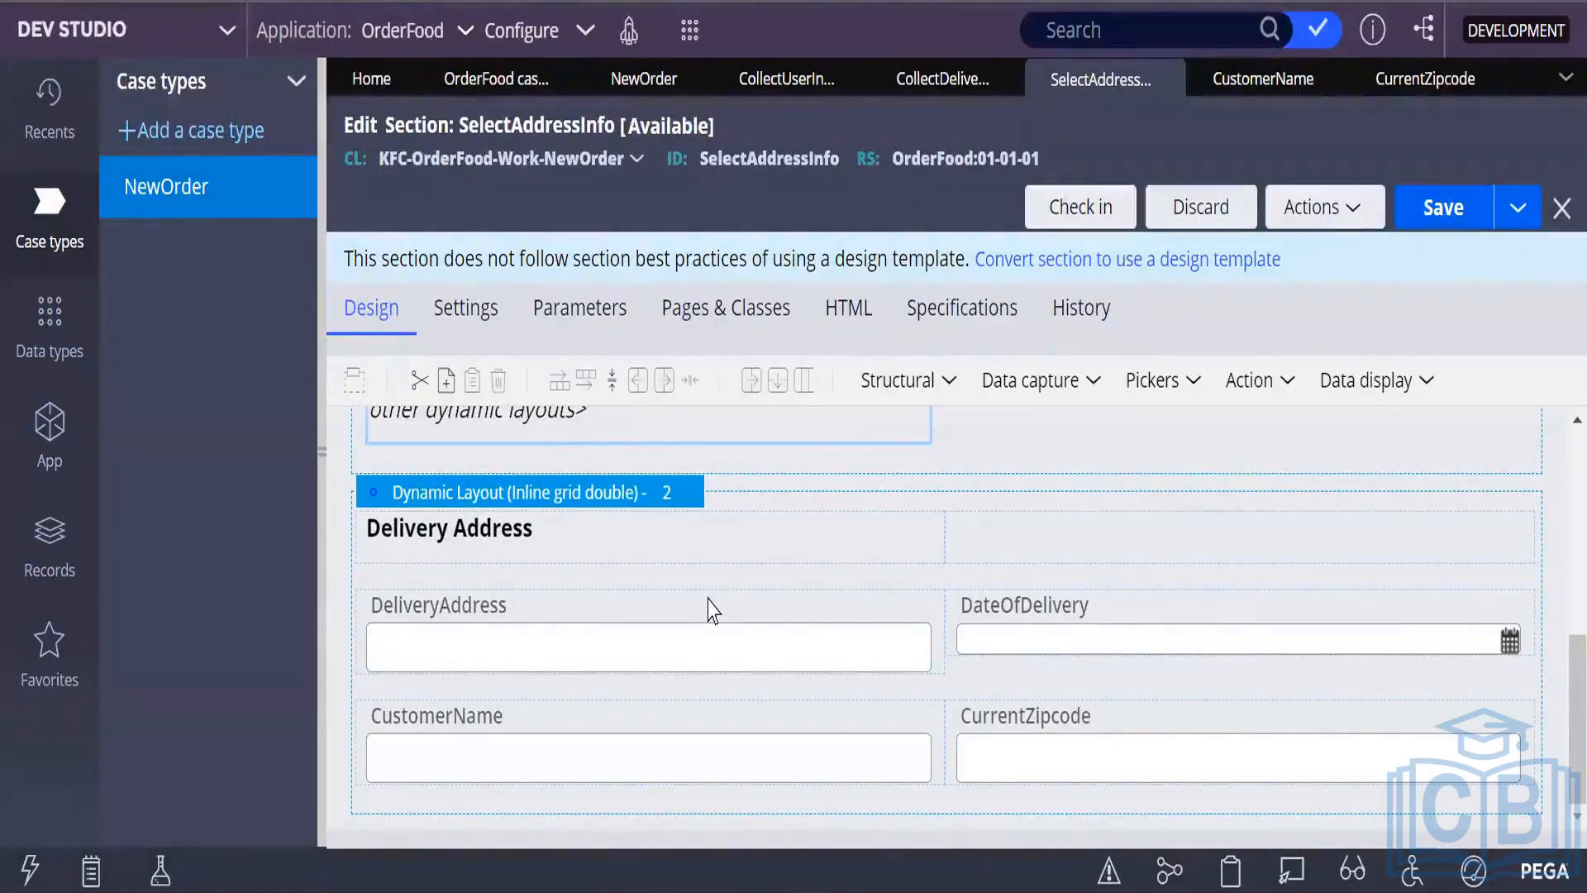
pyautogui.scroll(3, 612, 578)
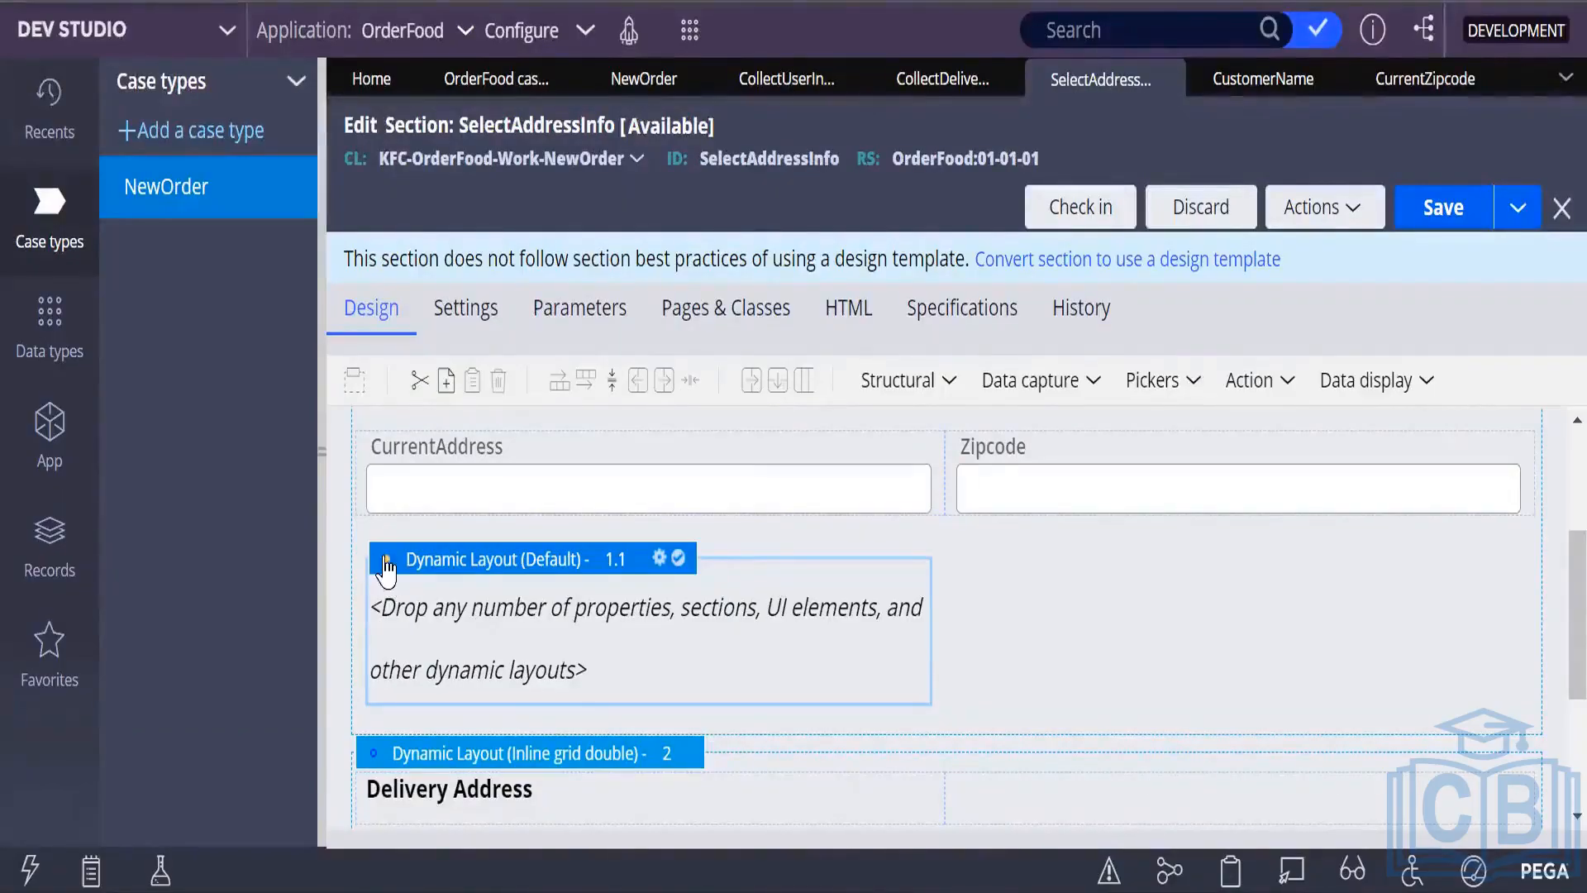
pyautogui.moveTo(386, 569); pyautogui.dragTo(436, 451)
pyautogui.scroll(6, 504, 738)
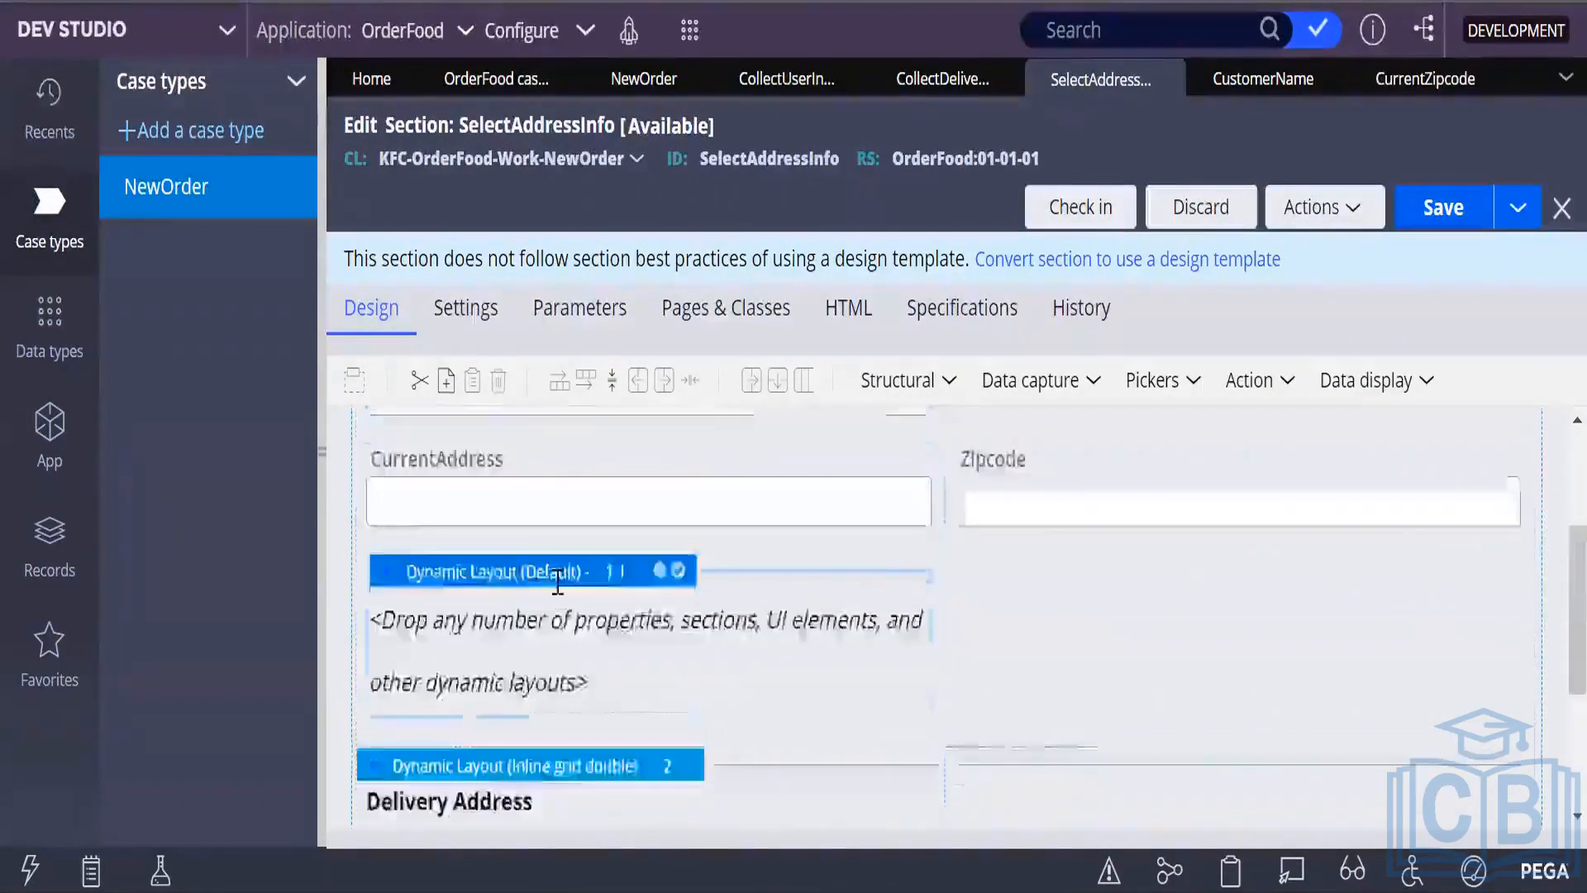
pyautogui.scroll(-3, 505, 738)
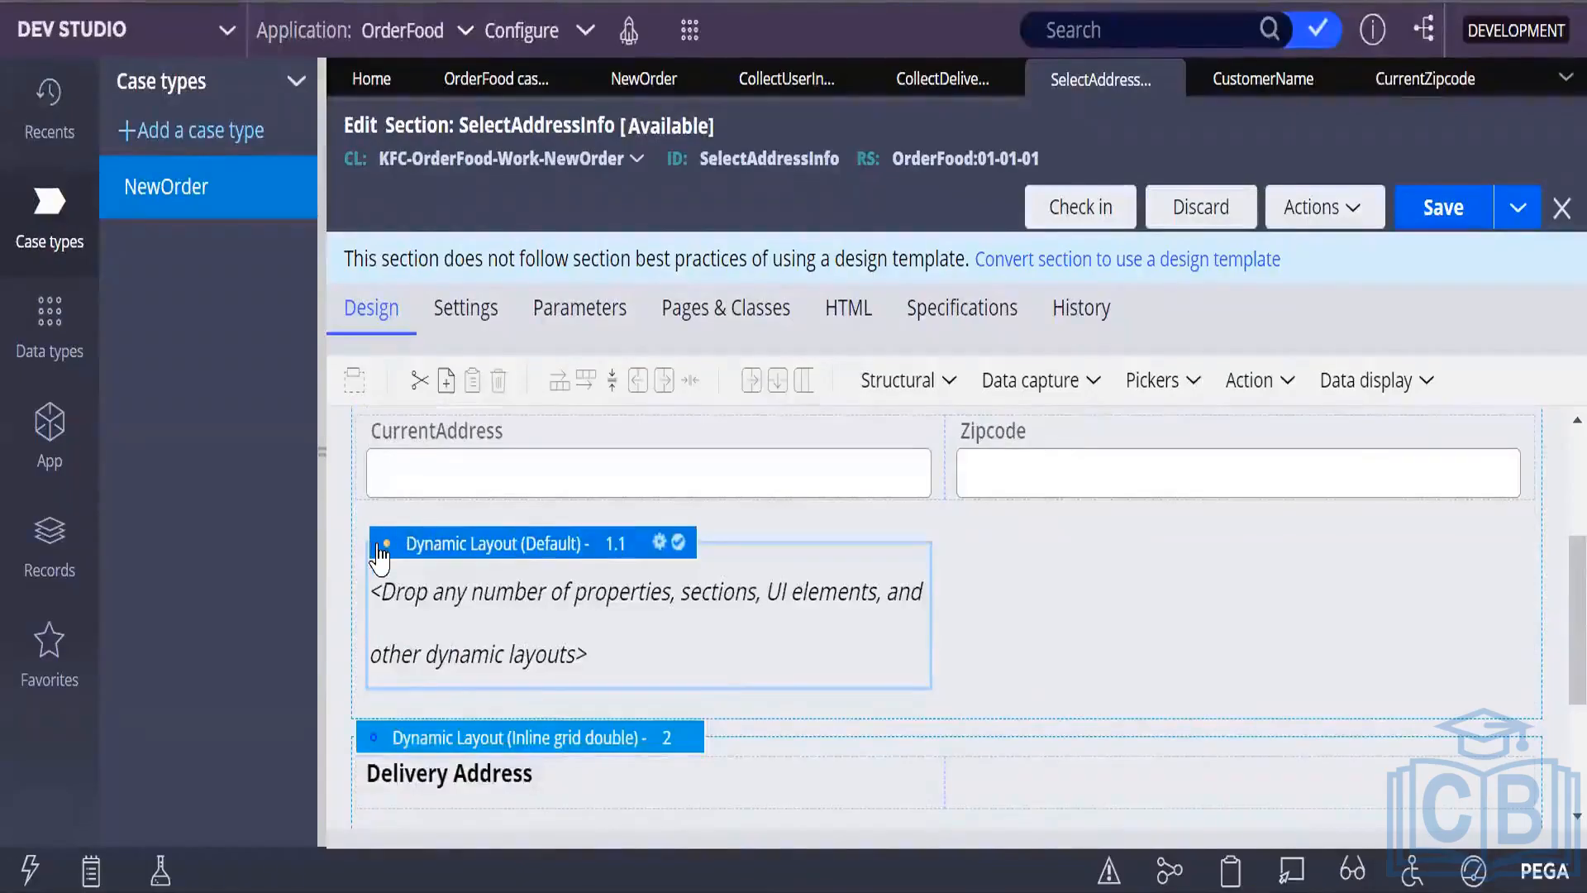
pyautogui.moveTo(391, 554); pyautogui.dragTo(387, 736)
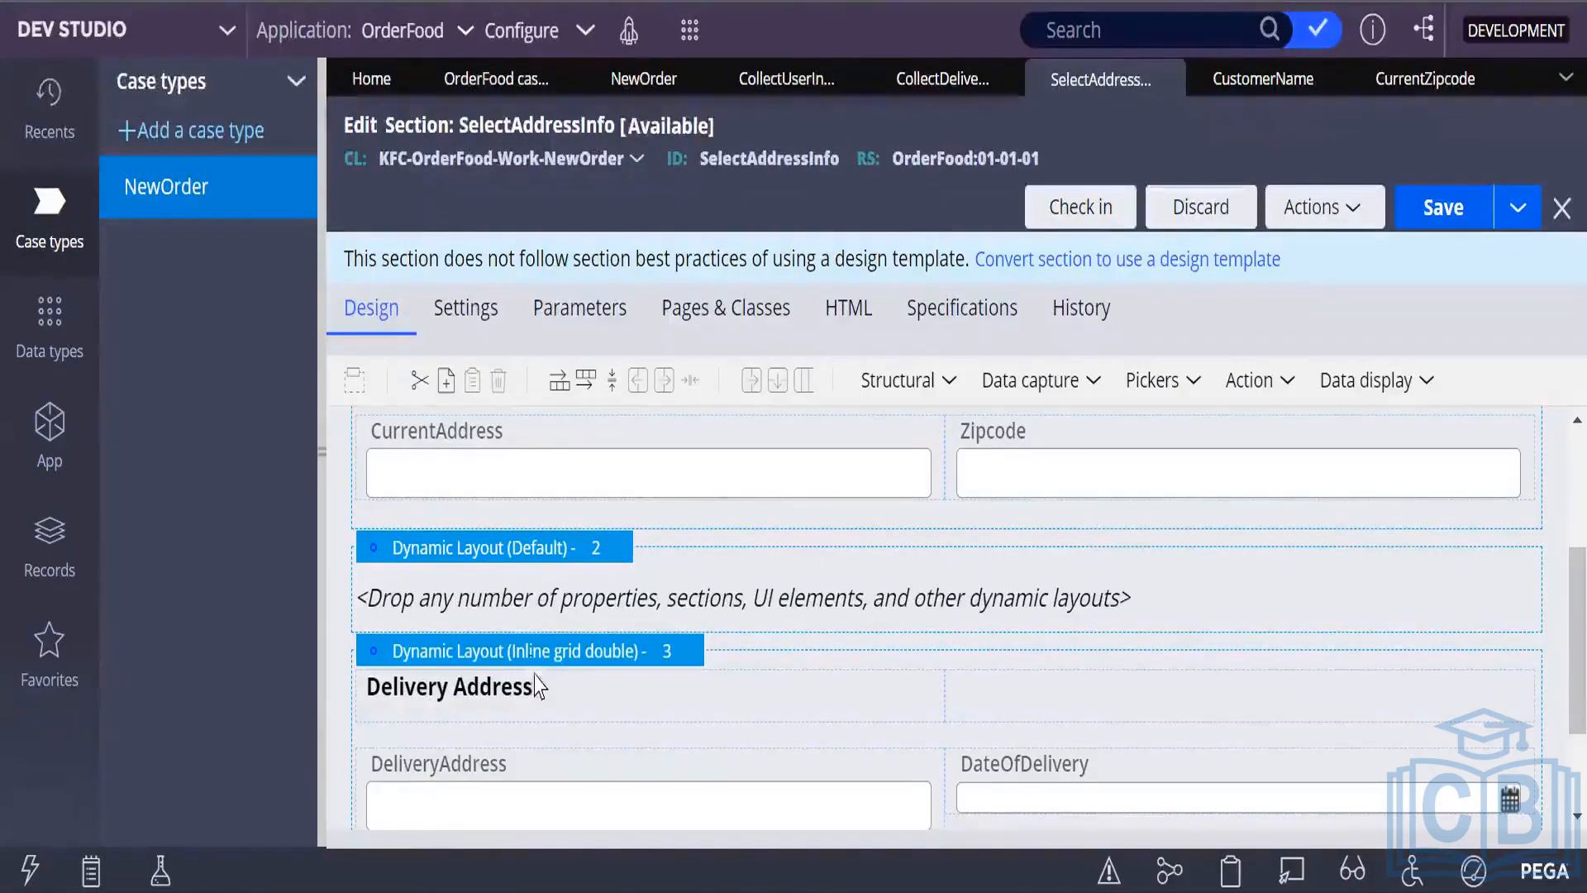
# Add a Text Input control to the empty dynamic layout above Delivery Address and open its cell properties.
pyautogui.scroll(-2, 546, 698)
pyautogui.scroll(3, 553, 698)
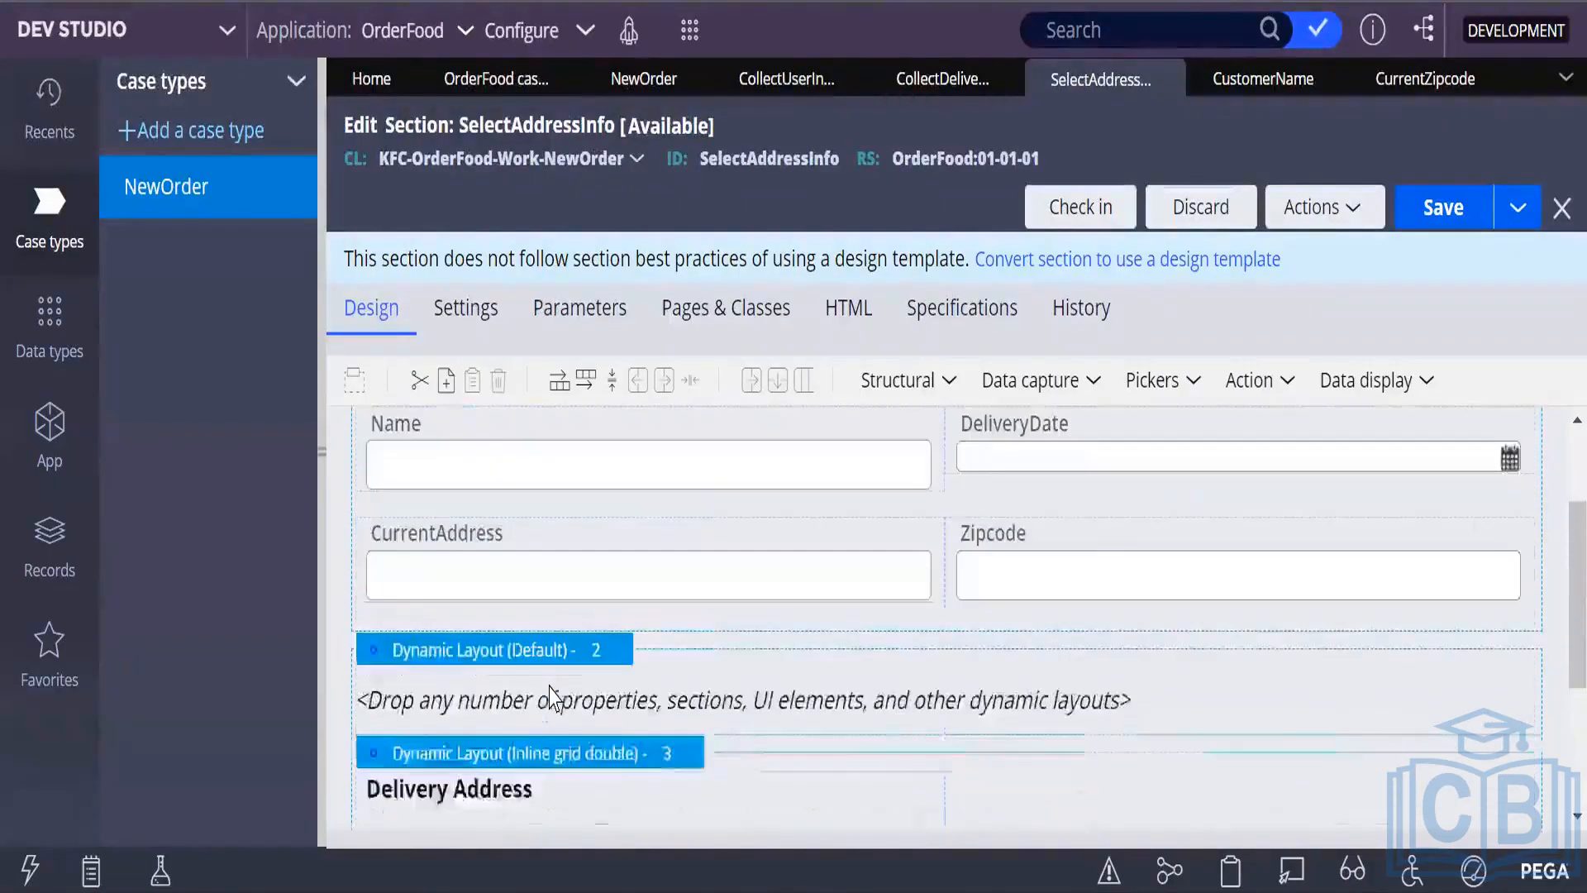
pyautogui.scroll(2, 585, 683)
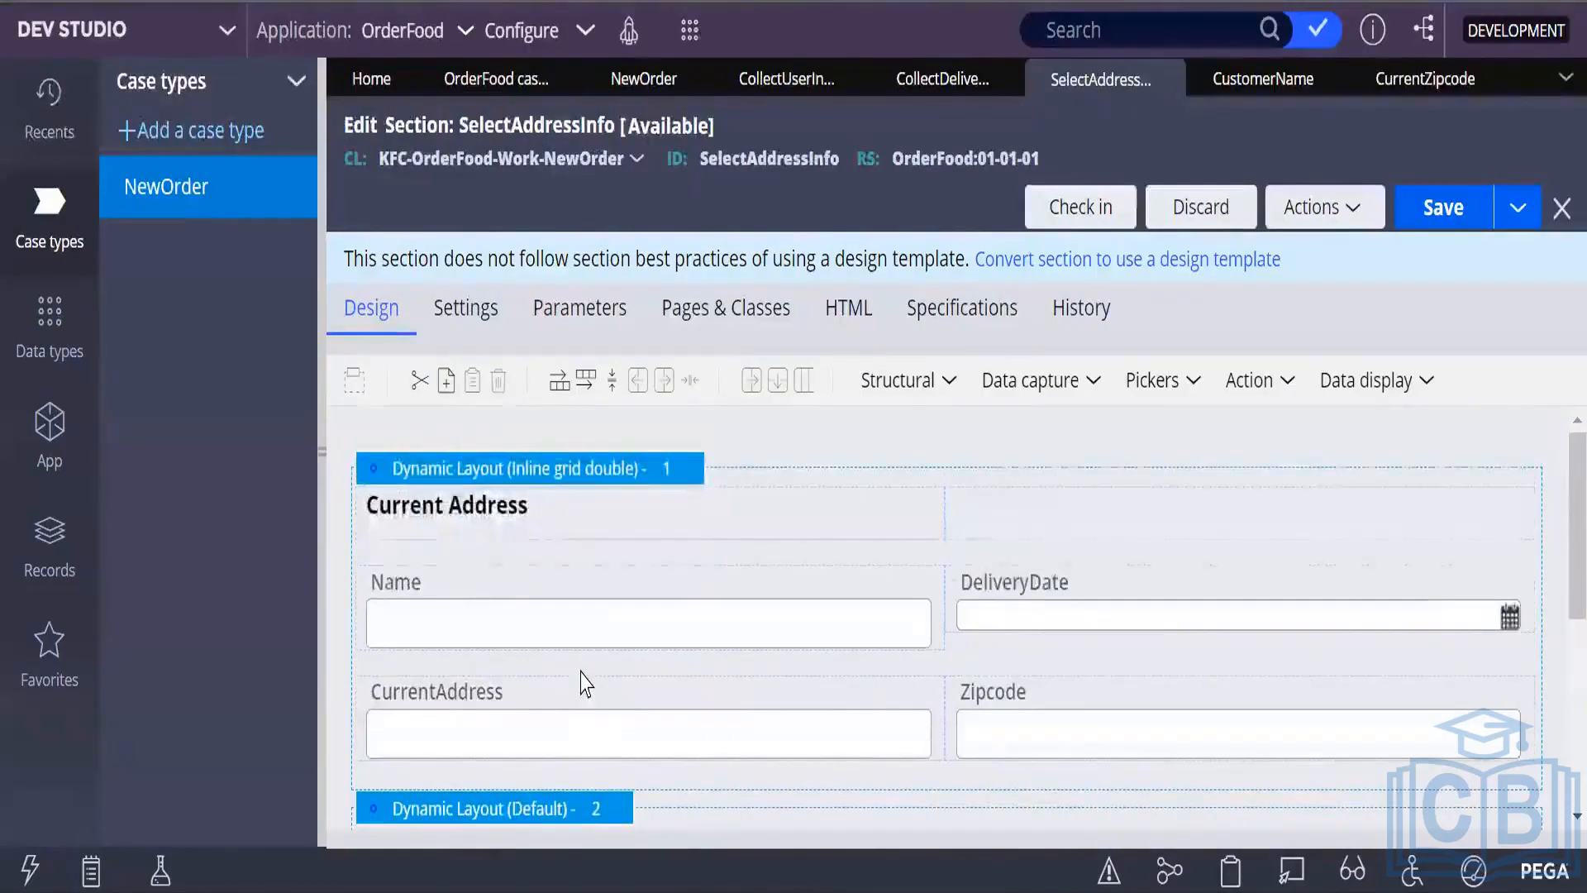
pyautogui.scroll(-3, 587, 681)
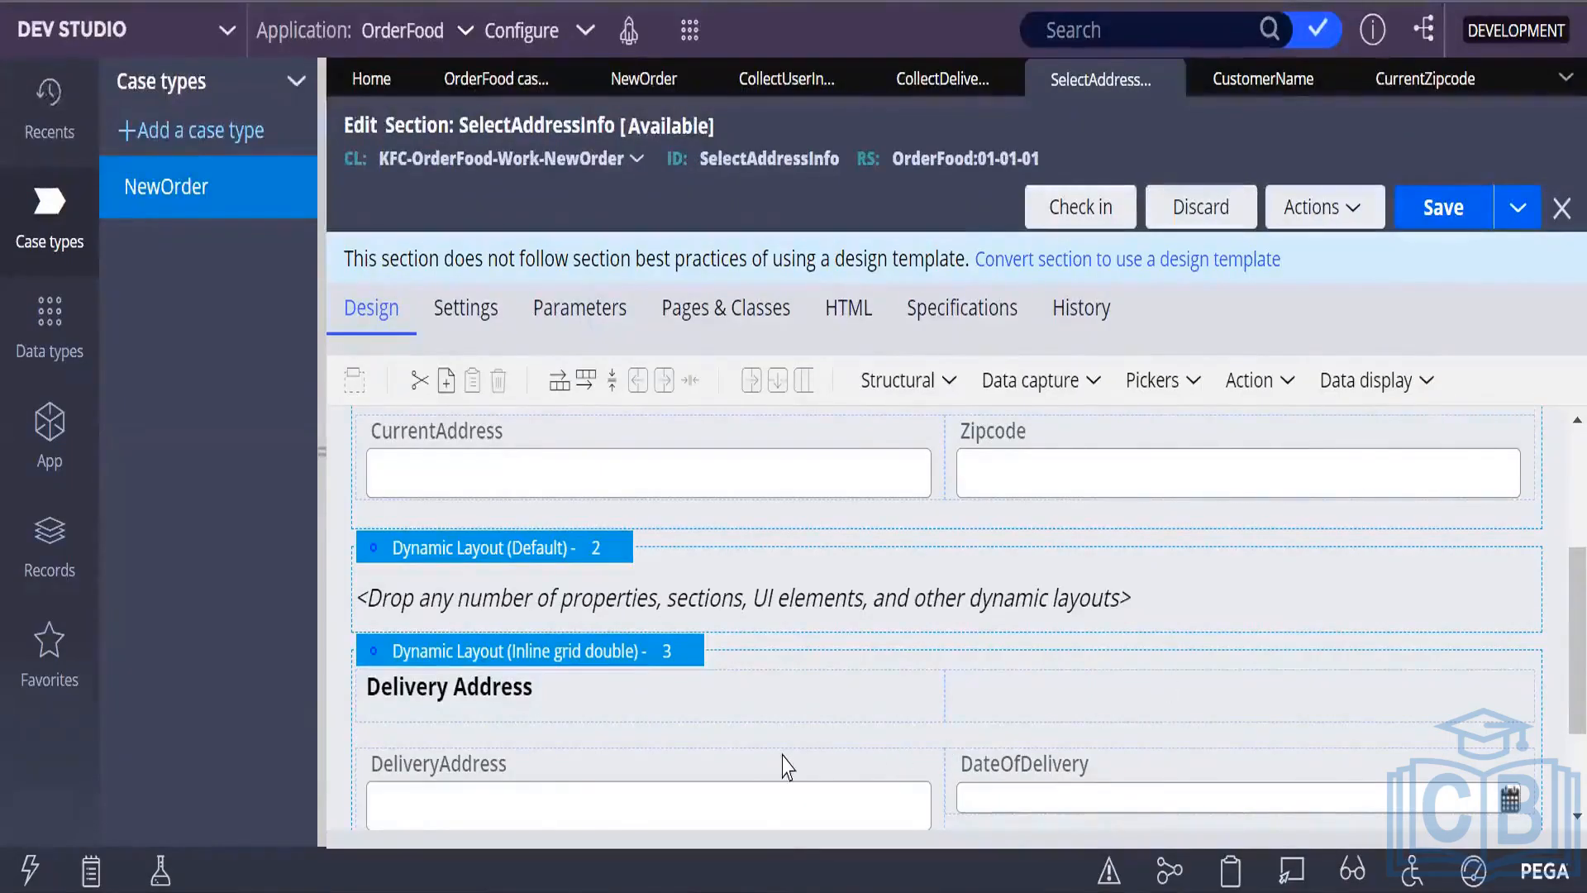
pyautogui.click(1102, 389)
pyautogui.moveTo(1145, 435); pyautogui.dragTo(575, 605)
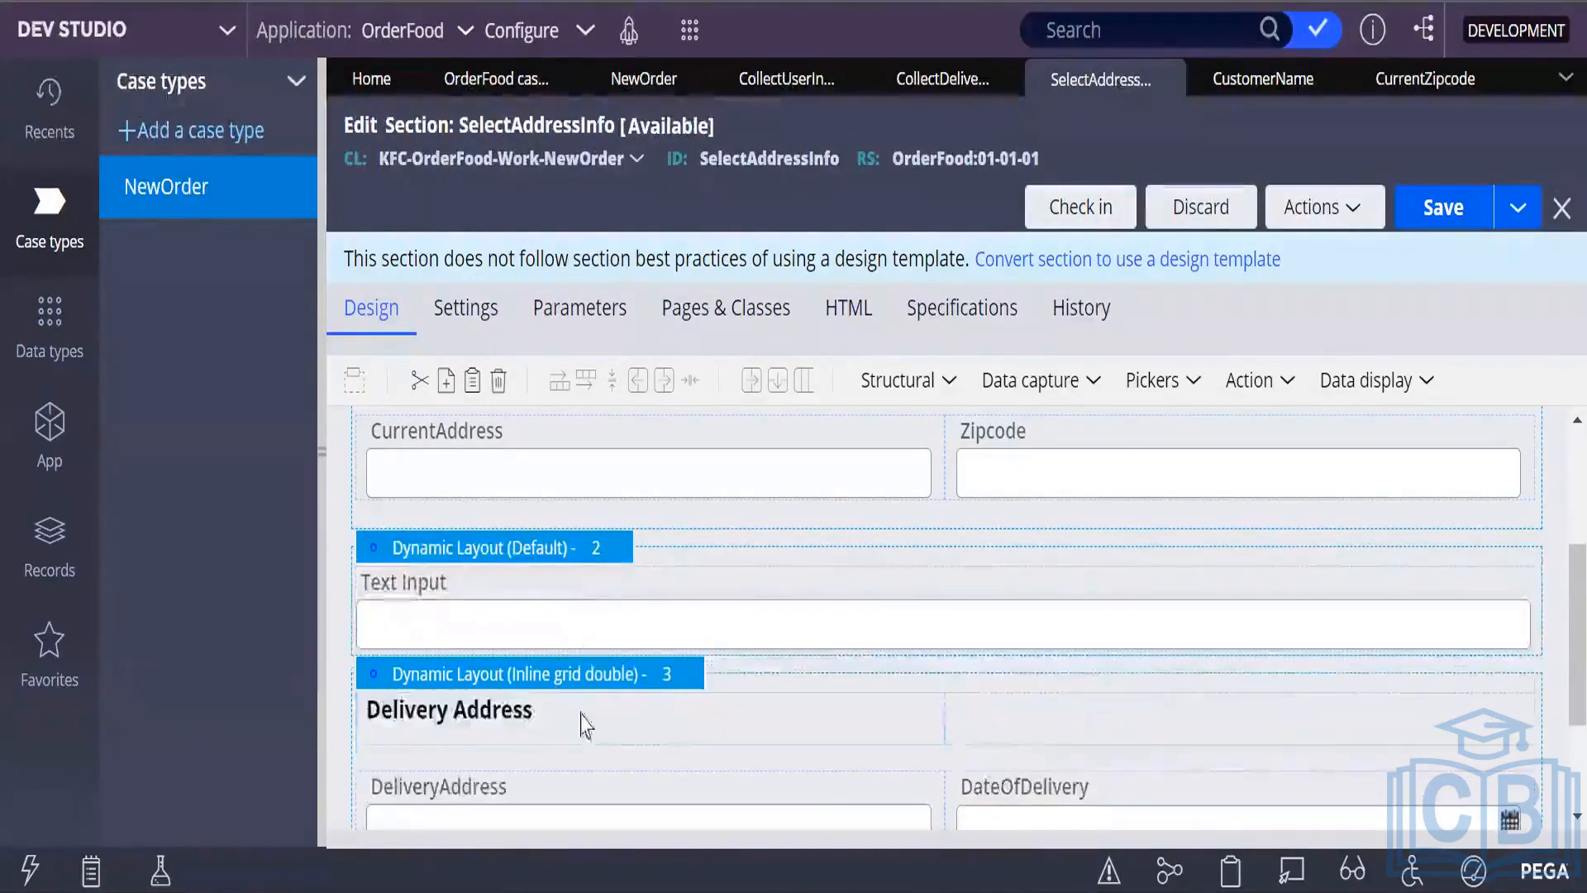
pyautogui.click(468, 612)
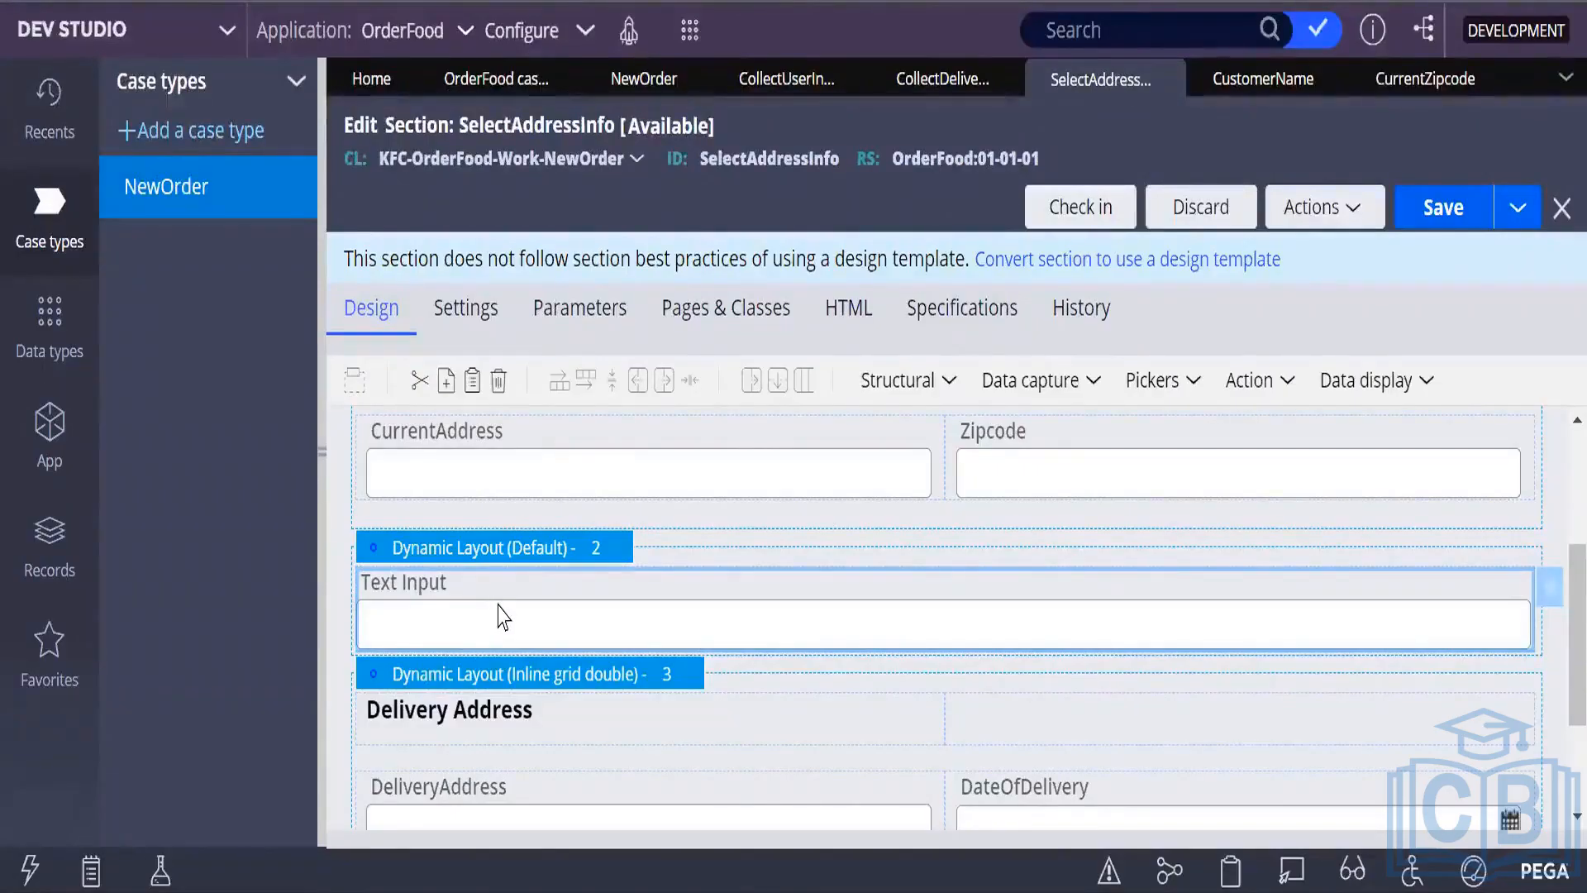
pyautogui.doubleClick(496, 616)
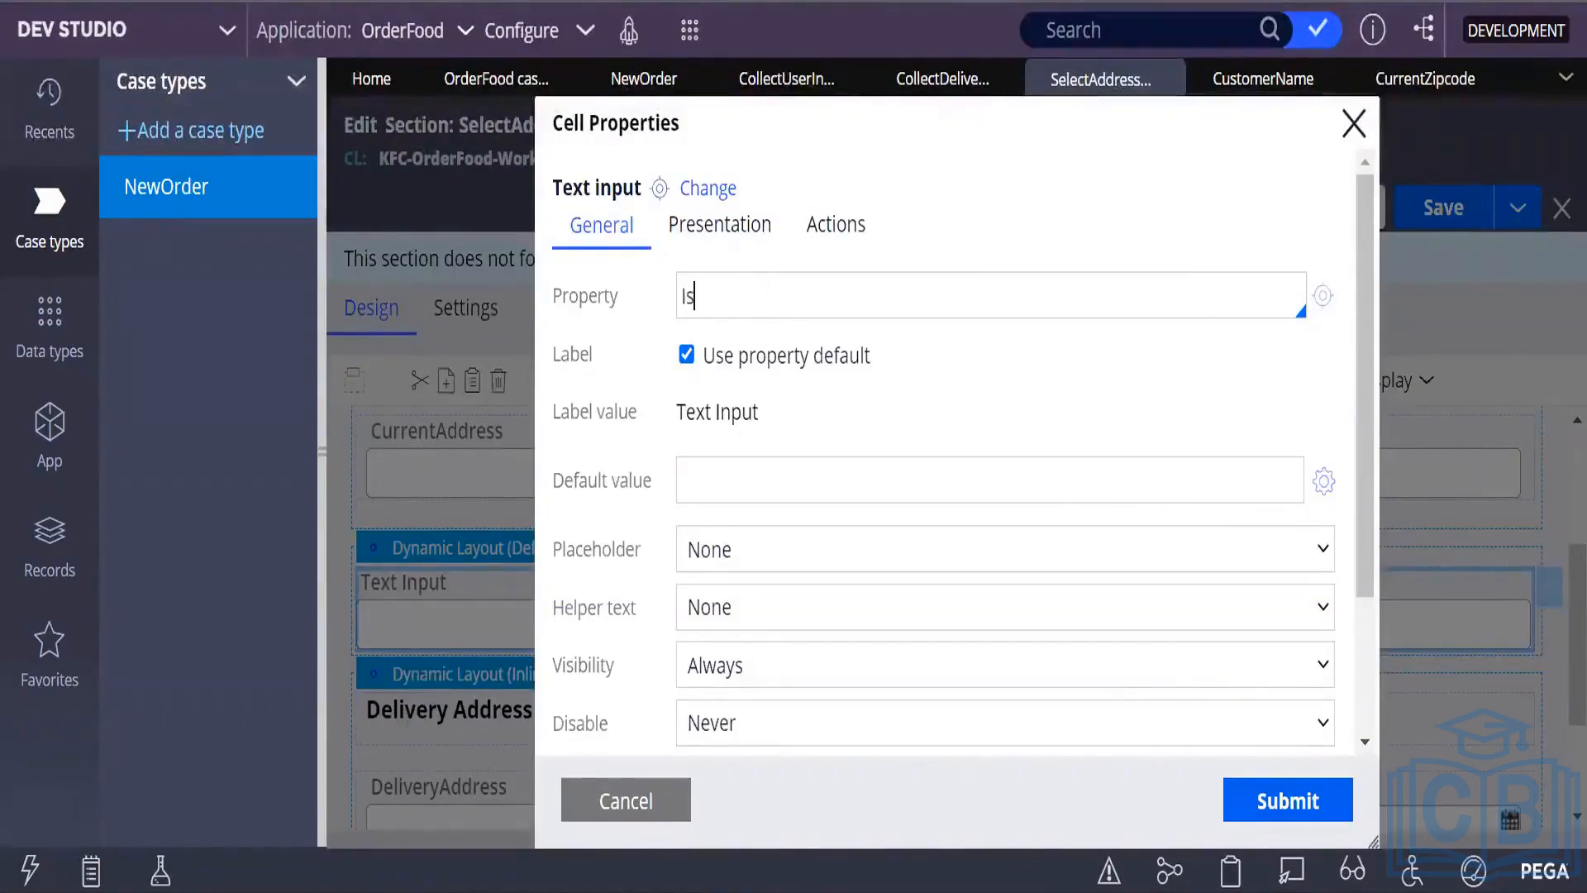
pyautogui.write('IsDeliv')
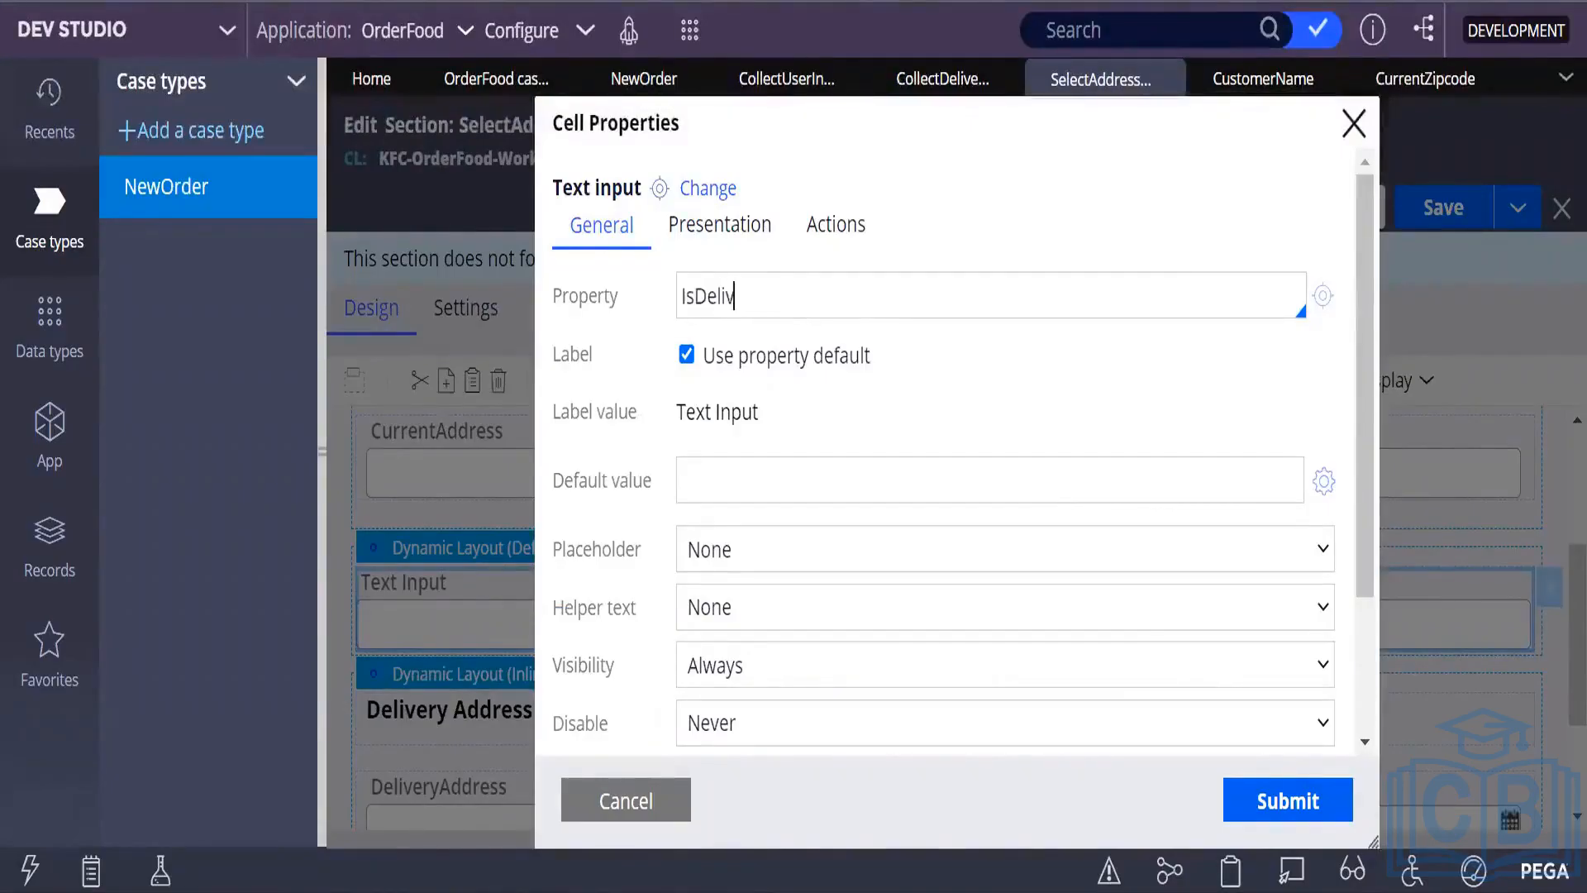
pyautogui.write('eryAddre')
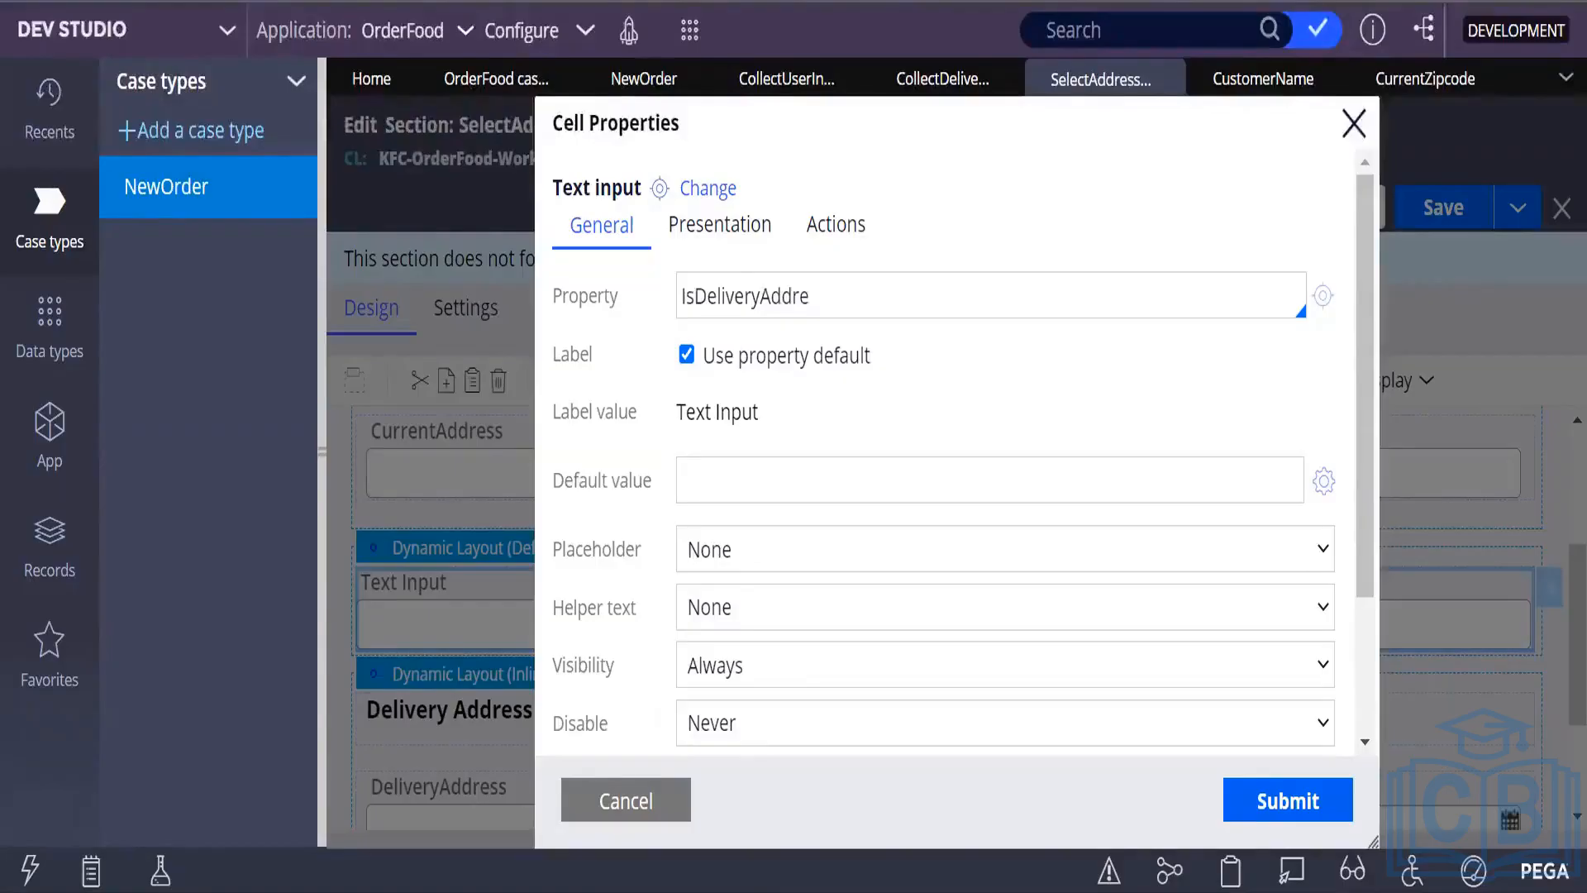
pyautogui.write('ss')
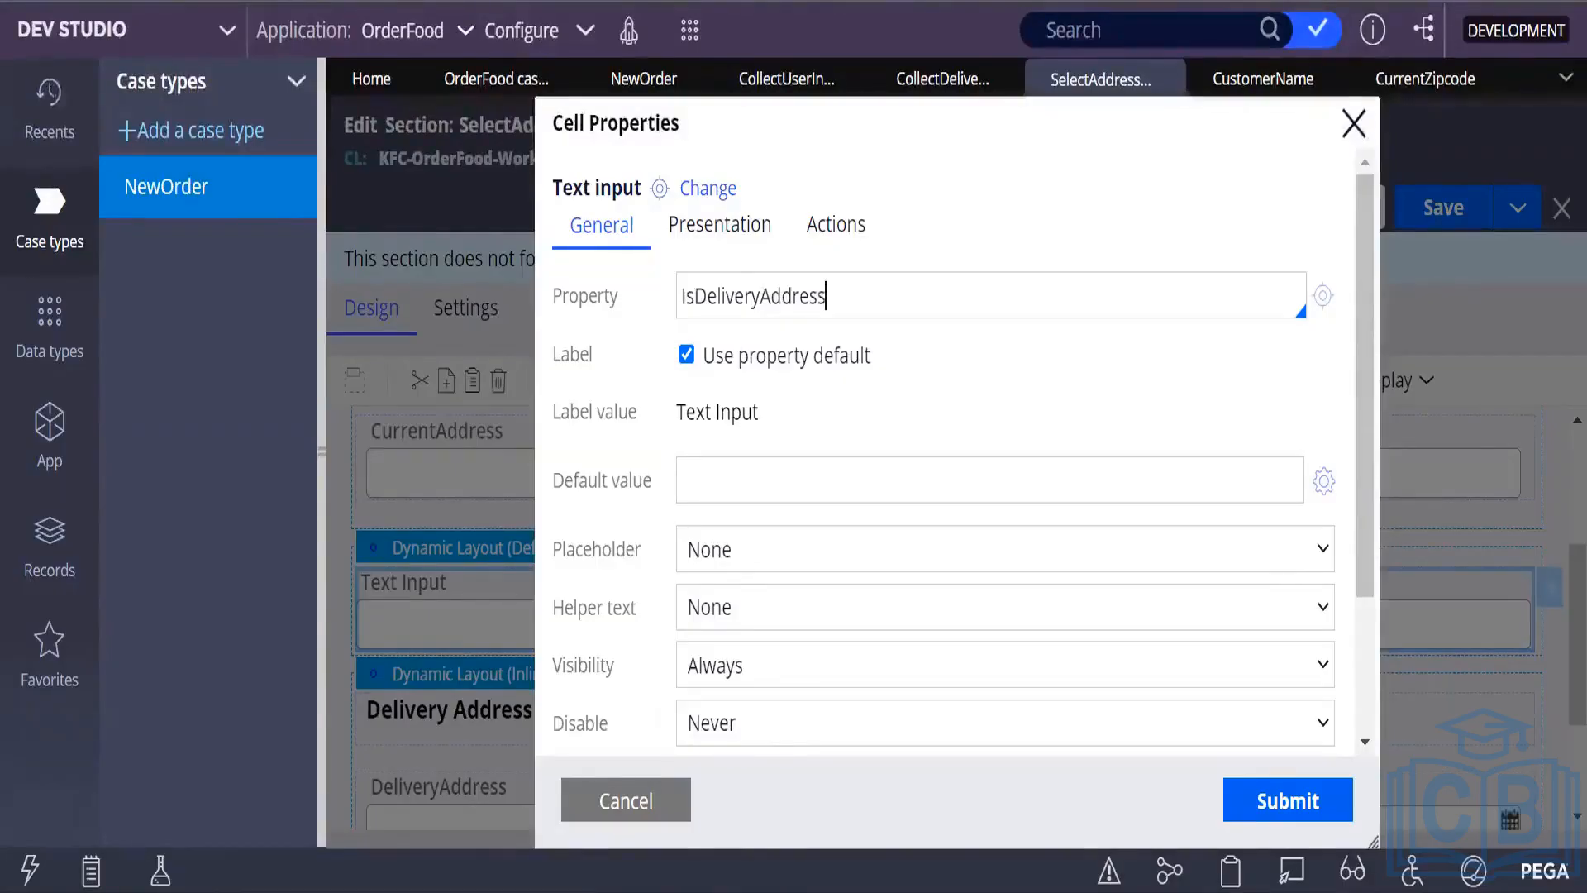
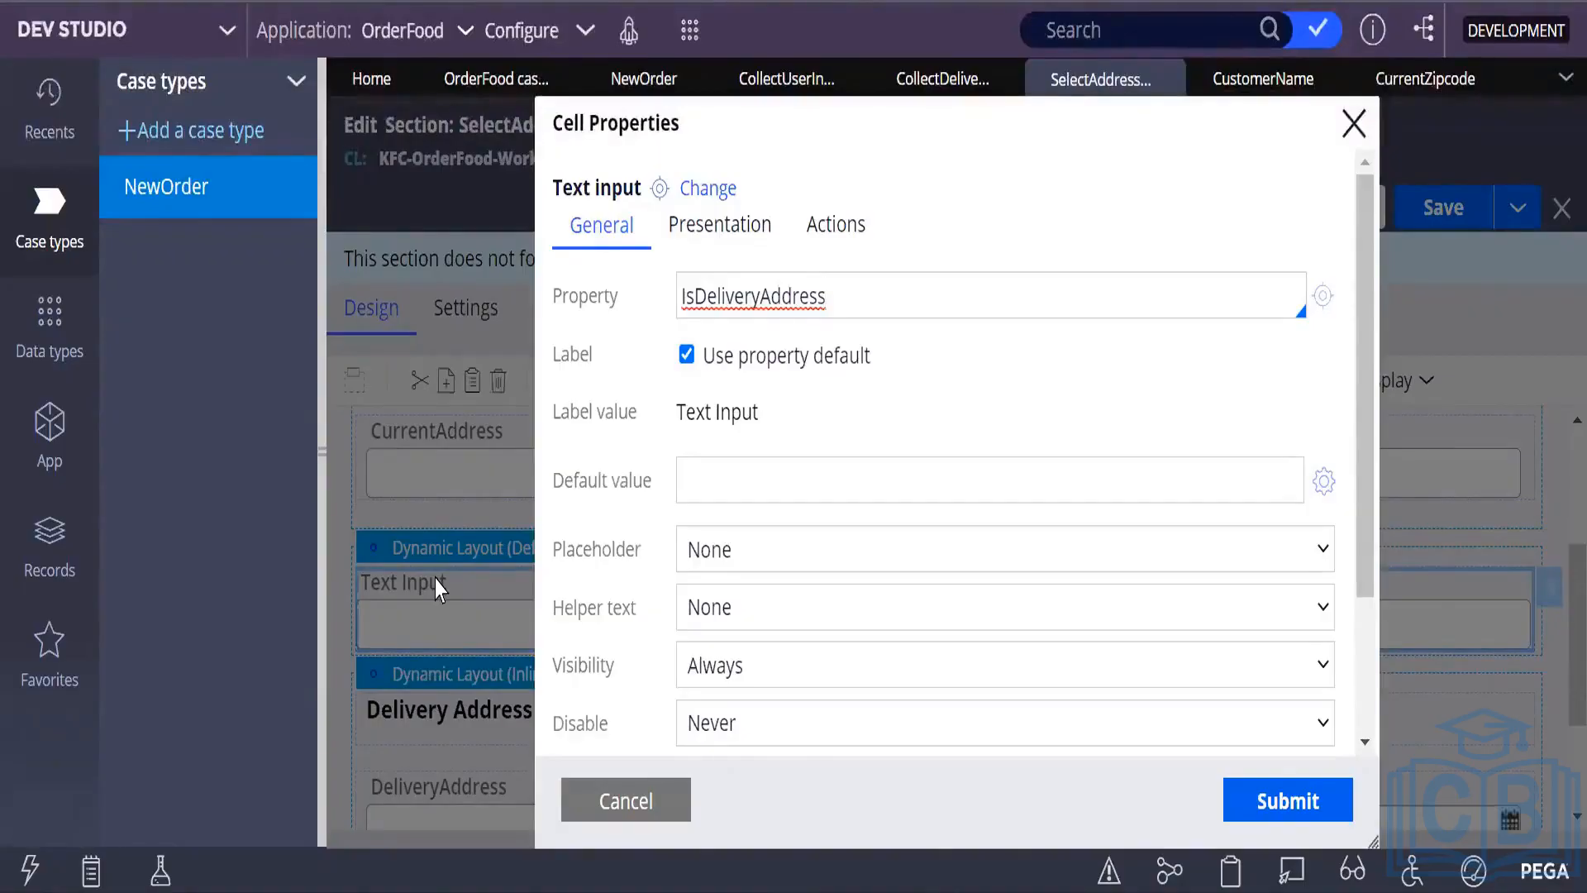
pyautogui.press('BackSpace')
pyautogui.press('BackSpace')
pyautogui.press('BackSpace')
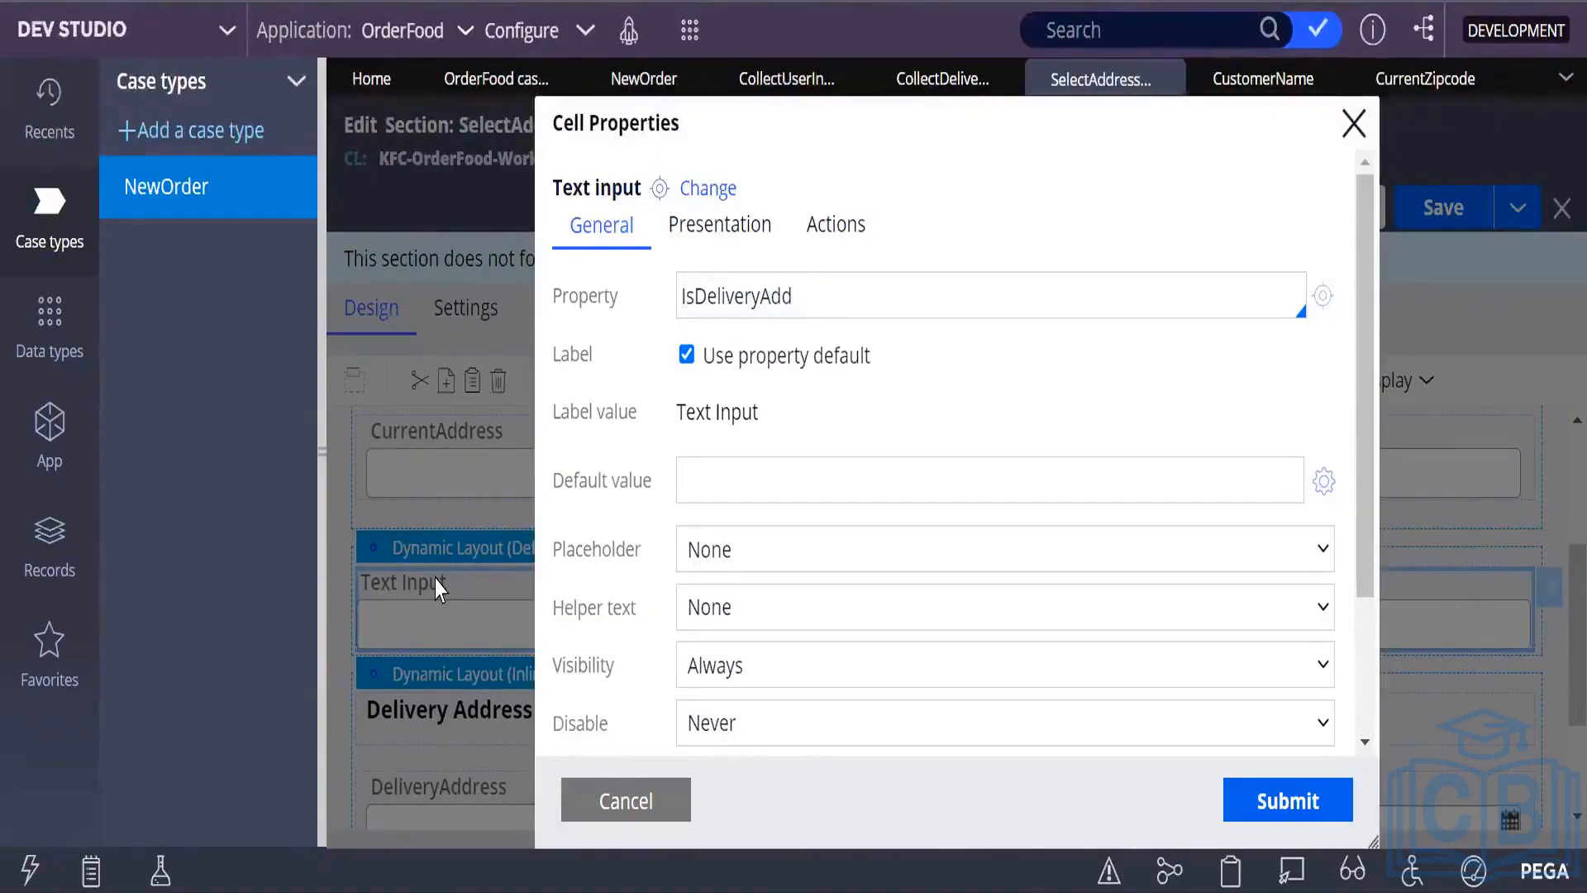
pyautogui.press('BackSpace')
pyautogui.press('BackSpace')
pyautogui.press('BackSpace')
pyautogui.press('BackSpace')
pyautogui.press('BackSpace')
pyautogui.press('BackSpace')
pyautogui.press('BackSpace')
pyautogui.press('BackSpace')
pyautogui.press('BackSpace')
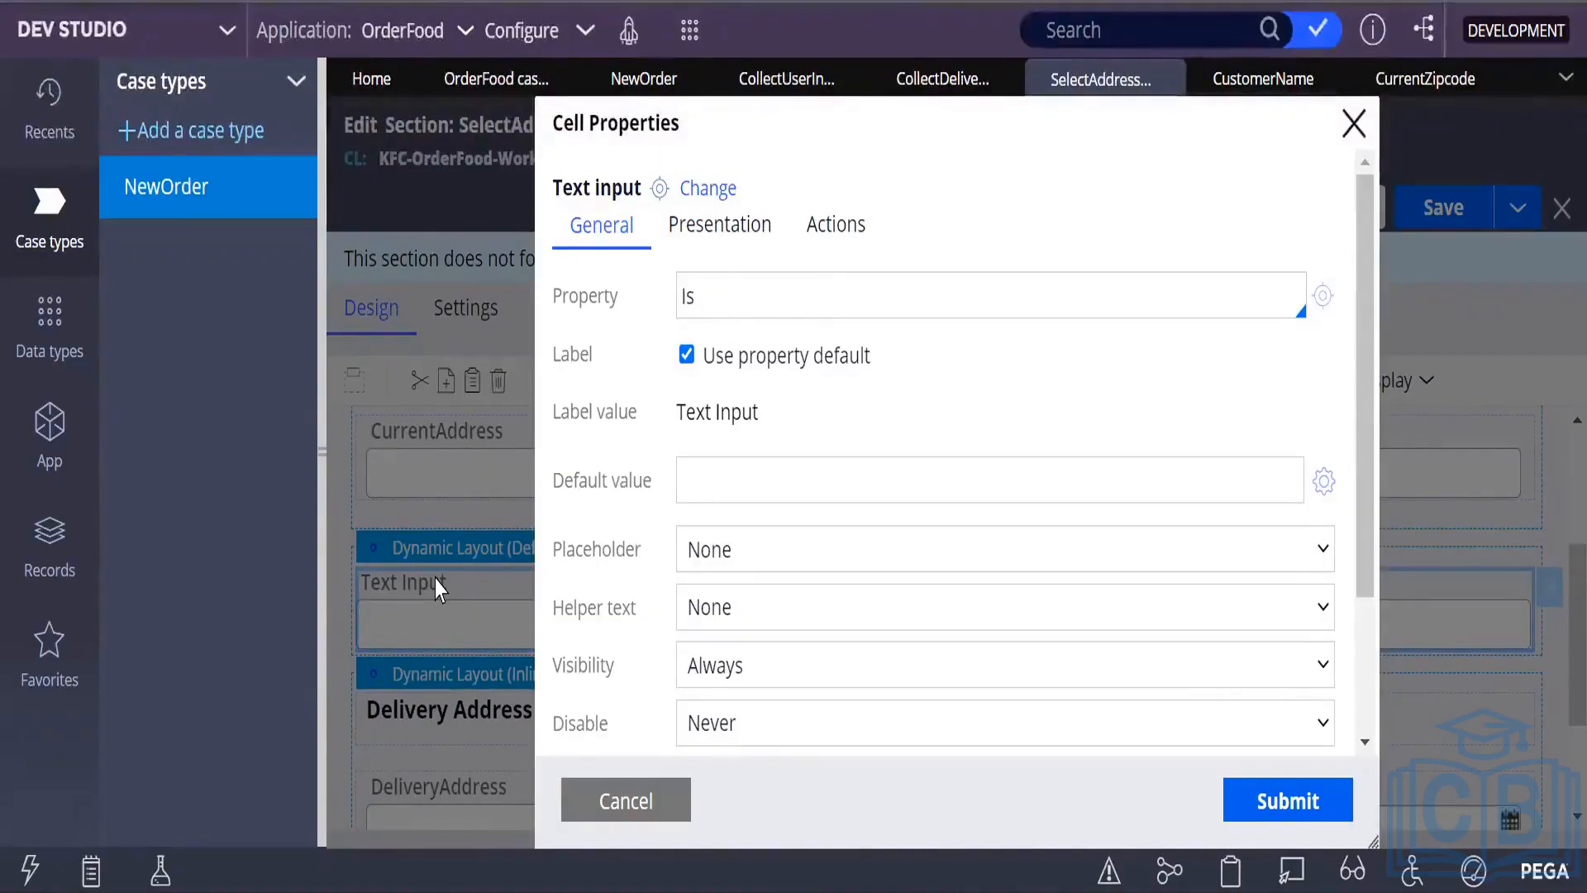
# Enter SameAddress as the text input's property, create it as a new Text property record in the OrderFood ruleset and save it.
pyautogui.write('SameAddress')
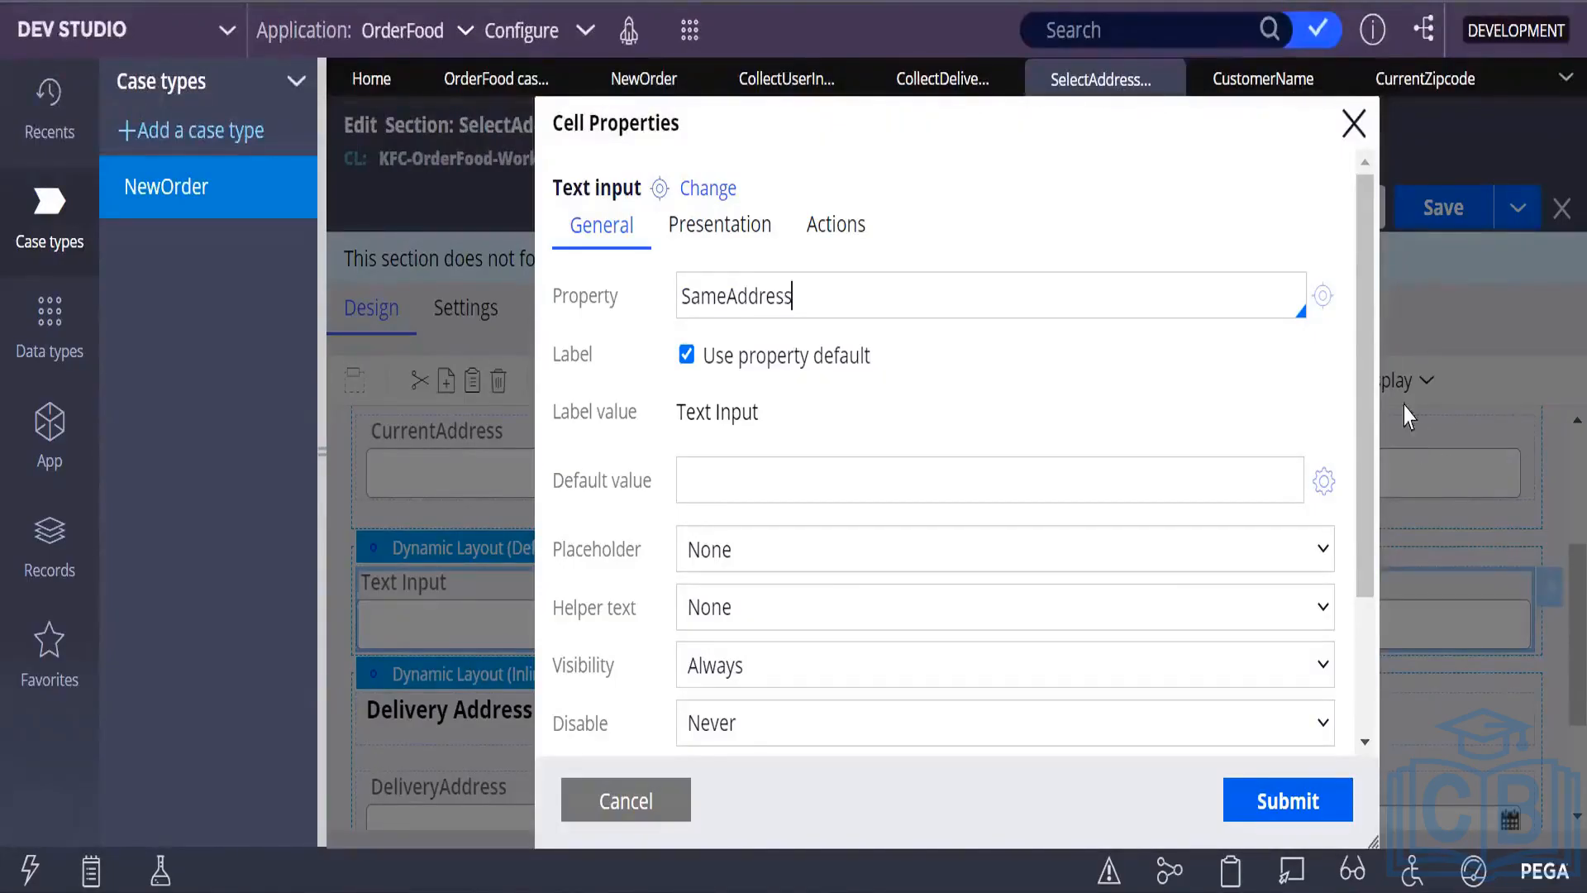
pyautogui.click(1322, 298)
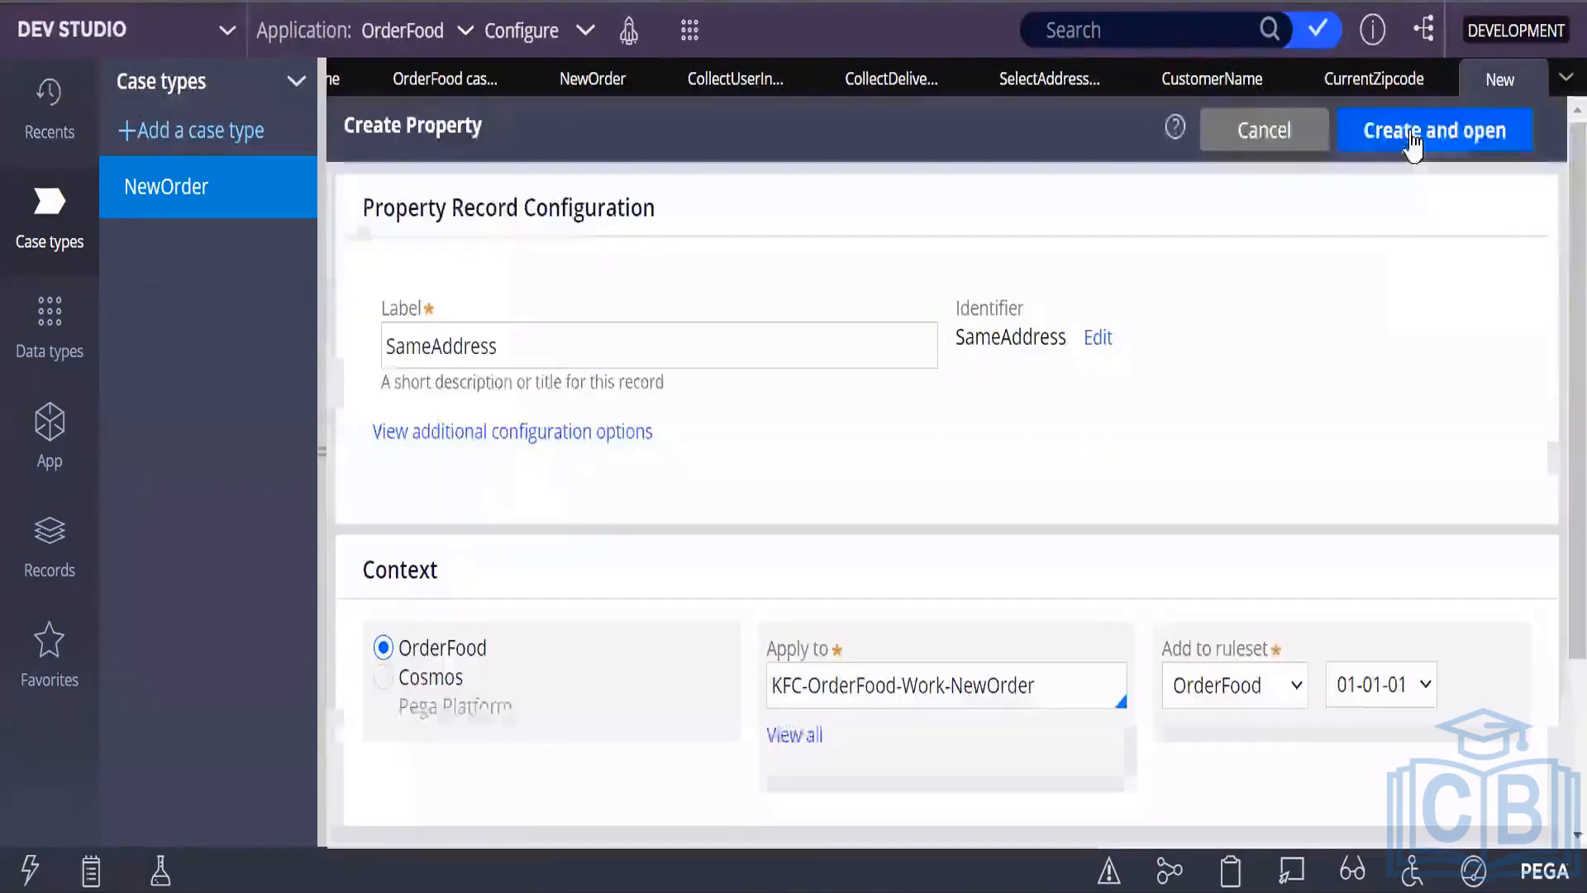
pyautogui.click(1435, 131)
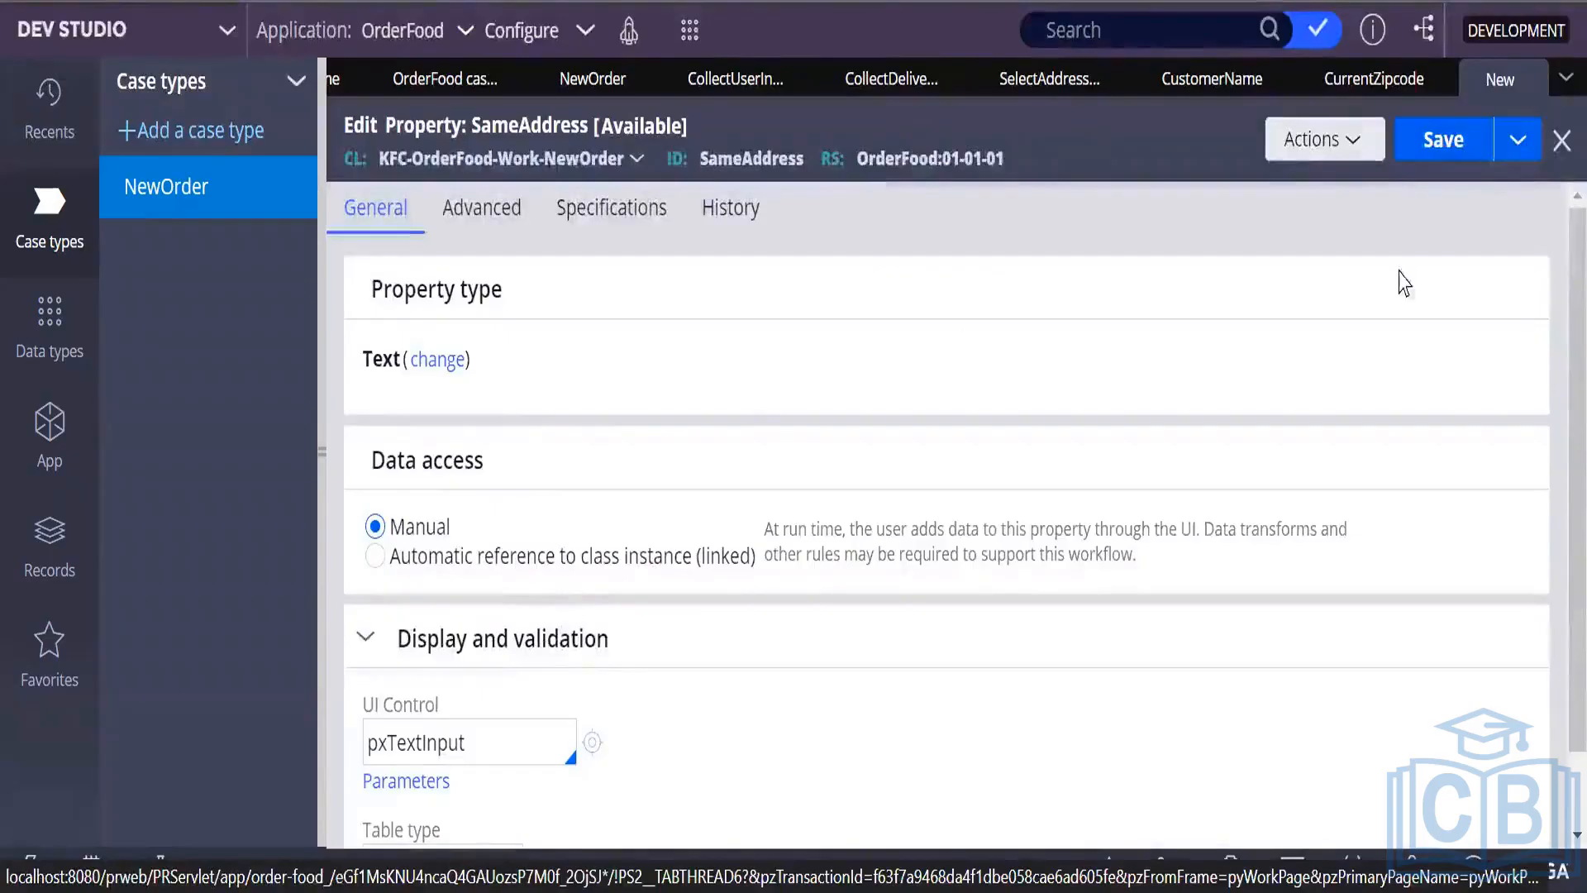
pyautogui.hotkey('ctrl', 's')
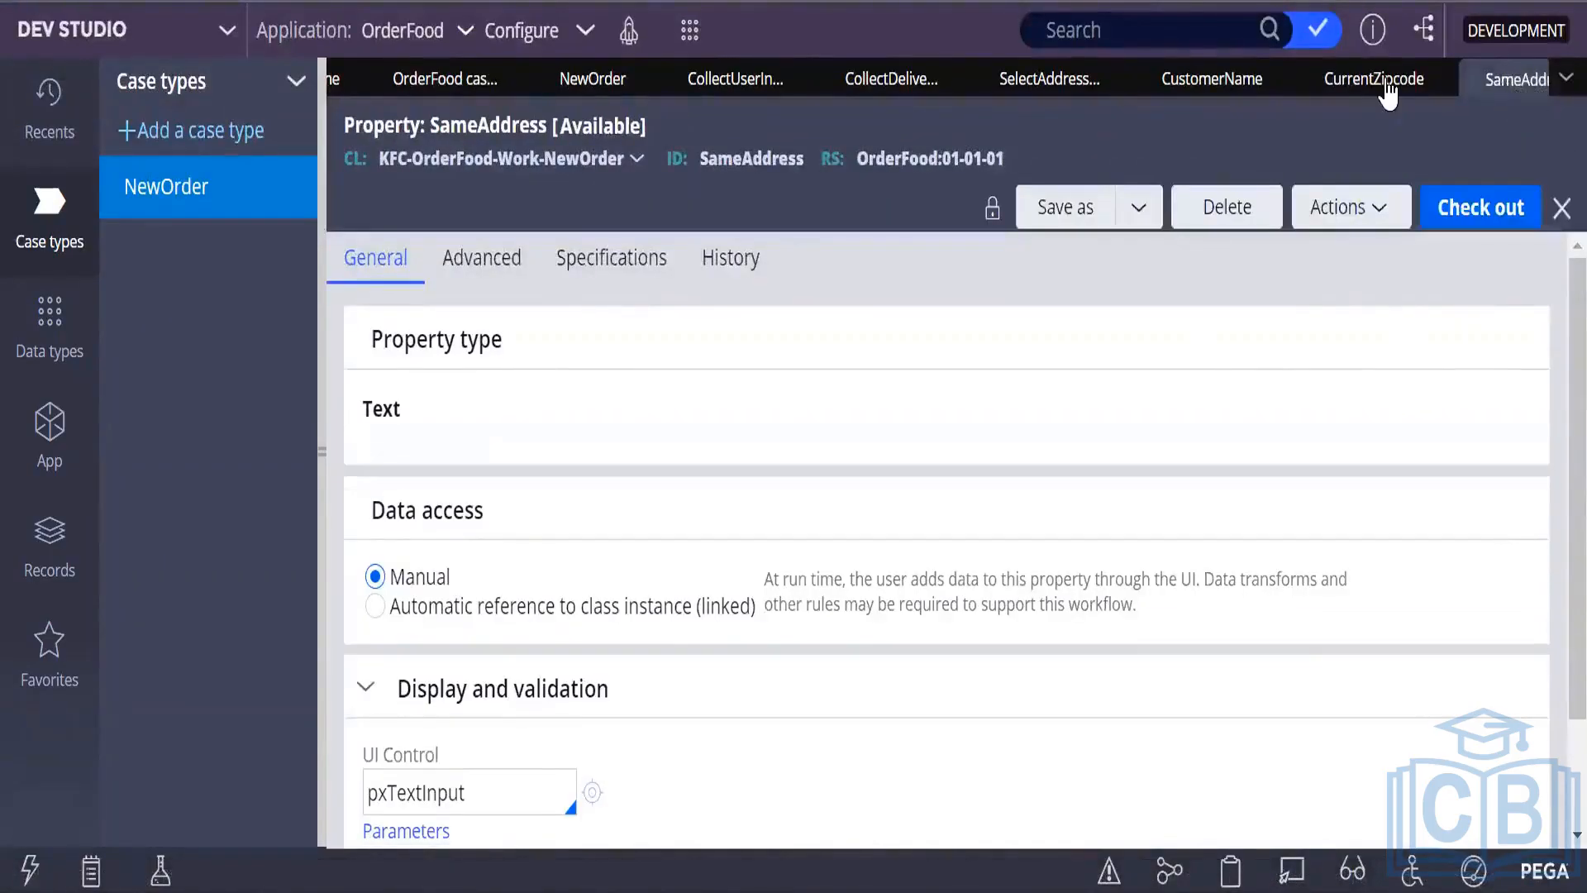
# Return to the SelectAddressInfo section and change the text input's property reference to .SameAddress.
pyautogui.click(1048, 80)
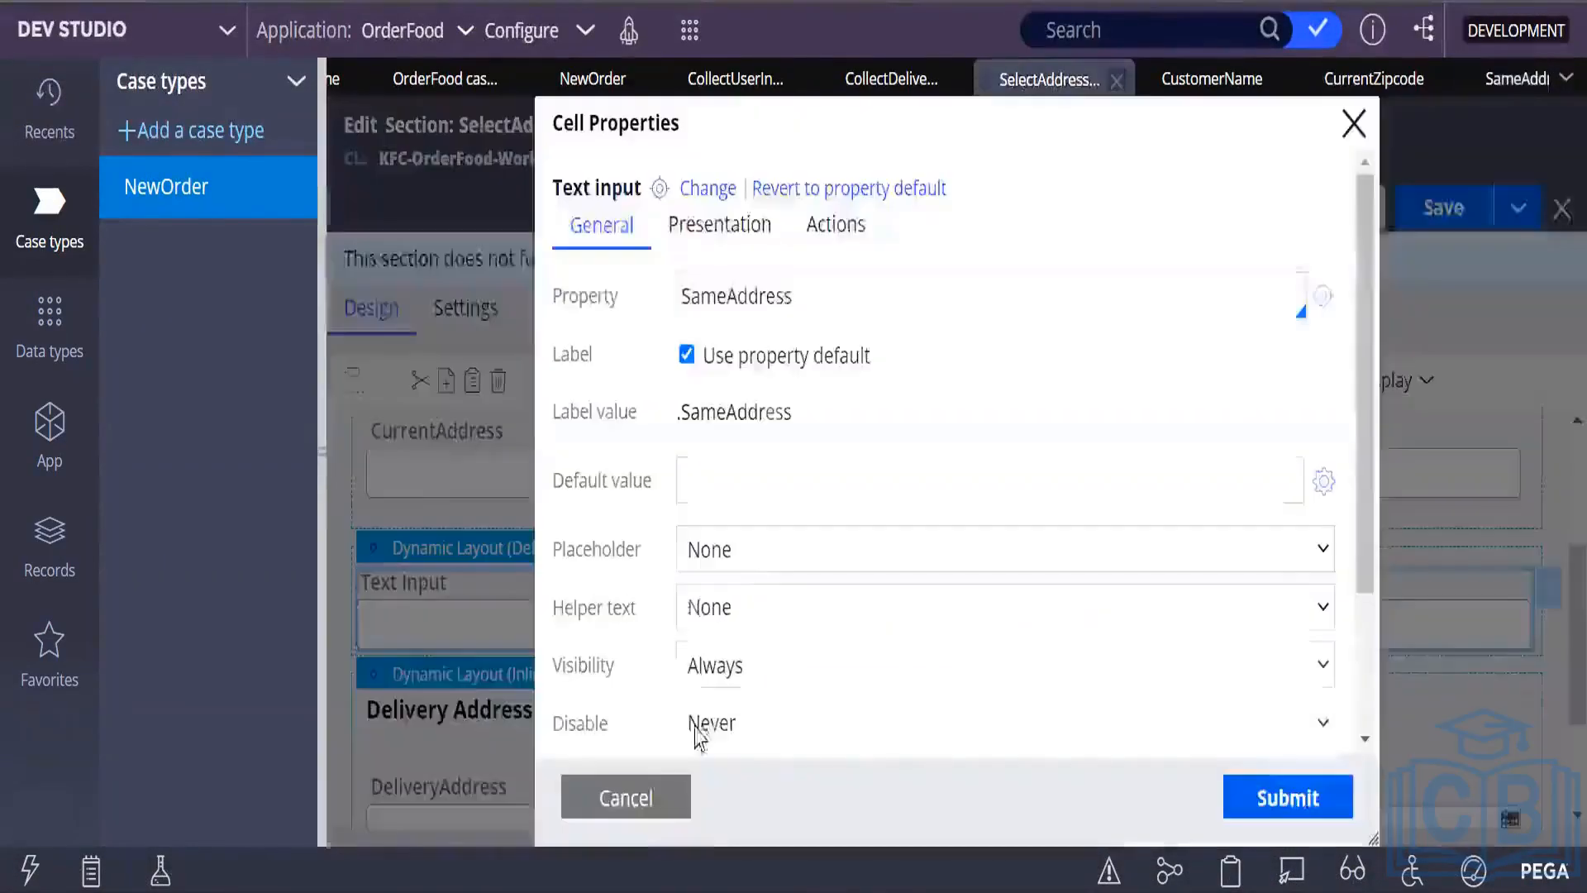
pyautogui.click(692, 285)
pyautogui.press('Left')
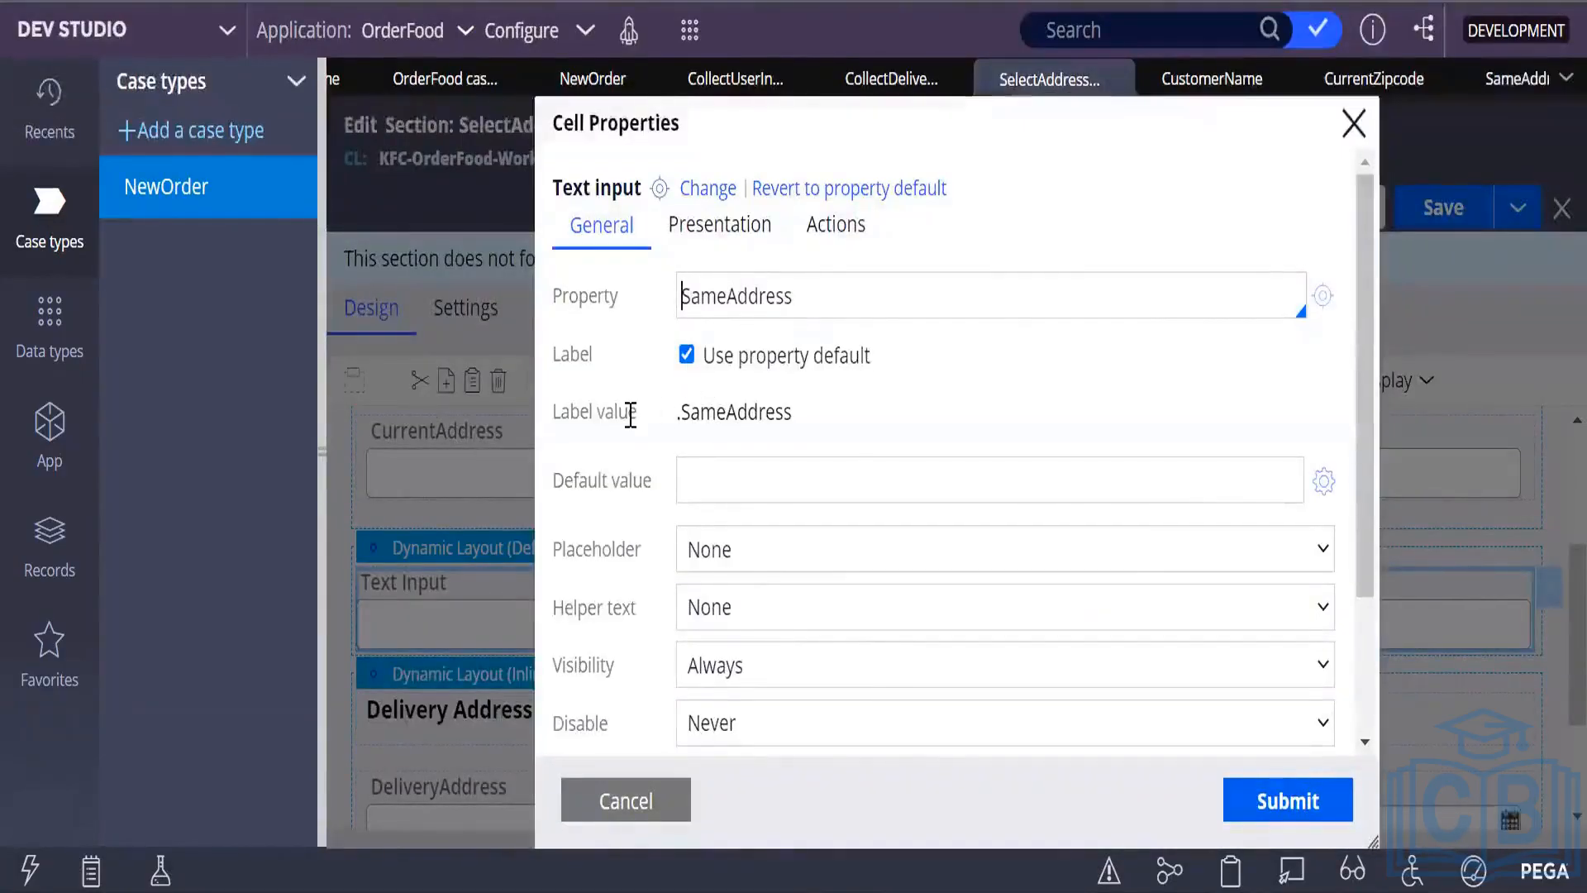
pyautogui.write('.')
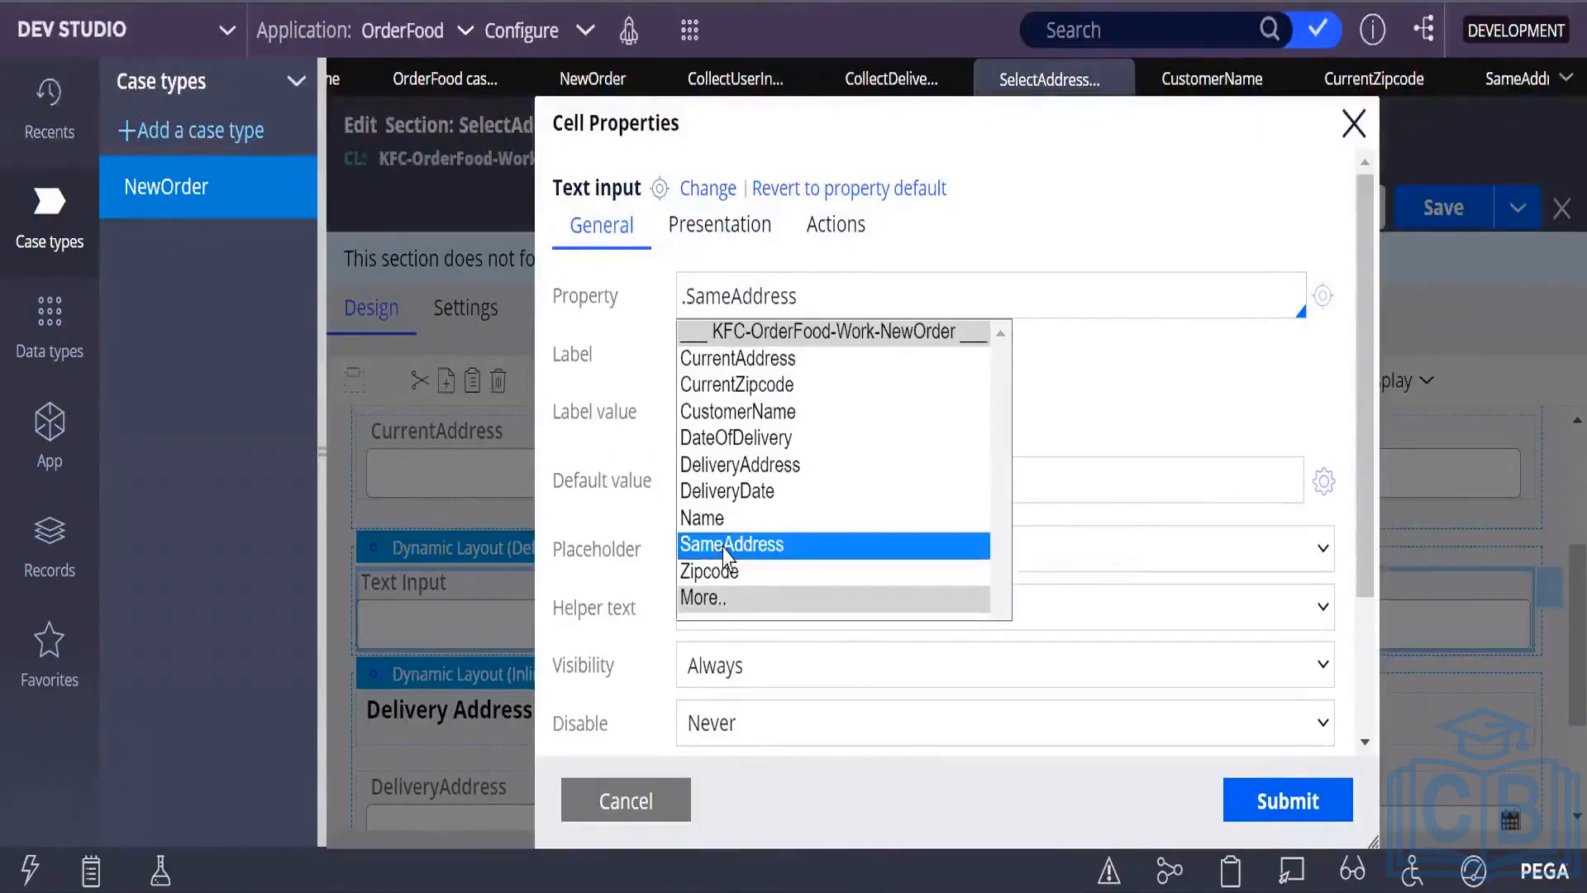
pyautogui.click(1134, 402)
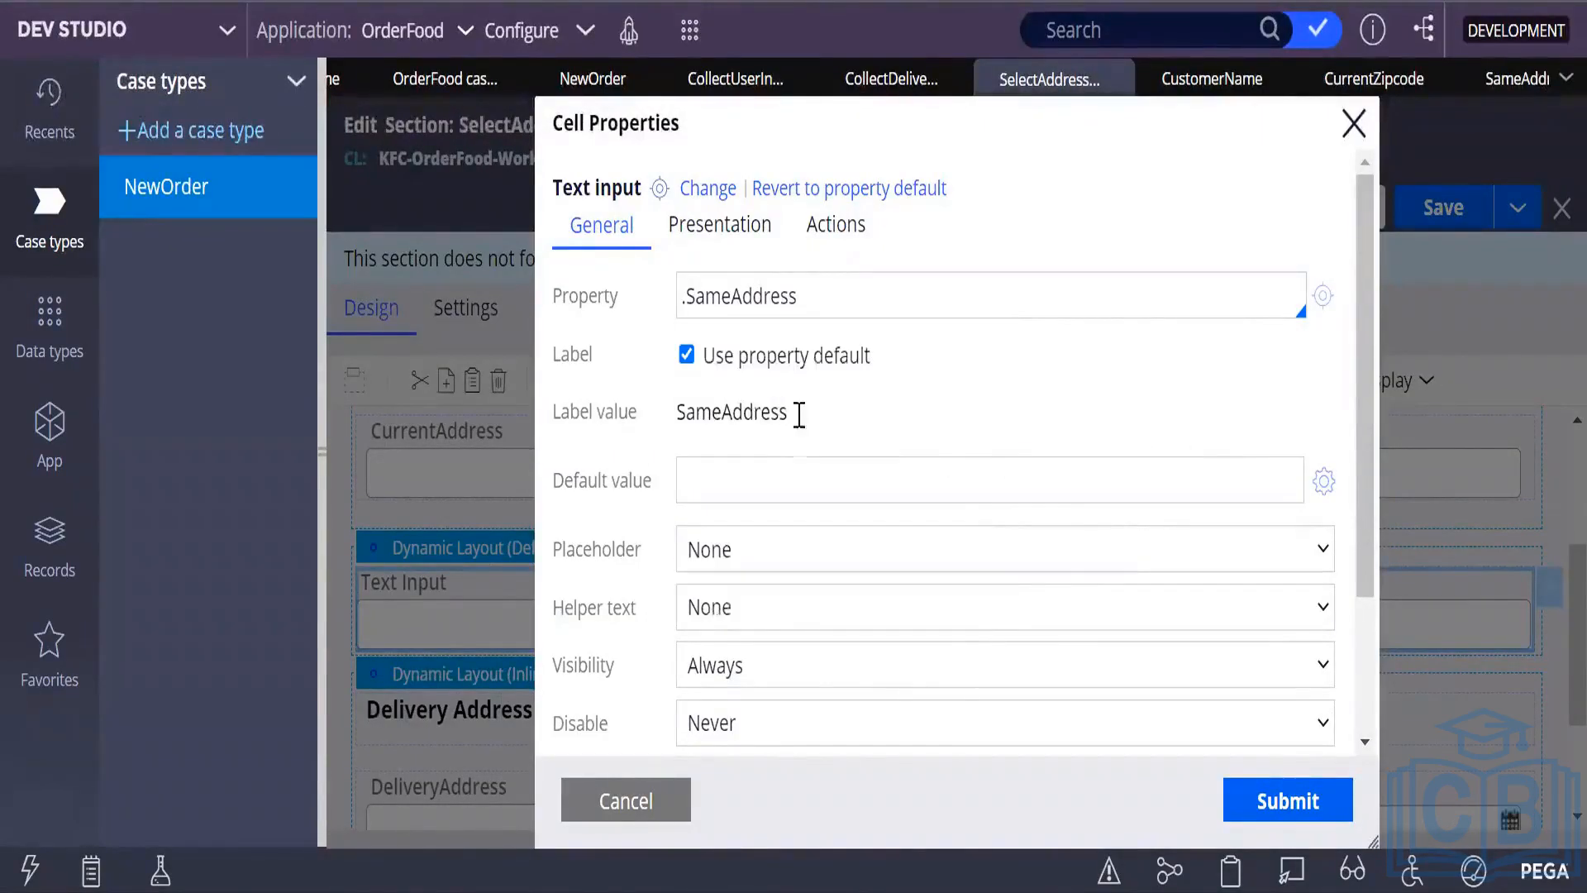
# Turn off the property default label and set the label value to "Is Delivery Address is same as Current Address?".
pyautogui.click(687, 357)
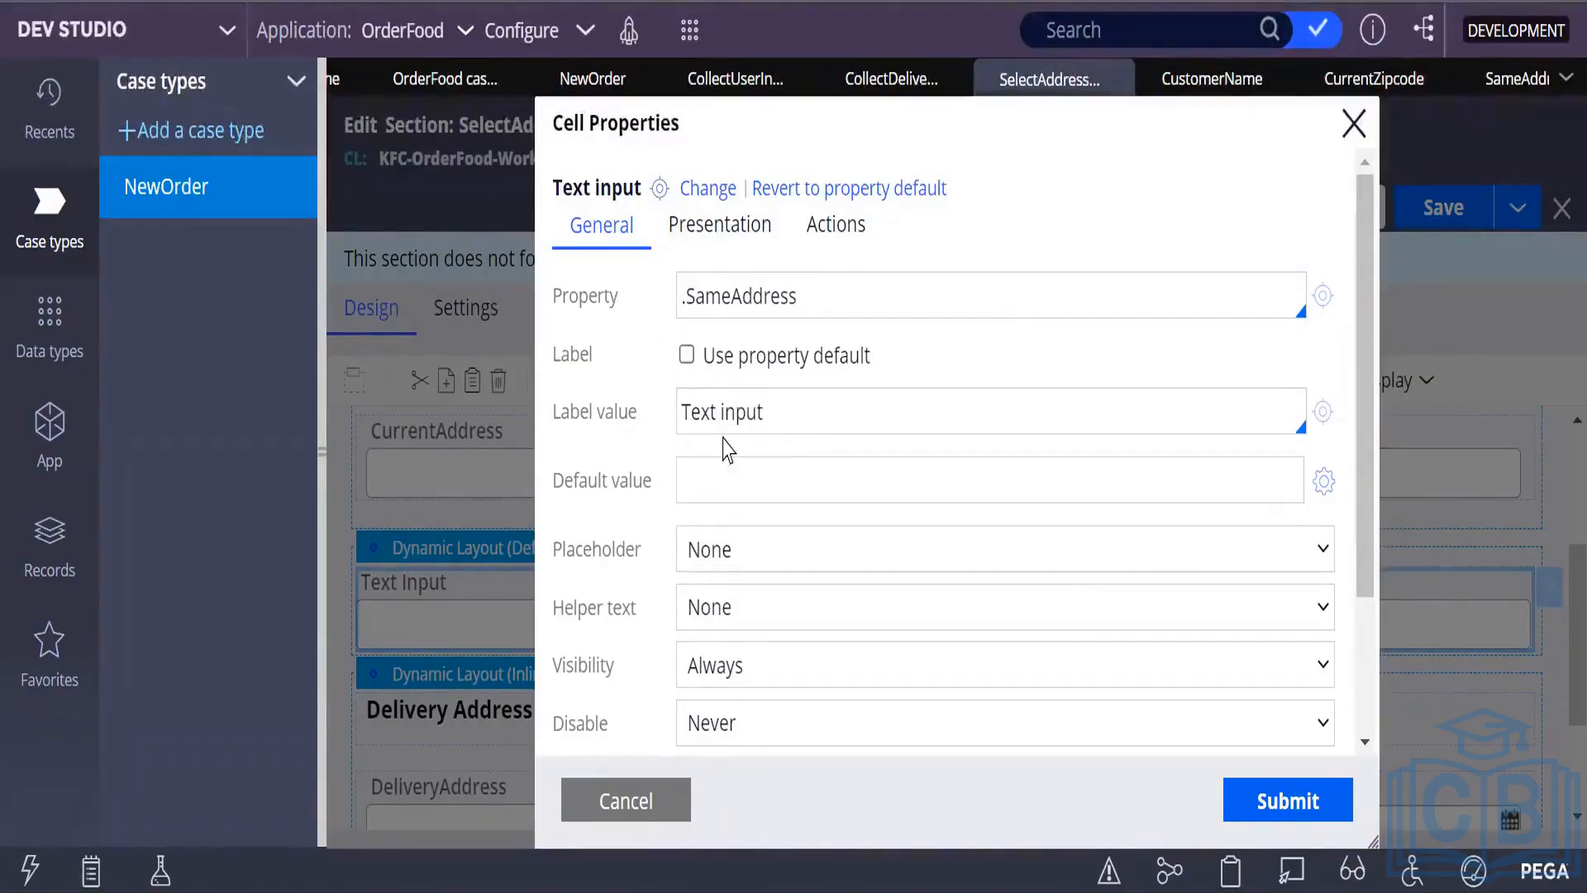
pyautogui.moveTo(788, 425); pyautogui.dragTo(673, 414)
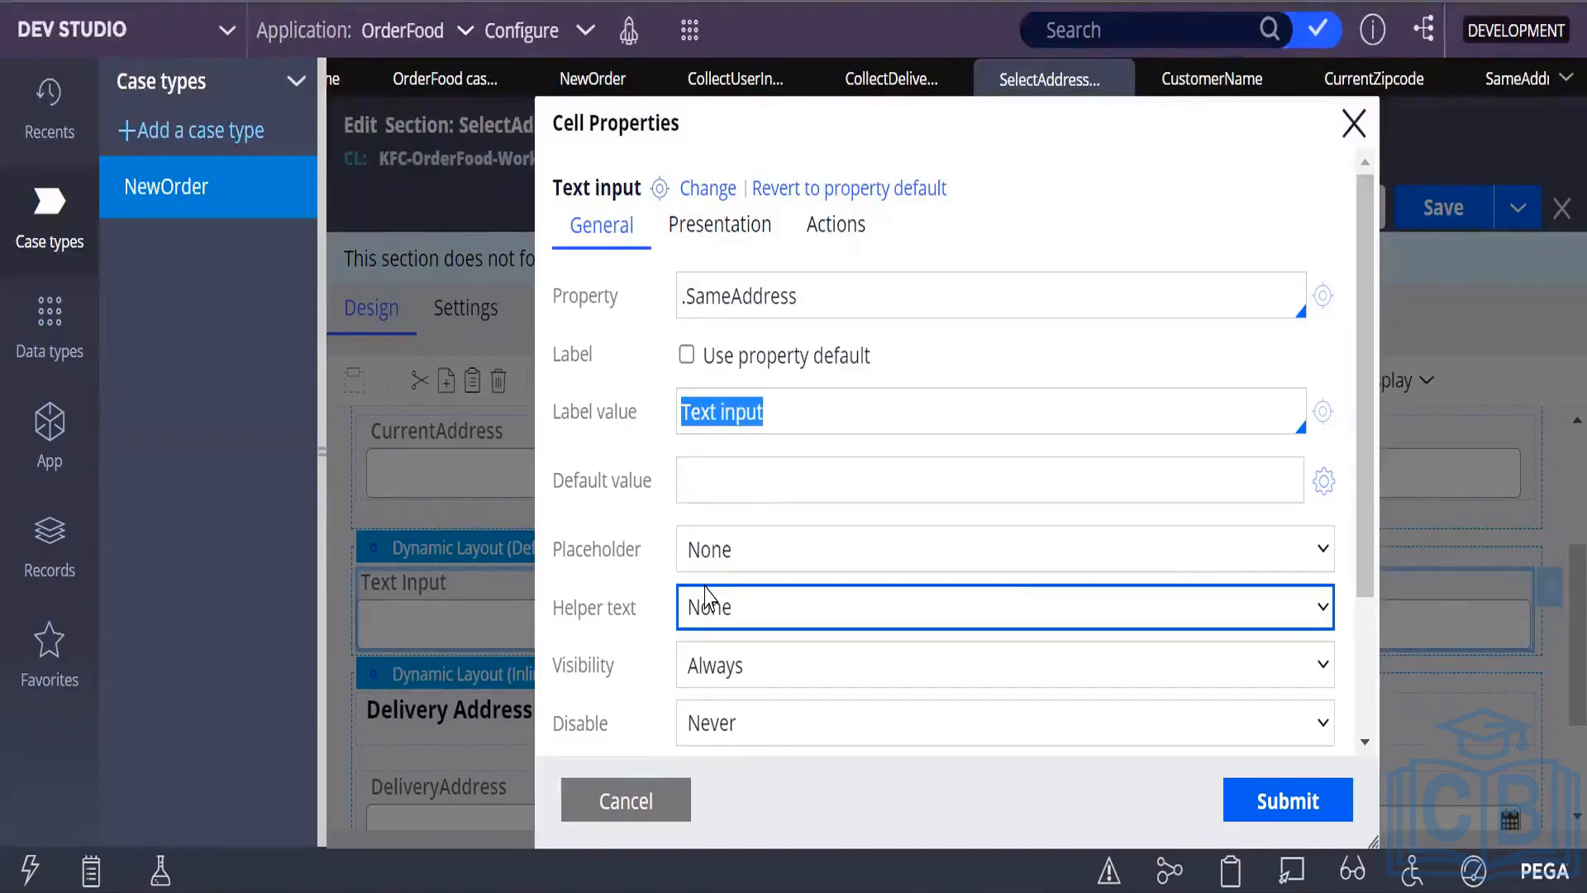
pyautogui.write('Is Del')
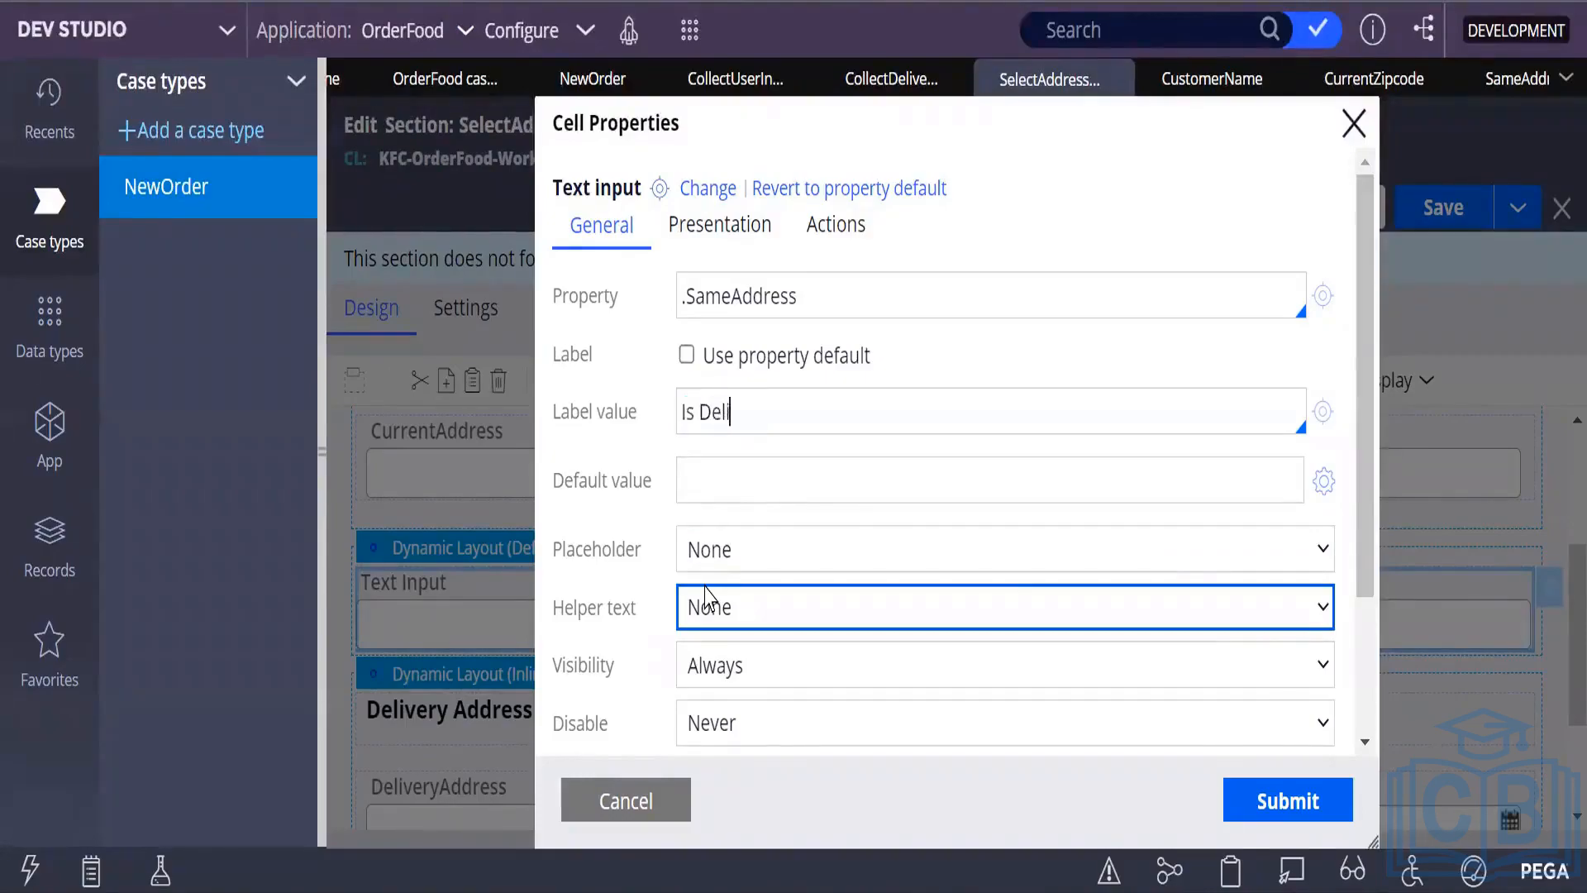
pyautogui.write('iveryAdd')
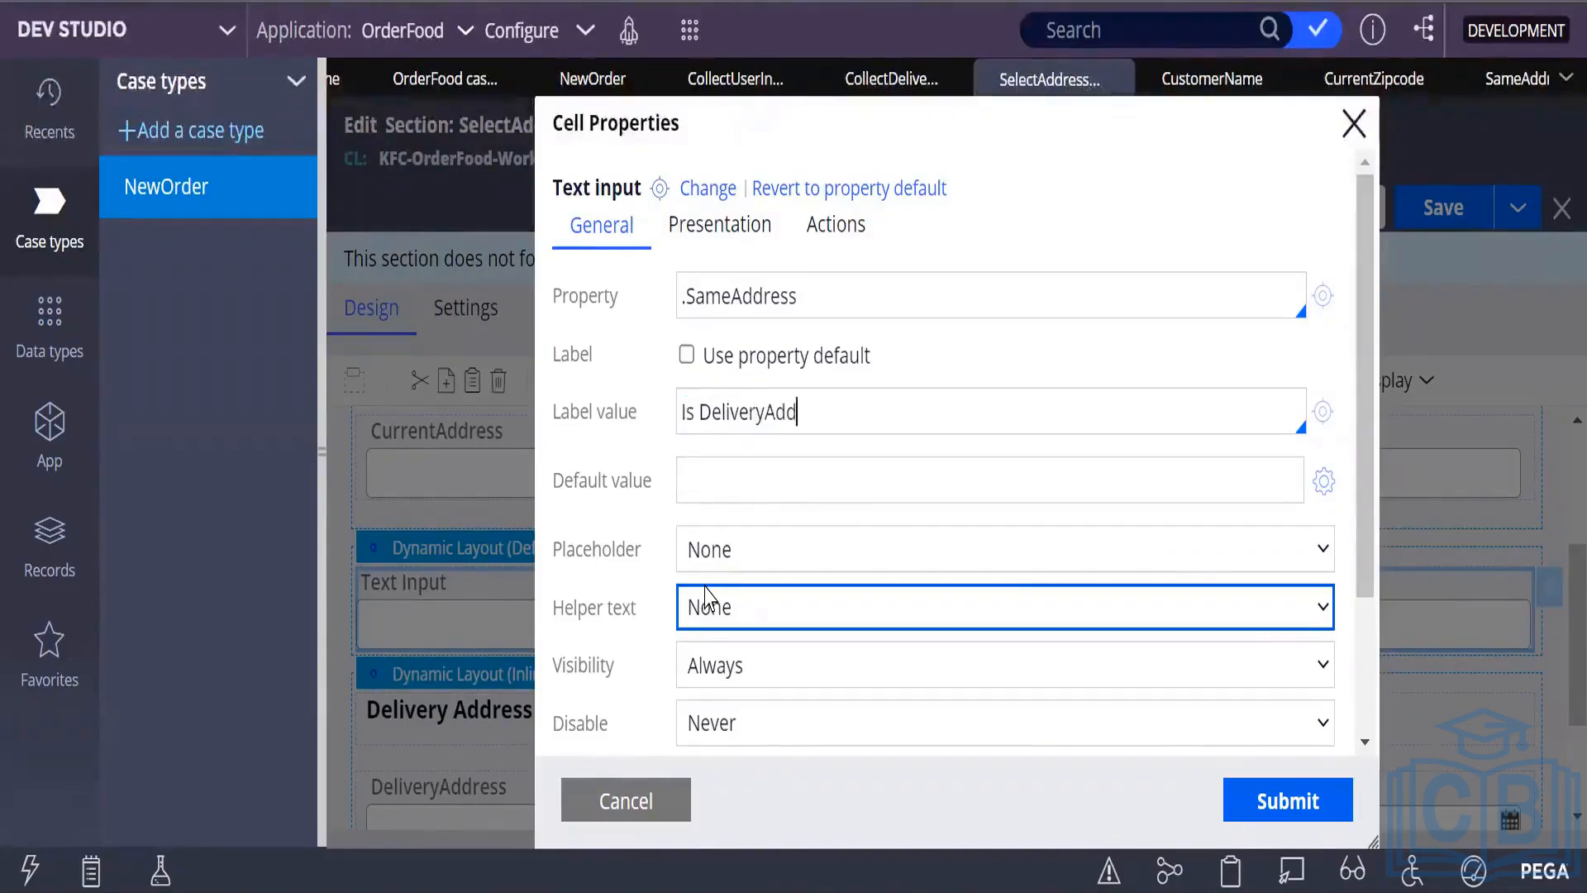
pyautogui.write('ress is same as')
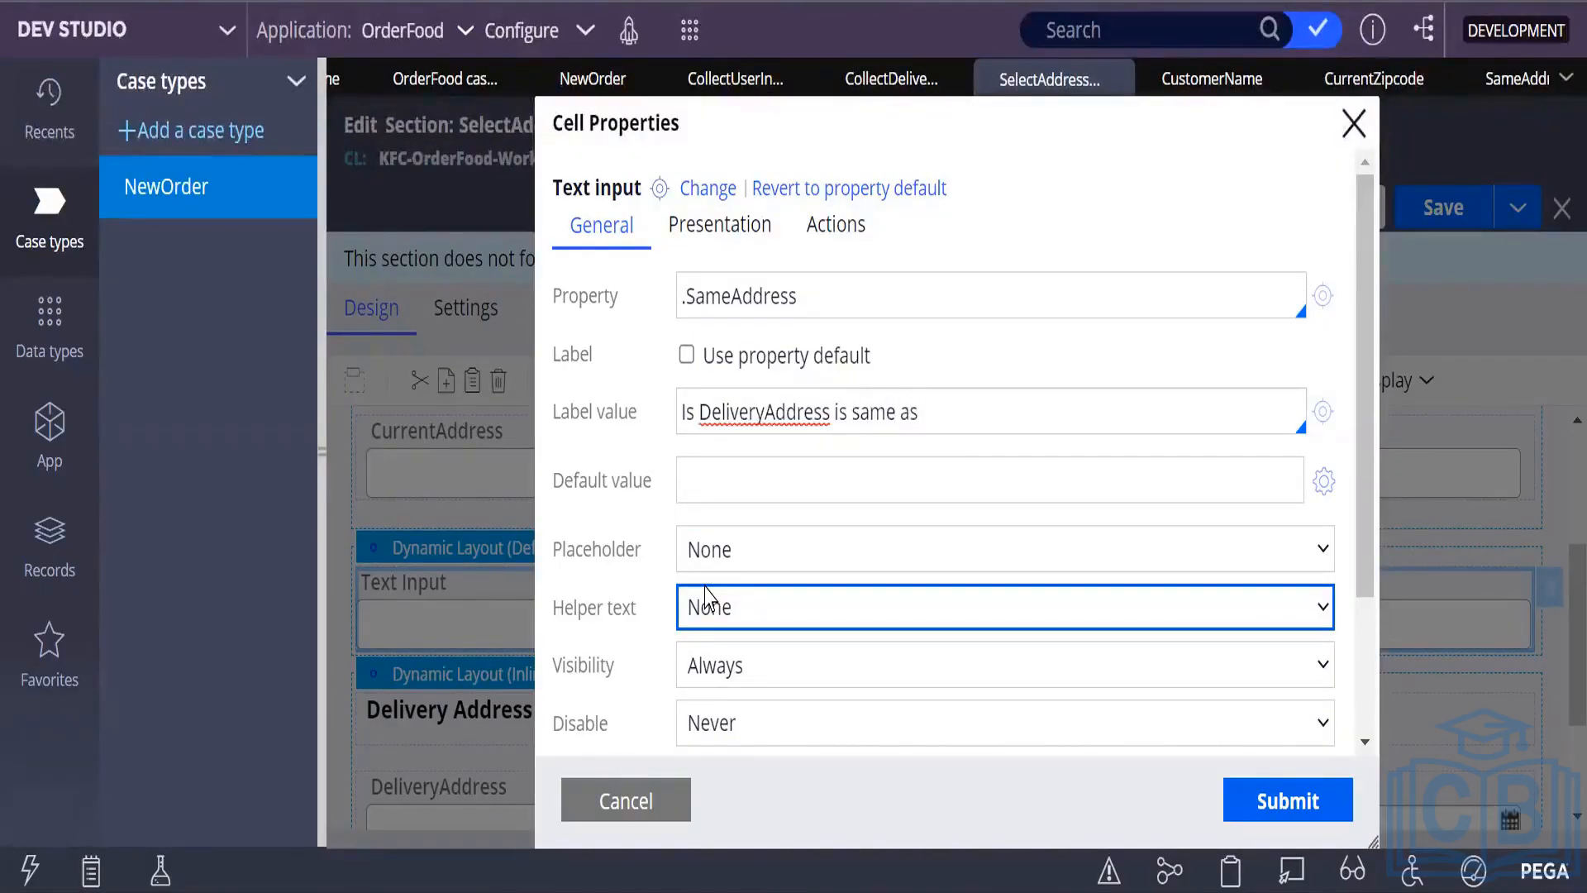
pyautogui.write(' Current Address')
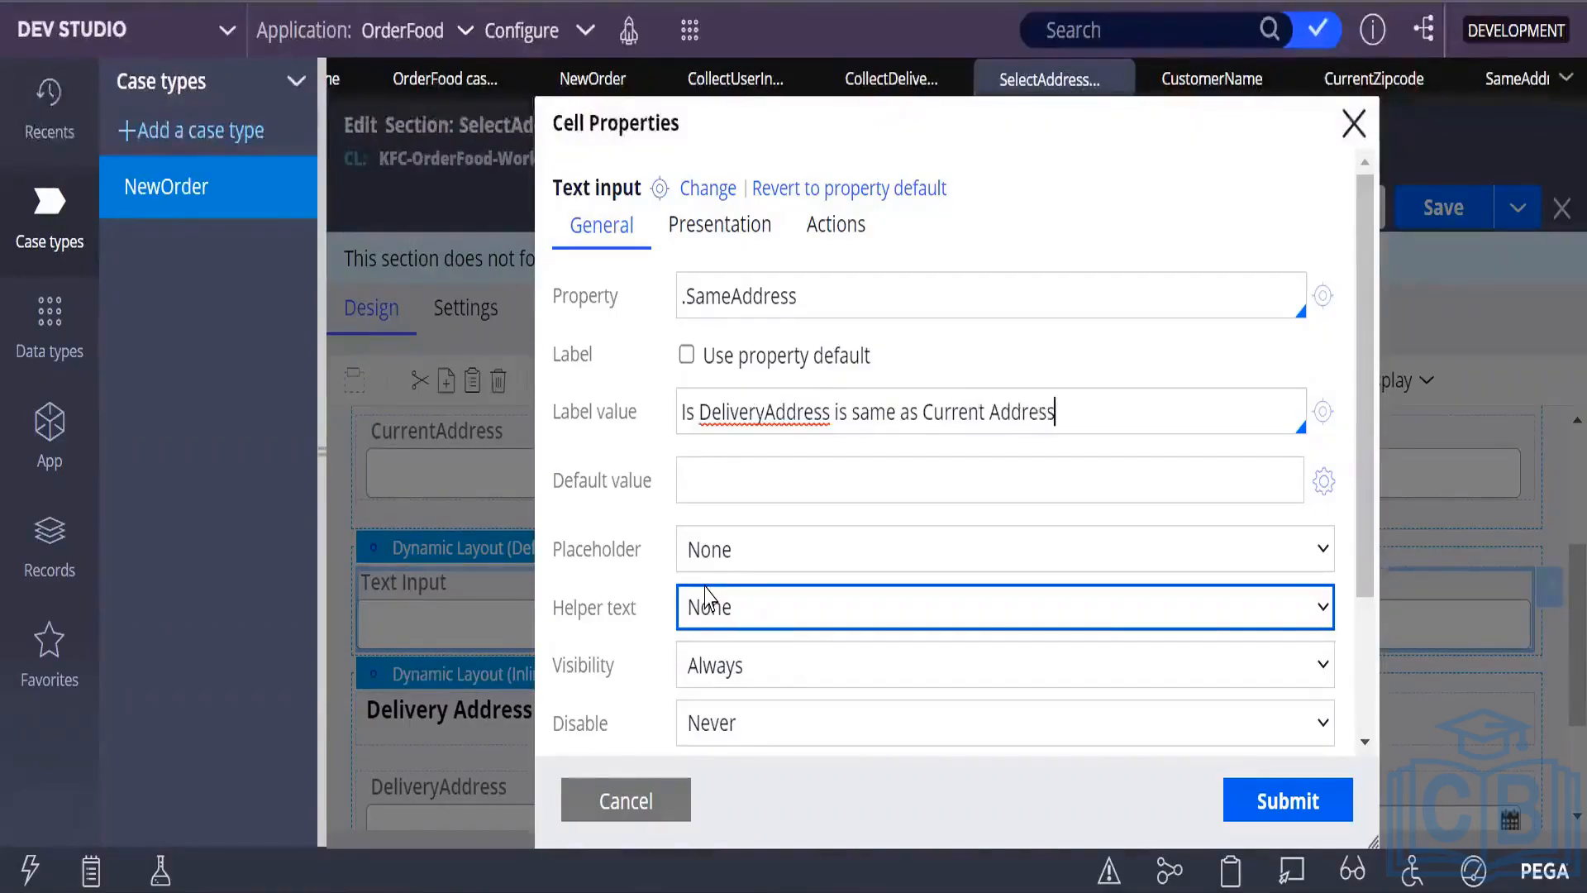
pyautogui.click(757, 414)
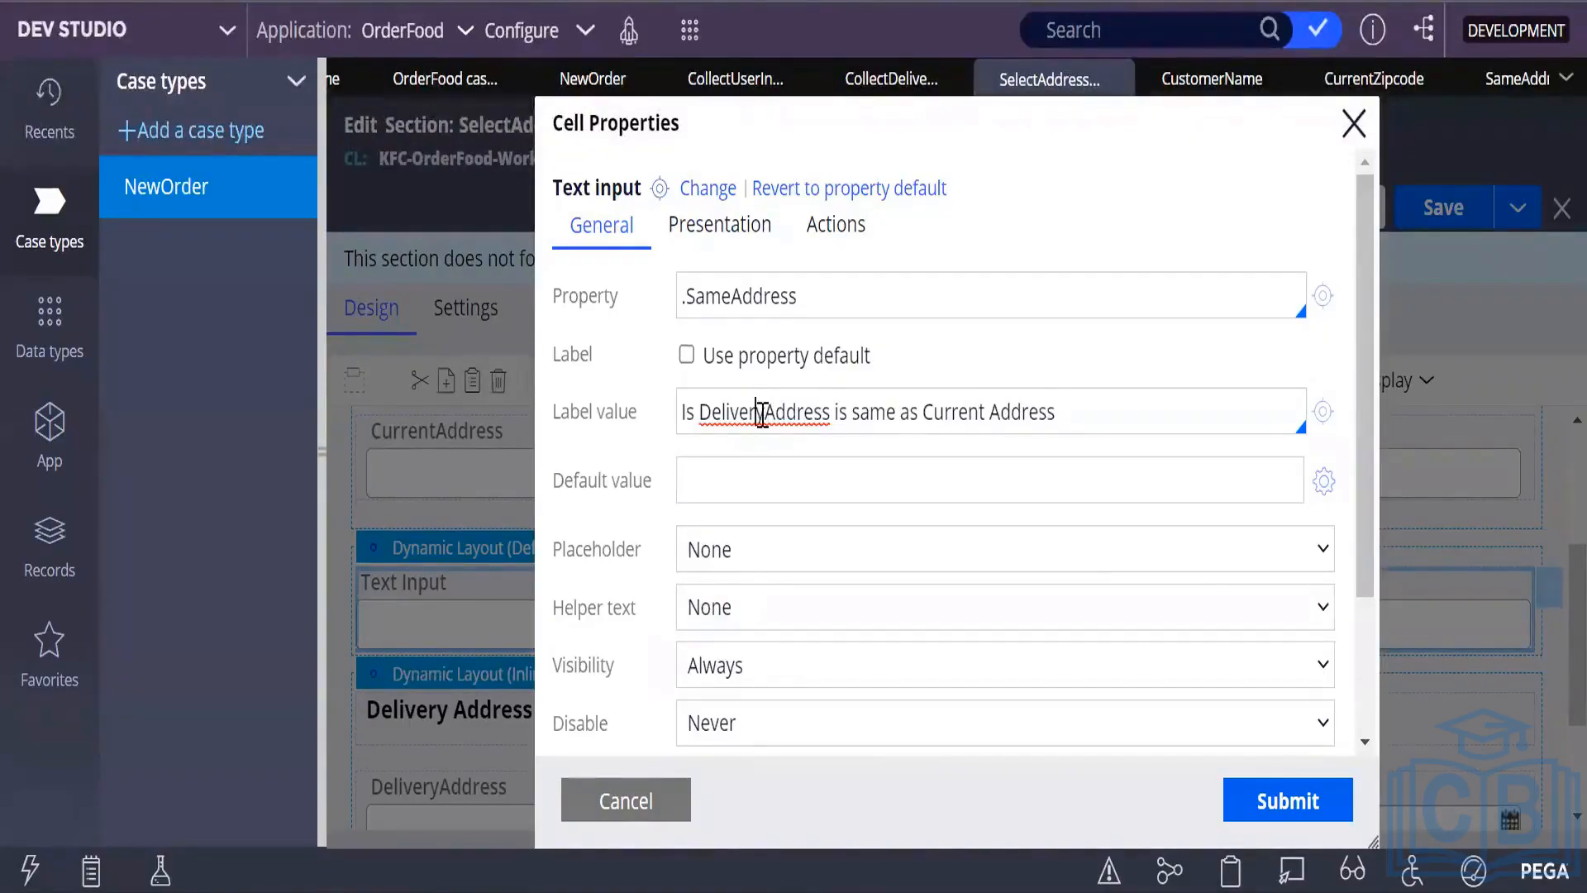
pyautogui.click(1098, 419)
pyautogui.write('?')
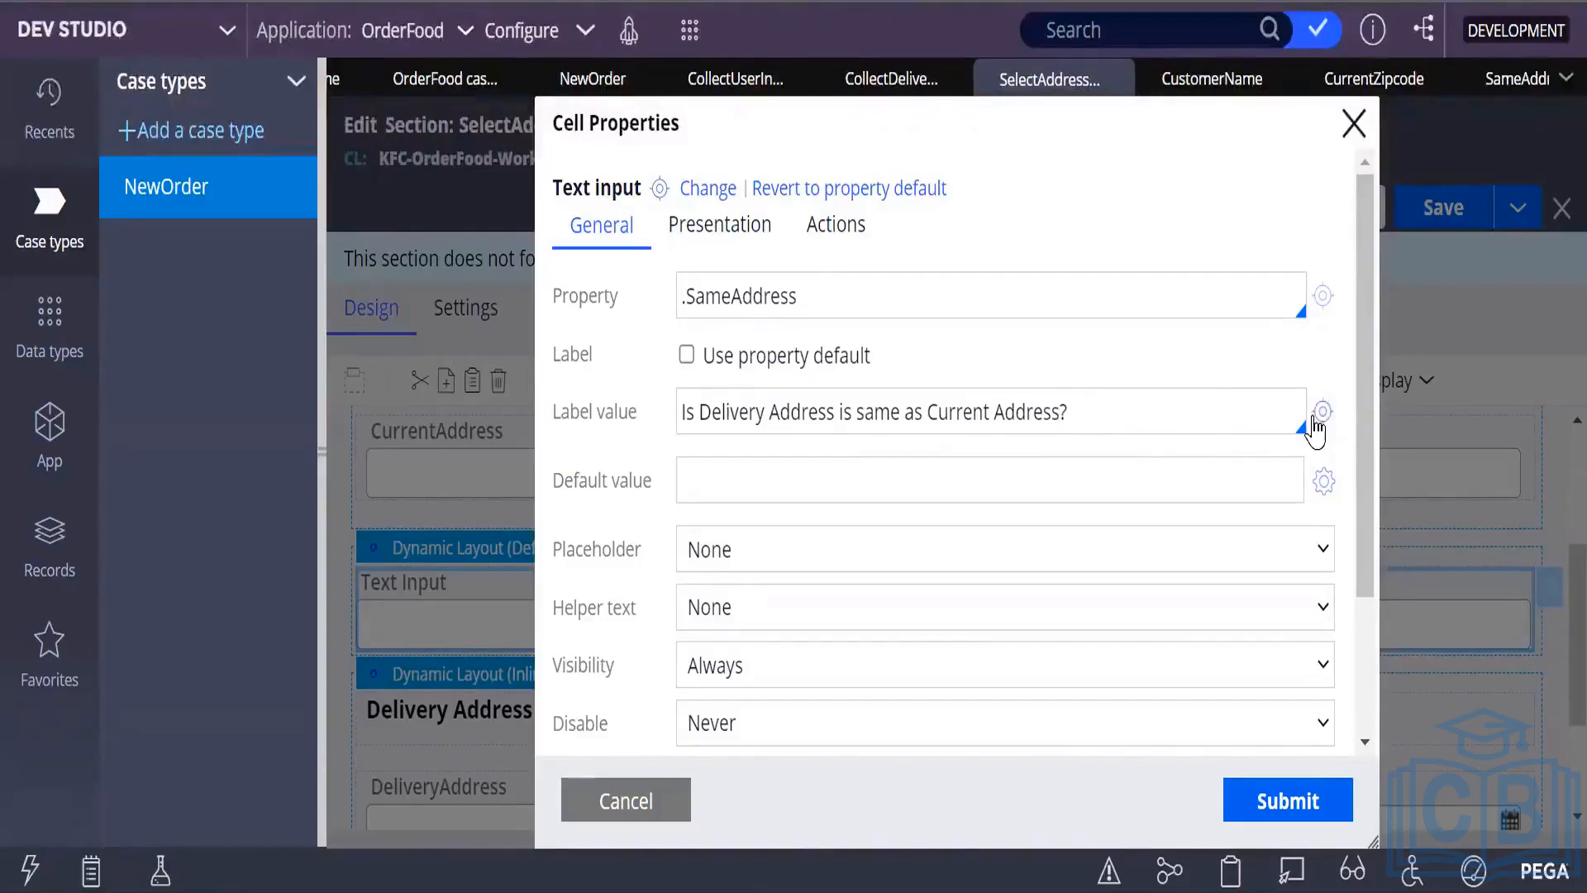
# Change the SameAddress cell's control from a text input to a checkbox.
pyautogui.click(709, 190)
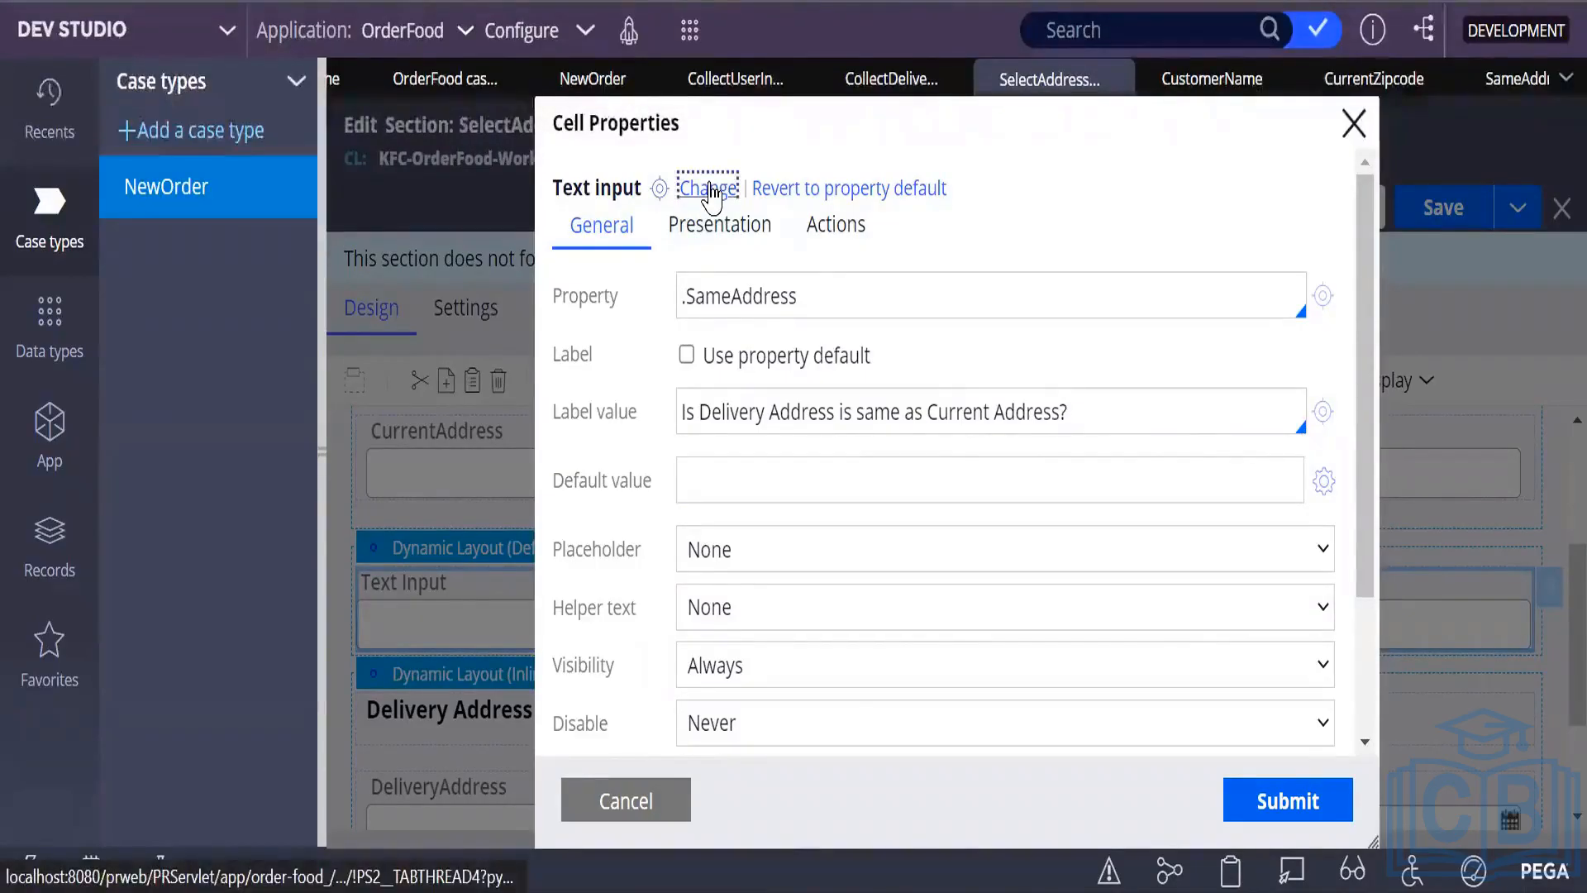
pyautogui.moveTo(710, 187); pyautogui.dragTo(790, 215)
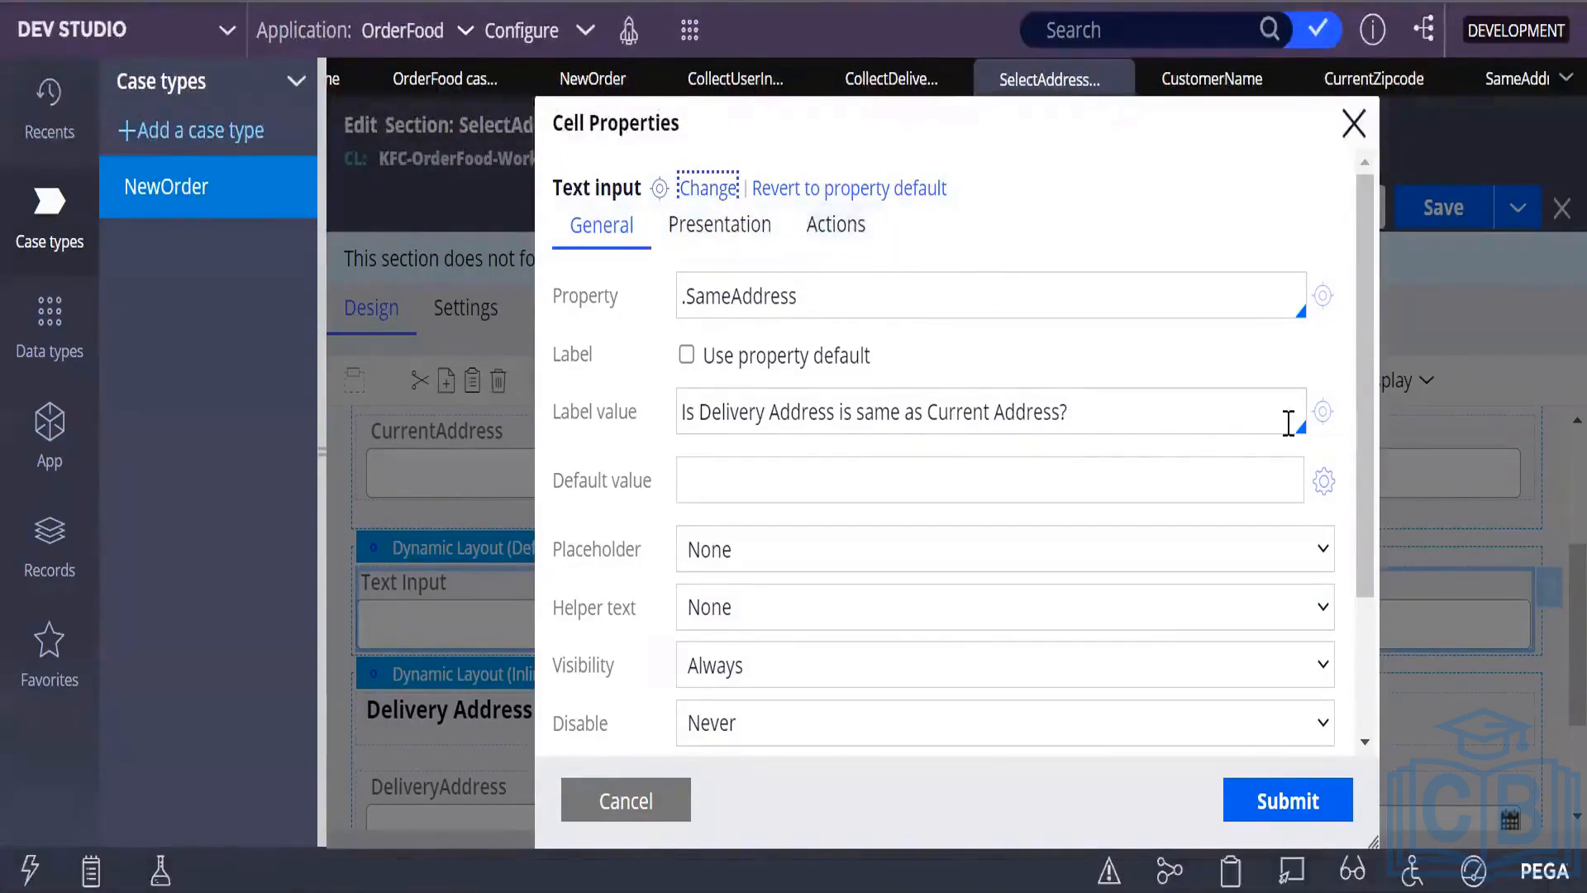
pyautogui.click(705, 192)
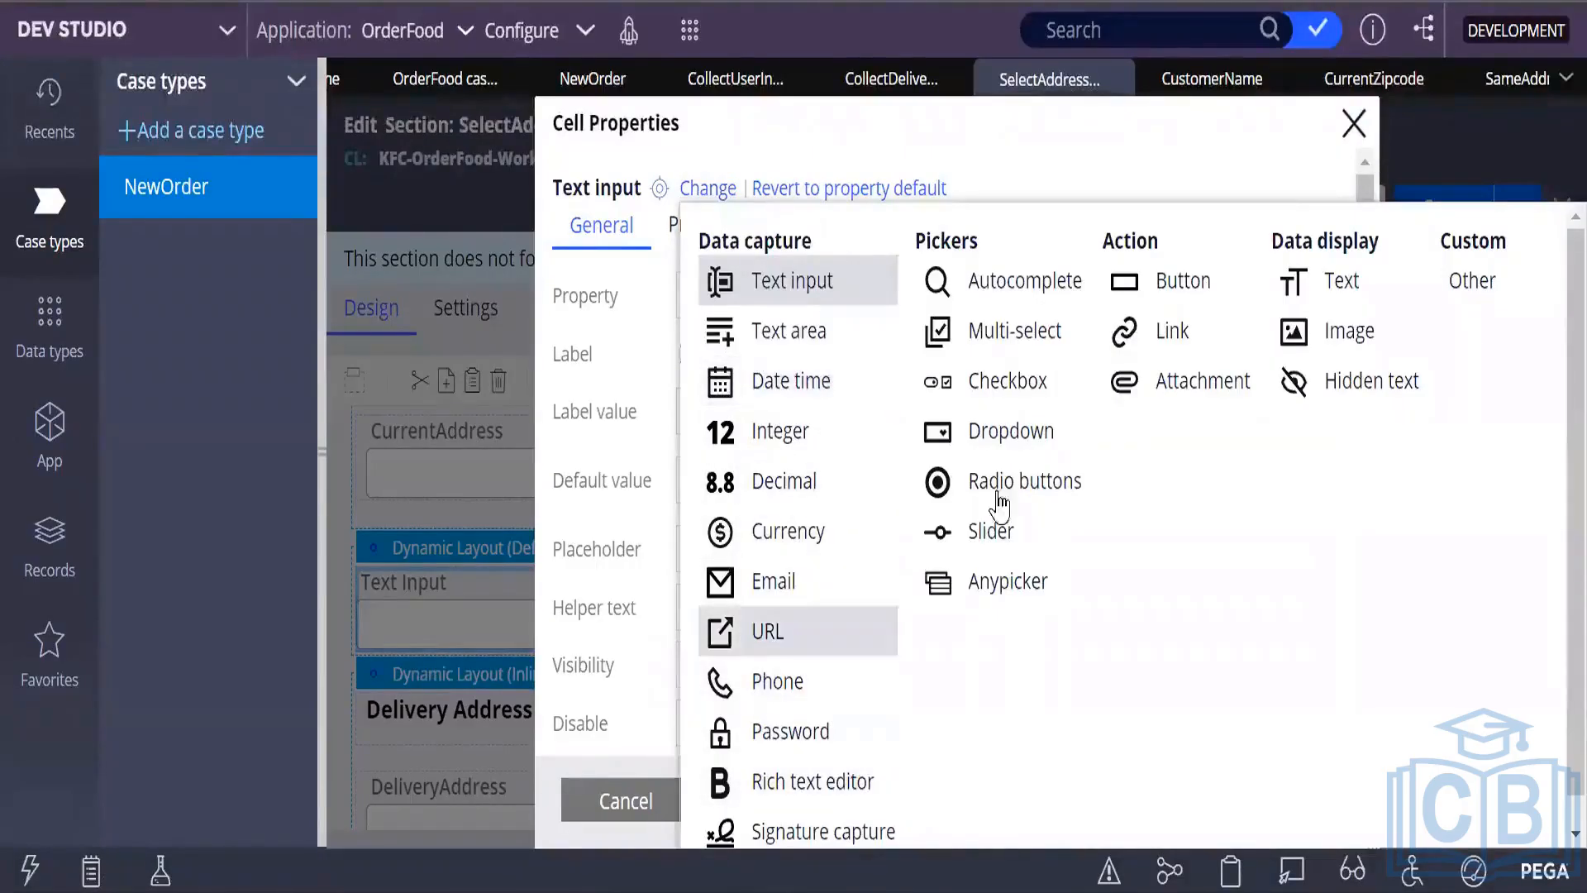
pyautogui.click(1004, 382)
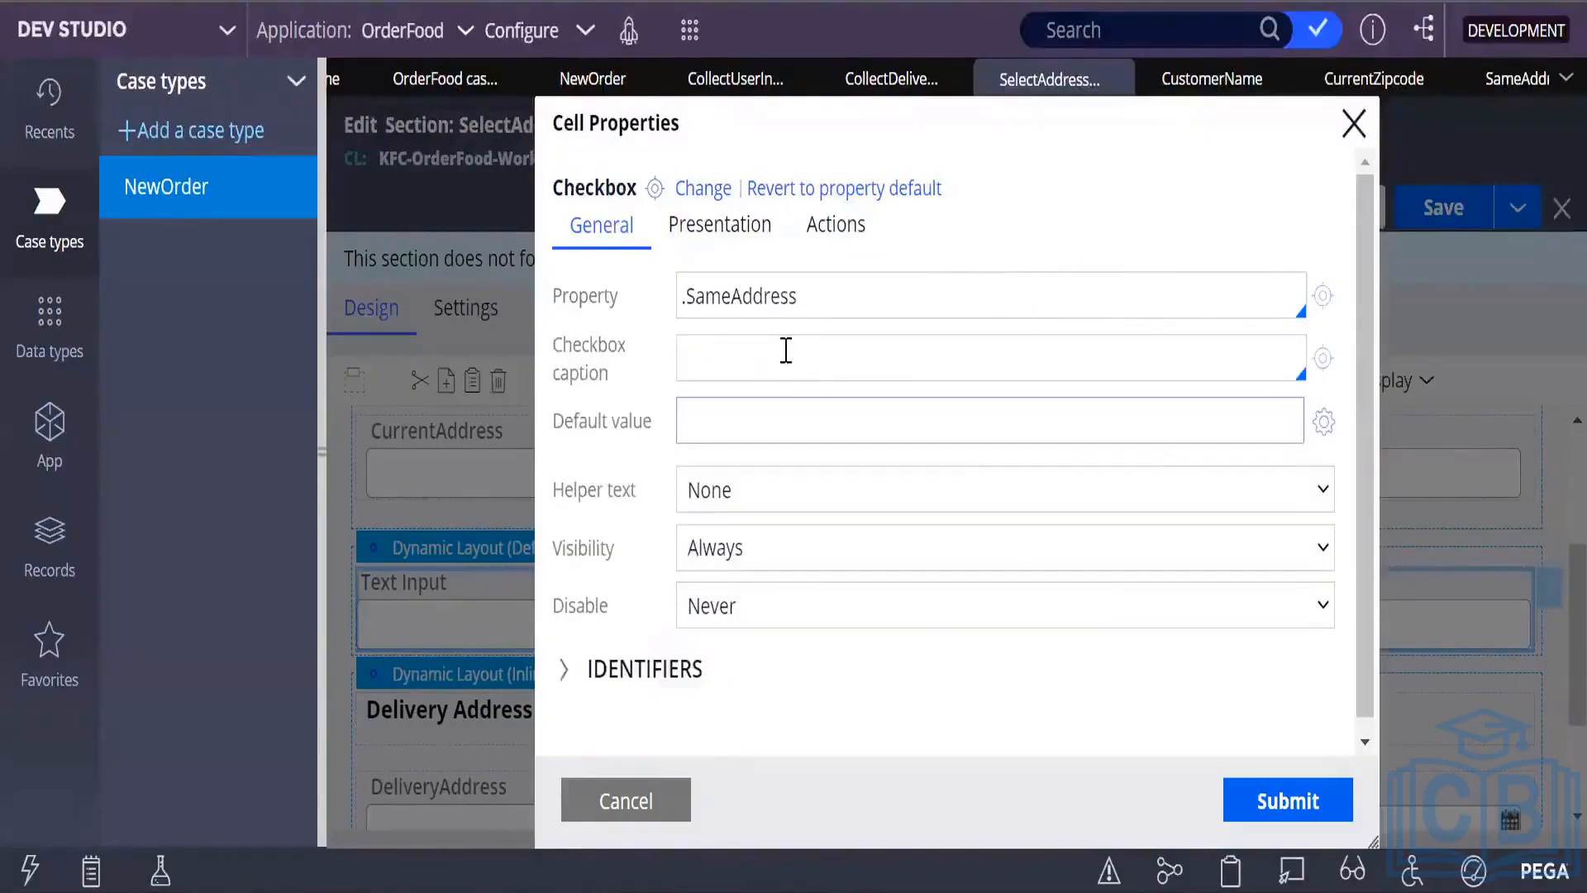
# Set the checkbox caption to "IS Delivery Address is same as Current Address ?", apply the cell properties and save the section.
pyautogui.click(770, 415)
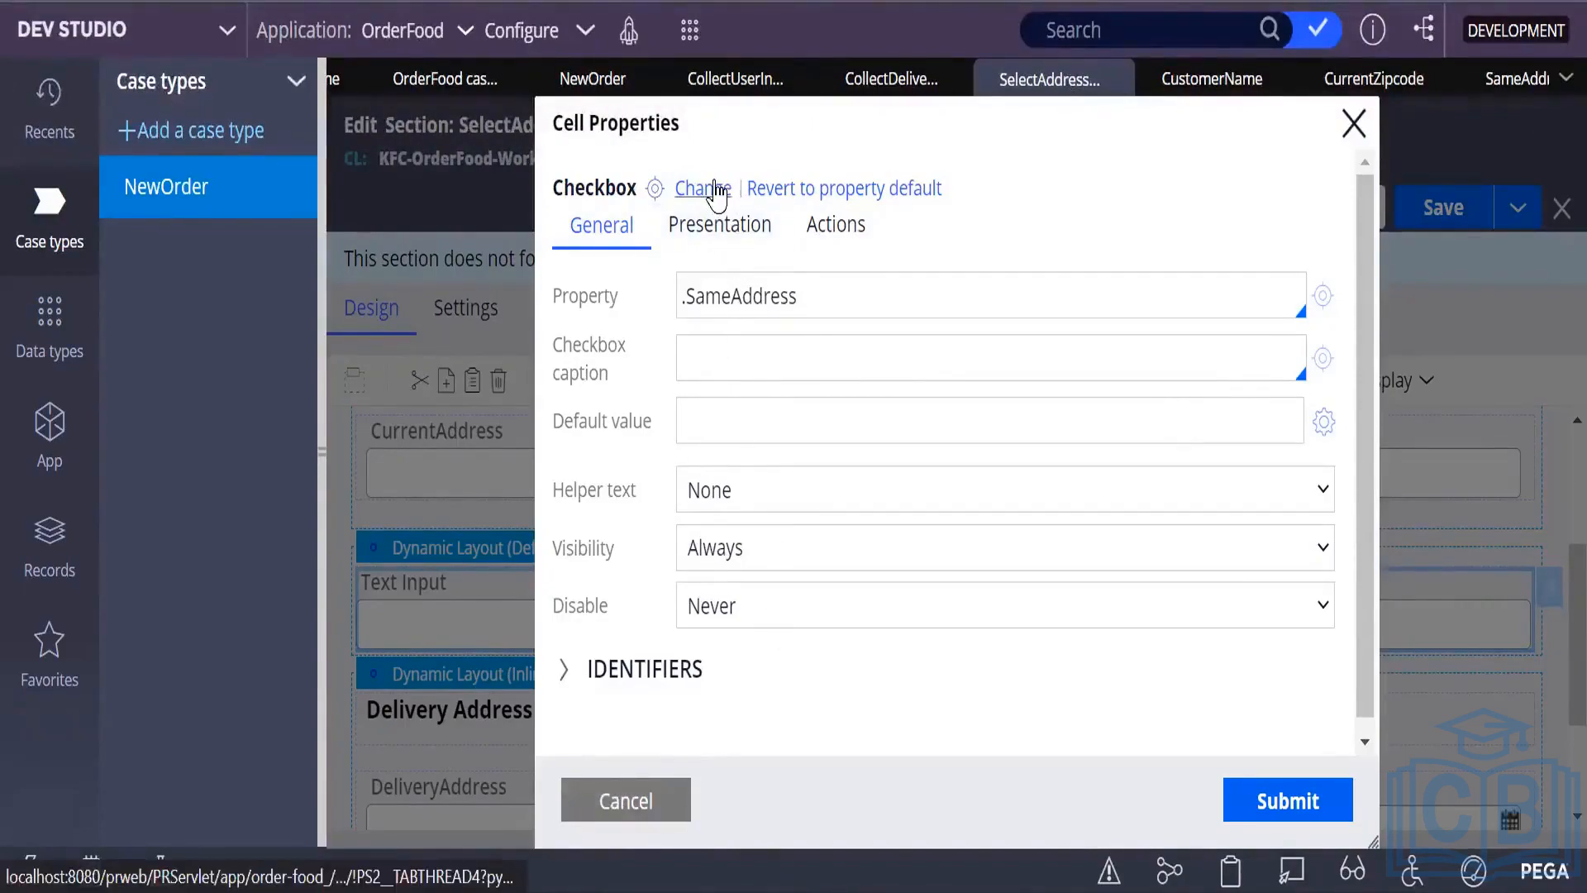
pyautogui.click(691, 430)
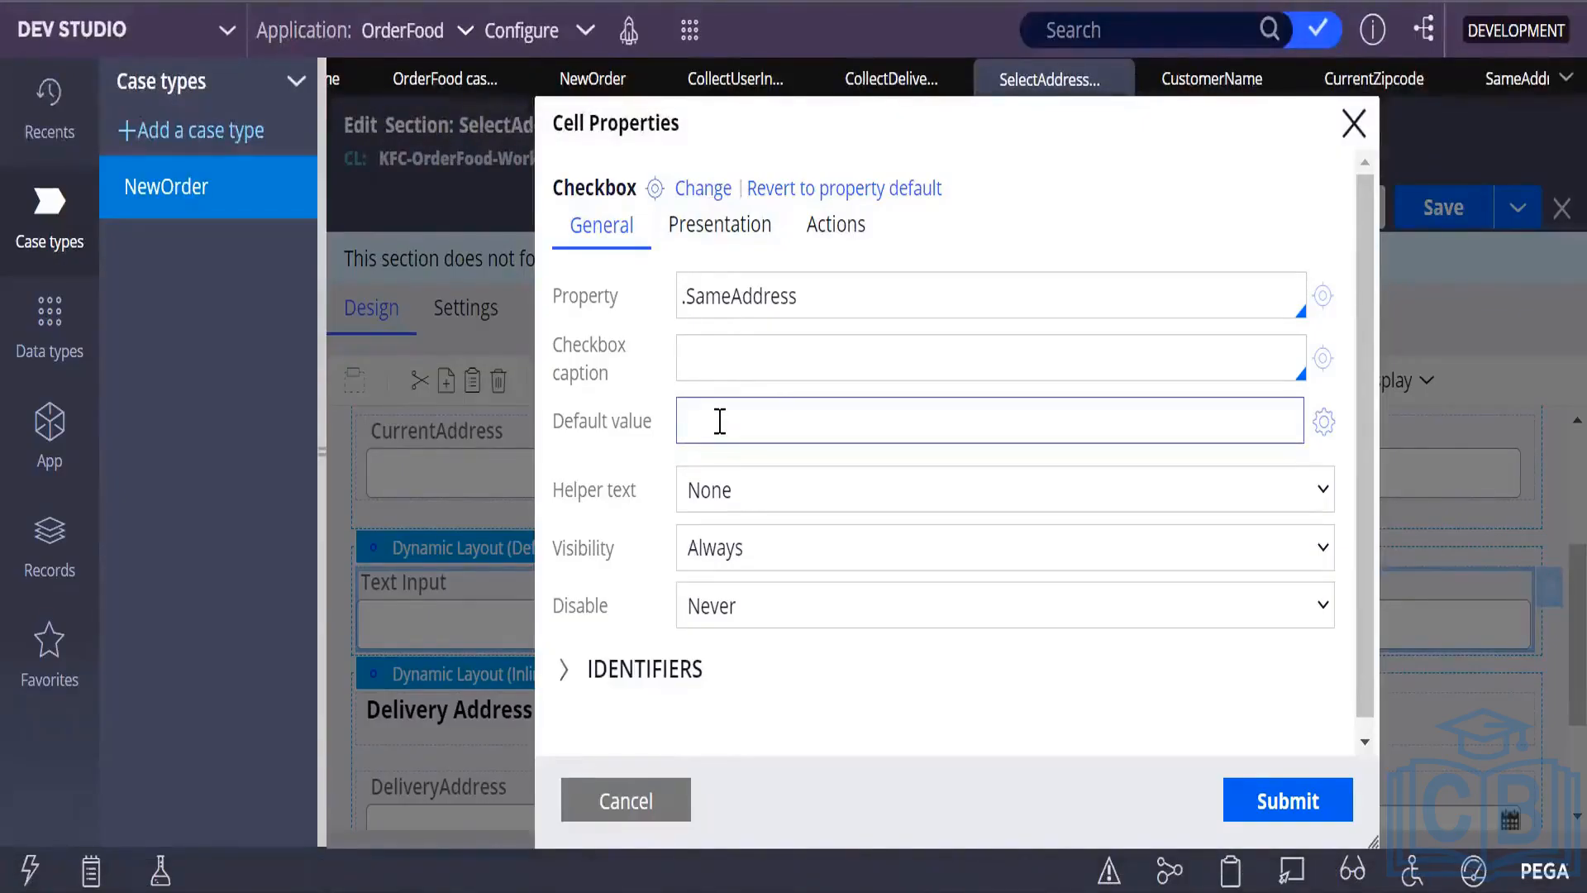
pyautogui.click(710, 345)
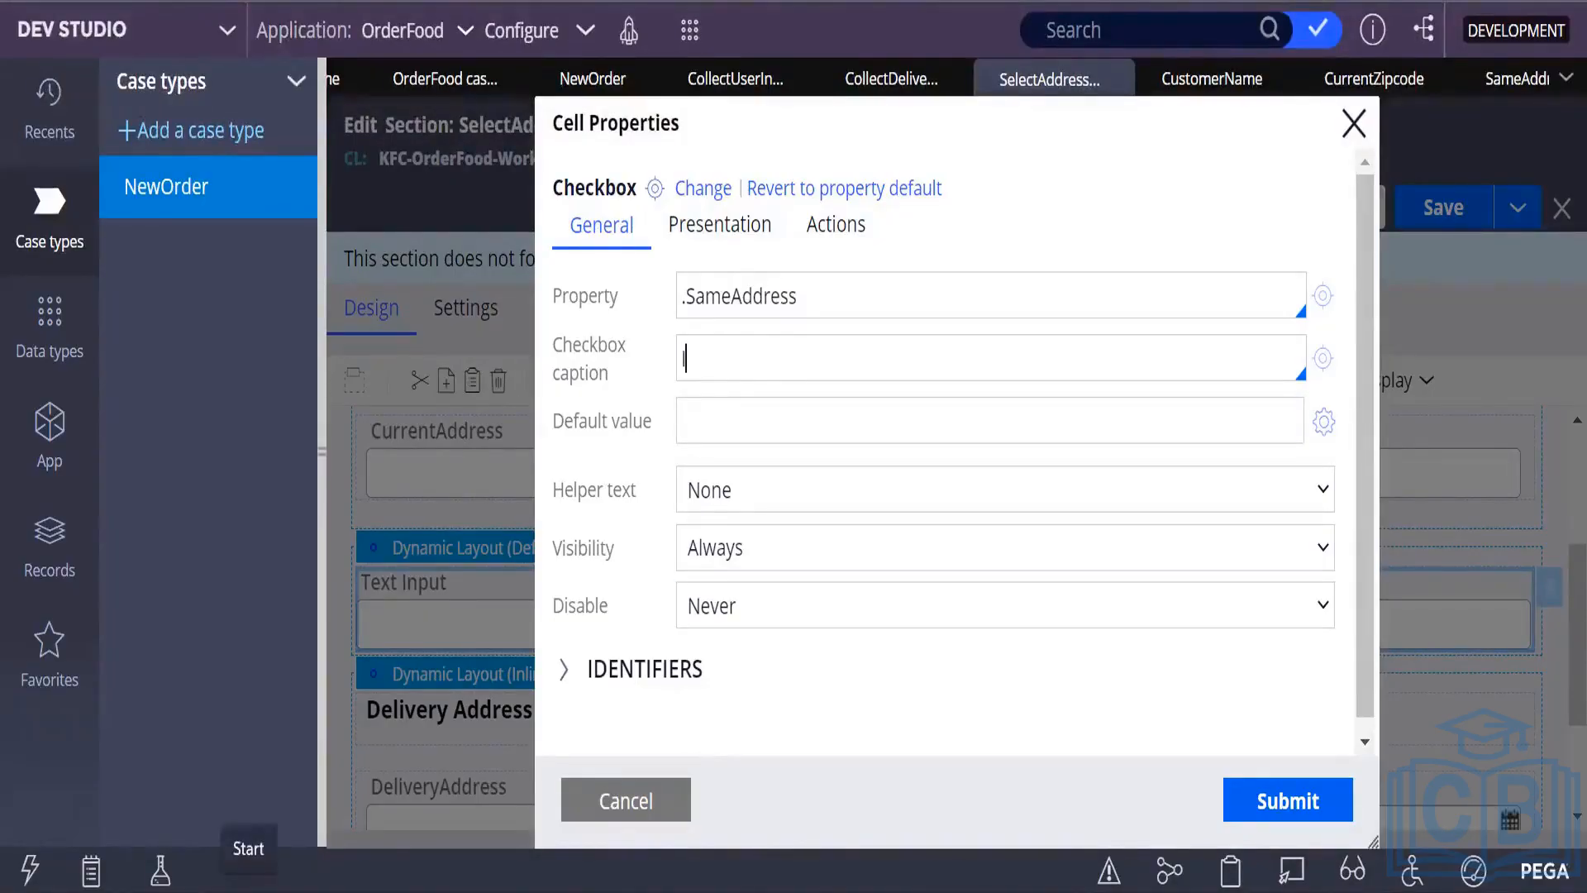
pyautogui.write('IS Delive')
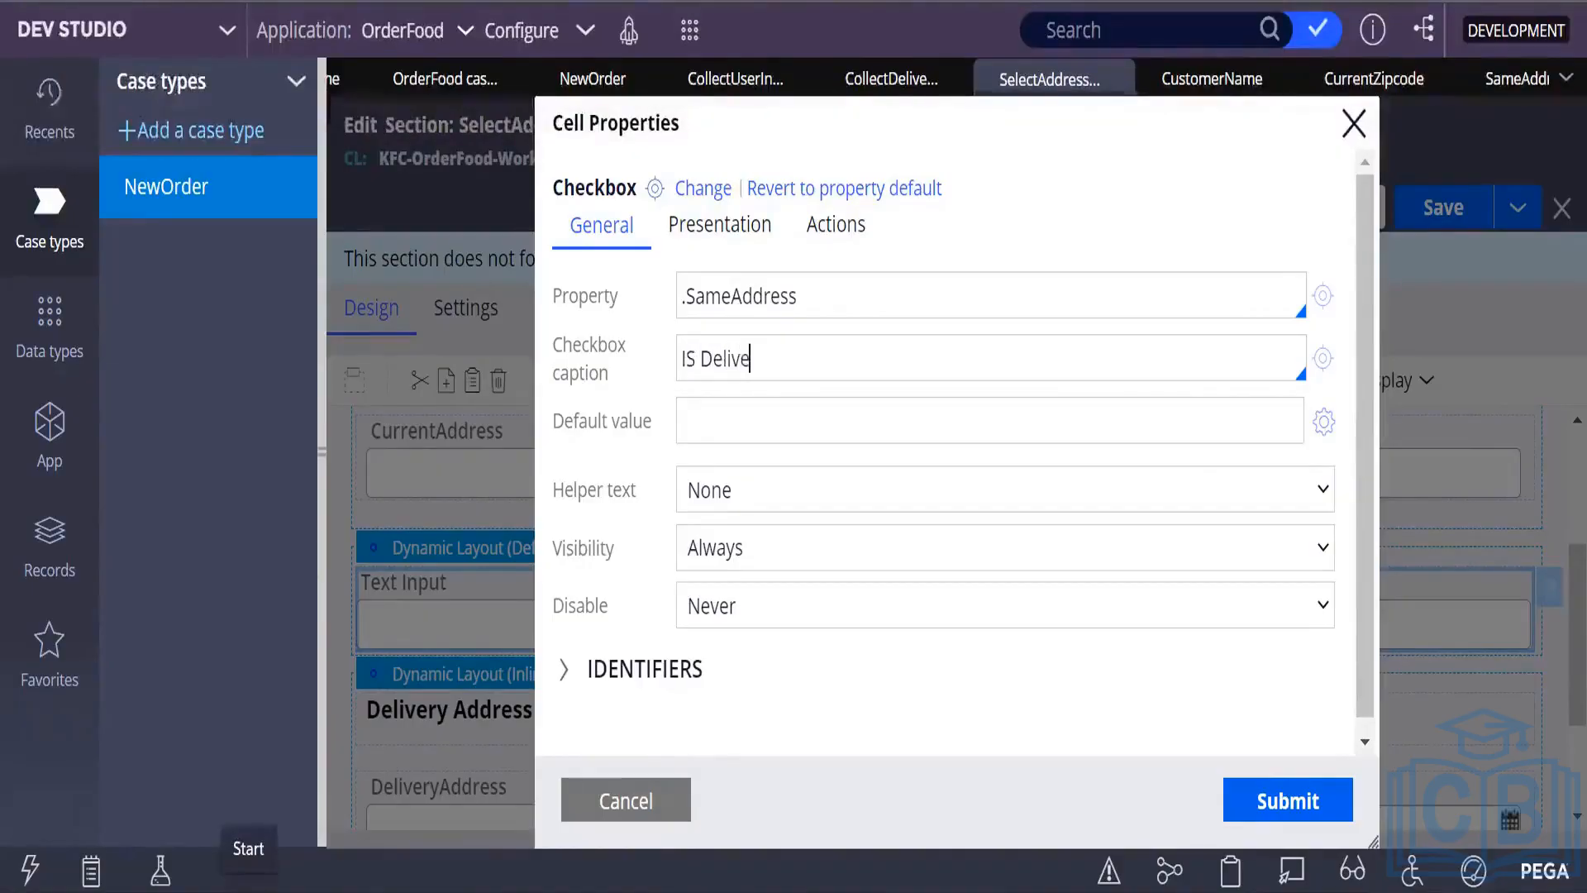
pyautogui.write('ry Address is same')
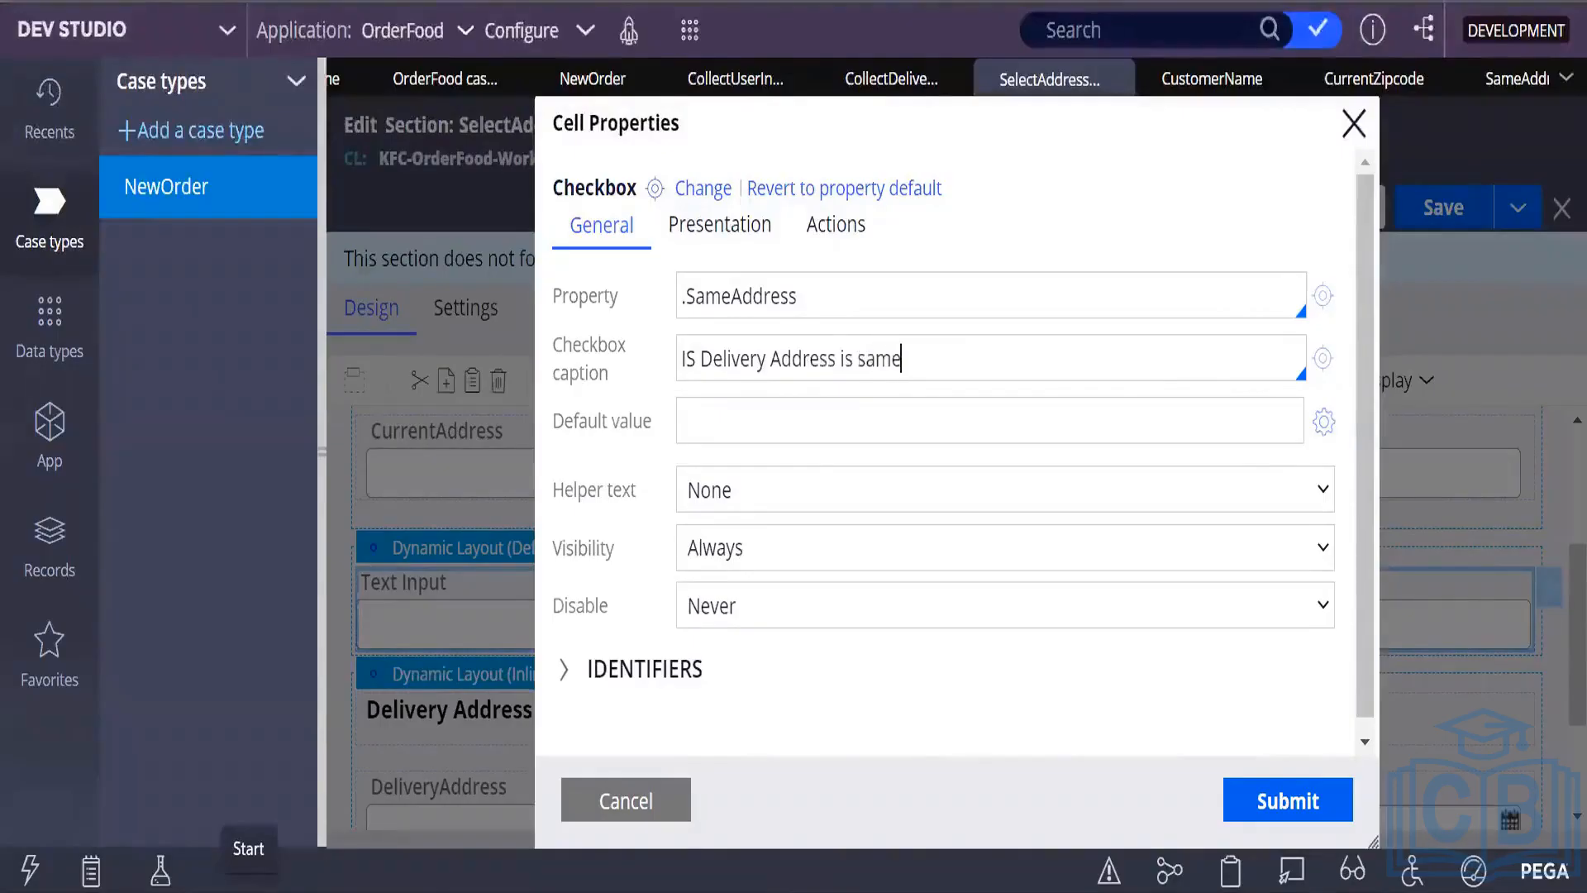
pyautogui.write(' as Cur')
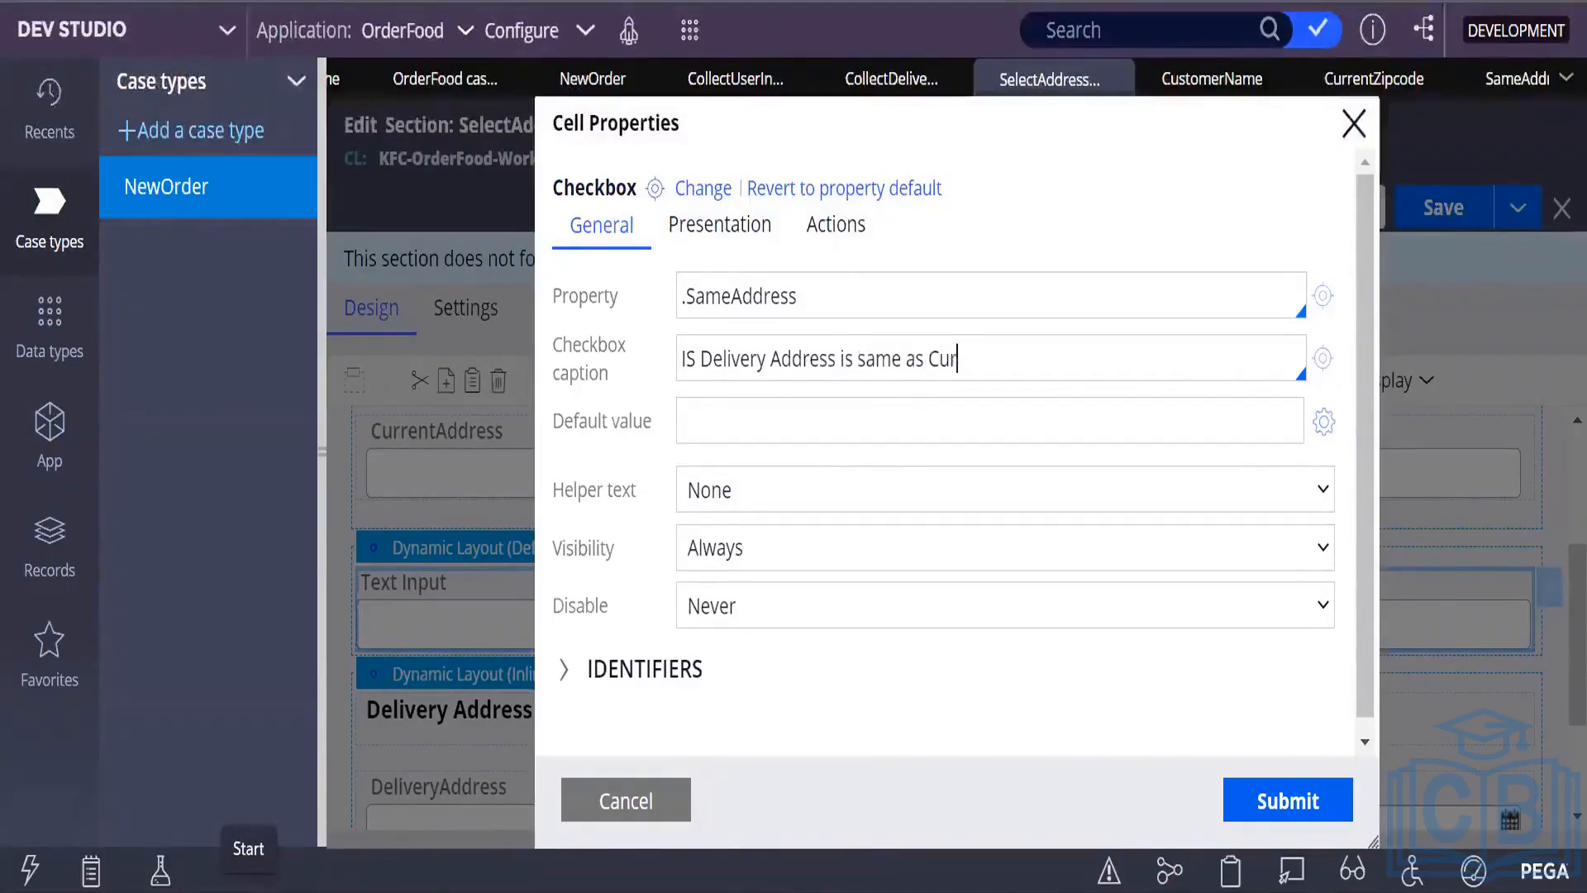
pyautogui.write('rent Address ?')
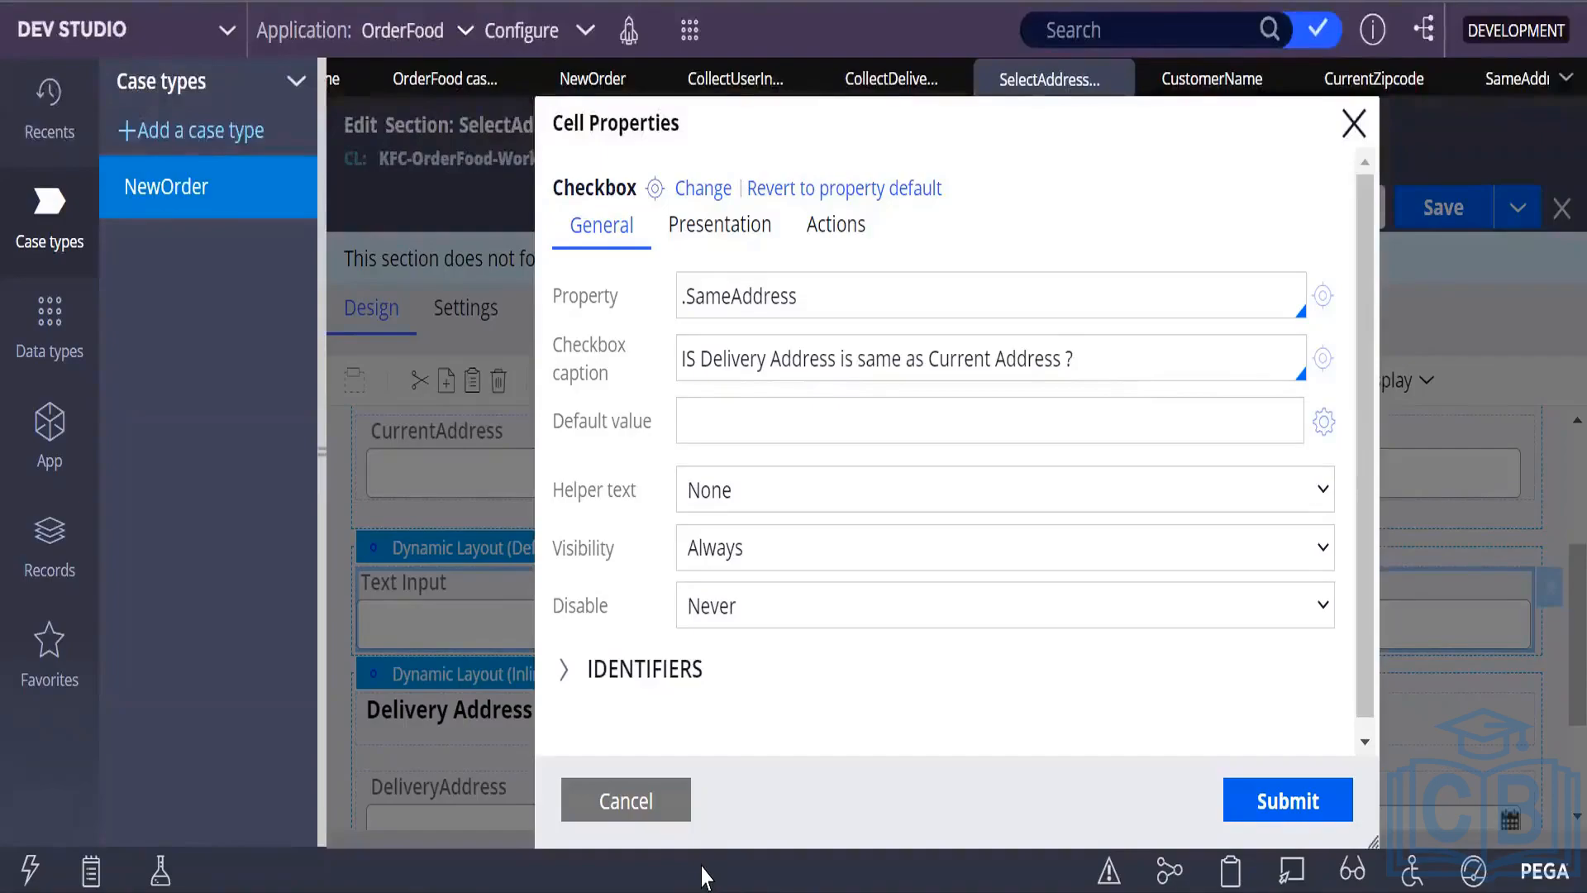
pyautogui.click(1277, 804)
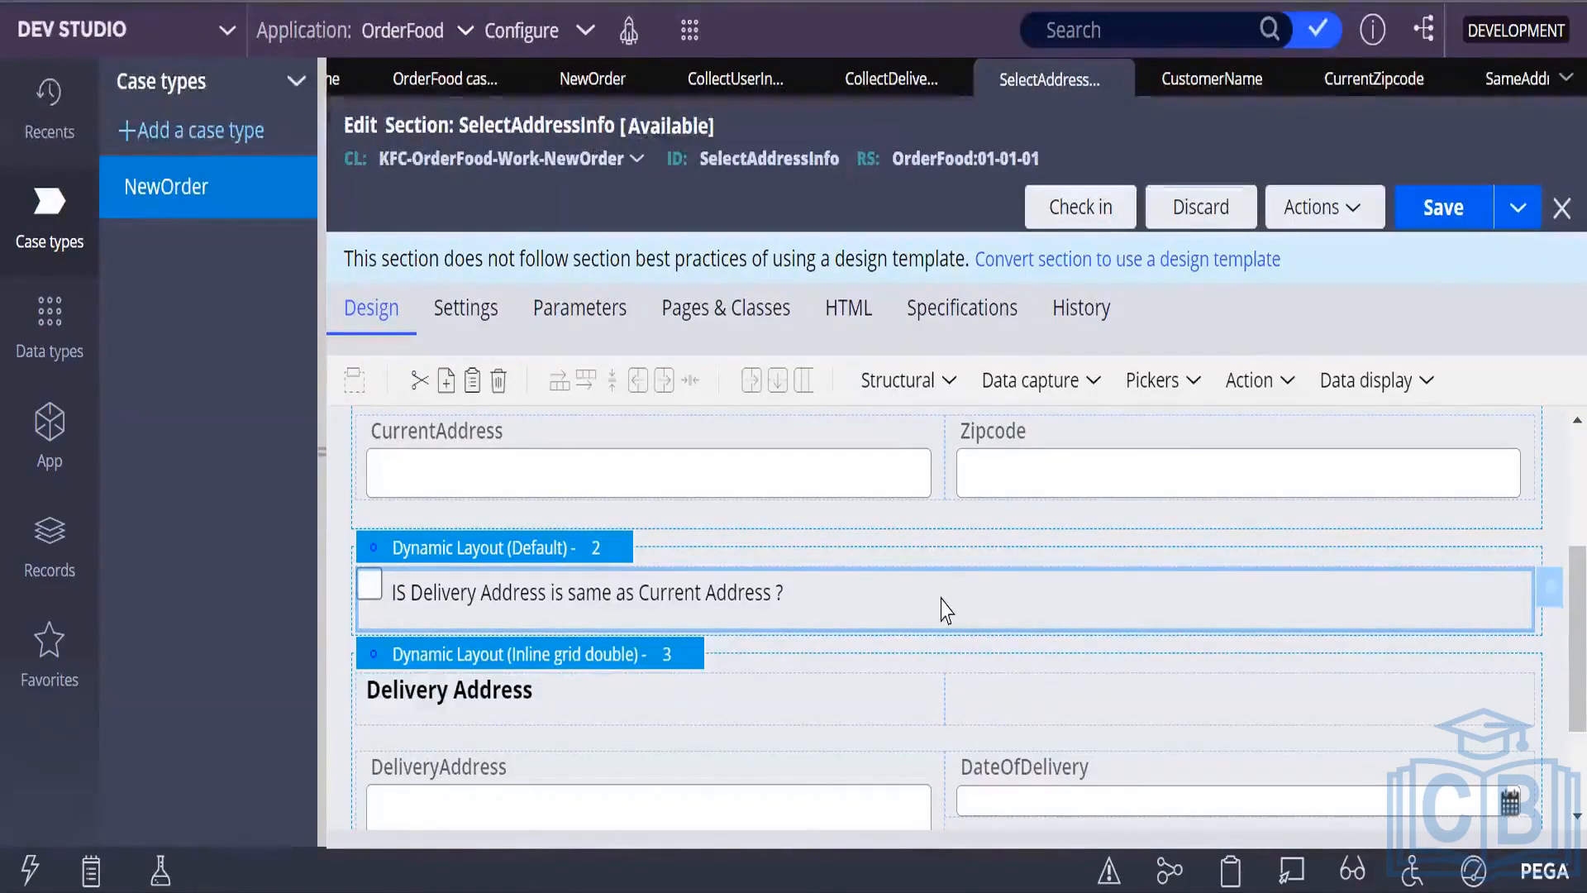
pyautogui.click(1443, 206)
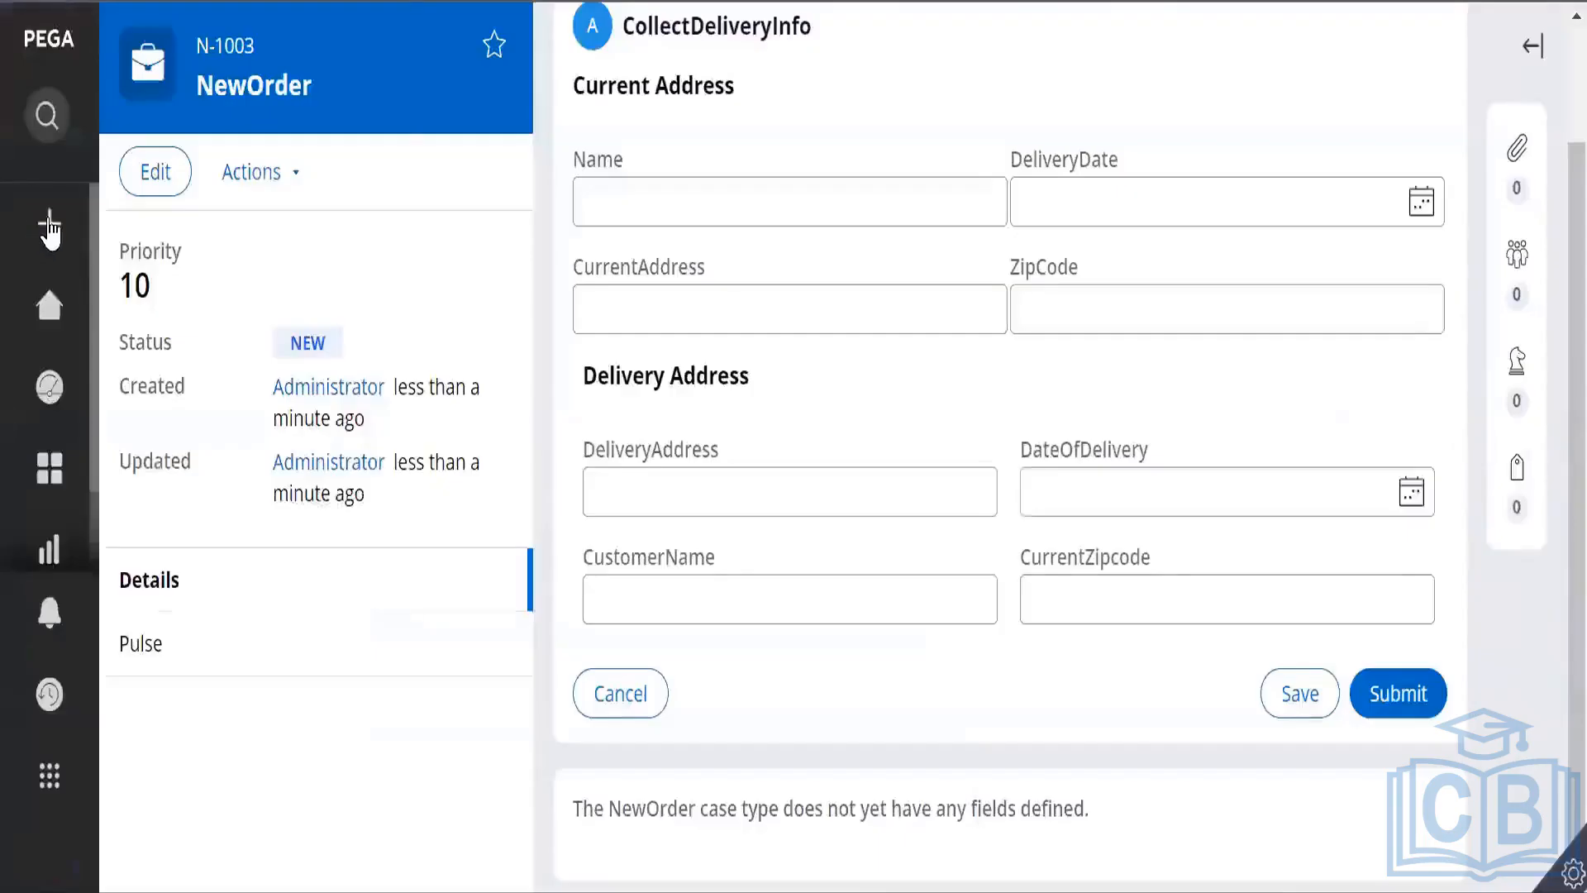
# Switch to the running application, create a NewOrder case and open its CollectDeliveryInfo assignment.
pyautogui.click(45, 224)
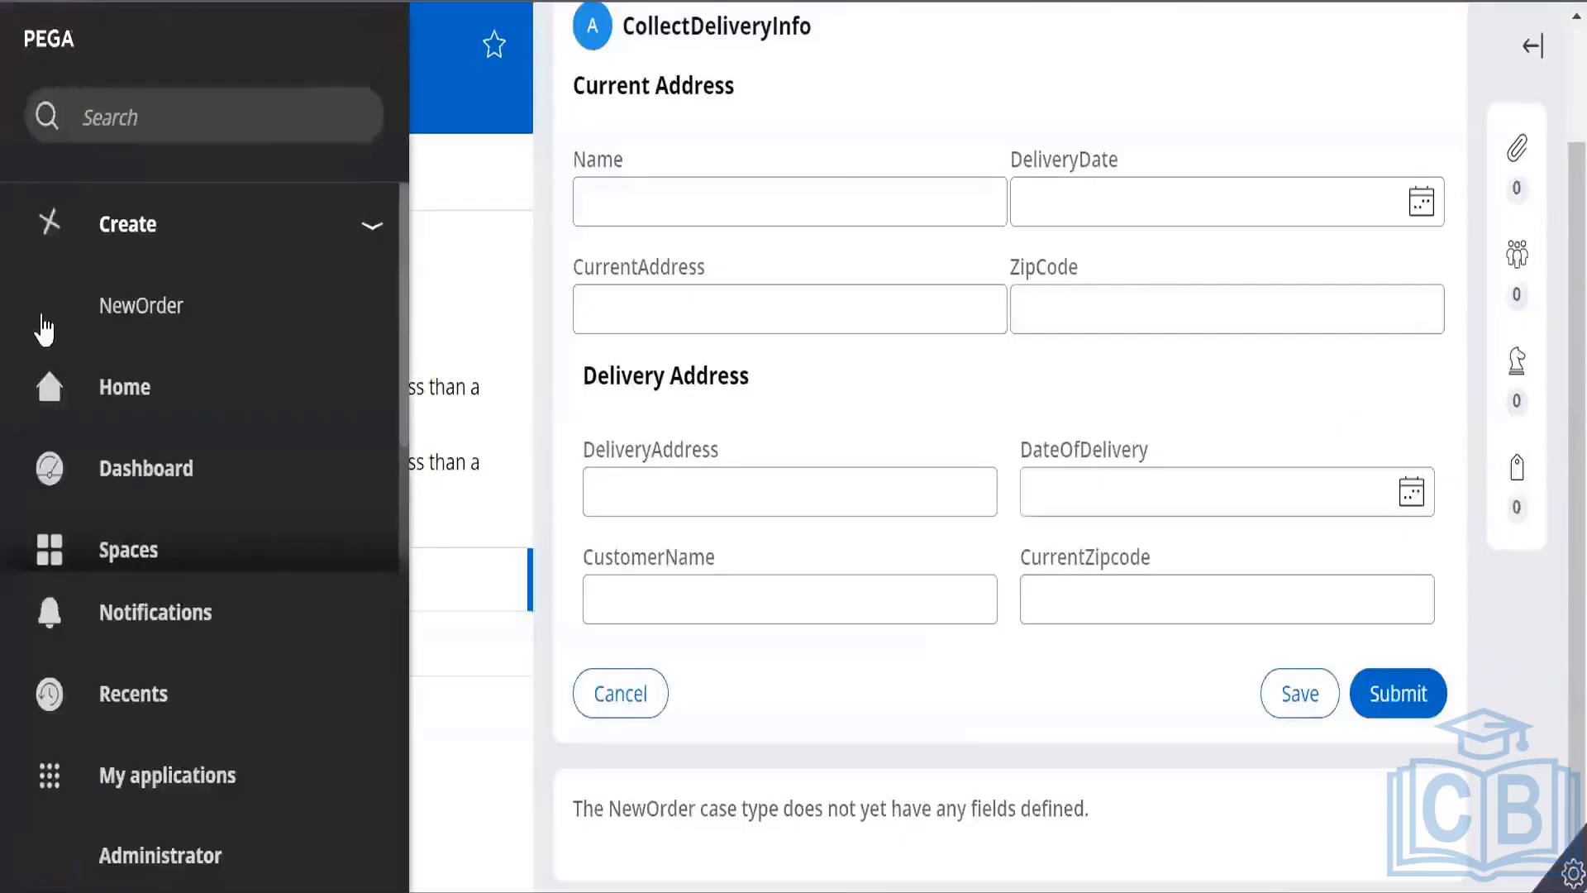
pyautogui.click(148, 304)
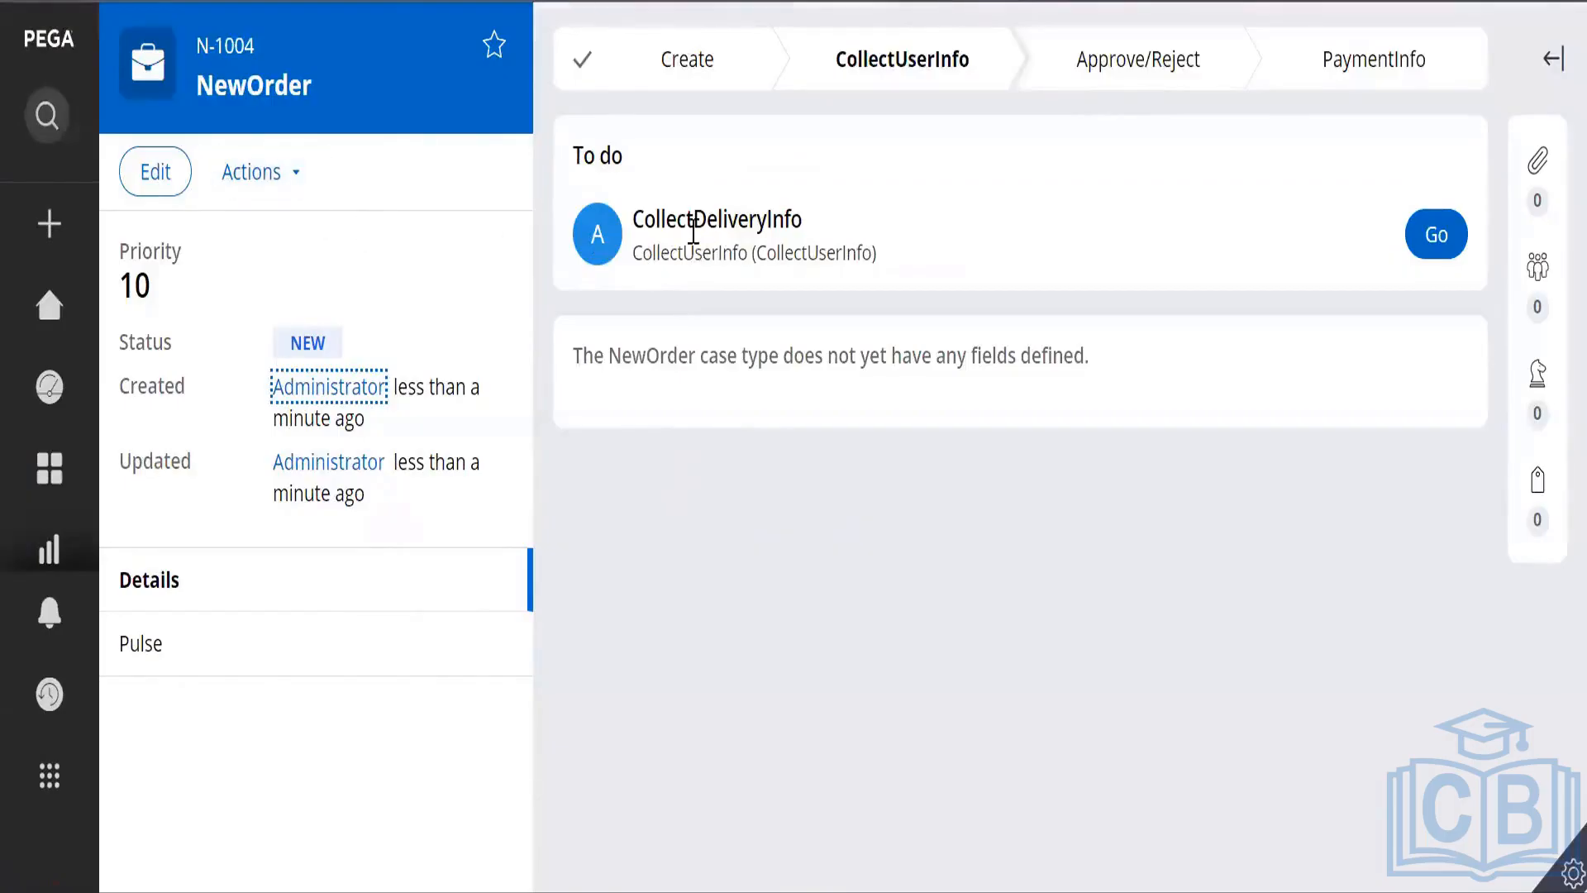
pyautogui.click(1462, 247)
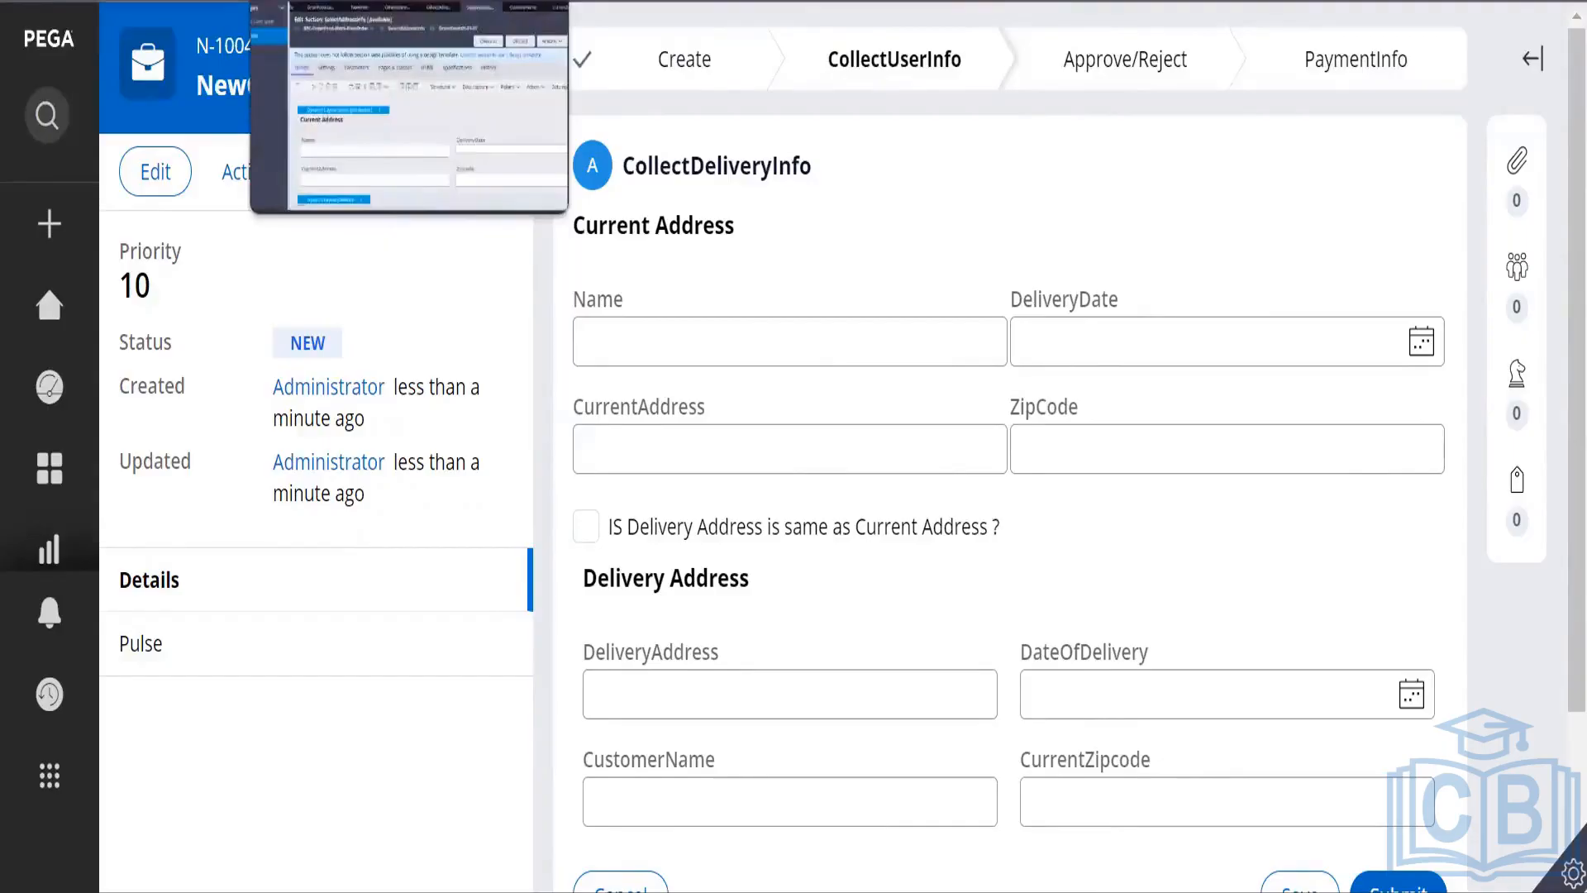
# Enter the customer's name under Current Address and set DeliveryDate to 19/09/2022 22:40.
pyautogui.click(627, 337)
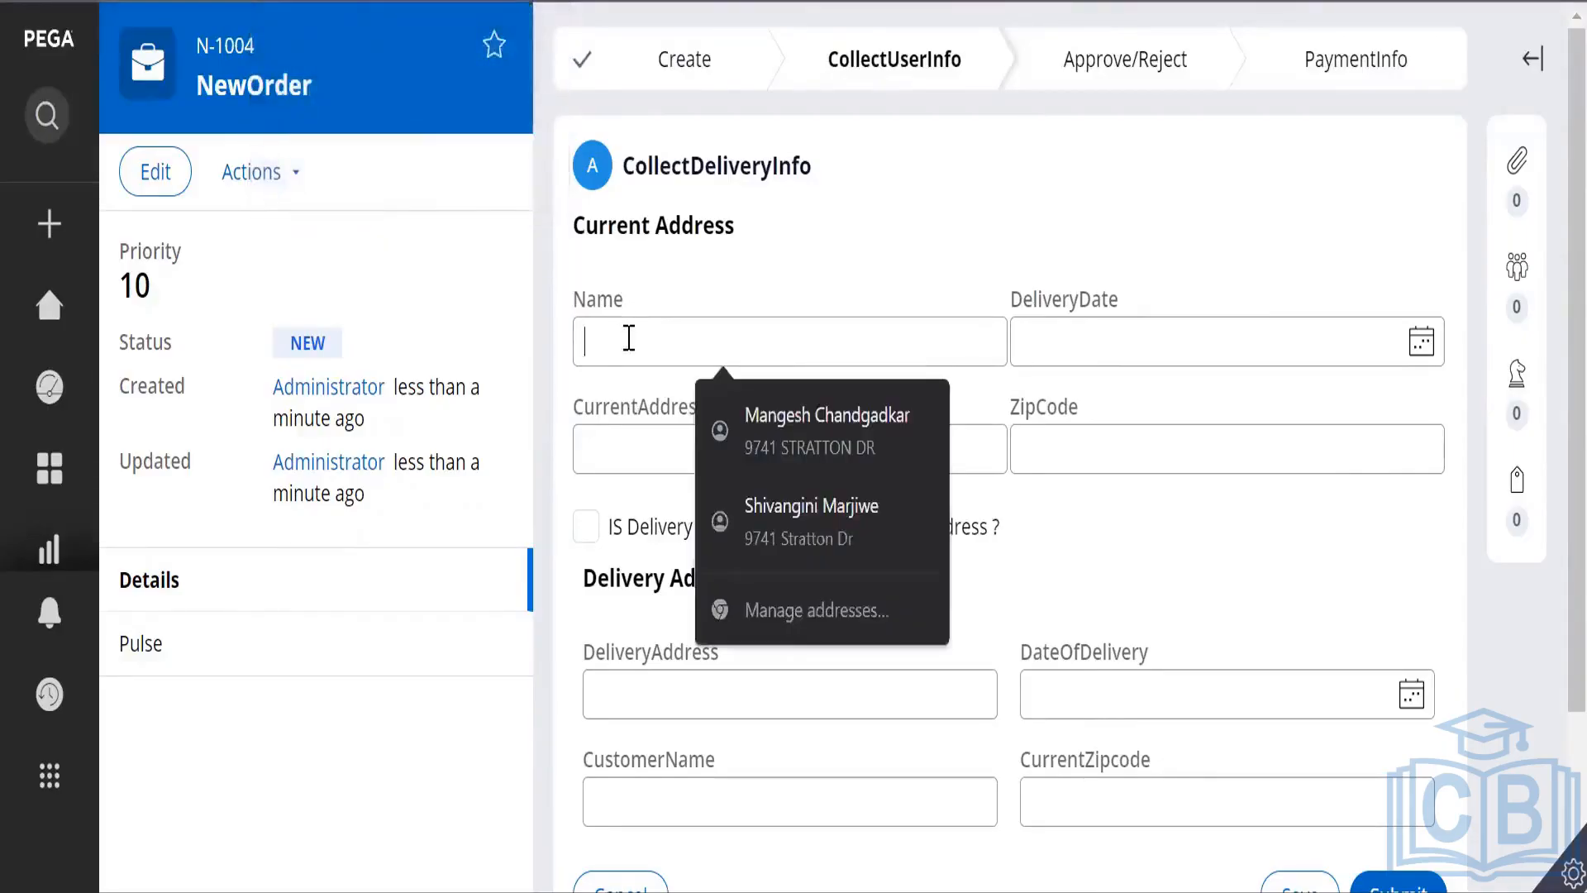
pyautogui.write('ab')
pyautogui.press('BackSpace')
pyautogui.press('BackSpace')
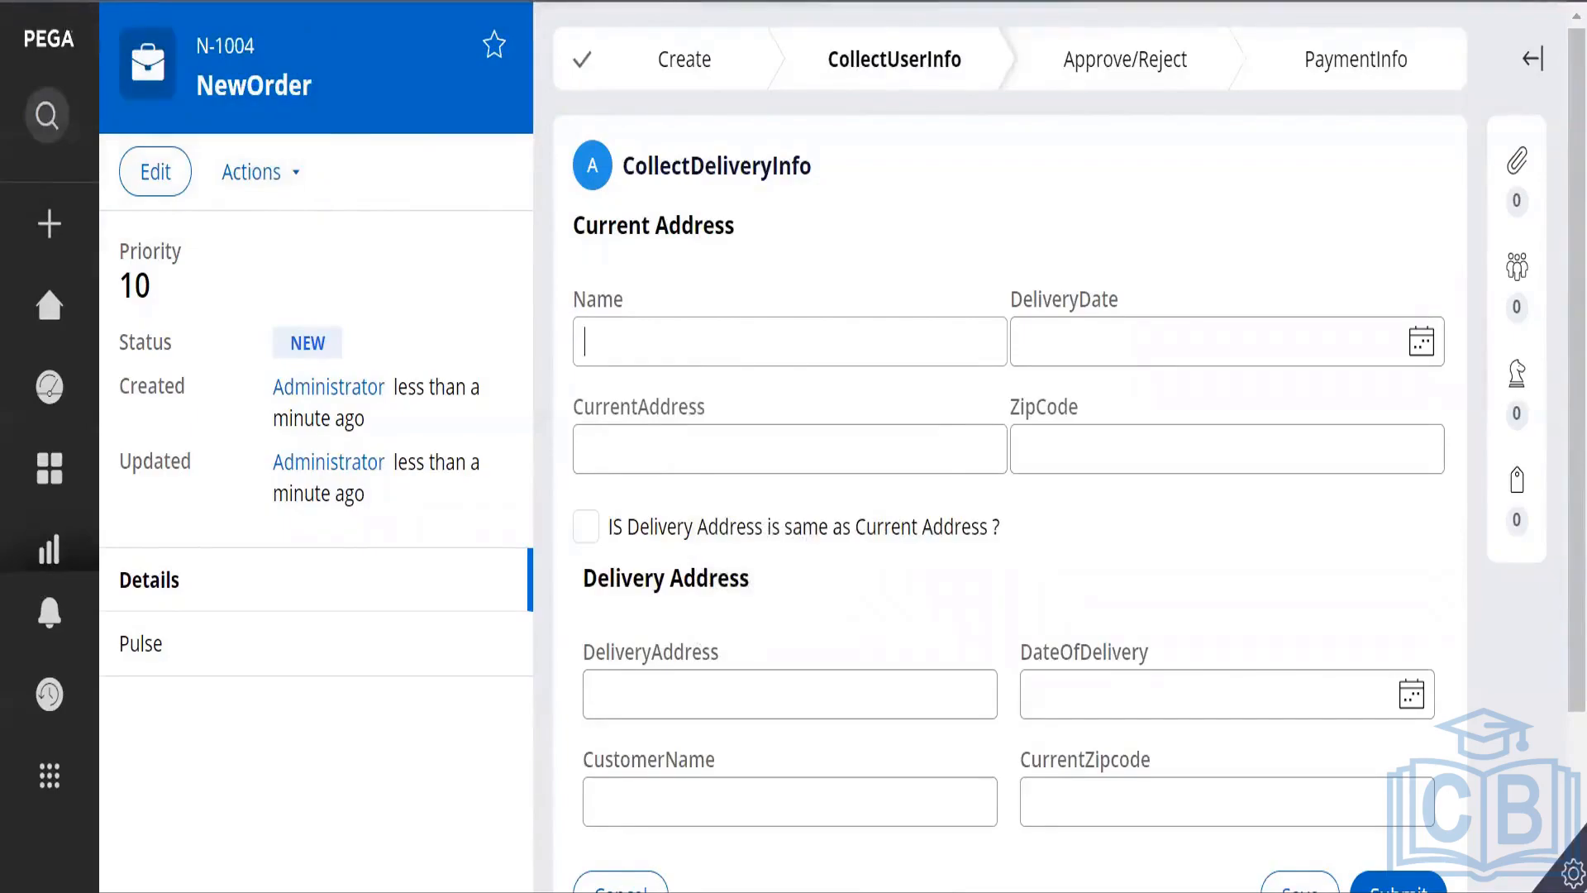
pyautogui.write('Tom')
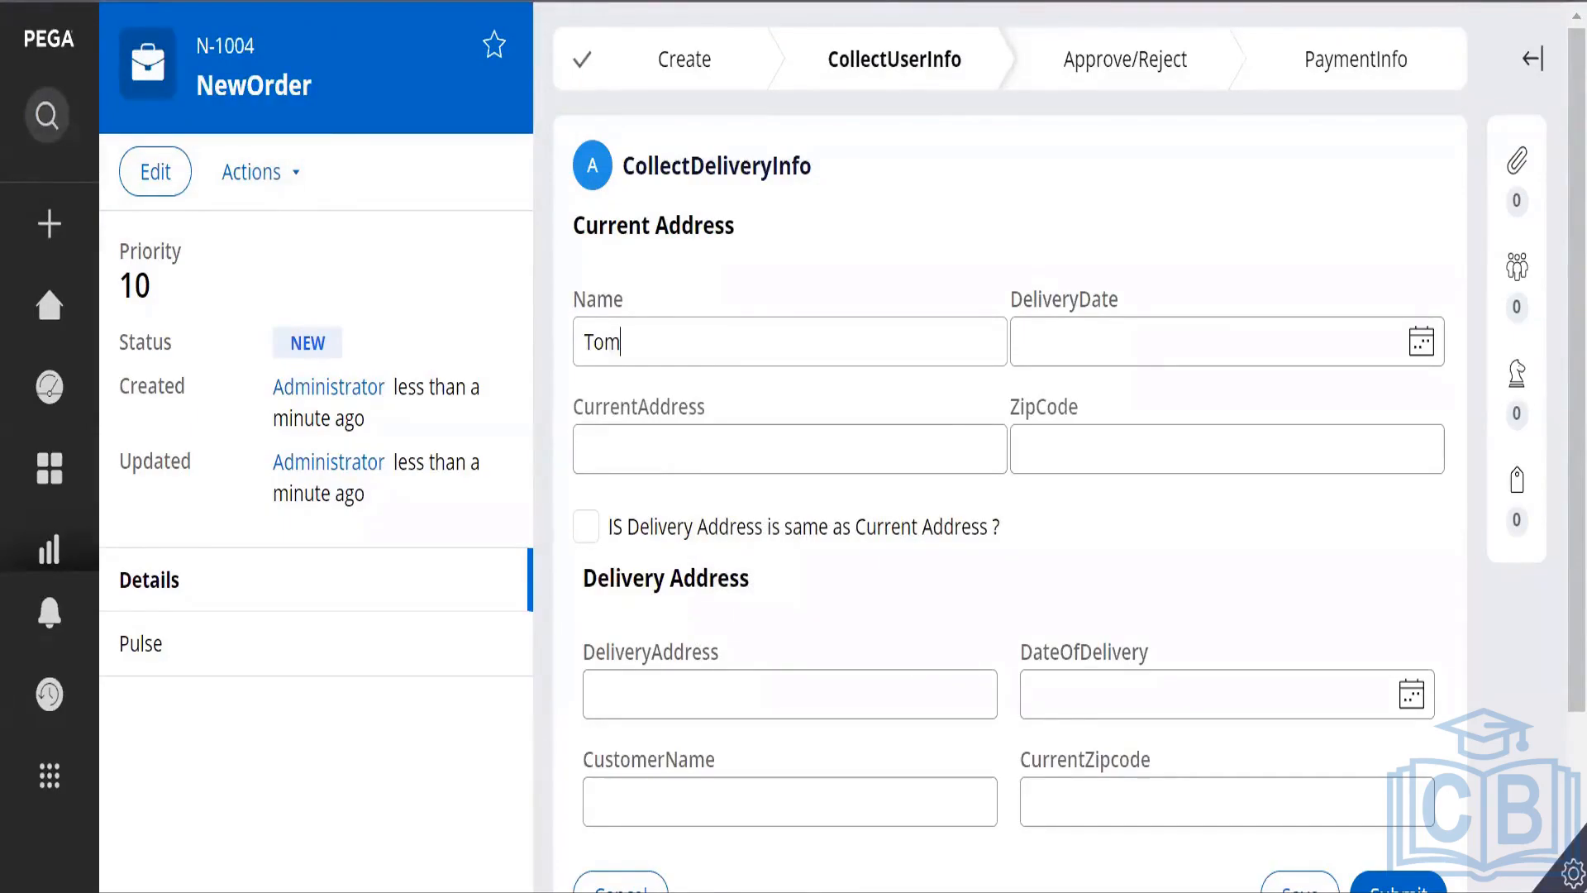
pyautogui.click(1429, 342)
pyautogui.click(1423, 342)
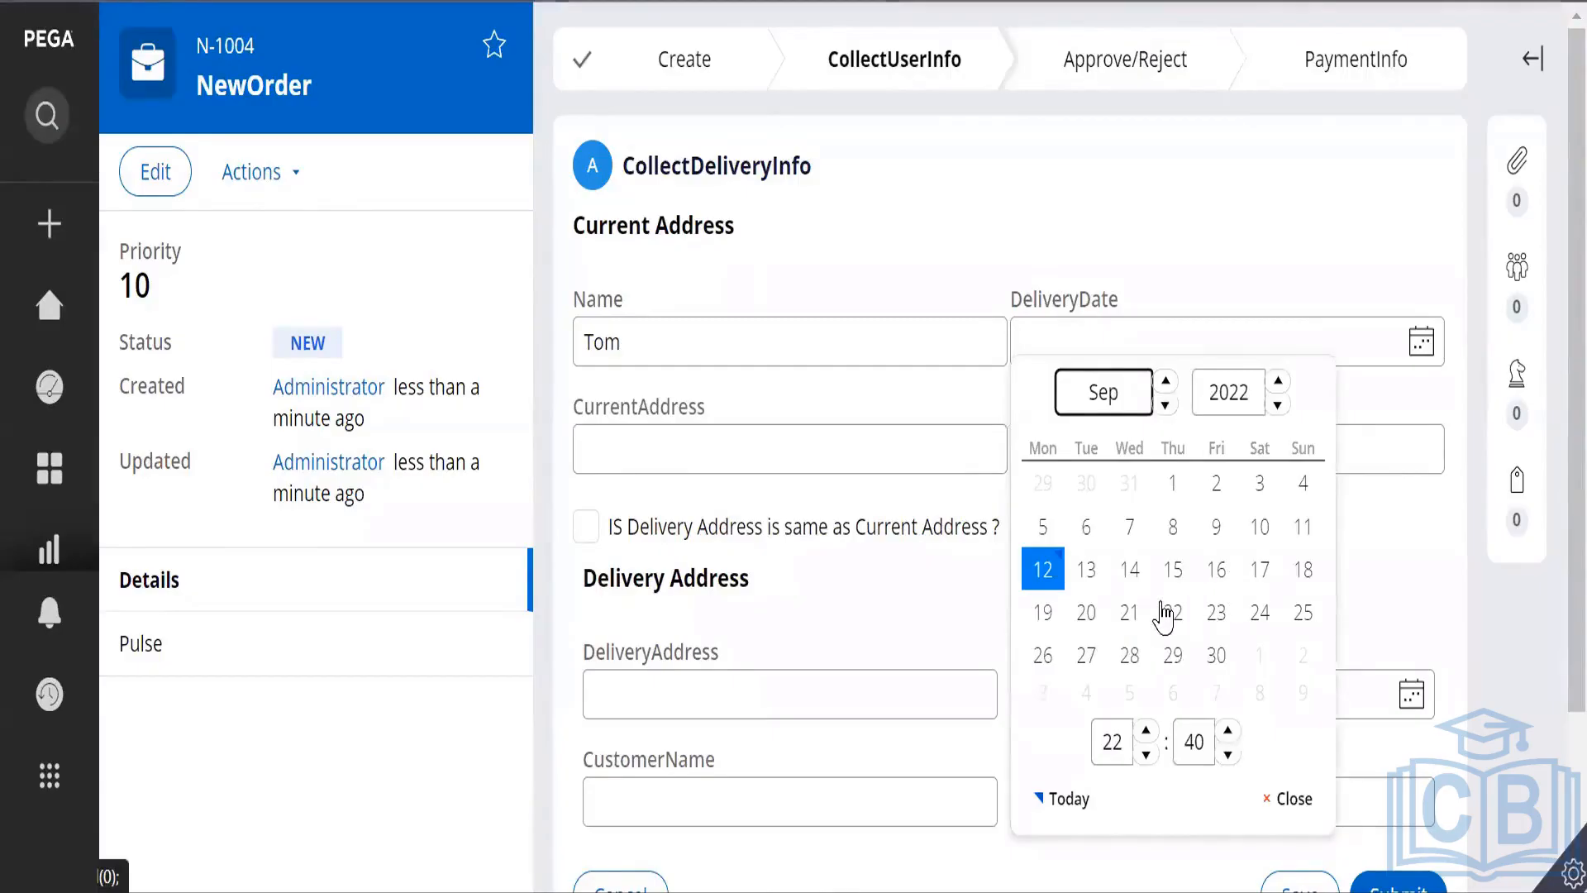
pyautogui.click(1040, 616)
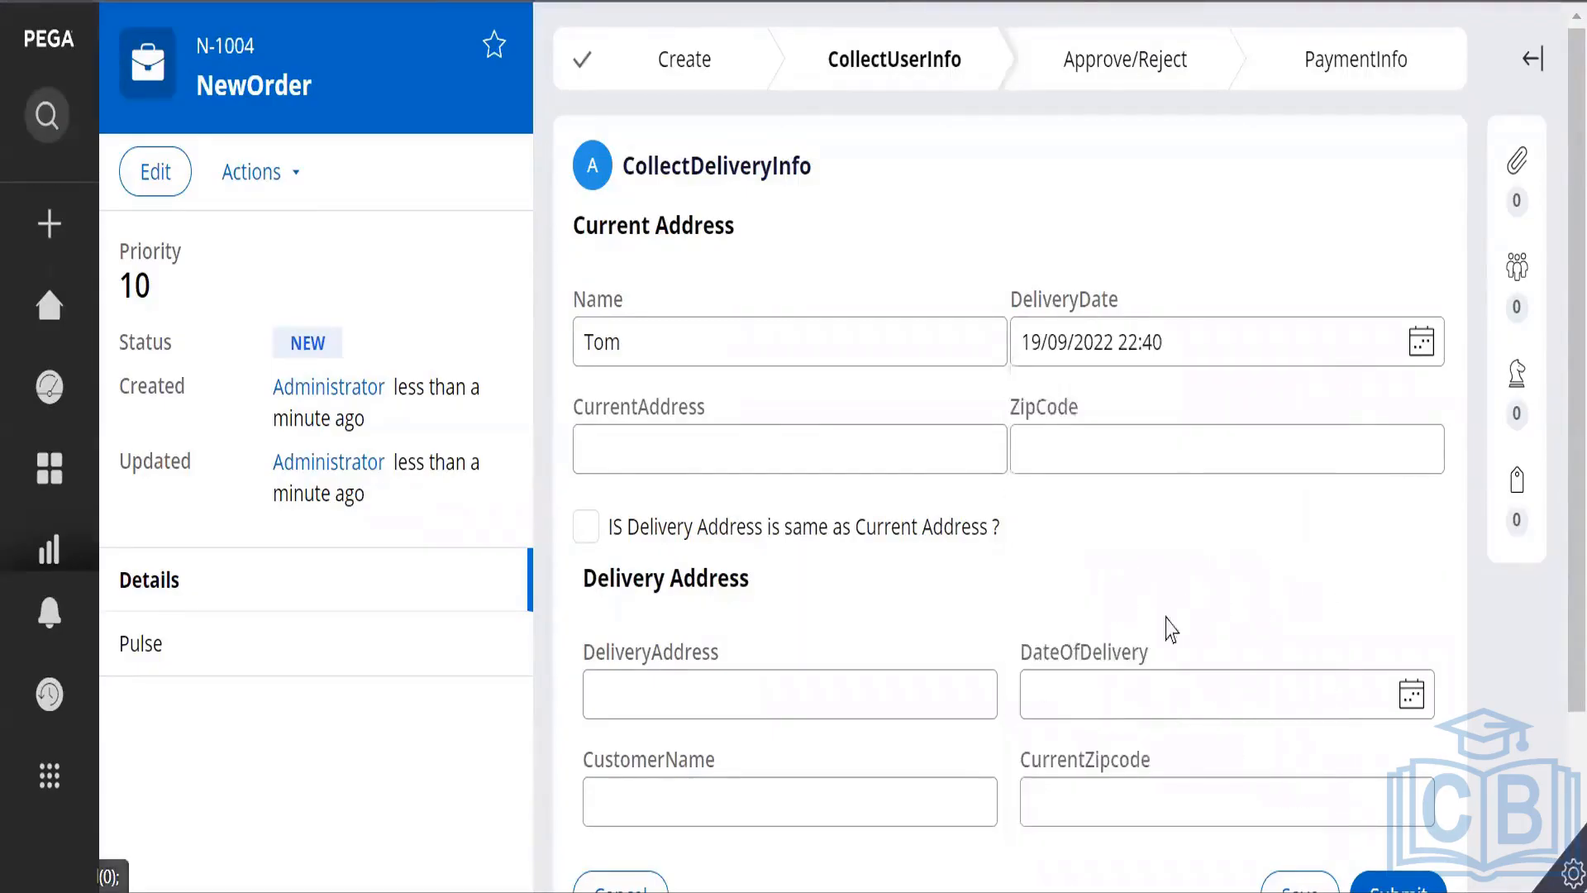
# Fill in the CurrentAddress field with a street address and enter the matching ZipCode.
pyautogui.click(668, 449)
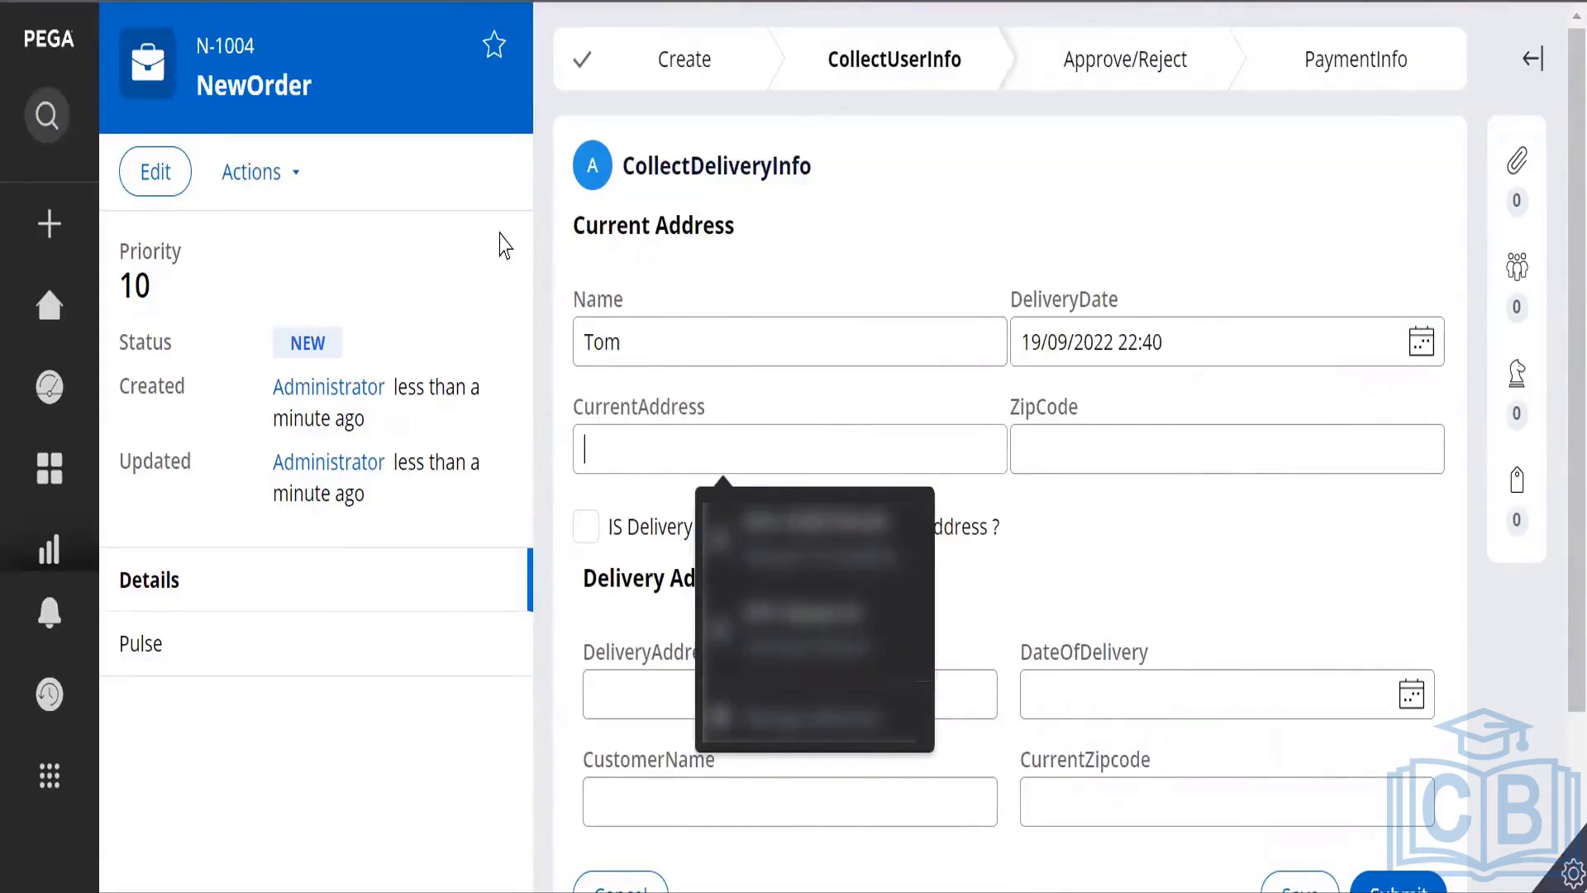
pyautogui.write('2')
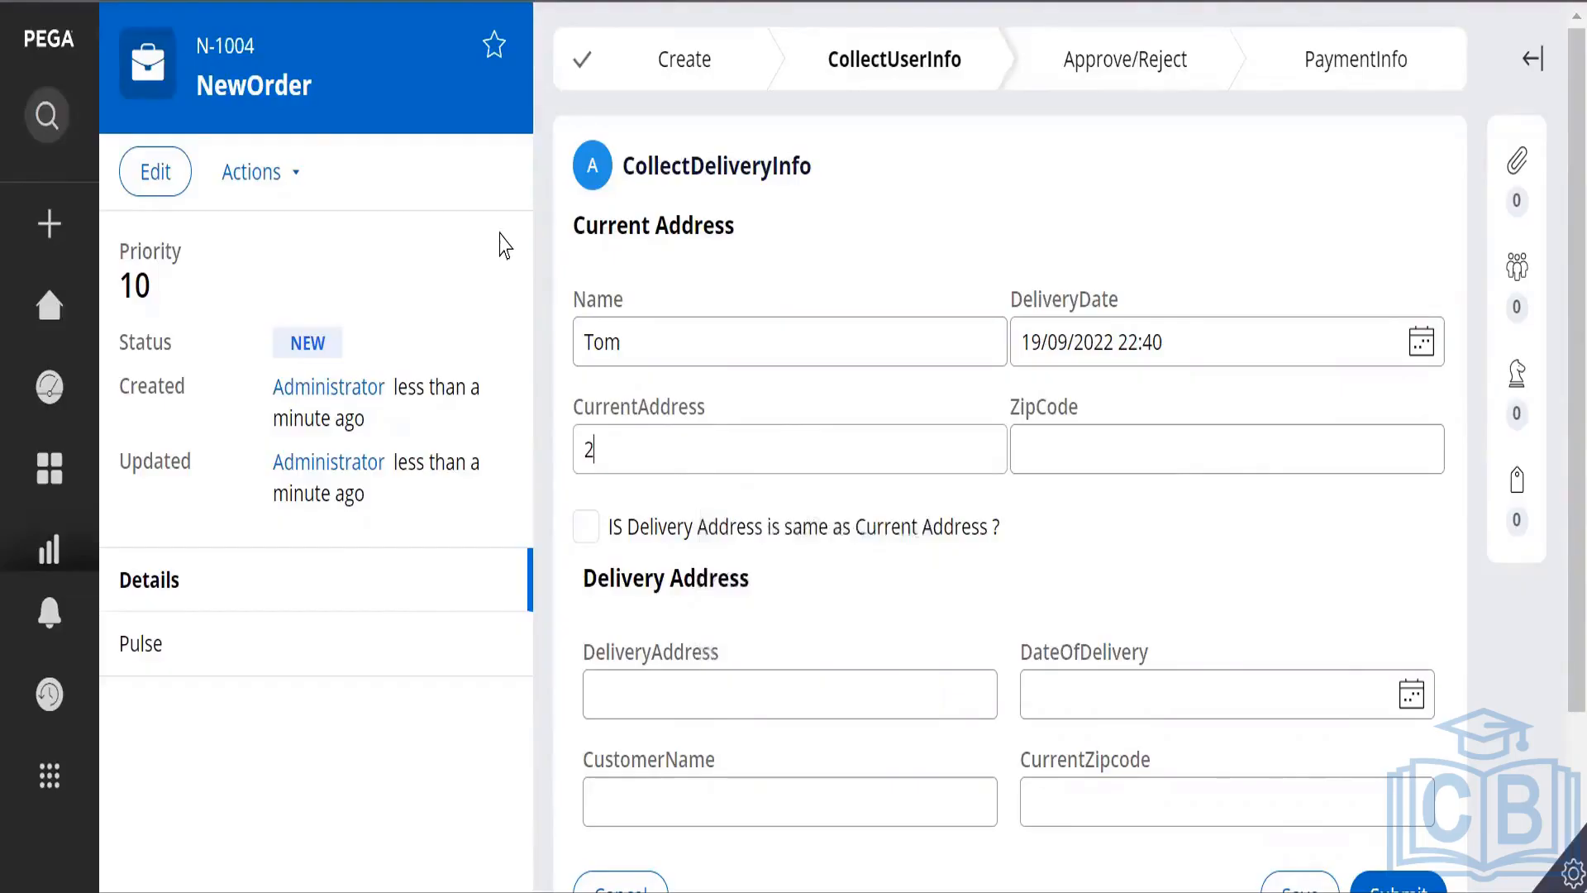
pyautogui.write('7 East')
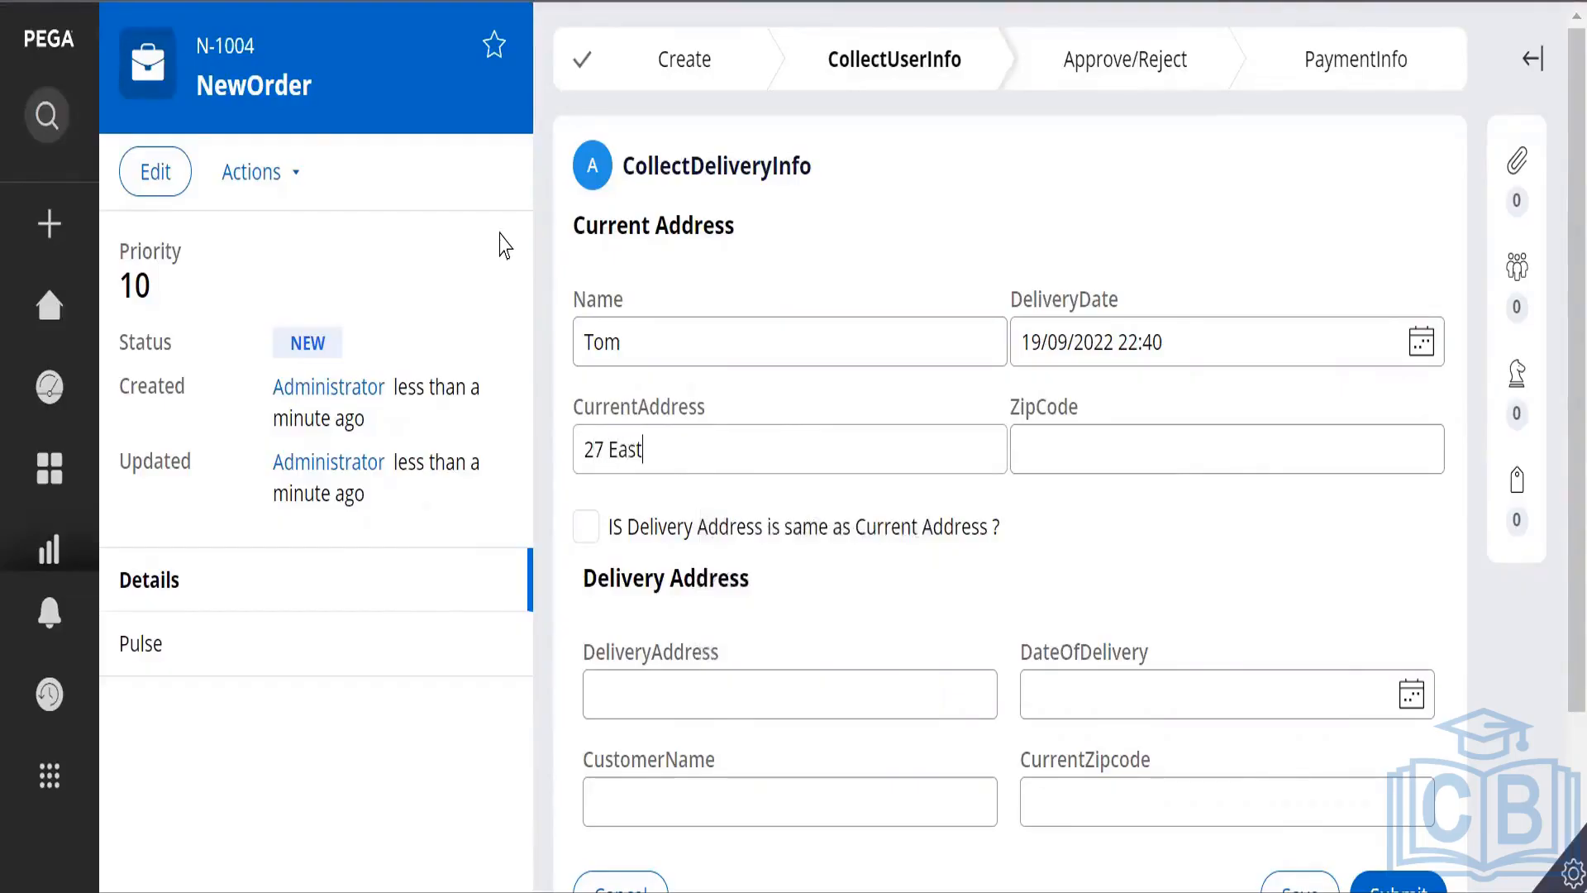
pyautogui.write(' street')
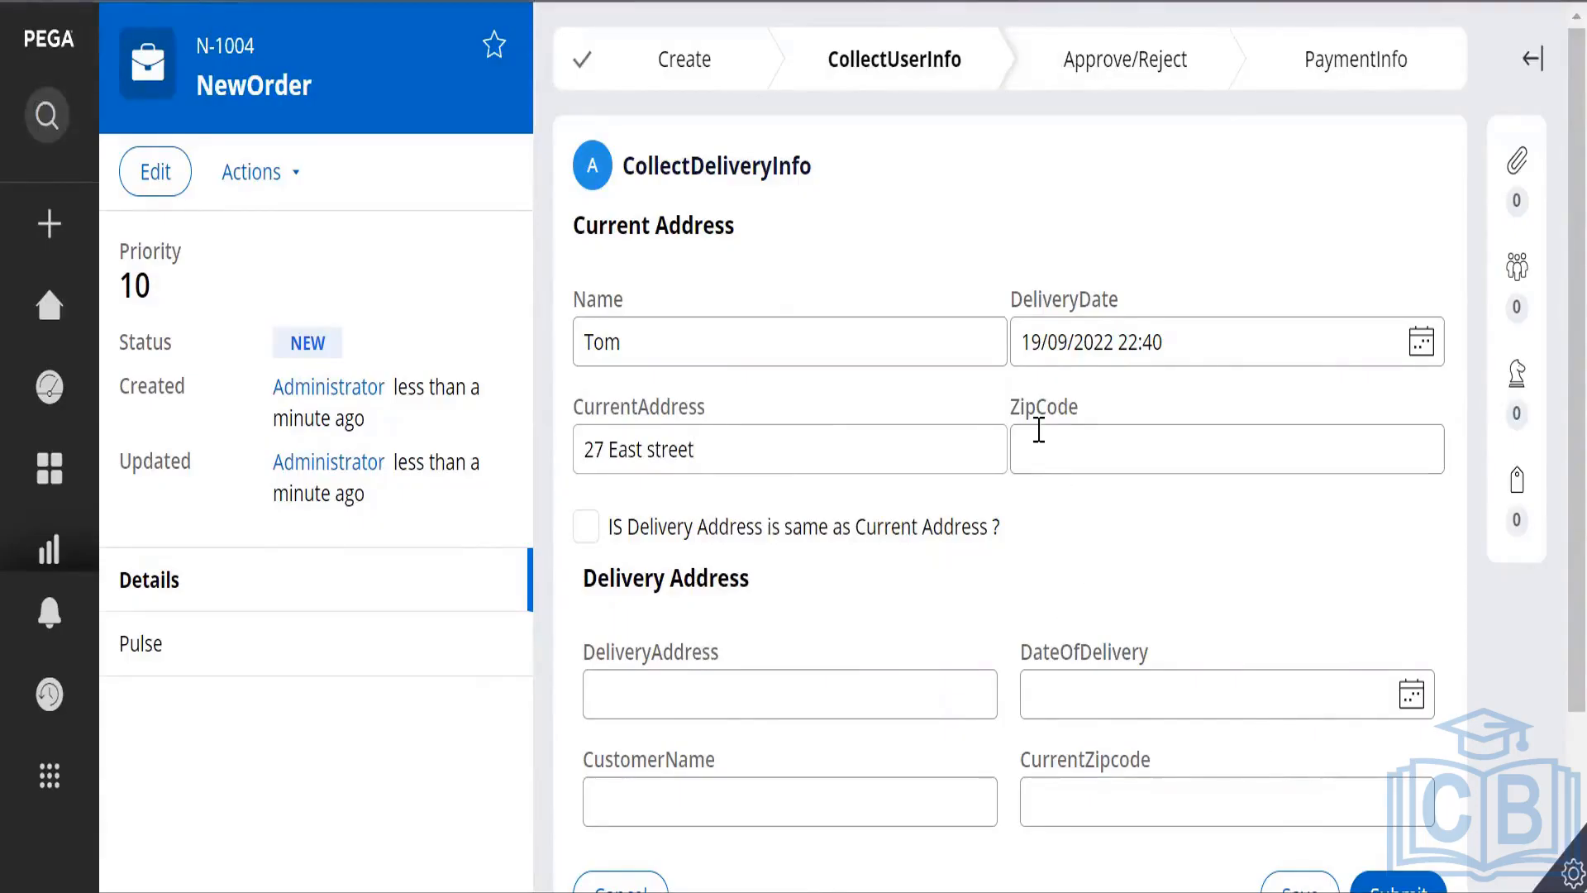
pyautogui.click(1047, 461)
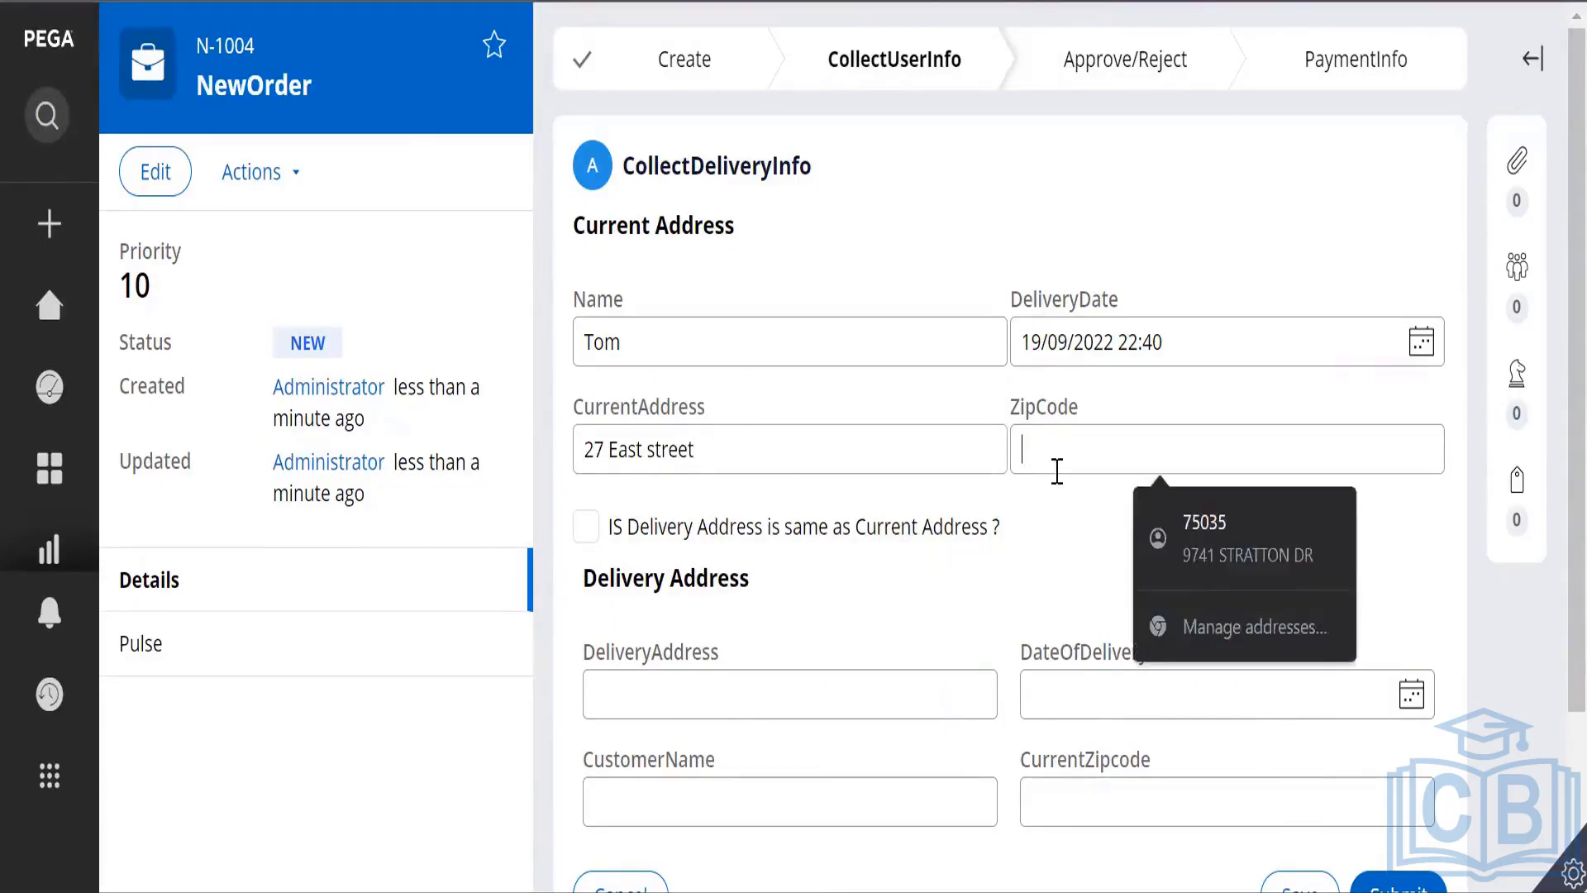
pyautogui.write('75')
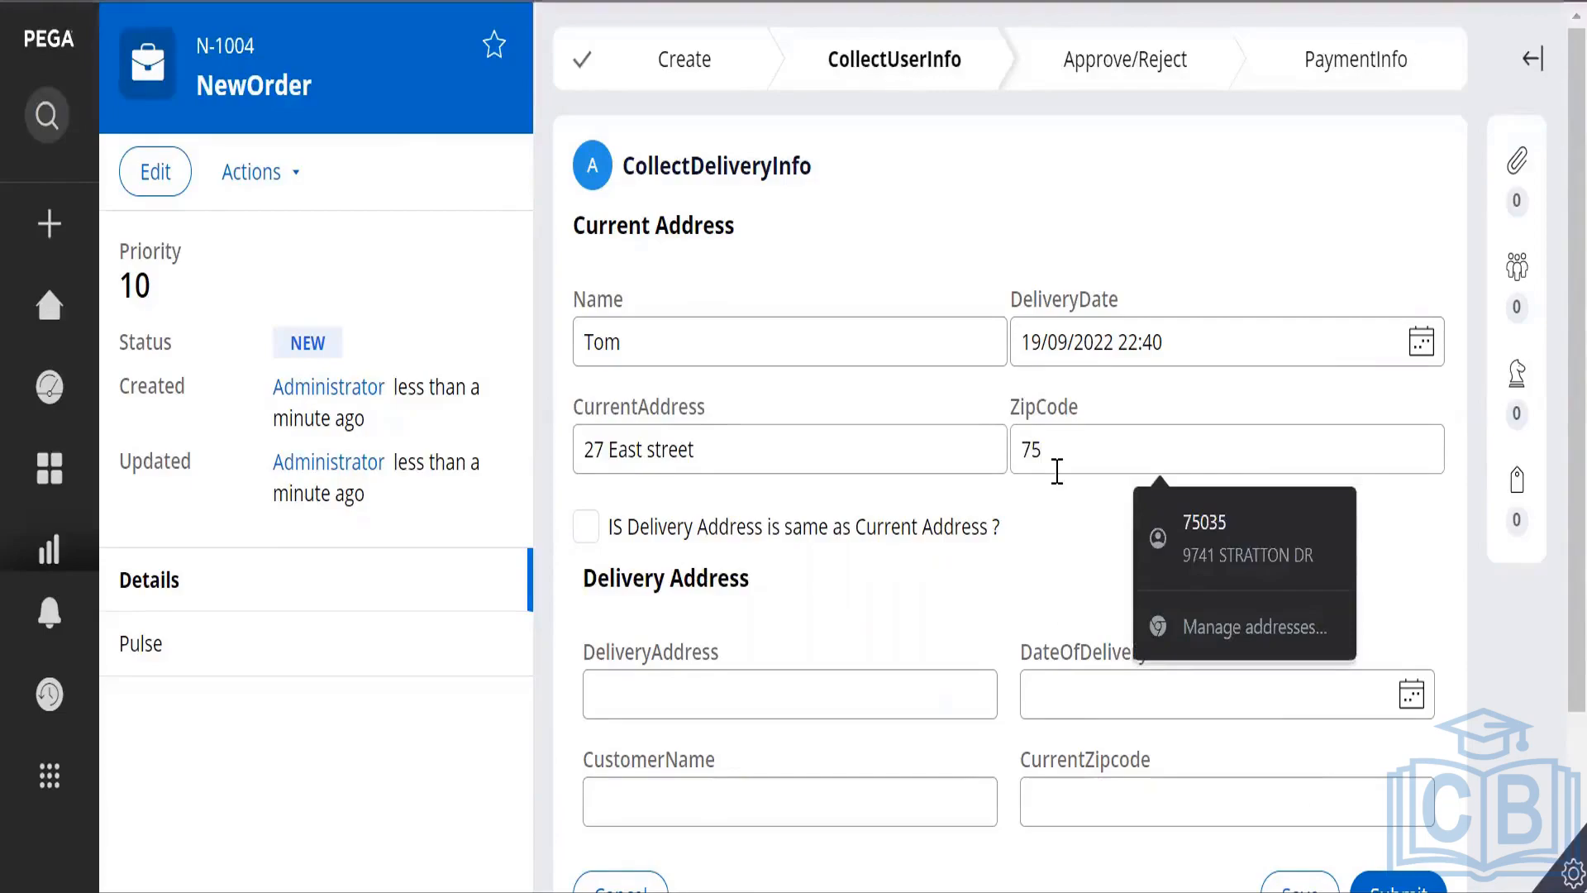
pyautogui.write('000')
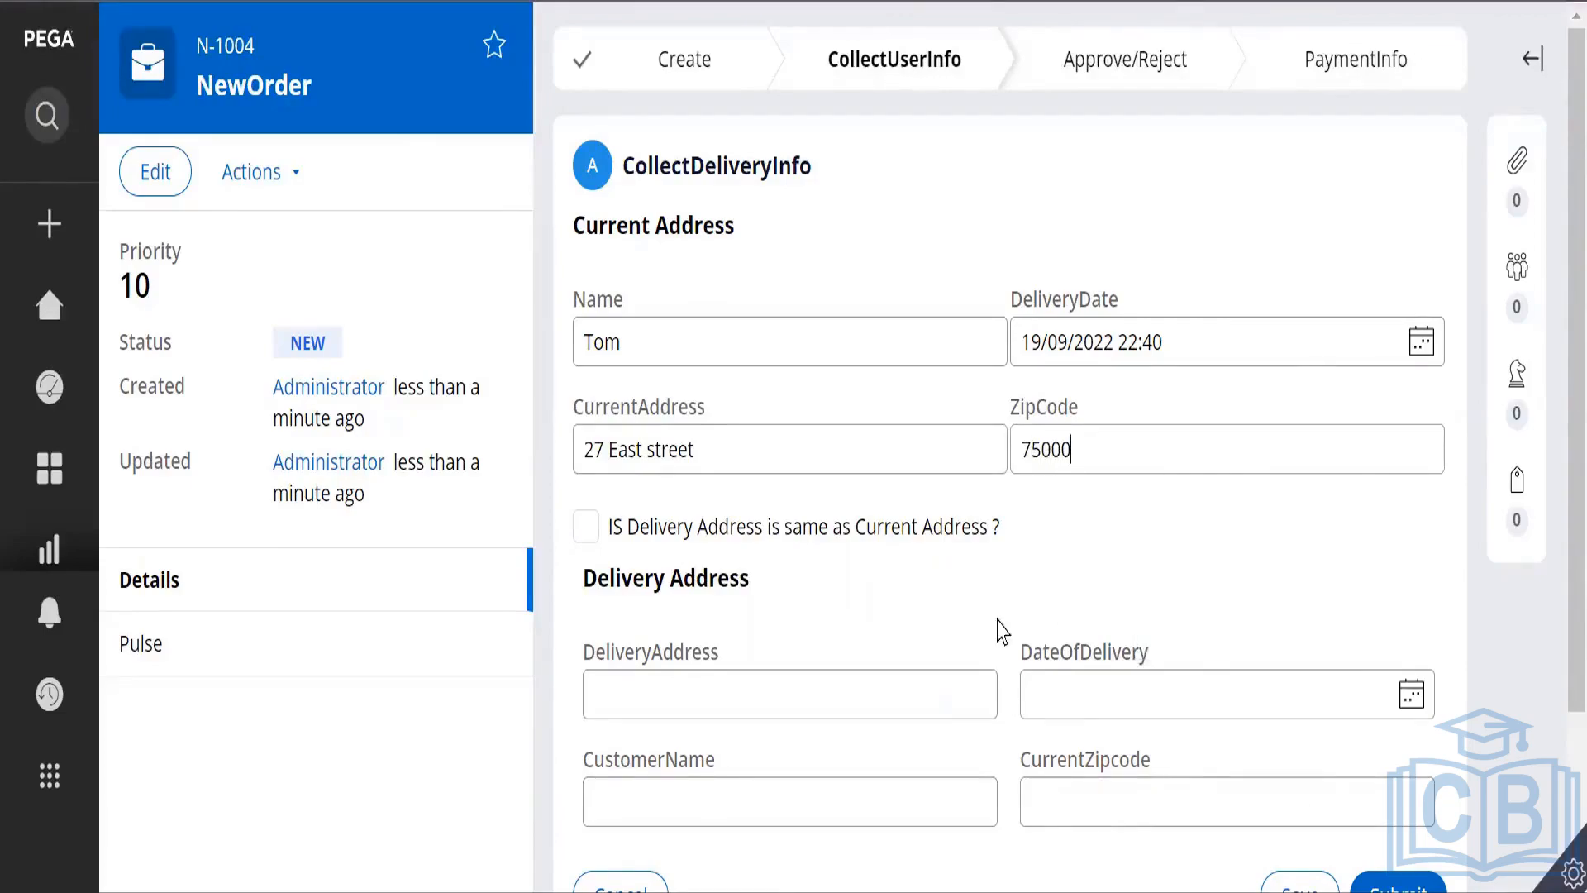
# Tick the checkbox asking whether the delivery address matches the current address and save the assignment.
pyautogui.click(586, 527)
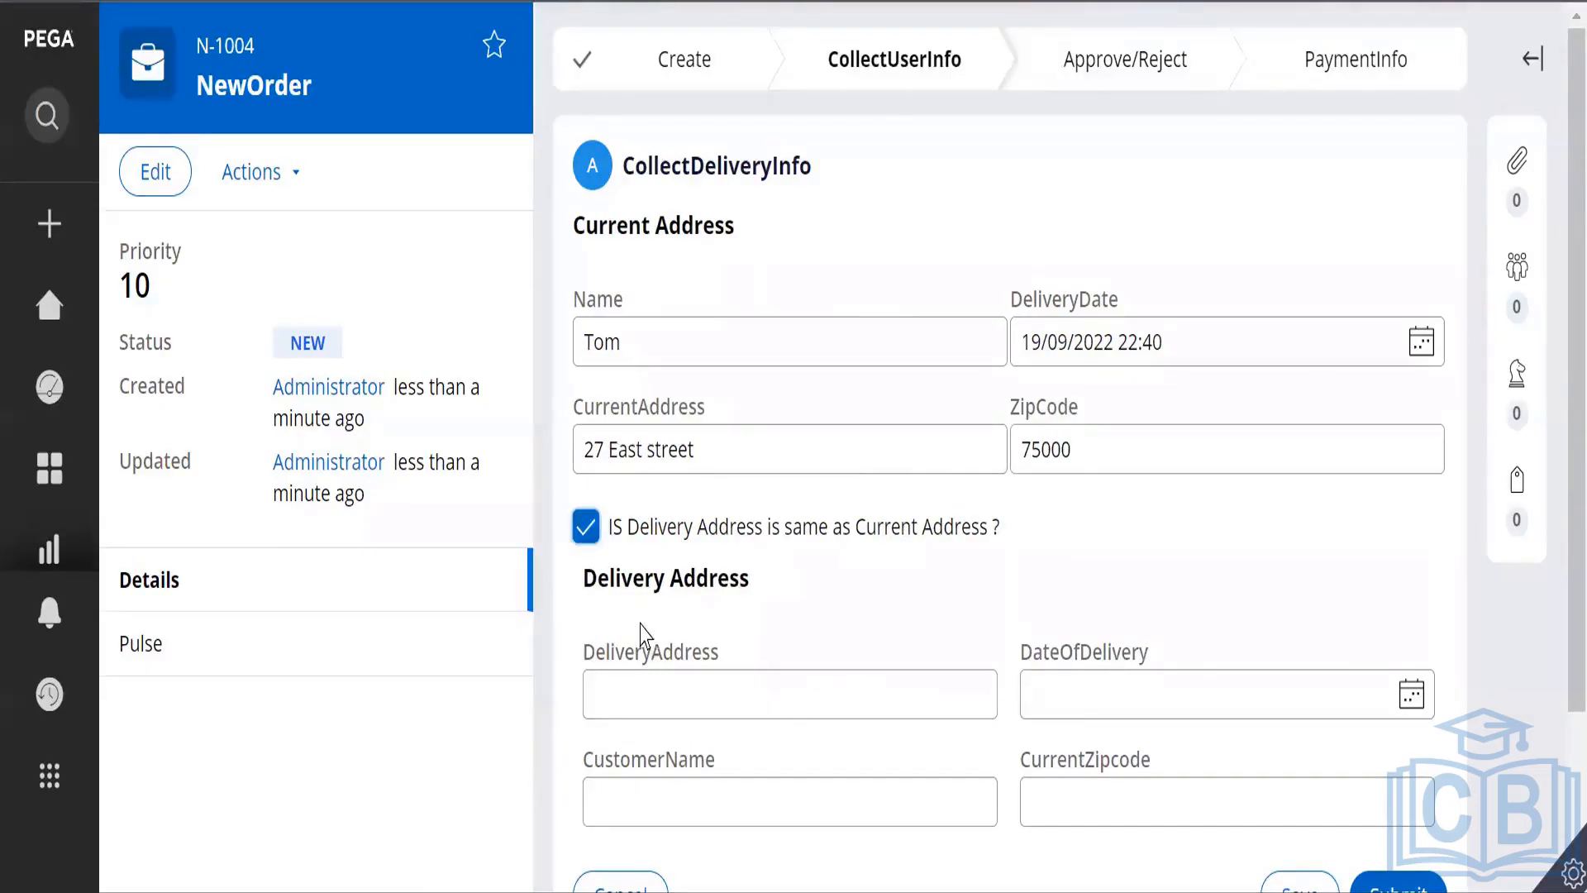
pyautogui.scroll(-3, 662, 638)
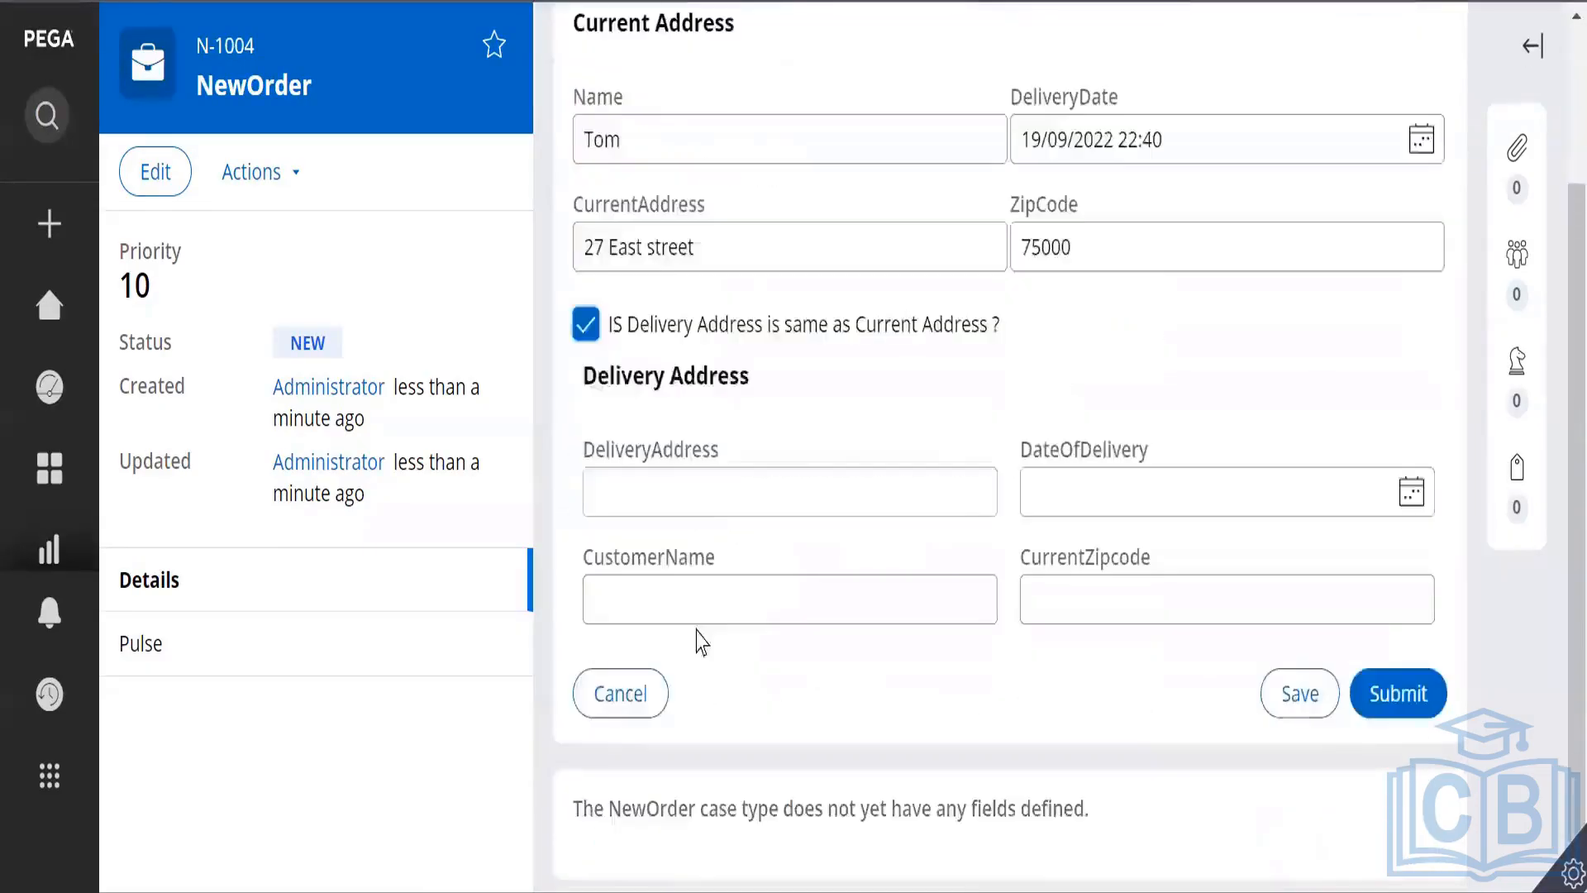
pyautogui.click(1300, 699)
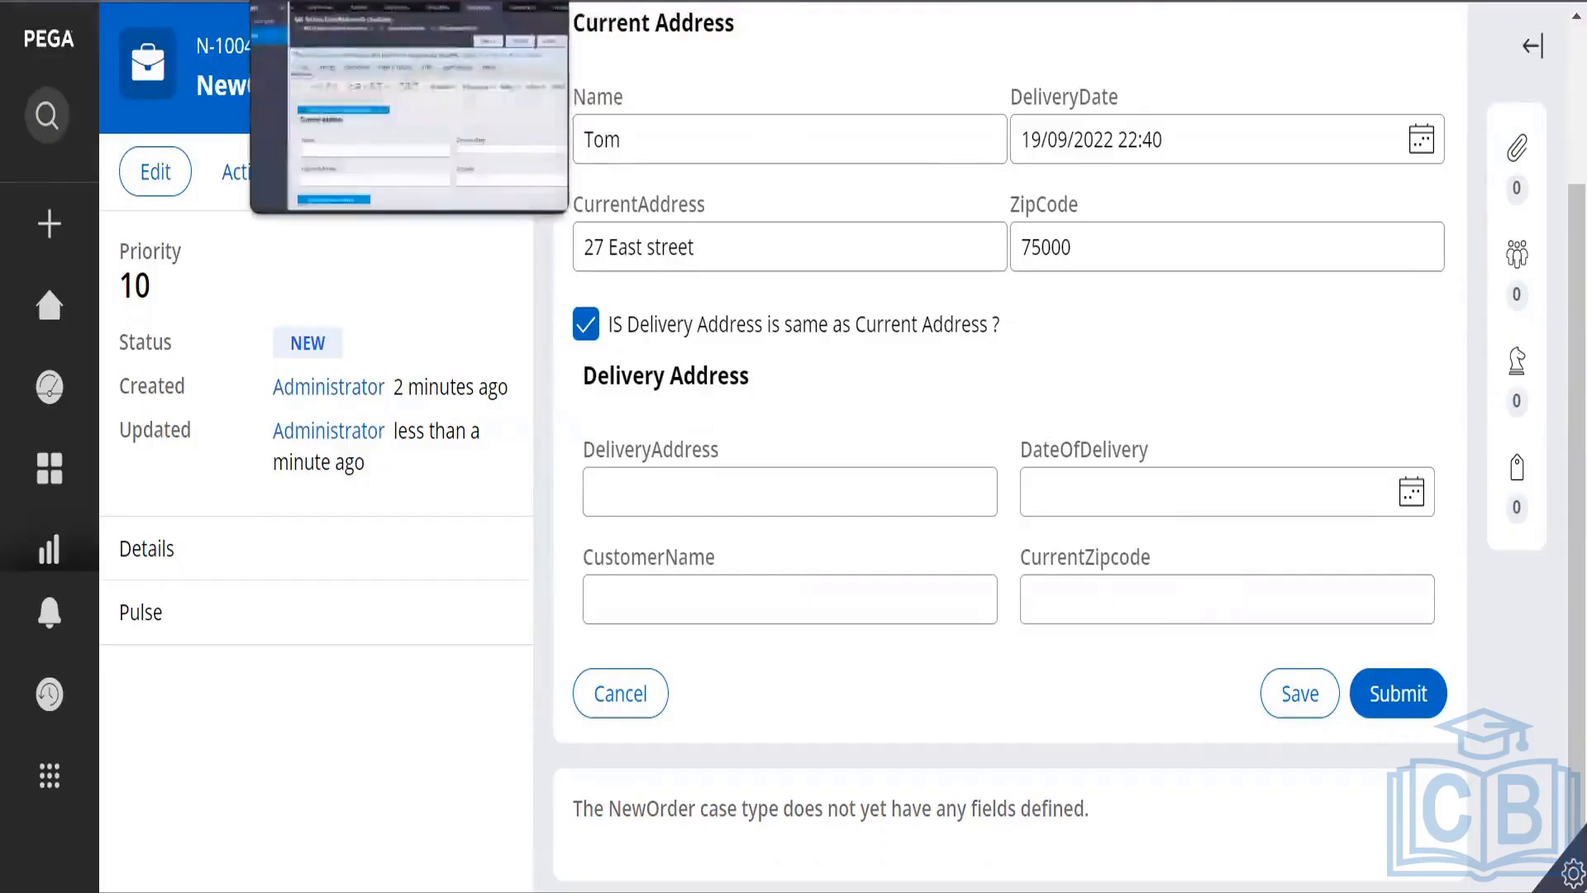
pyautogui.click(364, 1)
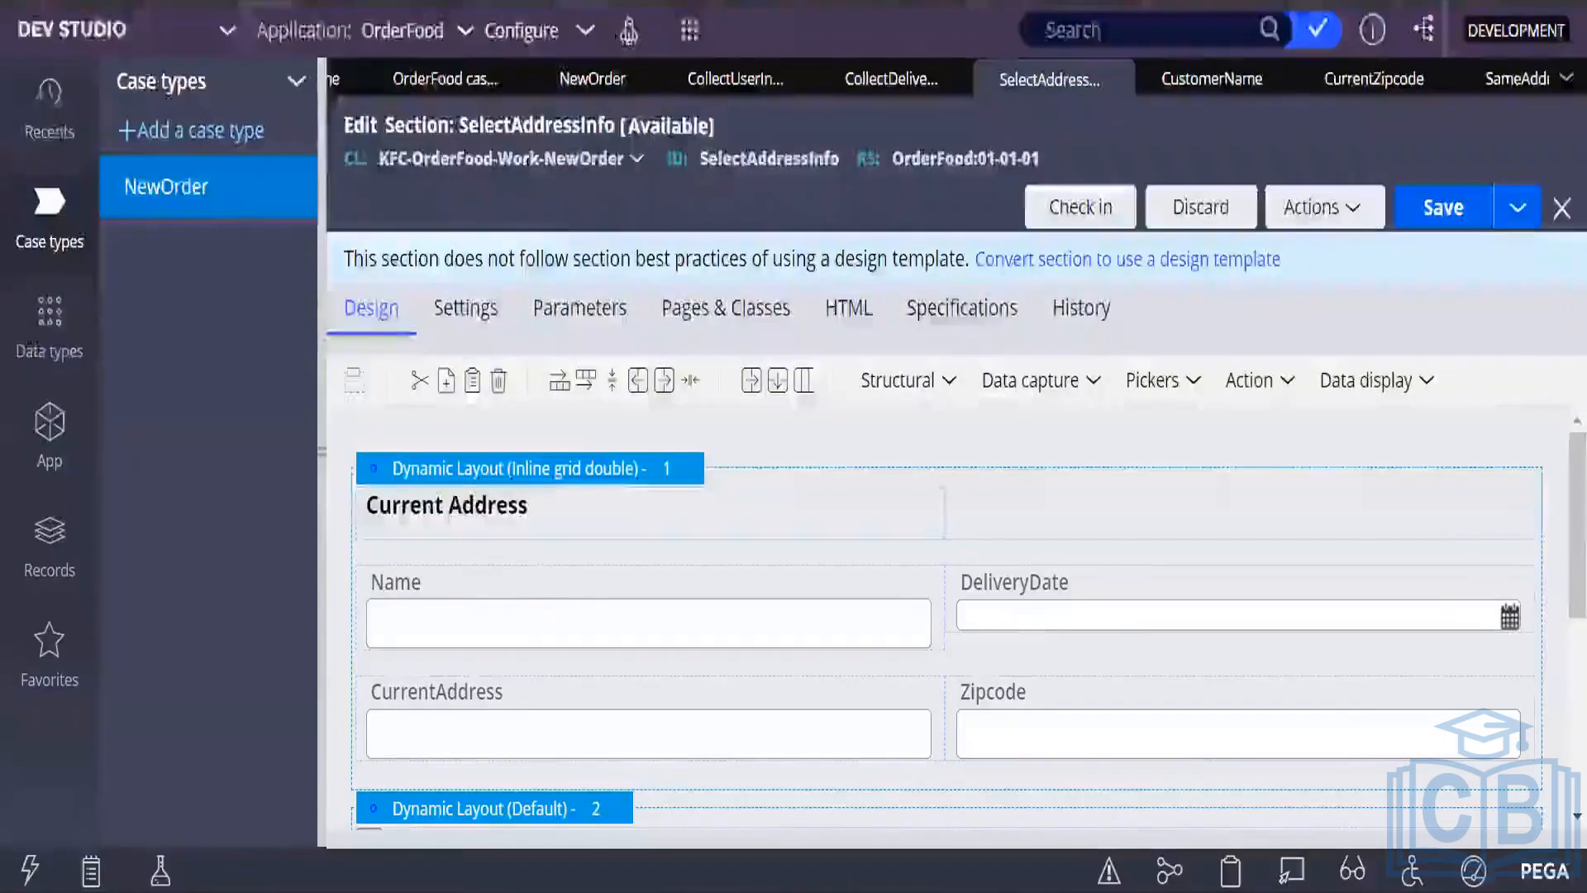
pyautogui.click(612, 0)
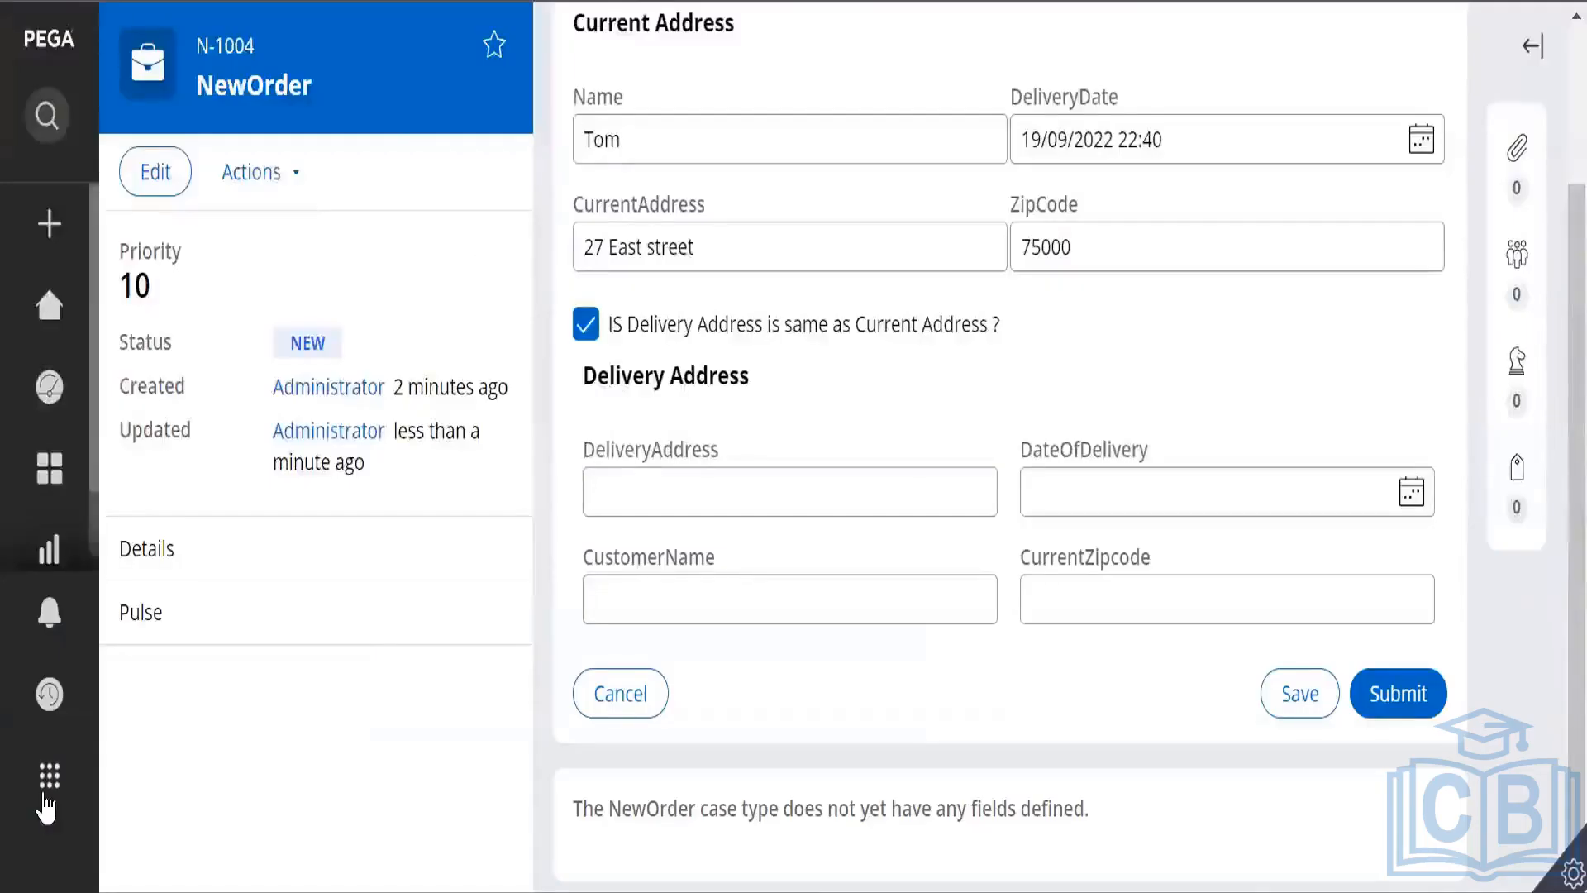
pyautogui.moveTo(52, 819)
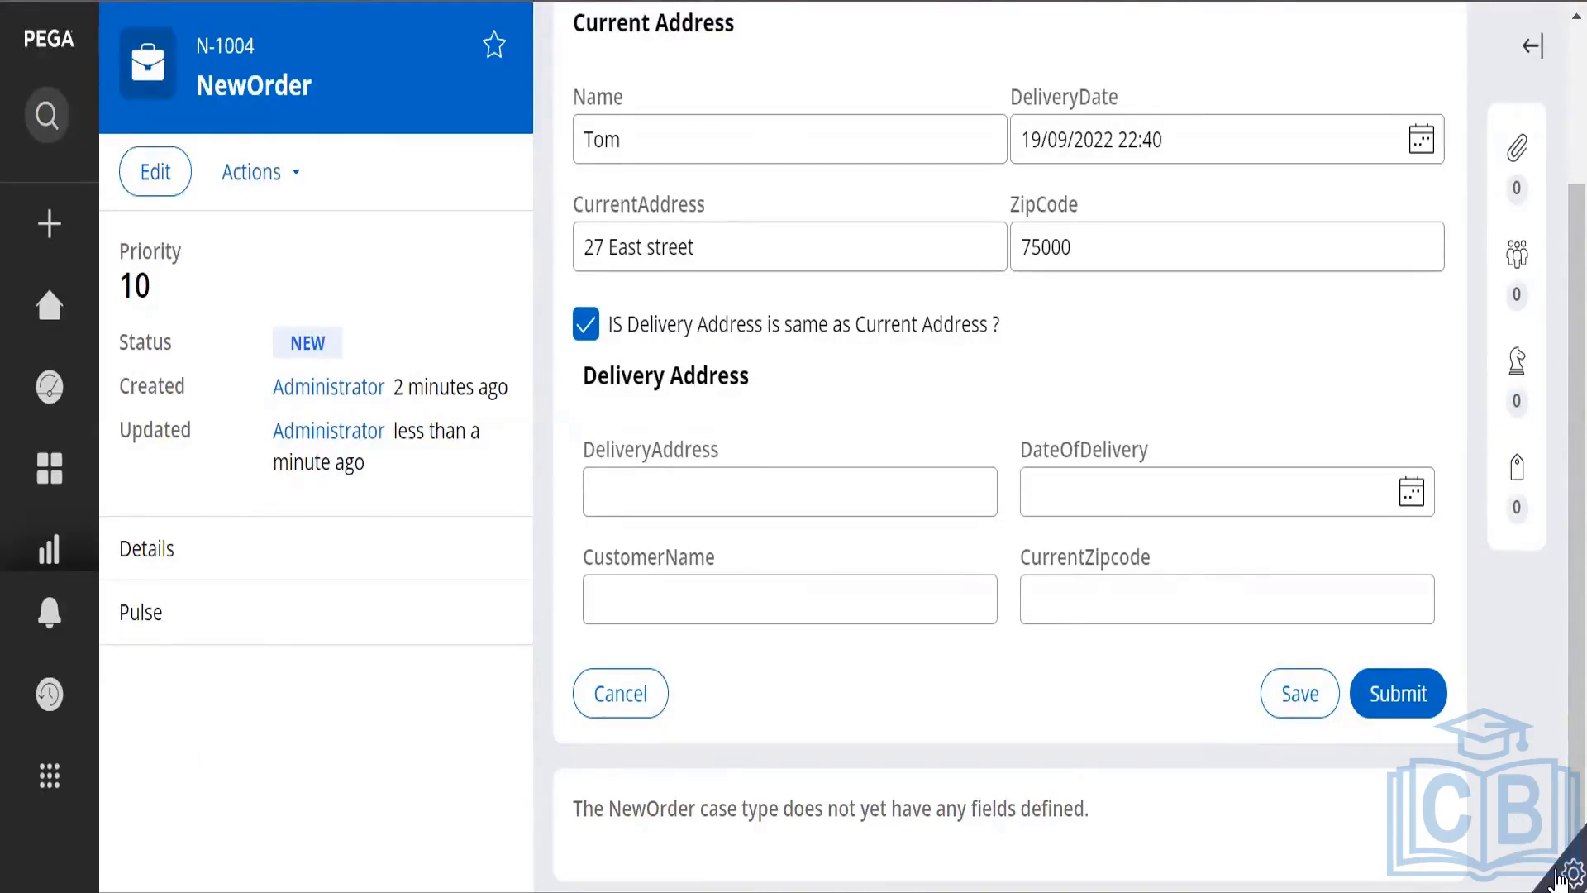
# Open the running case's Clipboard, display its pyWorkPage user page and search the properties for pxObj.
pyautogui.click(1563, 874)
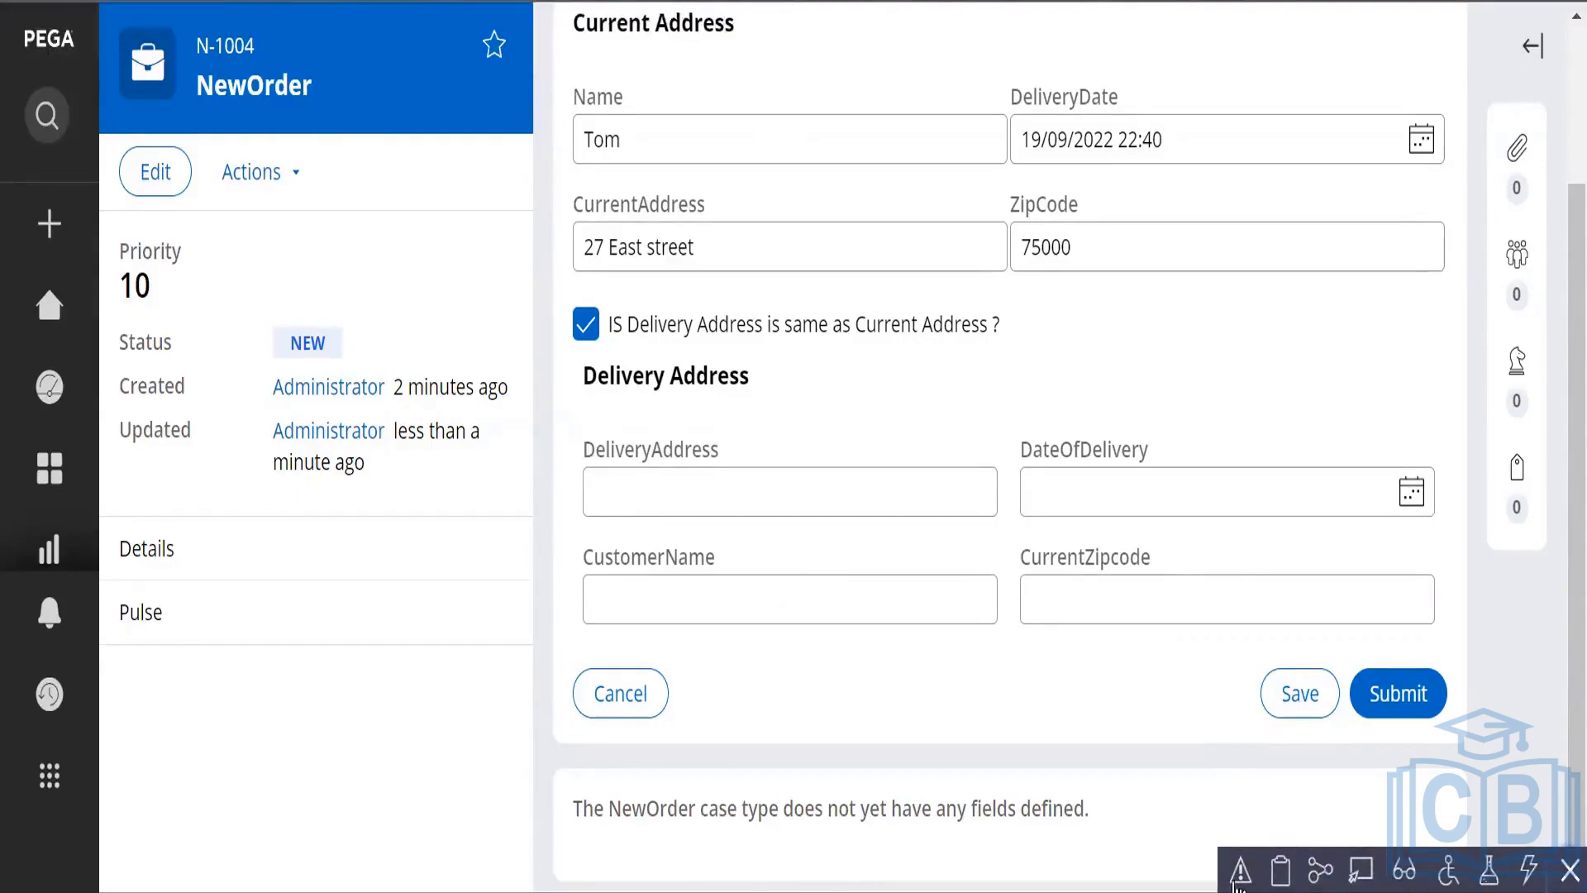
pyautogui.click(1292, 883)
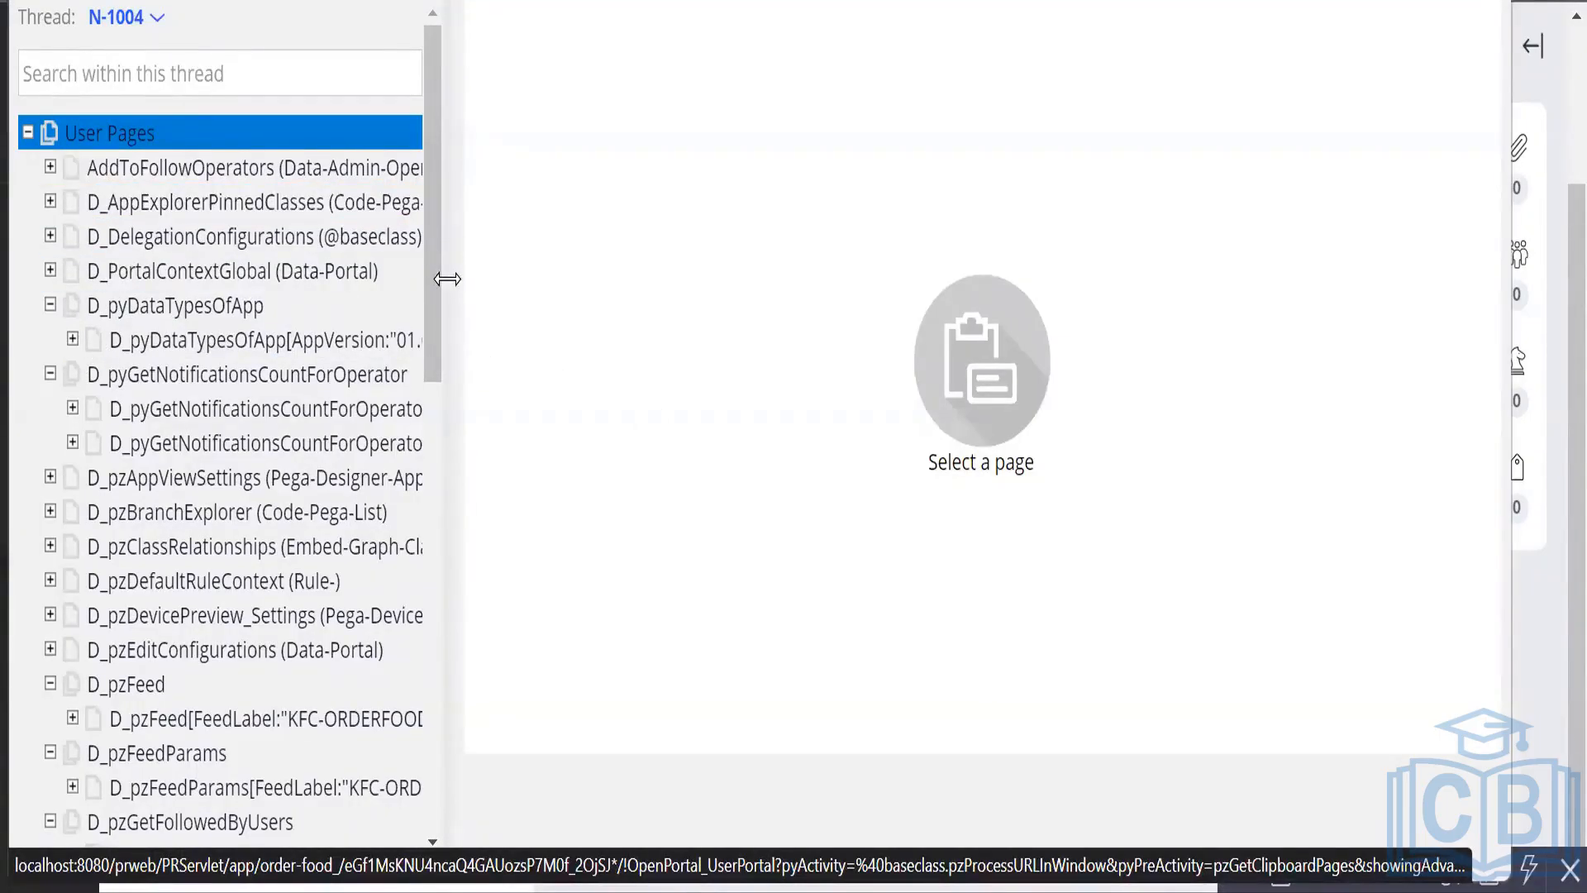
pyautogui.moveTo(447, 279); pyautogui.dragTo(489, 290)
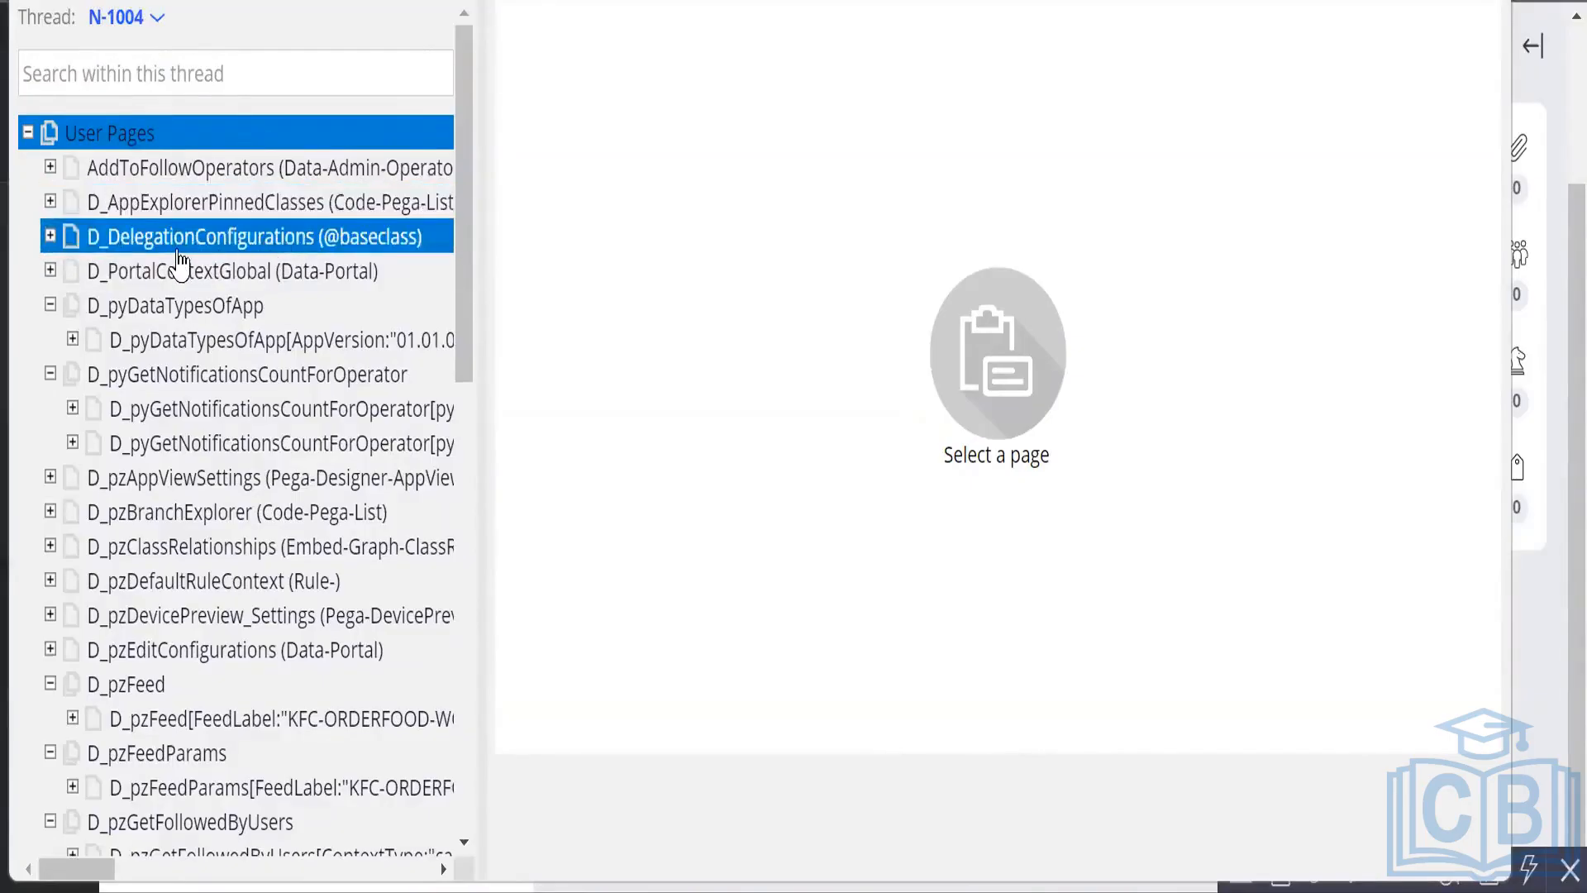
pyautogui.scroll(-5, 248, 633)
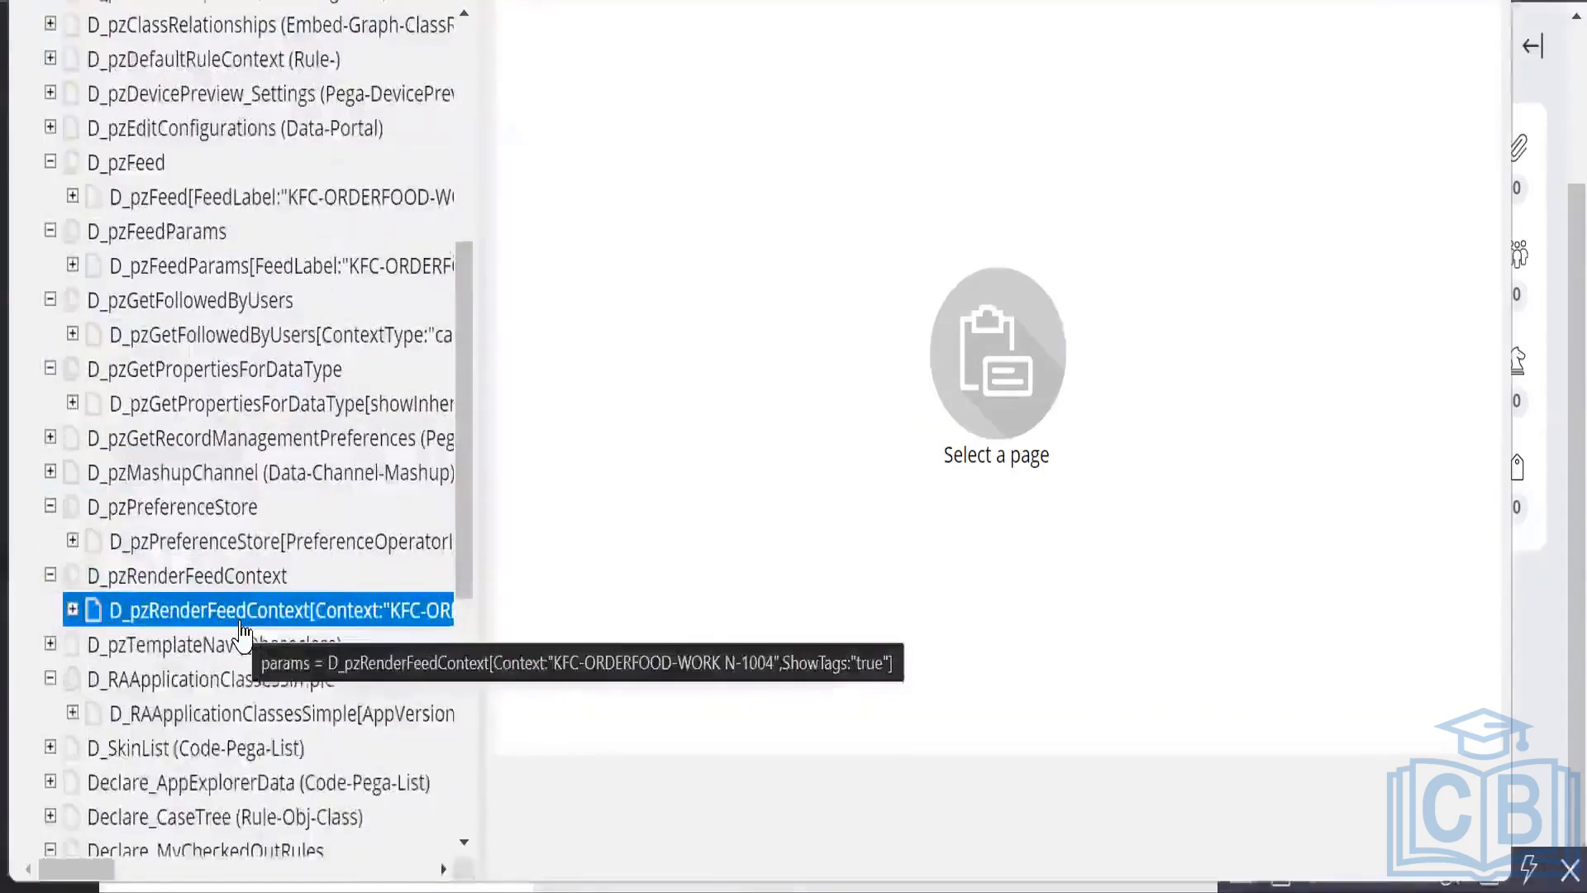
pyautogui.scroll(-3, 243, 633)
pyautogui.scroll(-3, 243, 632)
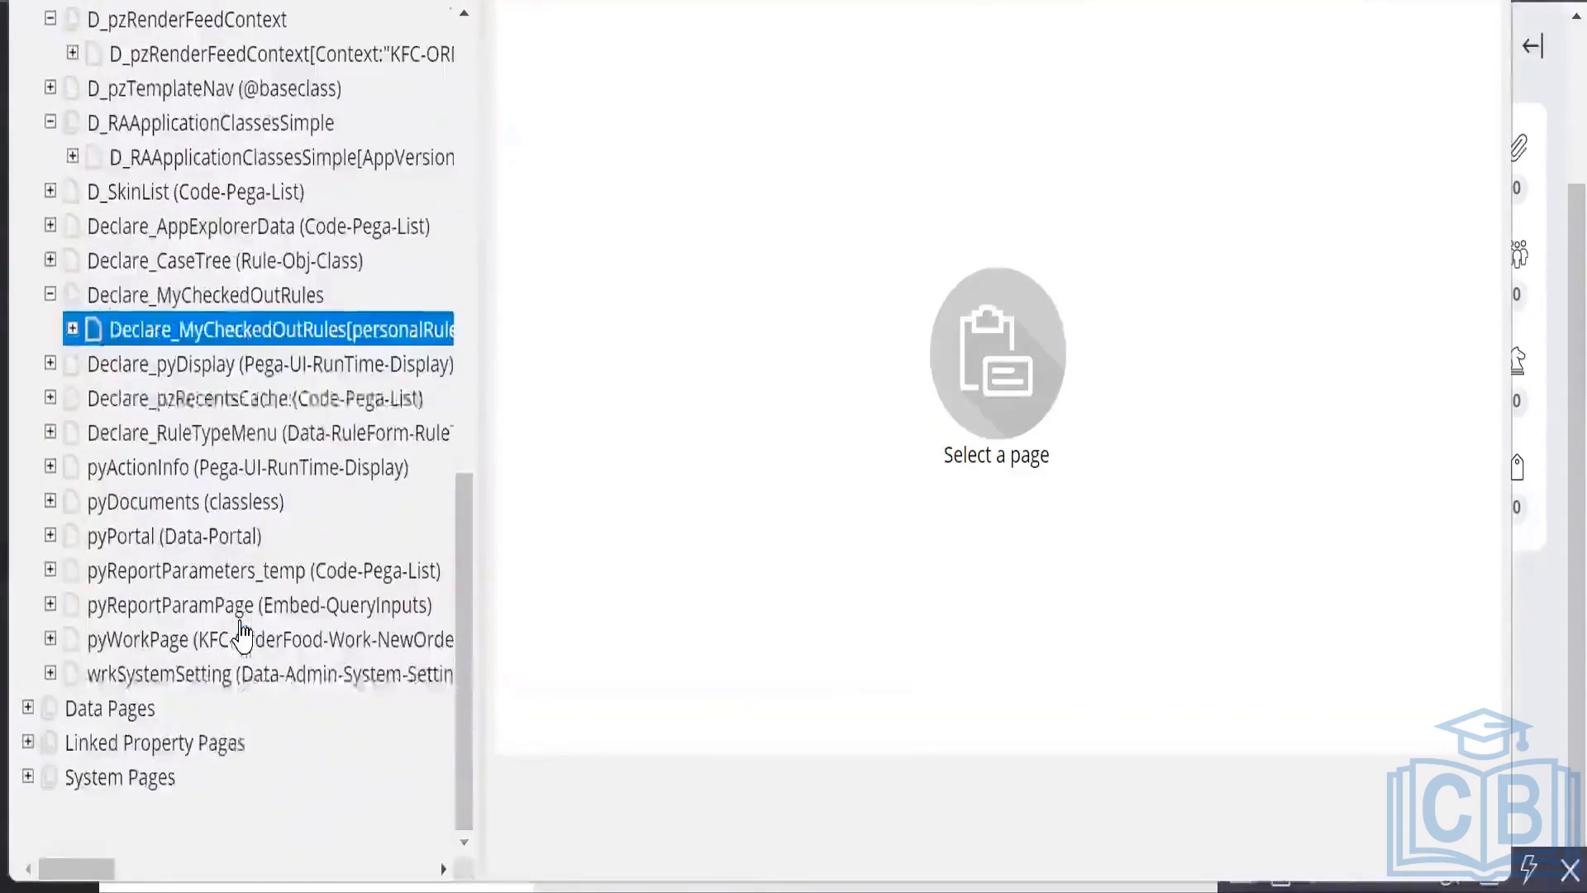
pyautogui.click(150, 645)
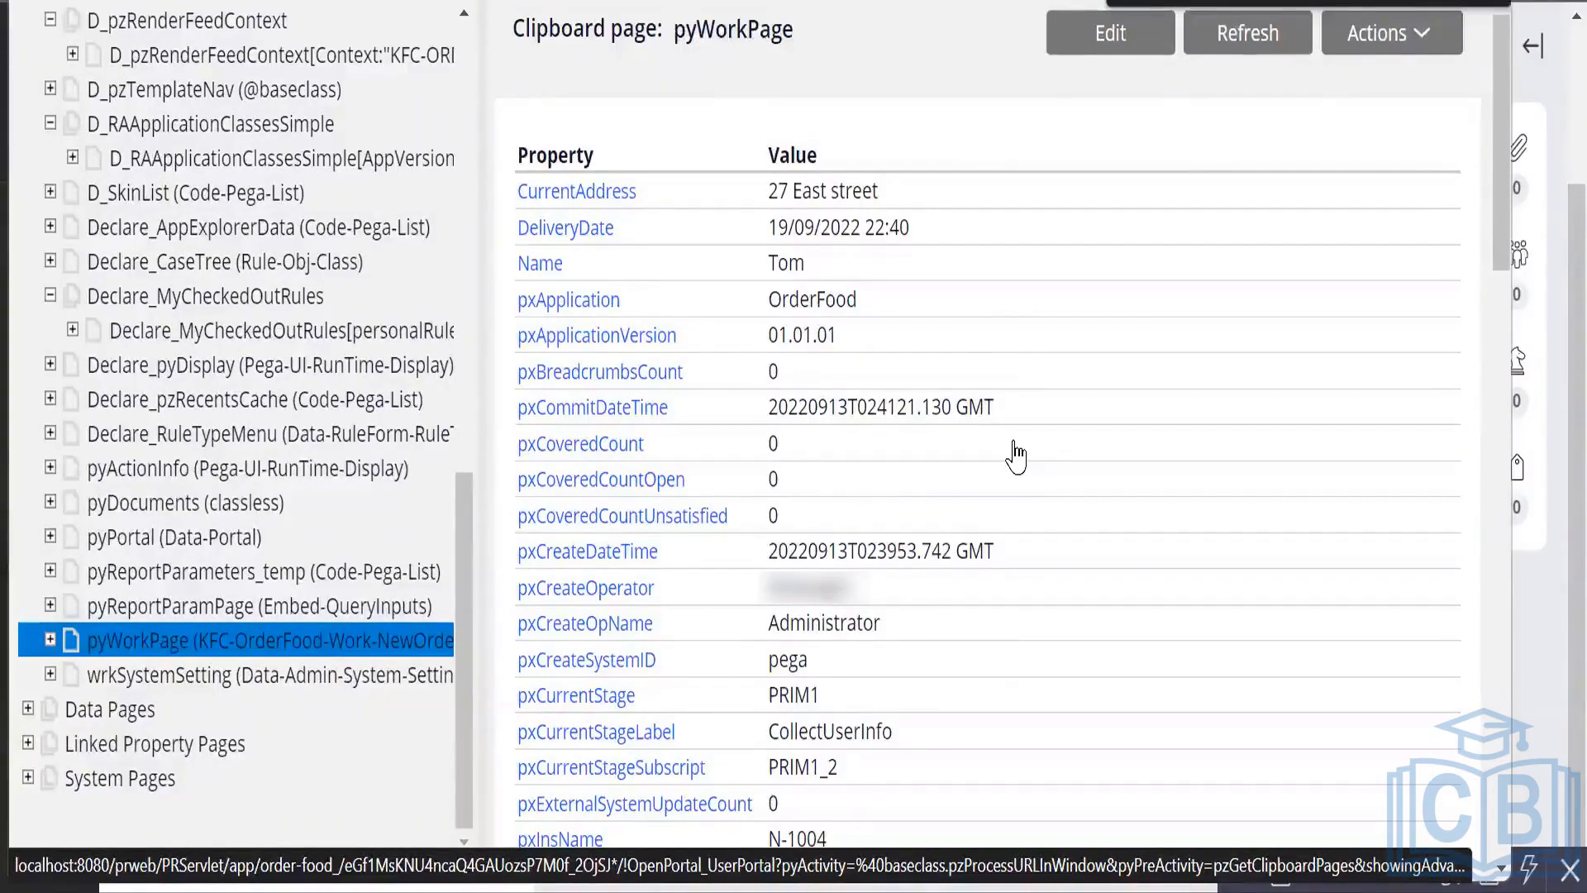
pyautogui.write('pxObj')
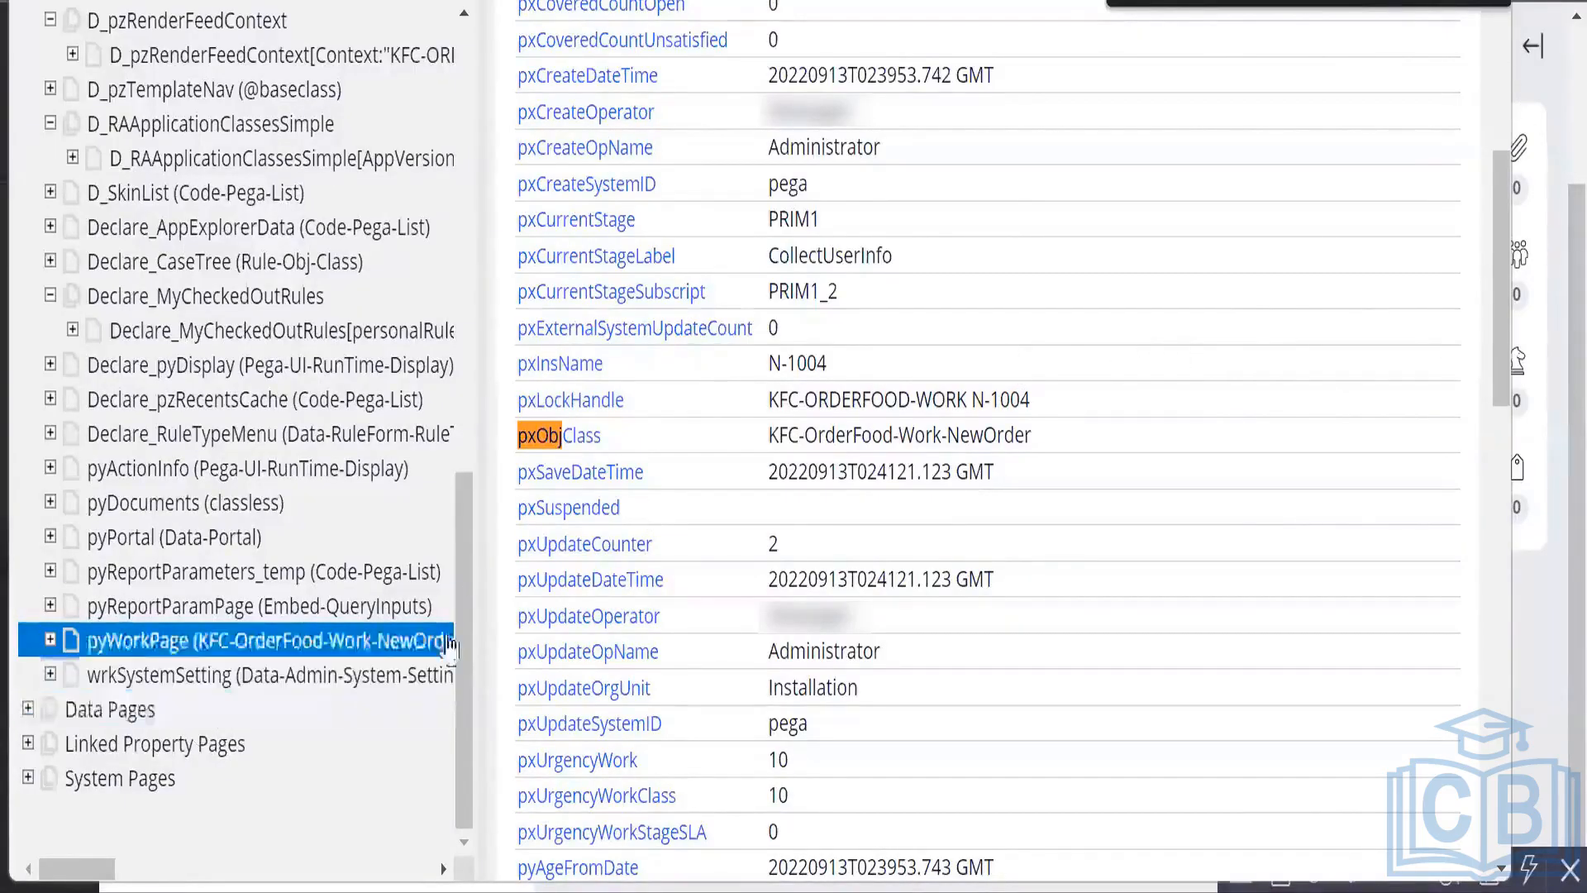
pyautogui.scroll(6, 748, 608)
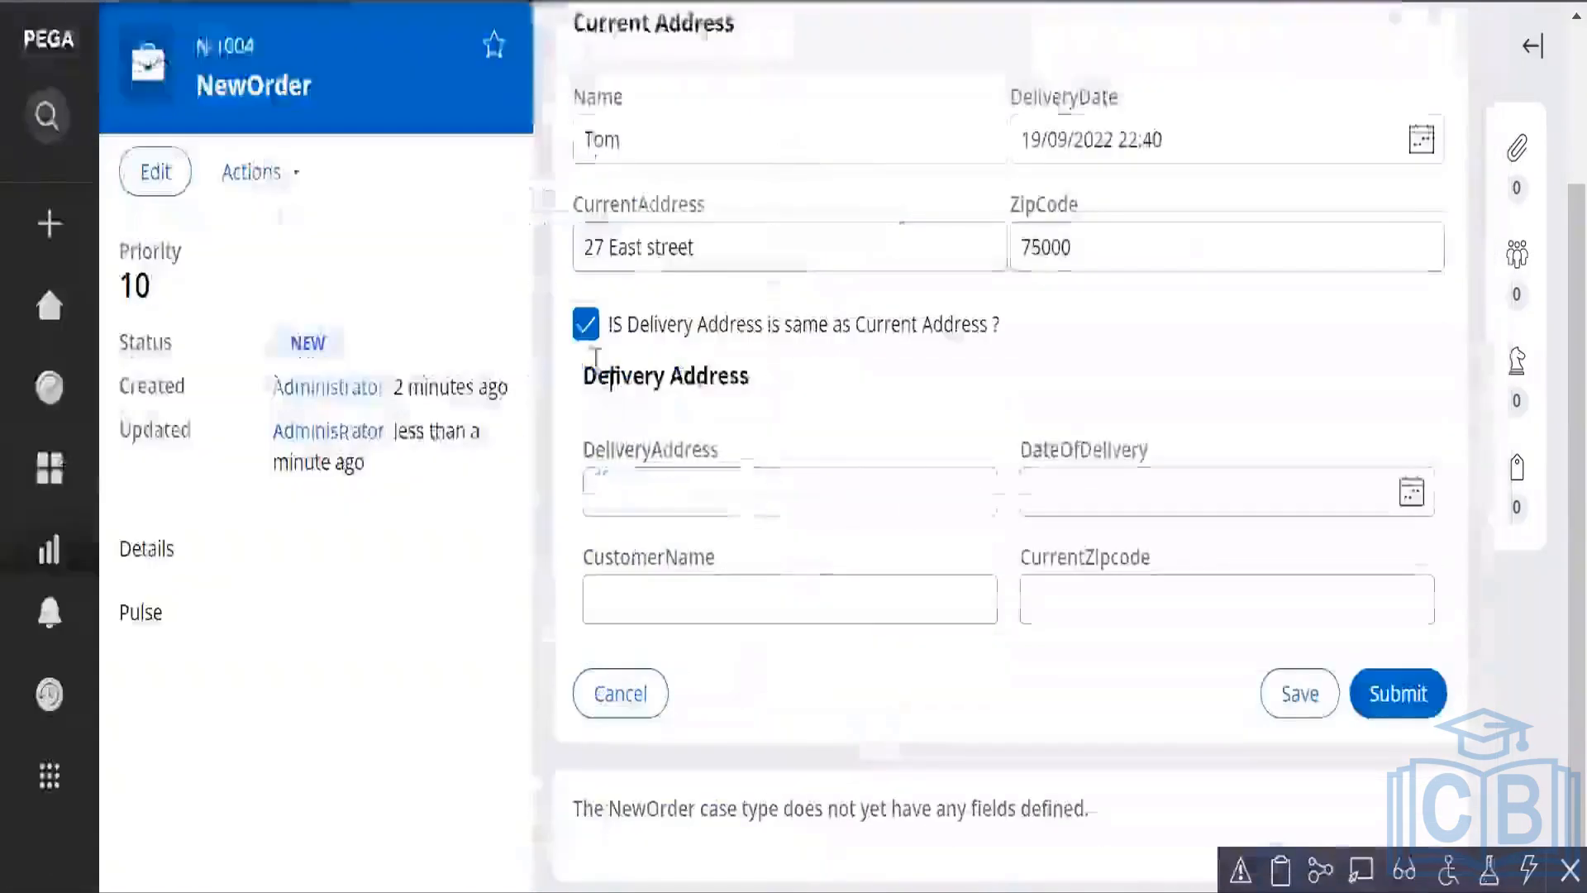
# Save the NewOrder assignment again and reopen pyWorkPage in the Clipboard.
pyautogui.click(1294, 697)
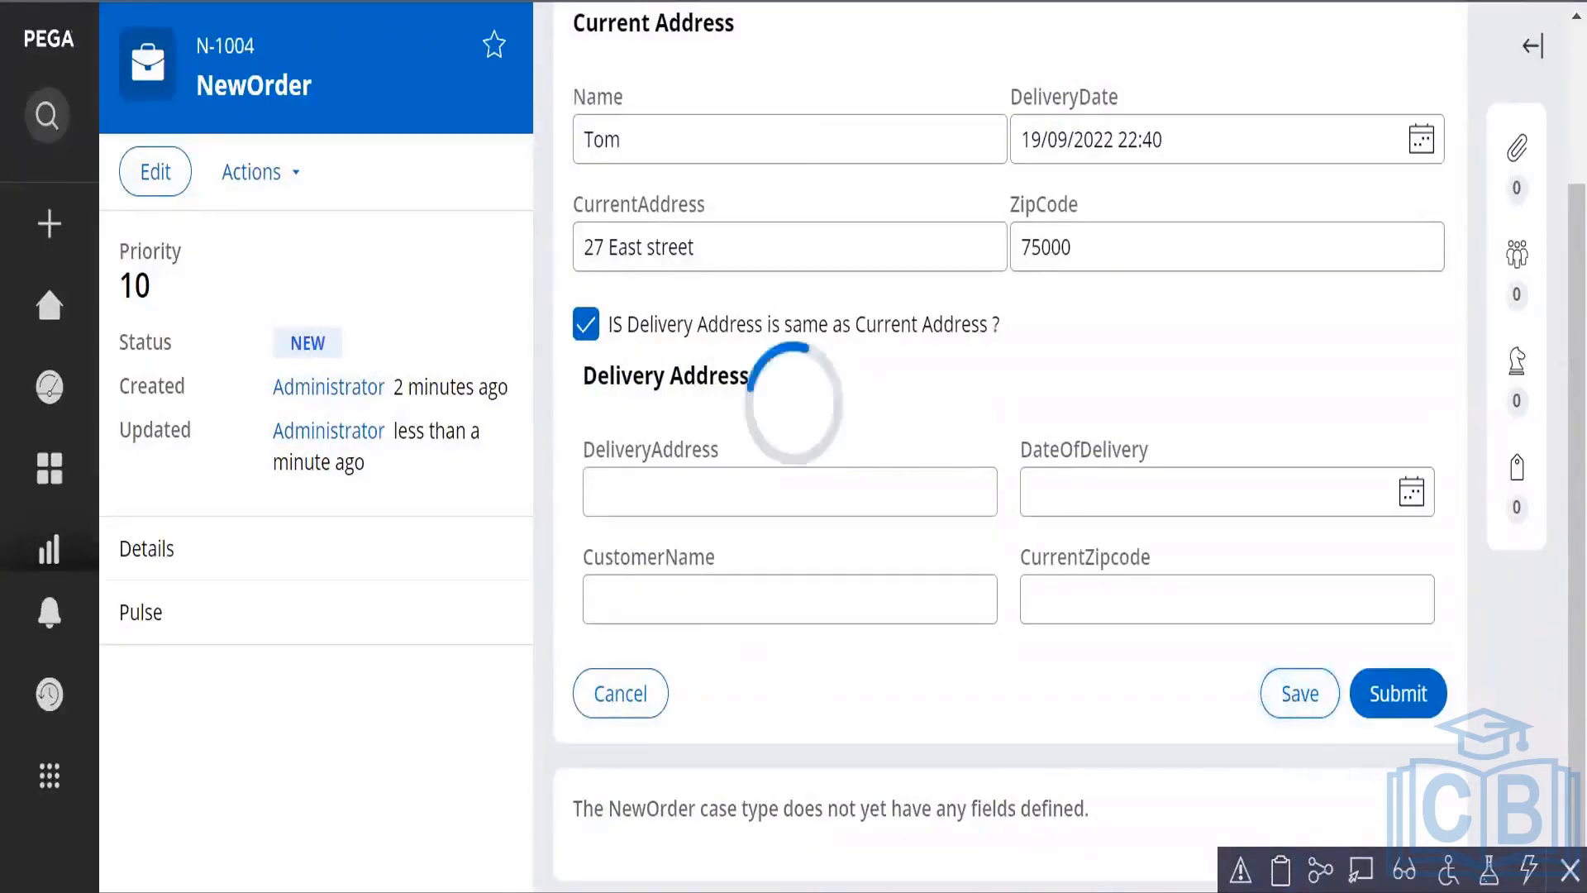
pyautogui.click(1281, 873)
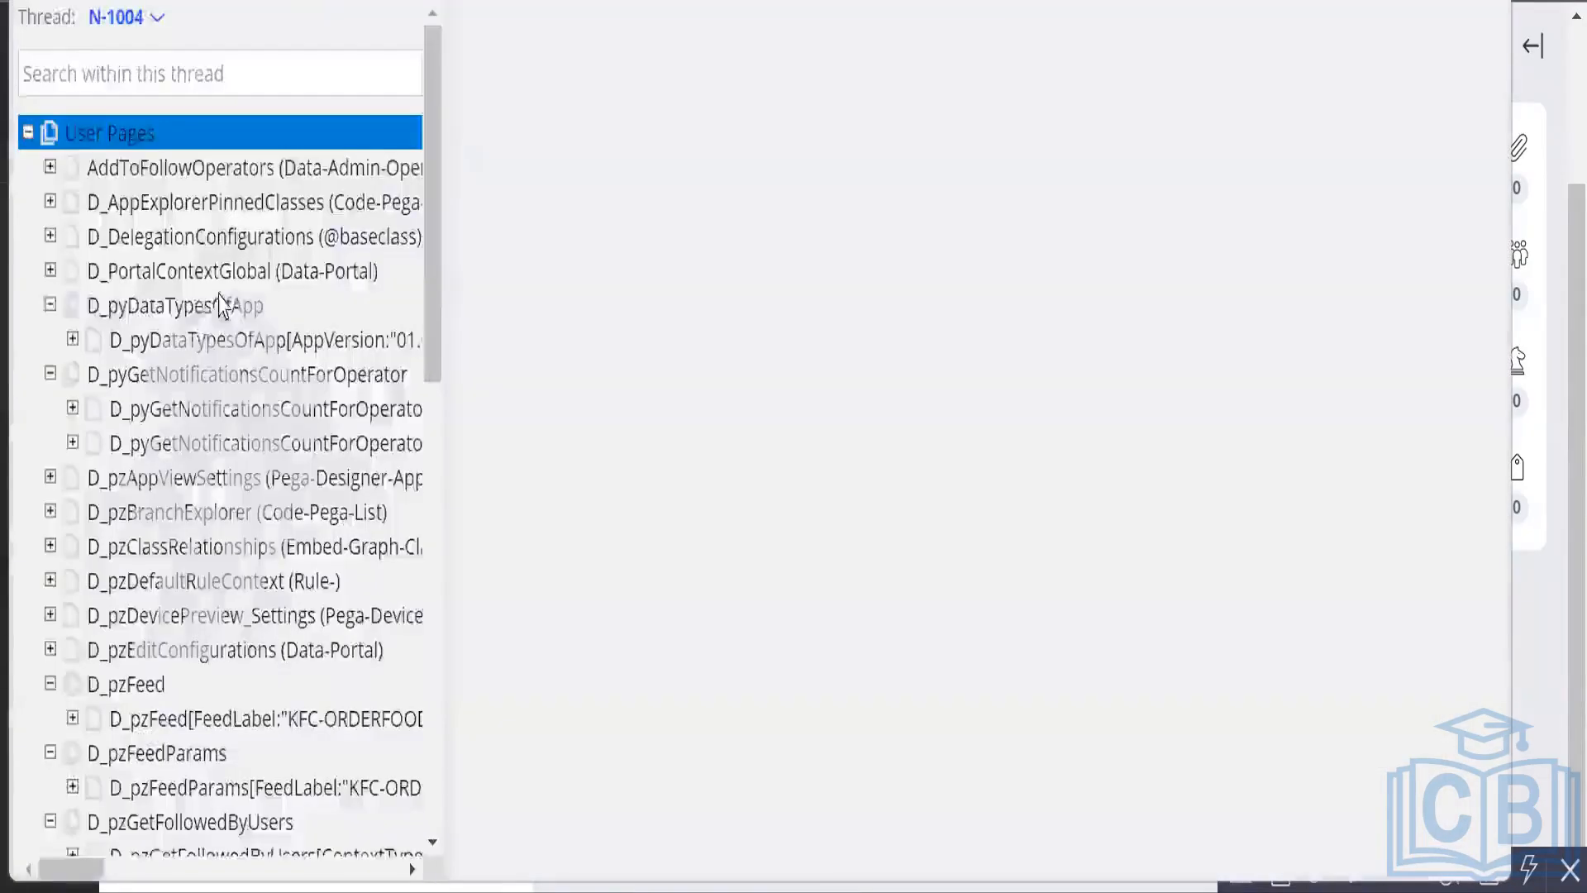
pyautogui.scroll(-10, 205, 312)
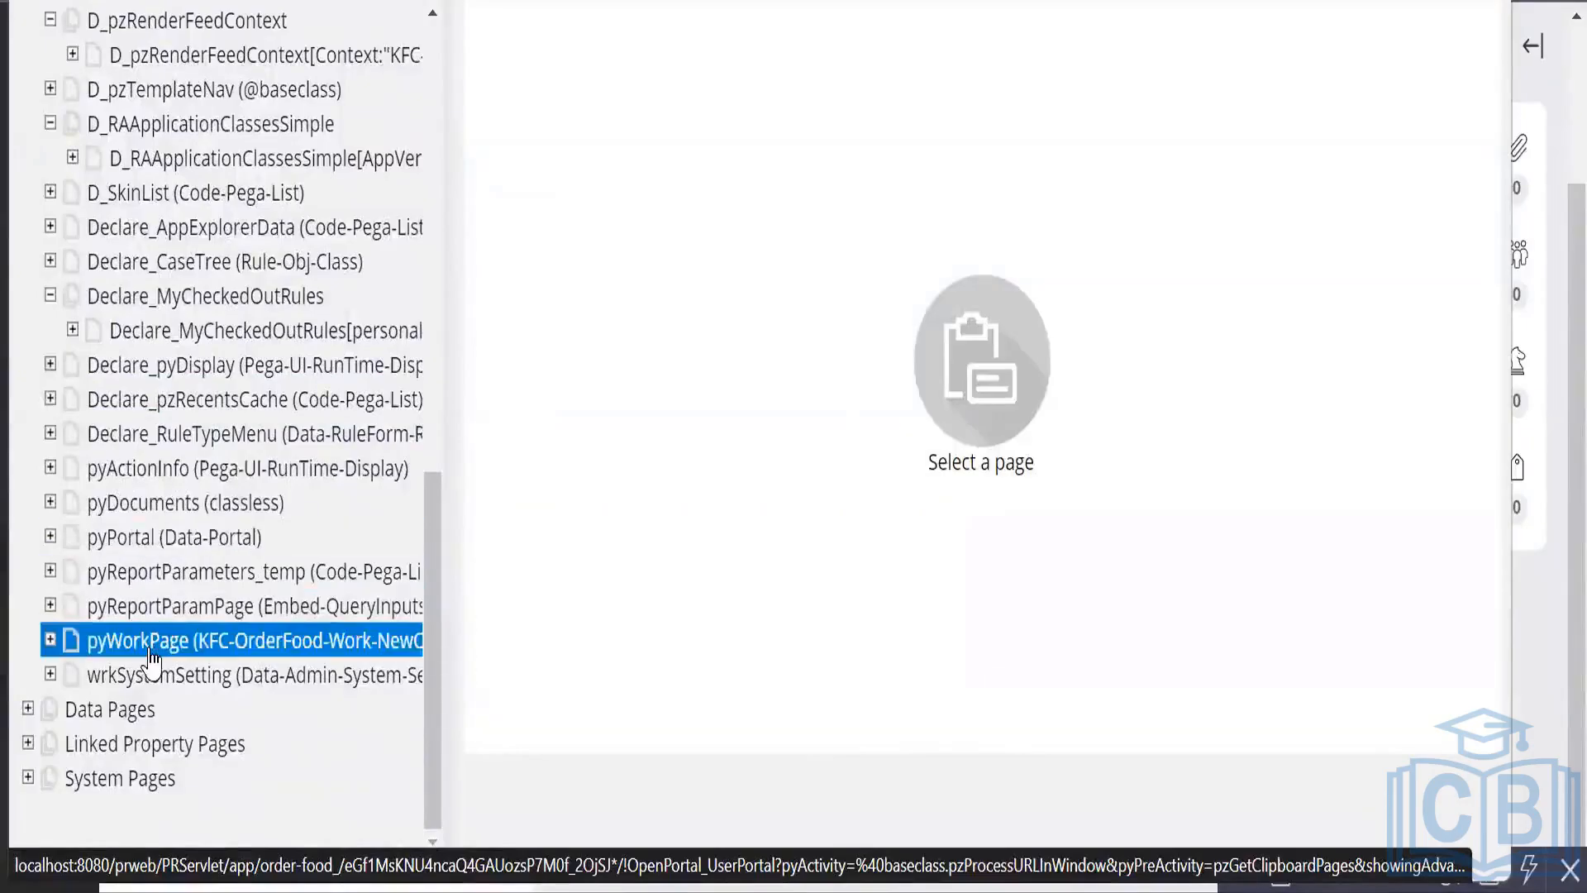
pyautogui.click(149, 651)
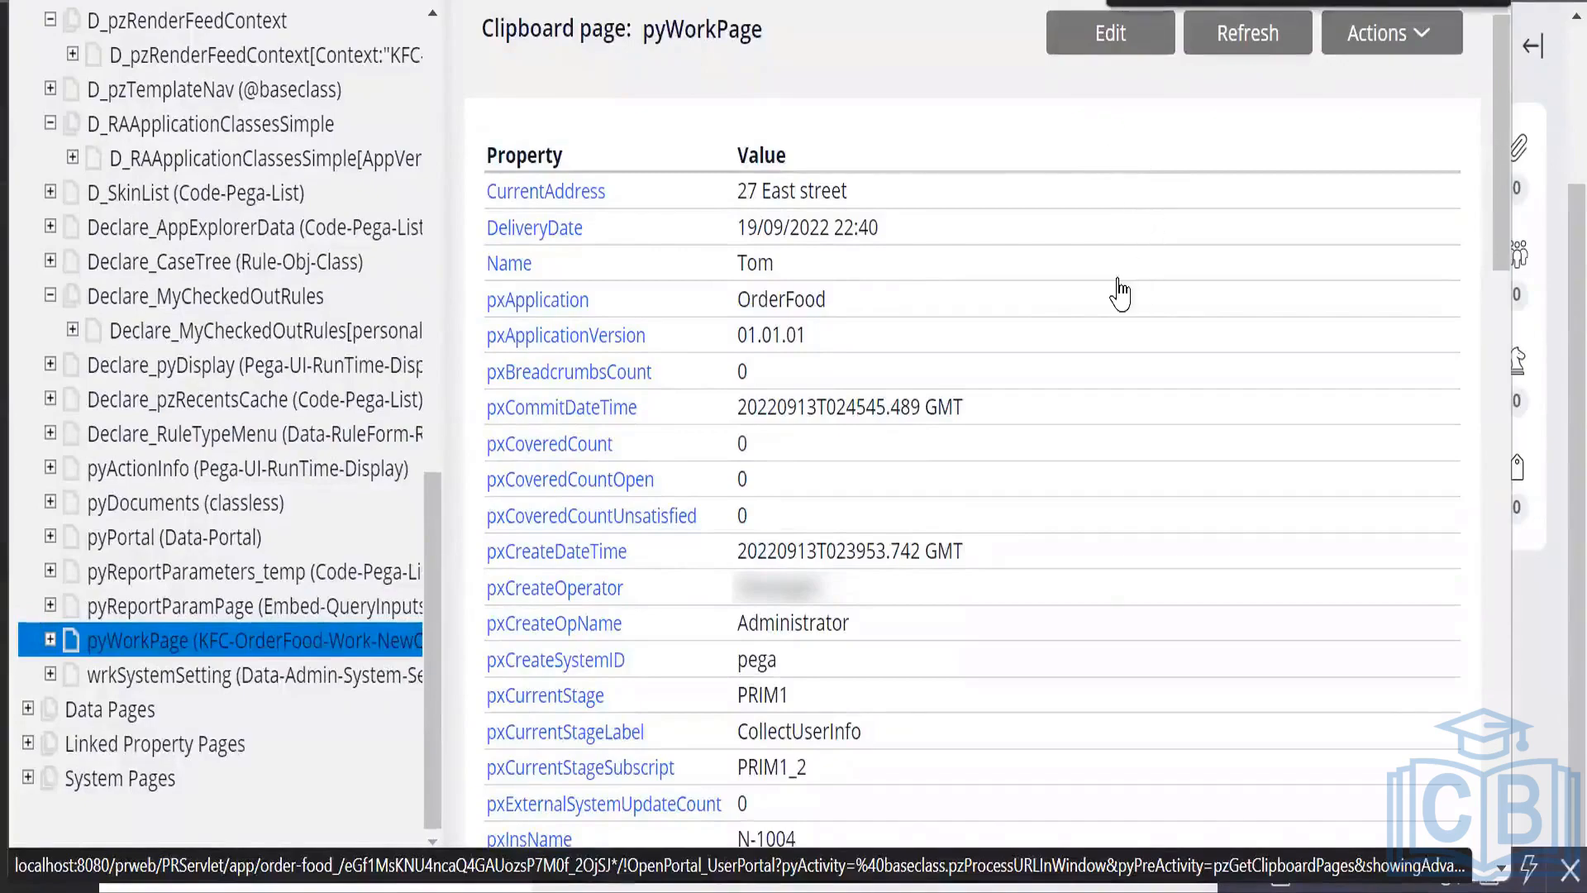
# Search the pyWorkPage properties for "Same" to check the SameAddress value.
pyautogui.press('Return')
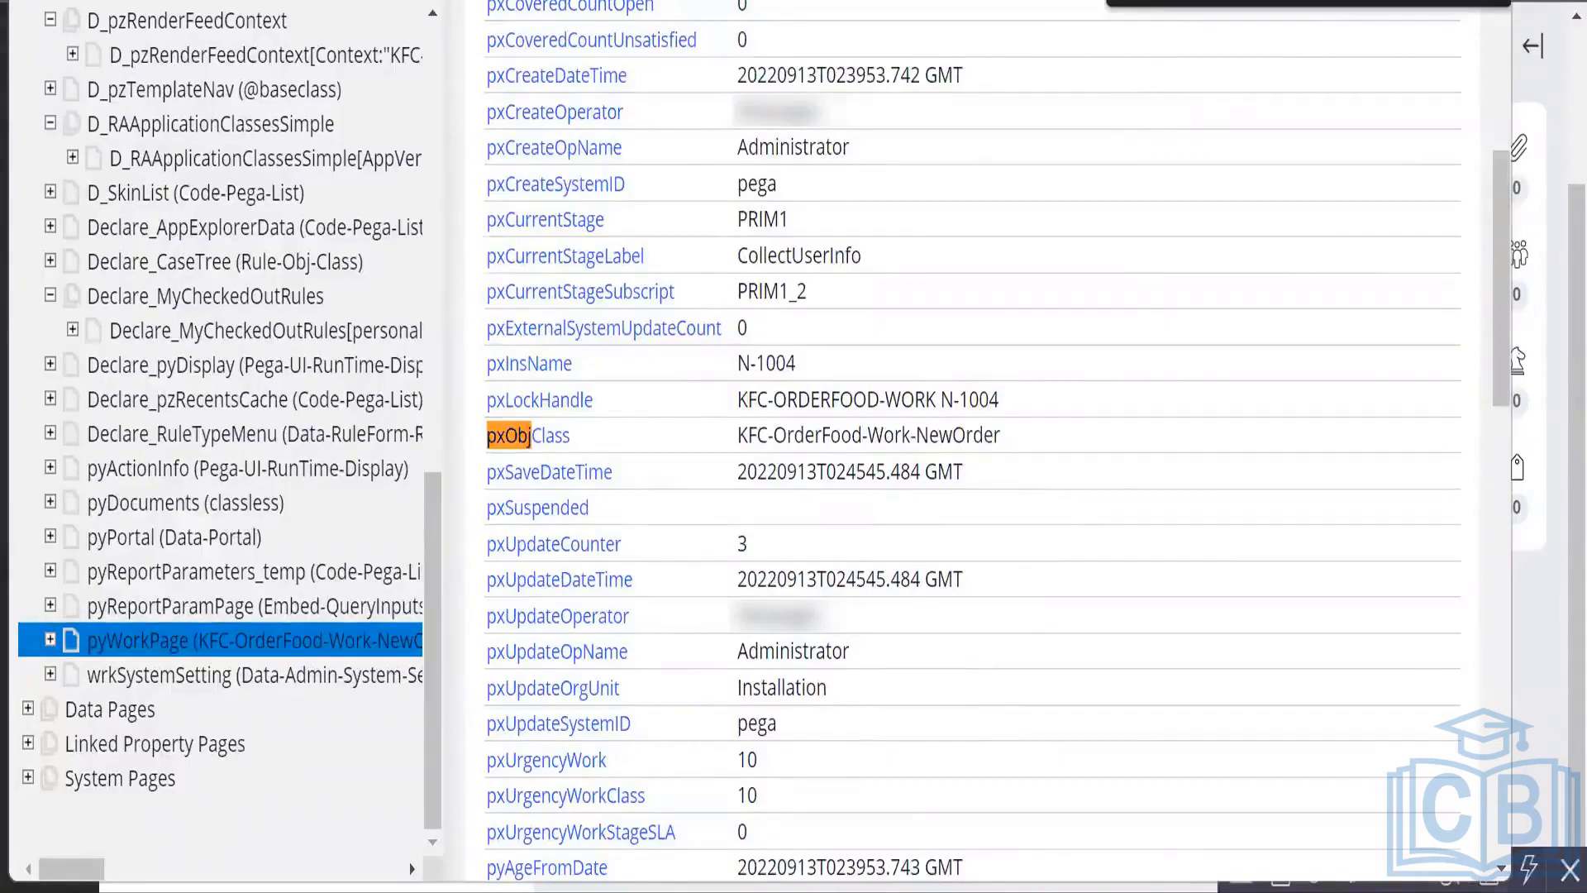
pyautogui.press('BackSpace')
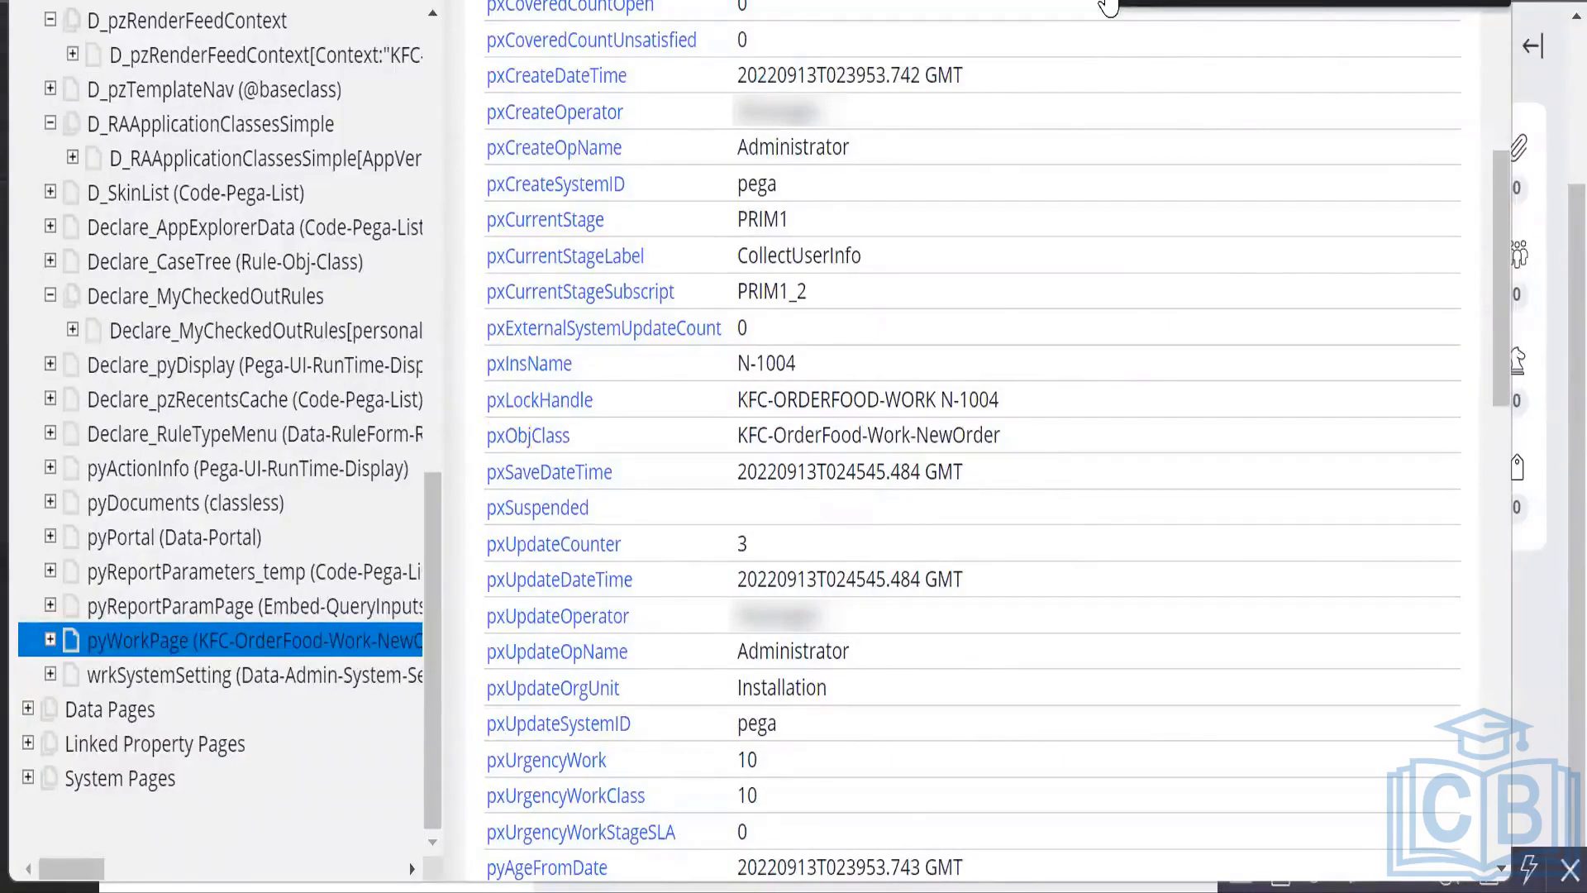
pyautogui.write('is')
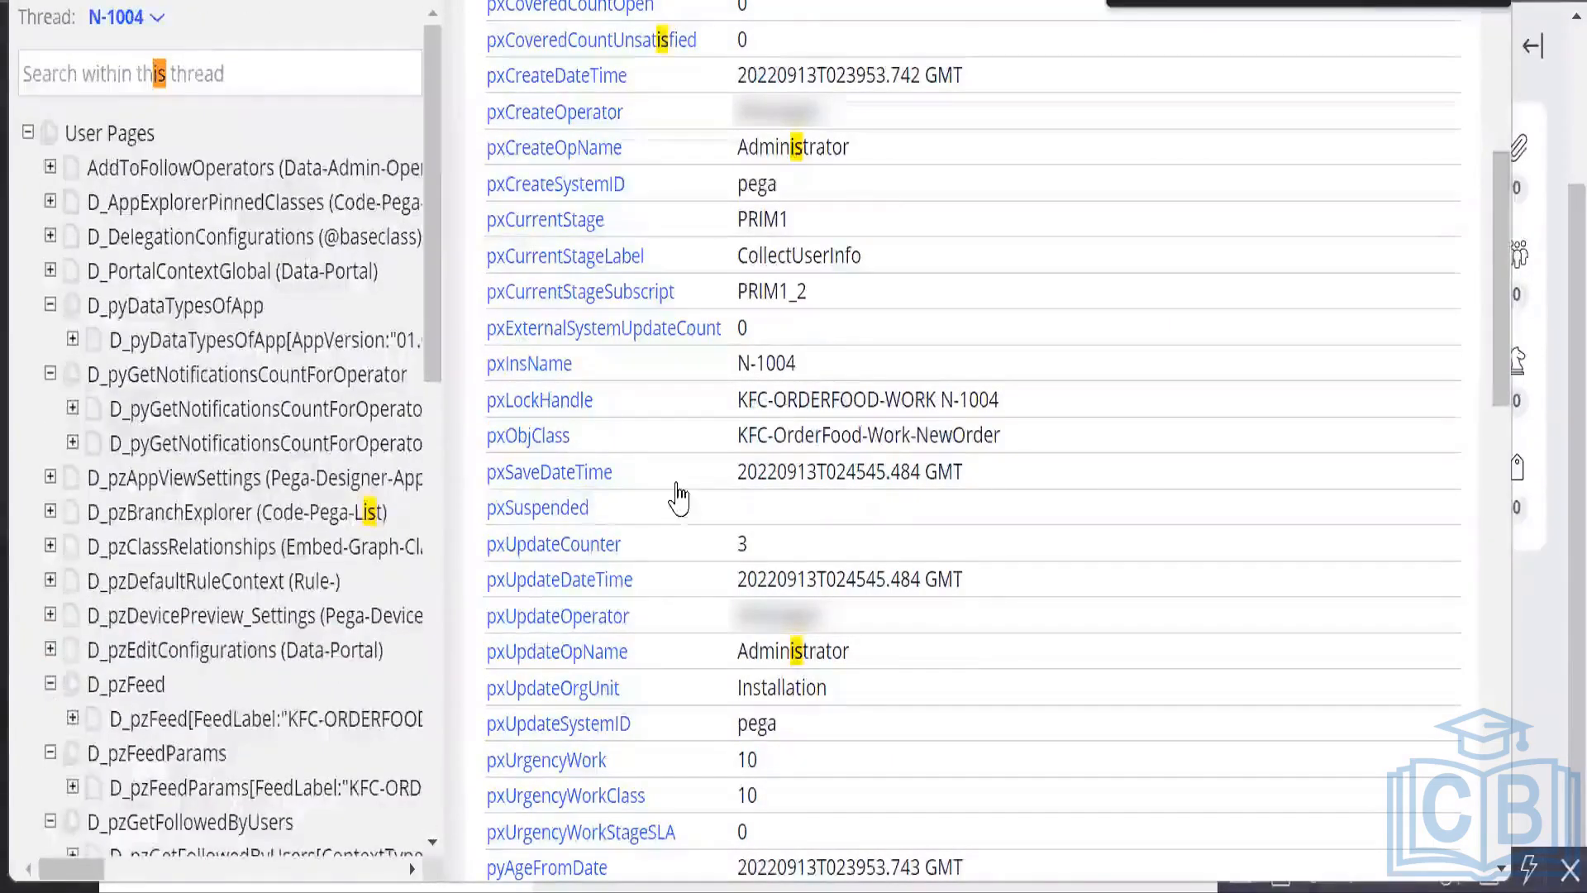
pyautogui.press('BackSpace')
pyautogui.press('BackSpace')
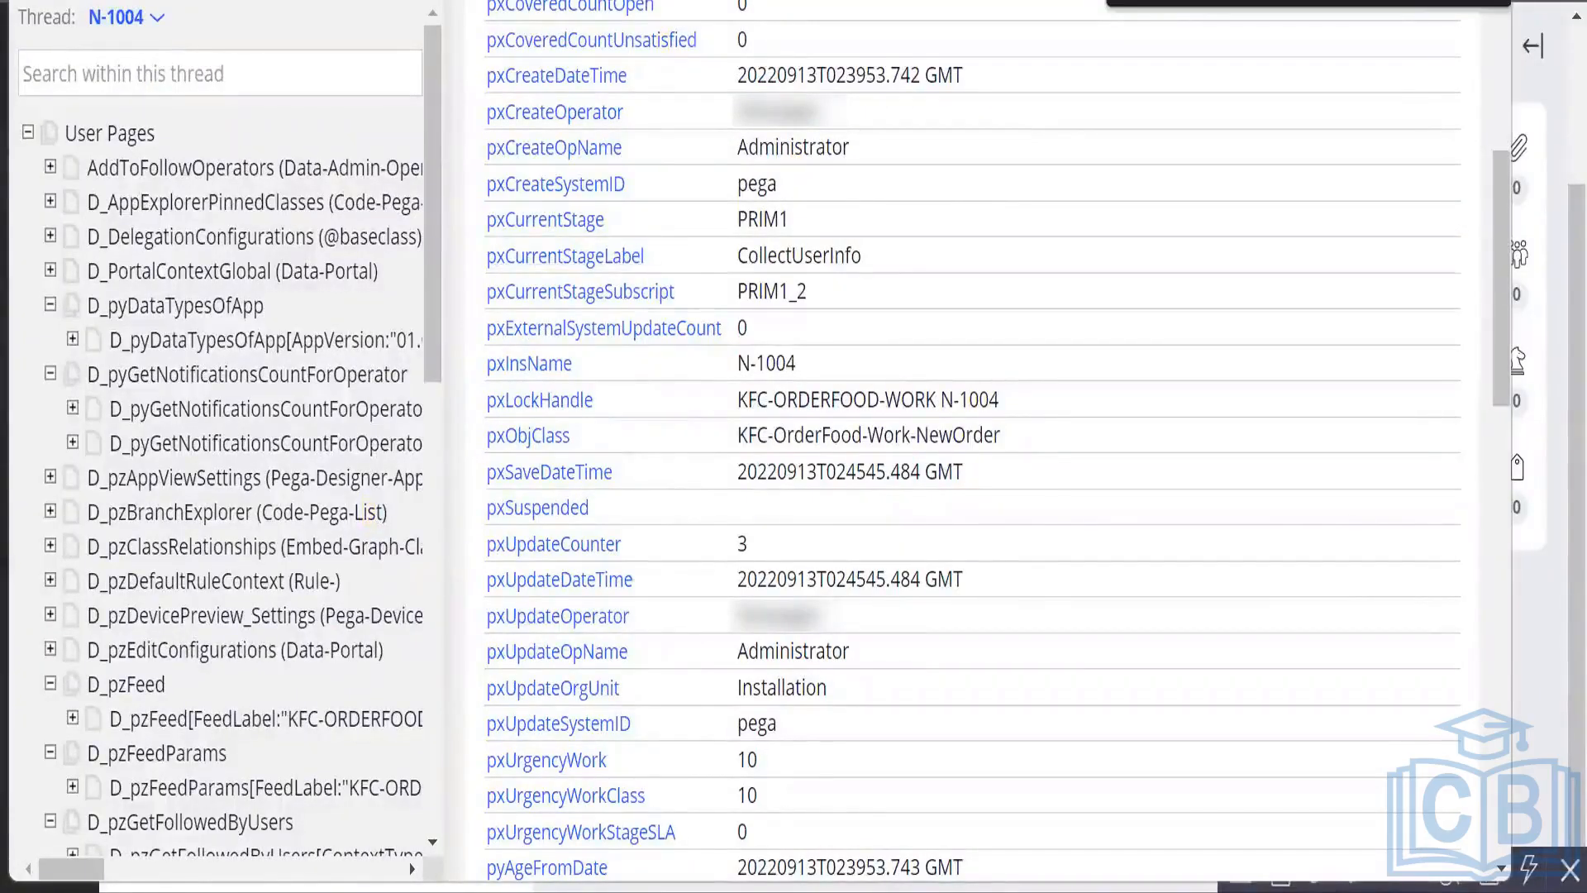
pyautogui.write('d')
pyautogui.press('BackSpace')
pyautogui.write('Same')
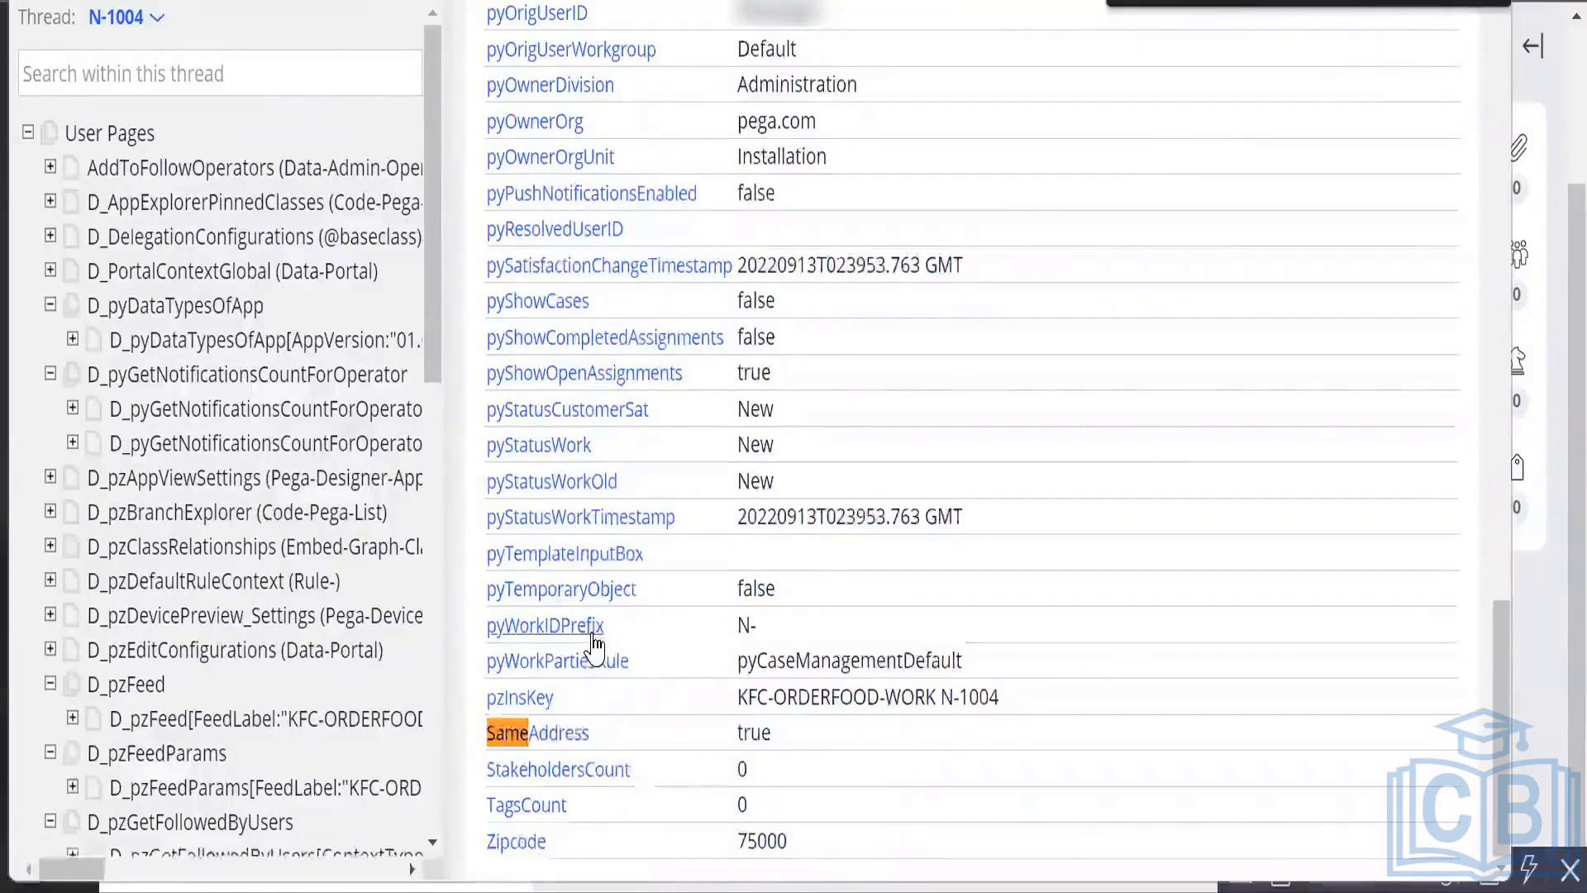
# Search the Clipboard page for "current" and clear the search text.
pyautogui.scroll(10, 589, 645)
pyautogui.scroll(6, 610, 654)
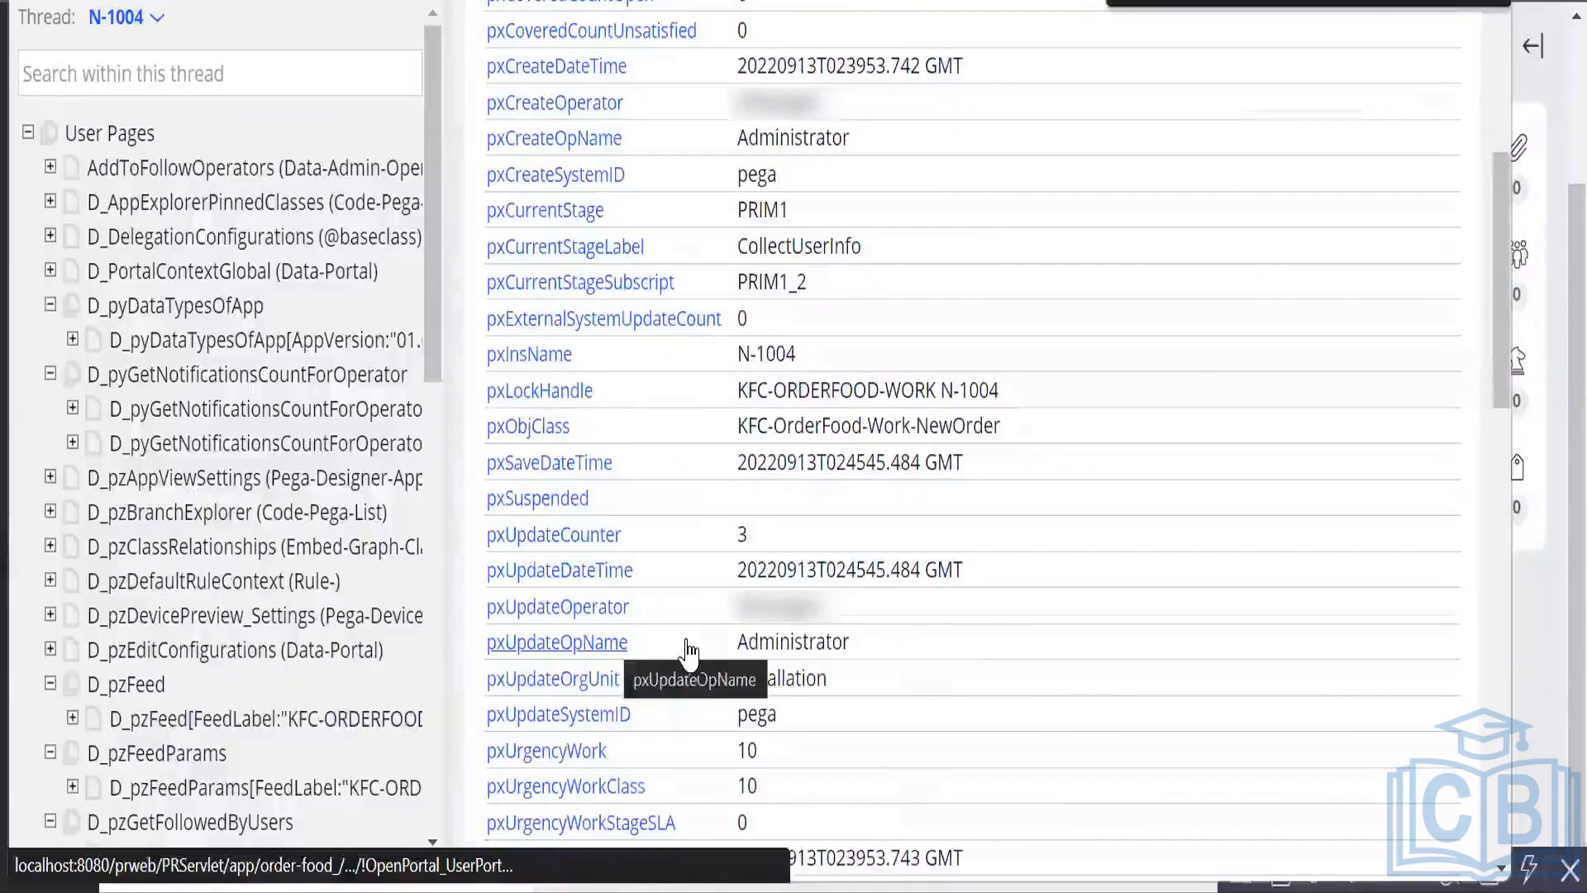
pyautogui.scroll(3, 1322, 234)
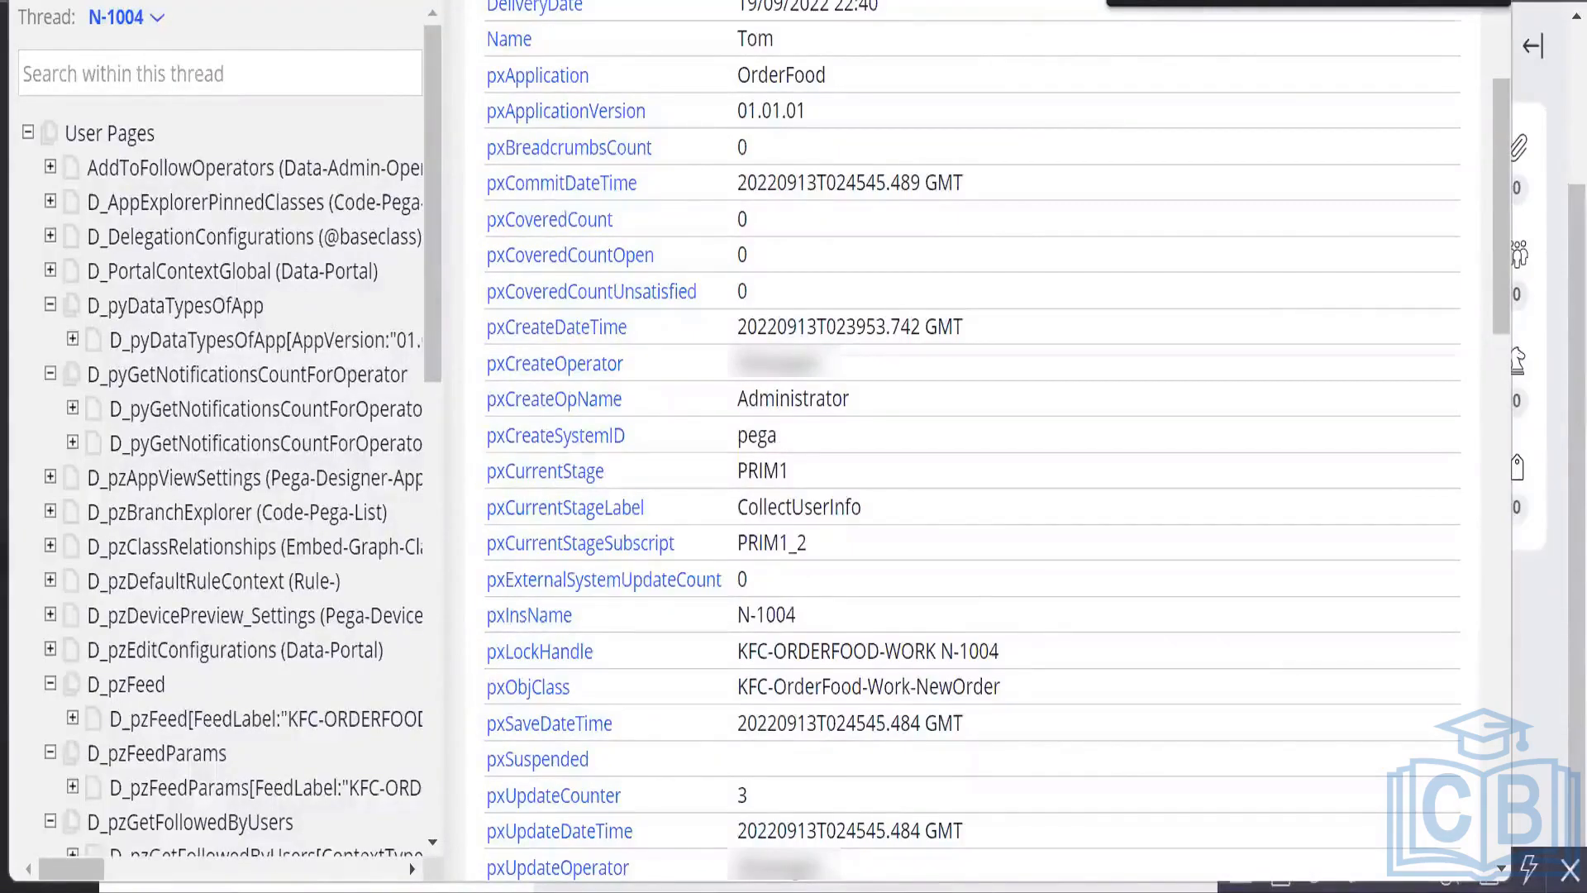
pyautogui.write('curr')
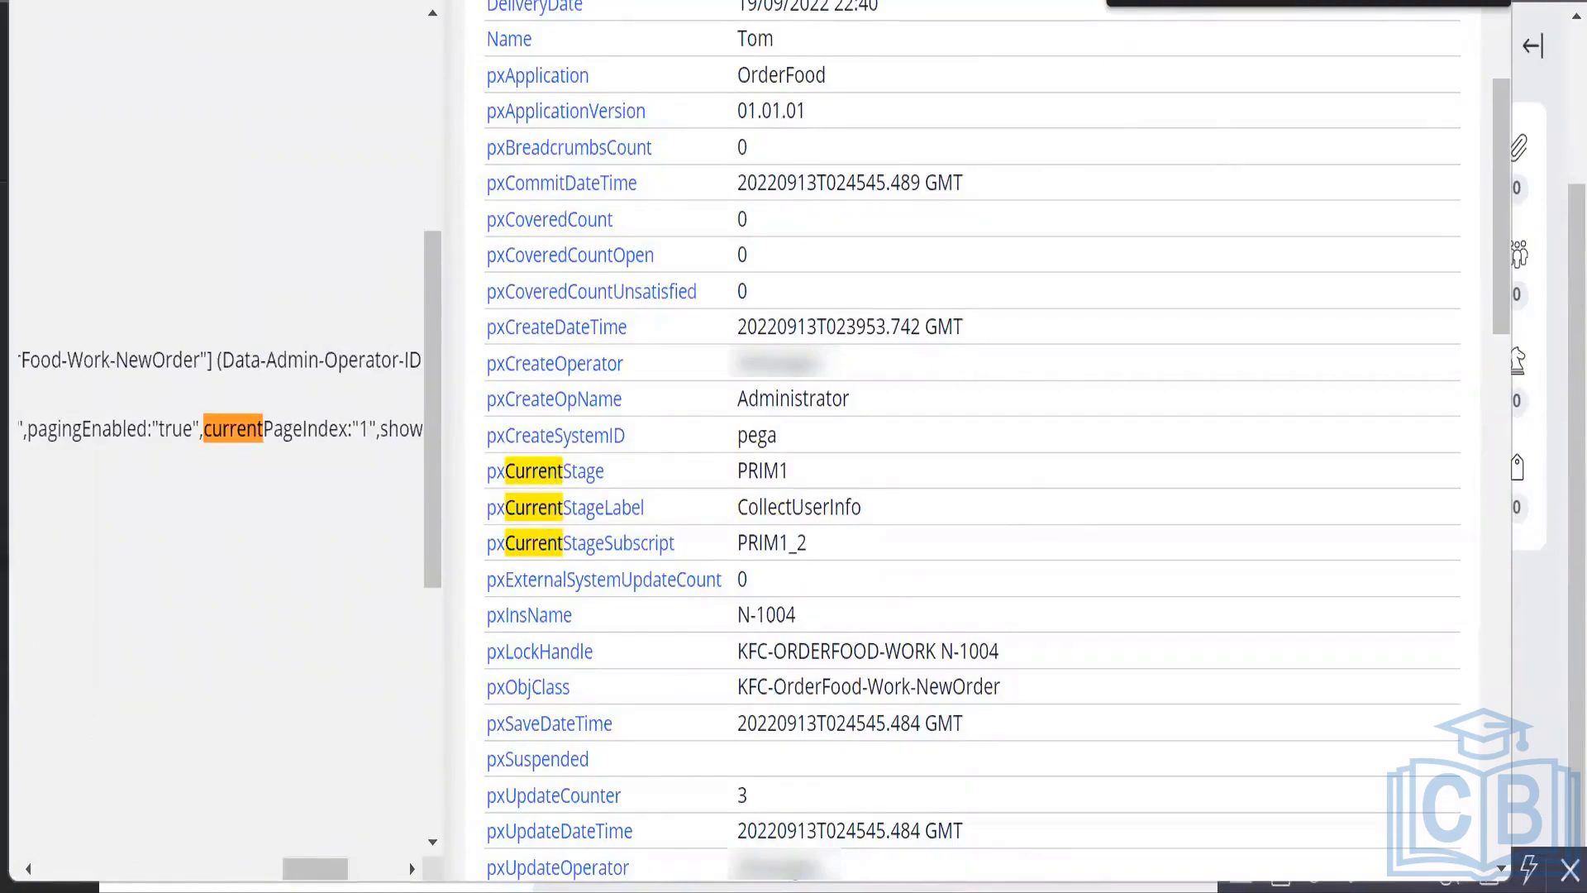
pyautogui.press('BackSpace')
pyautogui.press('BackSpace')
pyautogui.press('BackSpace')
pyautogui.press('BackSpace')
pyautogui.press('BackSpace')
pyautogui.press('BackSpace')
pyautogui.press('BackSpace')
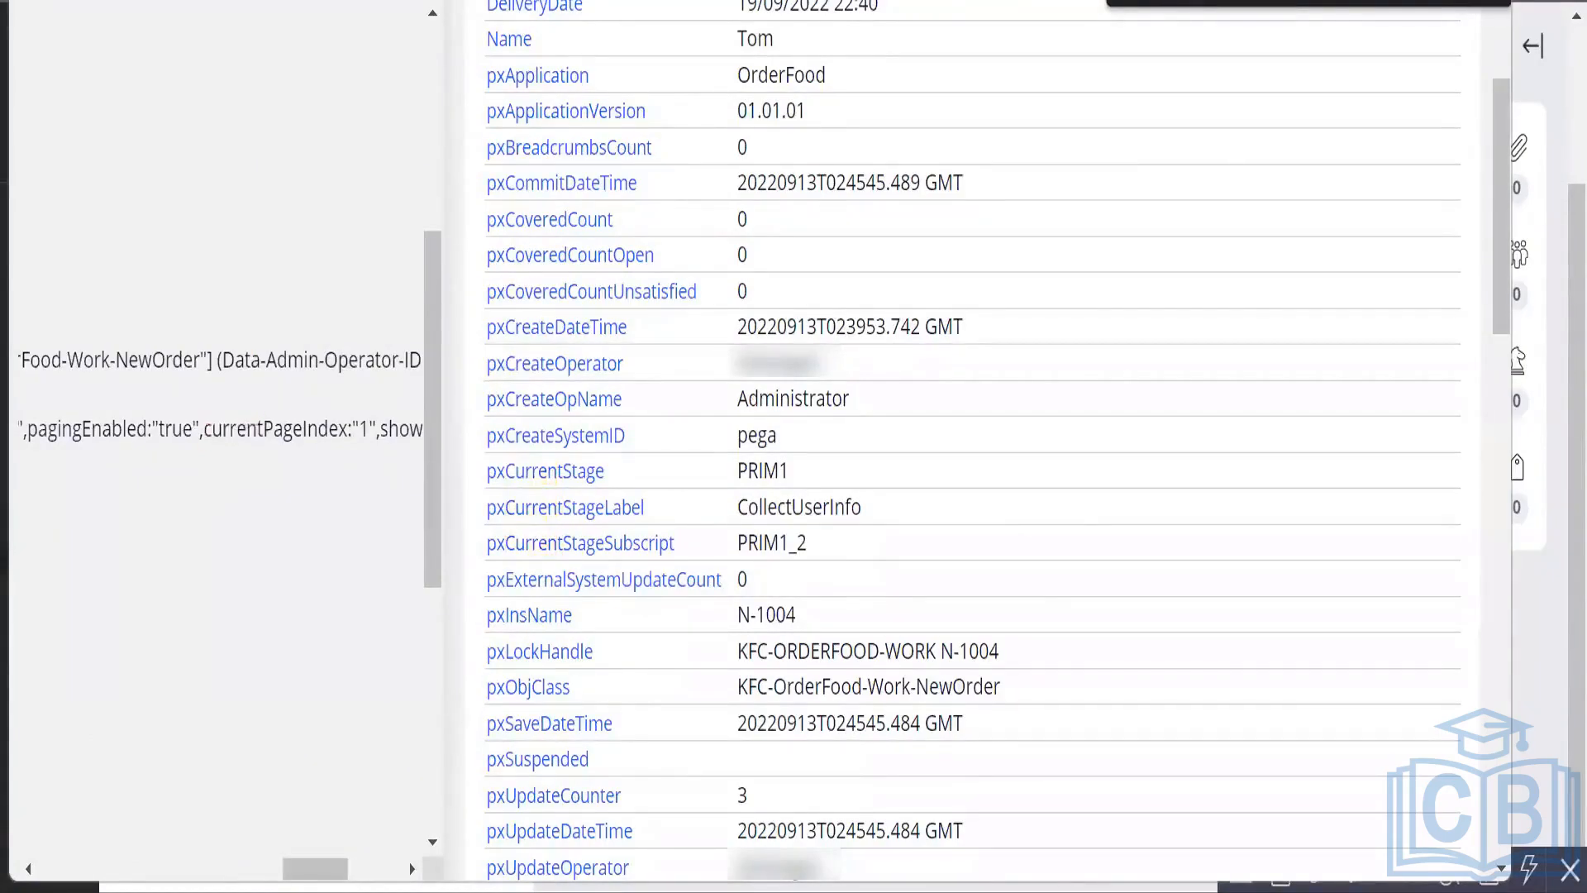
# Search pyWorkPage for "customer", go through the matches and return to the NewOrder assignment.
pyautogui.write('customer')
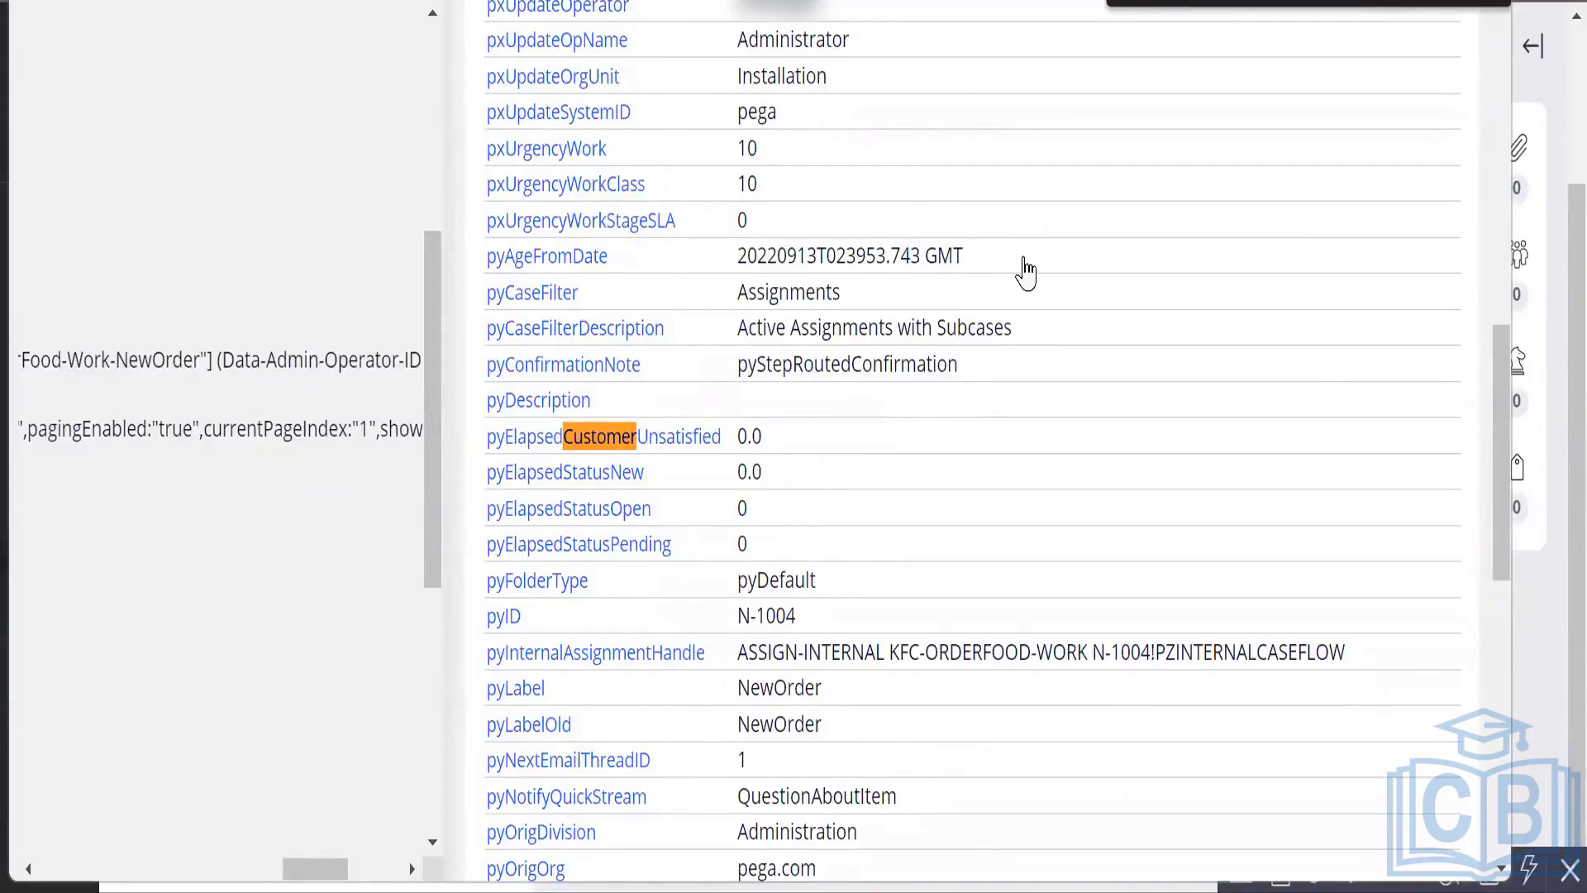
pyautogui.scroll(-10, 1026, 269)
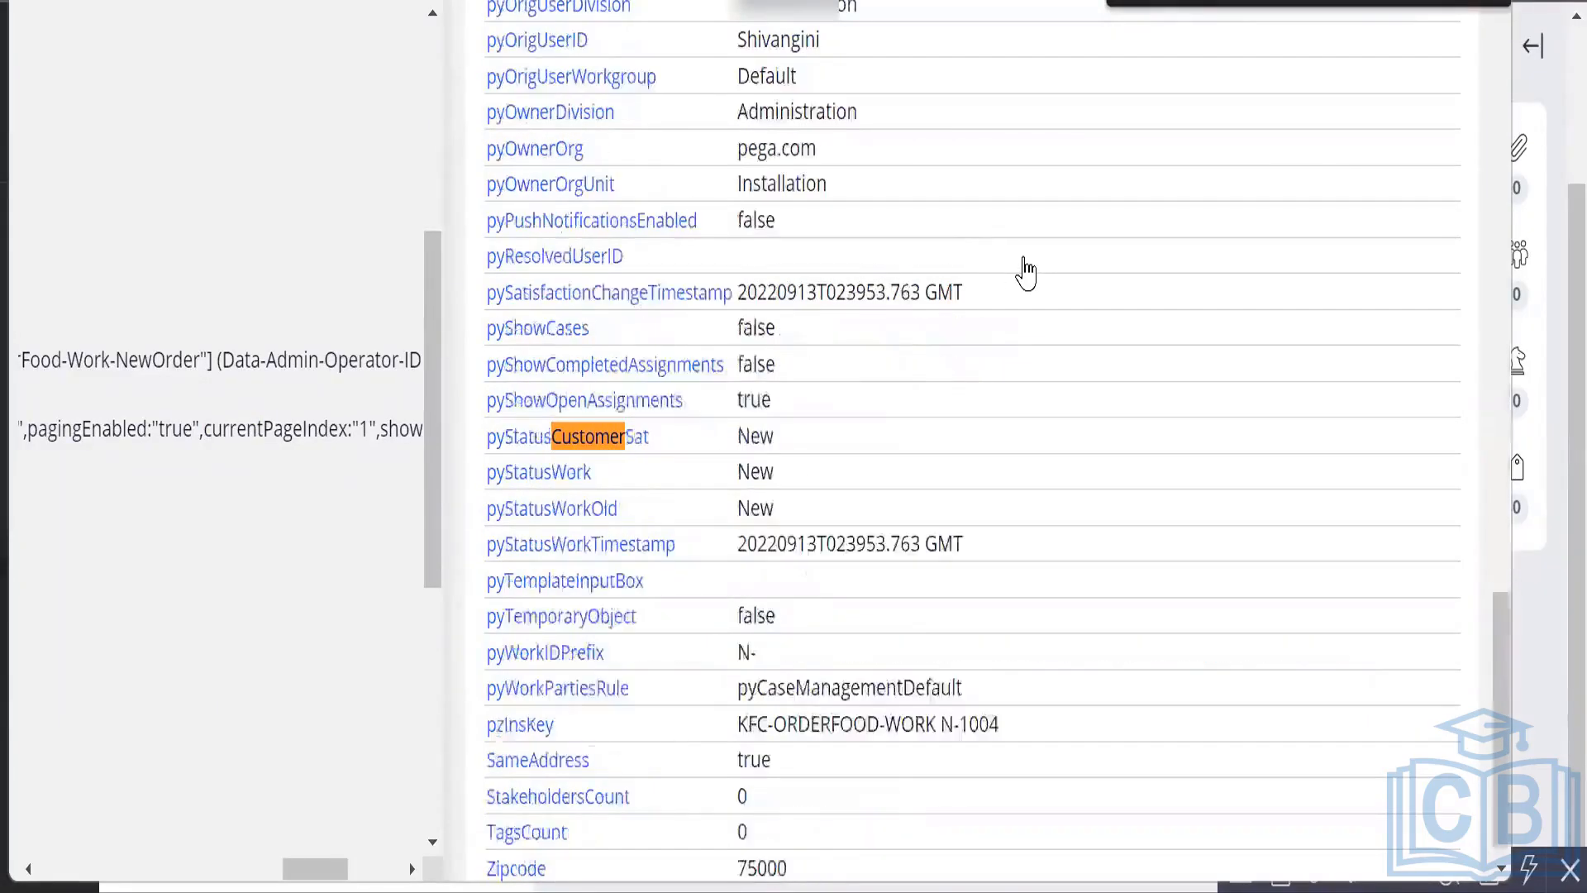
pyautogui.hotkey('shift', 'Return')
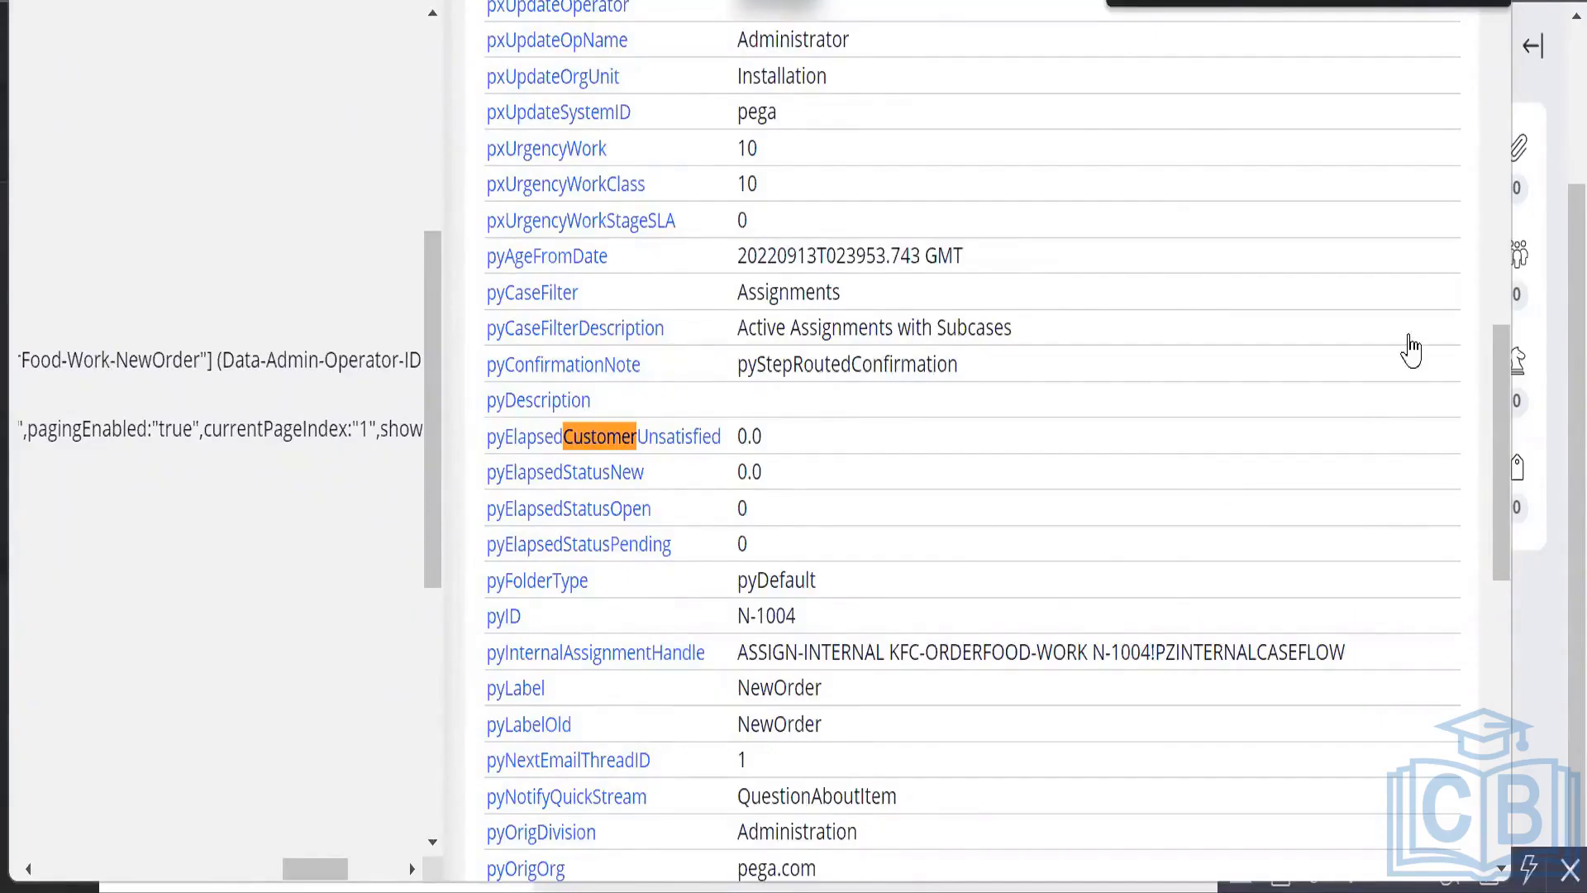
pyautogui.press('Escape')
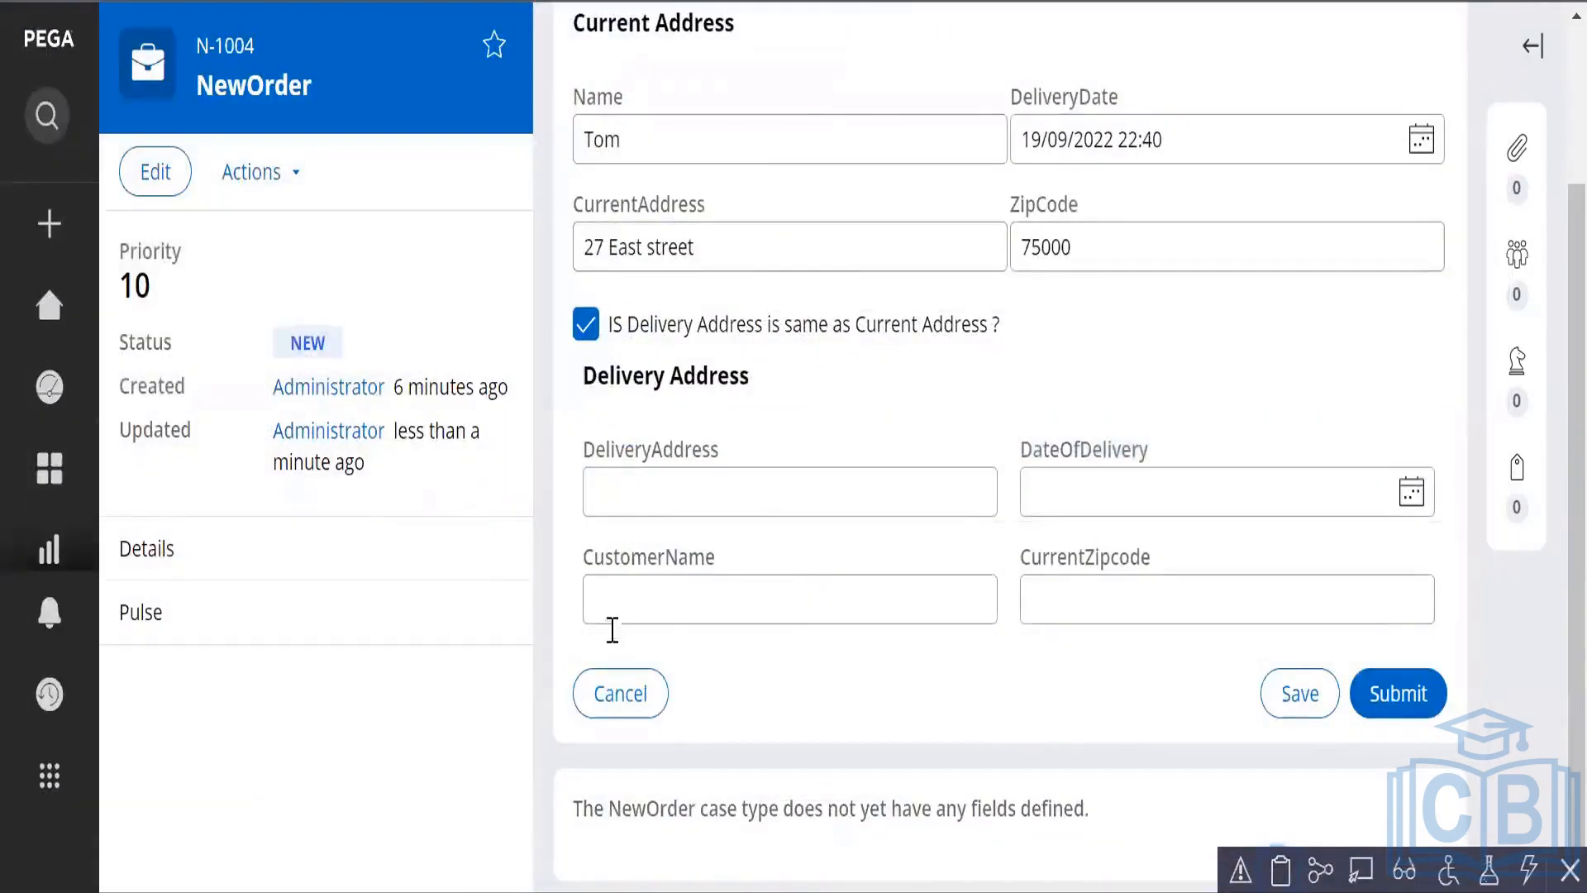
# Fill in the DeliveryAddress field with the same street address as in CurrentAddress.
pyautogui.click(594, 492)
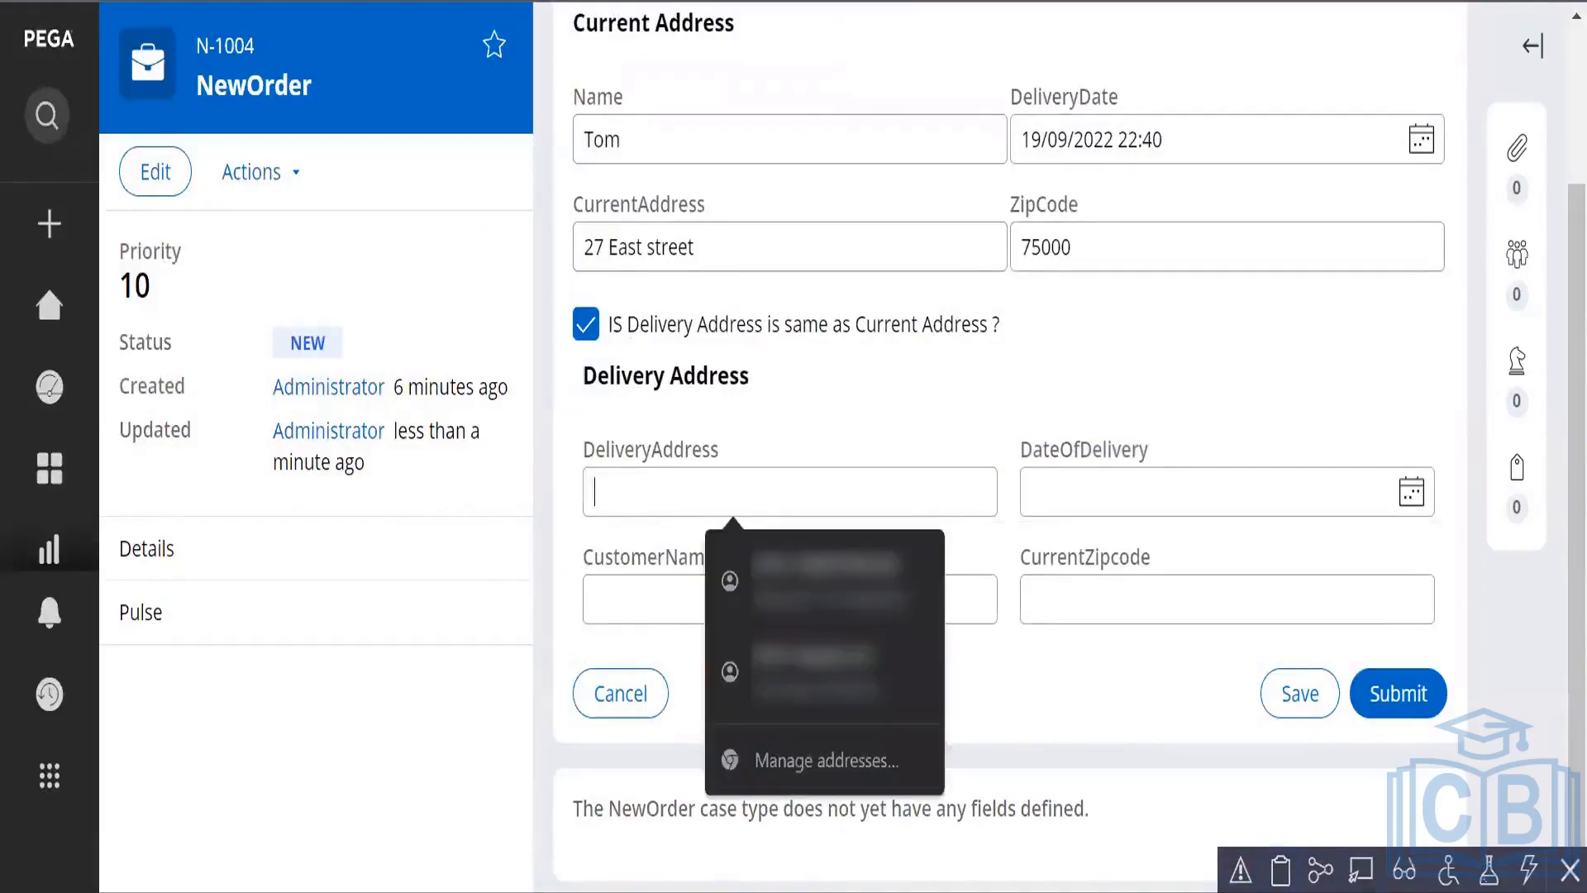
pyautogui.write('2t')
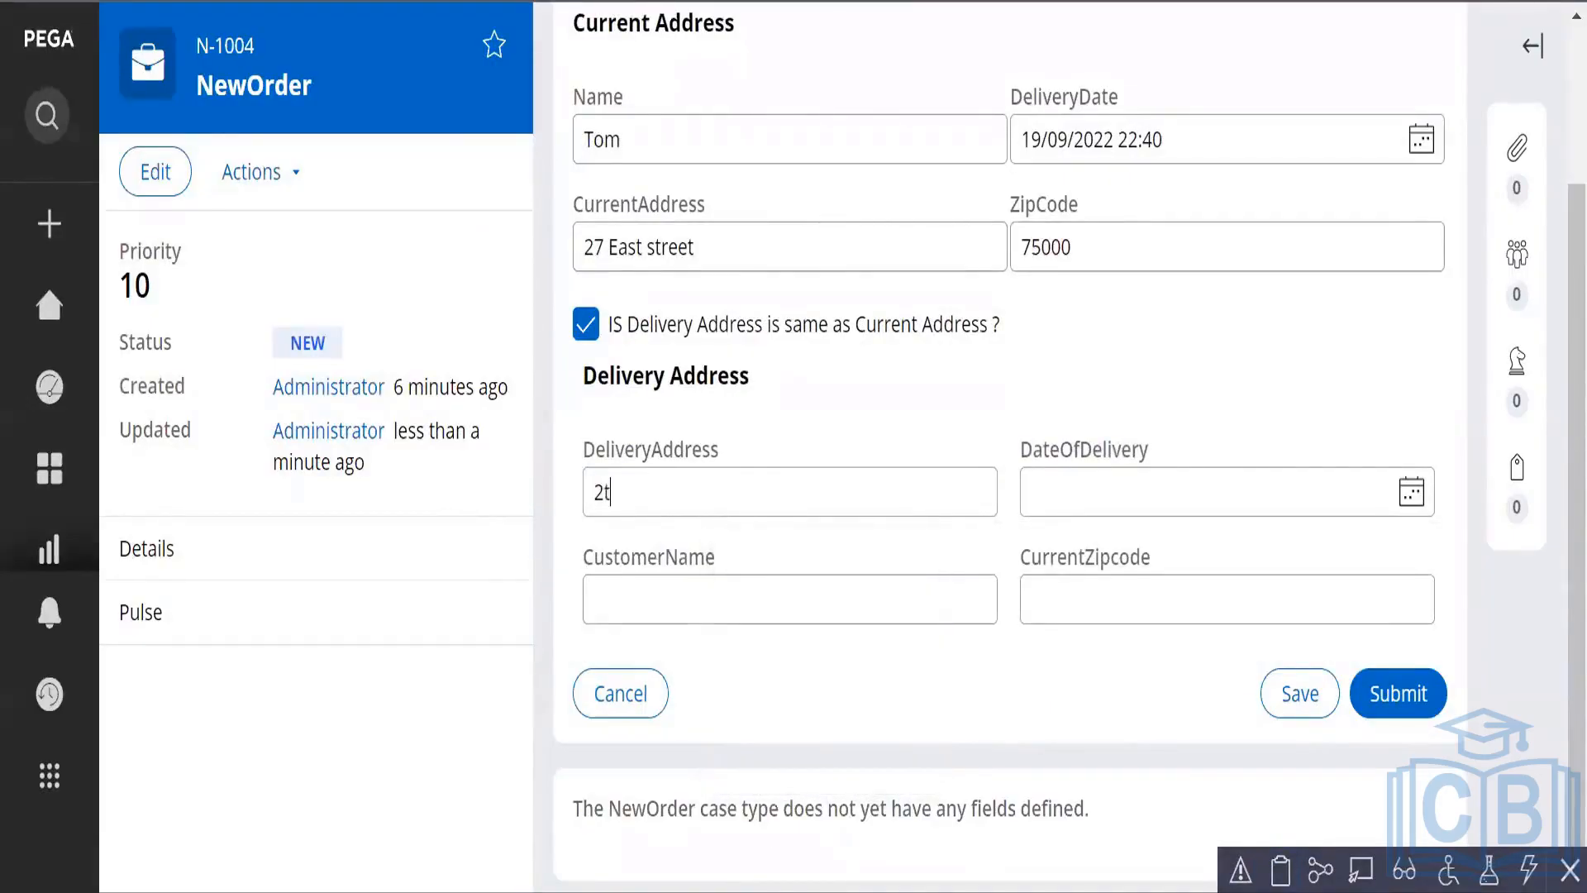
pyautogui.press('BackSpace')
pyautogui.write('7 East Stree')
pyautogui.press('BackSpace')
pyautogui.press('BackSpace')
pyautogui.press('BackSpace')
pyautogui.press('BackSpace')
pyautogui.press('BackSpace')
pyautogui.write('street')
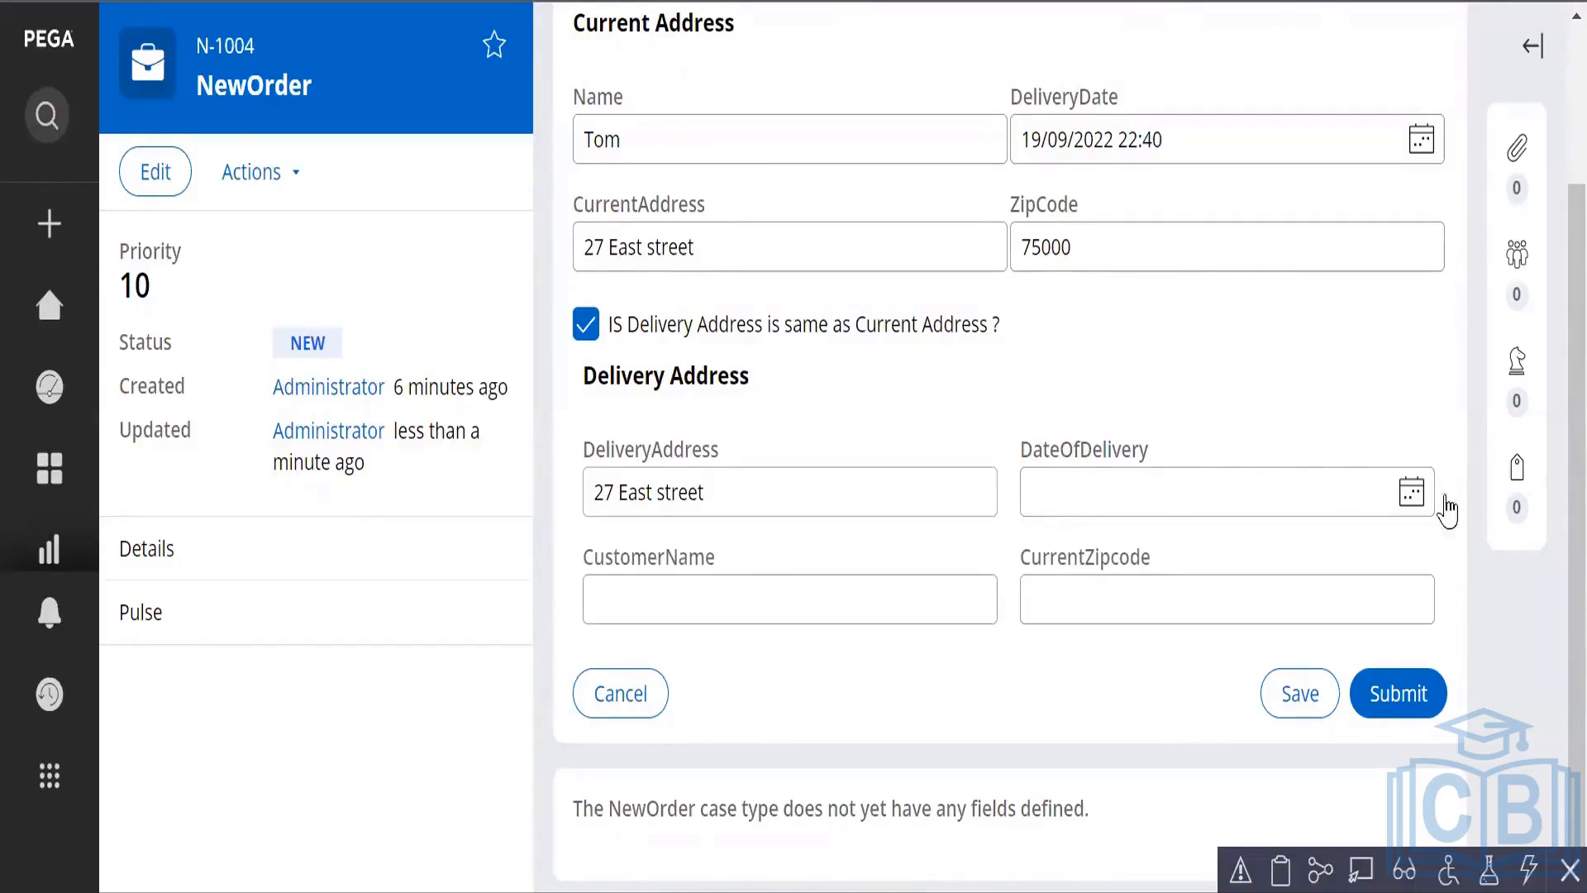
# Set DateOfDelivery under Delivery Address to 19/09/2022 22:47.
pyautogui.click(1413, 494)
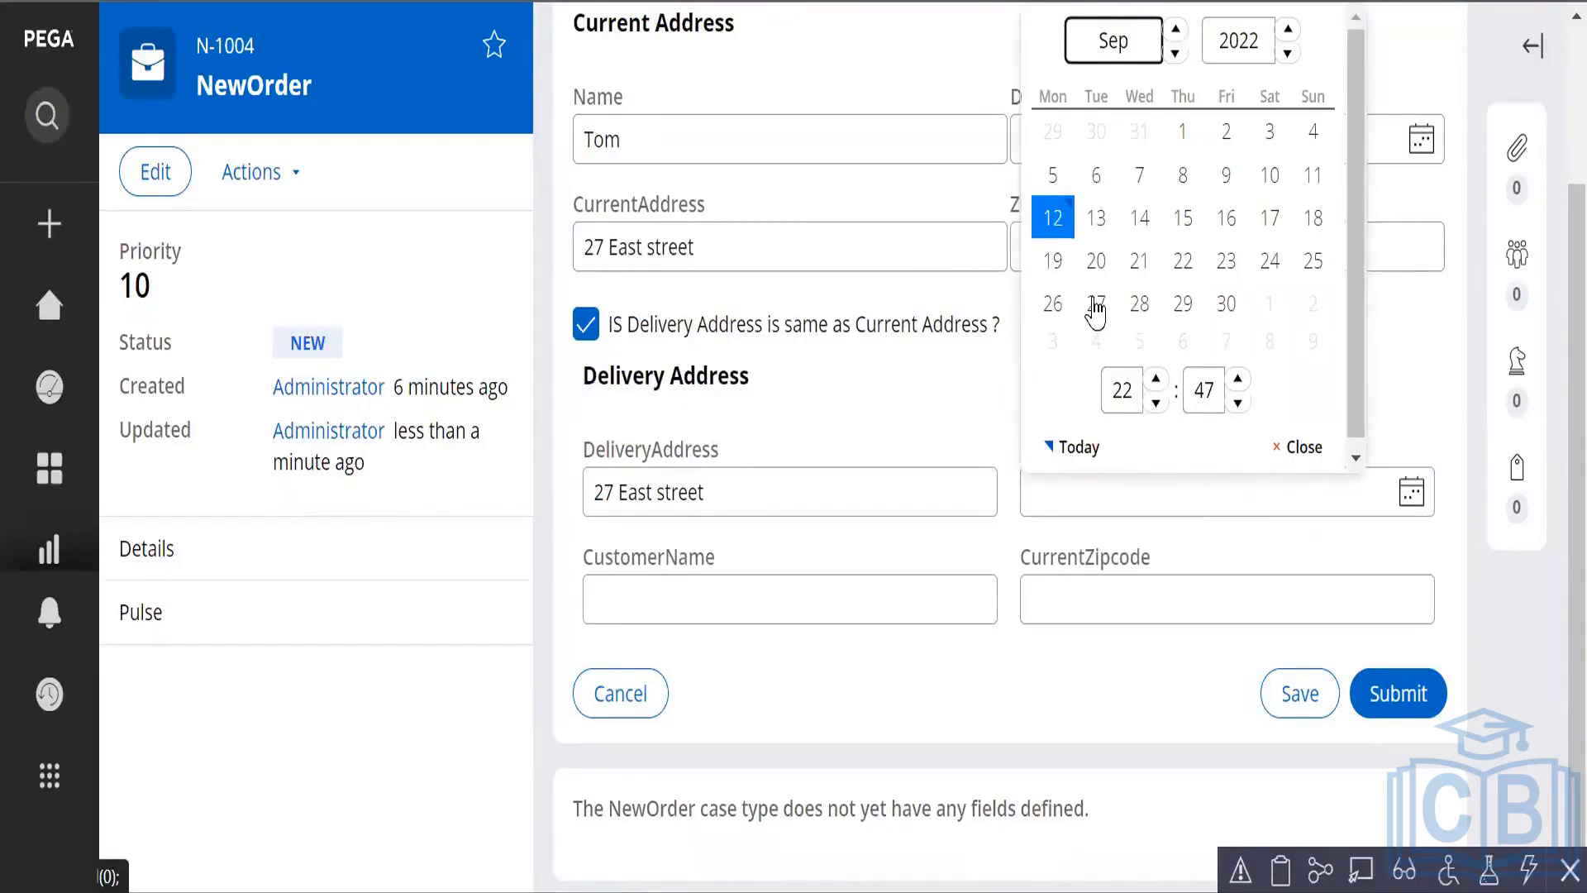
pyautogui.click(1096, 263)
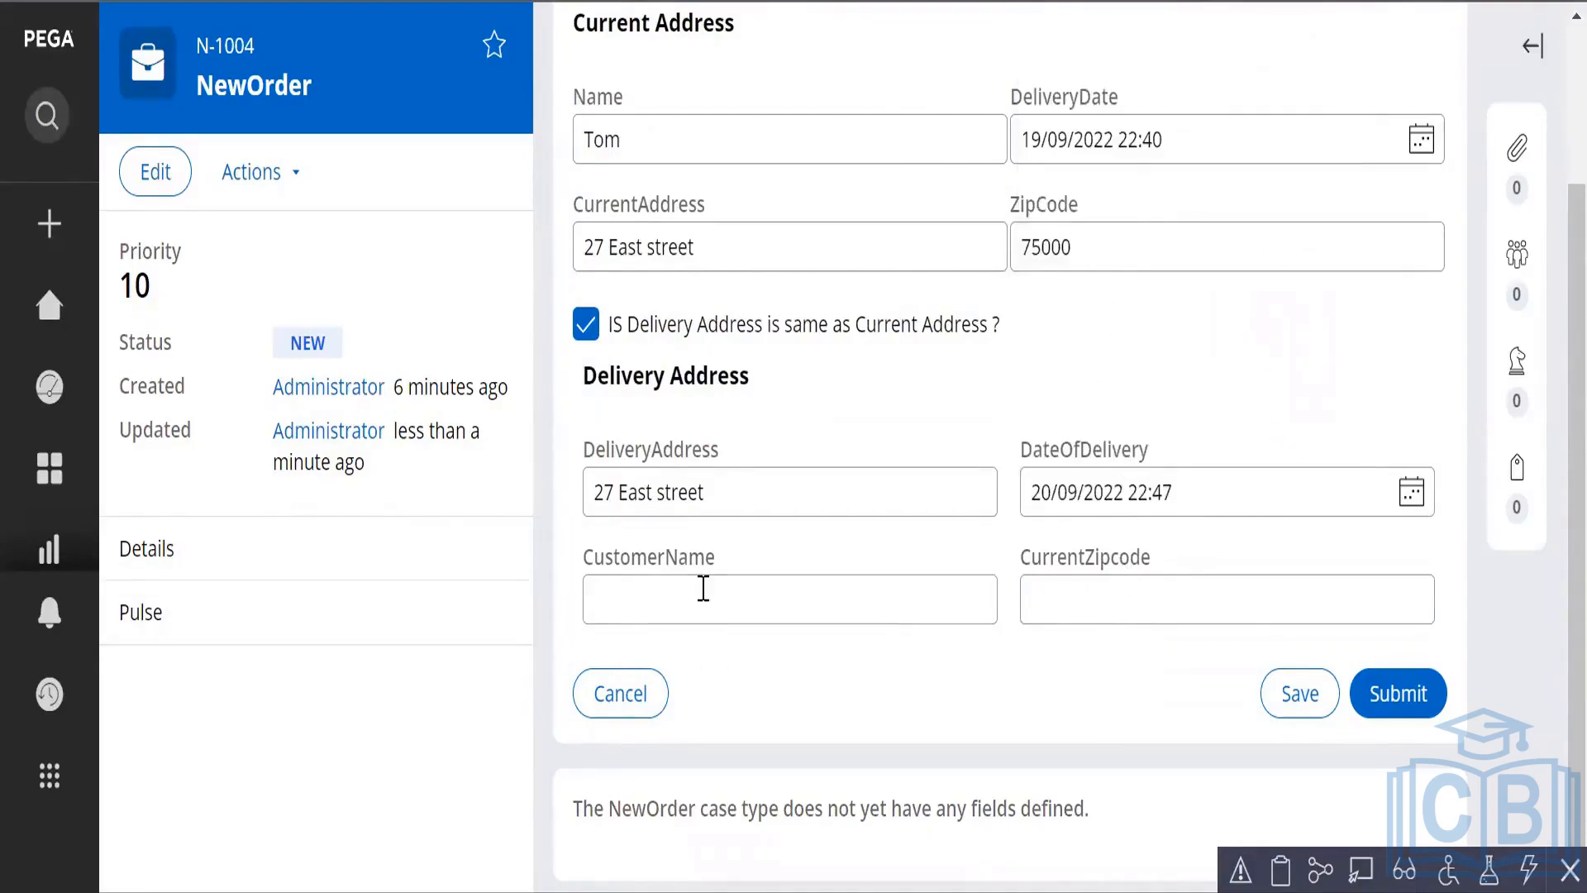
pyautogui.click(1411, 502)
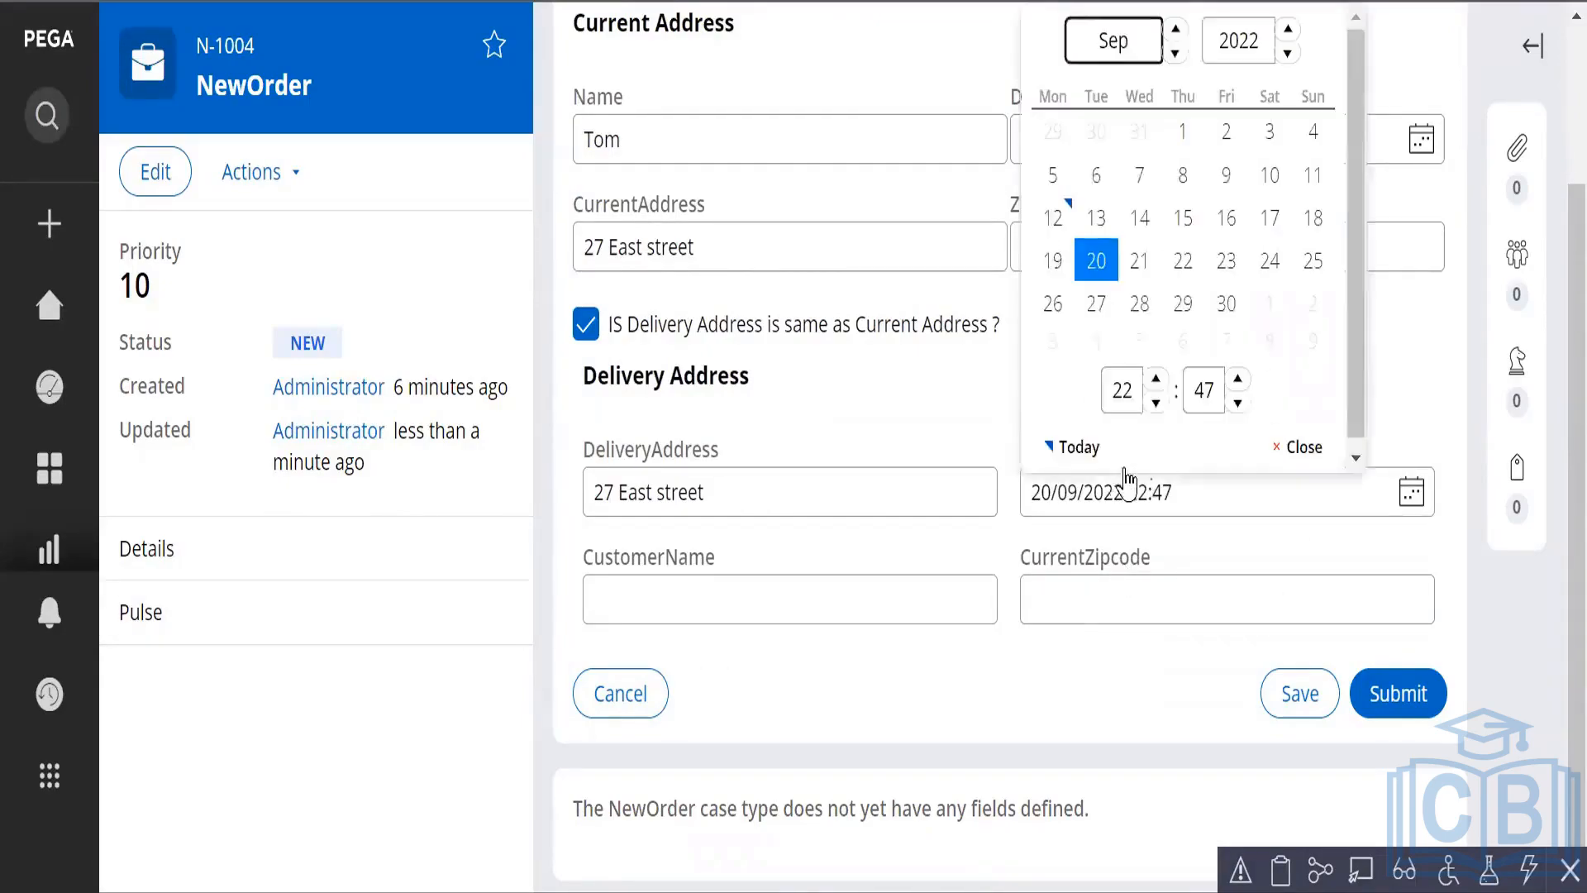
pyautogui.click(1056, 258)
# Fill in the CustomerName and CurrentZipcode fields under Delivery Address and save the NewOrder case.
pyautogui.click(658, 612)
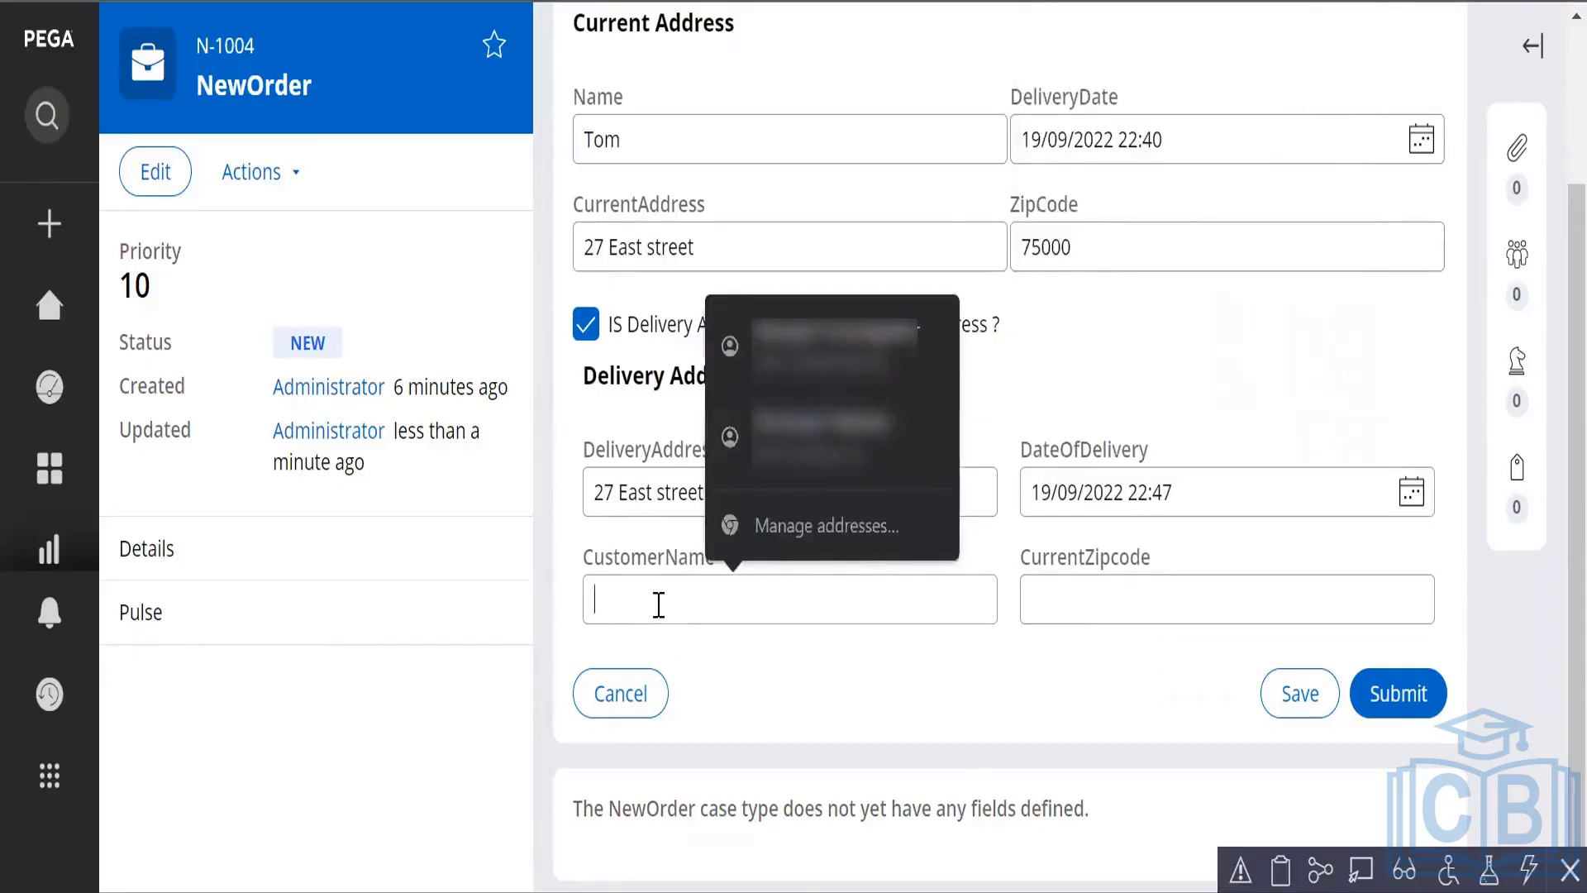
pyautogui.write('Marry')
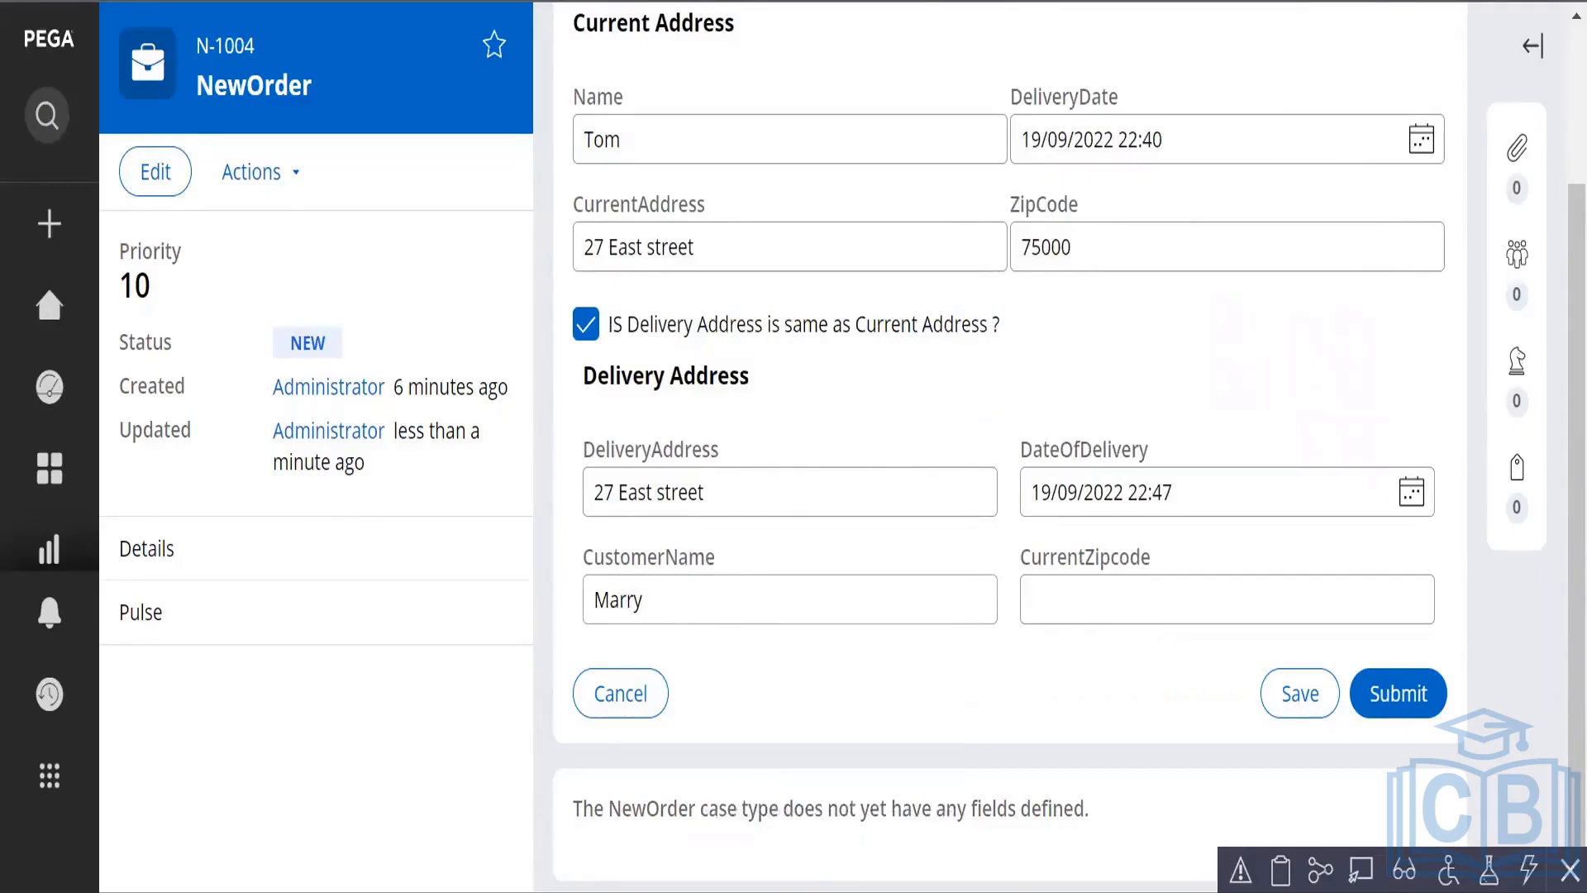
pyautogui.click(1067, 616)
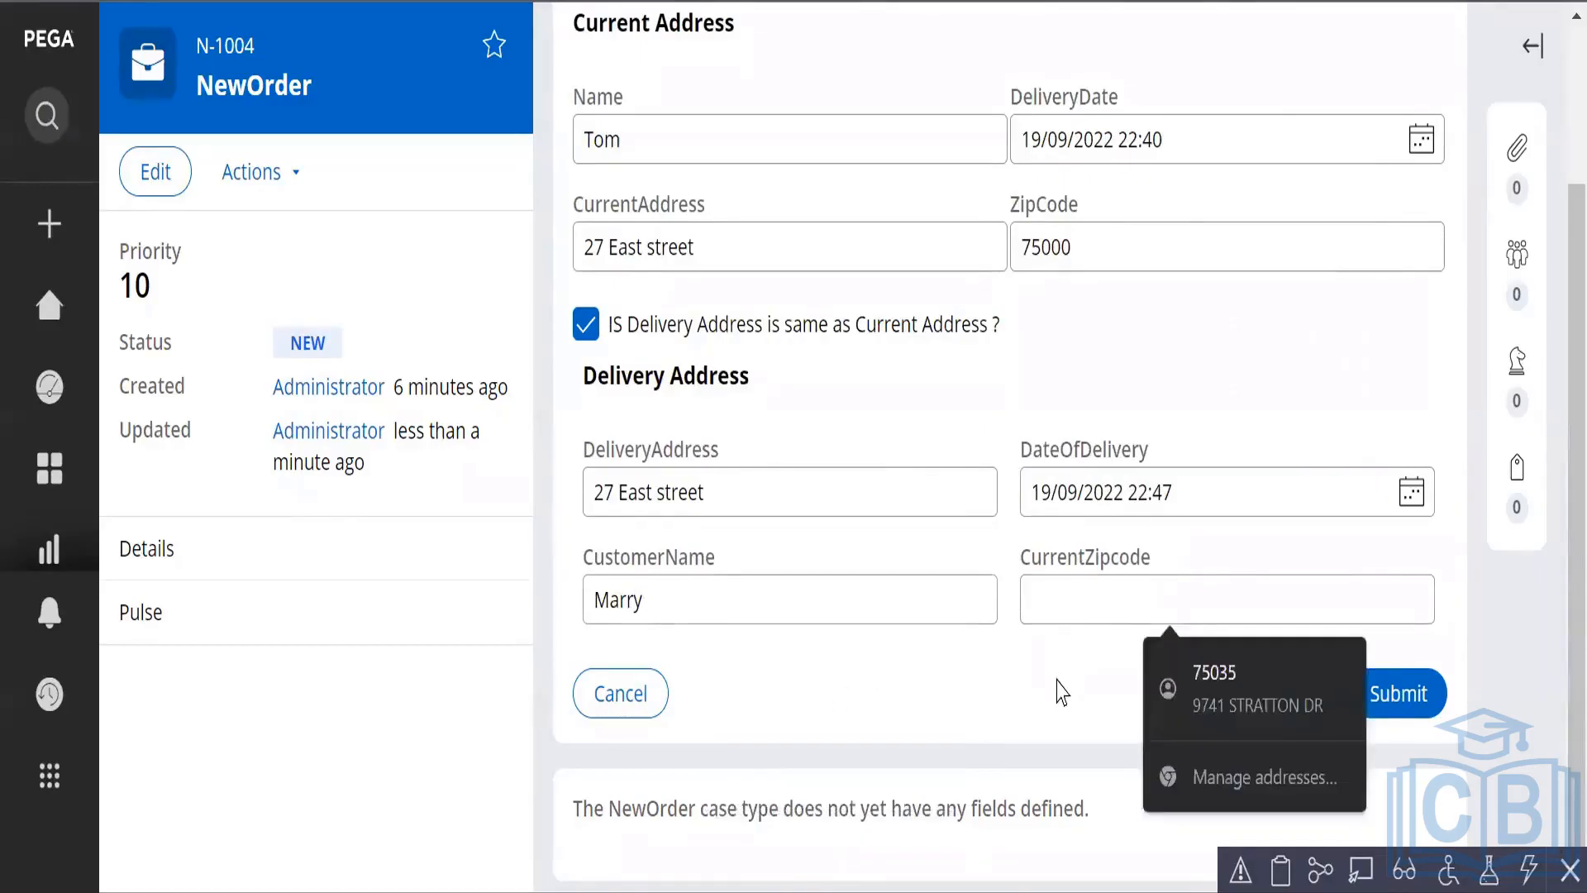
pyautogui.write('85')
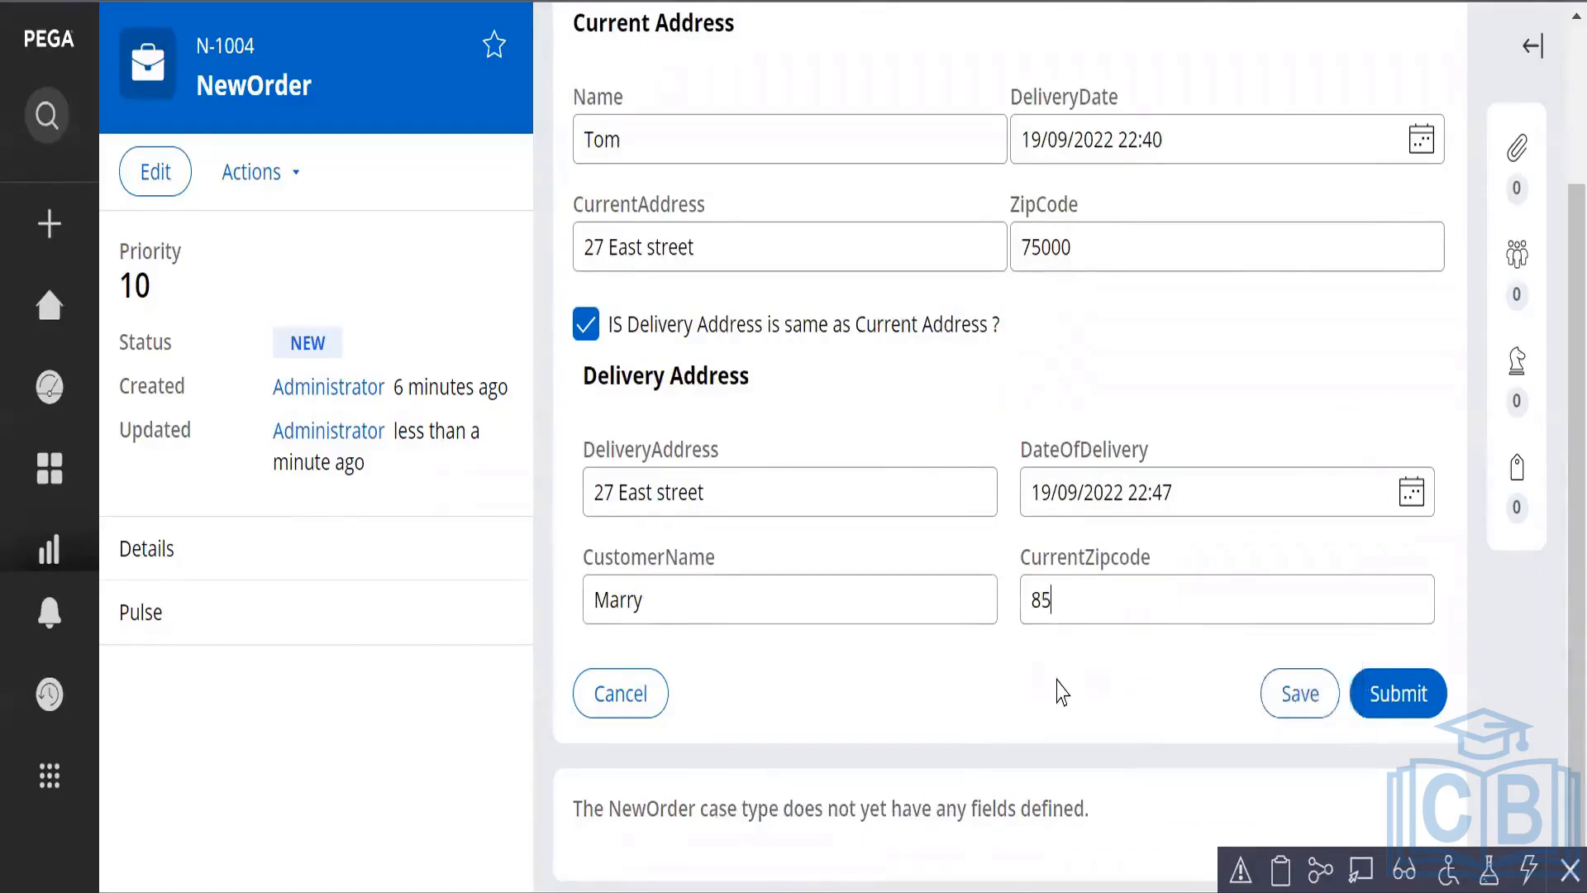
pyautogui.write('000')
pyautogui.click(1294, 710)
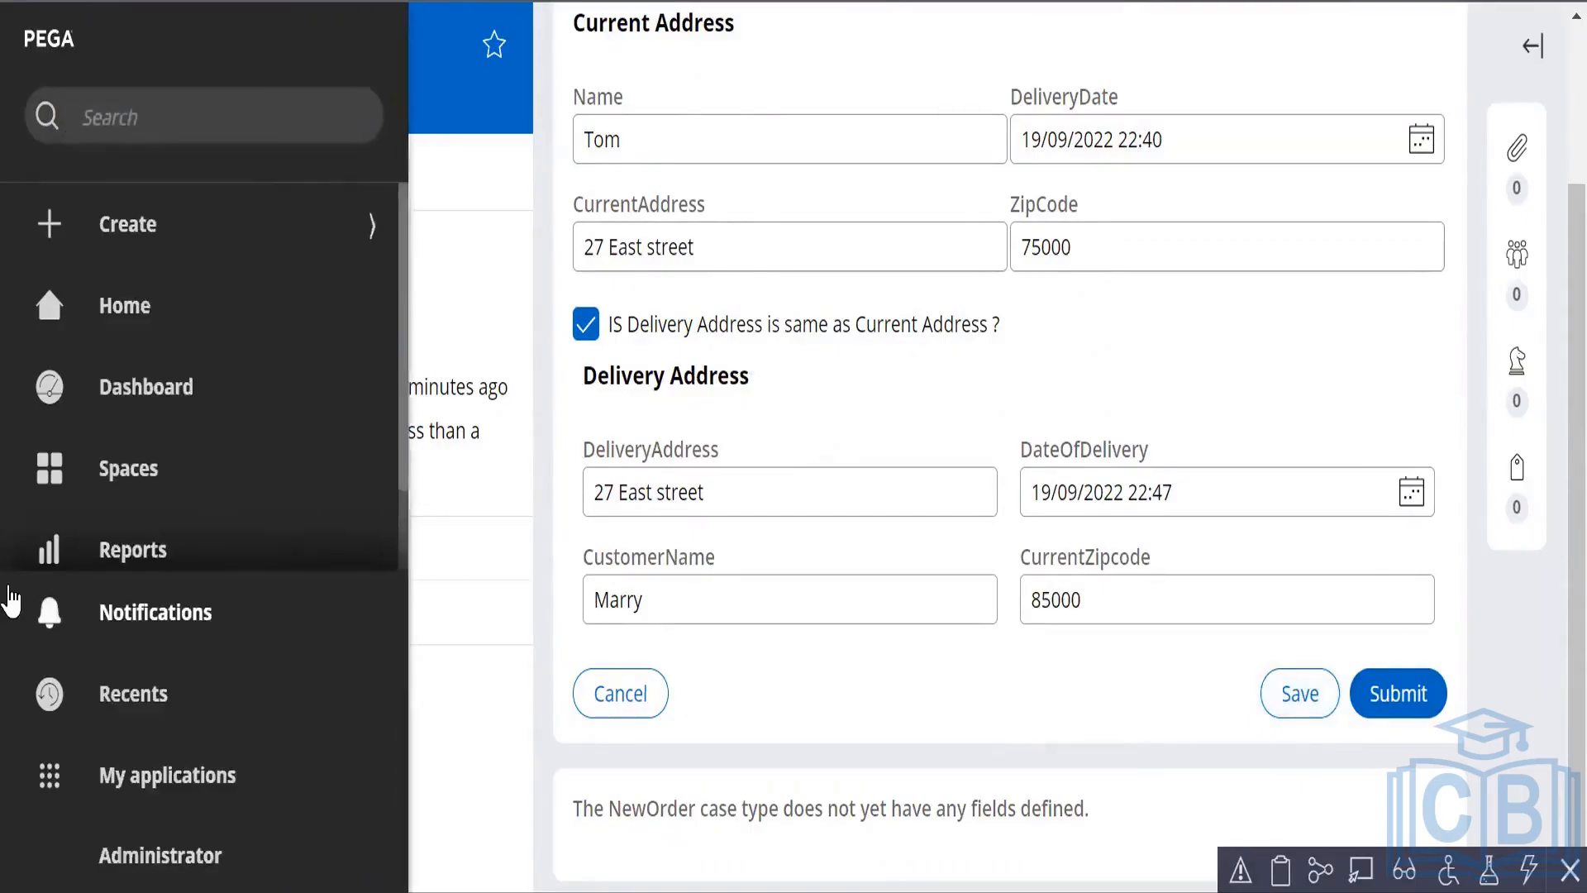
# Open pyWorkPage in the Clipboard and search its properties for "Customer" and "current".
pyautogui.click(1280, 871)
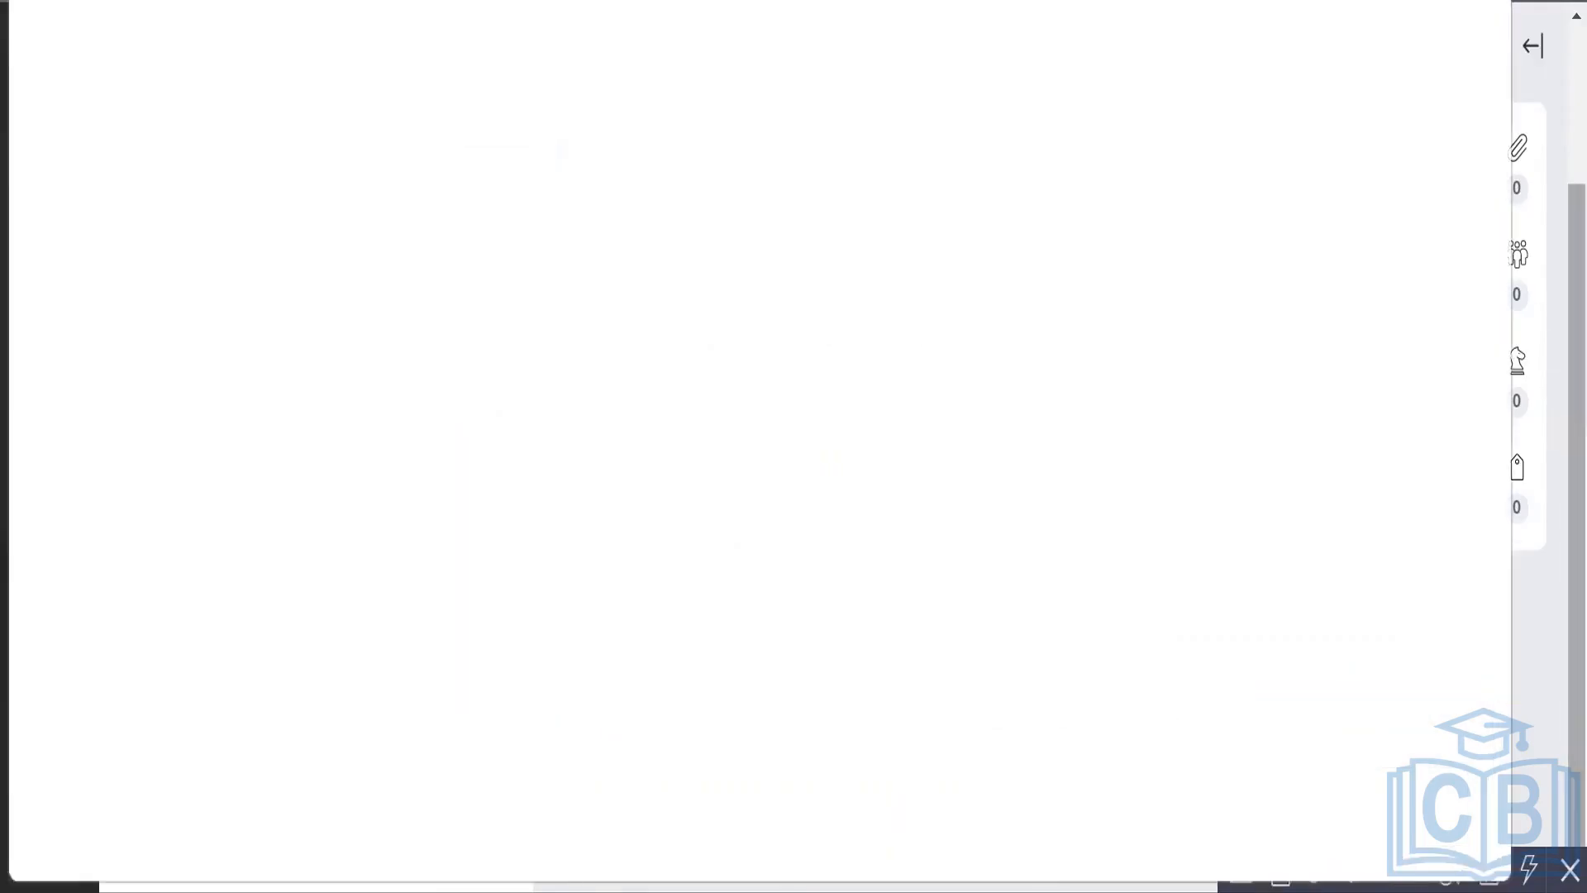
pyautogui.scroll(-10, 126, 614)
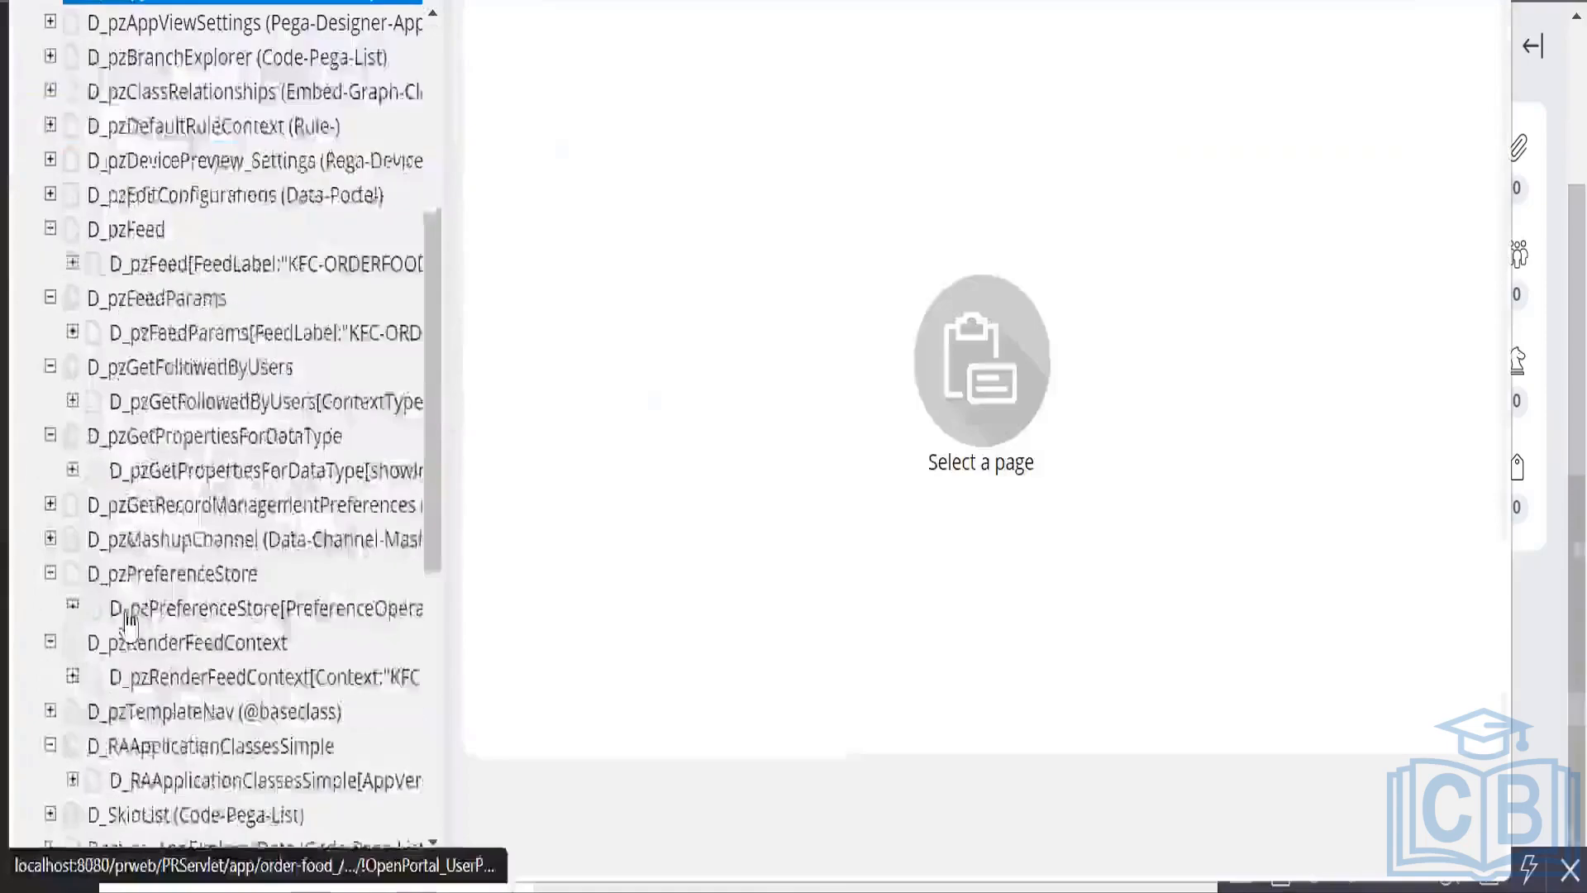
pyautogui.click(151, 642)
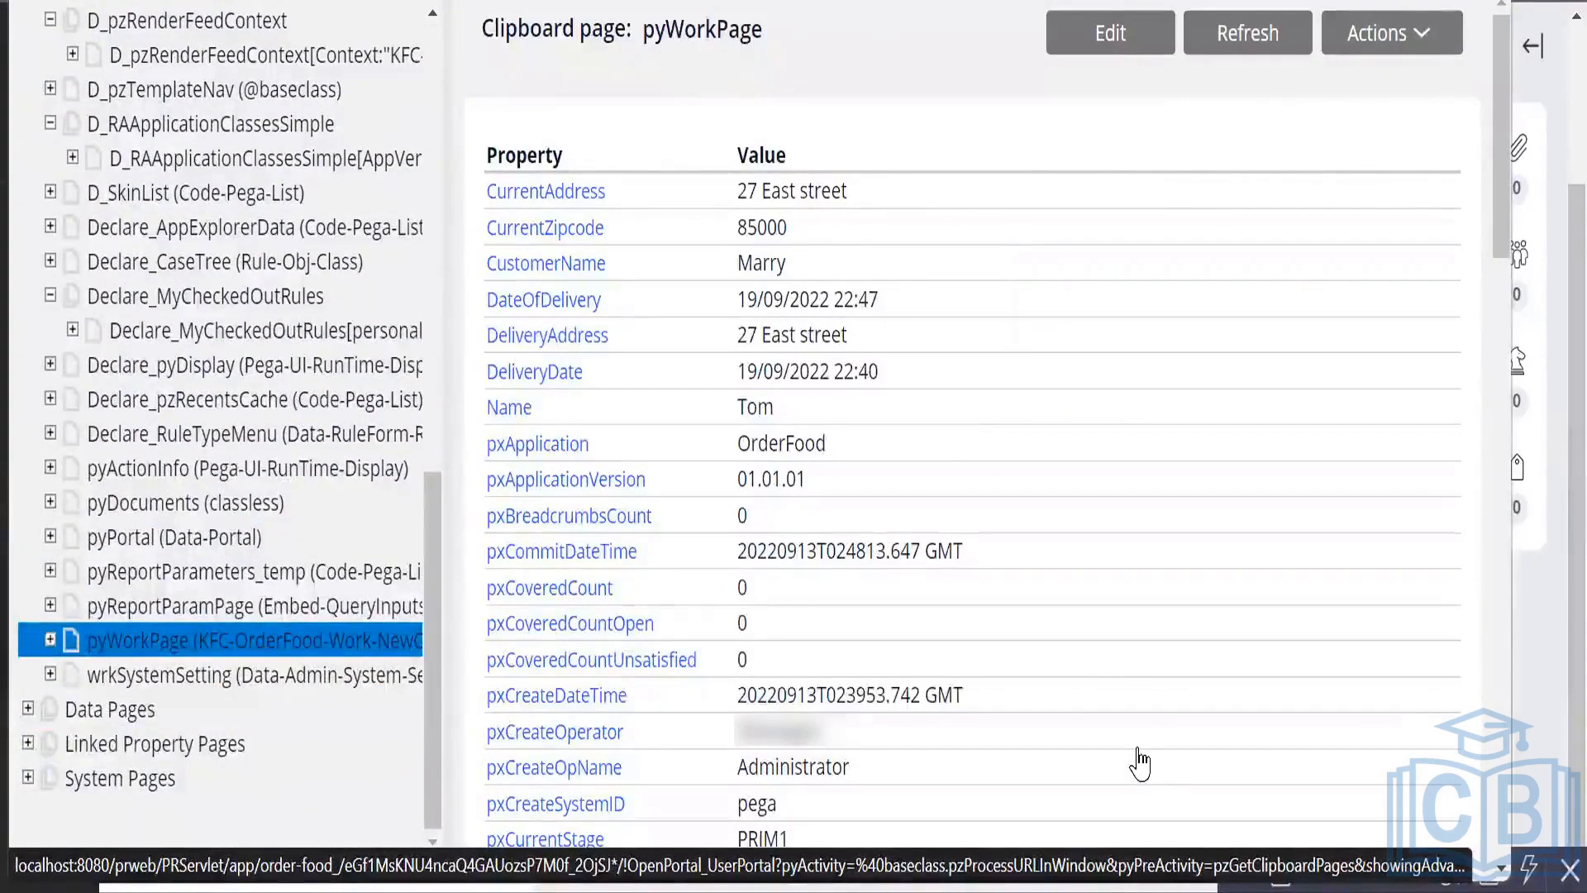
pyautogui.hotkey('ctrl', 'f')
pyautogui.write('Customer')
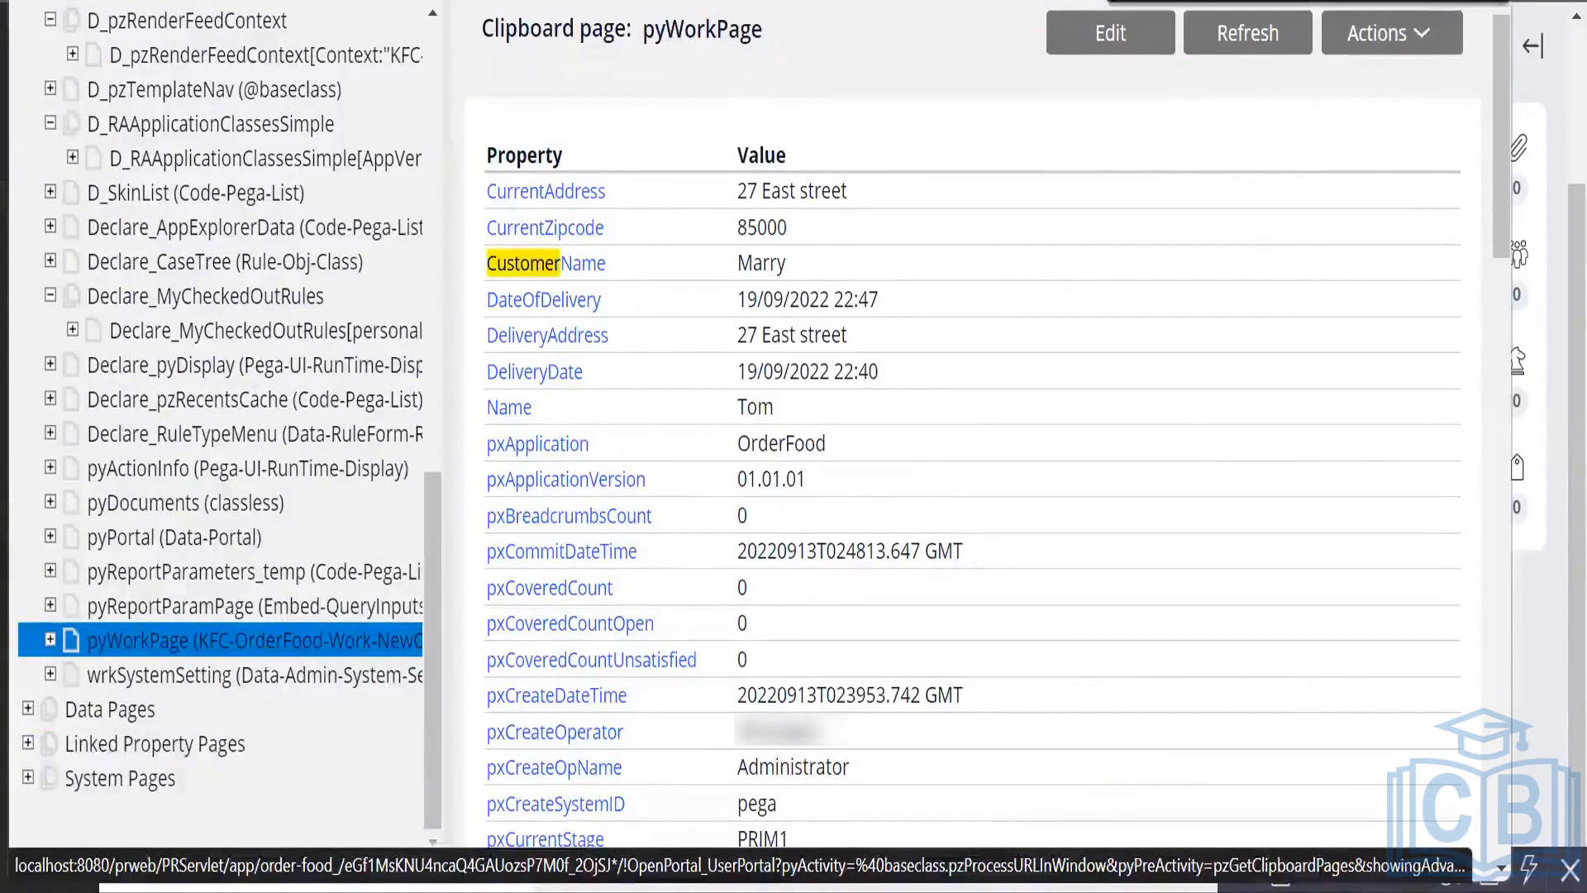
pyautogui.press('Escape')
pyautogui.write('c')
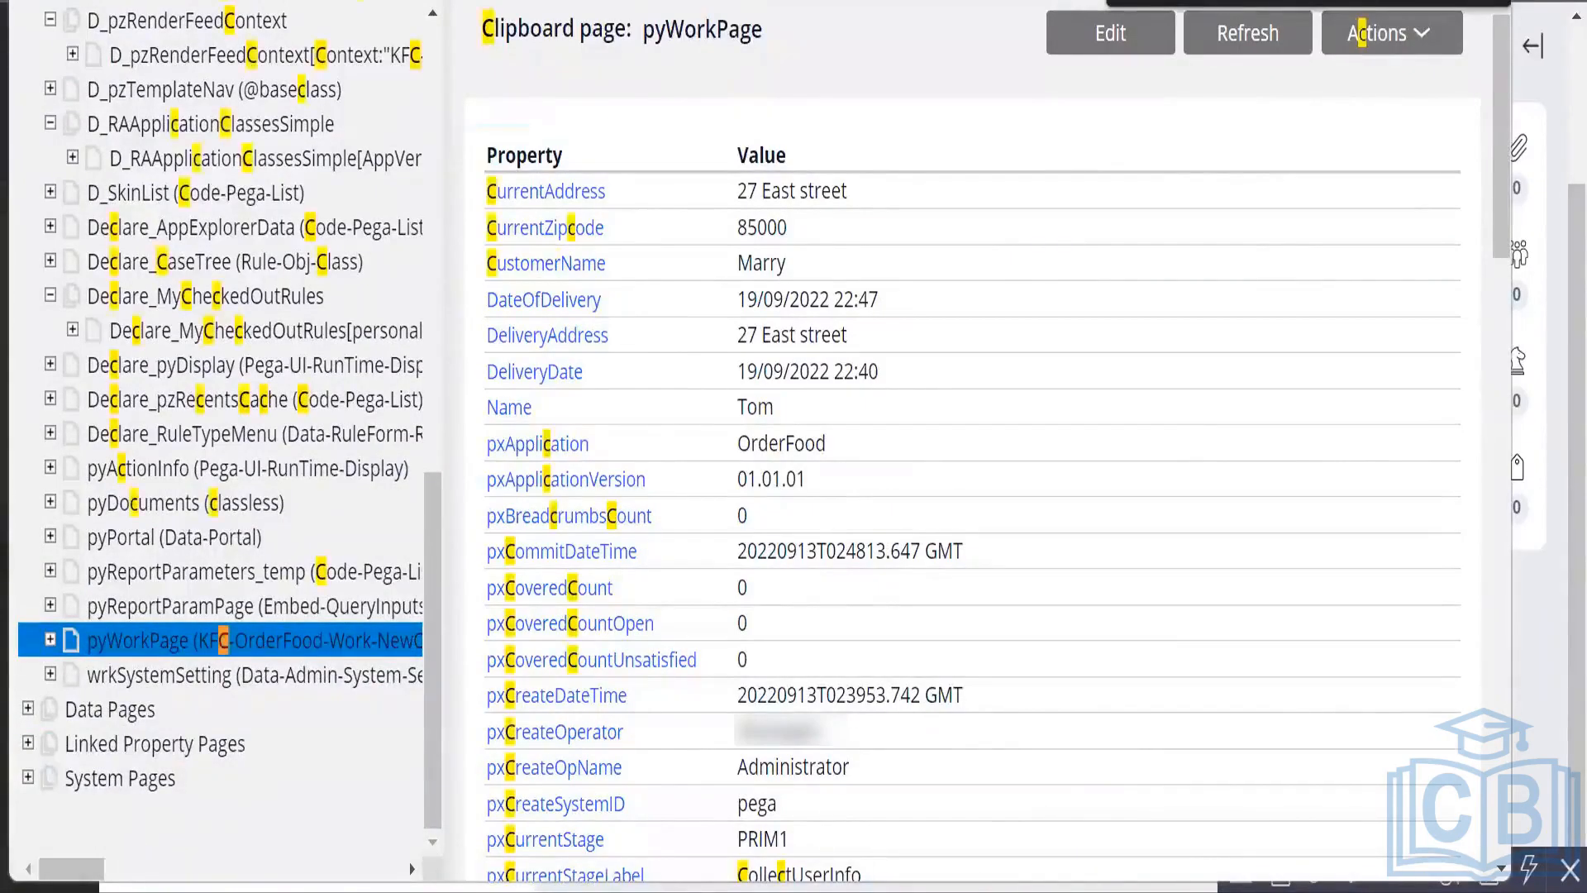
pyautogui.write('urrent')
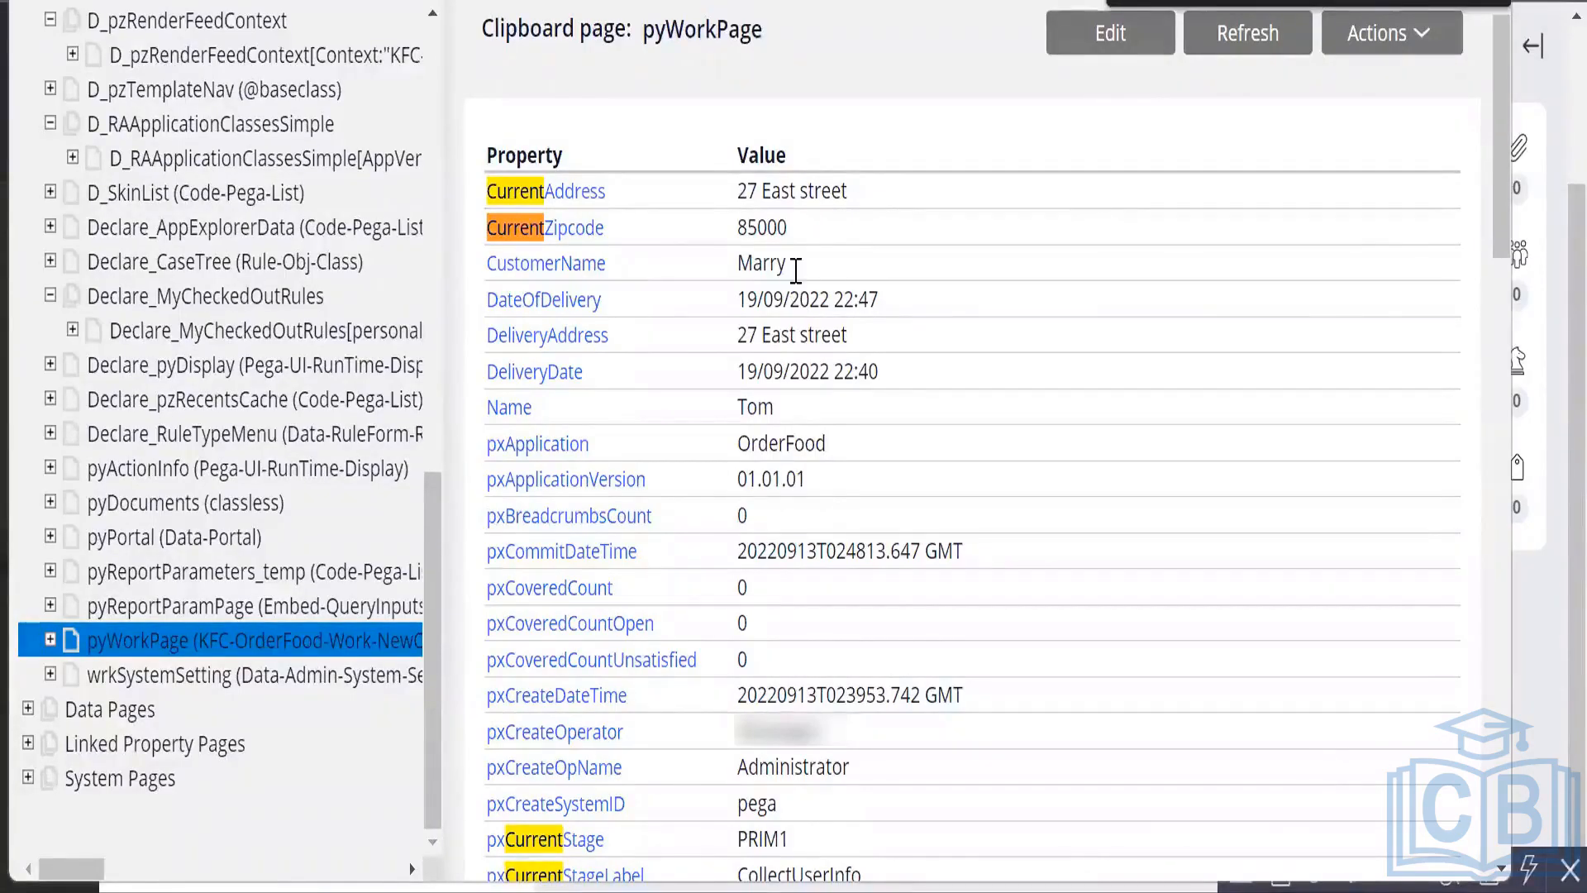
pyautogui.press('Escape')
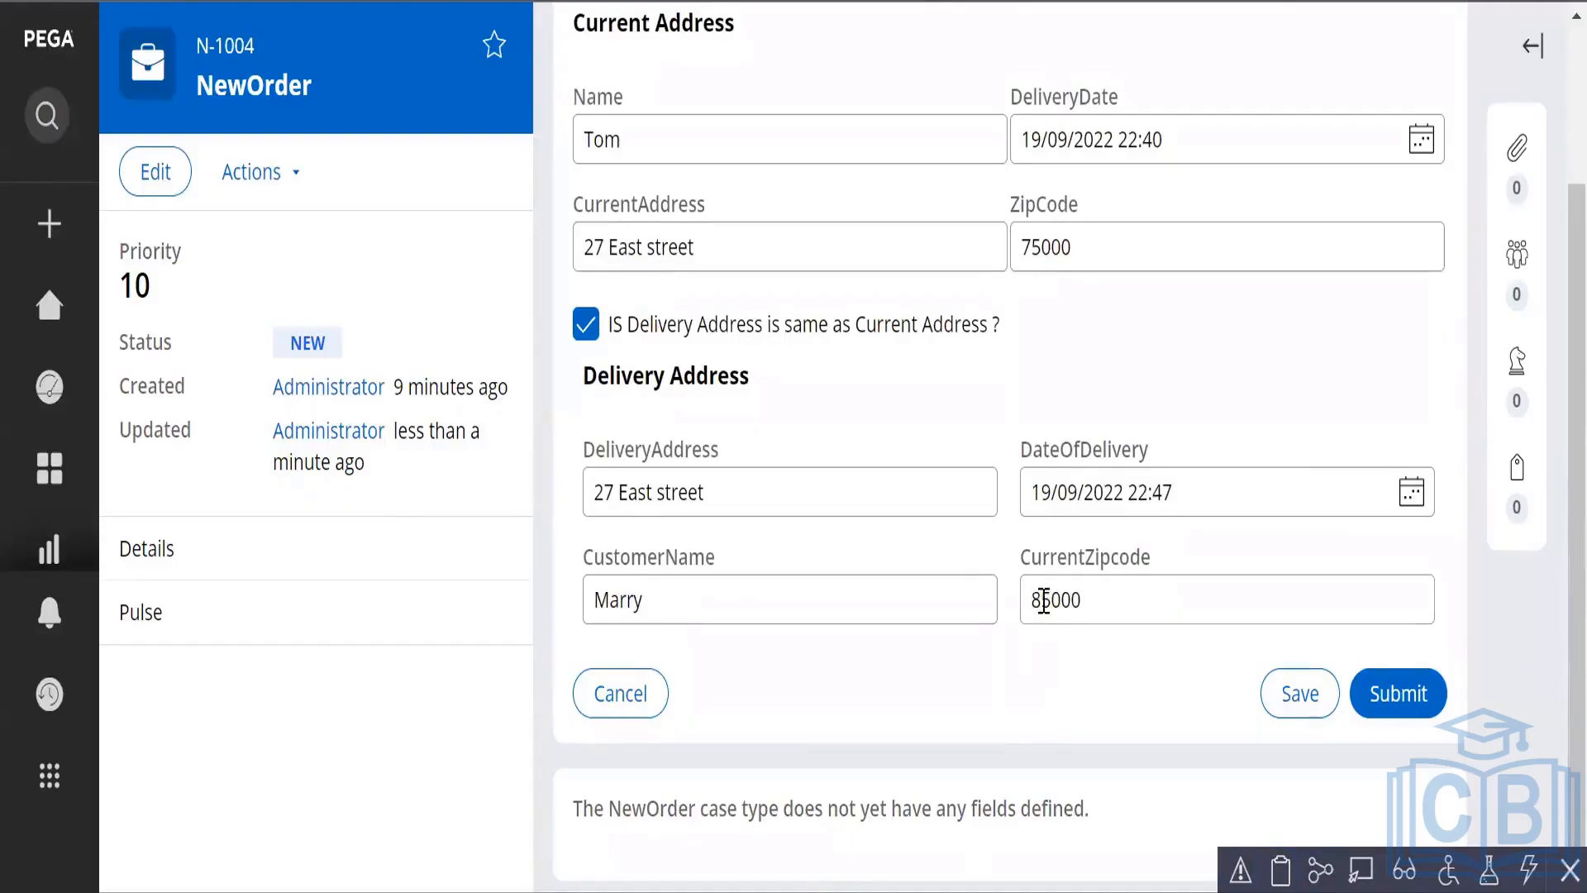
# Change CurrentZipcode under Delivery Address to match the ZipCode under Current Address, and select the CustomerName text.
pyautogui.moveTo(1043, 600); pyautogui.dragTo(1032, 599)
pyautogui.write('7')
pyautogui.moveTo(659, 604); pyautogui.dragTo(568, 613)
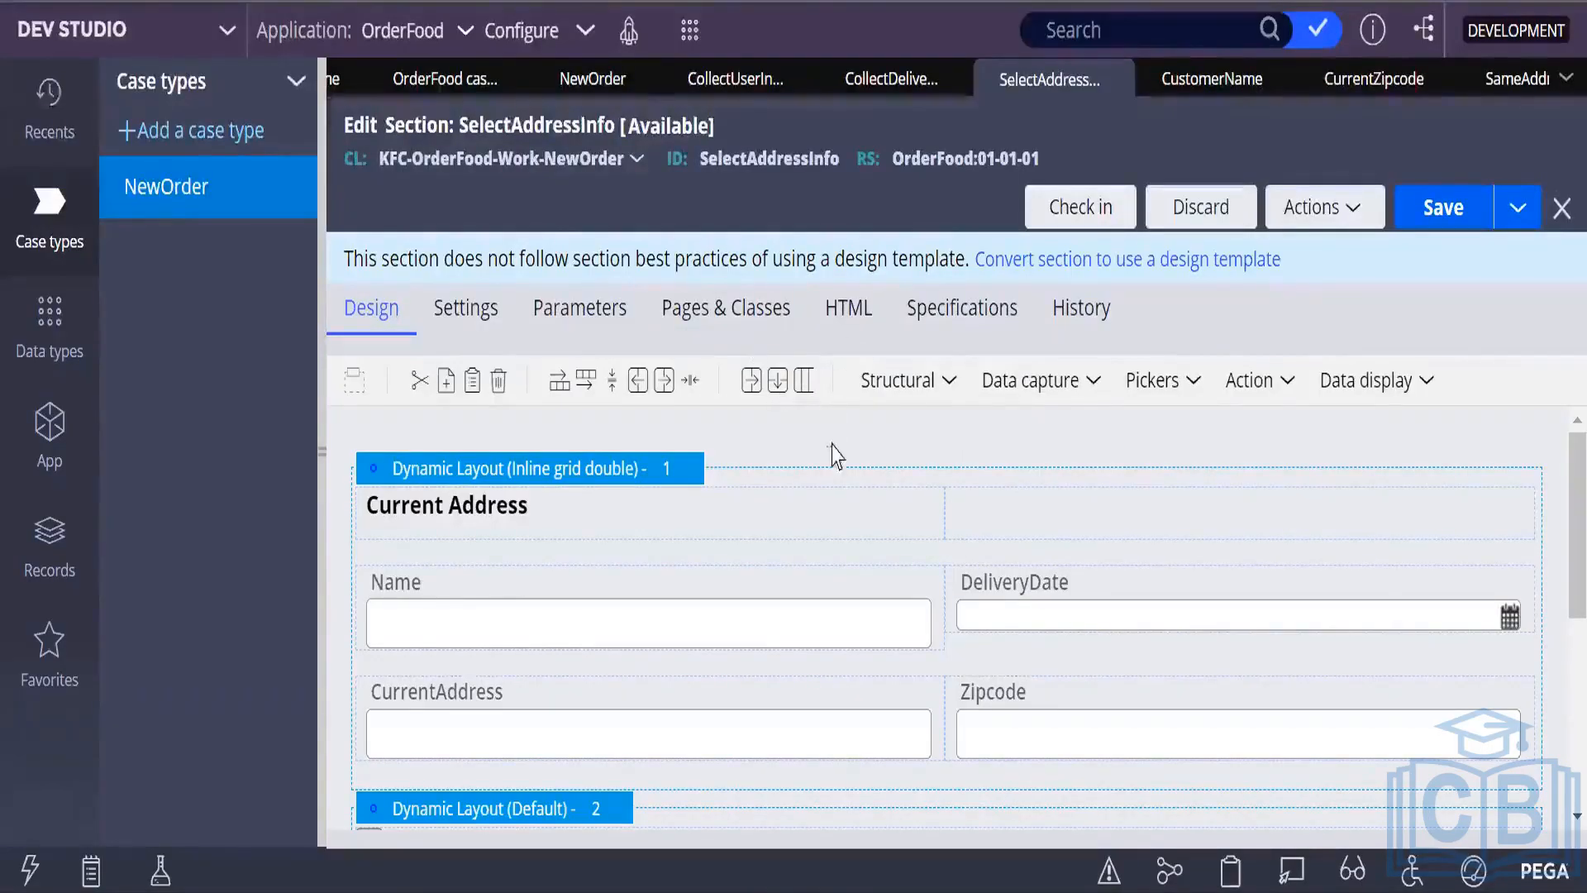
# Open the action settings in the cell properties of the "IS Delivery Address is same as Current Address ?" checkbox in SelectAddressInfo.
pyautogui.scroll(-1, 643, 697)
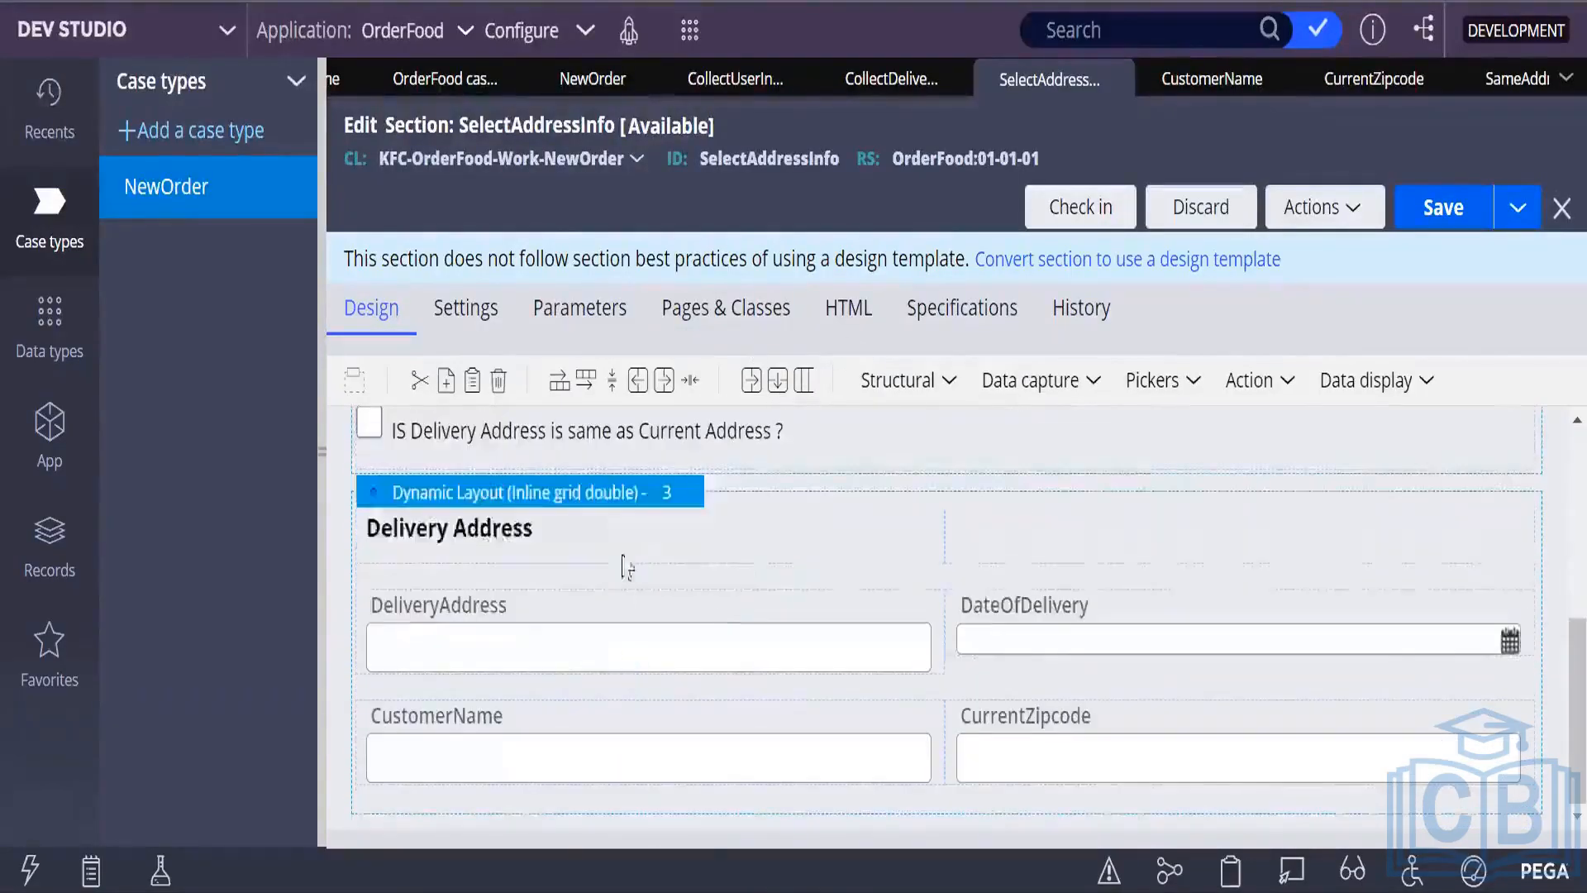
pyautogui.click(752, 436)
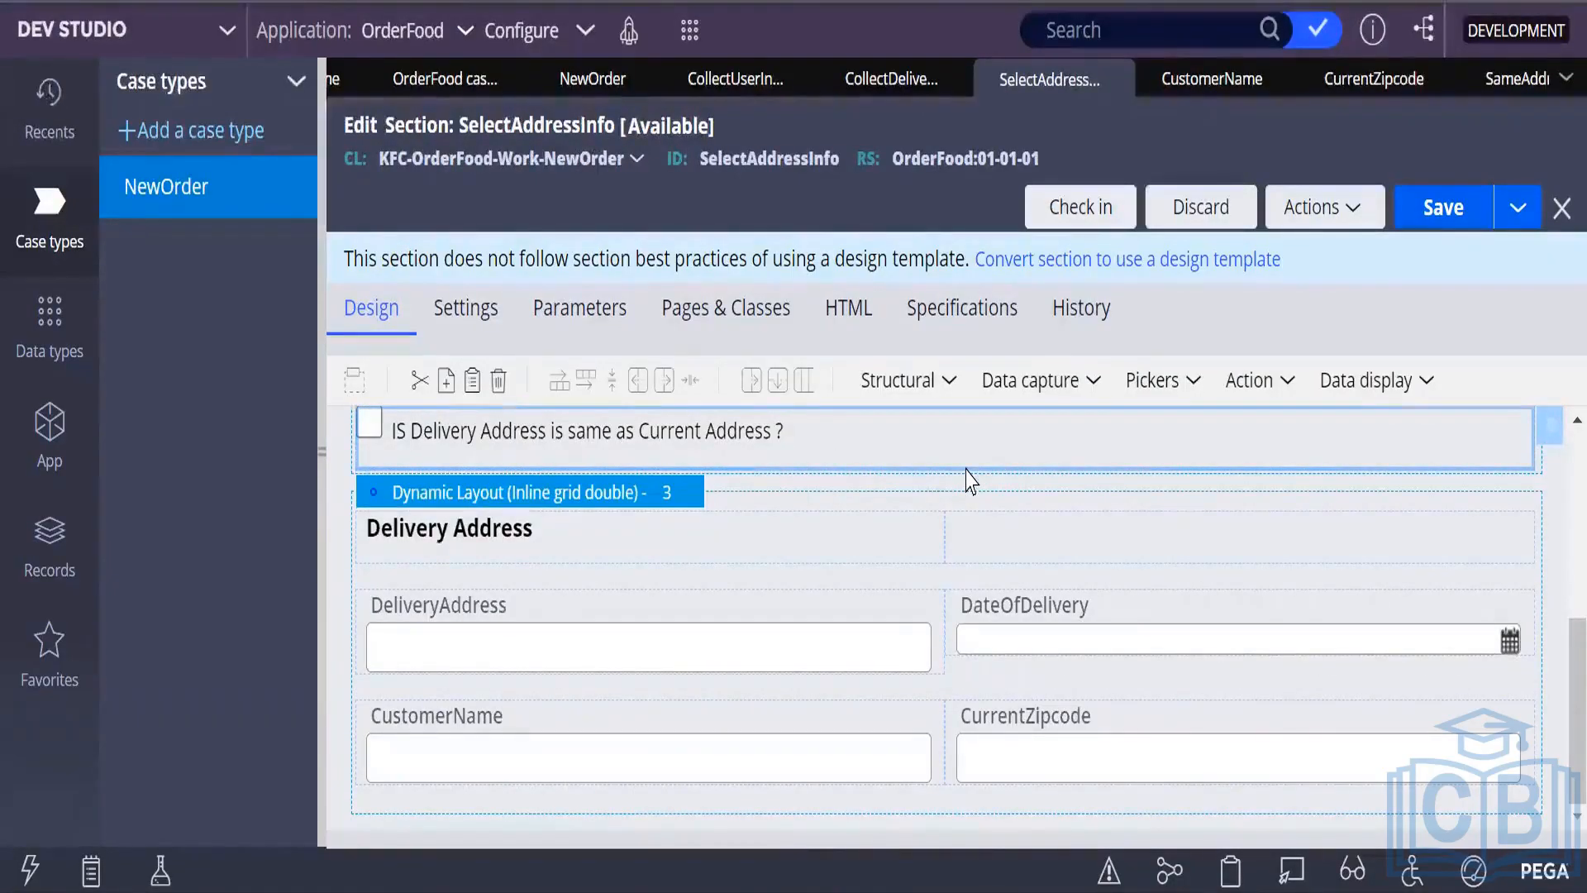
pyautogui.scroll(3, 843, 620)
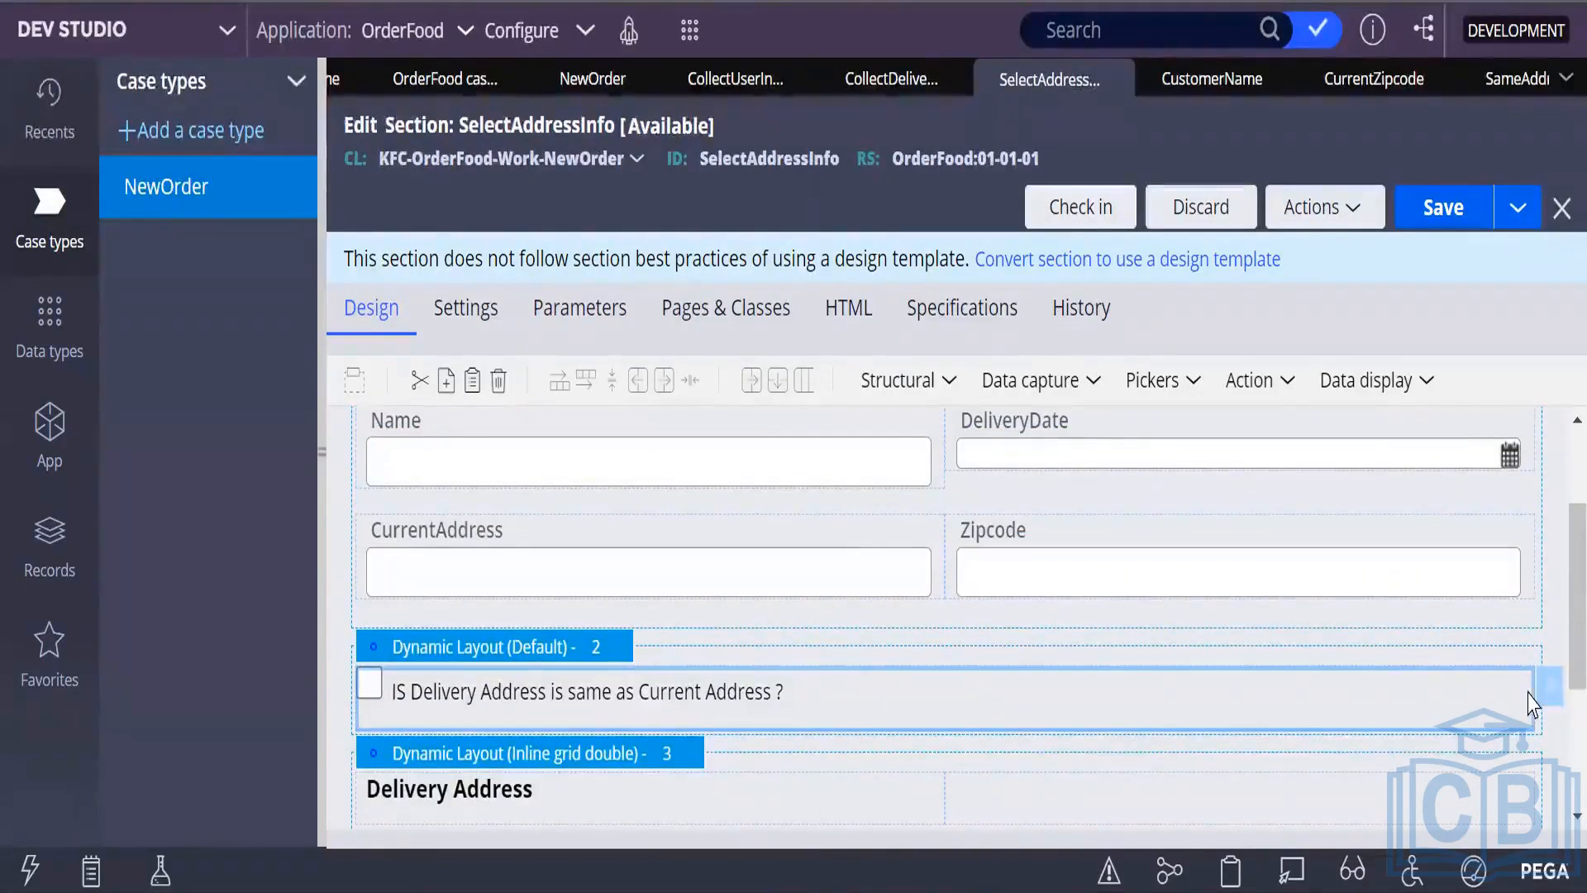
pyautogui.click(1549, 686)
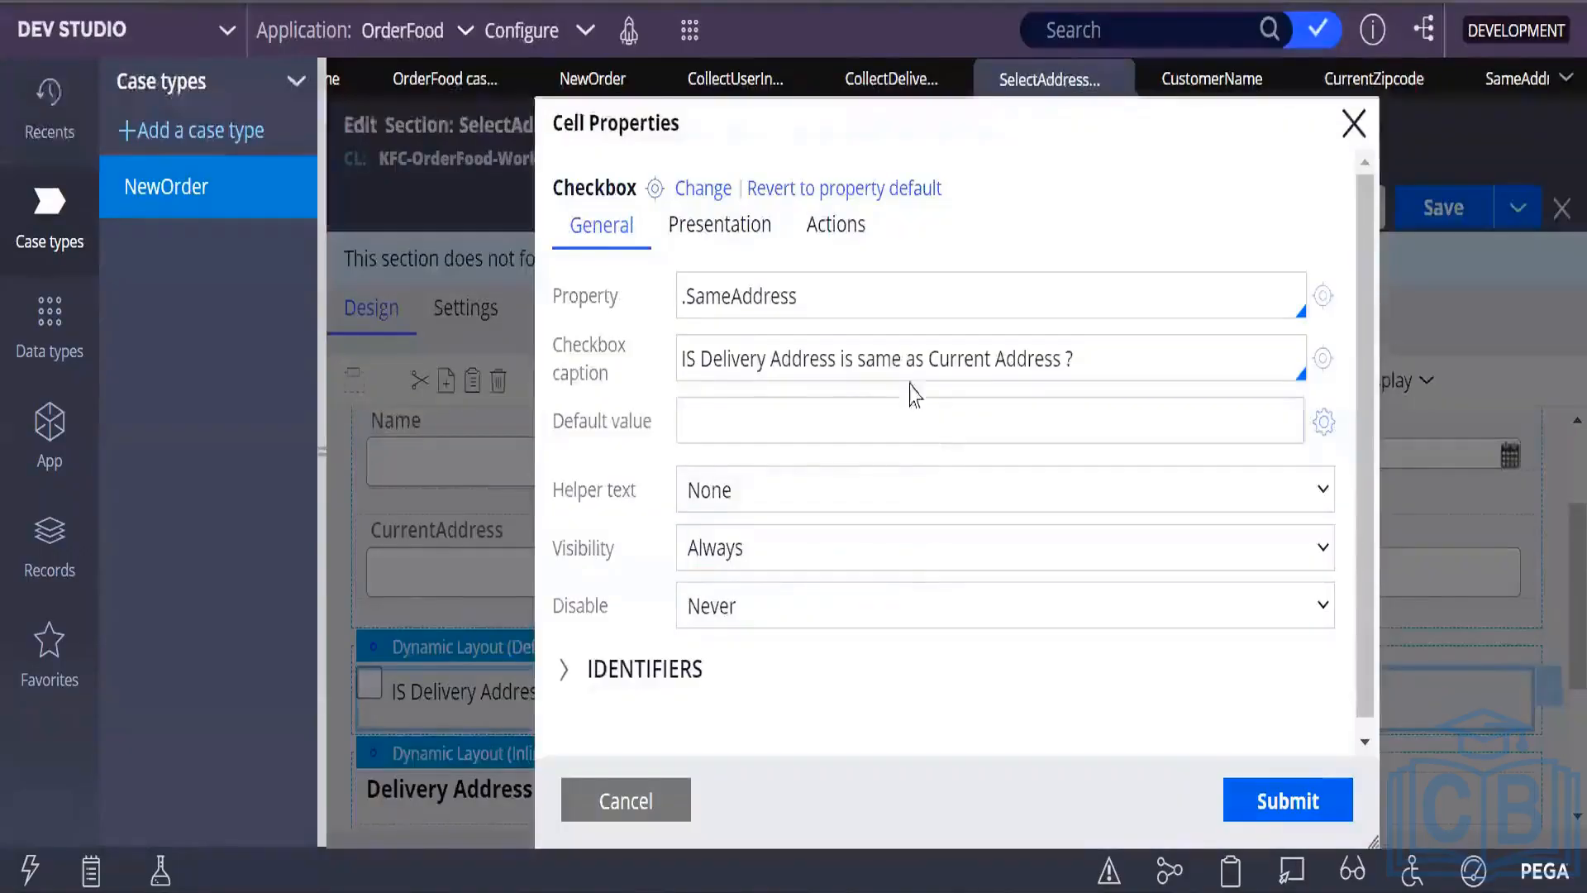
pyautogui.click(832, 240)
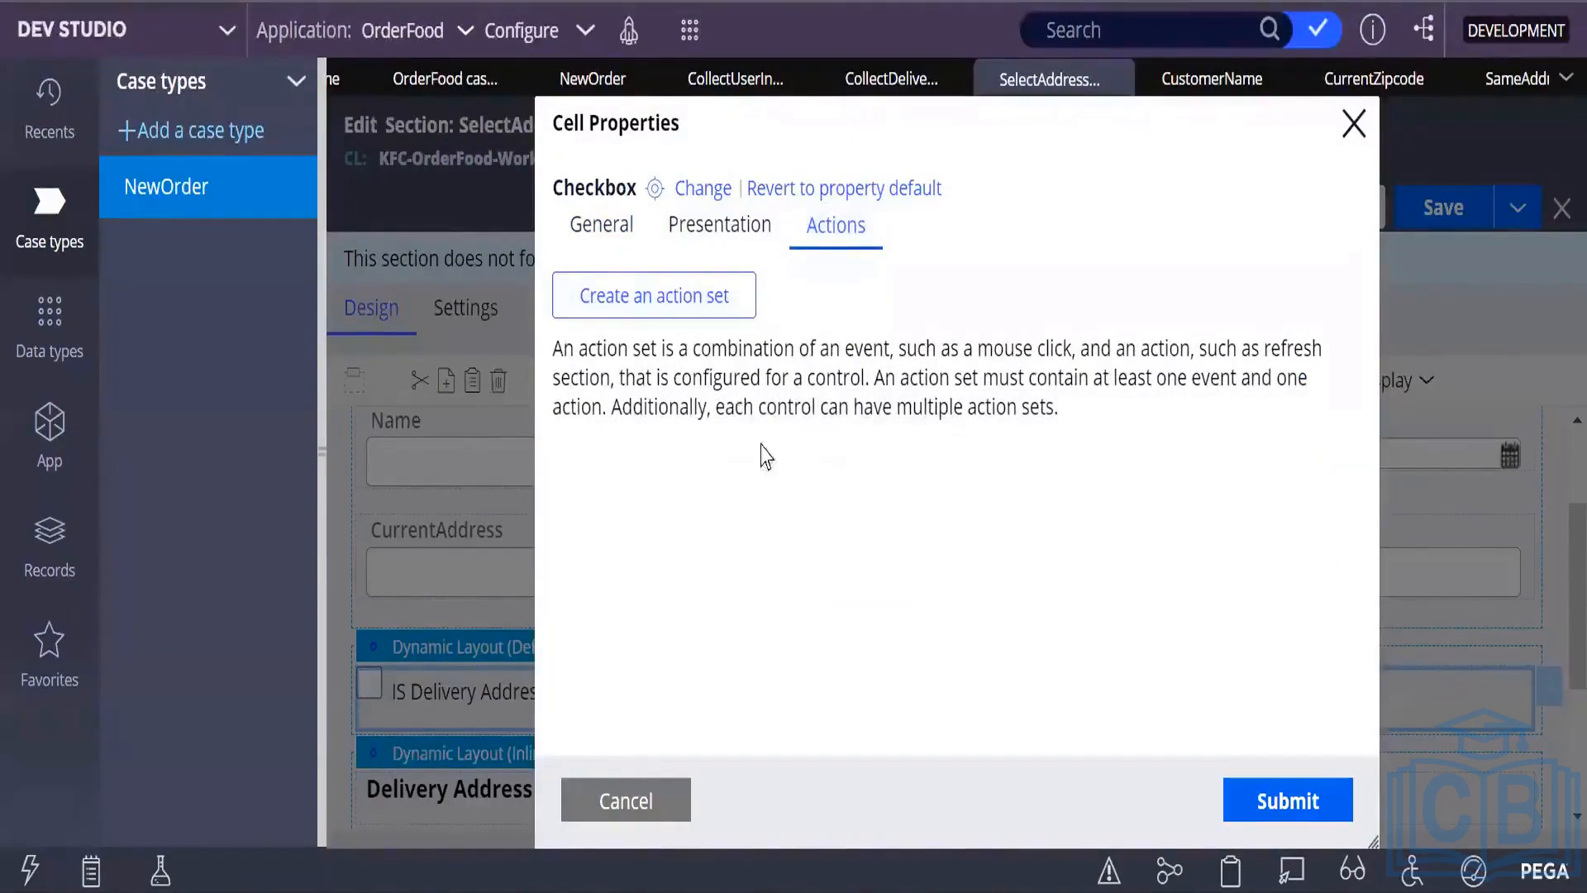
# Create an action set for the checkbox with the Click event and the Run data transform action.
pyautogui.click(709, 299)
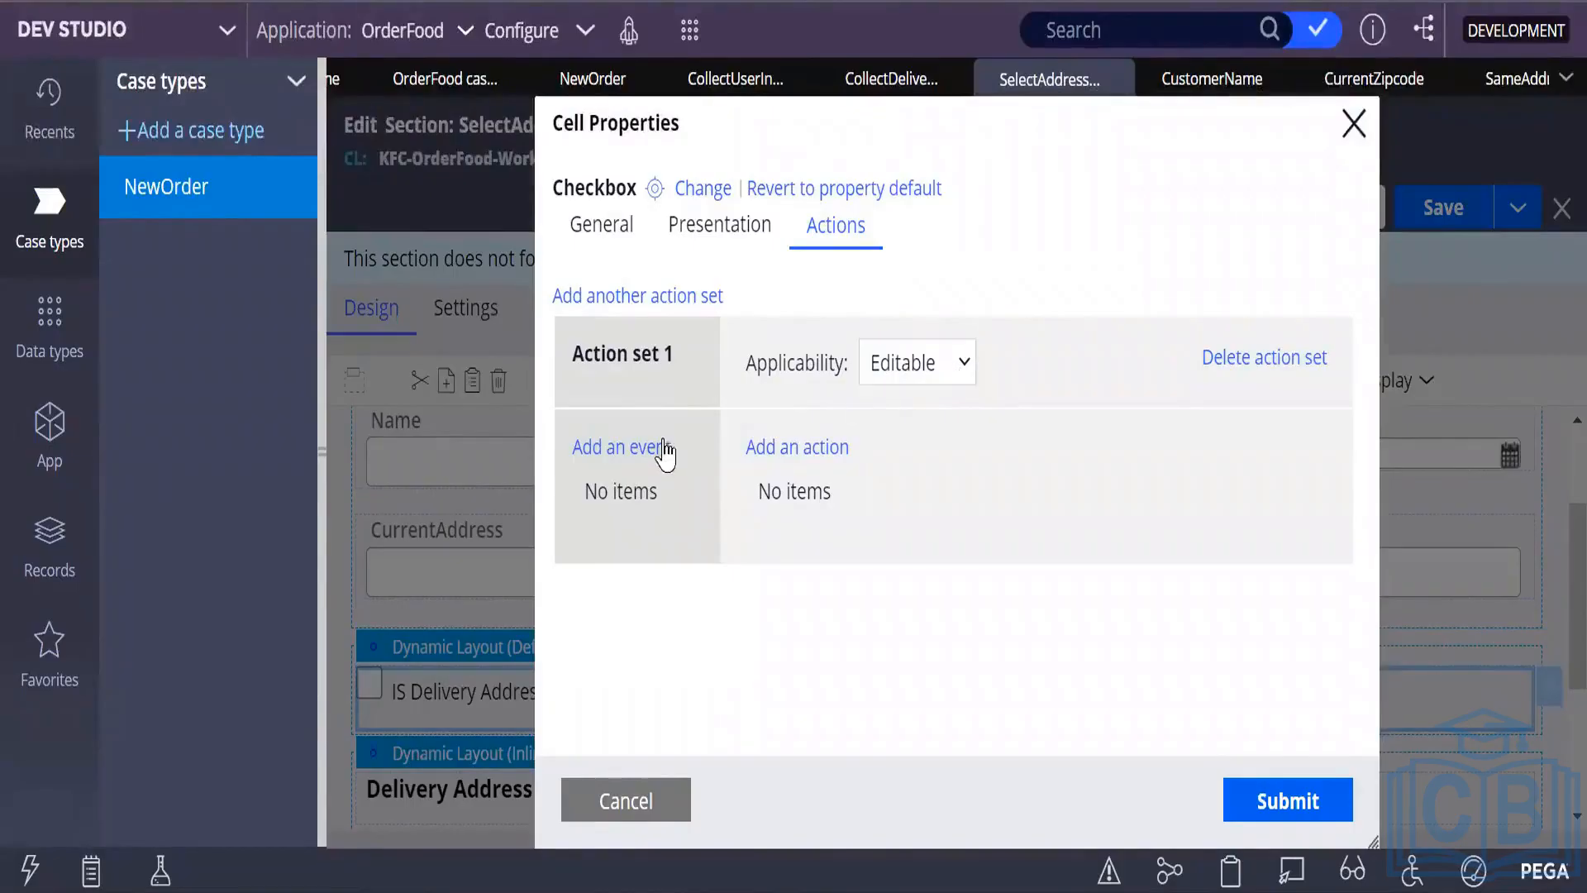
pyautogui.click(635, 453)
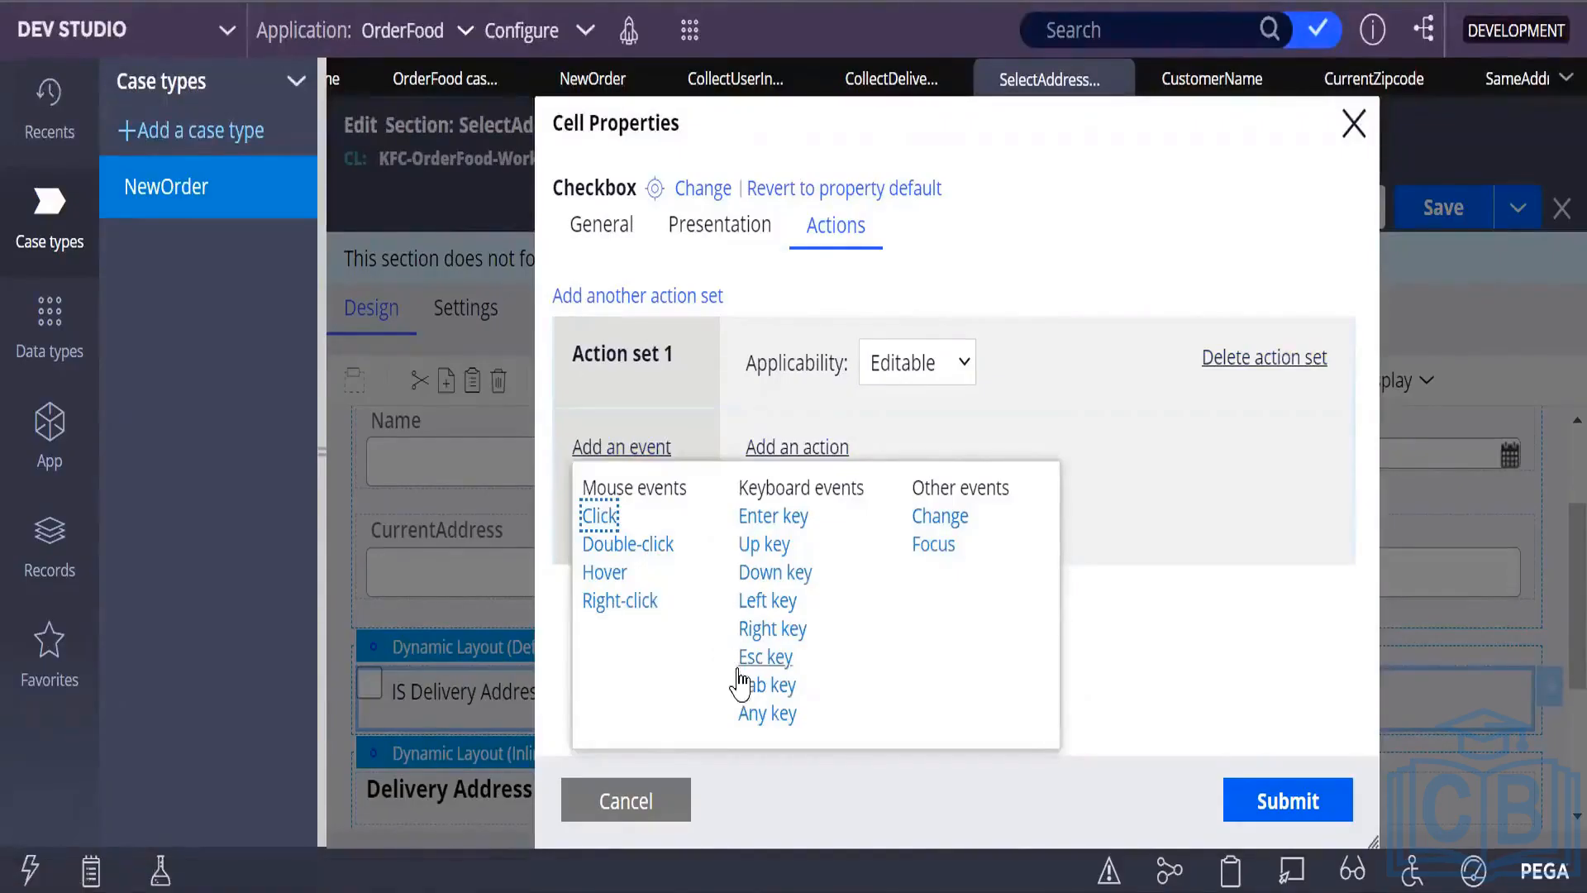
pyautogui.click(599, 516)
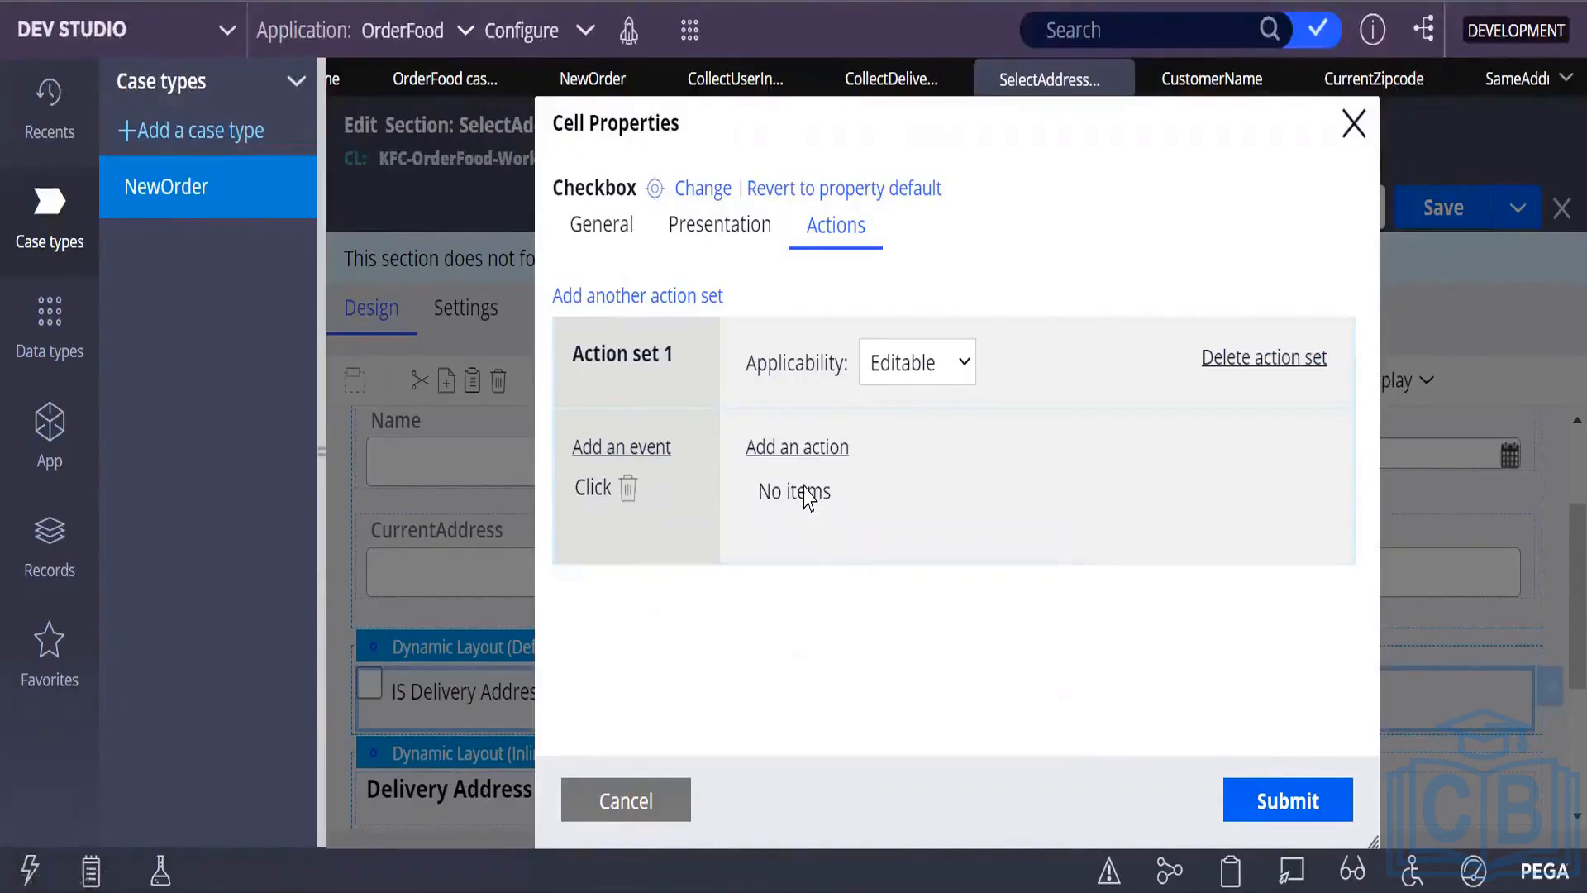
pyautogui.click(804, 450)
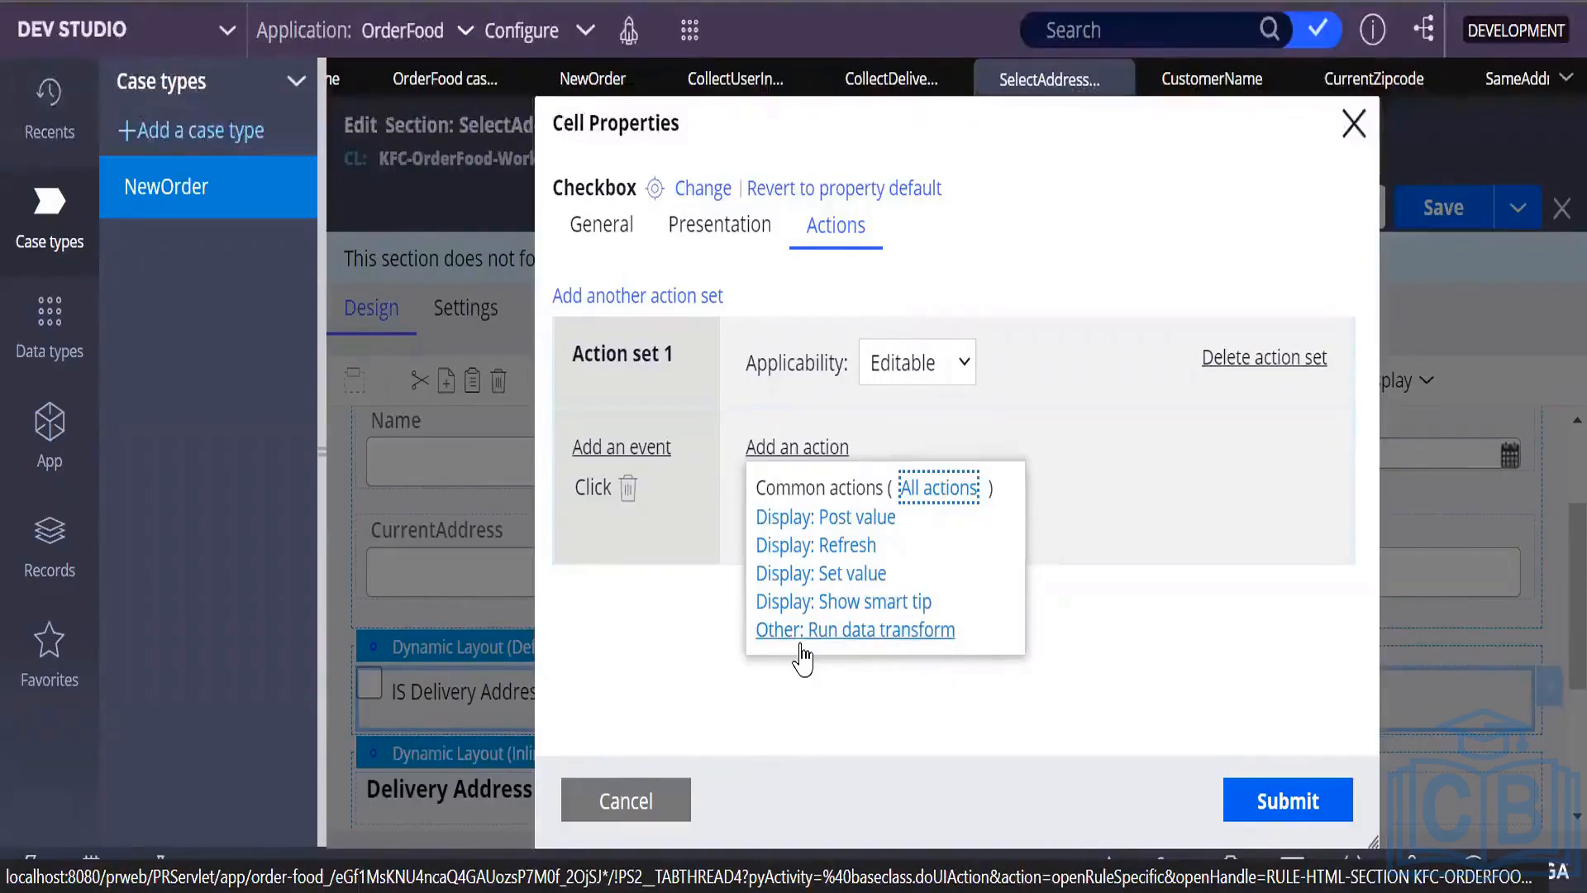
pyautogui.click(854, 632)
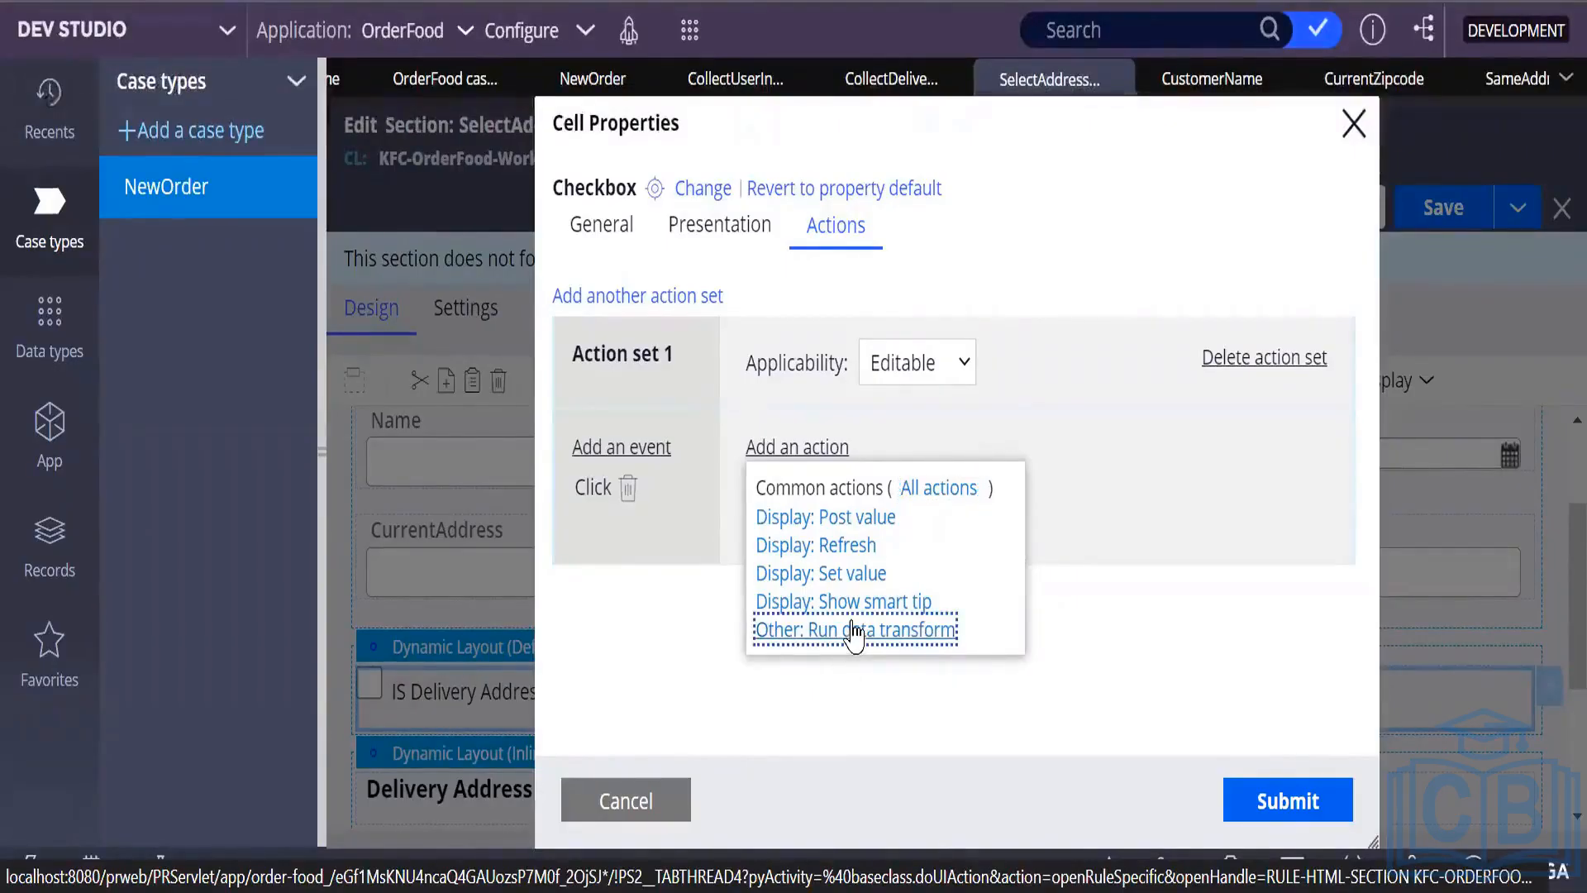
pyautogui.click(857, 632)
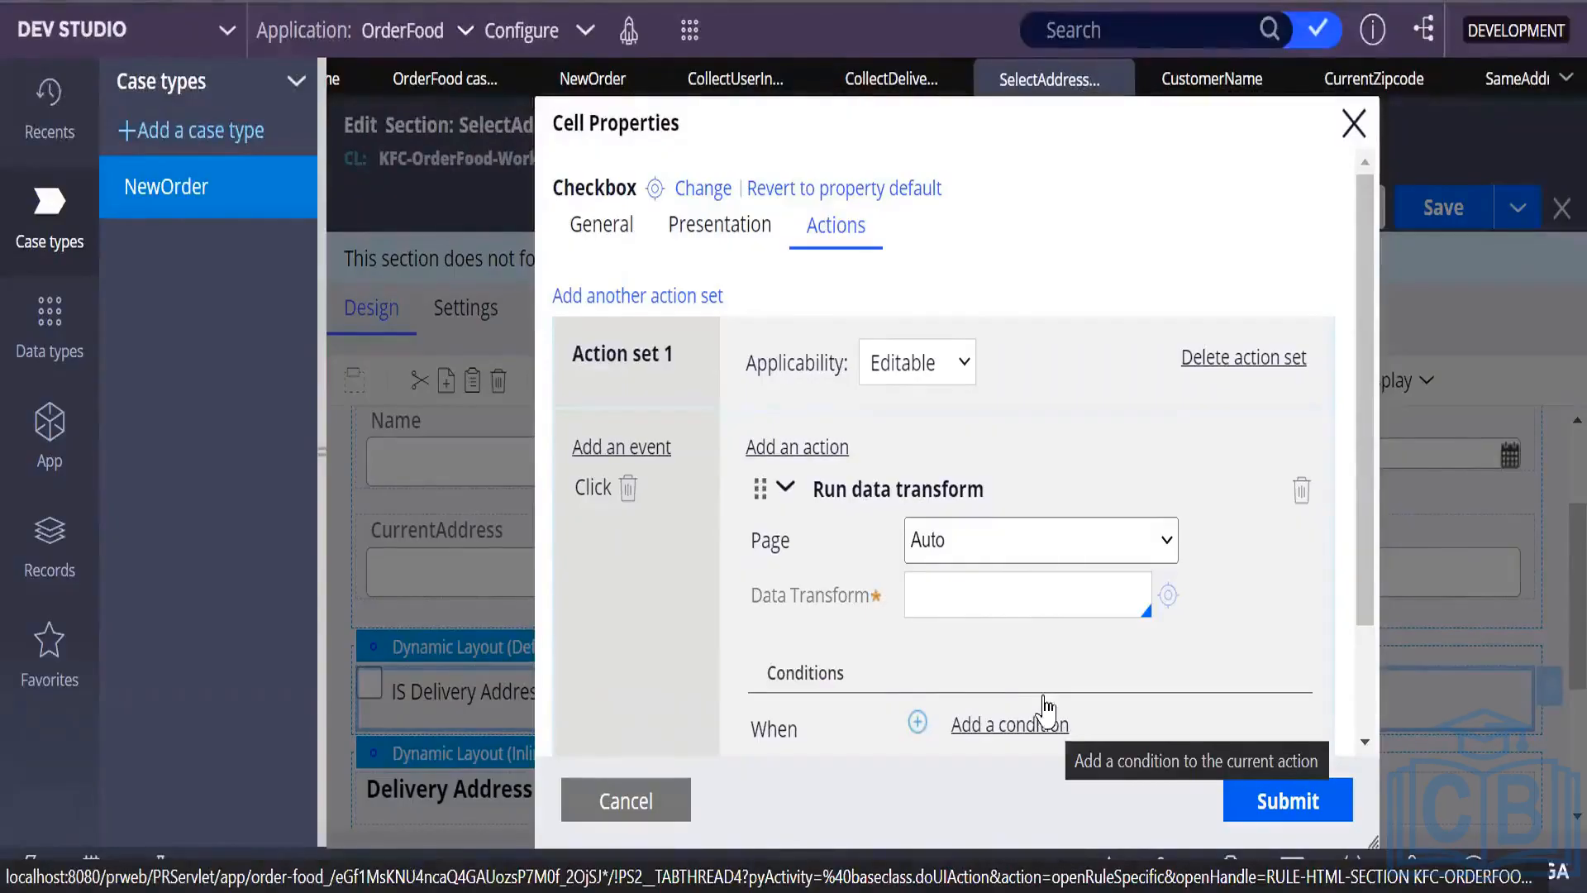
# Start a new data transform from the checkbox action, label it SetAddress and review its context settings.
pyautogui.click(1168, 595)
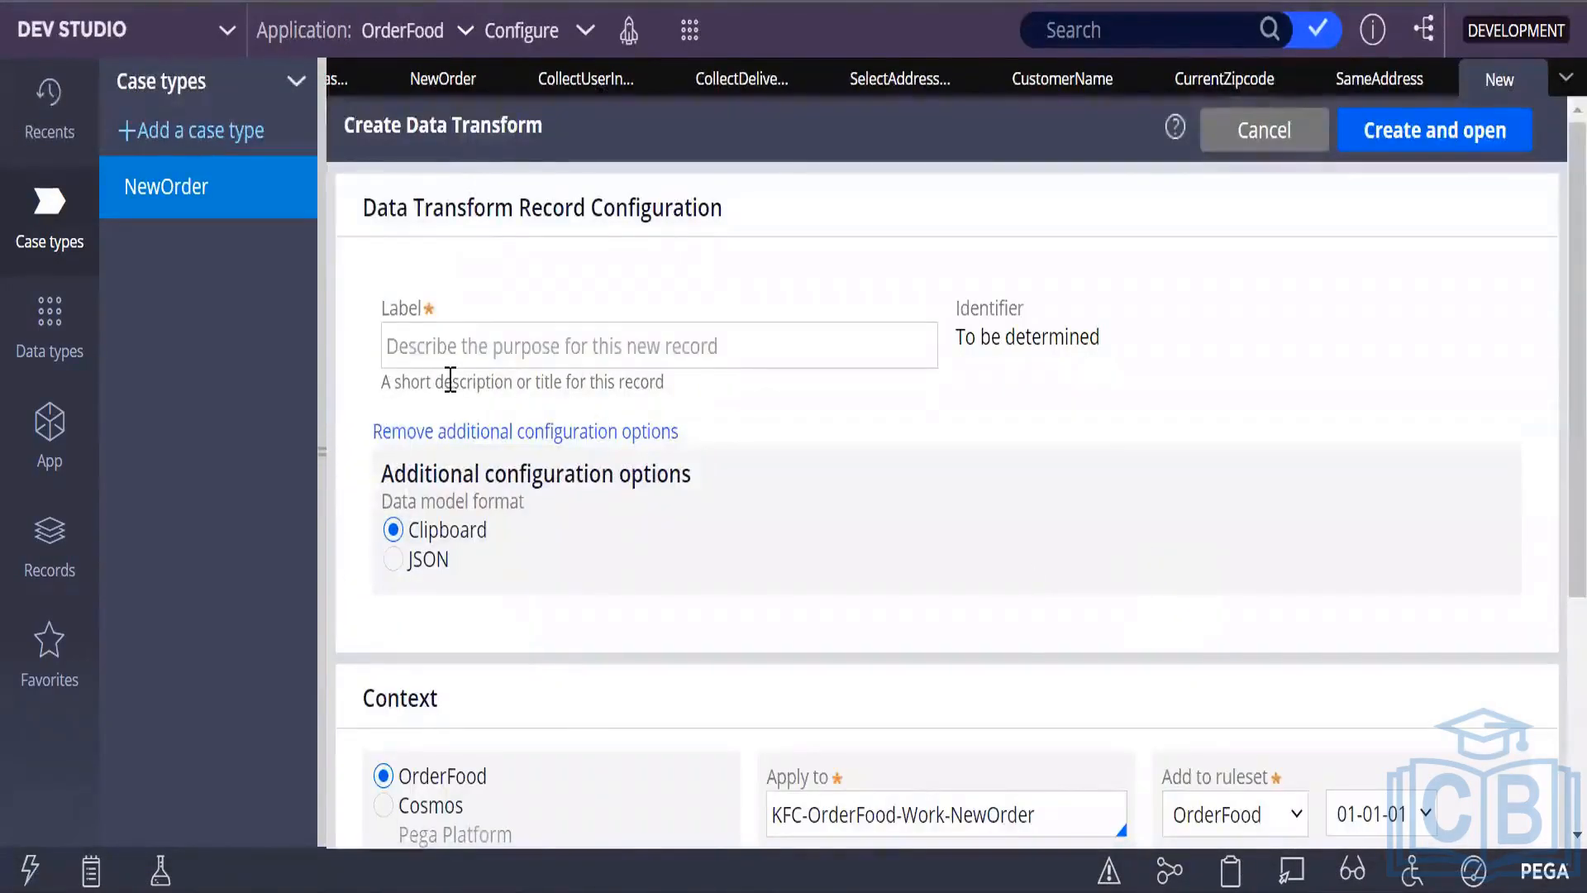
pyautogui.click(460, 347)
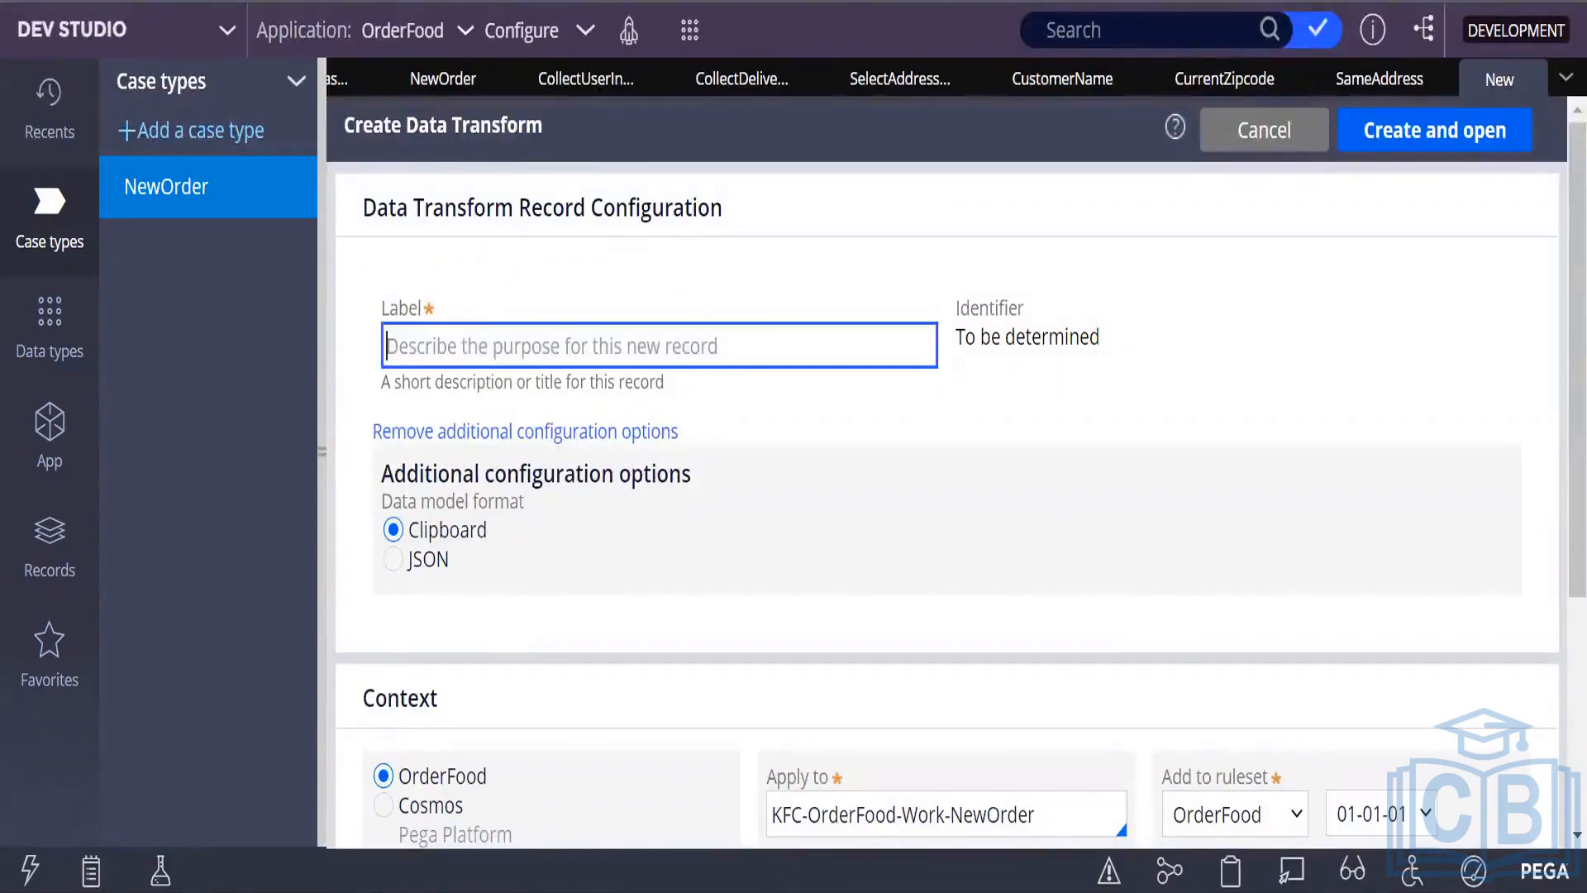
pyautogui.write('C')
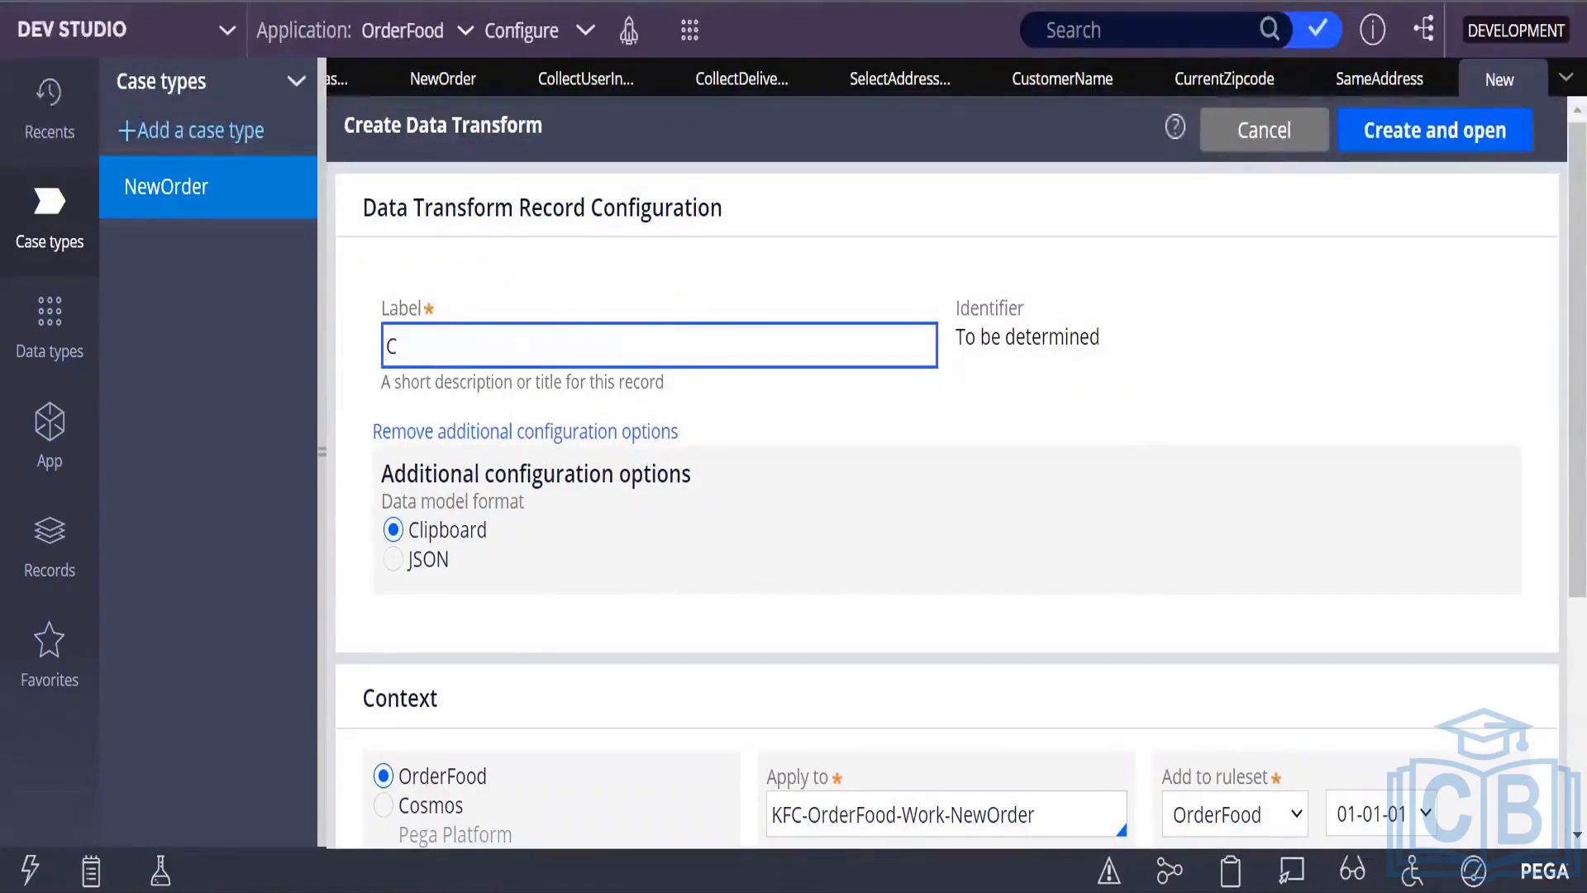
pyautogui.press('BackSpace')
pyautogui.write('S')
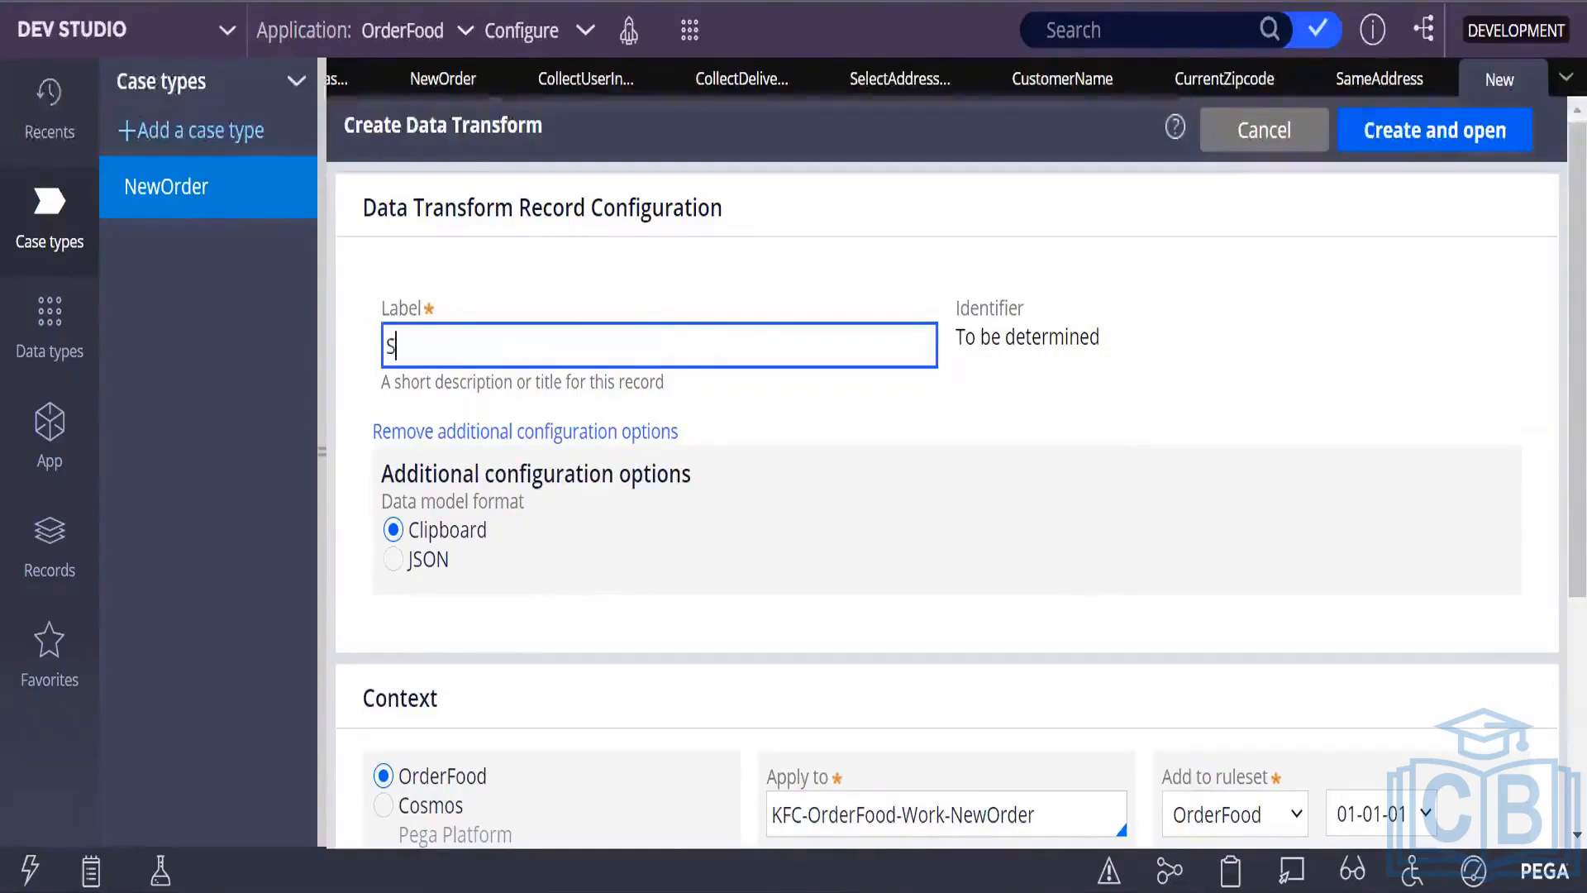
pyautogui.write('et Addre')
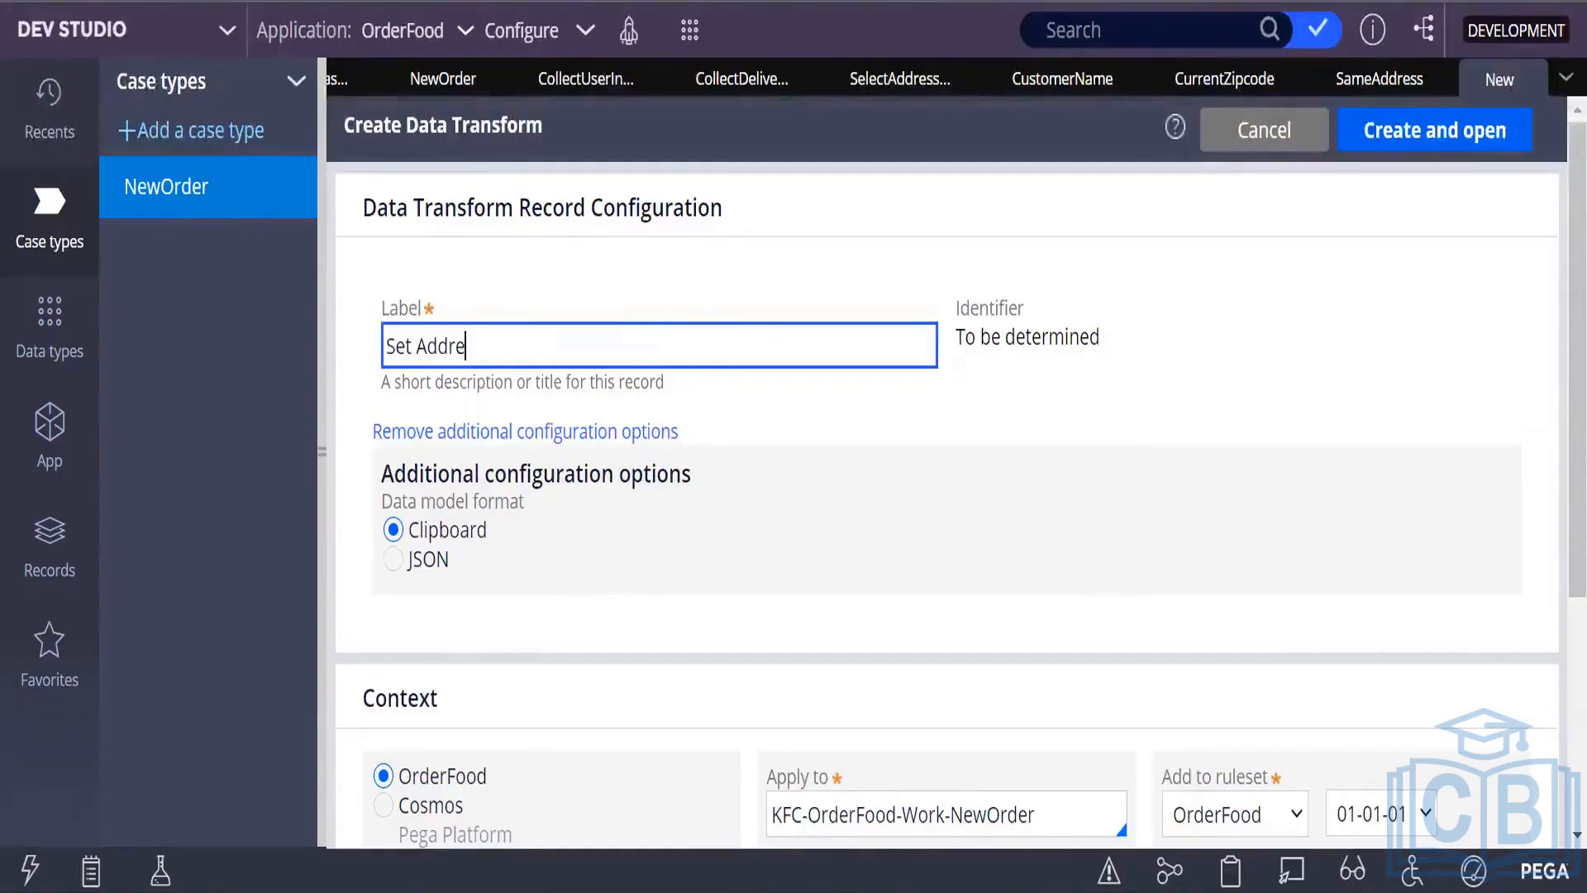
pyautogui.write('ss')
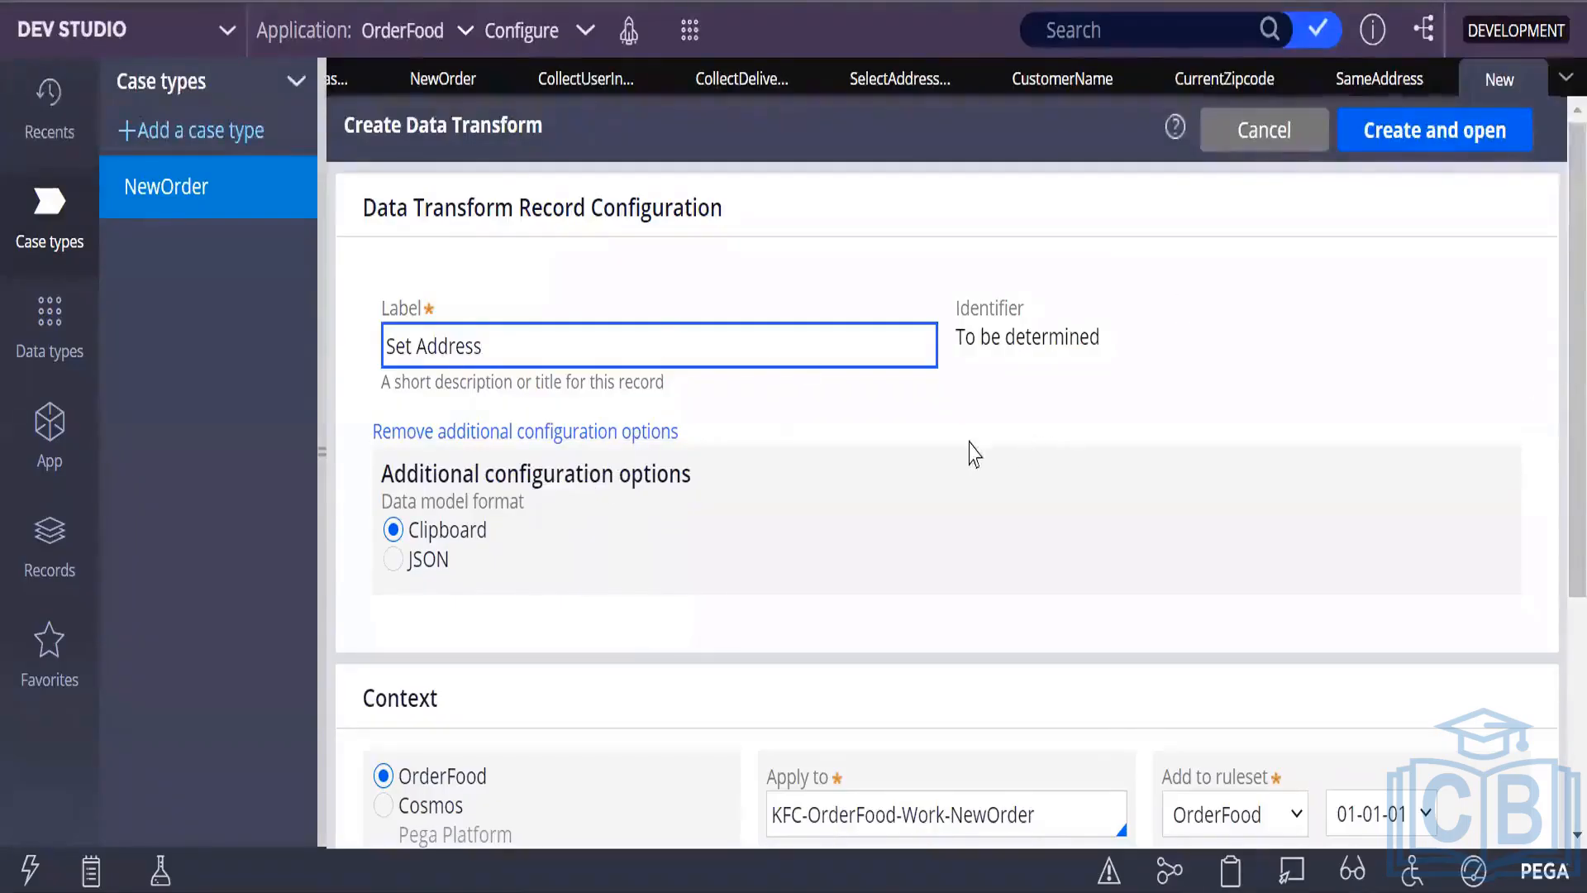
pyautogui.click(425, 347)
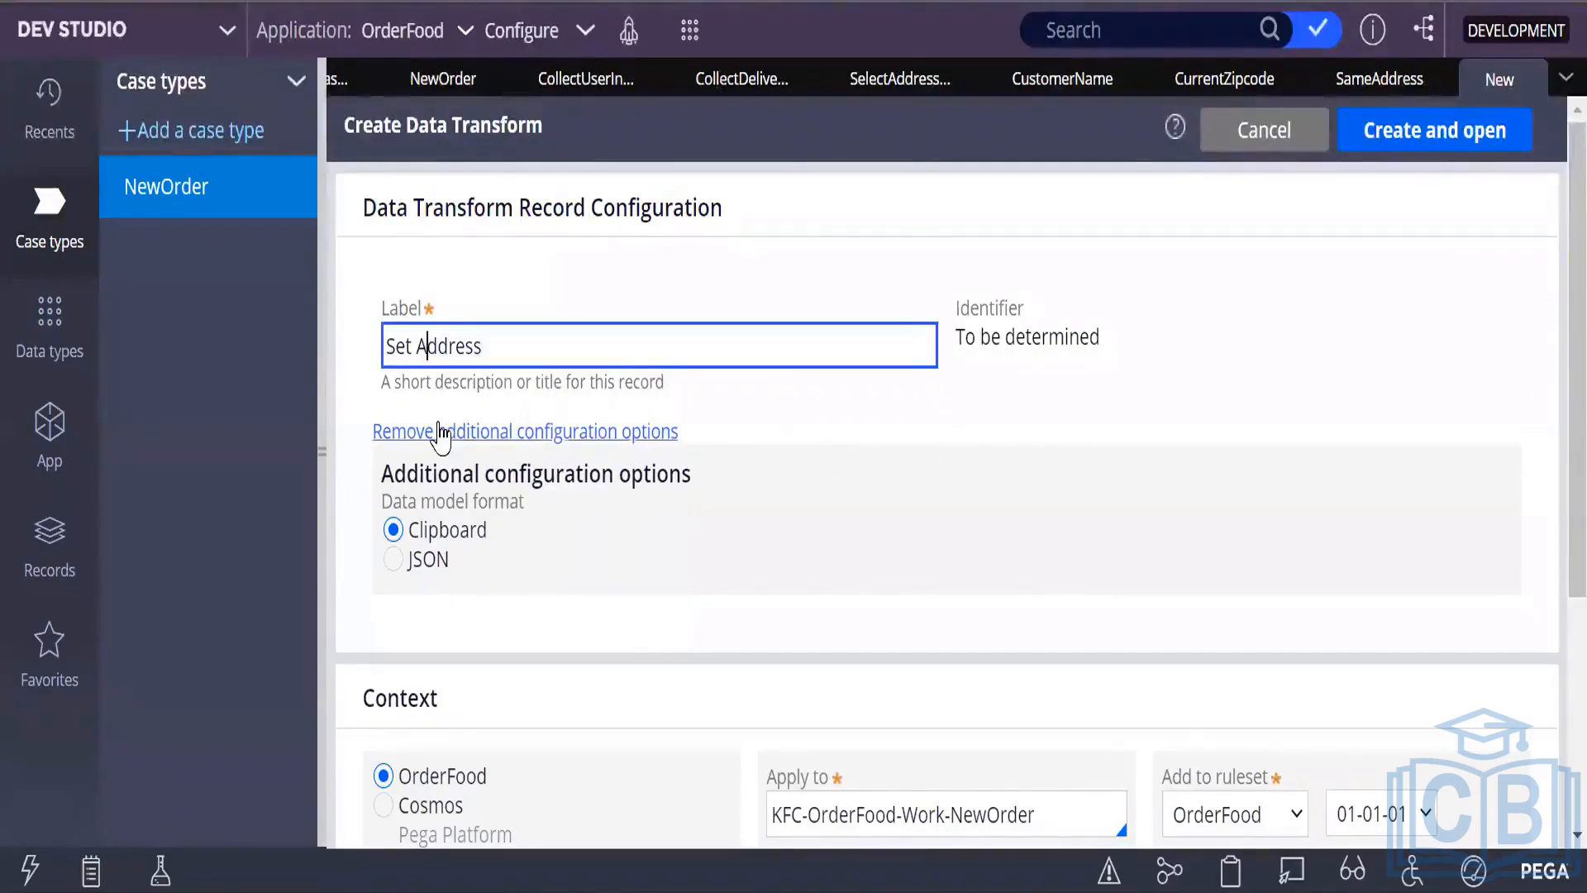
pyautogui.press('BackSpace')
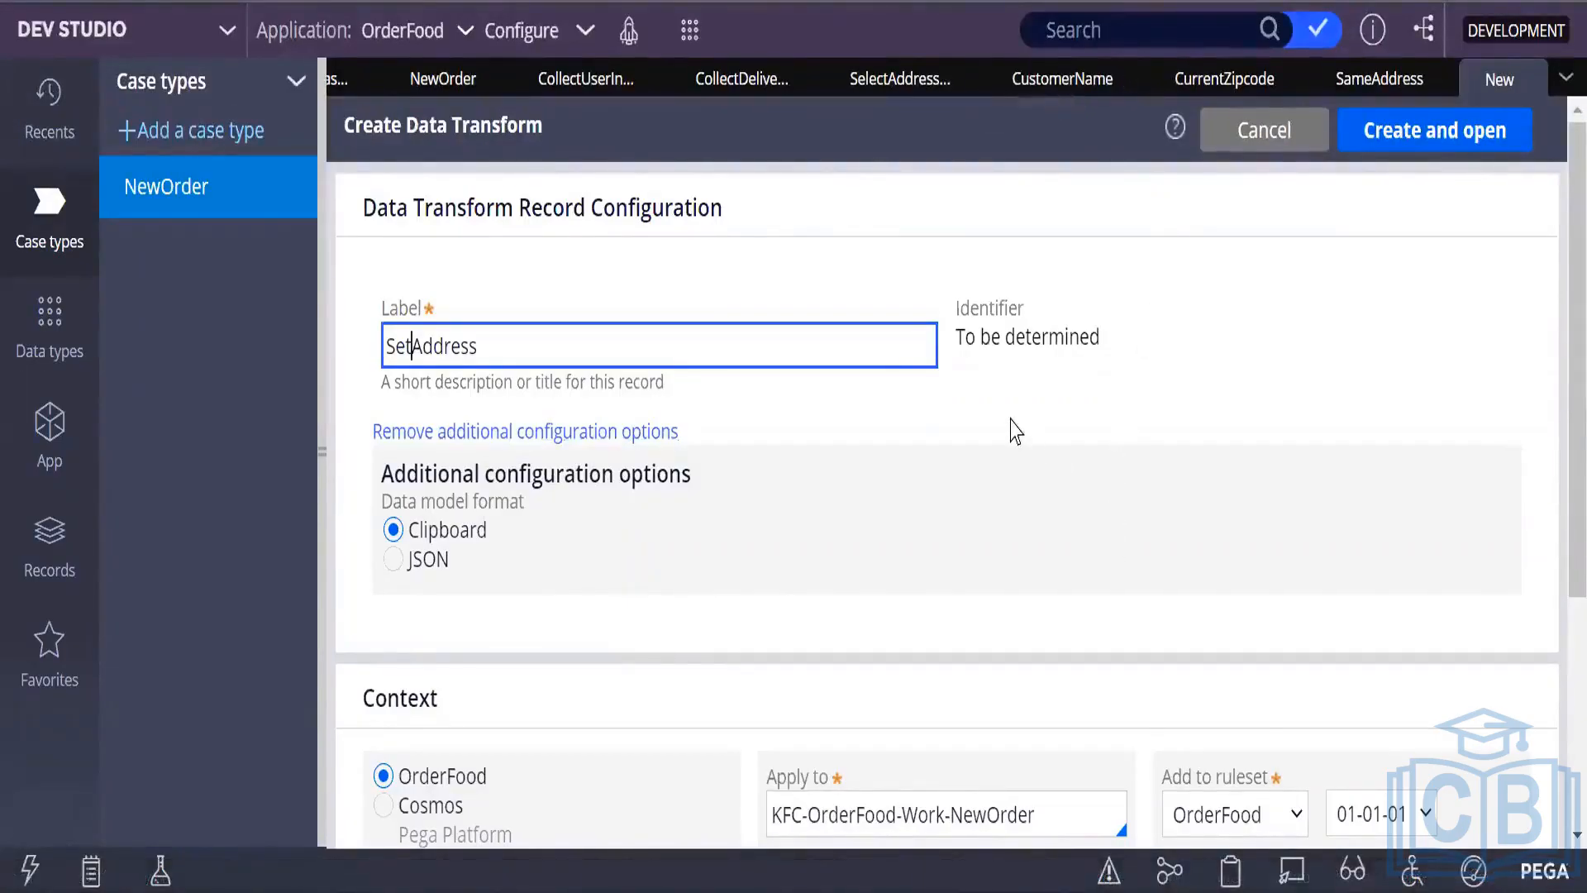
pyautogui.scroll(-3, 1015, 429)
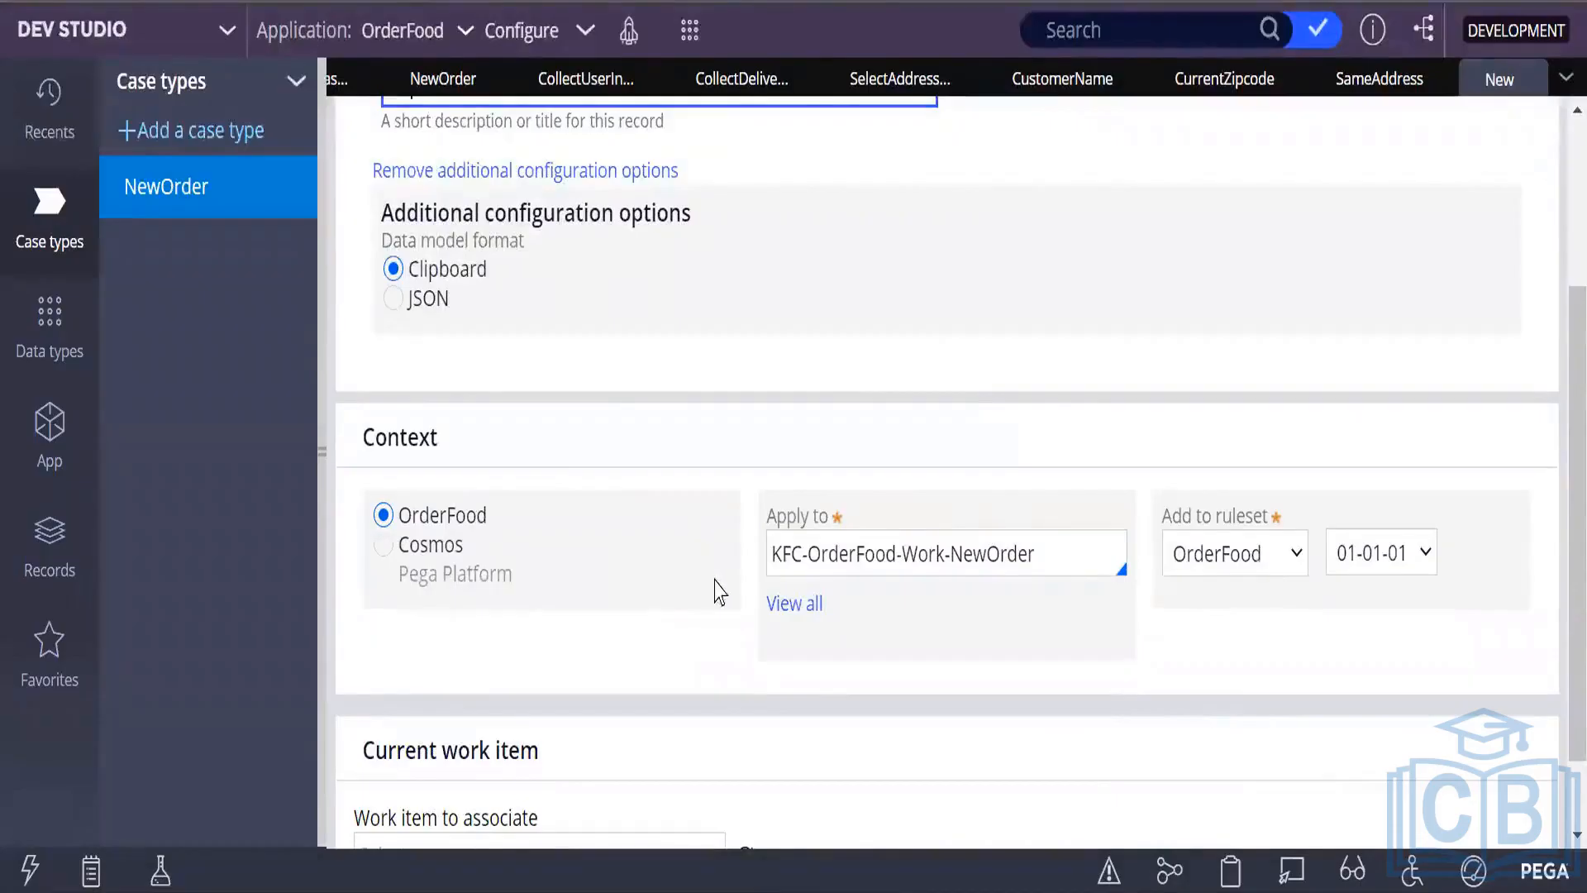
pyautogui.scroll(-1, 814, 622)
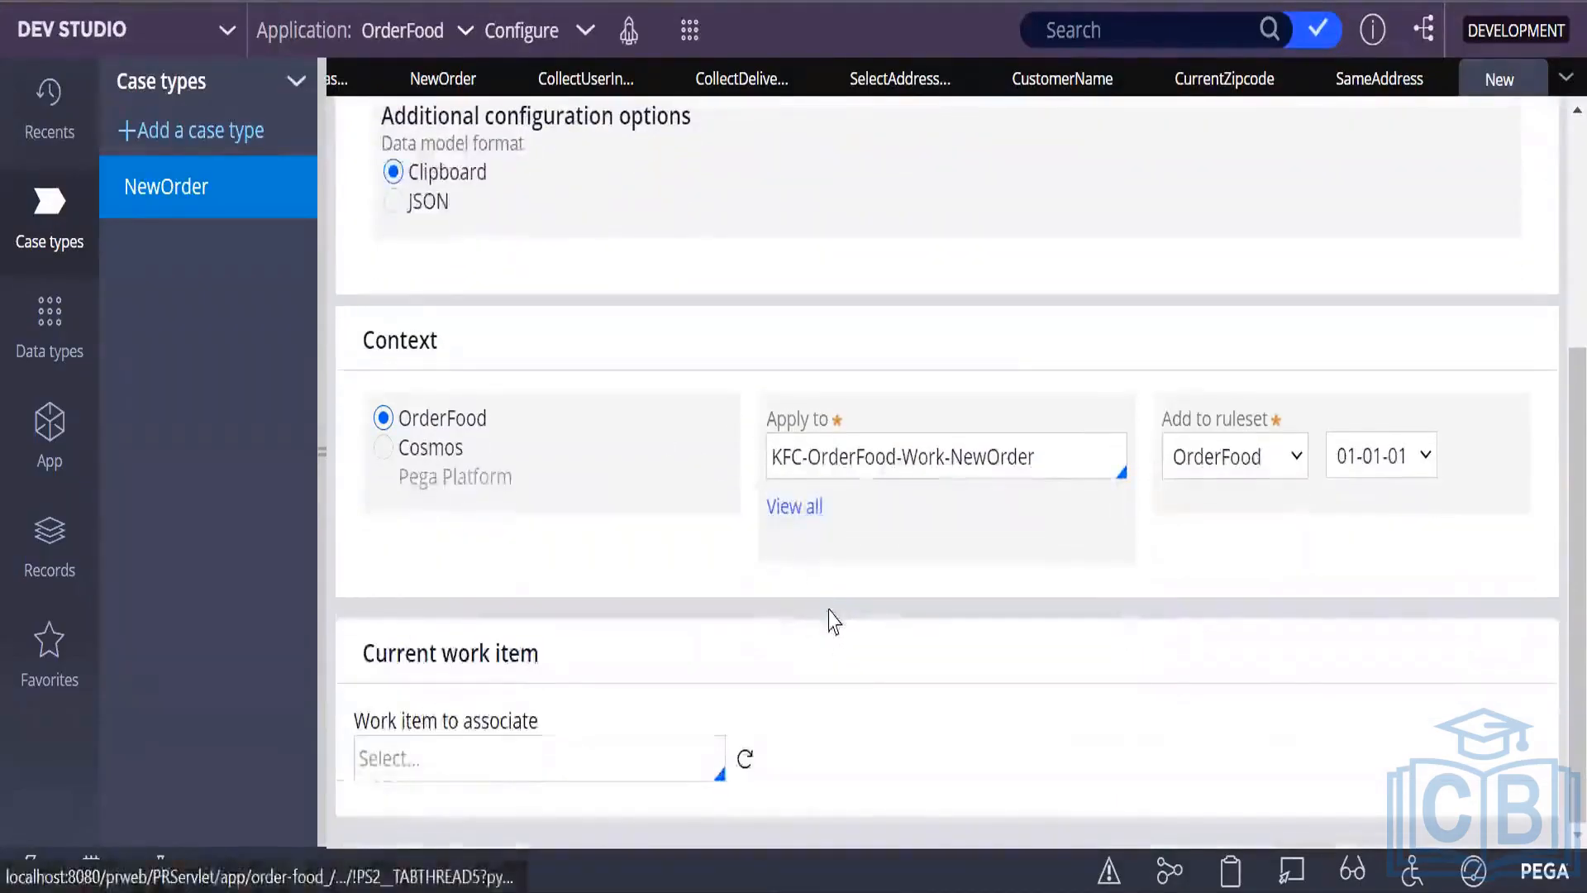
pyautogui.scroll(4, 834, 621)
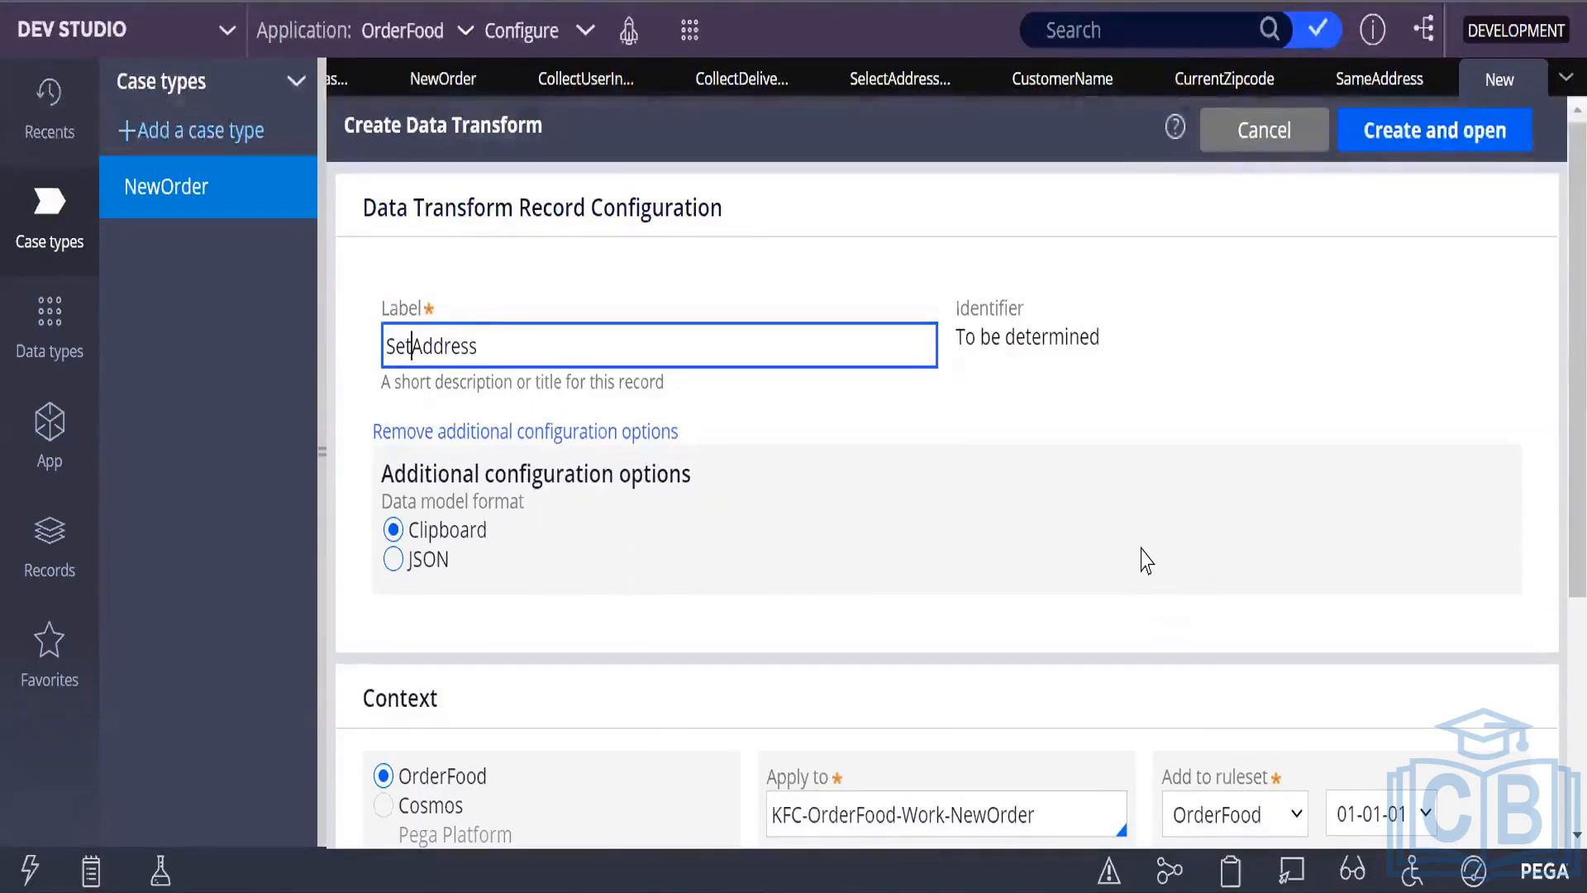
# Create and open the SetAddress data transform, and review the current and delivery address fields of the running NewOrder case.
pyautogui.click(1468, 135)
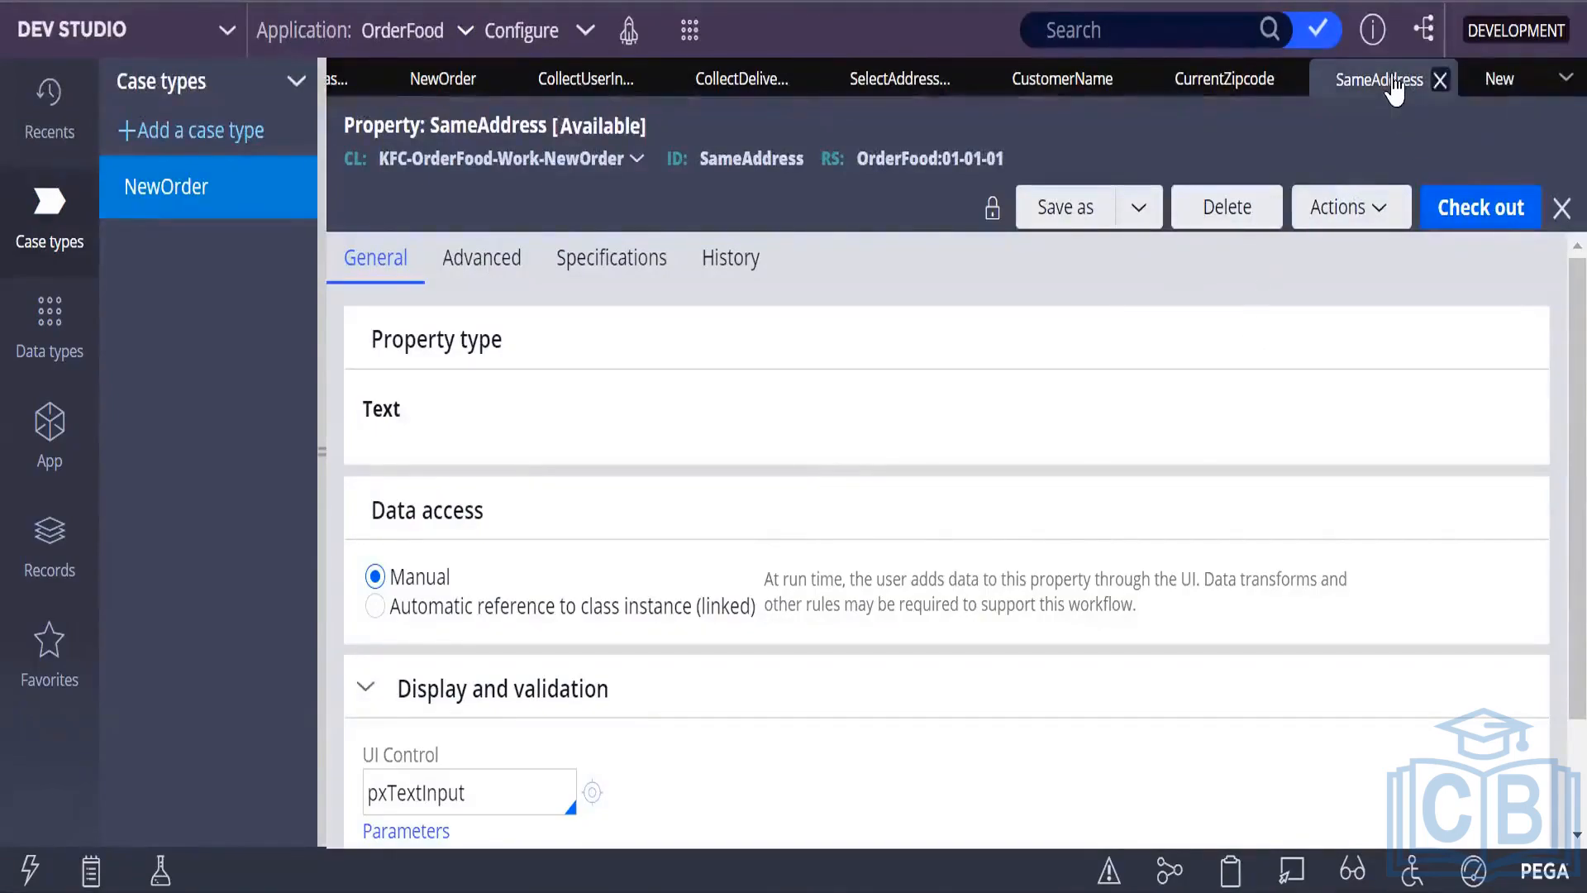
pyautogui.click(1507, 80)
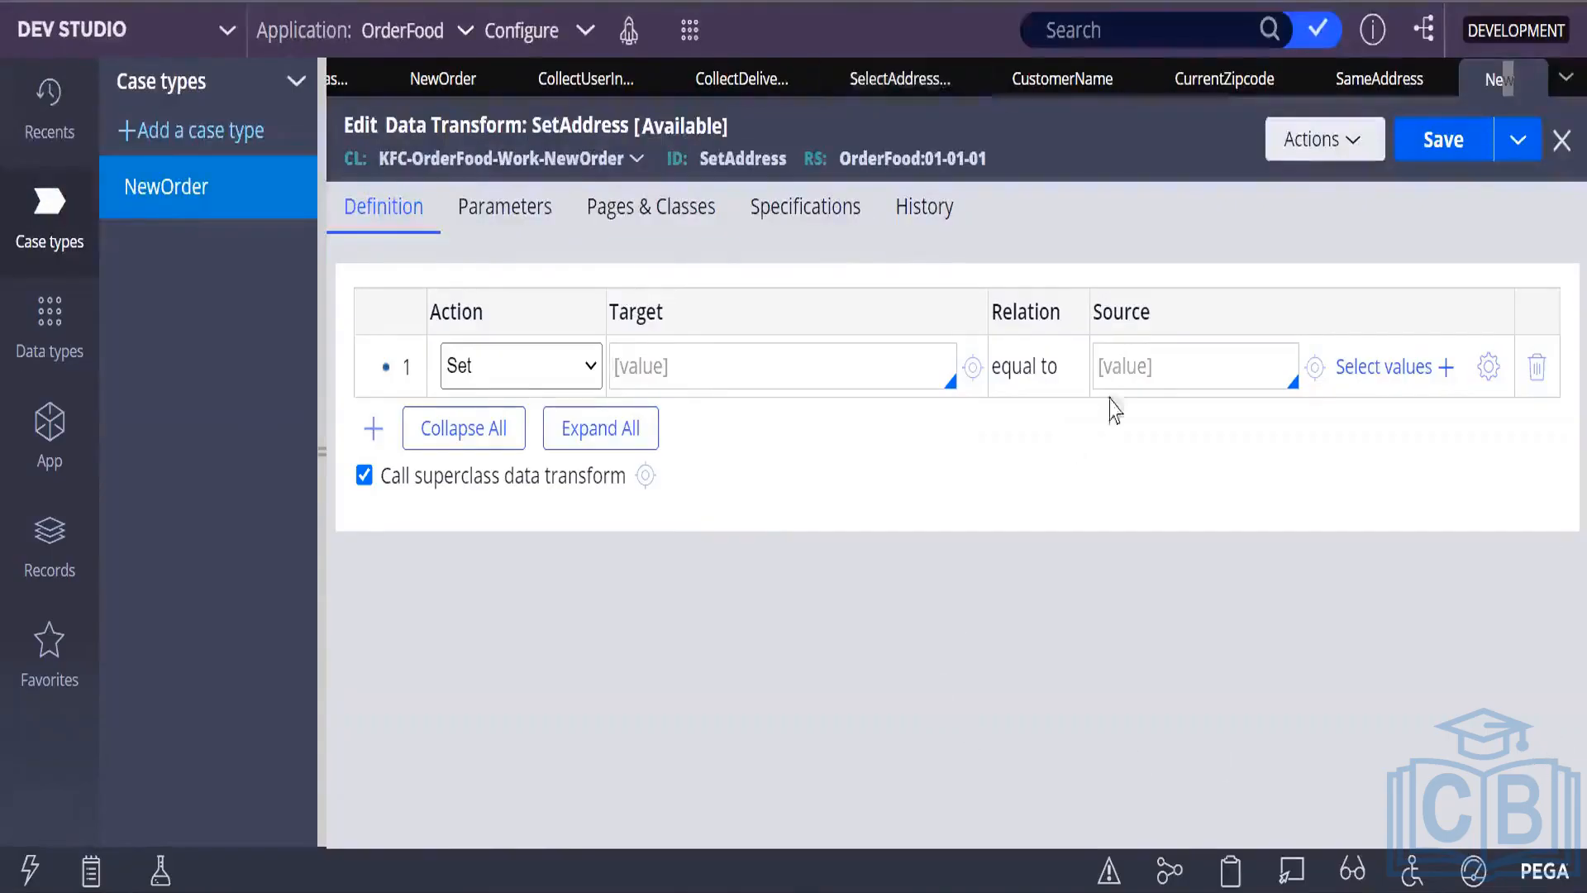
pyautogui.click(1162, 364)
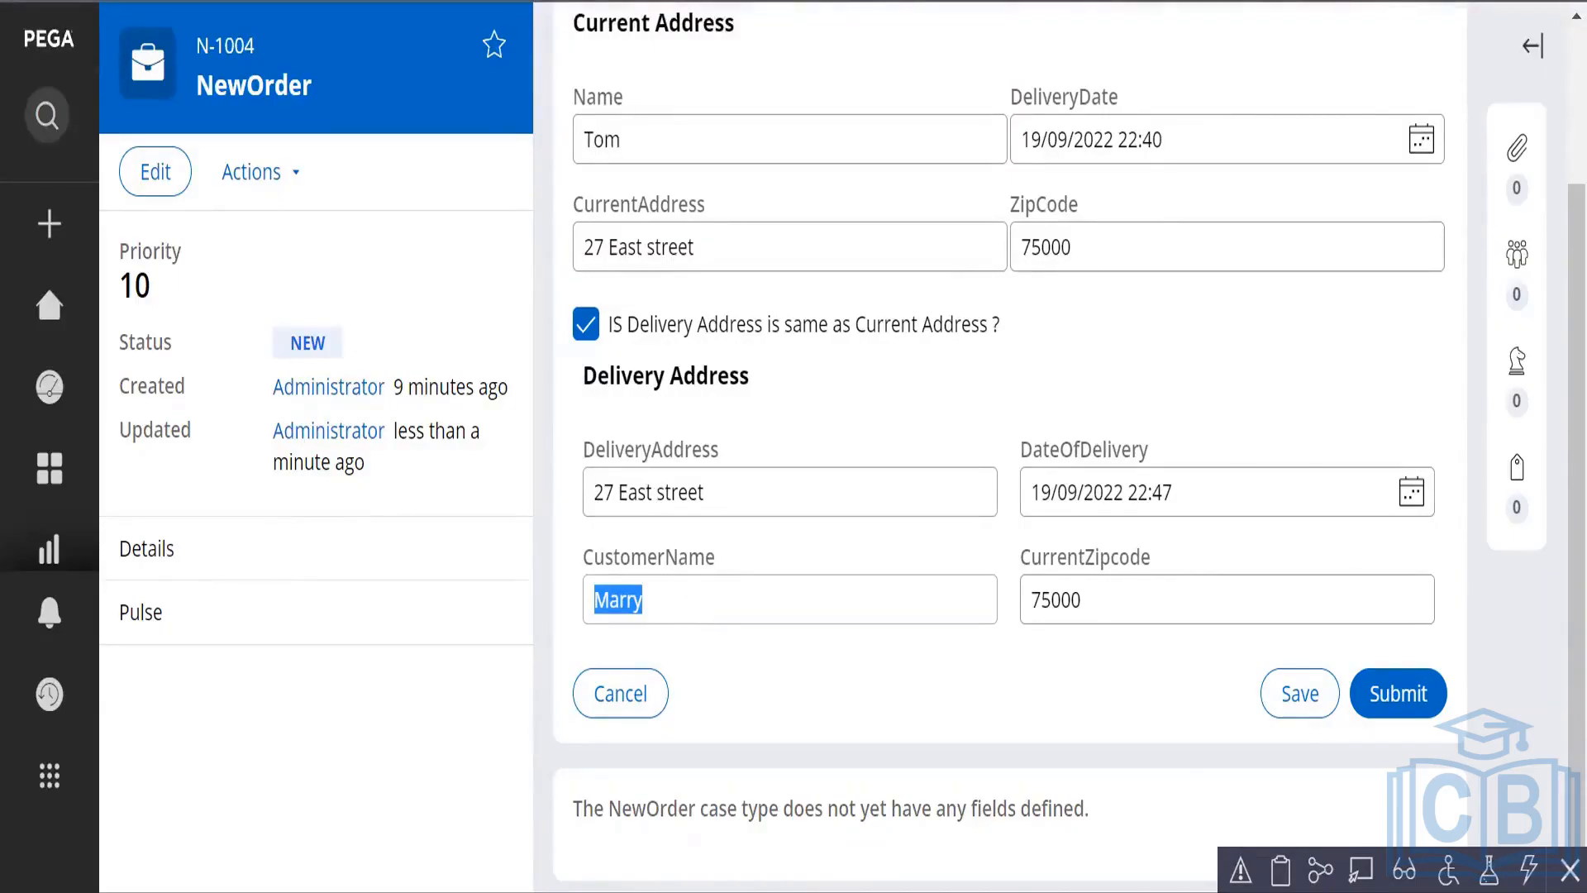
pyautogui.click(330, 0)
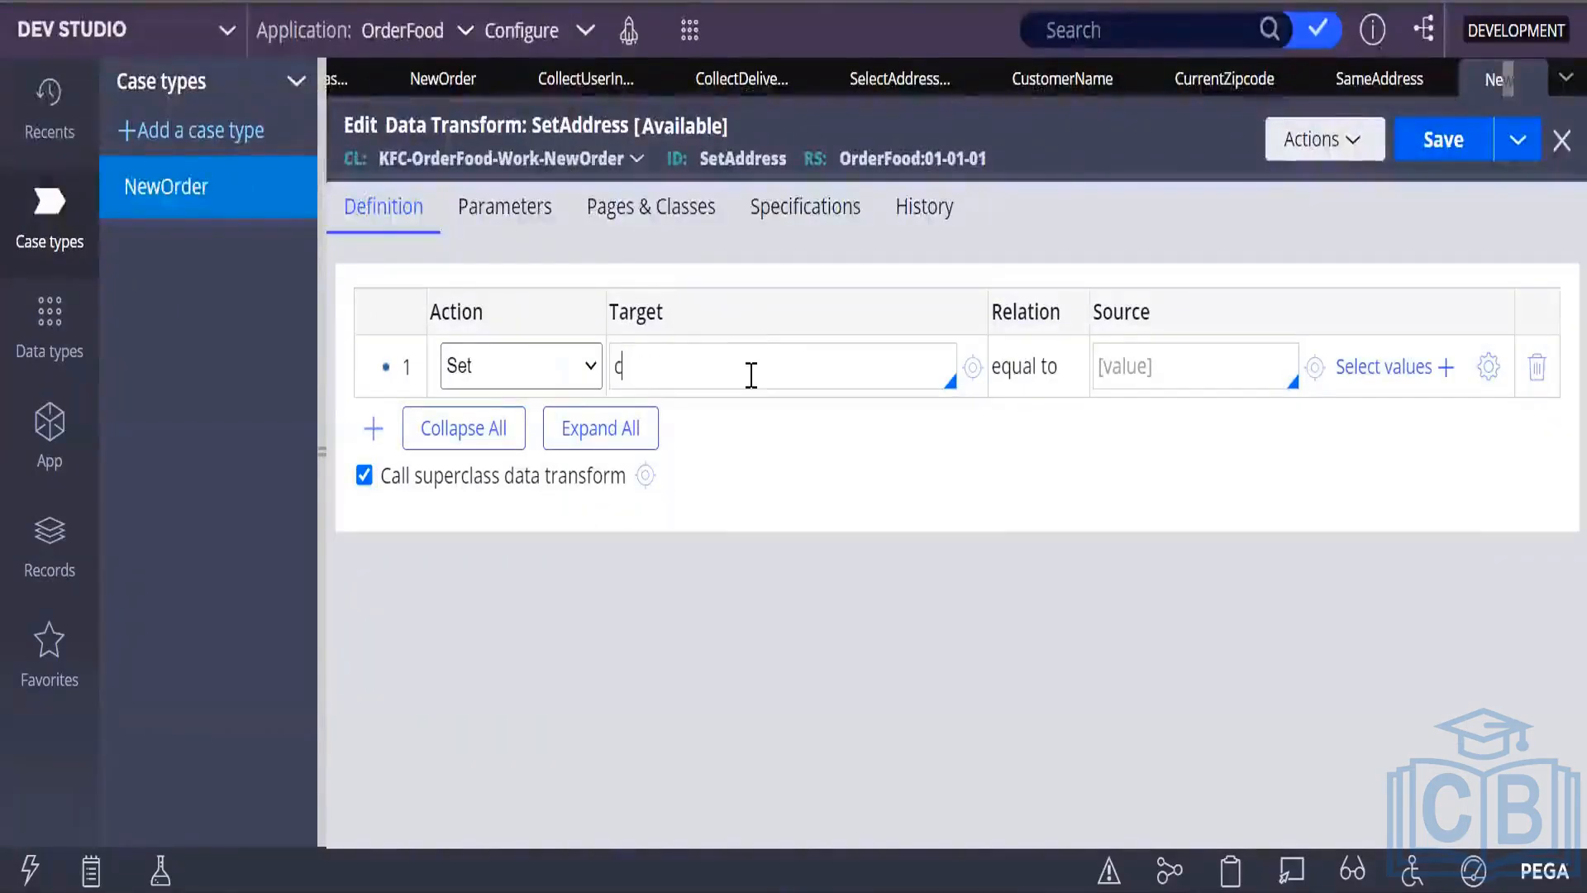
pyautogui.write('C')
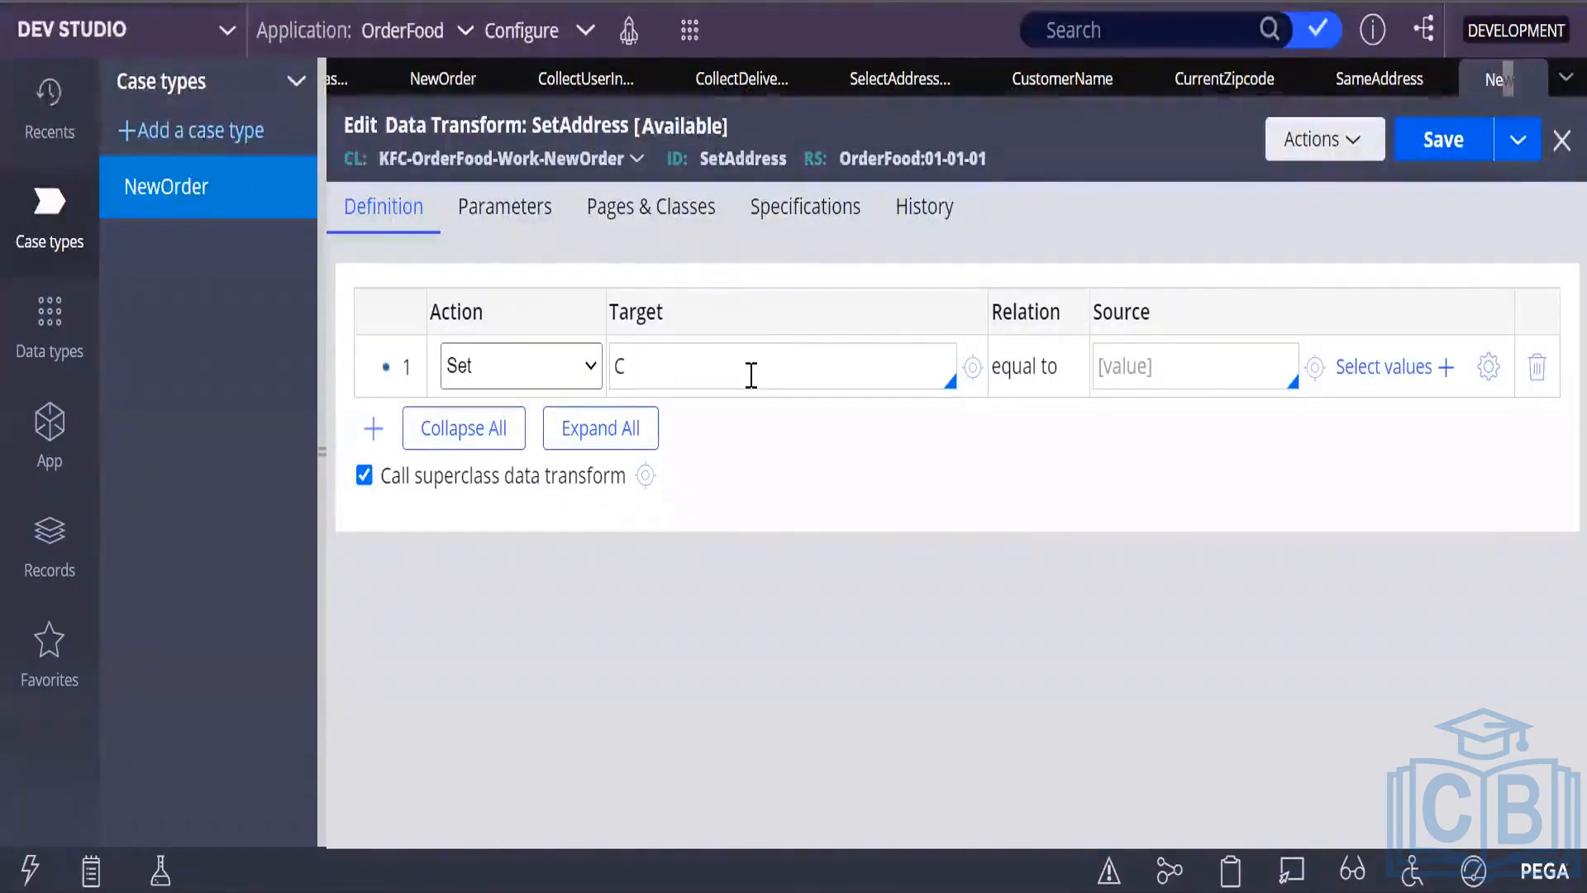
pyautogui.write('urr')
pyautogui.press('BackSpace')
pyautogui.press('BackSpace')
pyautogui.press('BackSpace')
pyautogui.press('BackSpace')
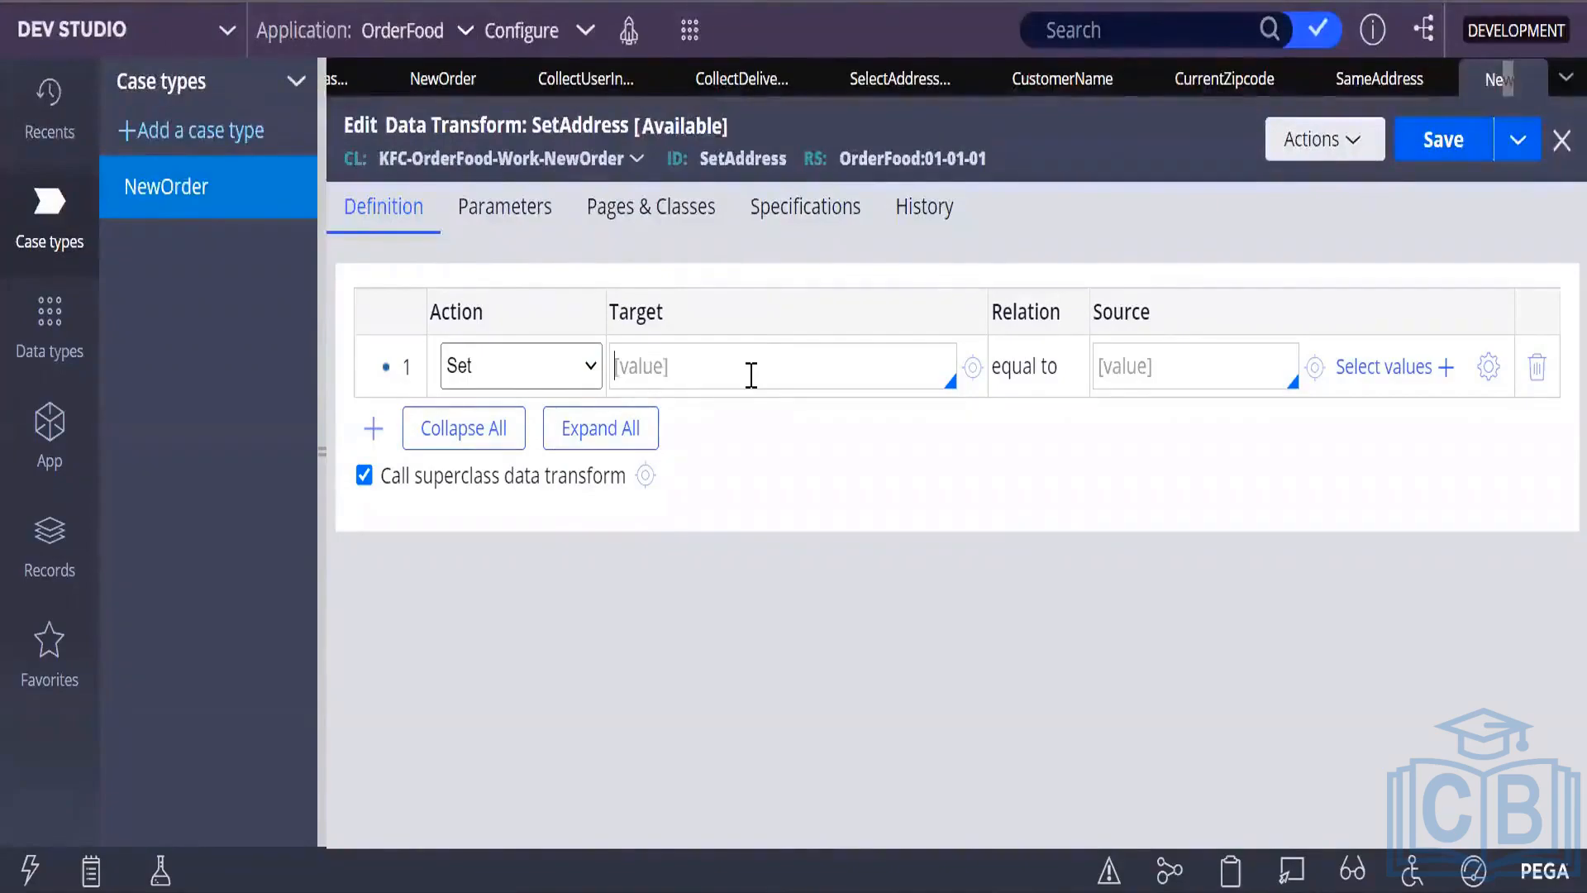
# Set the target .DeliveryAddress equal to the source .CurrentAddress in the first row of the data transform.
pyautogui.write('.')
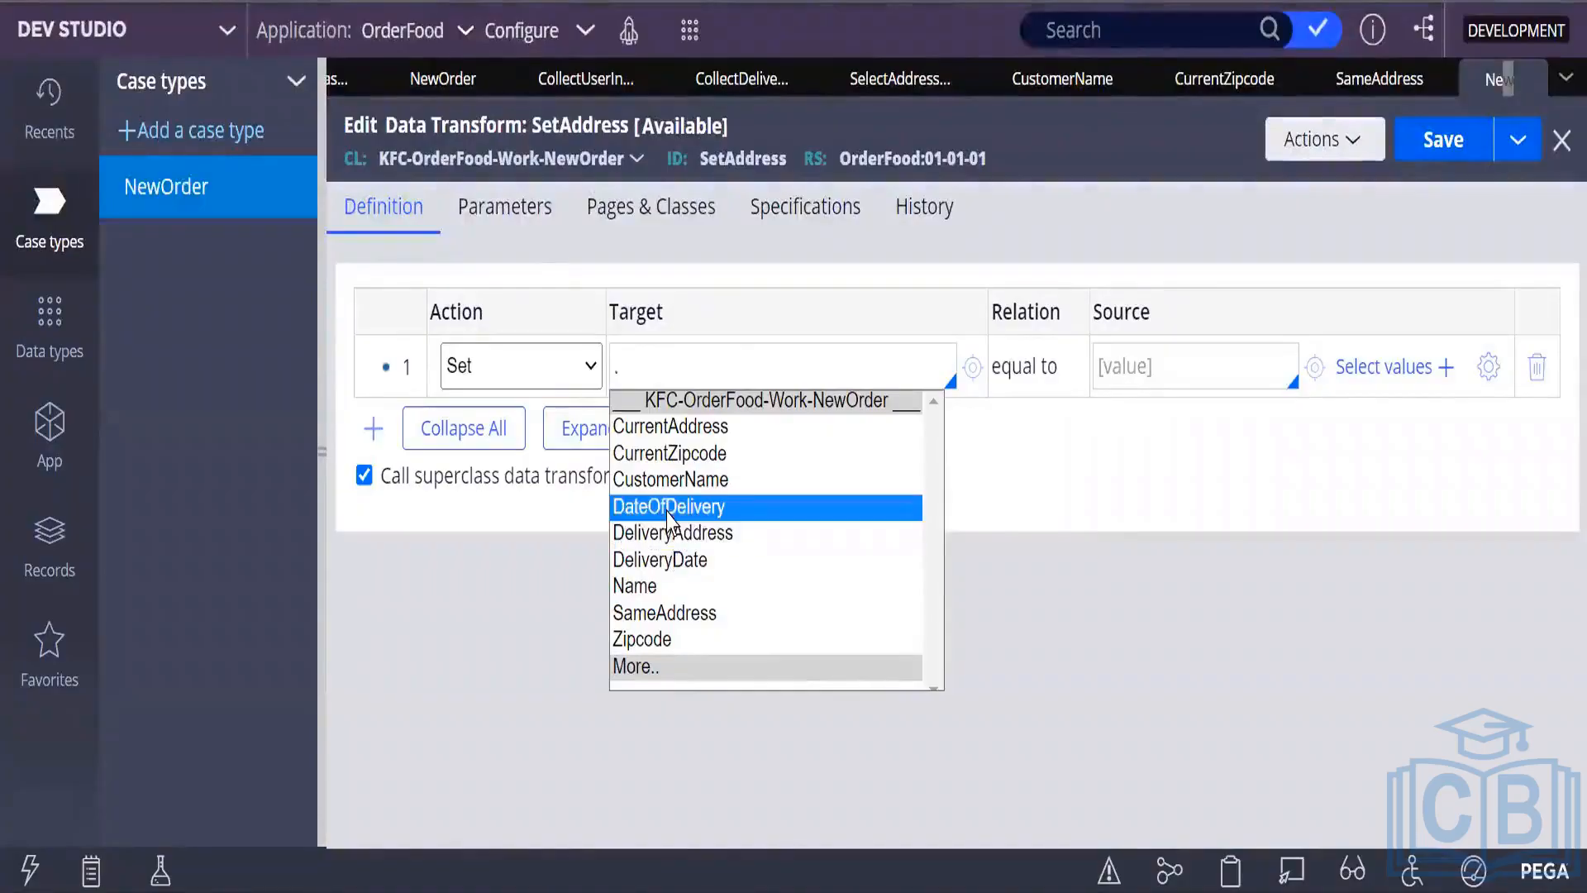
pyautogui.click(666, 536)
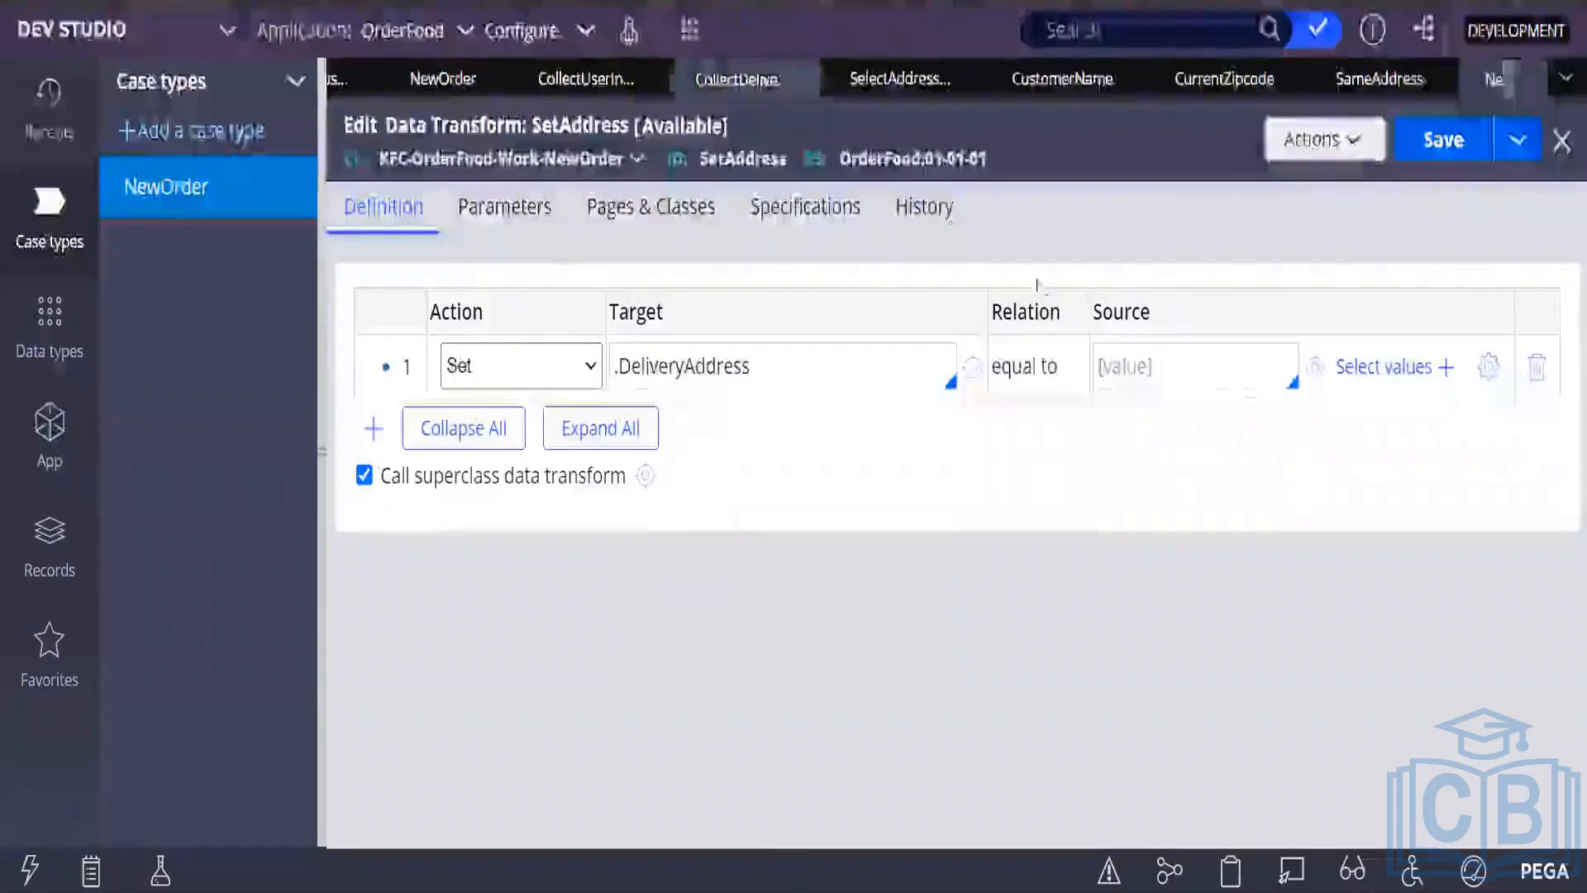
pyautogui.click(1178, 364)
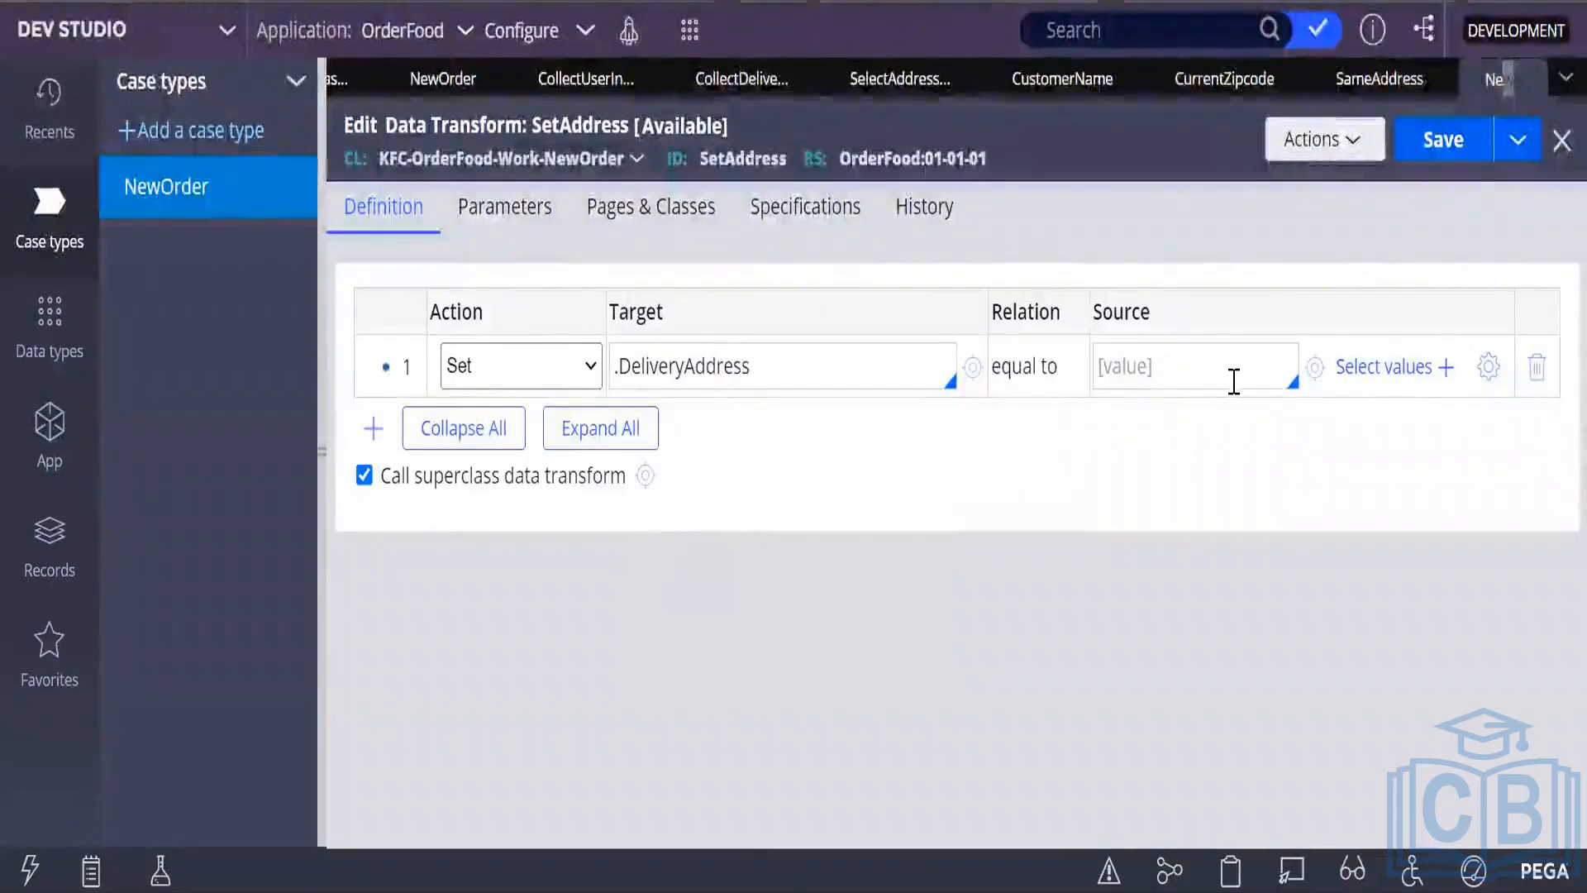
pyautogui.write('.')
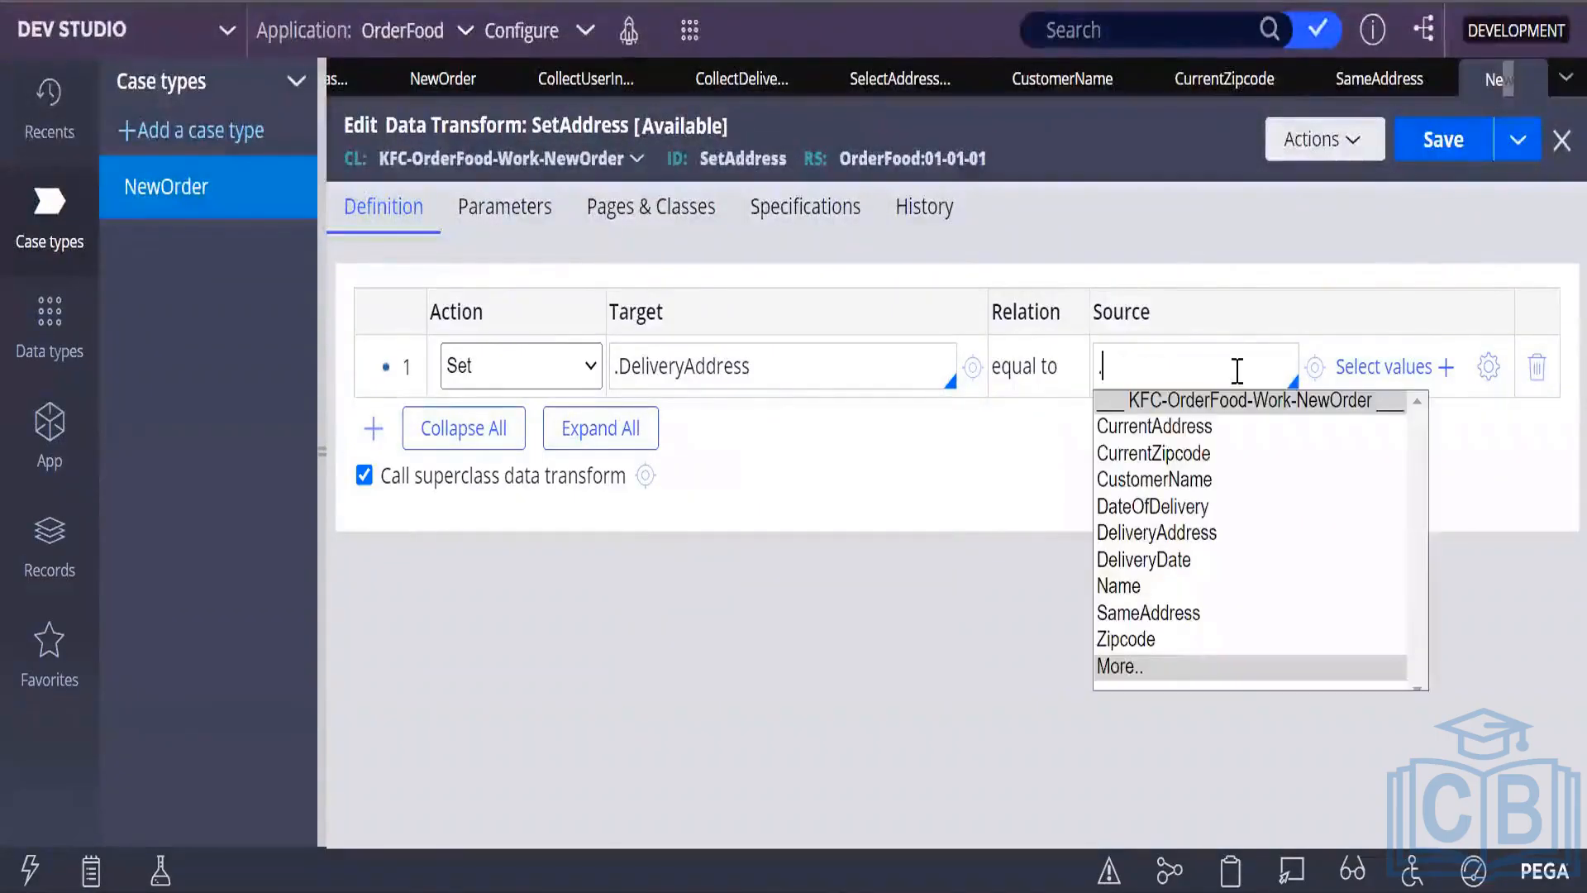
pyautogui.click(1191, 430)
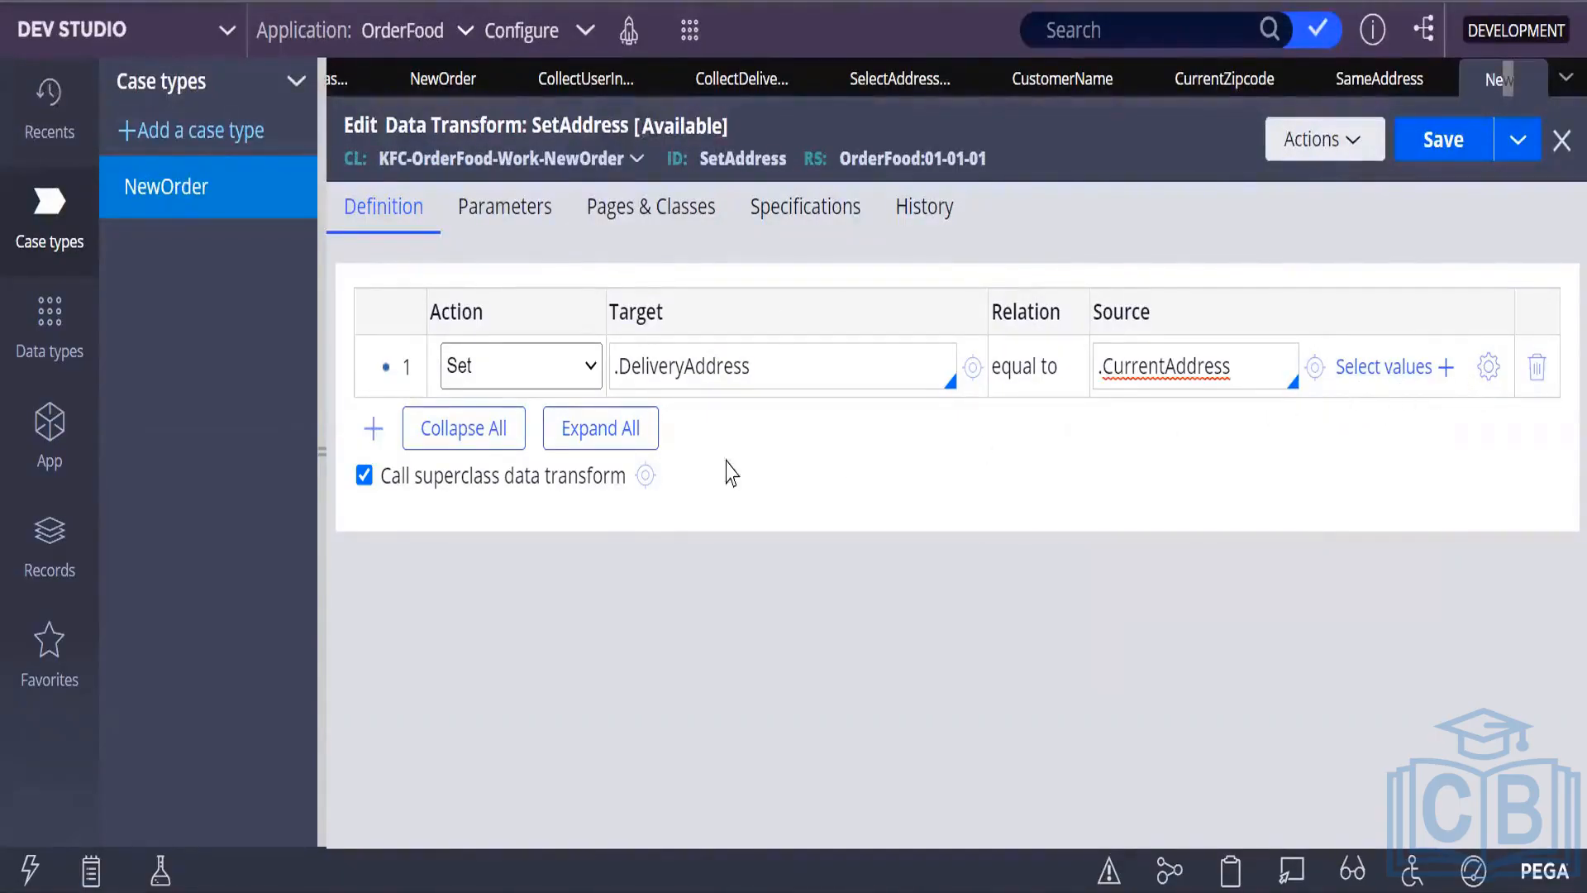
# Add a second row to the data transform that sets .CustomerName equal to .Name.
pyautogui.click(373, 430)
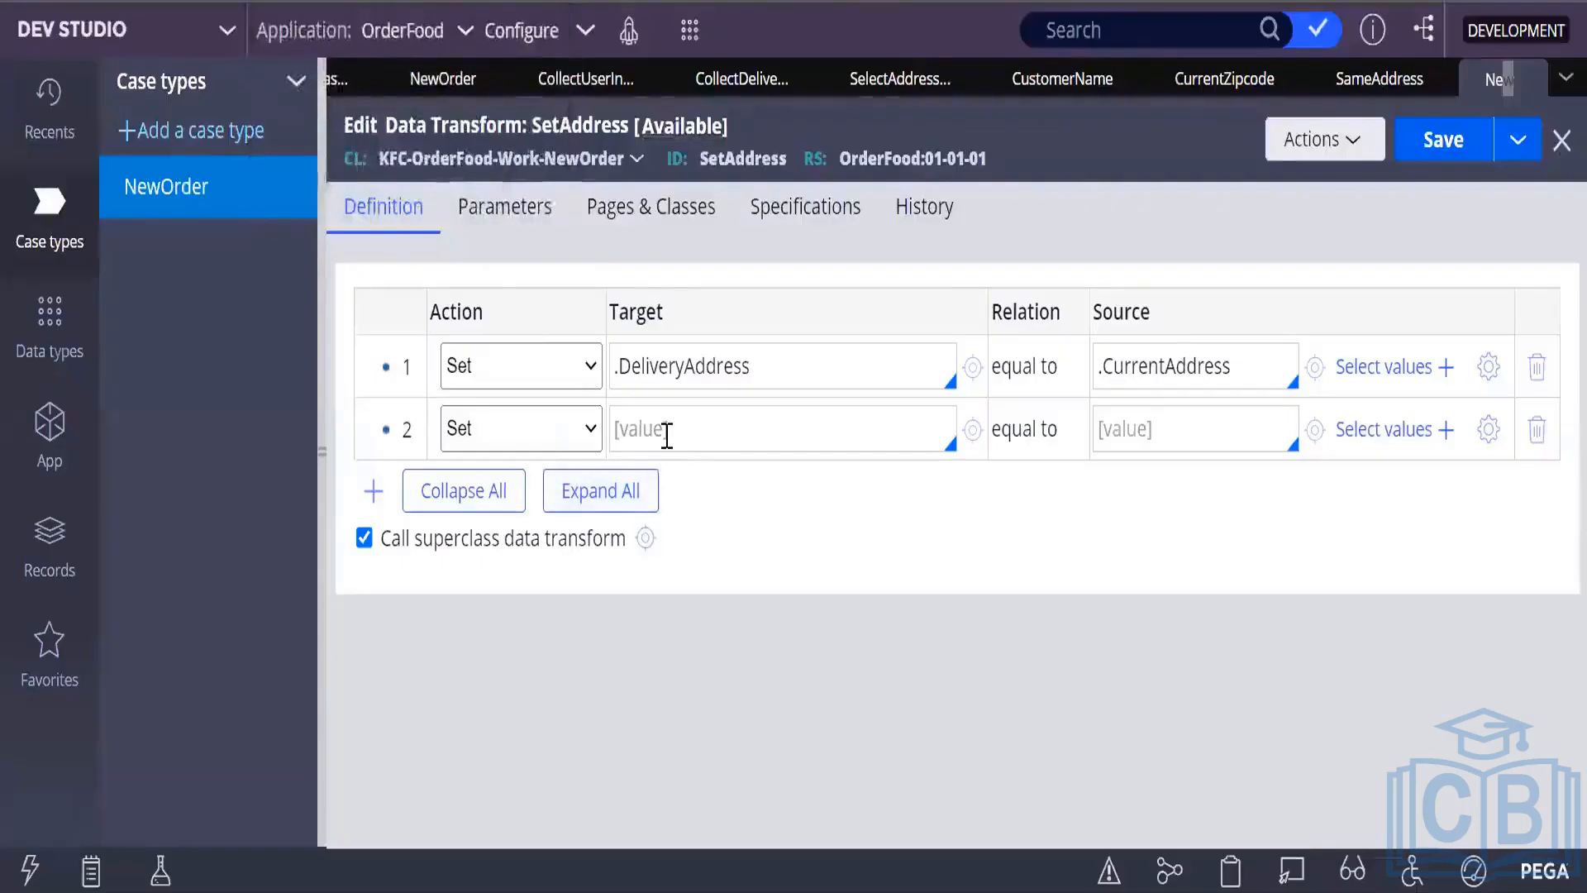
pyautogui.click(666, 431)
pyautogui.write('.')
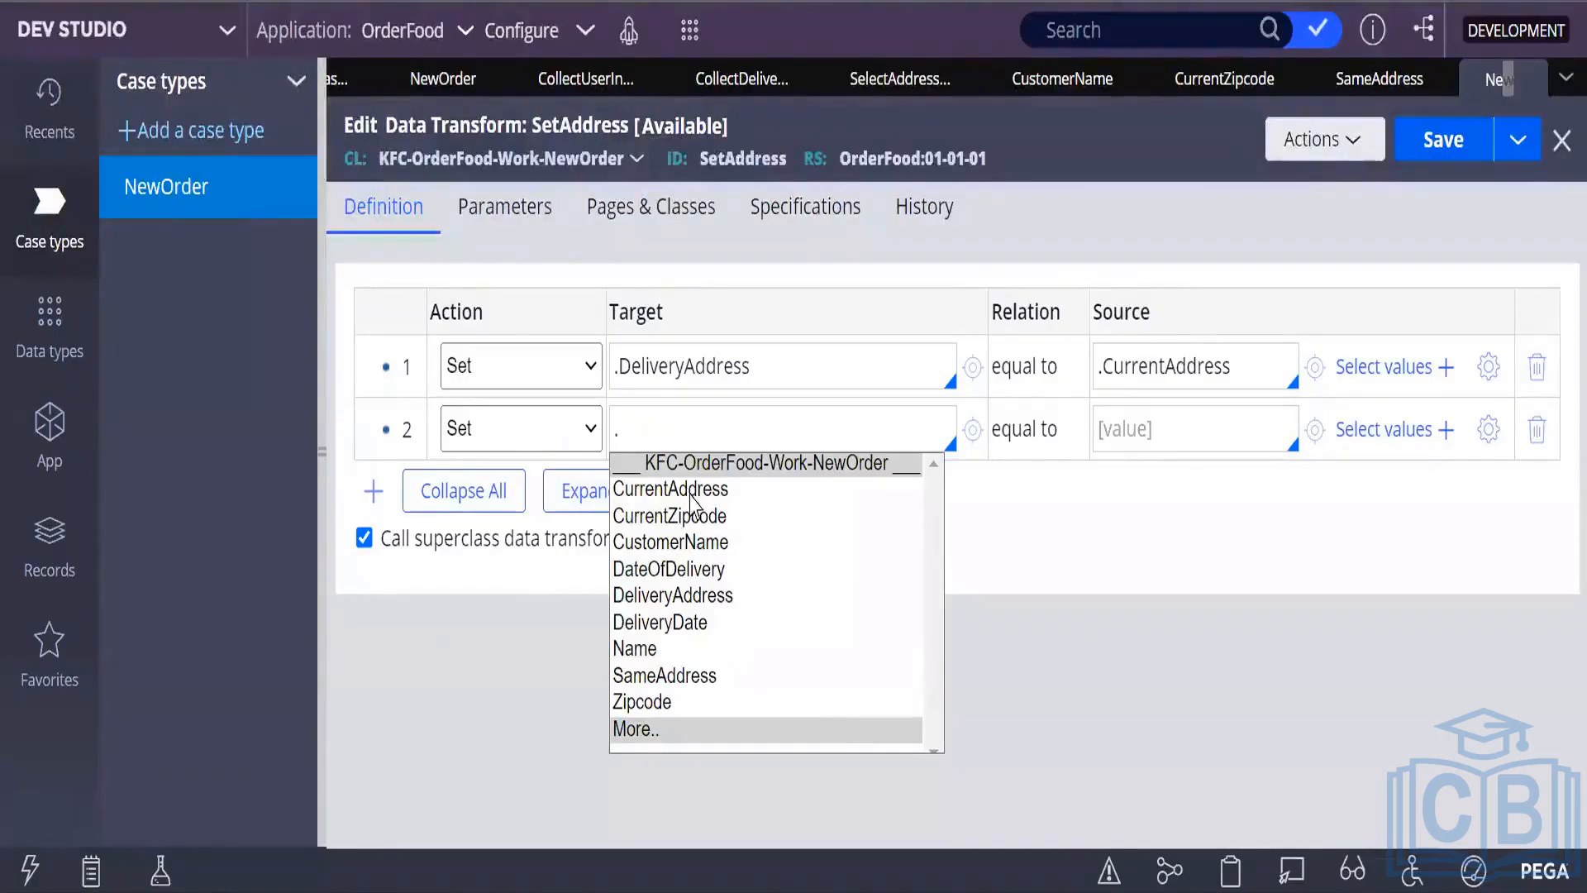
pyautogui.click(693, 546)
pyautogui.click(1139, 430)
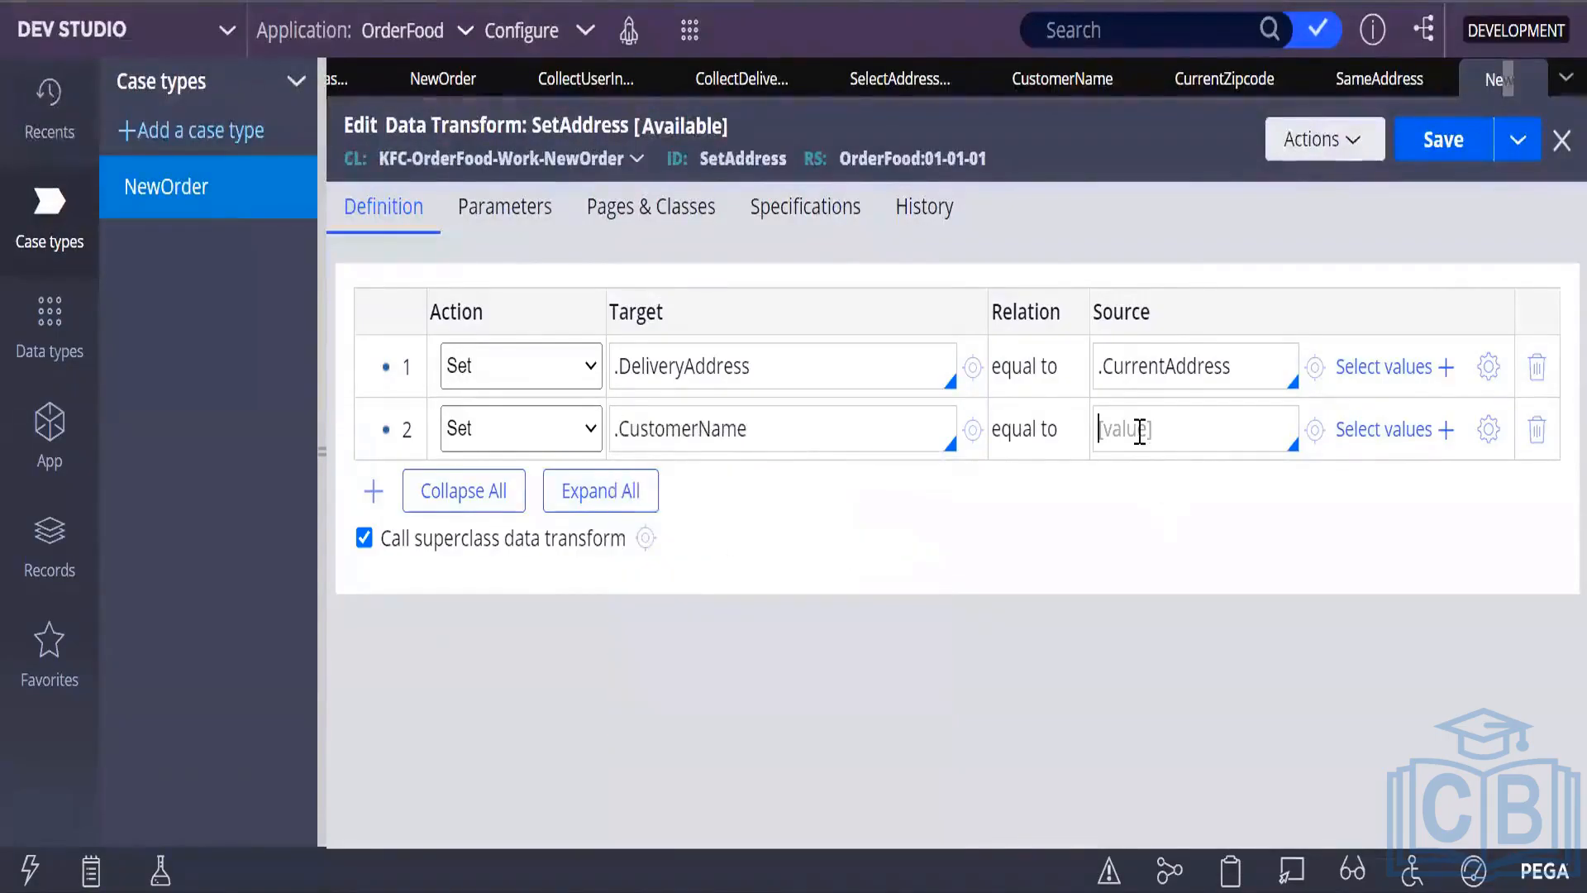
pyautogui.write('.')
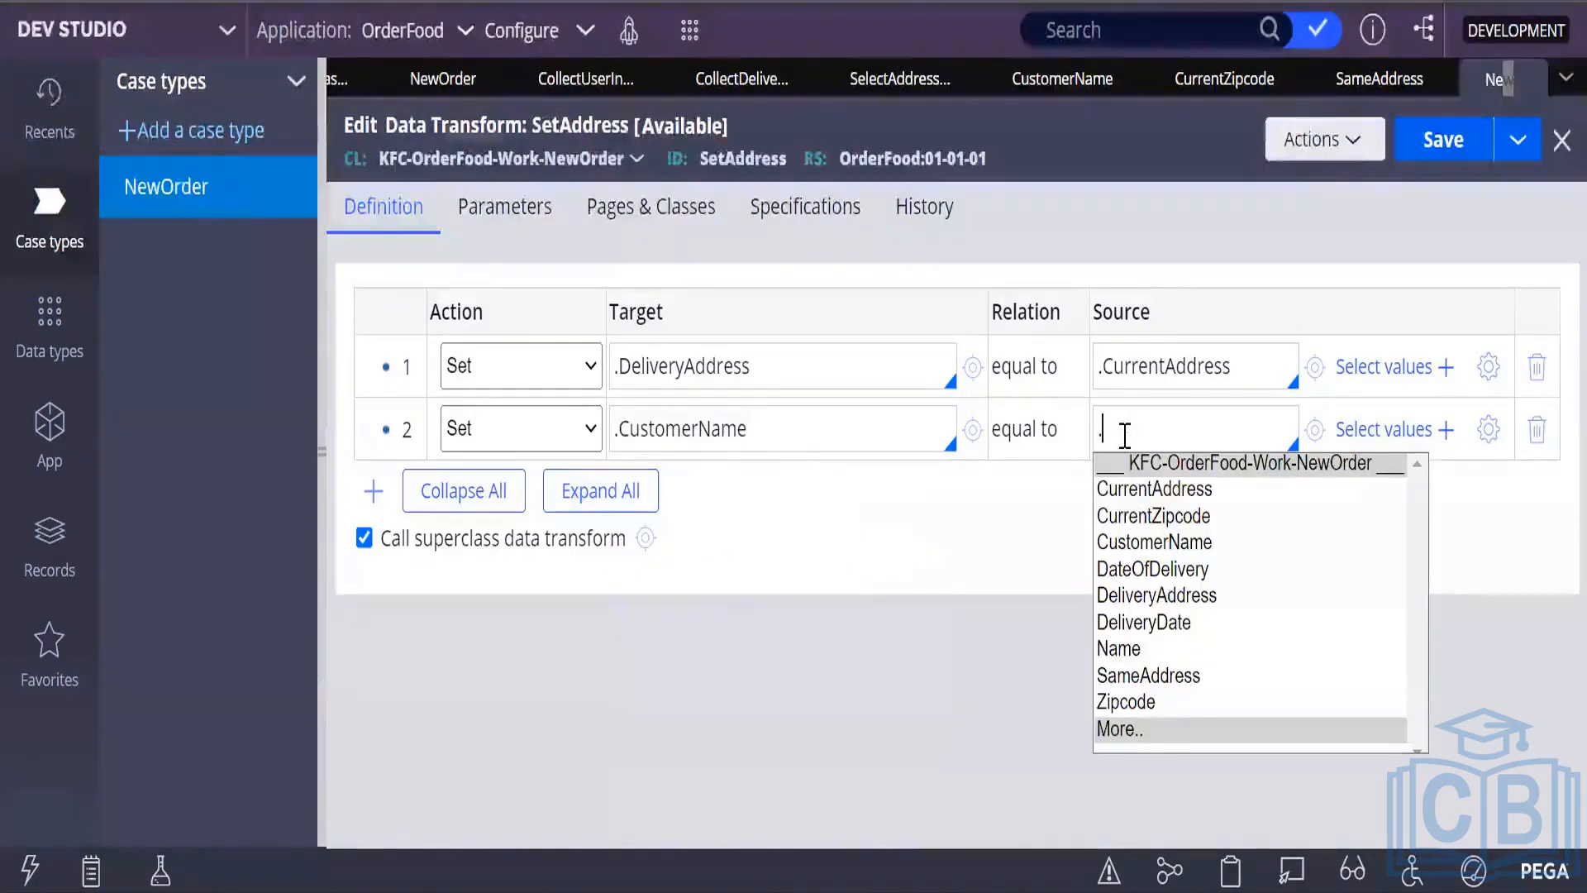
pyautogui.click(1121, 651)
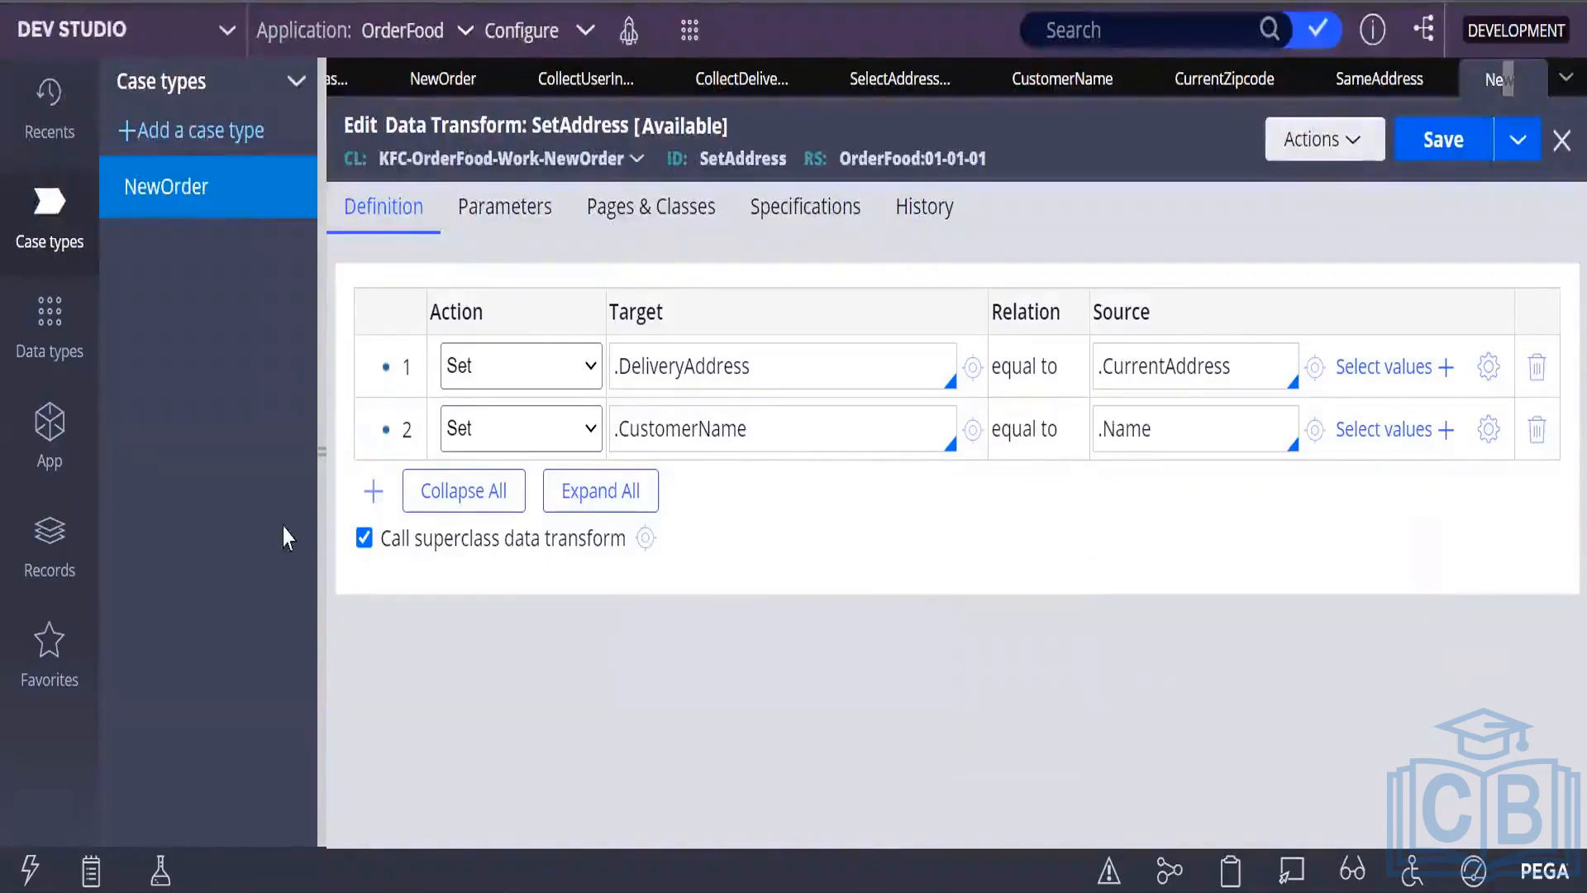
# Add a third row to the data transform that sets .DateOfDelivery equal to .DeliveryDate.
pyautogui.click(374, 491)
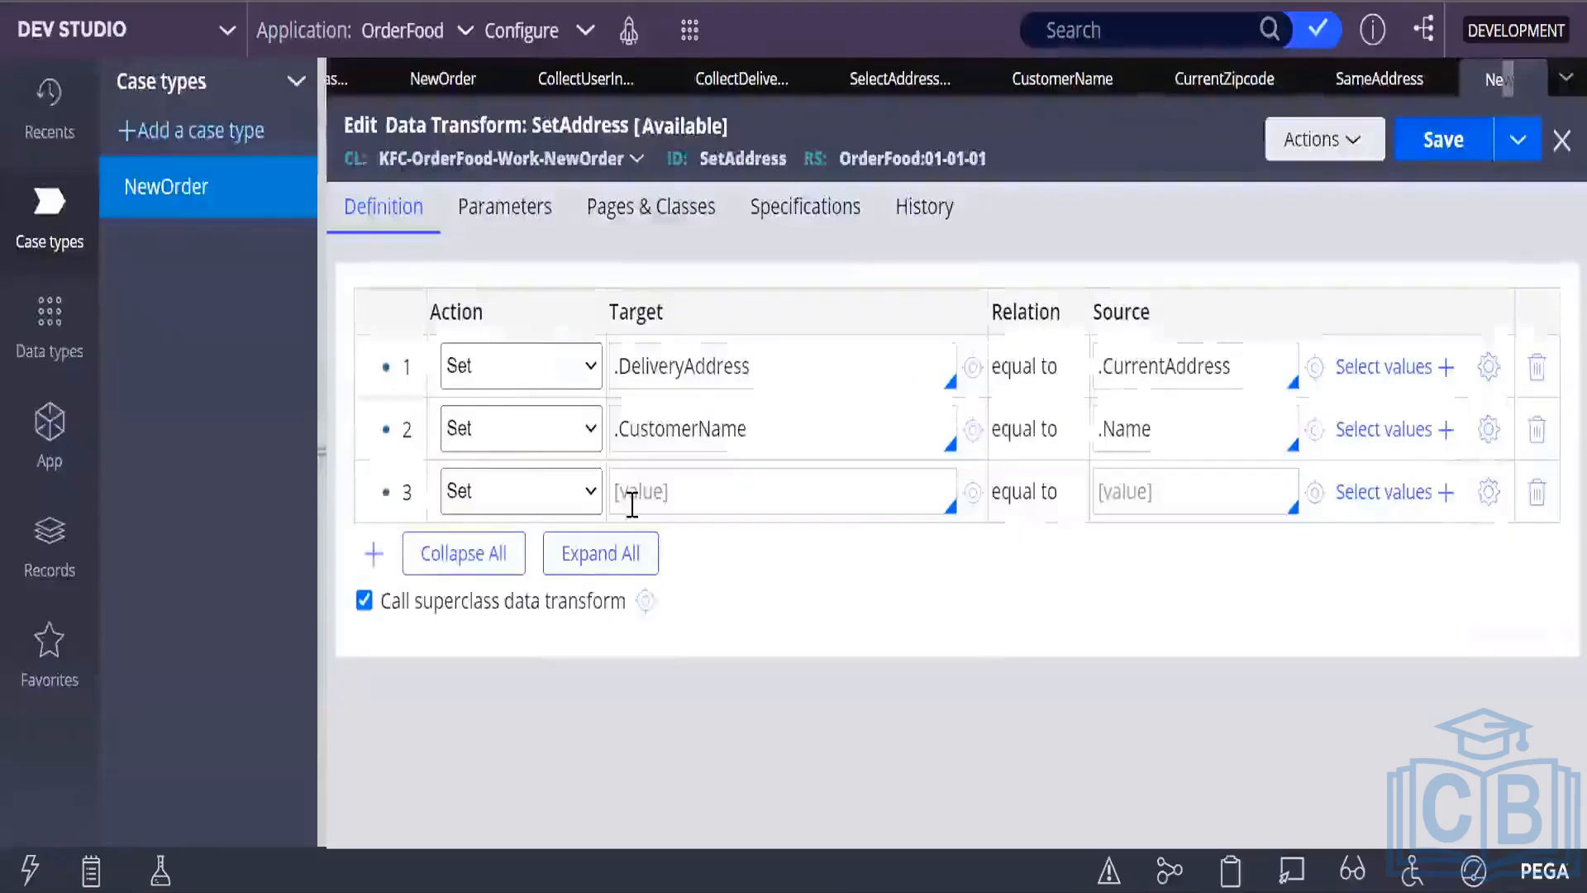
pyautogui.click(620, 500)
pyautogui.write('.')
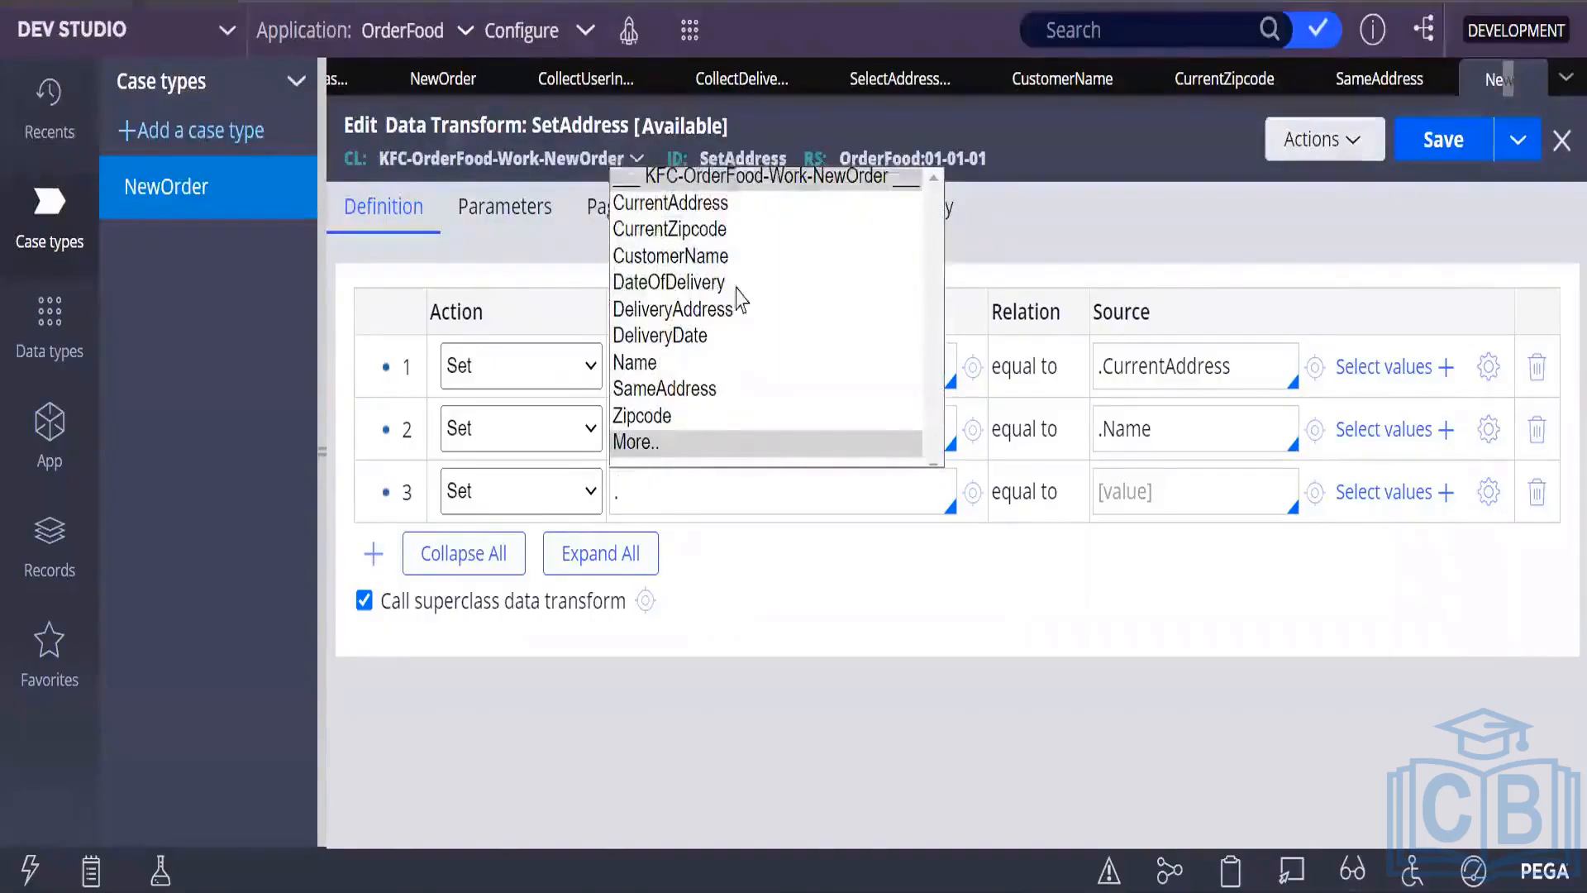
pyautogui.click(707, 283)
pyautogui.click(1159, 499)
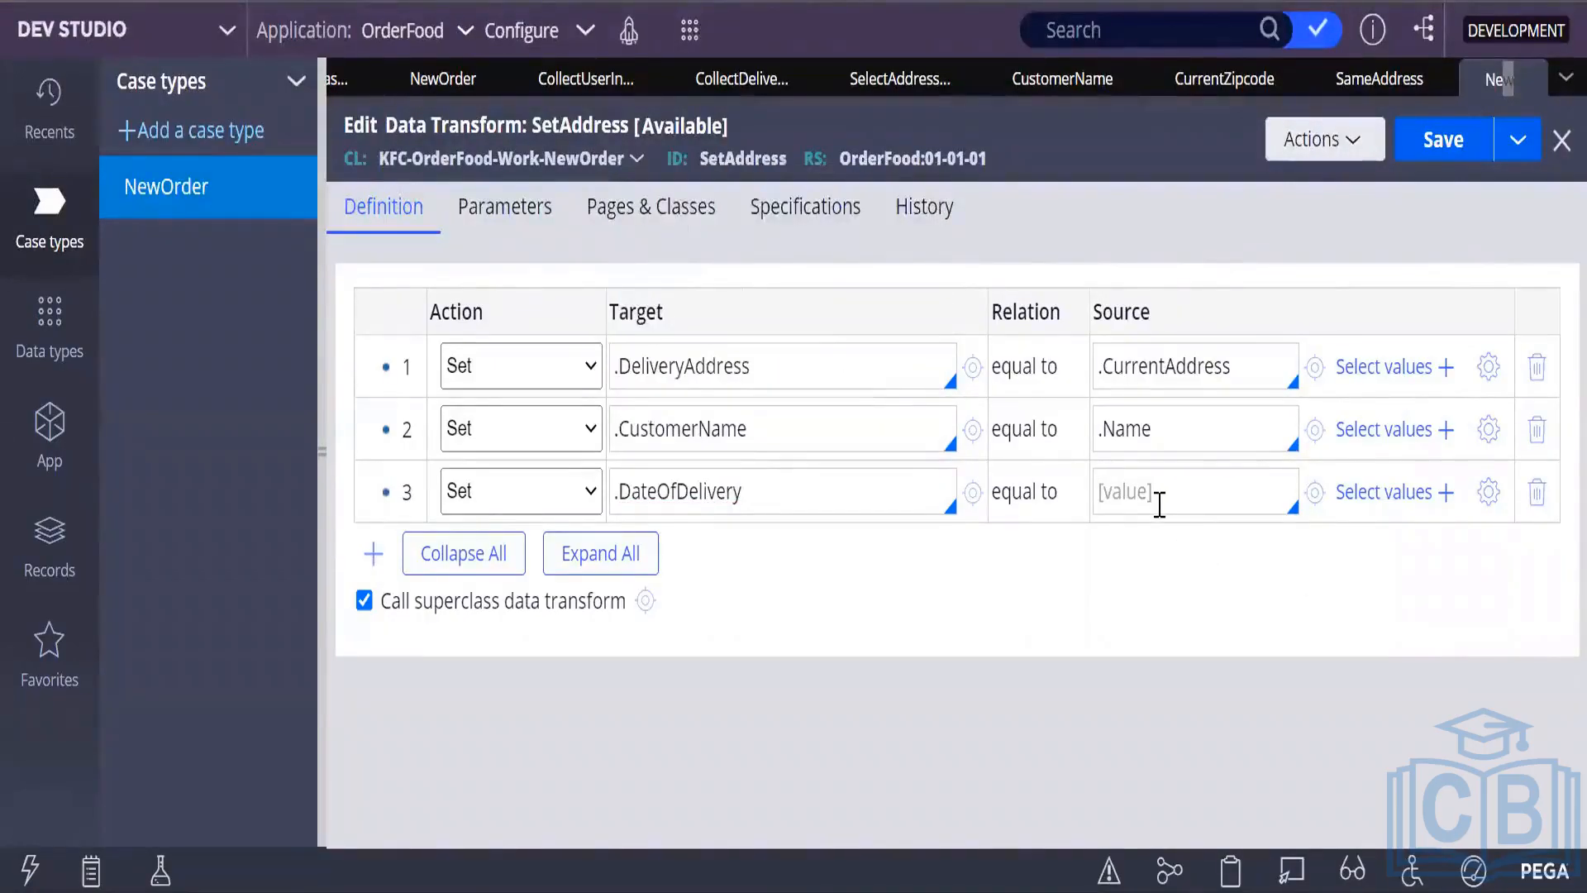
pyautogui.write('.')
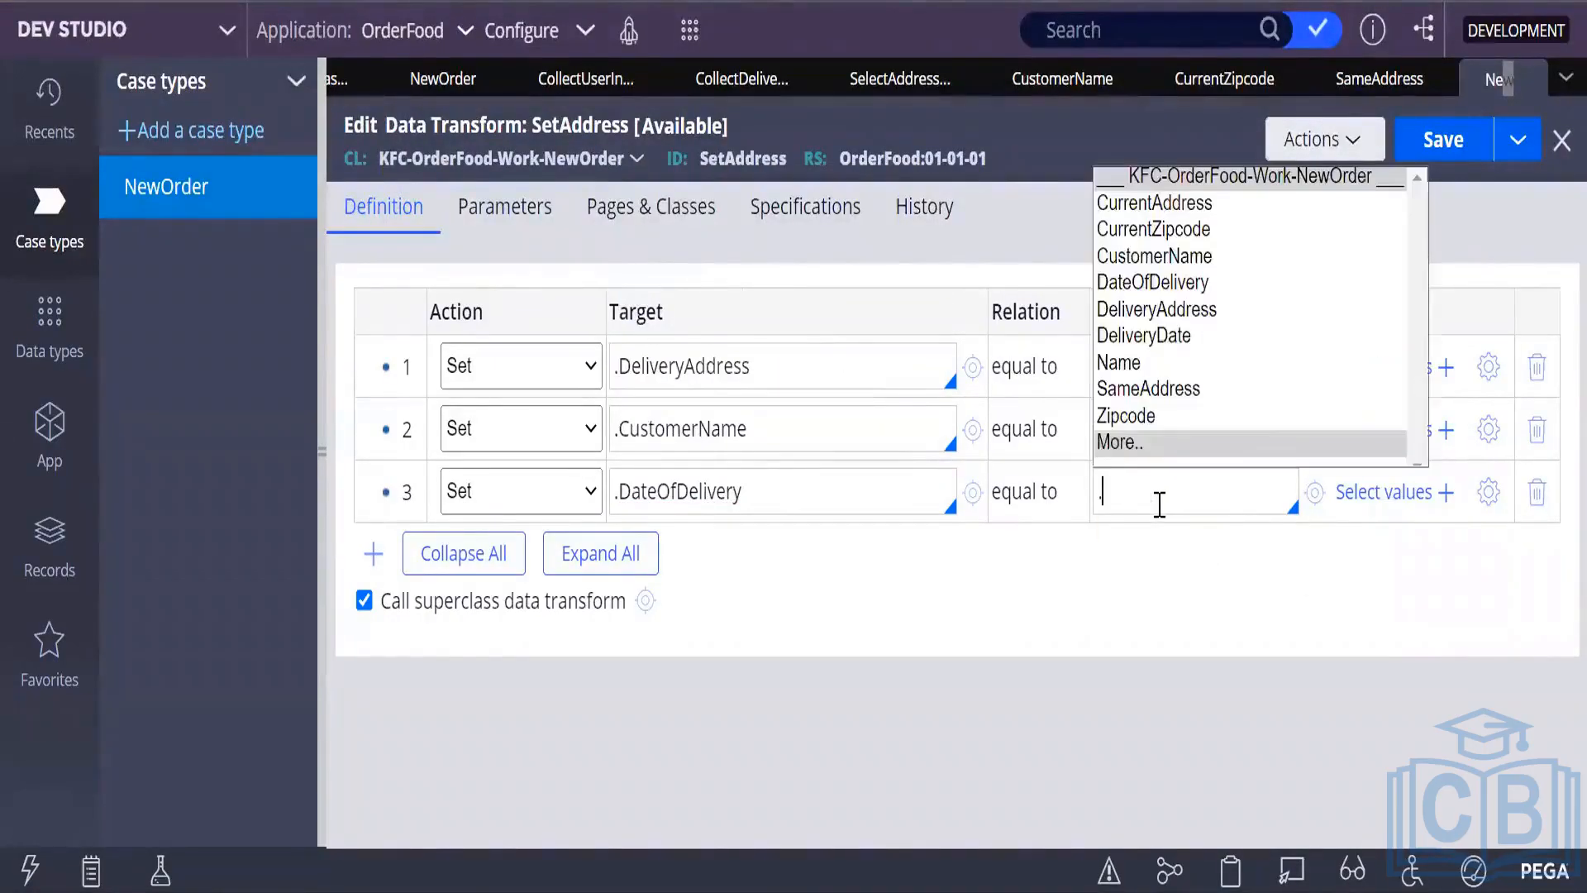
pyautogui.click(1146, 339)
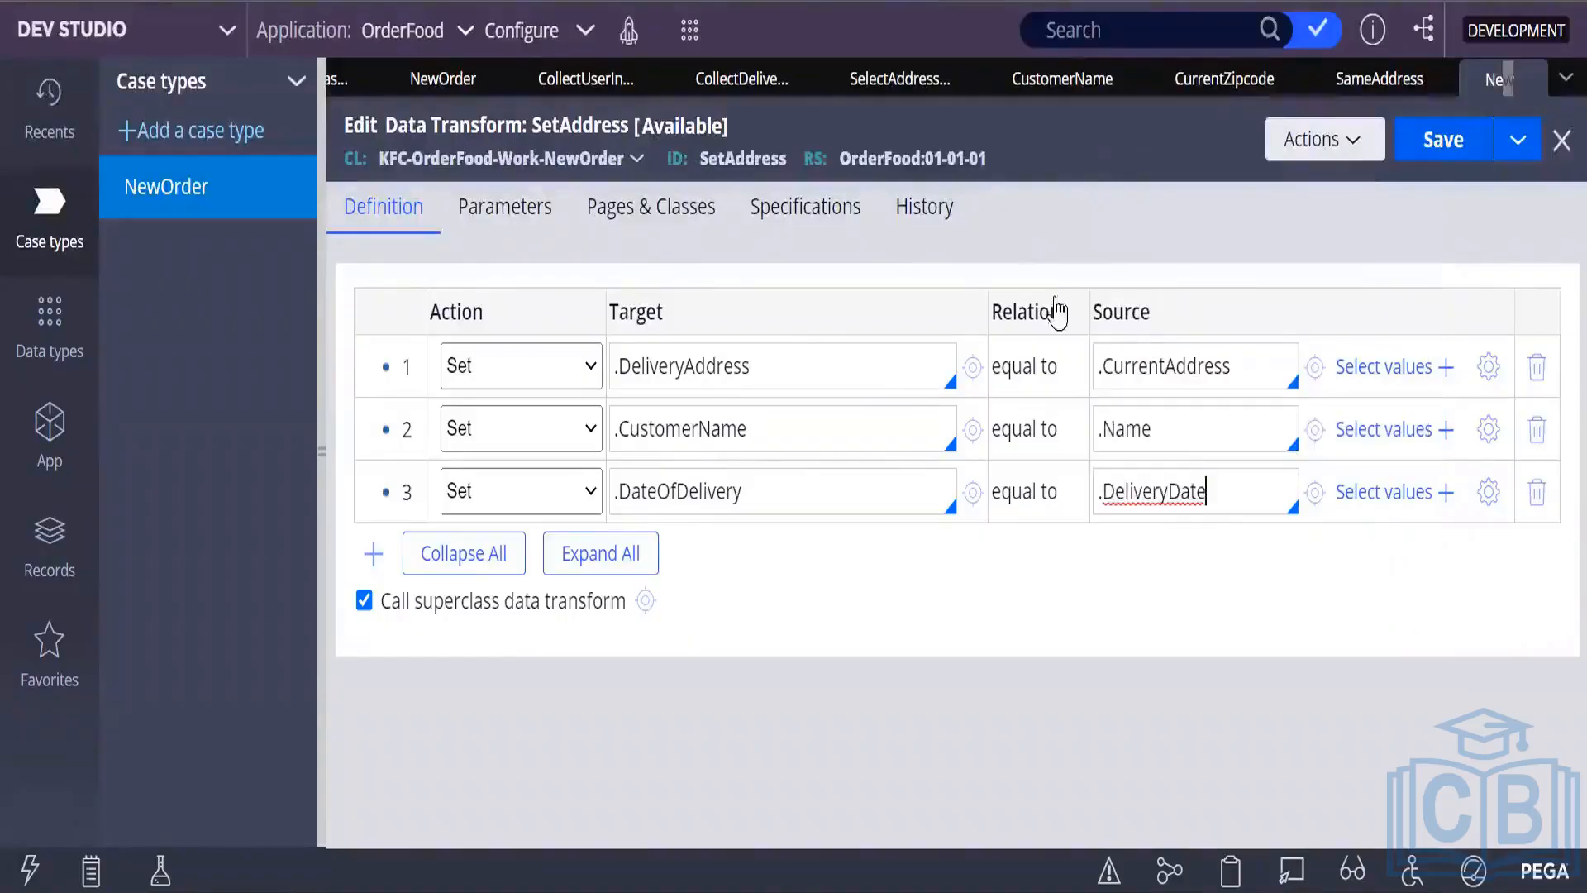
# Add a fourth row that sets .CurrentZipcode equal to .Zipcode, and save the SetAddress data transform.
pyautogui.click(372, 556)
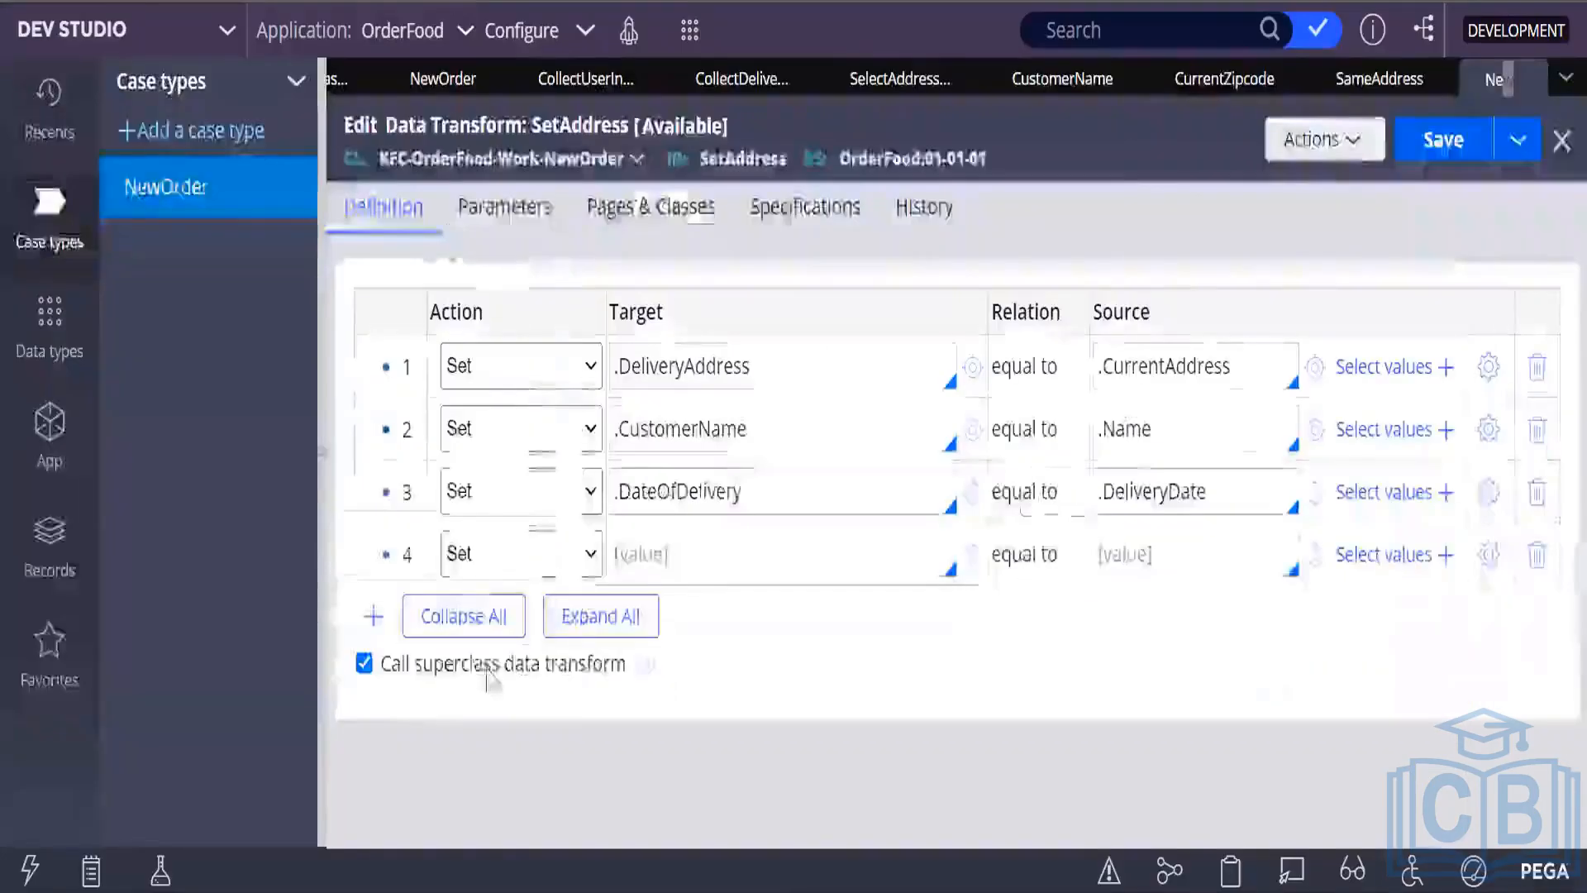
pyautogui.click(620, 554)
pyautogui.write('.')
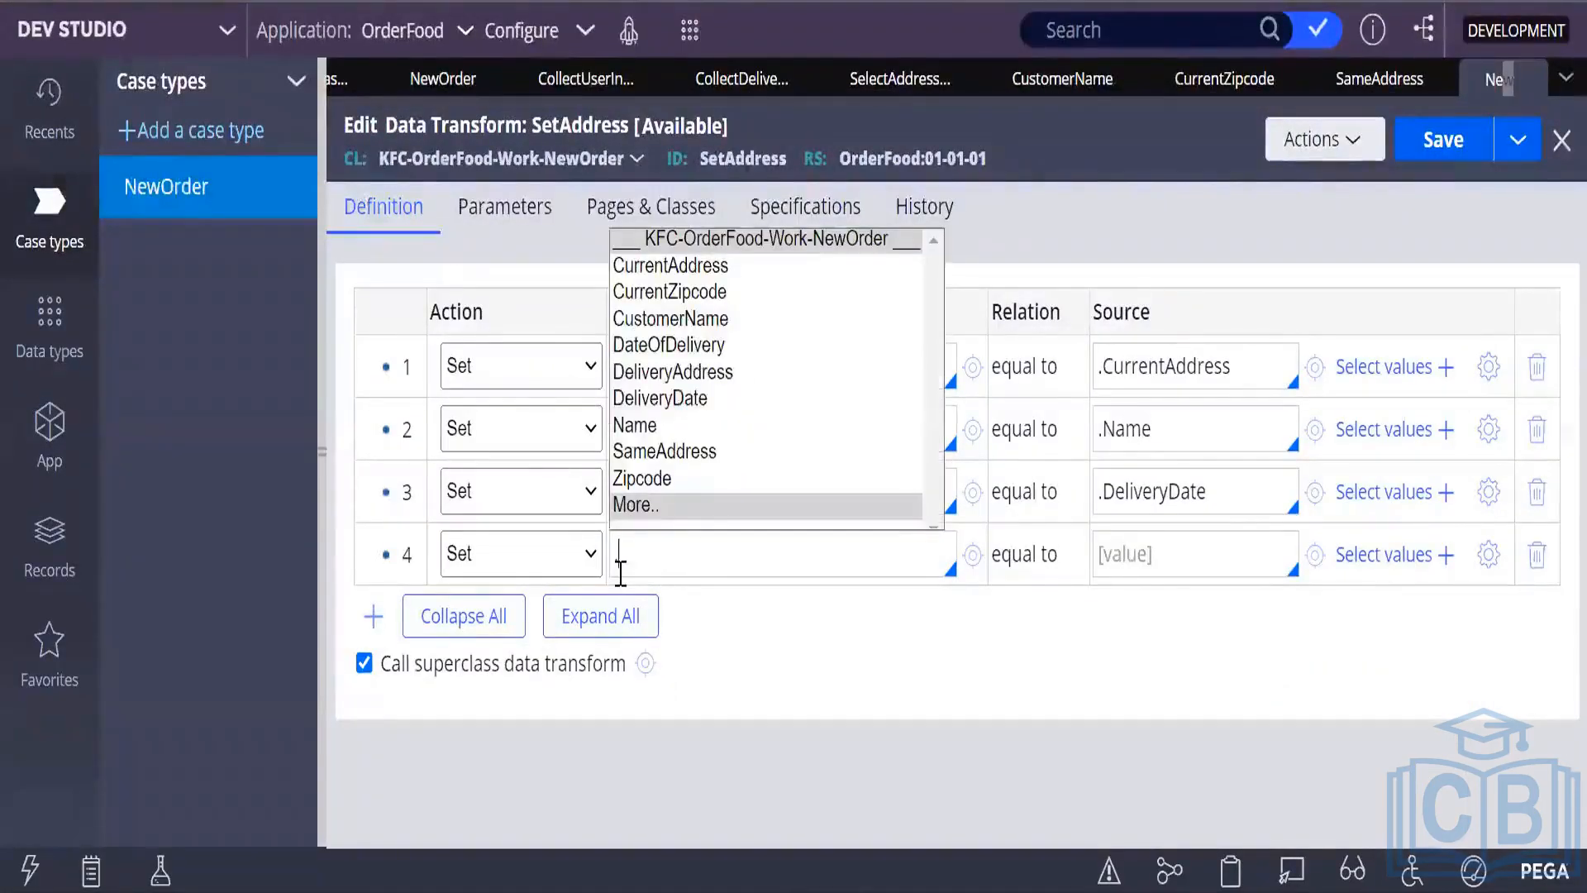
pyautogui.click(699, 293)
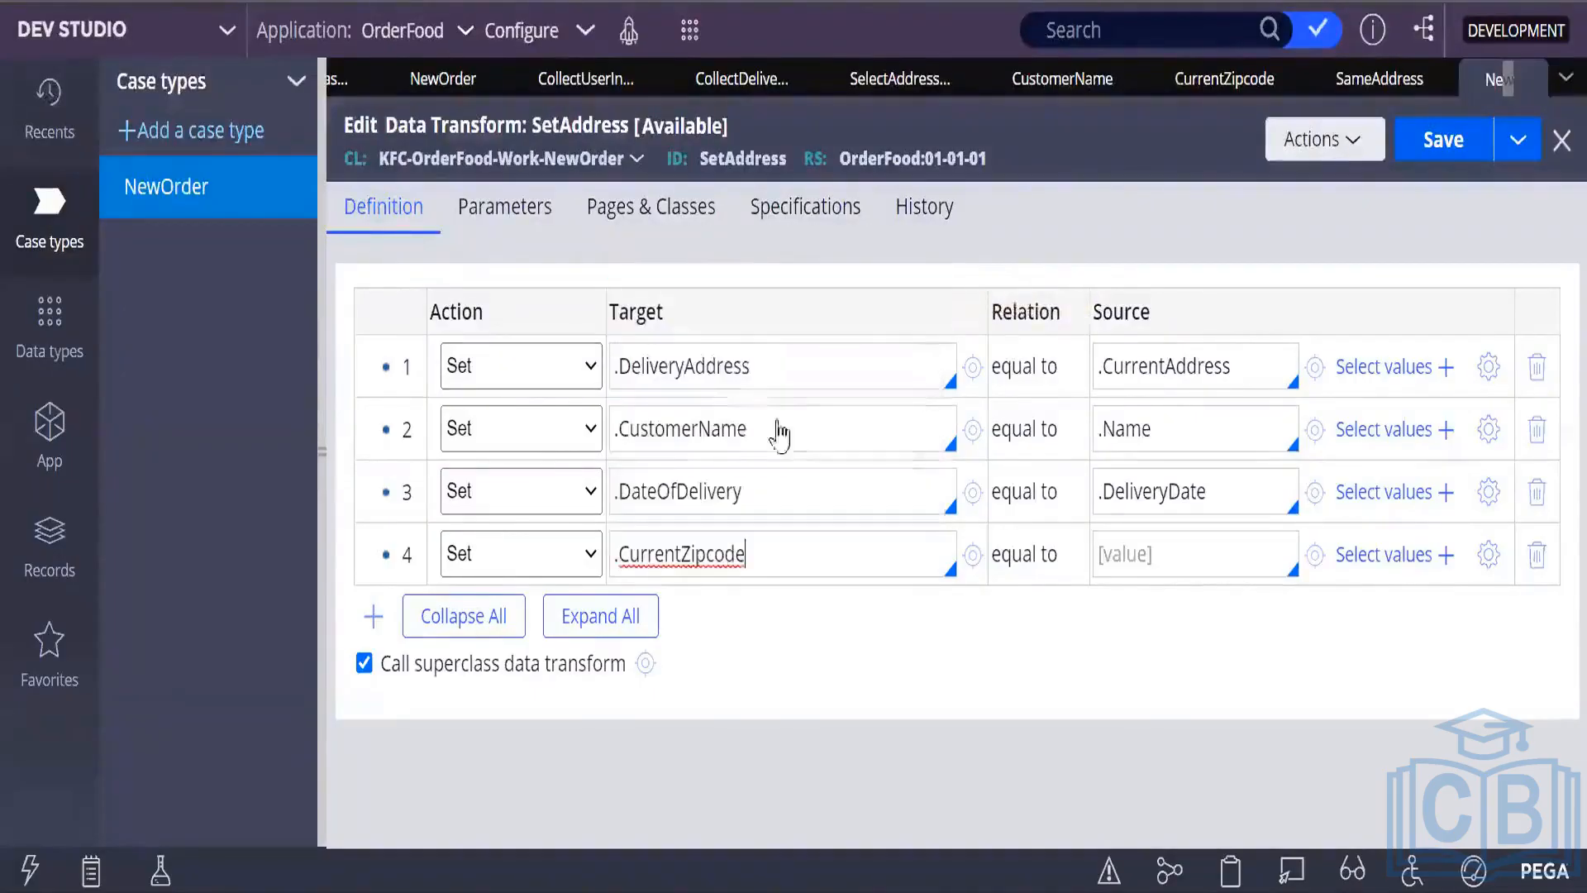
pyautogui.click(1151, 569)
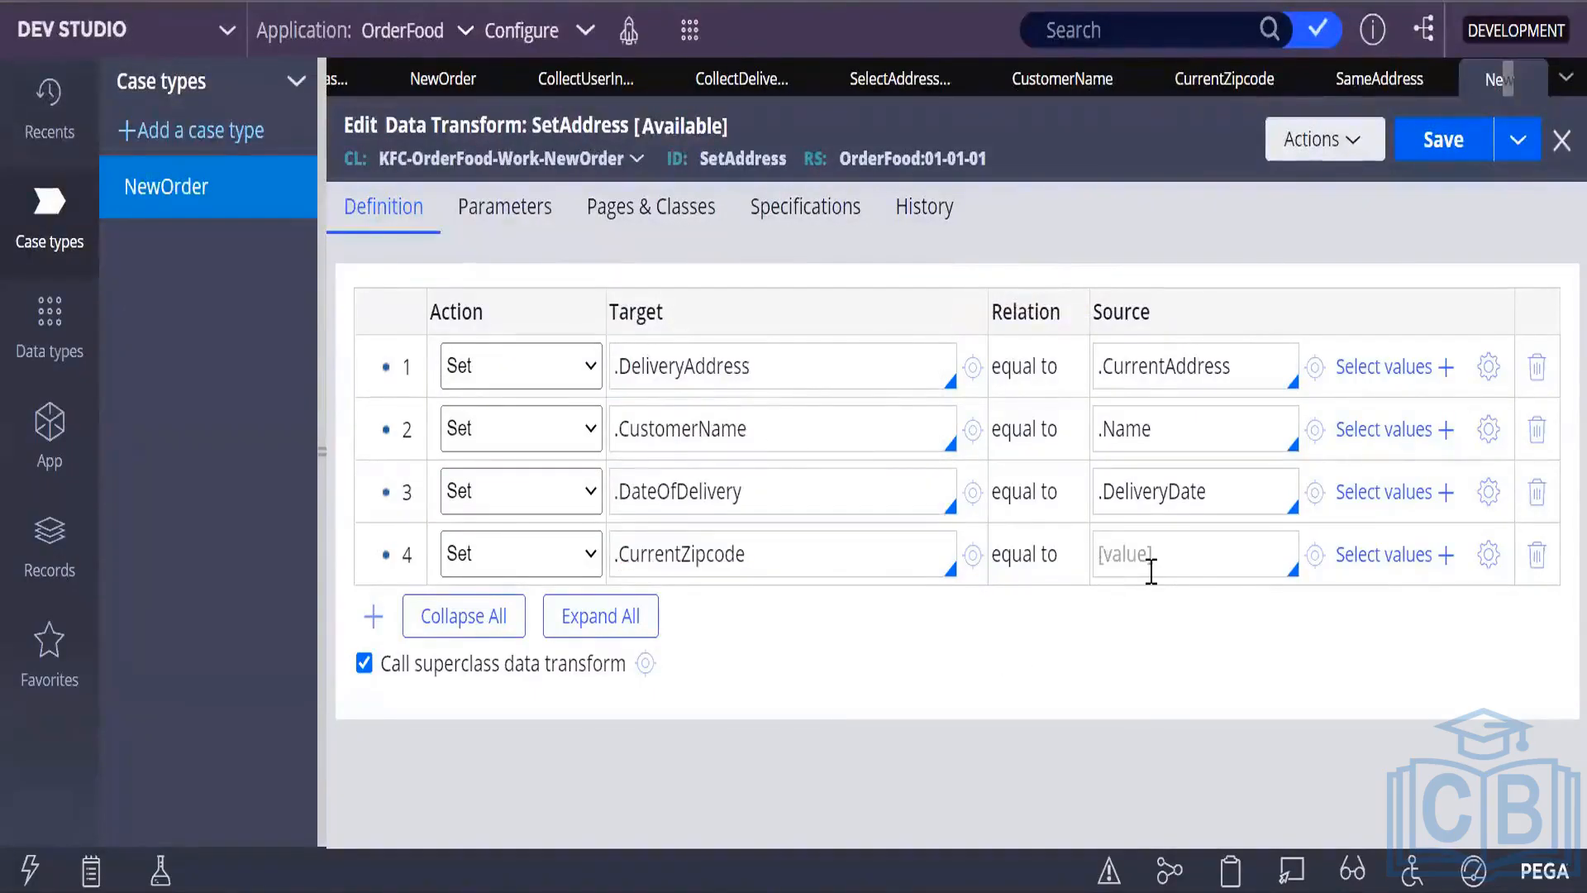
pyautogui.write('.')
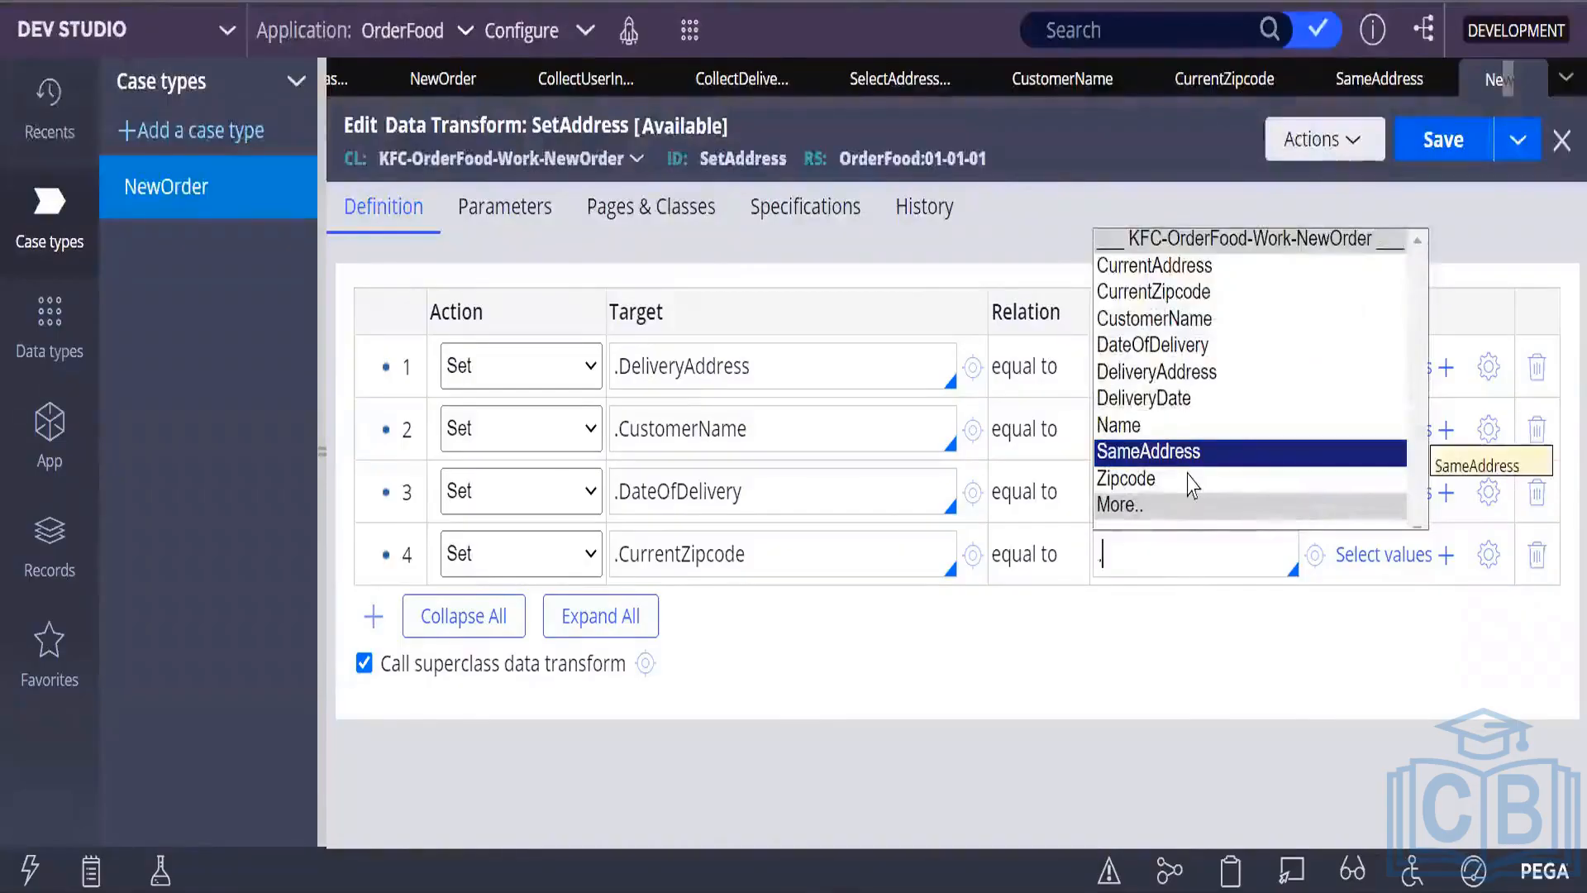
pyautogui.click(1179, 485)
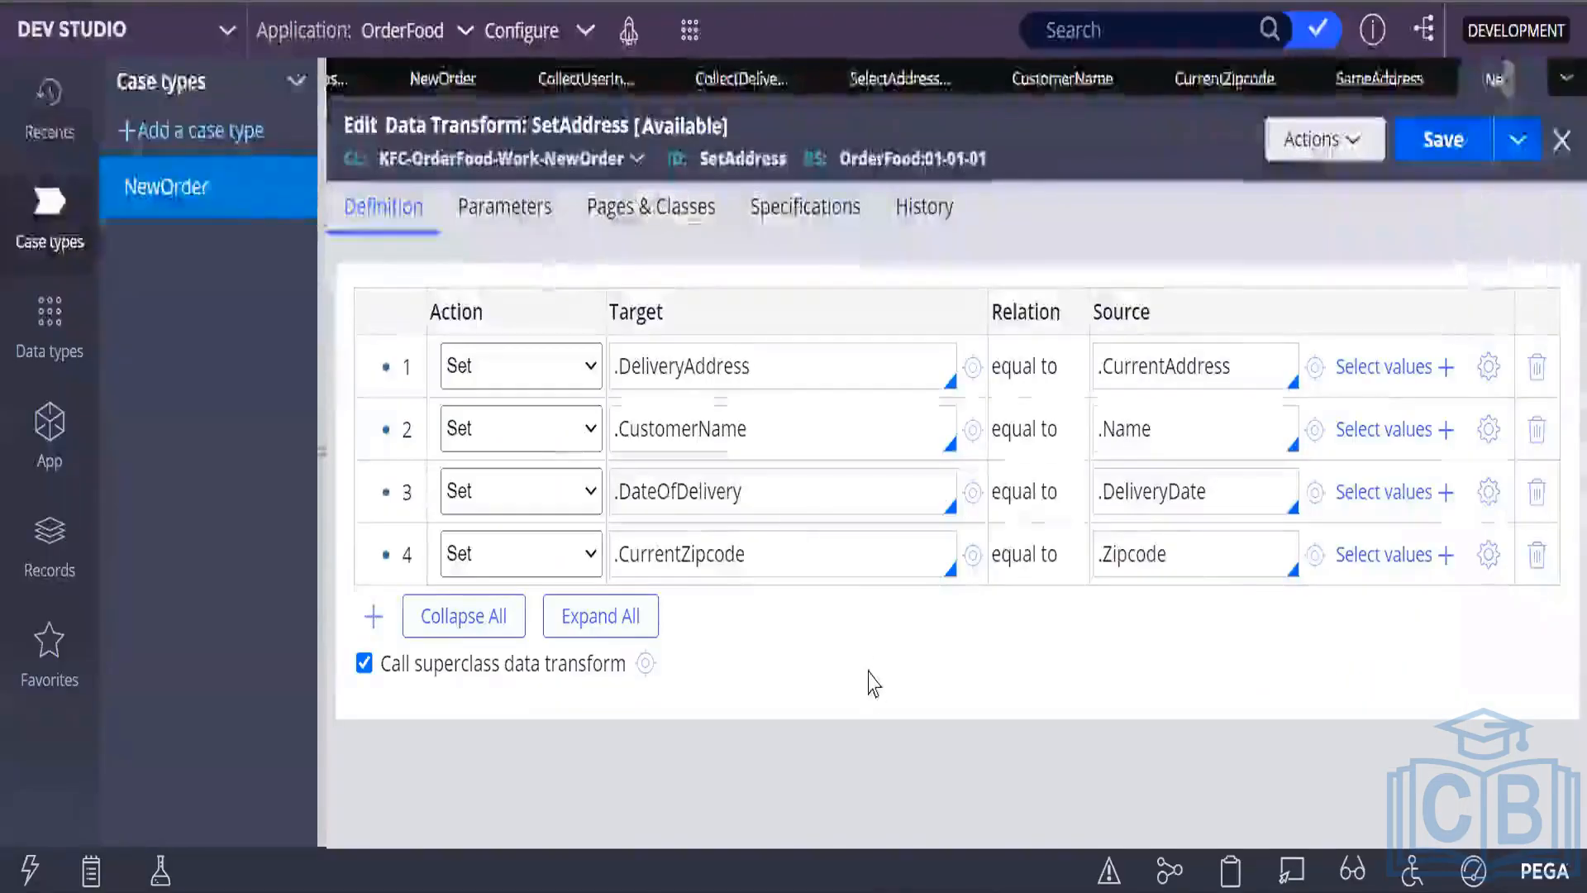
pyautogui.click(1451, 149)
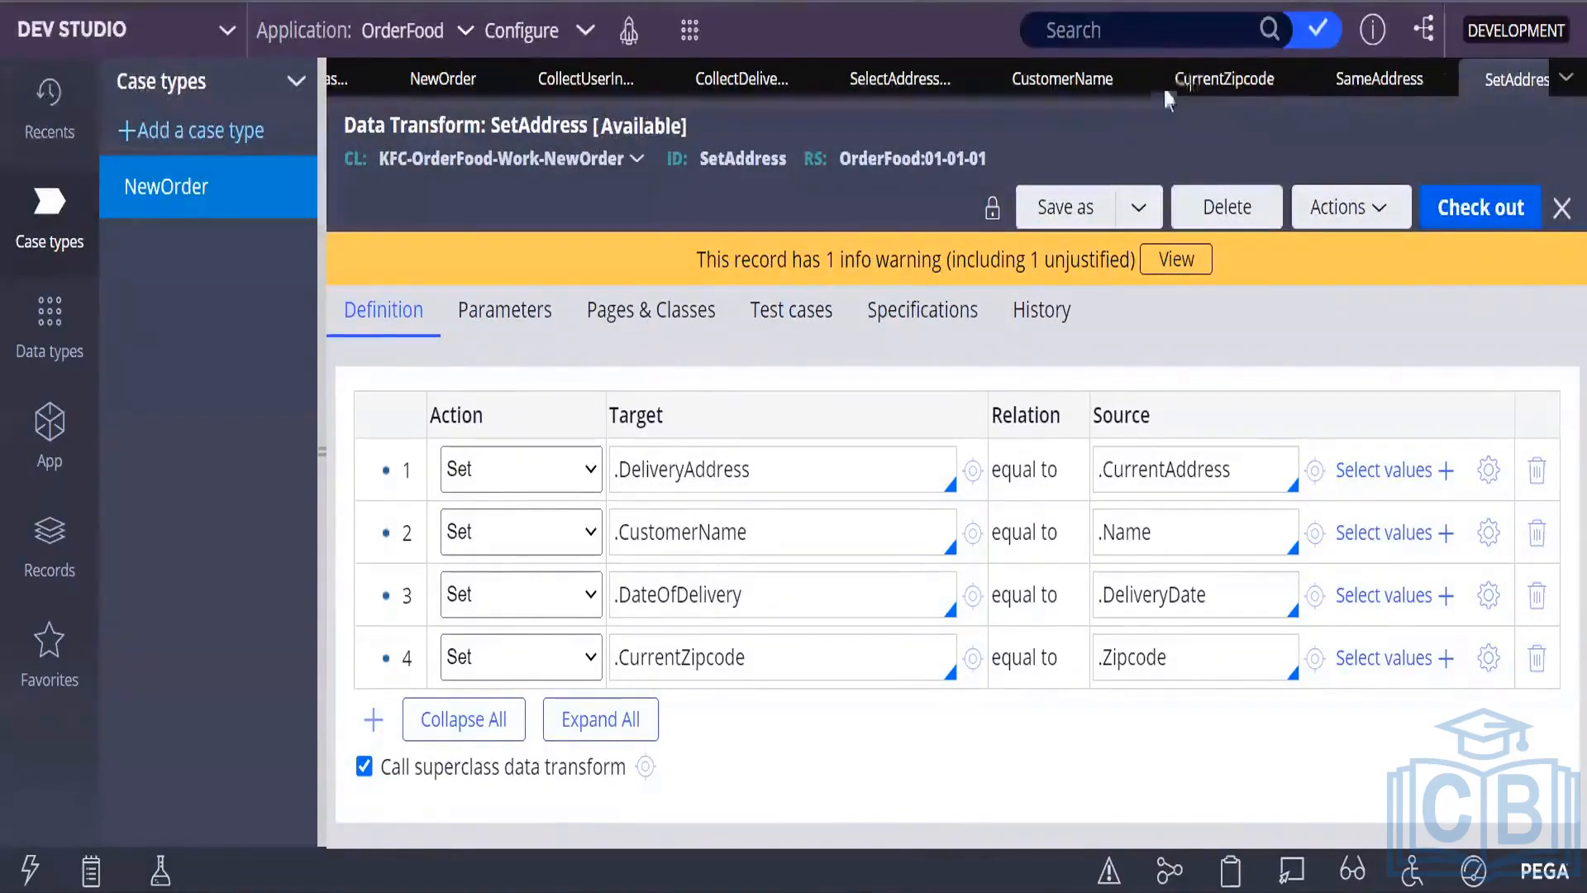
# Return to the checkbox's cell properties in the SelectAddressInfo section and start editing the Data Transform value of its click action.
pyautogui.click(920, 83)
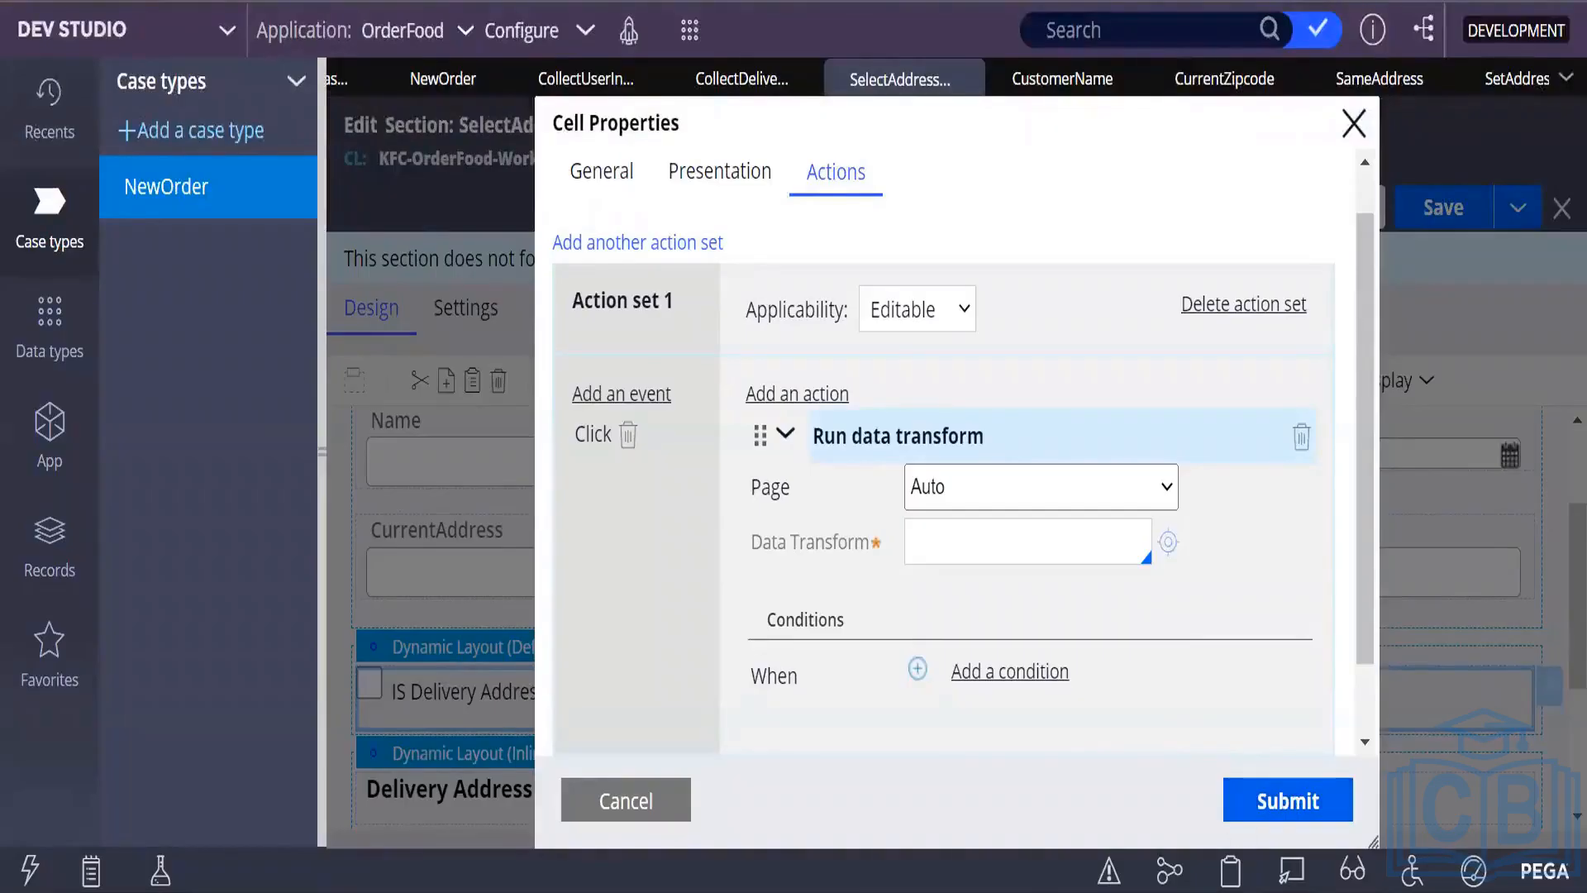
pyautogui.click(1074, 558)
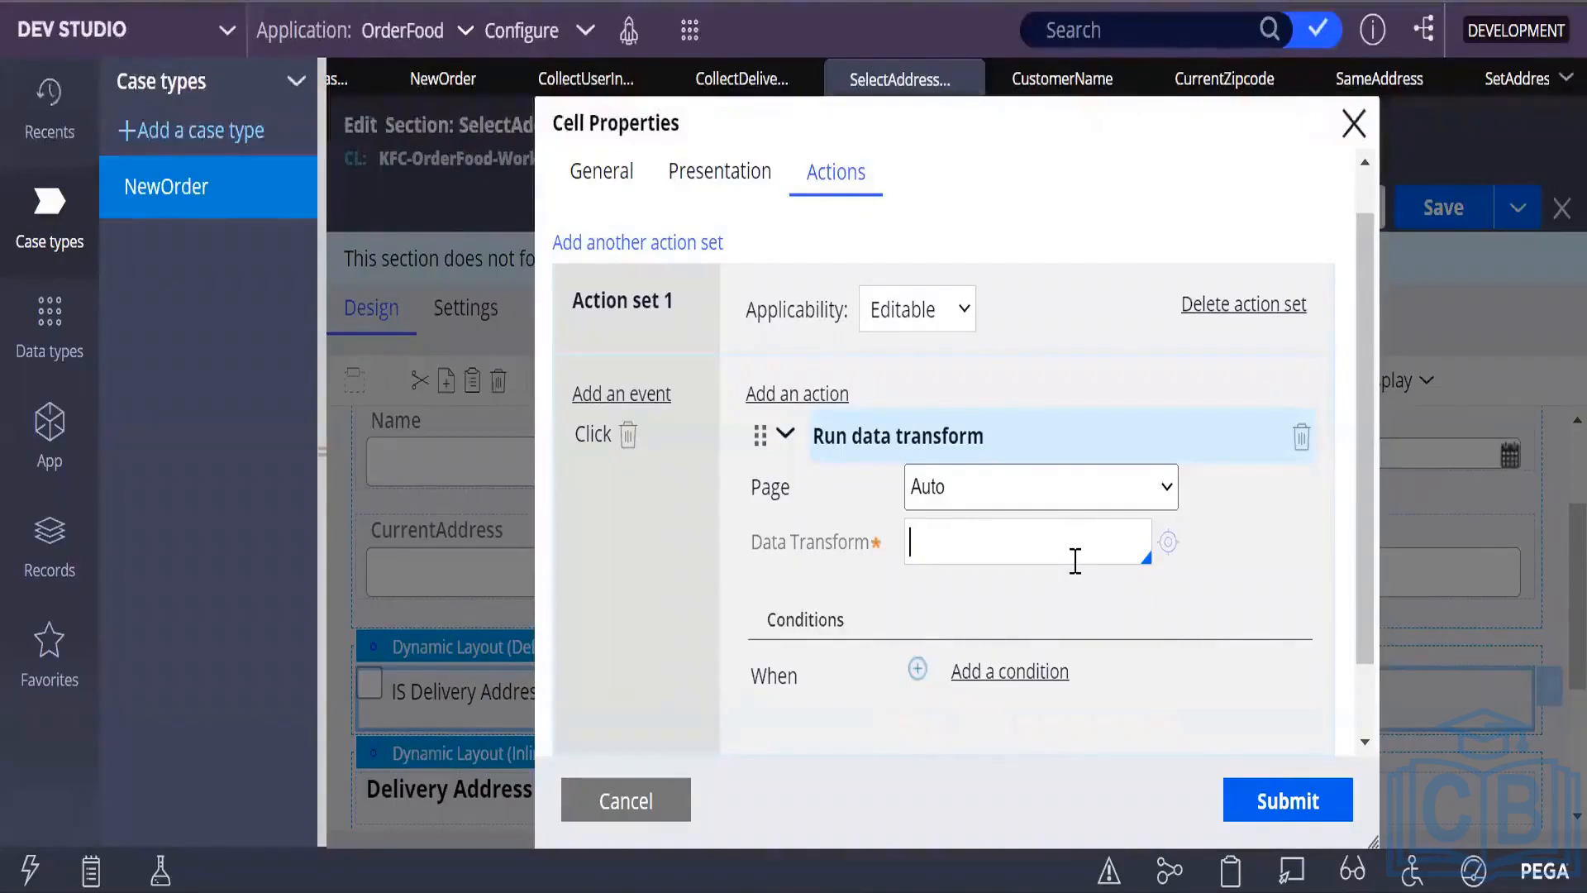
# Set SetAddress as the data transform run by the same-address checkbox's click event and save the SelectAddressInfo section.
pyautogui.click(1075, 561)
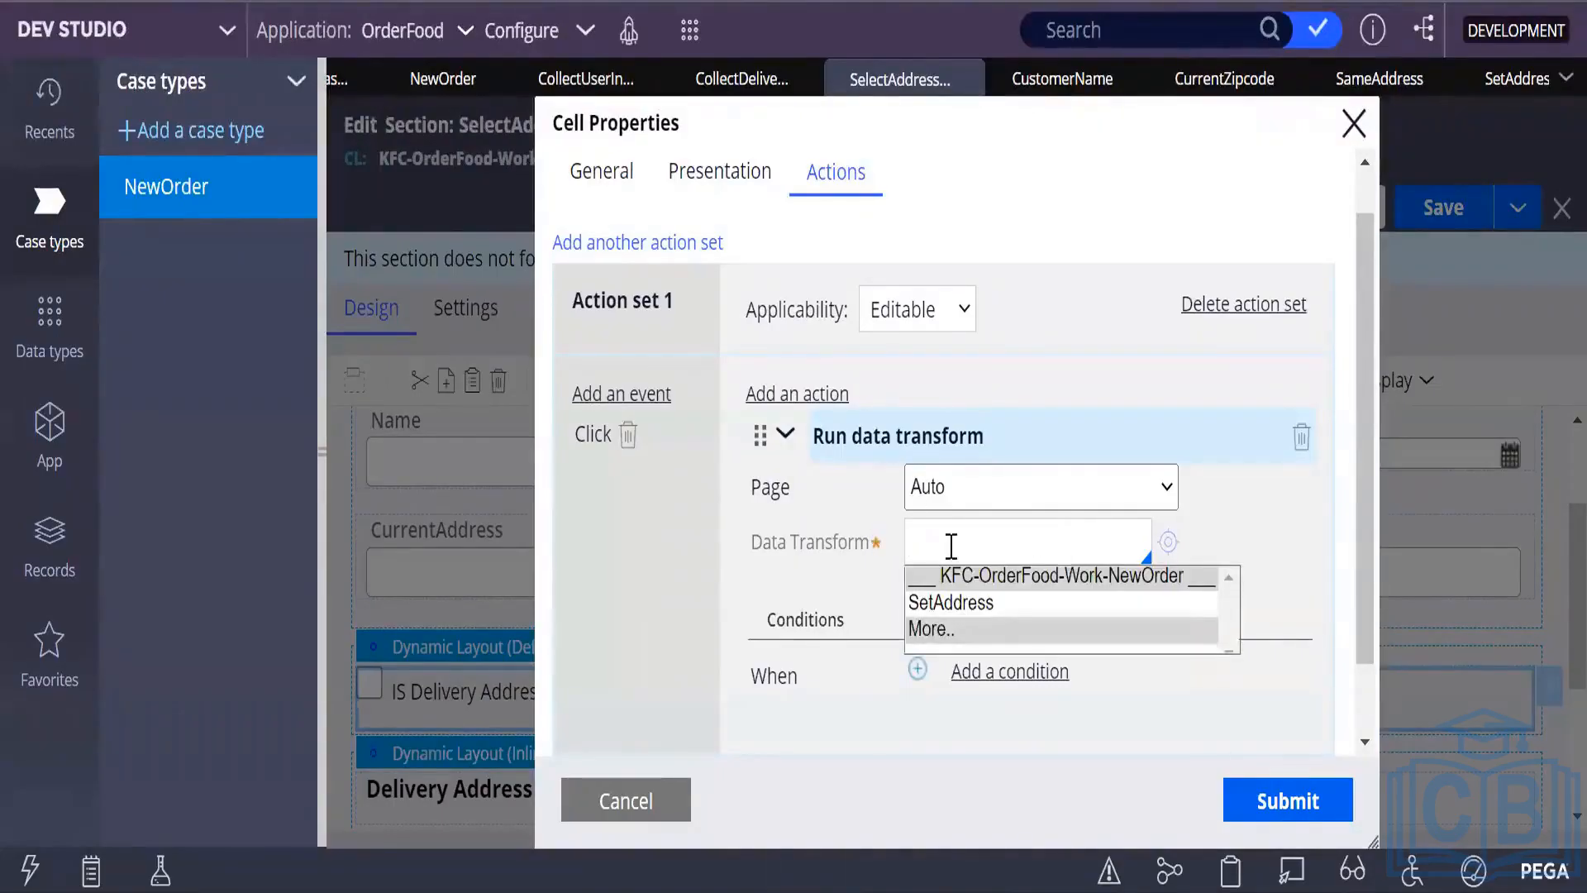
pyautogui.click(934, 605)
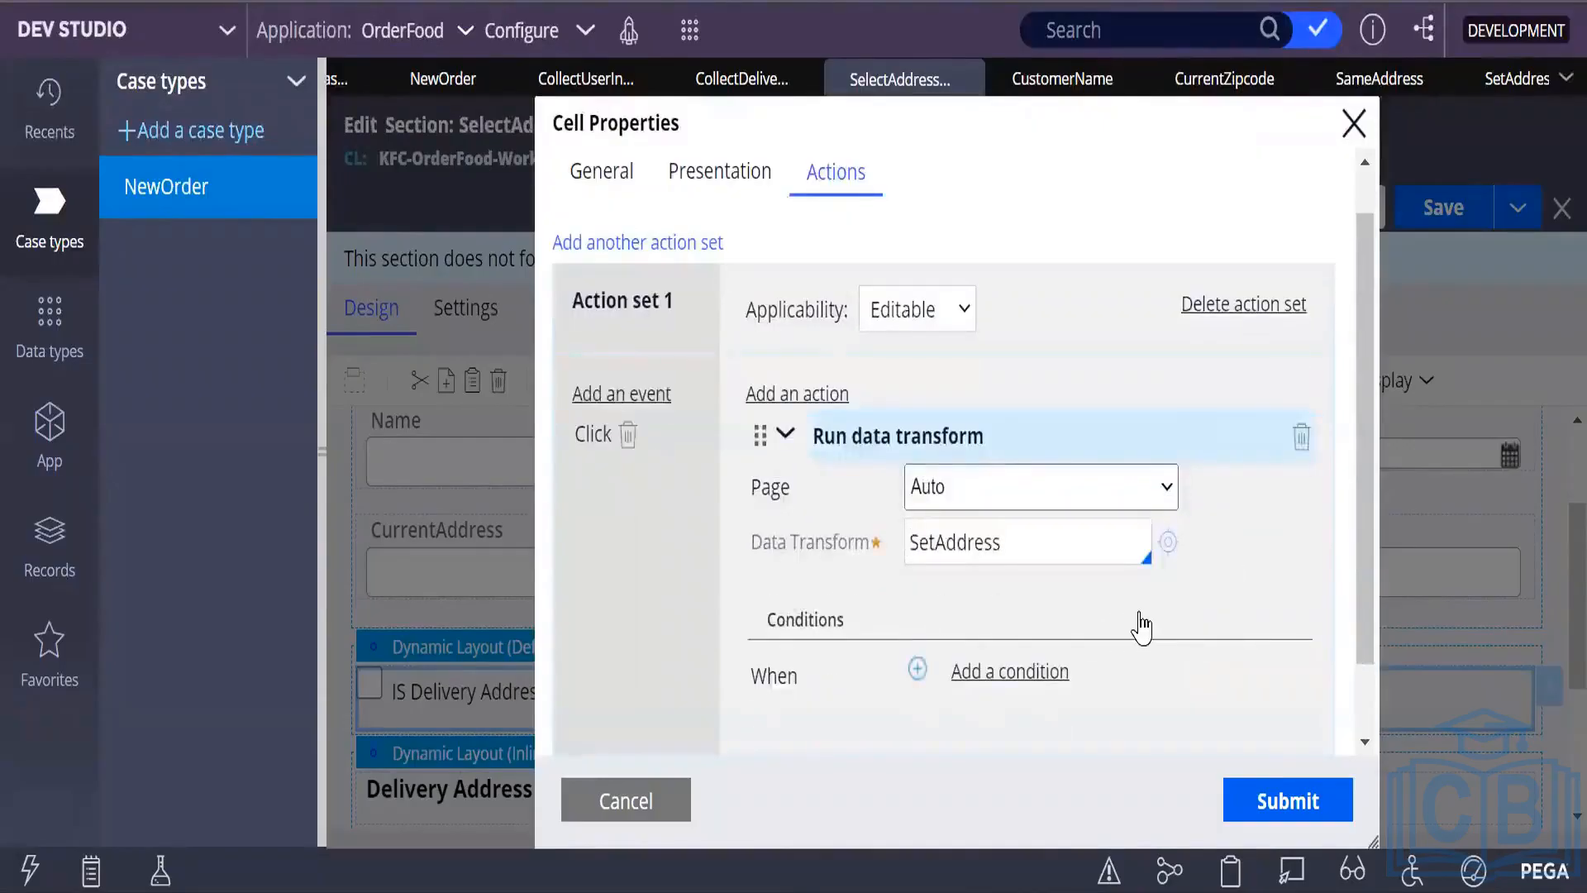
pyautogui.click(1311, 804)
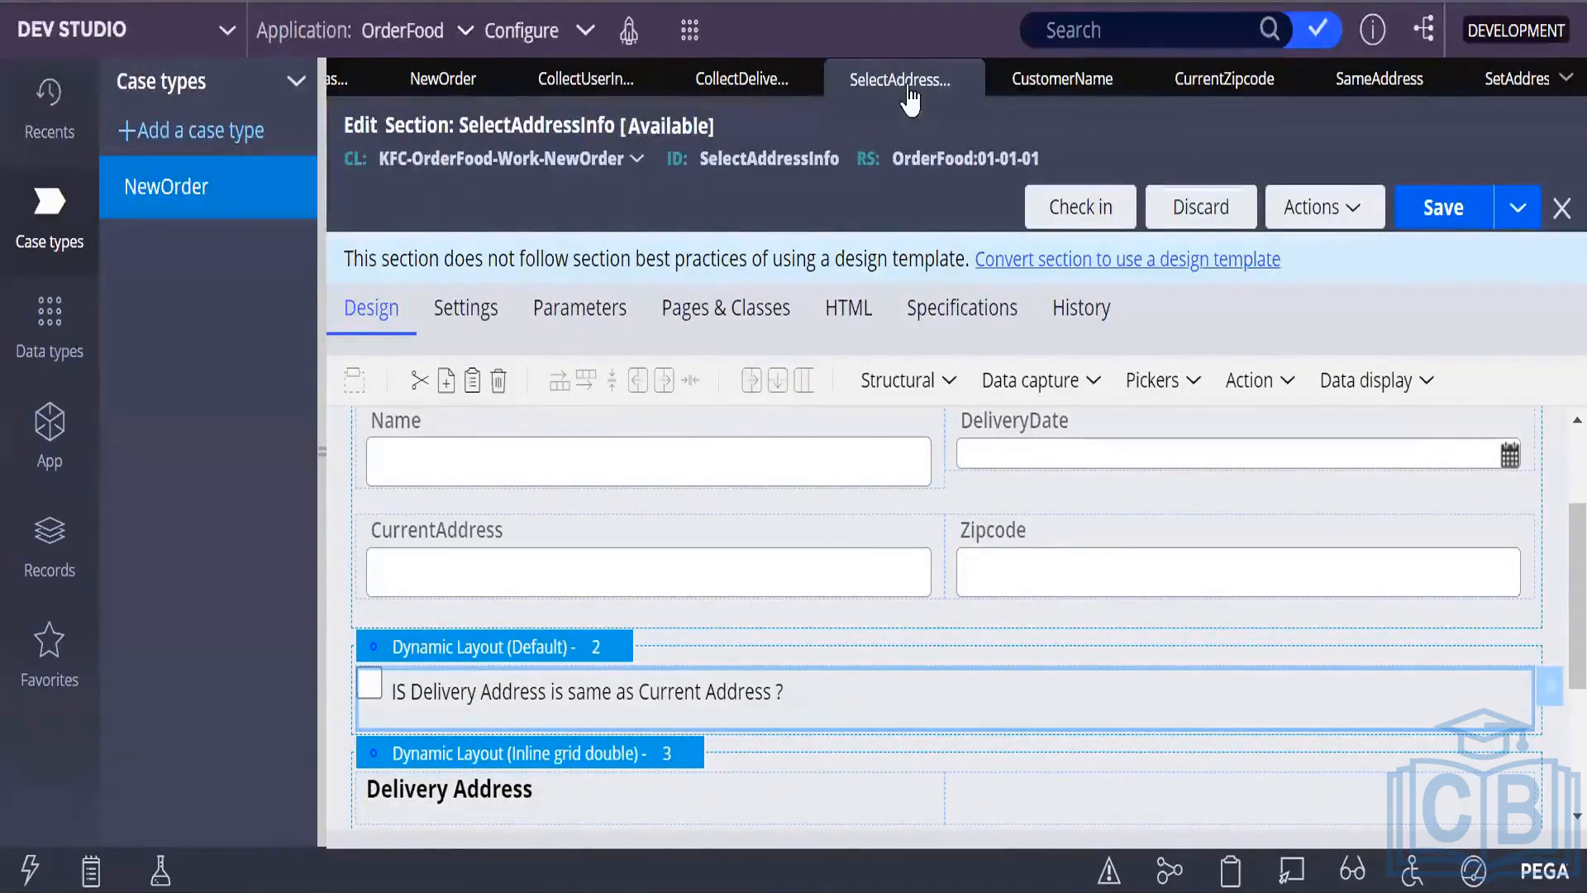
pyautogui.click(1452, 210)
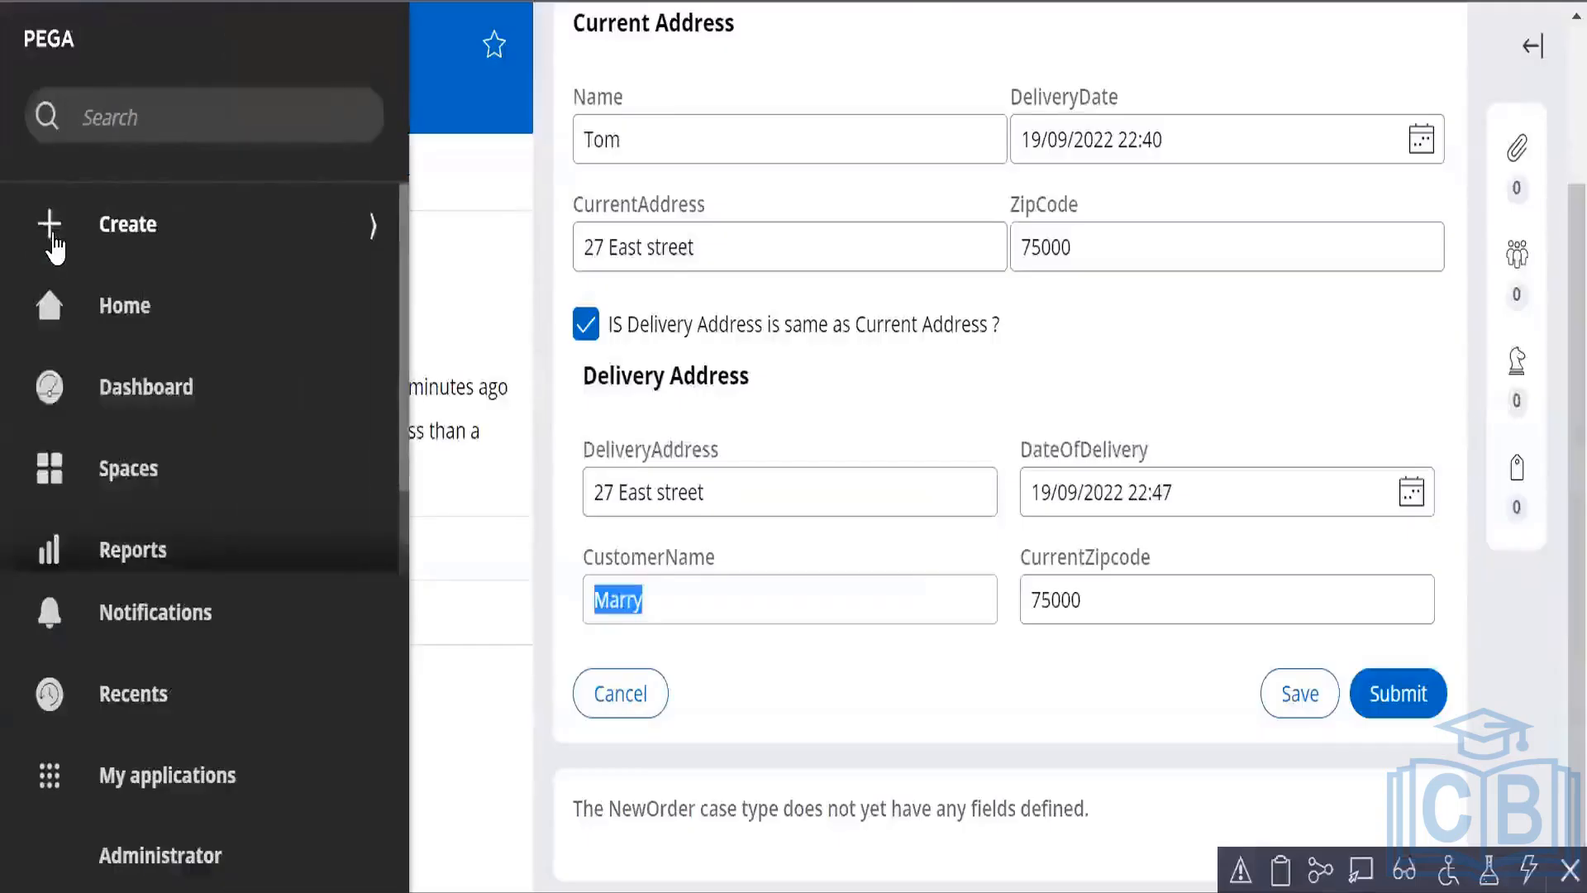
# Create a NewOrder case in the OrderFood portal, discarding the unsaved changes, and open its CollectDeliveryInfo assignment.
pyautogui.click(48, 222)
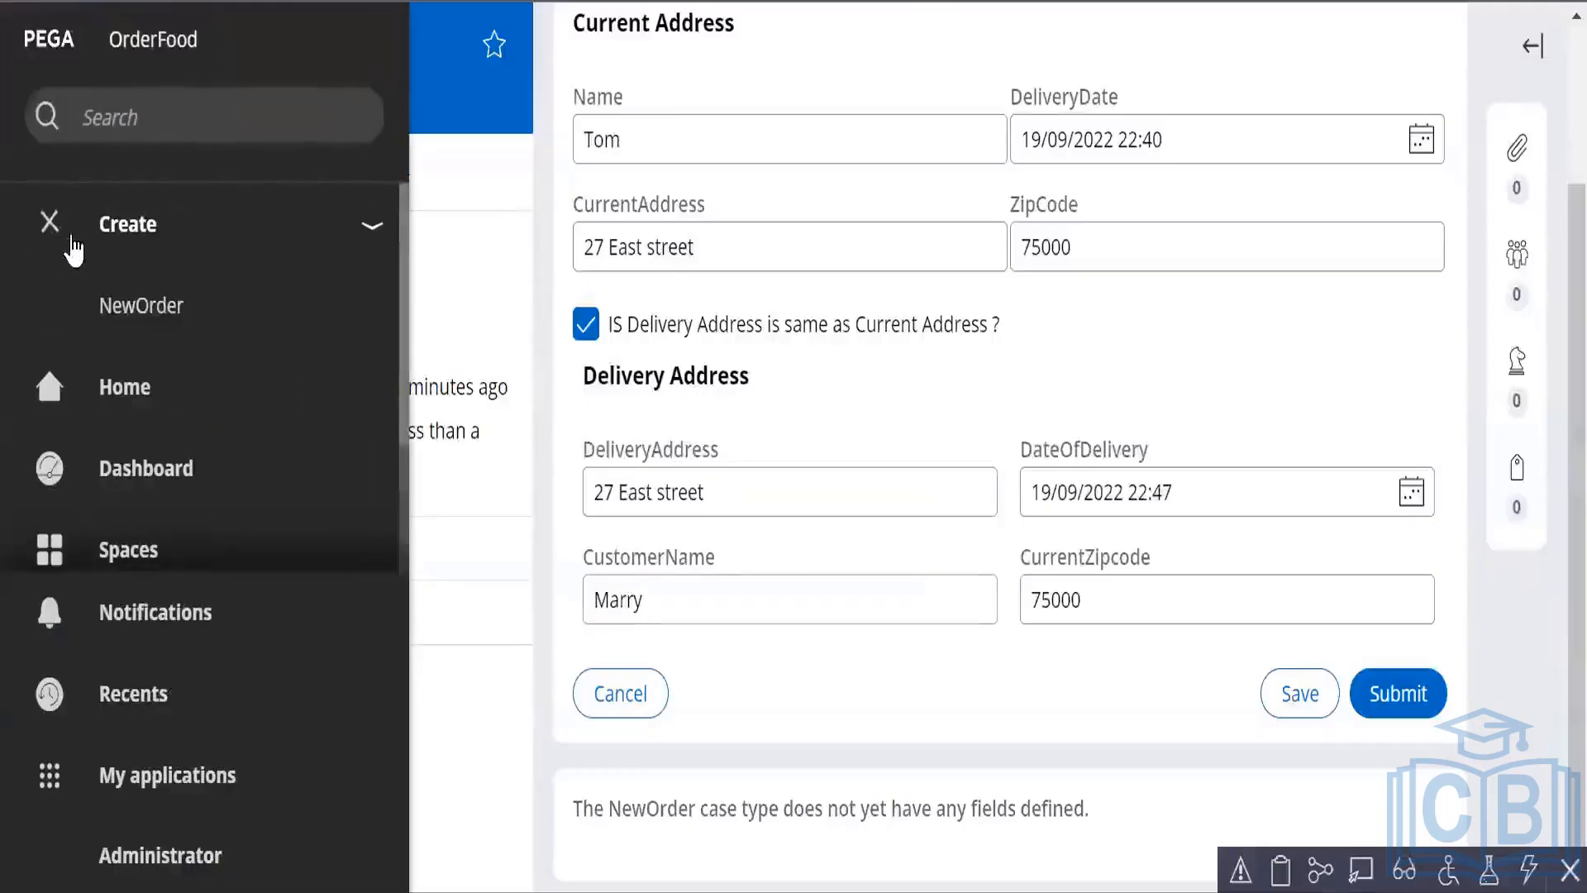
pyautogui.click(158, 307)
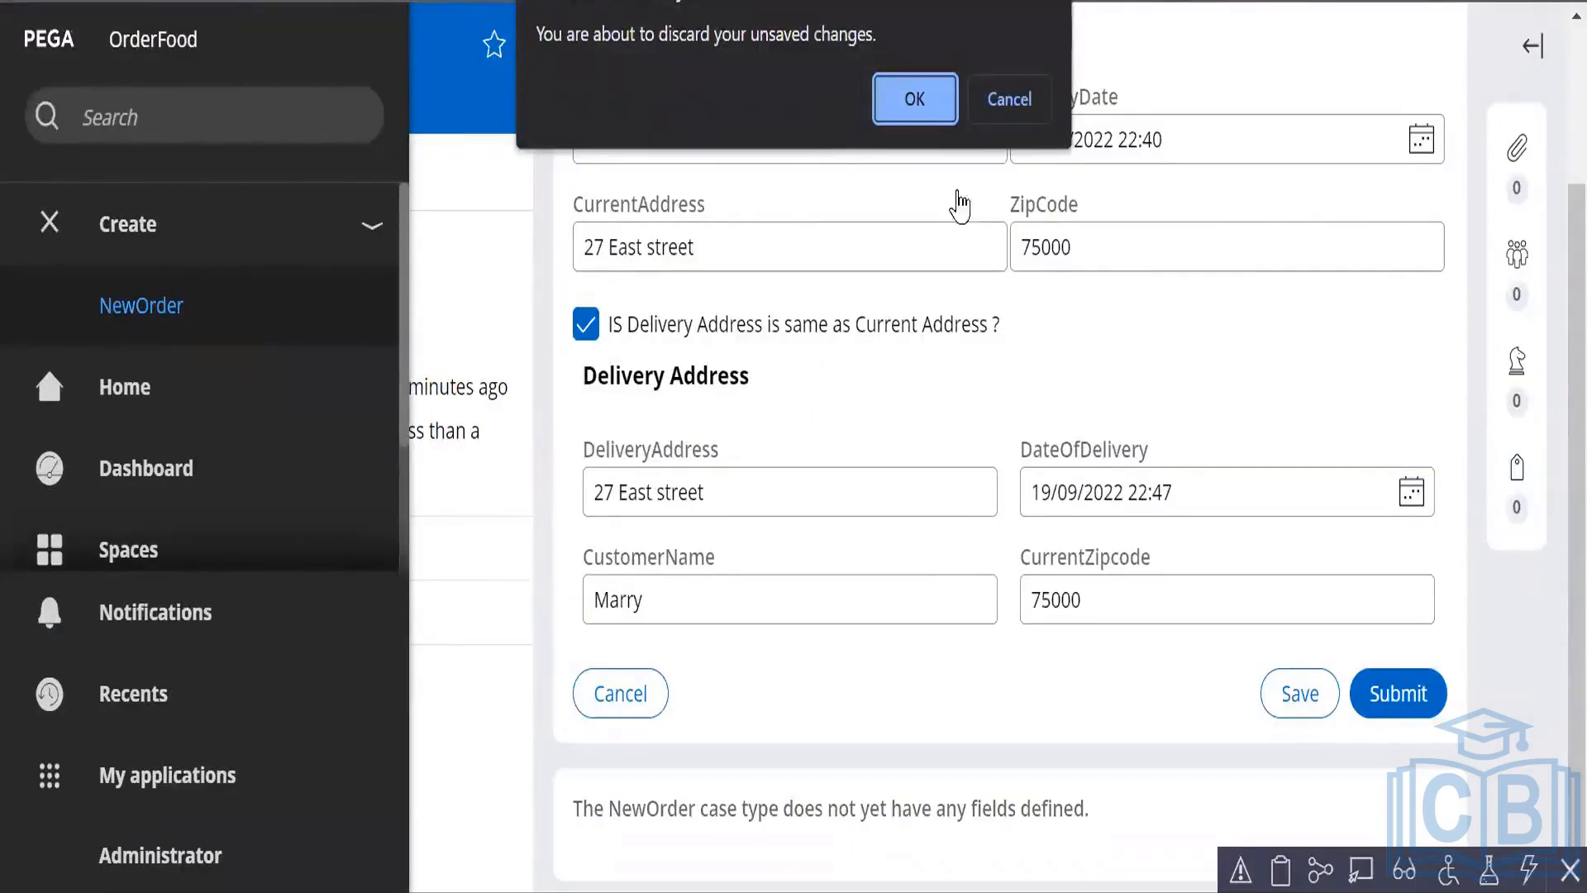
pyautogui.click(924, 105)
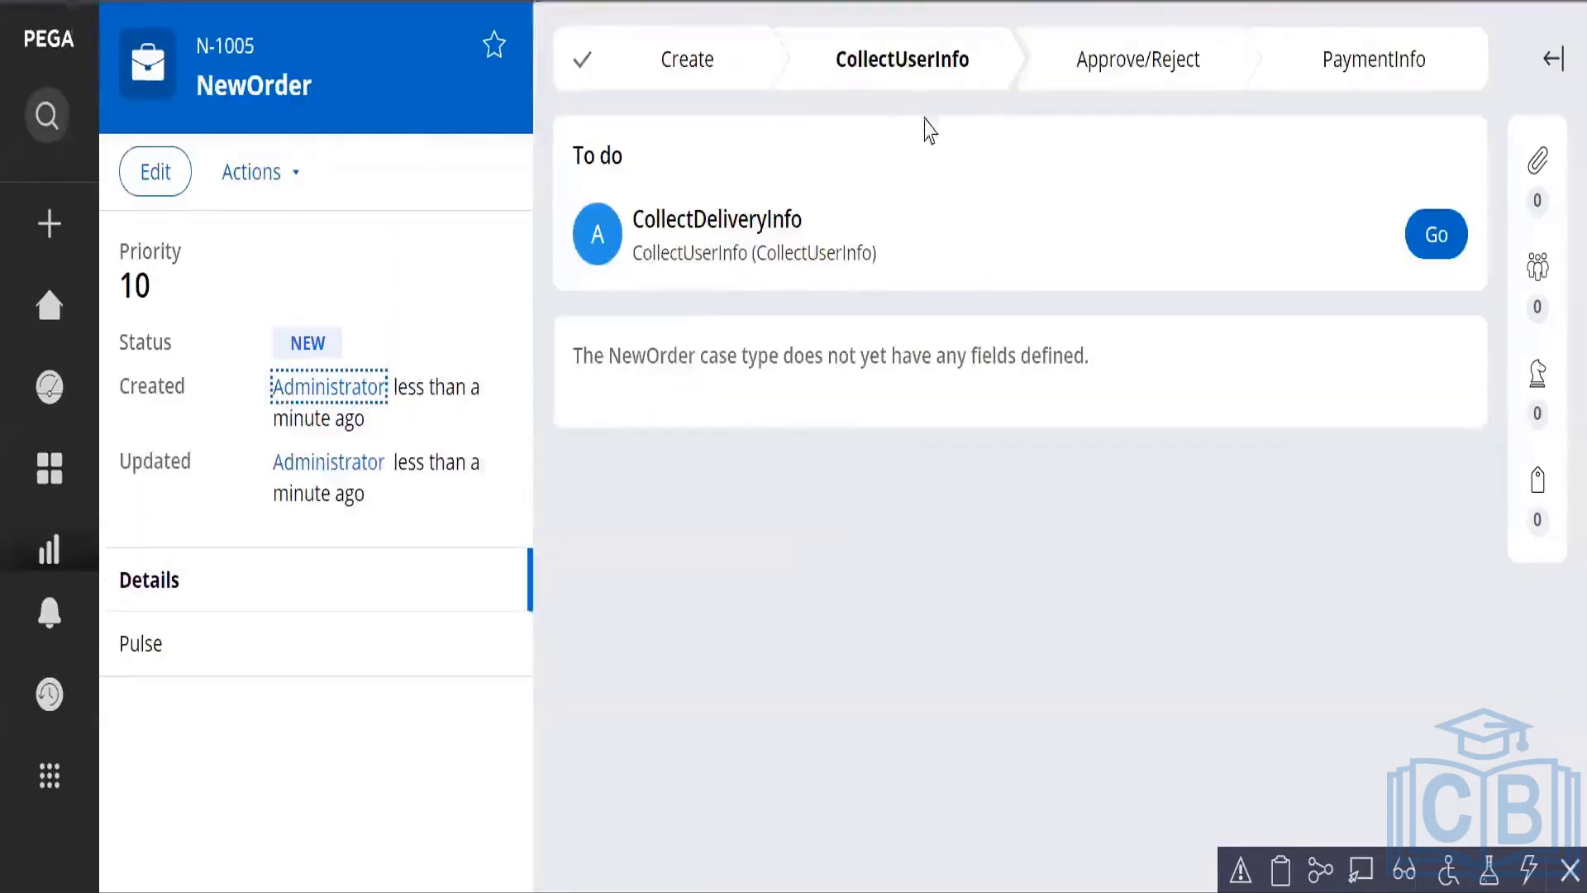
pyautogui.click(1441, 240)
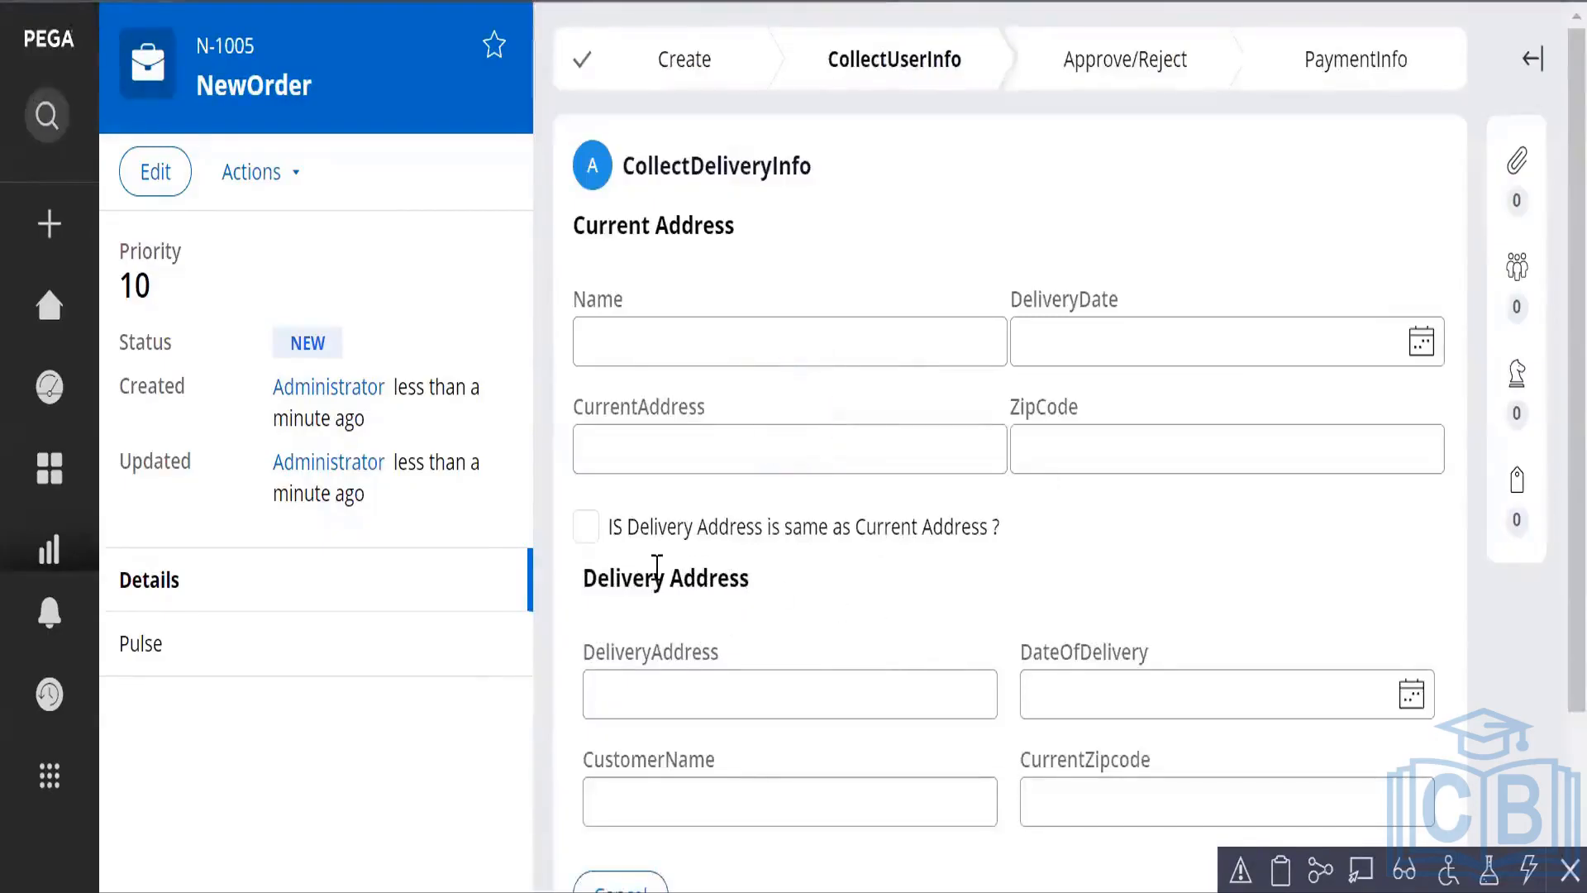
# Enter the customer's name, mark the delivery address as same as current, and set DeliveryDate to 20/09/2022 22:57.
pyautogui.click(644, 338)
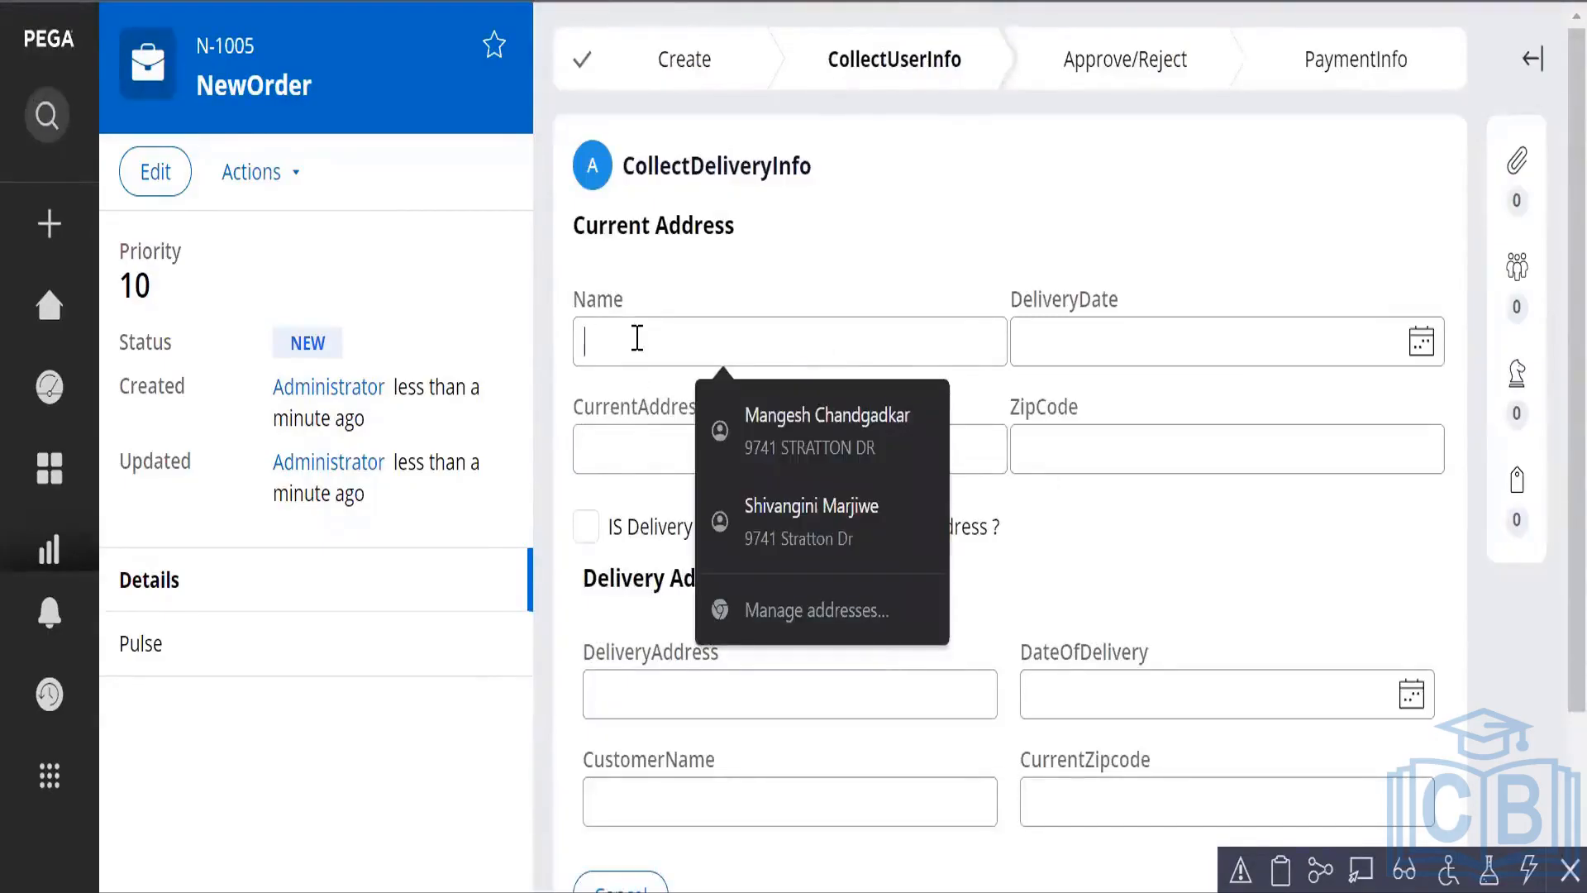
pyautogui.write('Tom')
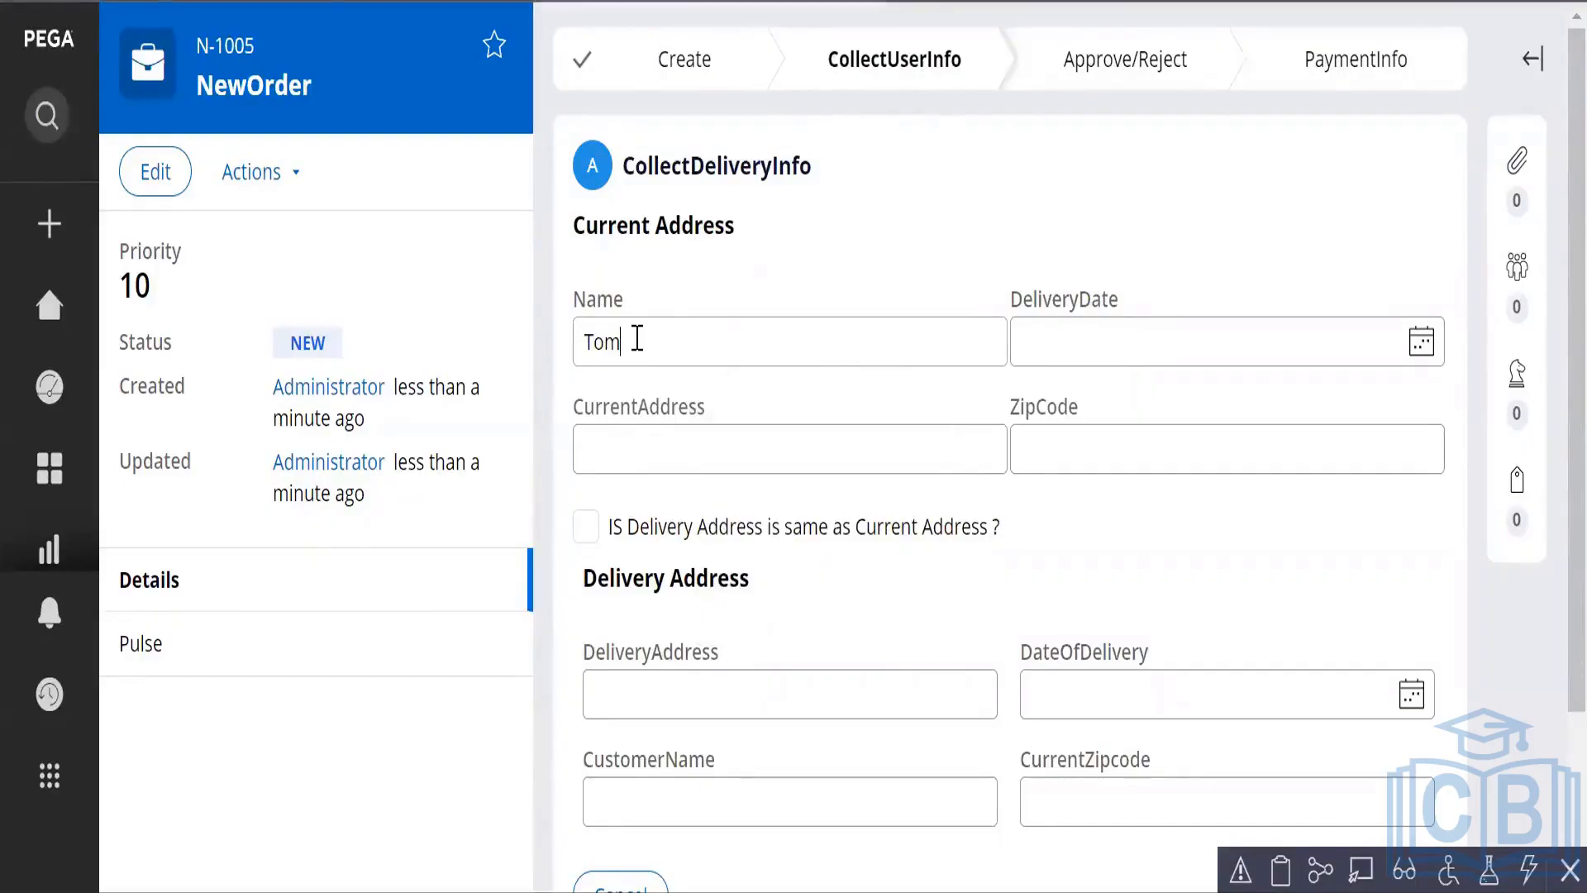
pyautogui.click(586, 529)
pyautogui.click(1088, 340)
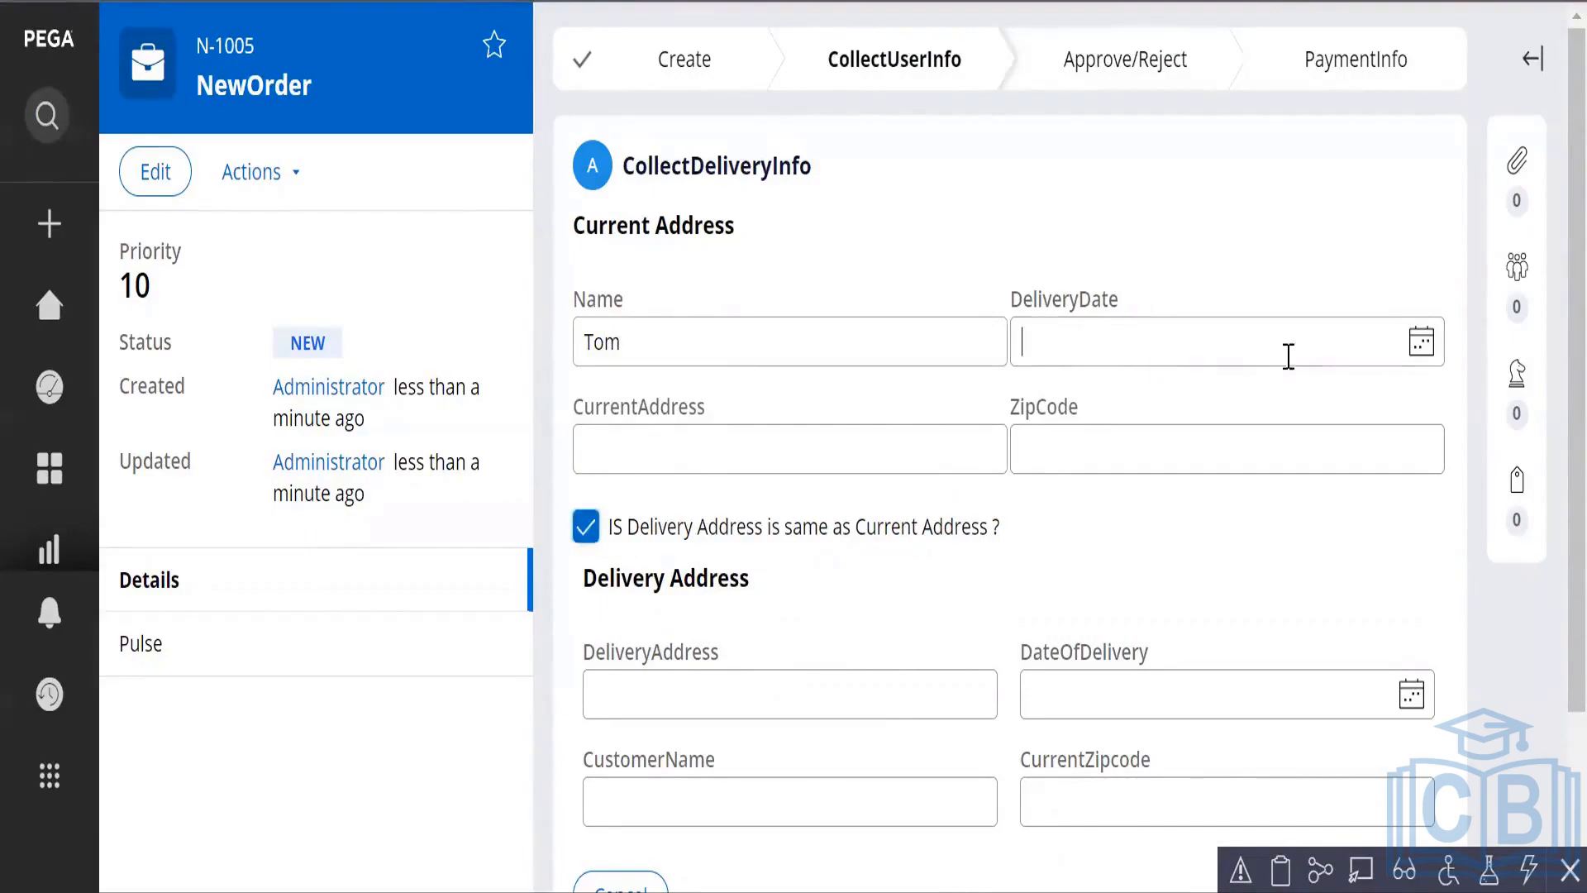
pyautogui.click(1422, 347)
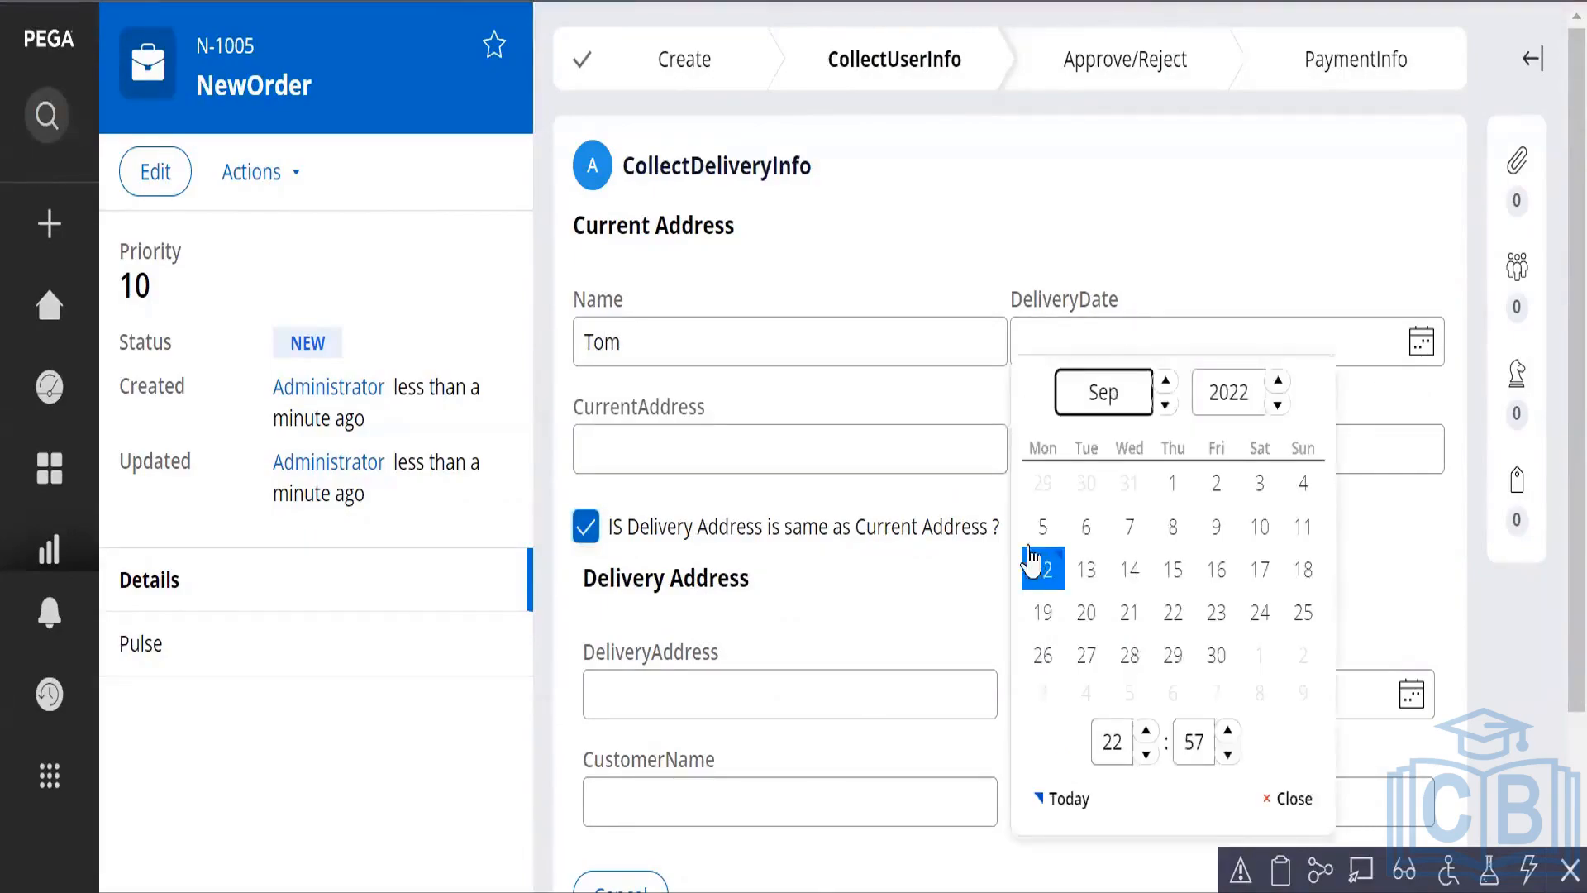
pyautogui.click(1088, 613)
pyautogui.click(663, 452)
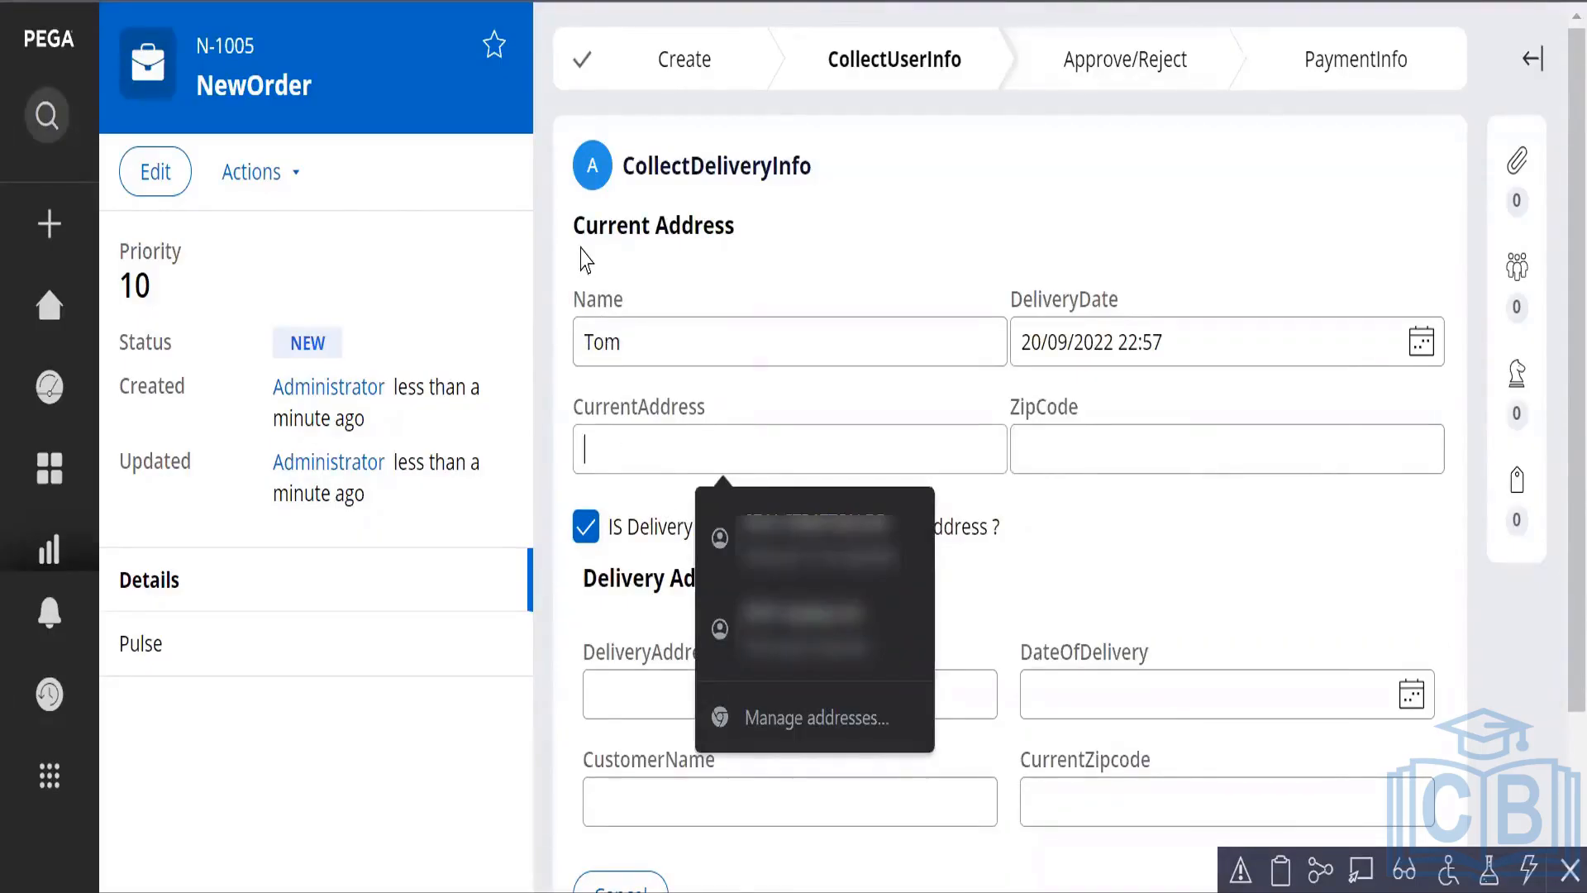
pyautogui.click(1110, 594)
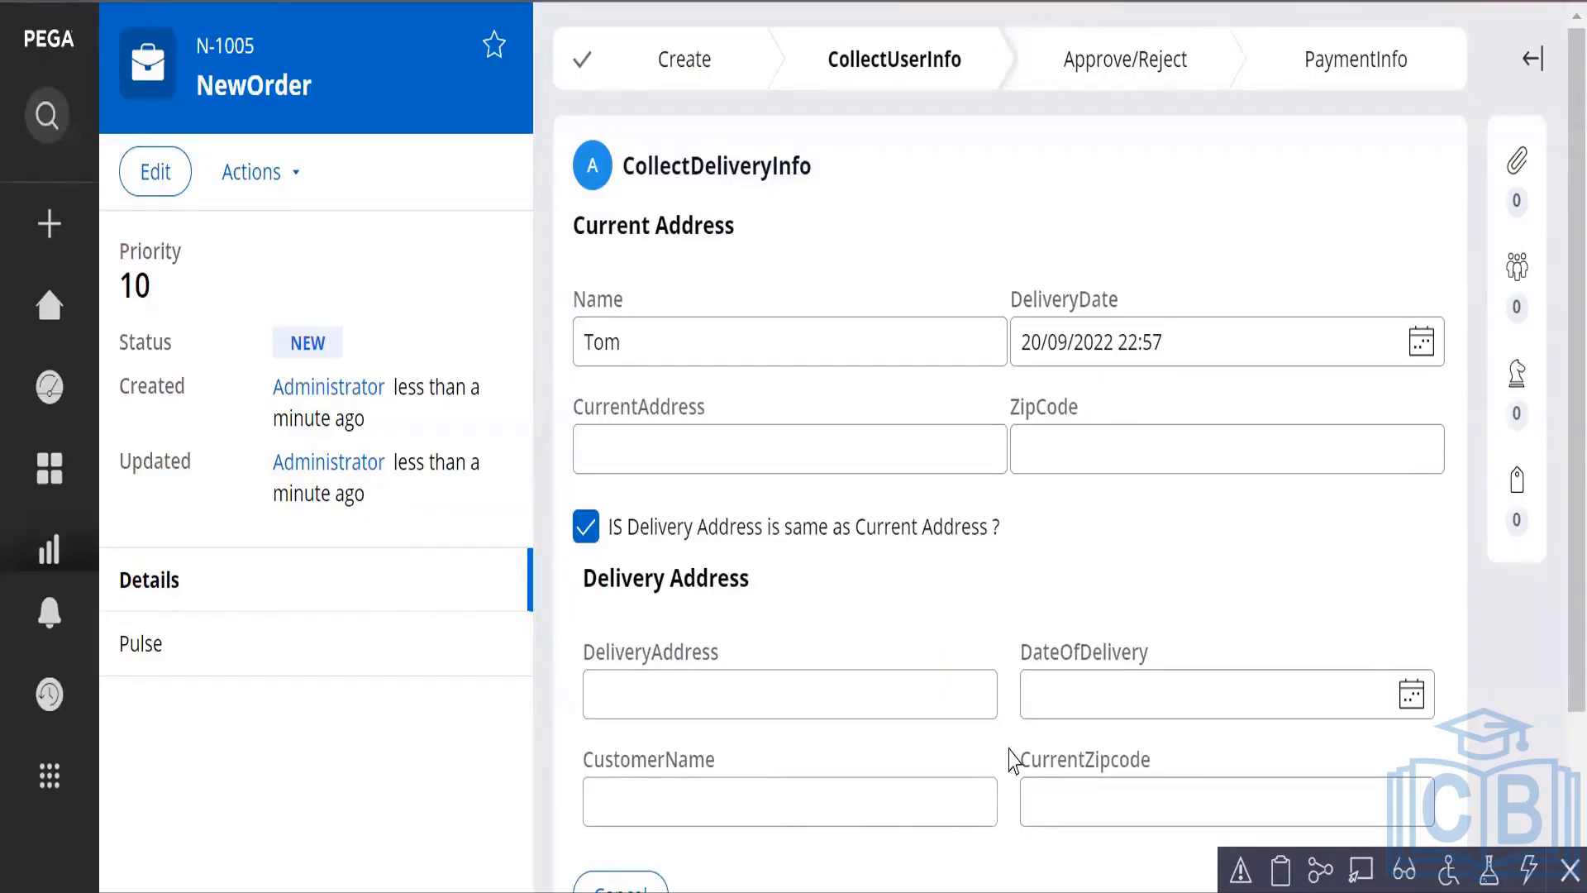
pyautogui.scroll(-3, 1364, 674)
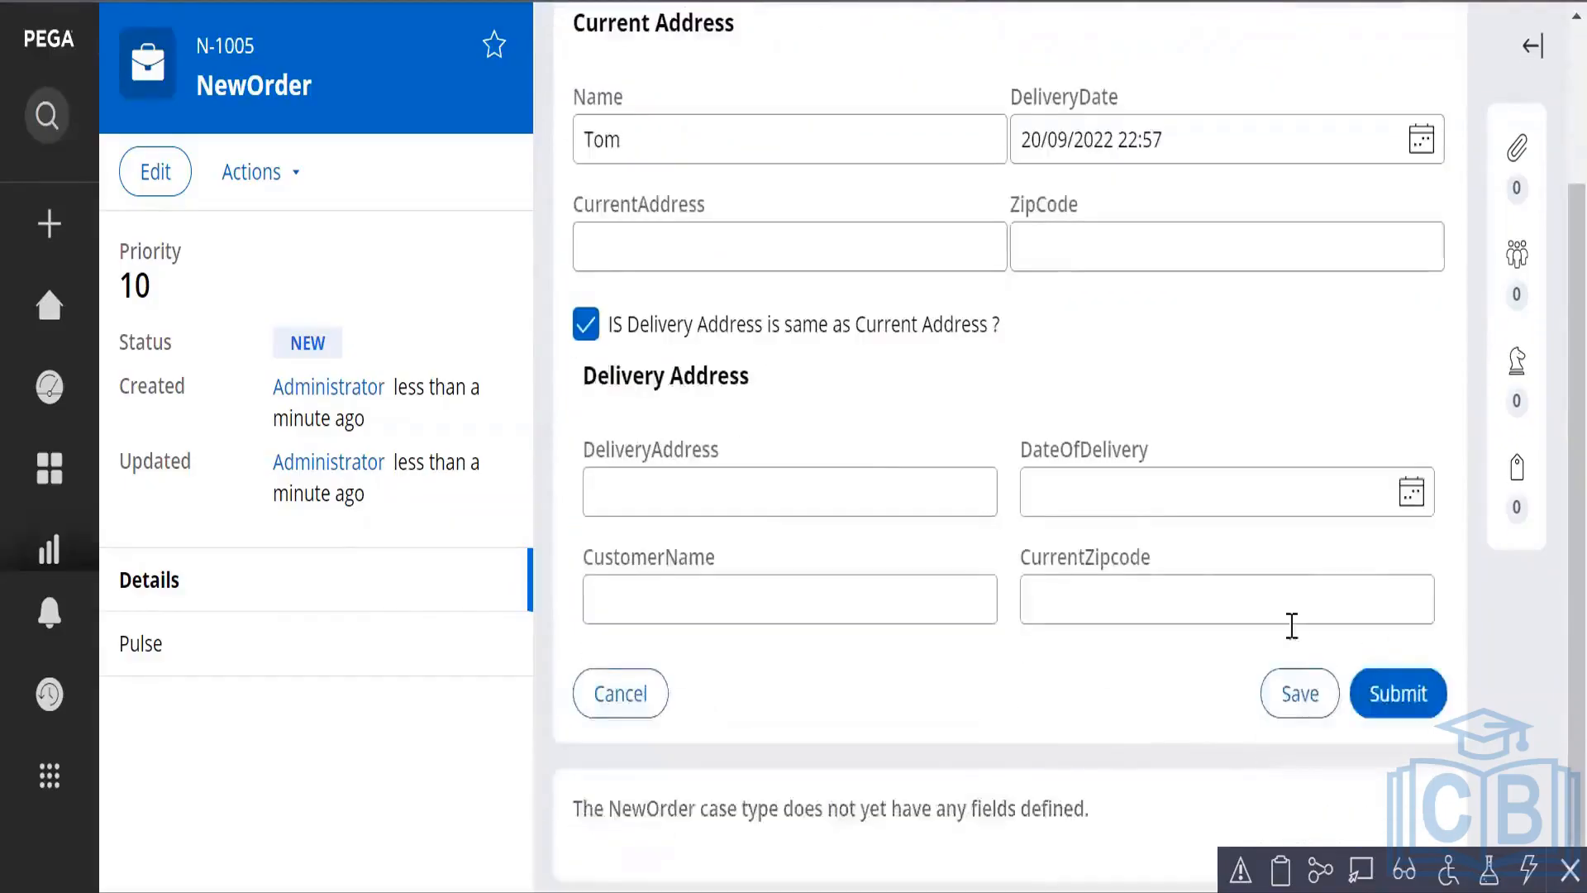
pyautogui.scroll(3, 1182, 578)
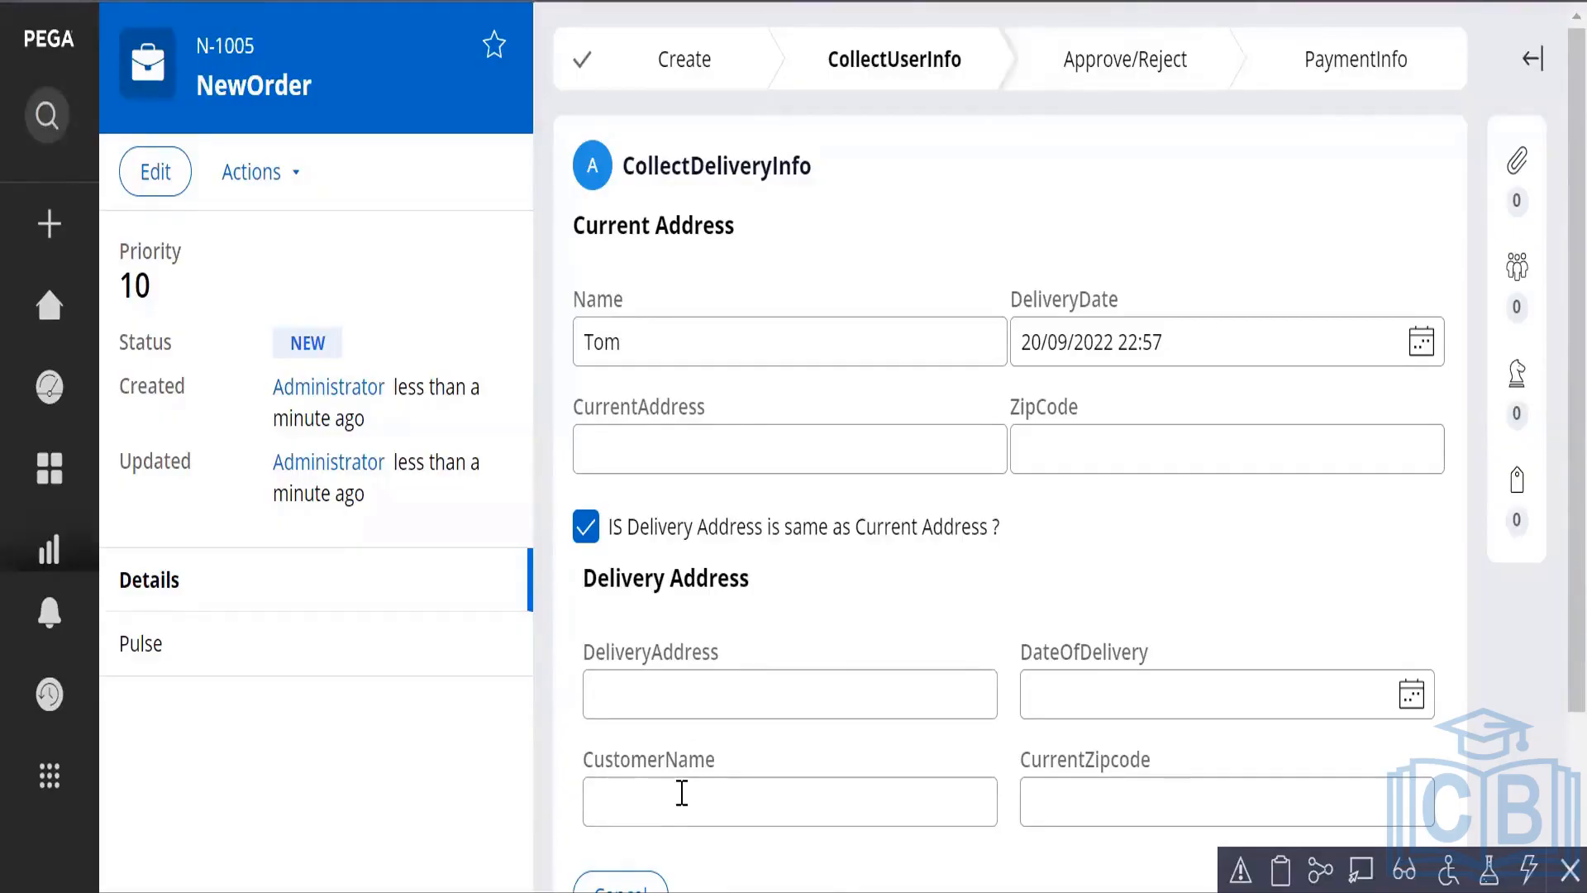
# Open the clipboard for the current order and display its pyWorkPage.
pyautogui.click(1284, 872)
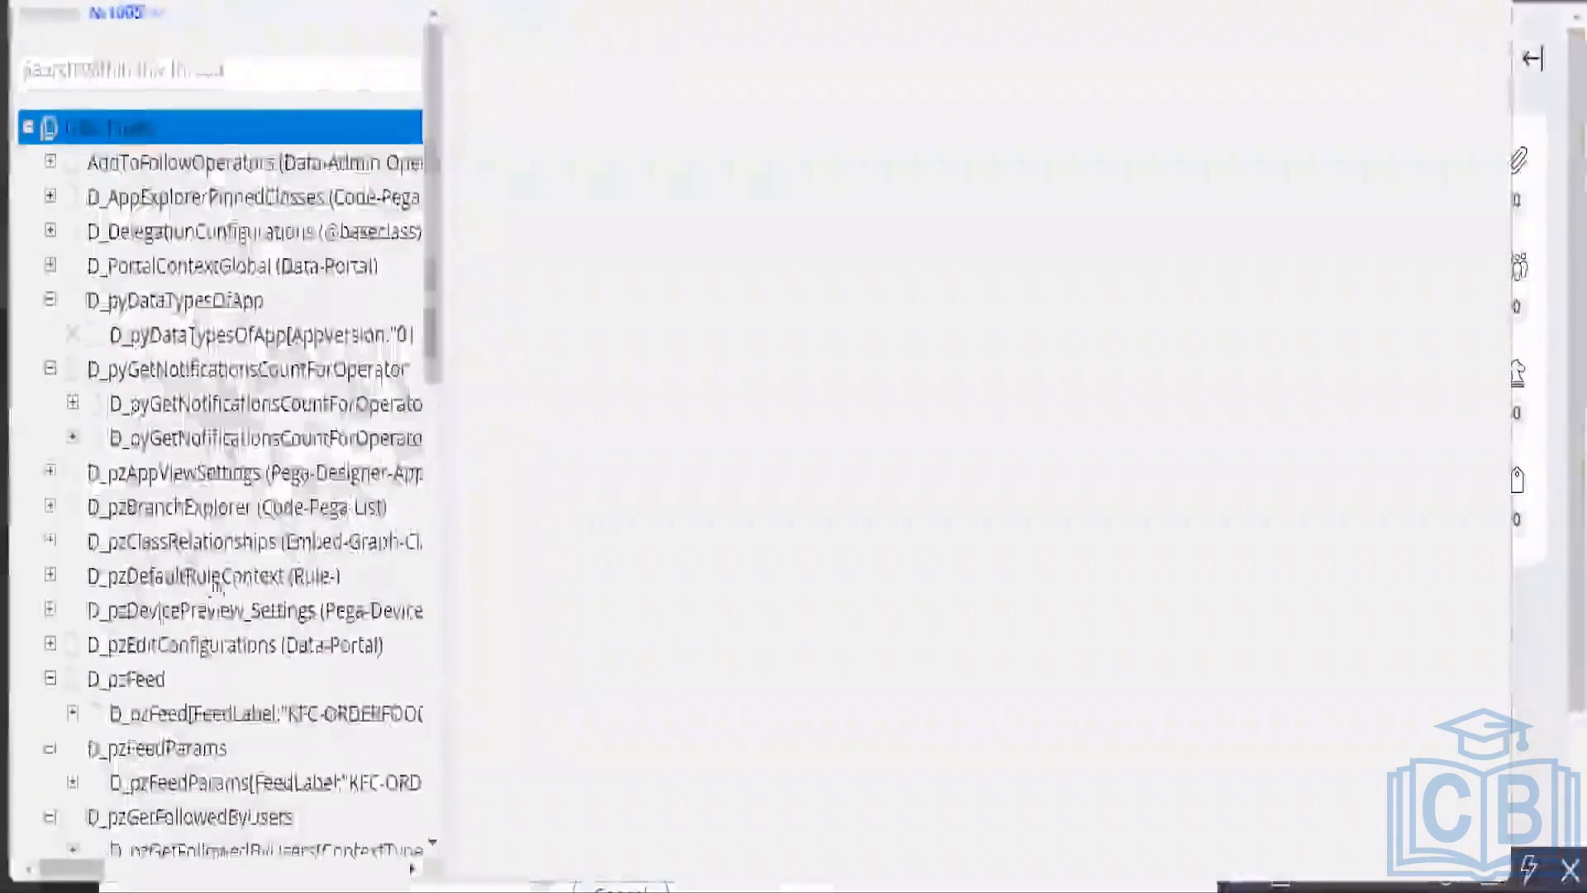
pyautogui.scroll(-10, 116, 748)
pyautogui.click(116, 748)
pyautogui.click(141, 649)
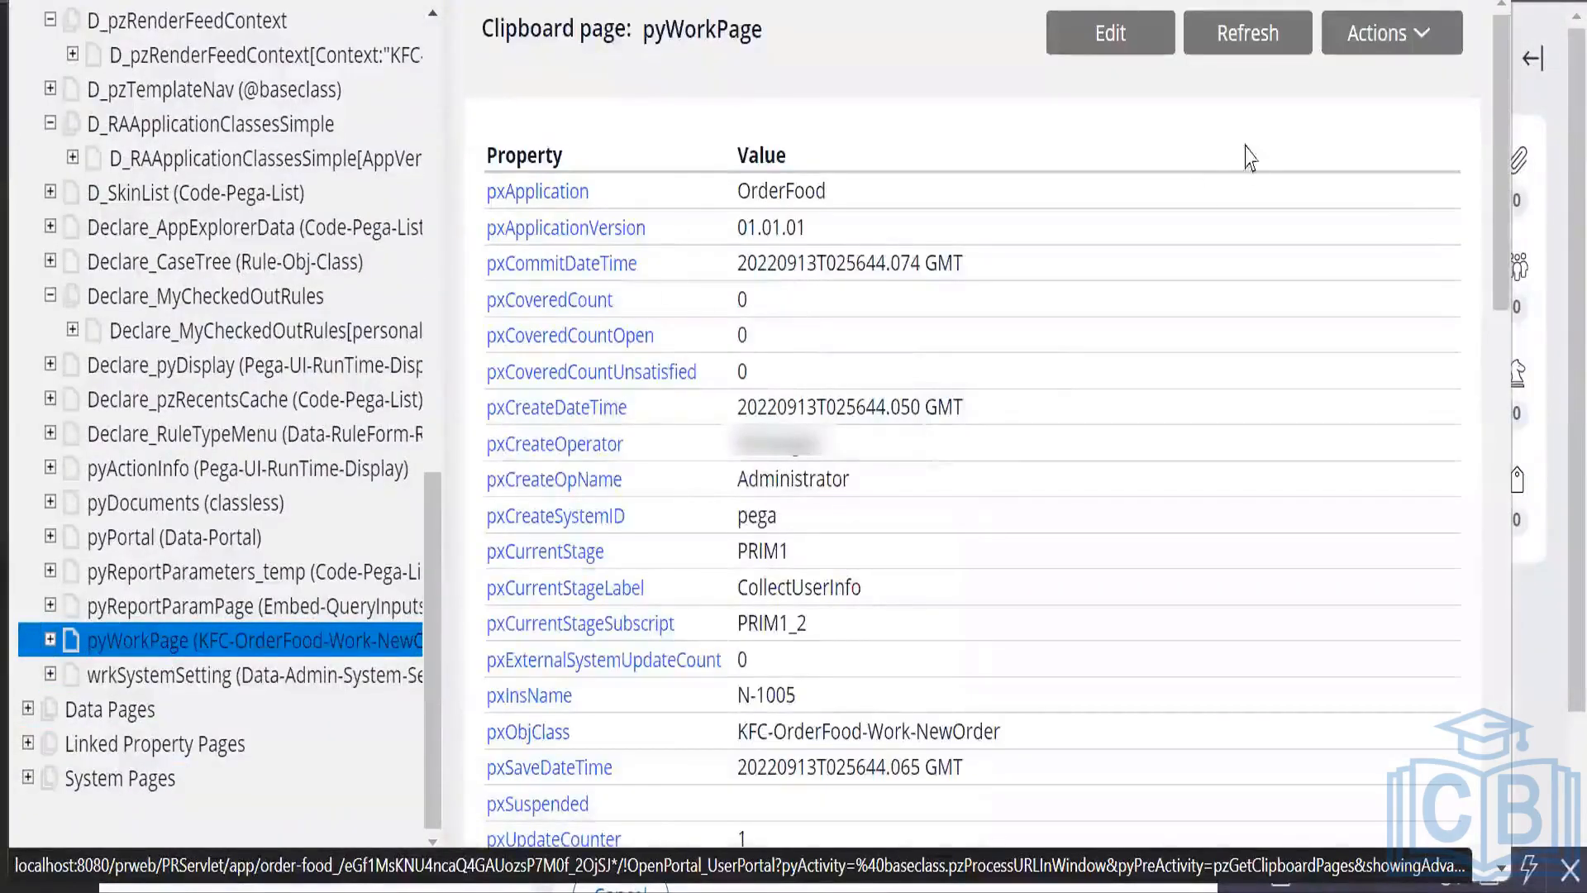
# Search the pyWorkPage clipboard data for "Name" and "Customer" to look for the form's properties.
pyautogui.hotkey('ctrl', 'f')
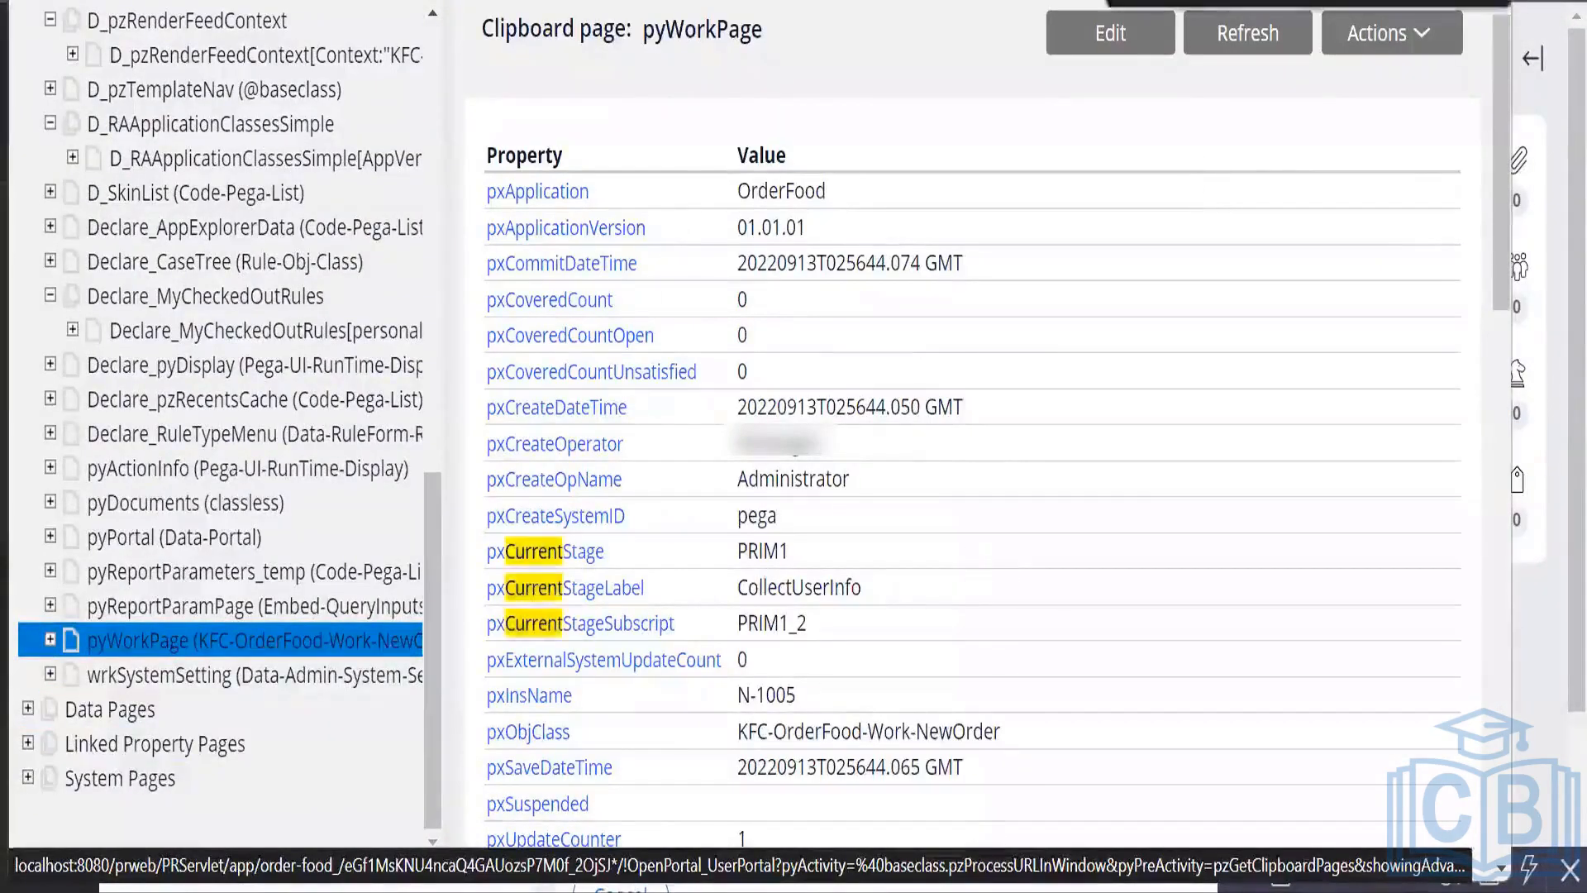
pyautogui.write('Name')
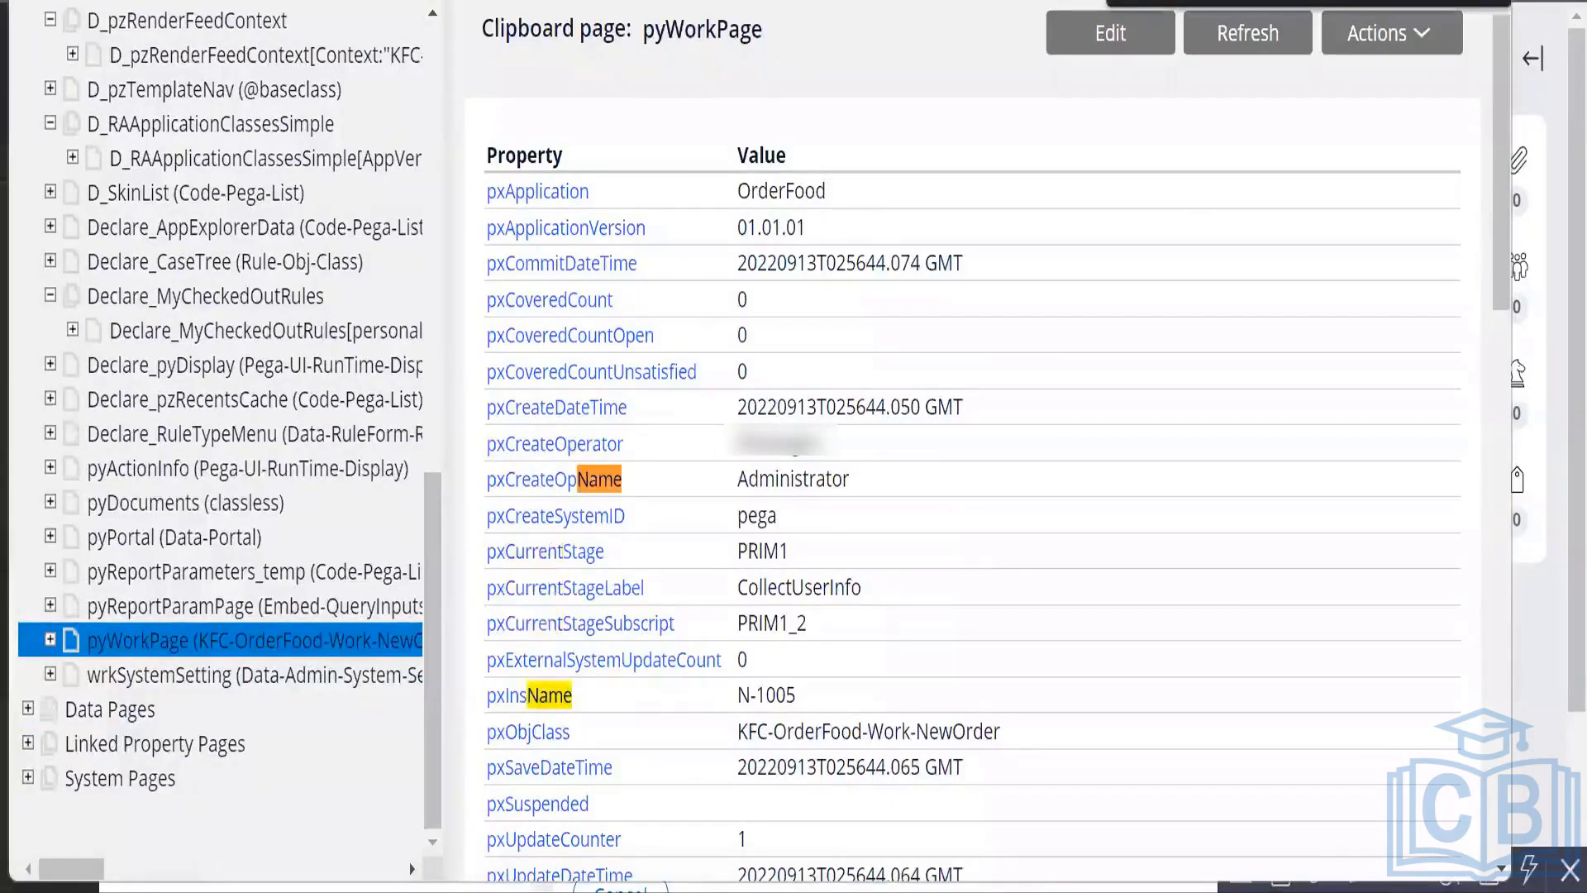
pyautogui.press('Return')
pyautogui.press('Return')
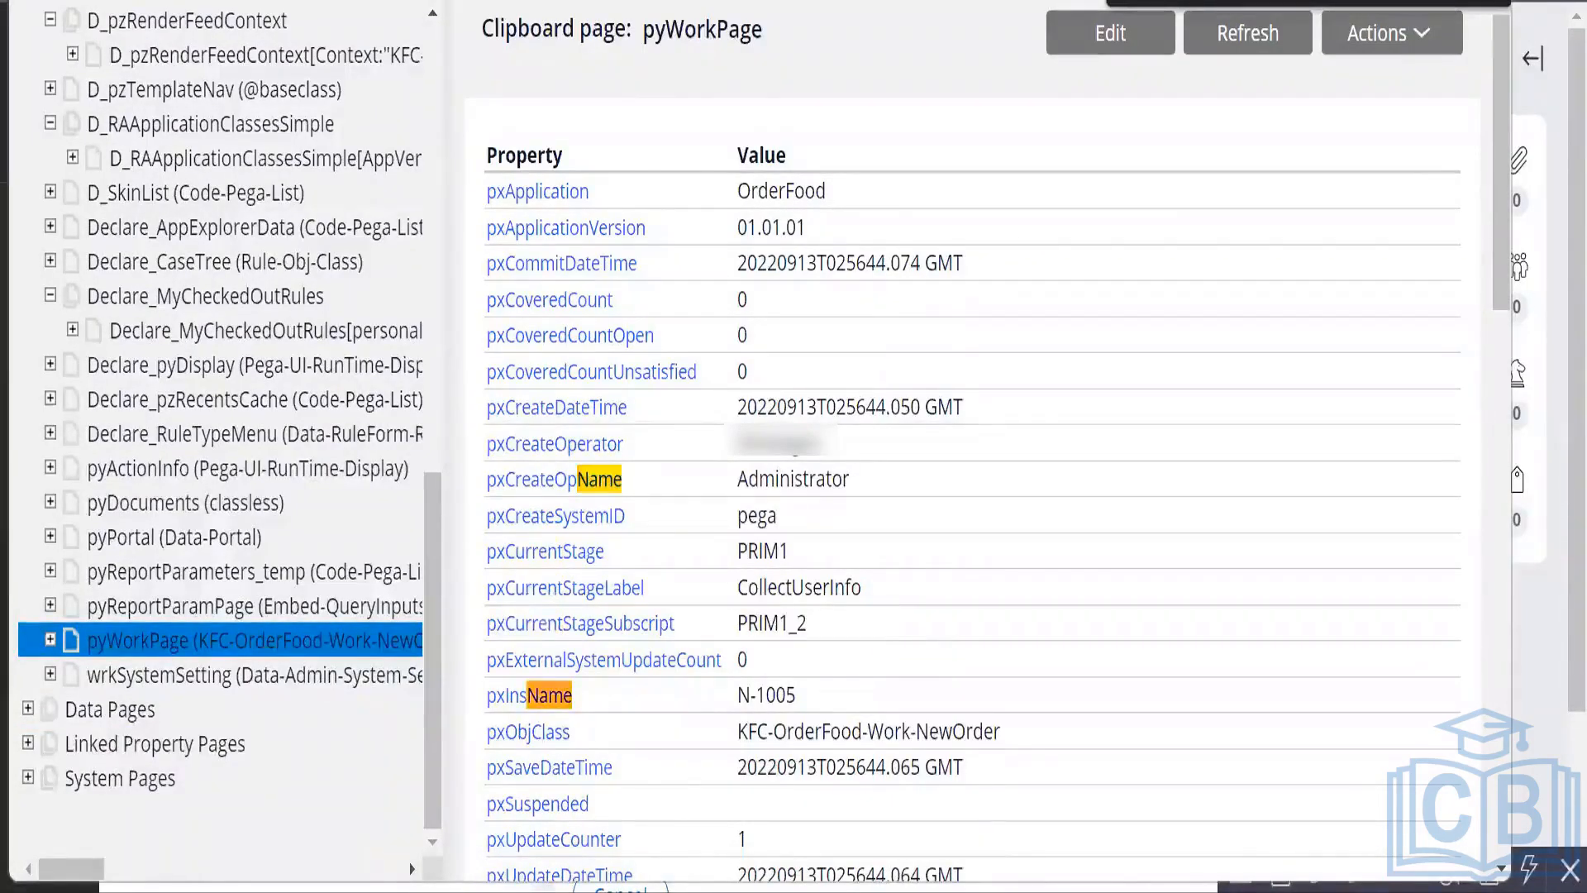
pyautogui.press('Return')
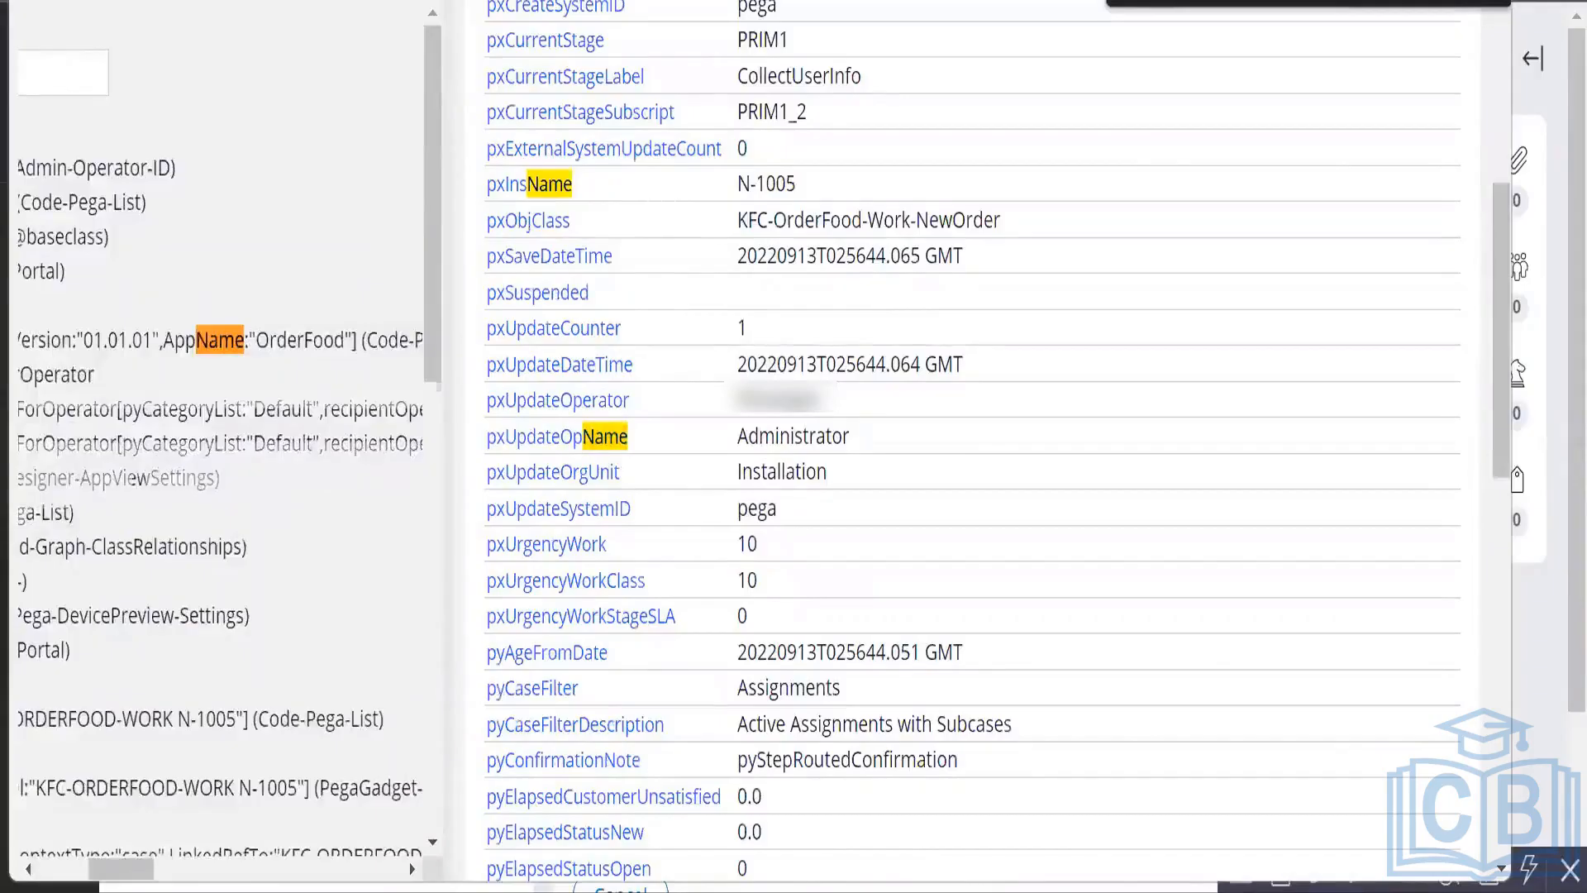
pyautogui.press('Return')
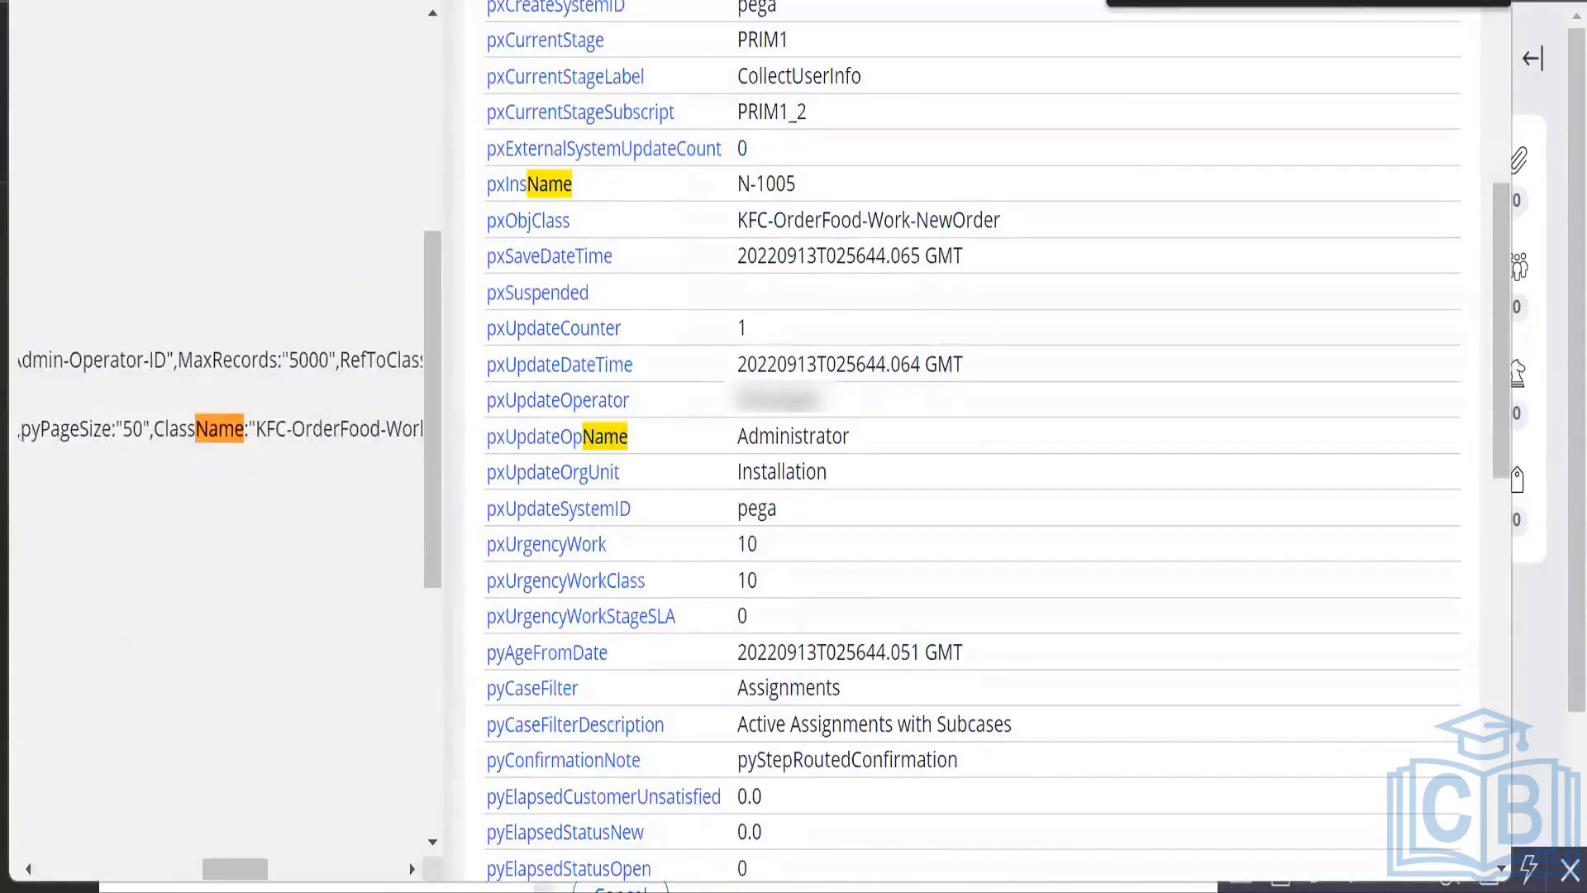
pyautogui.press('Return')
pyautogui.press('Return')
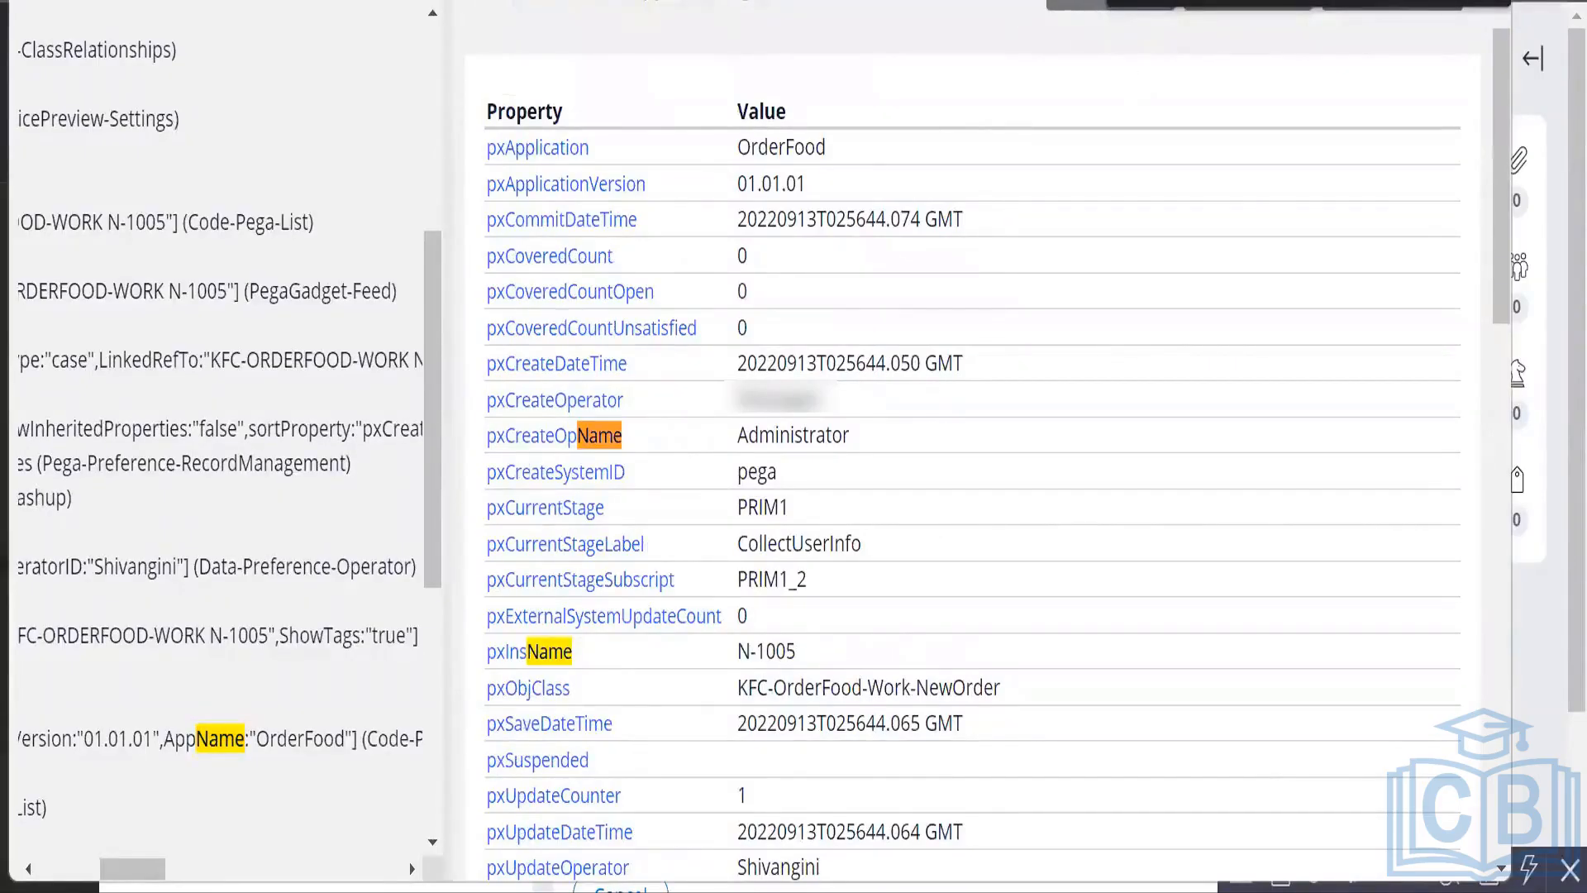
pyautogui.write('Customer')
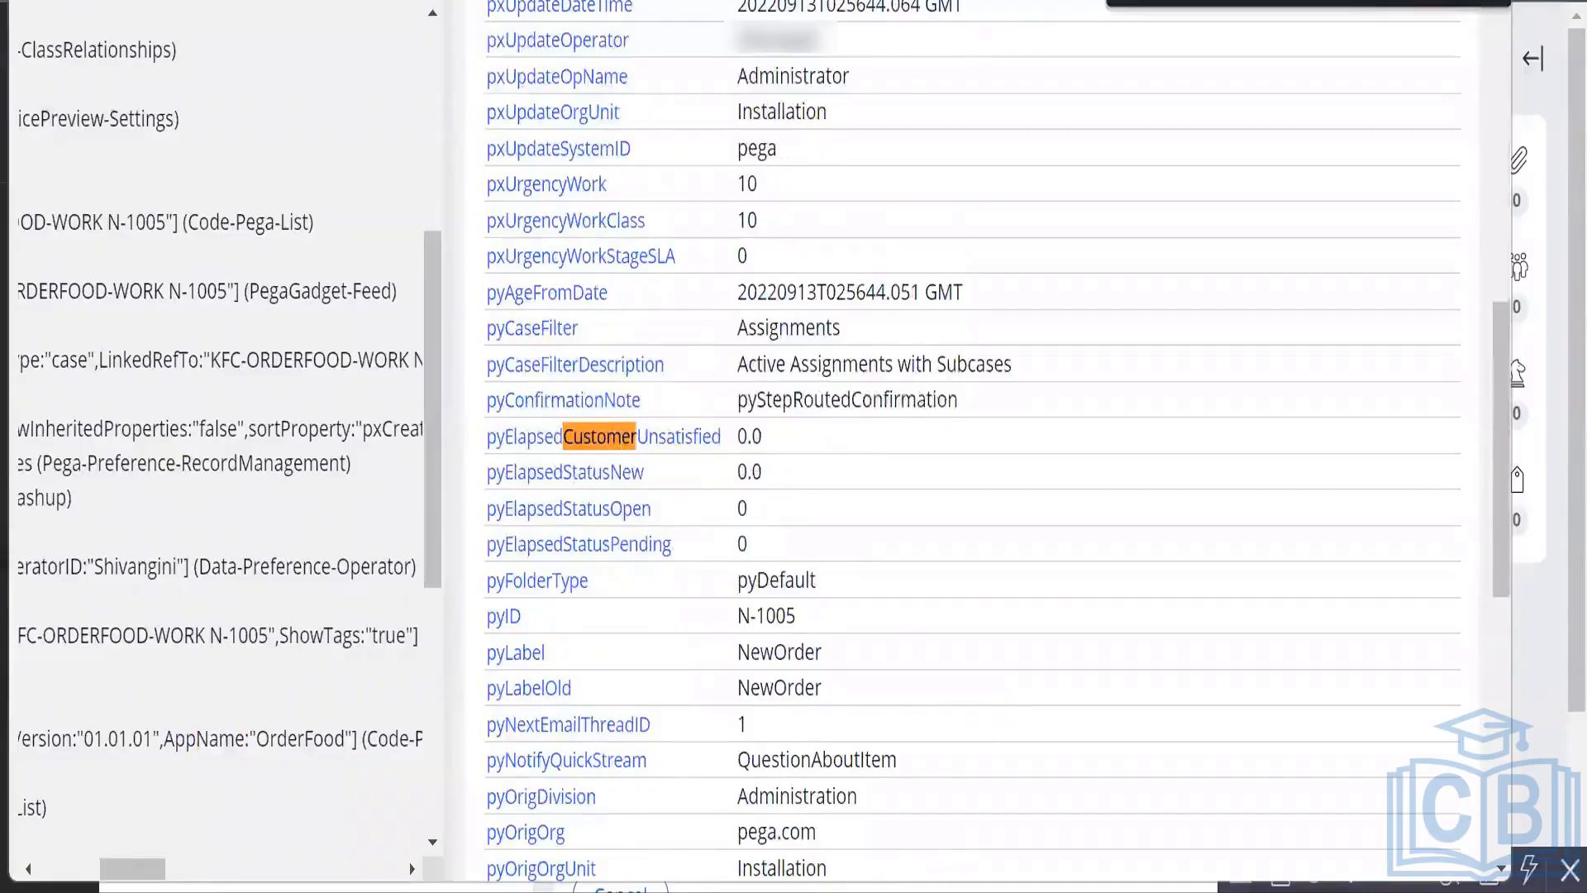
pyautogui.press('Return')
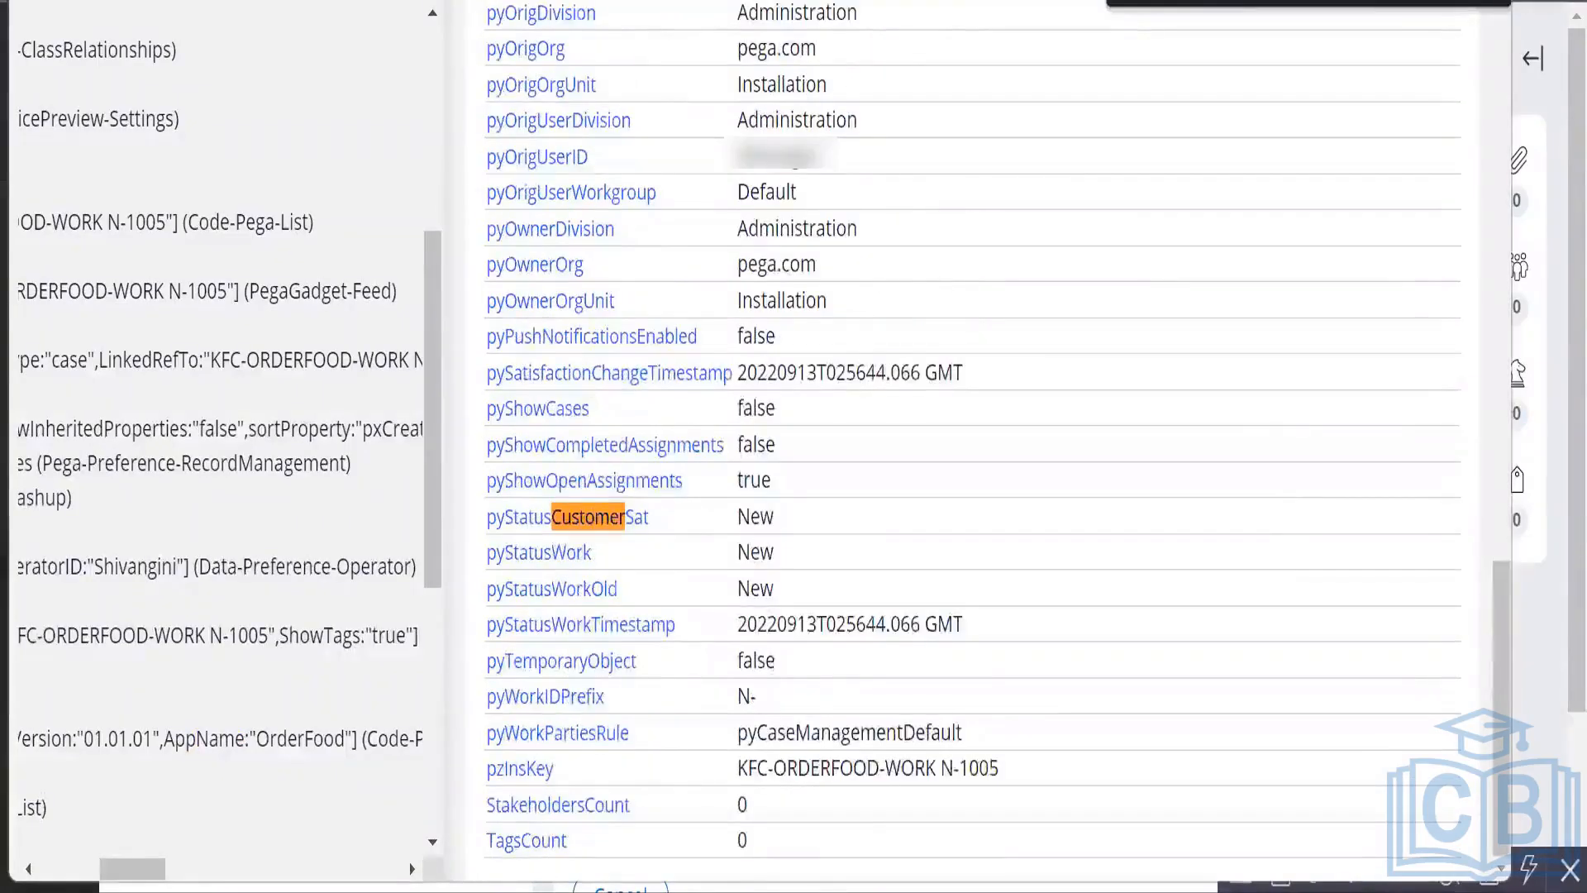
pyautogui.press('Return')
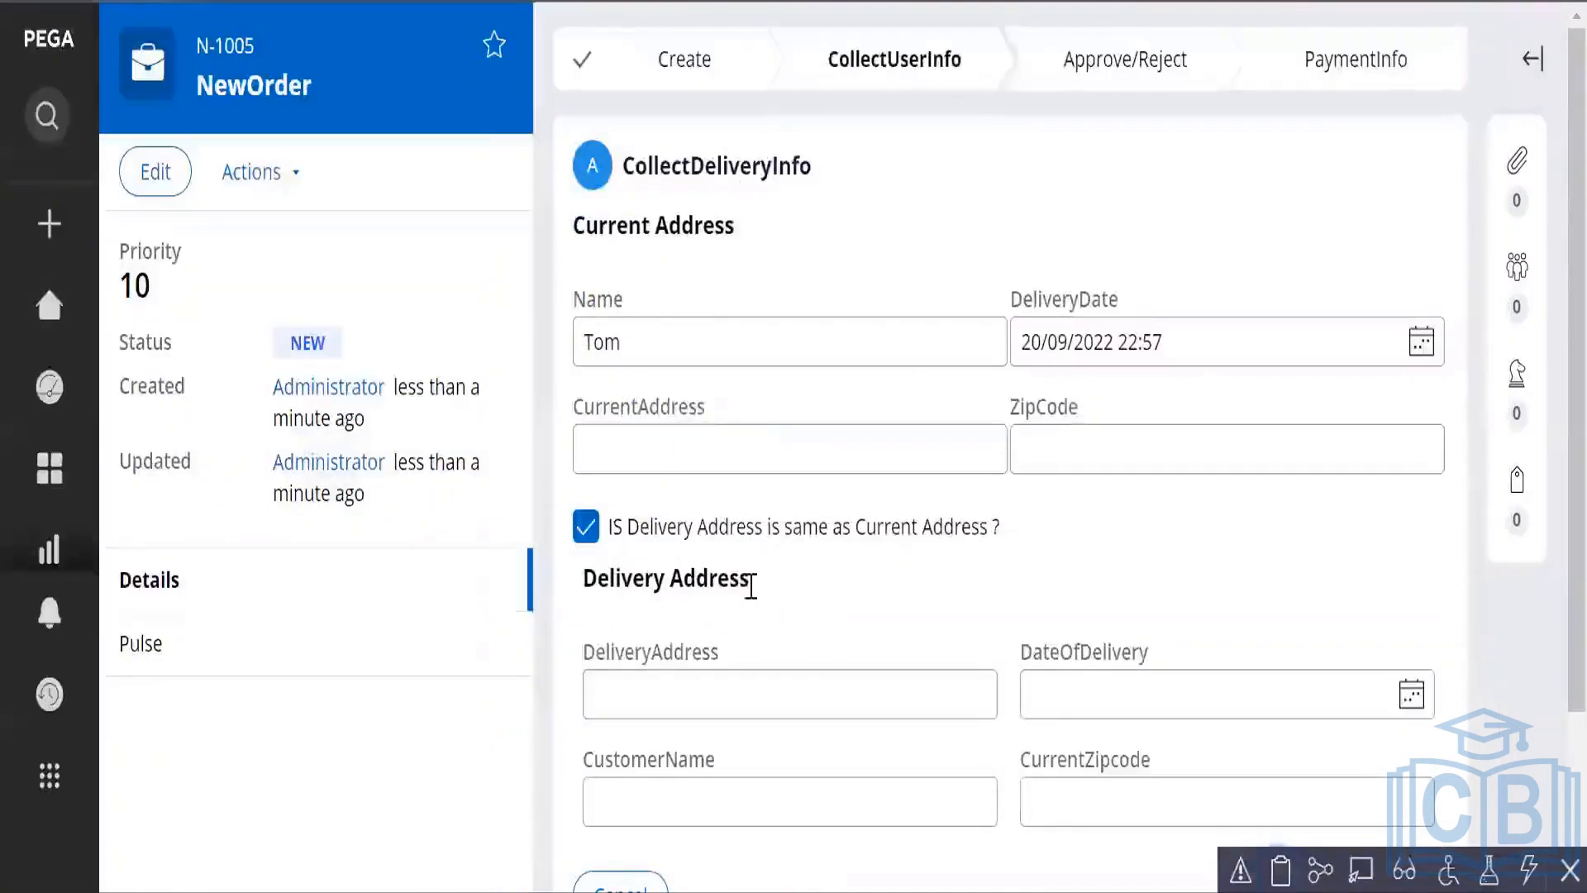
# Save the partly filled CollectDeliveryInfo form of the current order.
pyautogui.scroll(-3, 831, 660)
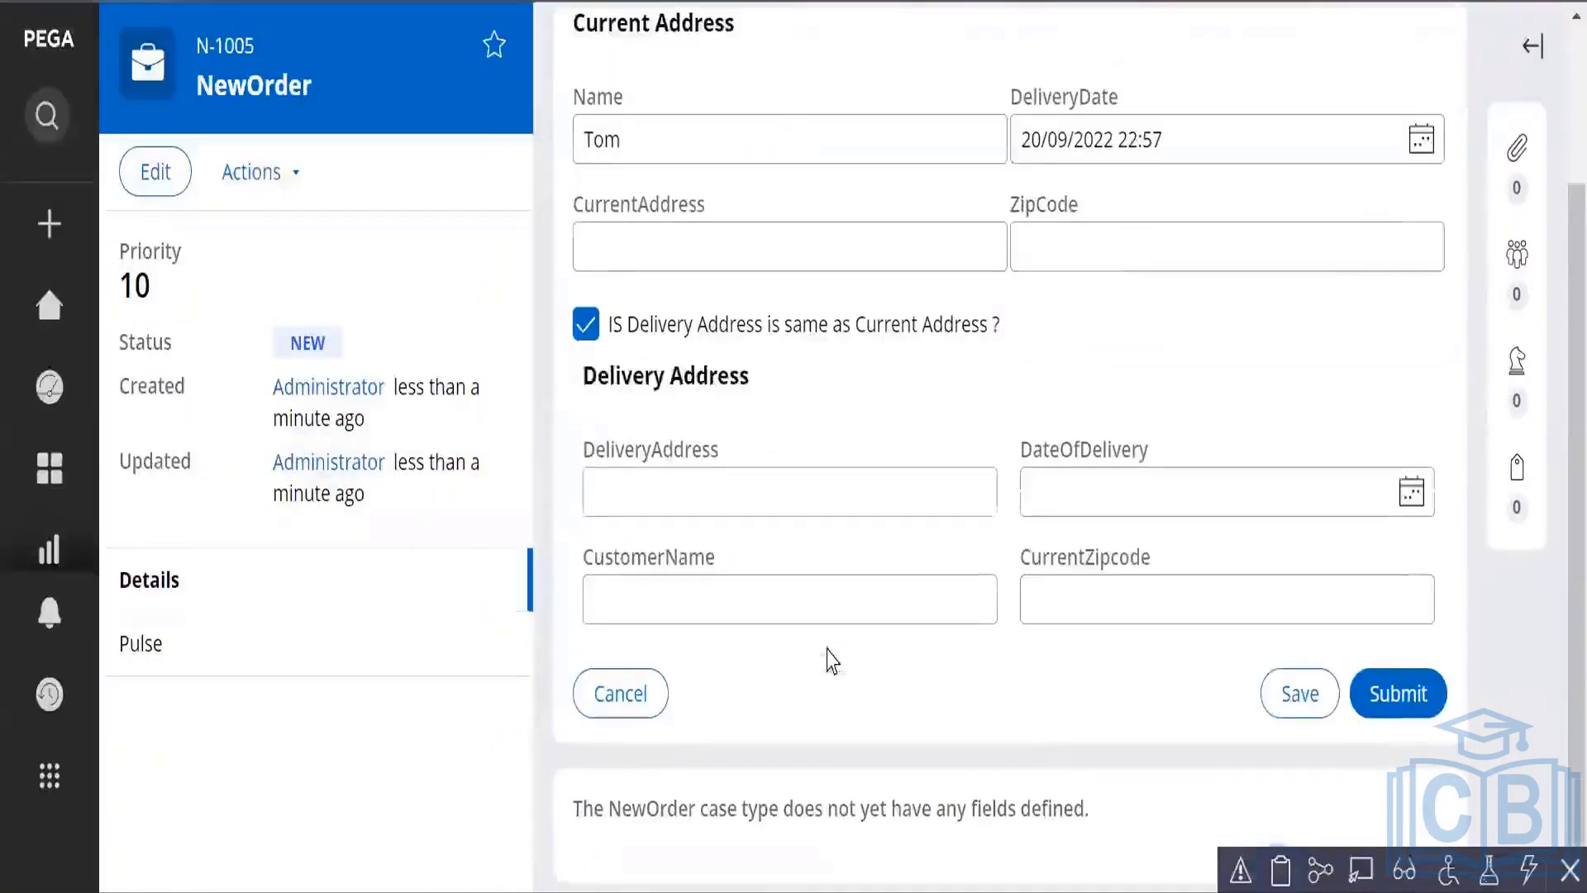
pyautogui.click(1296, 696)
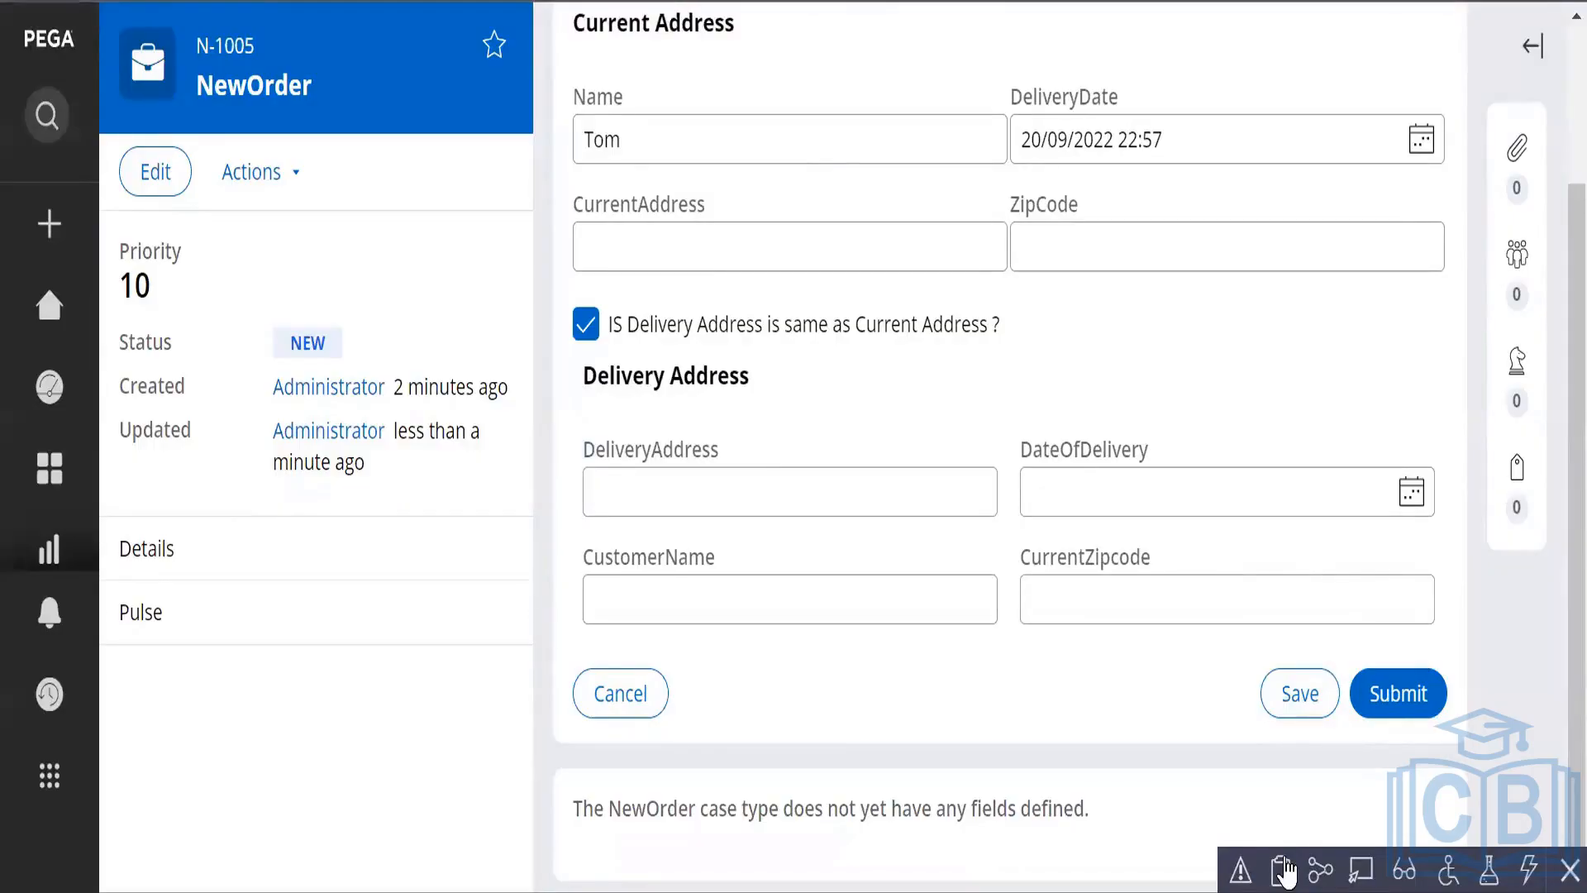
# Create another NewOrder case and open its CollectDeliveryInfo assignment.
pyautogui.moveTo(41, 222)
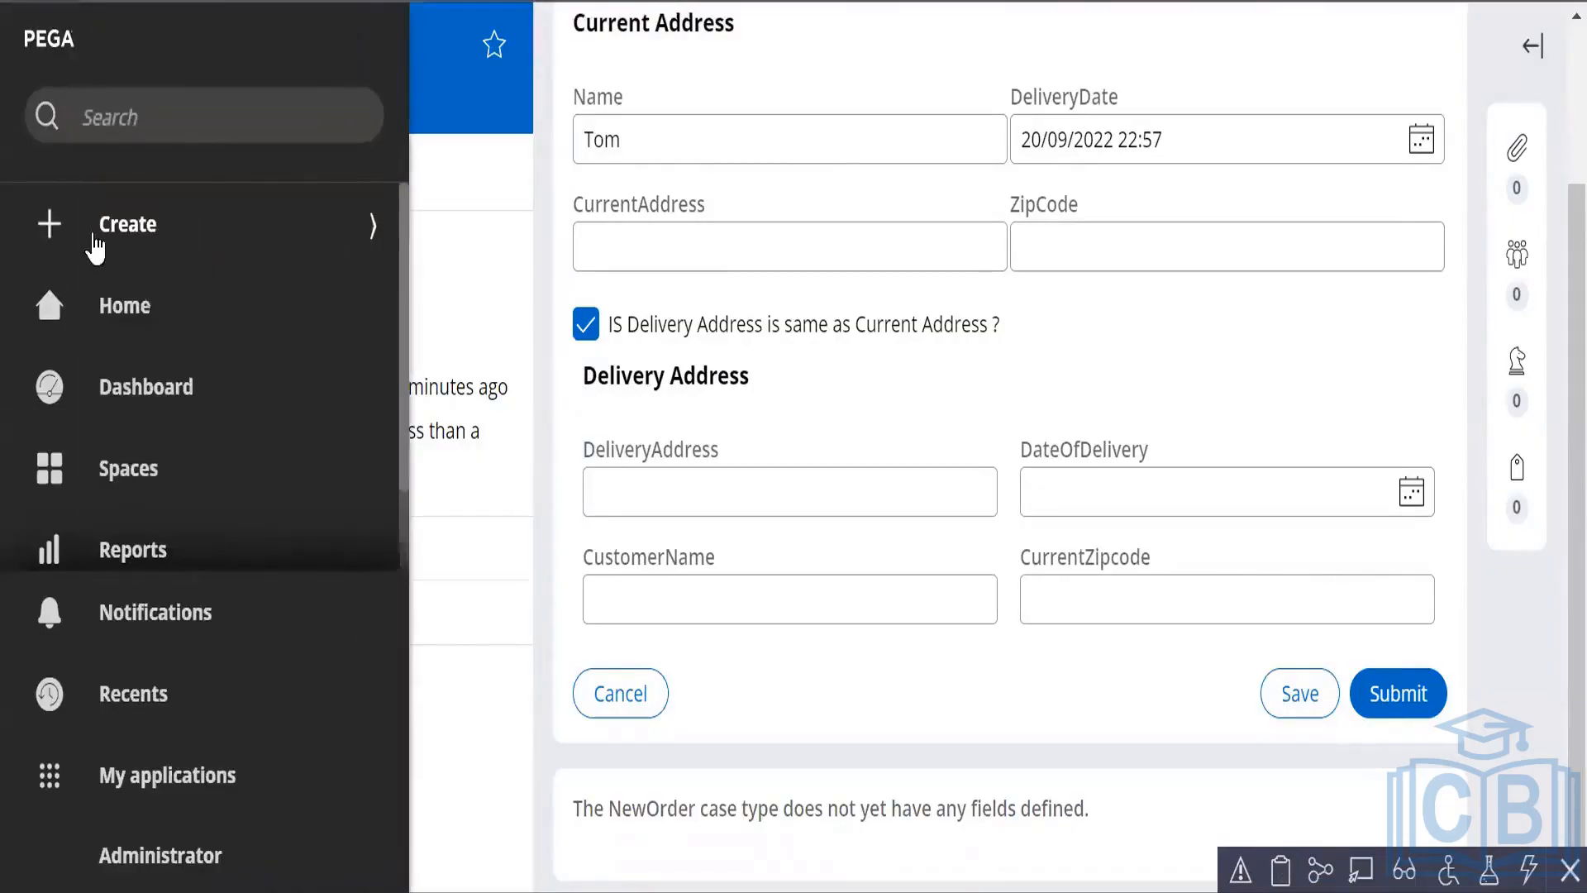
pyautogui.click(145, 225)
pyautogui.click(189, 319)
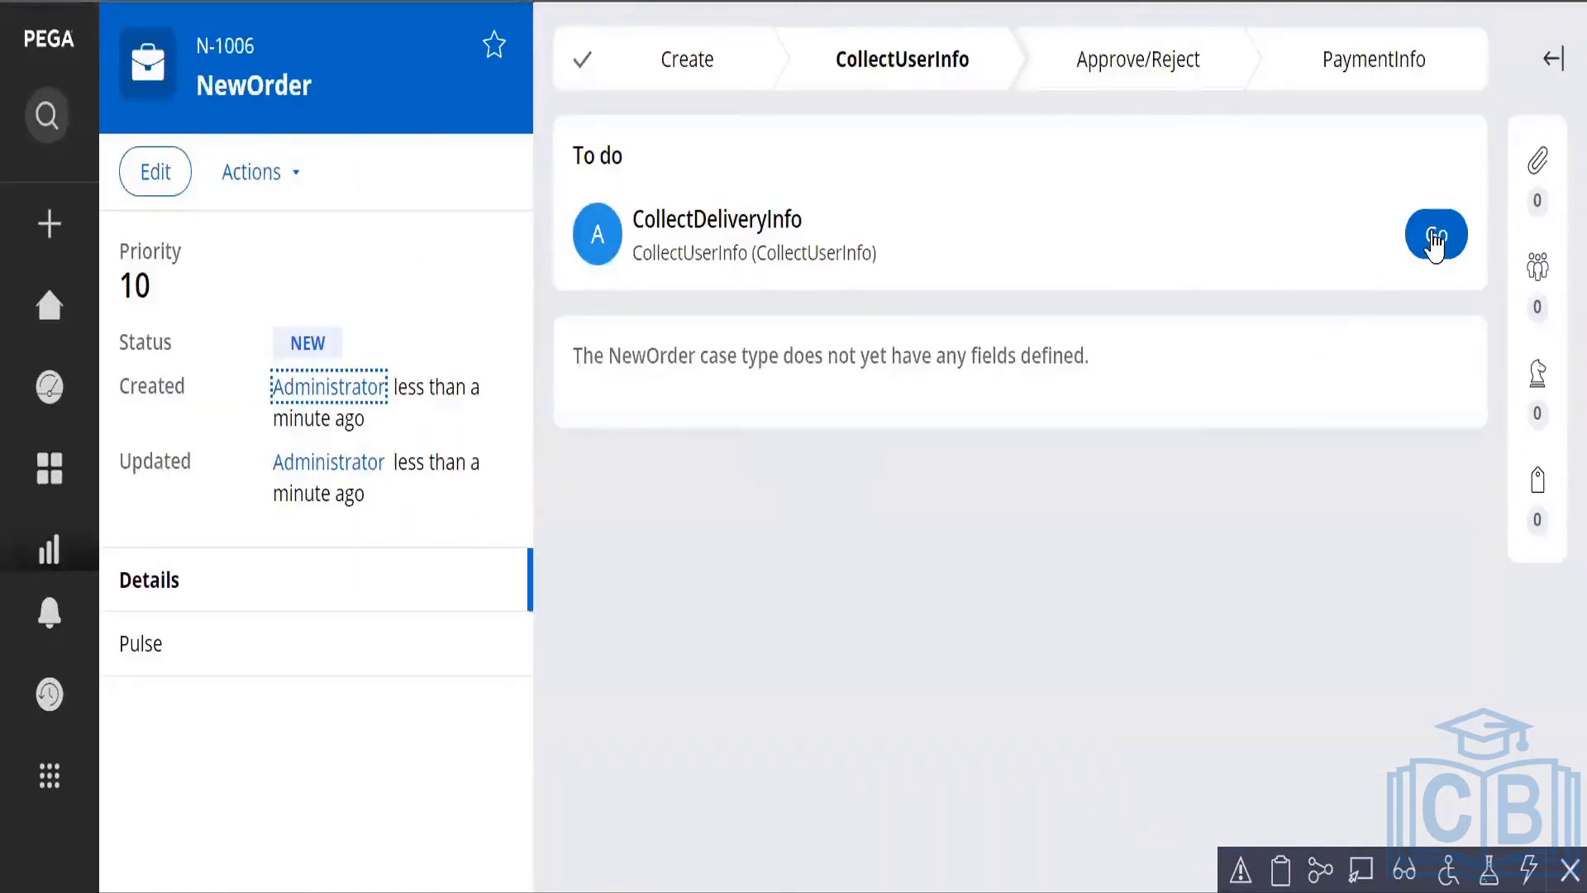
pyautogui.click(1436, 240)
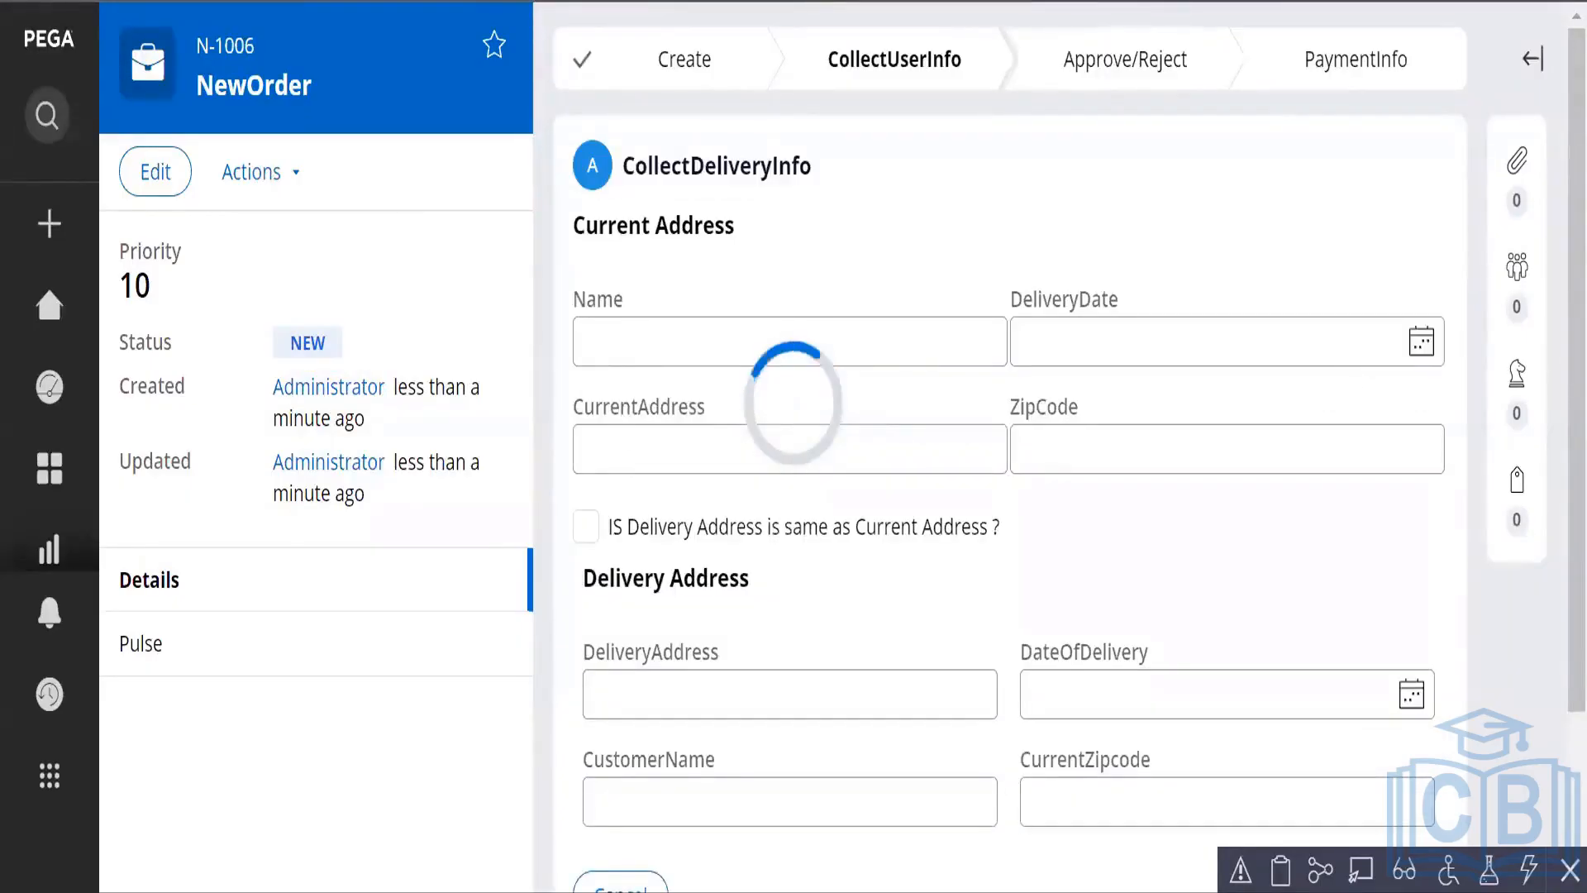
# Save the new order's form with only the customer's name entered, and mark the delivery address as same as current.
pyautogui.write('Ram')
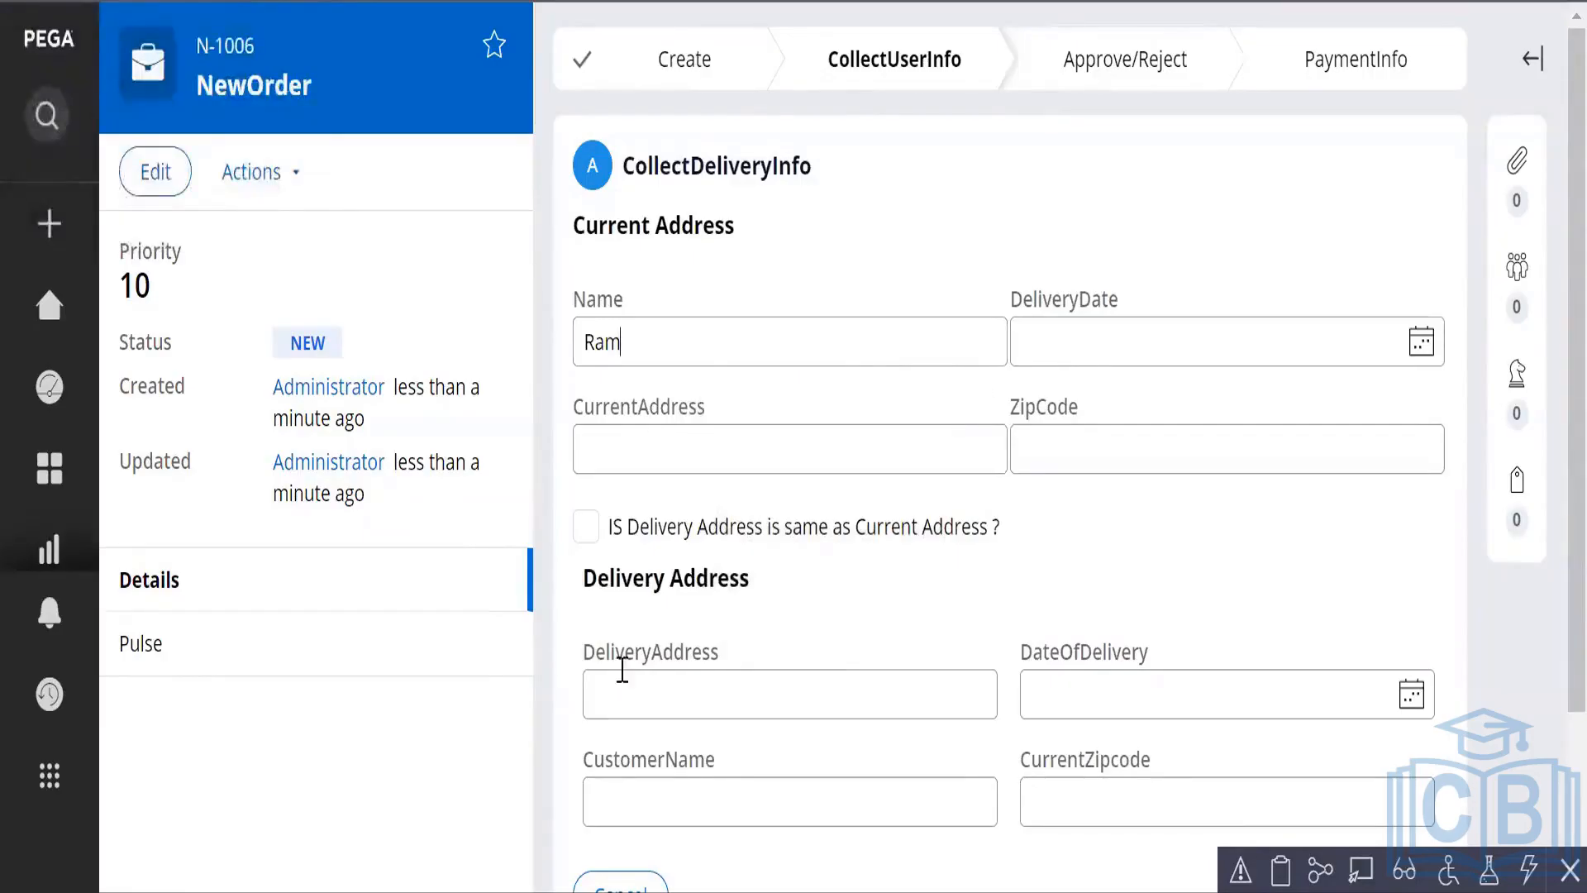
pyautogui.scroll(-3, 1300, 720)
pyautogui.click(1299, 718)
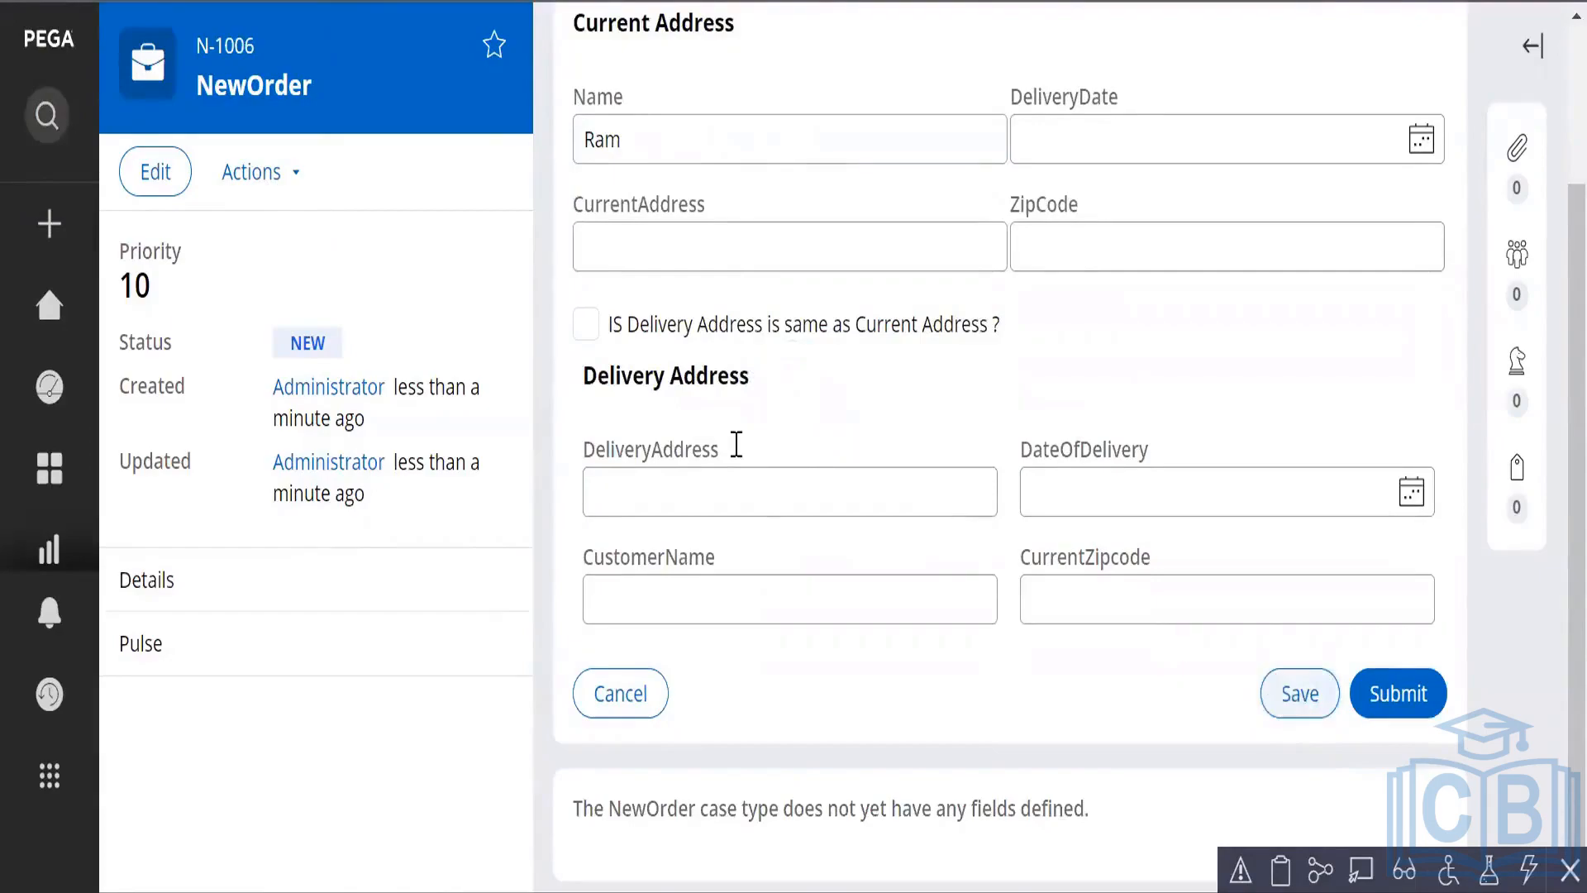
pyautogui.click(584, 324)
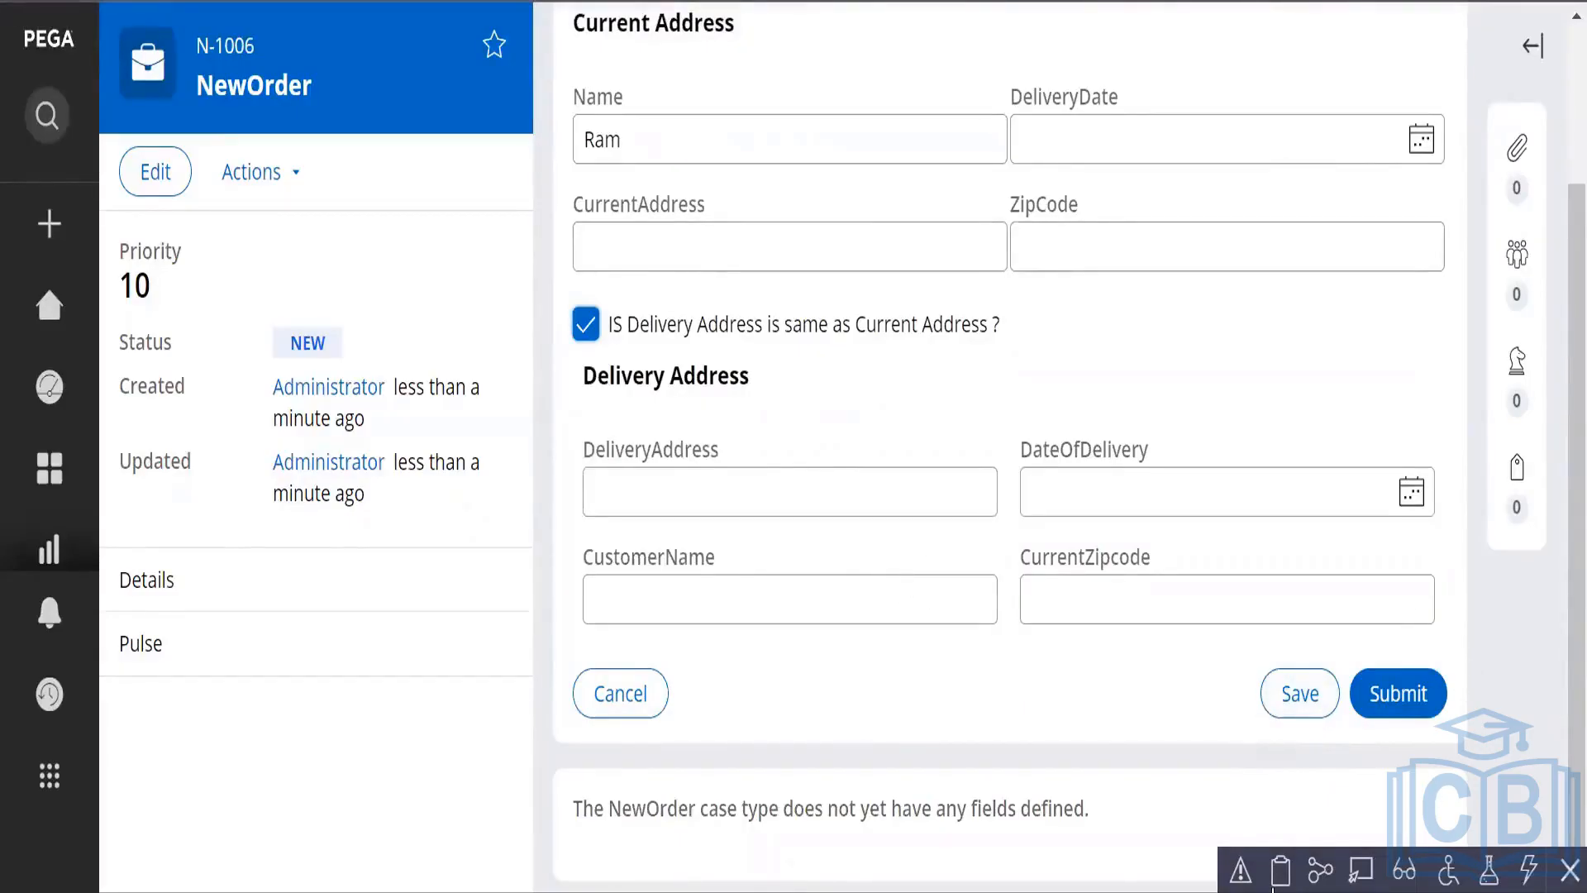
# Save the order form with the same-address option marked, and open the order's pyWorkPage in the clipboard.
pyautogui.click(1284, 696)
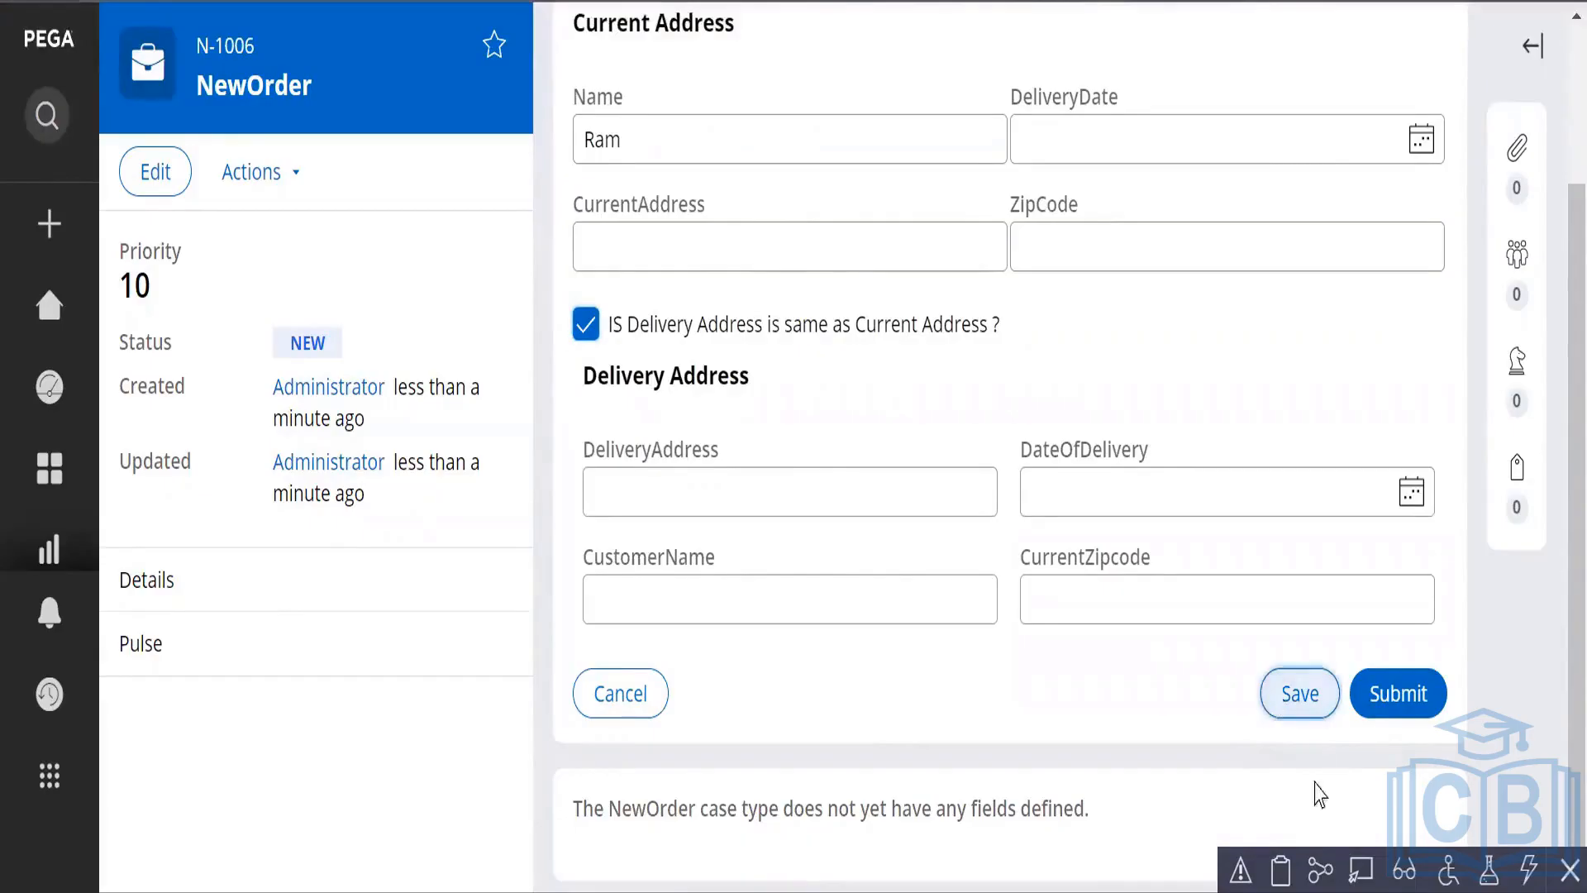
pyautogui.click(1281, 870)
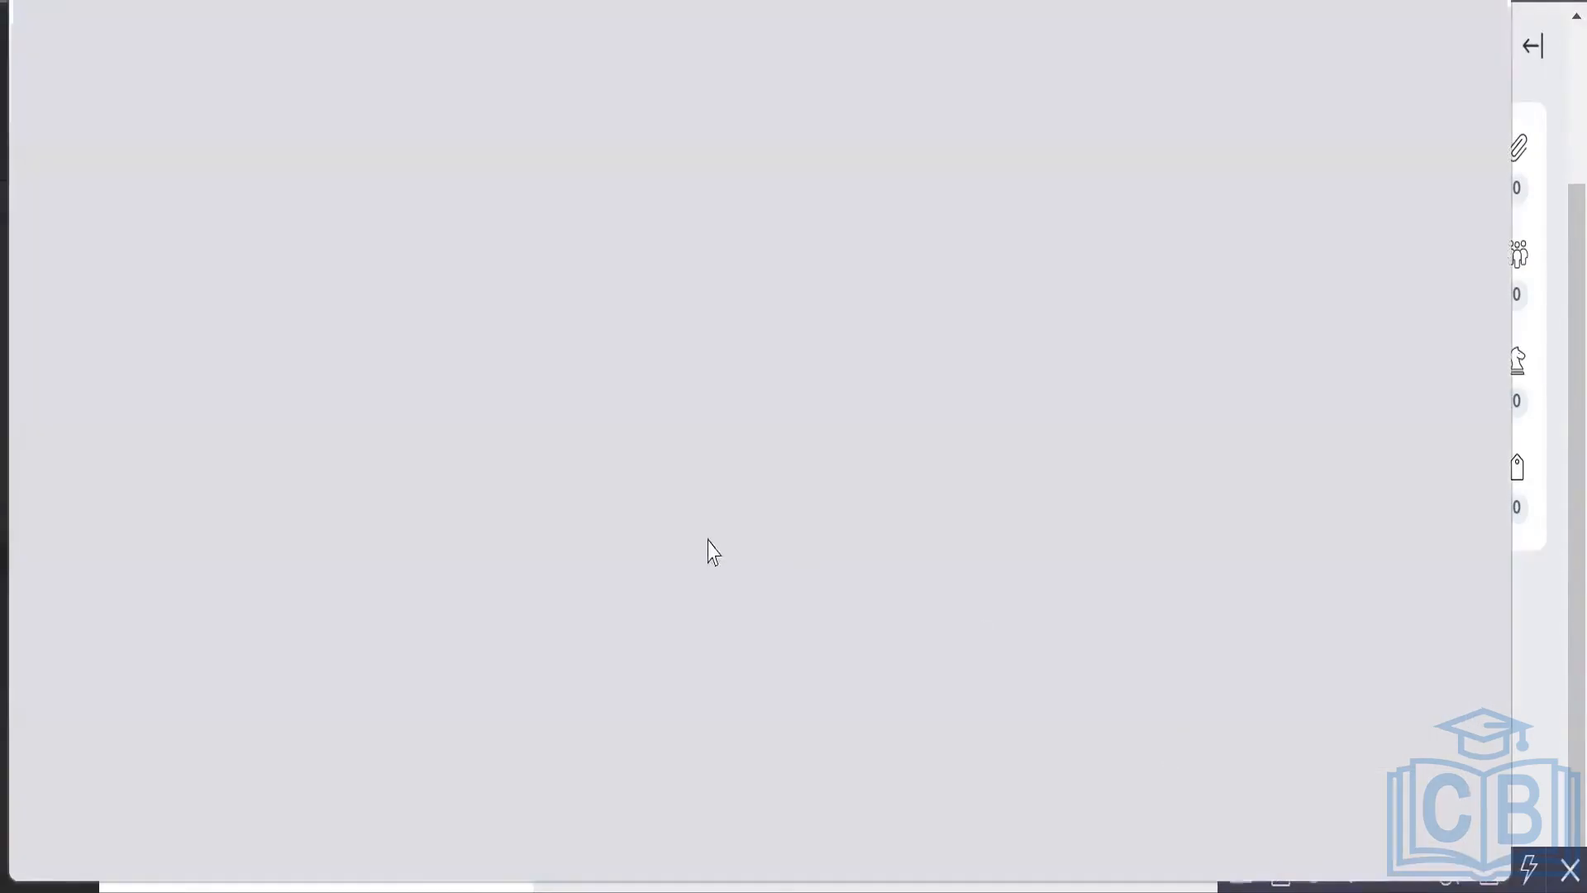
pyautogui.scroll(-10, 114, 661)
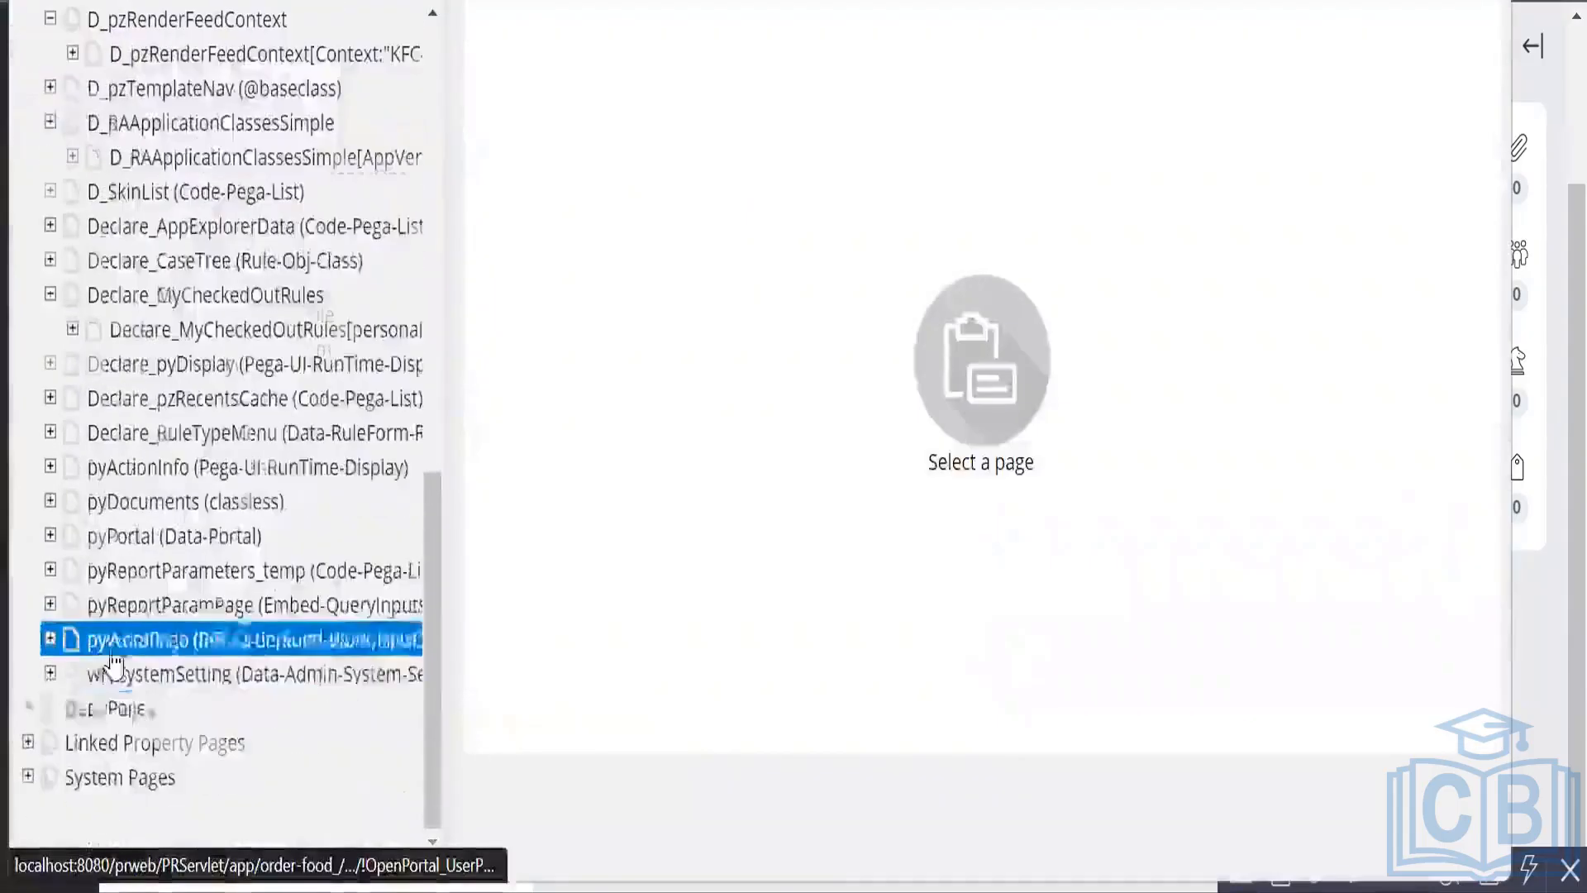
pyautogui.click(155, 654)
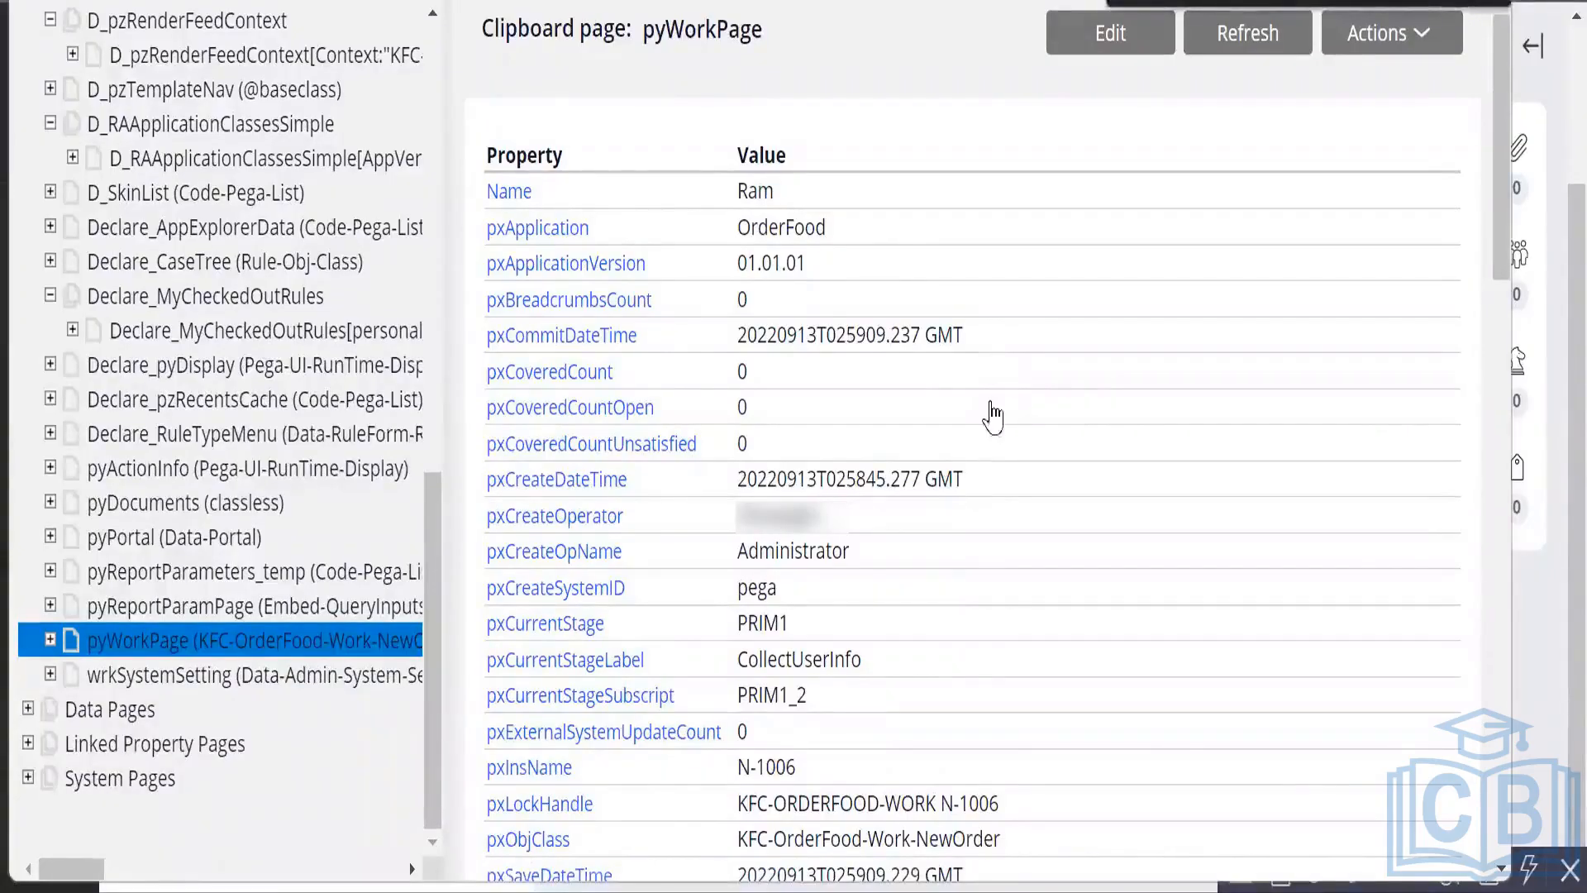
# Search the pyWorkPage properties for "customer" to look for the delivery customer name, and return to the order form.
pyautogui.write('c')
pyautogui.write('ustomer')
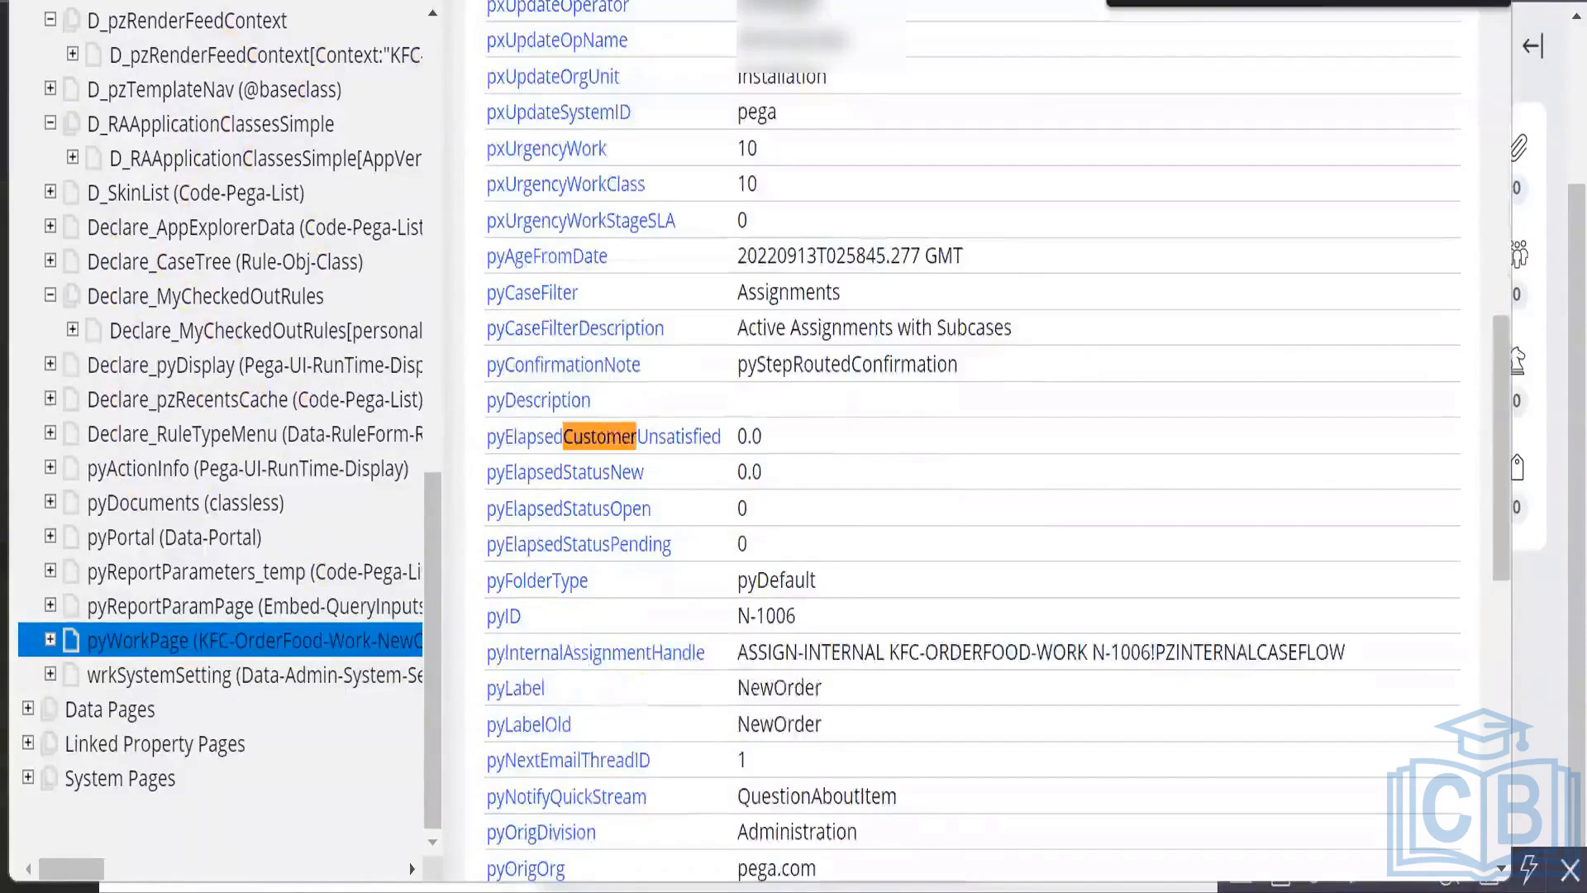
pyautogui.press('Escape')
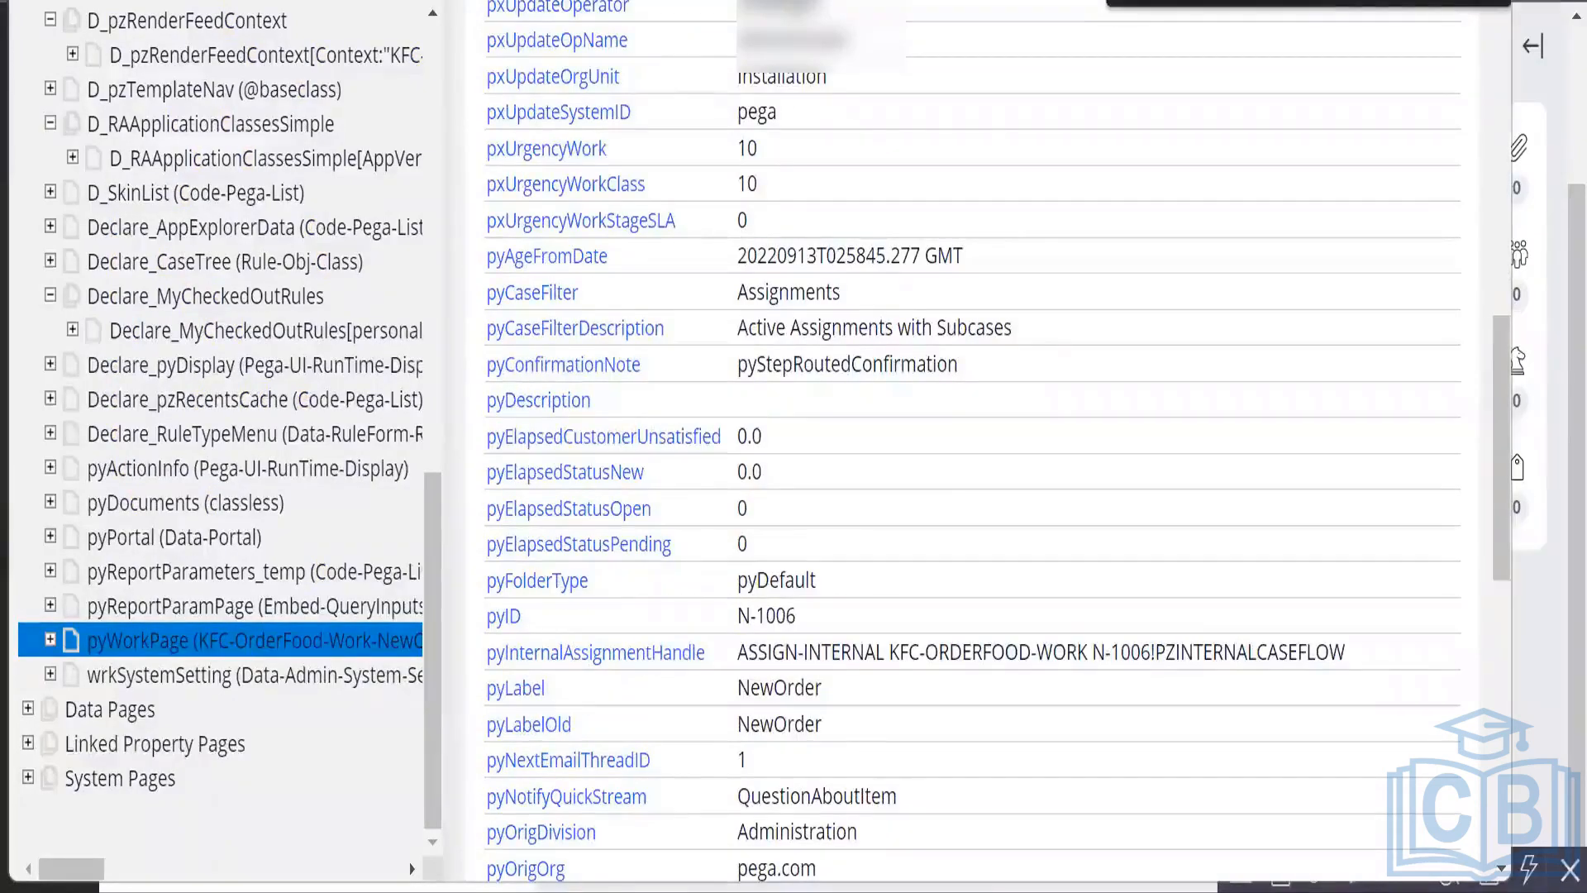
pyautogui.press('BackSpace')
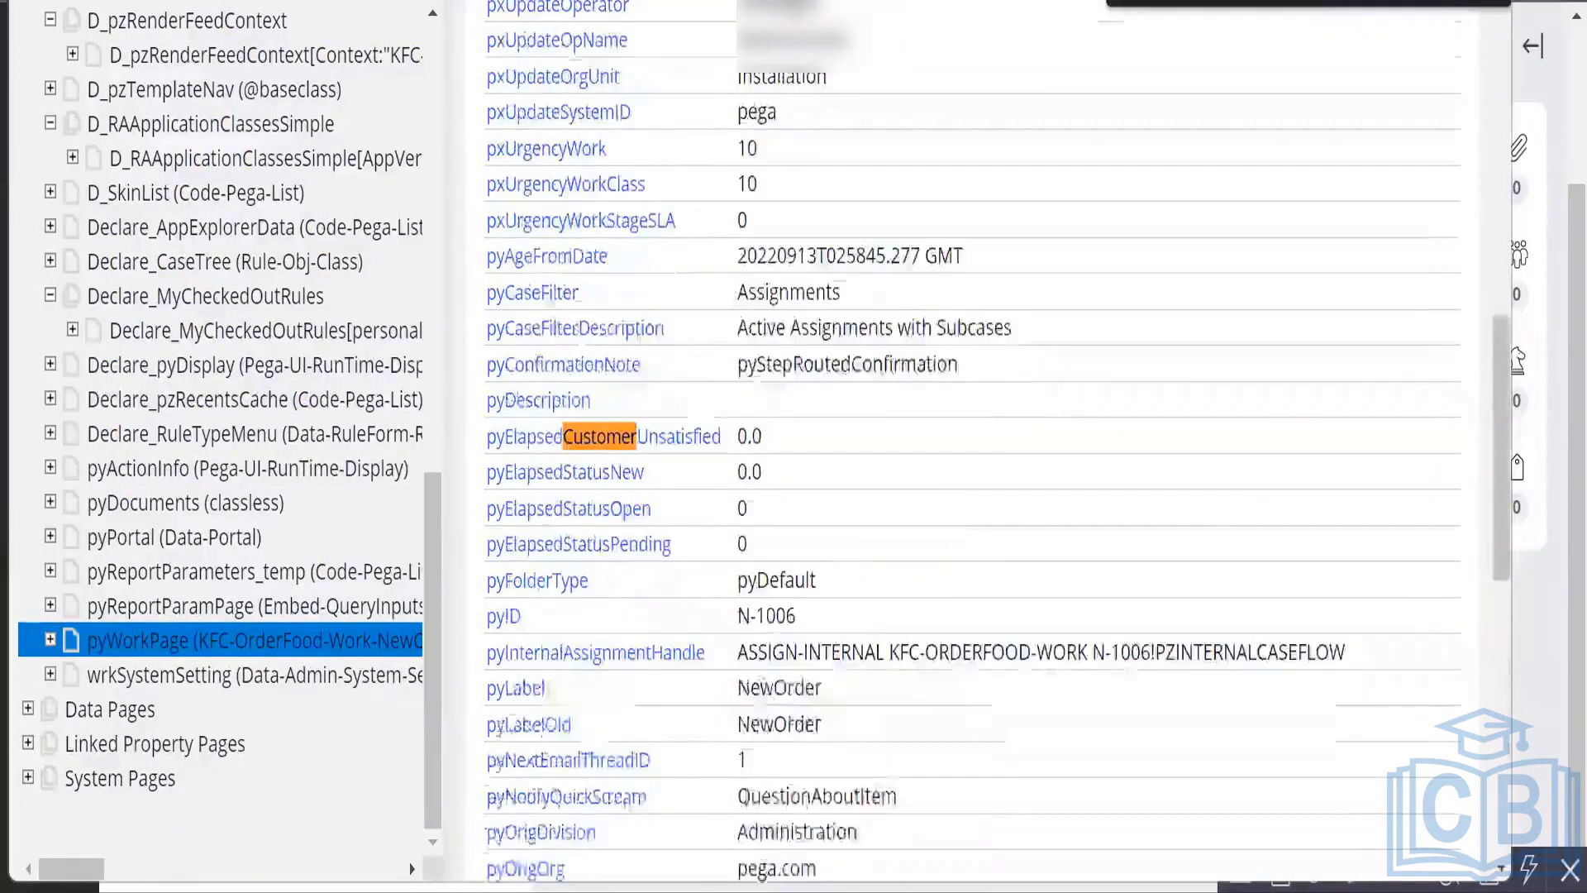
pyautogui.press('Return')
pyautogui.press('Return')
pyautogui.press('Return')
pyautogui.press('Return')
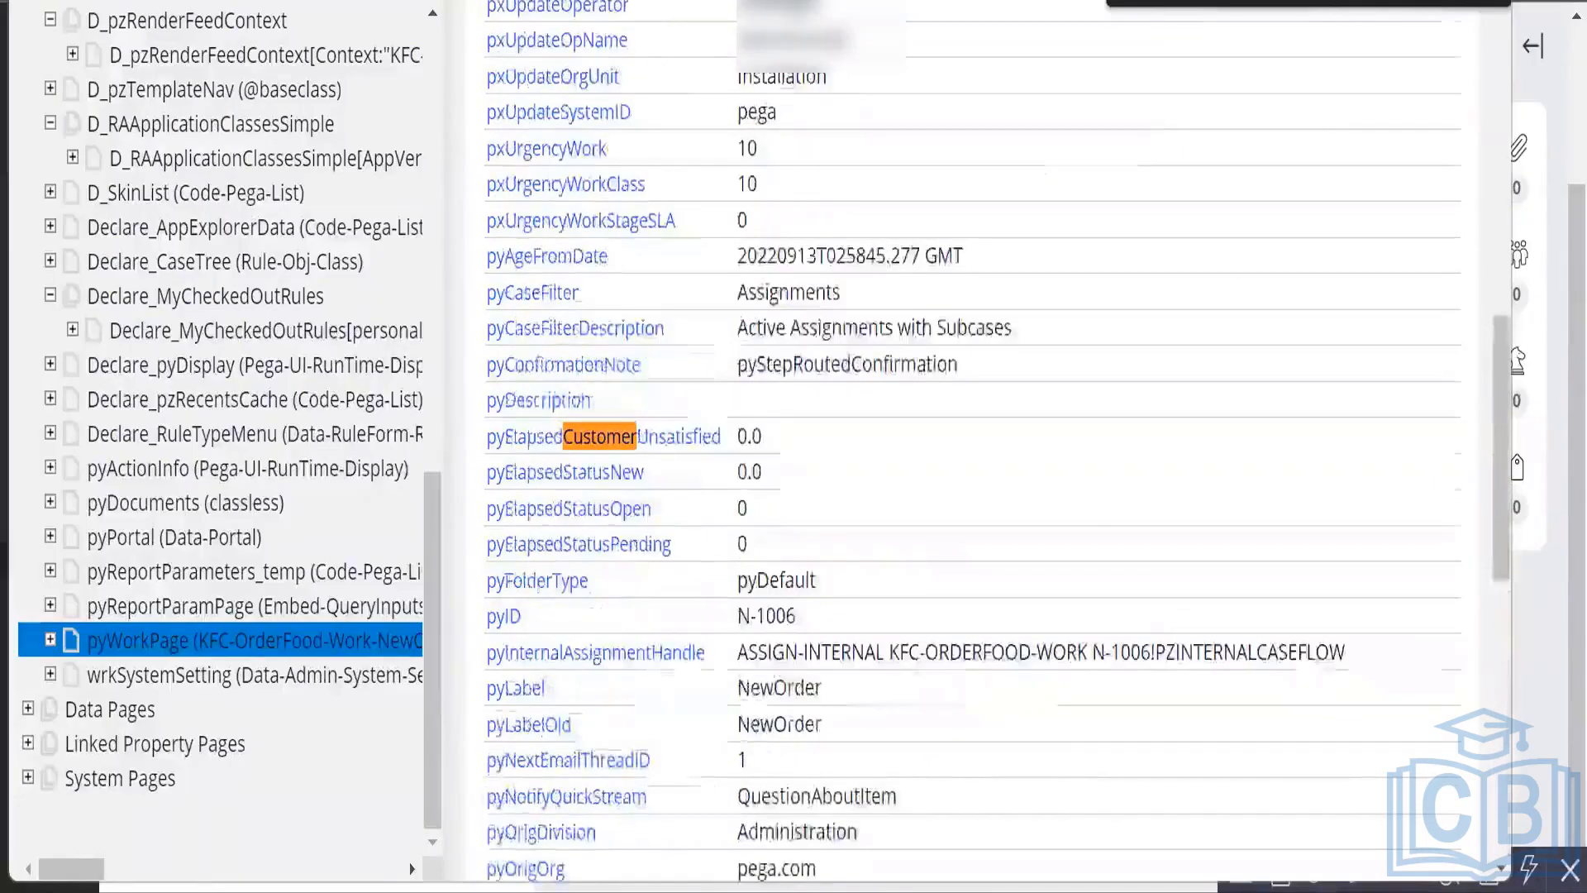
pyautogui.press('Return')
pyautogui.press('Return')
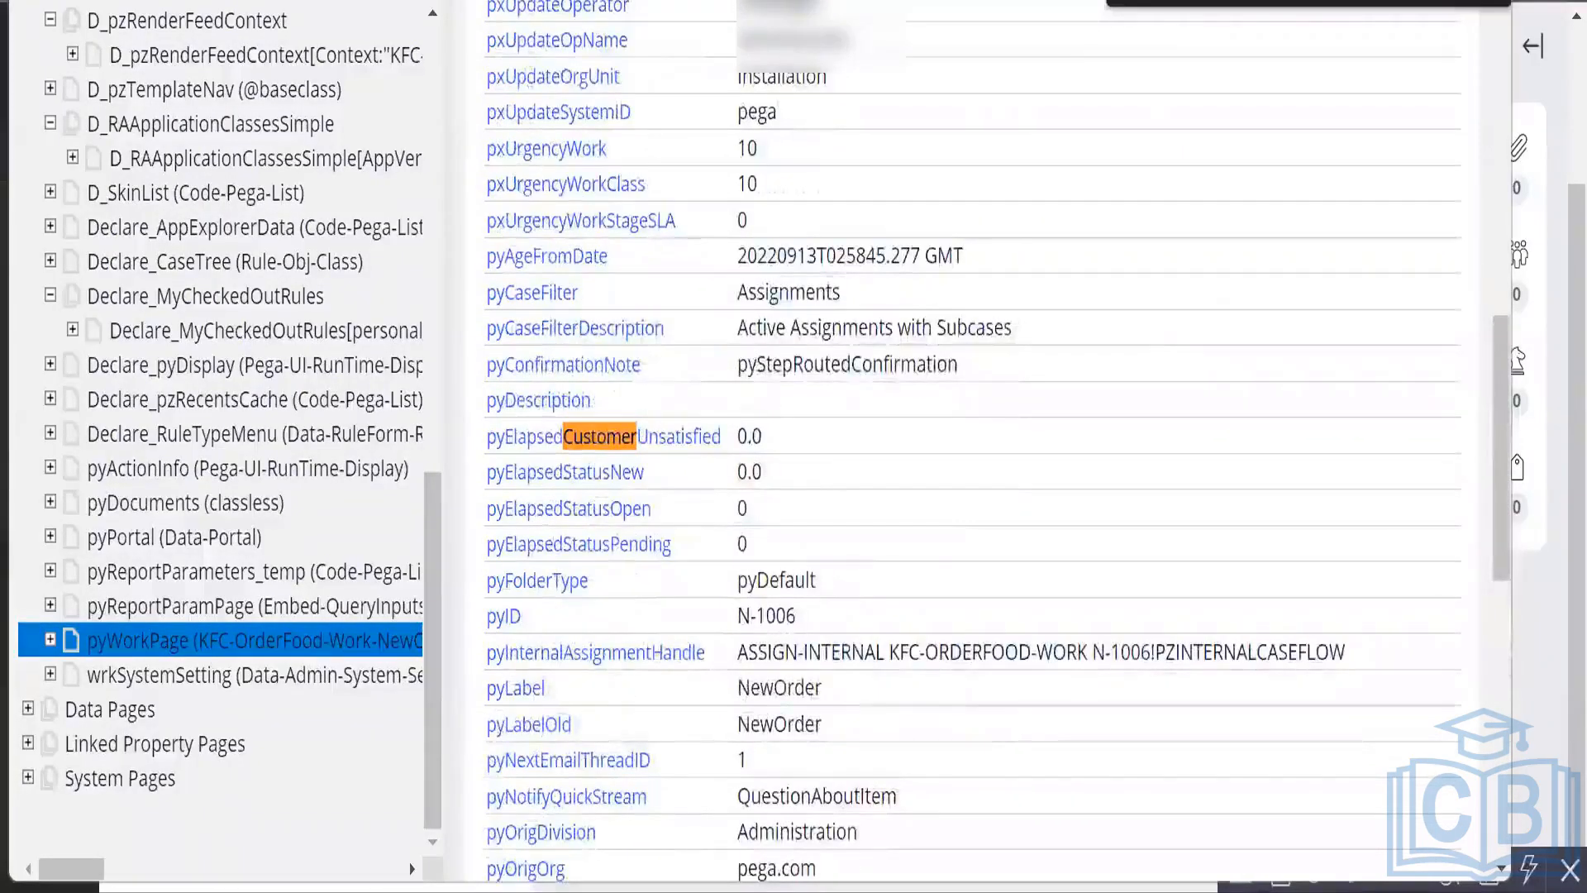
pyautogui.press('Return')
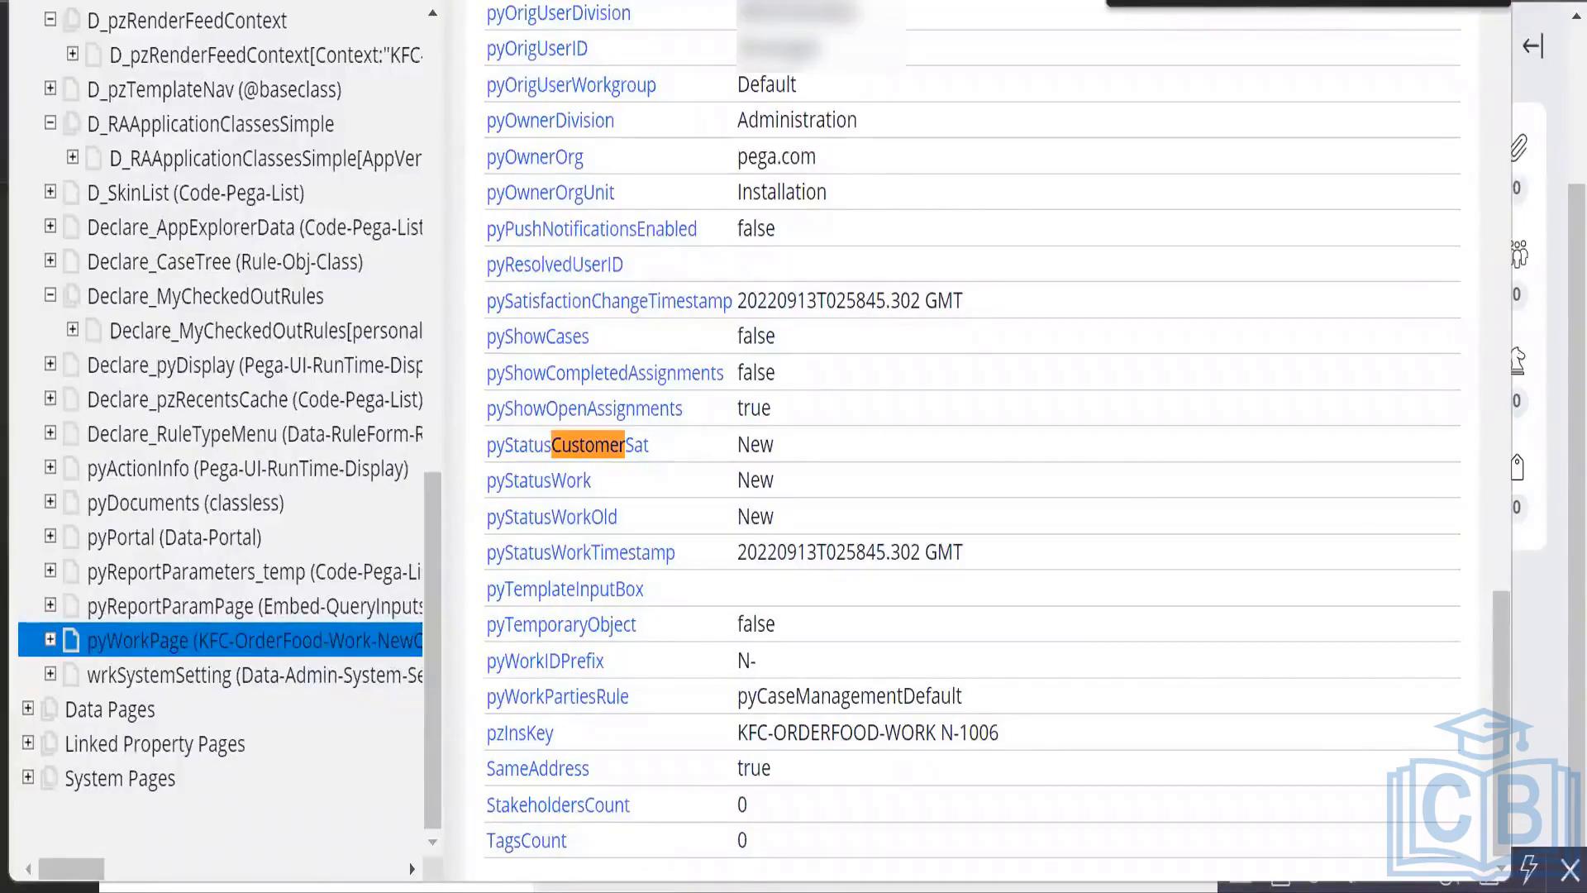
pyautogui.press('Escape')
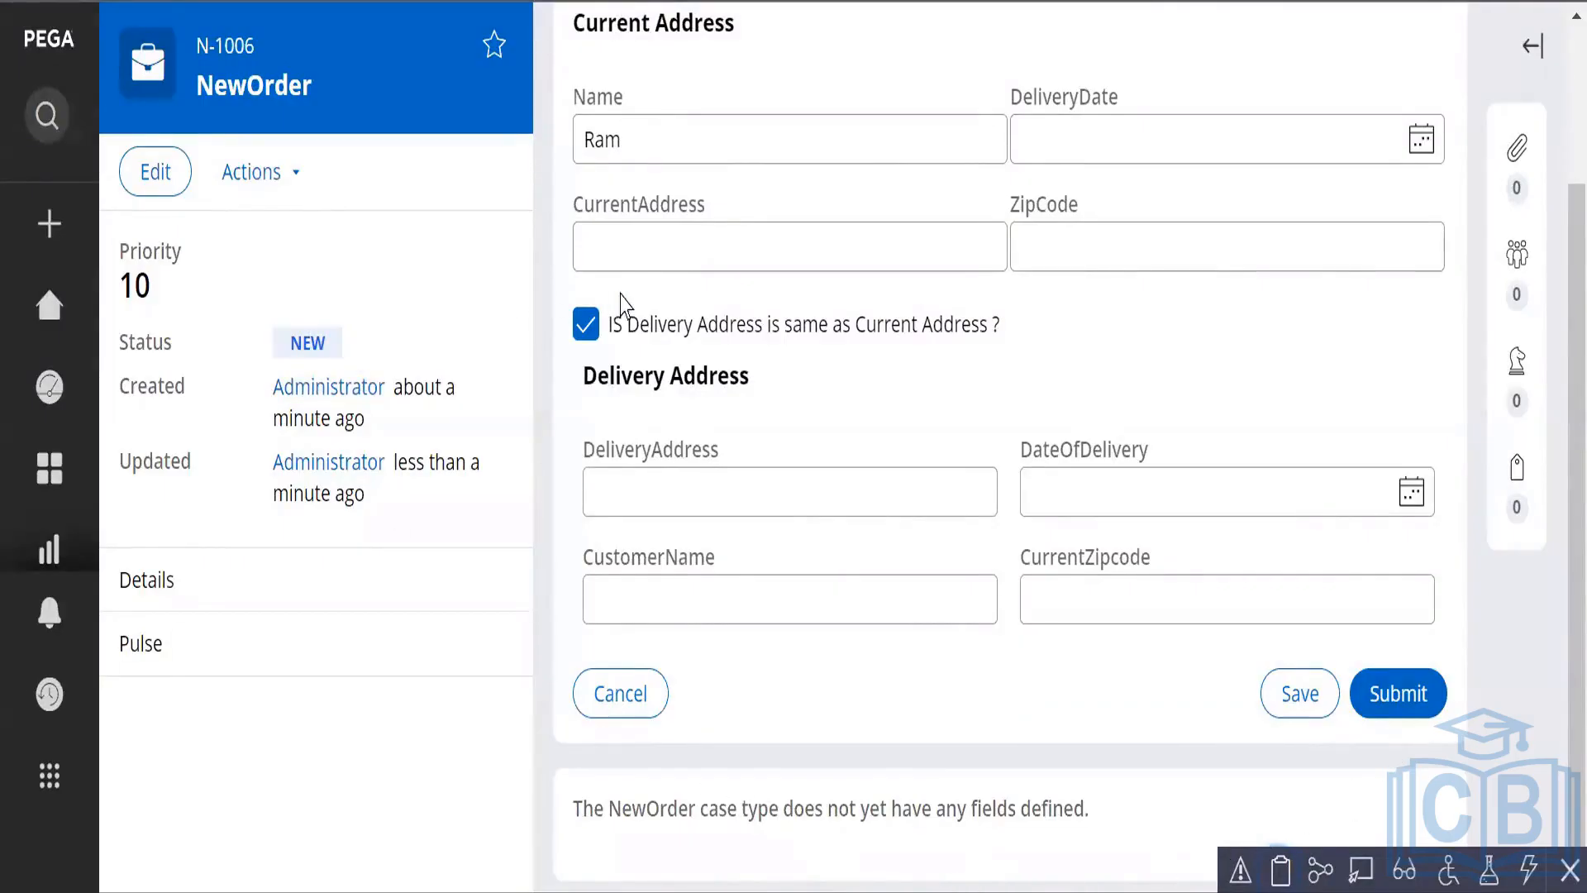
# Unmark the delivery address as same as current, enter 8900 as the current ZipCode, and save the order form.
pyautogui.click(585, 333)
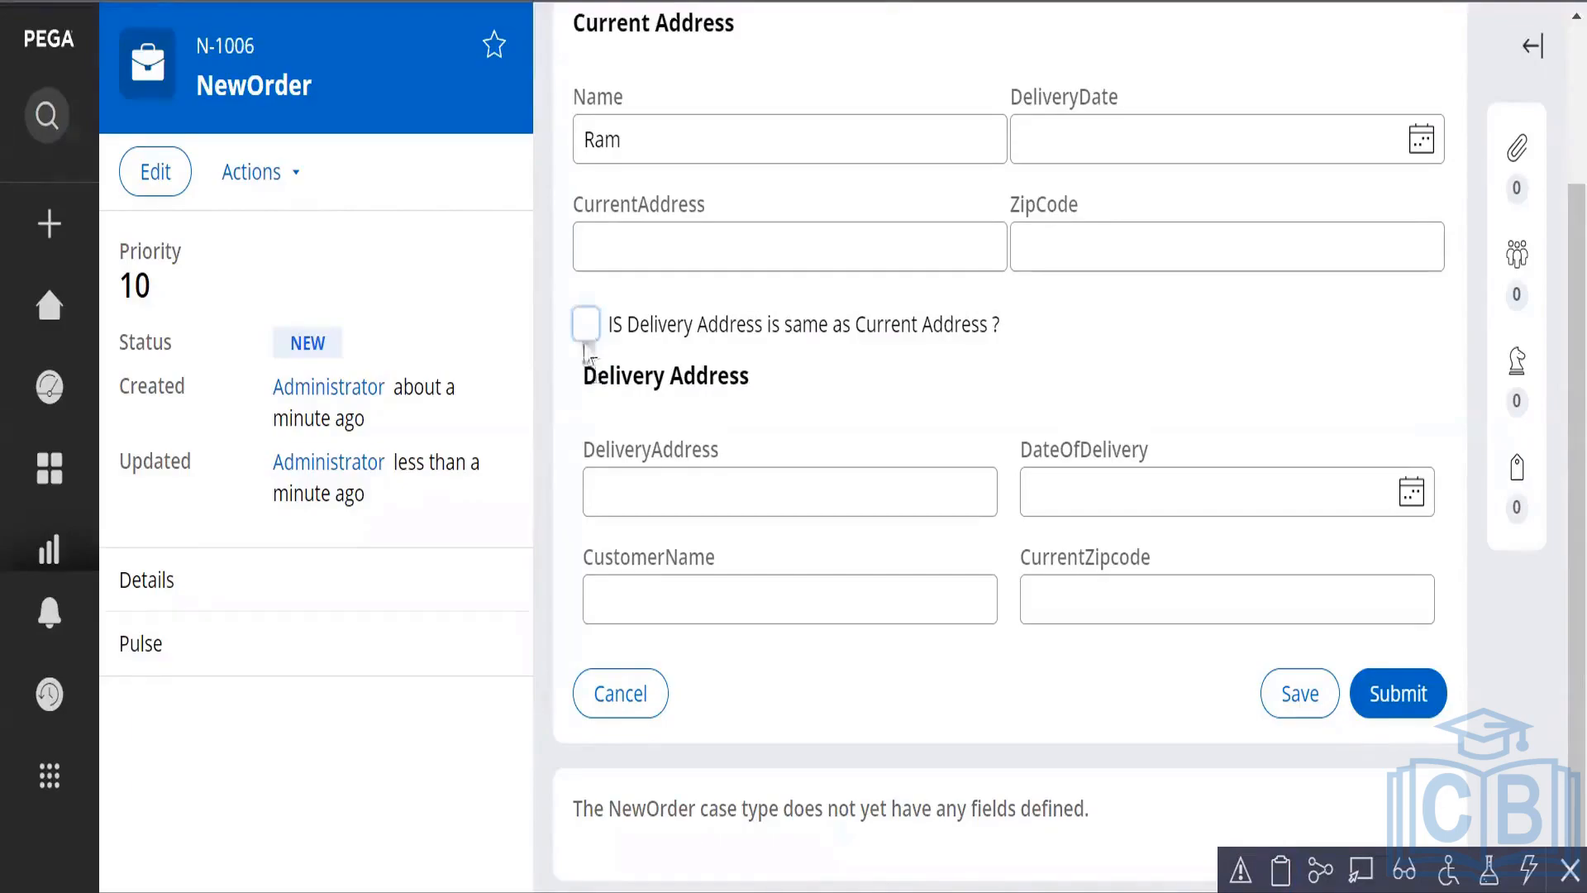
pyautogui.click(1058, 251)
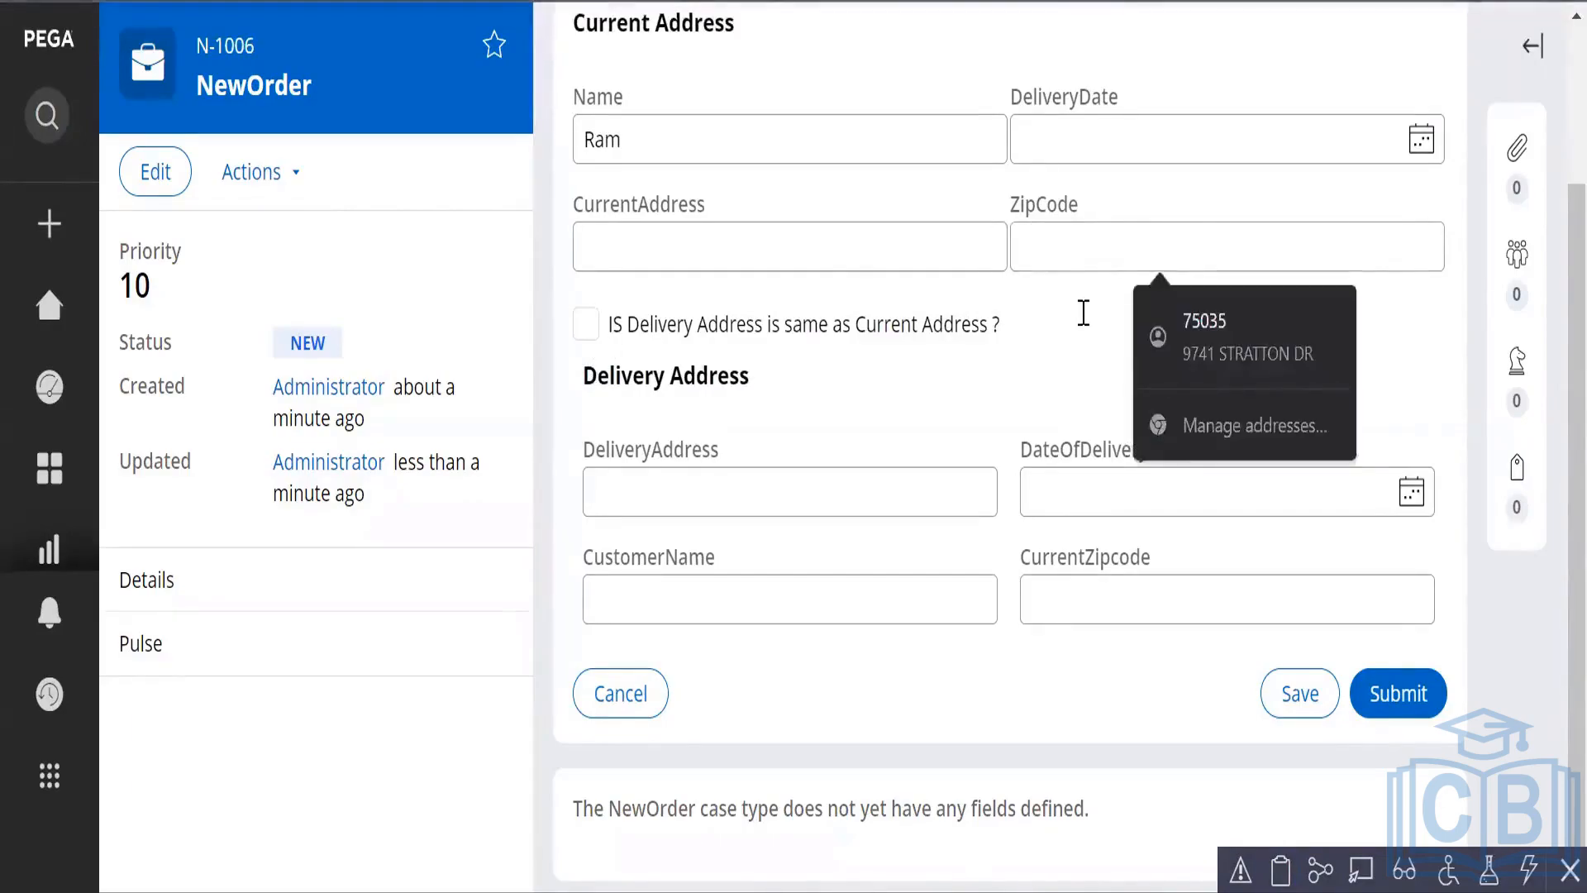
pyautogui.write('8900')
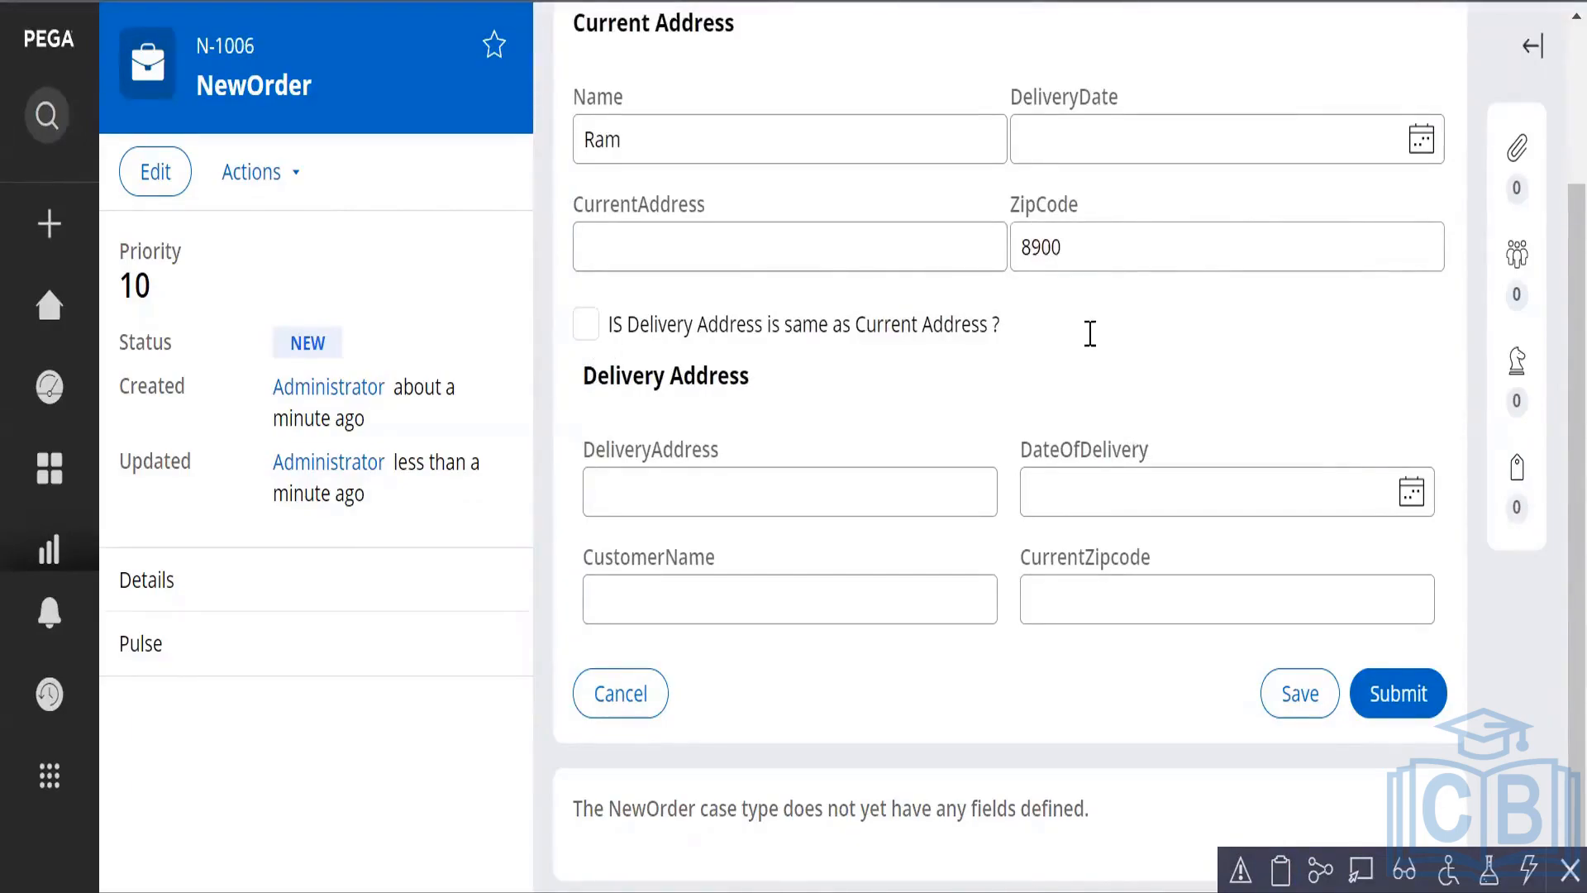
pyautogui.click(1302, 699)
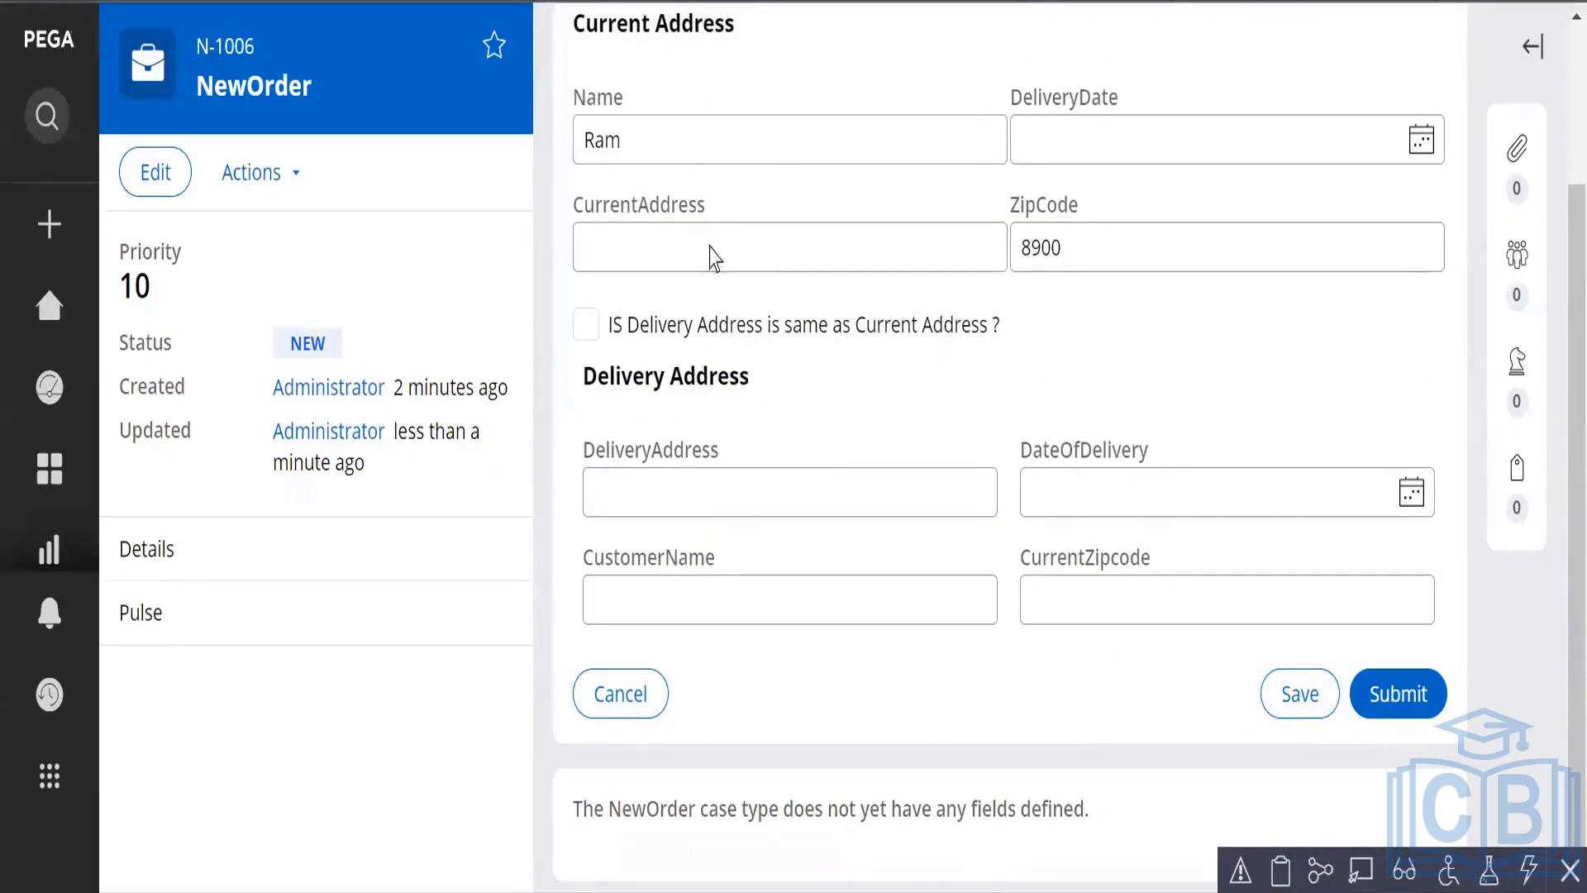
# Open the Tracer for the order and, with tracing paused, set Max Trace Events to Display to 50000.
pyautogui.click(1321, 872)
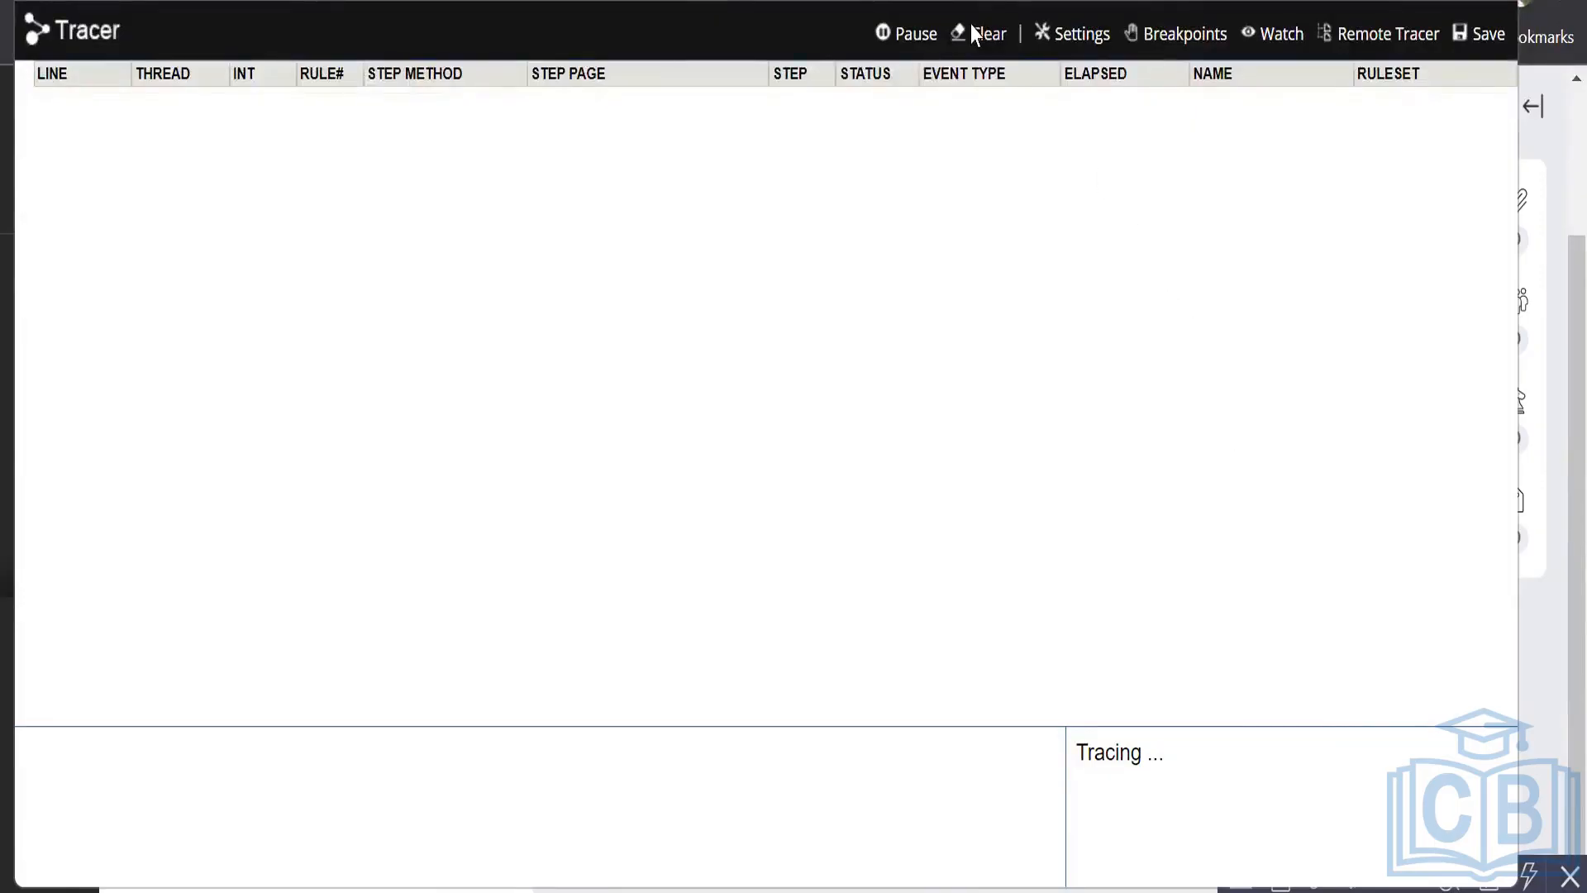
pyautogui.click(915, 40)
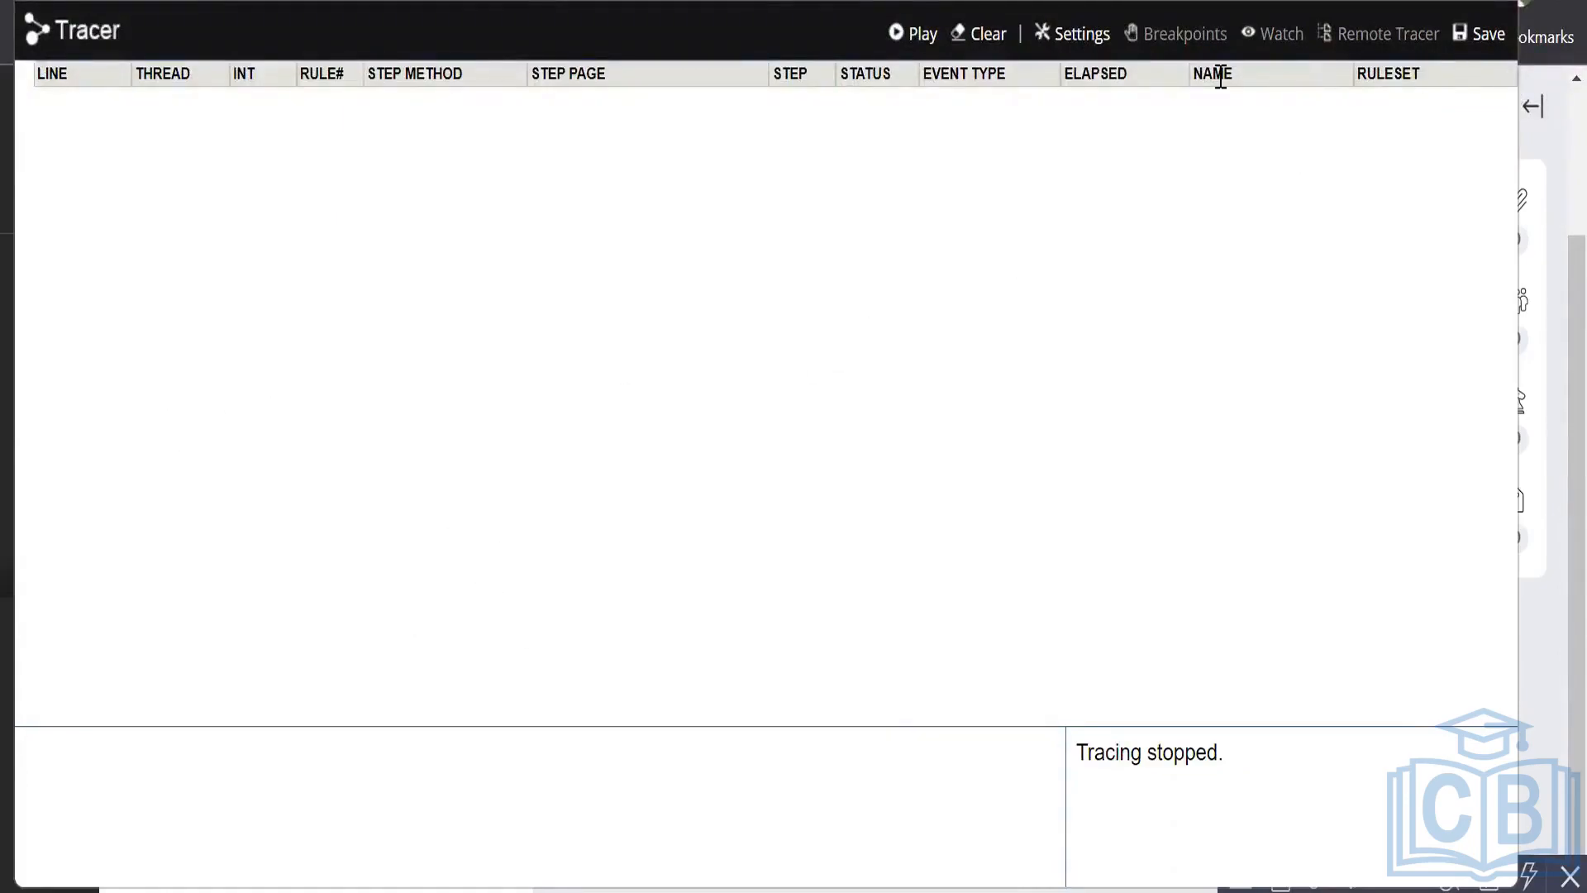
pyautogui.click(1071, 35)
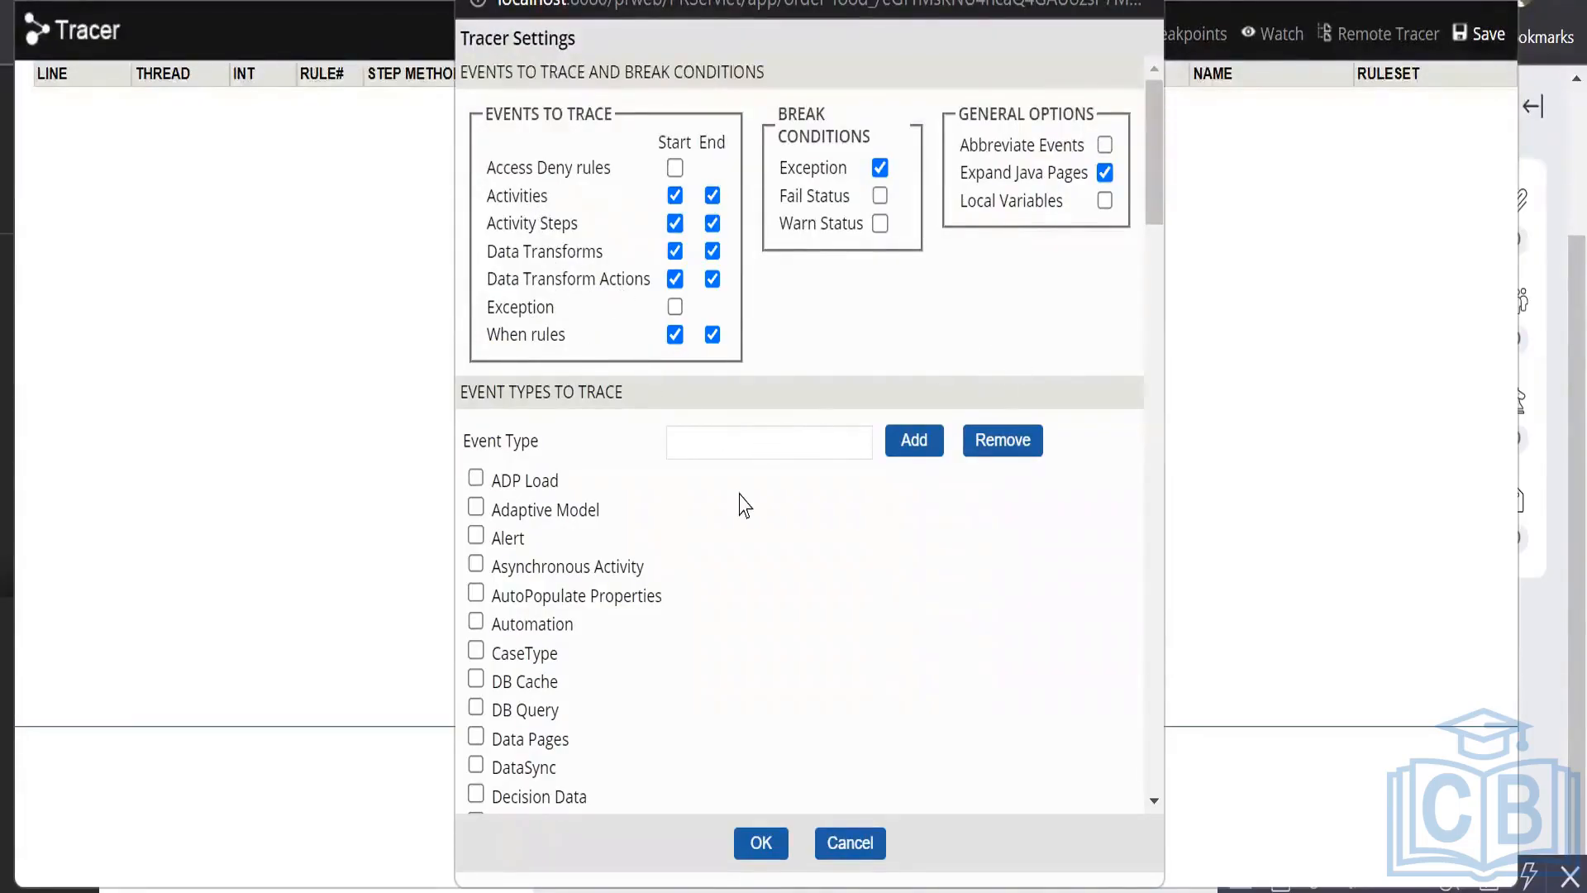
pyautogui.scroll(-12, 740, 516)
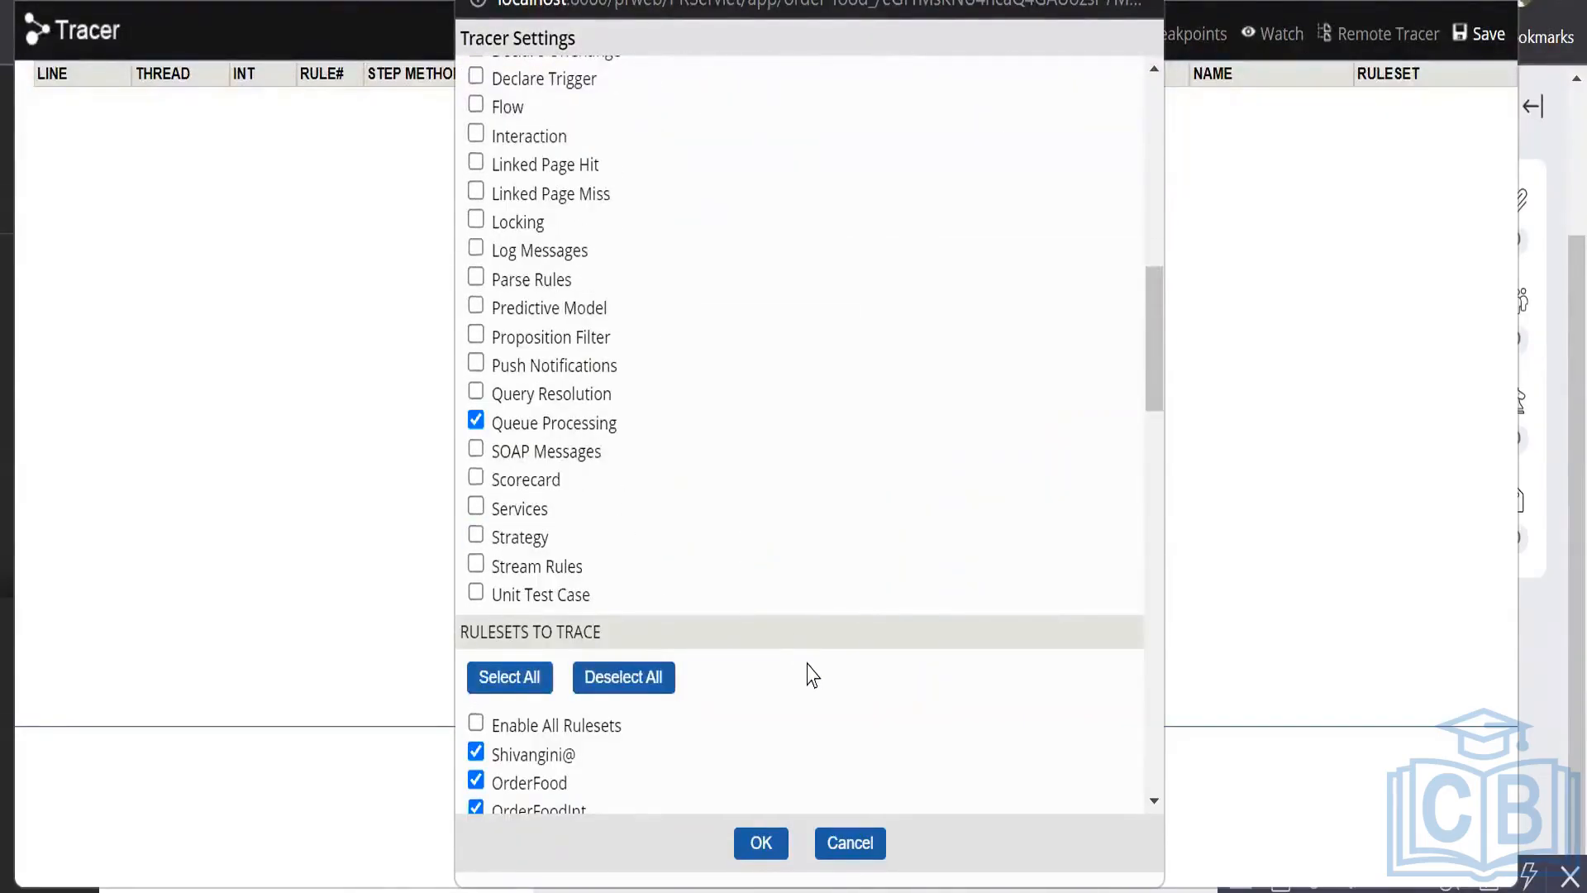
pyautogui.scroll(-3, 813, 676)
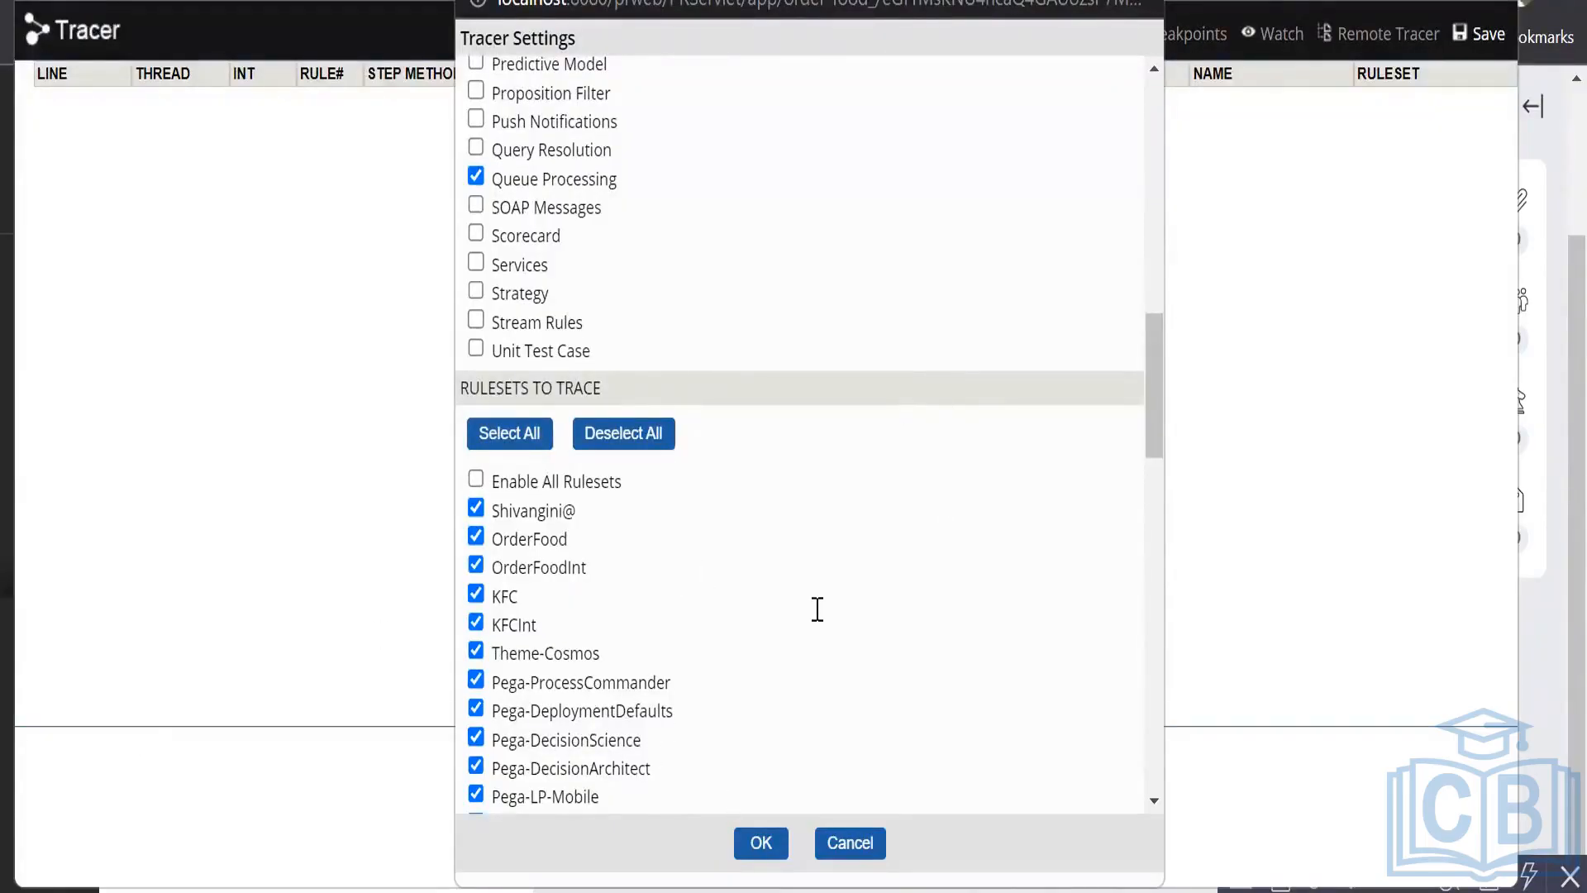
pyautogui.scroll(-6, 817, 609)
pyautogui.scroll(3, 817, 610)
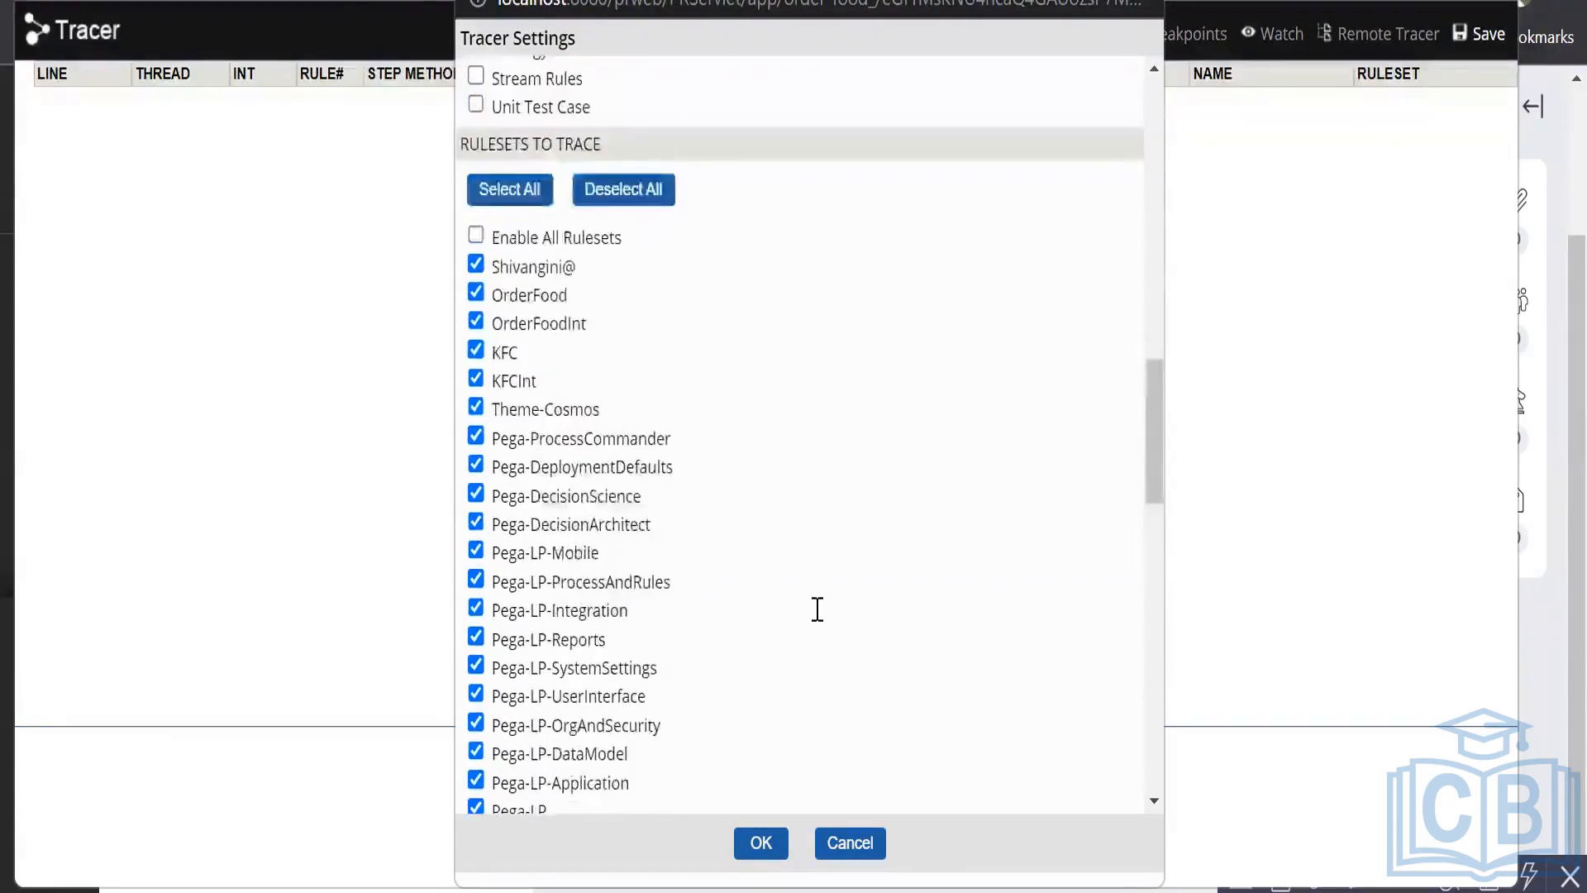
pyautogui.scroll(-10, 817, 610)
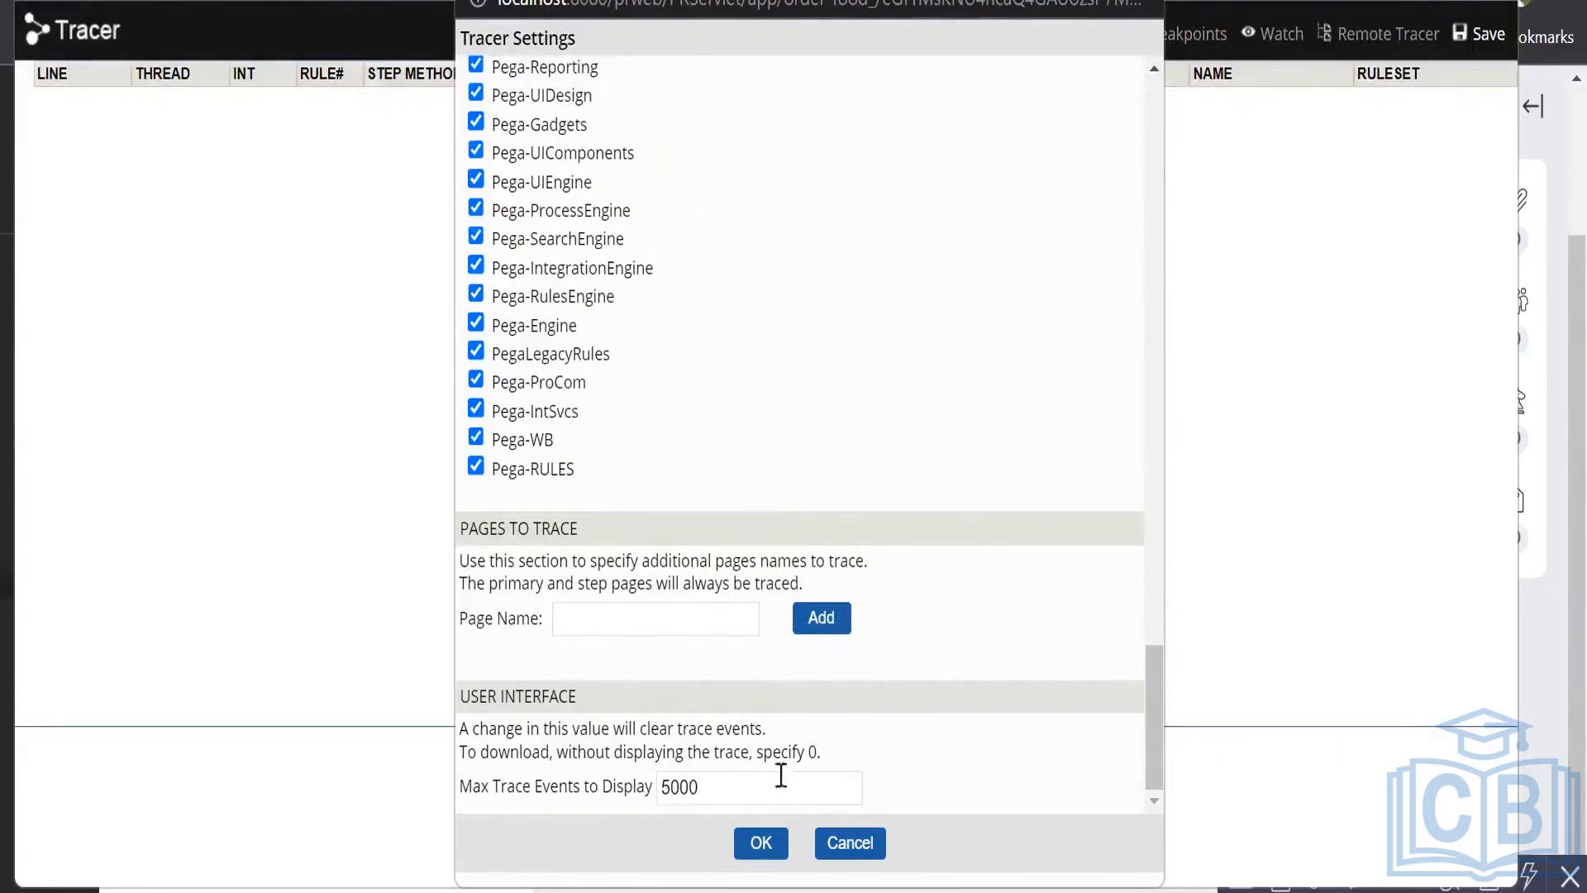
pyautogui.click(721, 787)
pyautogui.write('0')
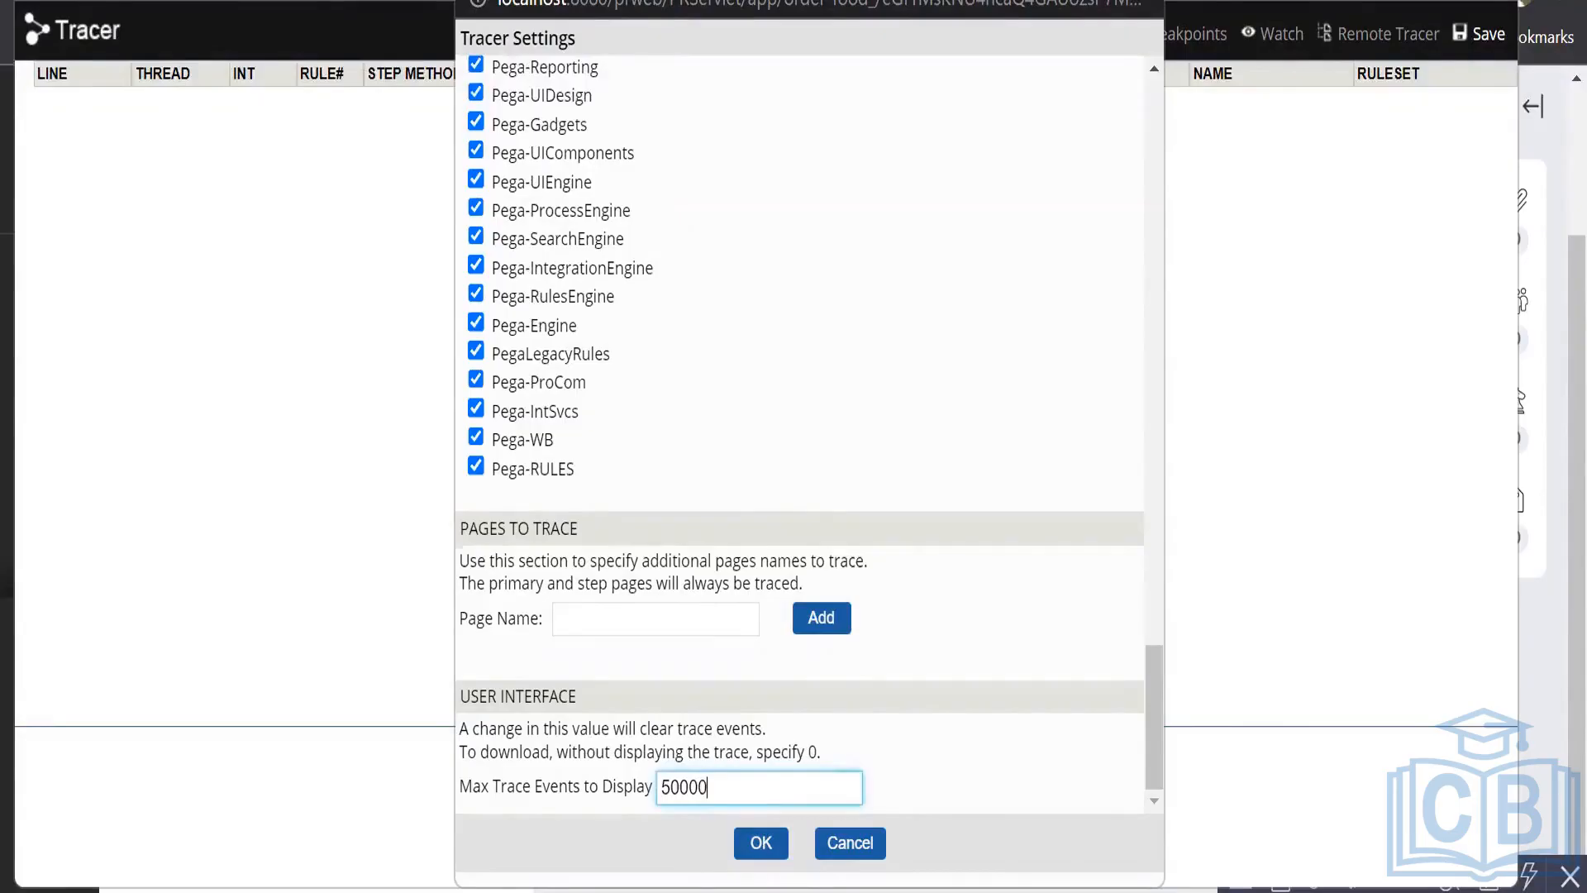
pyautogui.click(761, 845)
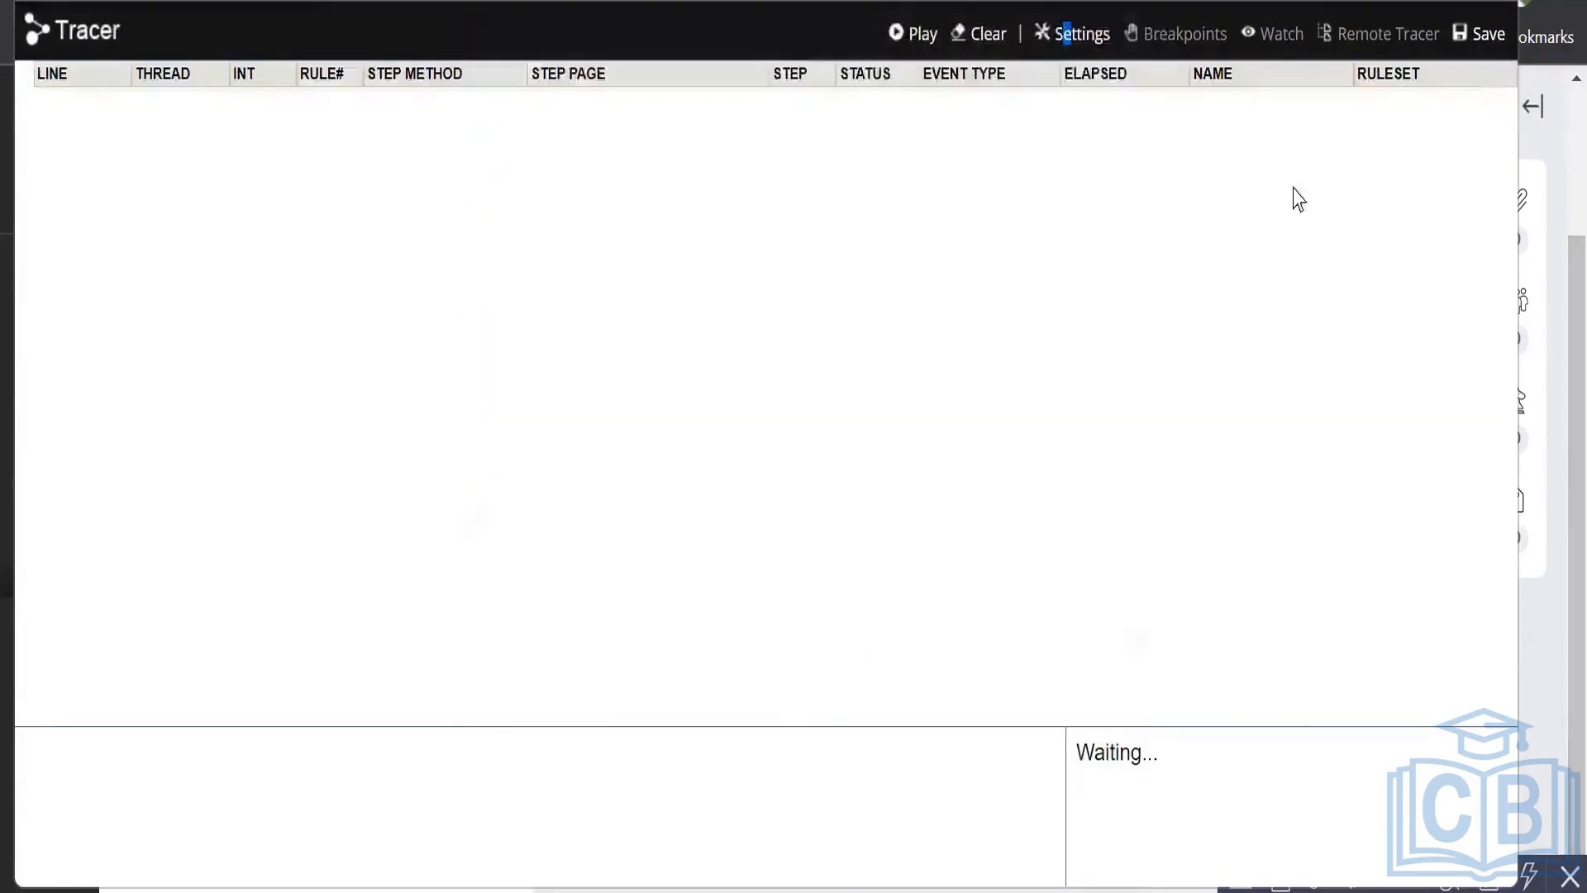
# Resume tracing and mark the order's delivery address as same as current address.
pyautogui.click(920, 35)
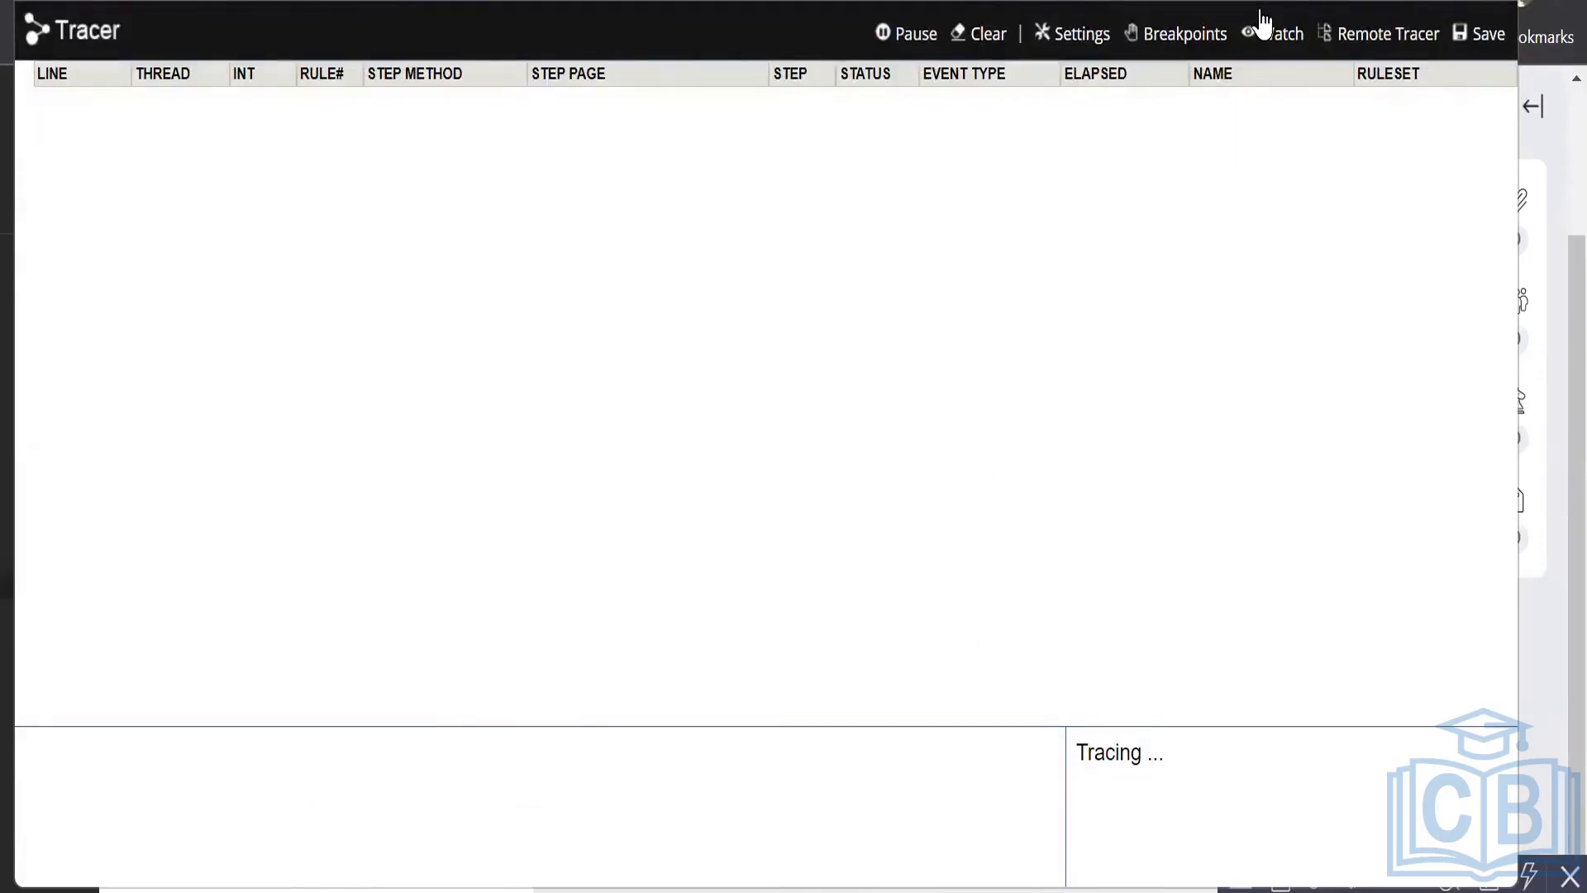
pyautogui.click(1336, 2)
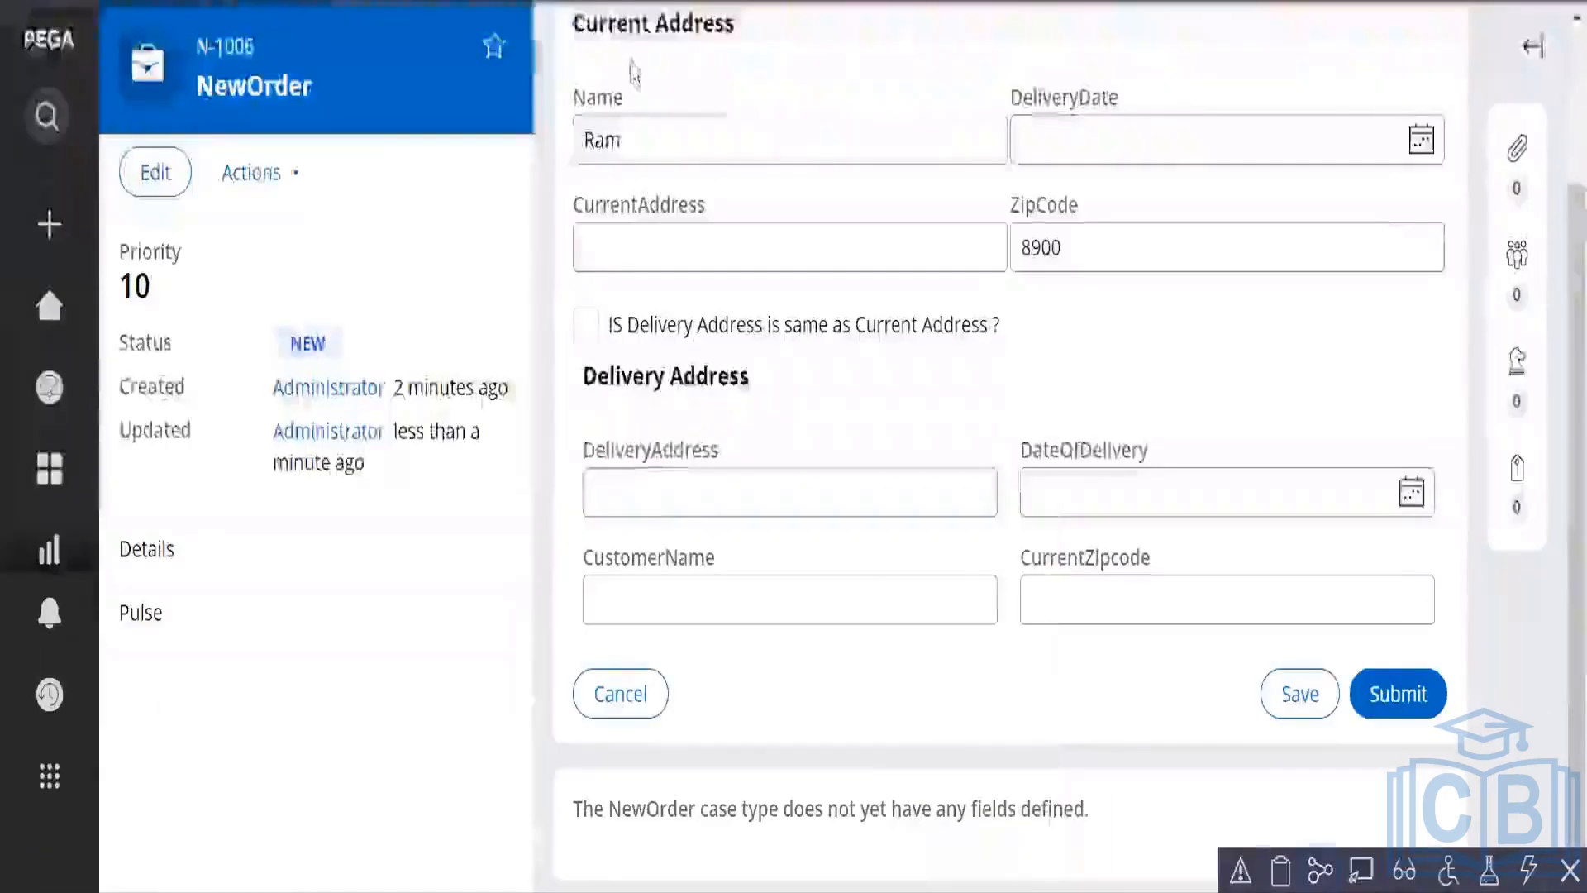
pyautogui.click(587, 326)
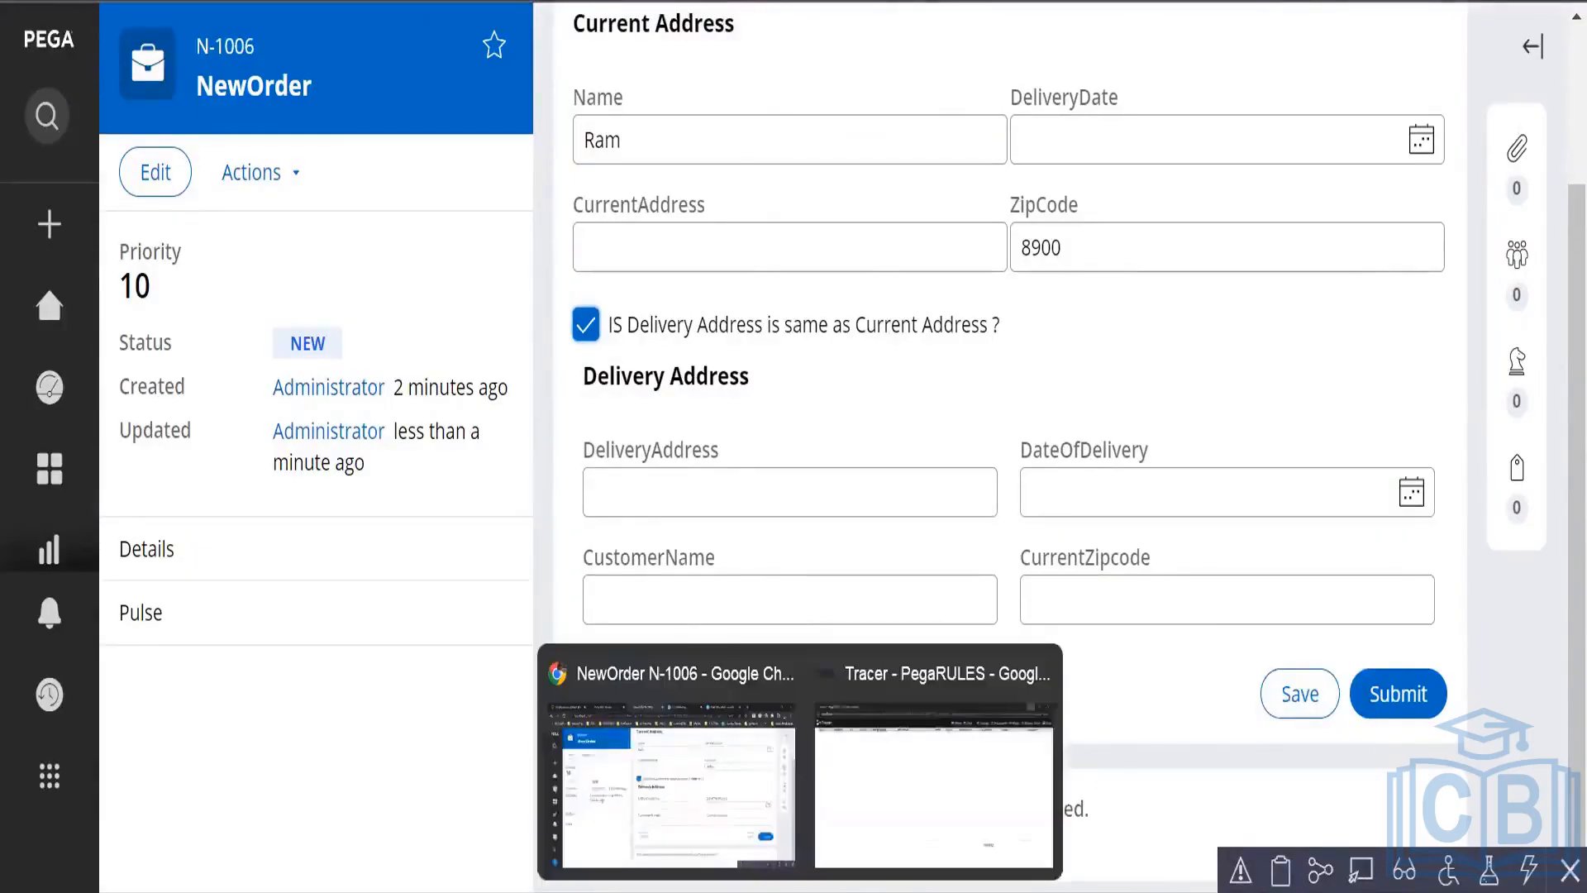
# Pause the Tracer and examine the recorded data transform events that set the delivery fields on pyWorkPage.
pyautogui.click(916, 837)
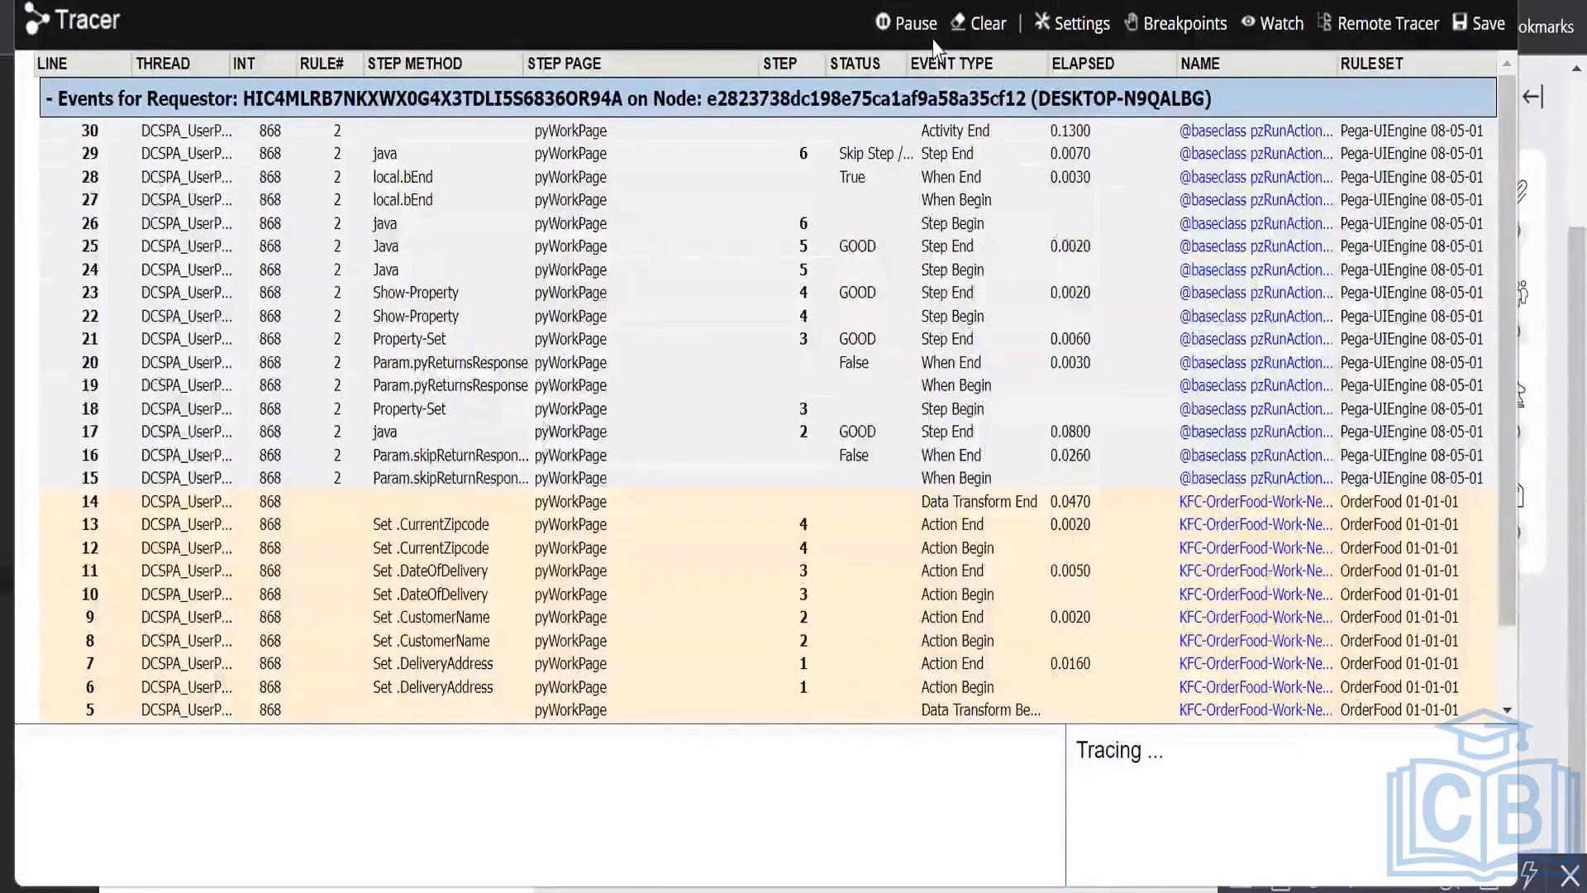
pyautogui.click(913, 29)
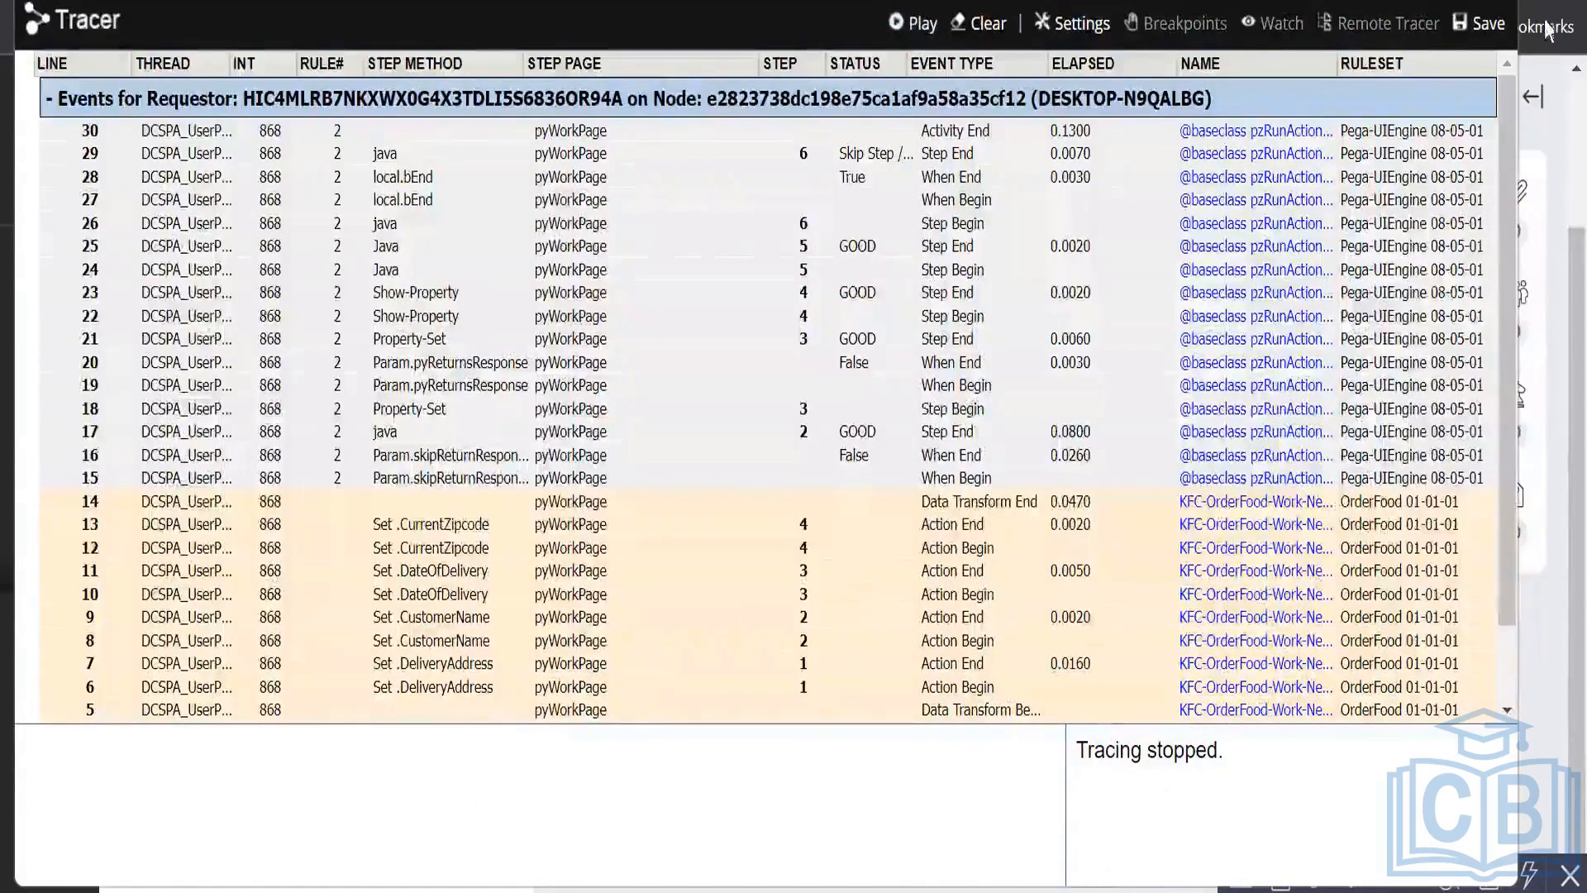
pyautogui.moveTo(1412, 1)
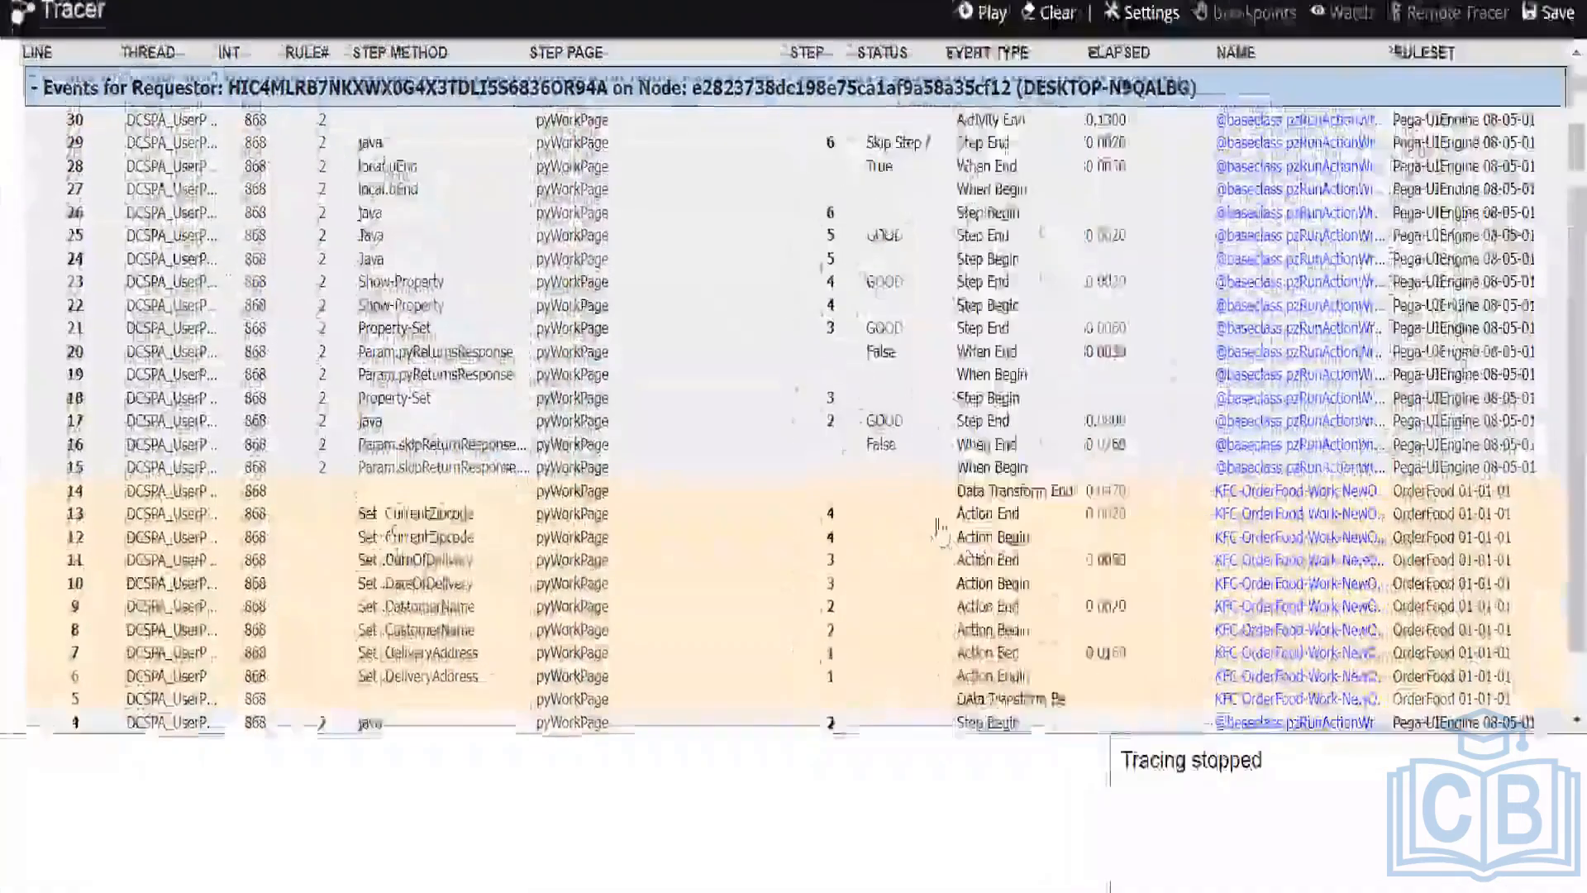
pyautogui.scroll(-2, 938, 529)
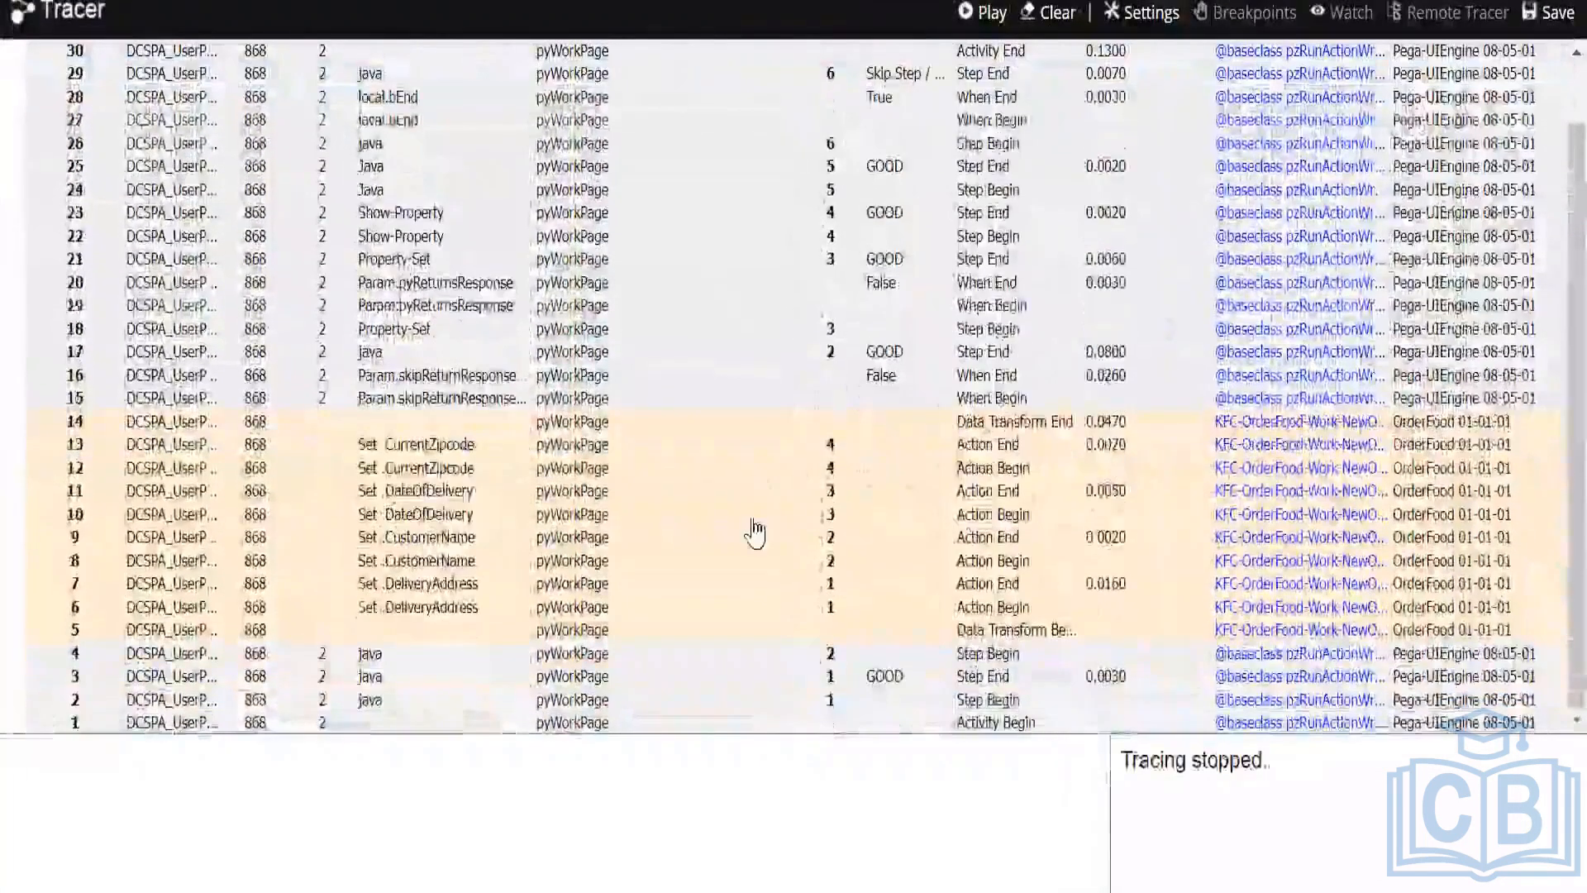
pyautogui.scroll(1, 921, 549)
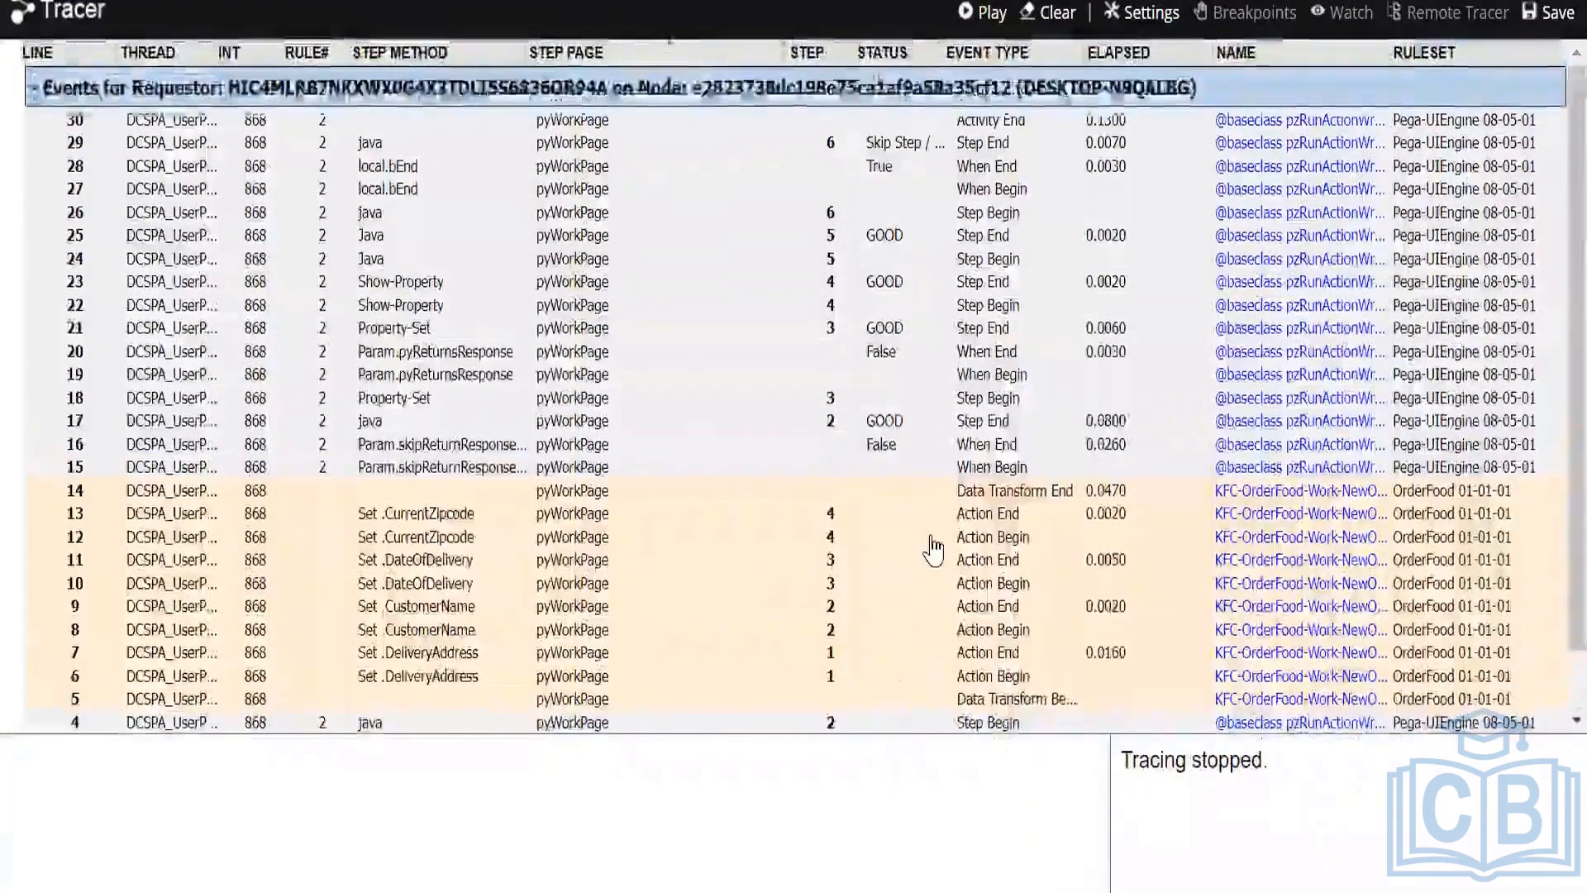
pyautogui.scroll(-1, 926, 548)
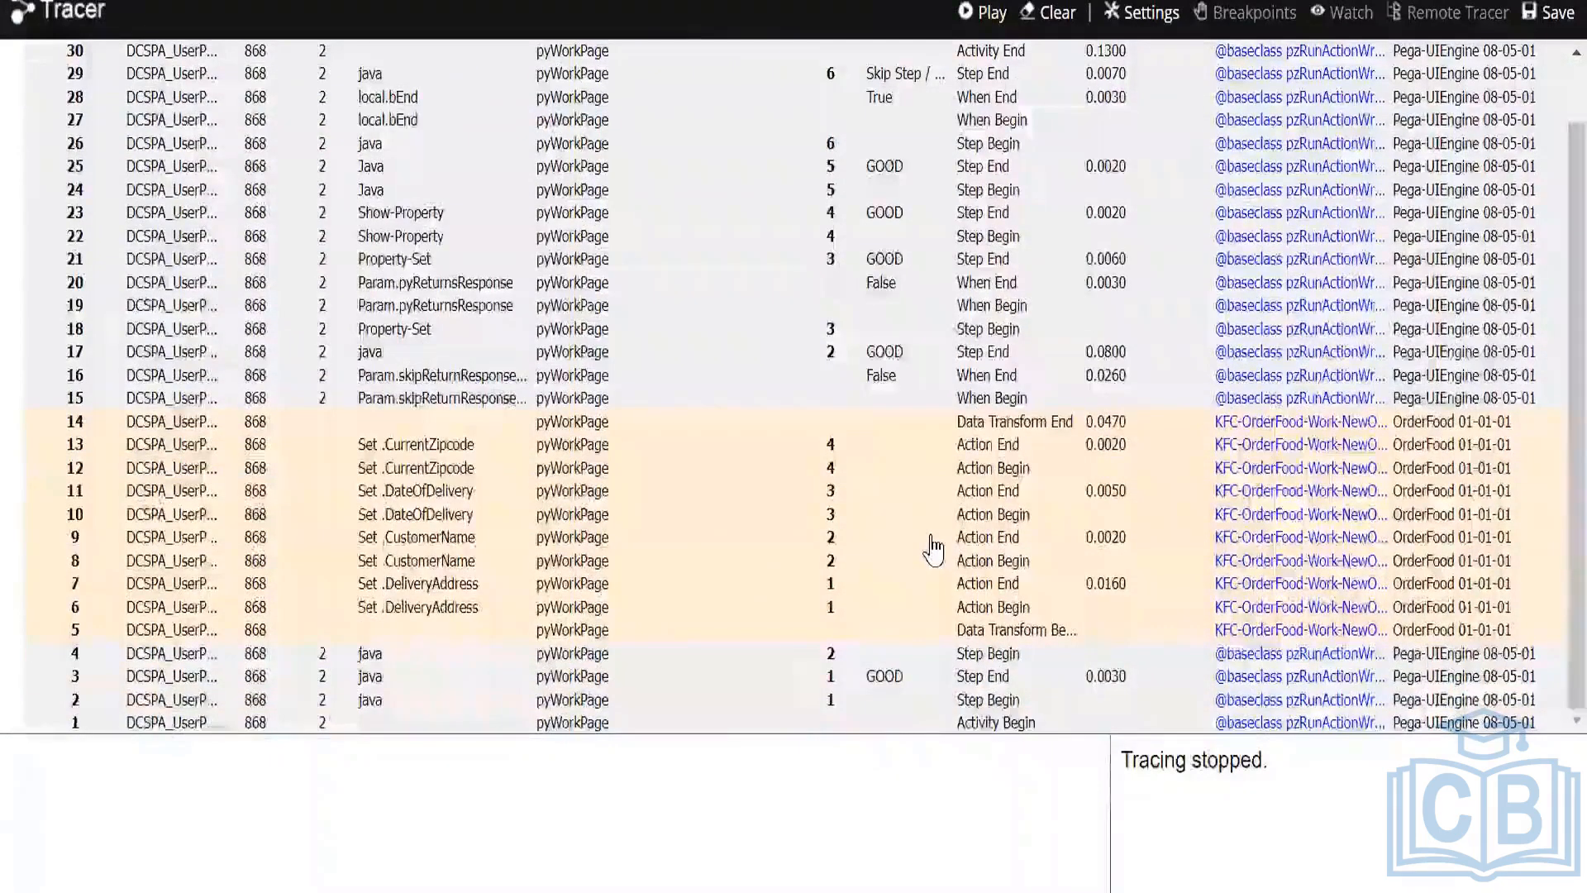
pyautogui.scroll(1, 901, 529)
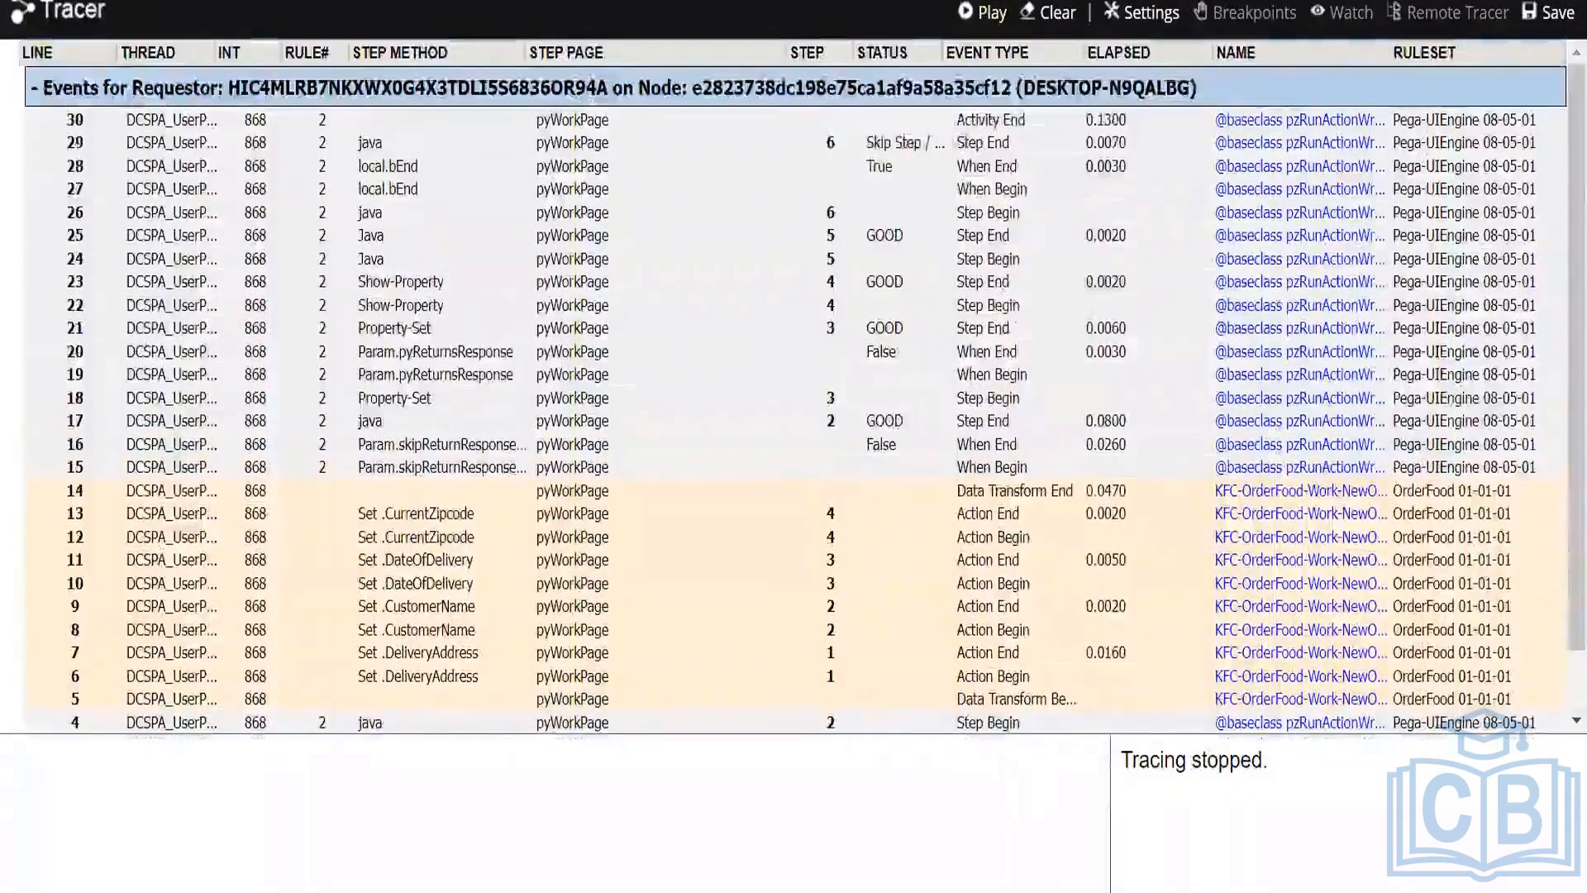
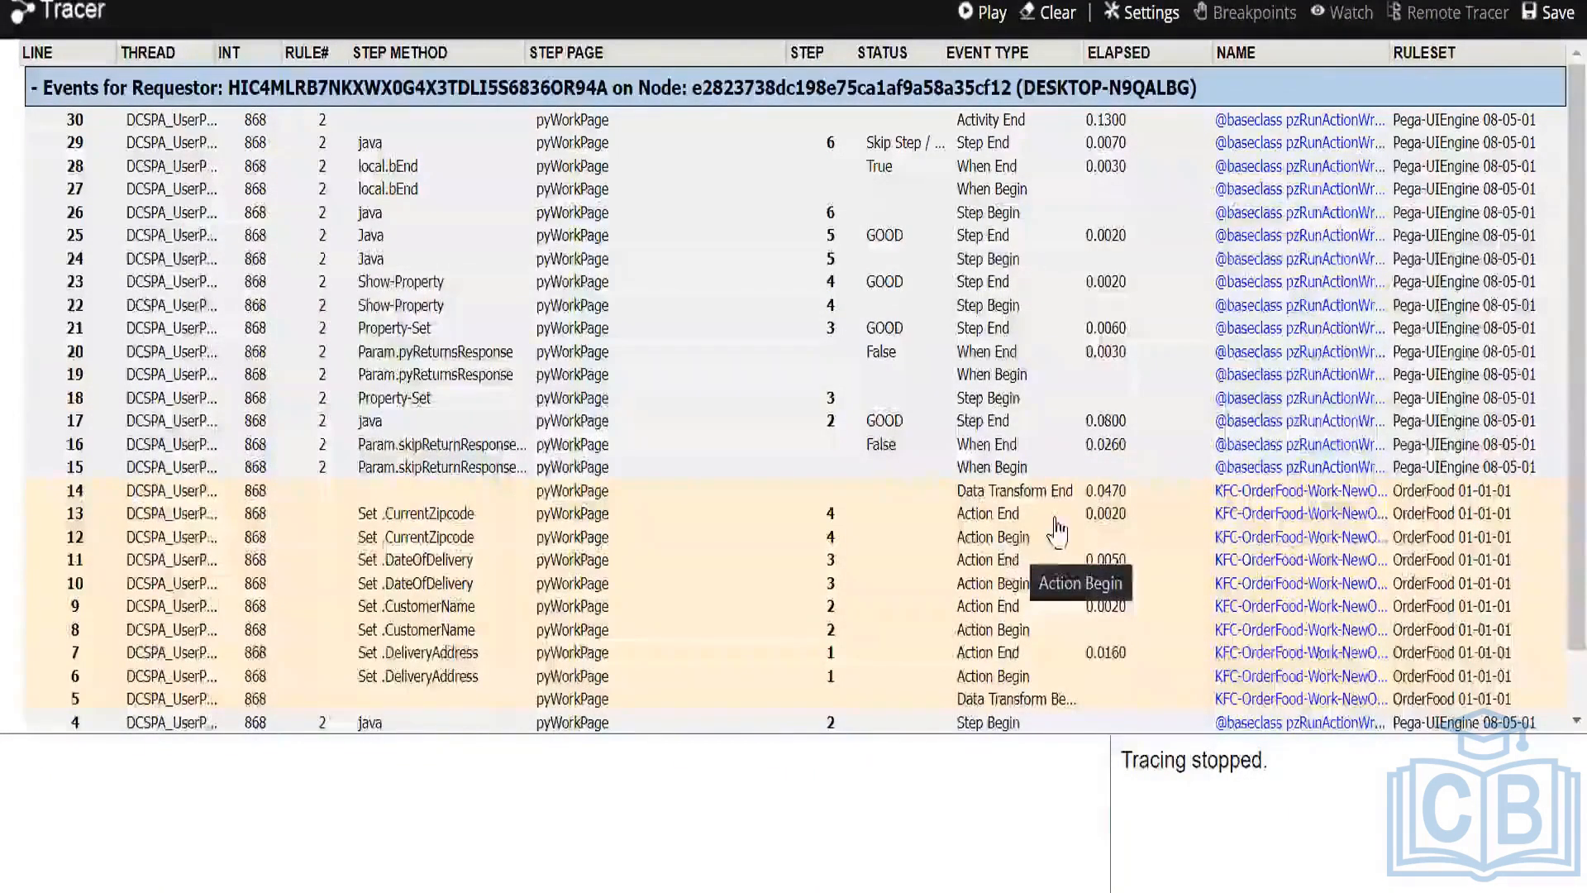
# Open pyWorkPage from the Action End event that sets .CurrentZipcode and search its properties for CurrentZ to check the value.
pyautogui.click(1007, 521)
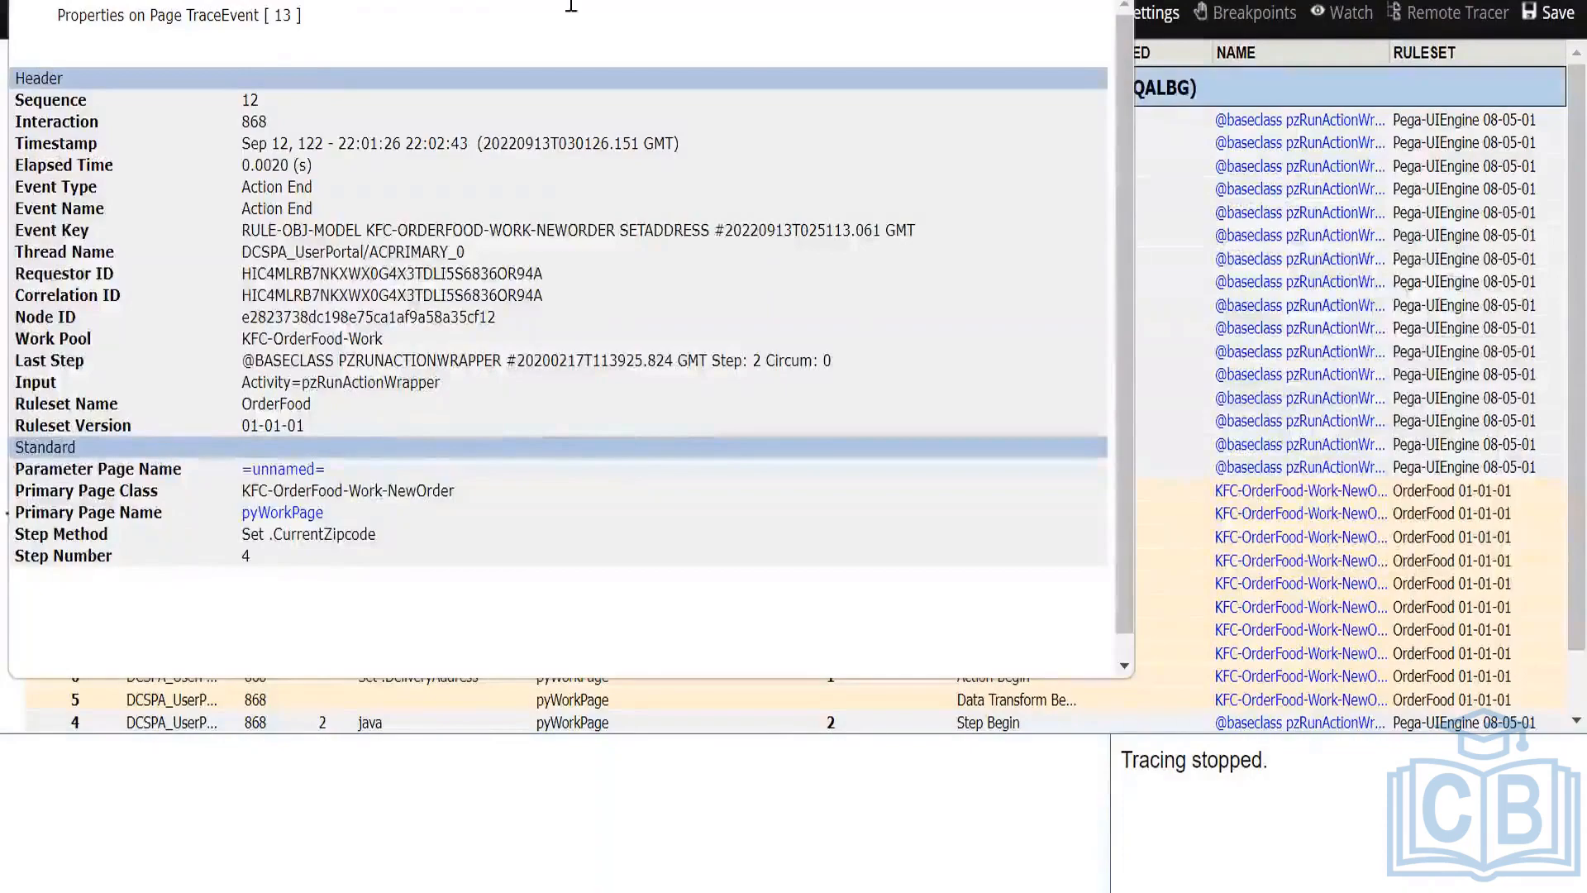
pyautogui.moveTo(571, 6); pyautogui.dragTo(682, 42)
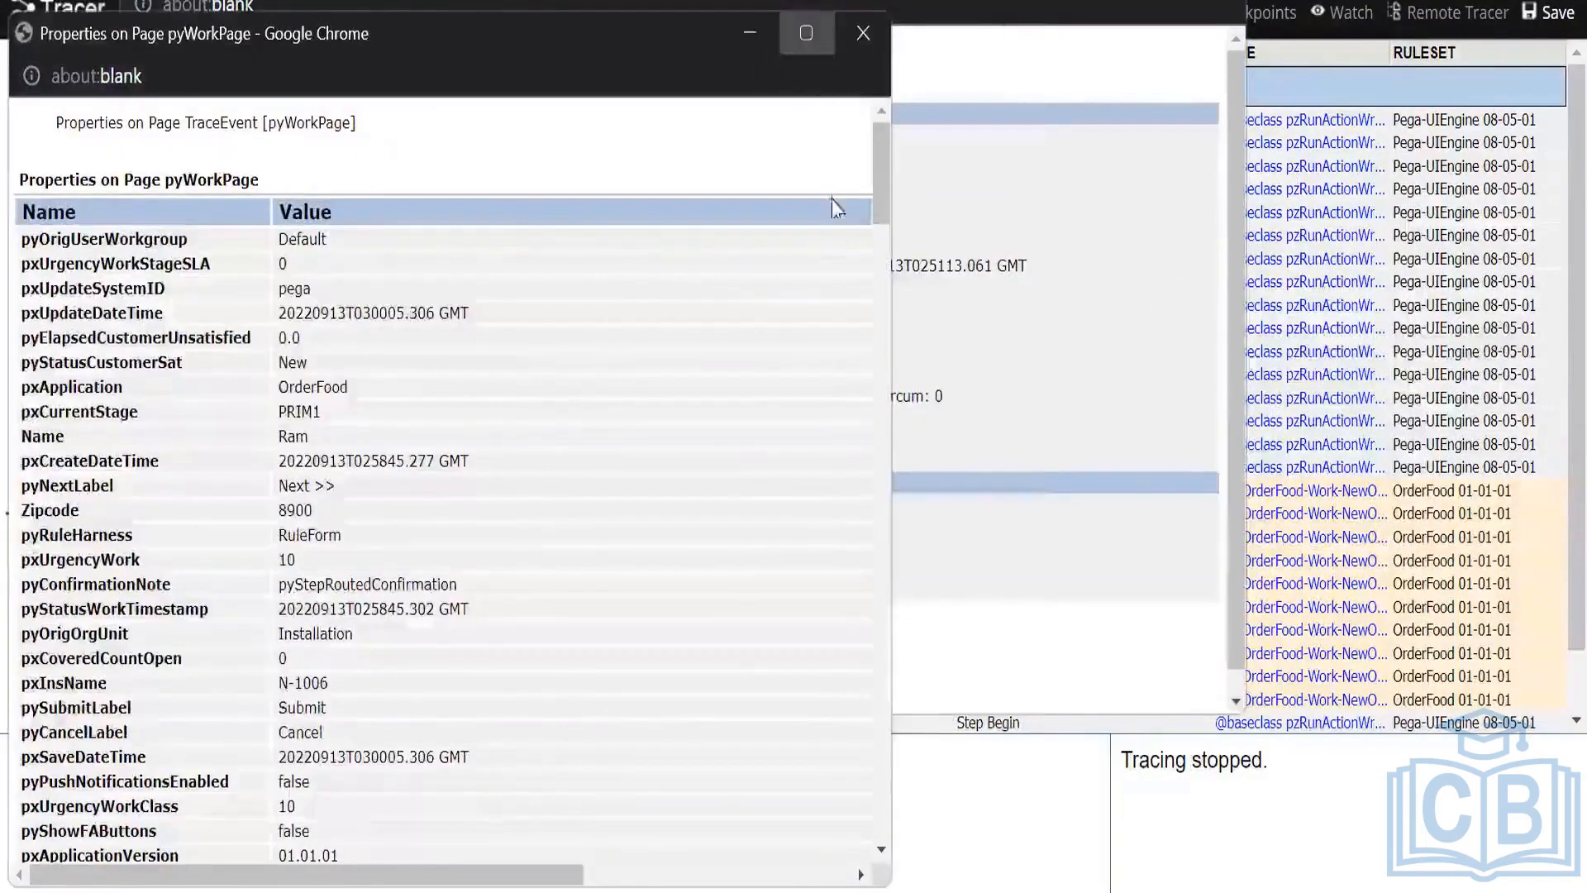
pyautogui.click(802, 33)
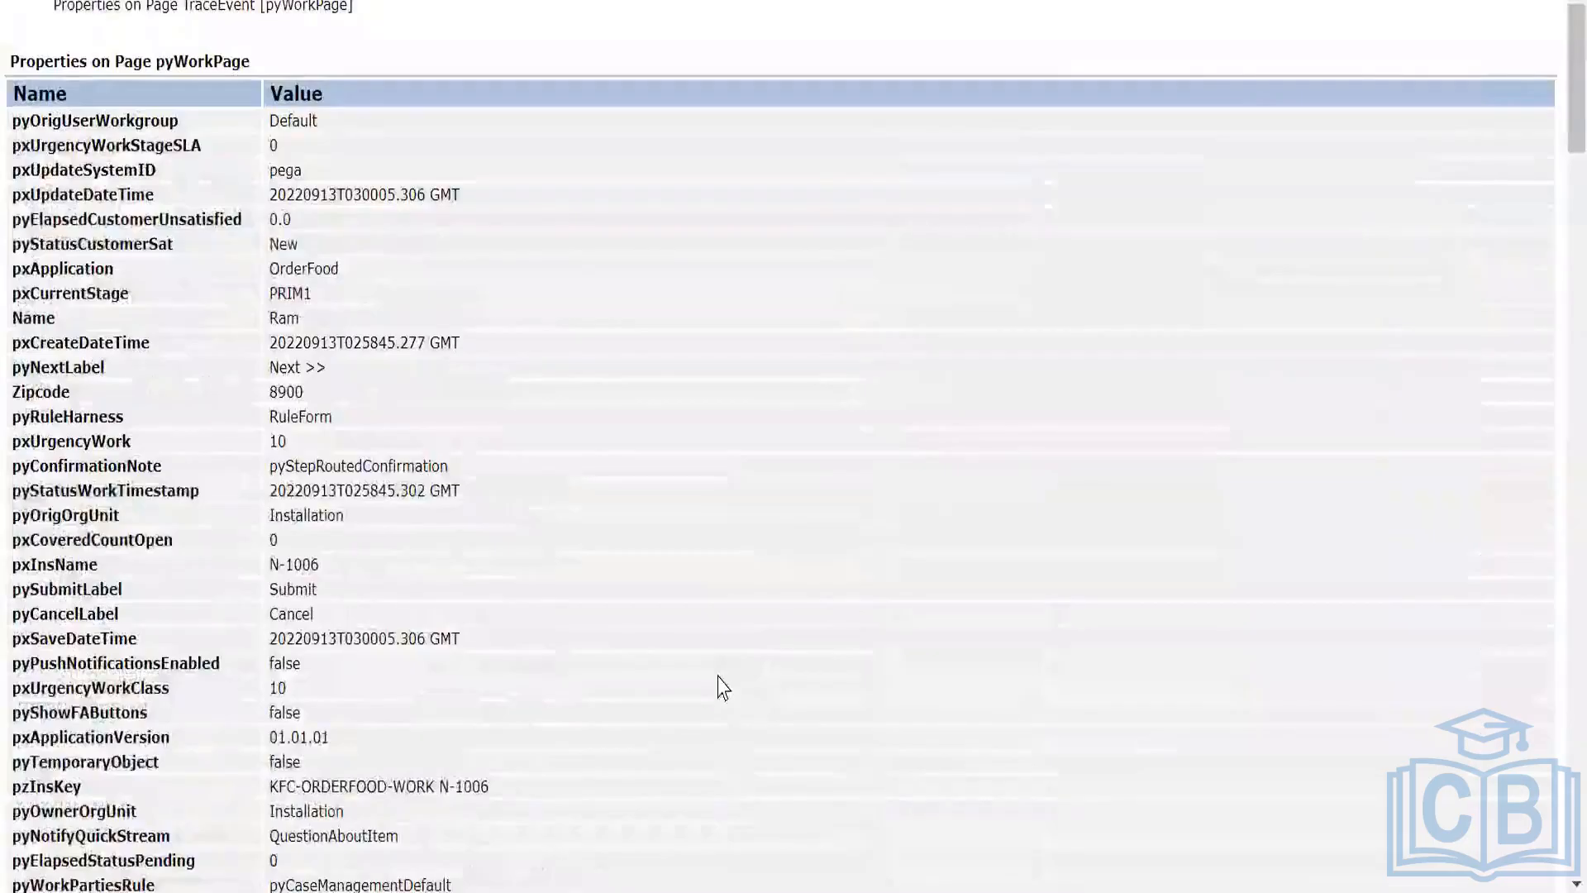
pyautogui.hotkey('ctrl', 'f')
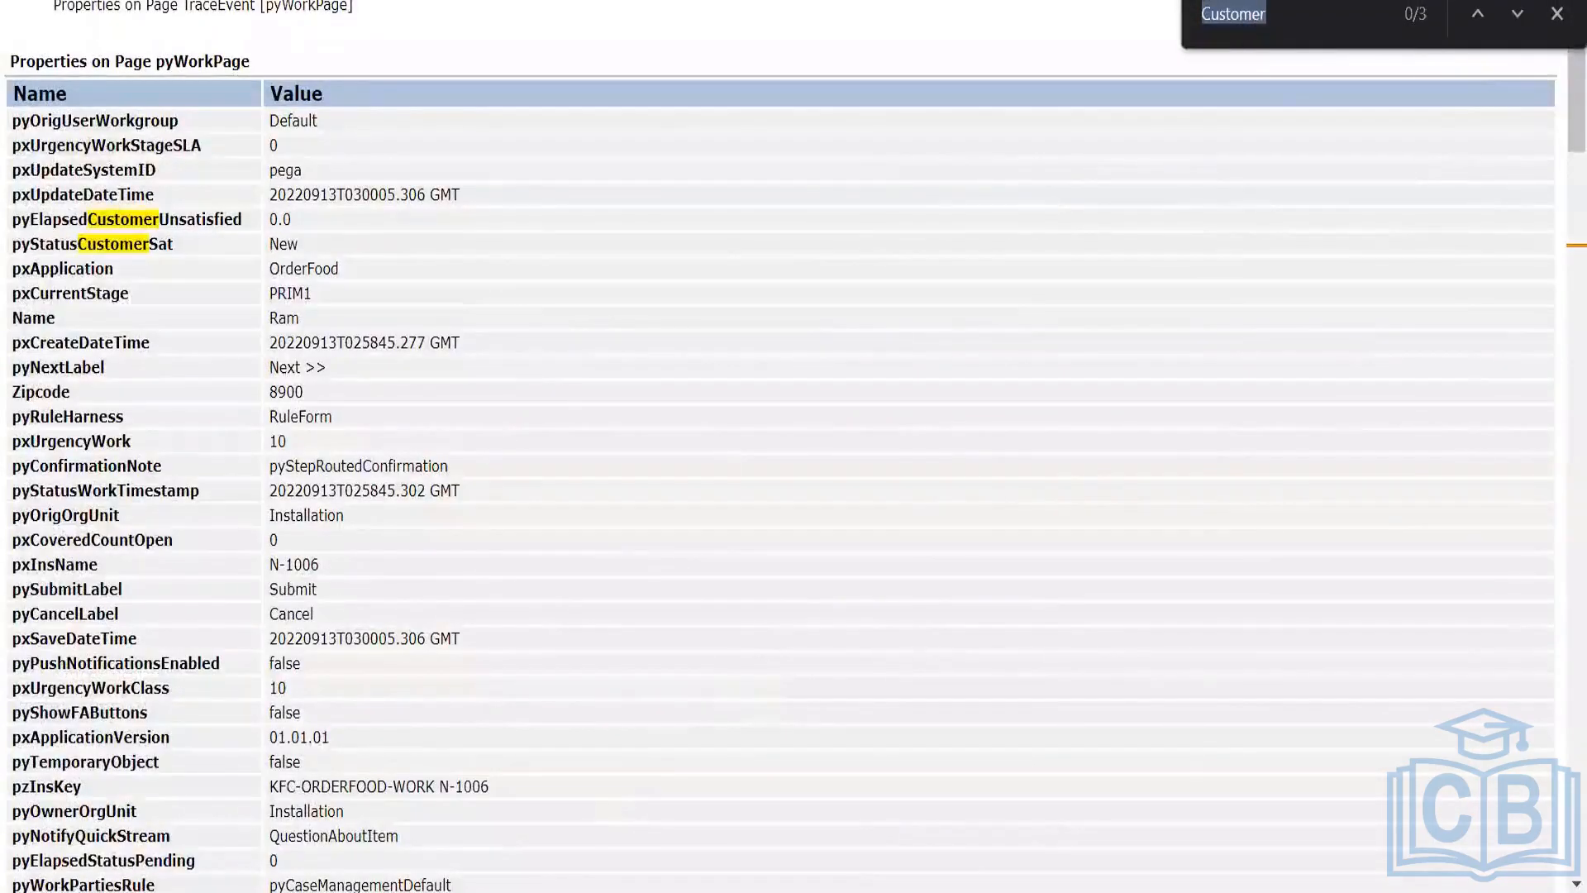
pyautogui.write('Cur')
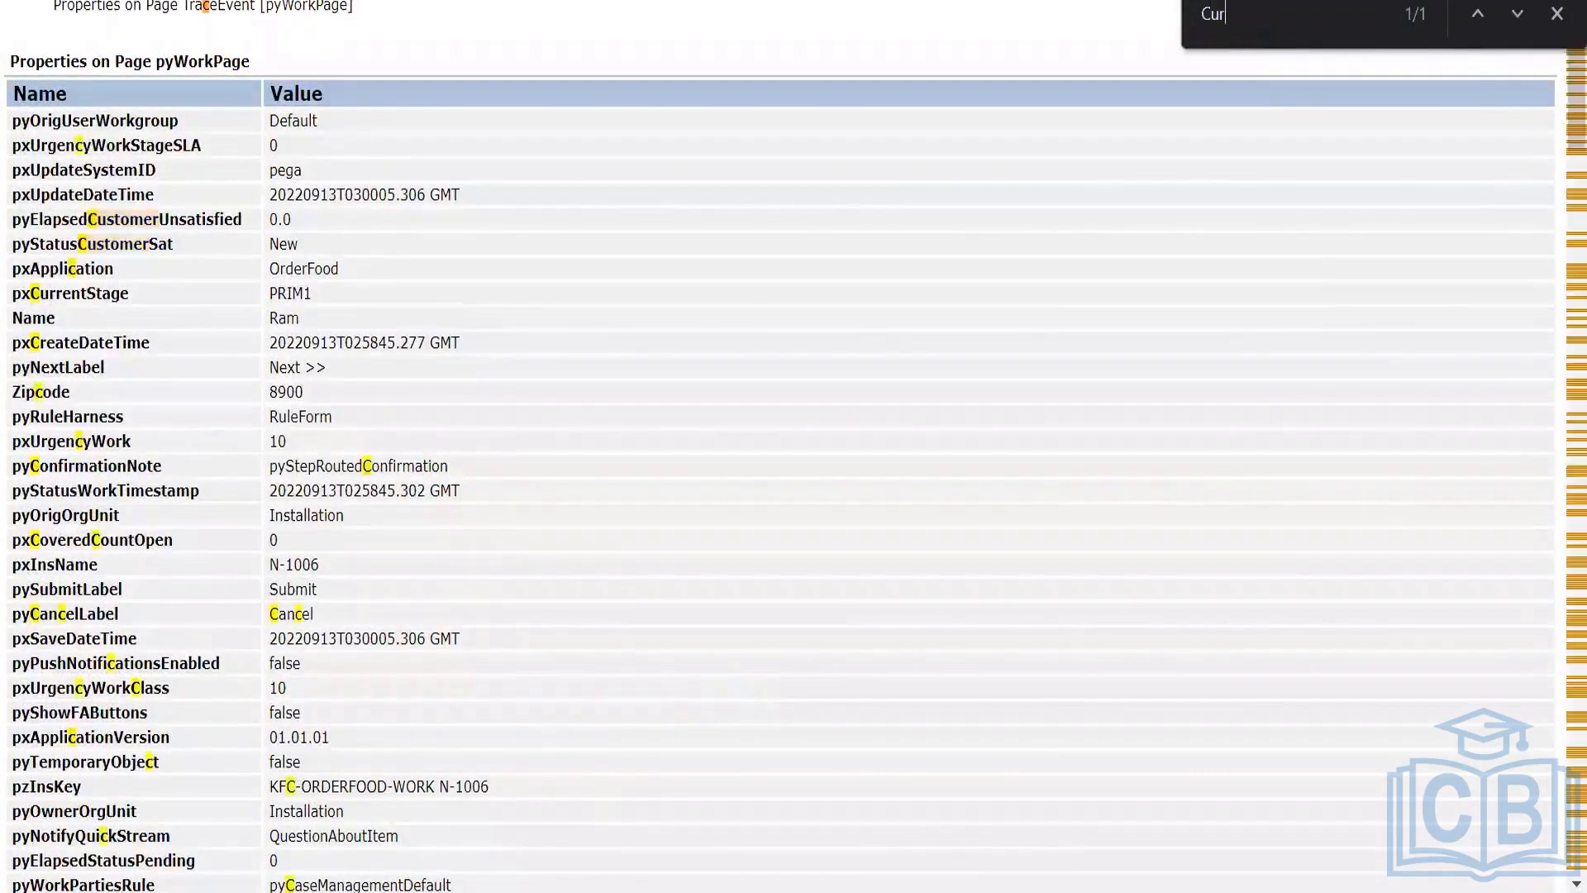
pyautogui.write('rent')
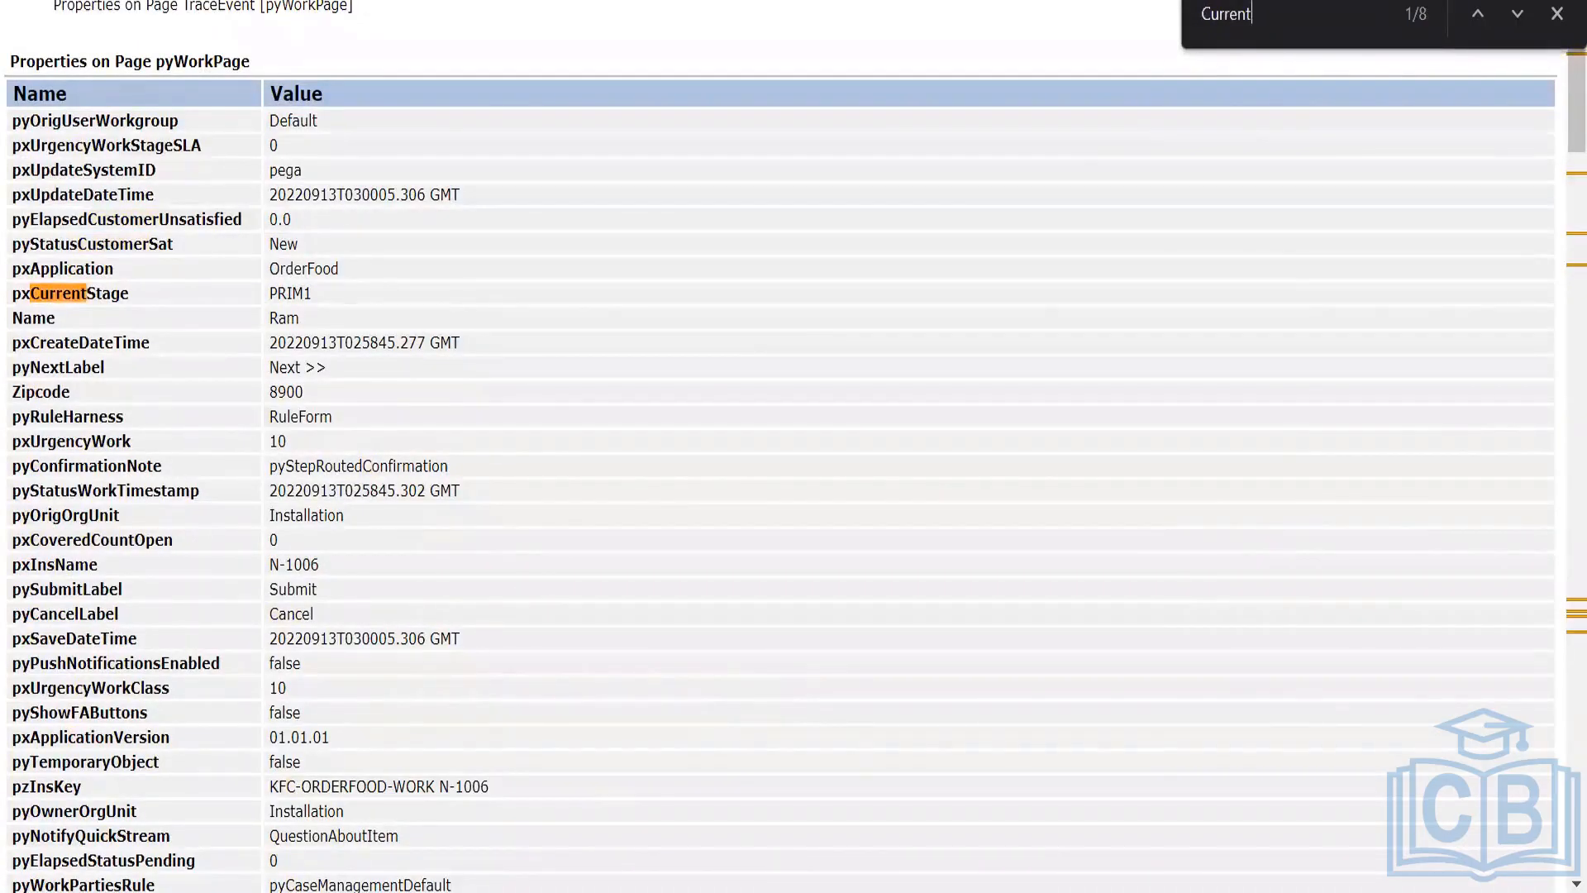
pyautogui.write('Z')
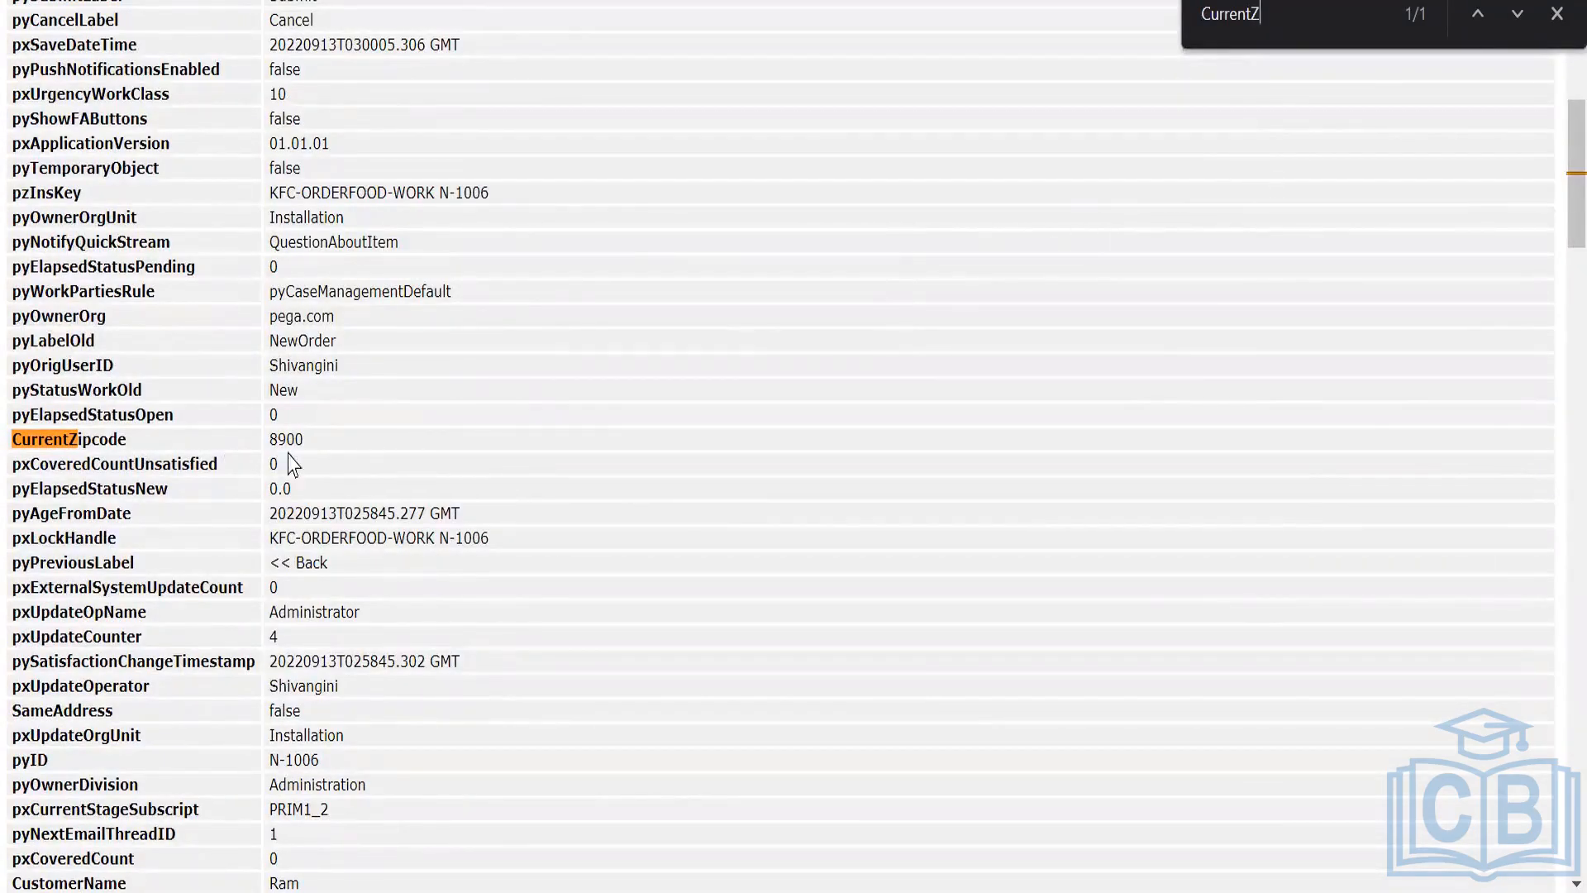
pyautogui.moveTo(303, 438); pyautogui.dragTo(232, 440)
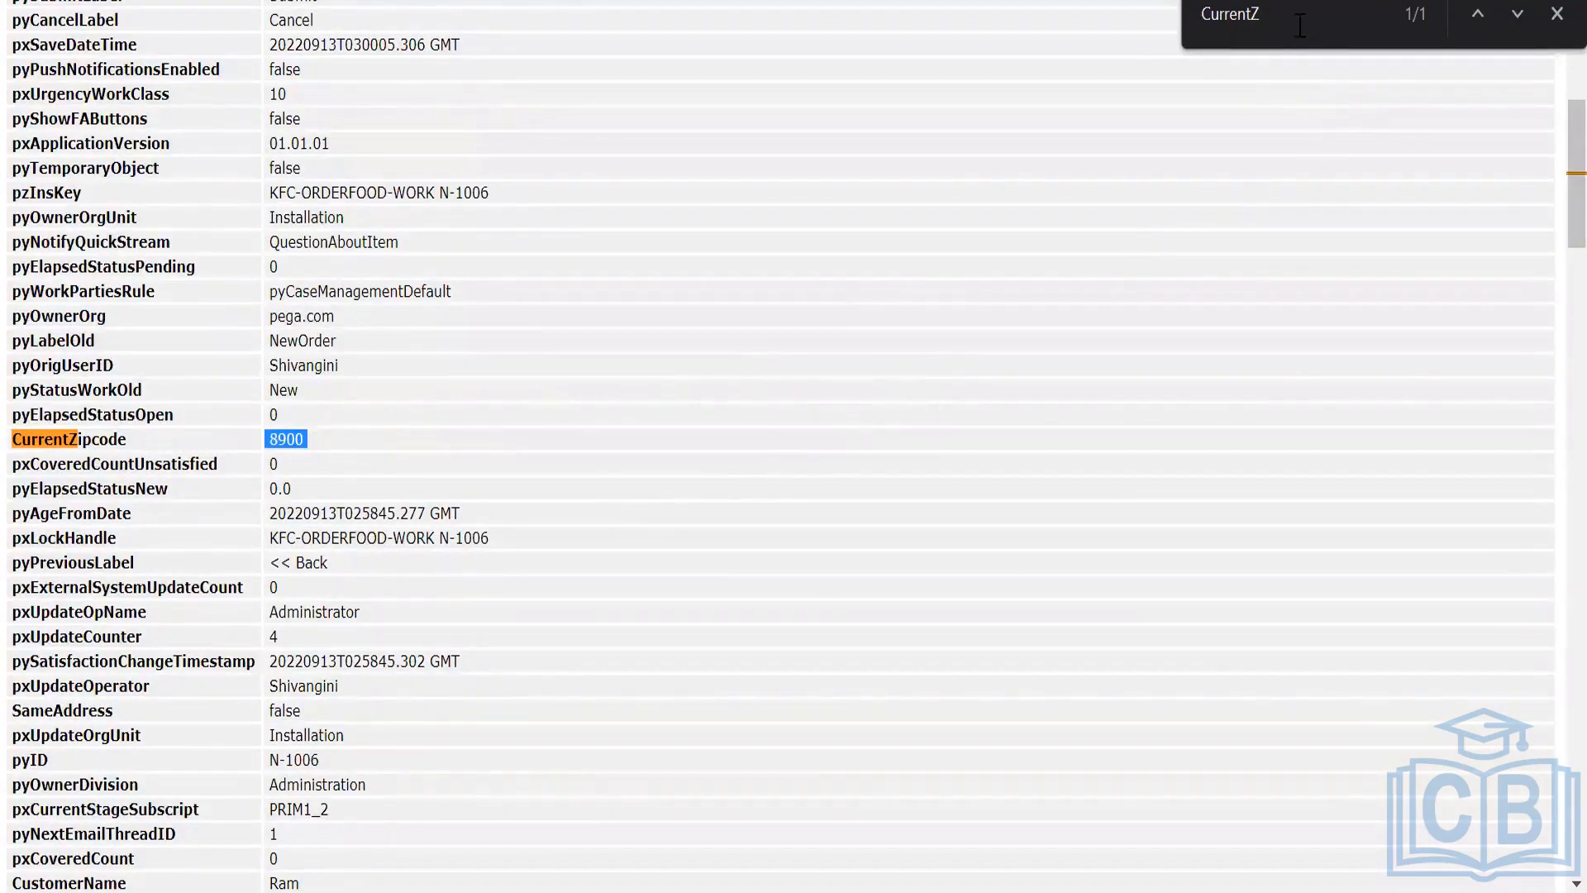
pyautogui.doubleClick(1274, 13)
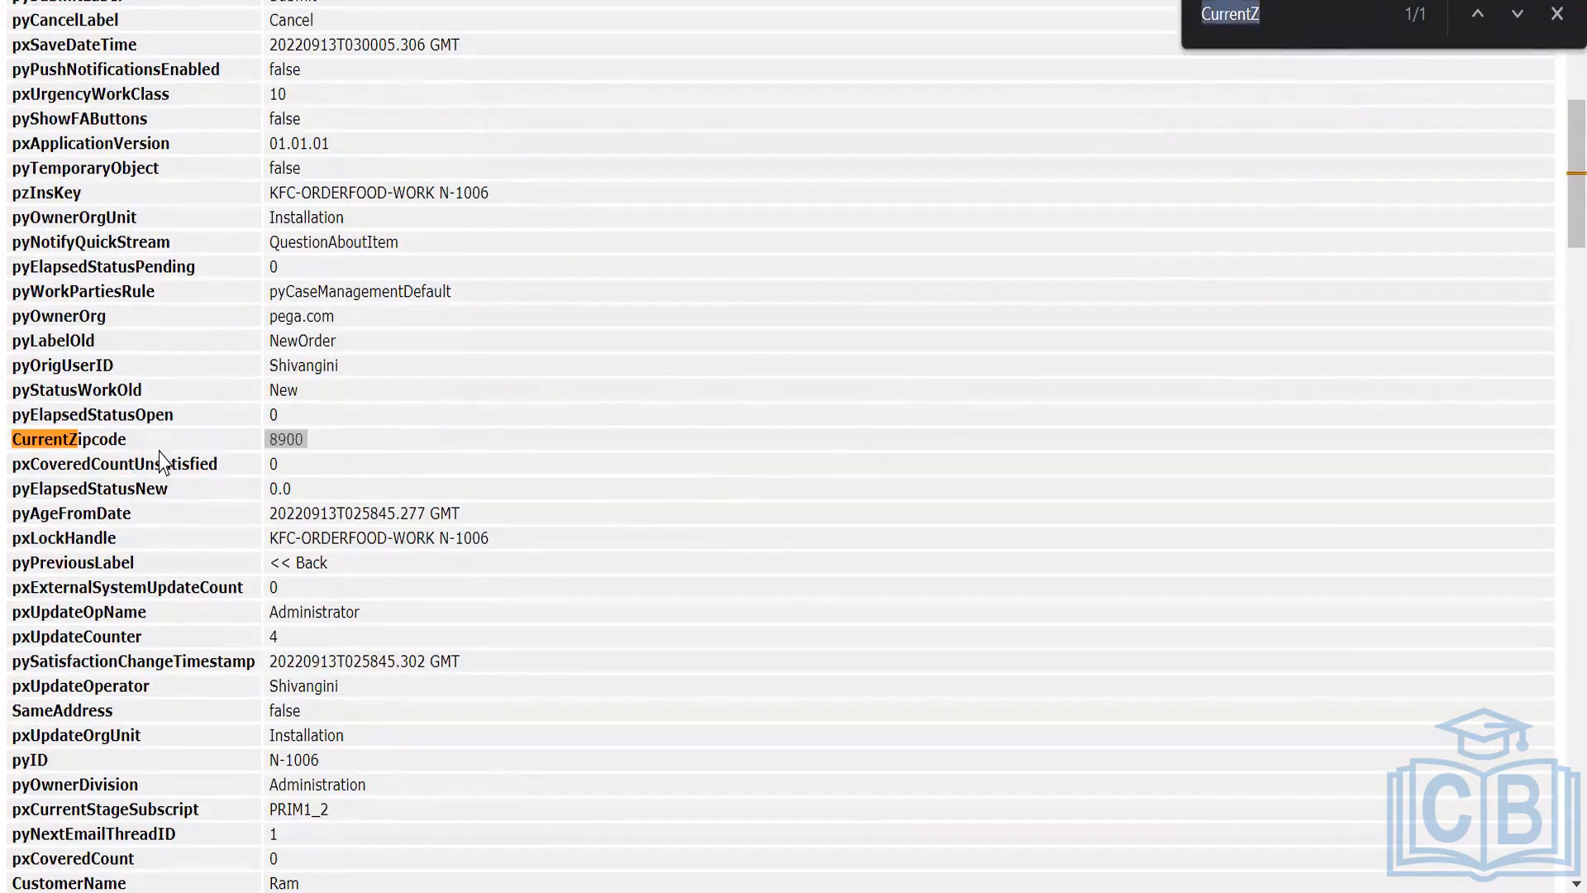
pyautogui.moveTo(163, 463); pyautogui.dragTo(128, 442)
pyautogui.moveTo(305, 437); pyautogui.dragTo(300, 430)
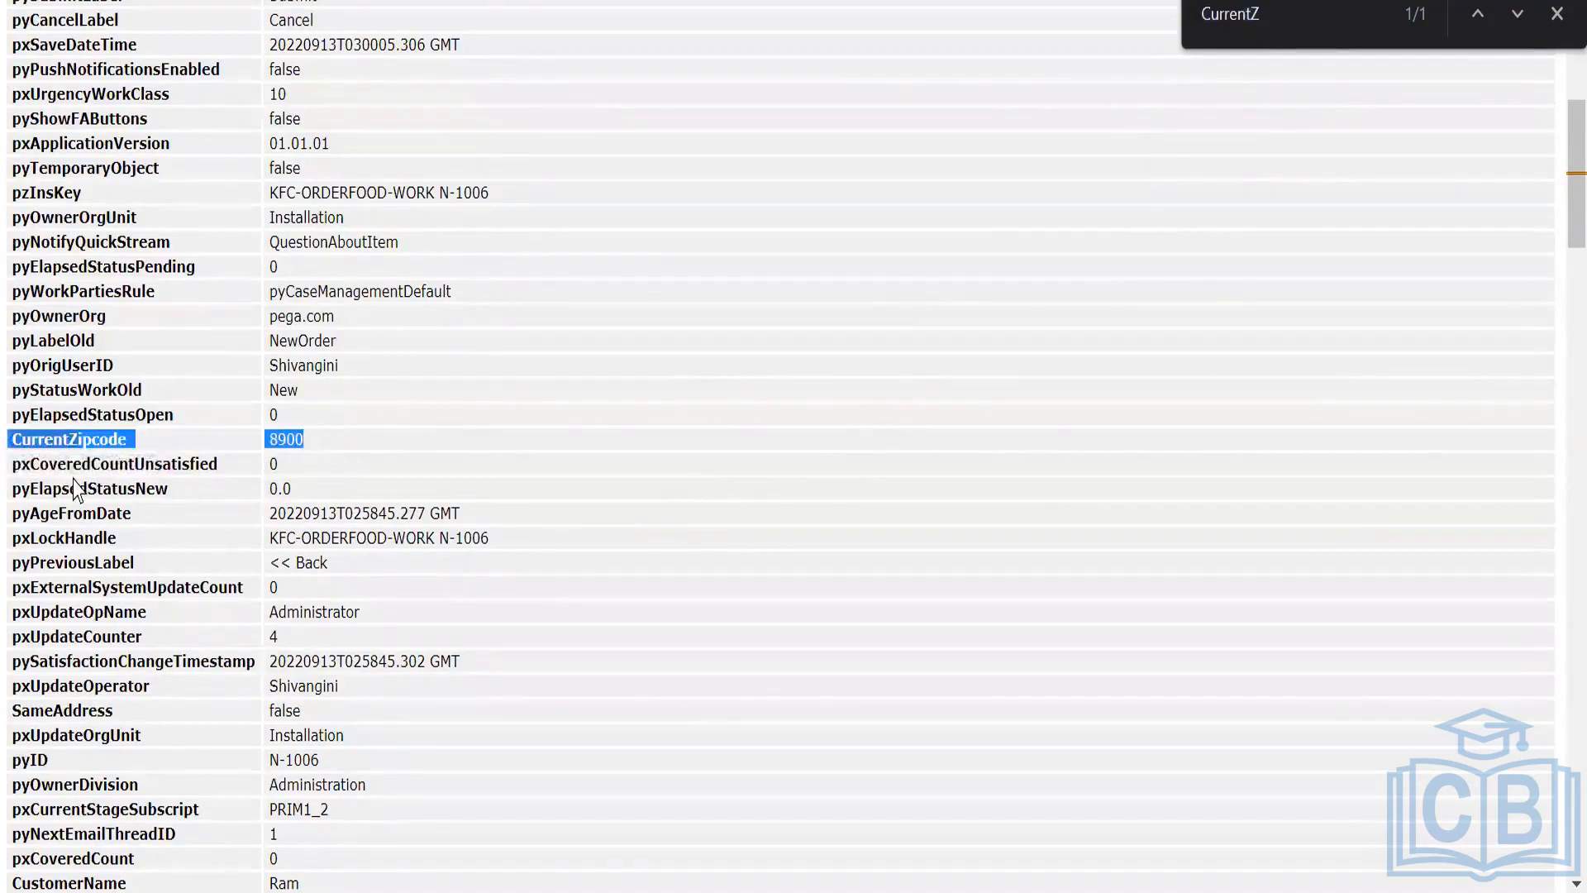
# Search the traced pyWorkPage for 8900, compare the matching properties, and return to the Tracer event list.
pyautogui.click(1260, 20)
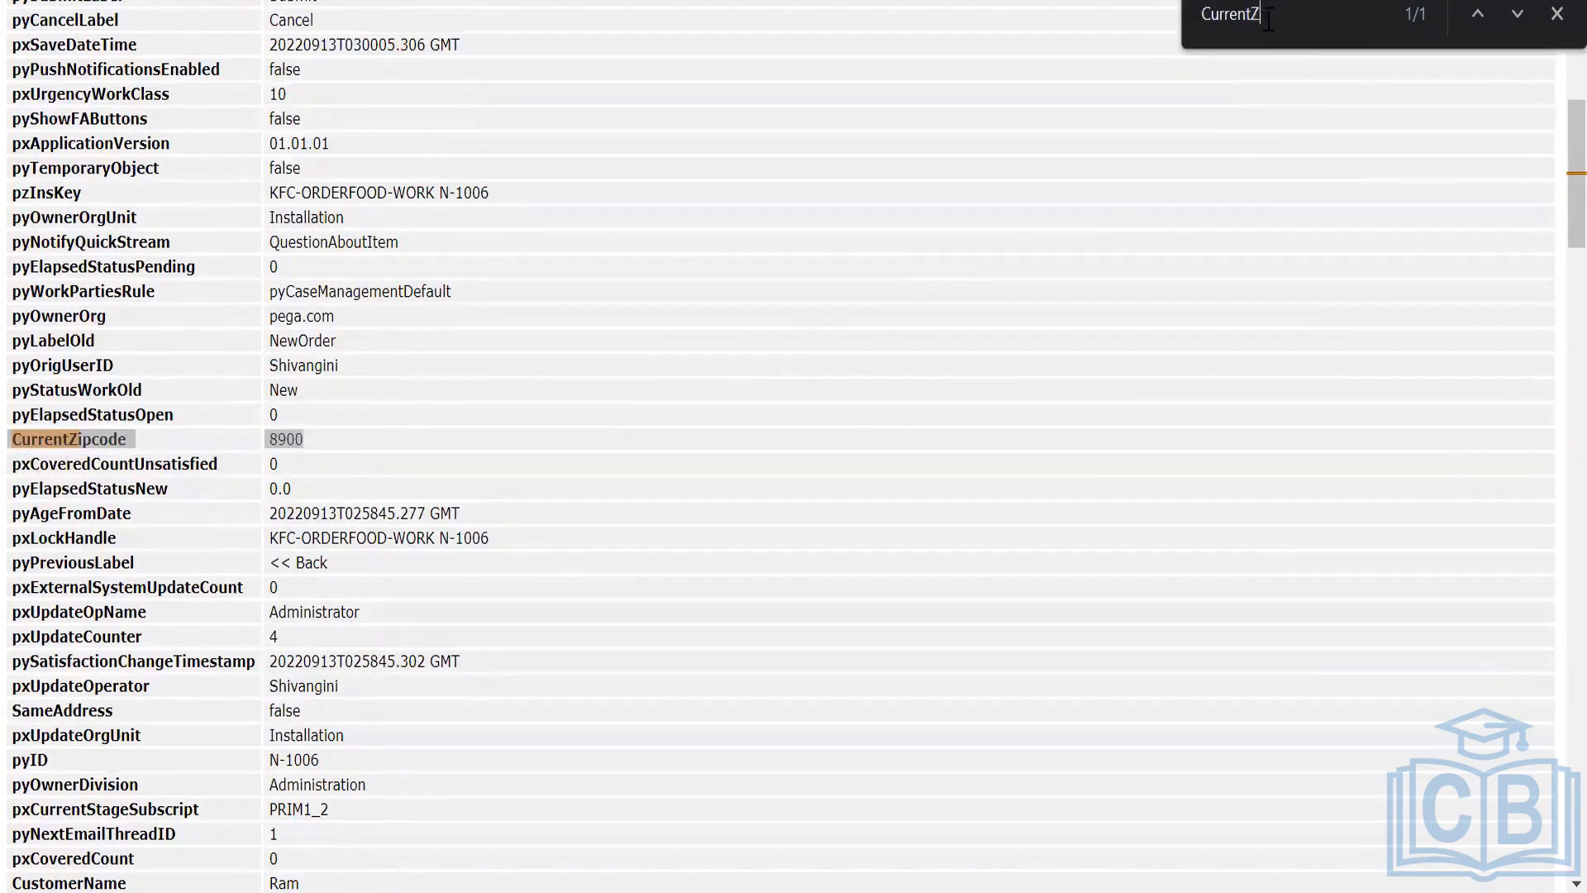
pyautogui.moveTo(1269, 20); pyautogui.dragTo(1165, 50)
pyautogui.write('8900')
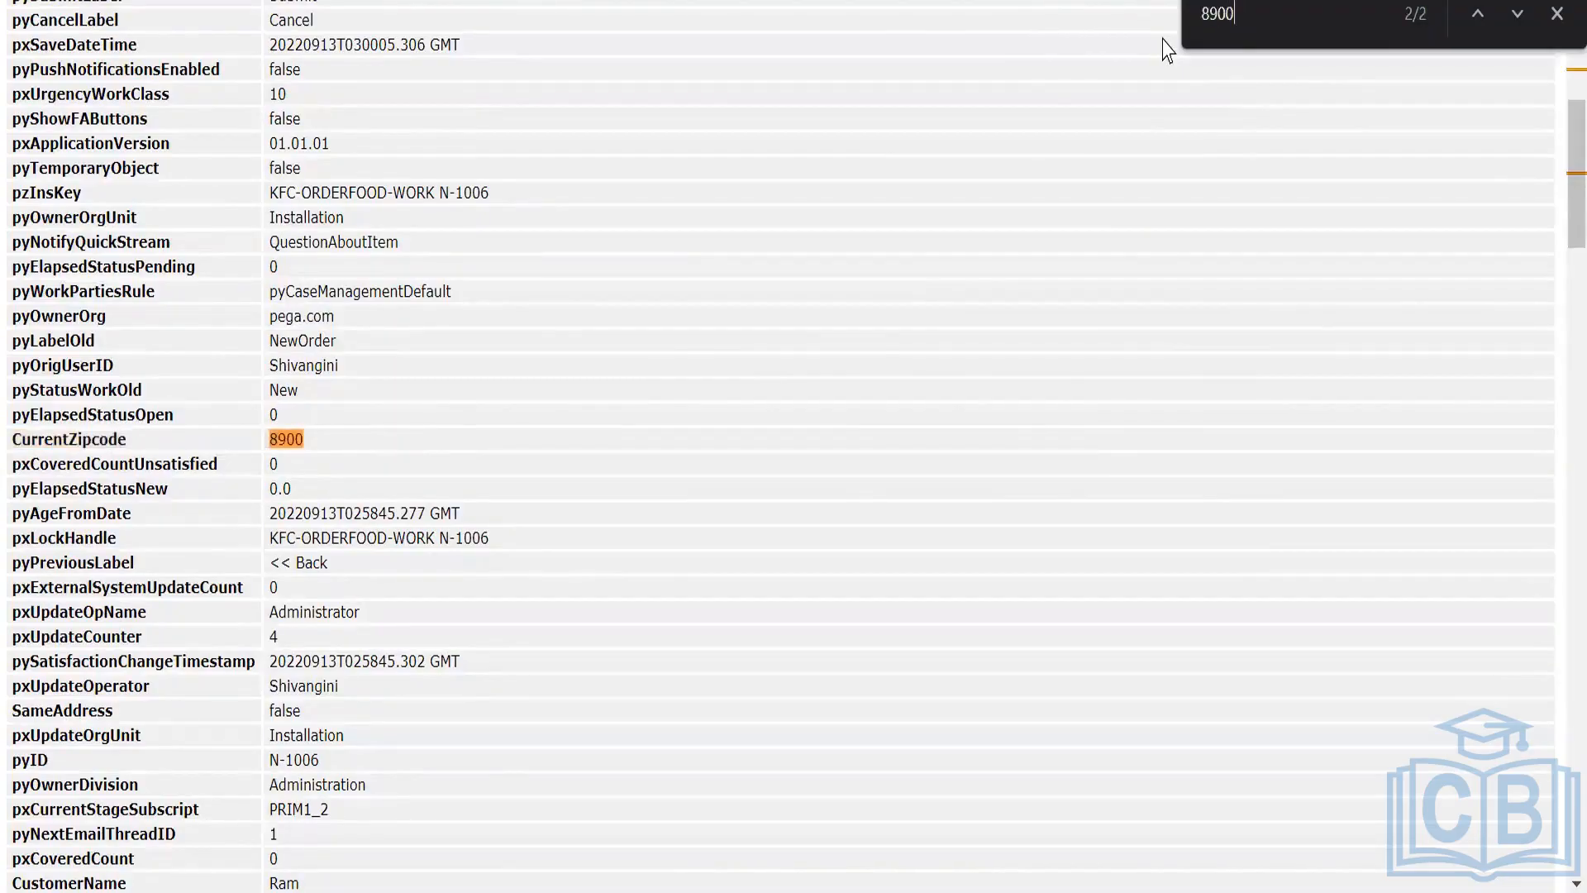
pyautogui.press('Return')
pyautogui.press('Return')
pyautogui.press('Return')
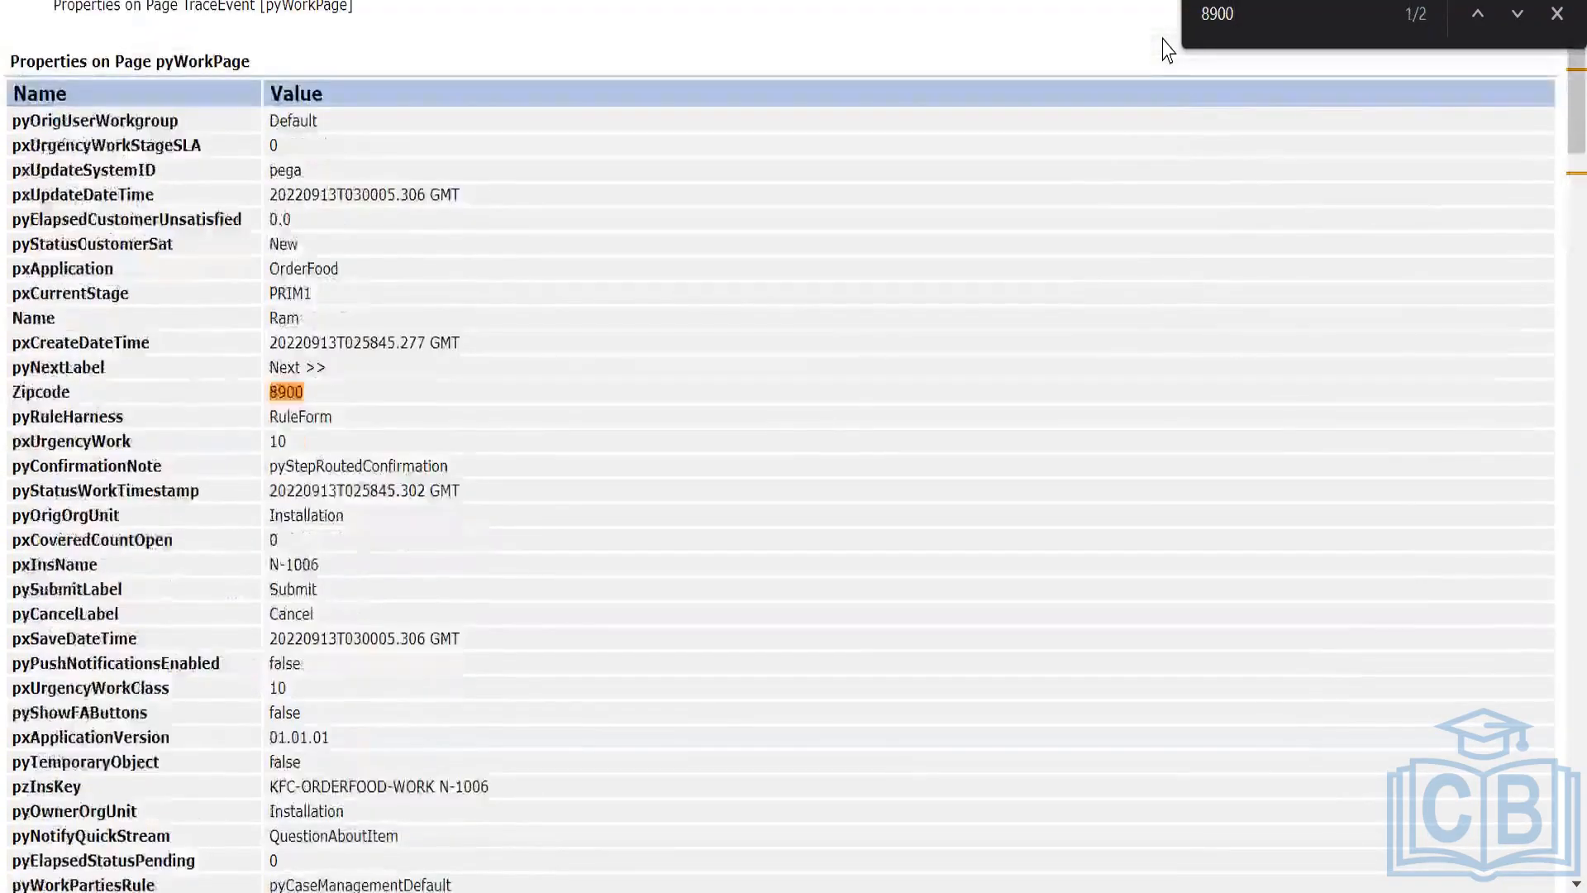
pyautogui.press('Return')
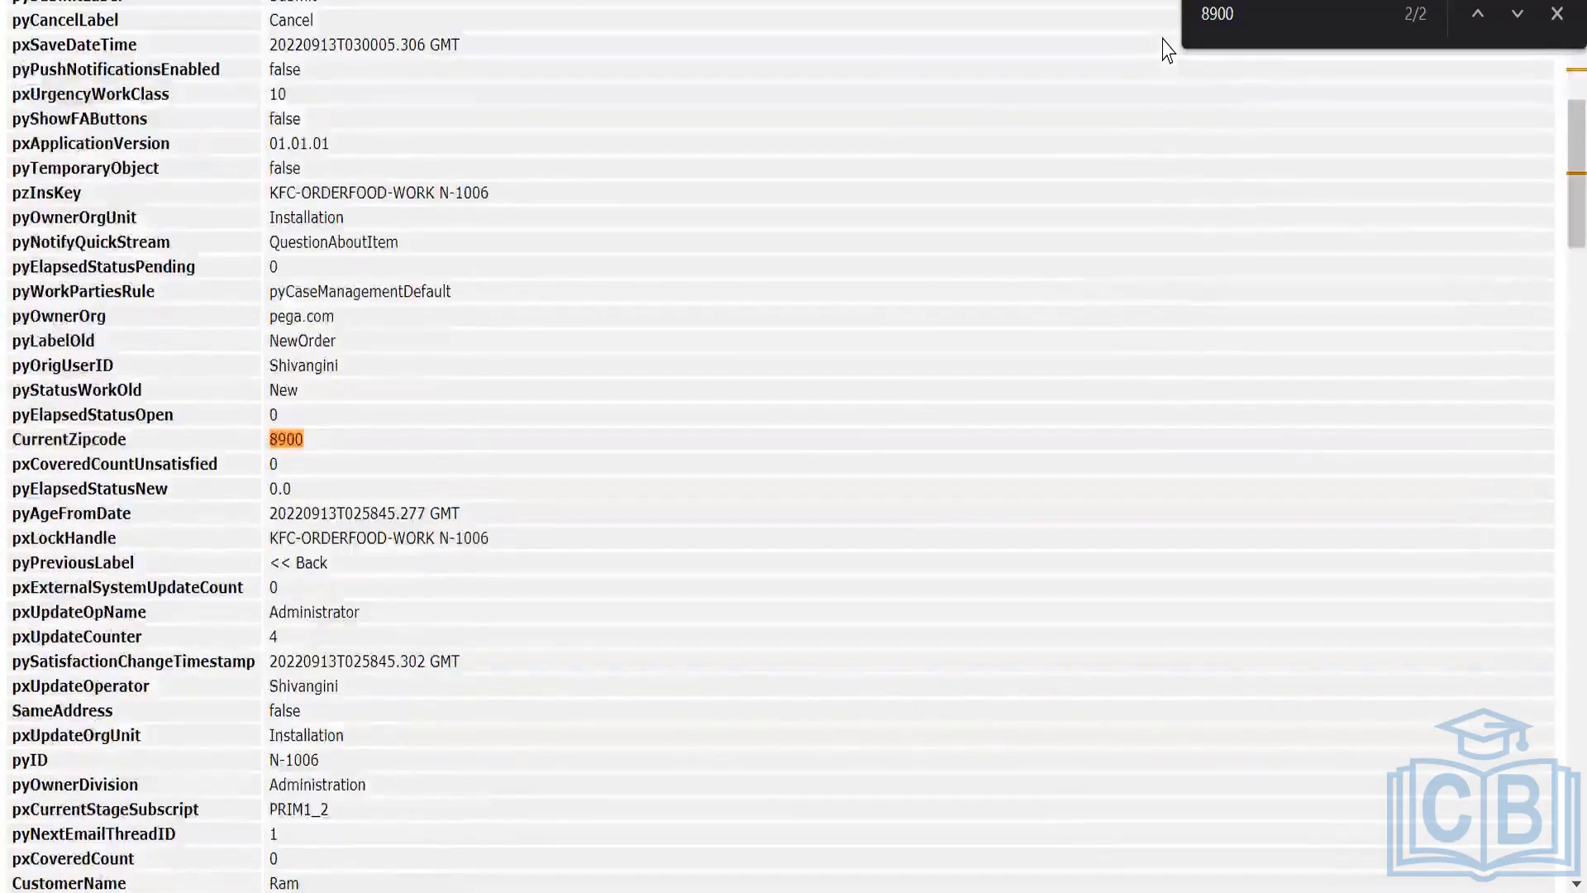
pyautogui.press('Return')
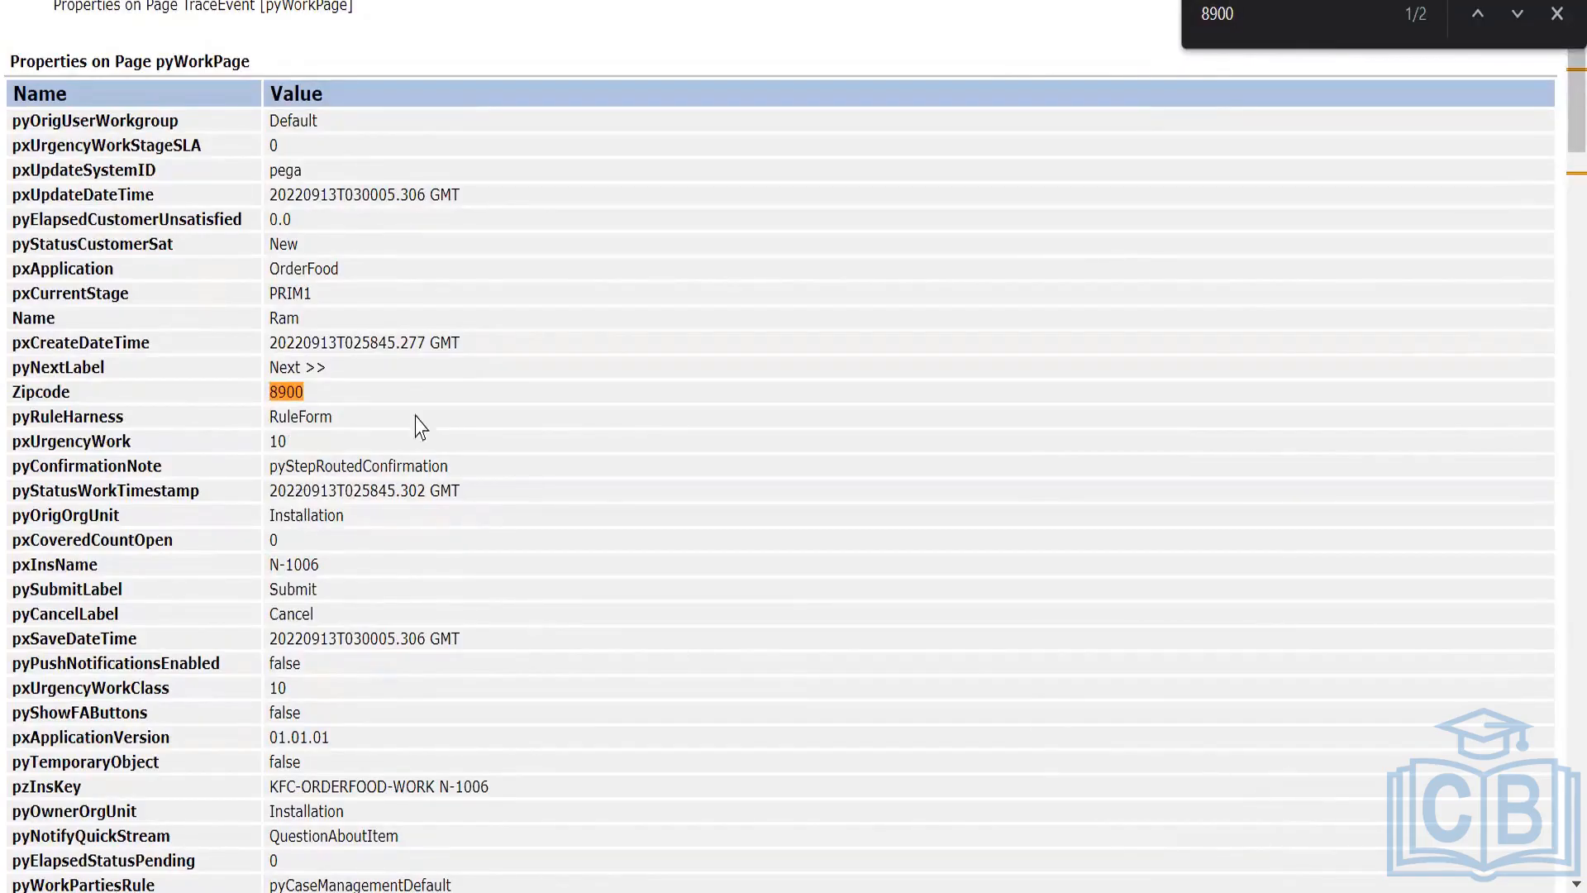
pyautogui.click(1554, 17)
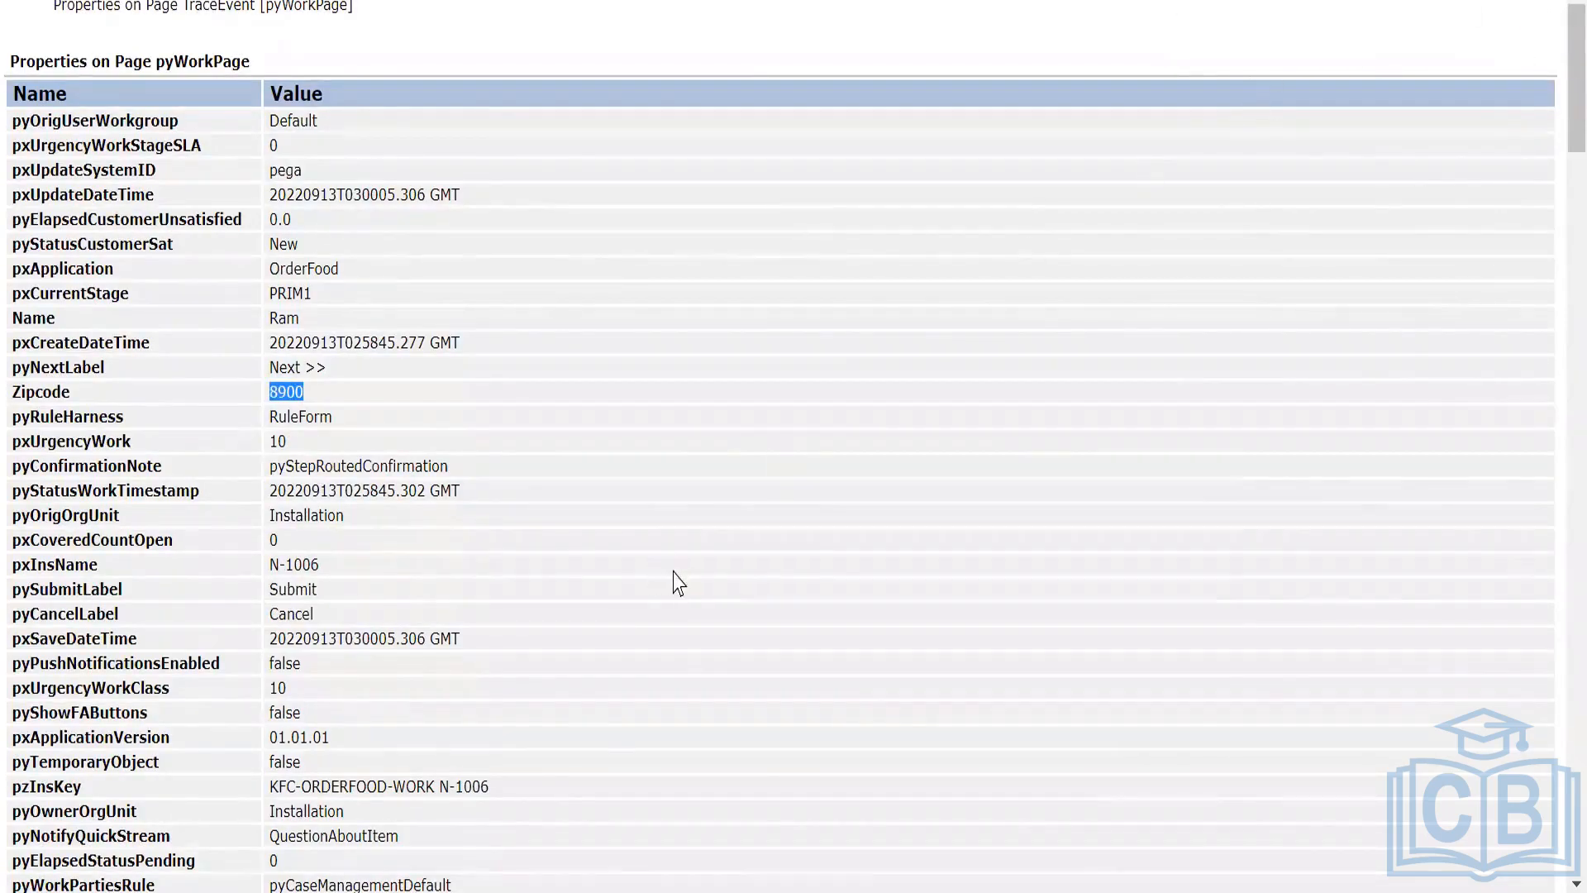
pyautogui.hotkey('alt', 'Tab')
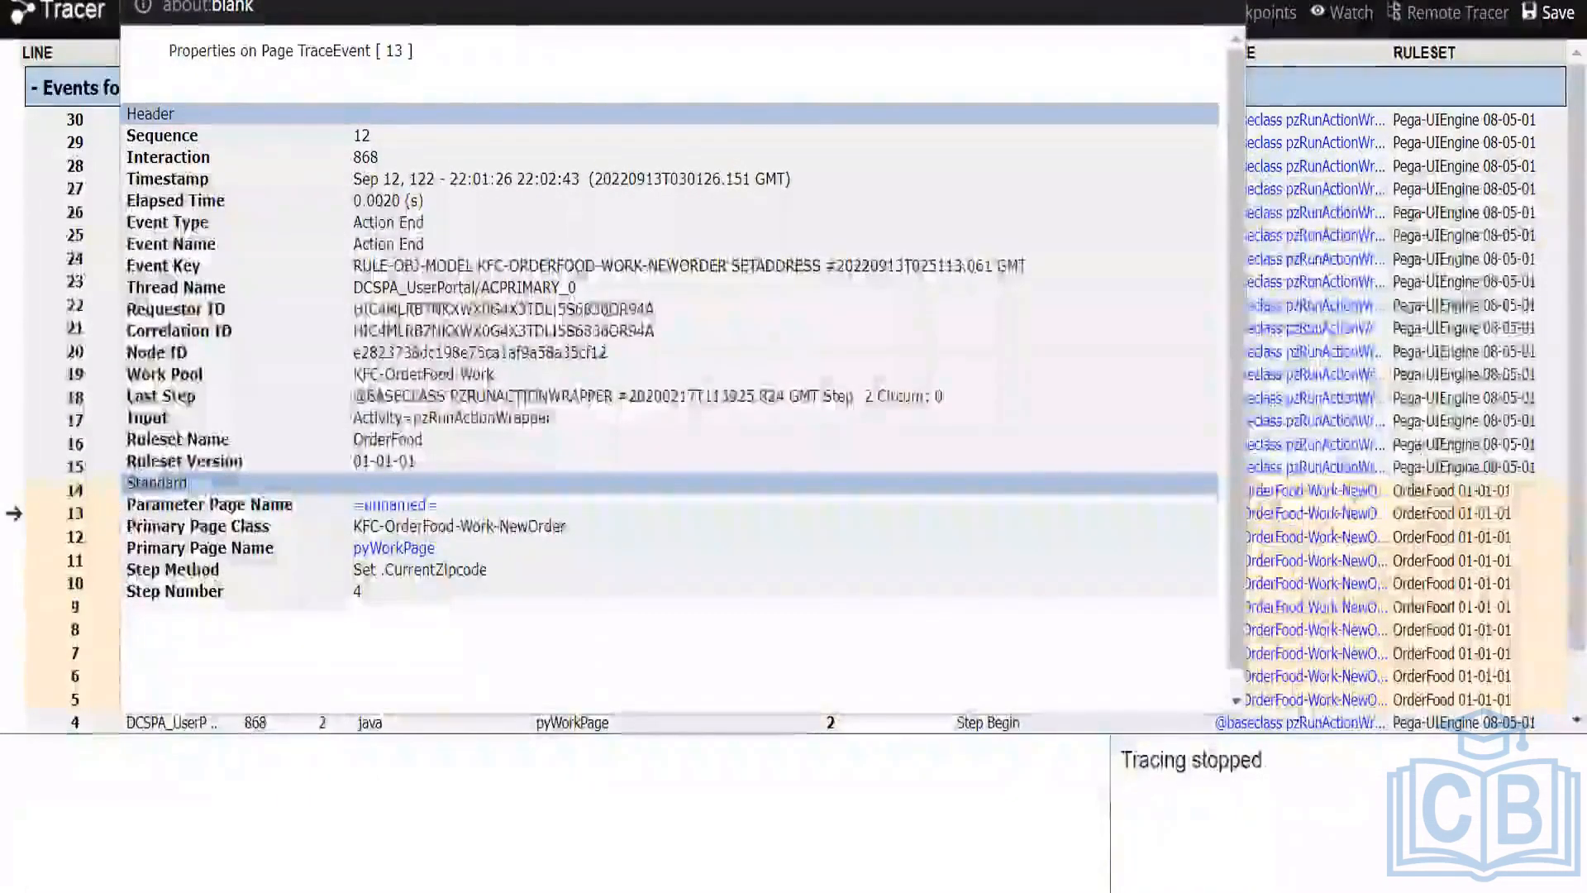
pyautogui.click(1222, 2)
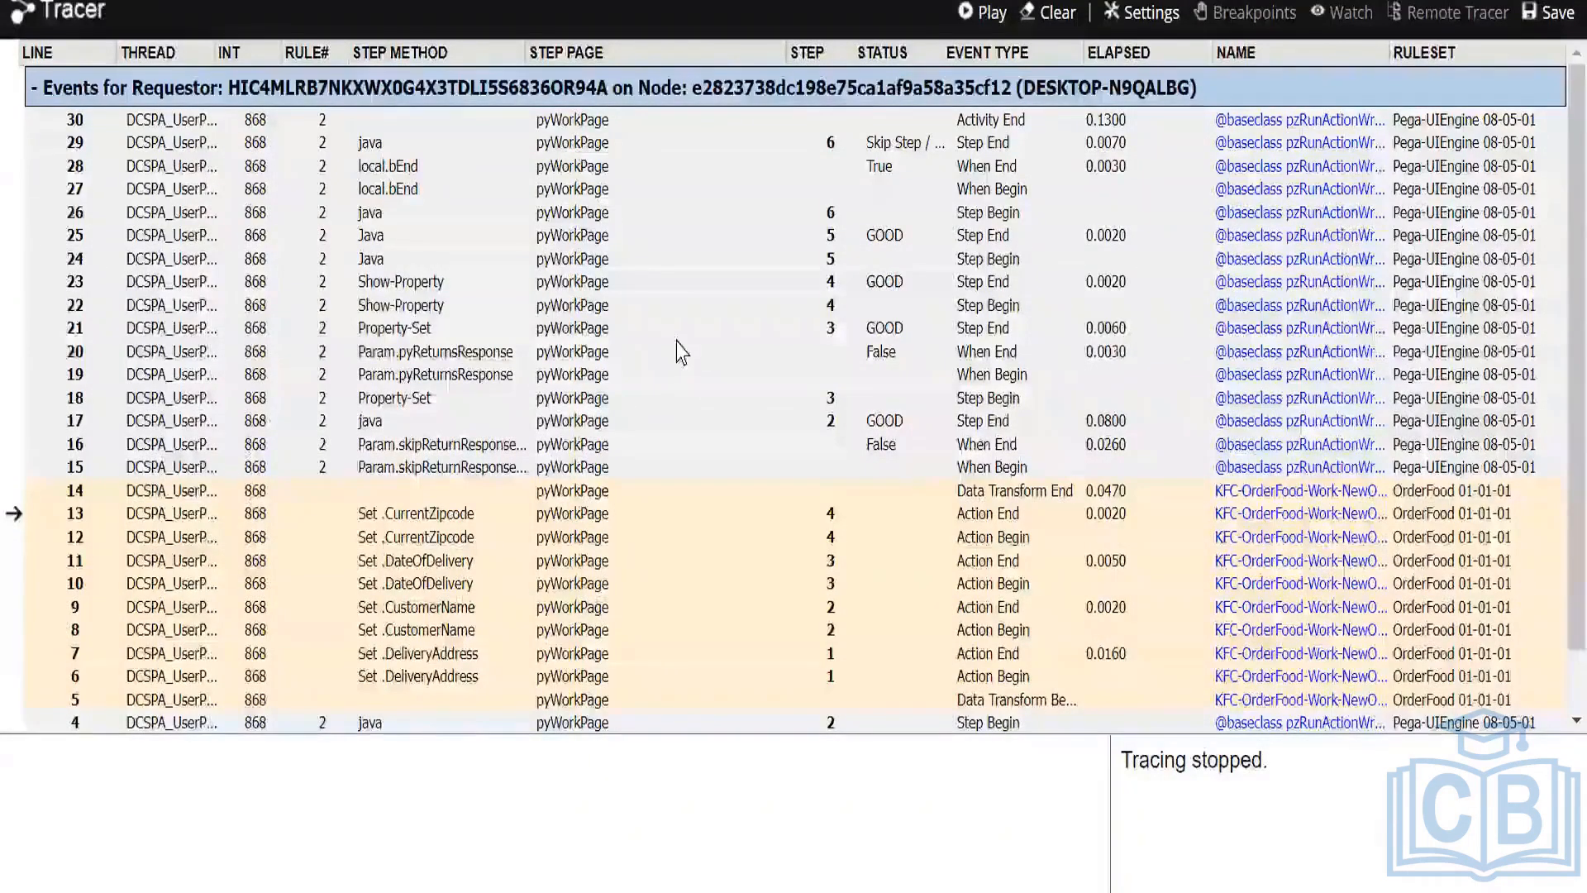
# Open pyWorkPage from the Activity End event, search it for 8900, and close the properties window.
pyautogui.click(576, 128)
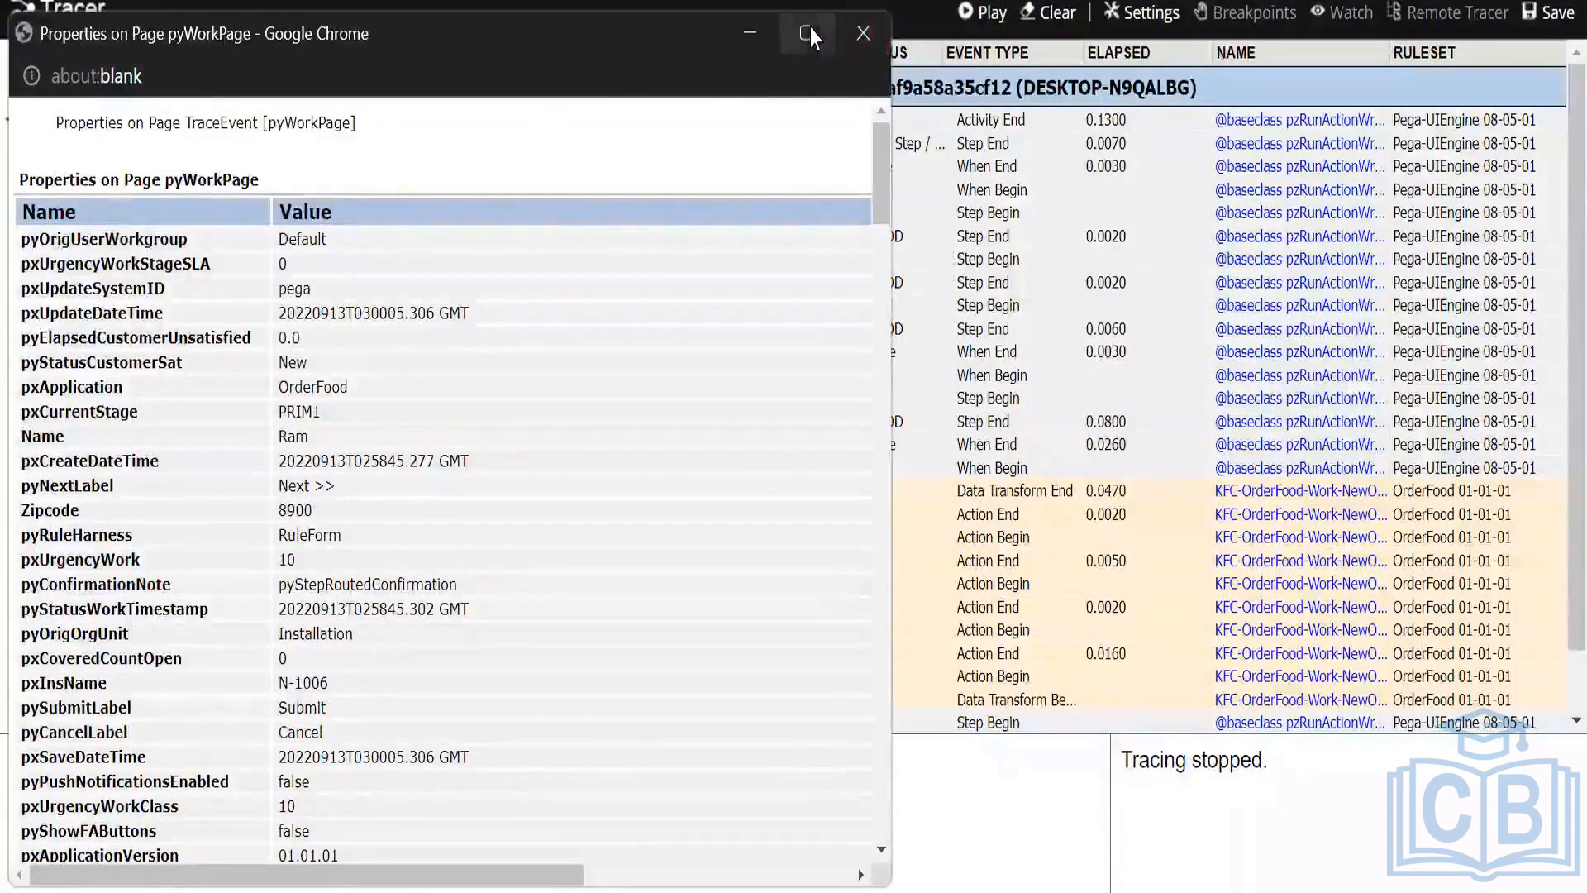
pyautogui.moveTo(808, 33)
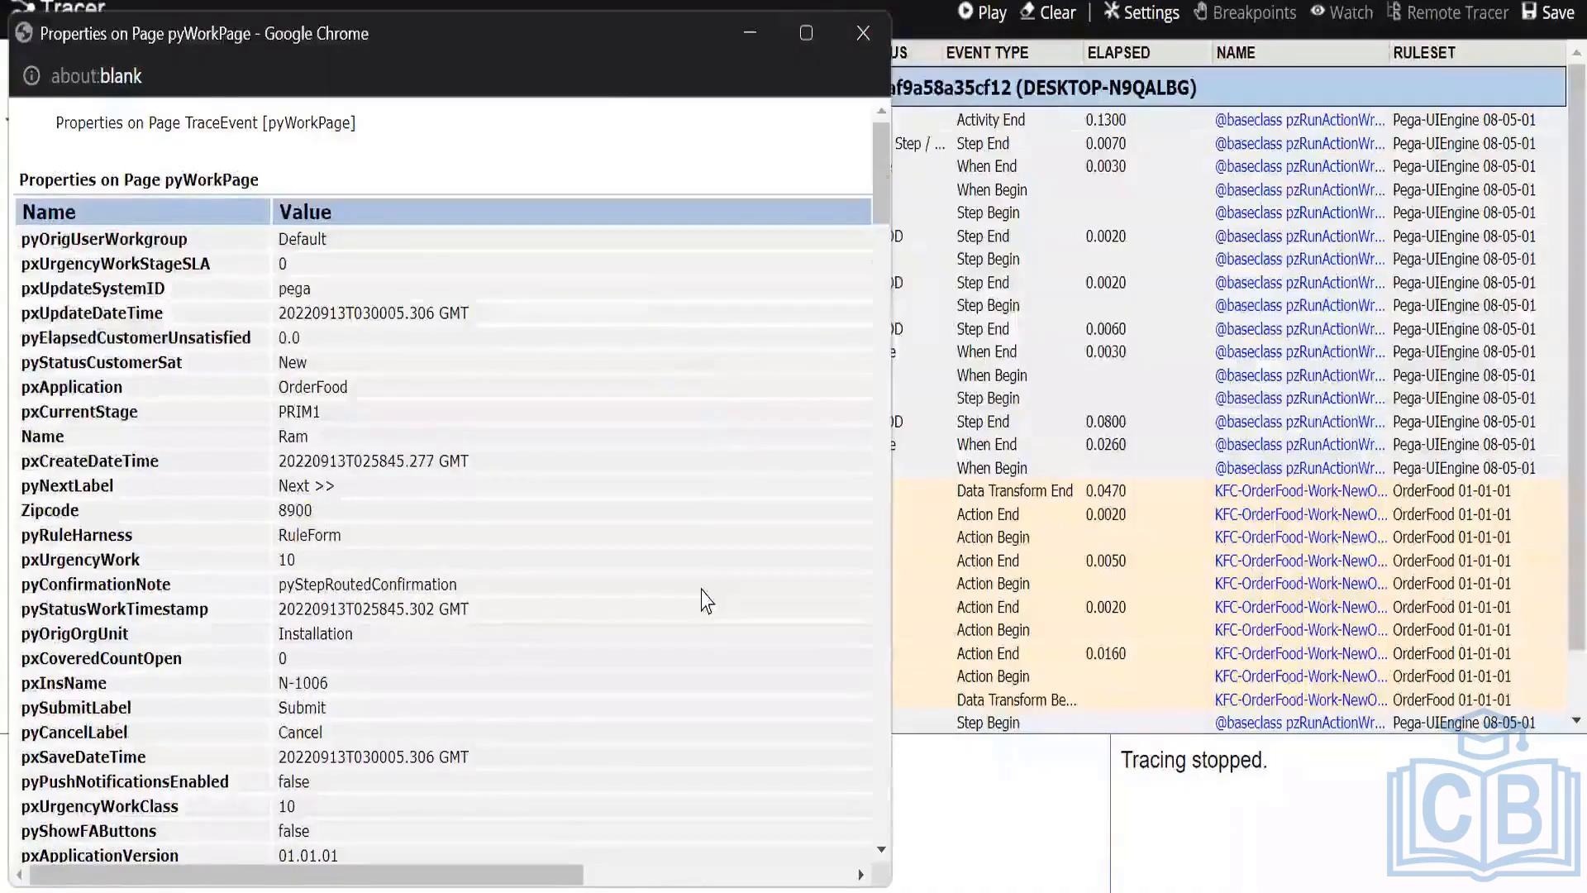
pyautogui.hotkey('ctrl', 'f')
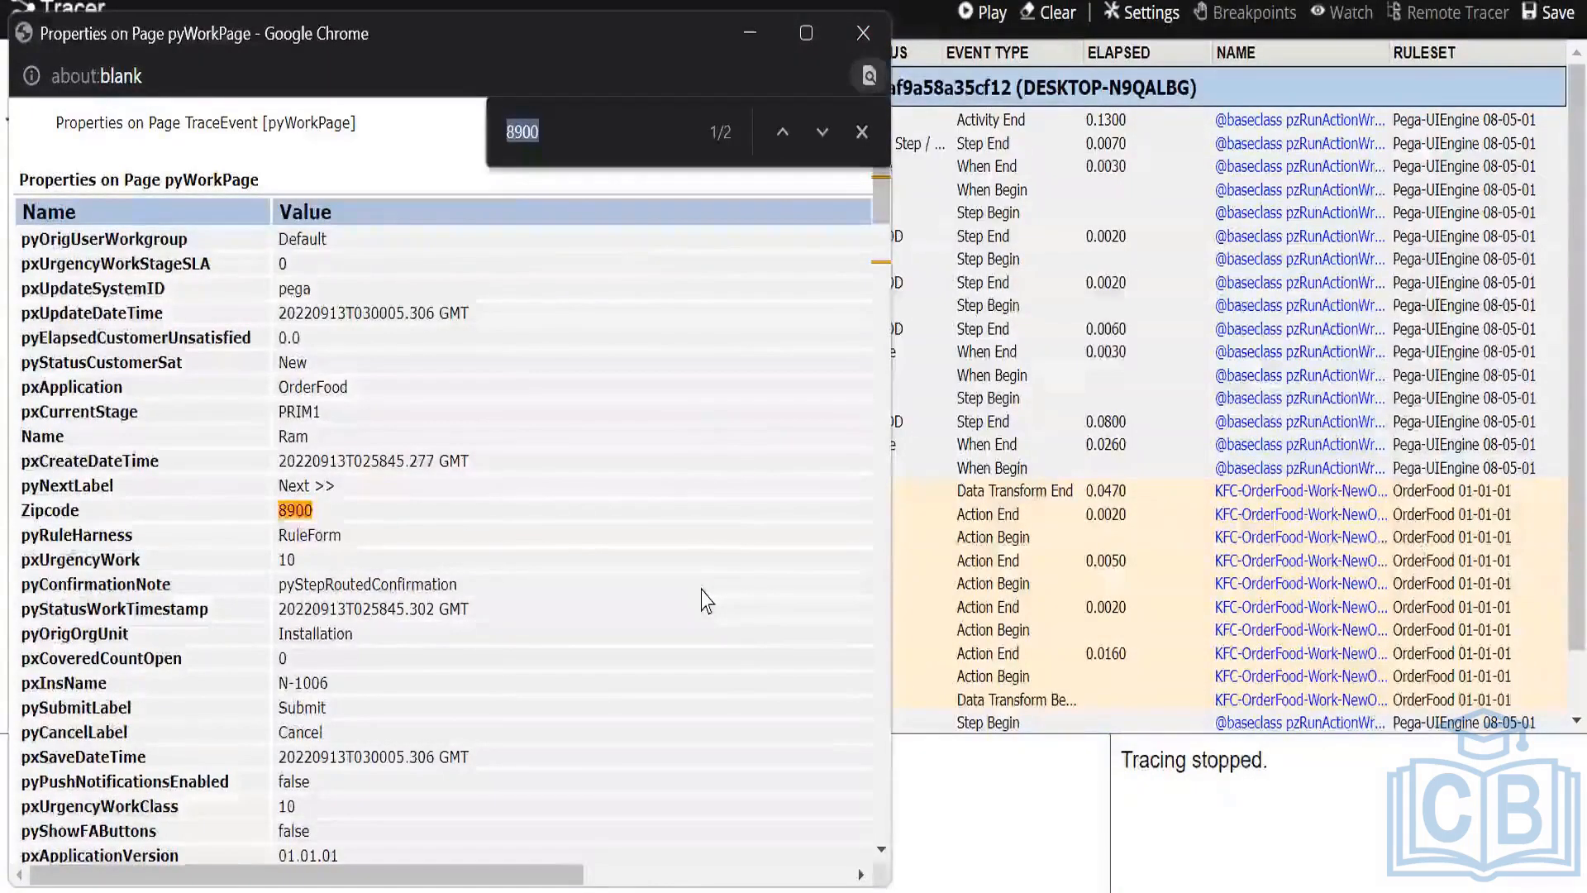
pyautogui.press('Return')
pyautogui.press('Return')
pyautogui.press('Return')
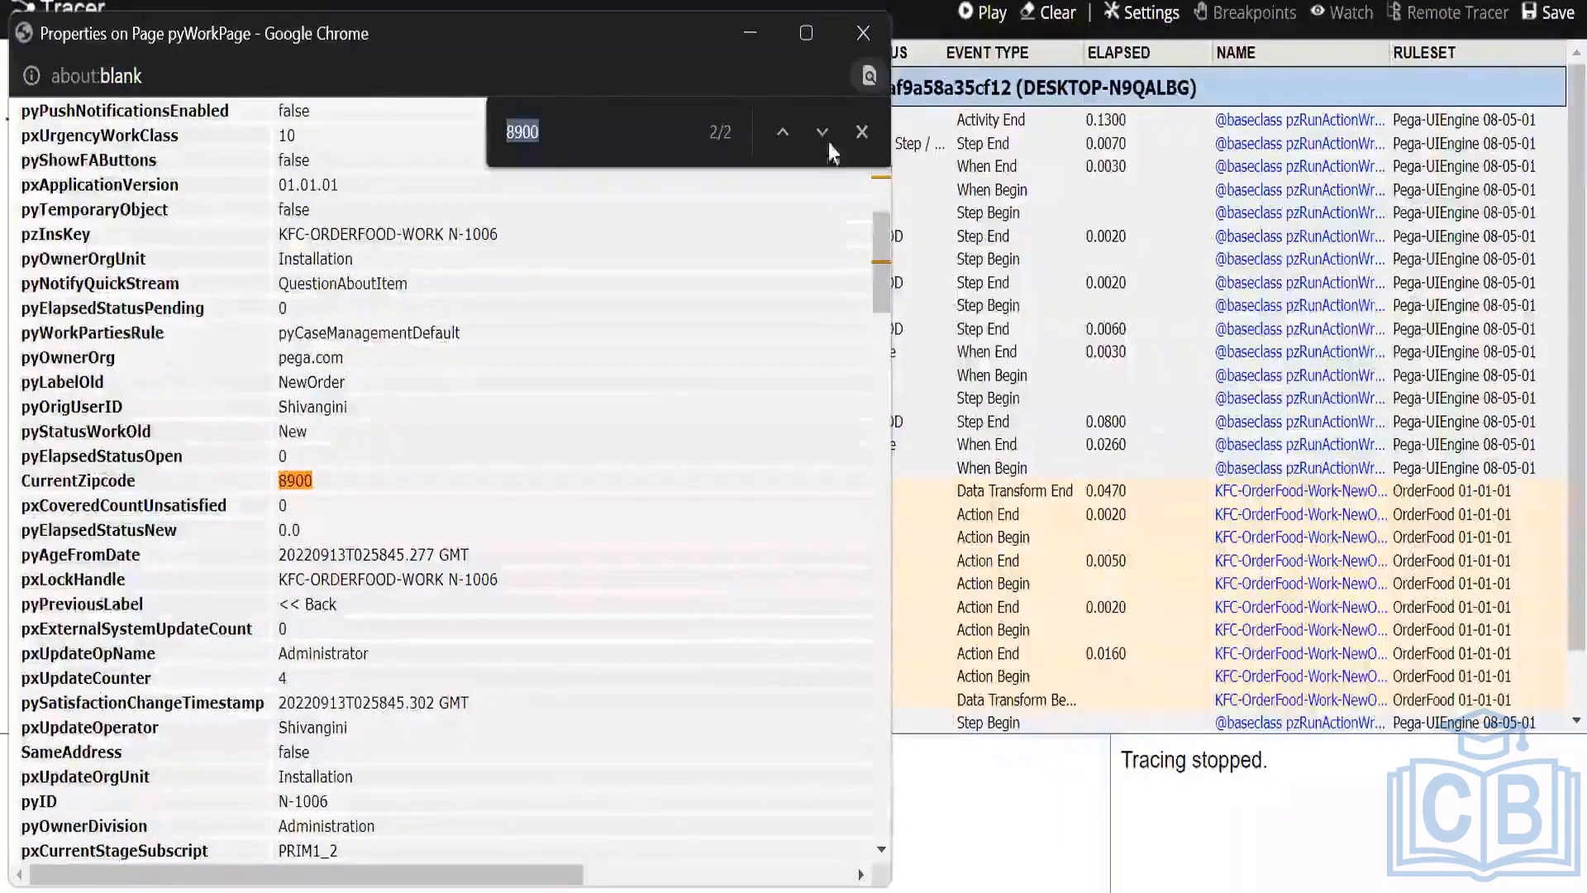
pyautogui.click(878, 31)
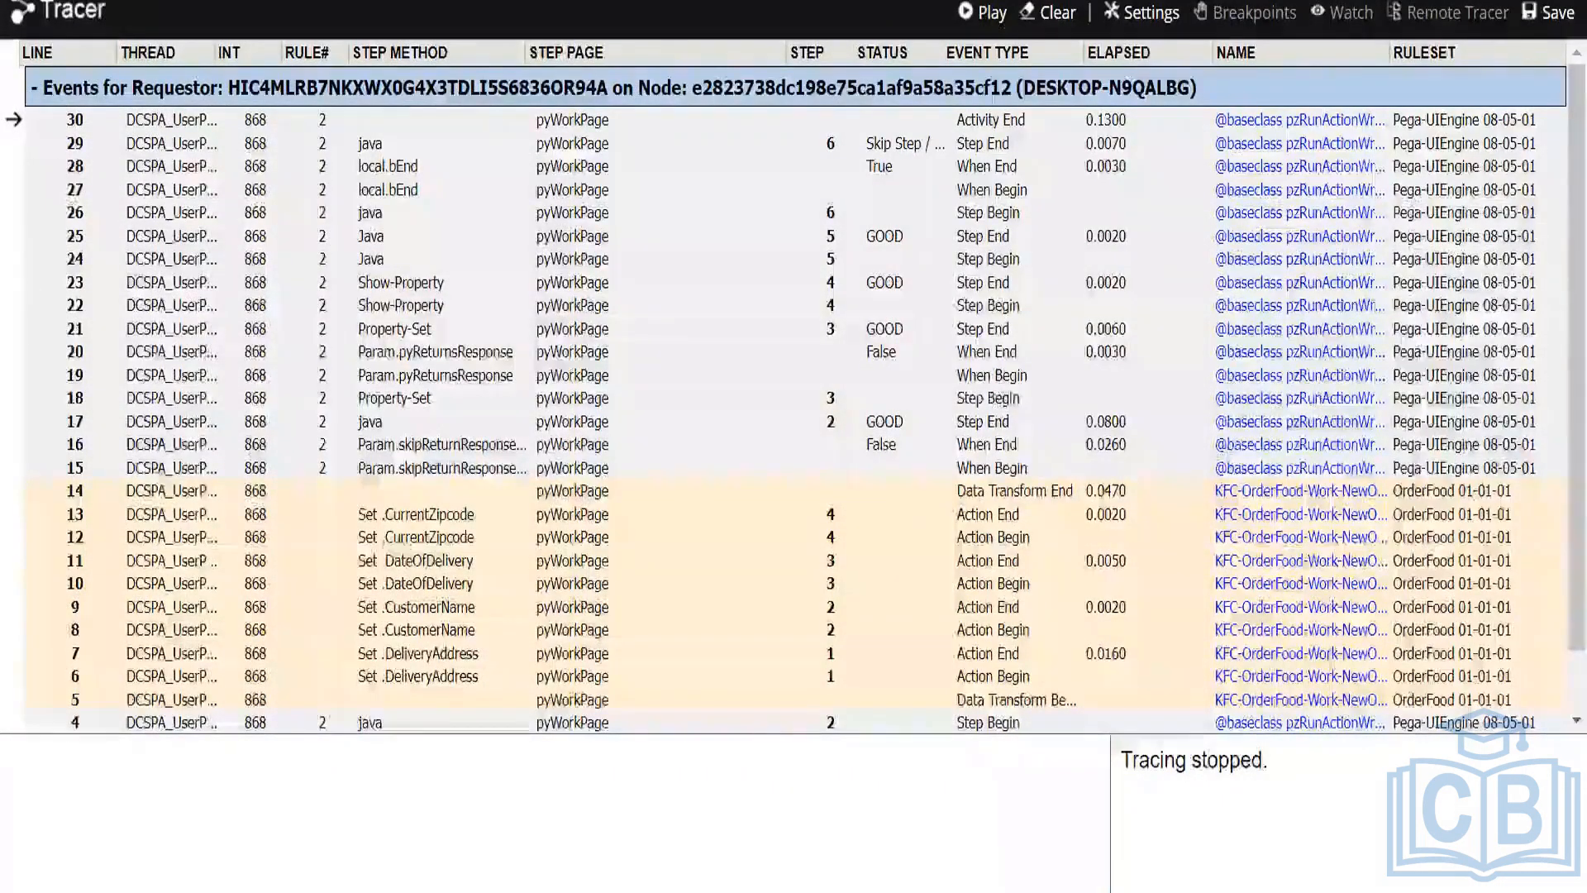
# Switch to the NewOrder form, open its clipboard, and search pyWorkPage for 8900.
pyautogui.moveTo(794, 890)
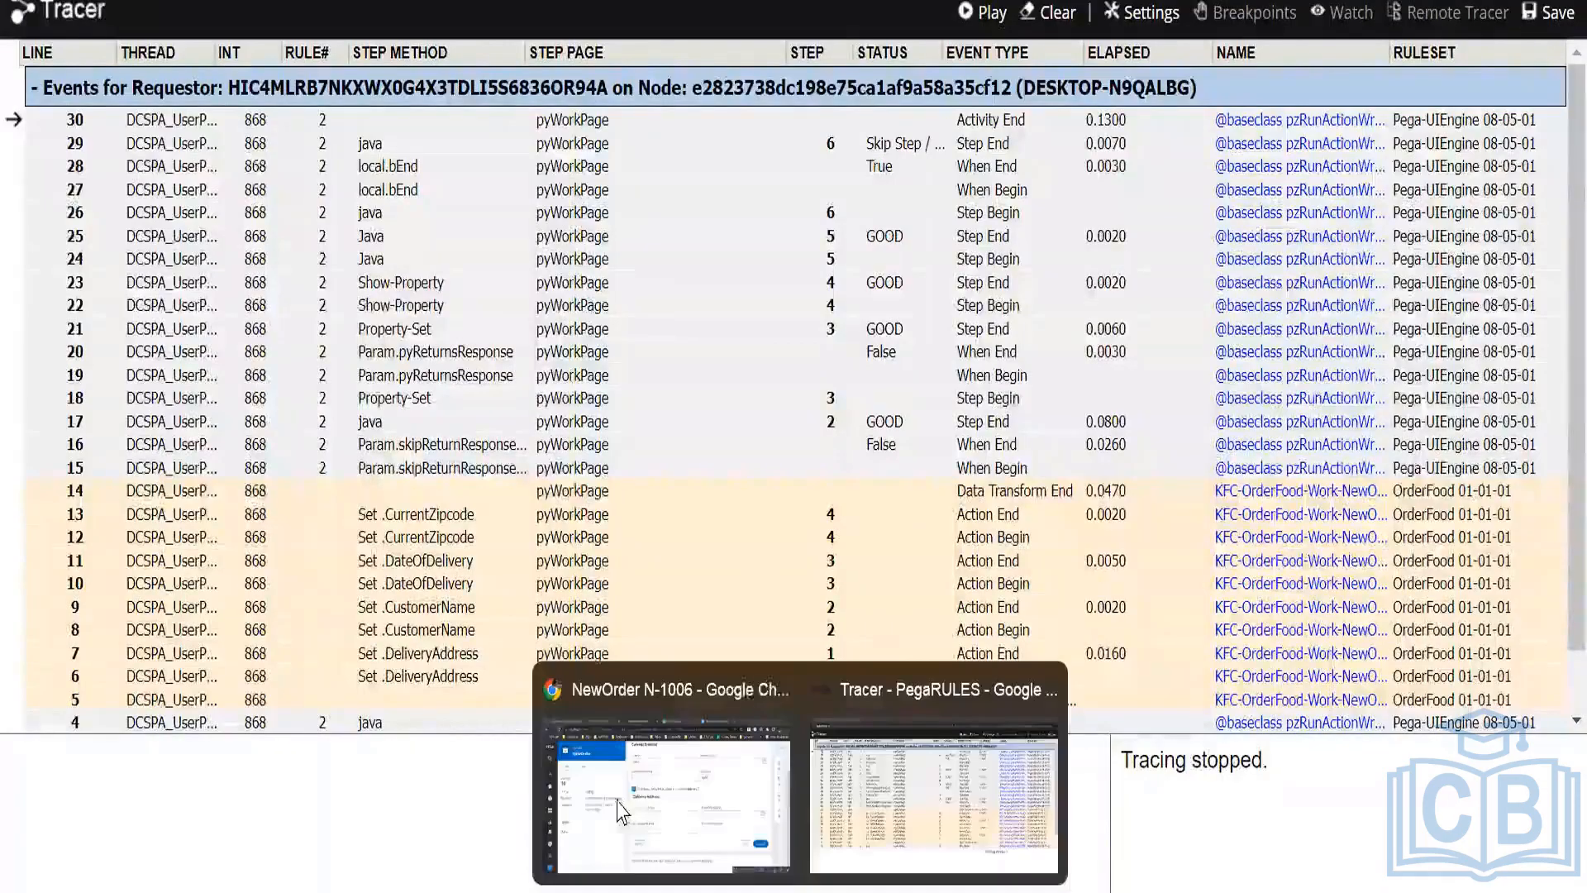
pyautogui.click(673, 800)
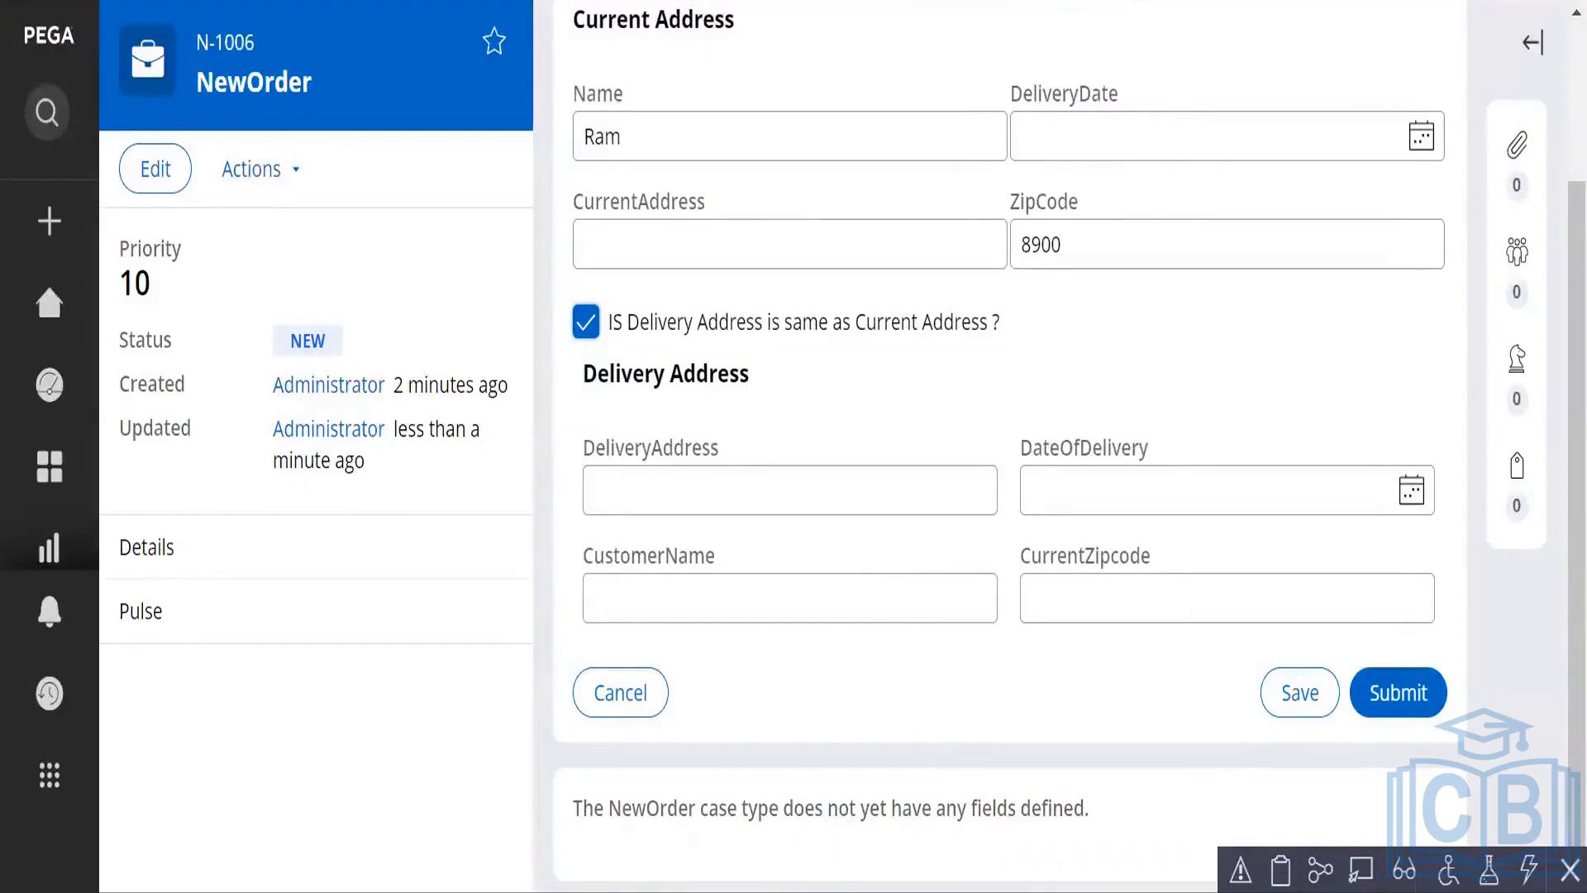
pyautogui.moveTo(800, 889)
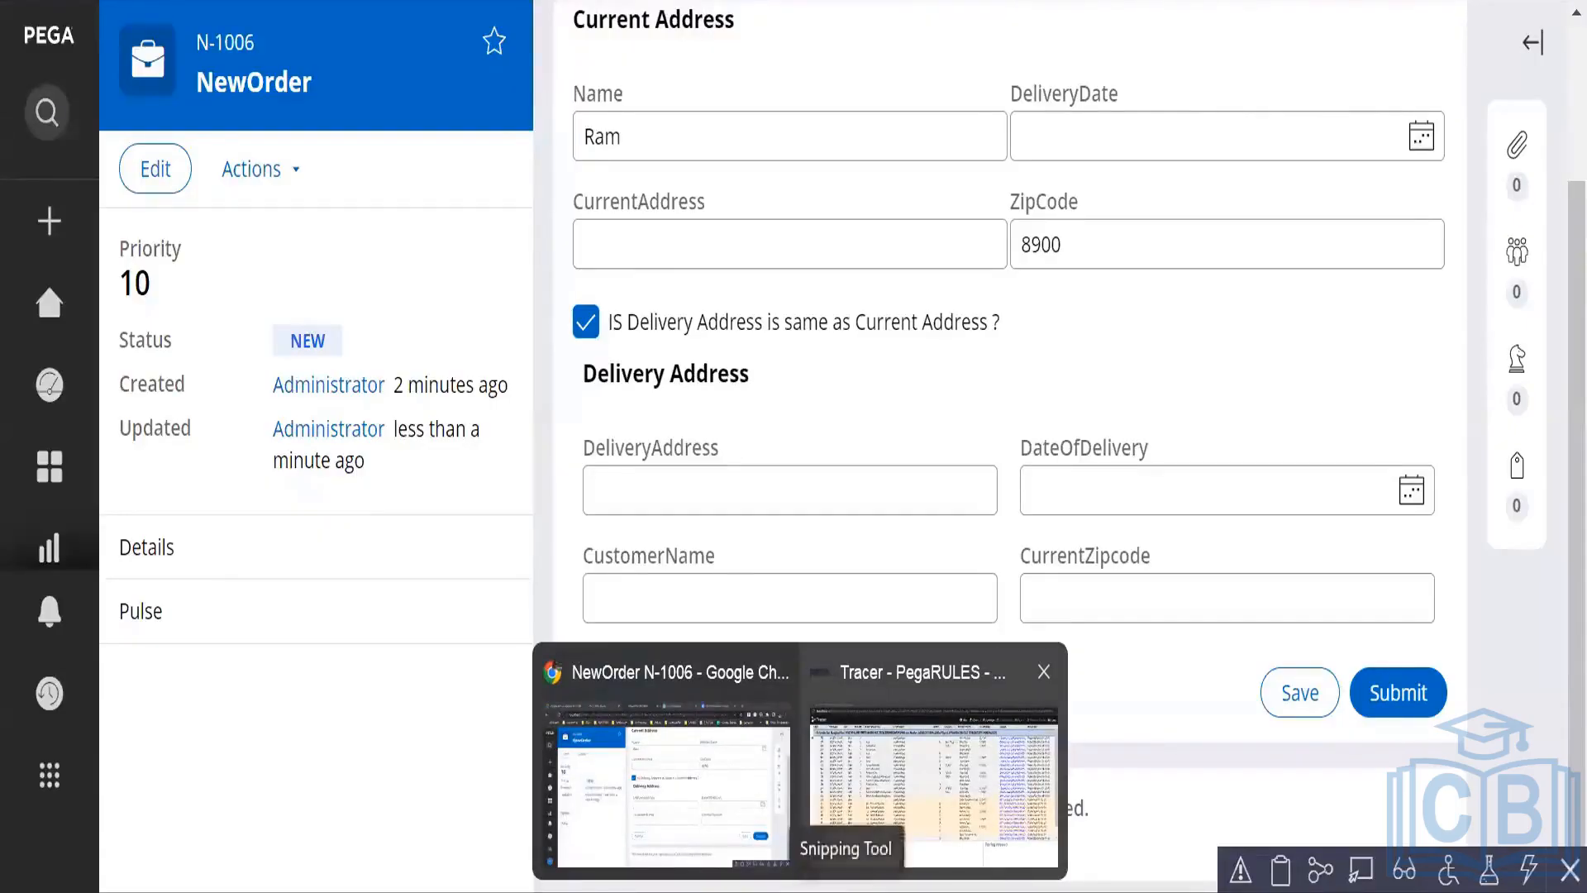
pyautogui.click(1282, 872)
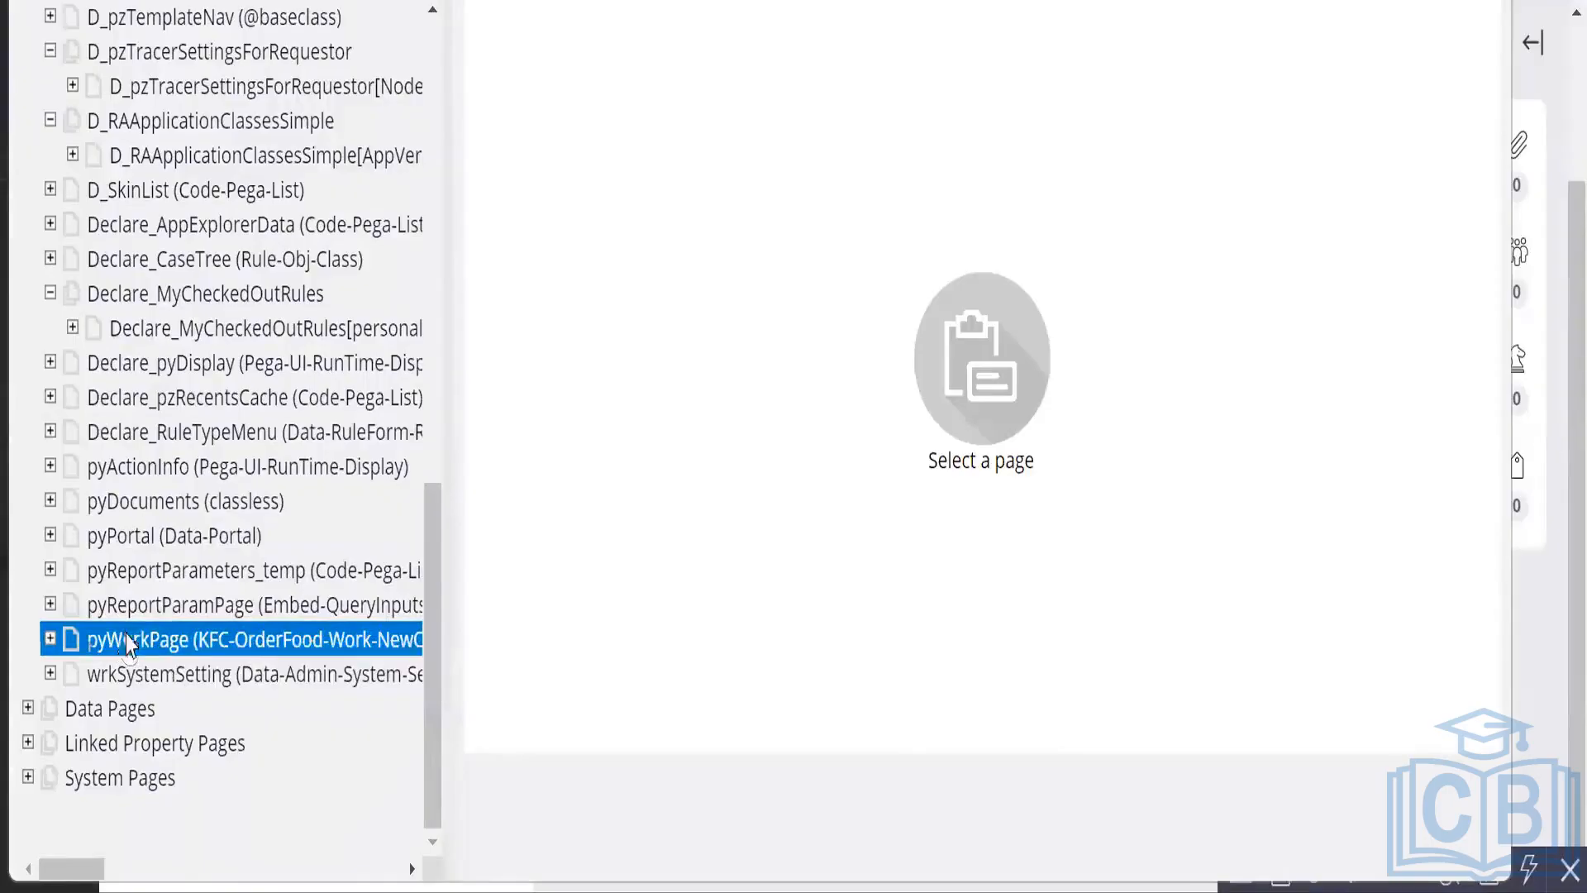
pyautogui.click(123, 643)
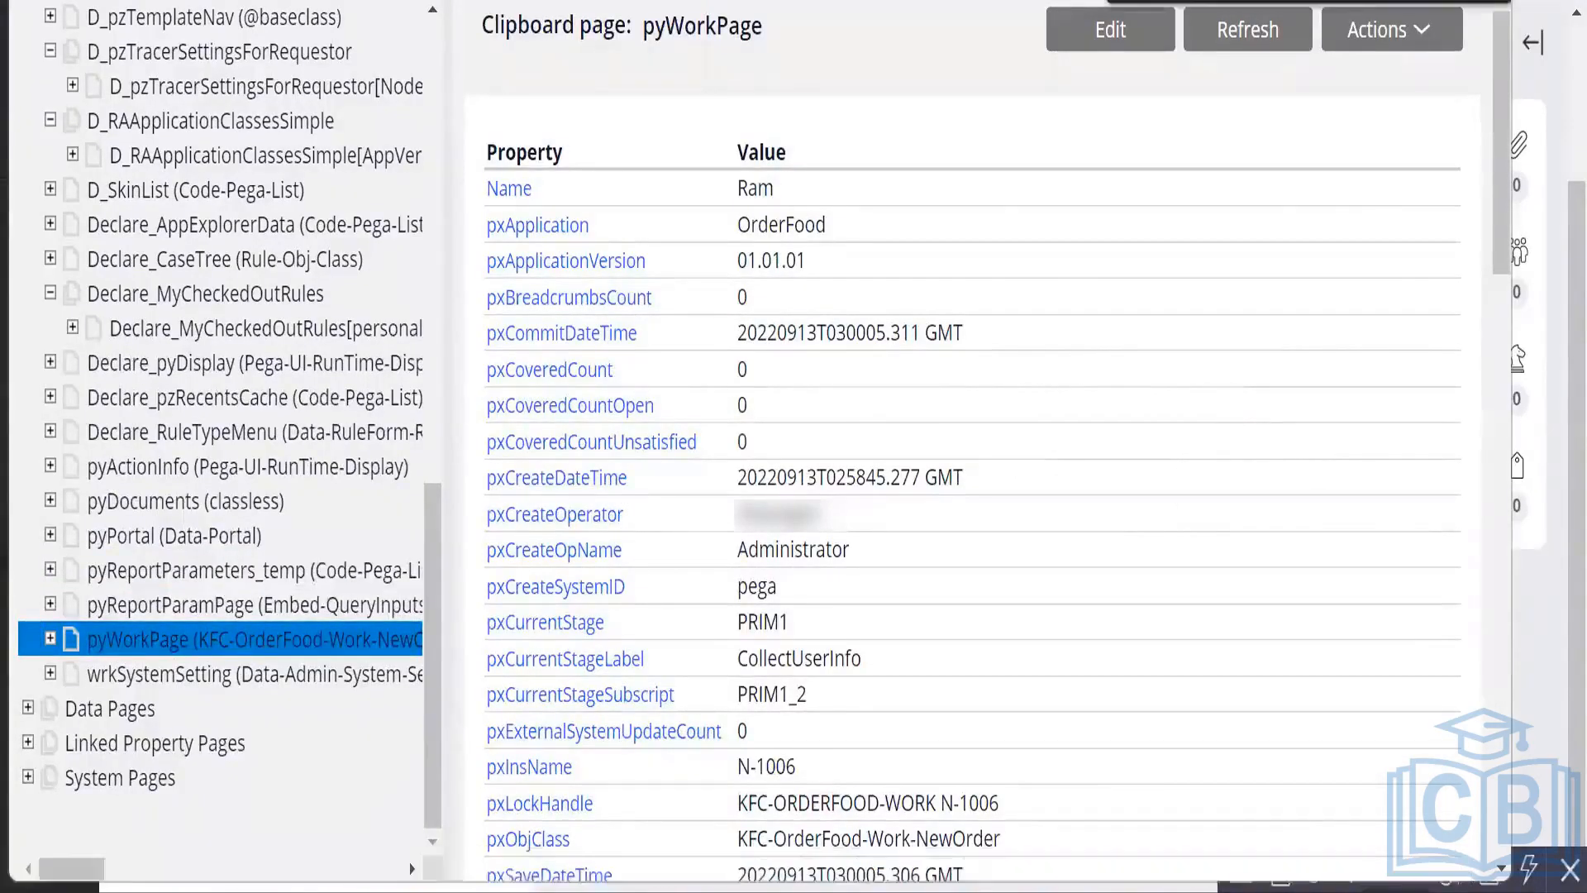
pyautogui.write('8900')
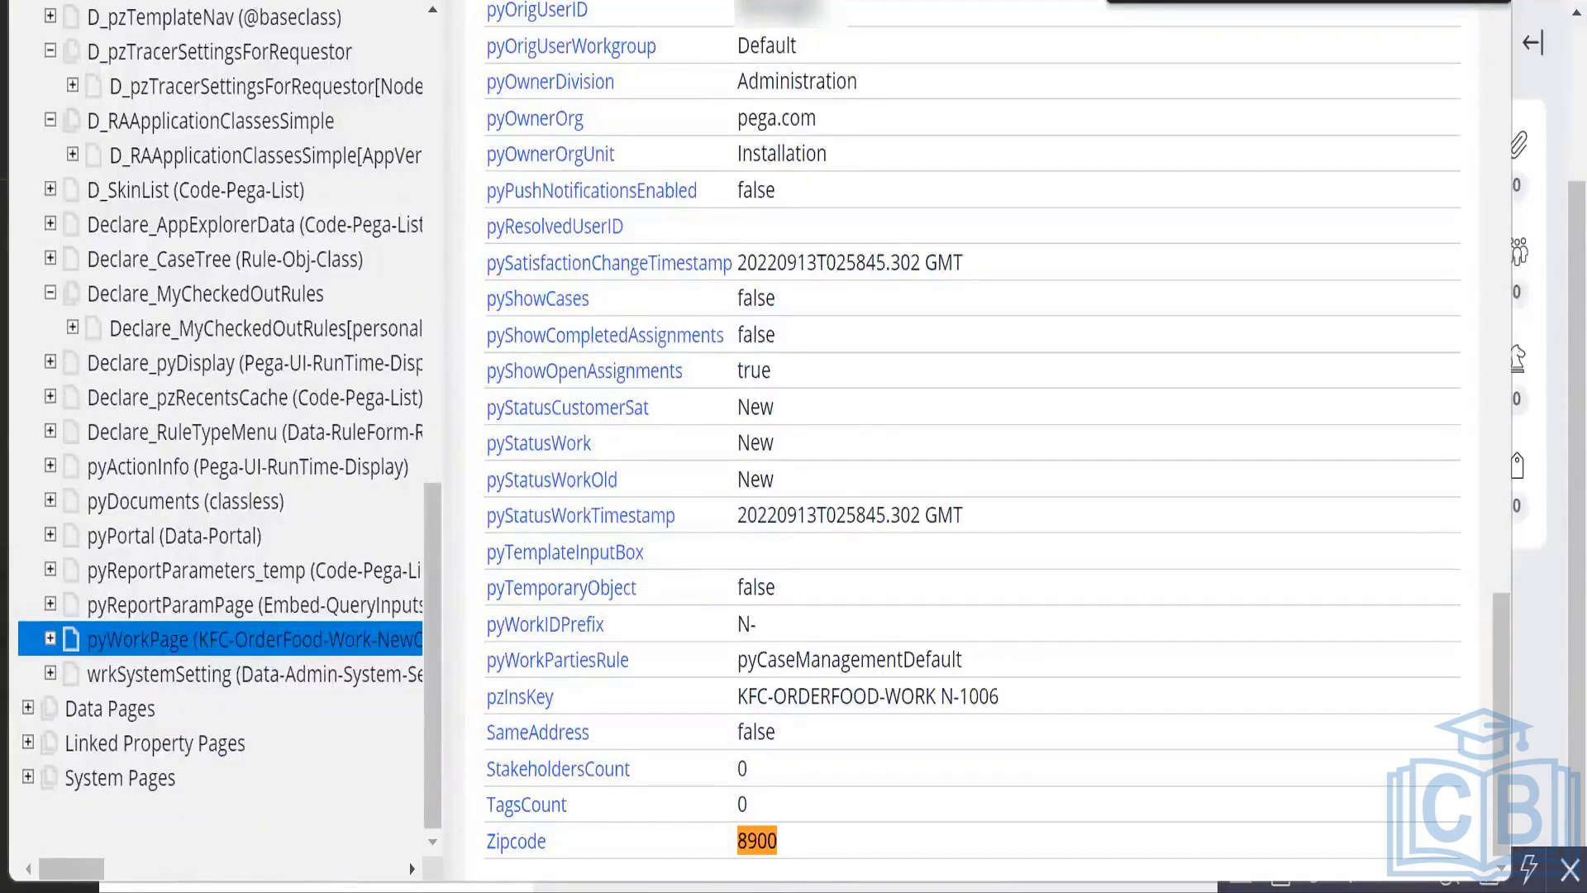
# Review the remaining pyWorkPage properties in the clipboard and return to the SelectAddressInfo section in Dev Studio.
pyautogui.scroll(10, 827, 363)
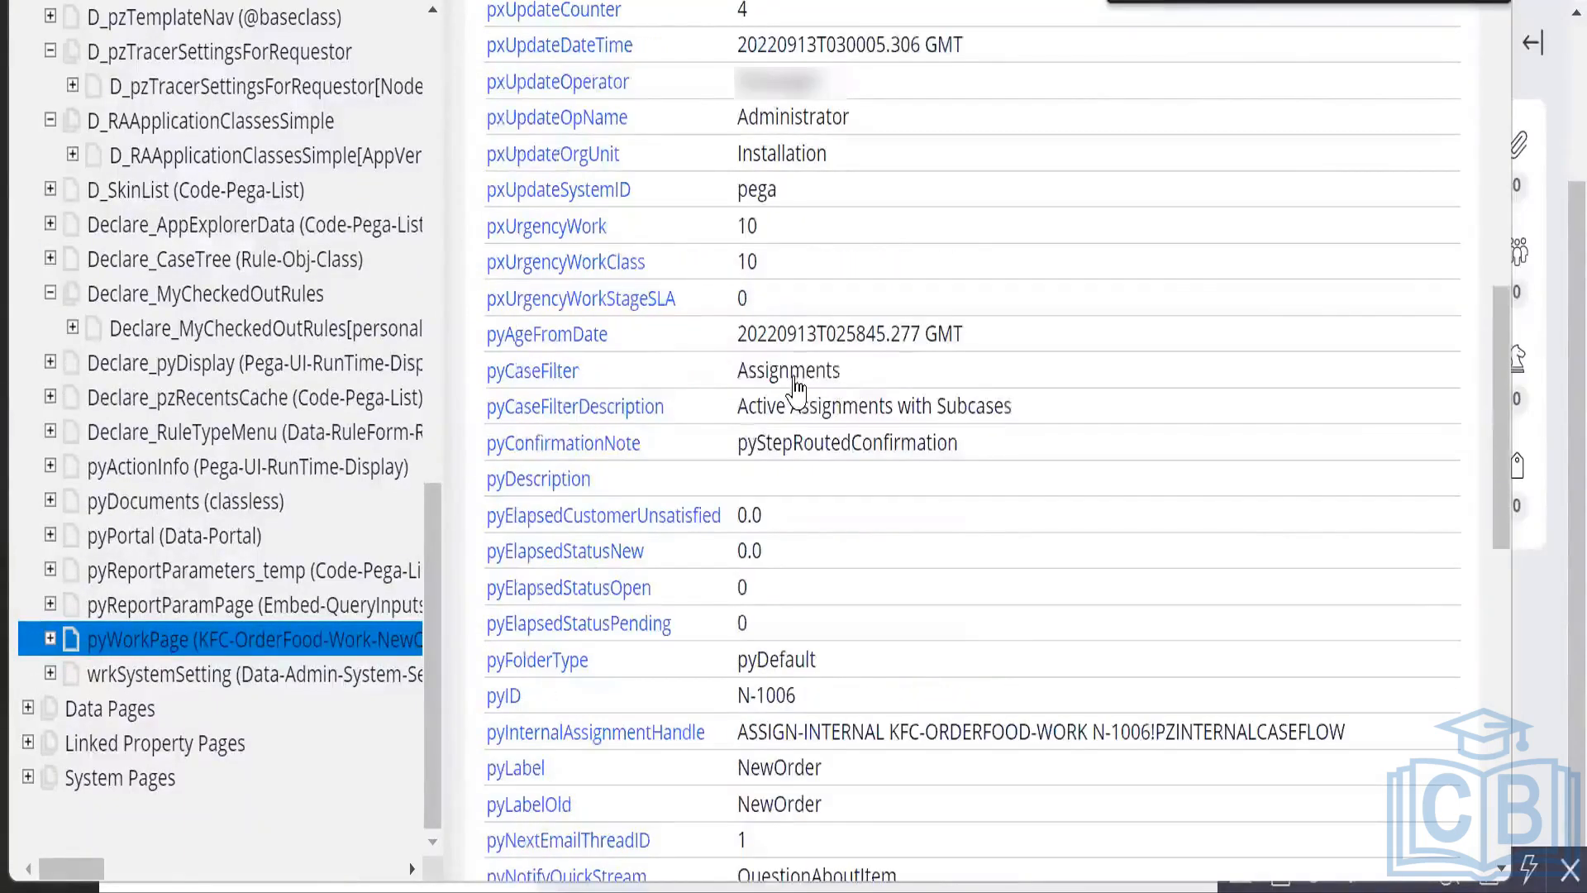
pyautogui.scroll(10, 686, 529)
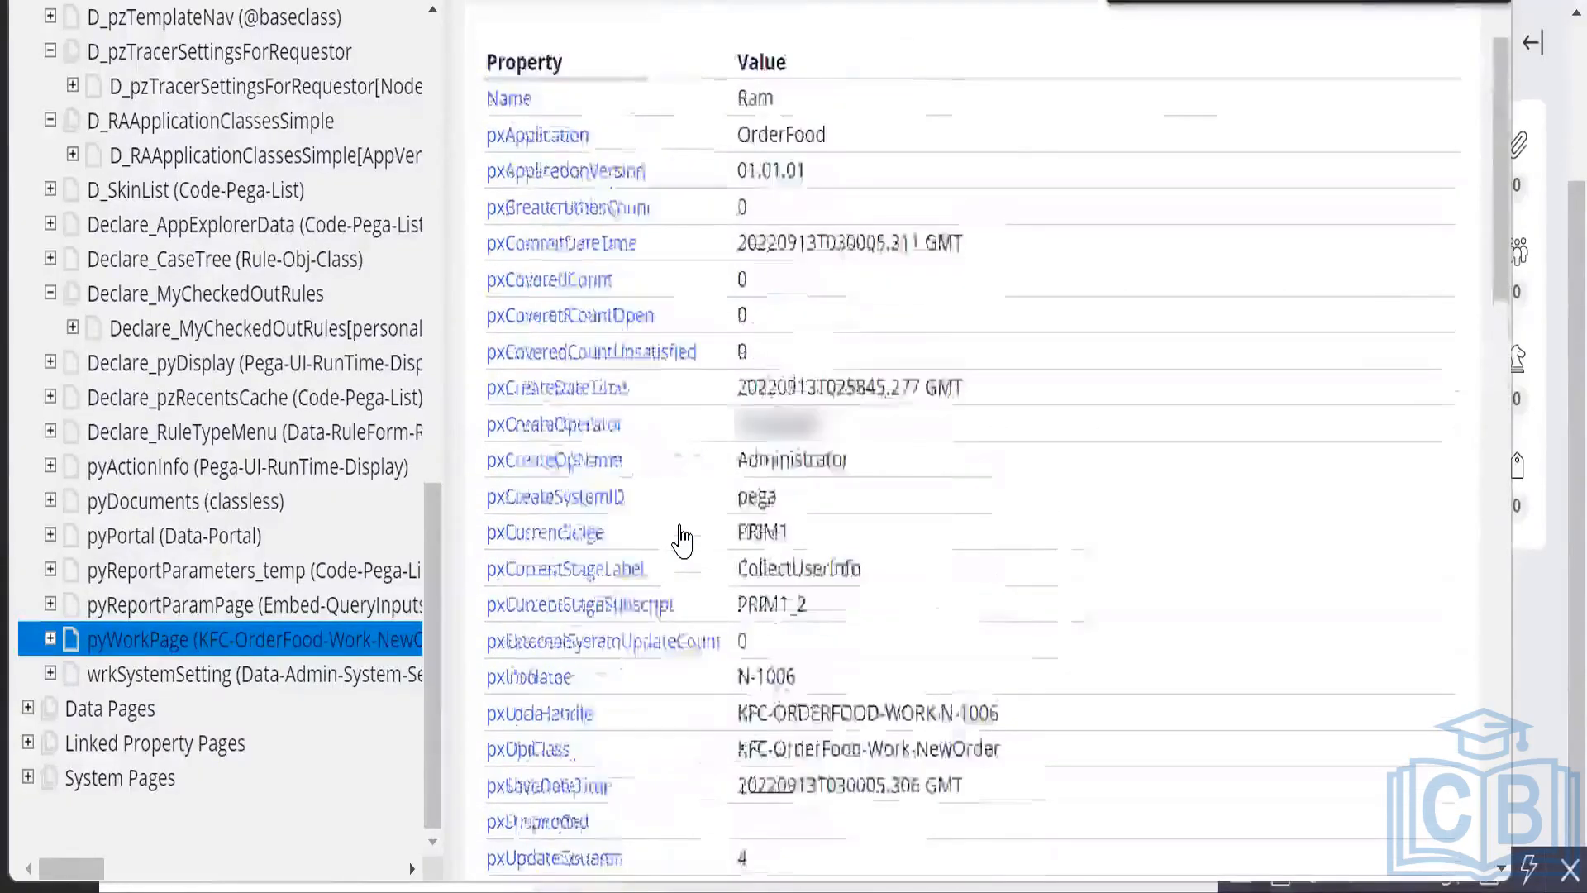
pyautogui.scroll(3, 677, 540)
pyautogui.scroll(-6, 670, 554)
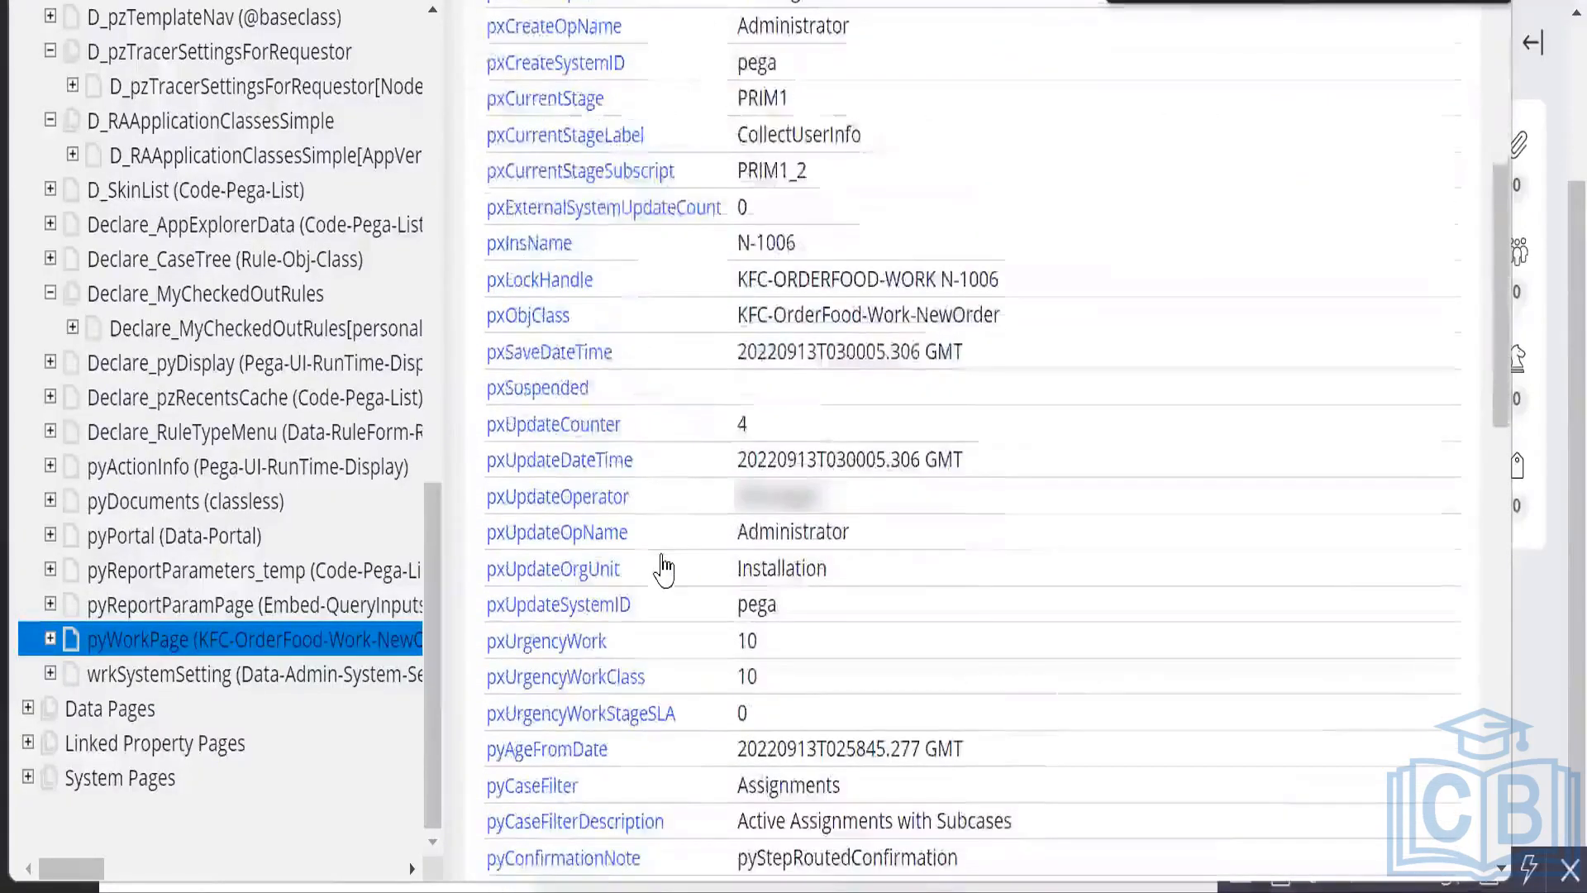
pyautogui.scroll(-12, 661, 571)
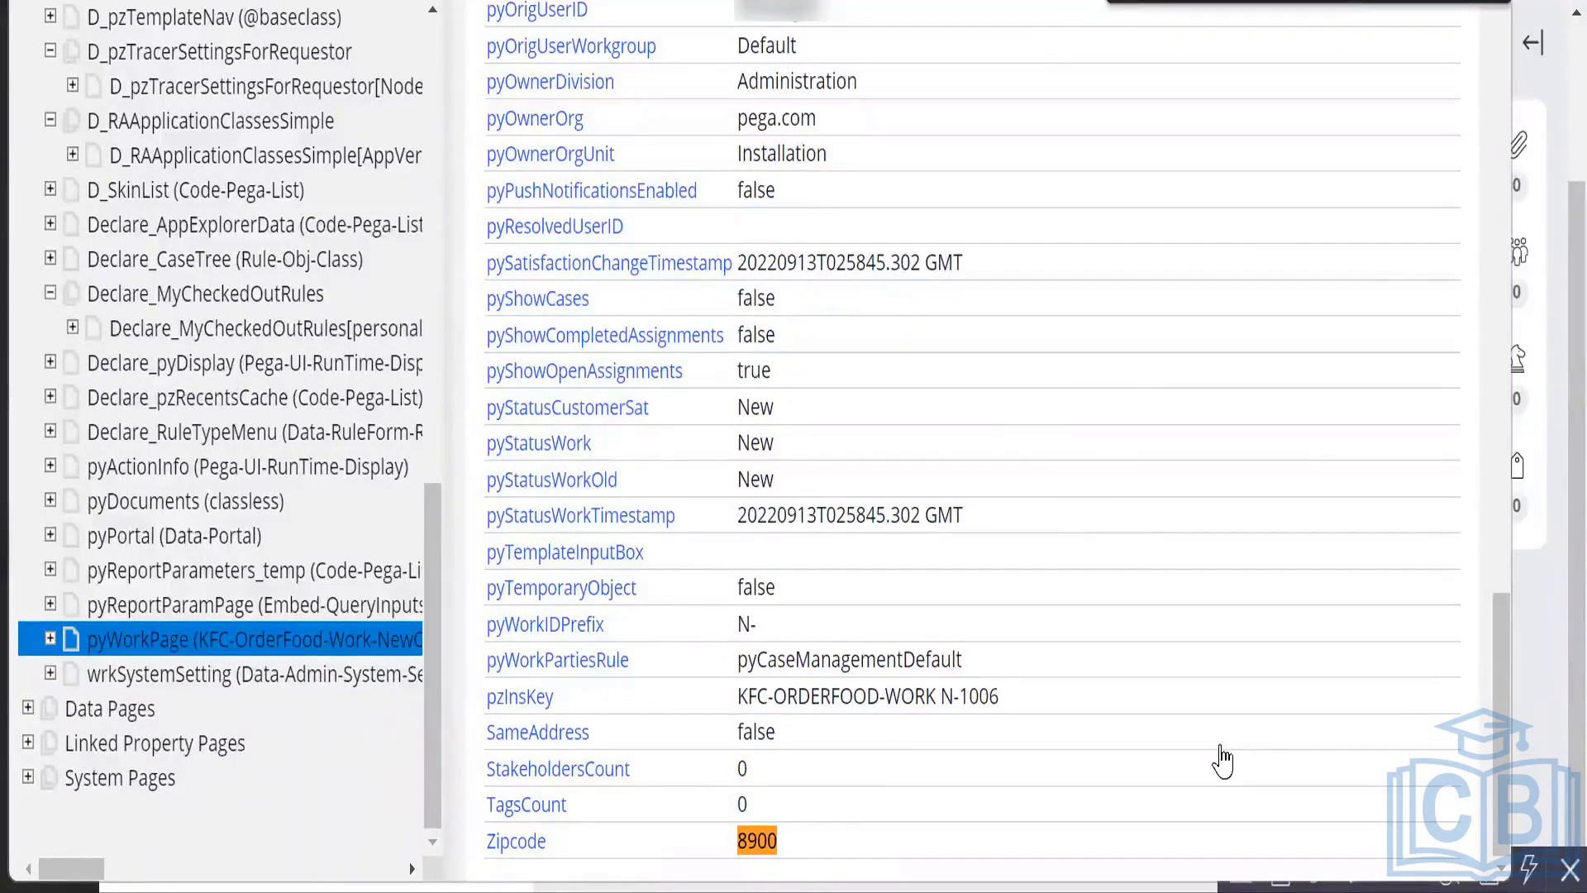
pyautogui.press('Escape')
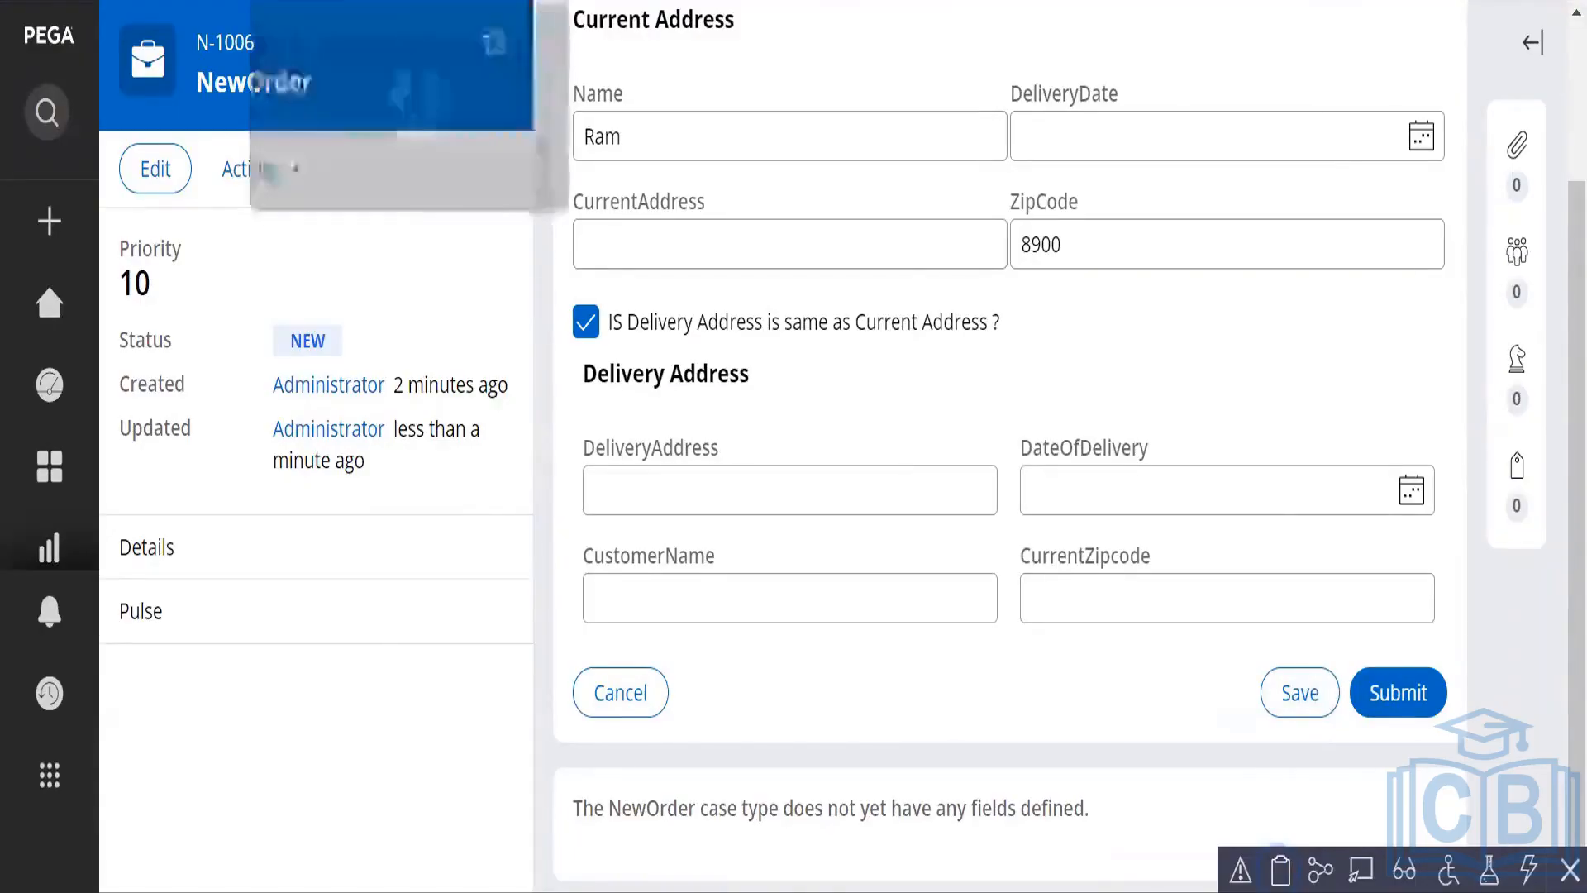
pyautogui.click(407, 1)
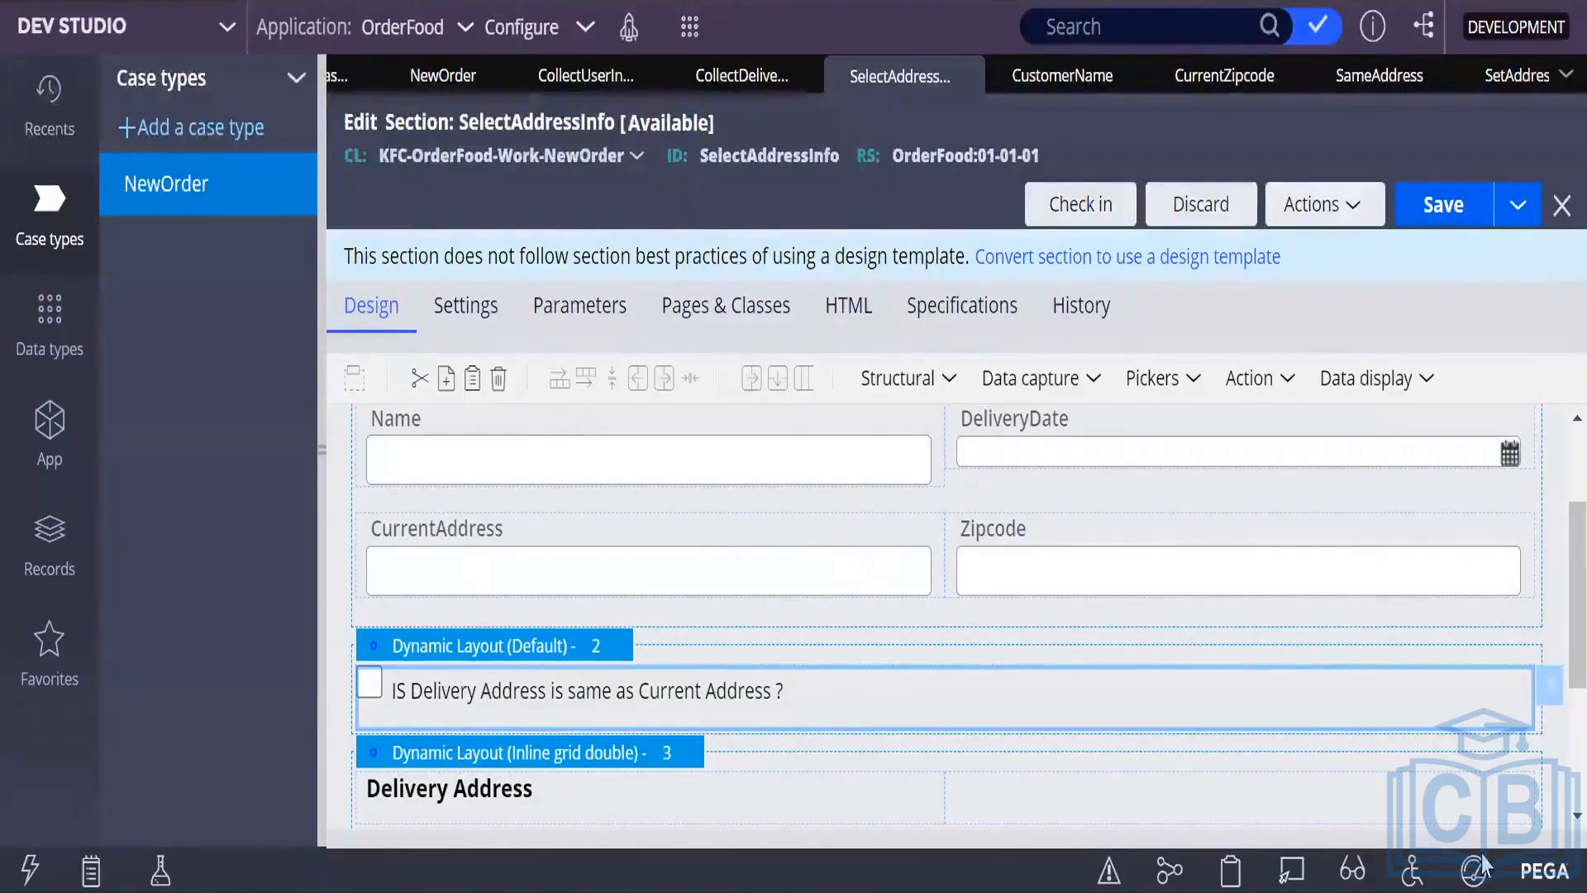
# Add a refresh action targeting the section to the click event of the same-address checkbox.
pyautogui.click(1551, 699)
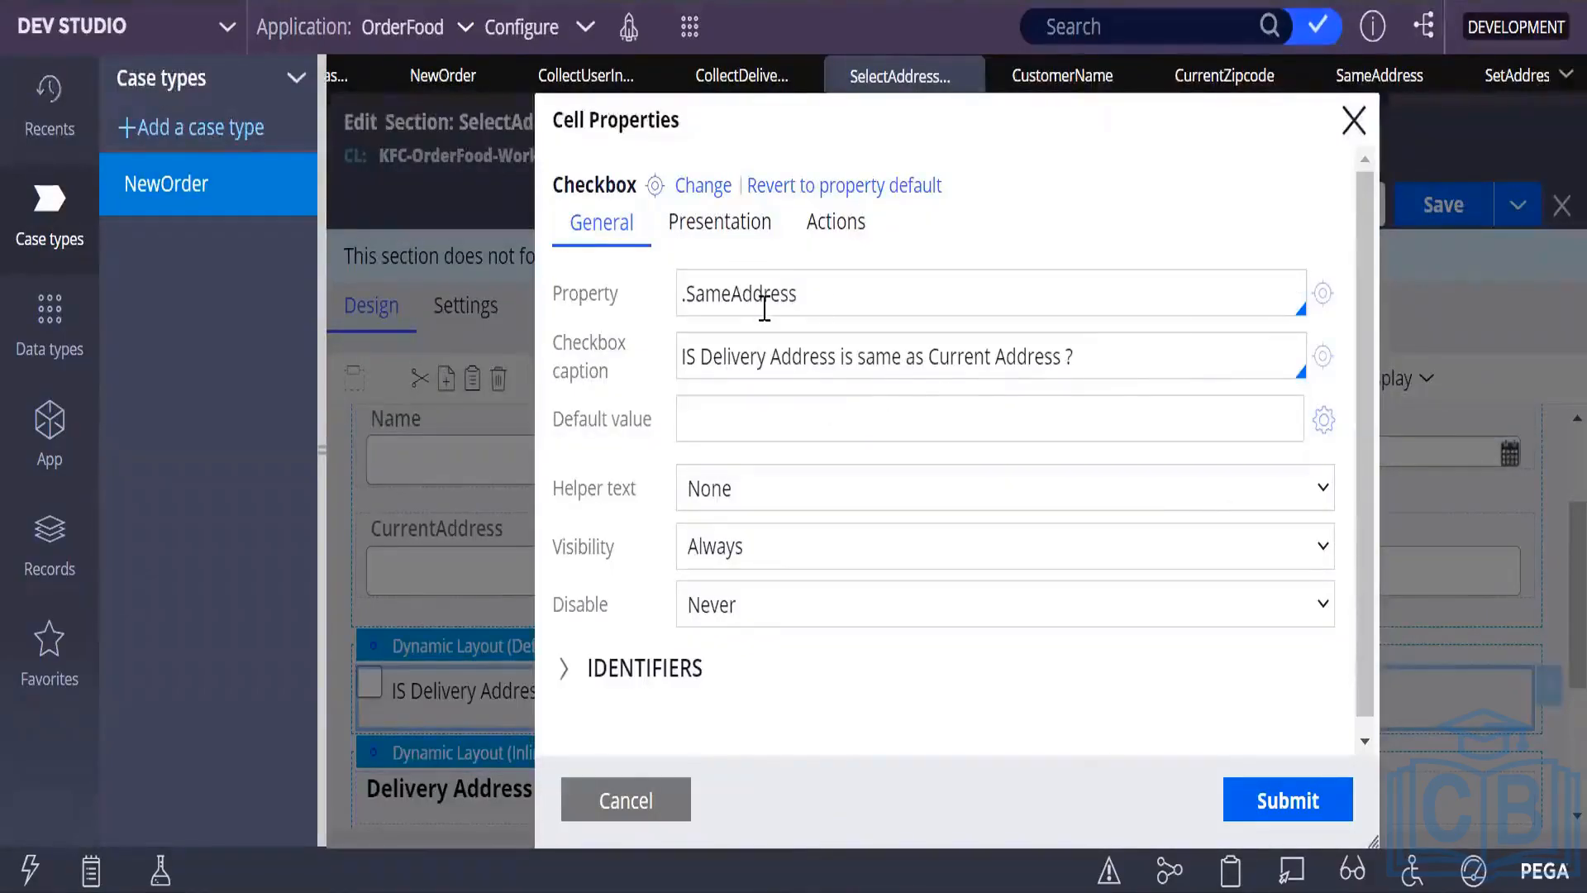
pyautogui.click(837, 225)
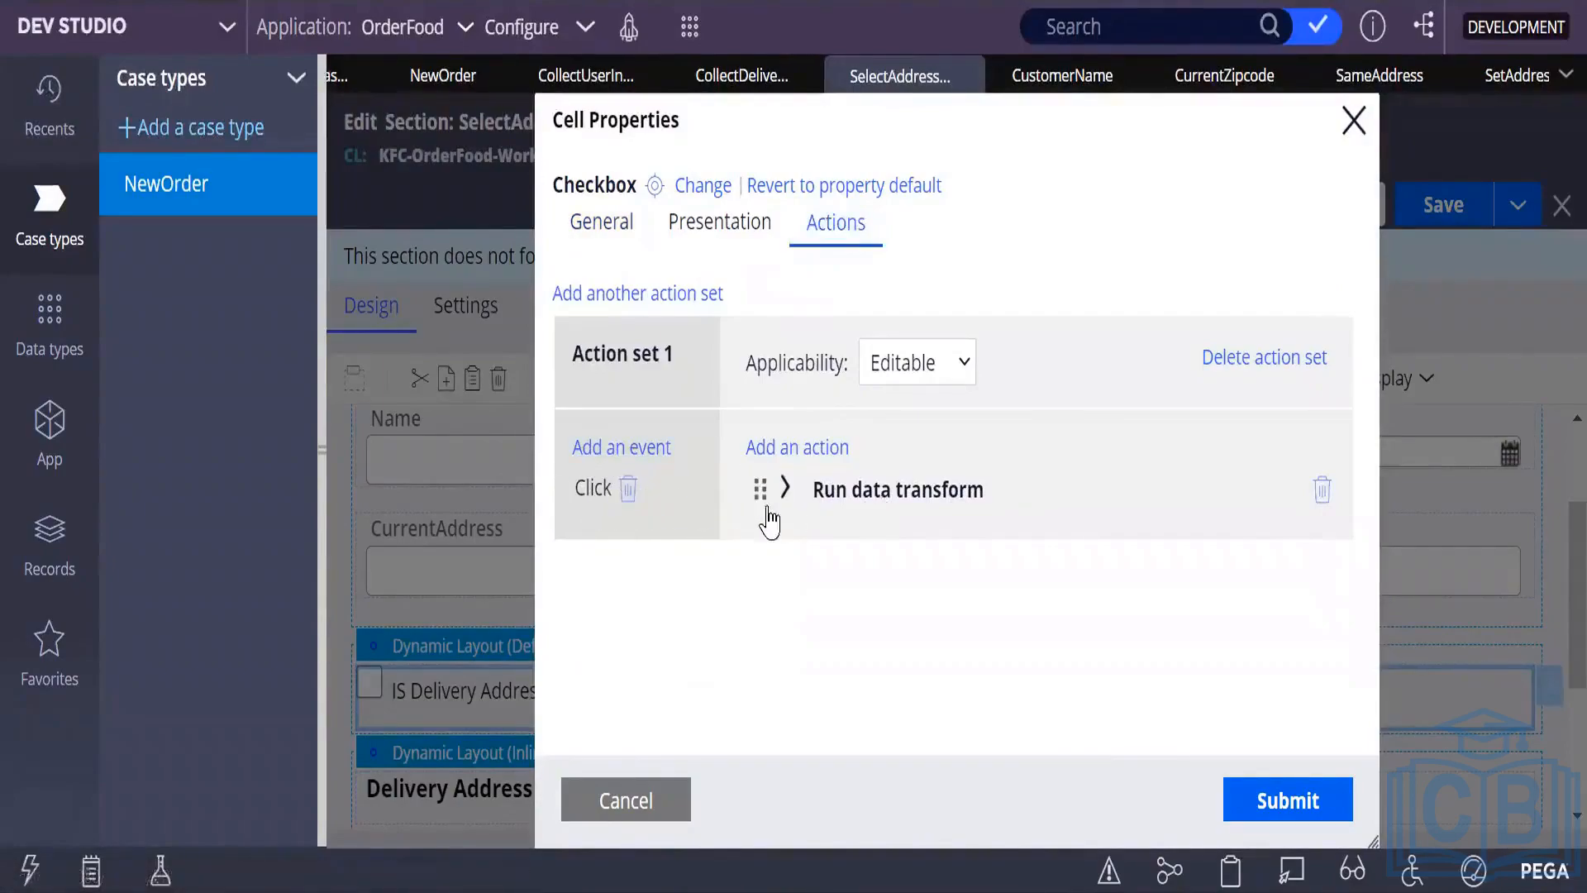
pyautogui.click(786, 448)
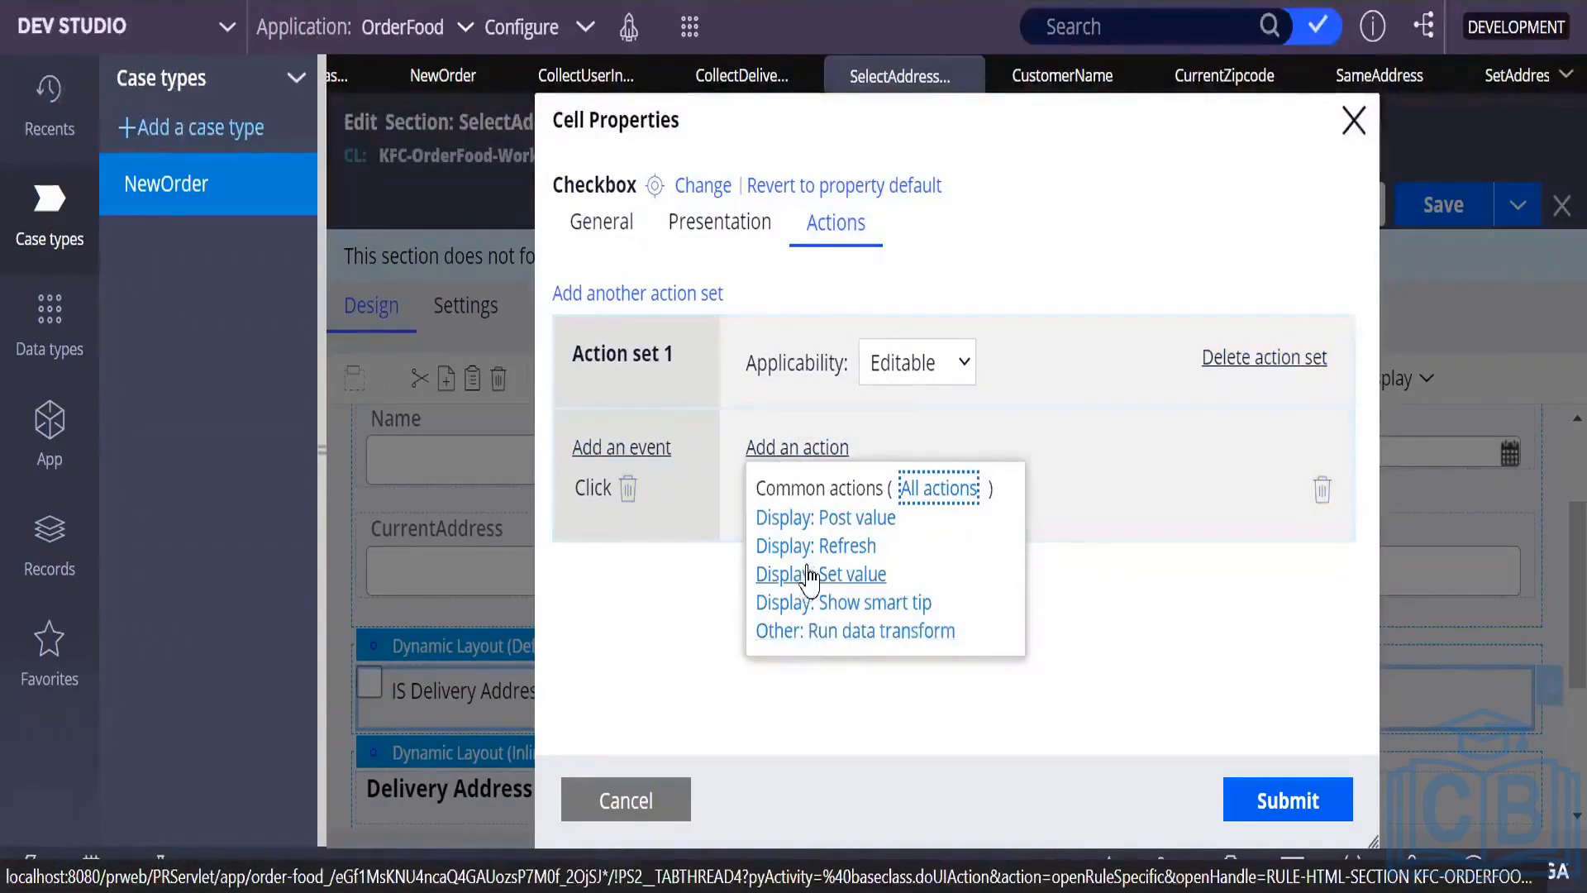
pyautogui.click(835, 552)
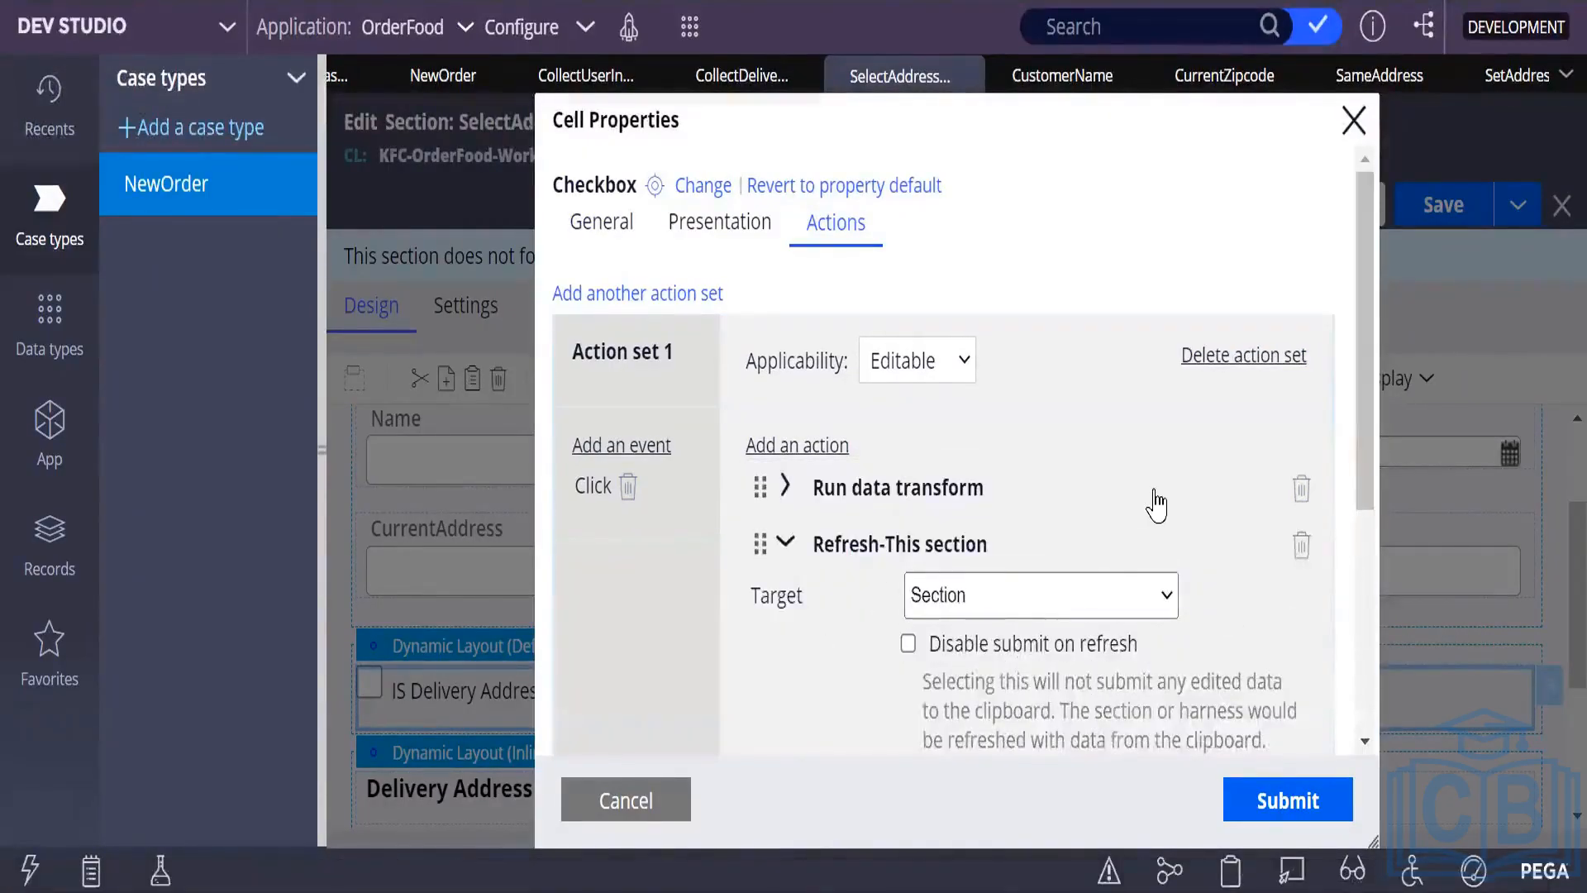
pyautogui.scroll(-5, 1205, 576)
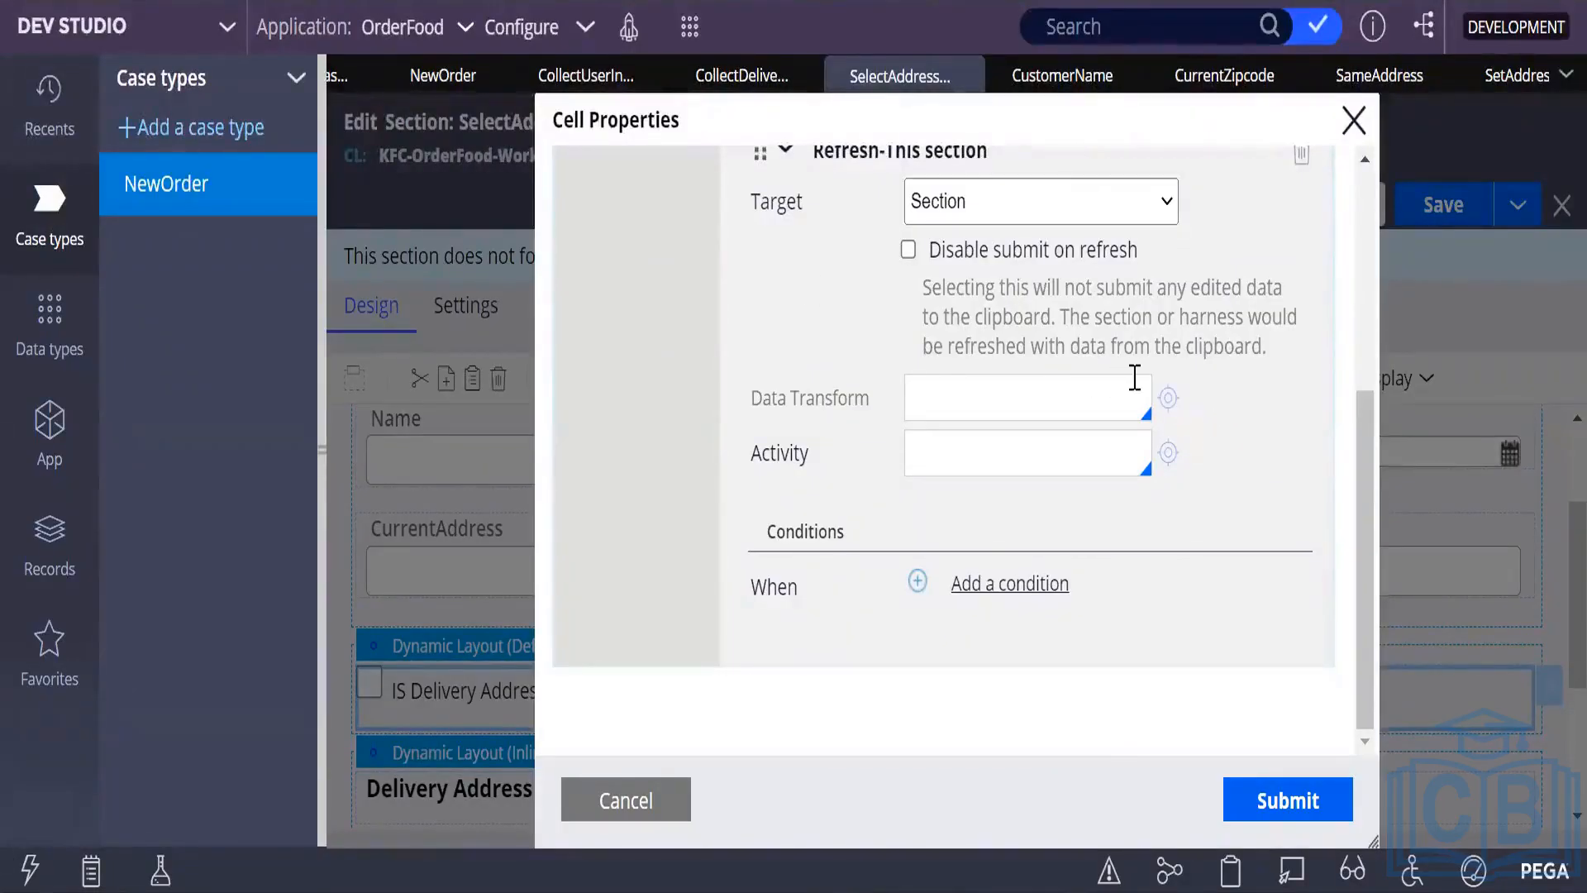
# Assign the SetAddress data transform to the checkbox's Refresh-This section action, discarding the new data transform record form.
pyautogui.click(1172, 398)
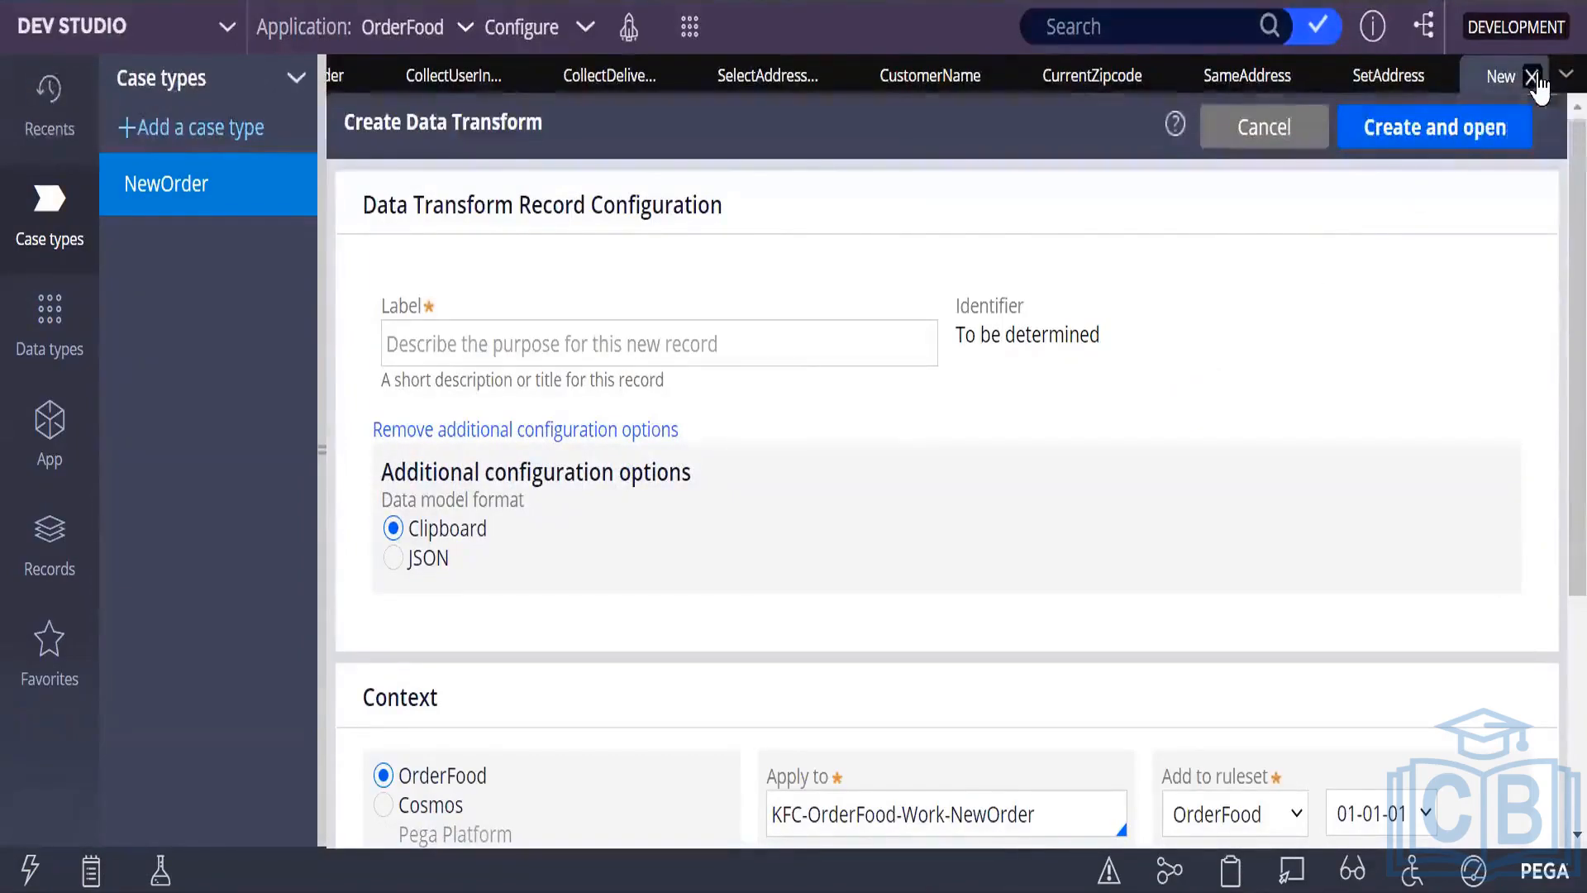
pyautogui.click(1532, 77)
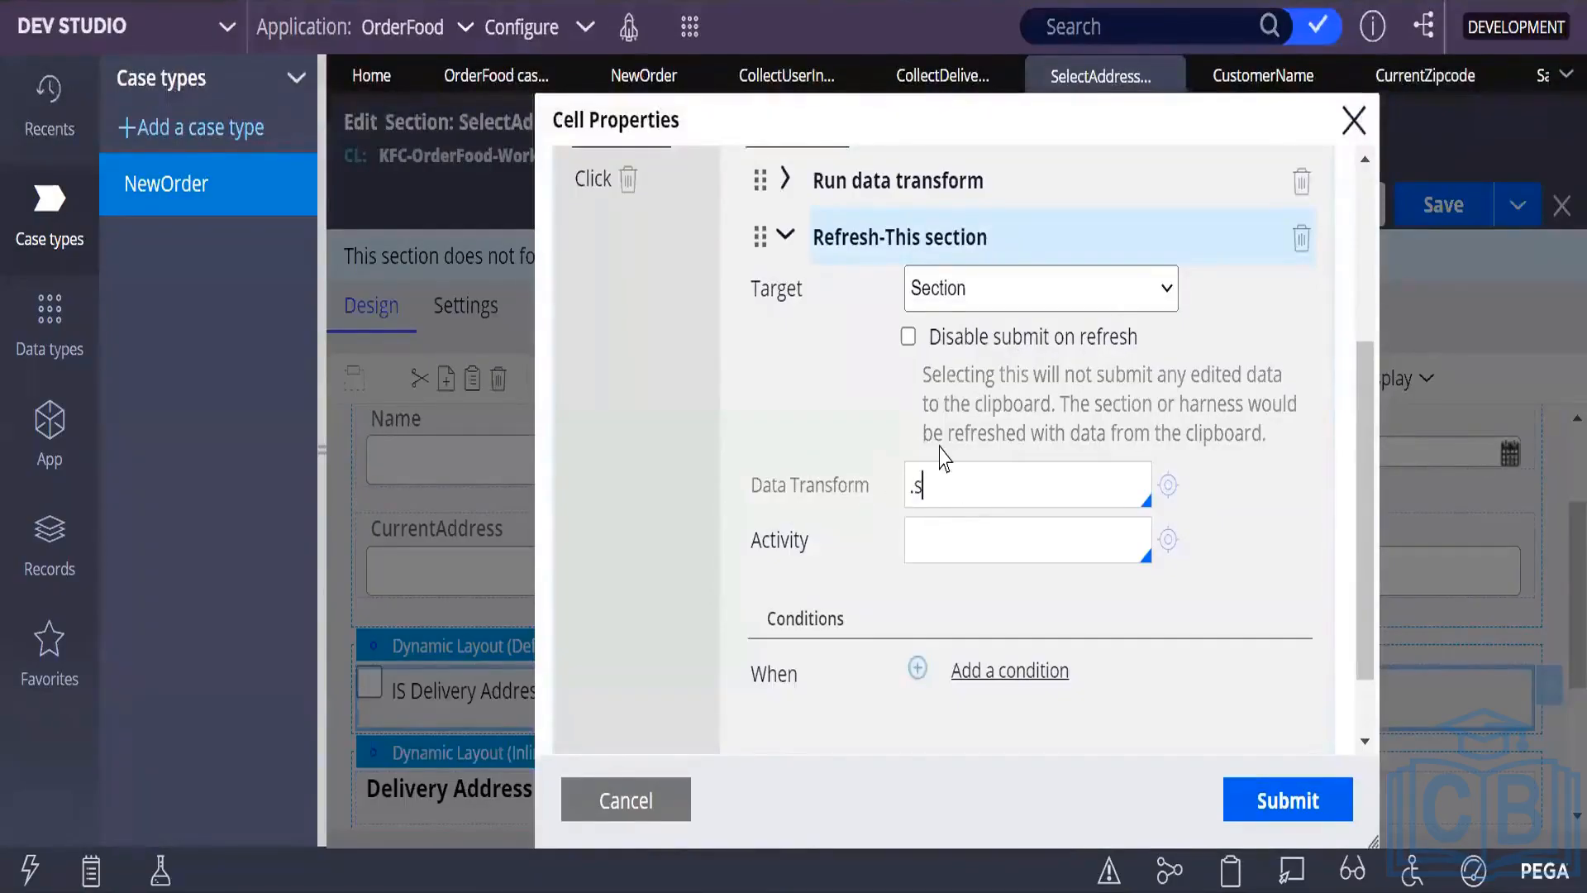
pyautogui.press('BackSpace')
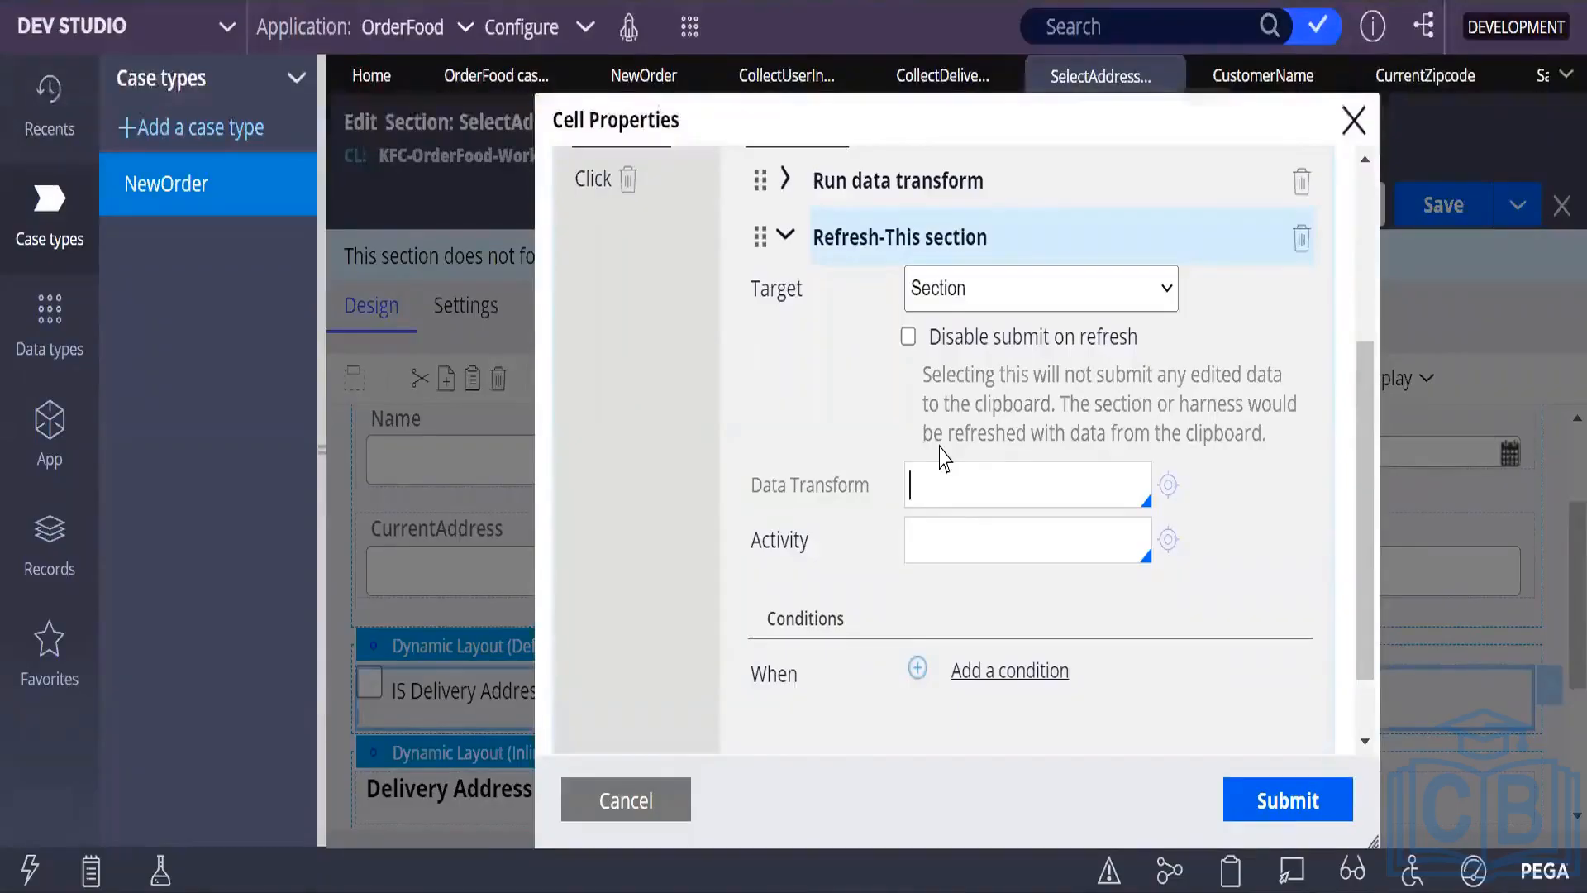
pyautogui.press('Down')
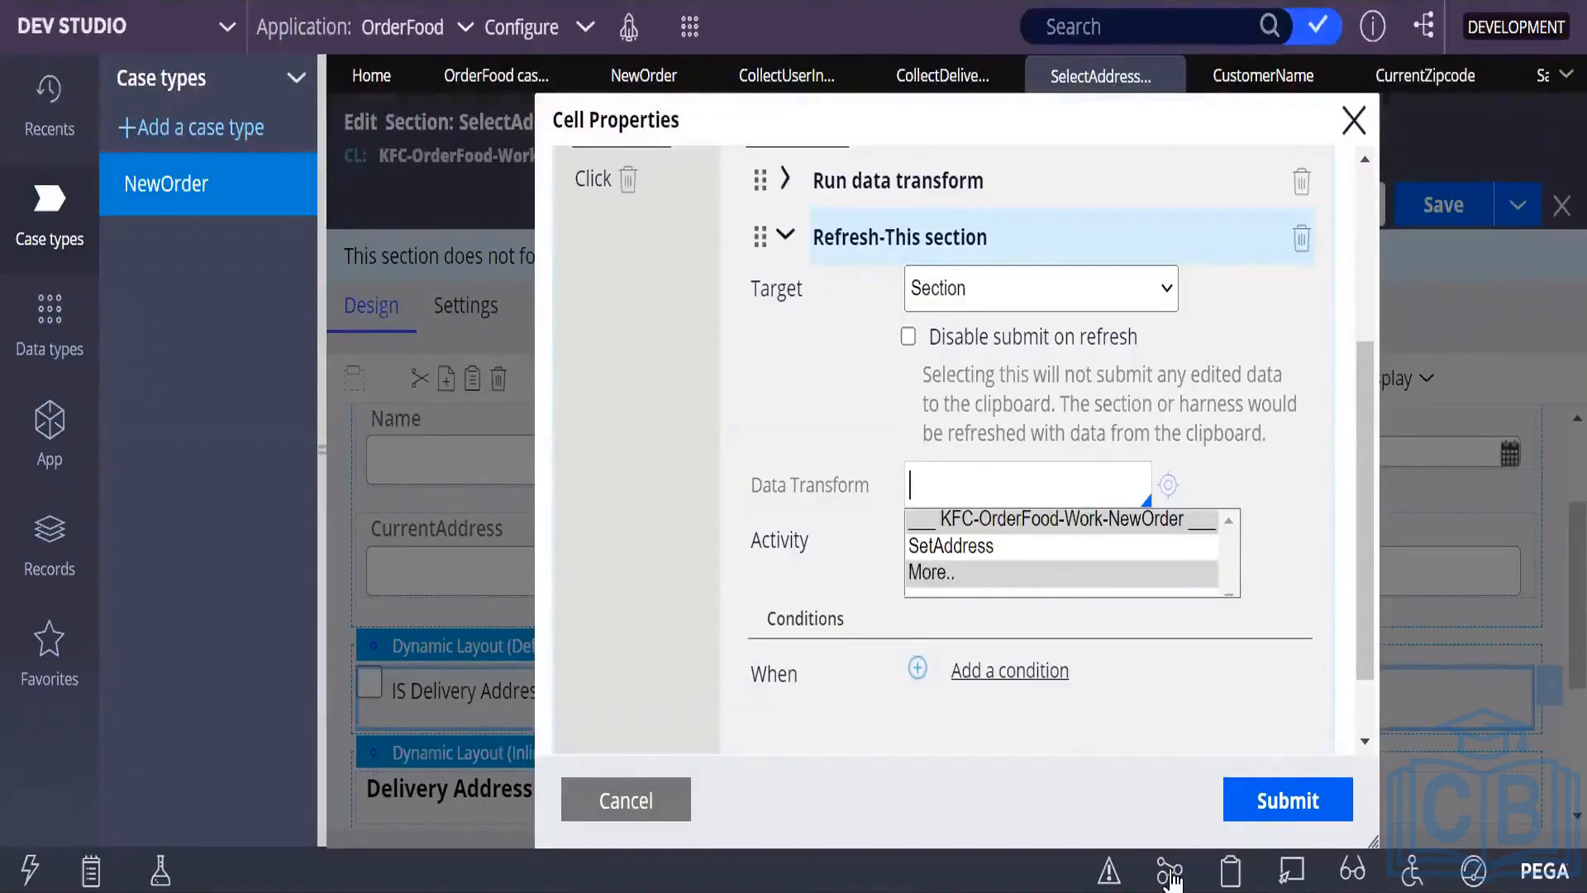
pyautogui.click(976, 549)
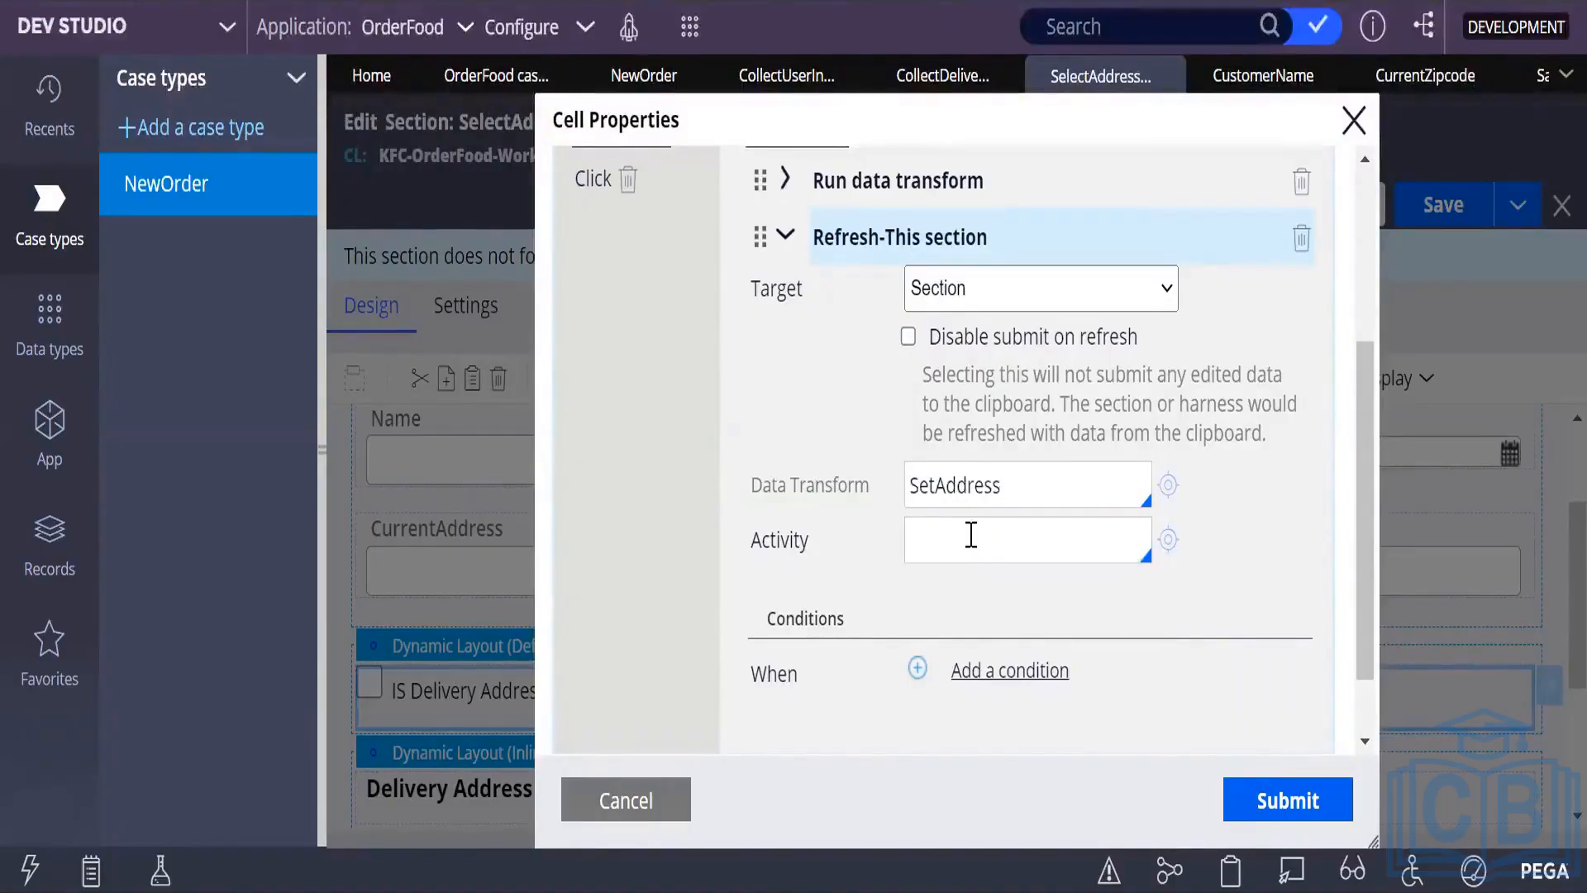
# Delete the separate Run data transform action from the checkbox's click event.
pyautogui.click(1303, 182)
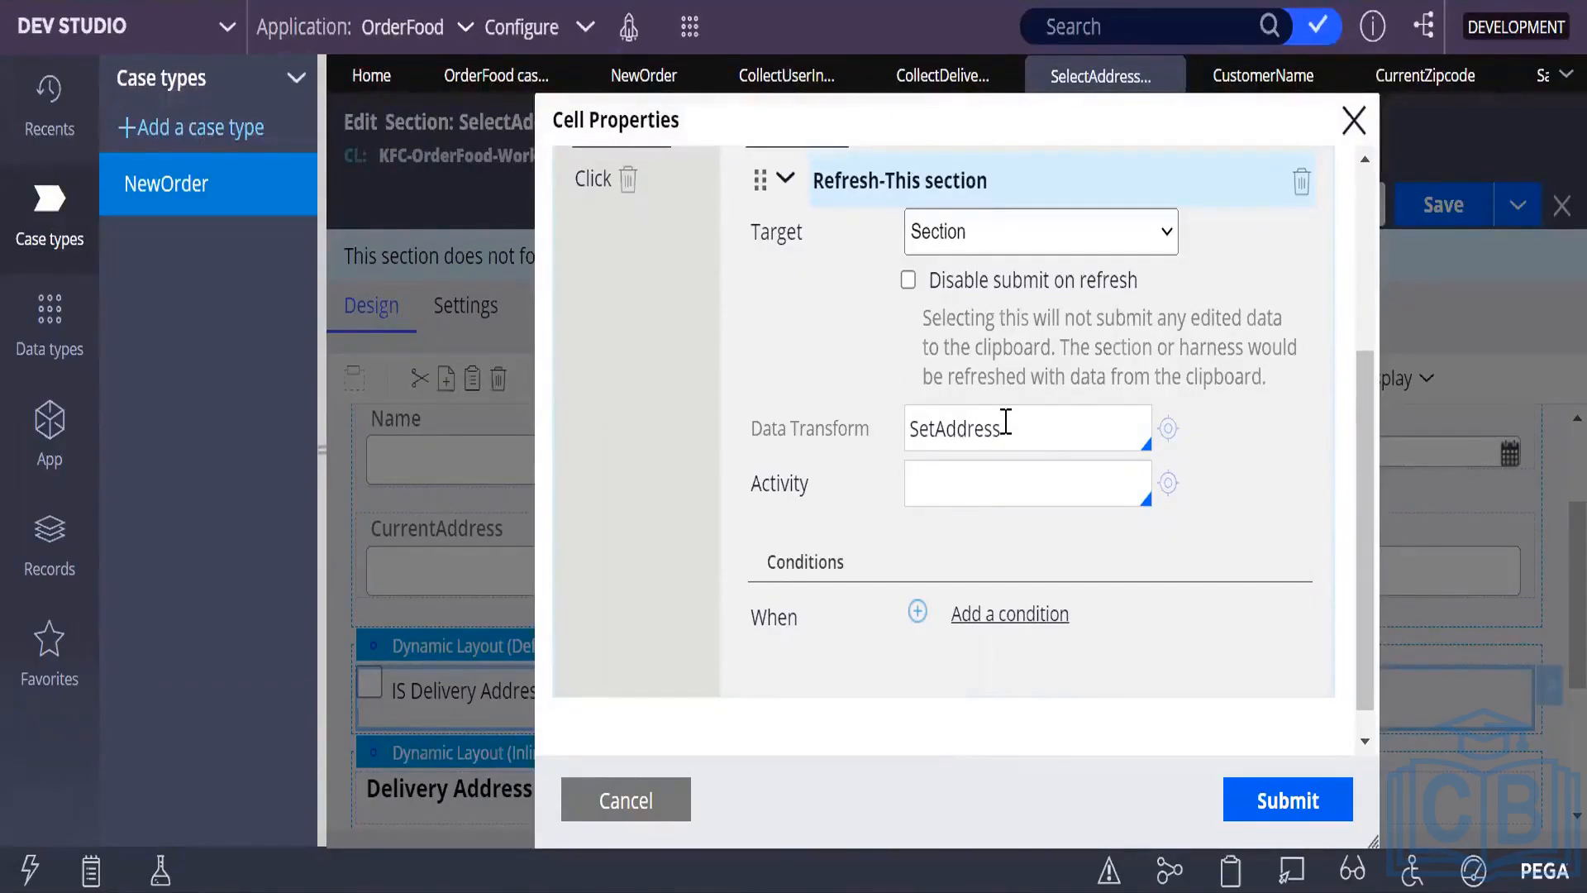
pyautogui.moveTo(1006, 422); pyautogui.dragTo(885, 429)
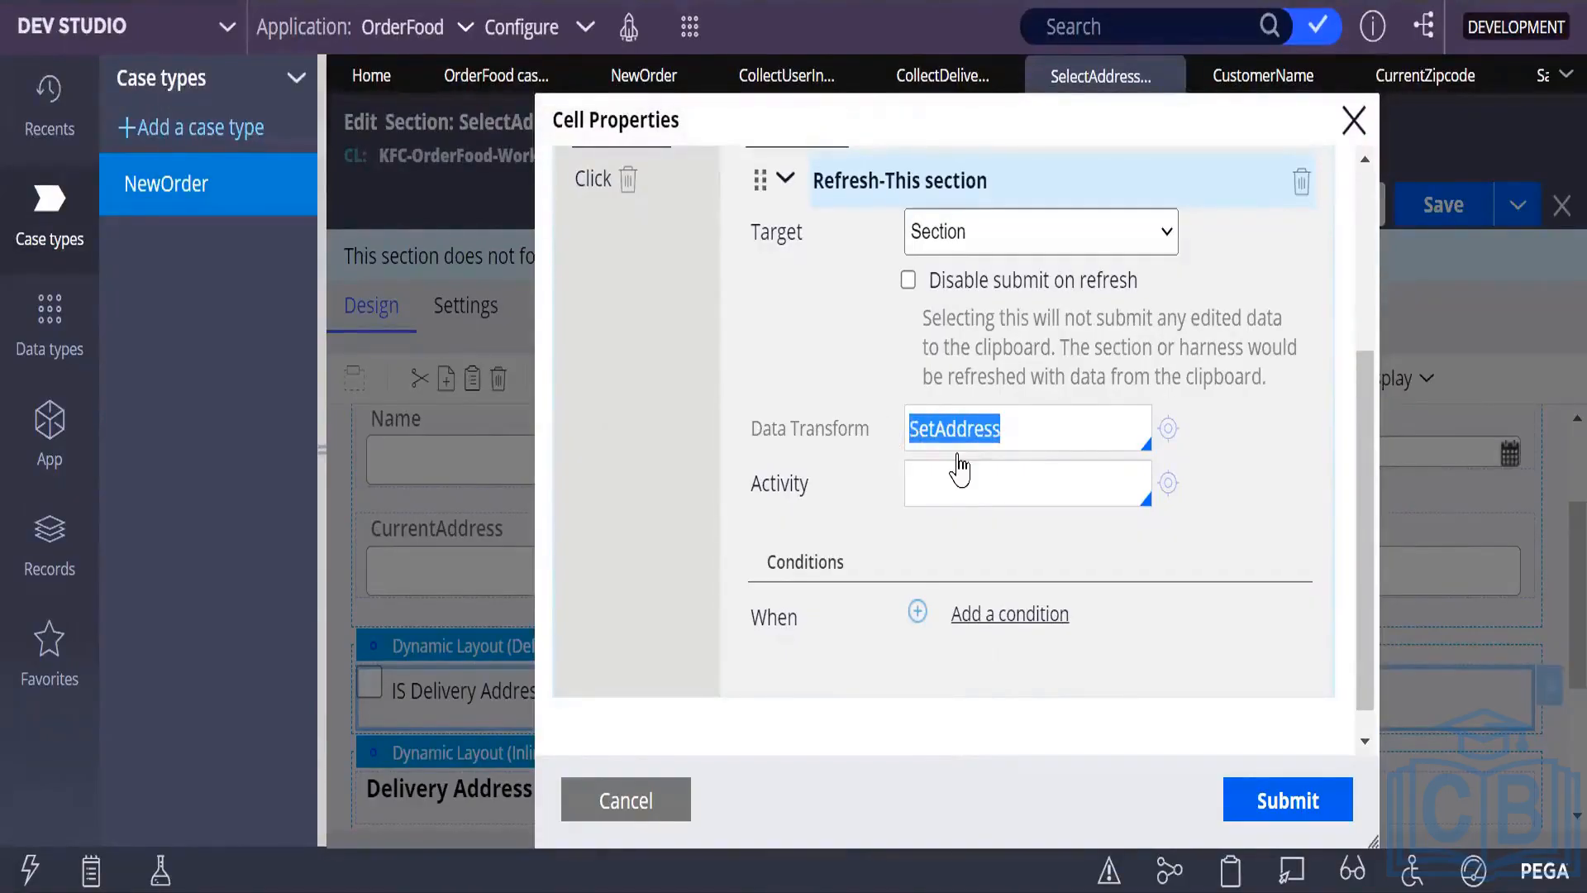
pyautogui.click(1006, 424)
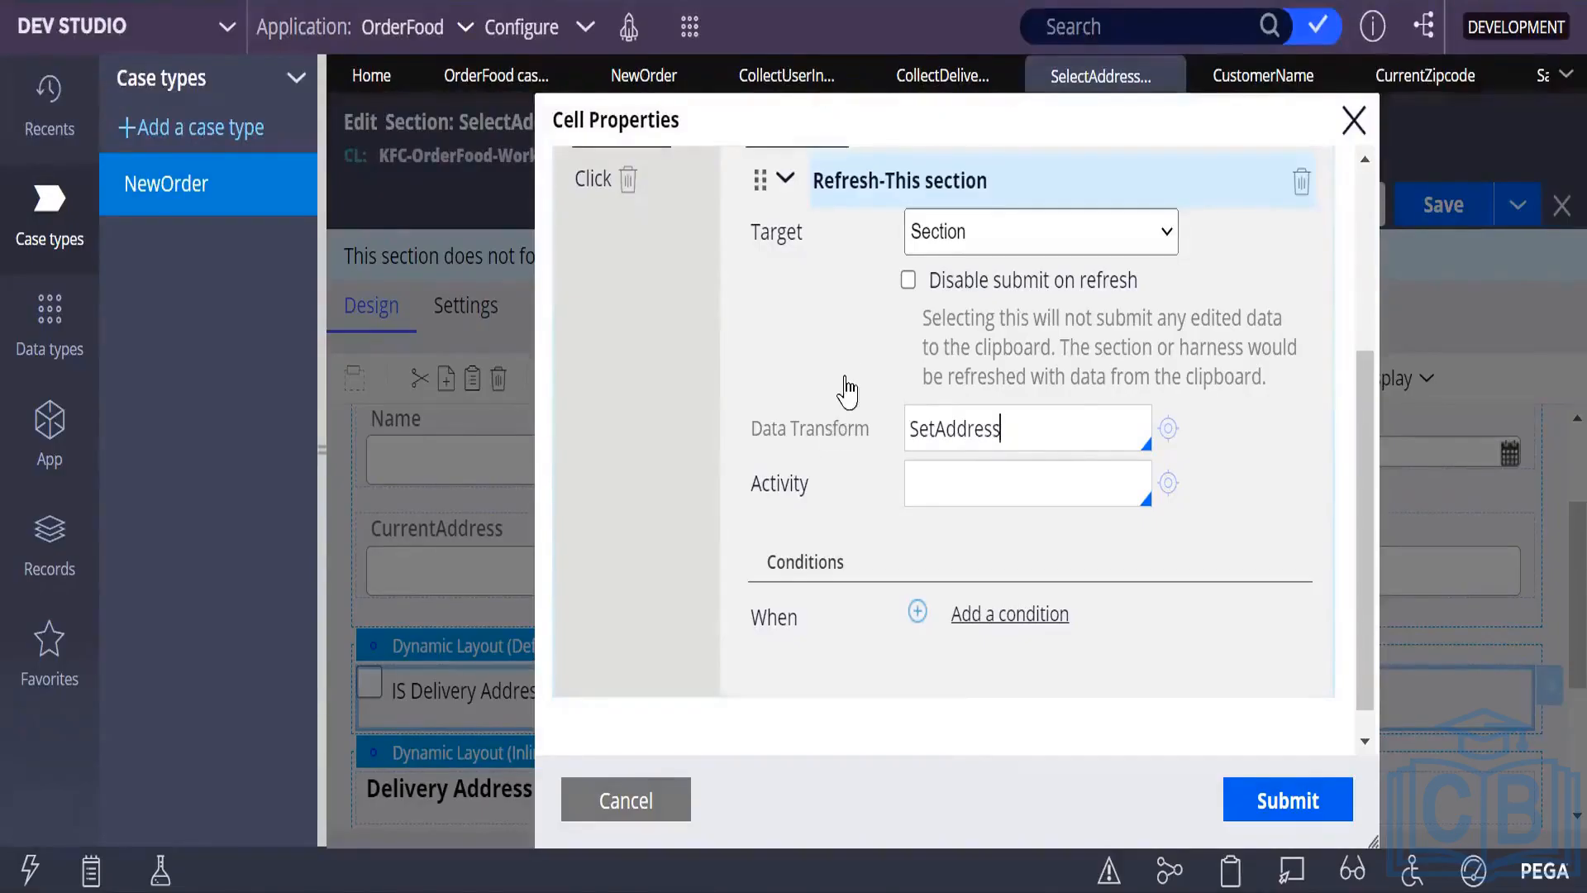
pyautogui.scroll(4, 846, 397)
pyautogui.scroll(-3, 777, 533)
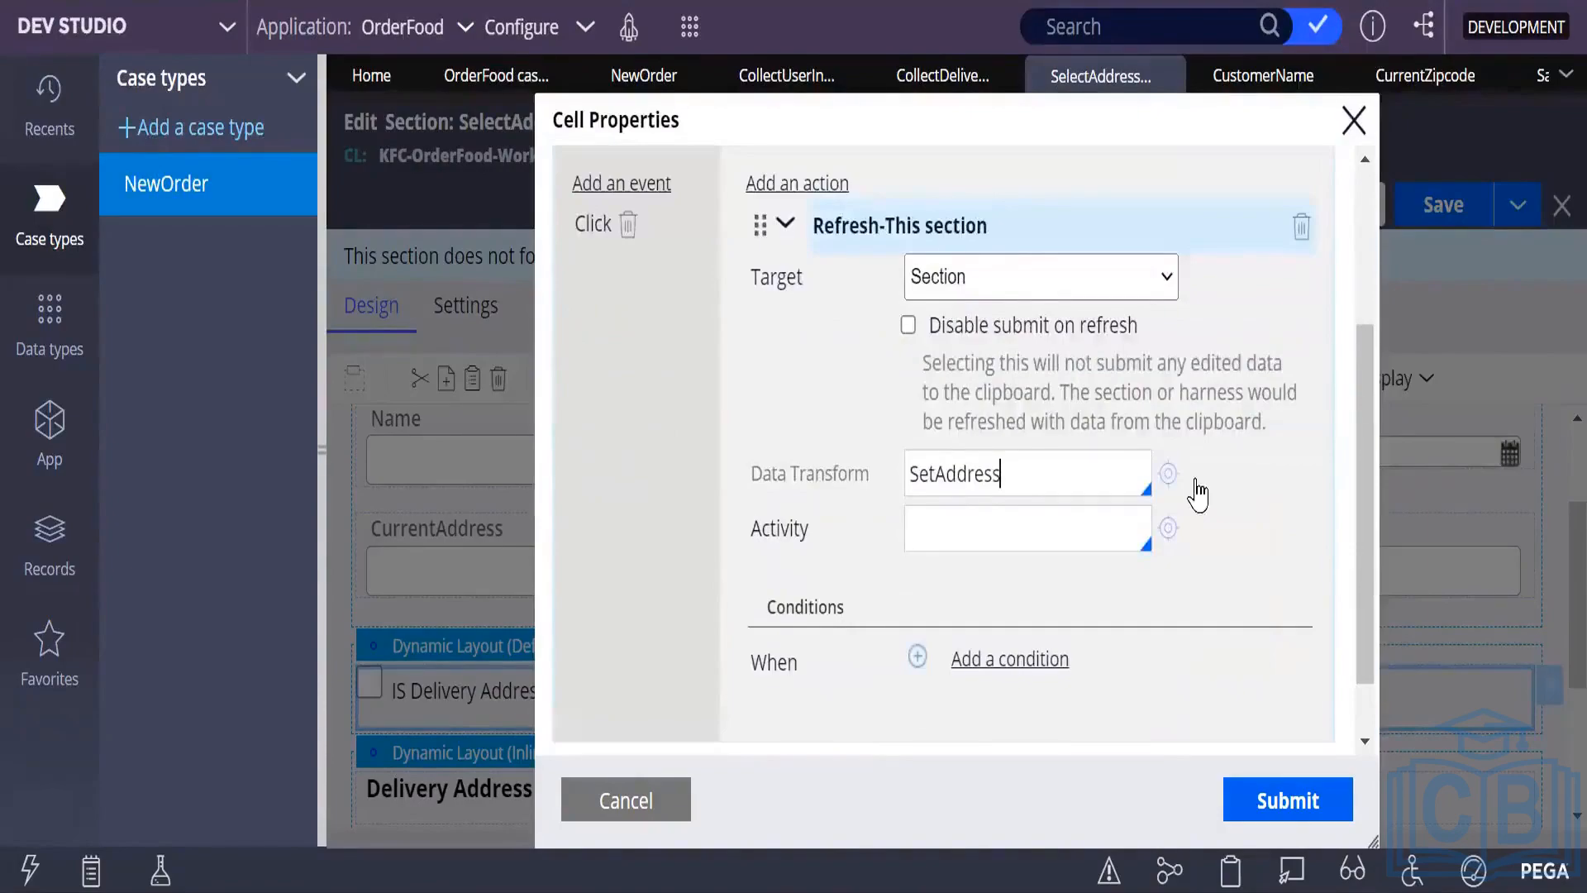
# Open the SetAddress data transform from the refresh action, review its mappings, and return to the SelectAddressInfo section.
pyautogui.click(1169, 473)
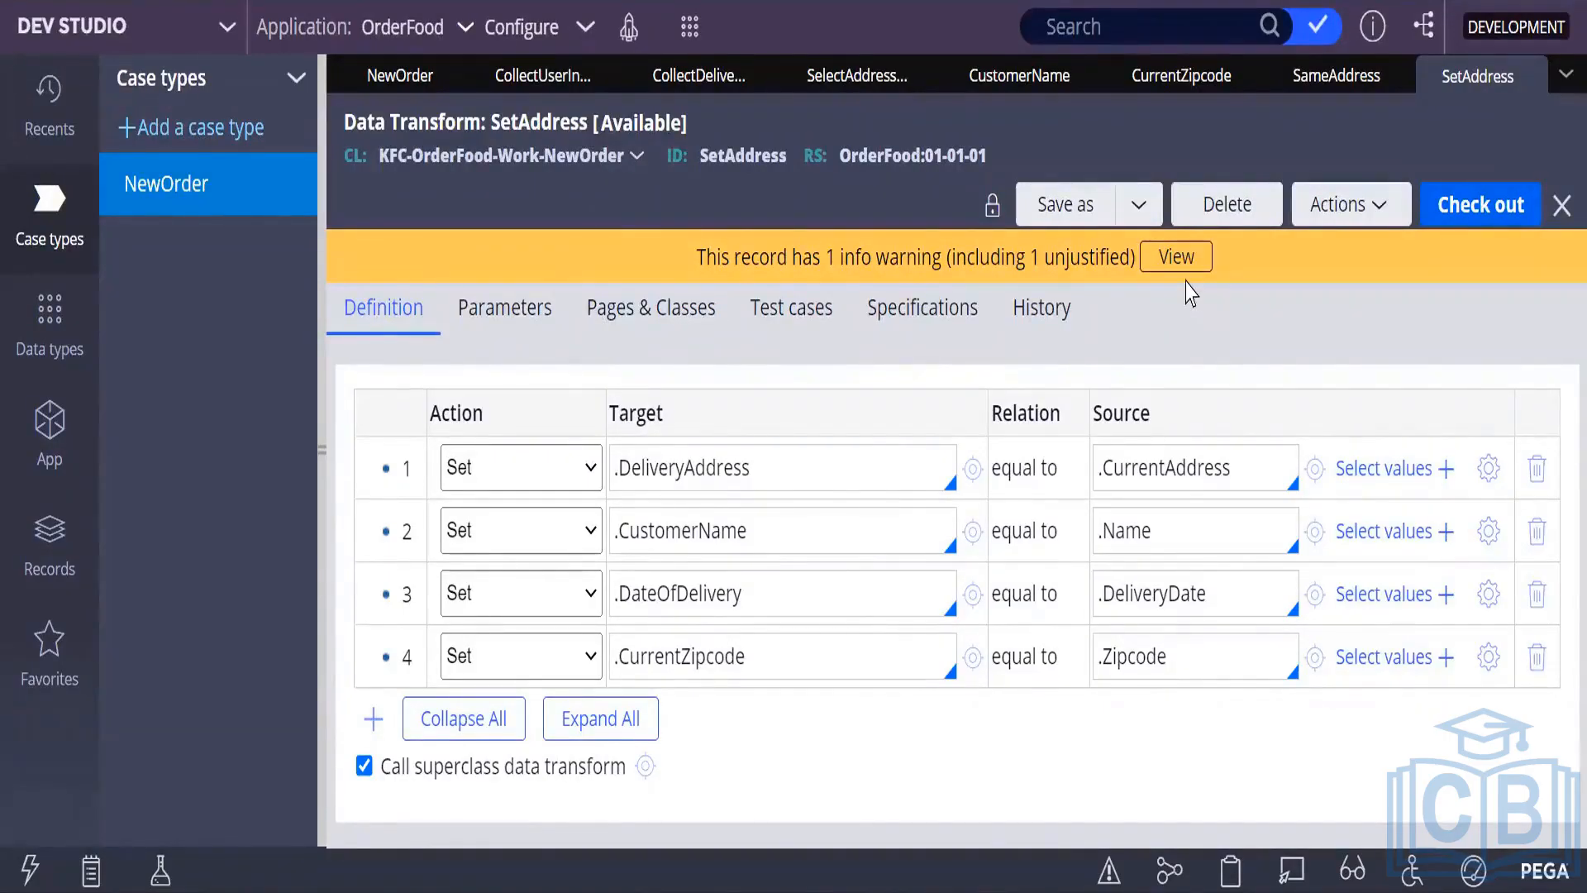
pyautogui.click(1297, 86)
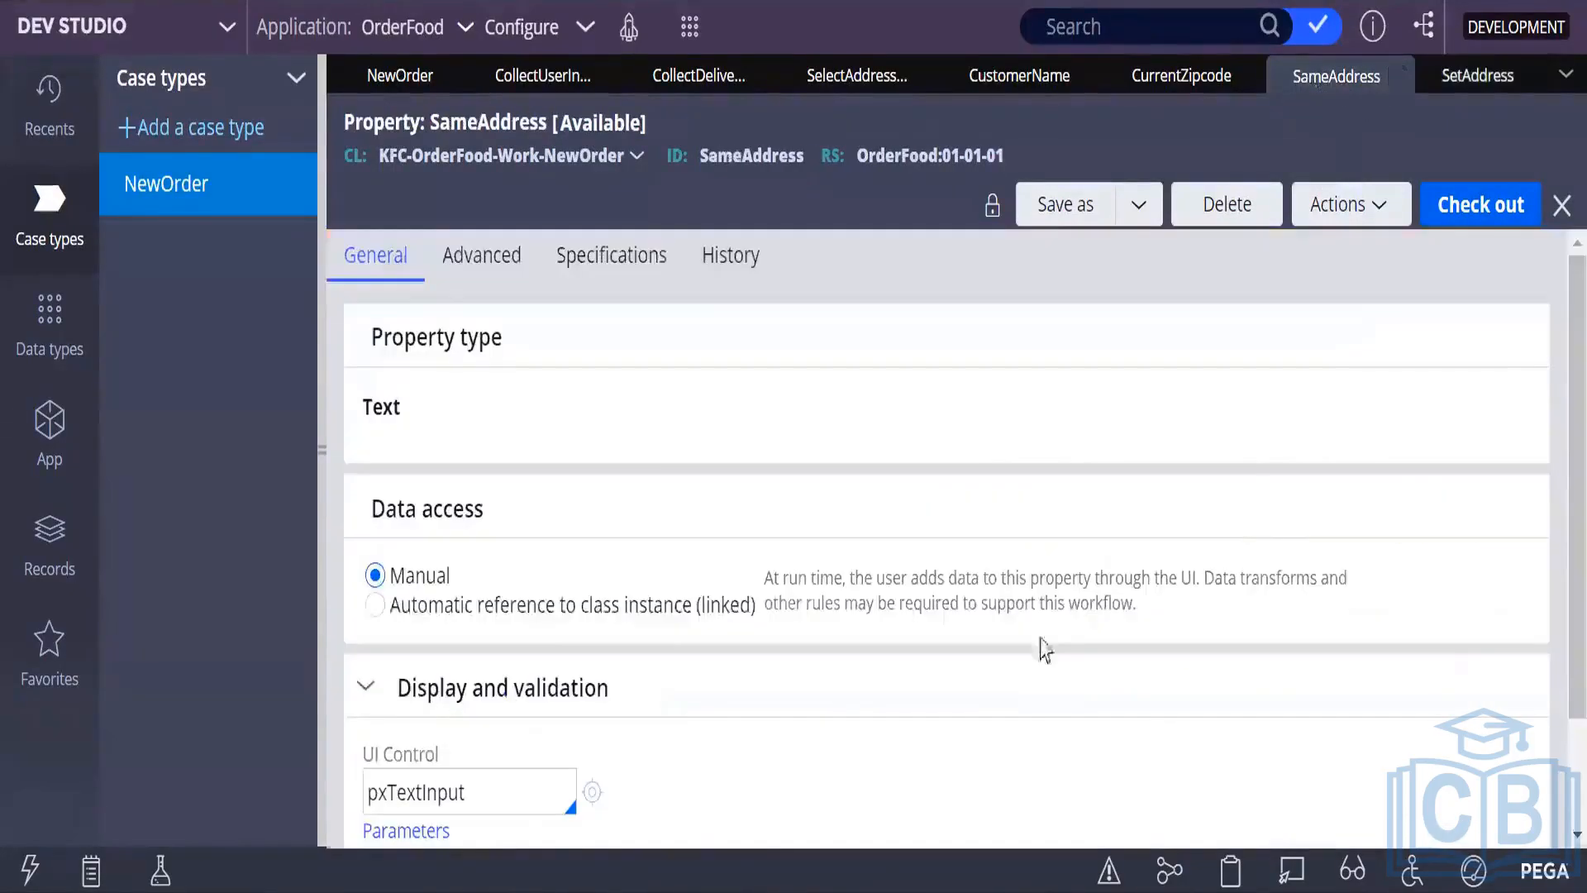
pyautogui.click(1484, 78)
pyautogui.click(1182, 79)
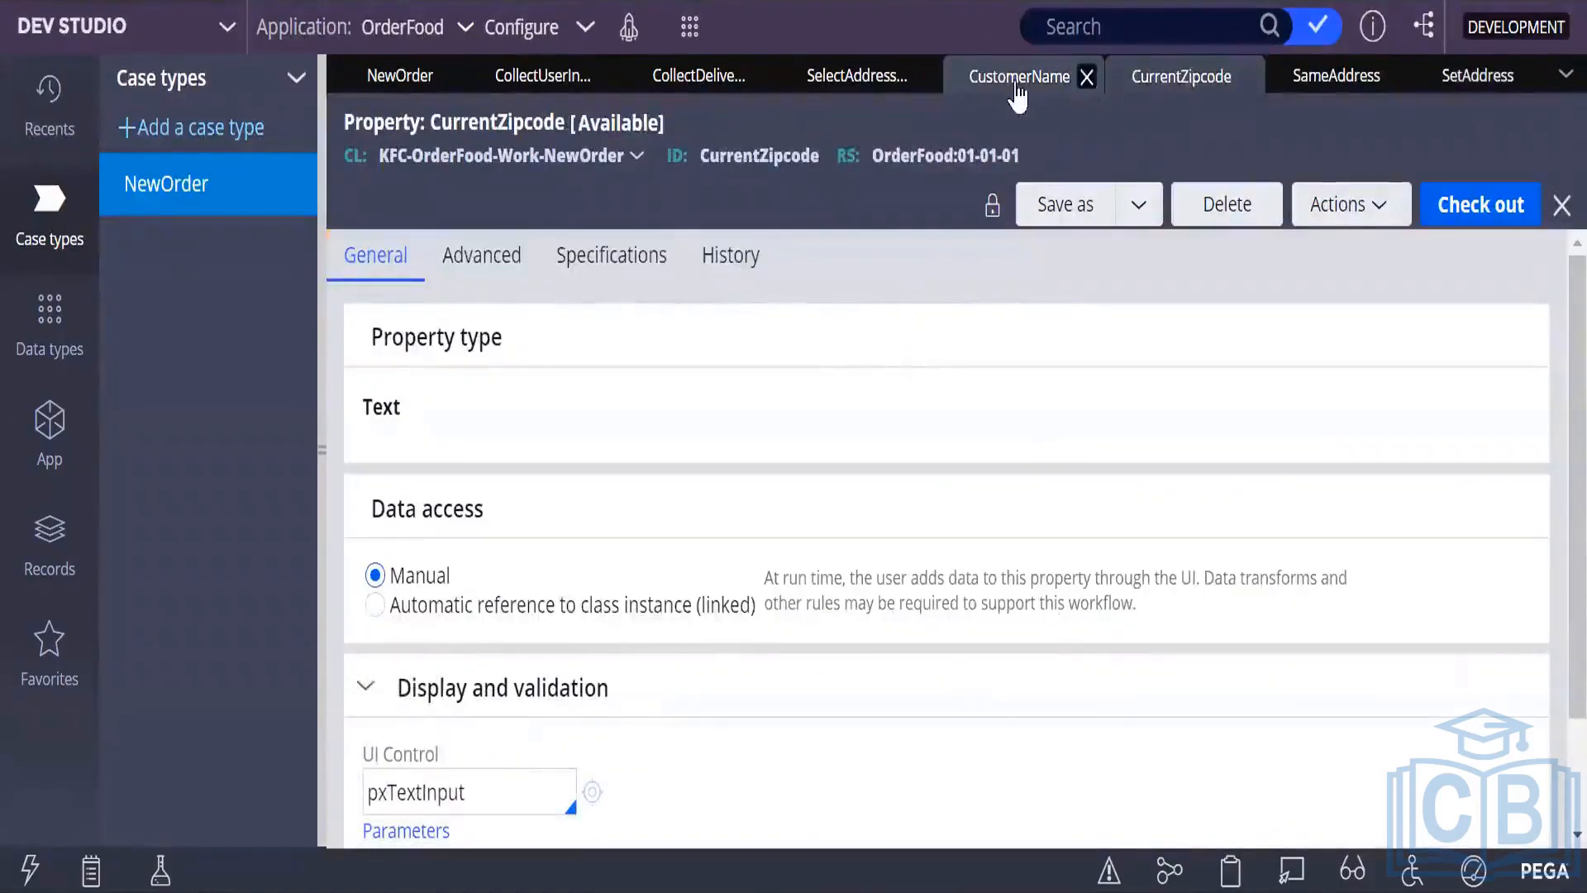
pyautogui.click(857, 76)
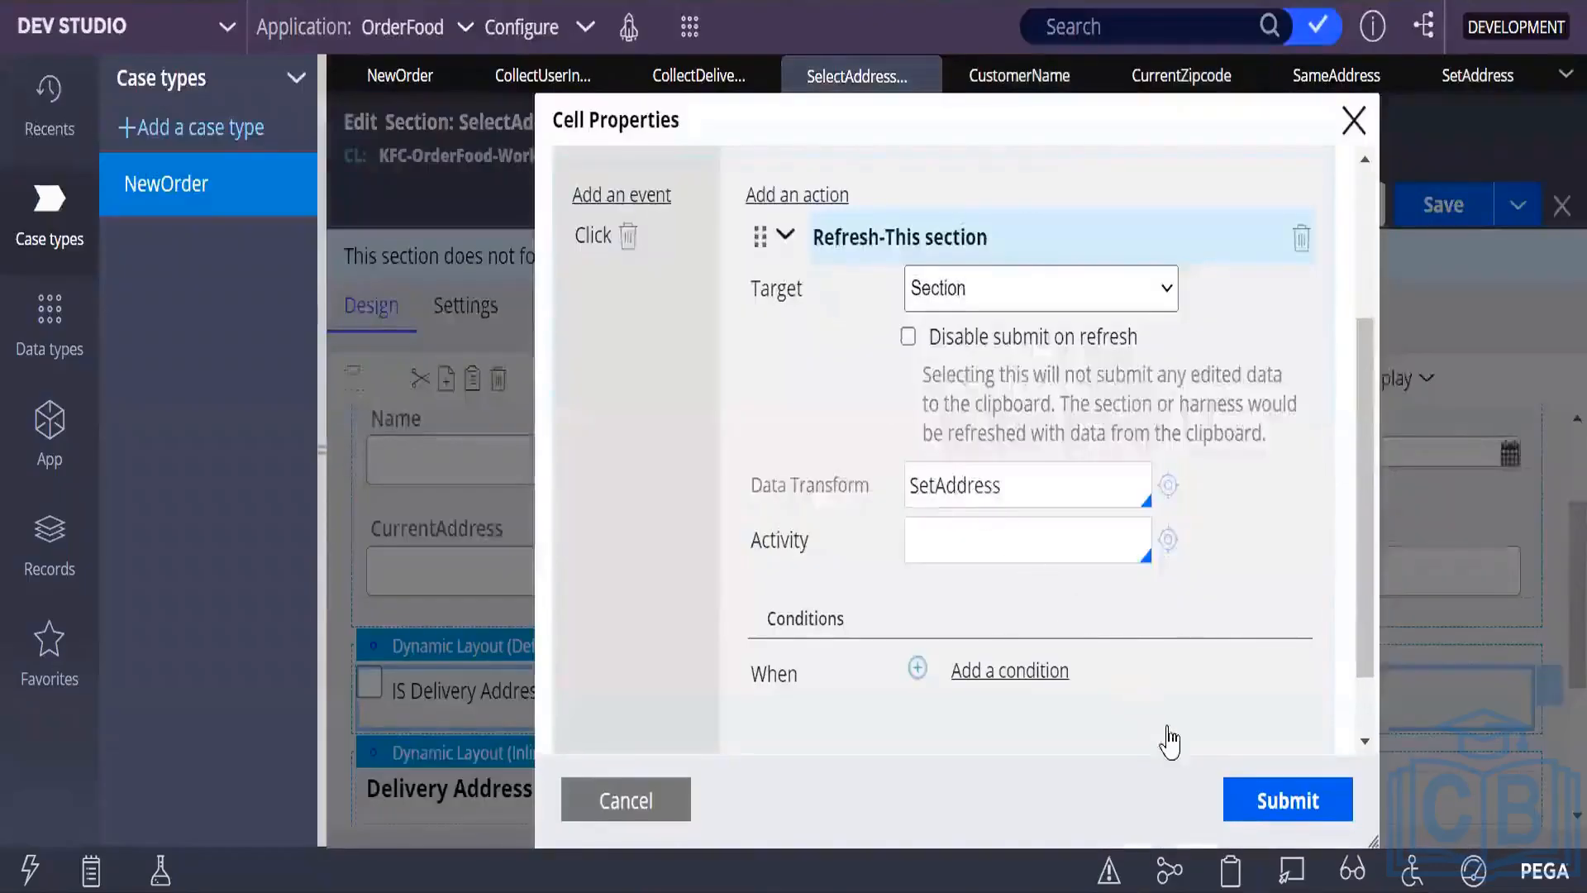
# Apply the checkbox's cell properties and save the SelectAddressInfo section.
pyautogui.click(1260, 806)
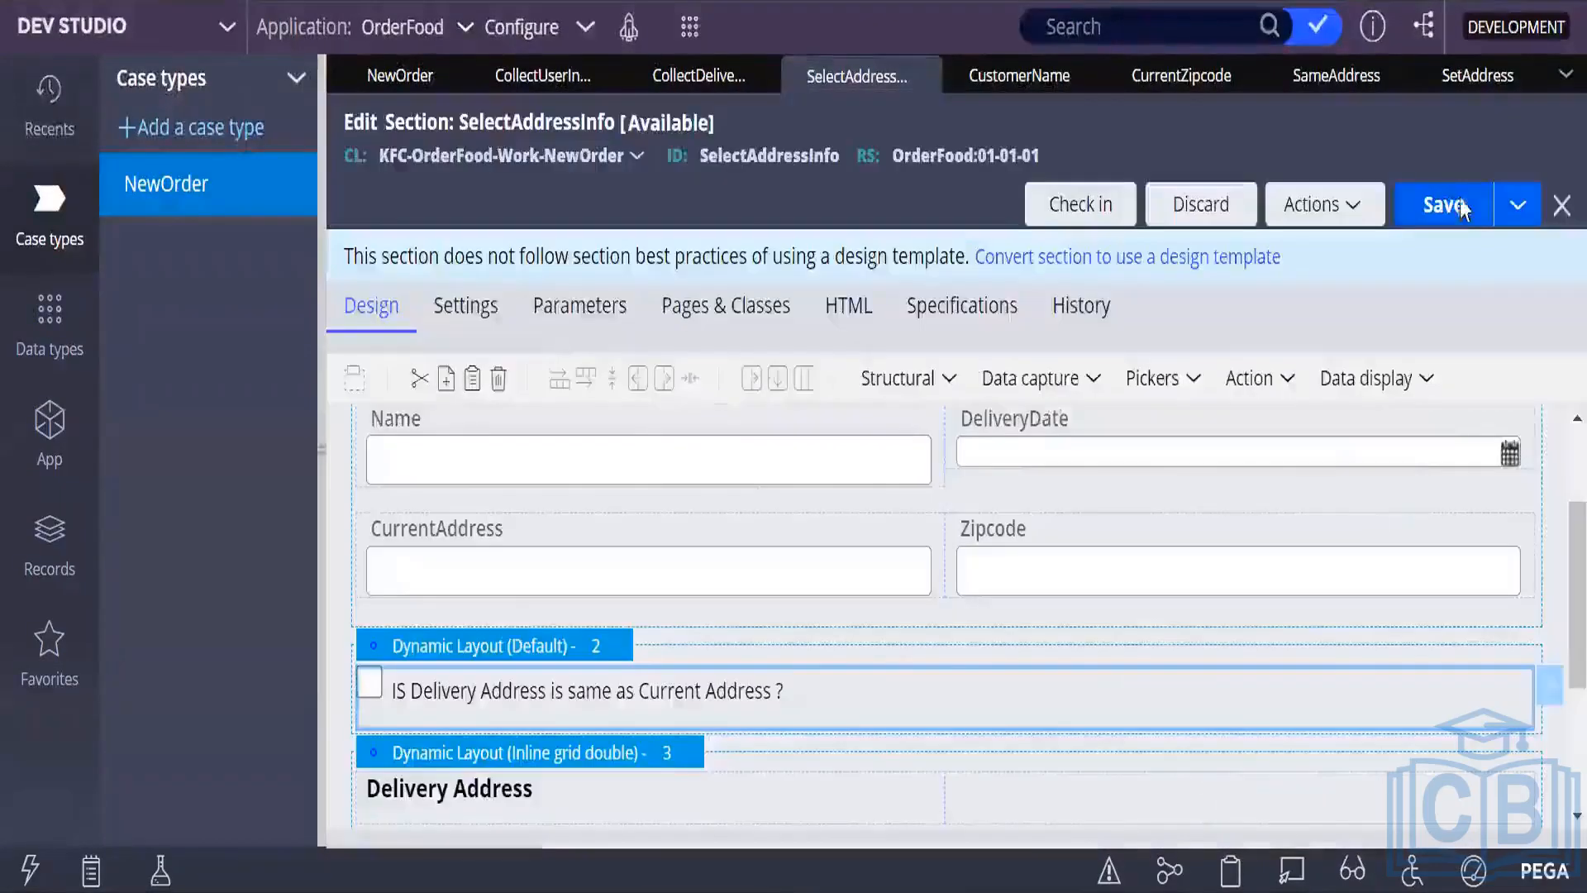
pyautogui.click(1451, 203)
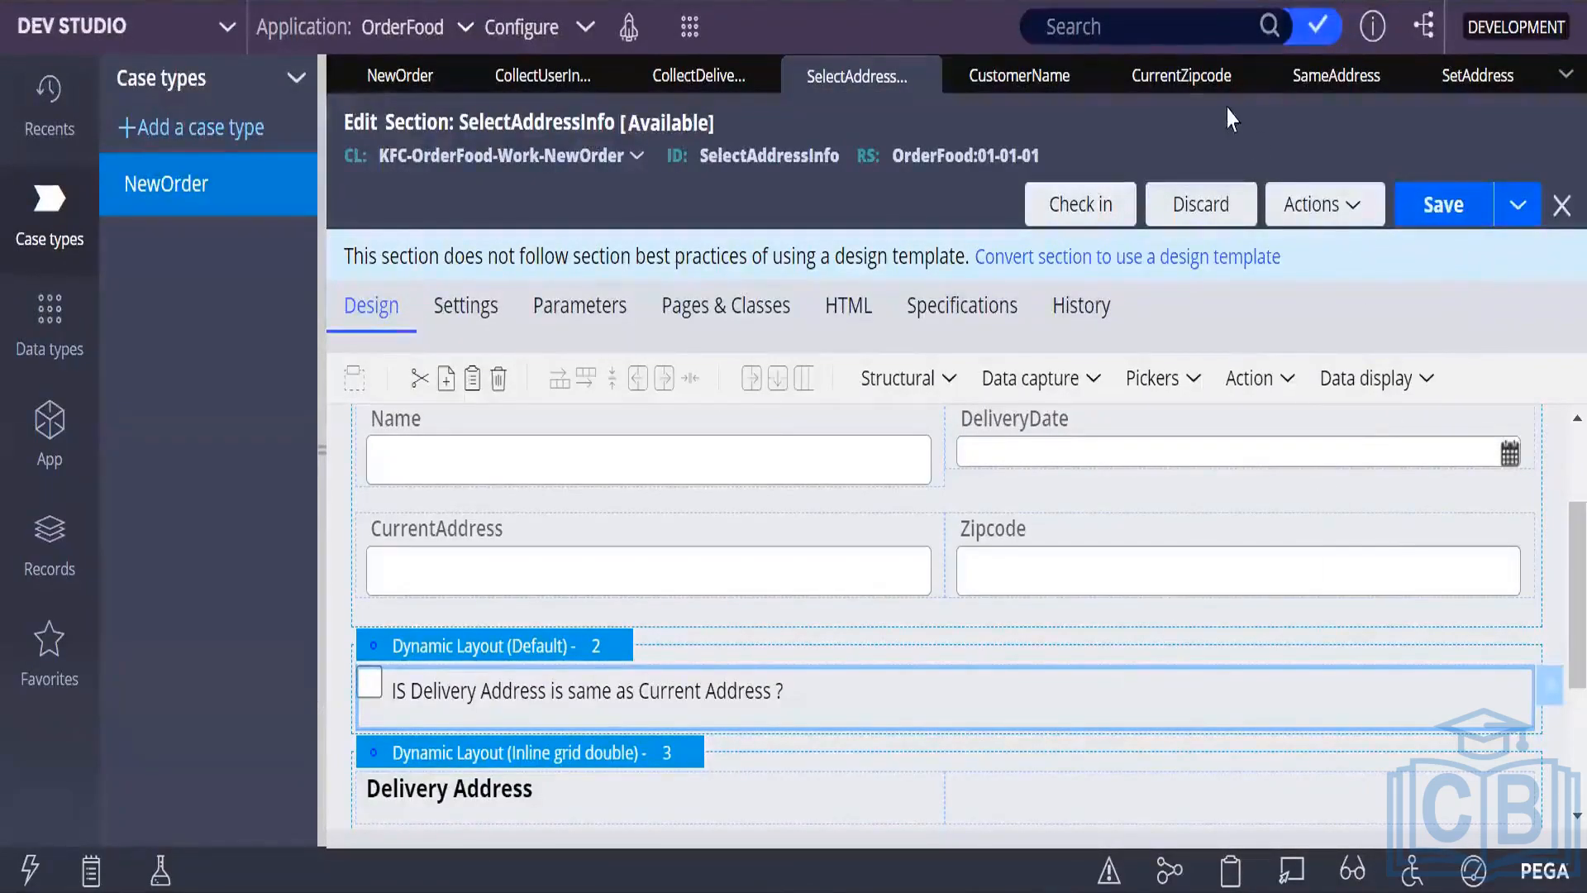
# Close the CurrentZipcode and CustomerName property rules and save the section again.
pyautogui.moveTo(1245, 83)
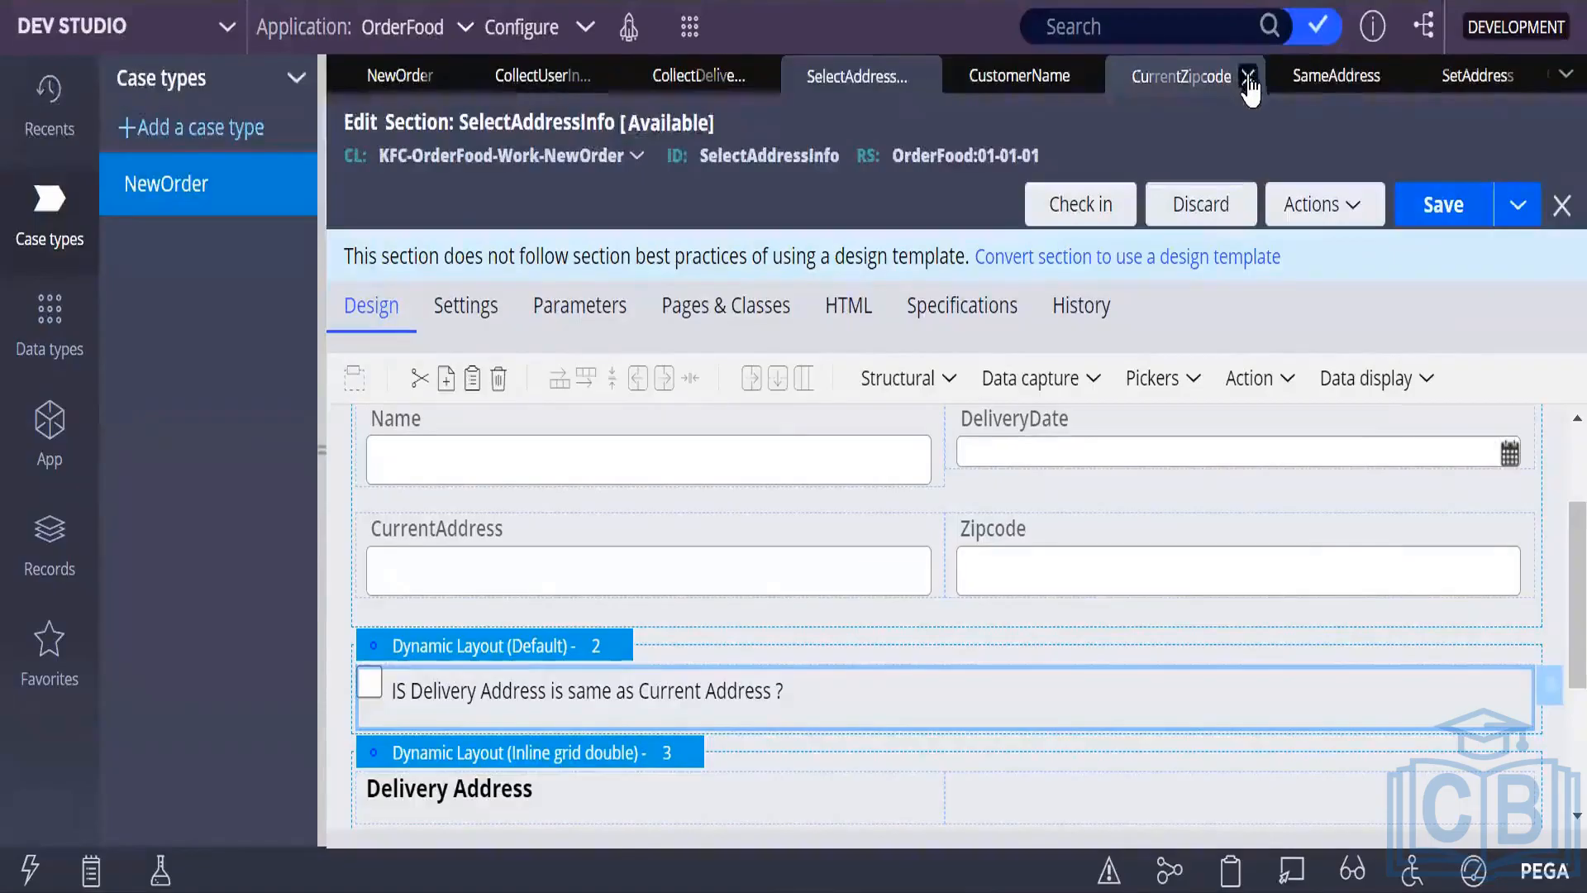
pyautogui.click(1248, 80)
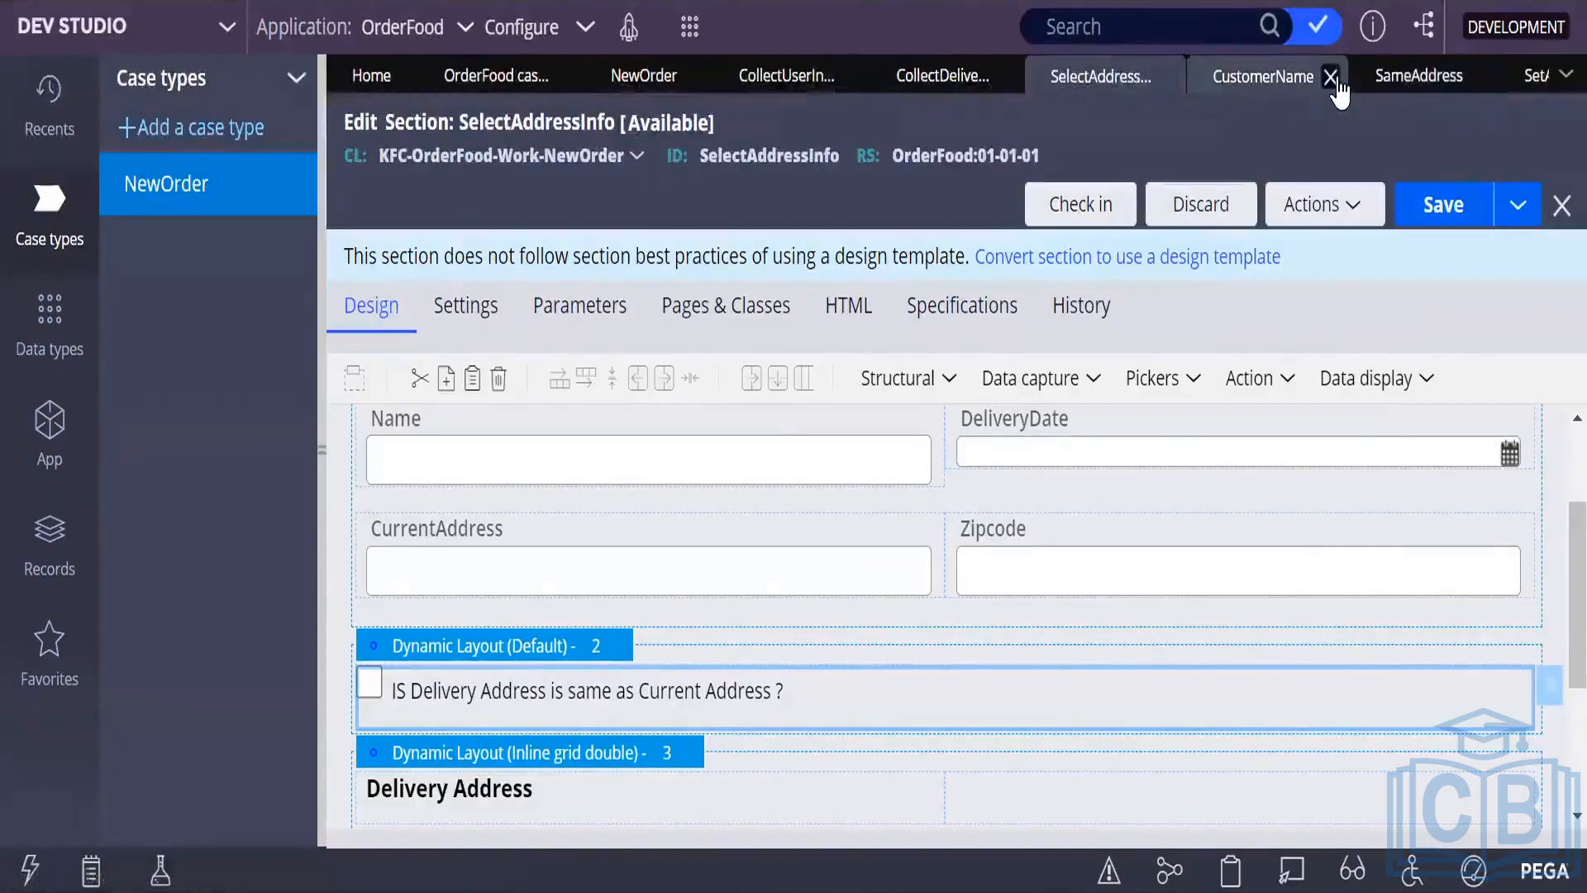
pyautogui.click(1328, 80)
pyautogui.click(1331, 79)
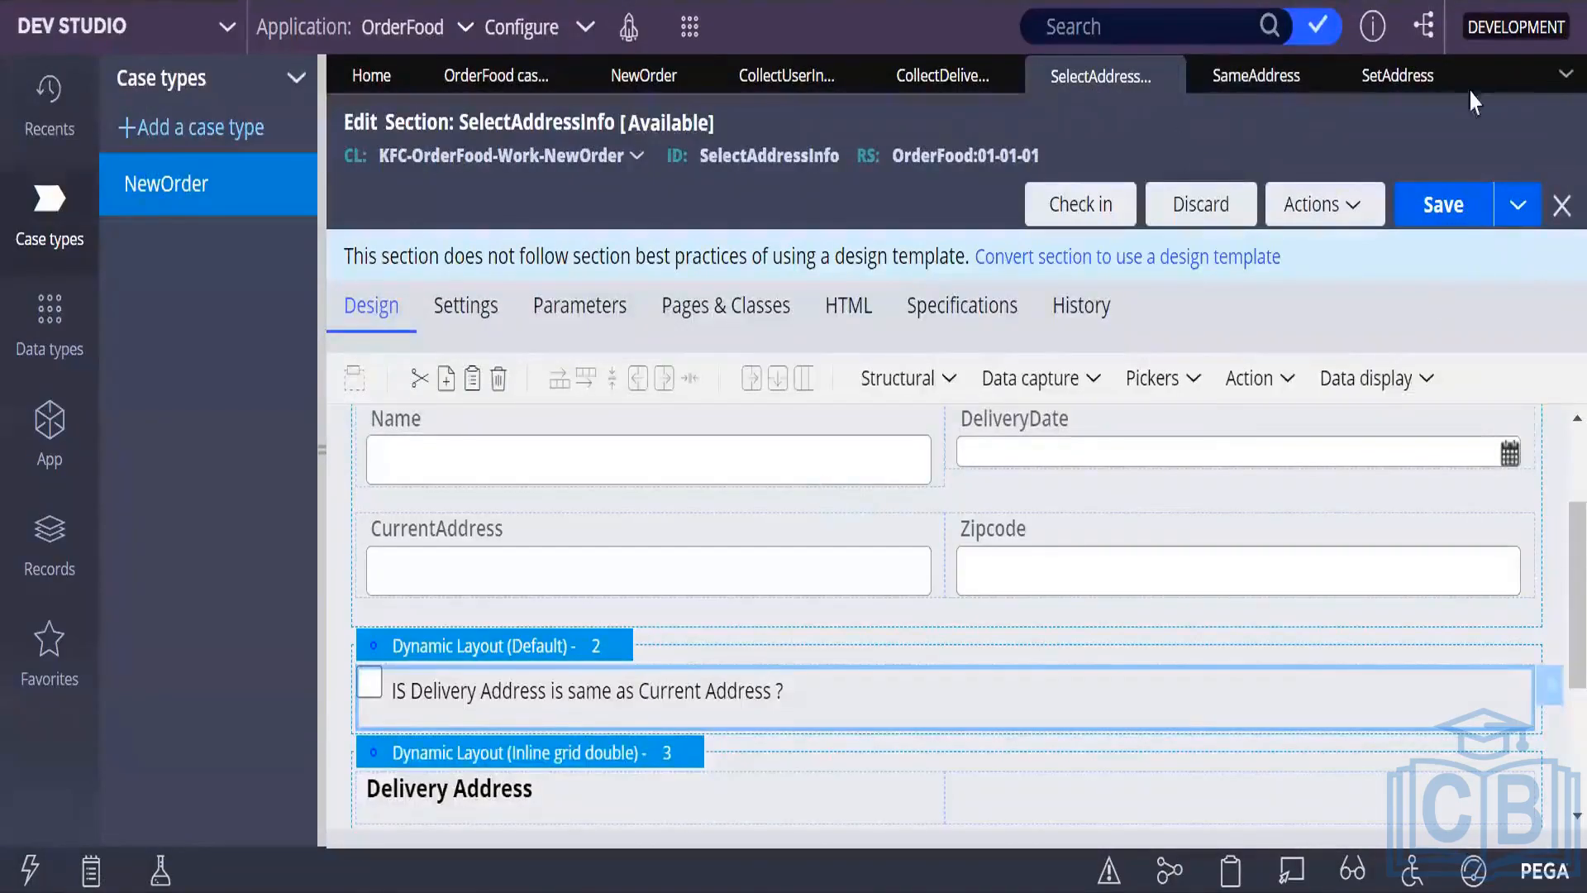
pyautogui.click(1443, 205)
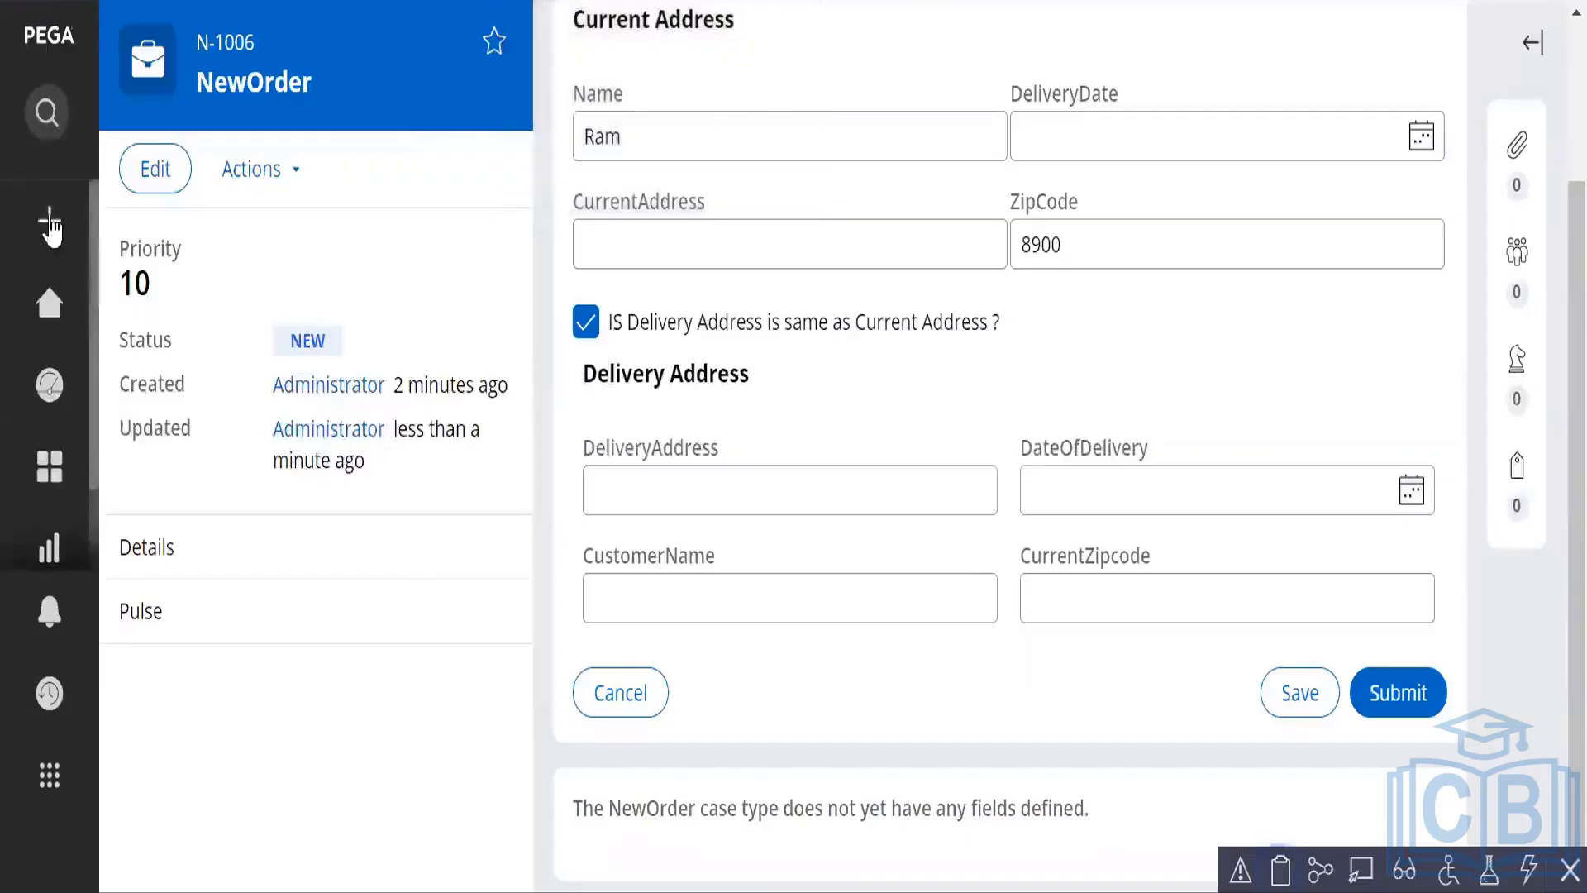
# Create a fresh NewOrder case in the portal, discarding the unsaved changes, and open its CollectDeliveryInfo assignment.
pyautogui.click(50, 225)
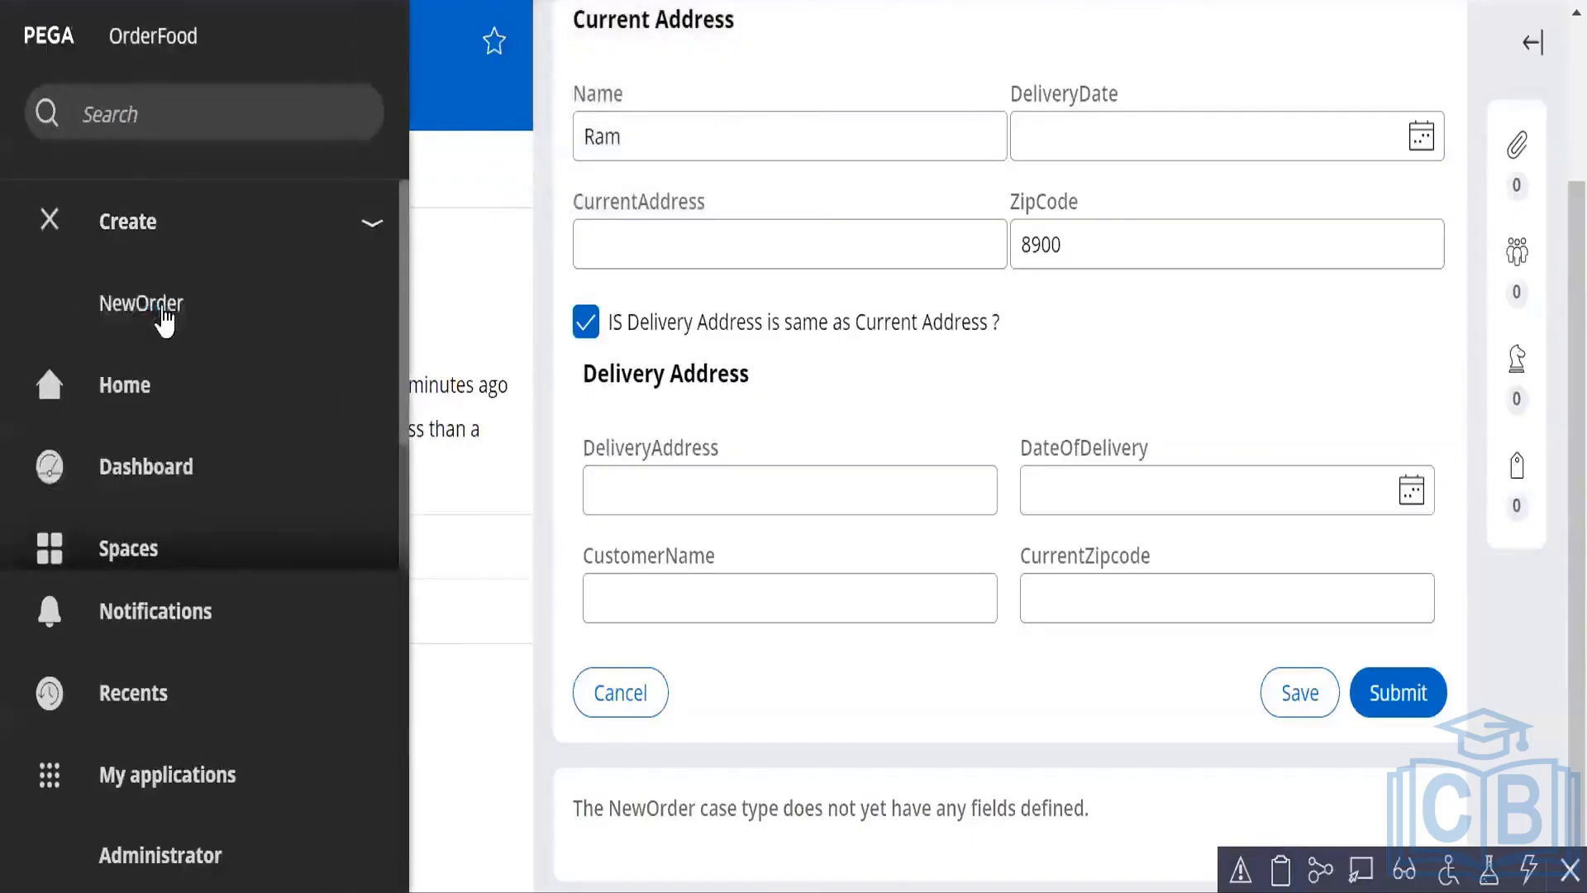
pyautogui.click(124, 304)
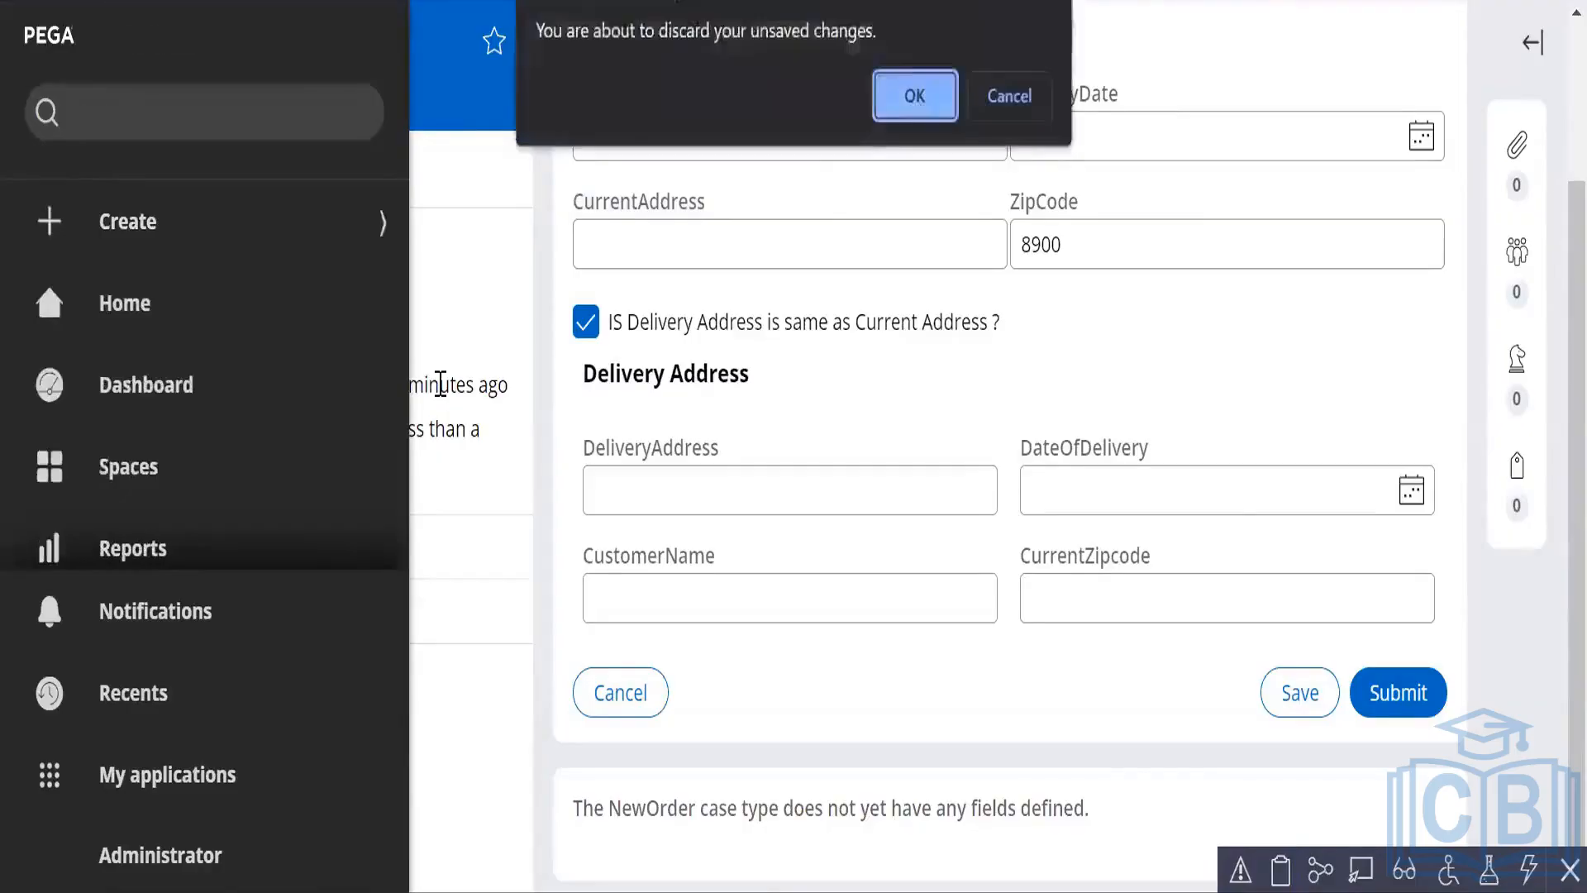
pyautogui.click(912, 93)
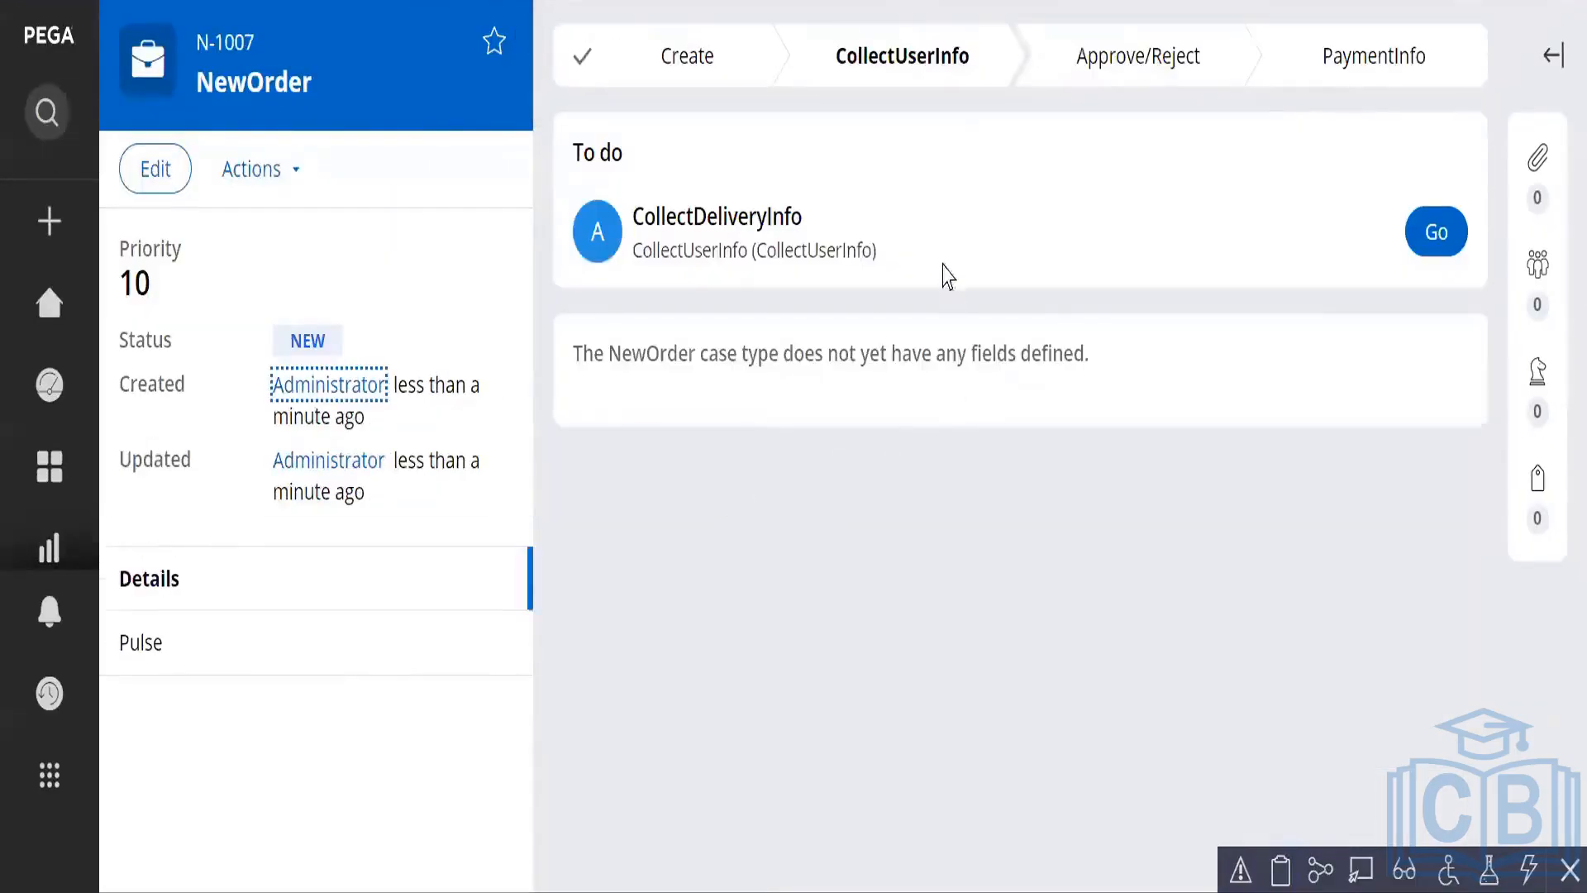
pyautogui.click(1422, 248)
# Enter the customer's name in the Current Address details and save the form.
pyautogui.click(623, 326)
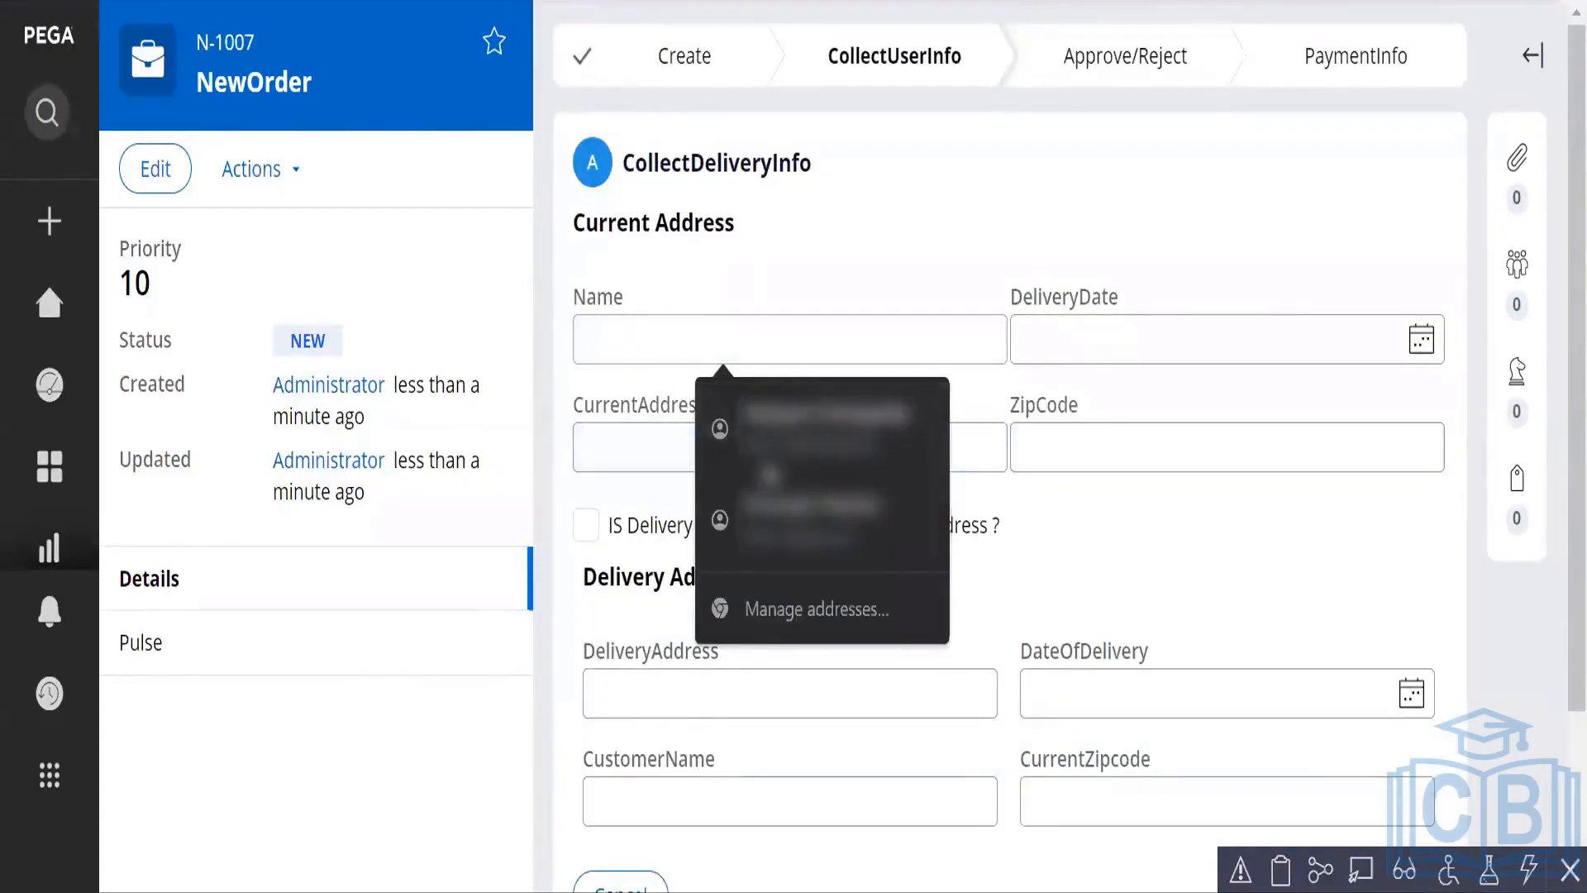
pyautogui.click(732, 272)
pyautogui.click(678, 332)
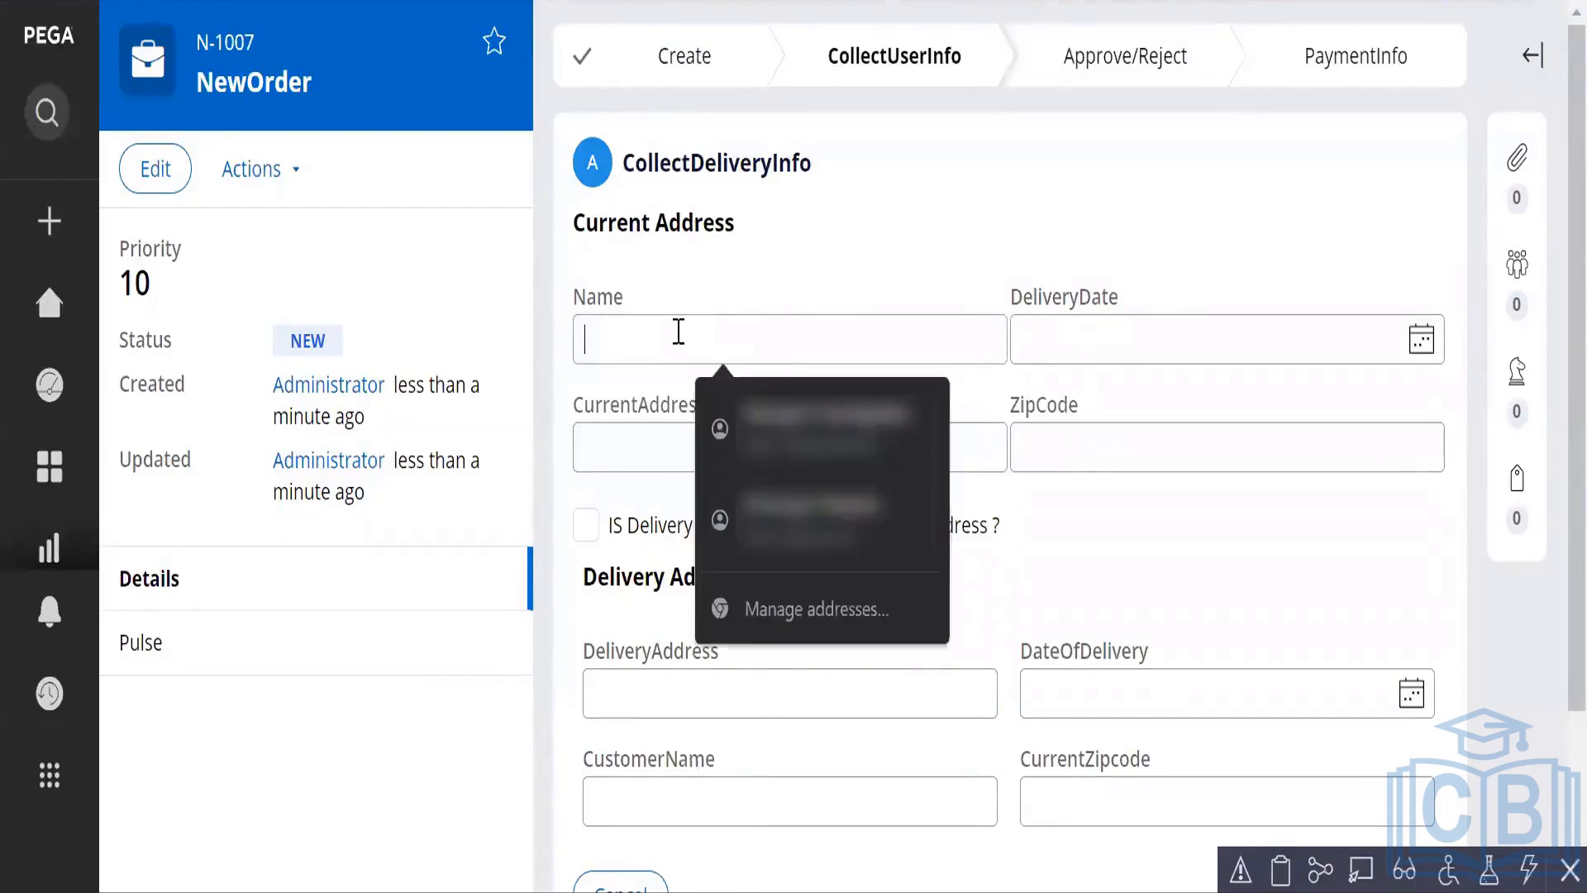
pyautogui.write('Ram')
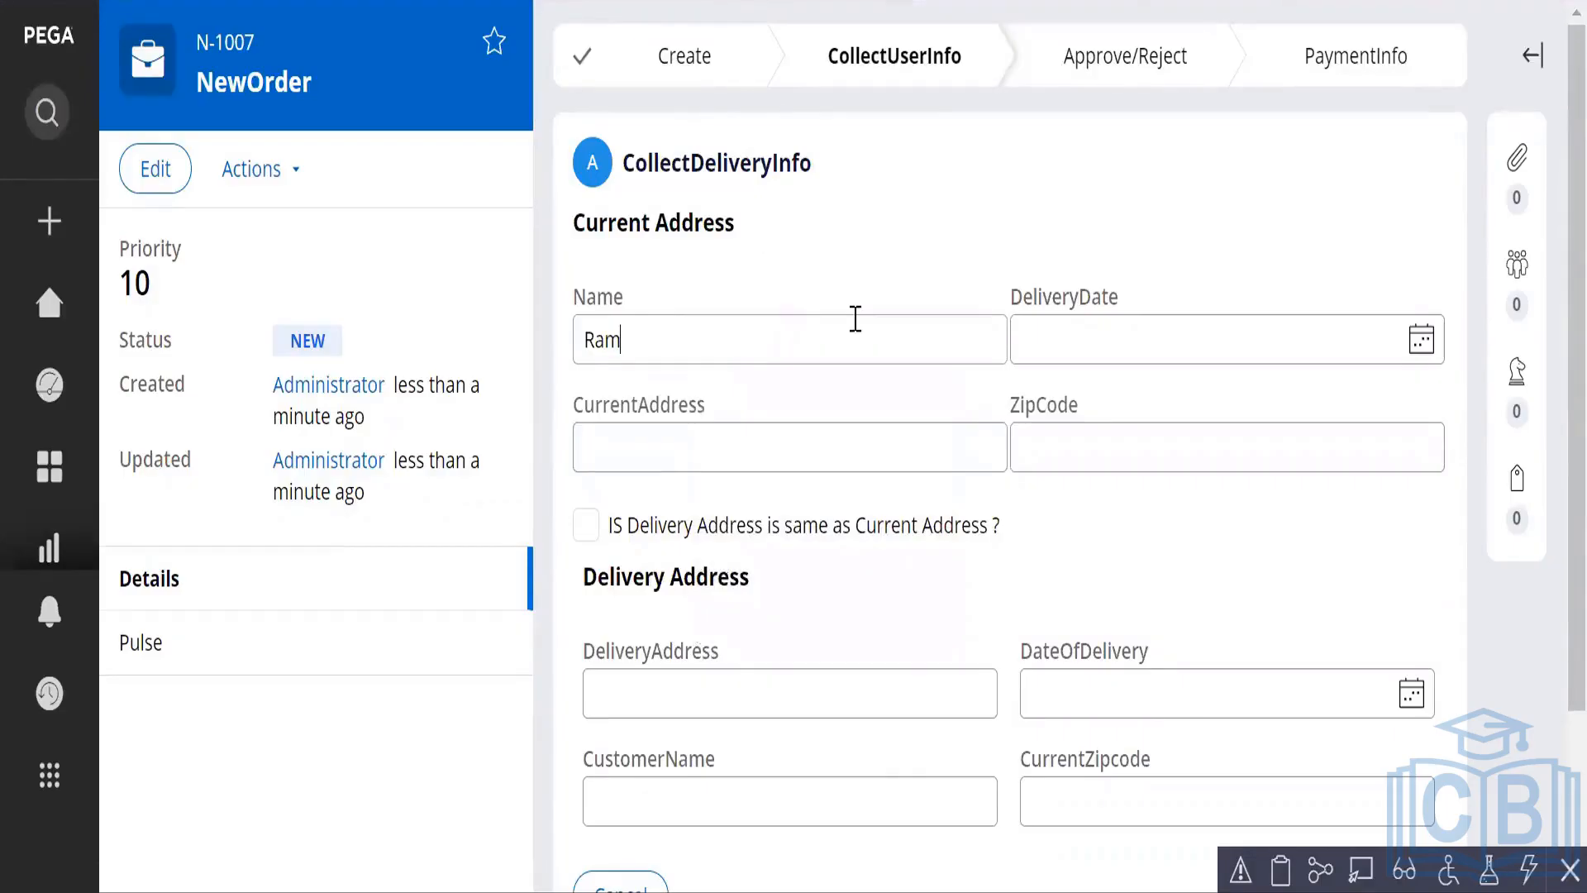
pyautogui.scroll(-3, 957, 532)
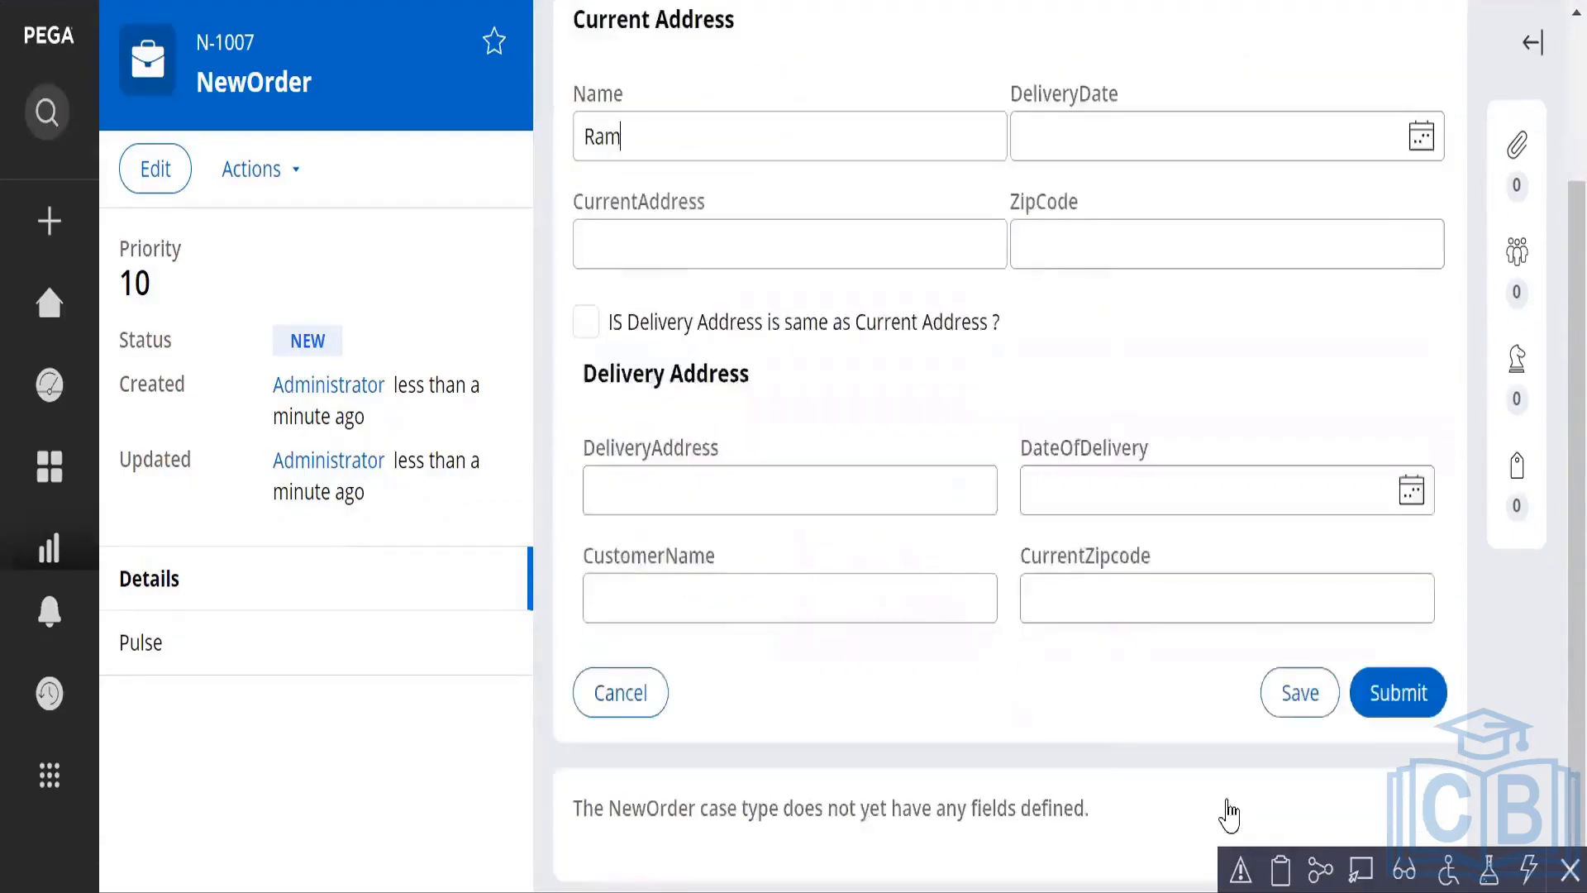
pyautogui.click(1308, 691)
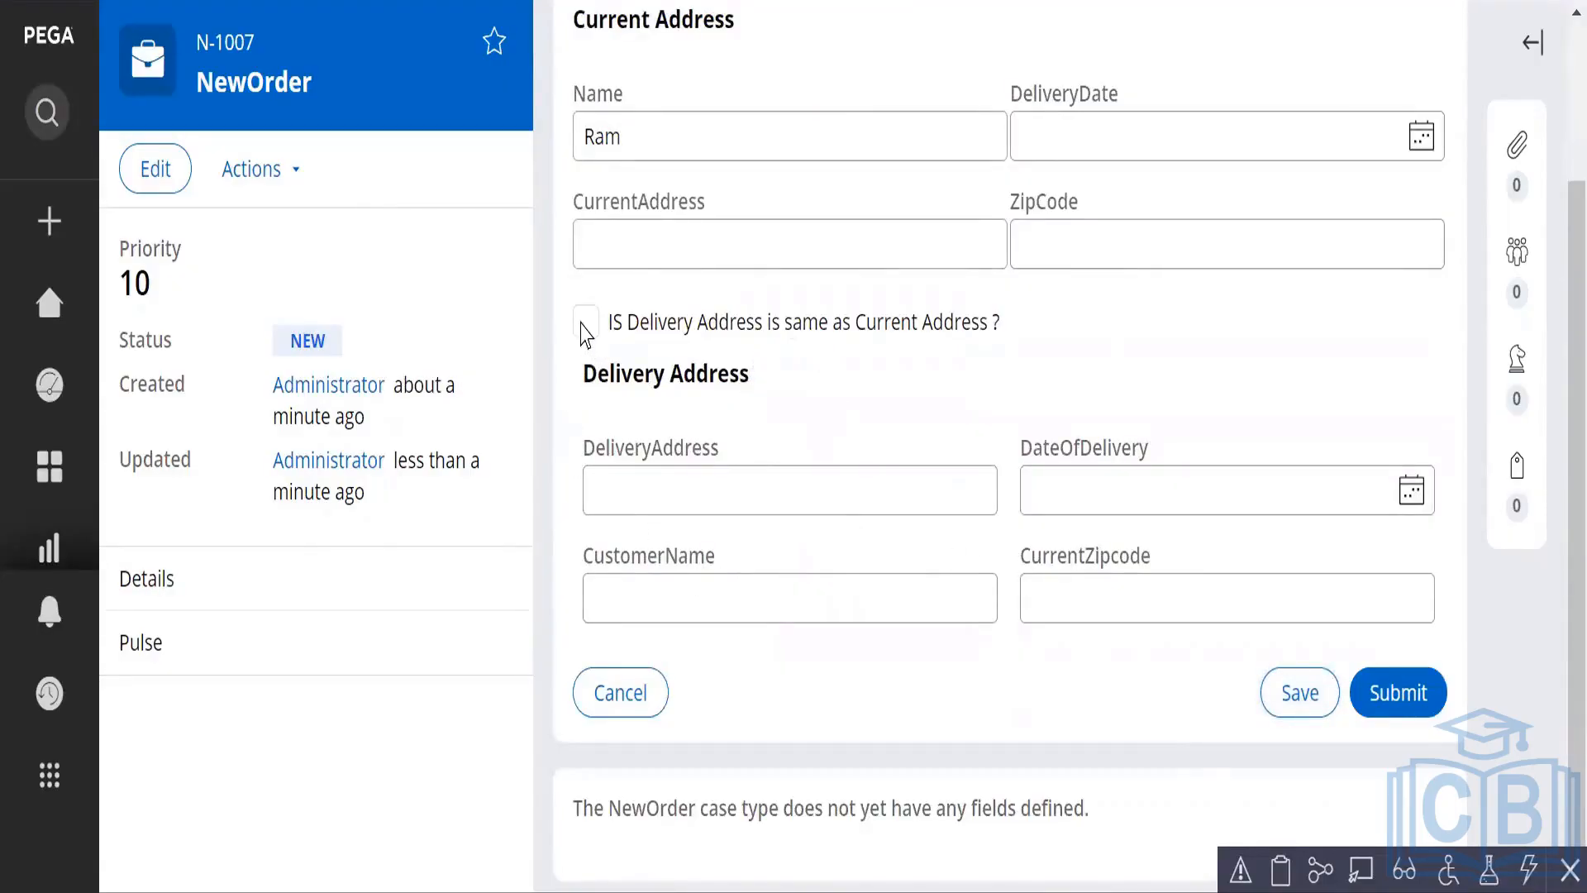
# Mark the delivery address as the same as the current address, and briefly open the case's clipboard.
pyautogui.click(588, 335)
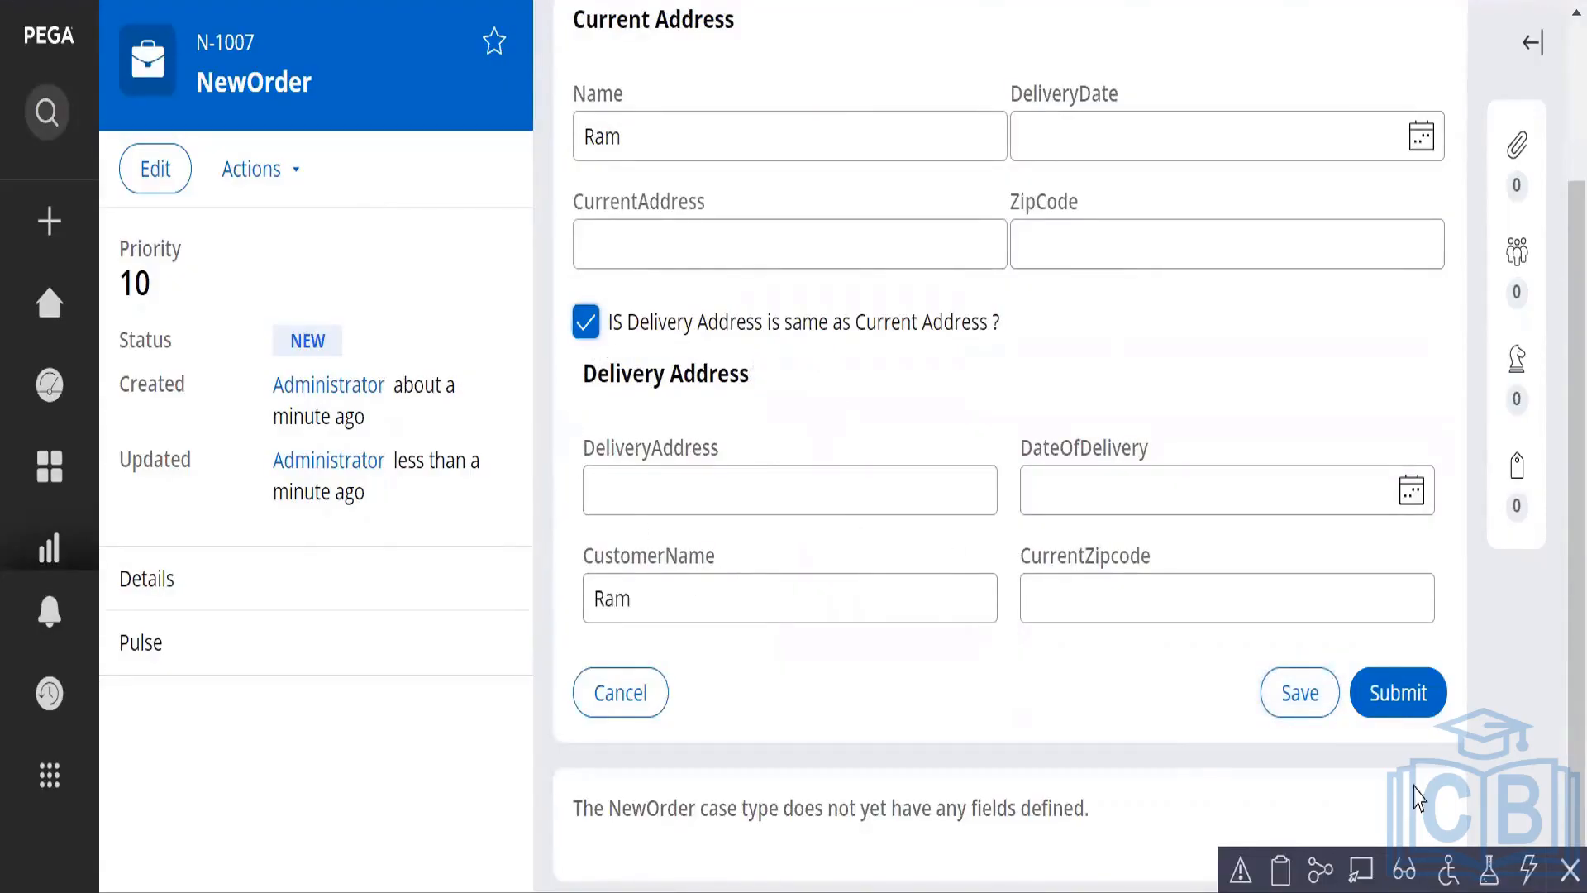
pyautogui.click(1281, 877)
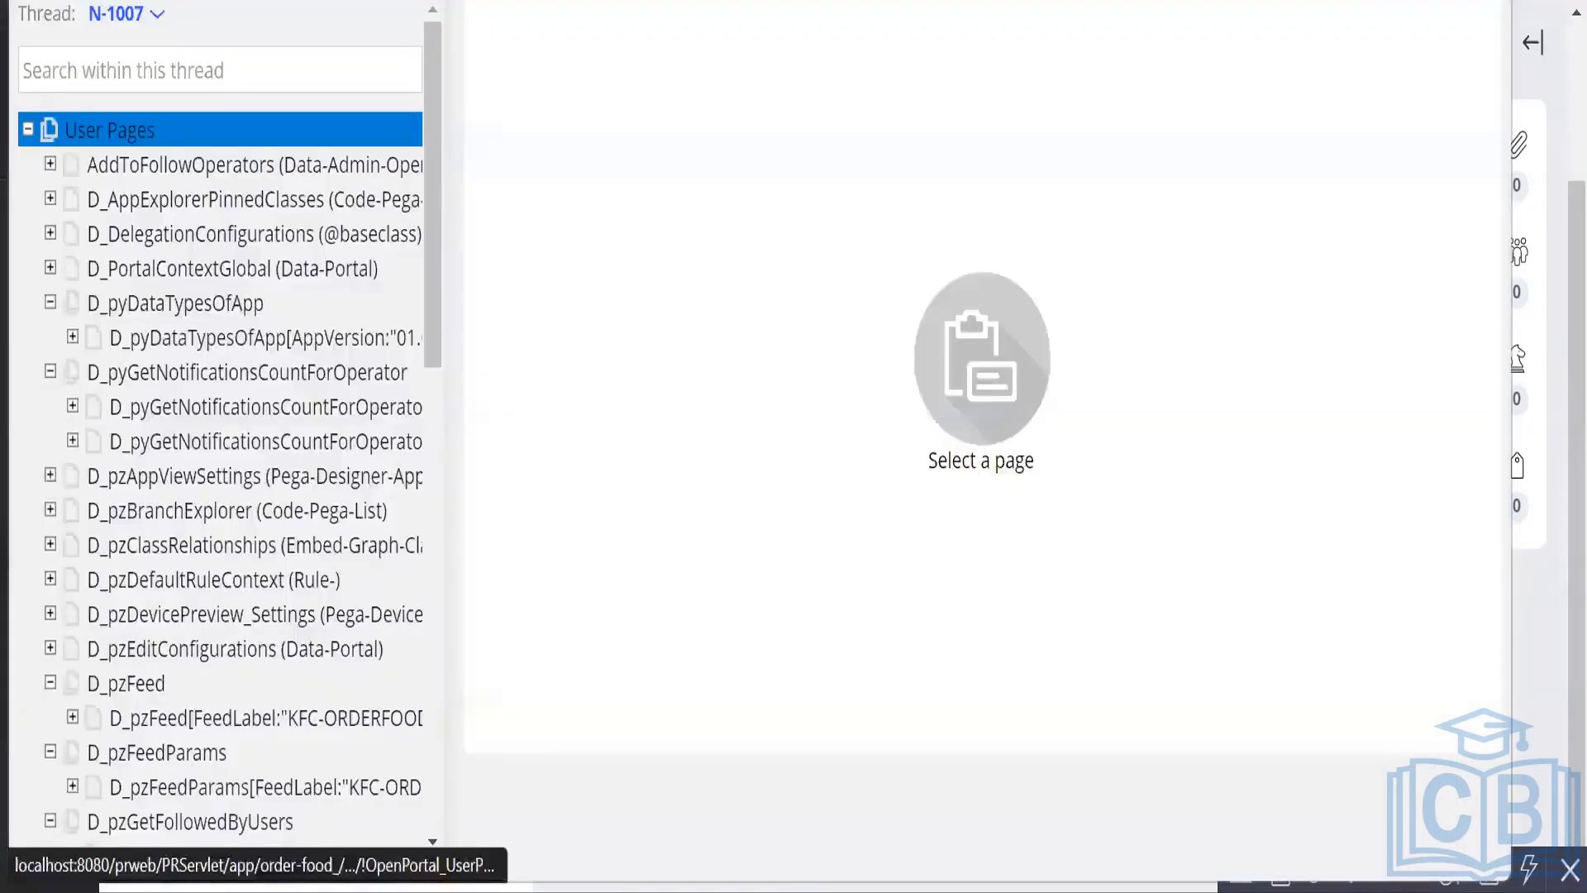
pyautogui.click(1488, 2)
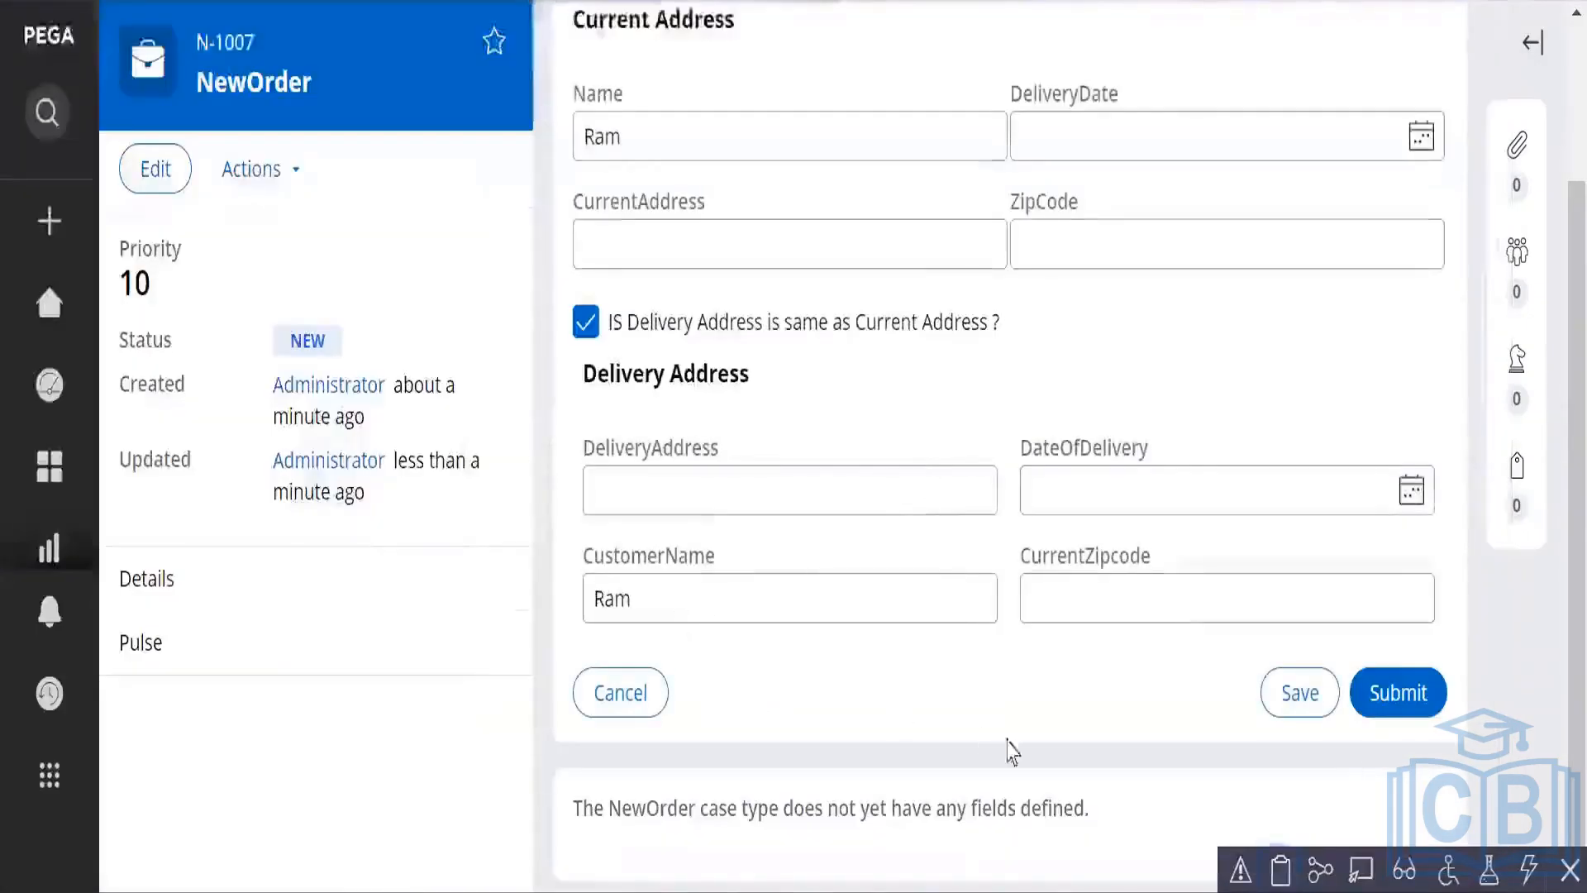
# Look through the user pages in the current case's clipboard, including pyWorkPage, and close the viewer.
pyautogui.click(1281, 876)
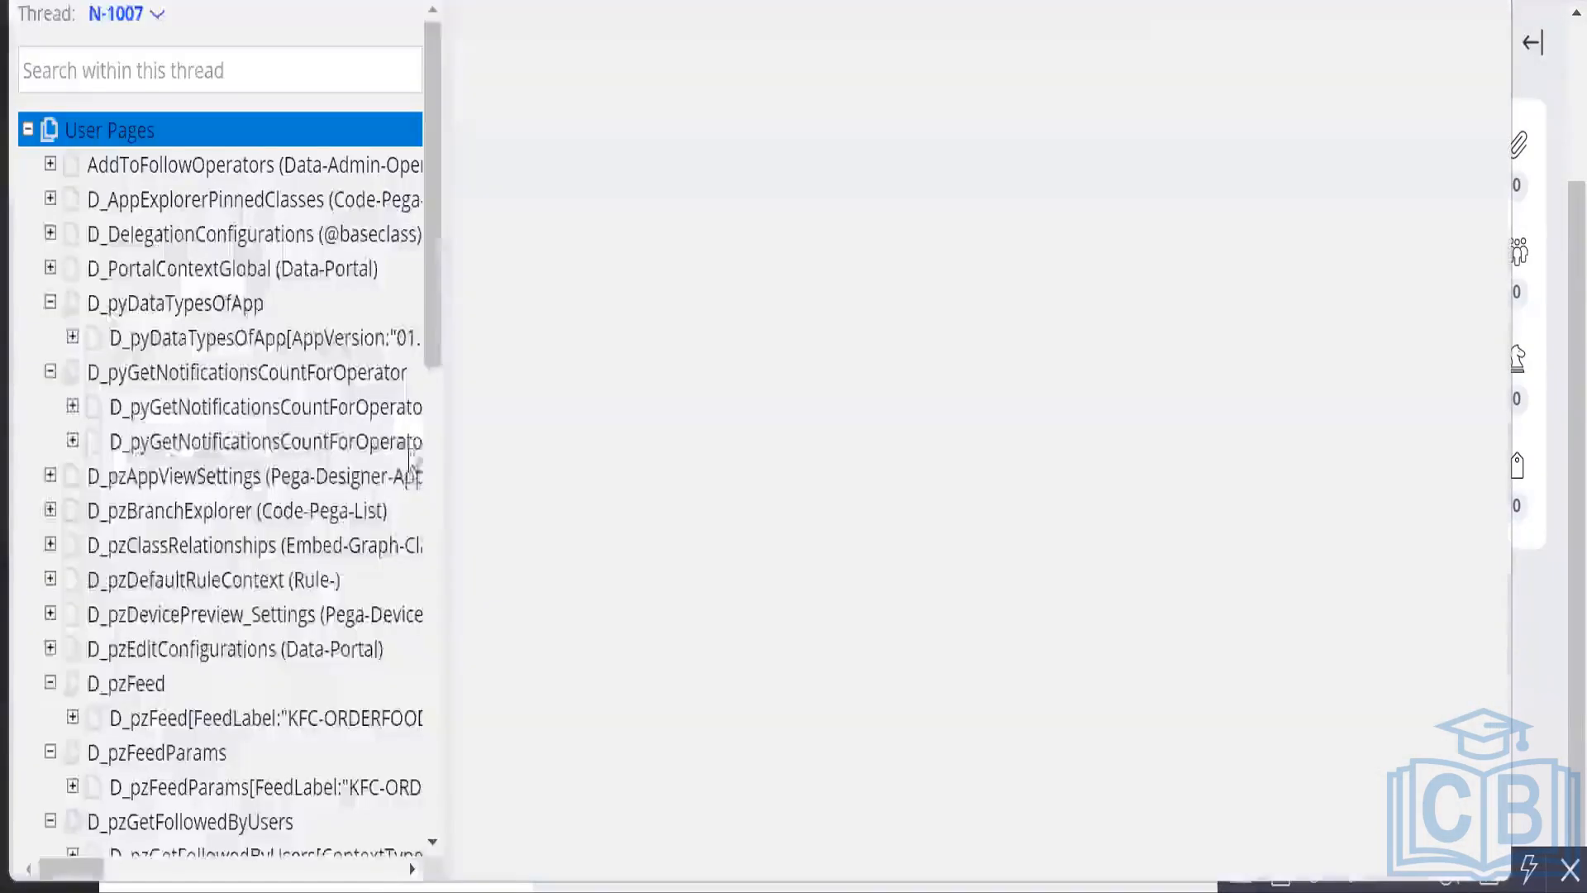
pyautogui.scroll(-9, 355, 556)
pyautogui.scroll(-5, 355, 556)
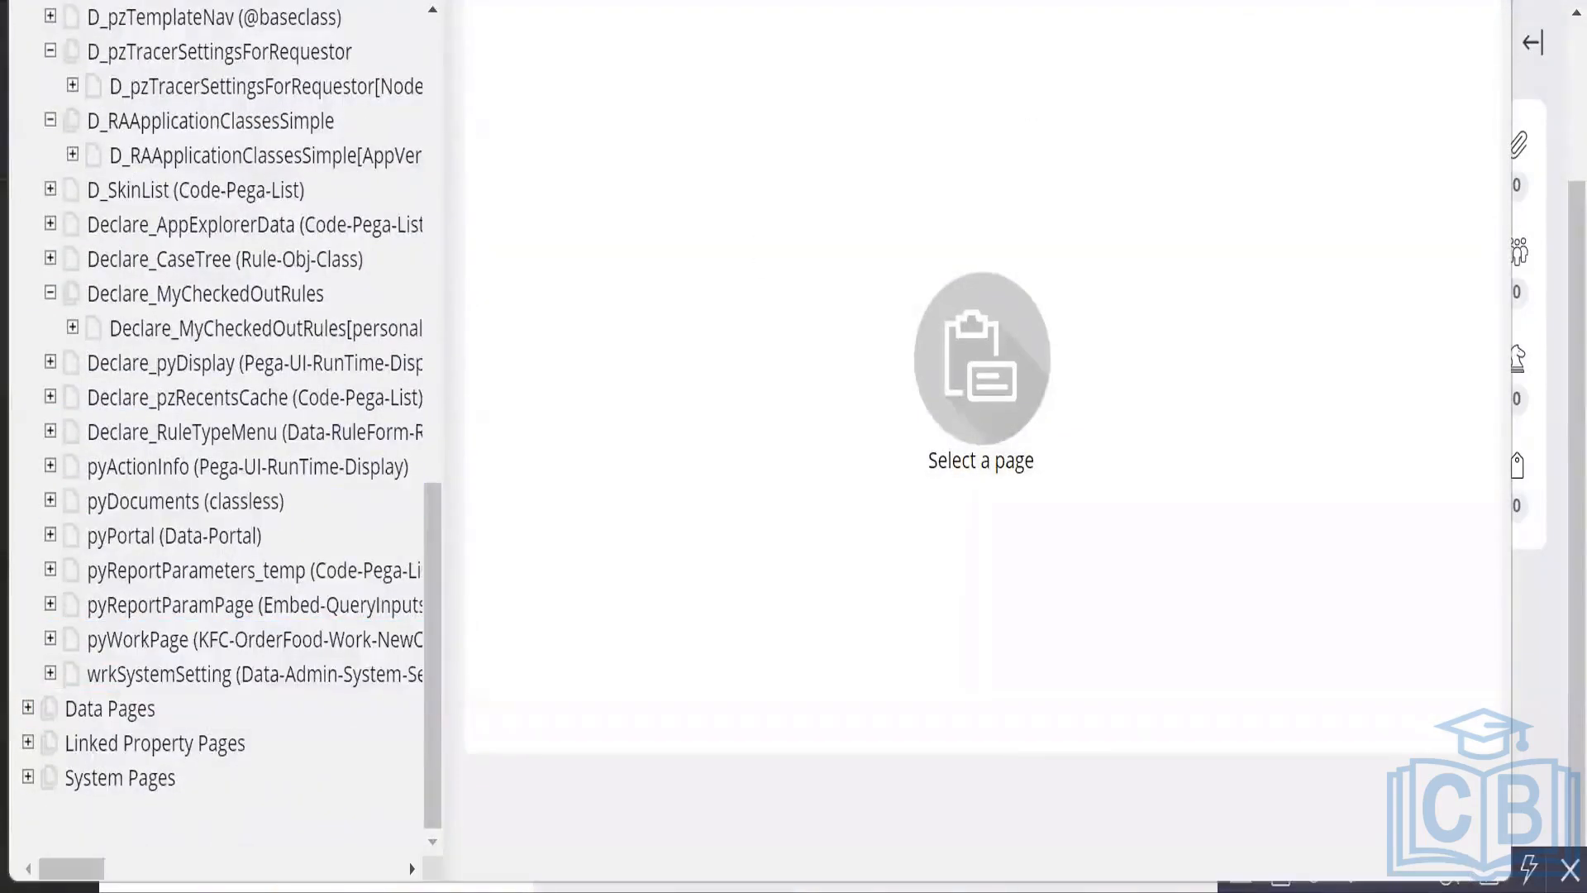
pyautogui.click(1491, 2)
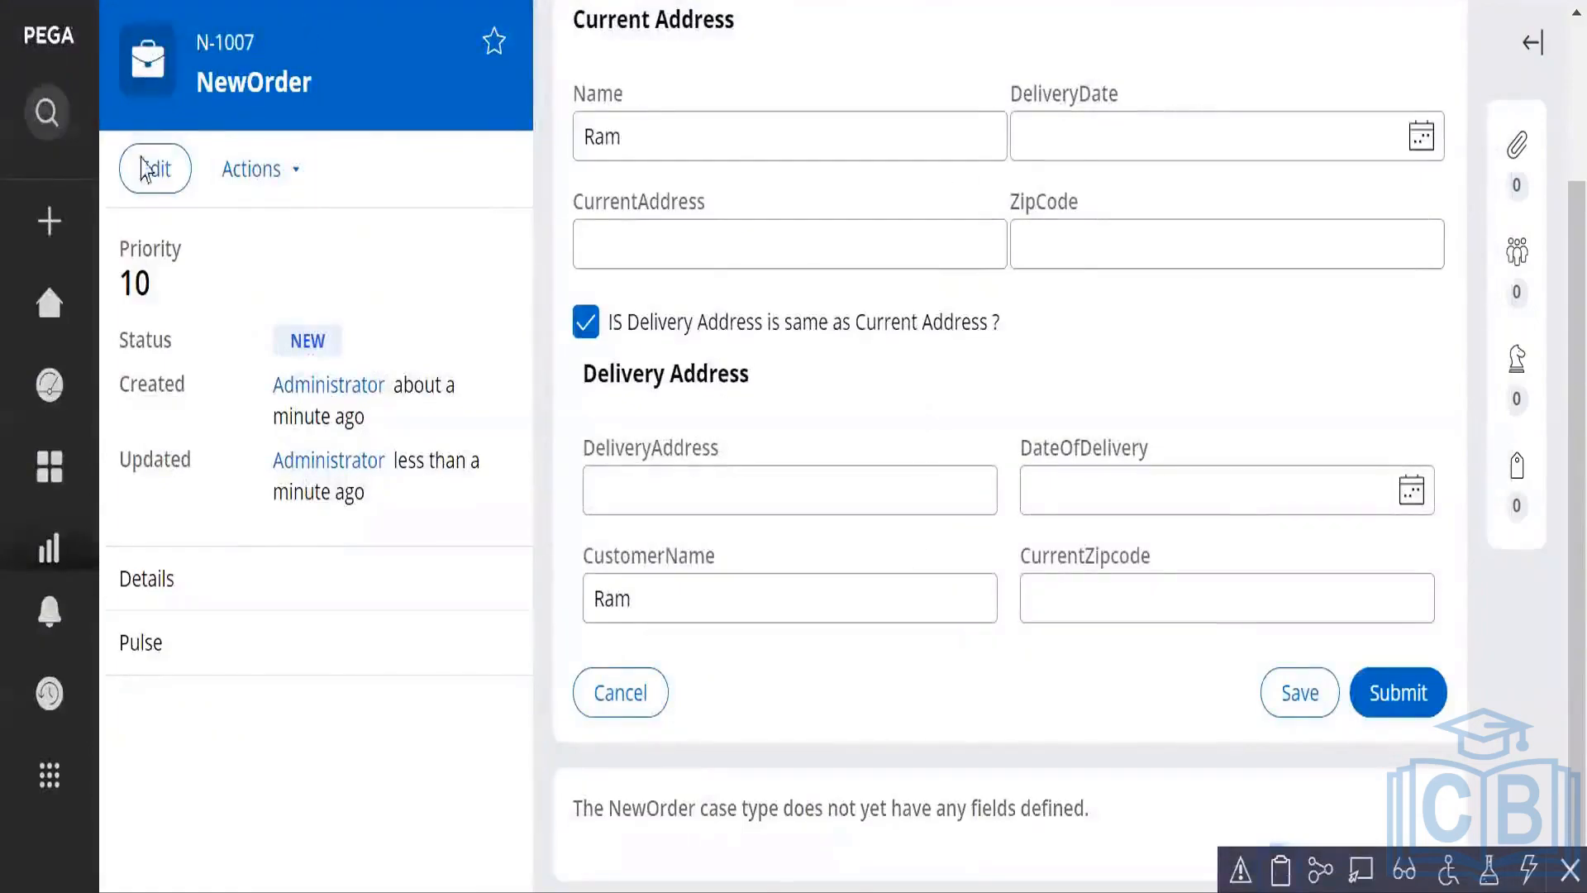
# Create another NewOrder case in the portal and open its CollectDeliveryInfo assignment.
pyautogui.click(45, 213)
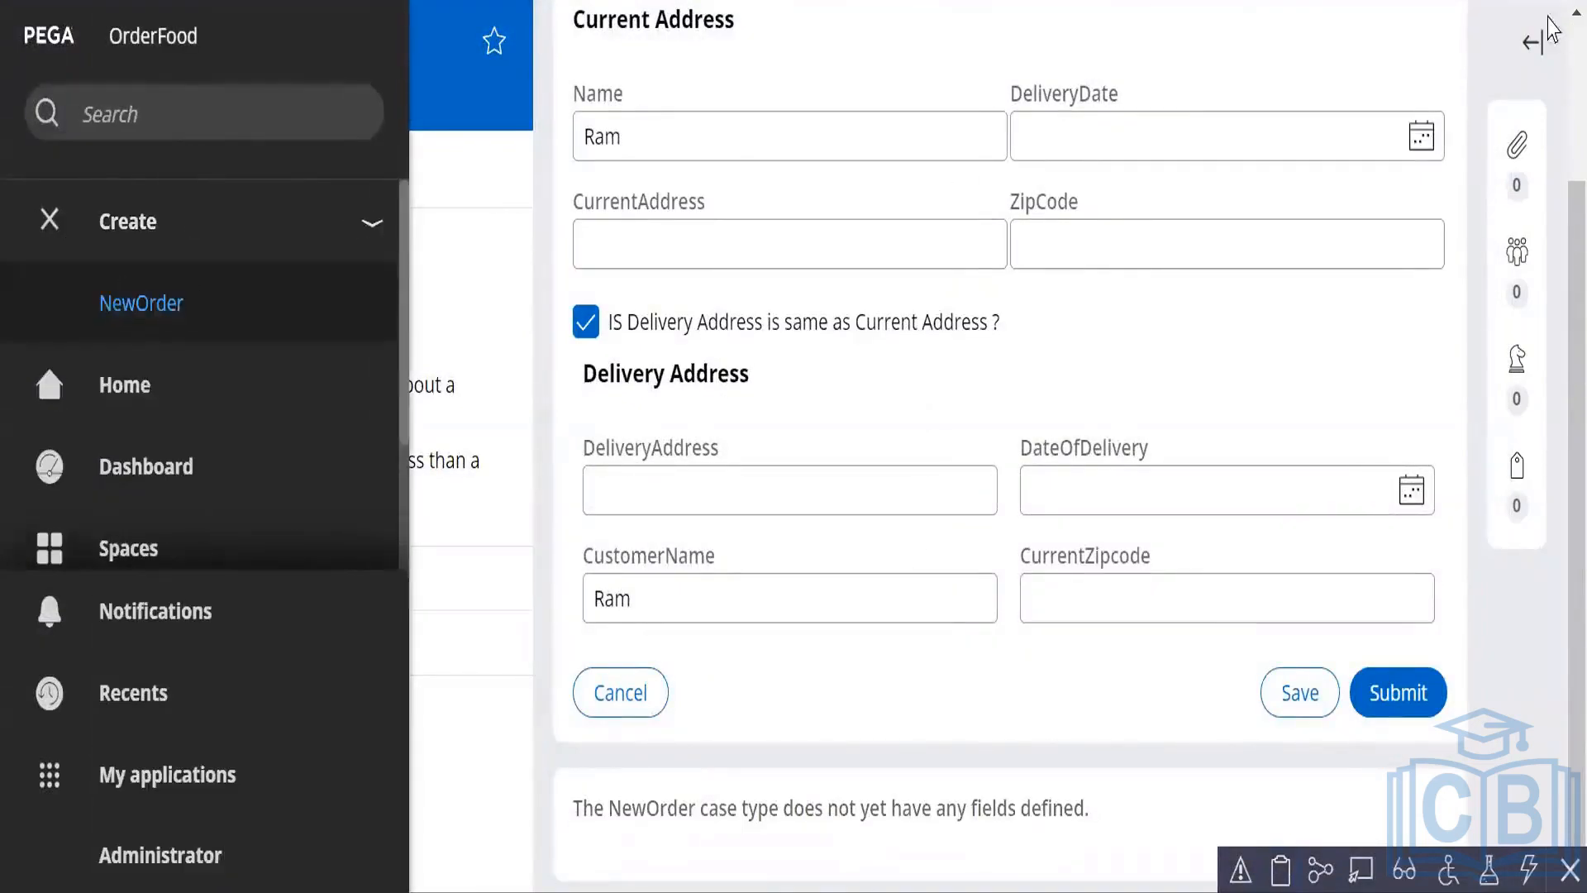
pyautogui.click(140, 302)
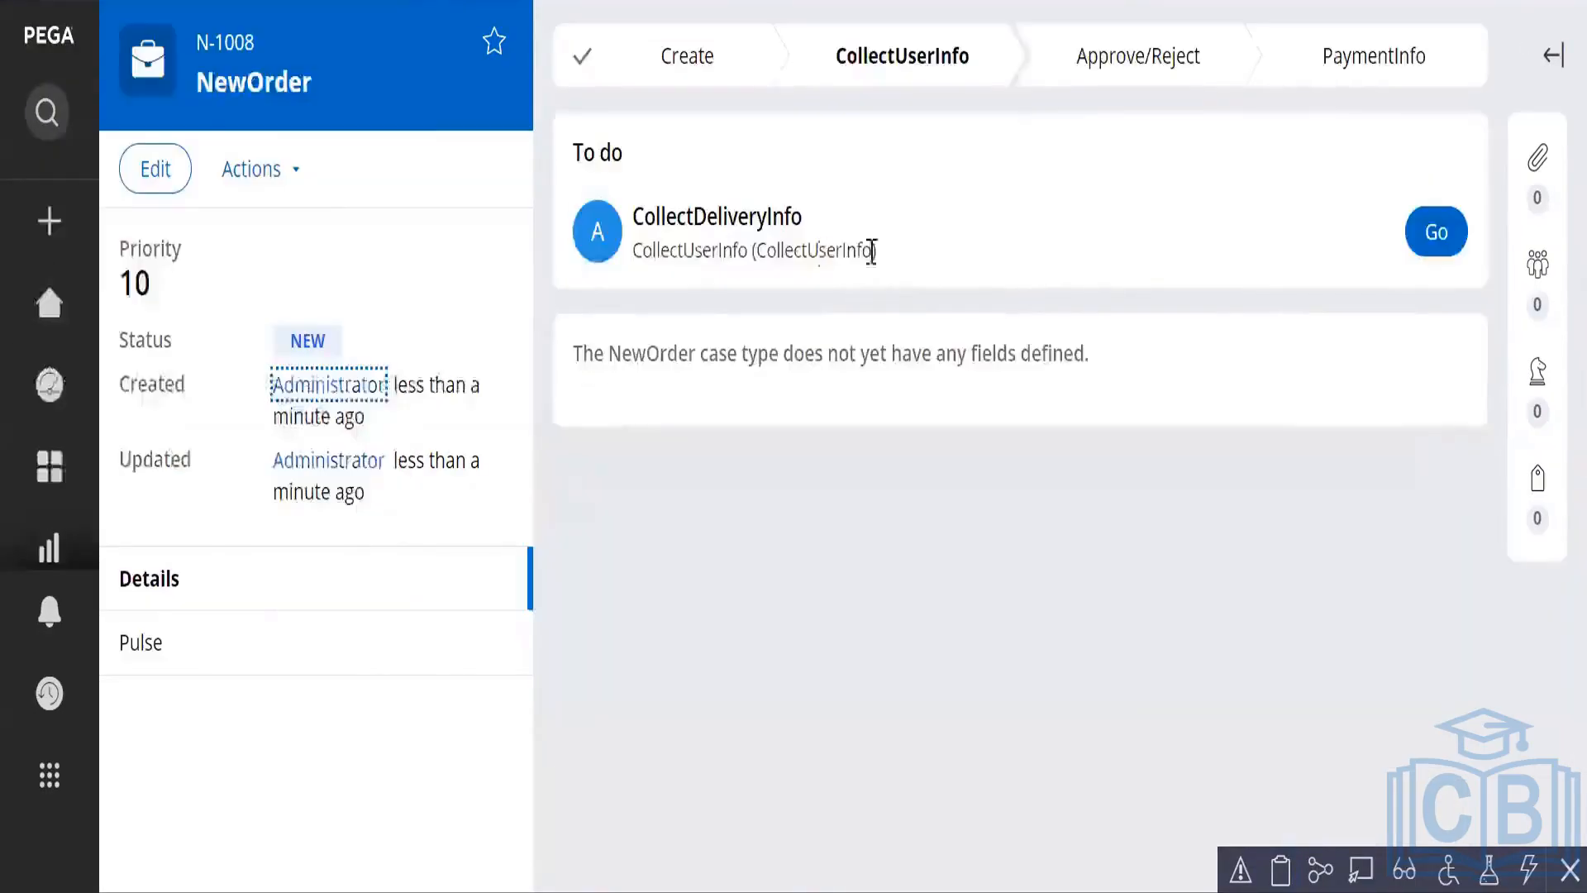
pyautogui.click(1429, 250)
# Enter the customer's name under Current Address and mark the delivery address as the same as the current address.
pyautogui.click(624, 339)
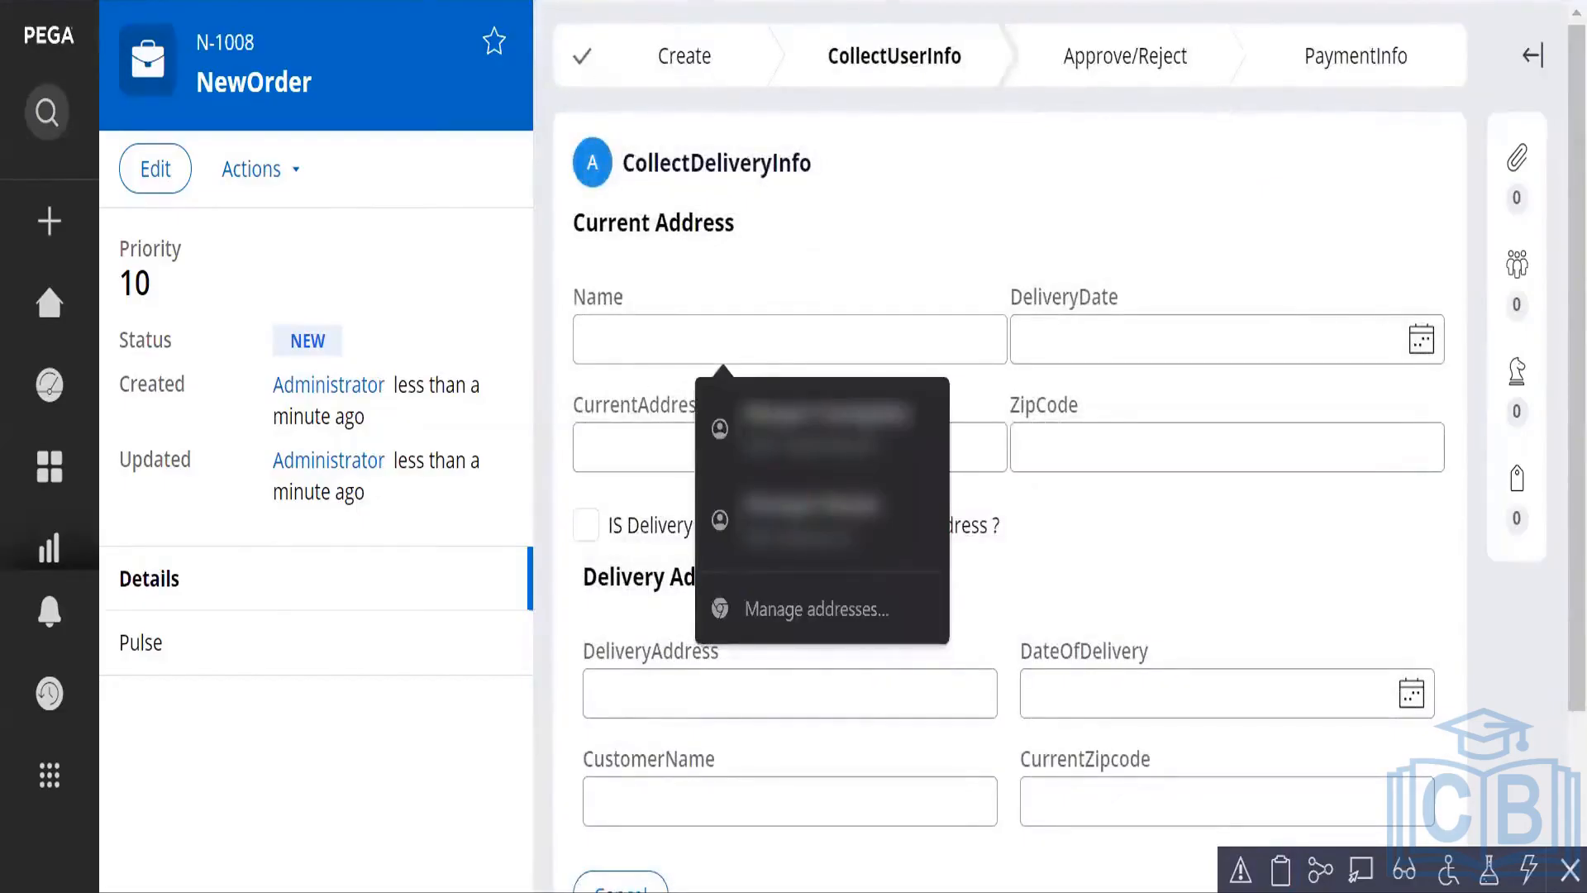
pyautogui.write('Ram')
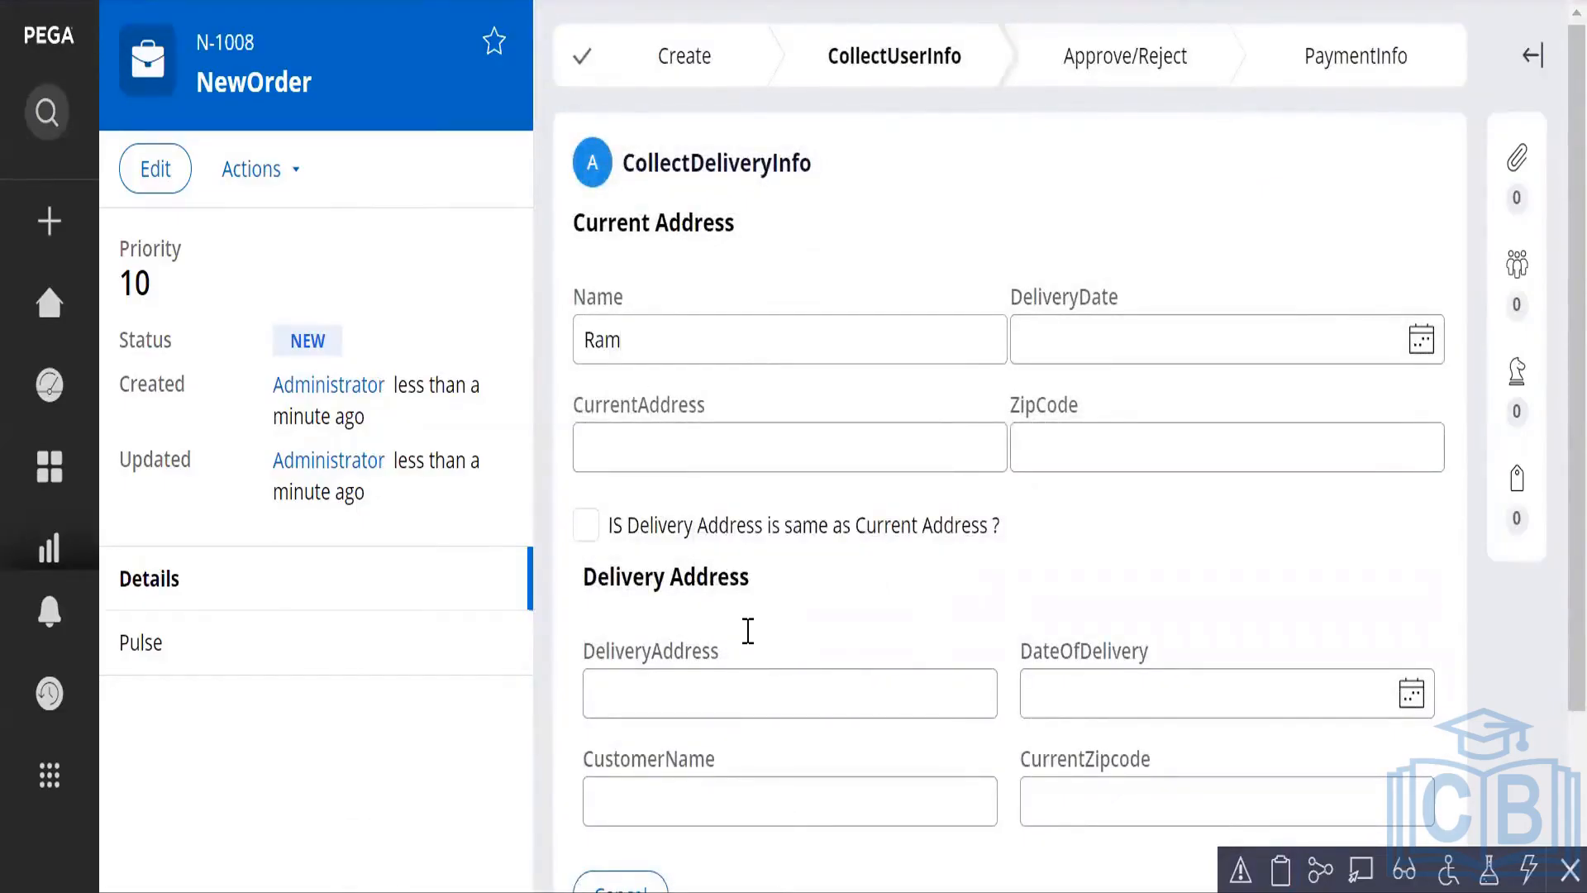
pyautogui.scroll(-2, 748, 631)
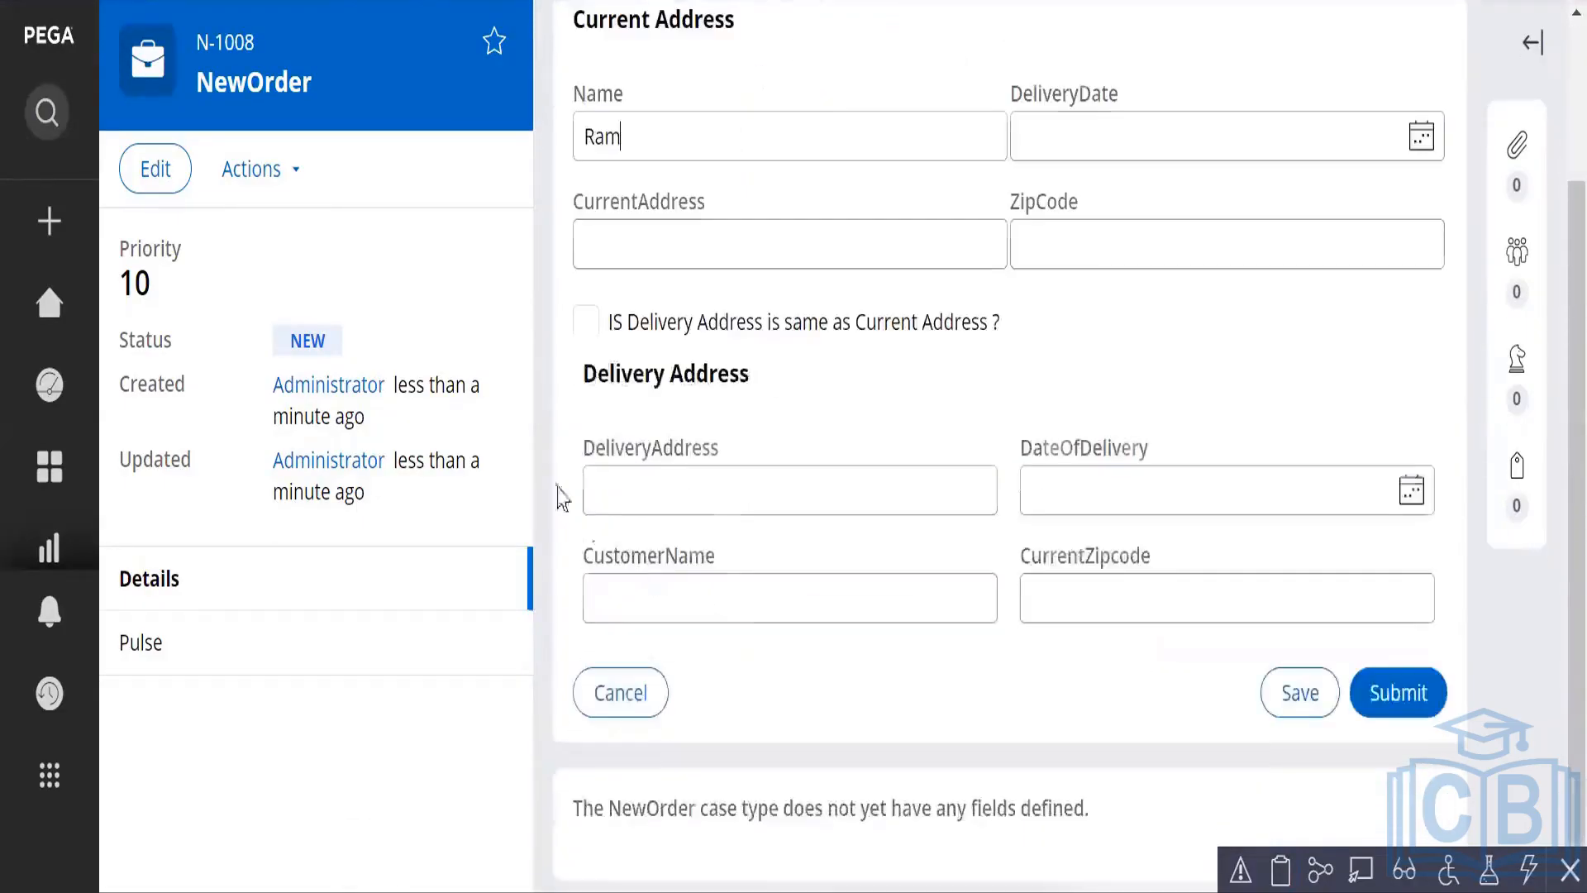
pyautogui.click(587, 322)
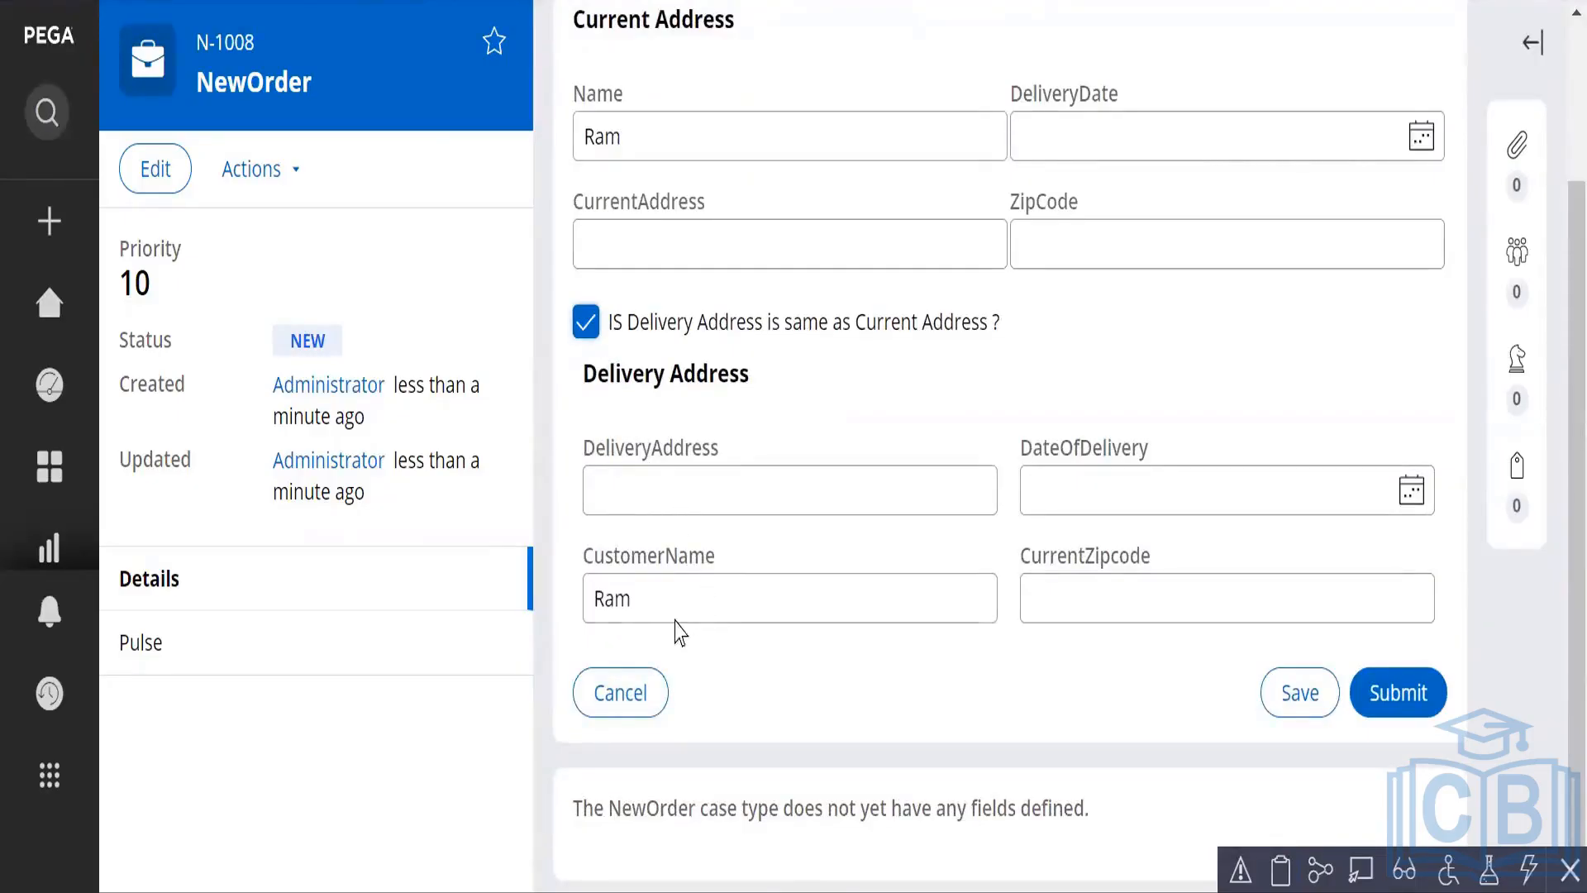
pyautogui.click(649, 601)
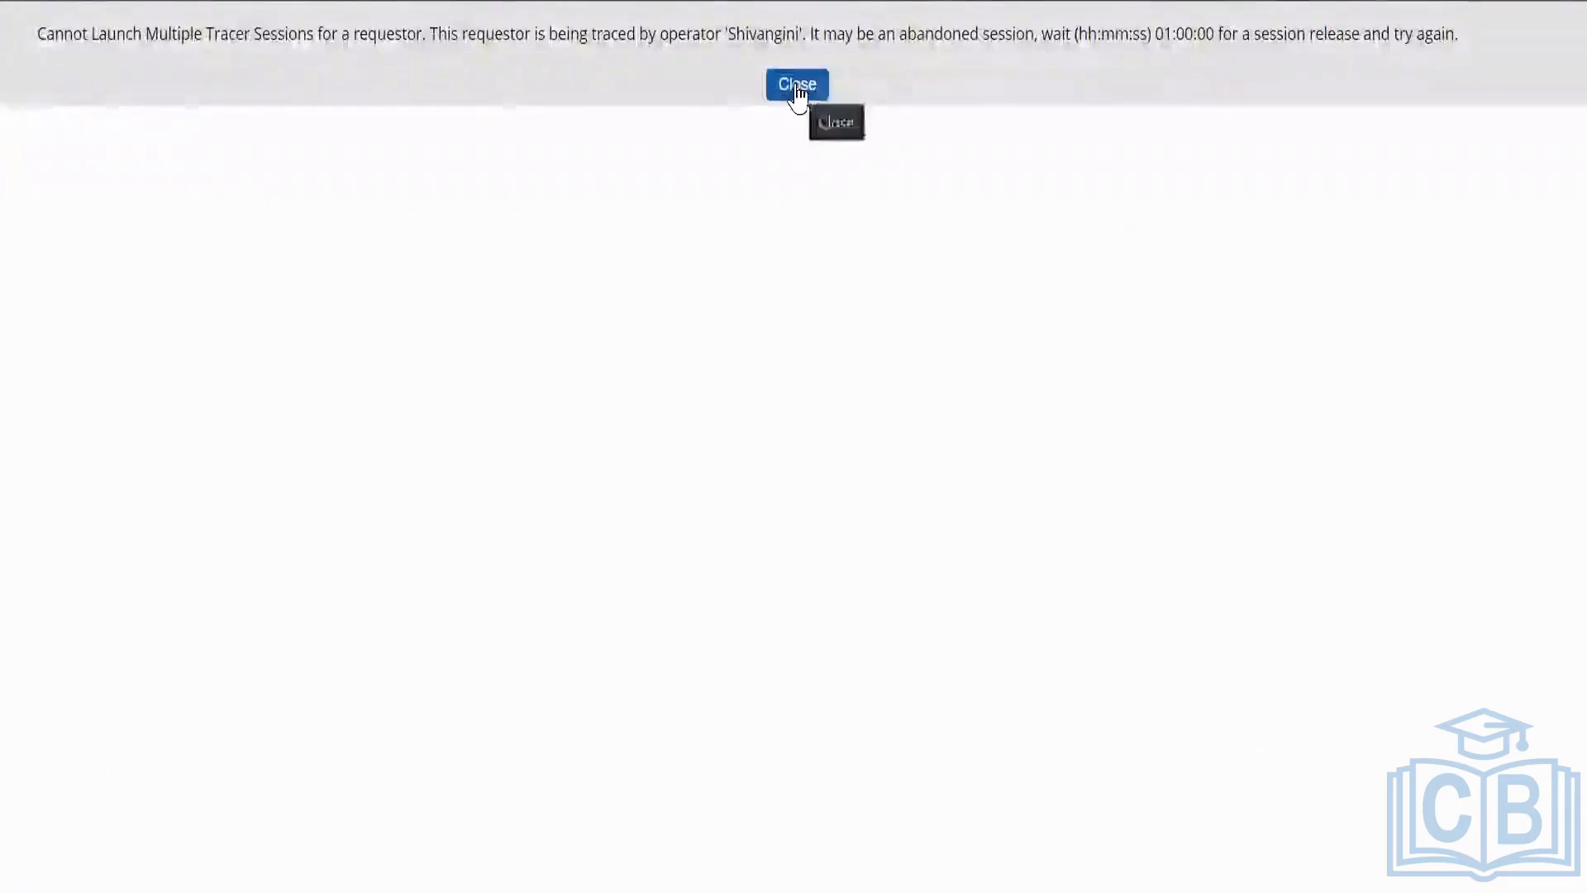
# Dismiss the Tracer session message, and open and expand the new case's pyWorkPage in the clipboard to examine its properties.
pyautogui.click(797, 86)
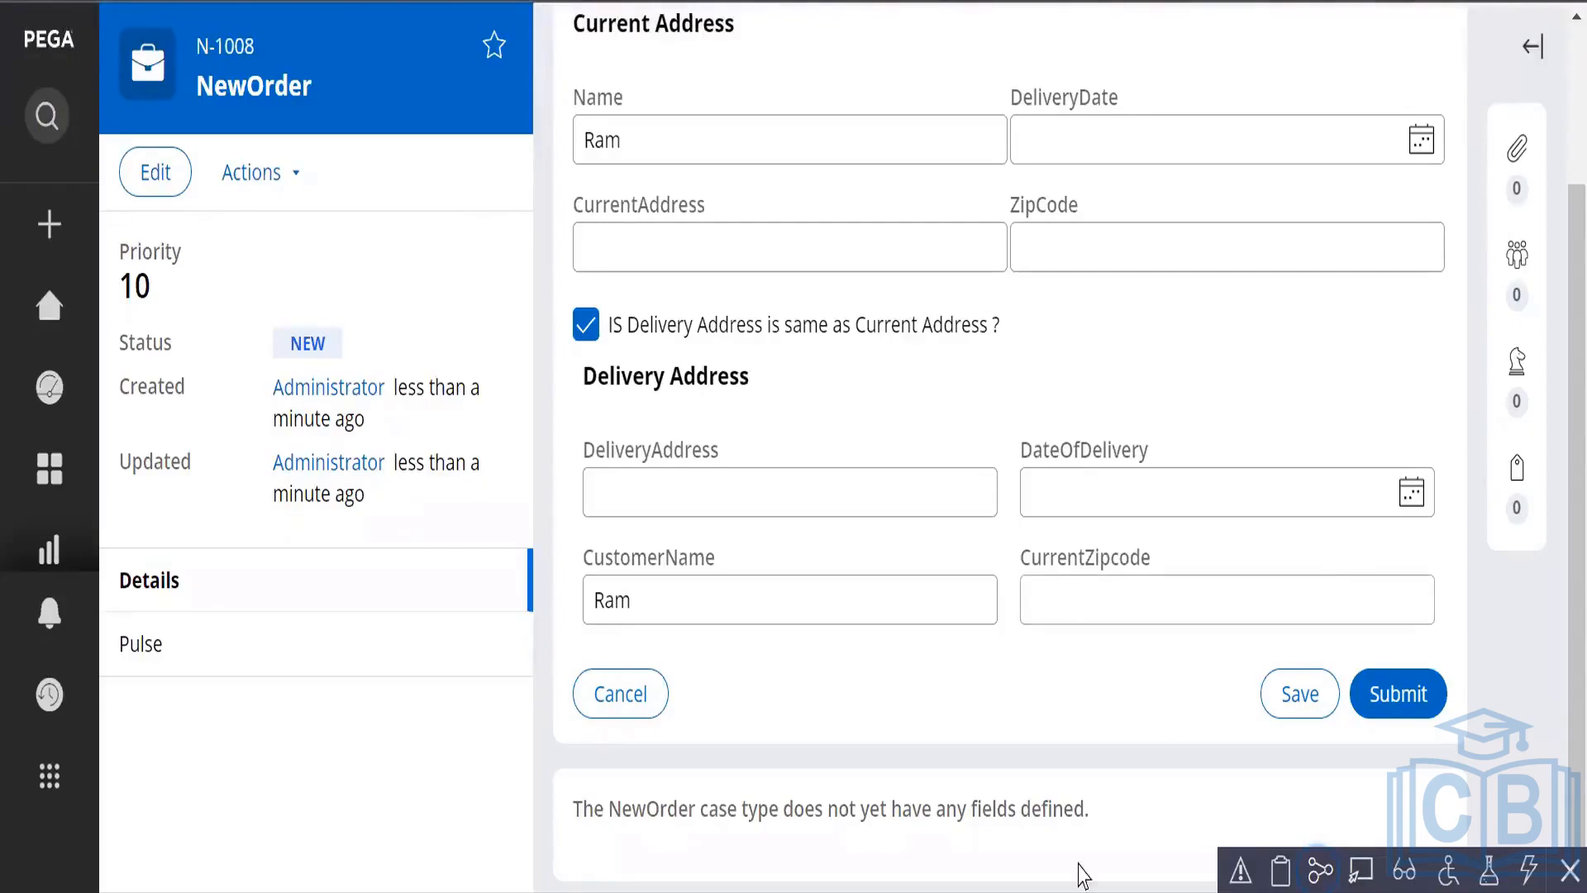
pyautogui.click(1308, 868)
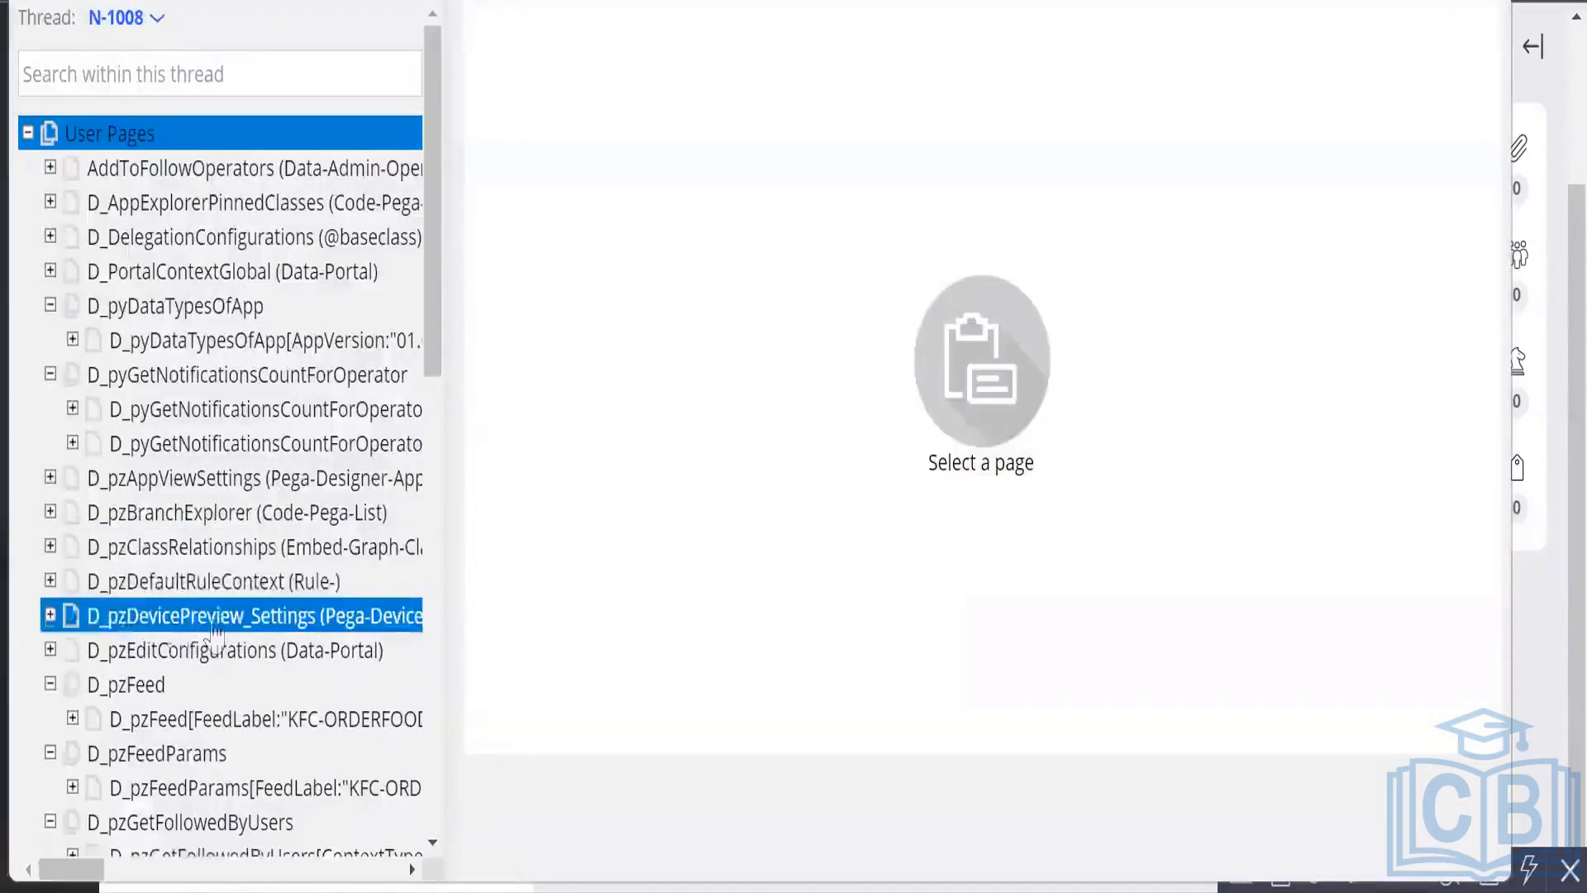
pyautogui.scroll(-10, 221, 632)
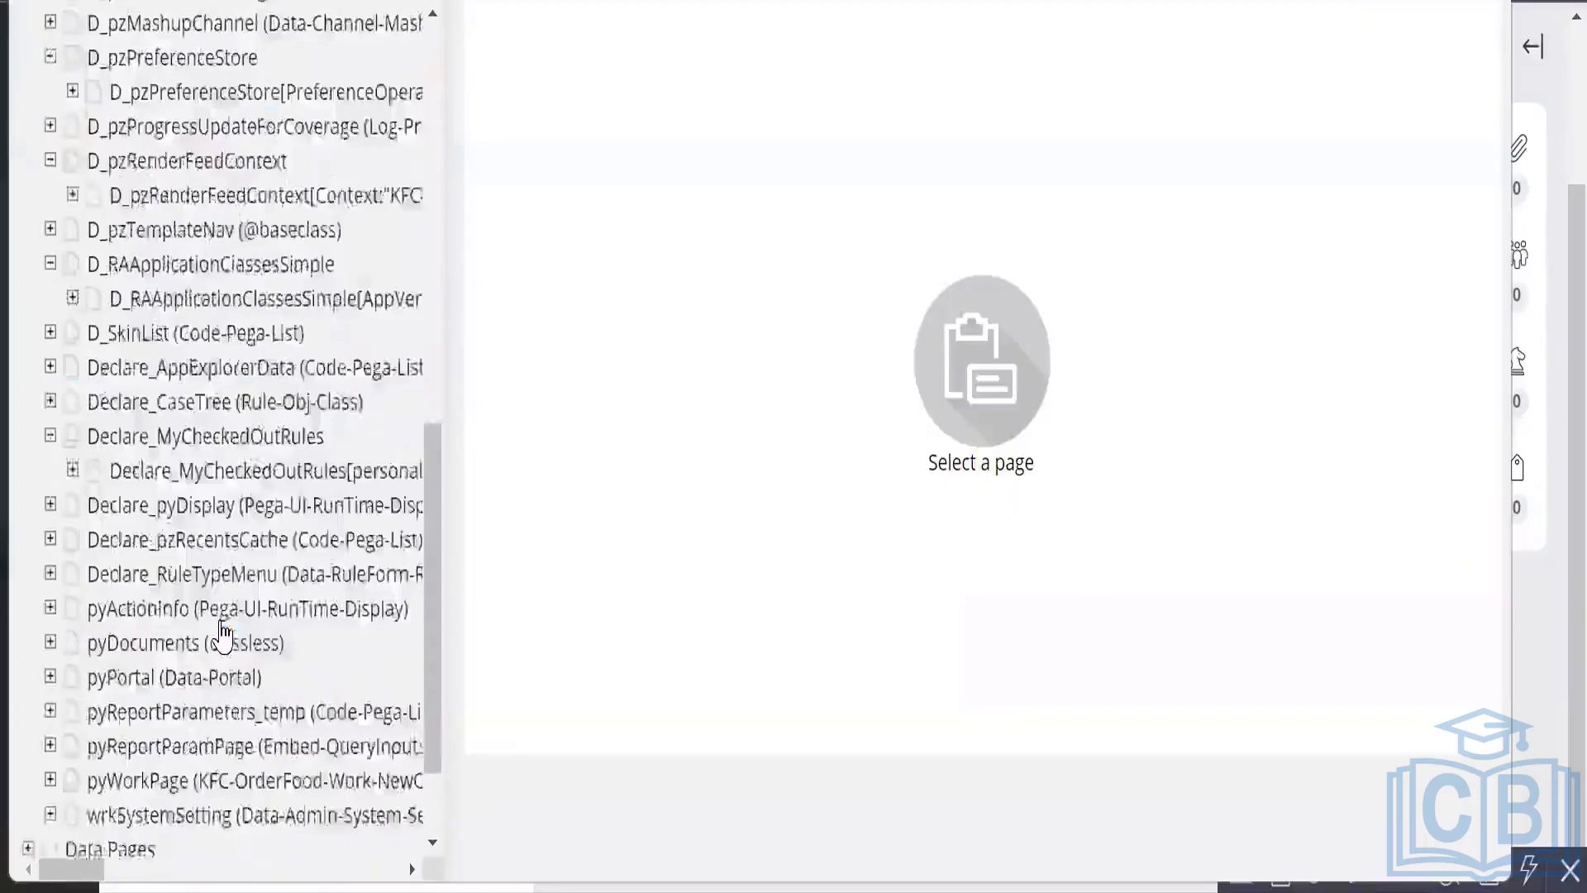
pyautogui.click(165, 641)
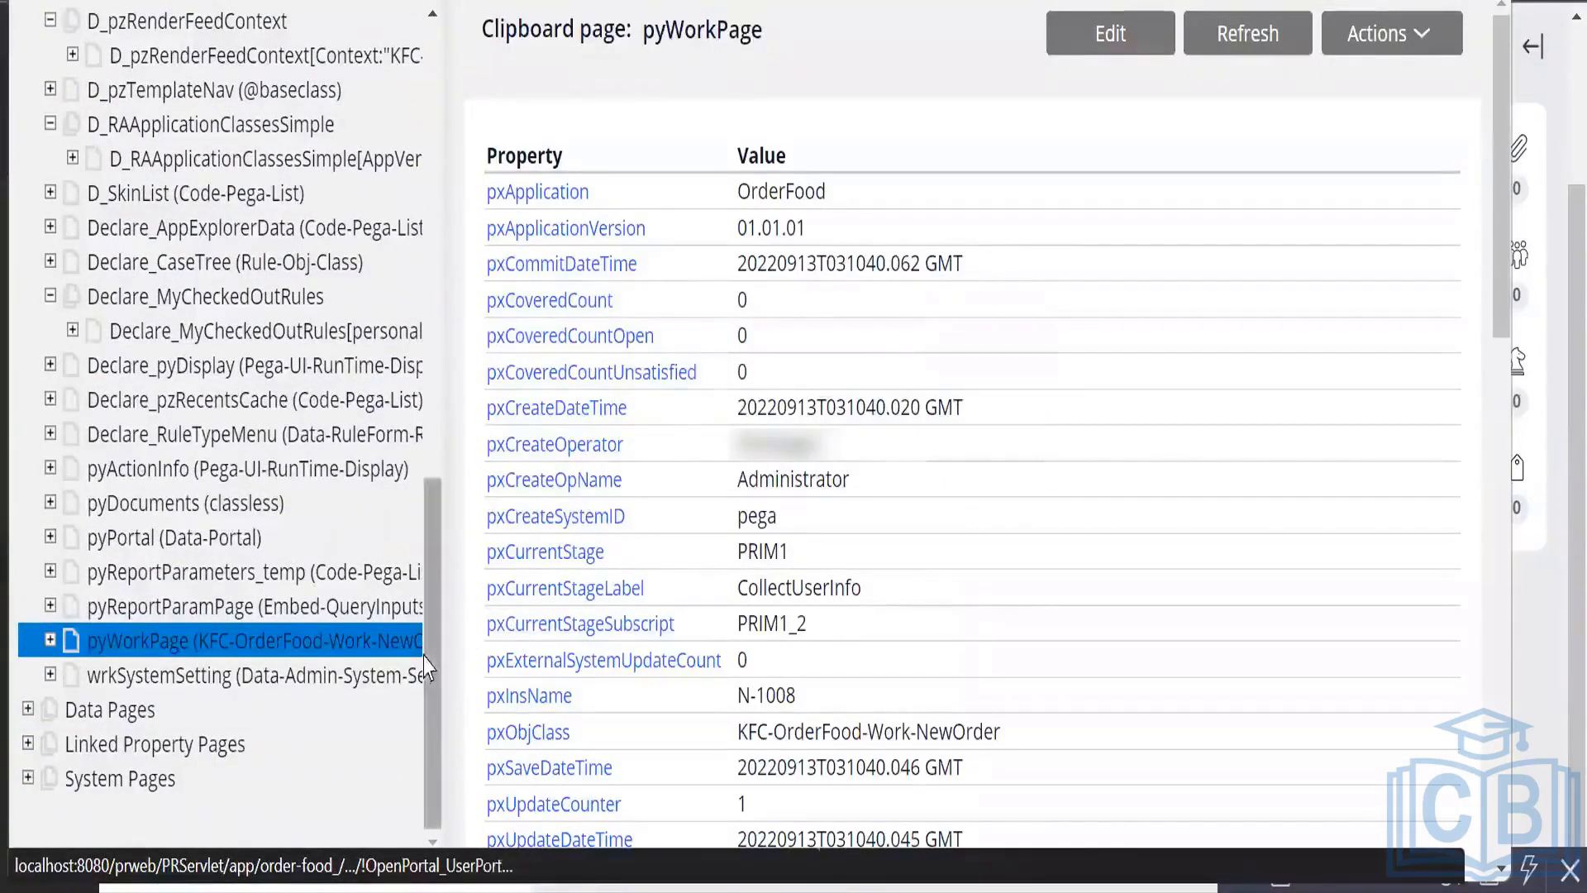
pyautogui.click(51, 641)
pyautogui.scroll(-3, 76, 649)
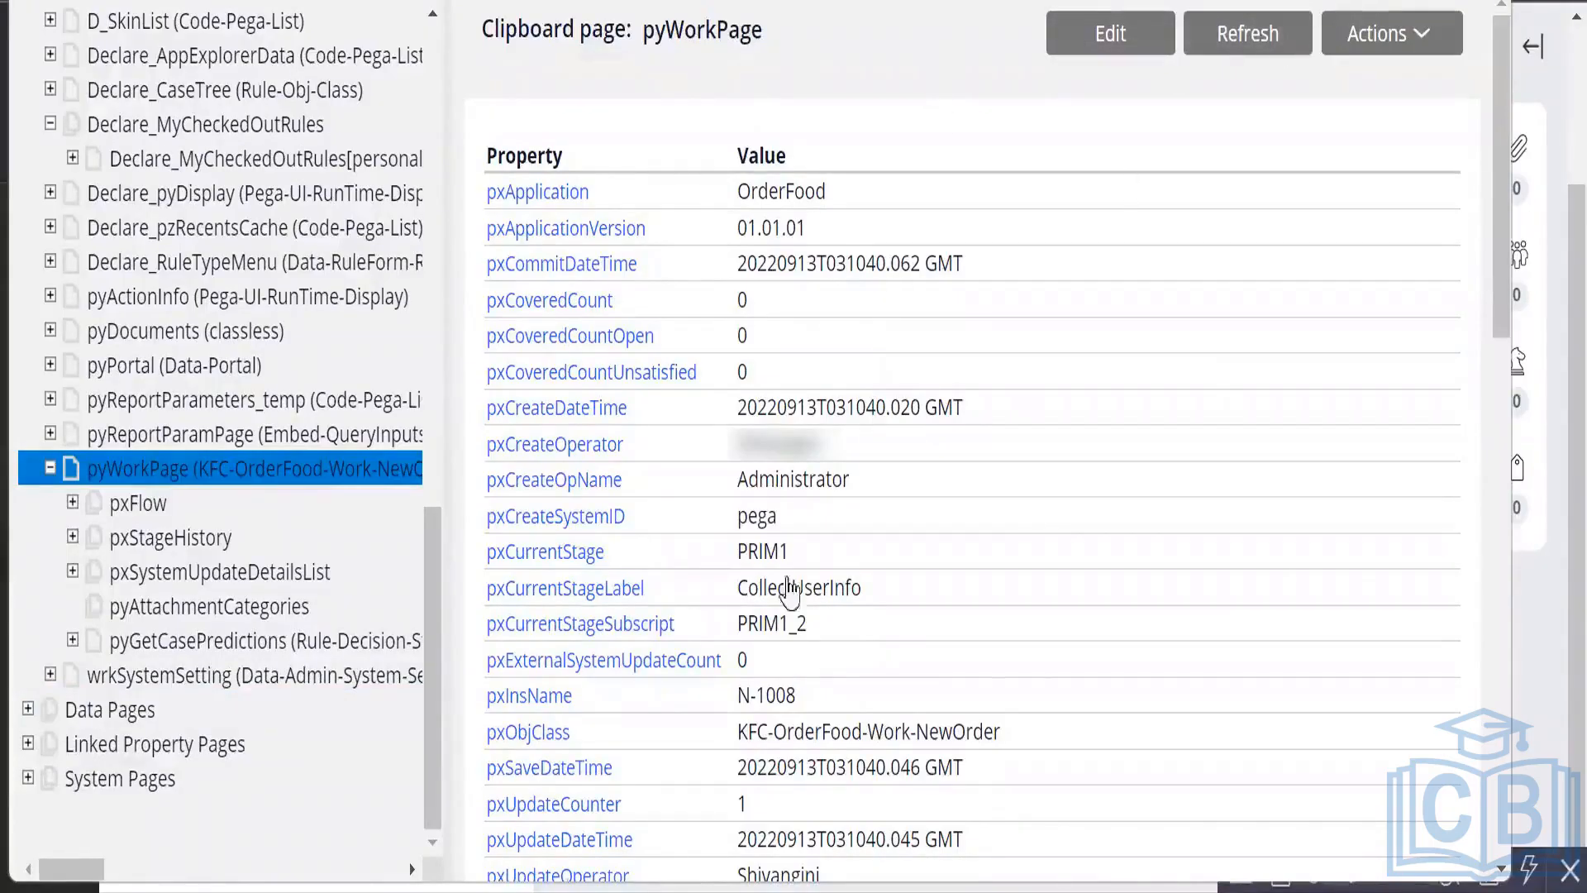
# Switch back to Dev Studio and review the SameAddress property rule and the SetAddress data transform.
pyautogui.moveTo(798, 886)
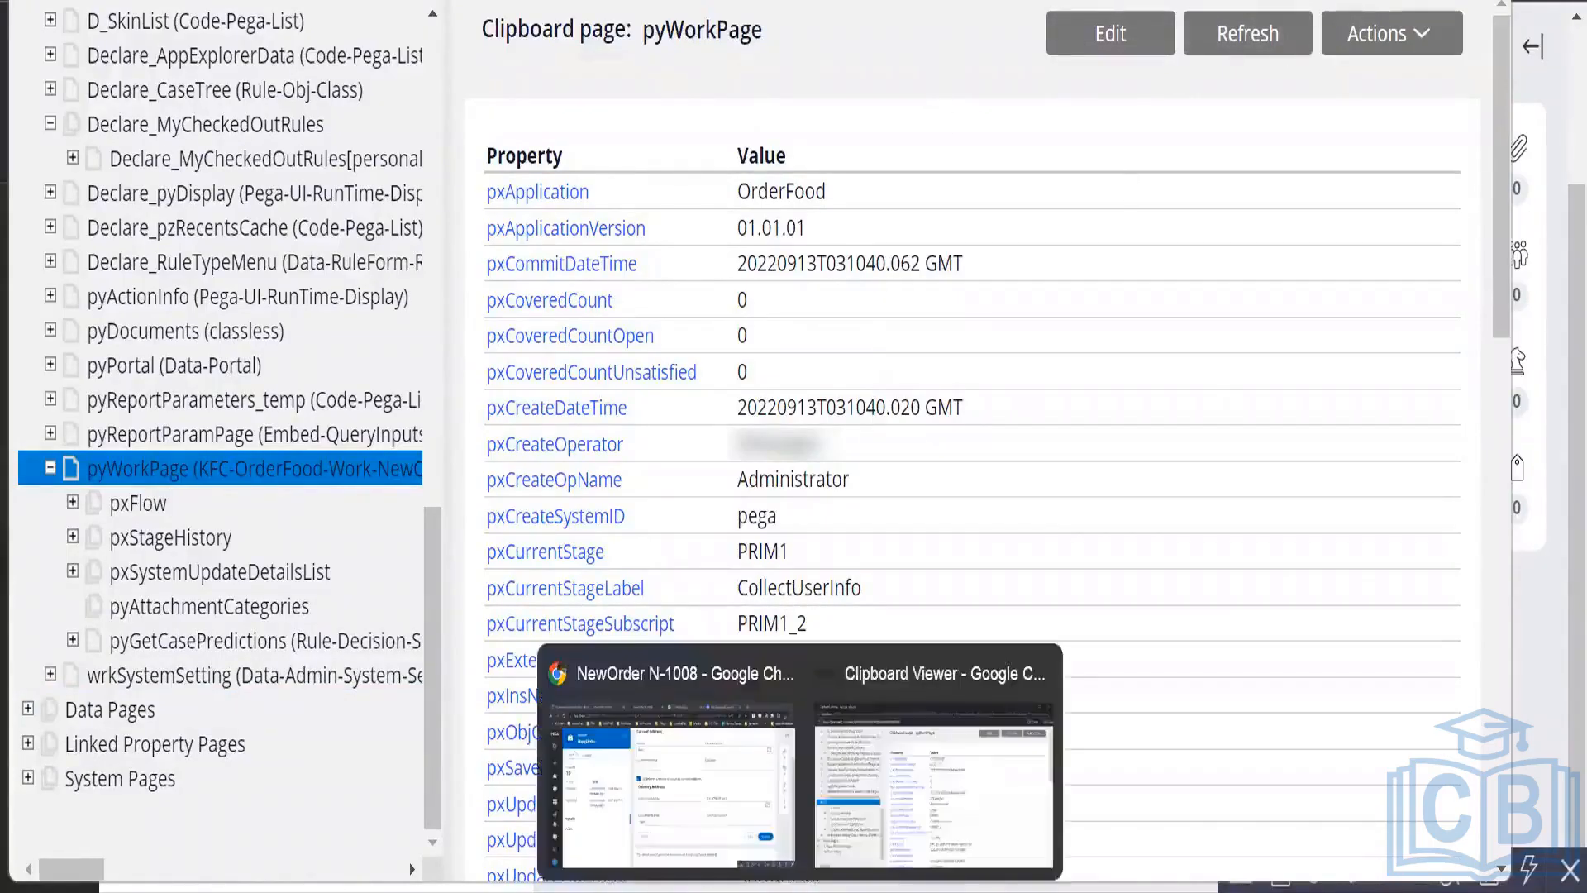
pyautogui.click(716, 843)
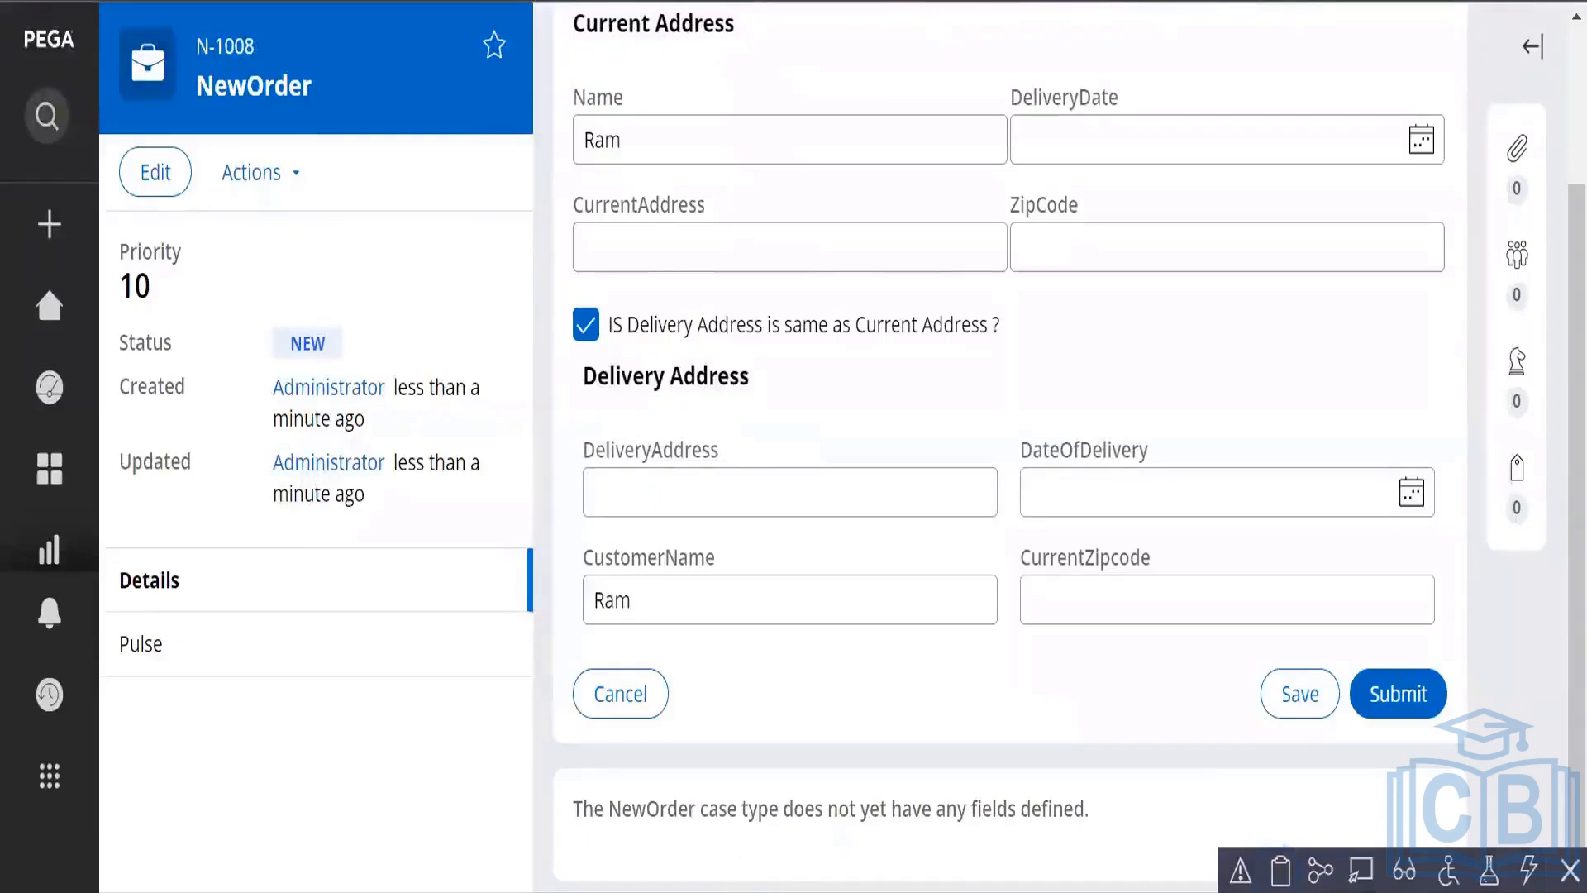
pyautogui.click(273, 2)
pyautogui.click(1396, 80)
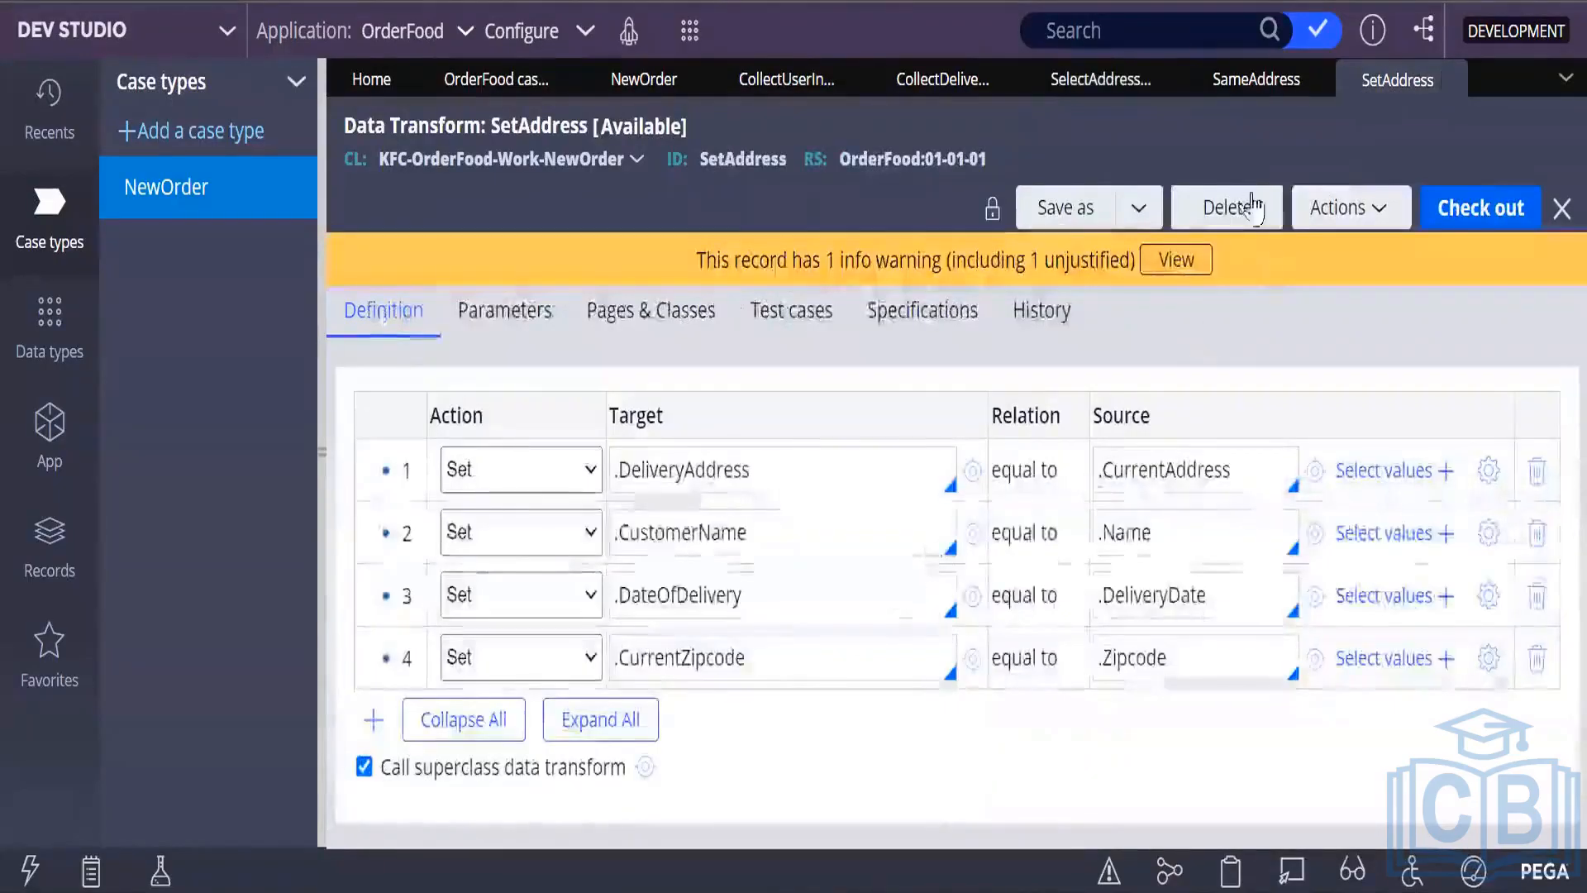
pyautogui.click(1256, 83)
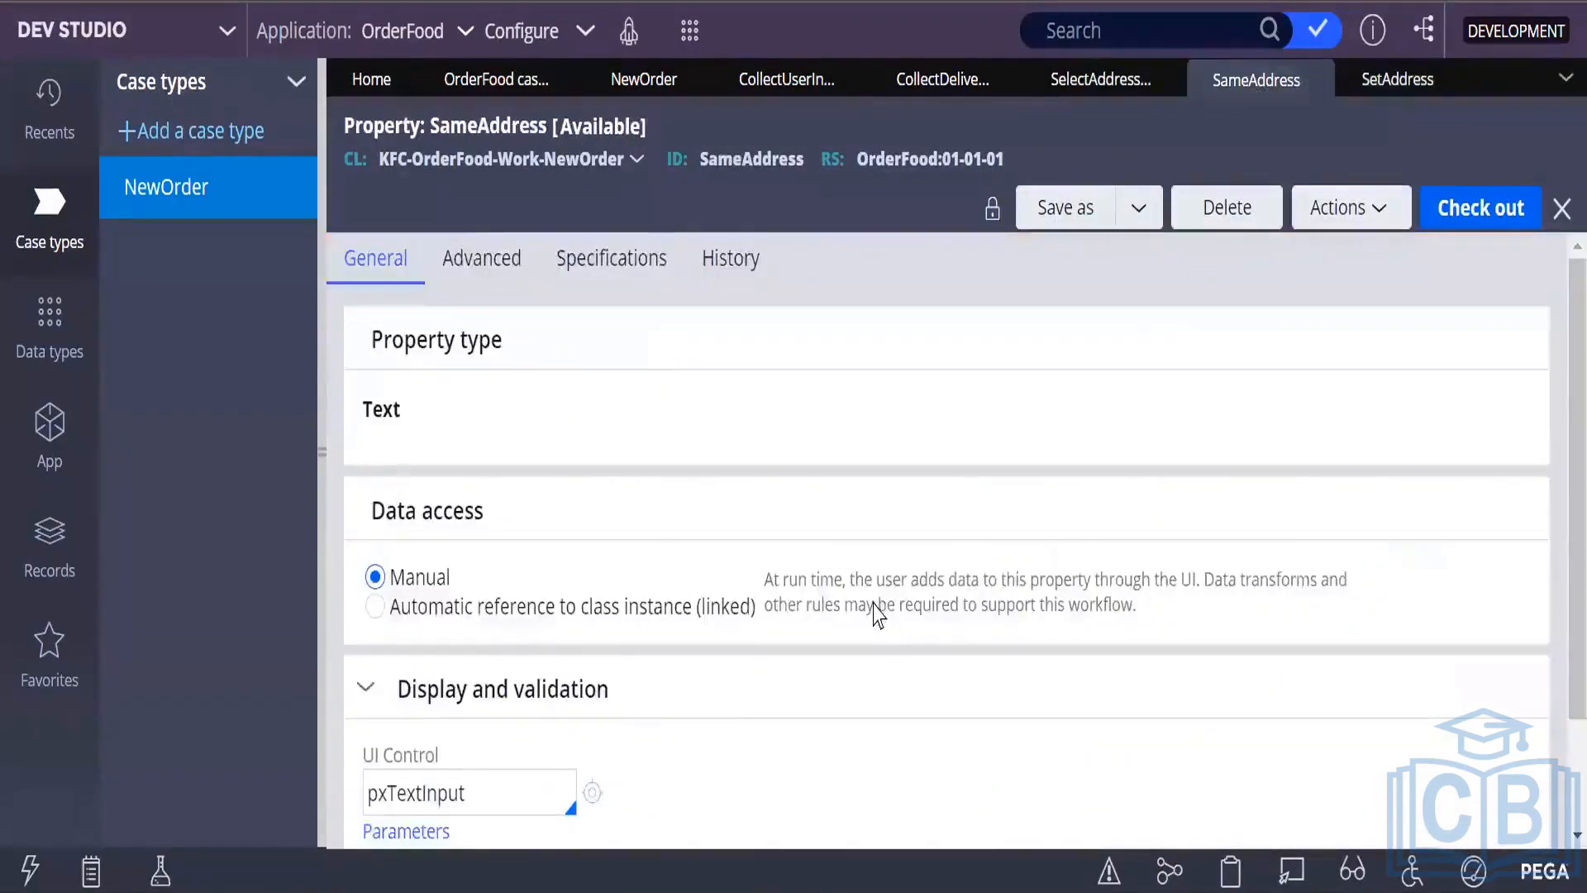
pyautogui.scroll(-2, 925, 546)
pyautogui.scroll(2, 930, 554)
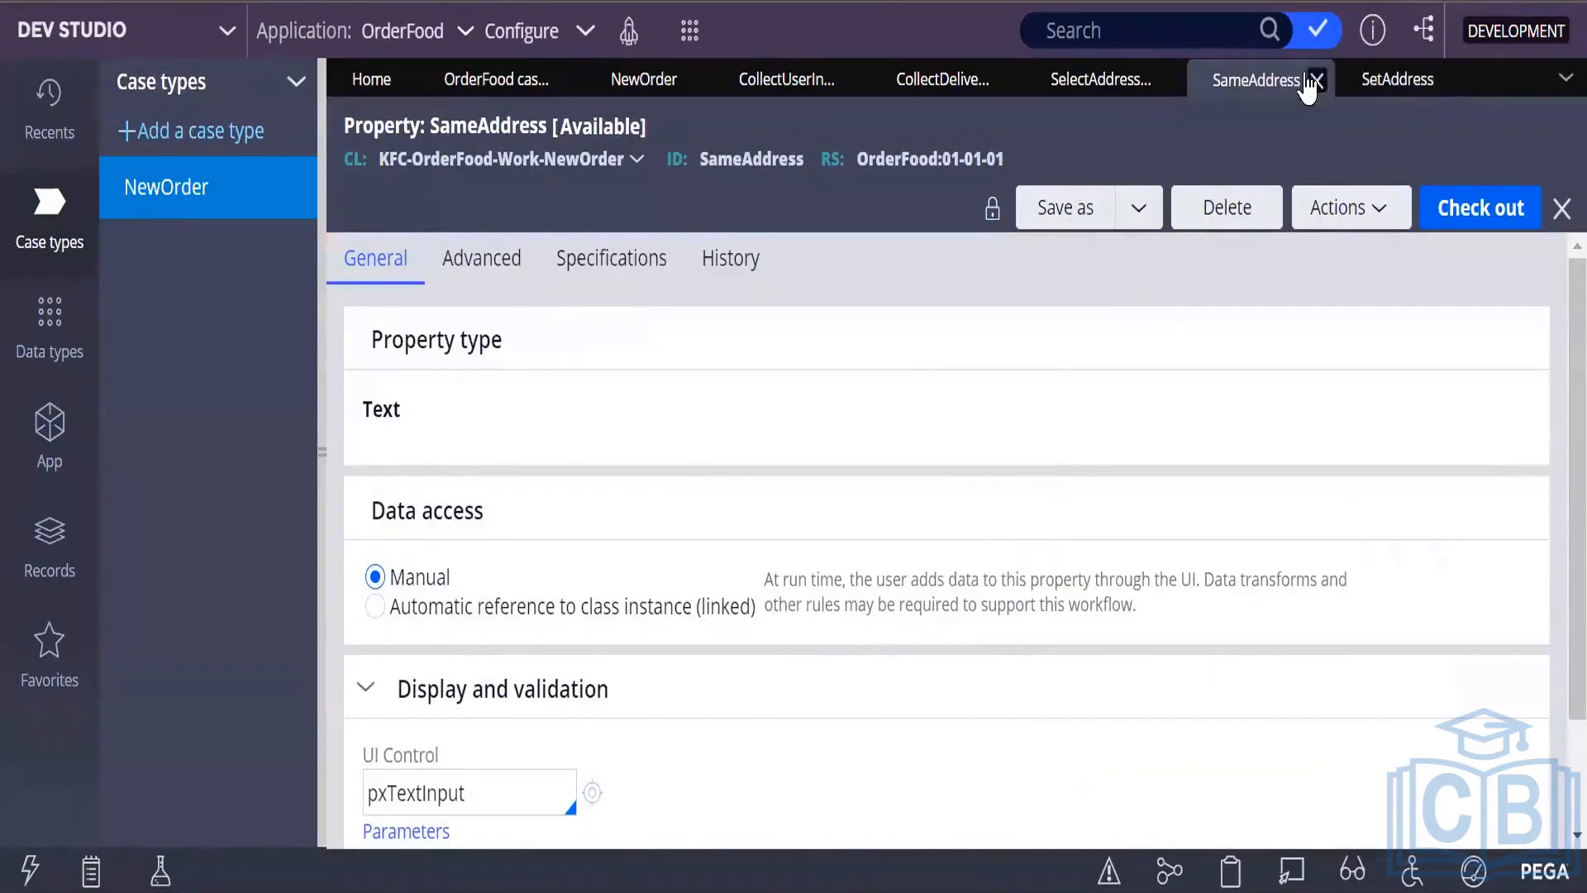
pyautogui.click(1392, 91)
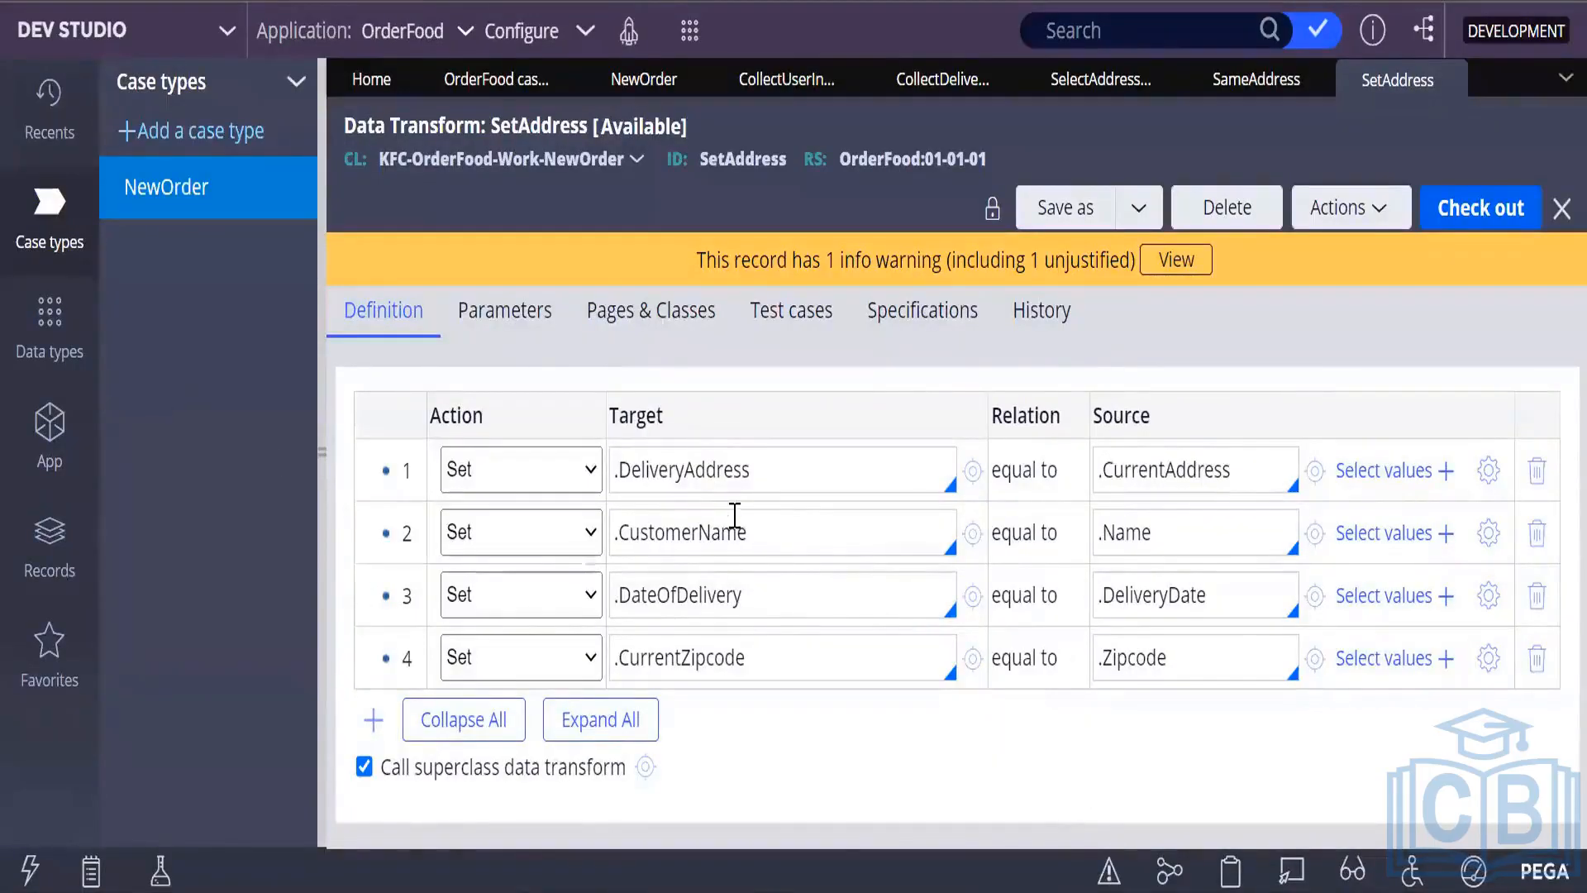
# Set the target of the first SetAddress row to Pyworkpage.DeliveryAddress, and recheck the NewOrder case form in the portal.
pyautogui.click(592, 470)
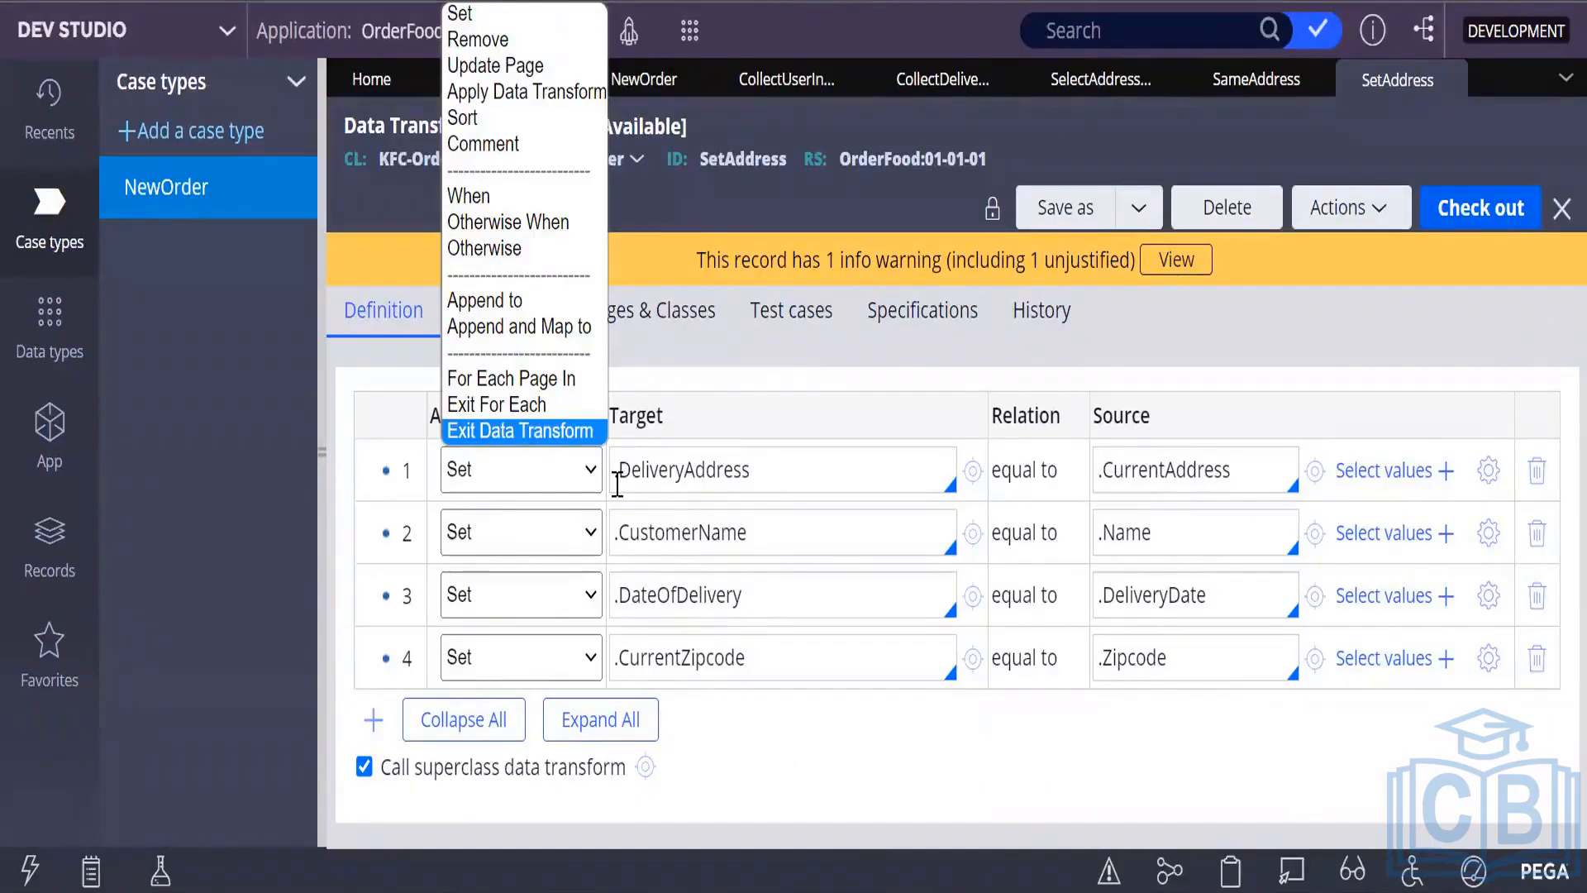
pyautogui.click(624, 469)
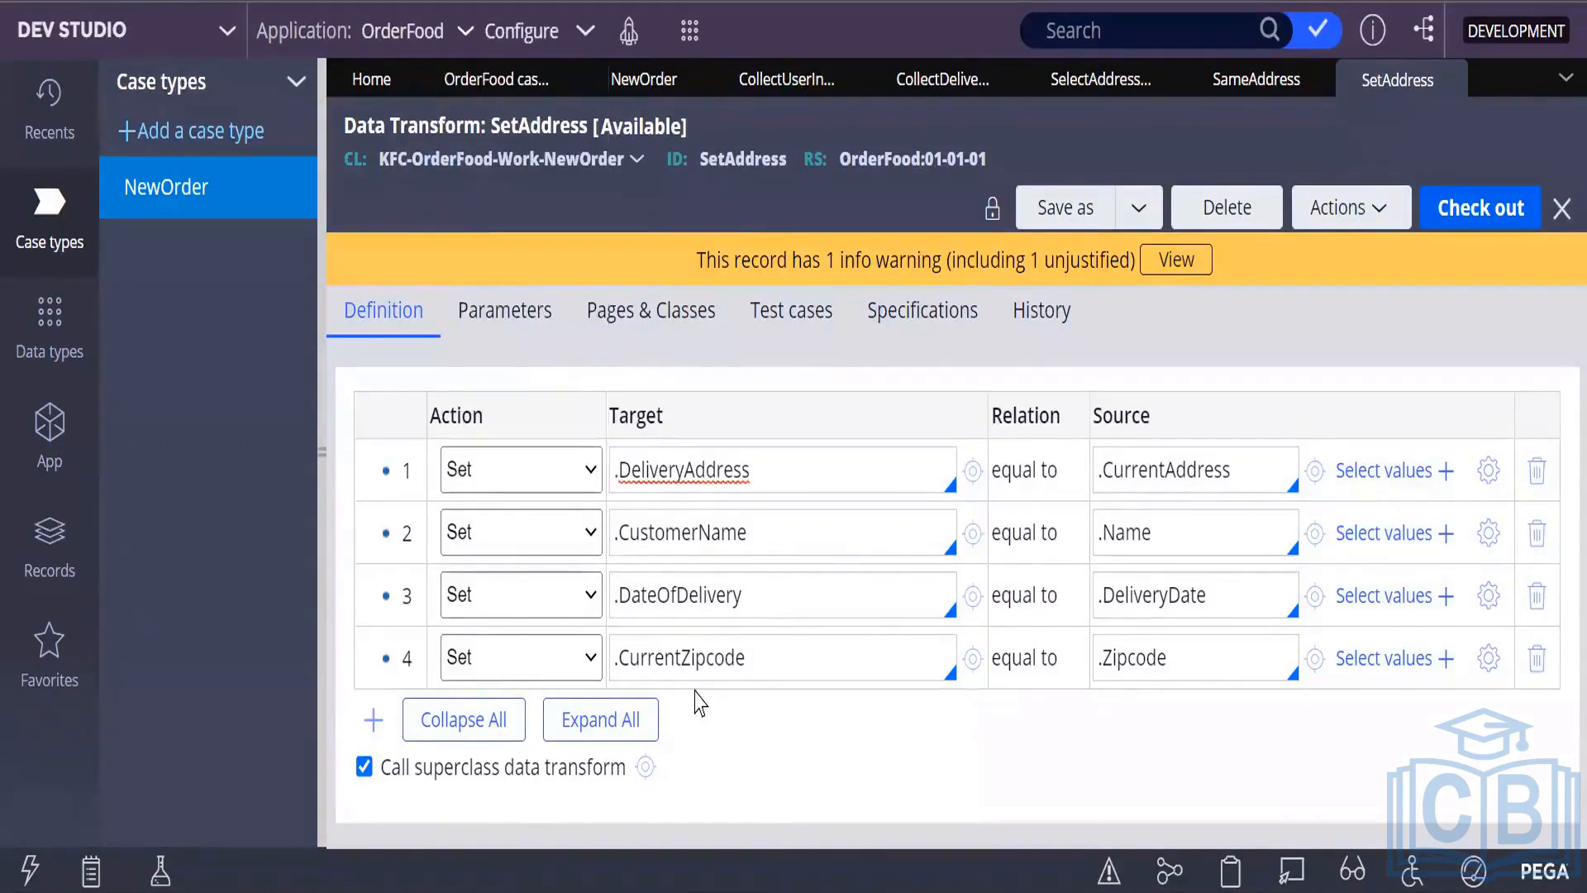
pyautogui.press('BackSpace')
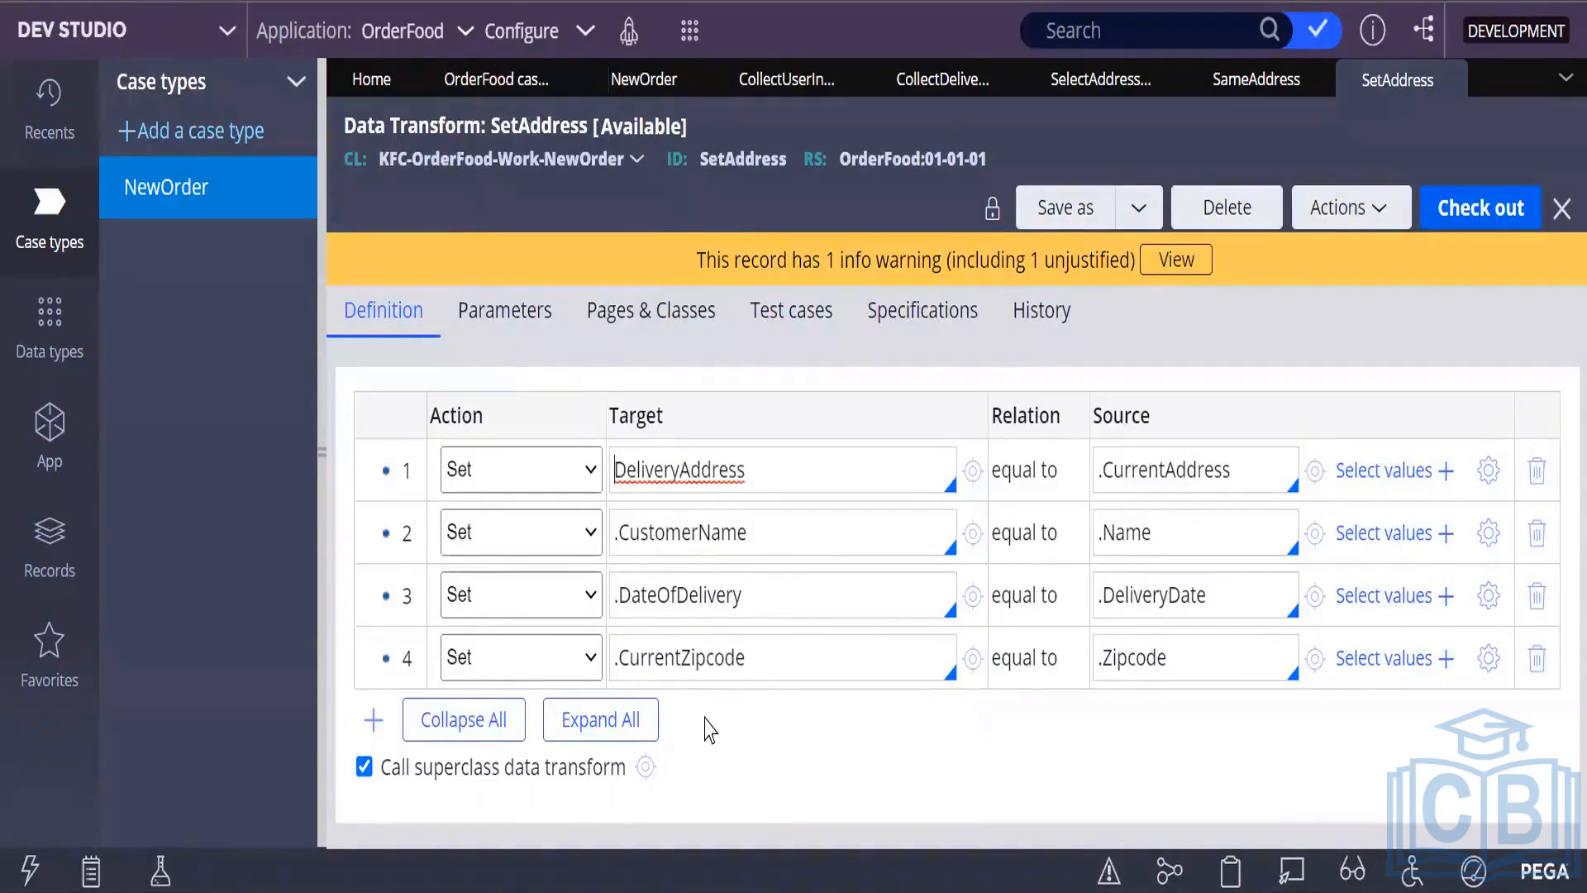
pyautogui.write('Pyworkp')
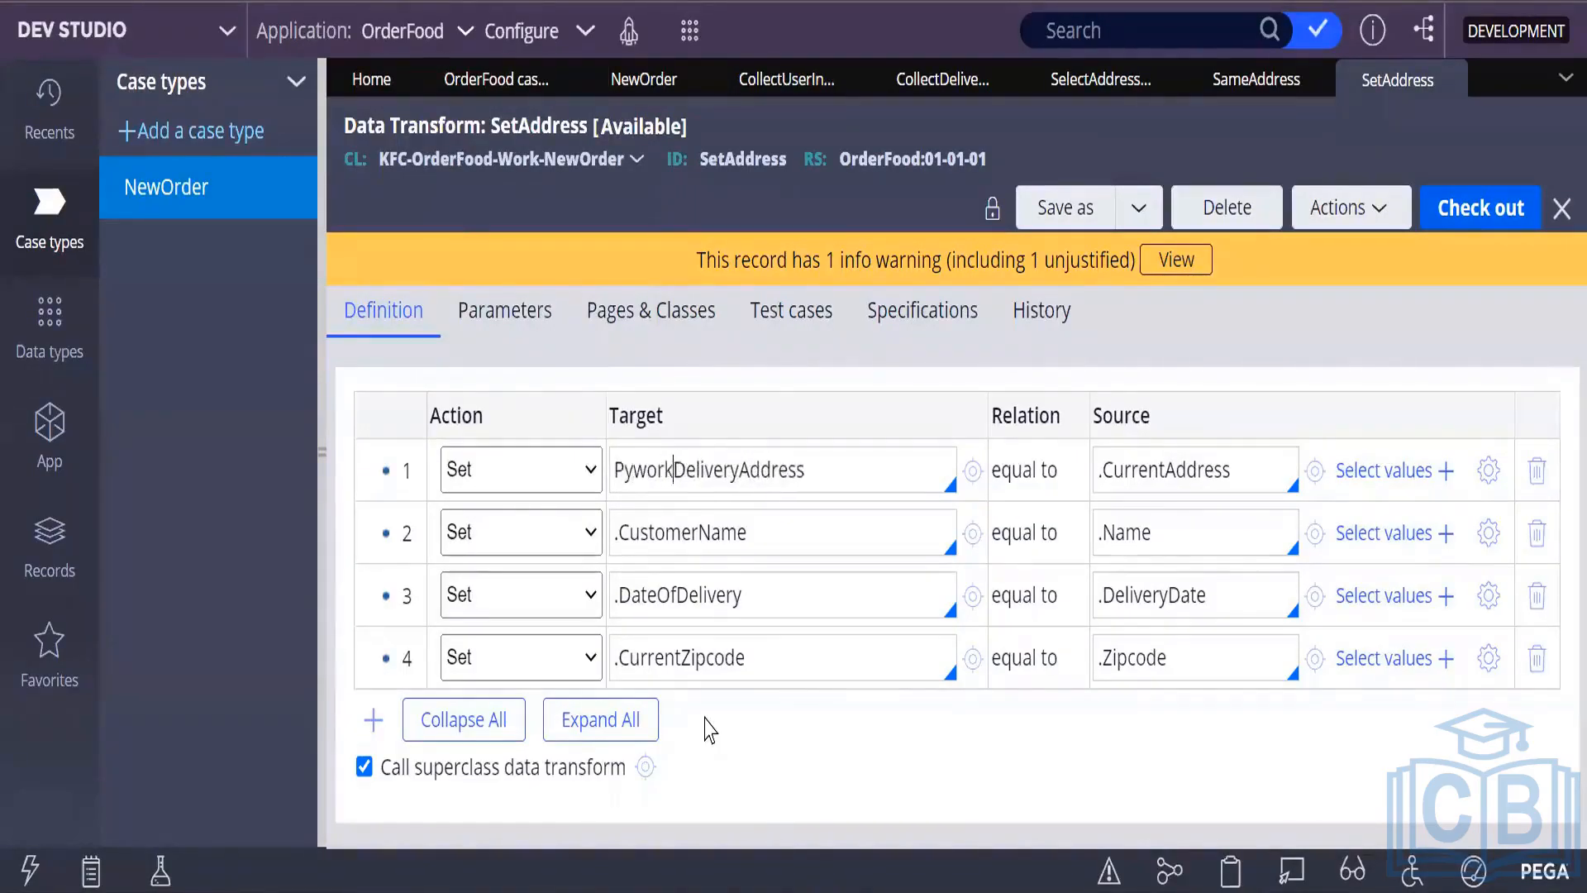
pyautogui.write('age.')
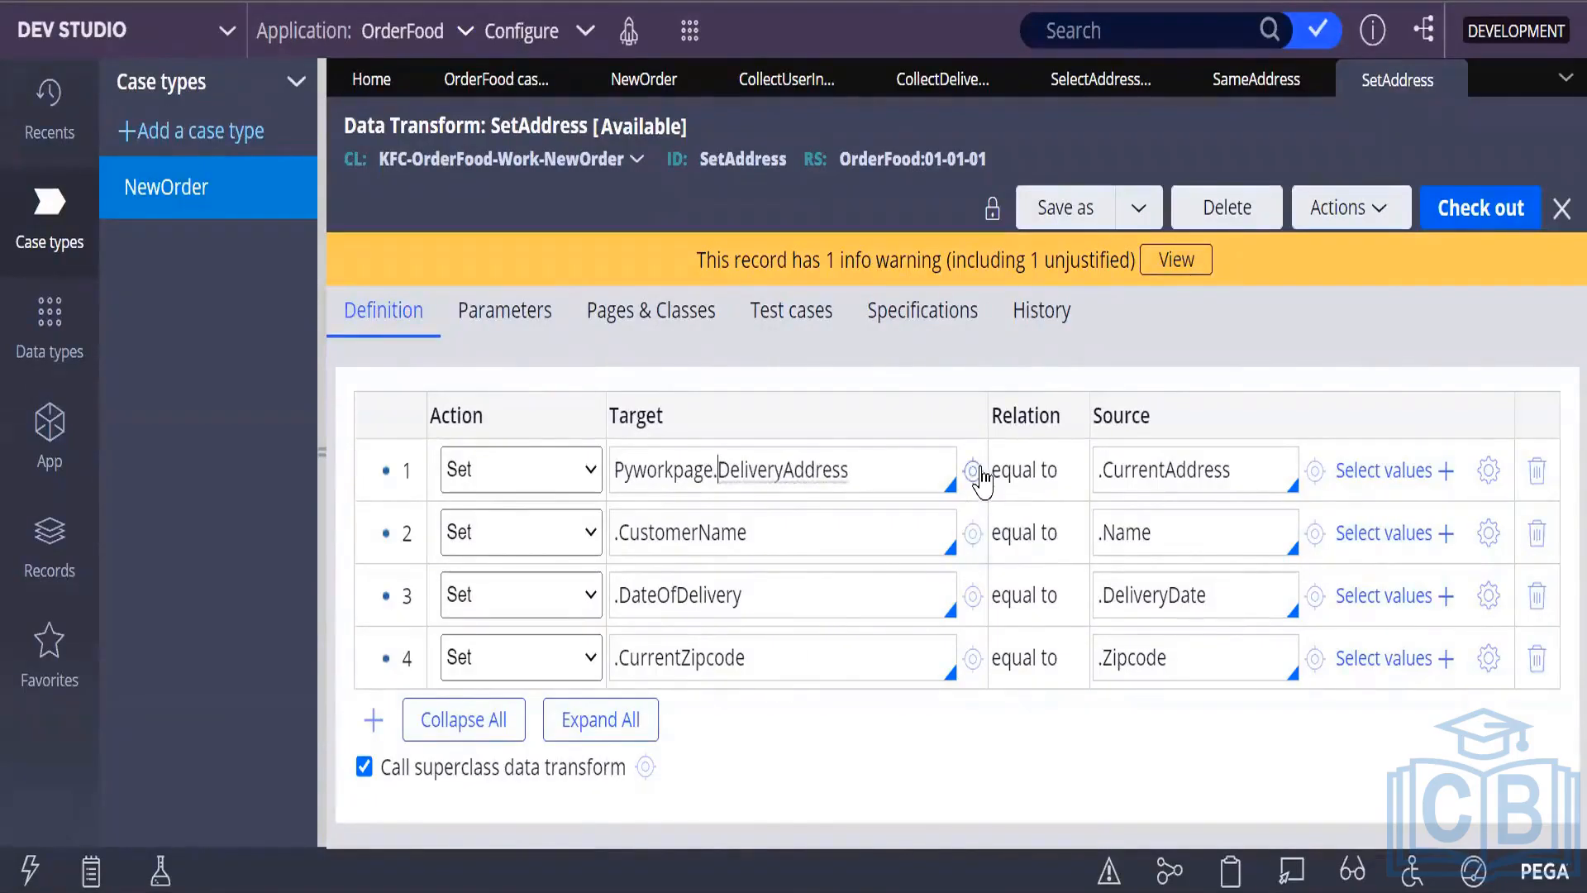
pyautogui.click(1101, 467)
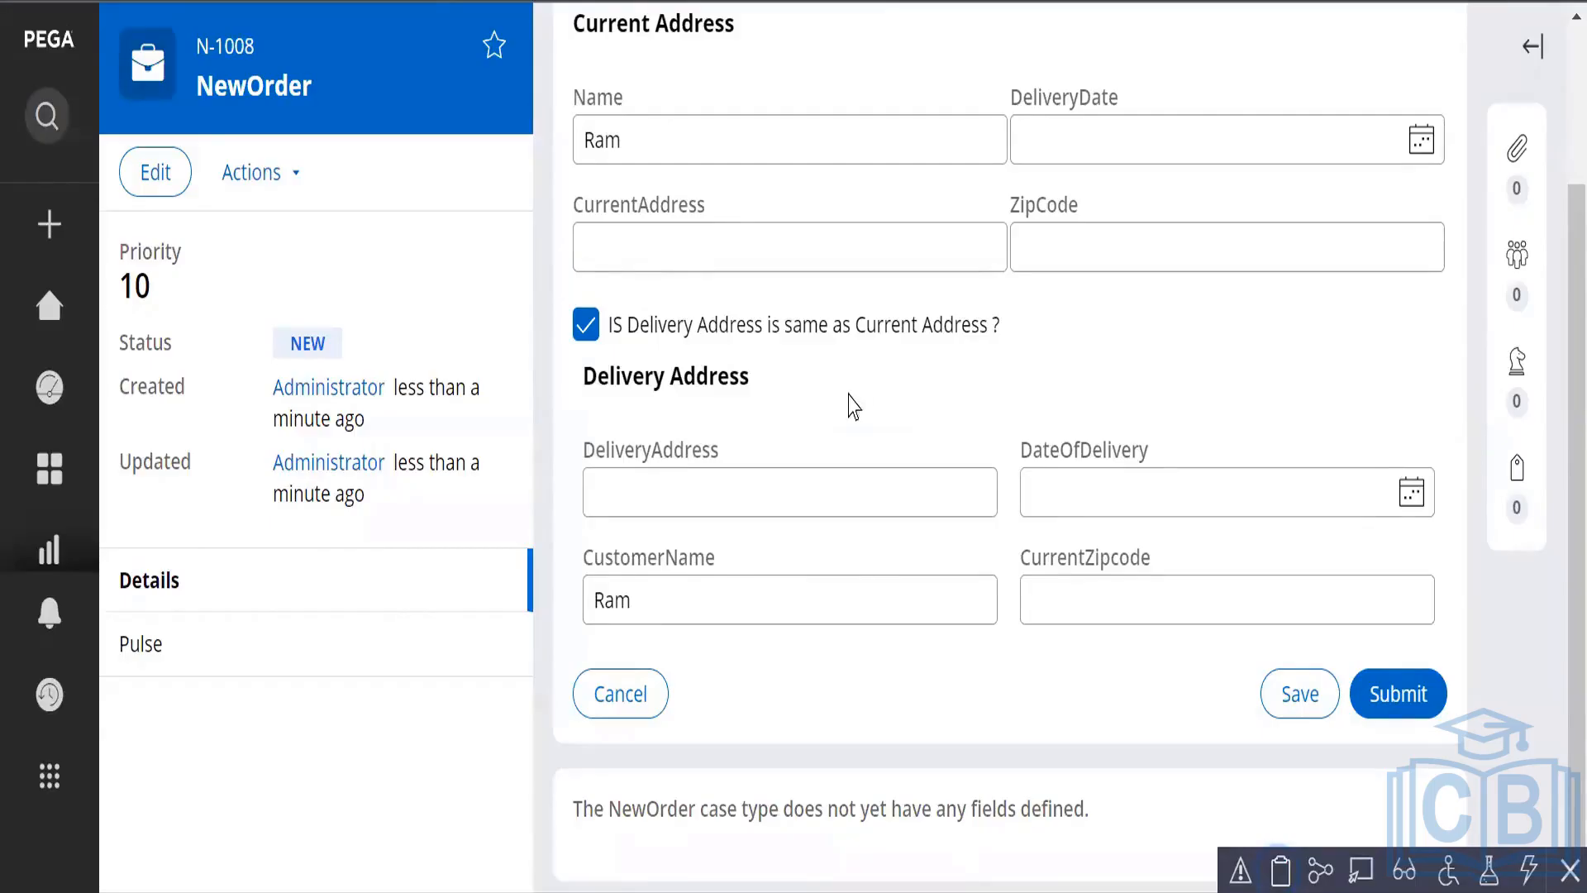
pyautogui.click(1377, 695)
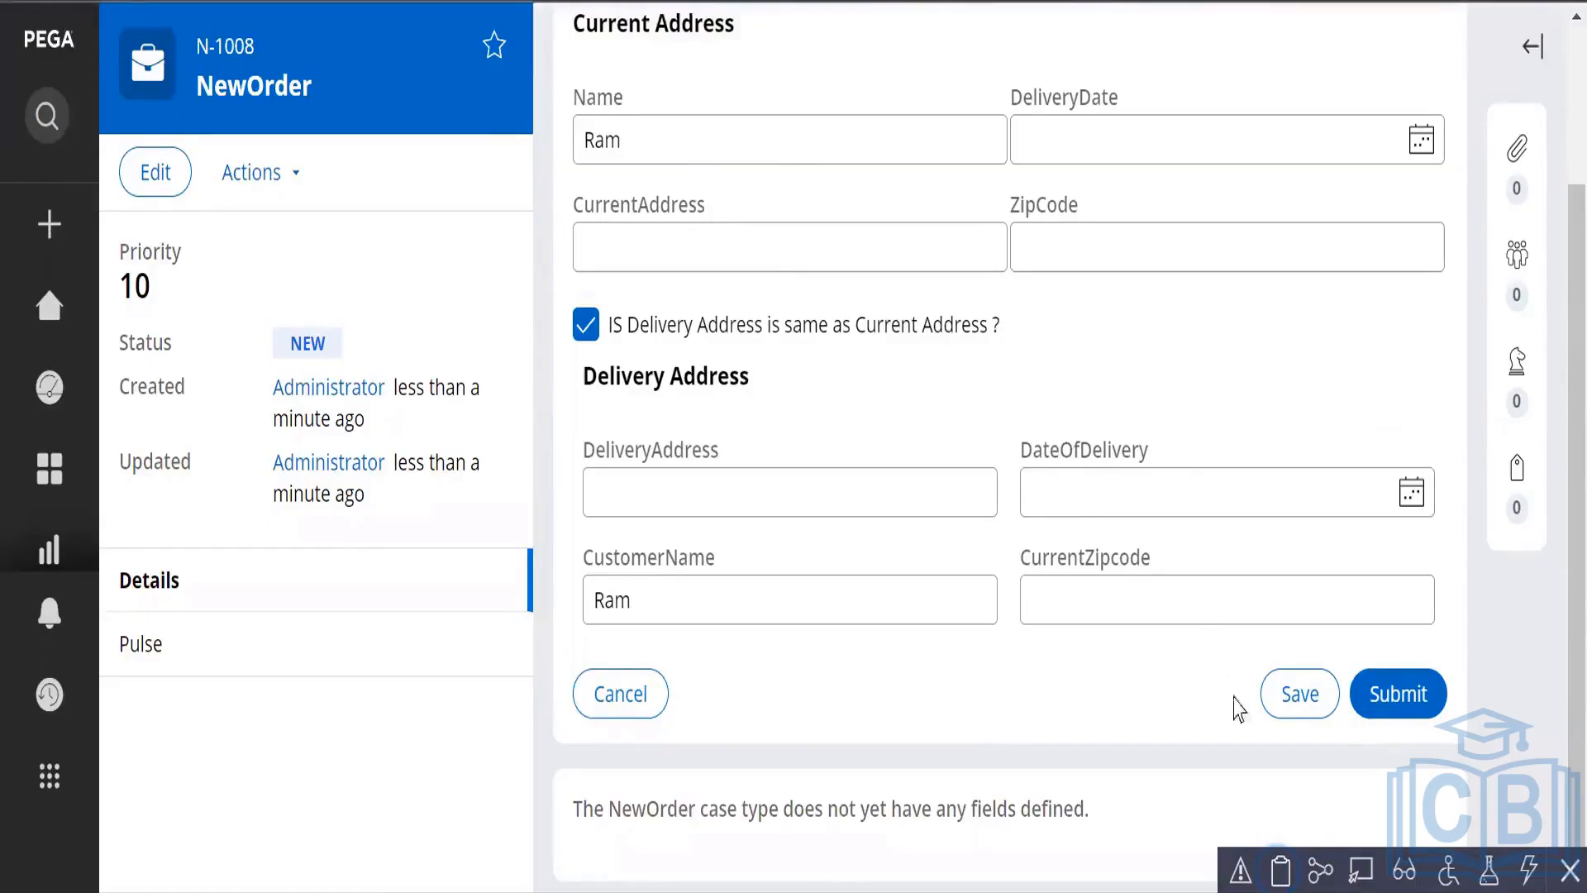
pyautogui.hotkey('alt', 'Tab')
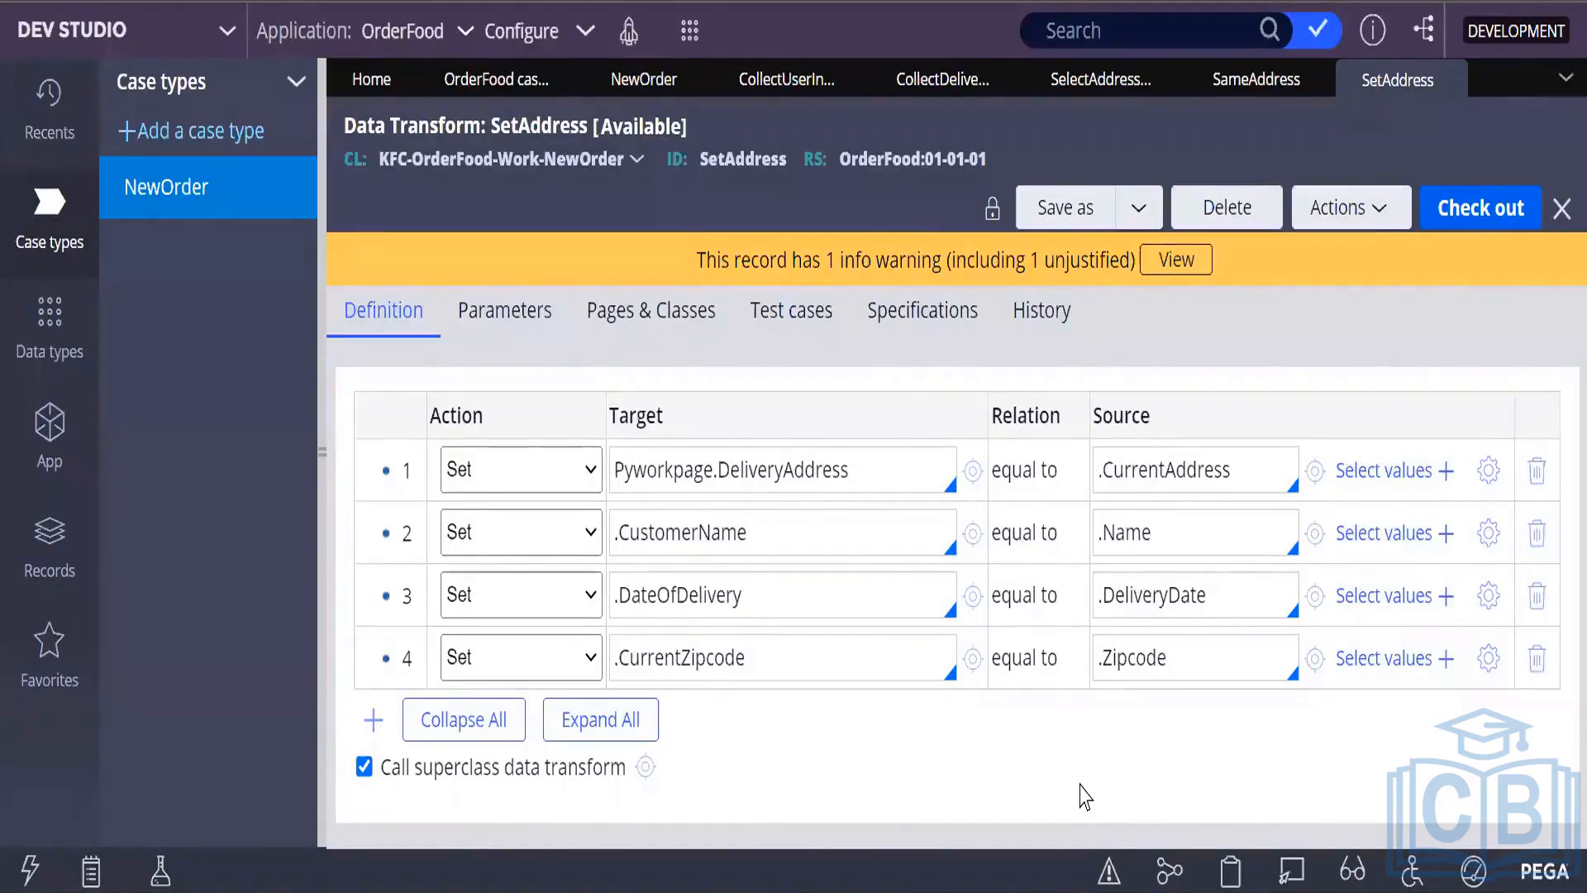
# Enter pyworkpage as the page name in the SetAddress data transform's pages and classes.
pyautogui.click(708, 470)
pyautogui.click(644, 322)
pyautogui.click(661, 470)
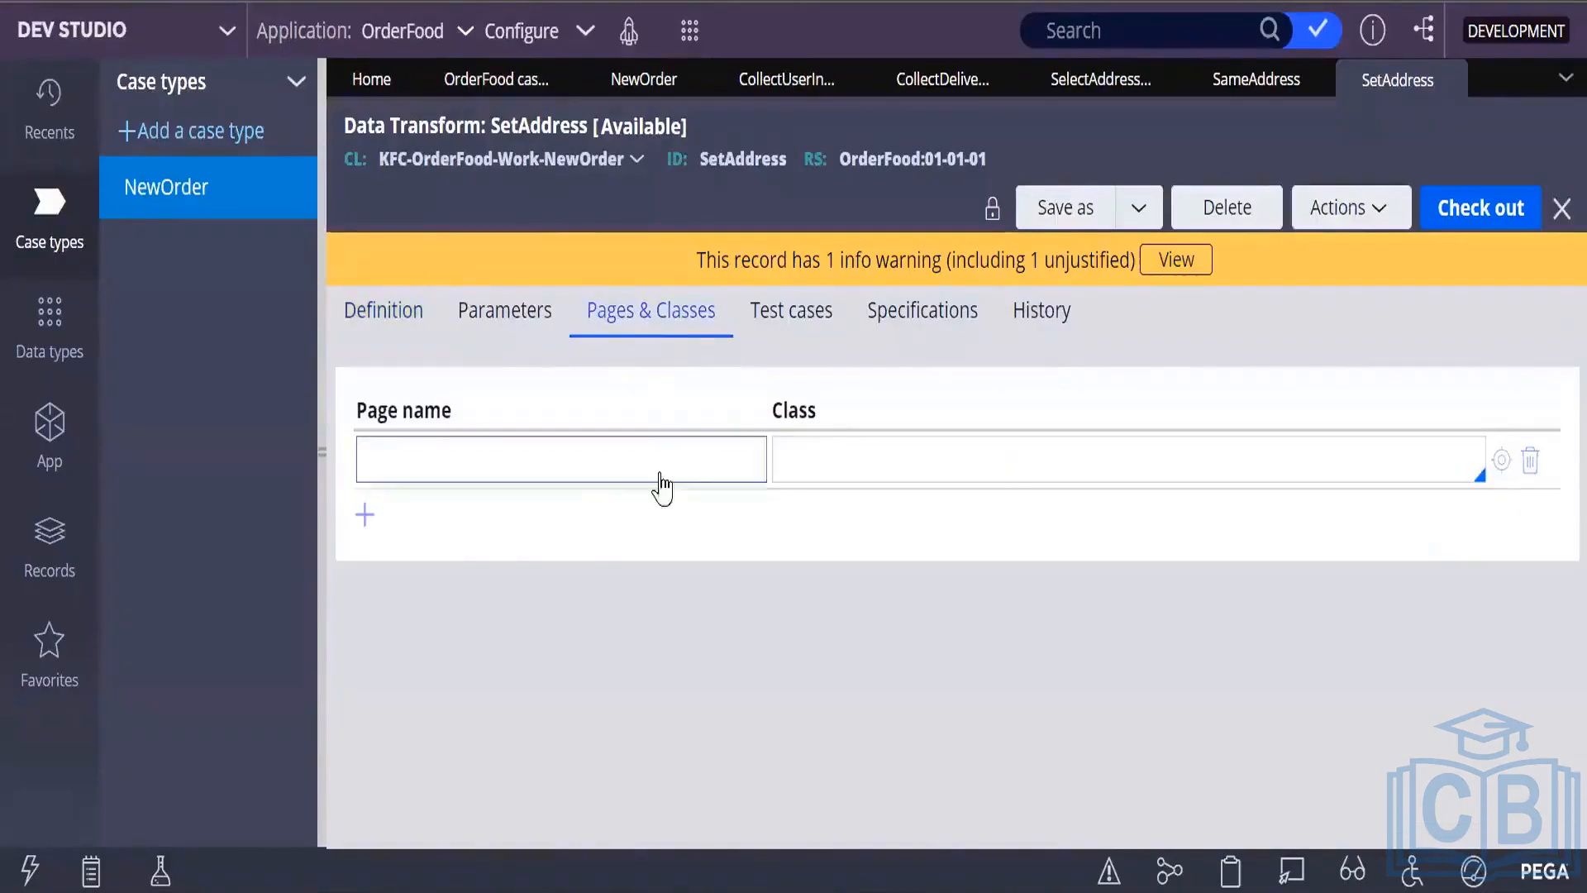
pyautogui.click(565, 455)
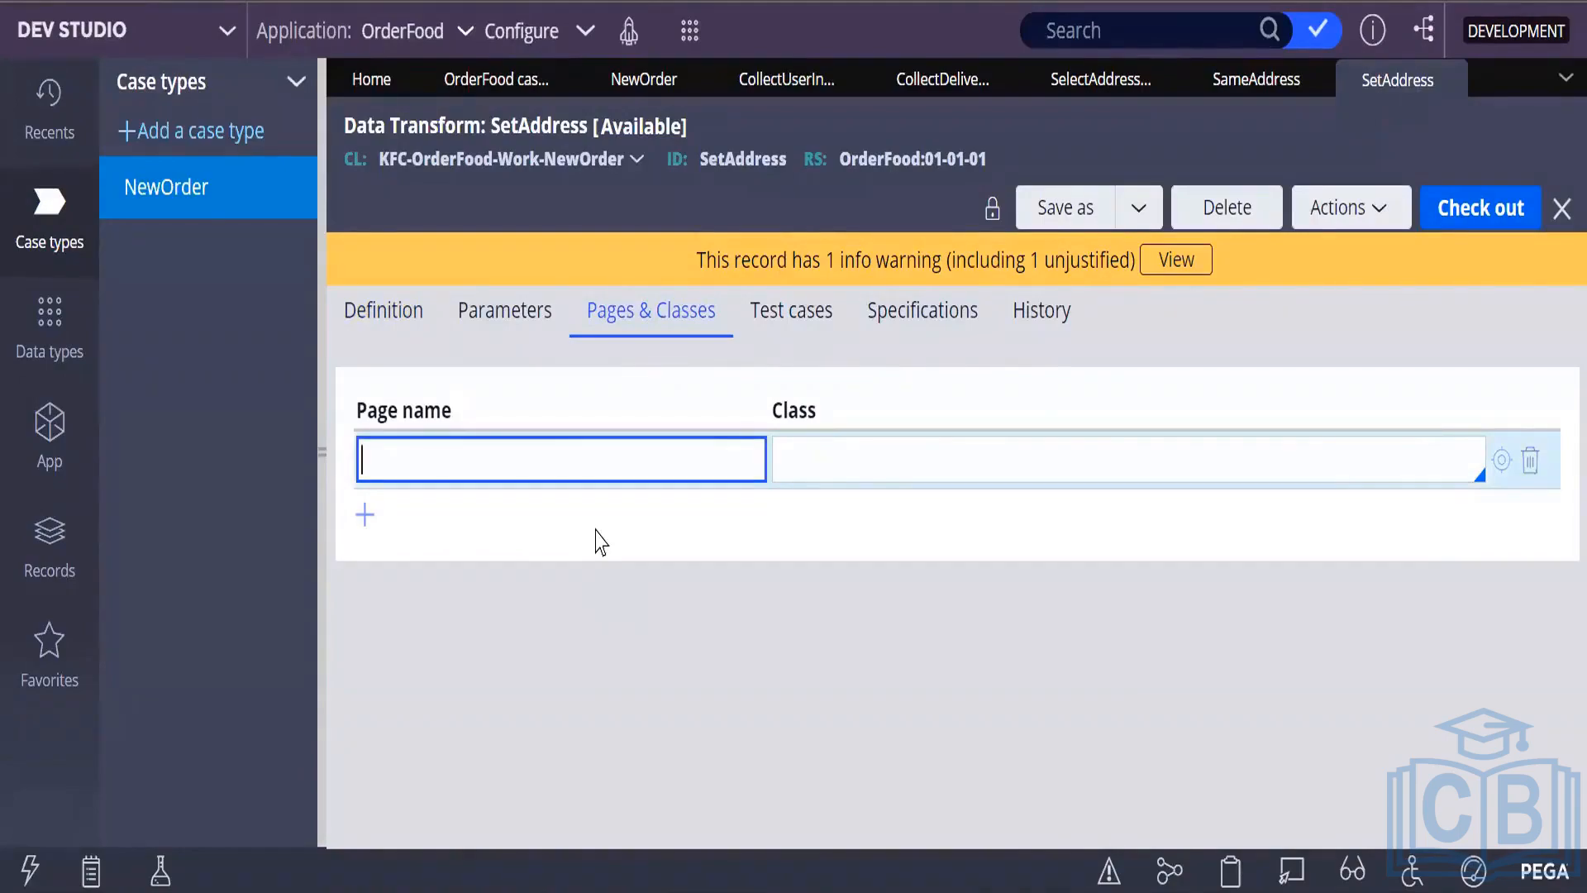
pyautogui.write('pyworkpage')
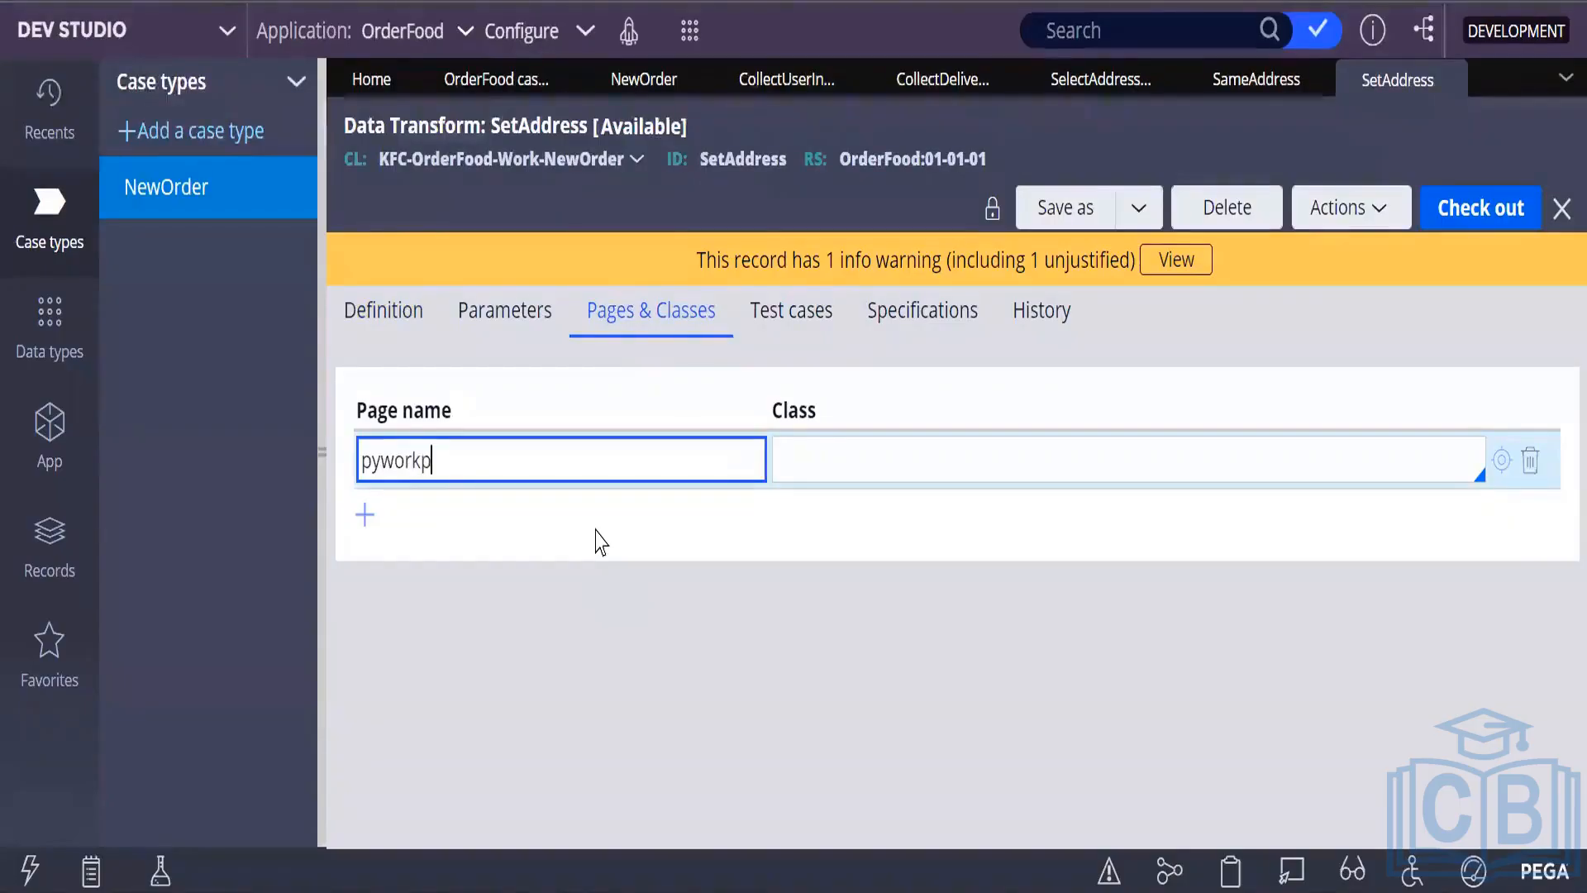
pyautogui.click(811, 473)
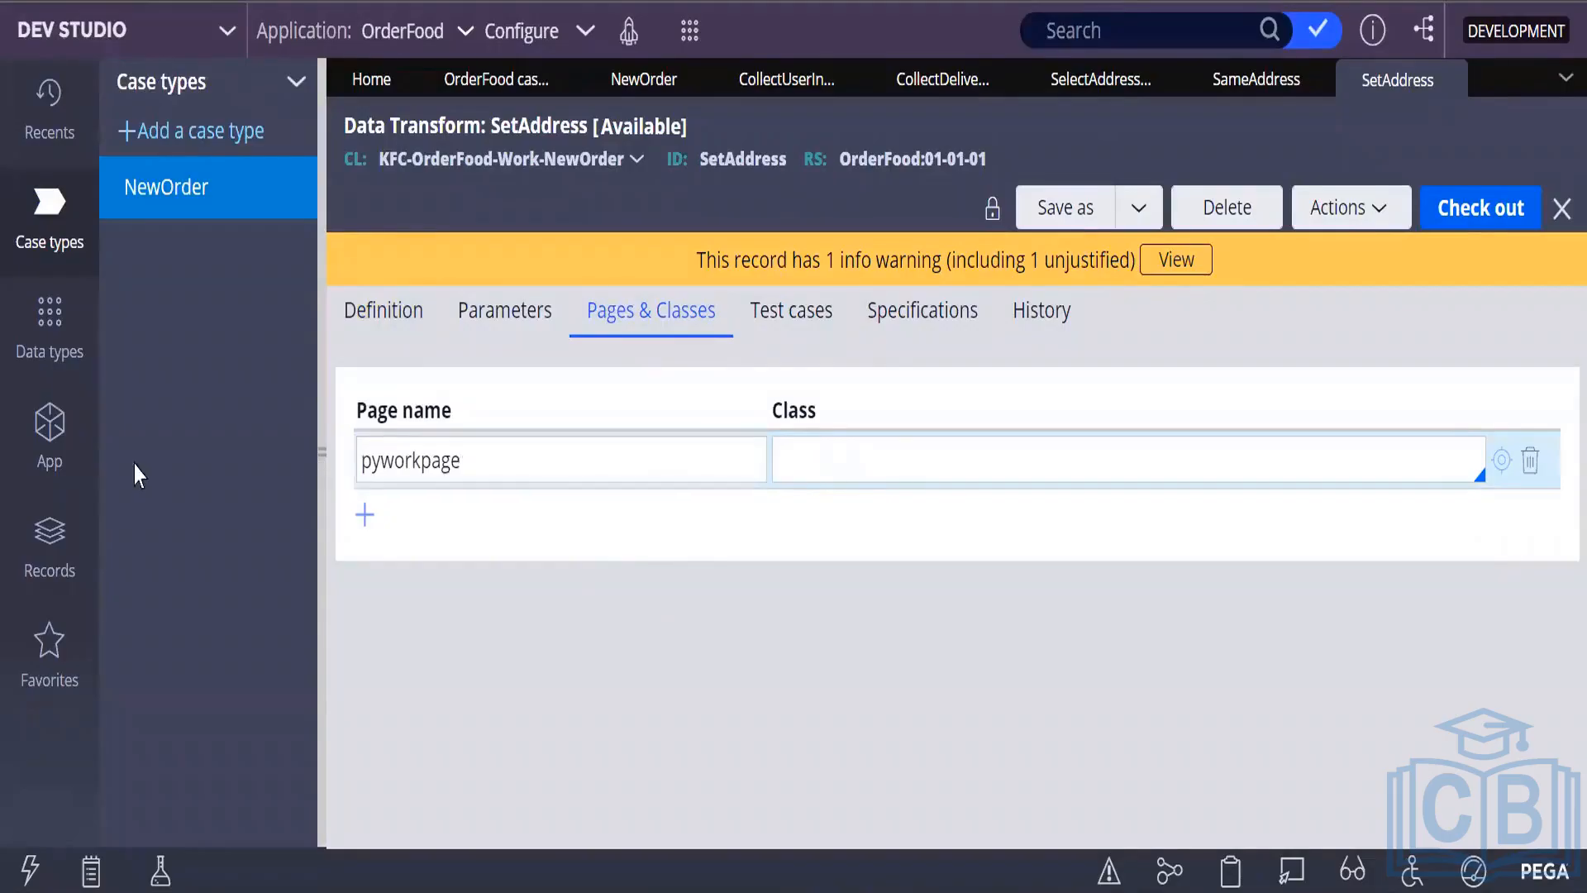
# Correct the page name to pyworkPage in the SetAddress data transform's pages and classes.
pyautogui.click(367, 460)
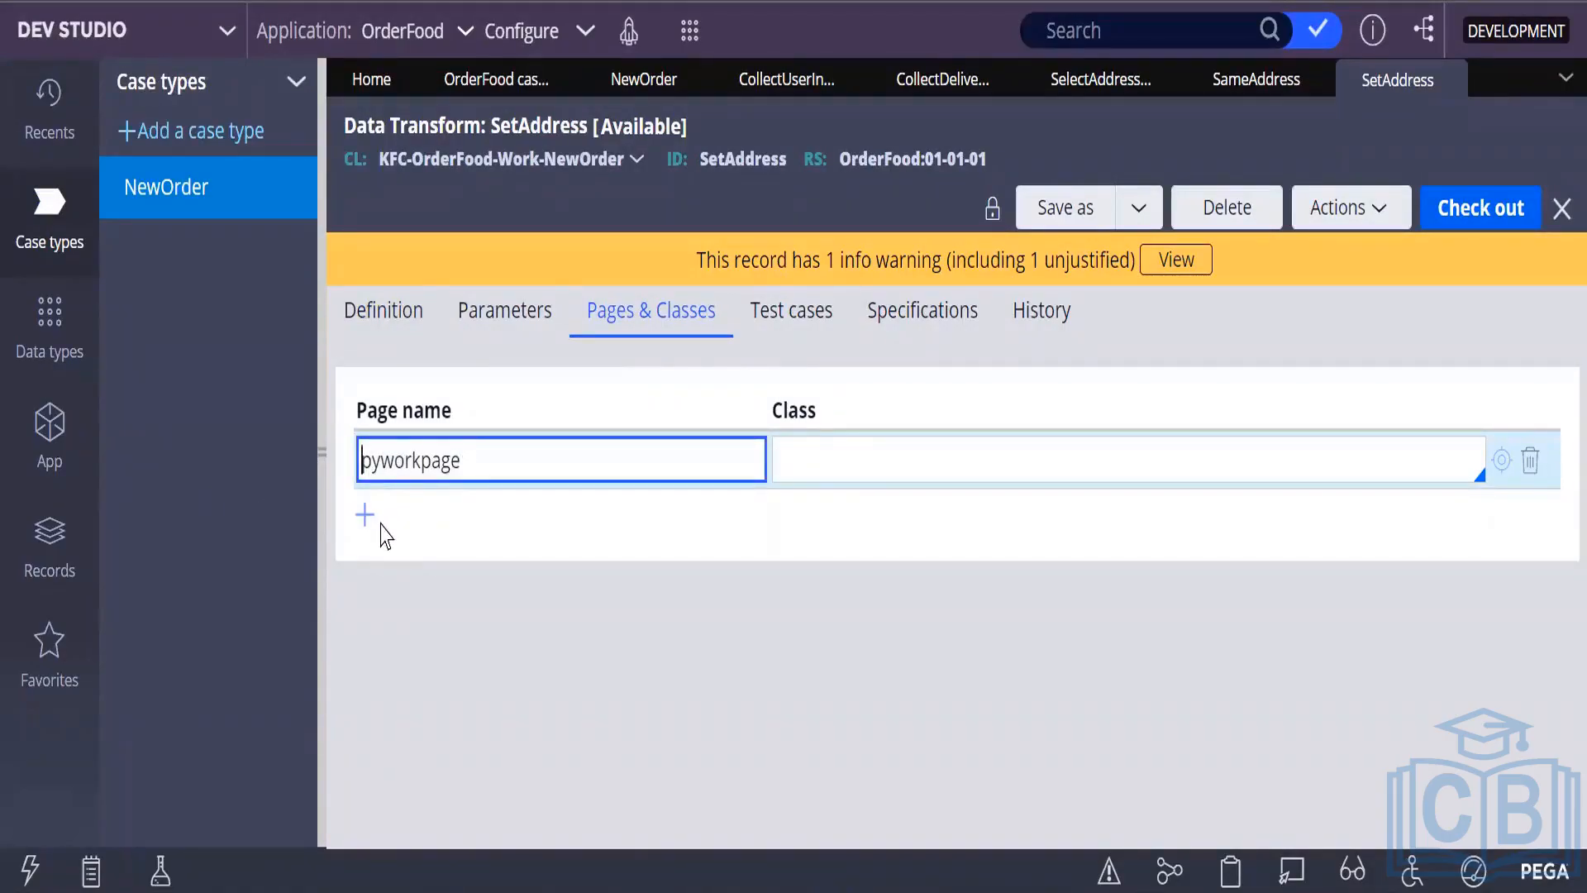
pyautogui.press('Right')
pyautogui.press('Right')
pyautogui.press('Right')
pyautogui.press('Right')
pyautogui.press('Right')
pyautogui.press('BackSpace')
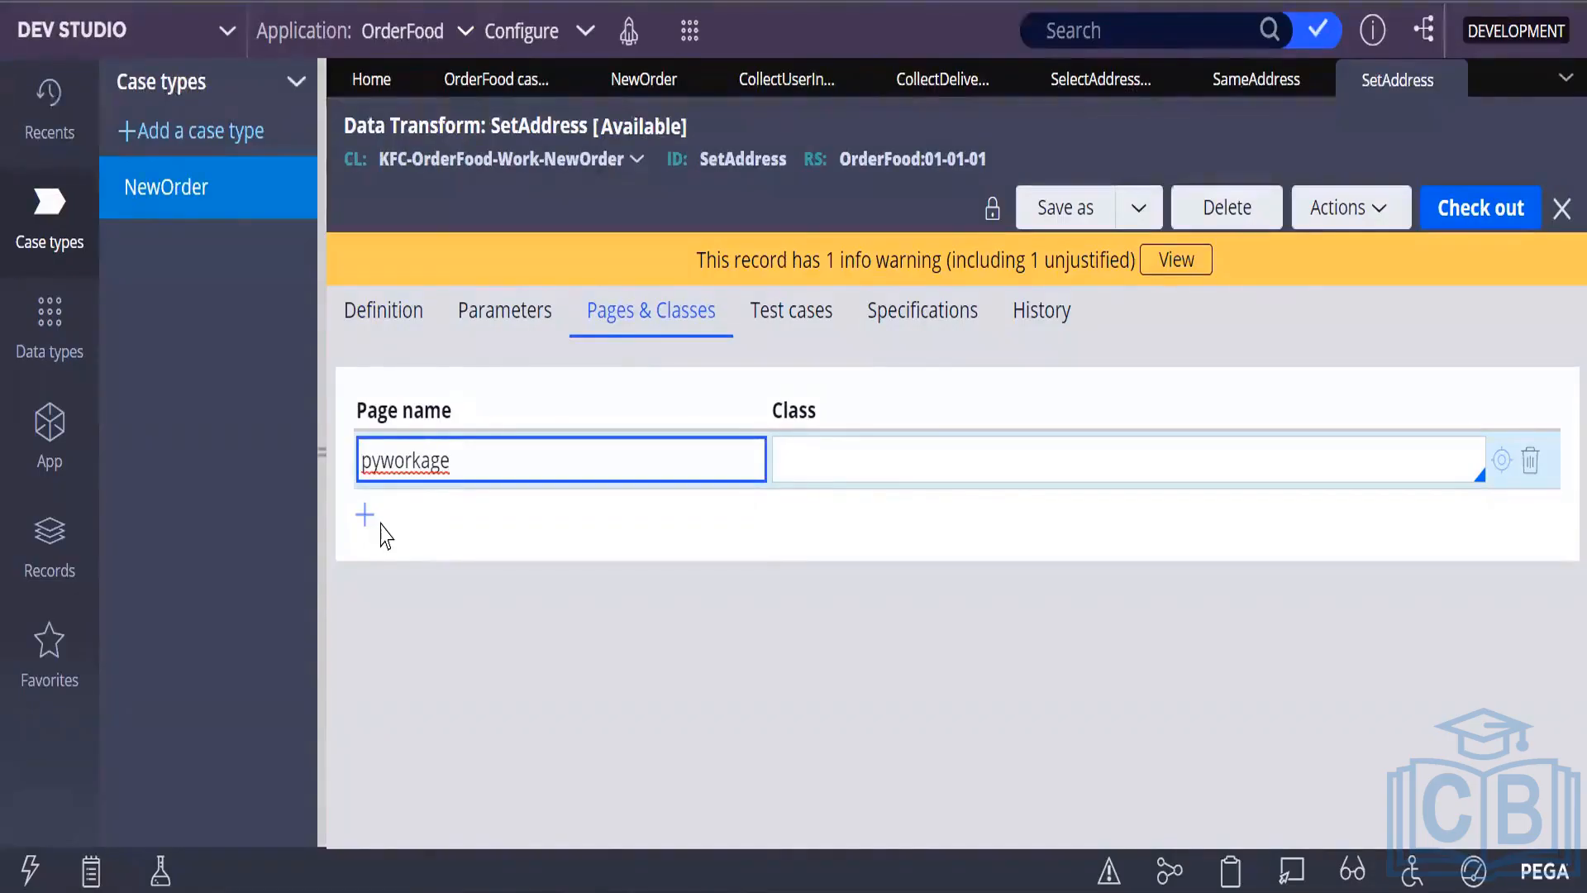
pyautogui.write('P')
# Open the clipboard from Dev Studio and look through the New thread's user pages for the work page.
pyautogui.click(1228, 875)
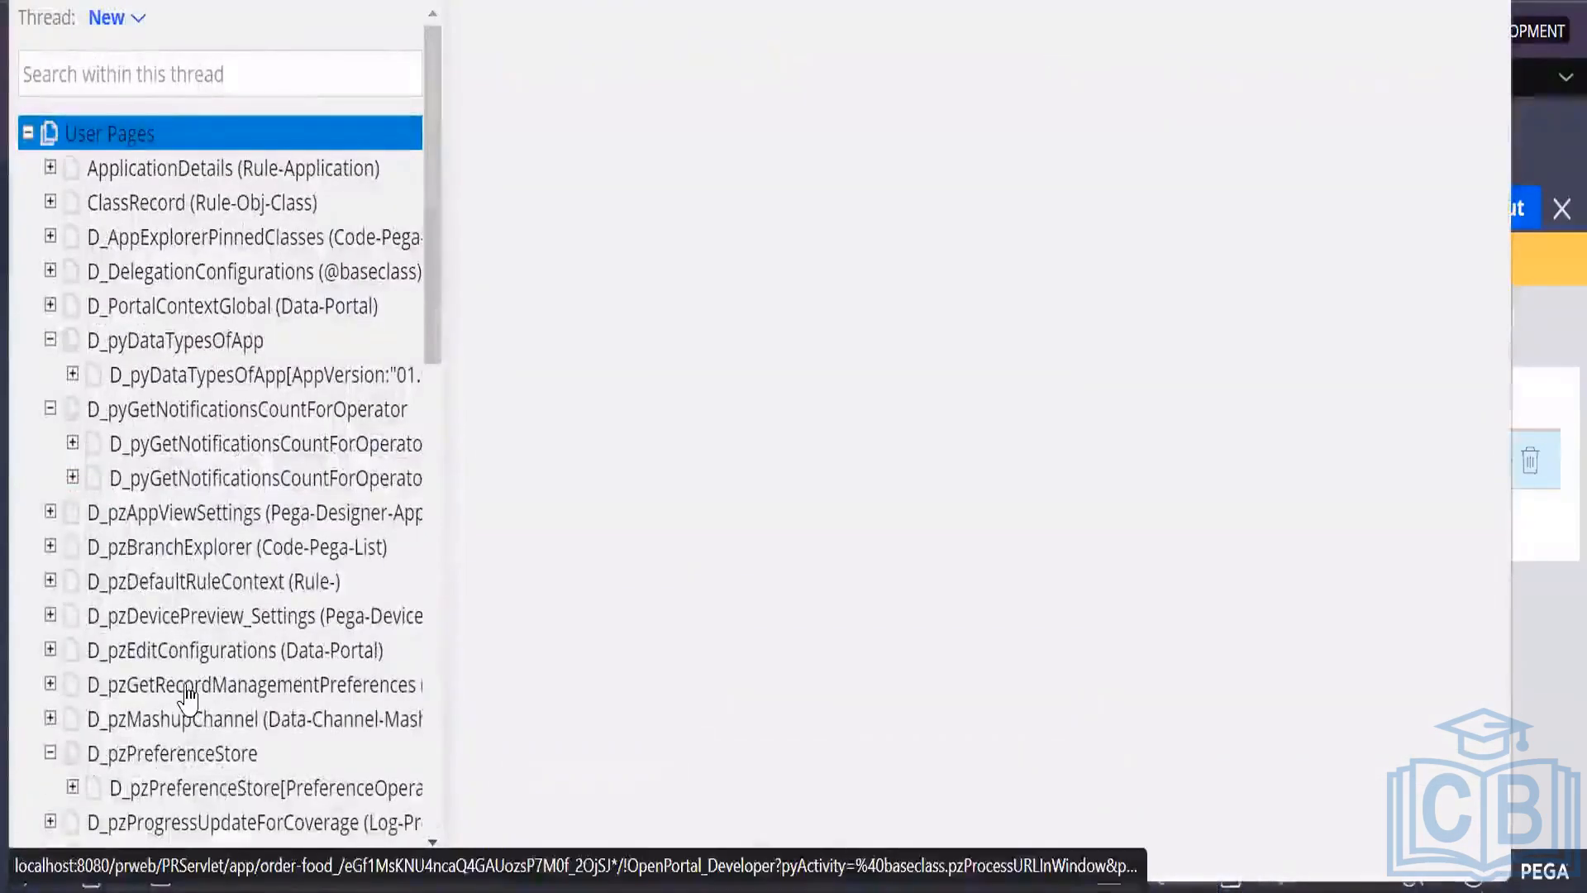
pyautogui.scroll(-15, 148, 676)
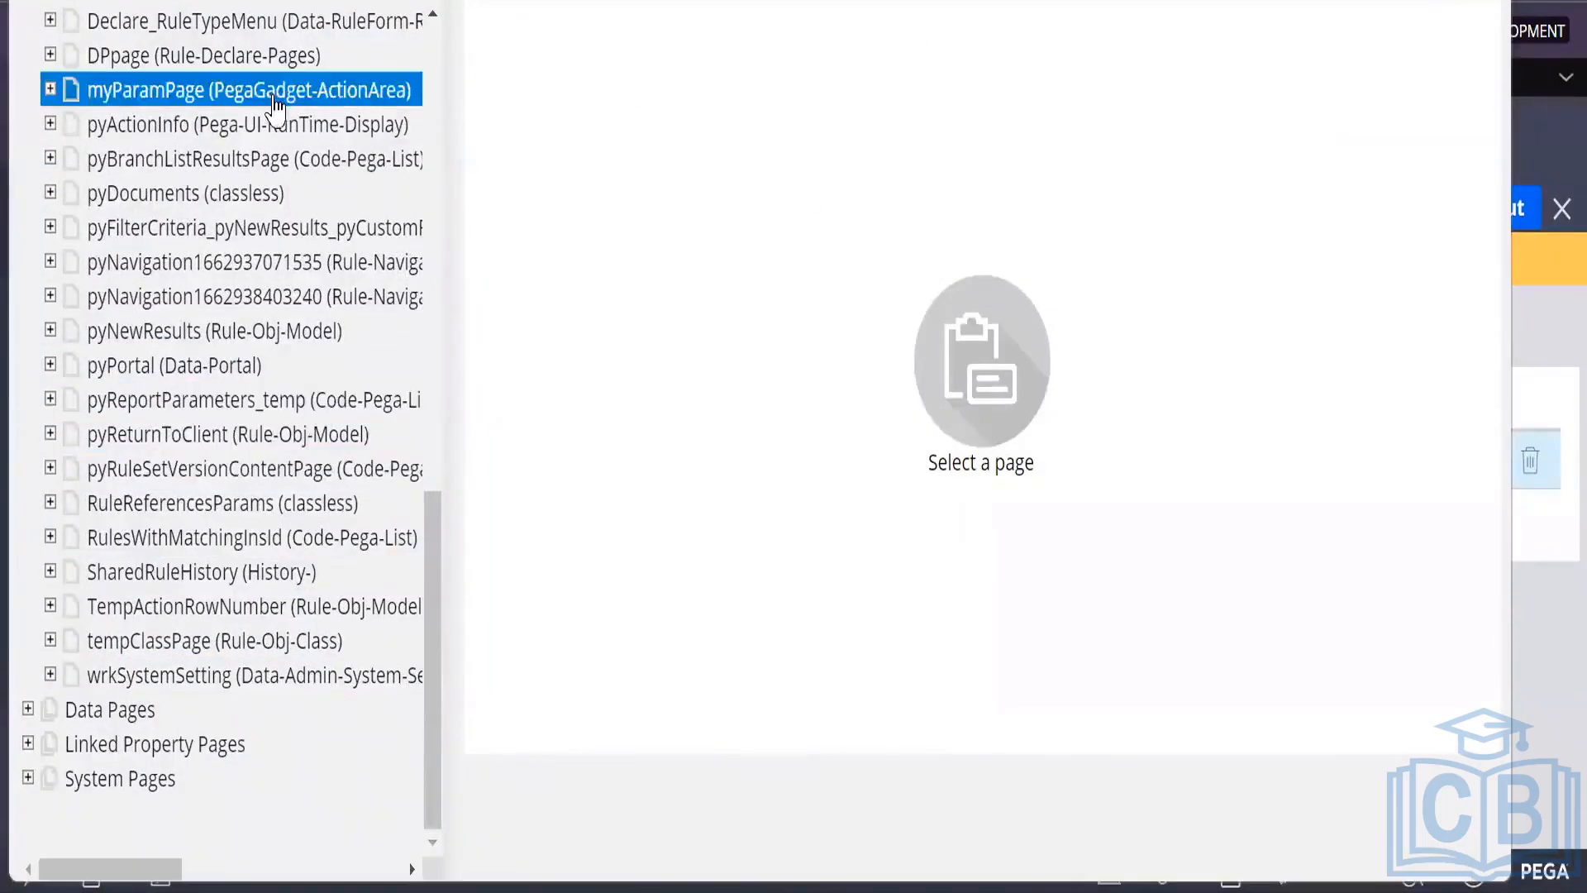
pyautogui.scroll(10, 153, 128)
pyautogui.scroll(5, 153, 128)
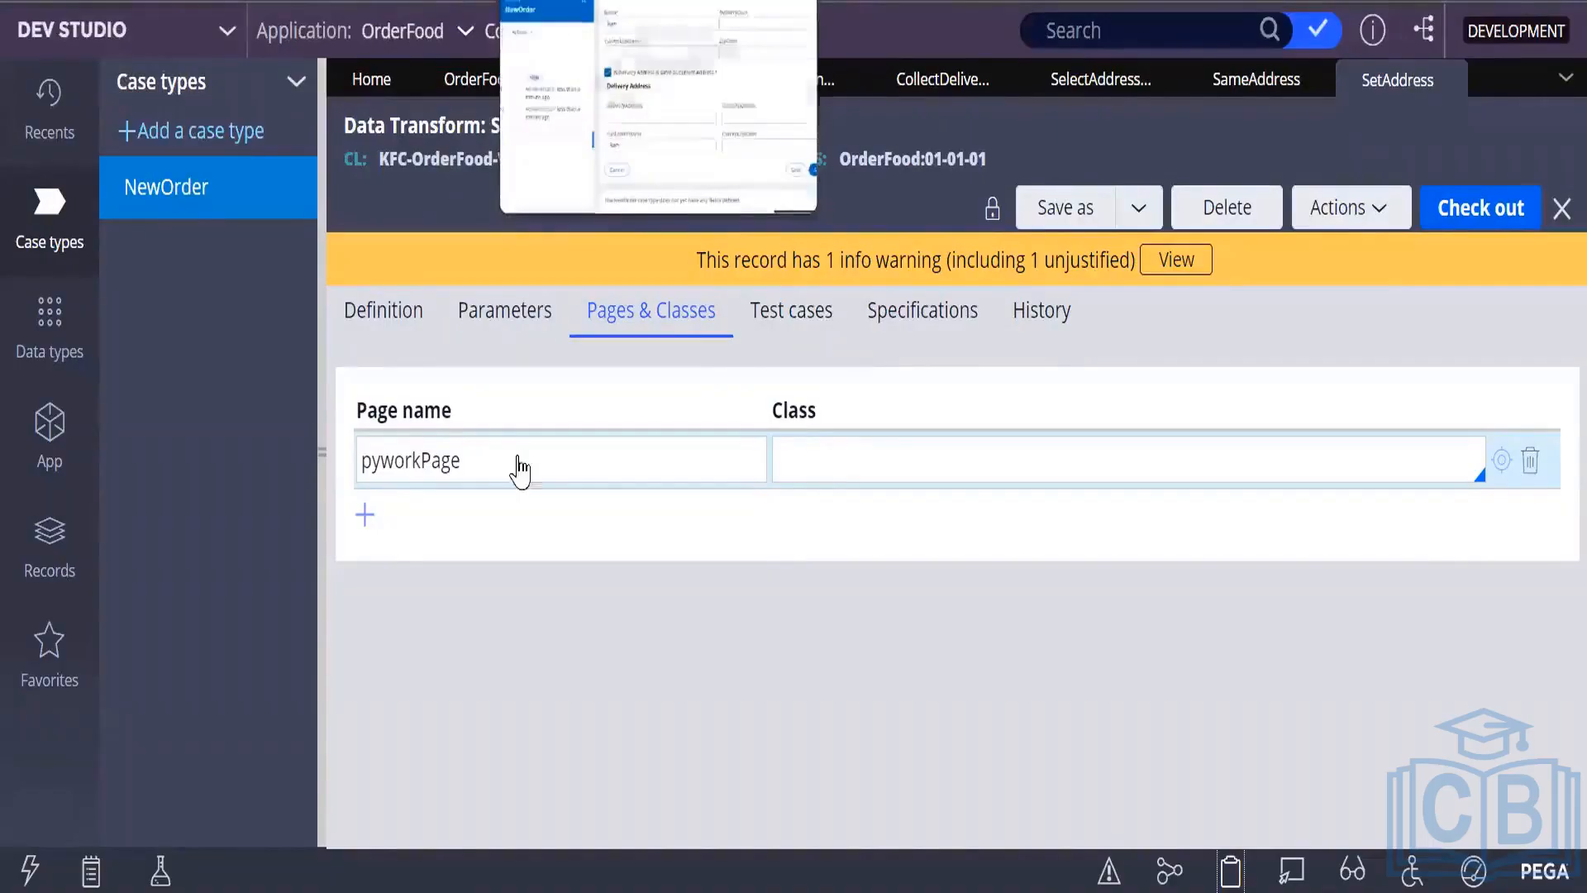
# Switch to the NewOrder case in the portal and check the spelling of pyWorkPage in its clipboard thread.
pyautogui.click(486, 470)
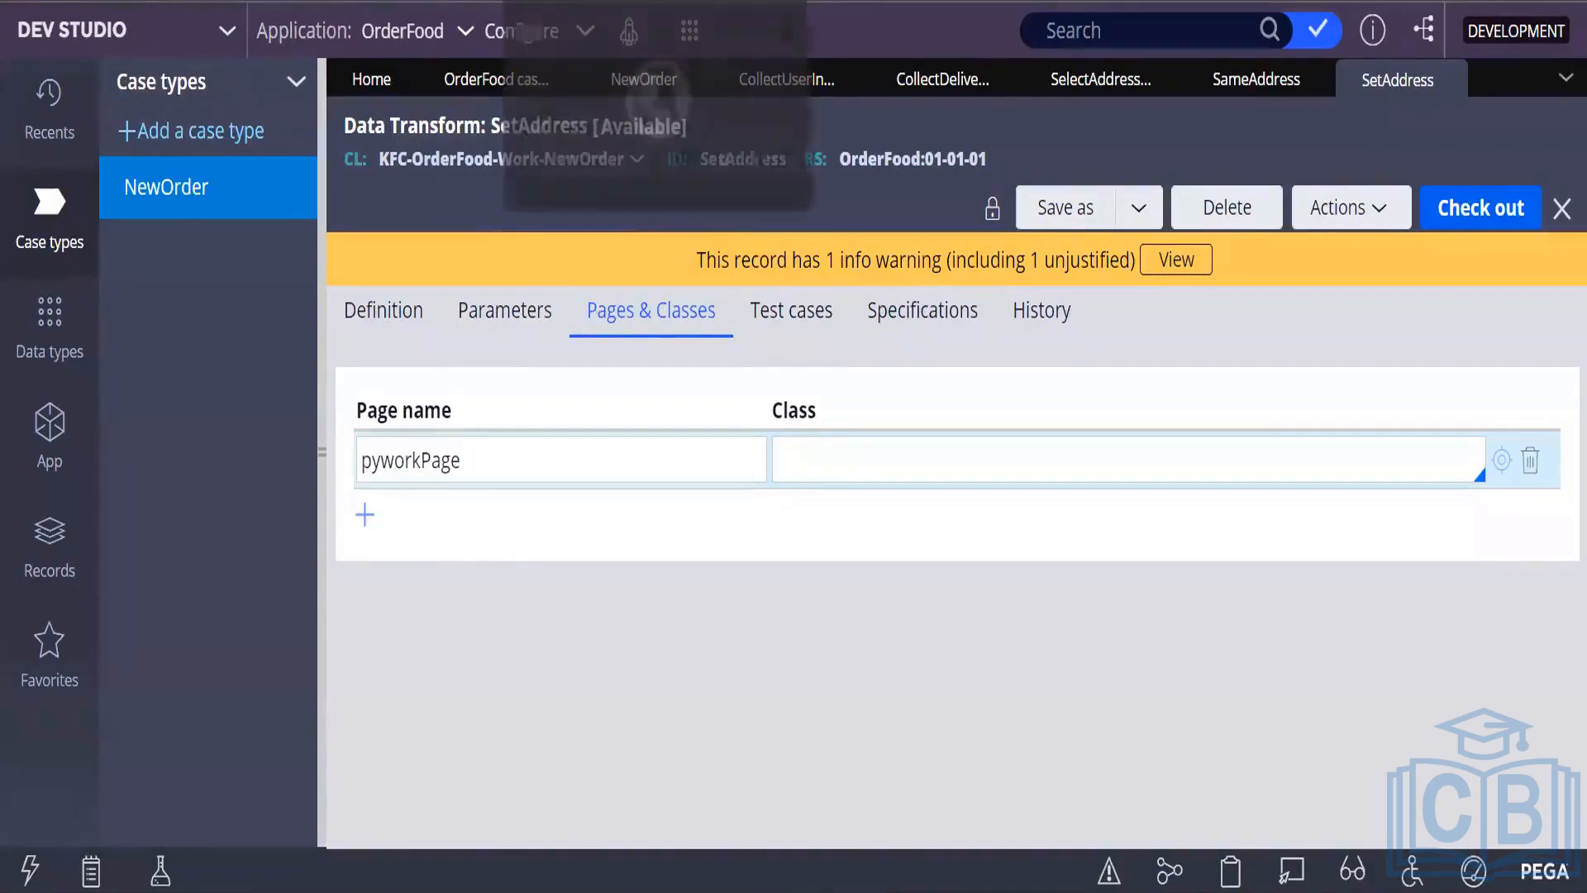
pyautogui.click(546, 2)
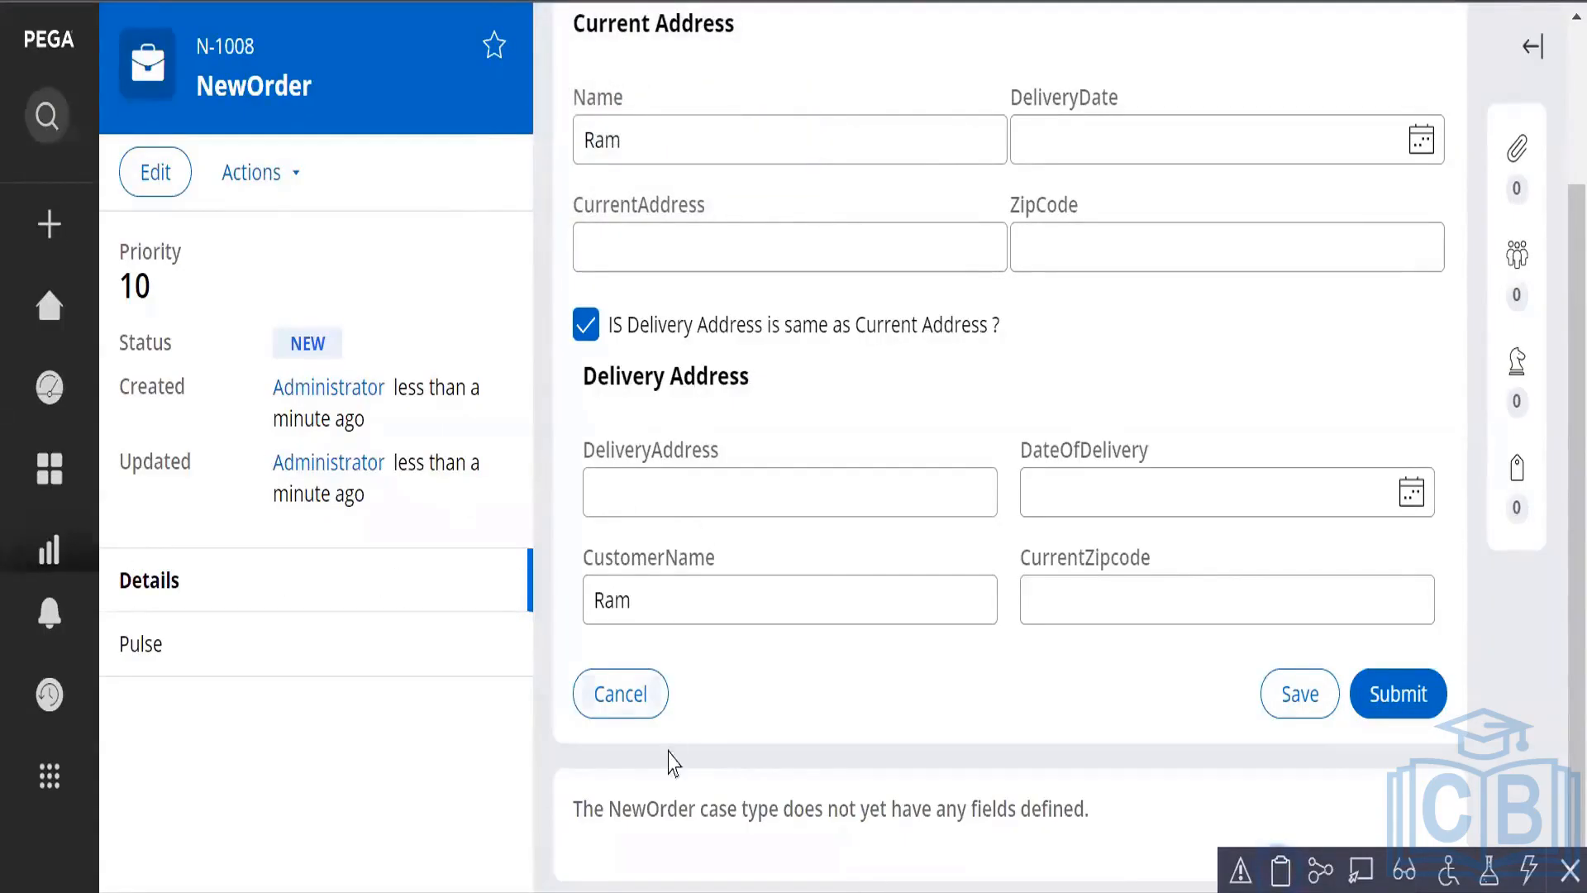
pyautogui.scroll(3, 754, 718)
pyautogui.scroll(-3, 766, 711)
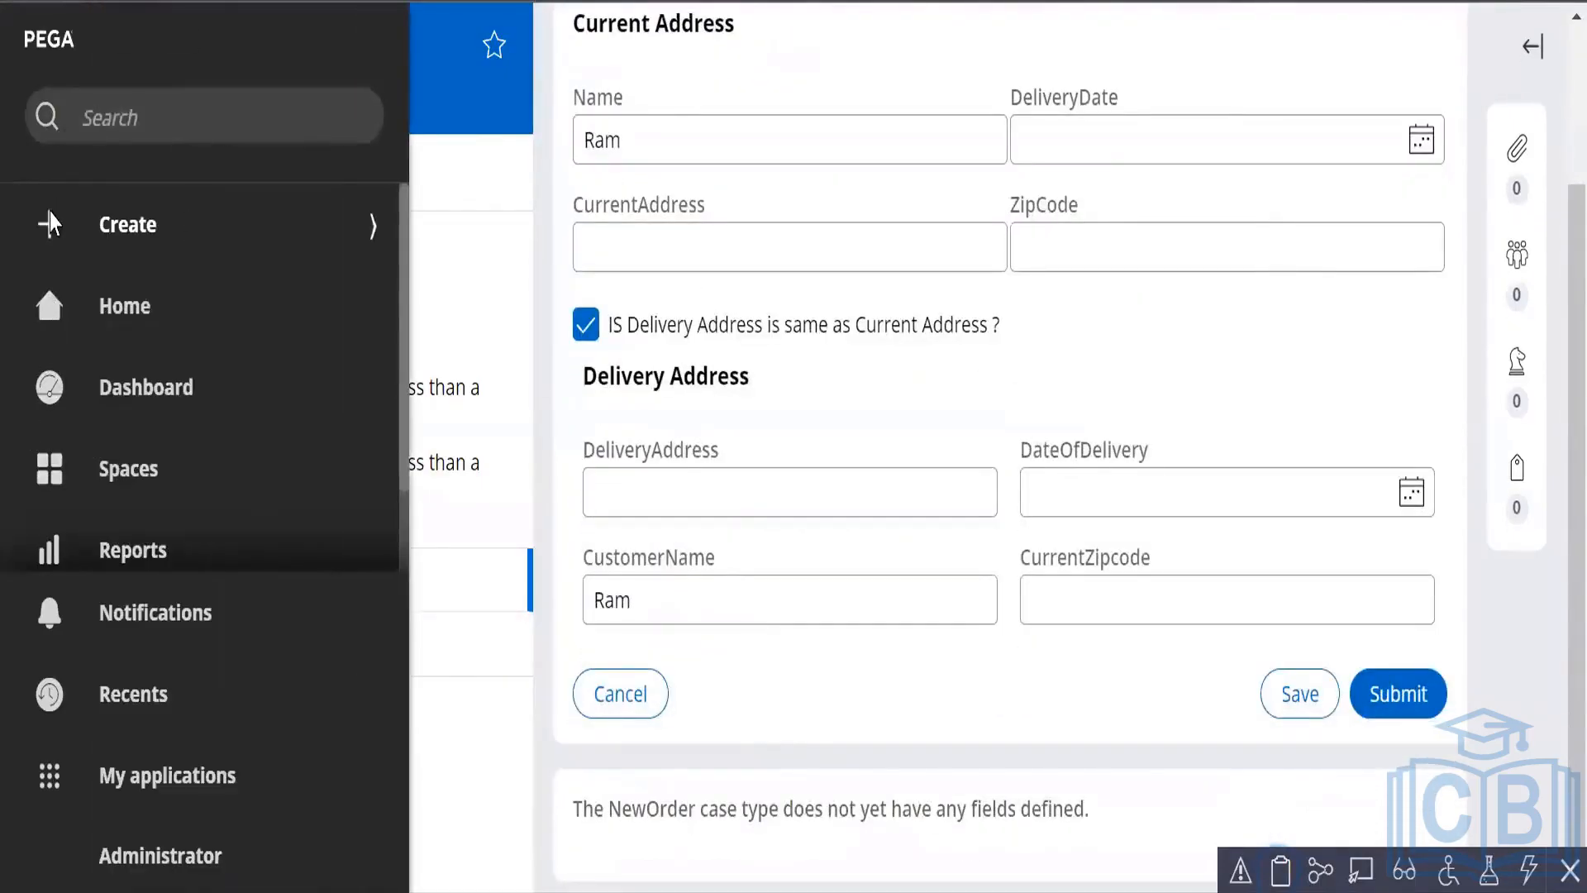
pyautogui.click(1282, 870)
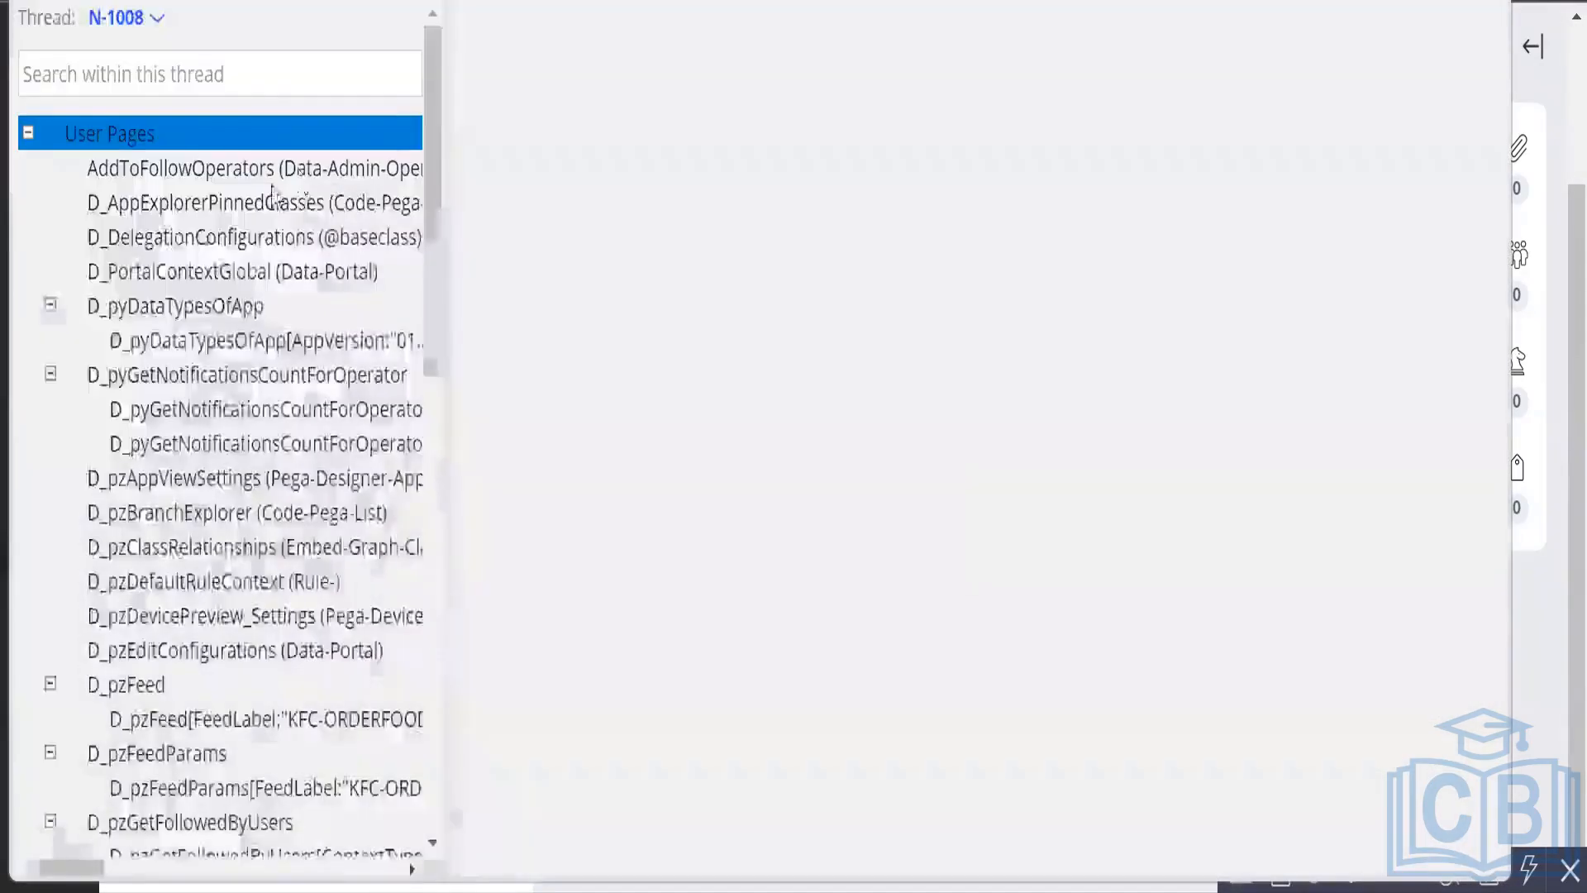
pyautogui.scroll(-8, 341, 802)
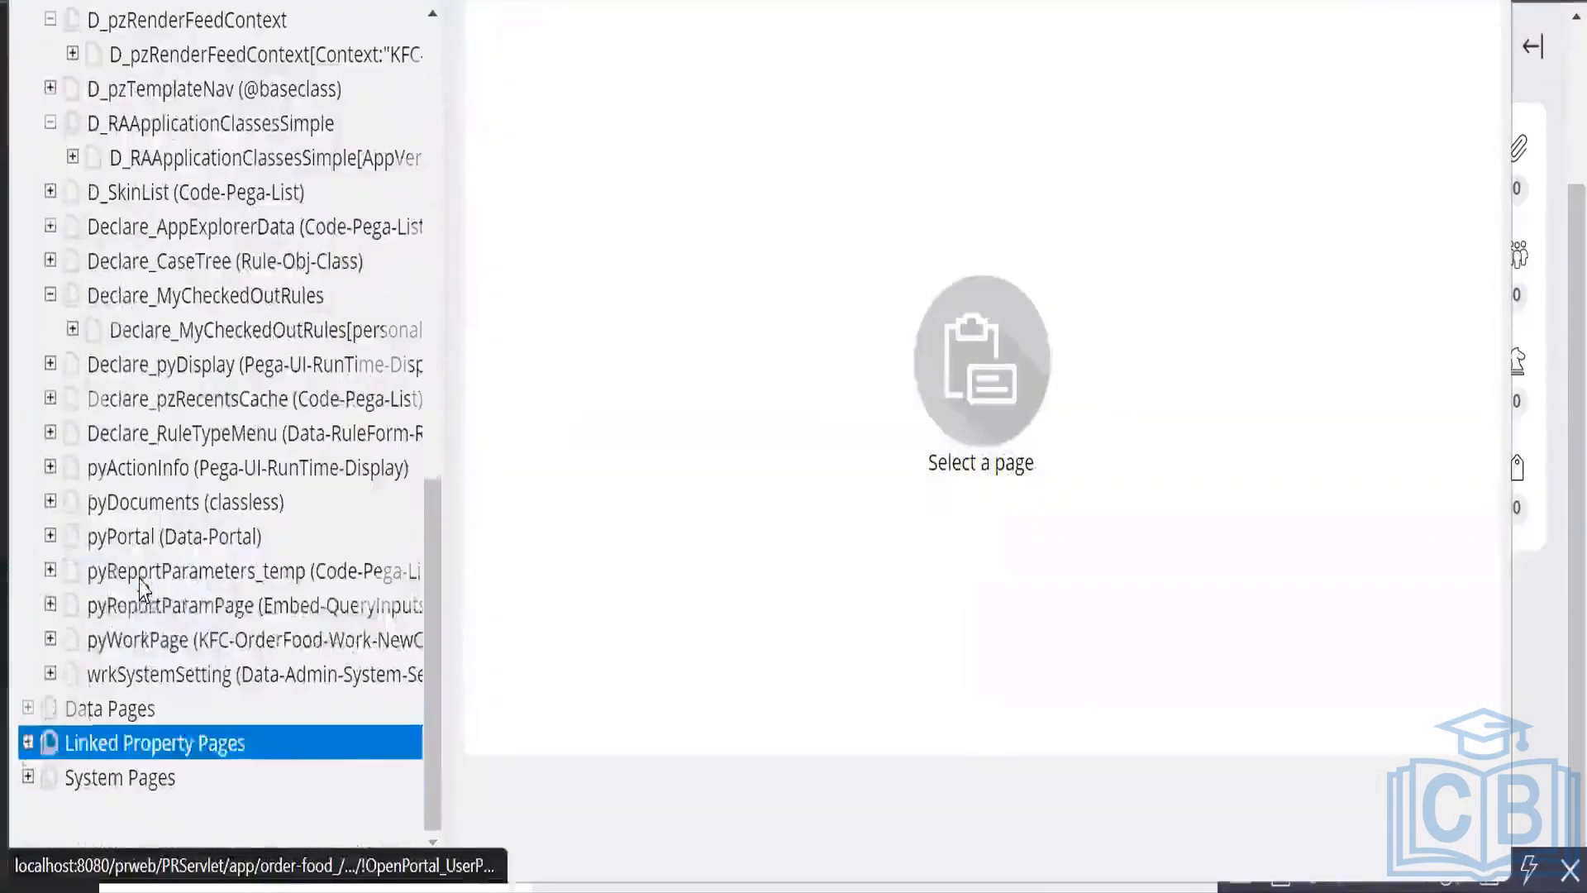
pyautogui.click(147, 641)
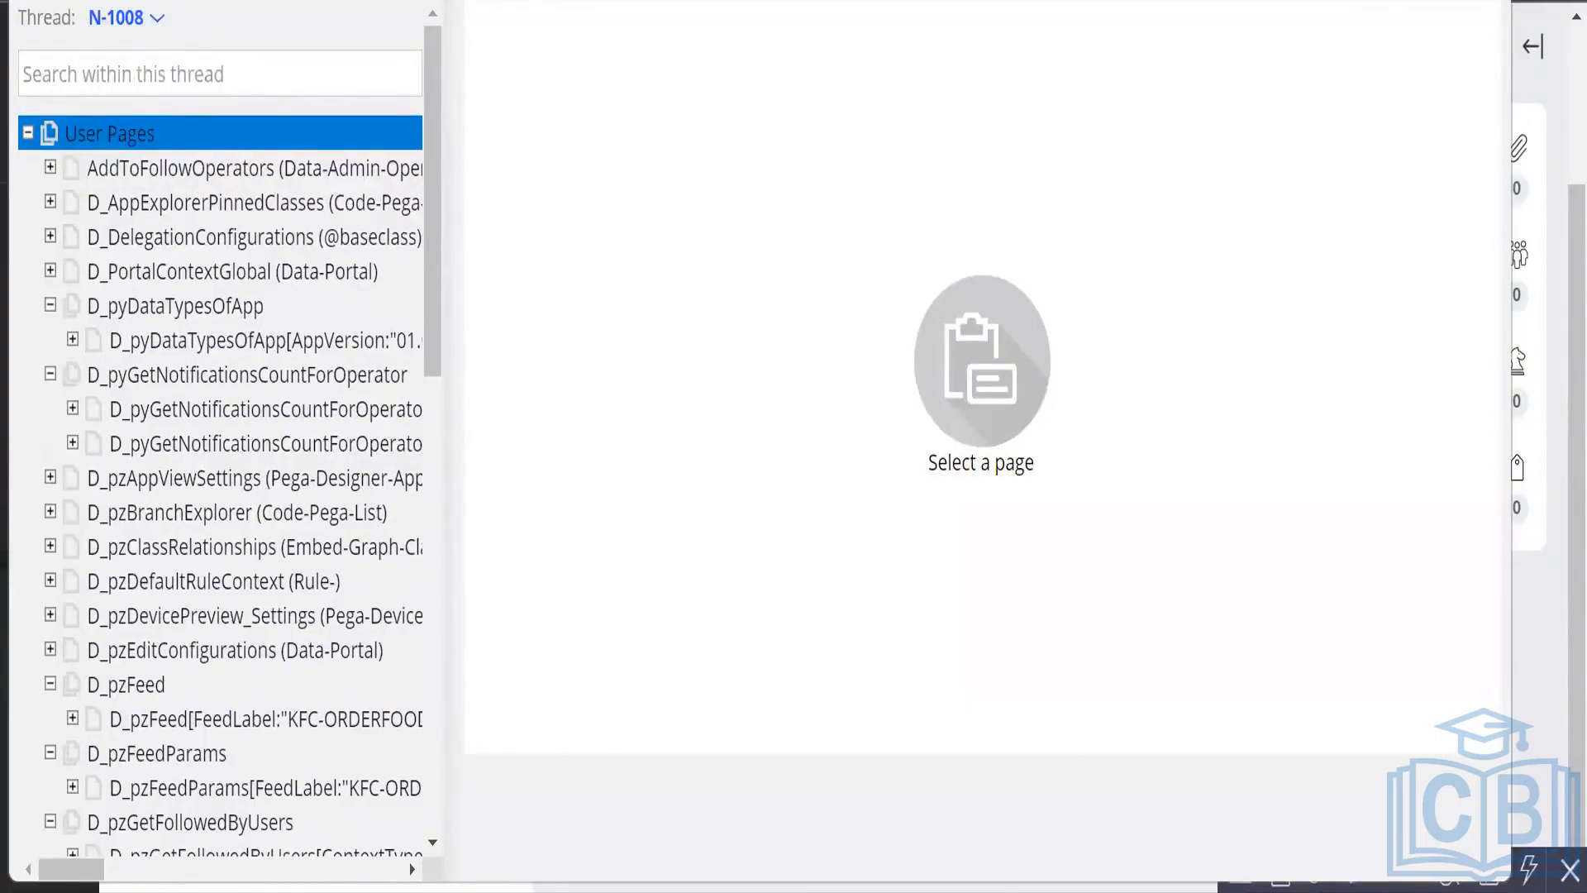
pyautogui.click(124, 17)
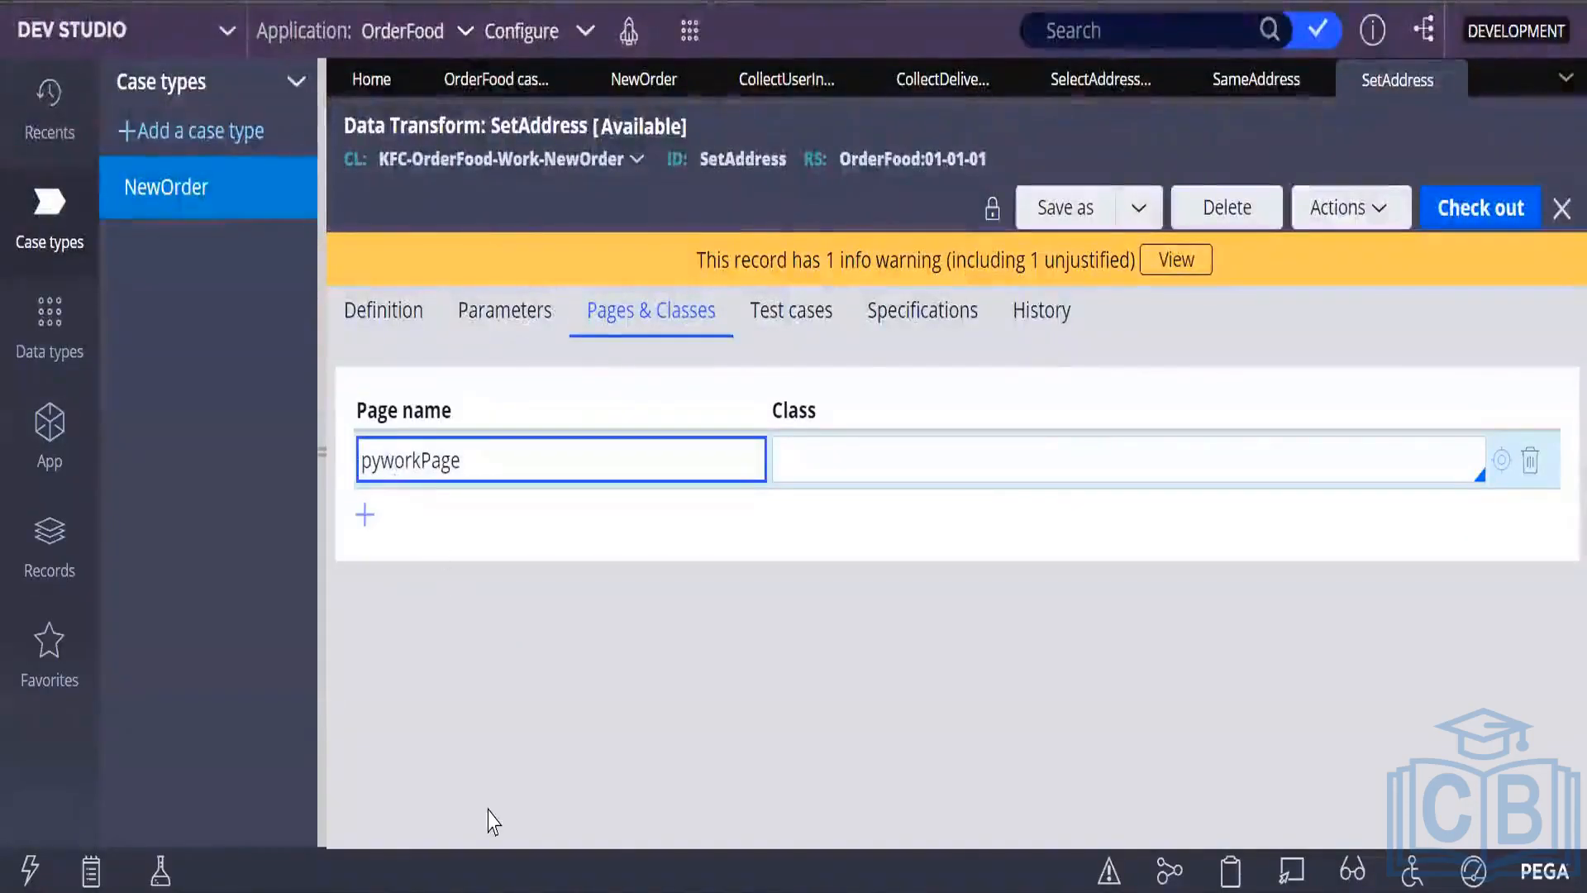
# Capitalize the W in the SetAddress page name so it reads pyWorkPage.
pyautogui.press('BackSpace')
pyautogui.write('W')
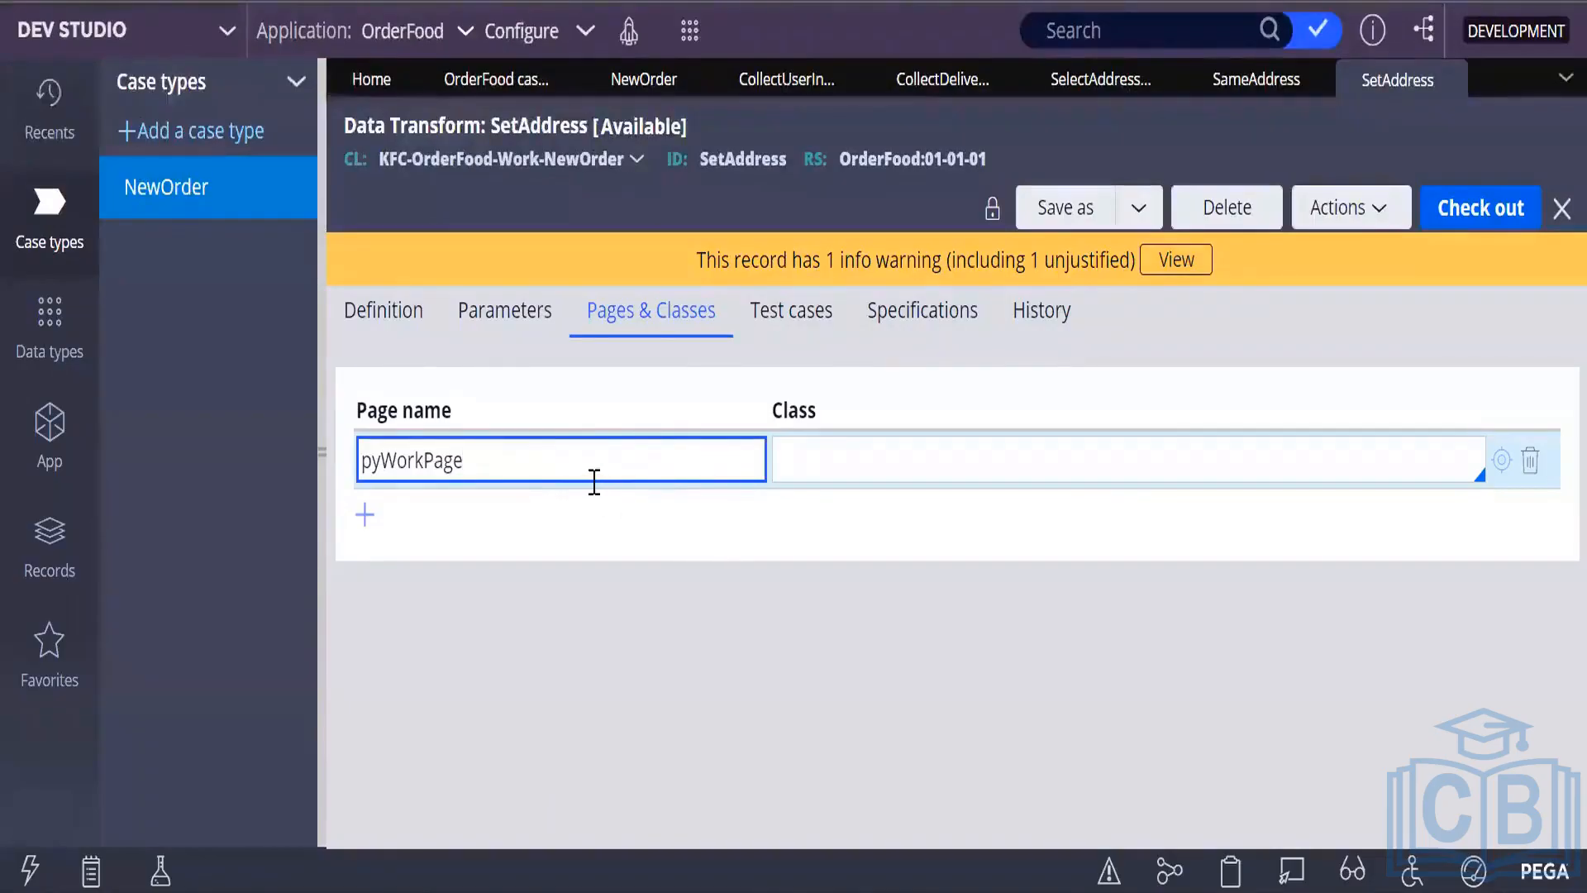
pyautogui.click(906, 459)
pyautogui.write('p')
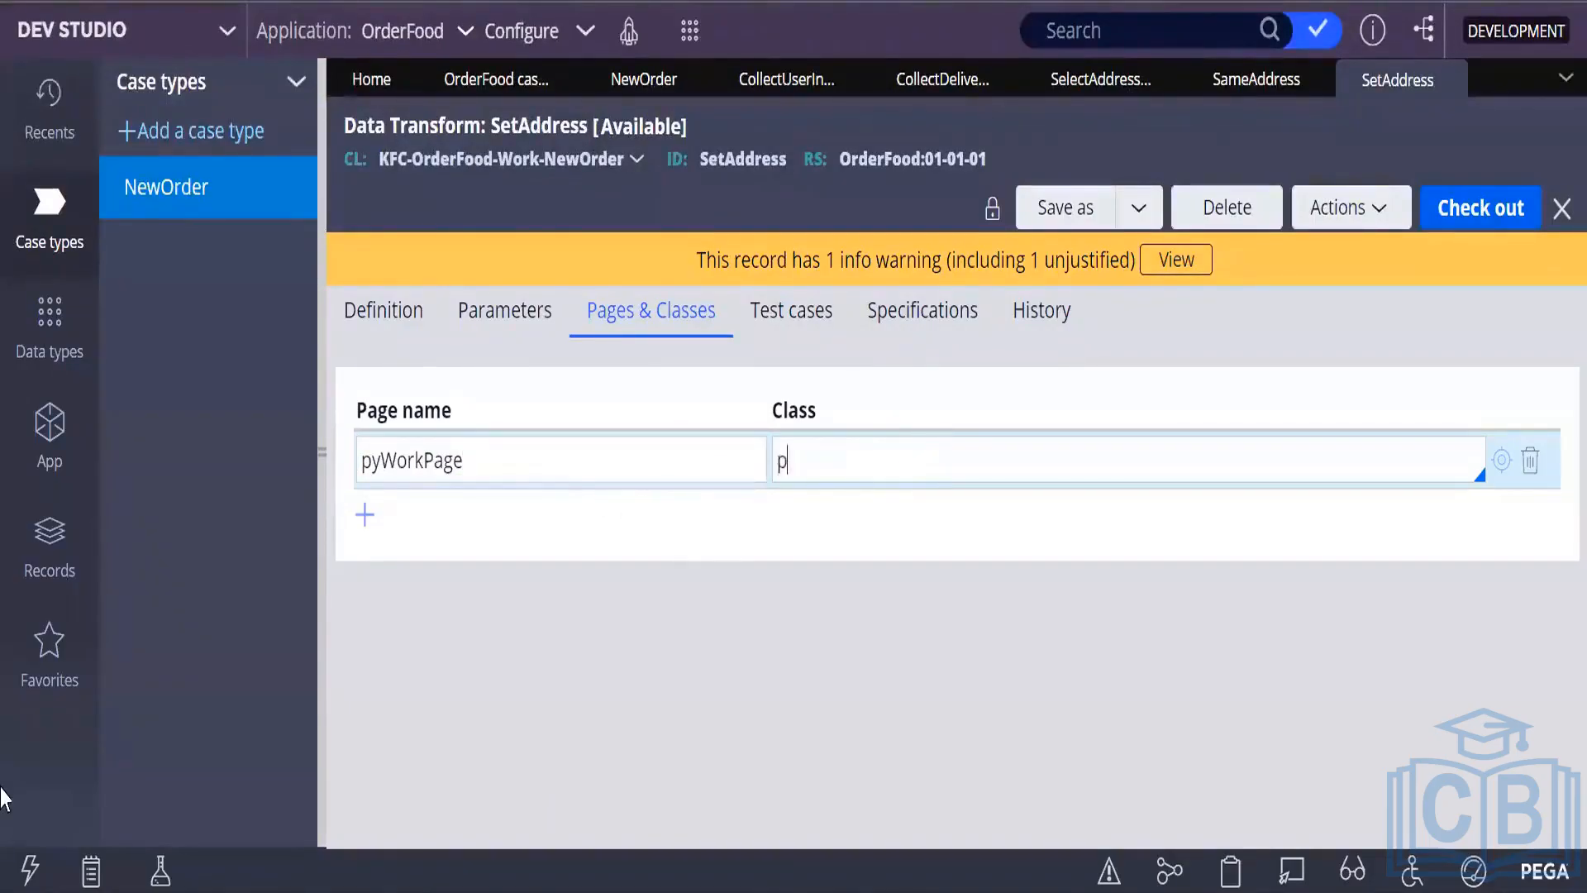
pyautogui.write('xObjC')
pyautogui.press('BackSpace')
pyautogui.press('BackSpace')
pyautogui.press('BackSpace')
pyautogui.press('BackSpace')
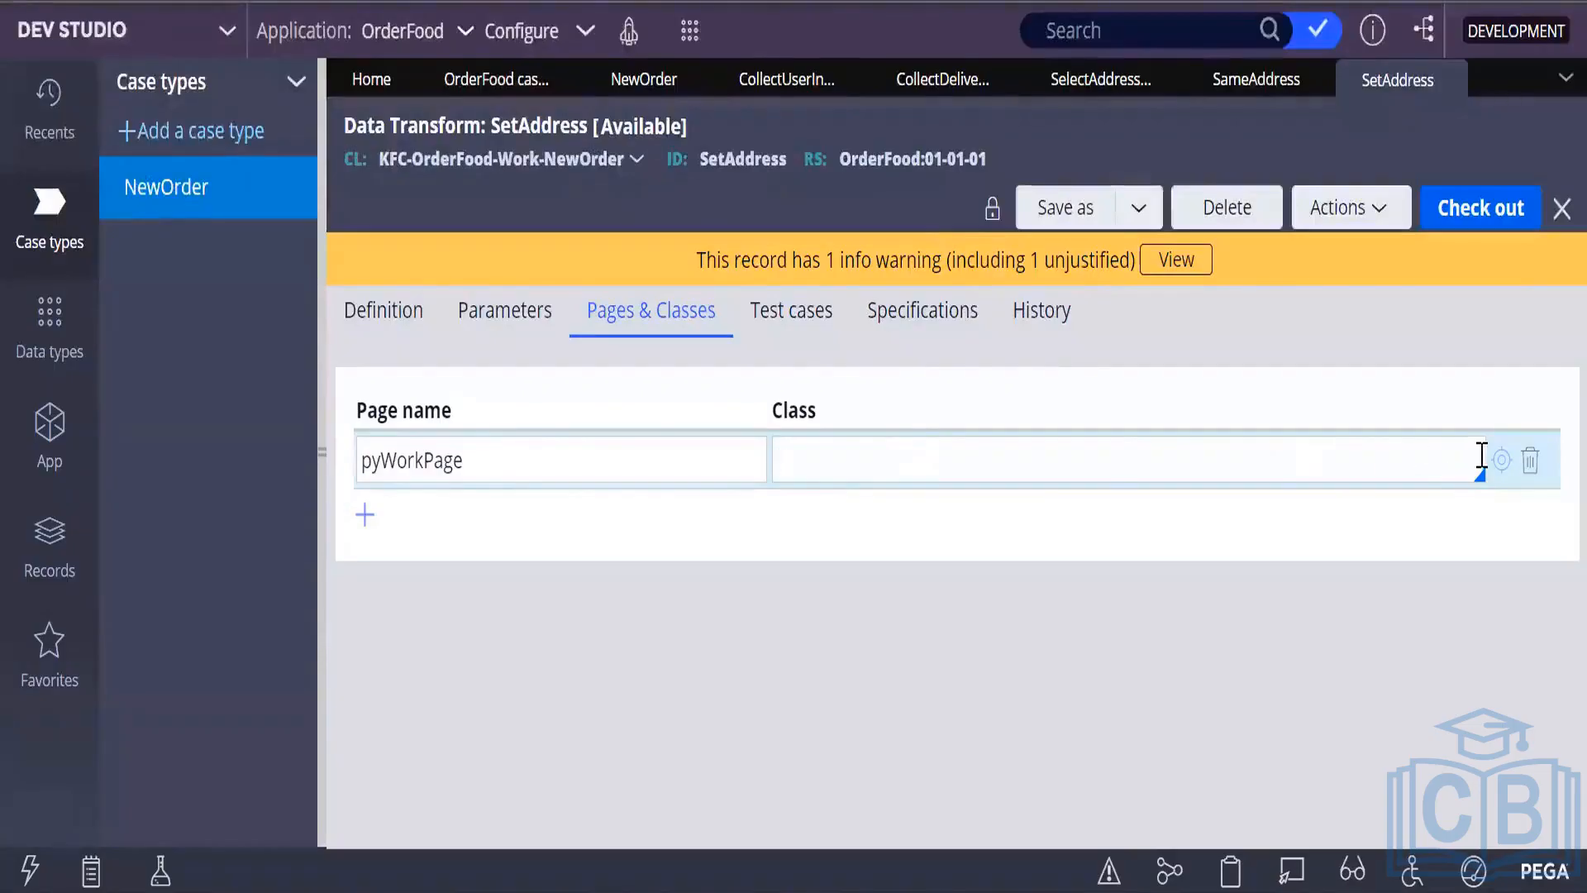
# Open the clipboard, switch to the NewOrder case's thread, and display the pyWorkPage properties.
pyautogui.click(1231, 872)
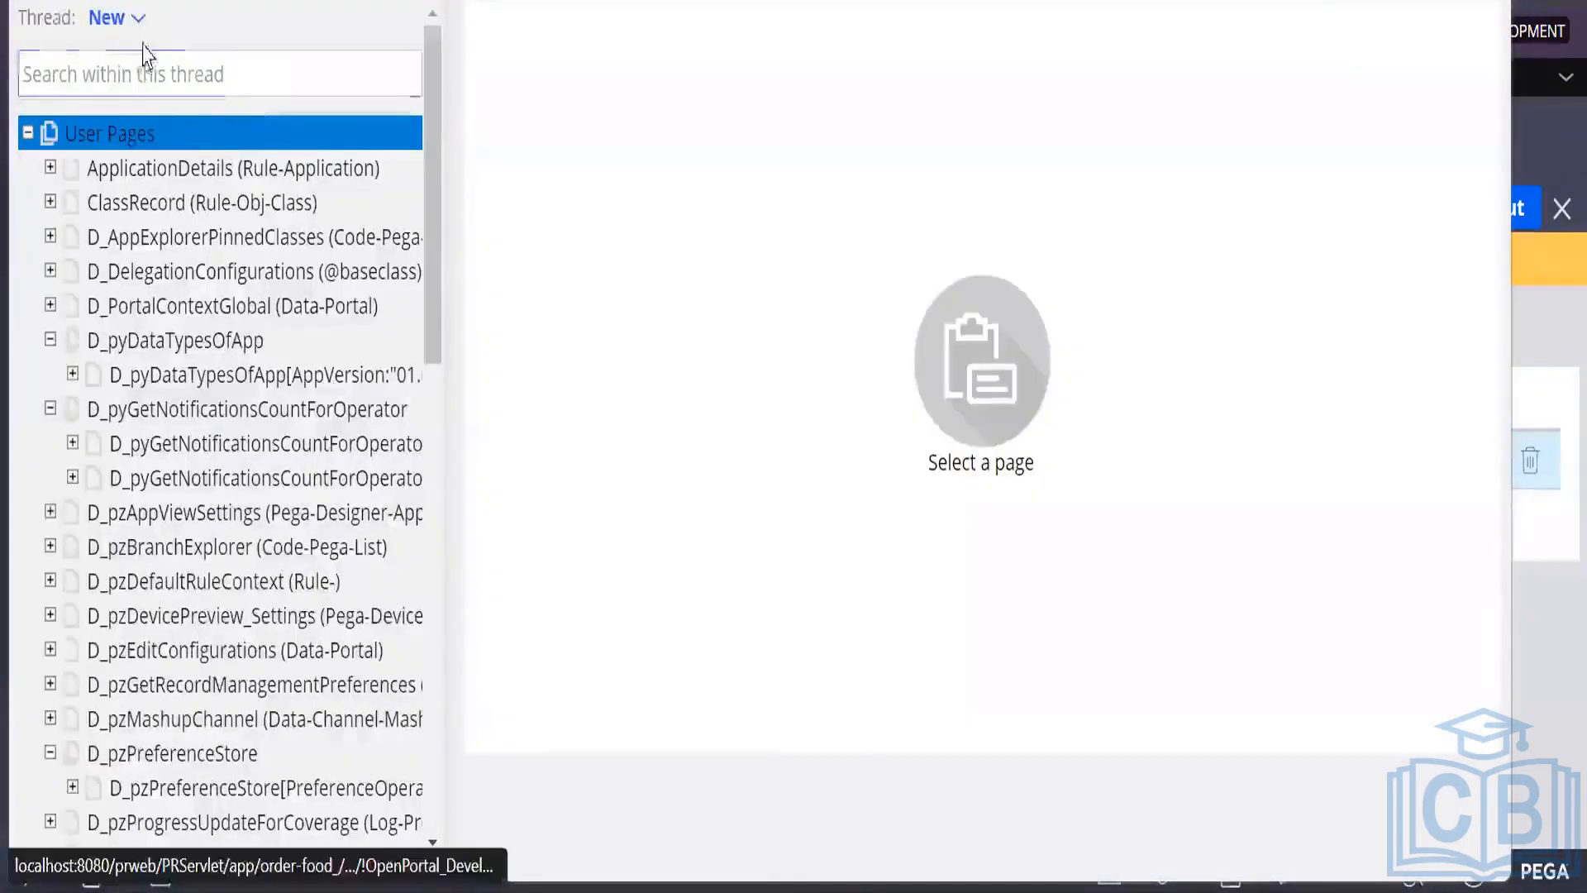
pyautogui.click(132, 17)
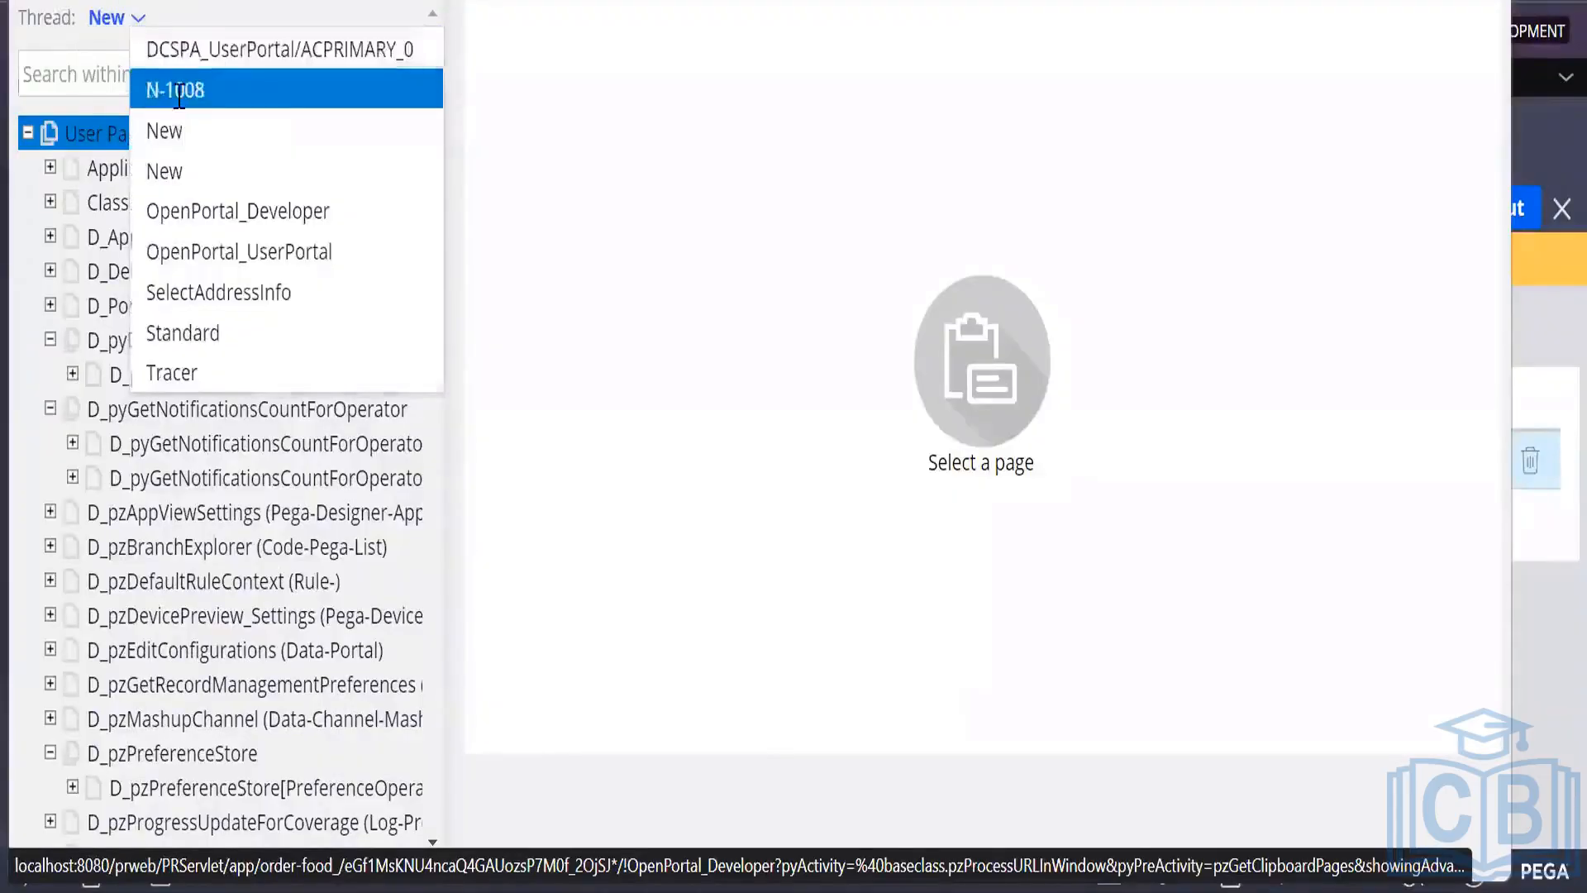
pyautogui.click(178, 91)
pyautogui.click(268, 546)
pyautogui.scroll(-12, 294, 588)
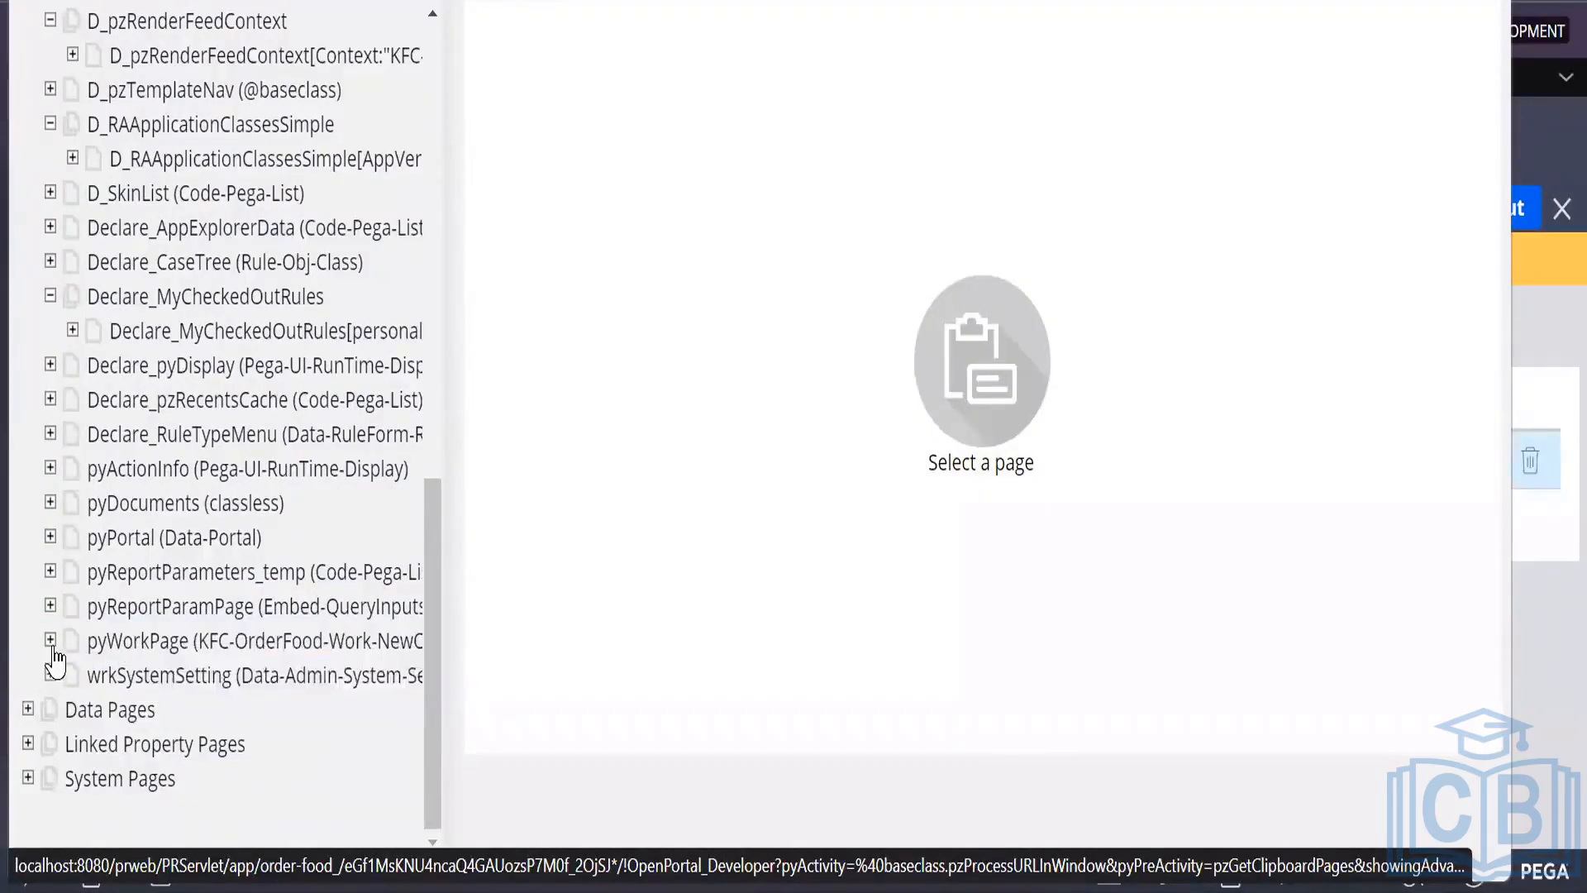
pyautogui.click(173, 646)
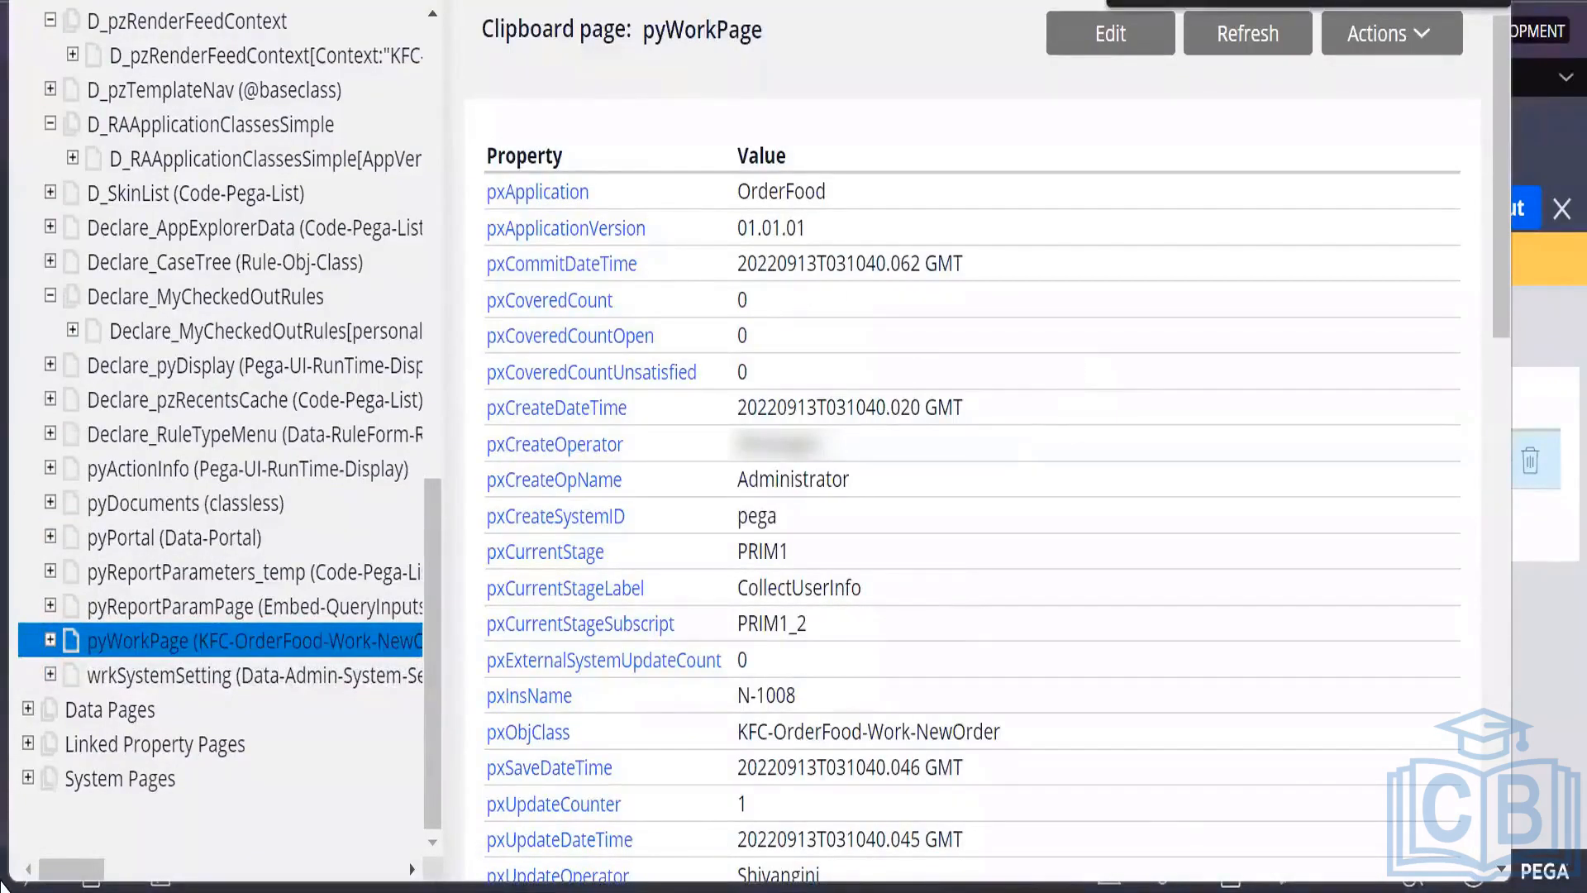
# Find pxObjClass on the clipboard page and copy its value KFC-OrderFood-Work-NewOrder into the class of pyWorkPage in SetAddress.
pyautogui.write('px')
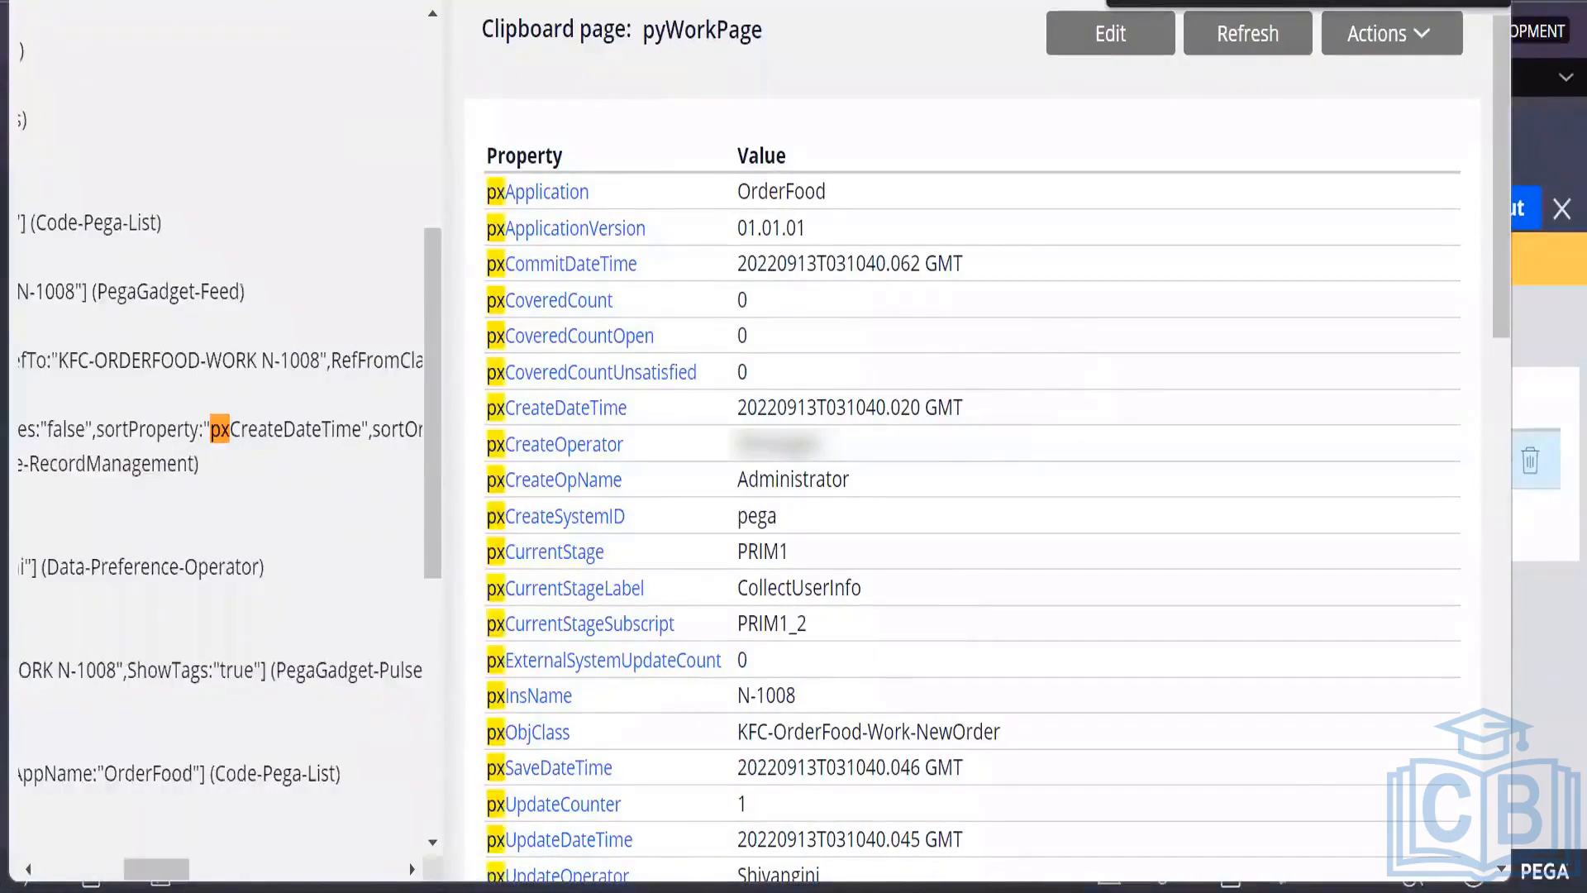
pyautogui.write('o')
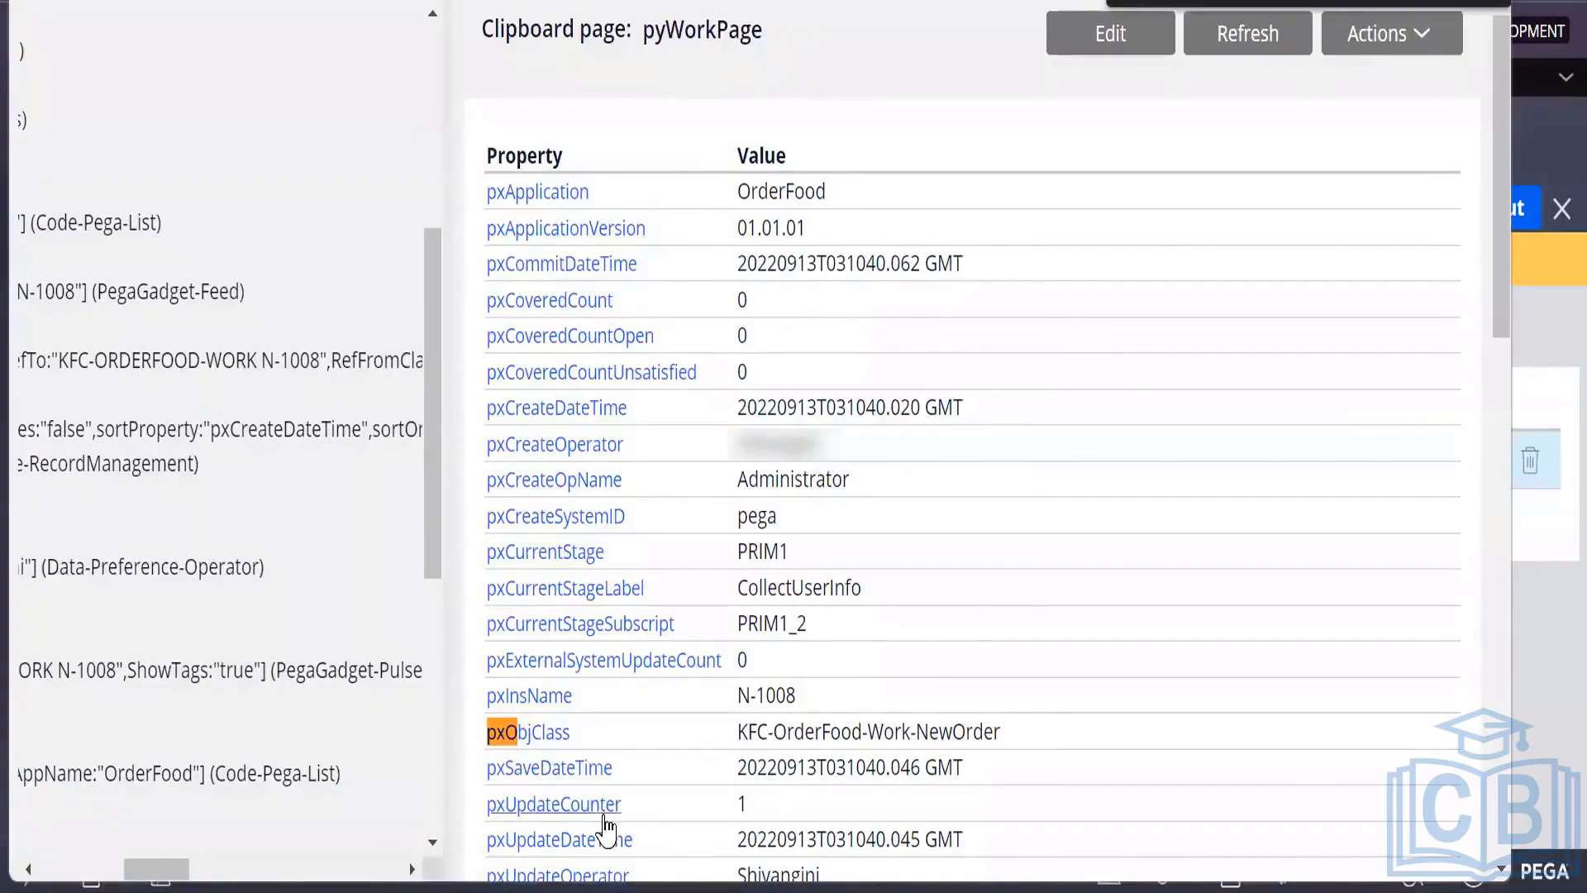
pyautogui.moveTo(1039, 737); pyautogui.dragTo(739, 735)
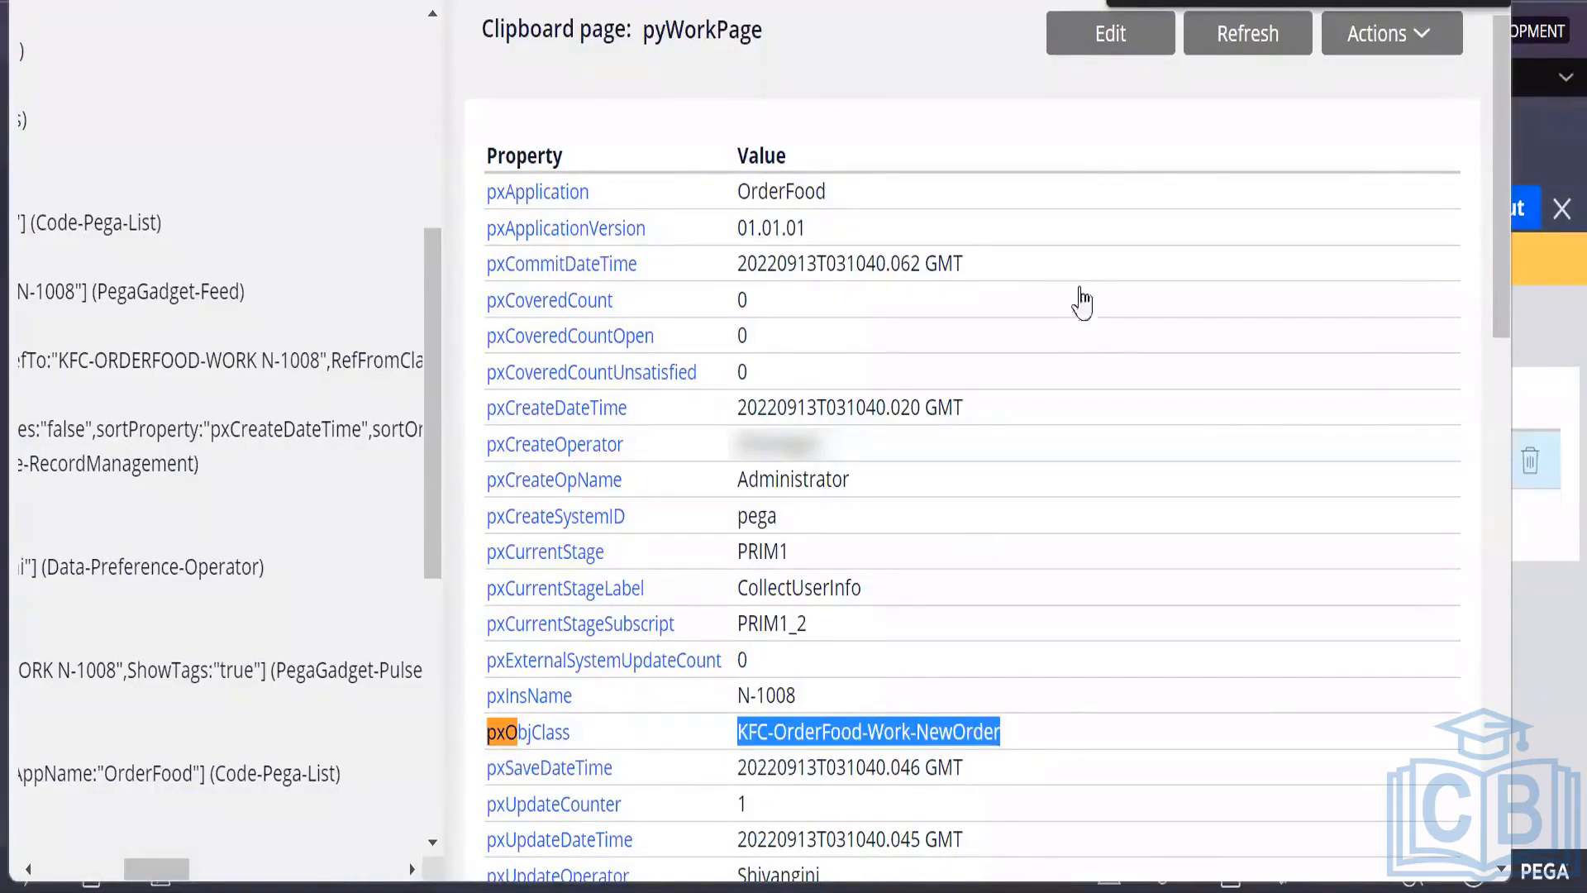
pyautogui.click(1480, 2)
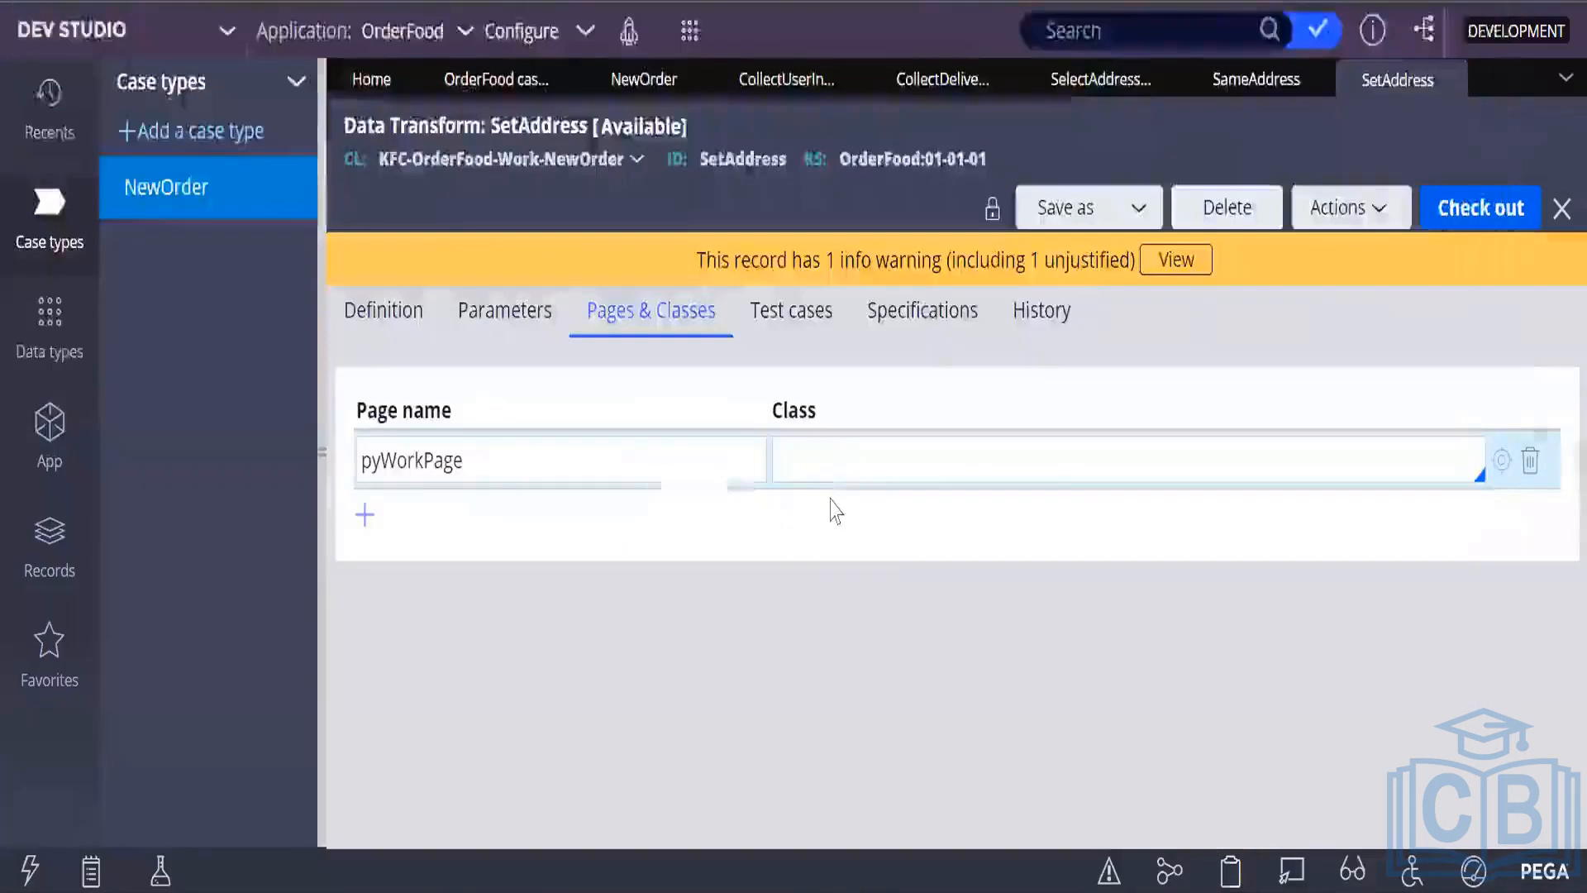
pyautogui.hotkey('ctrl', 'v')
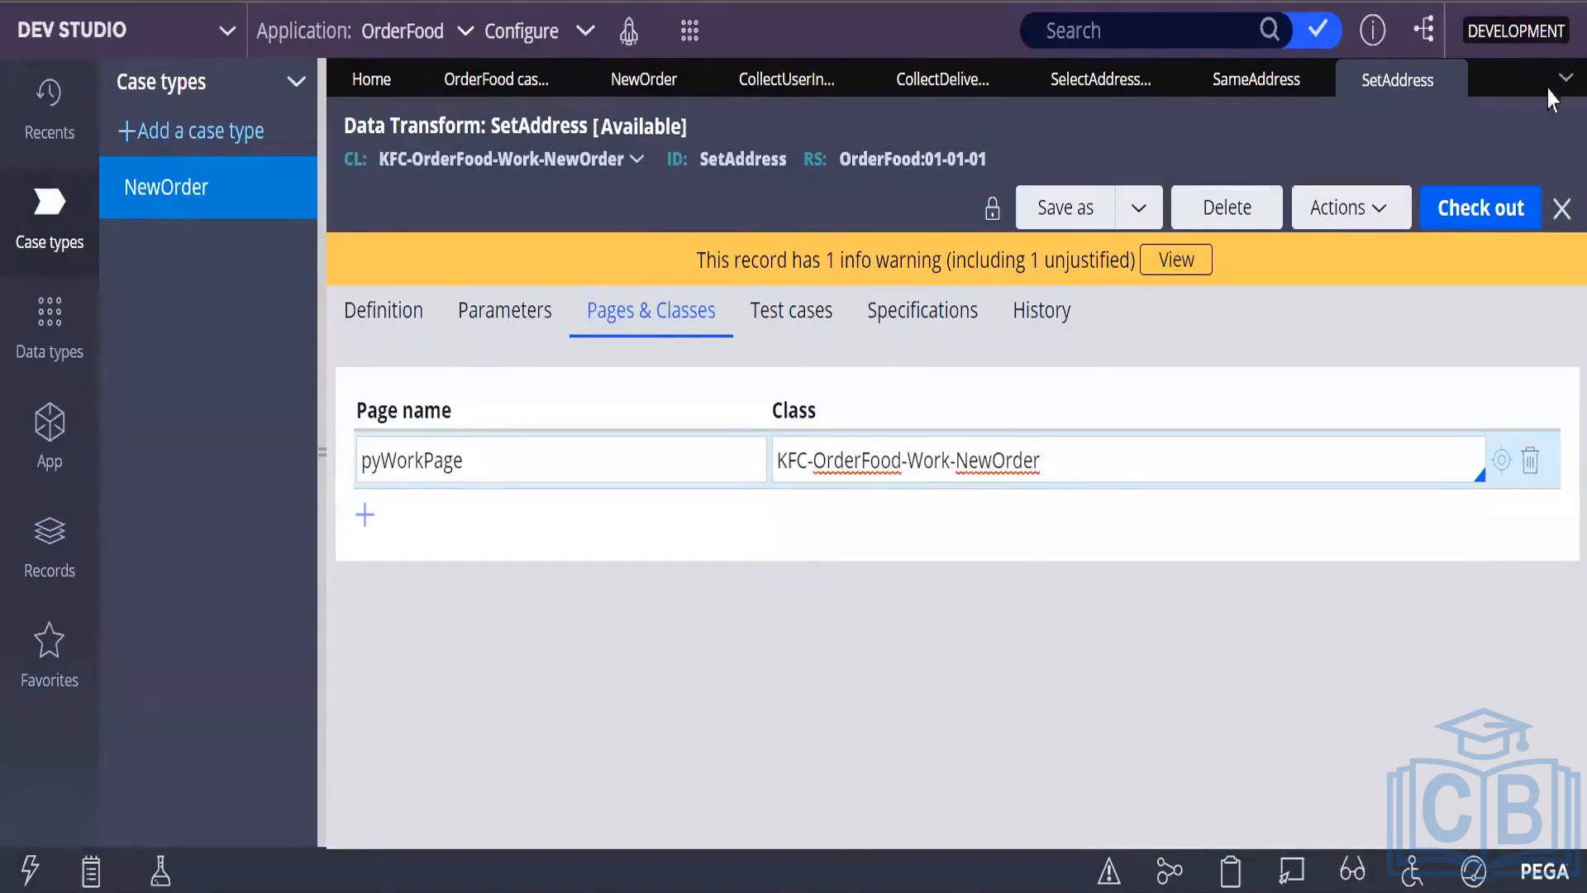
# Browse the suggested classes around KFC-OrderFood-Work-NewOrder for the pyWorkPage entry and recheck its page name.
pyautogui.click(1081, 462)
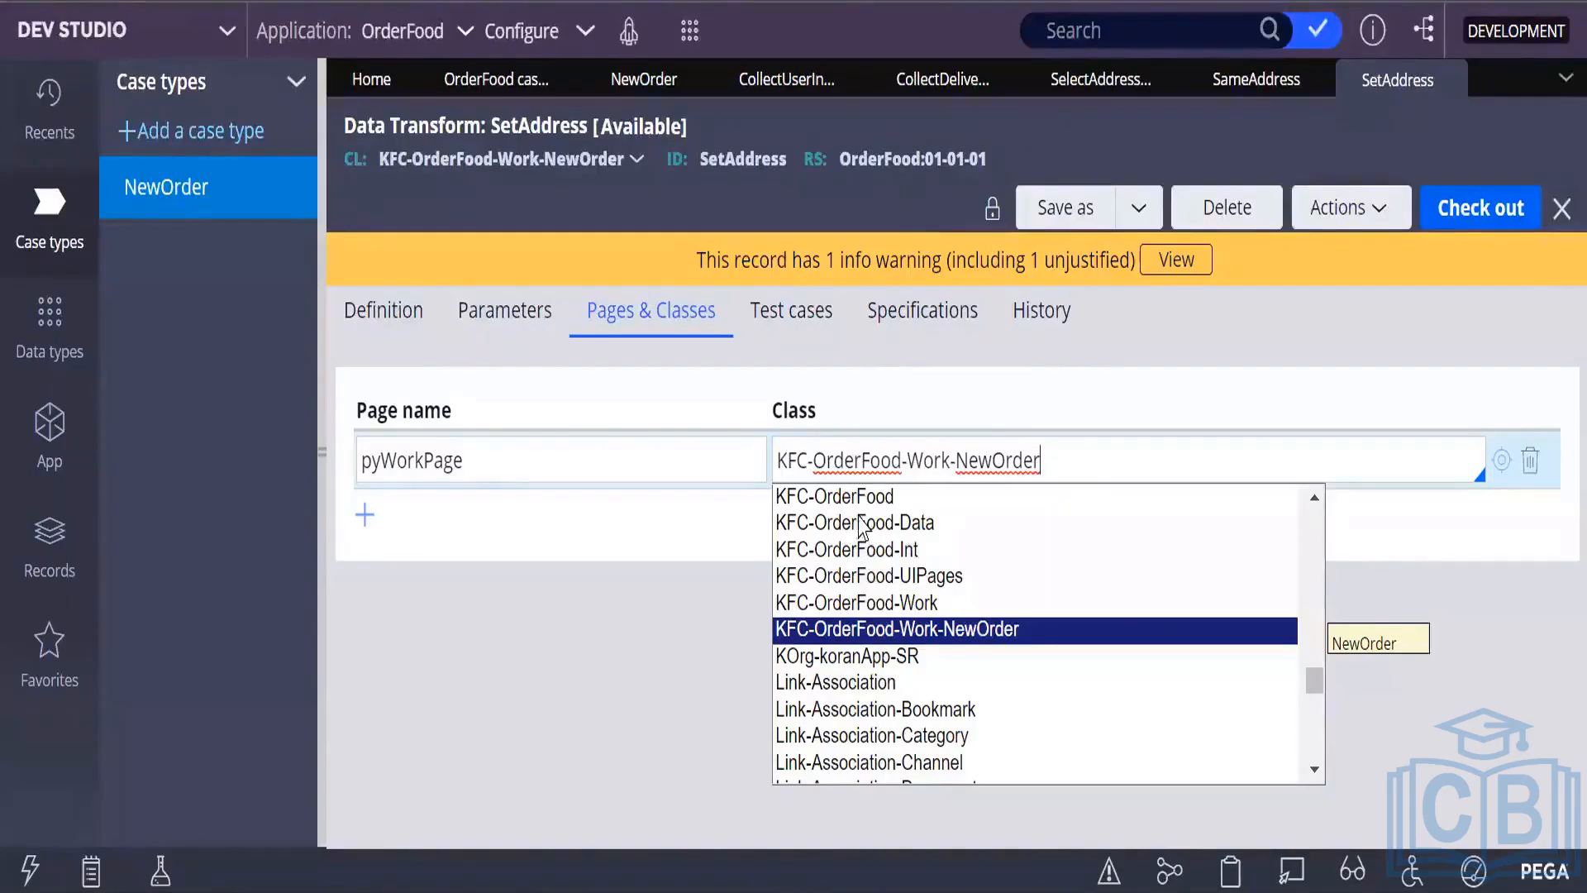
pyautogui.scroll(-10, 941, 696)
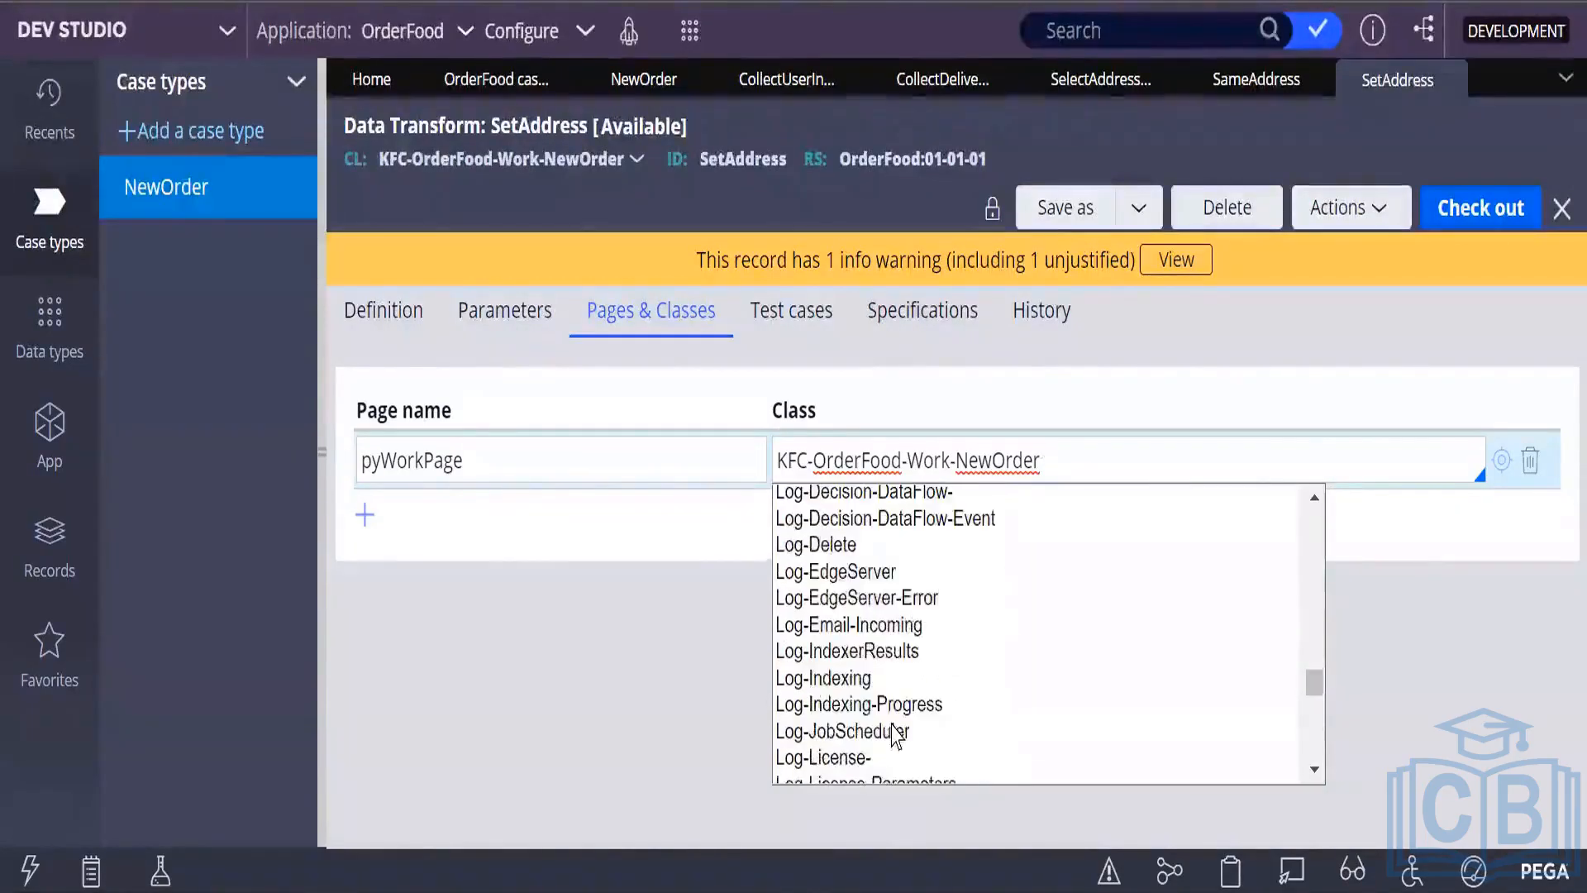
pyautogui.scroll(-6, 895, 734)
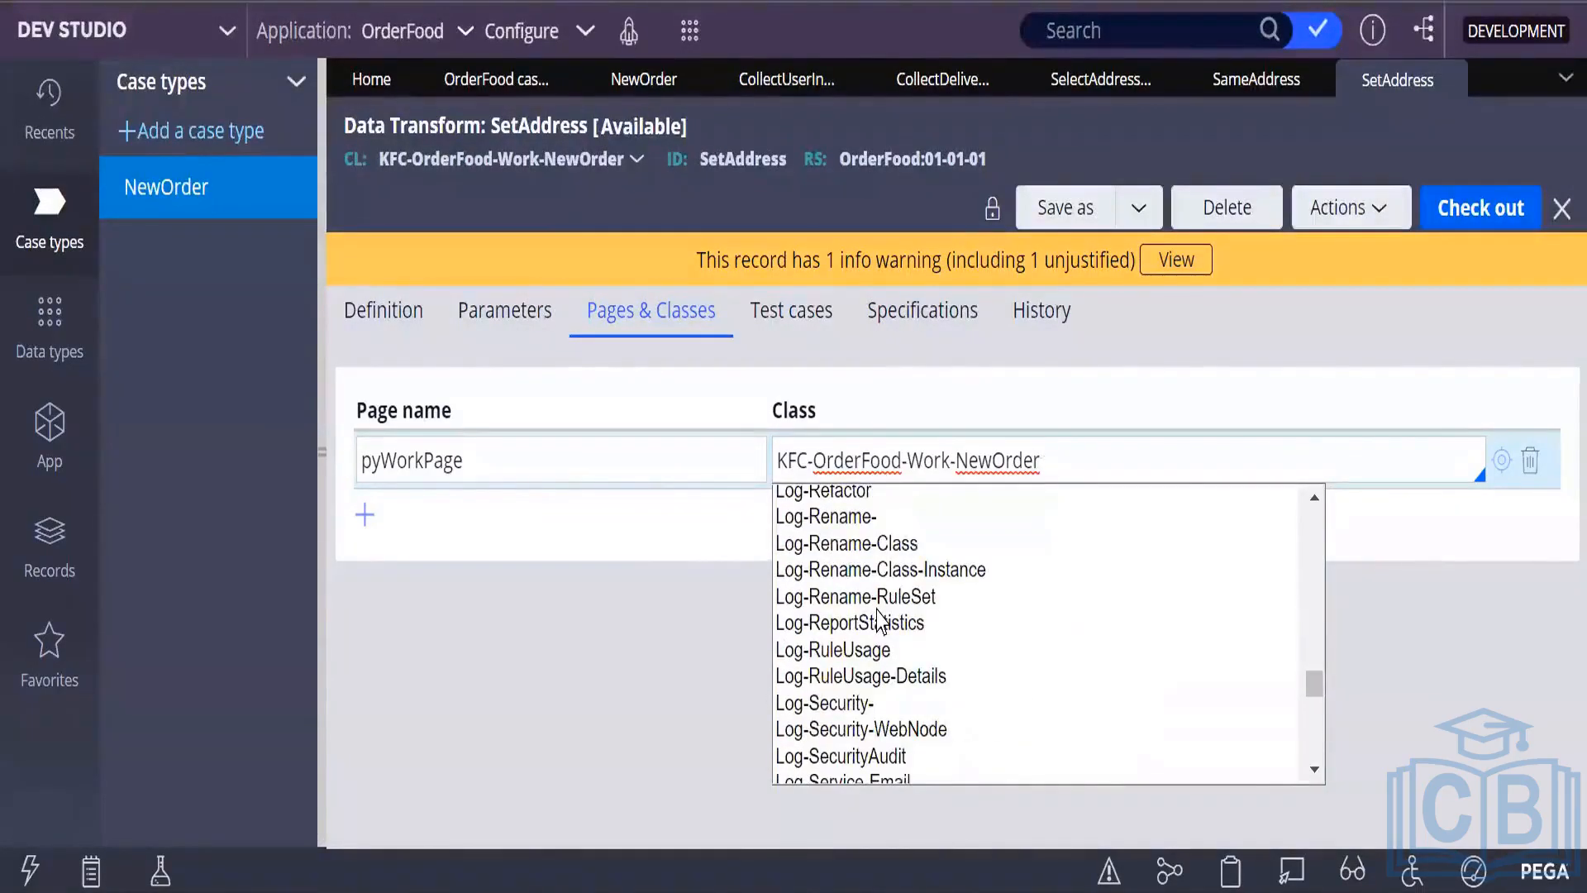
pyautogui.scroll(15, 915, 635)
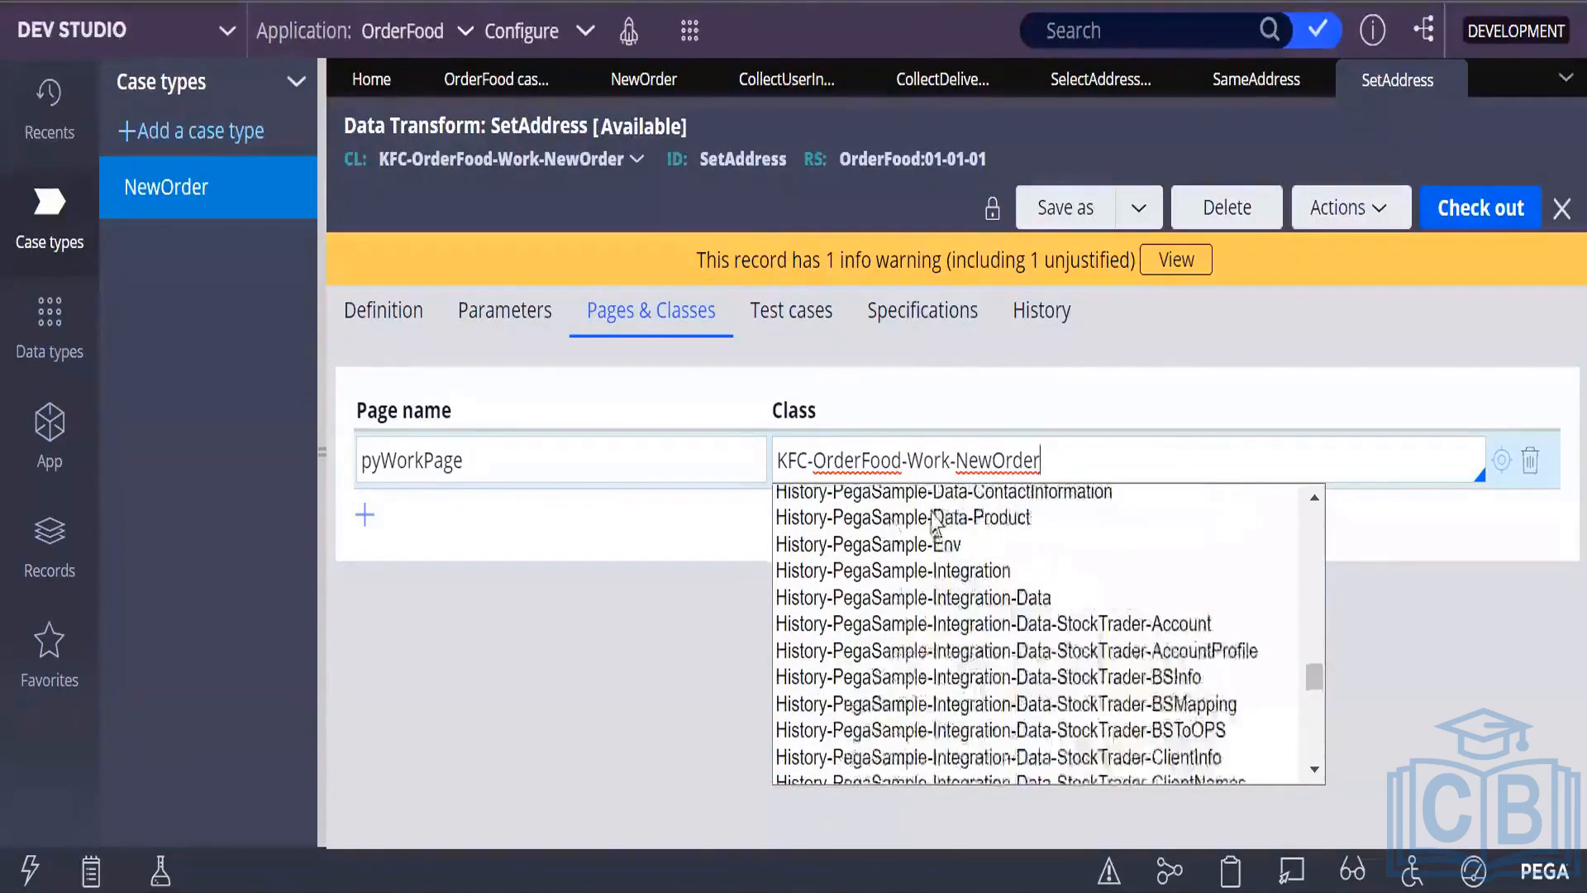
pyautogui.click(674, 659)
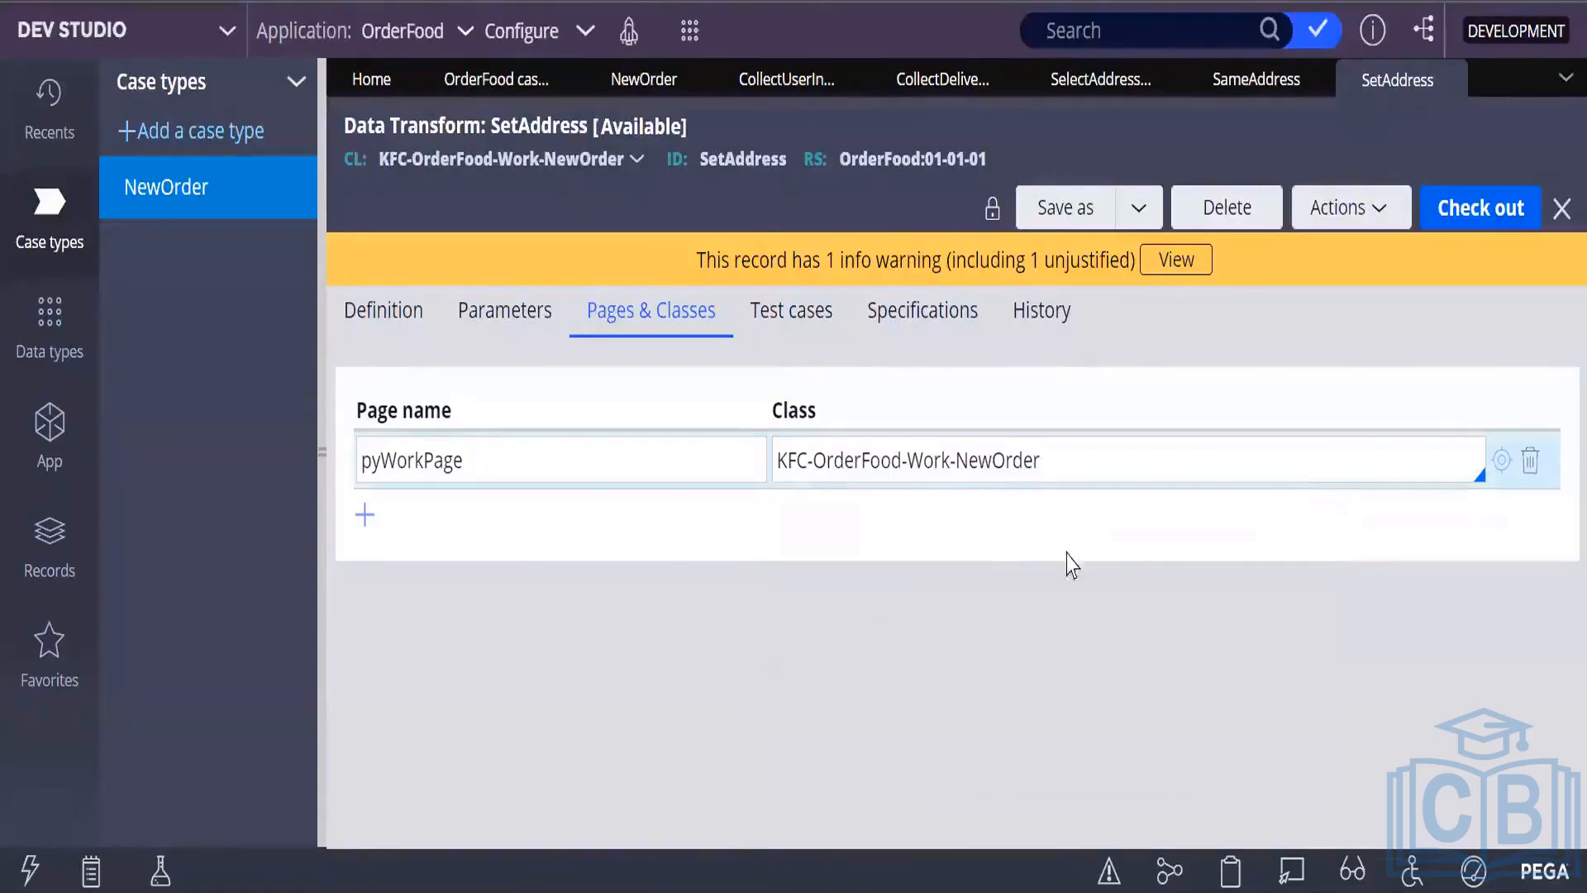
pyautogui.click(1059, 478)
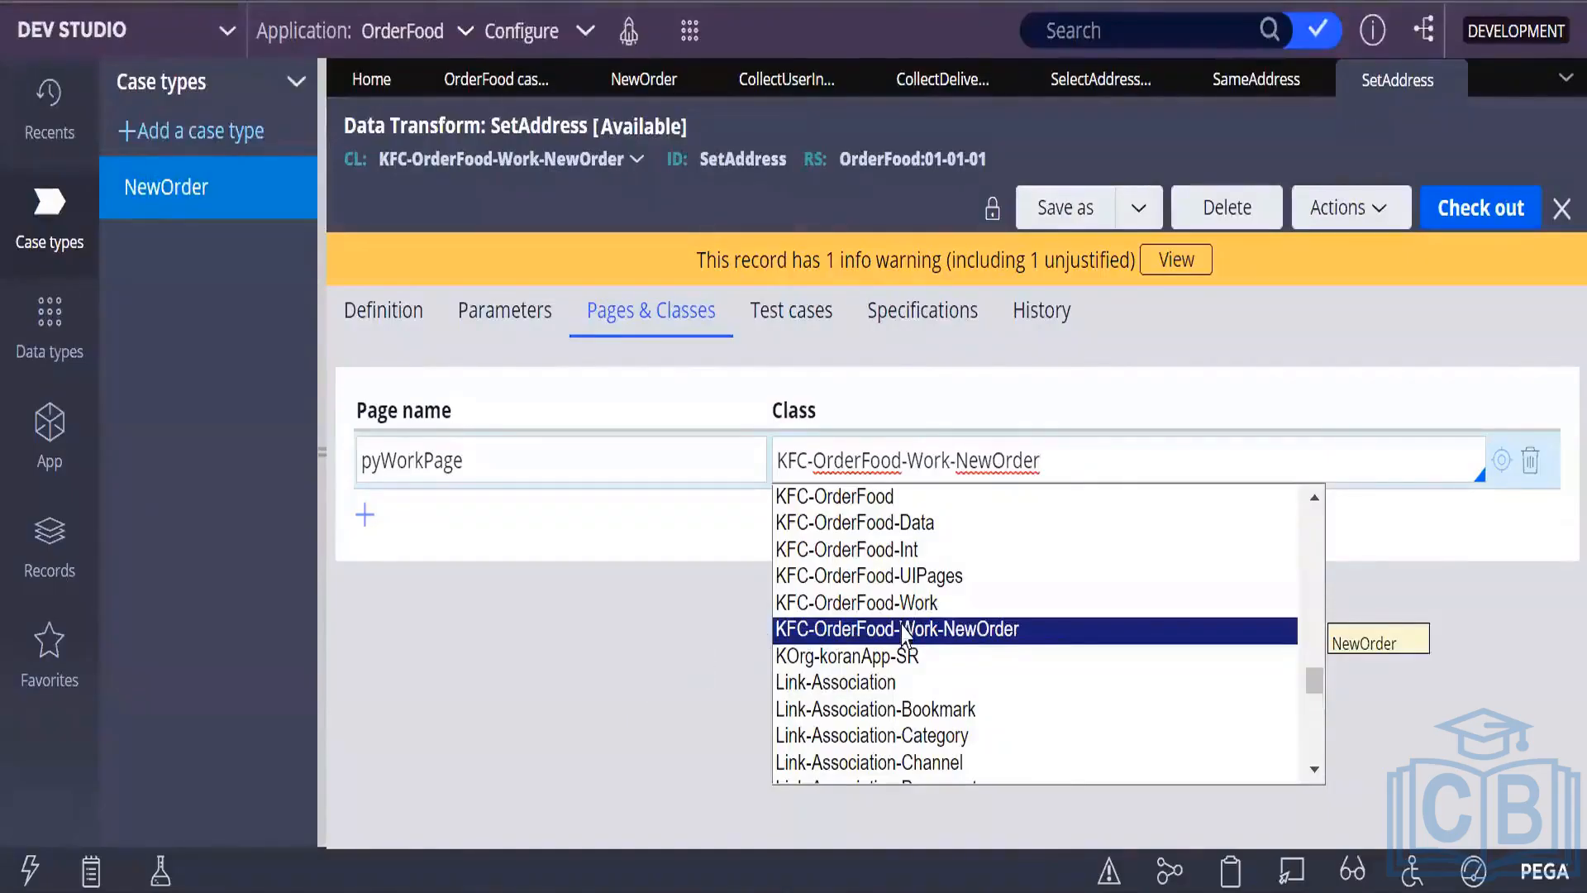
pyautogui.scroll(-3, 959, 675)
pyautogui.scroll(-12, 960, 675)
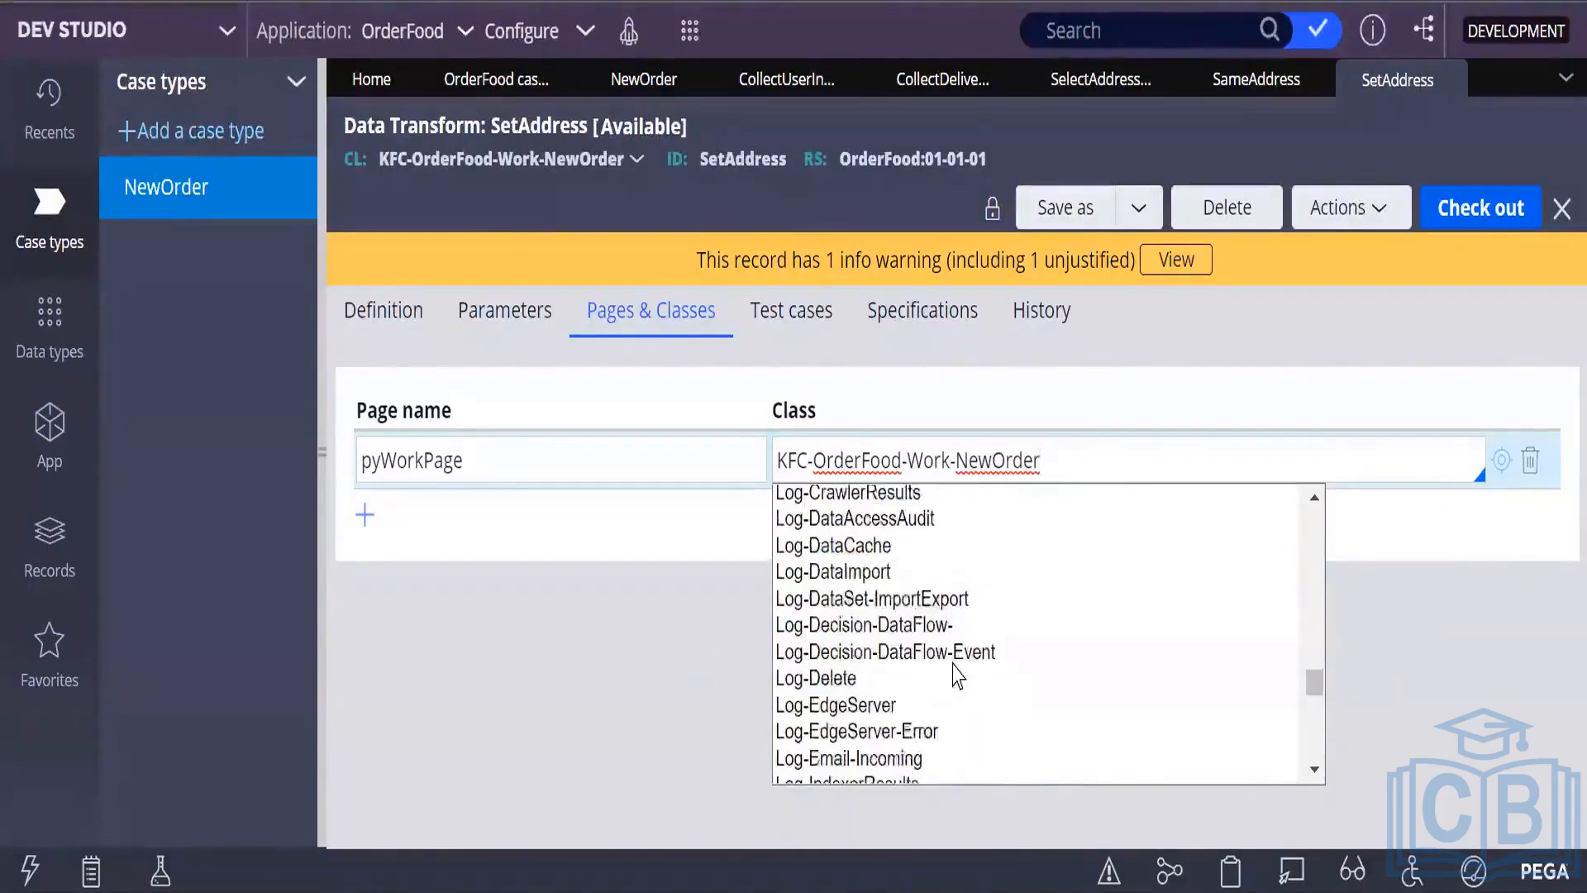
pyautogui.scroll(10, 954, 711)
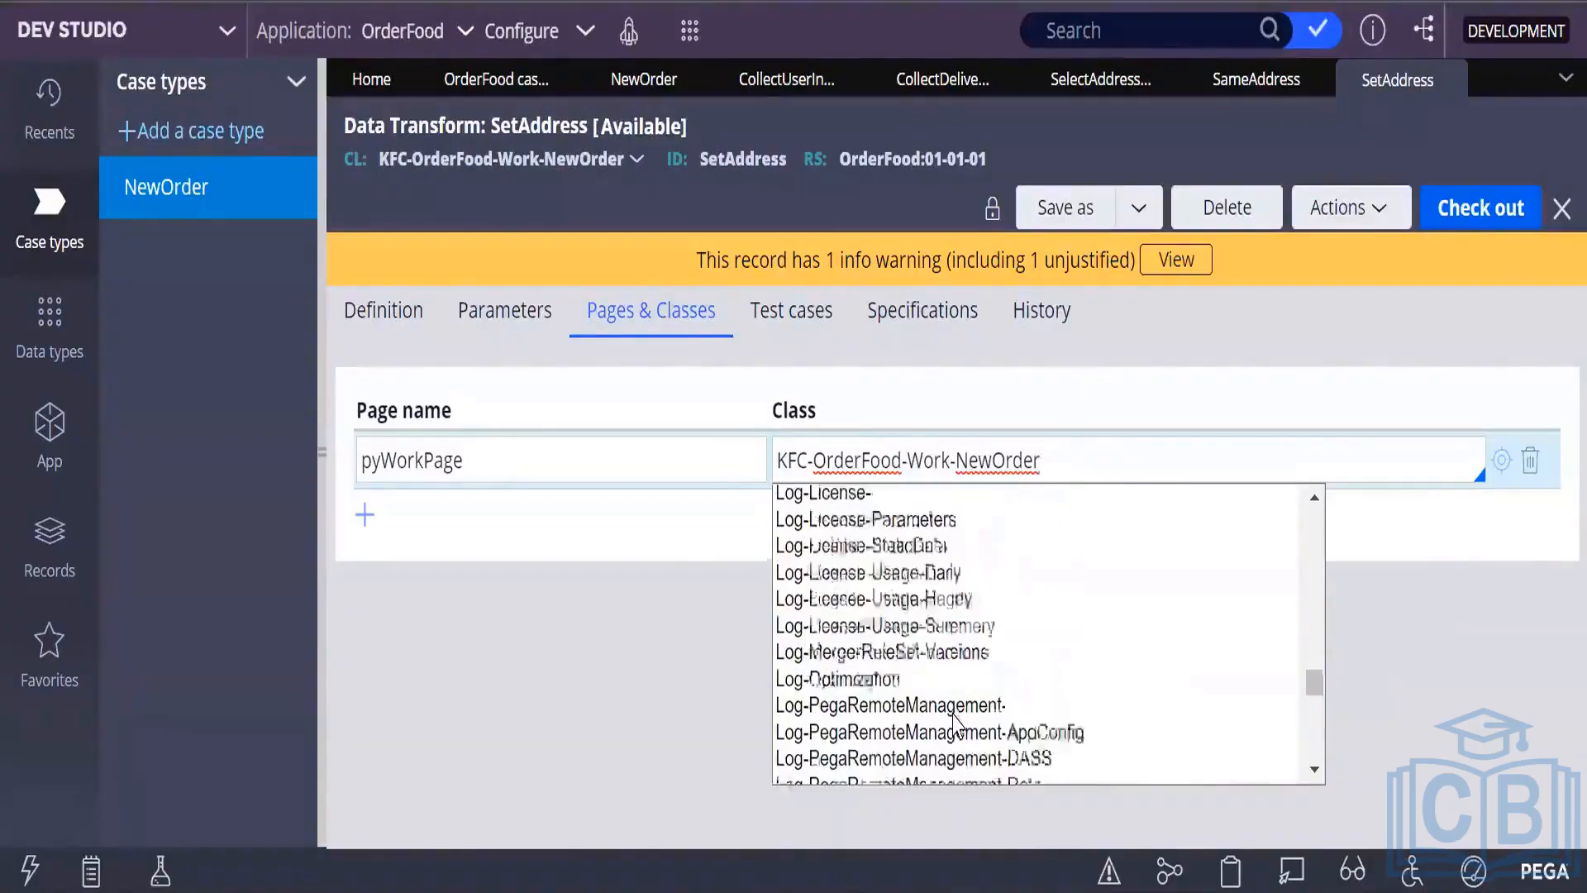
pyautogui.scroll(10, 950, 661)
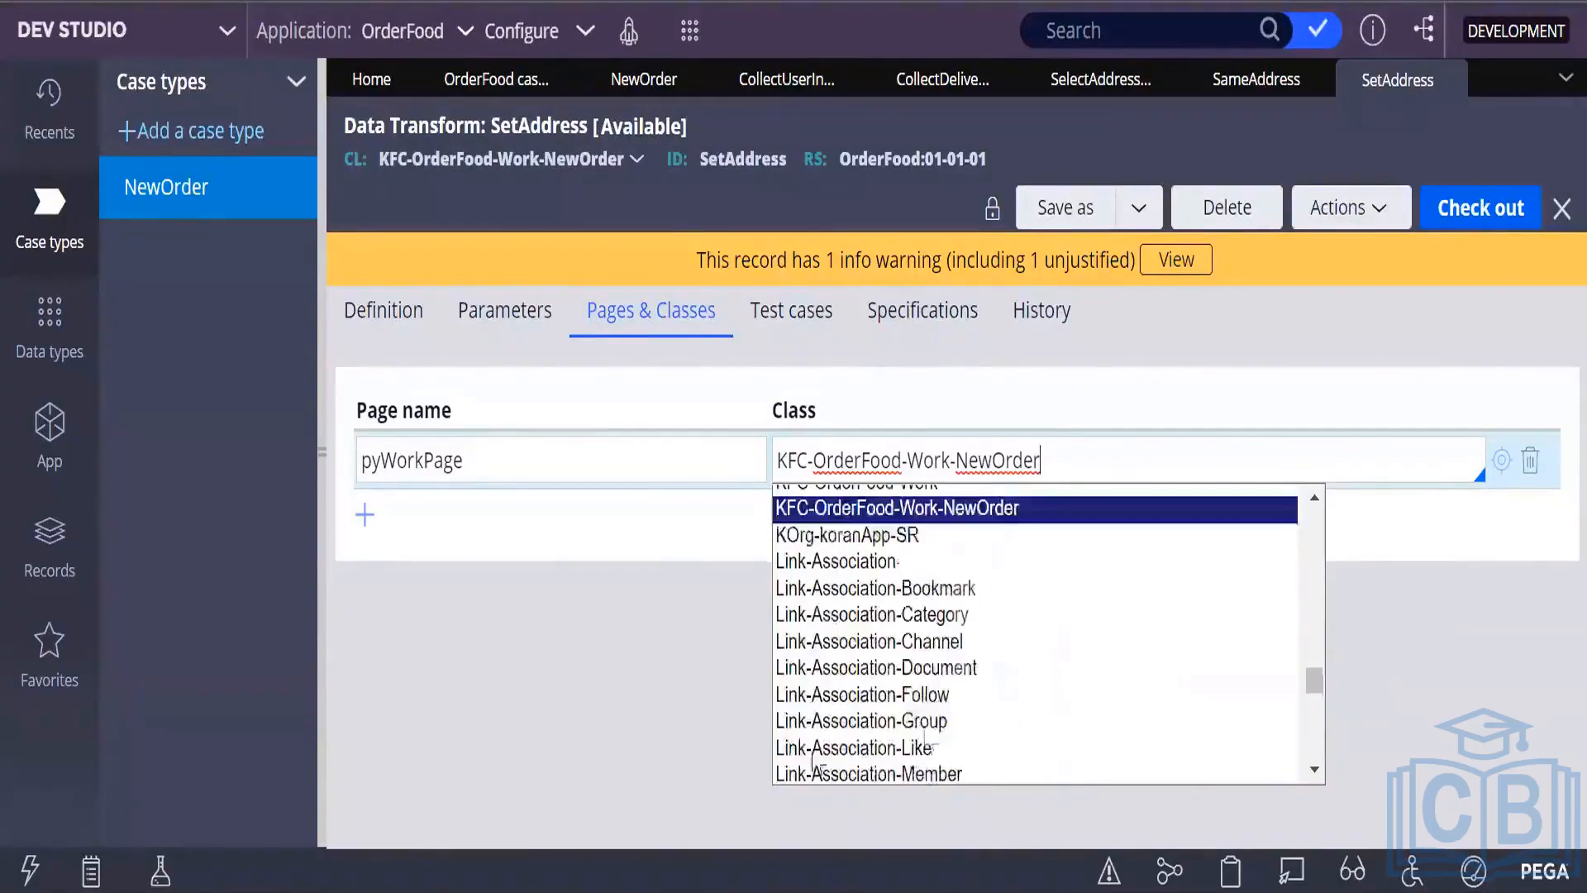
pyautogui.click(549, 754)
pyautogui.click(525, 458)
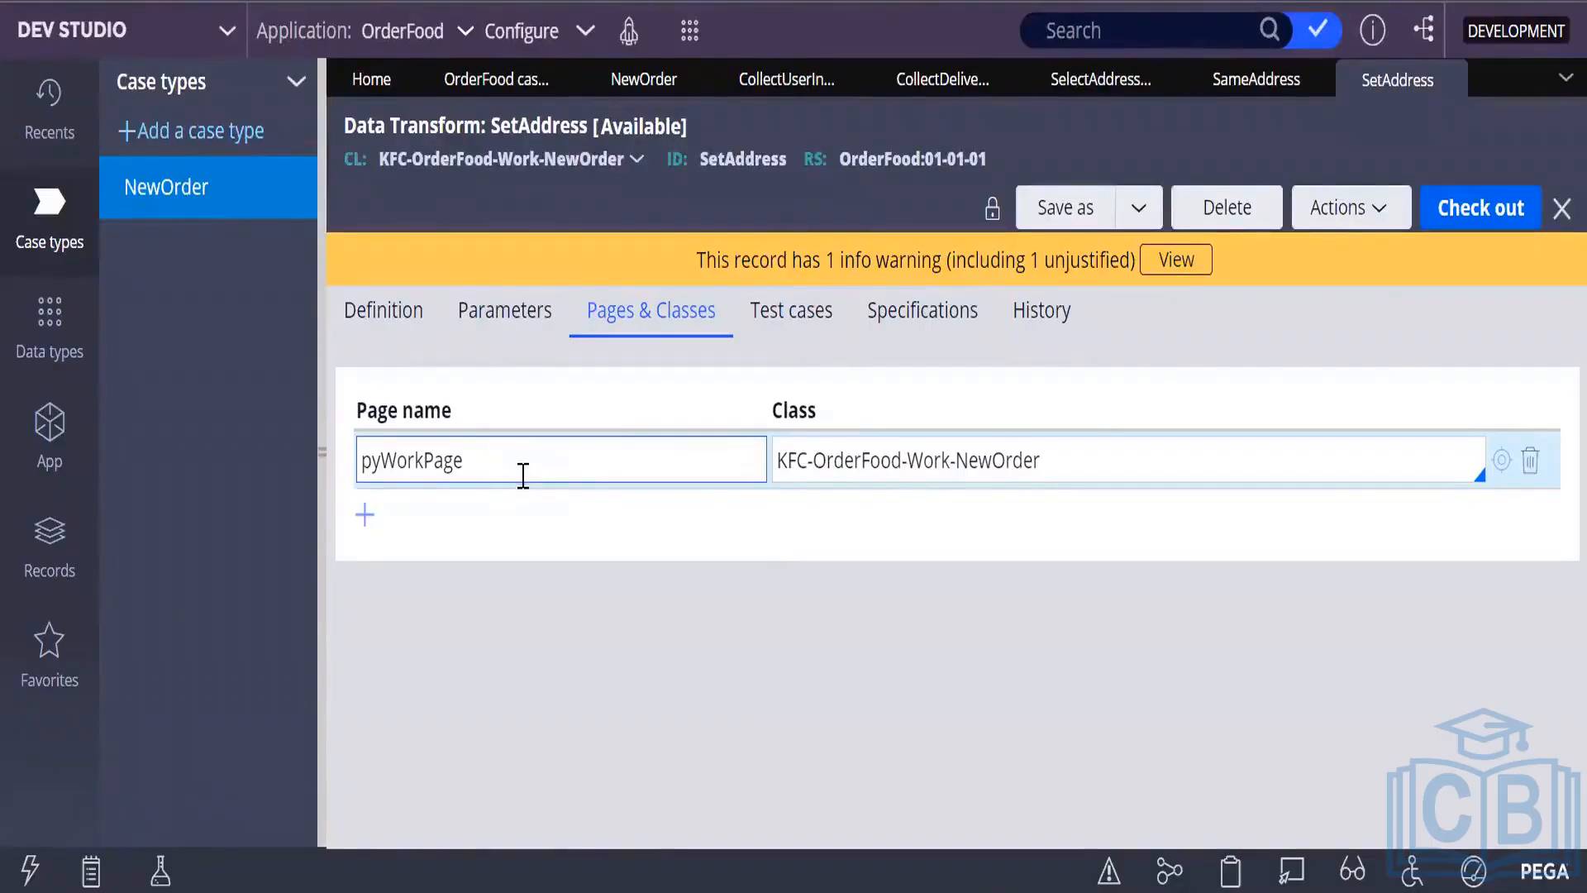
pyautogui.click(521, 473)
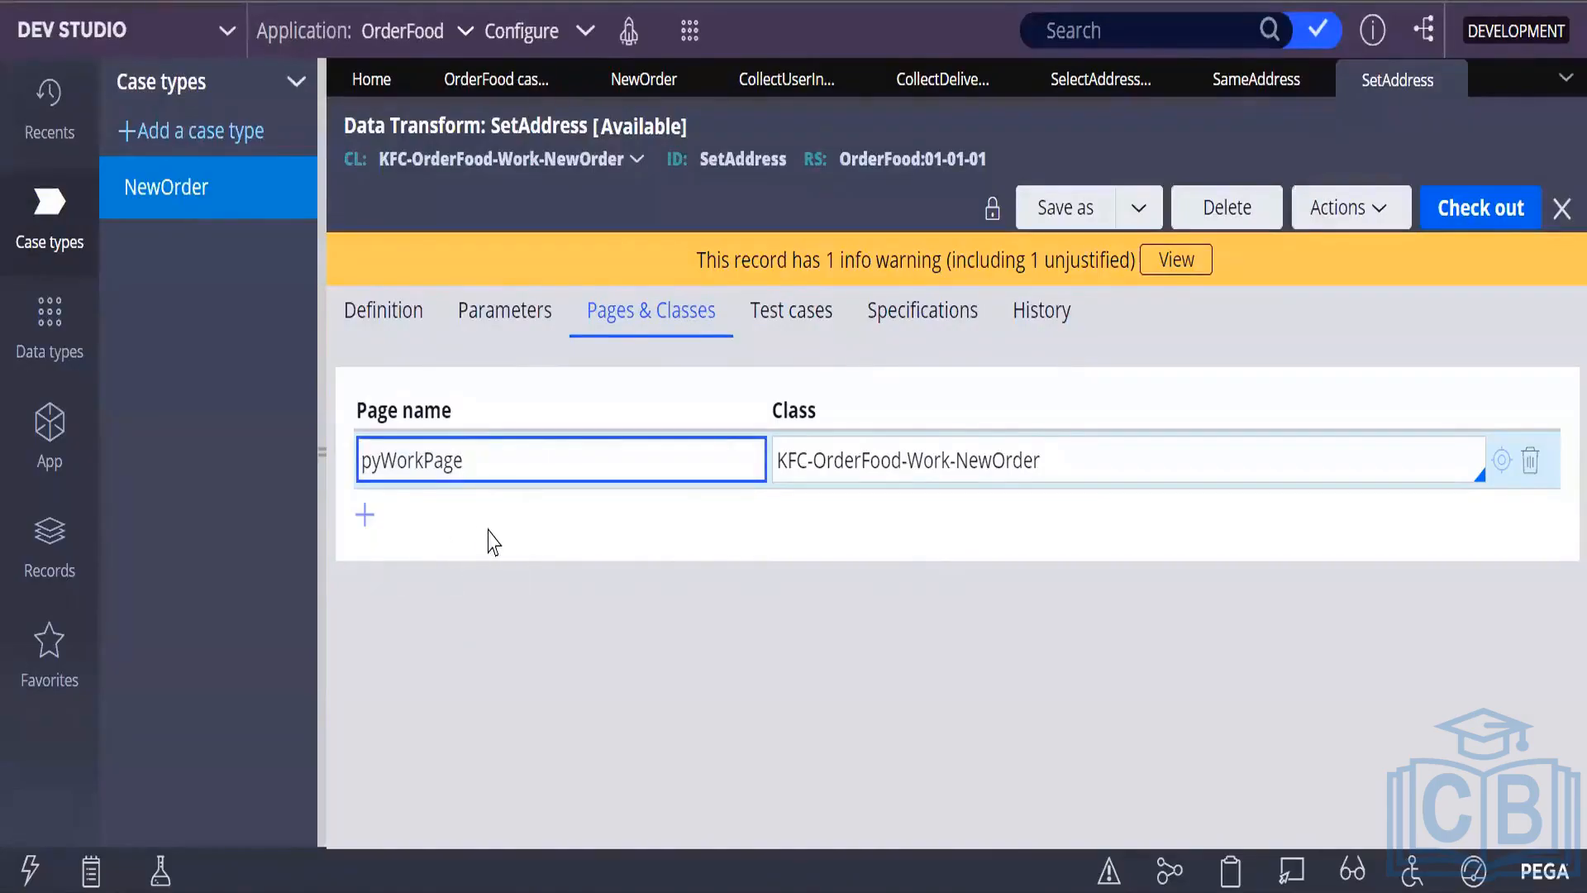
# Add a second, blank page row below pyWorkPage in the SetAddress pages and classes list.
pyautogui.click(367, 518)
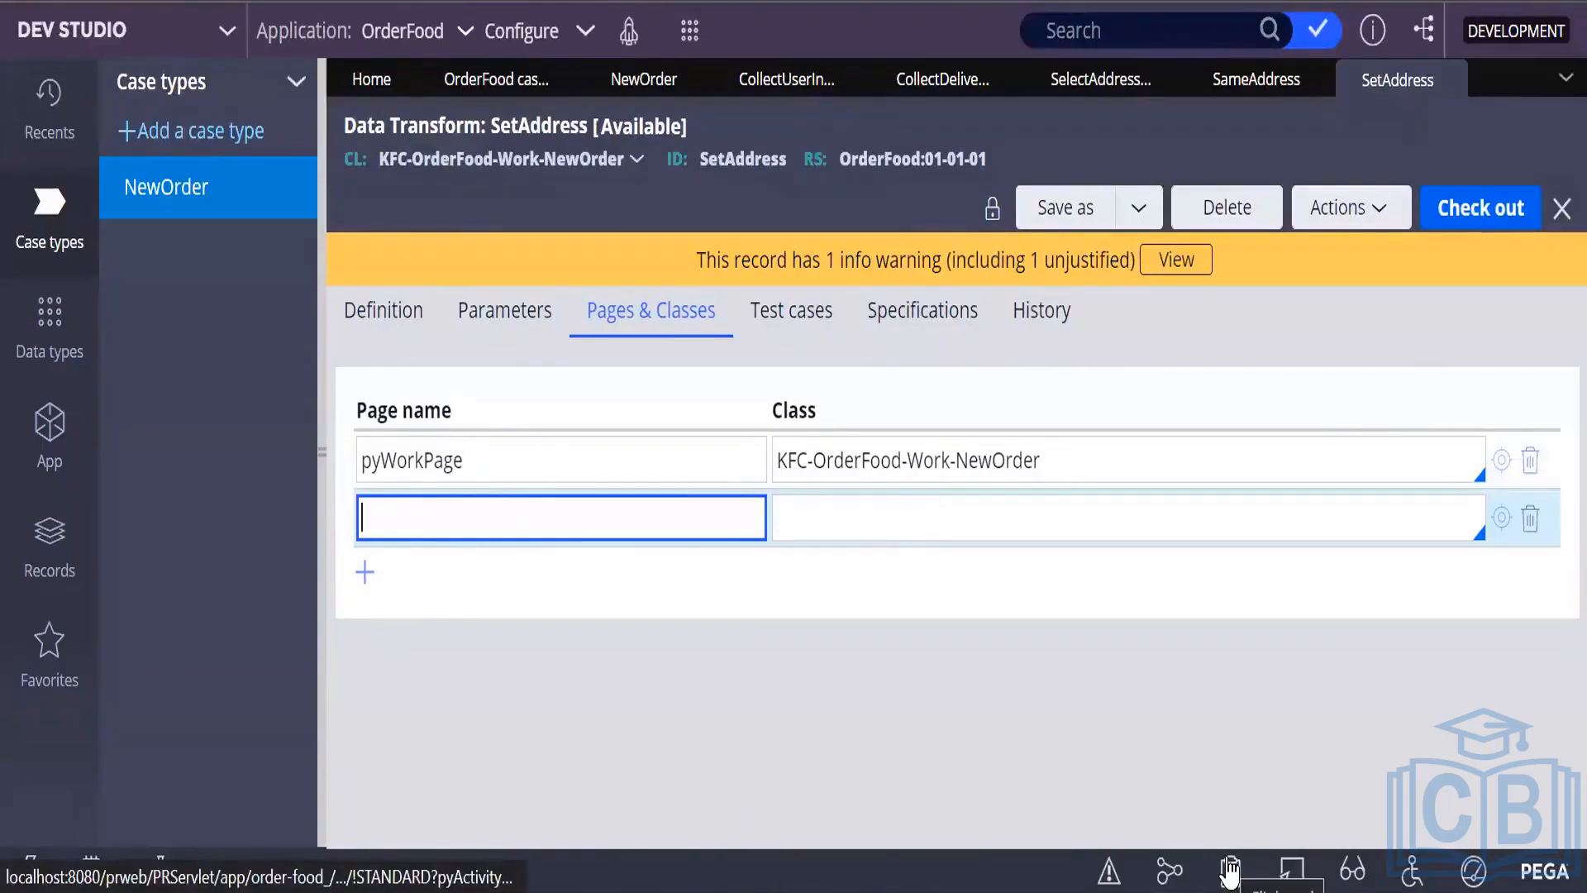
pyautogui.click(833, 514)
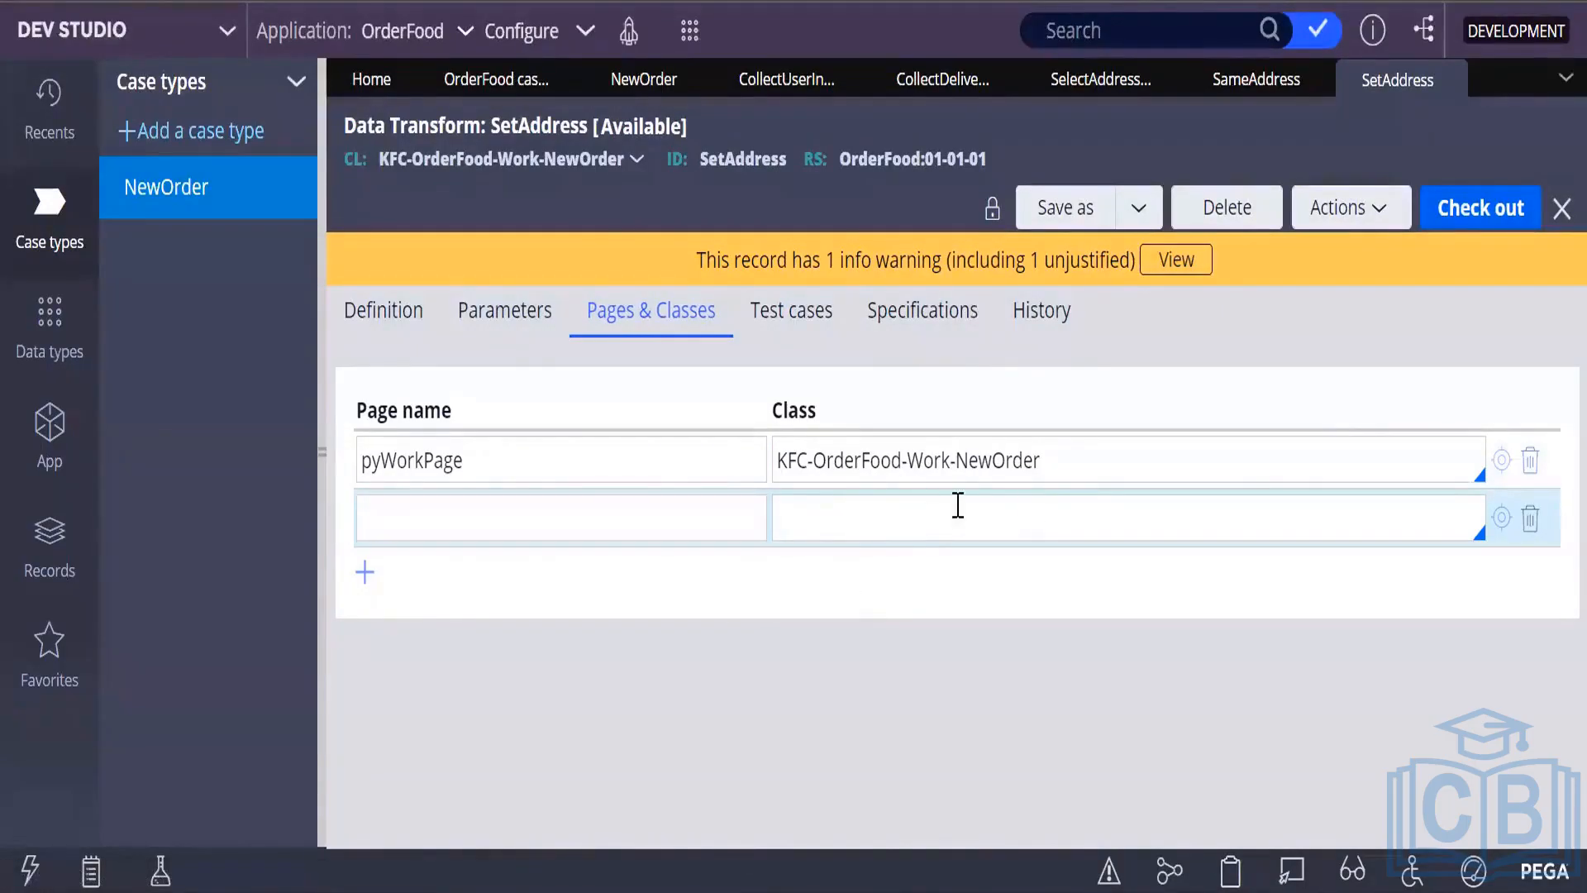
pyautogui.moveTo(1052, 439); pyautogui.dragTo(754, 460)
pyautogui.click(750, 514)
pyautogui.click(843, 523)
pyautogui.click(496, 517)
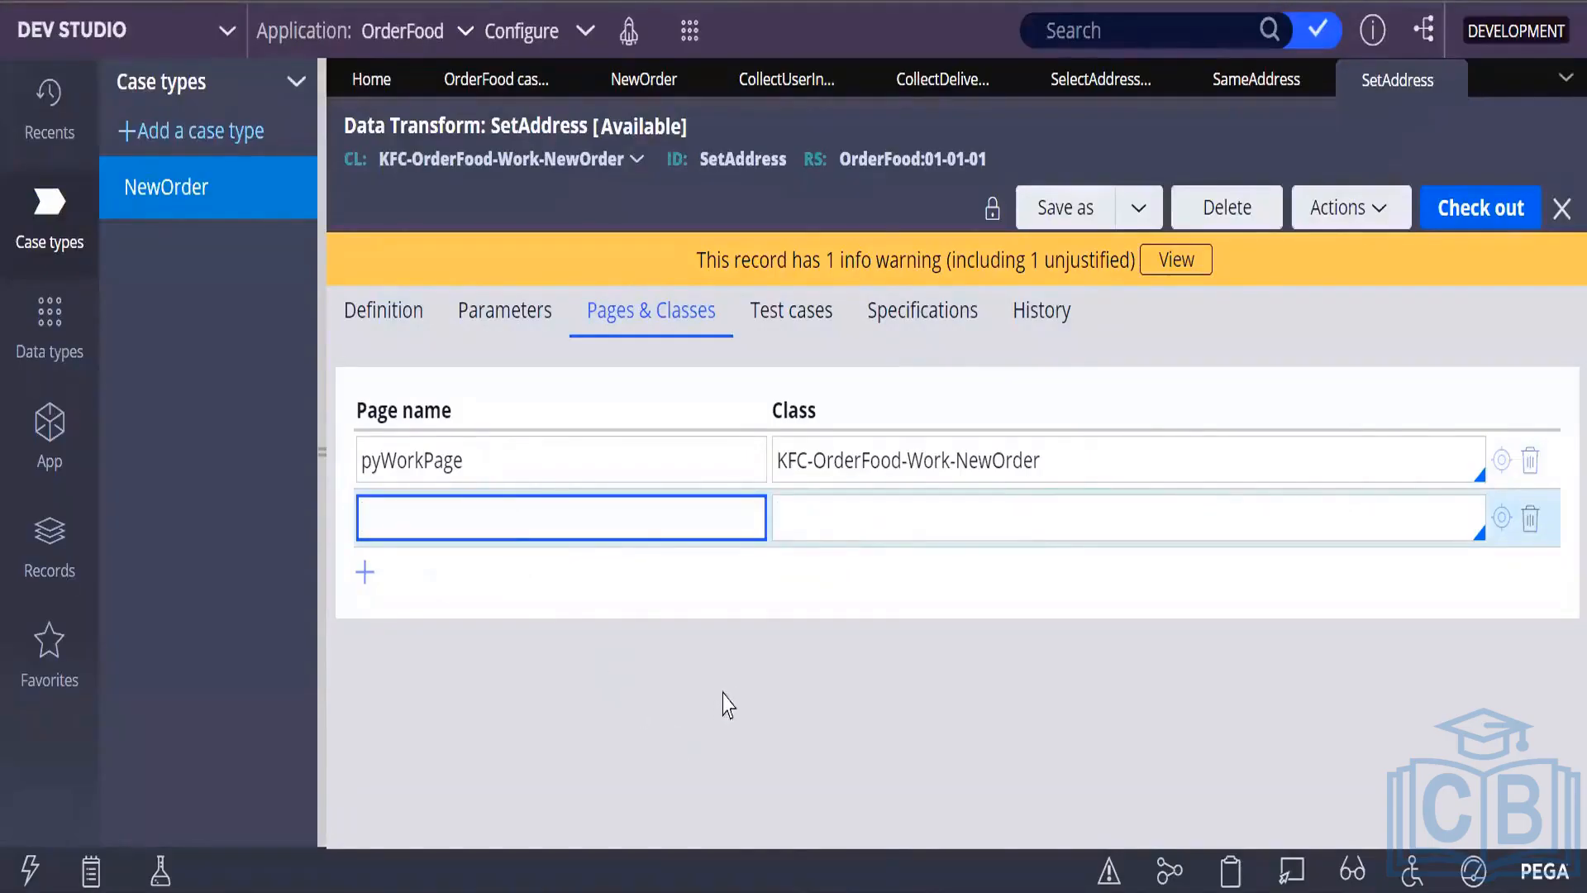
# Open the clipboard, switch to the NewOrder case's thread, and expand pyWorkPage to list its embedded pages.
pyautogui.click(1231, 871)
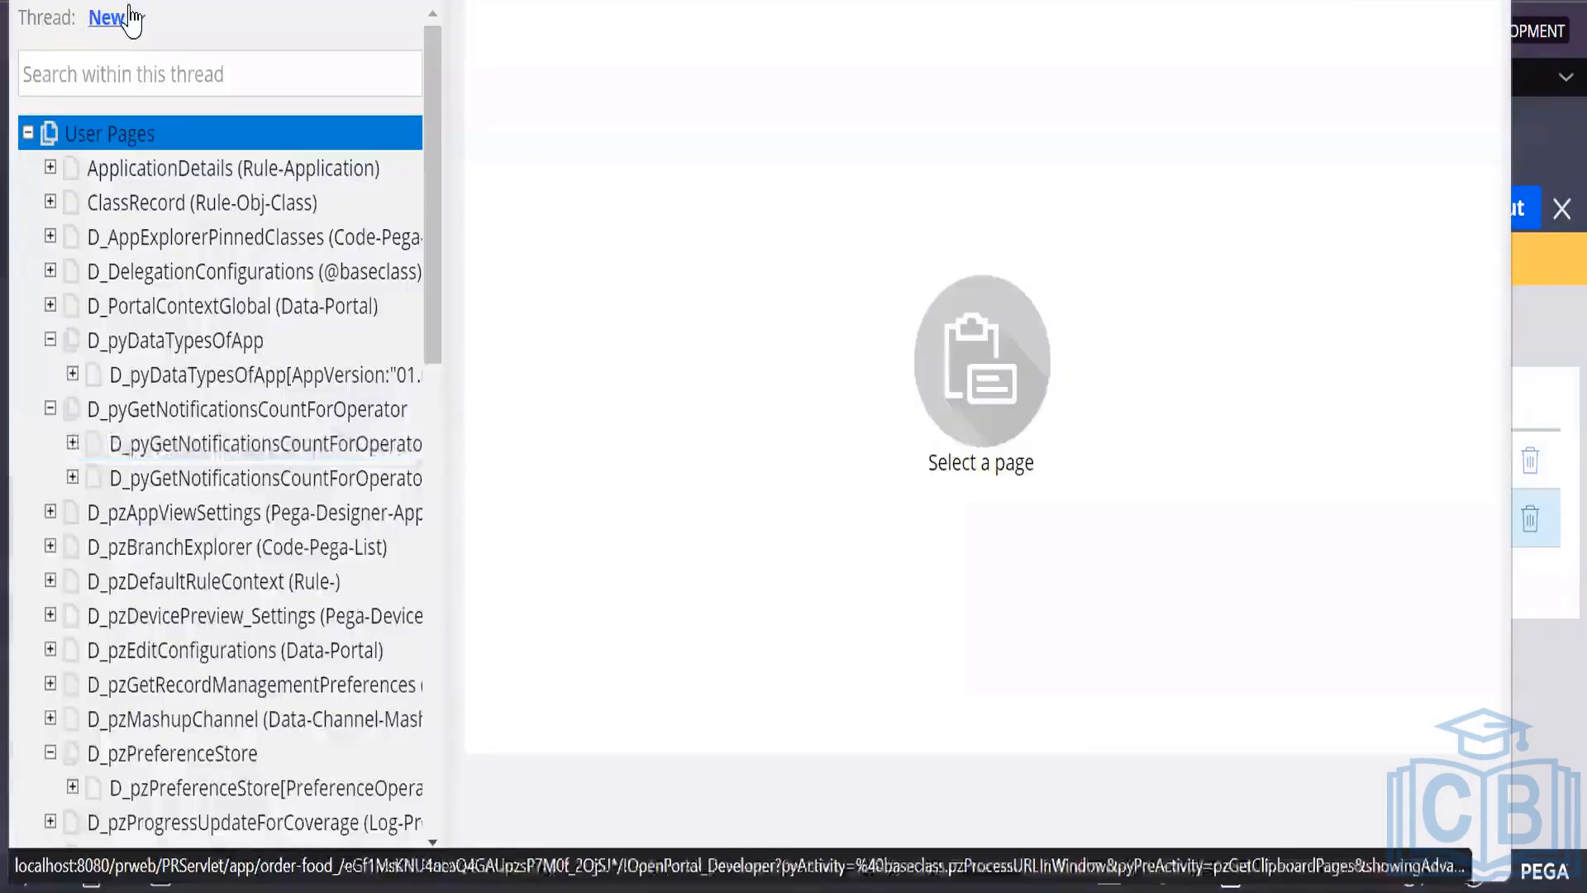
pyautogui.click(114, 17)
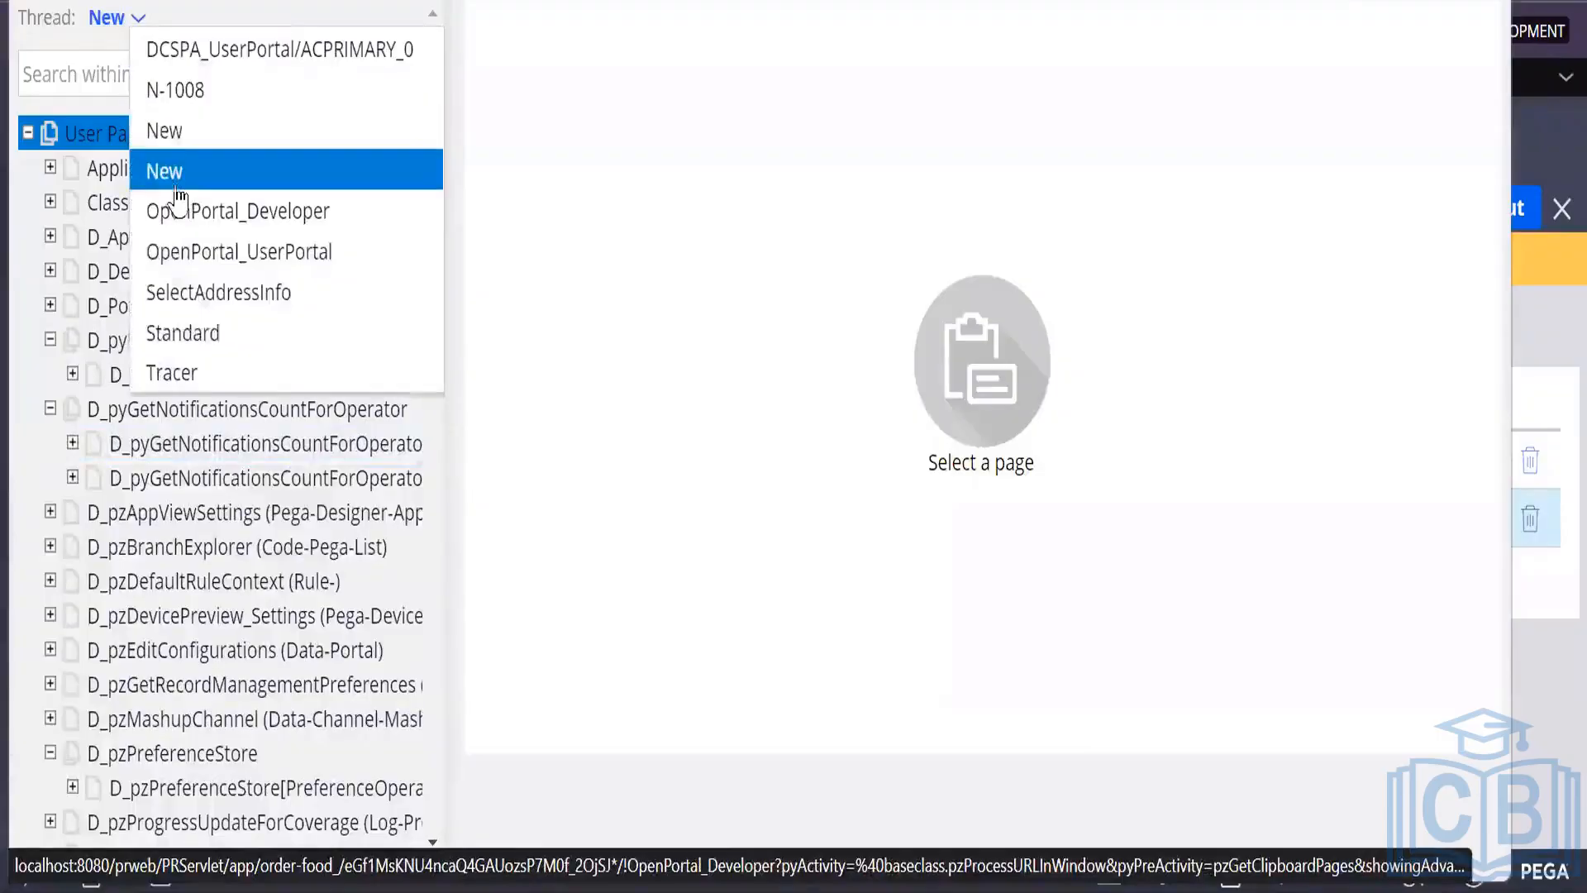
pyautogui.click(192, 90)
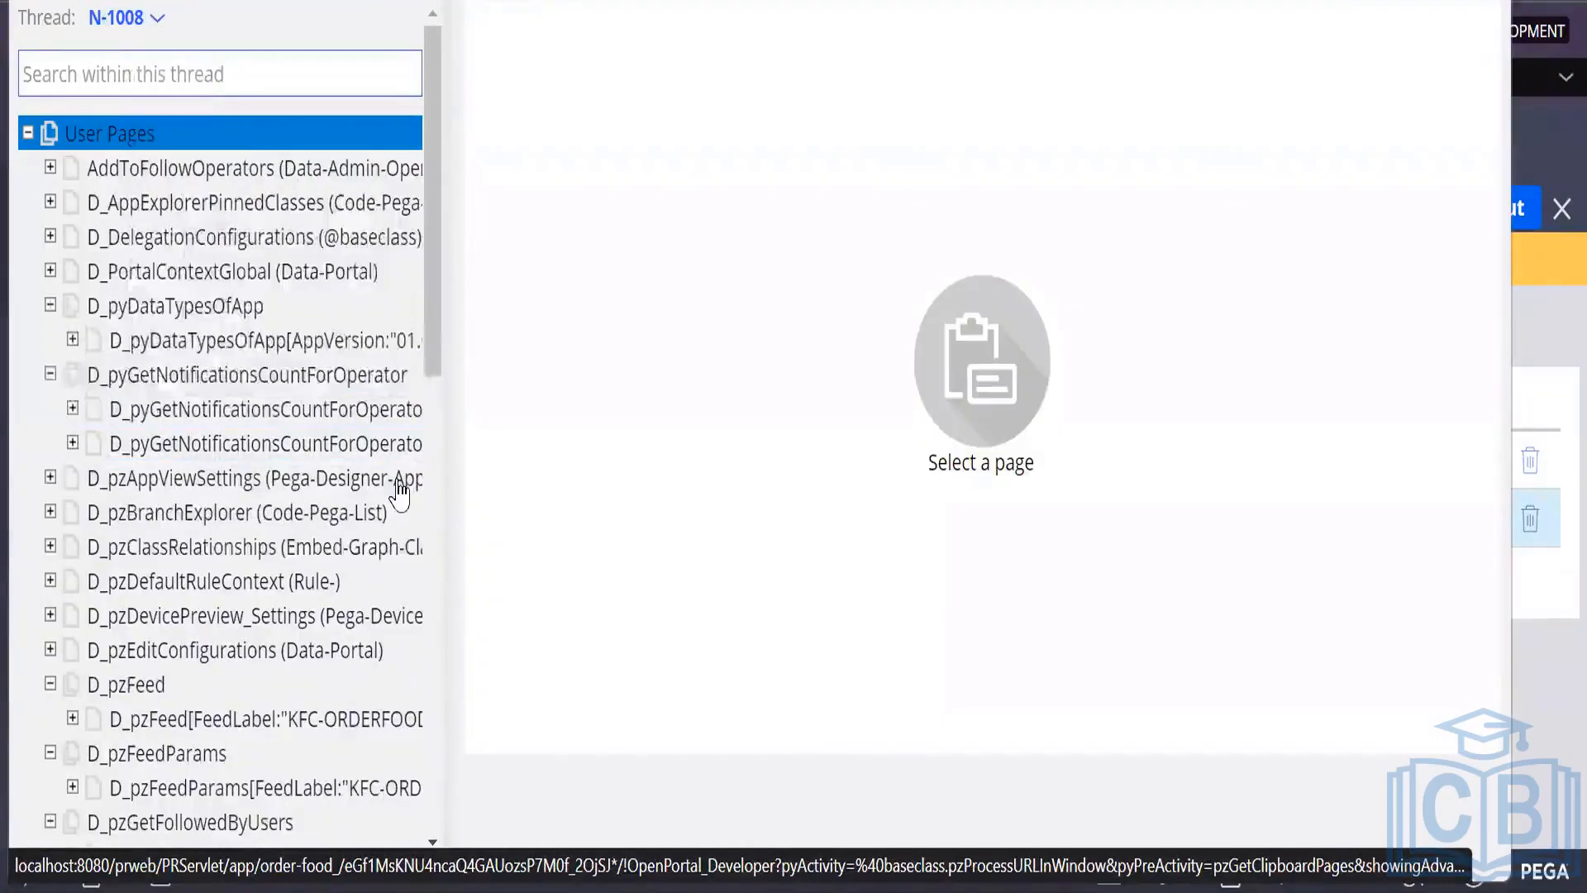
pyautogui.scroll(-10, 273, 496)
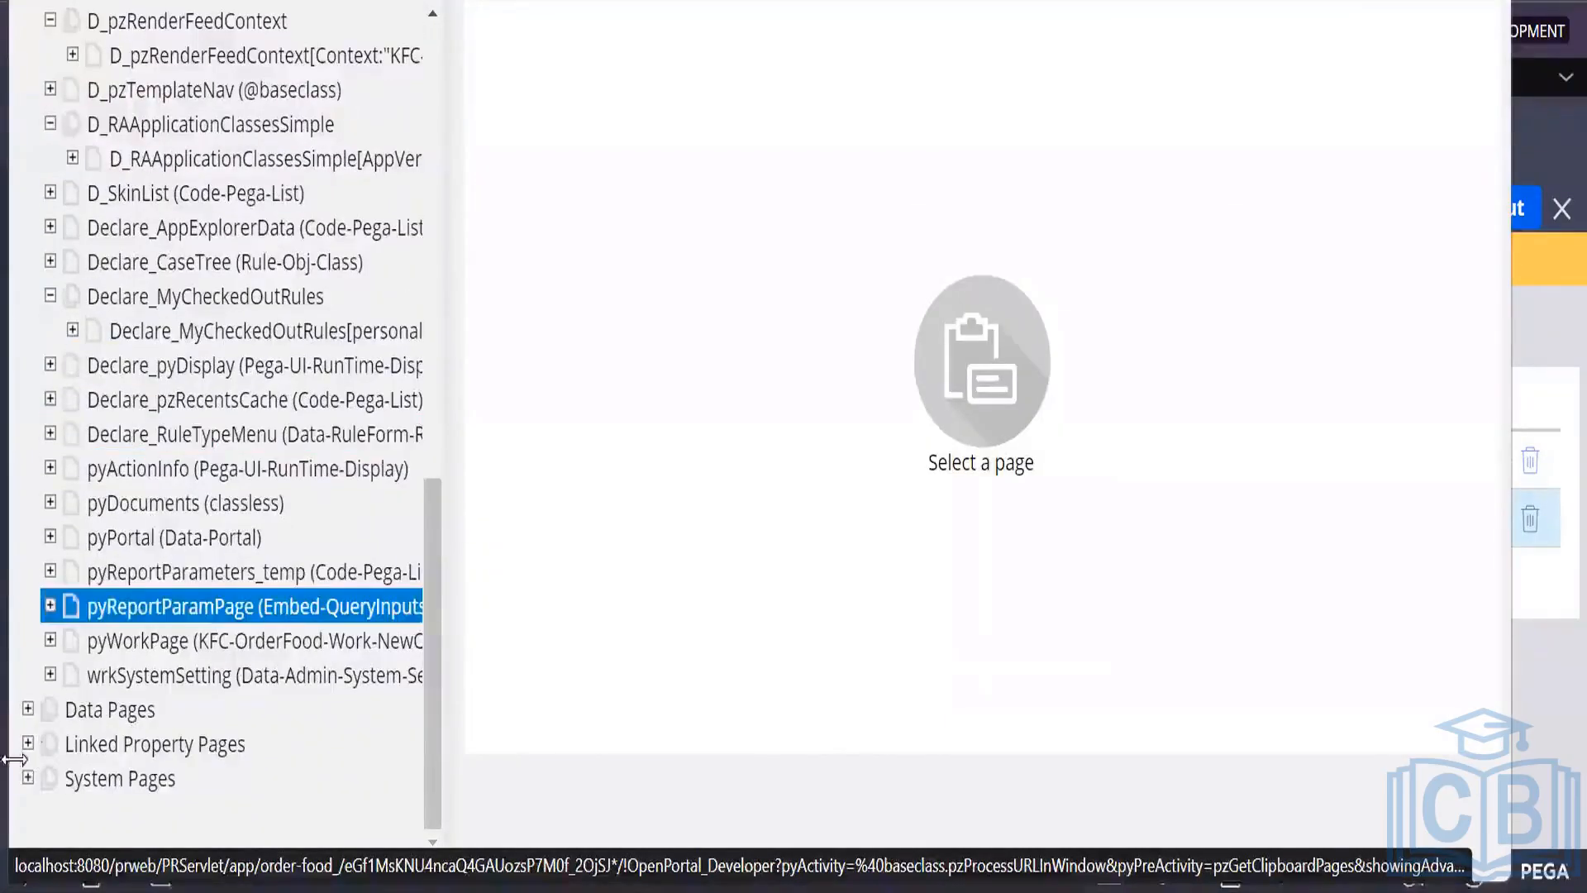
pyautogui.click(51, 641)
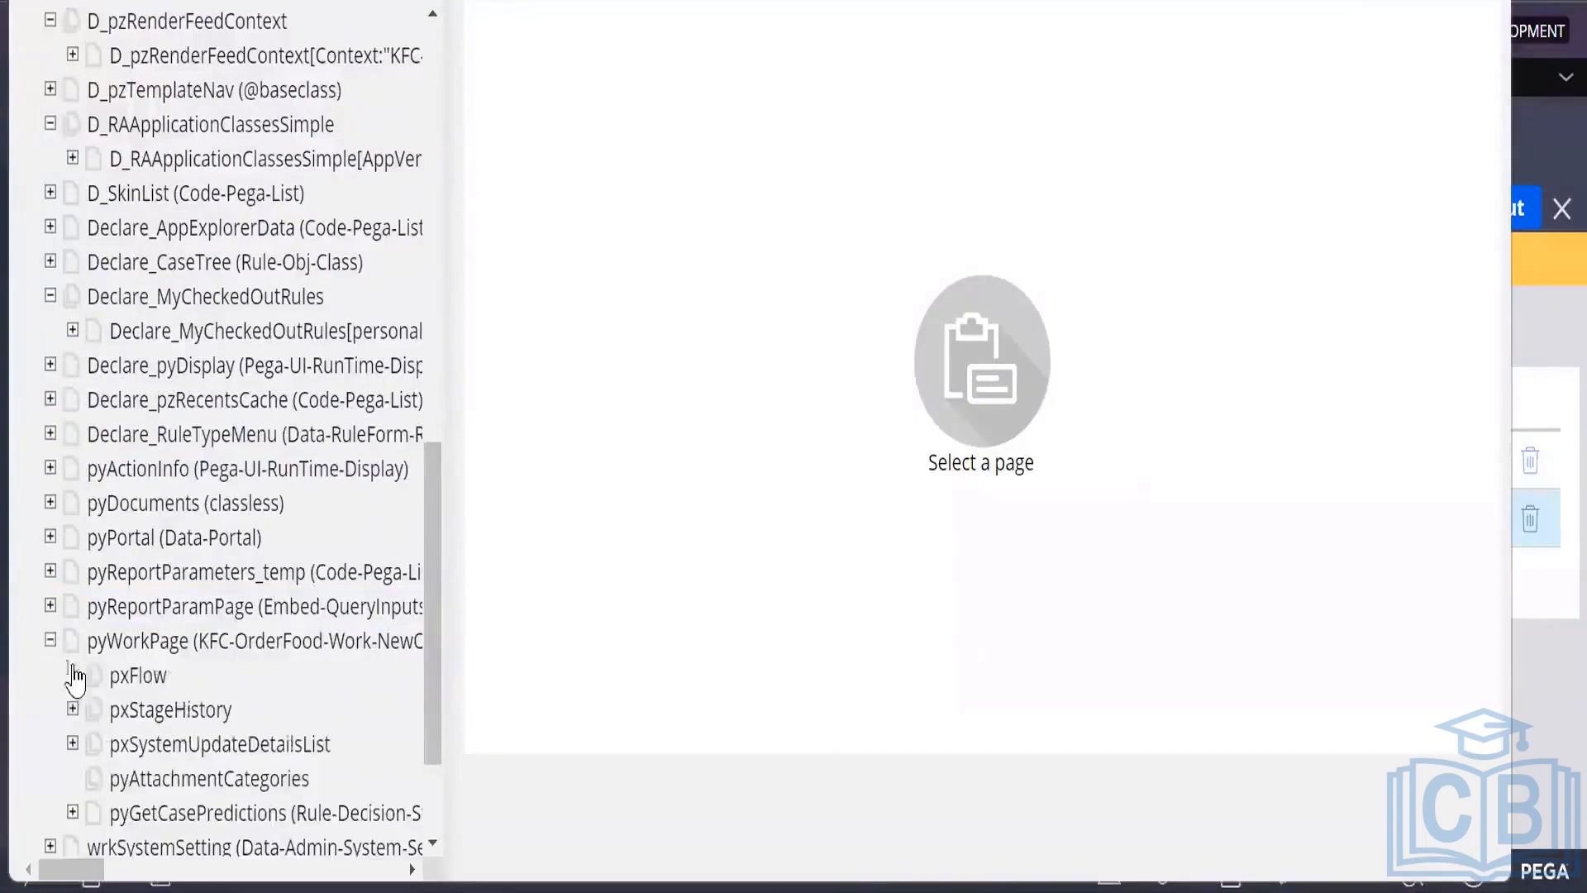
pyautogui.scroll(-2, 240, 645)
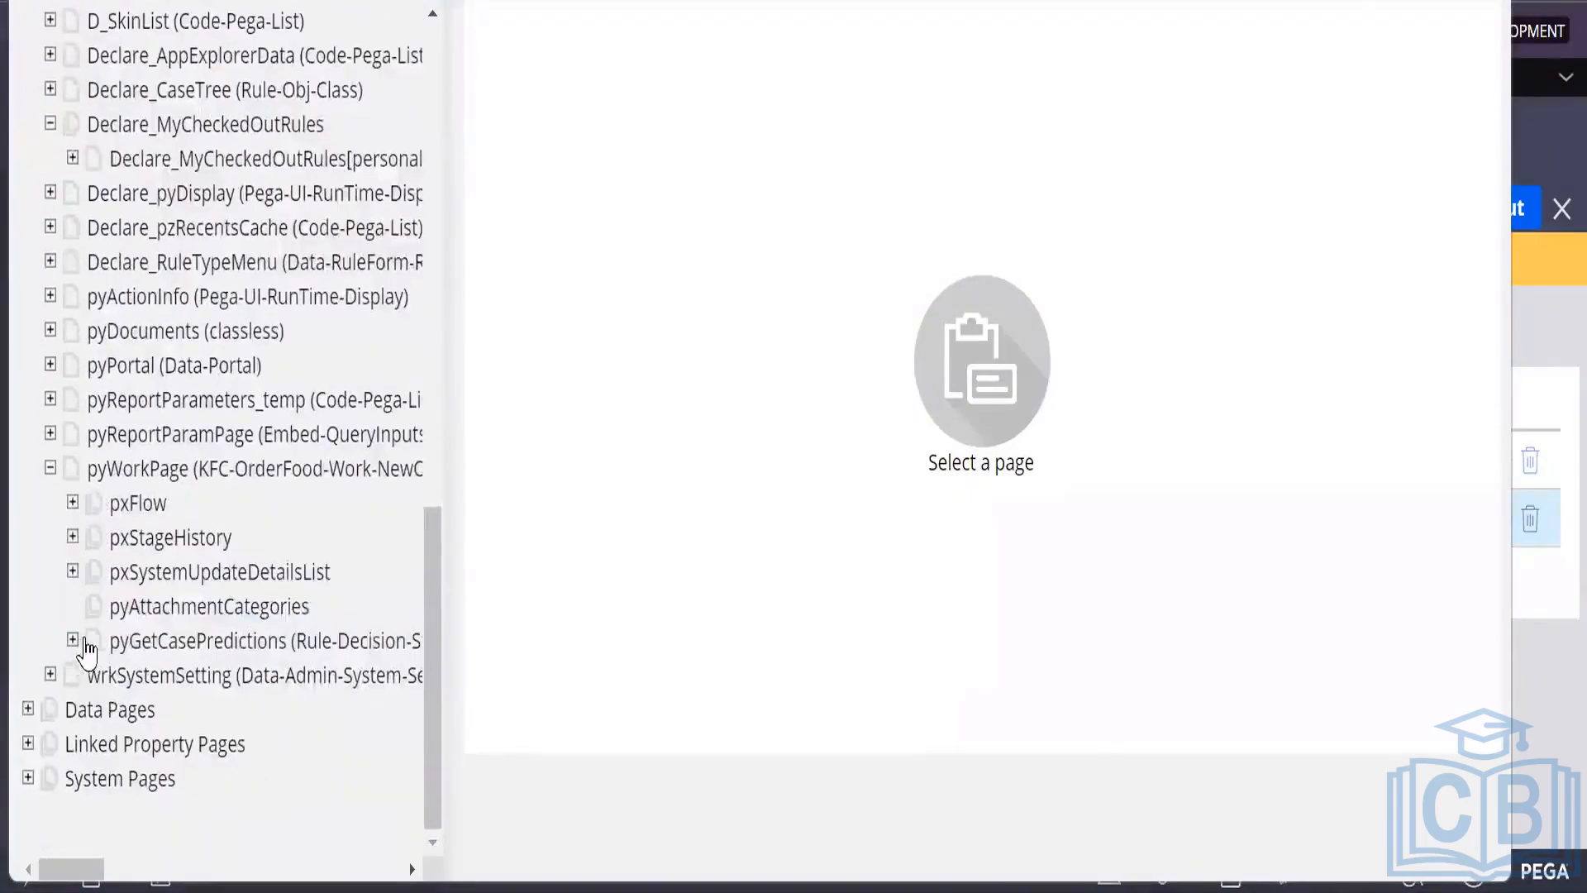
# Inspect the pxObjClass of pxStageHistory(1) under pyWorkPage, and collapse the pxStageHistory list again.
pyautogui.click(73, 537)
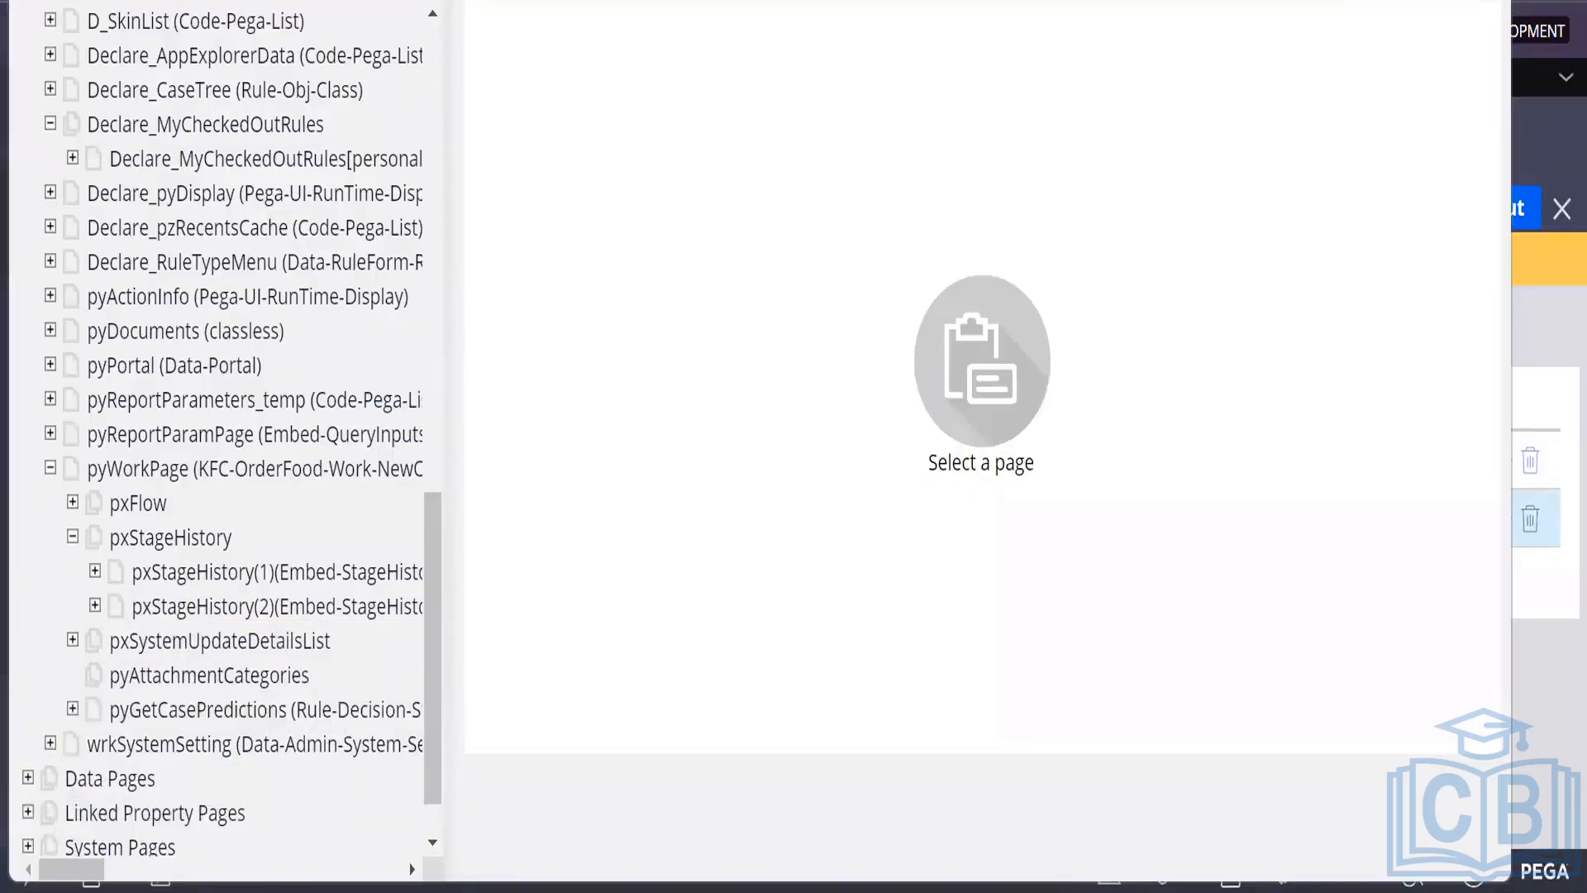
pyautogui.moveTo(508, 585); pyautogui.dragTo(673, 549)
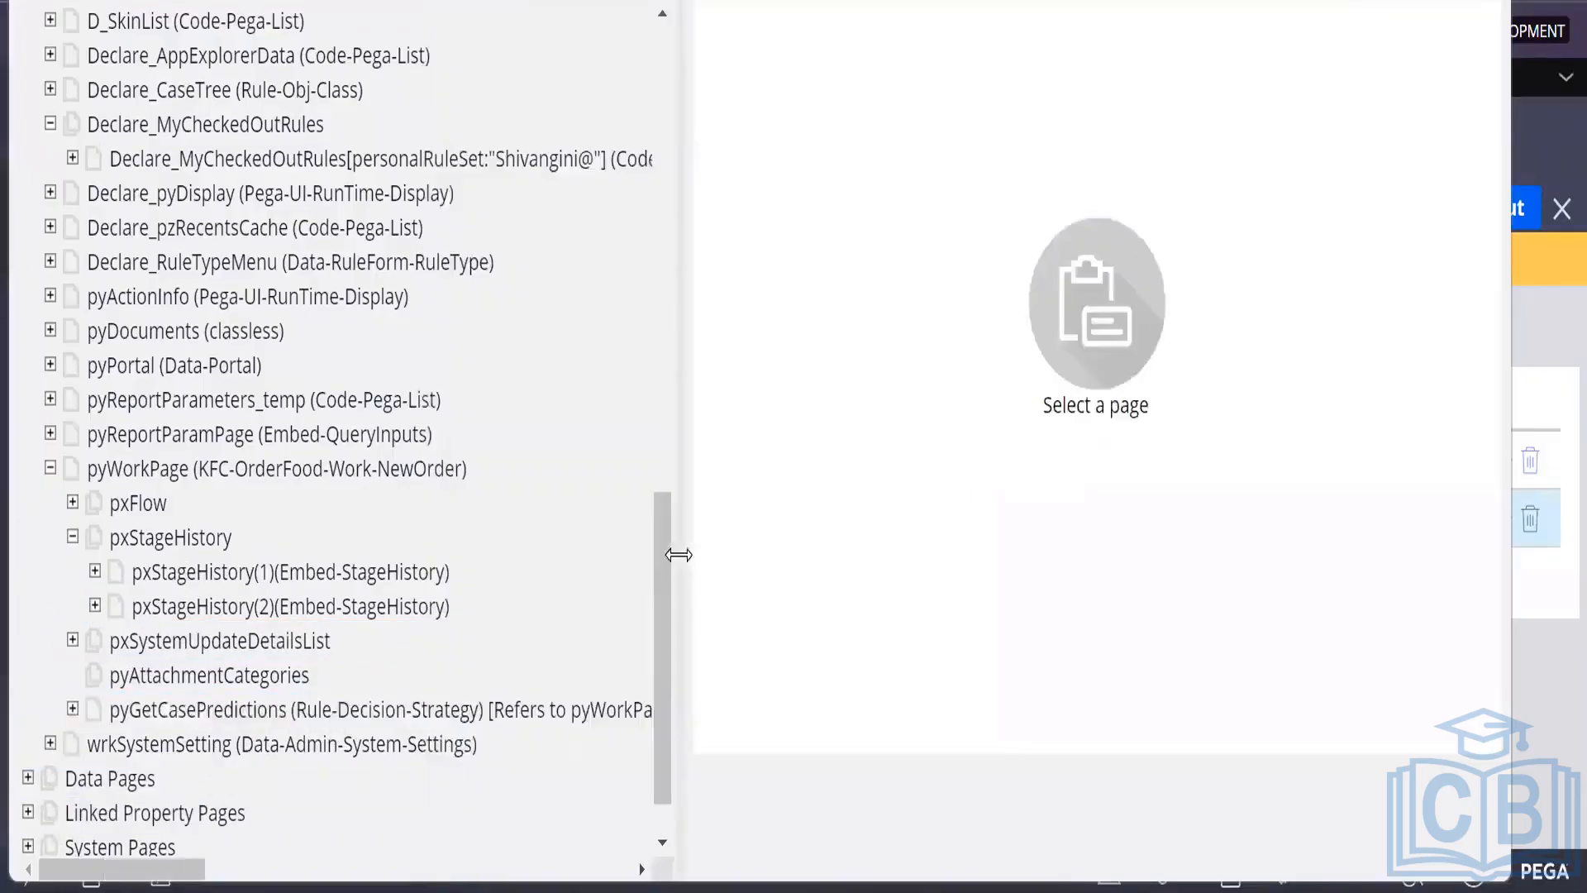
pyautogui.click(124, 577)
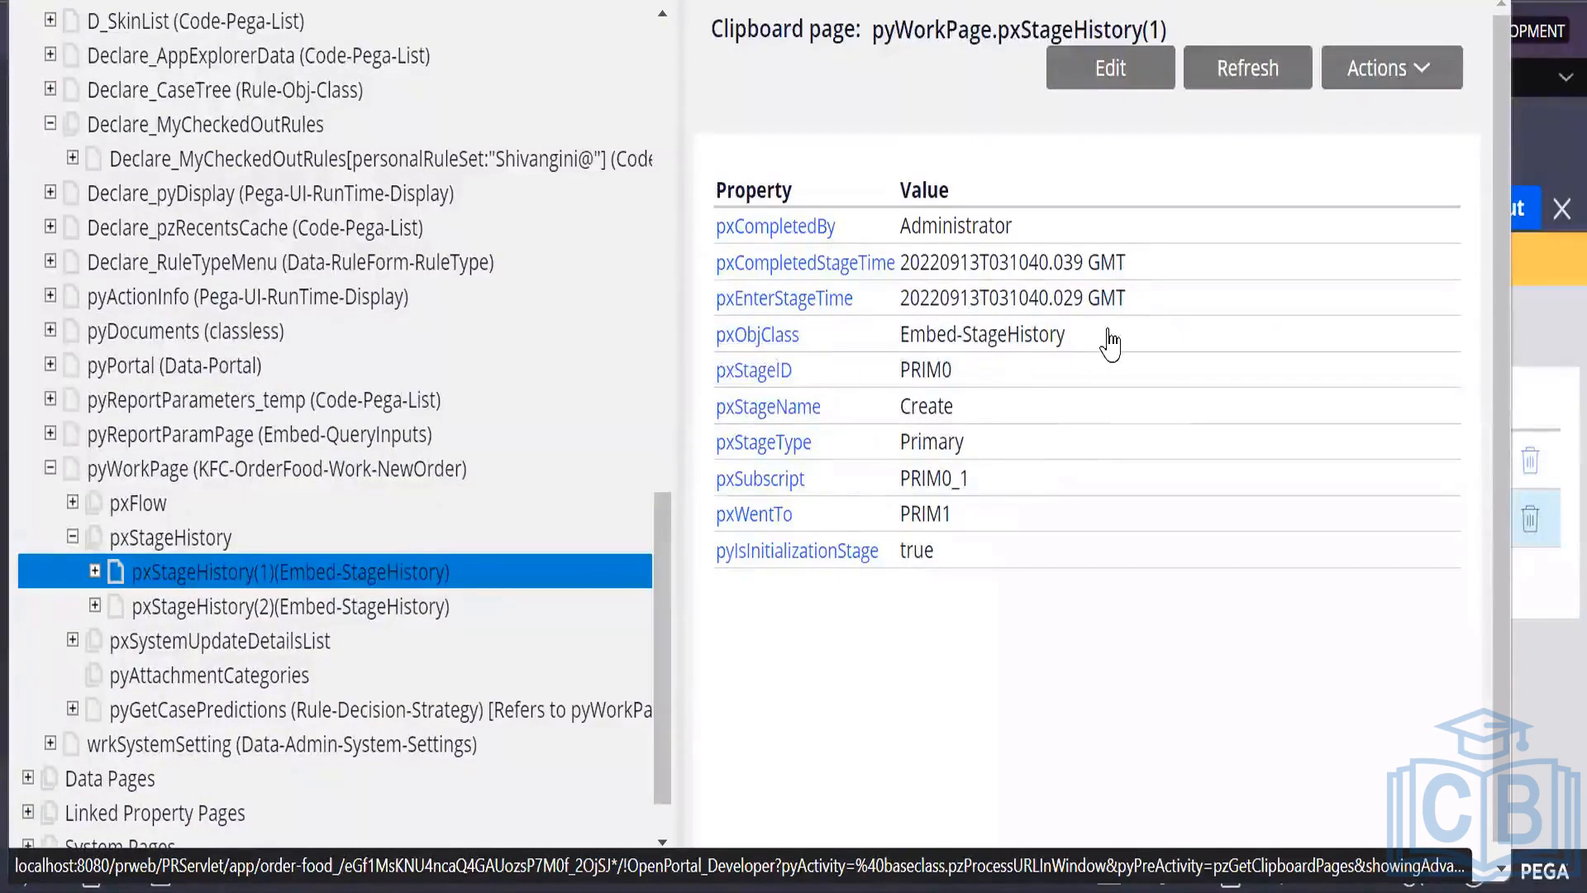
pyautogui.moveTo(1104, 339); pyautogui.dragTo(890, 337)
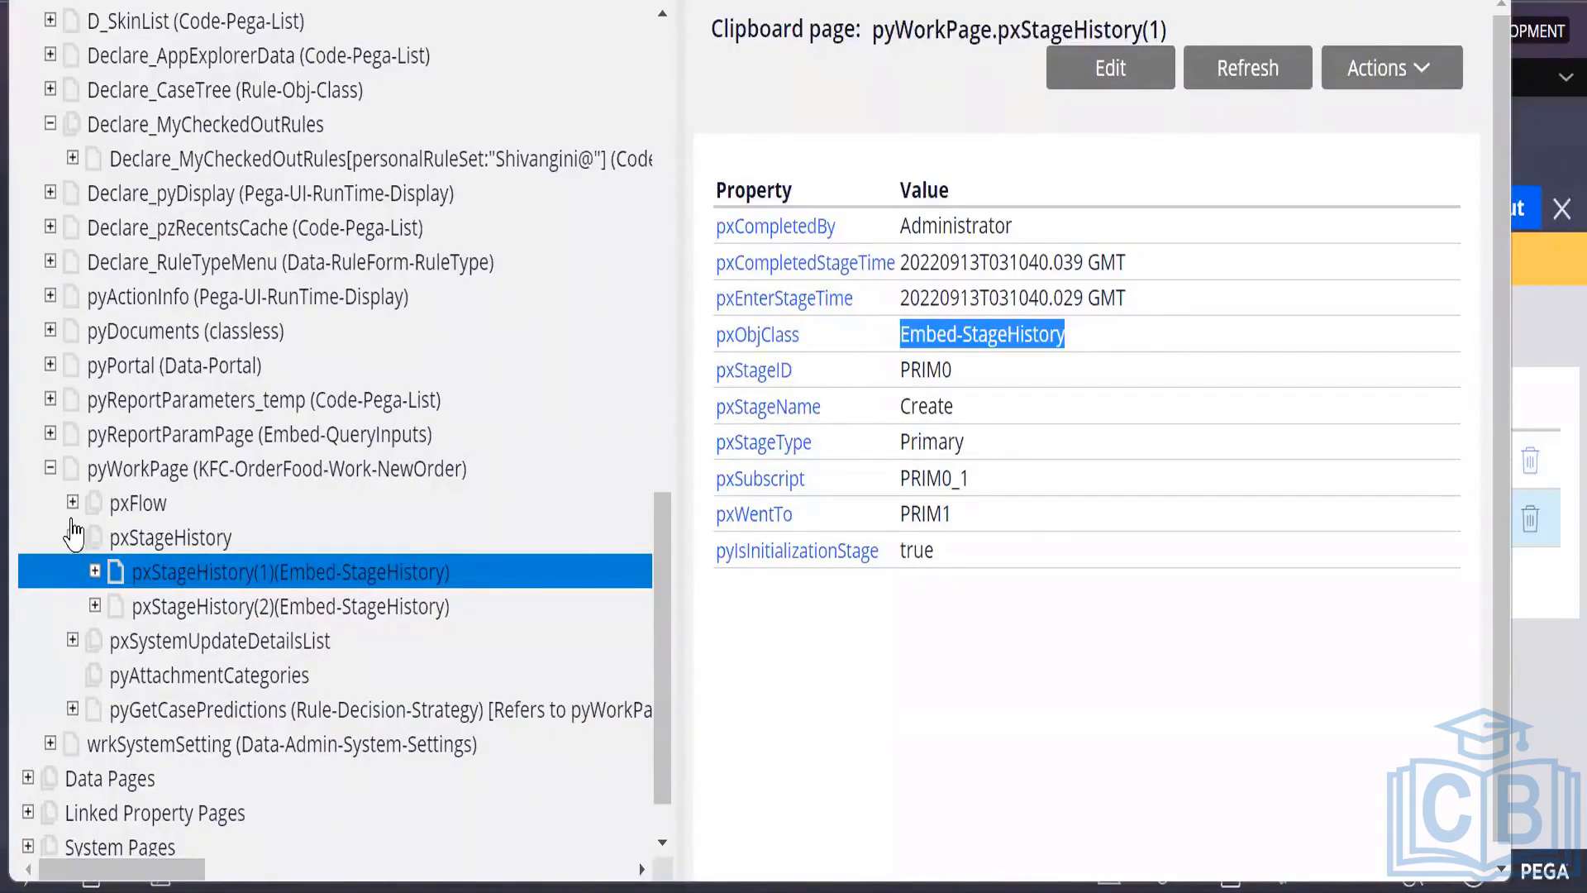
pyautogui.click(75, 538)
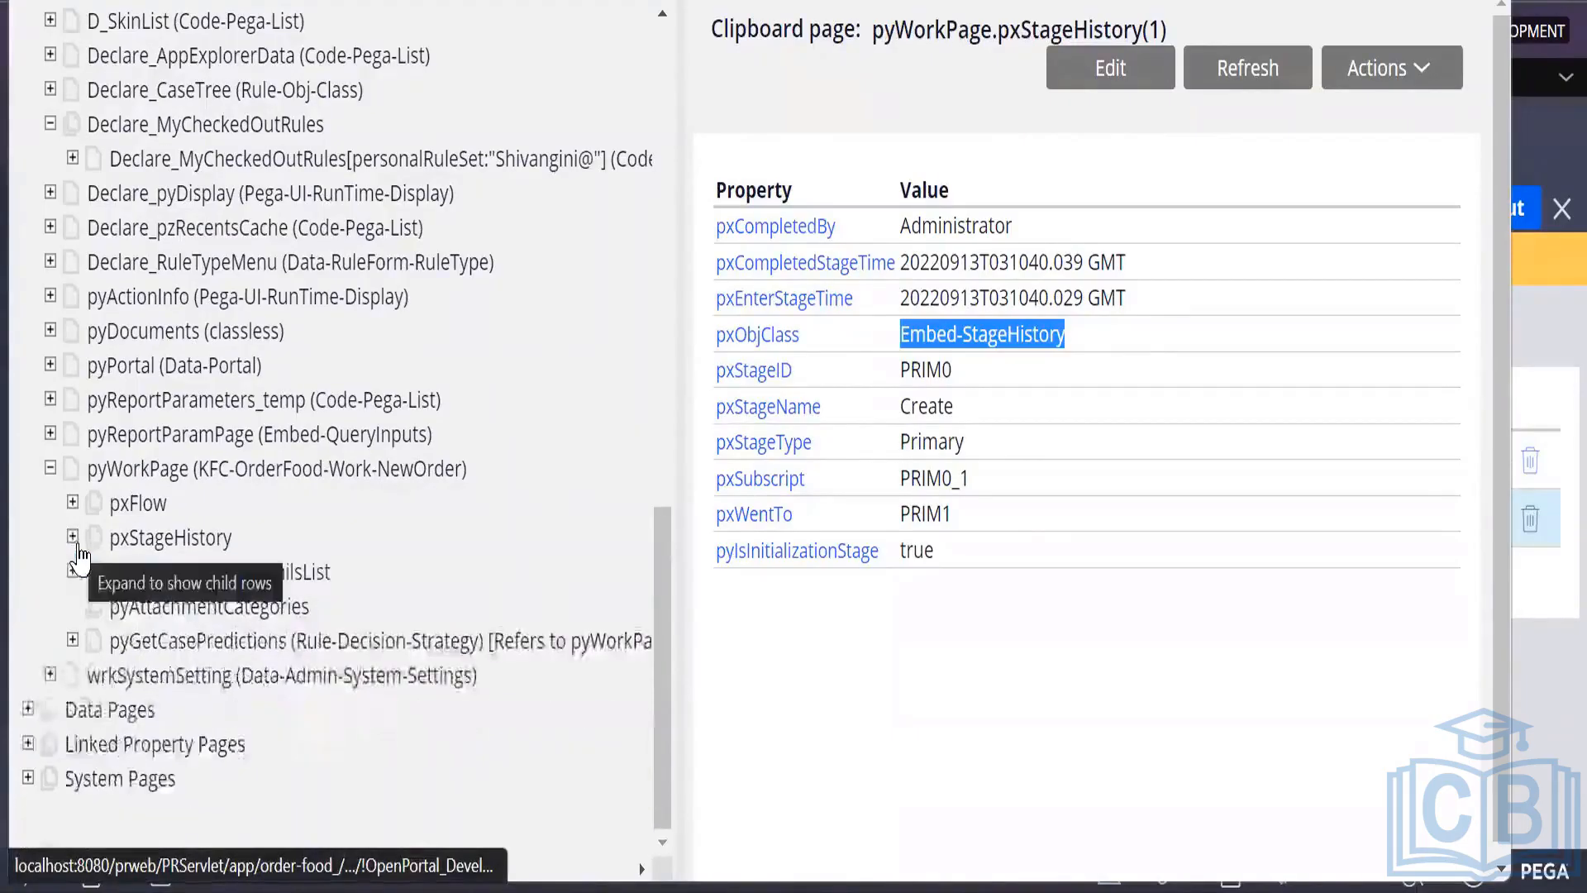
pyautogui.click(105, 544)
pyautogui.click(233, 574)
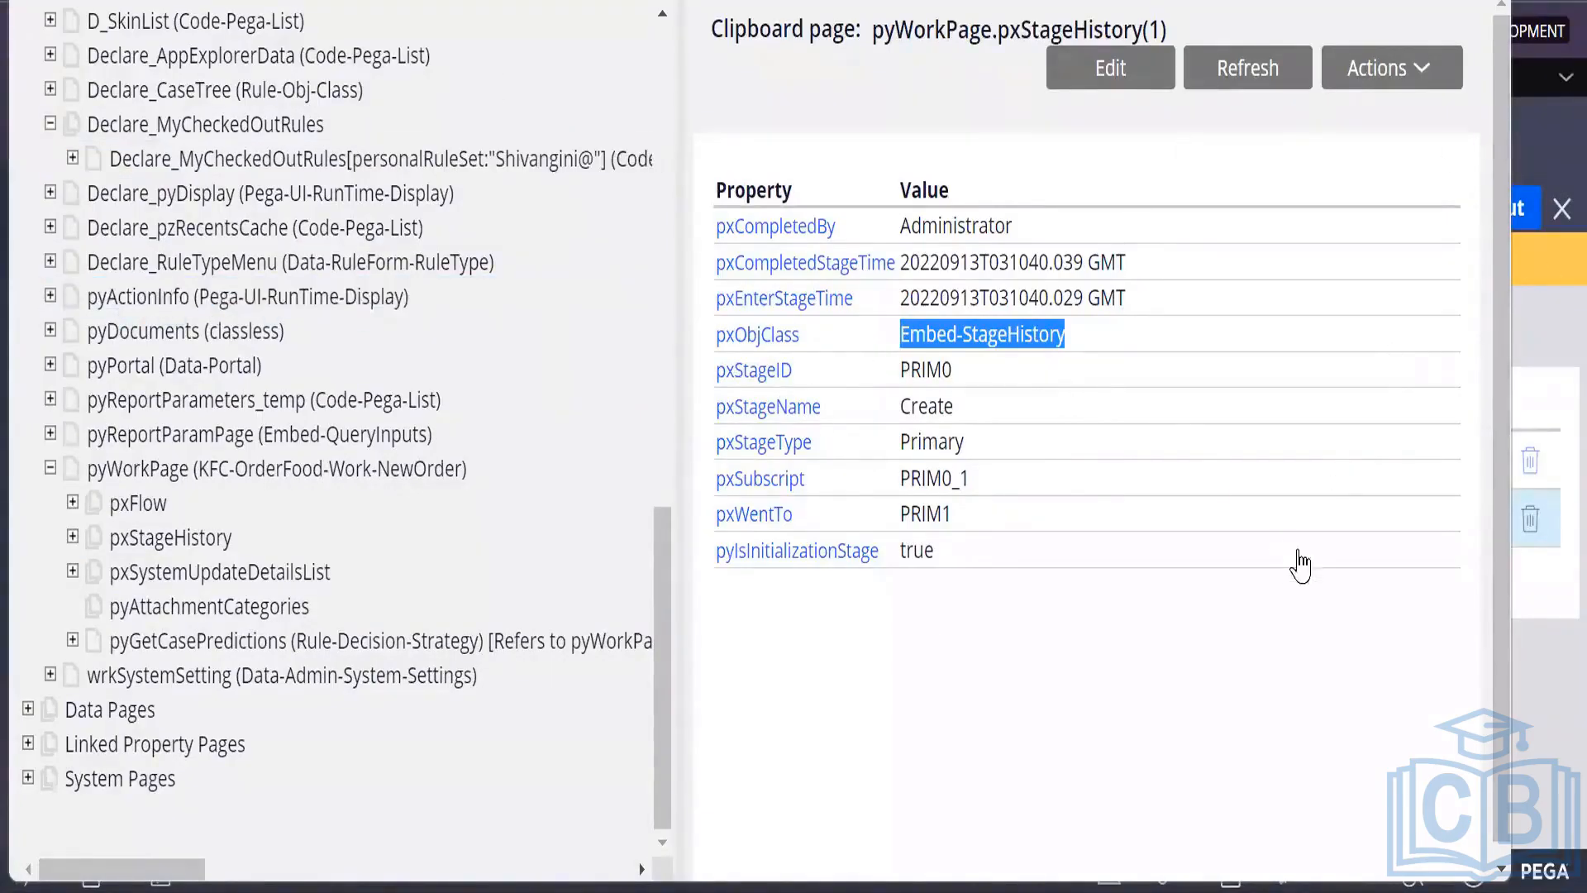
pyautogui.click(535, 641)
# Switch to the running NewOrder case and toggle the same-address checkbox to examine how the CustomerName delivery field responds.
pyautogui.hotkey('alt', 'Tab')
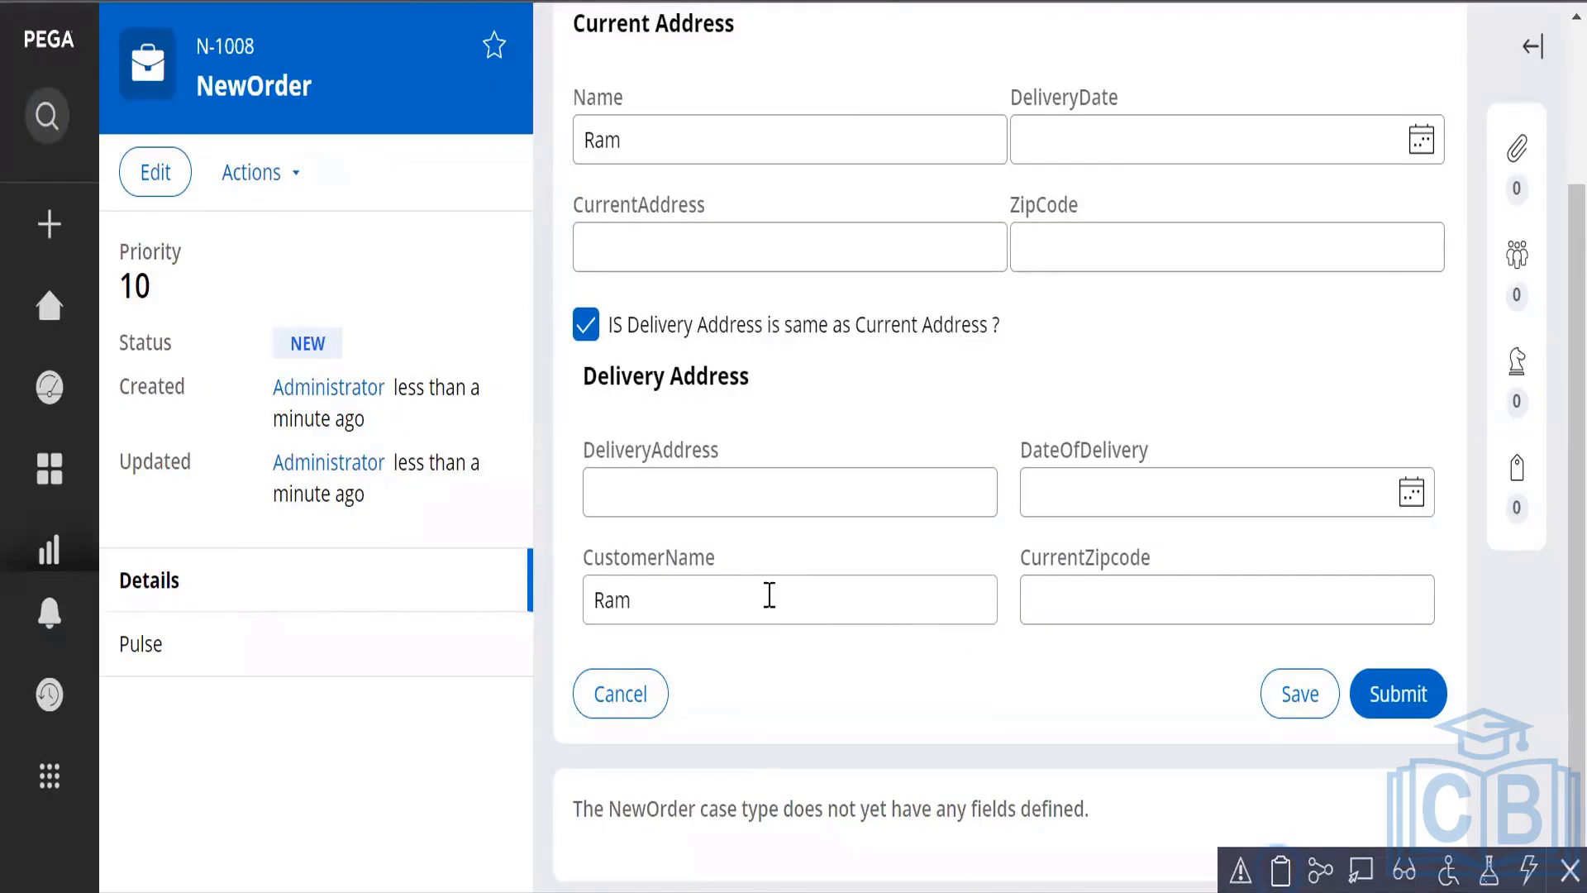
pyautogui.click(701, 259)
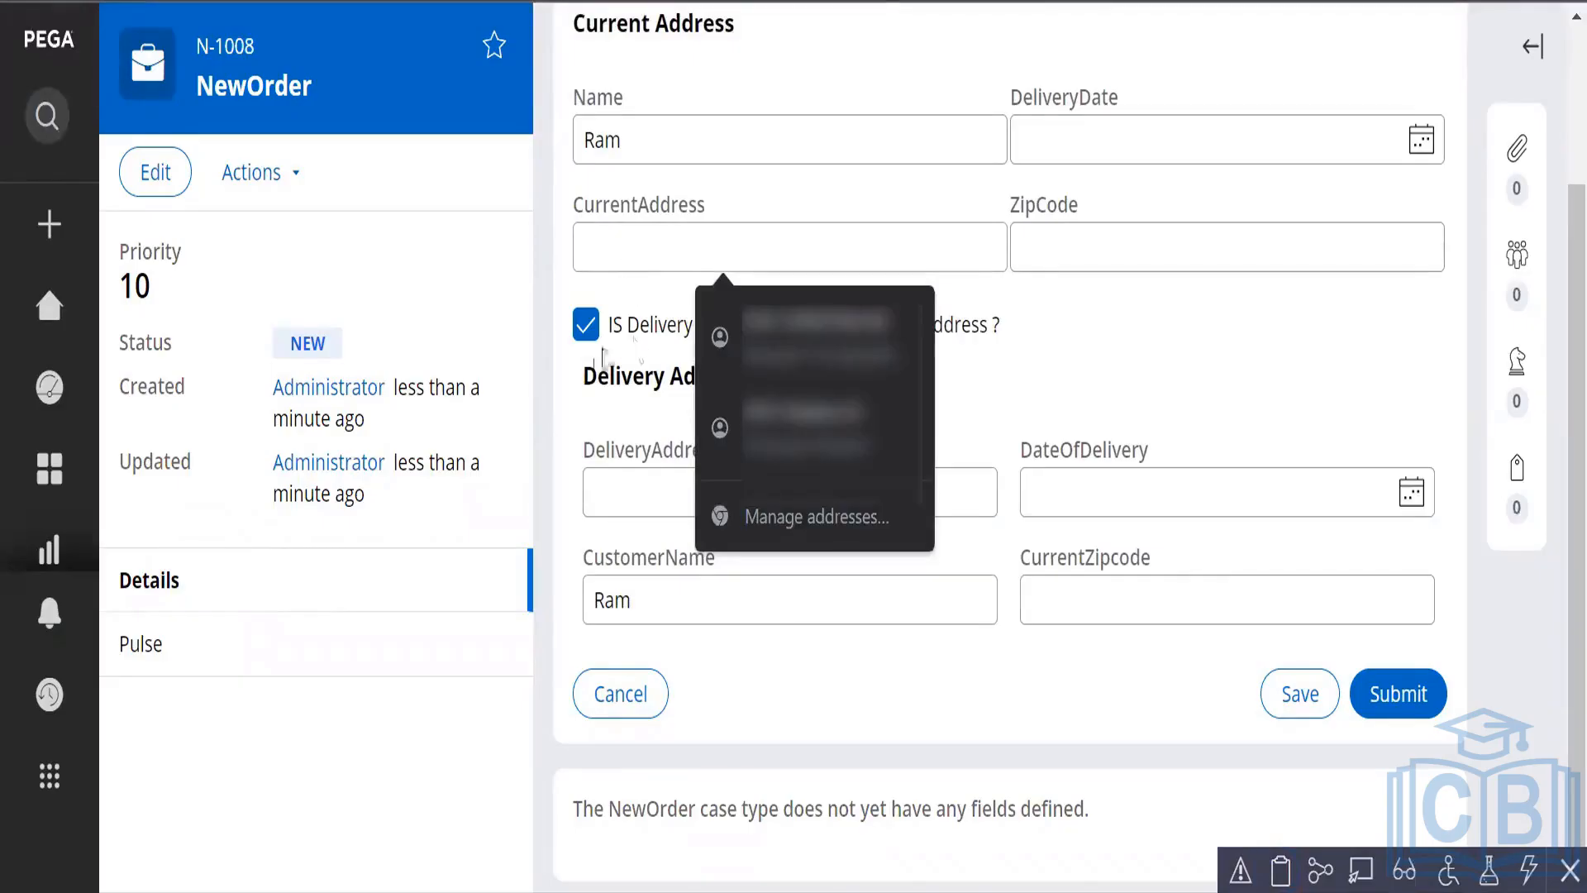
pyautogui.click(585, 325)
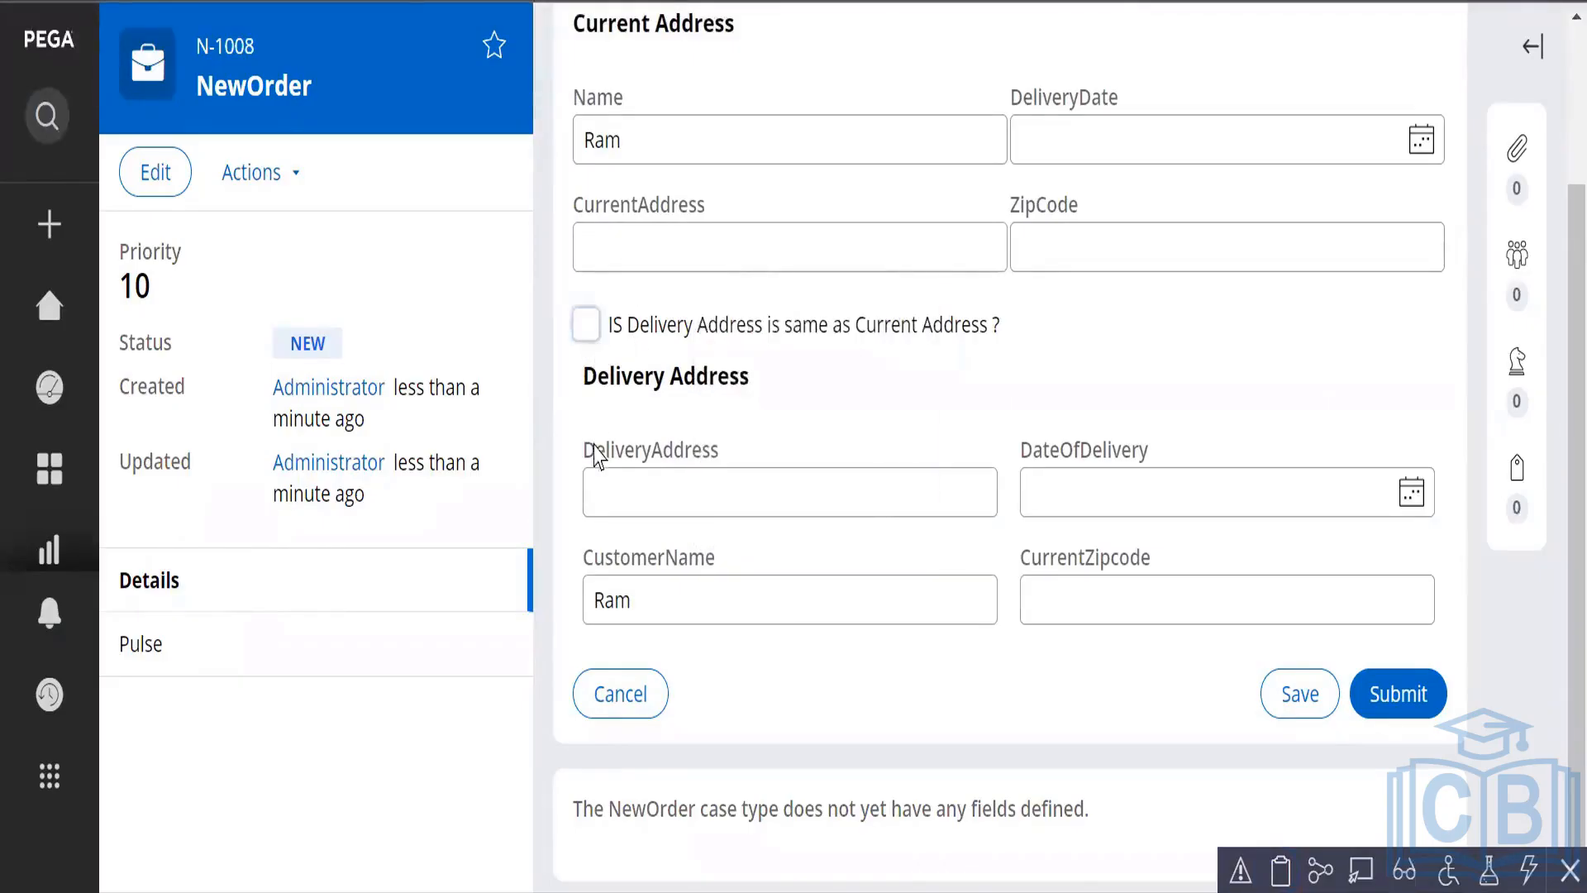
pyautogui.moveTo(641, 600); pyautogui.dragTo(577, 603)
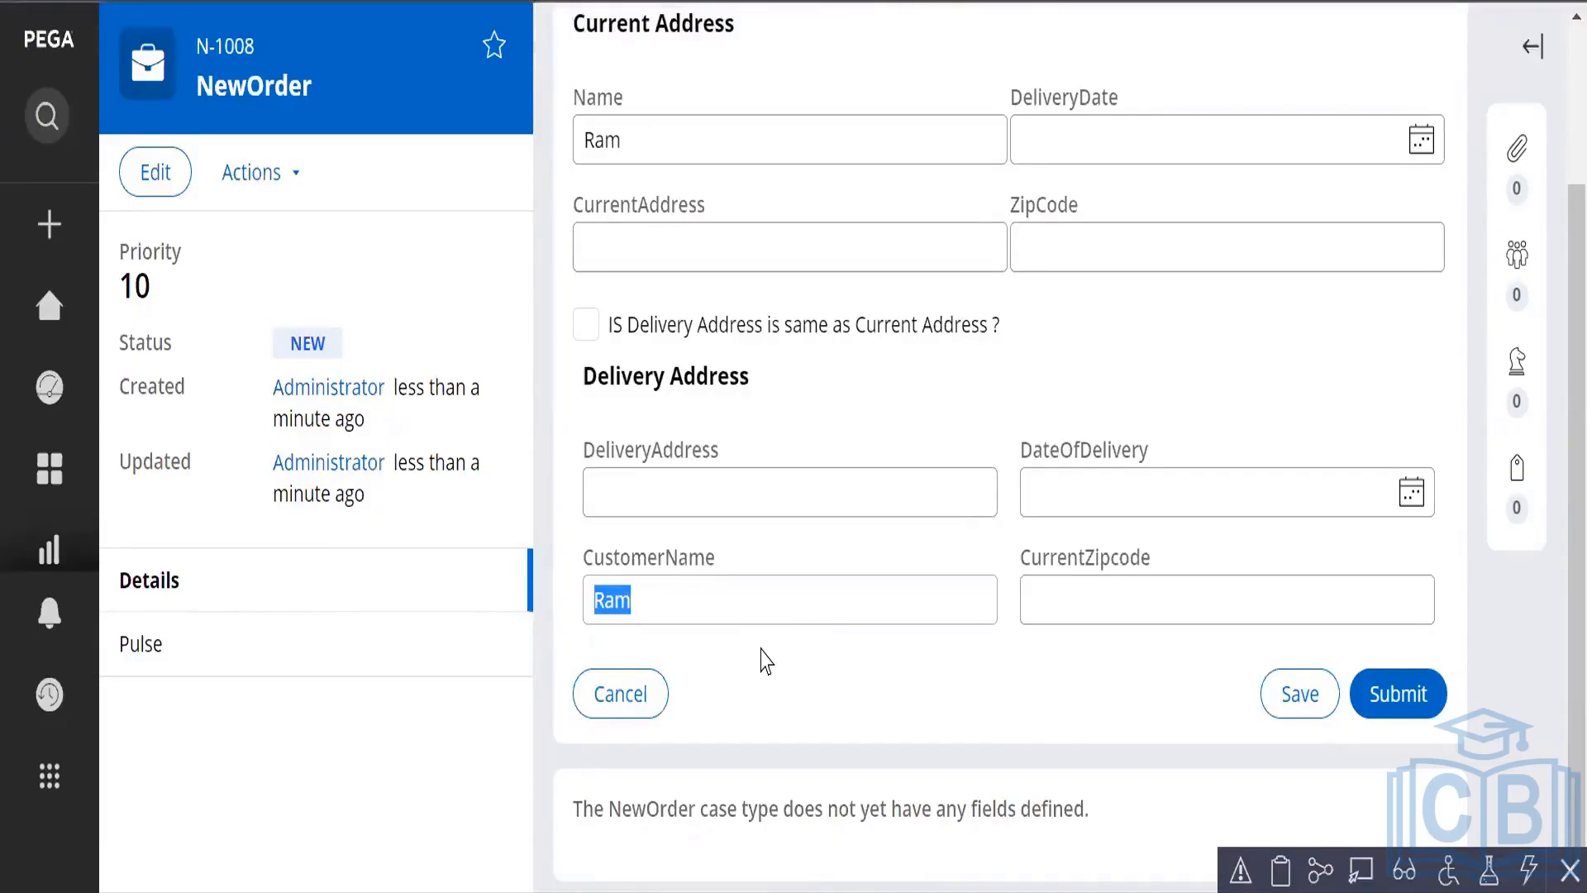
pyautogui.click(589, 329)
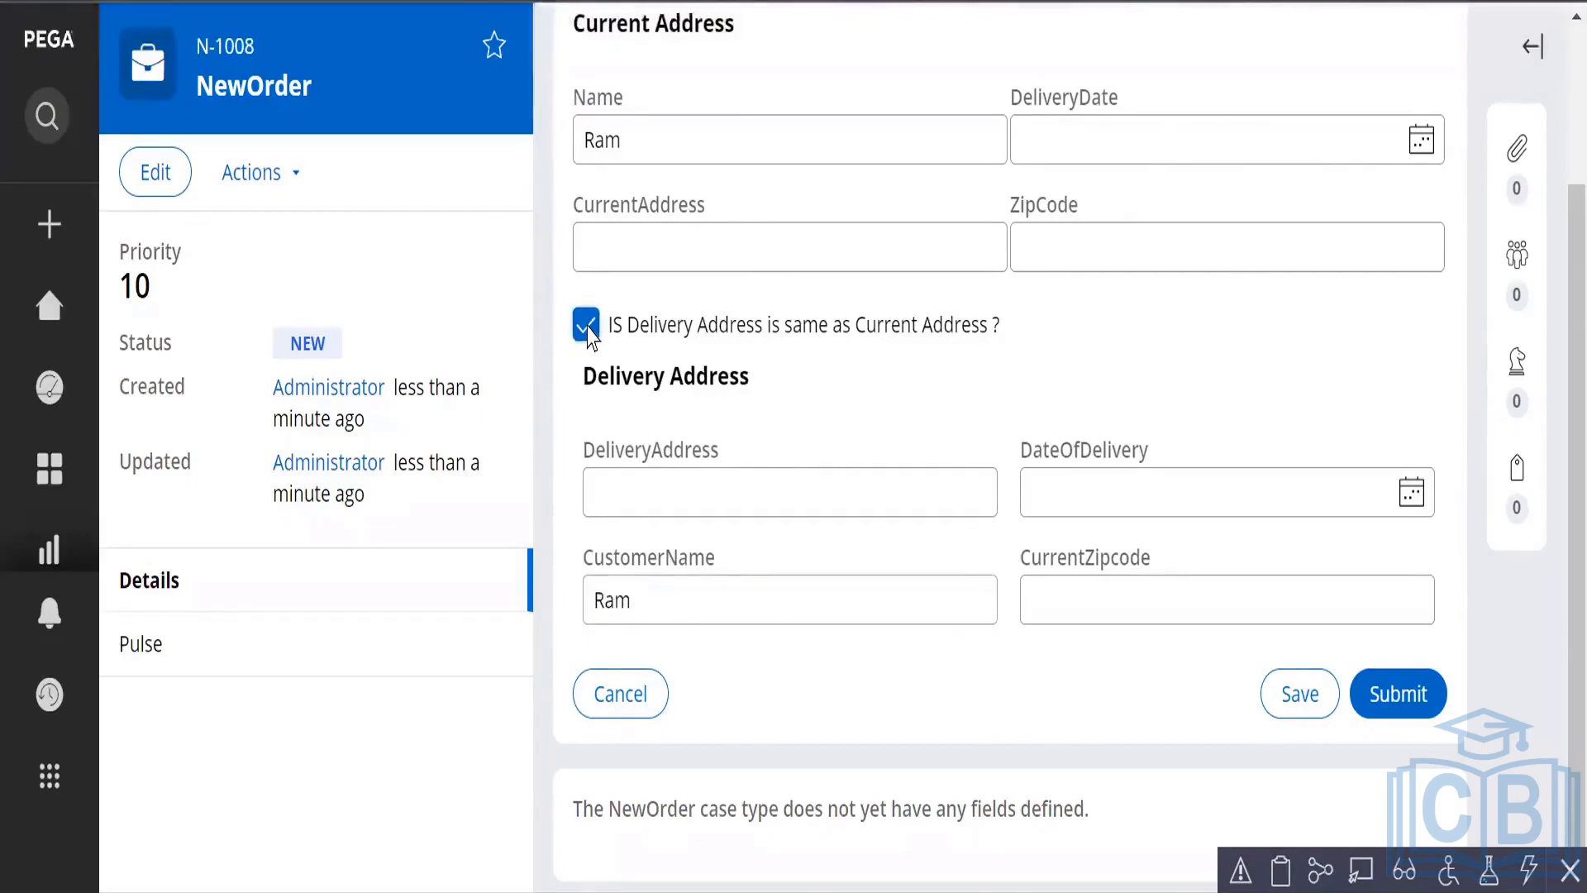
pyautogui.click(590, 335)
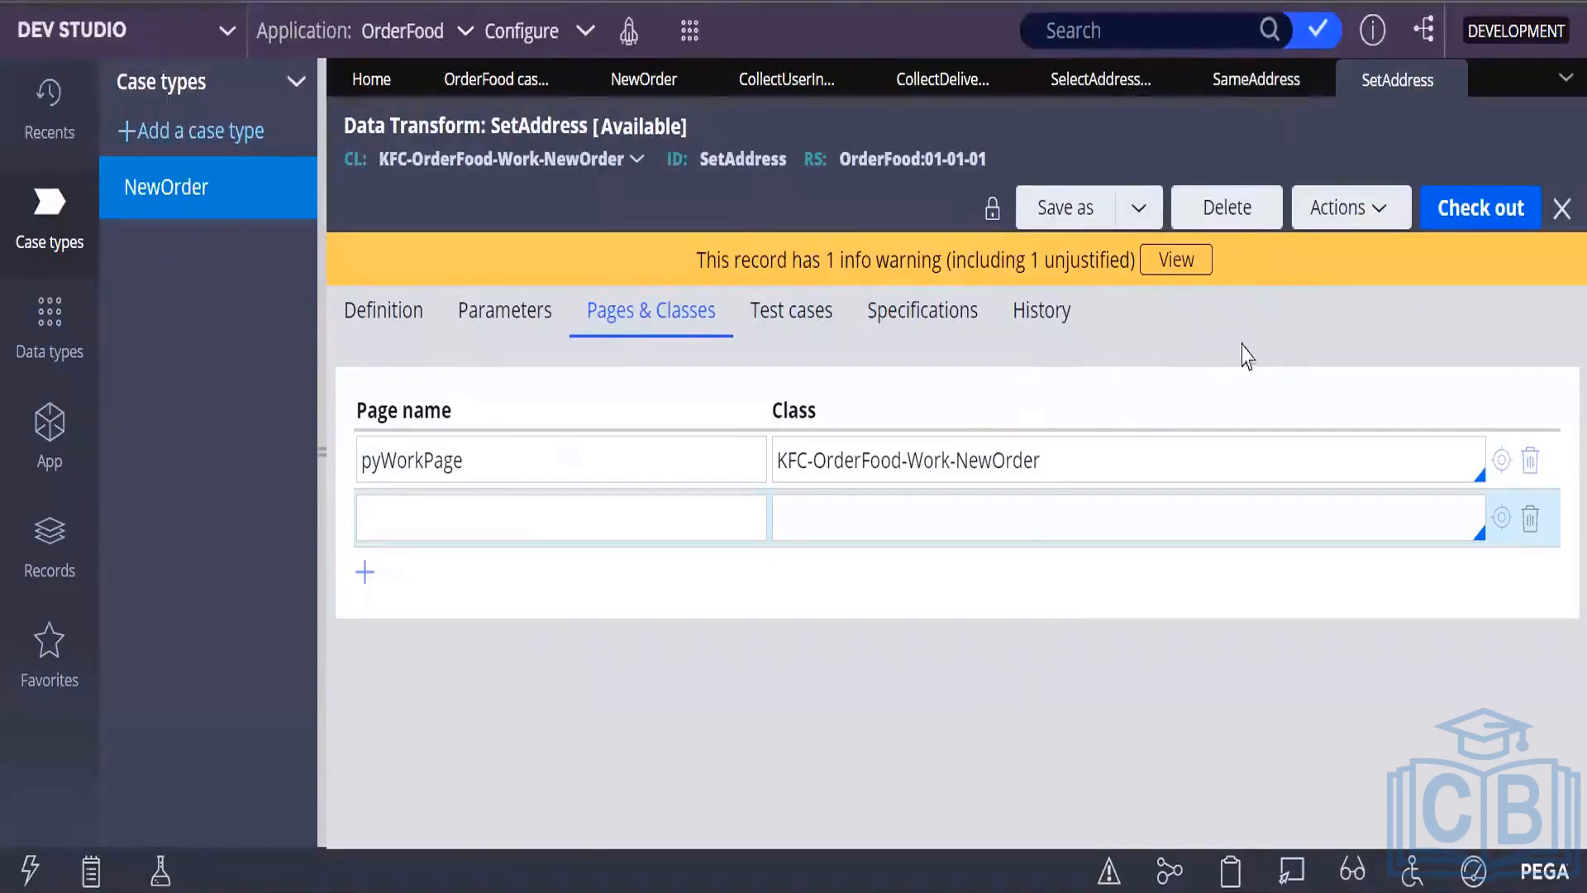
# Refresh the SetAddress data transform to discard the unsaved page entries, and display its definition.
pyautogui.click(1378, 208)
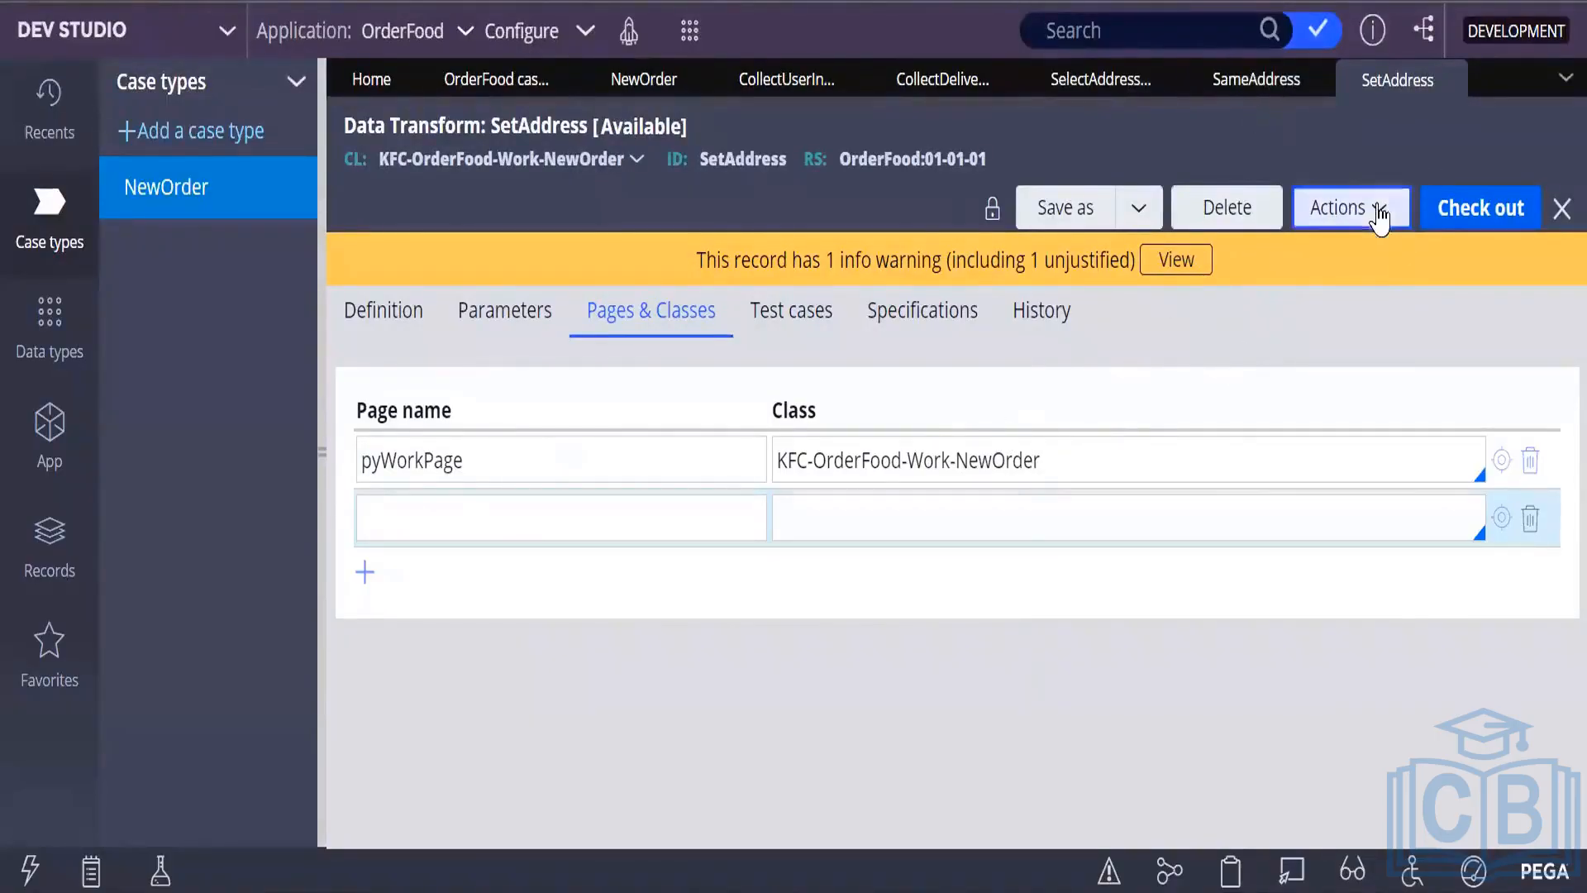
pyautogui.click(1289, 332)
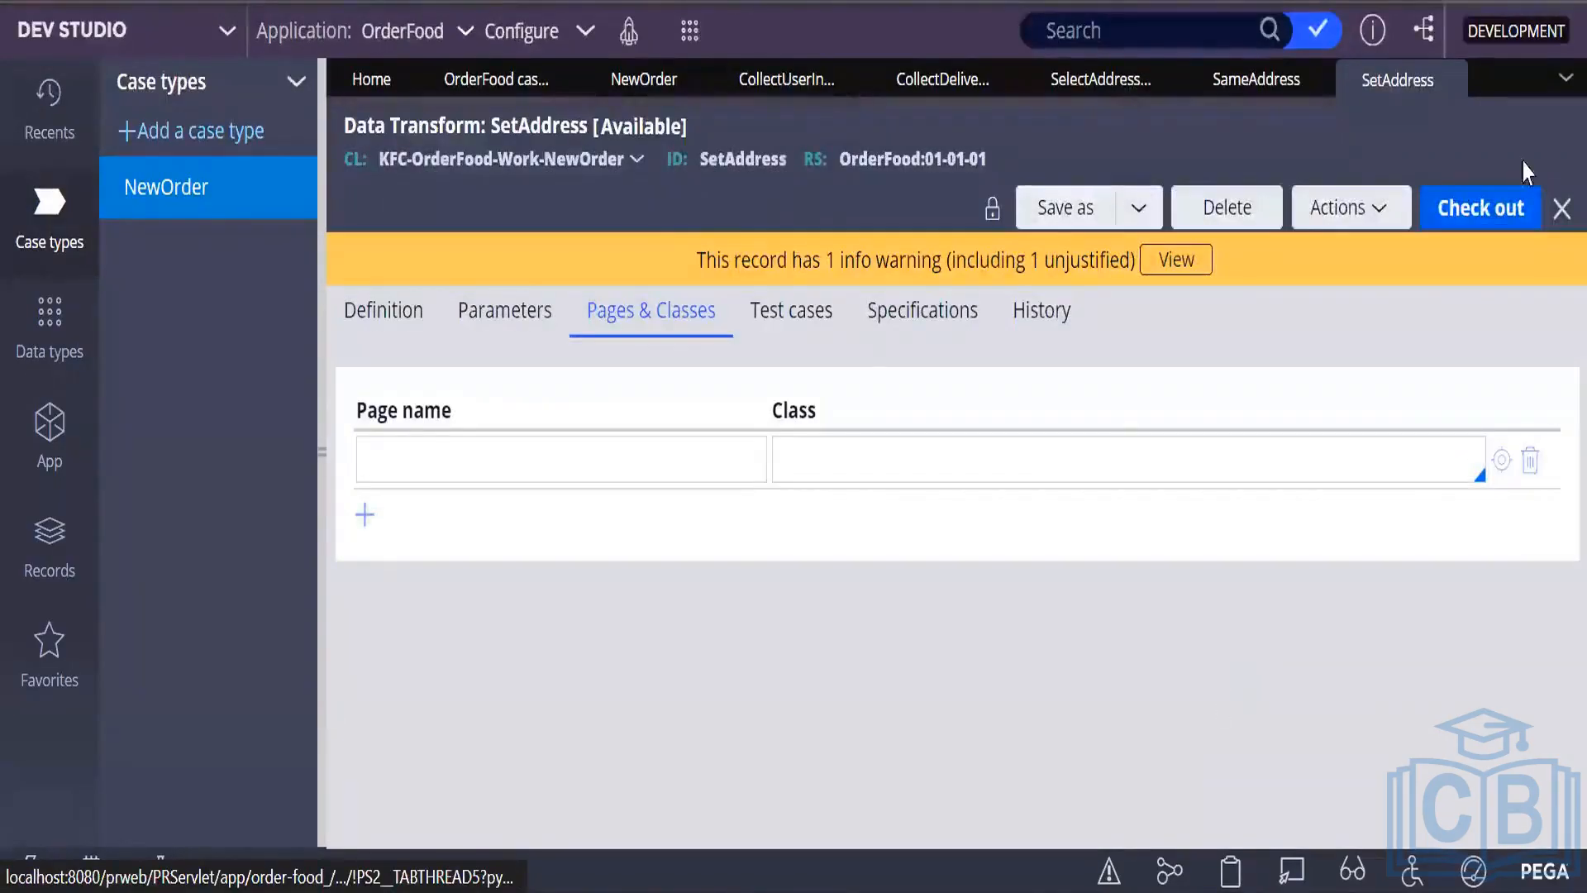
pyautogui.click(417, 322)
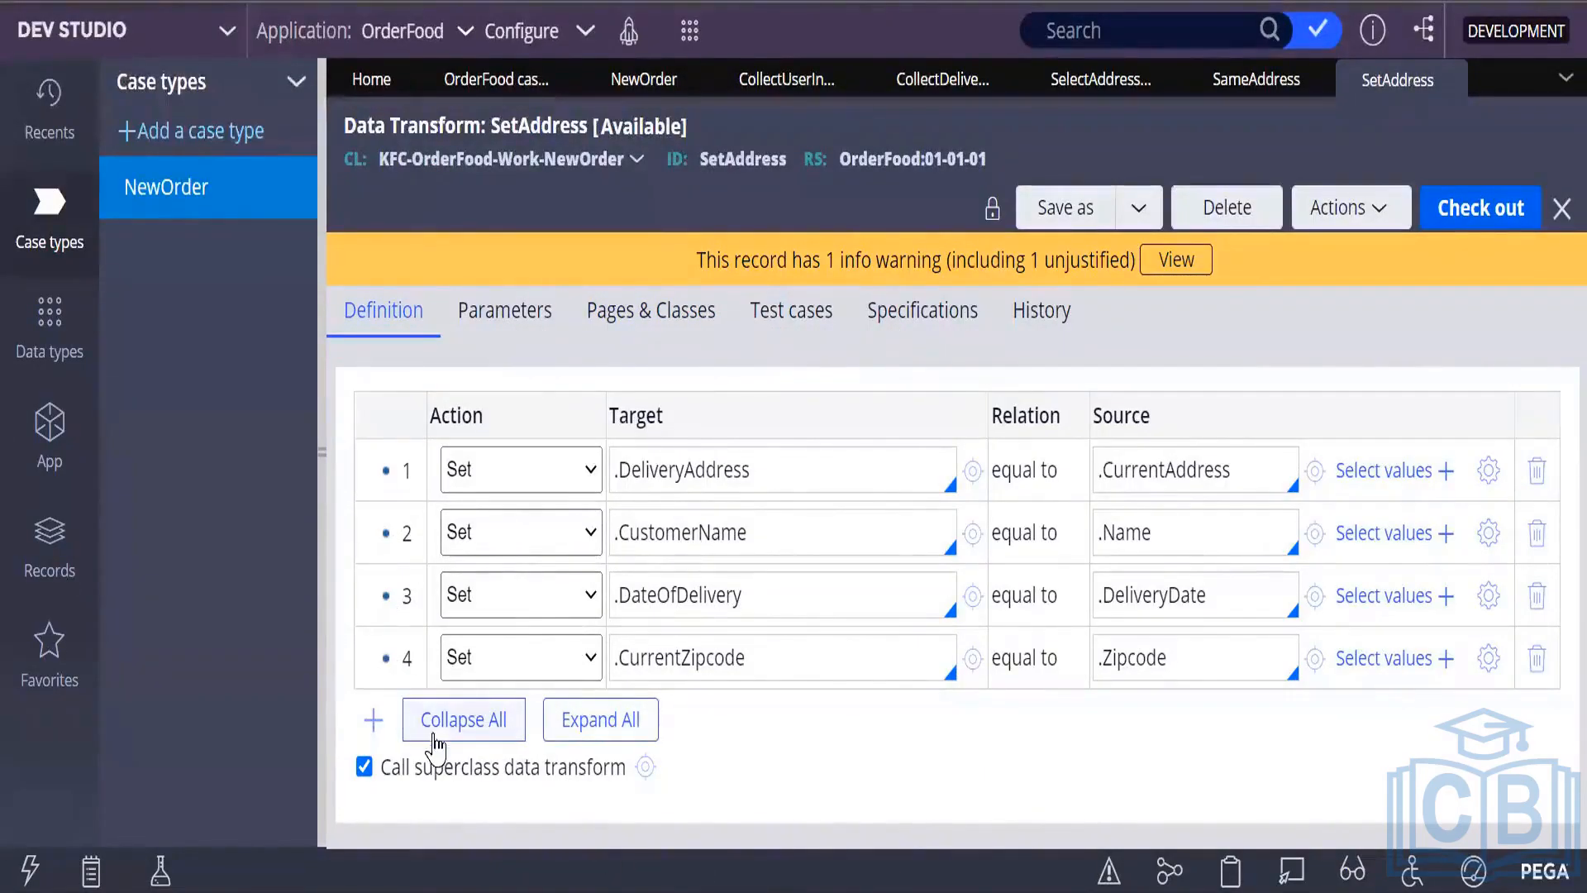
# Insert a row above the DeliveryAddress mapping in SetAddress and set its action to When.
pyautogui.rightClick(488, 470)
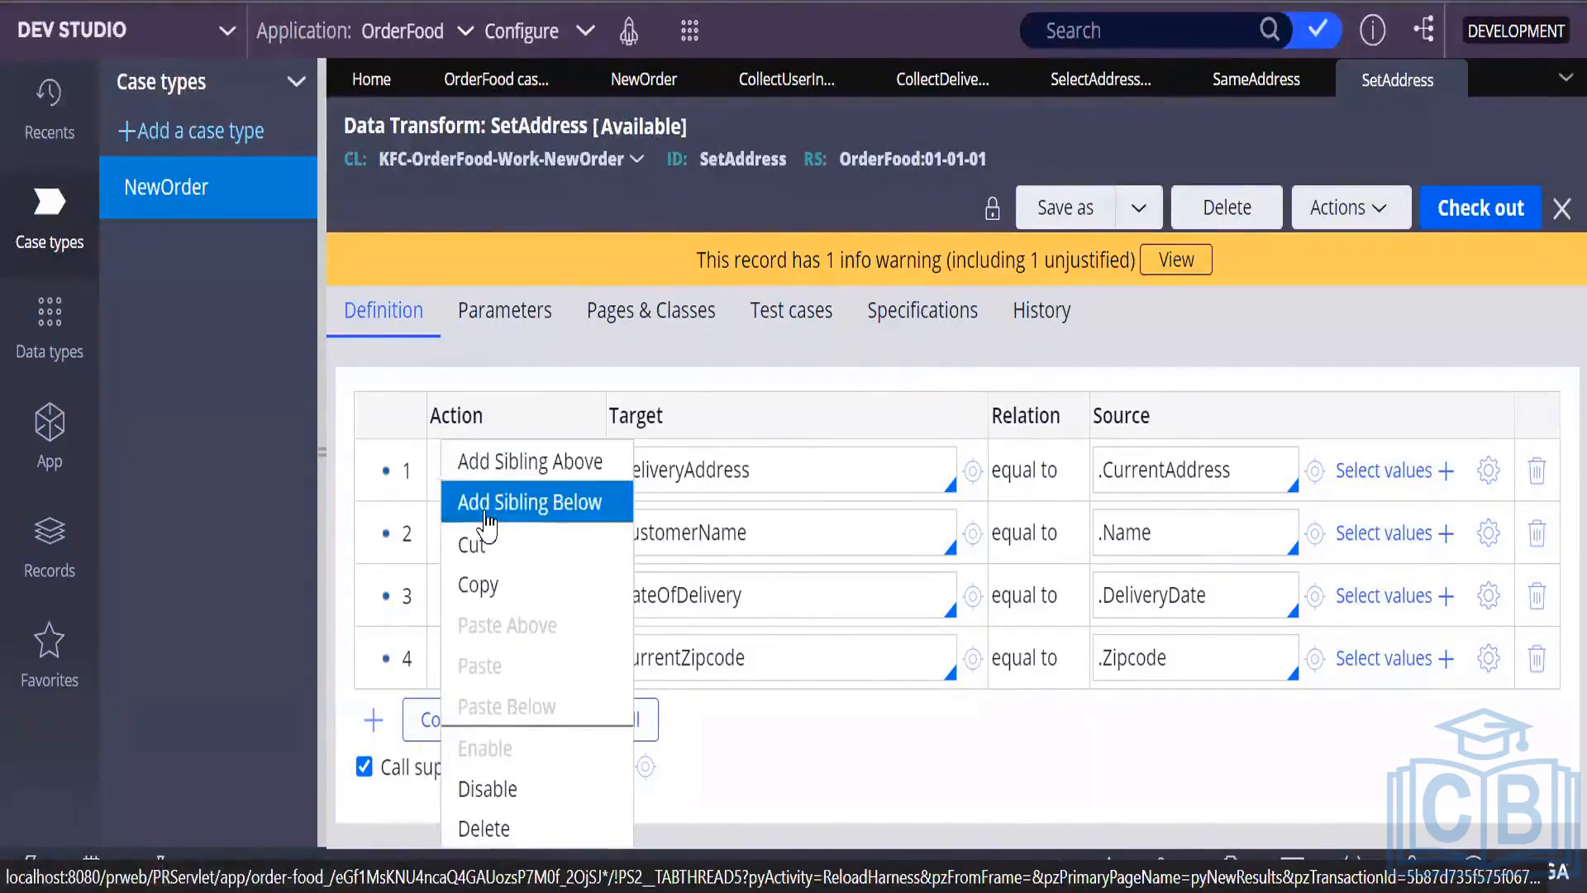
pyautogui.click(508, 464)
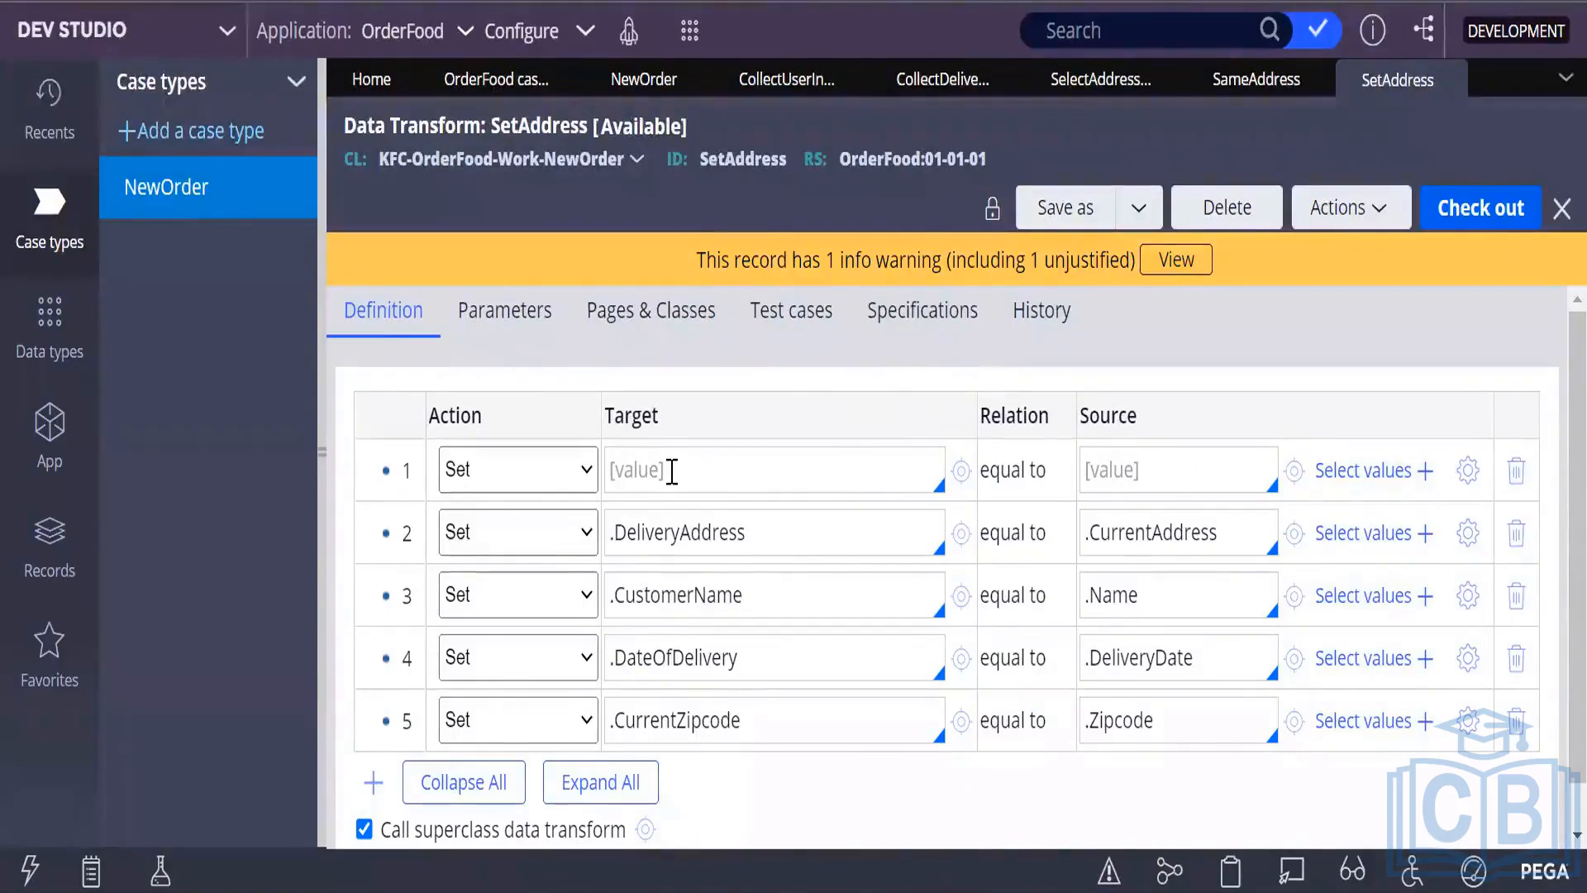
pyautogui.click(586, 480)
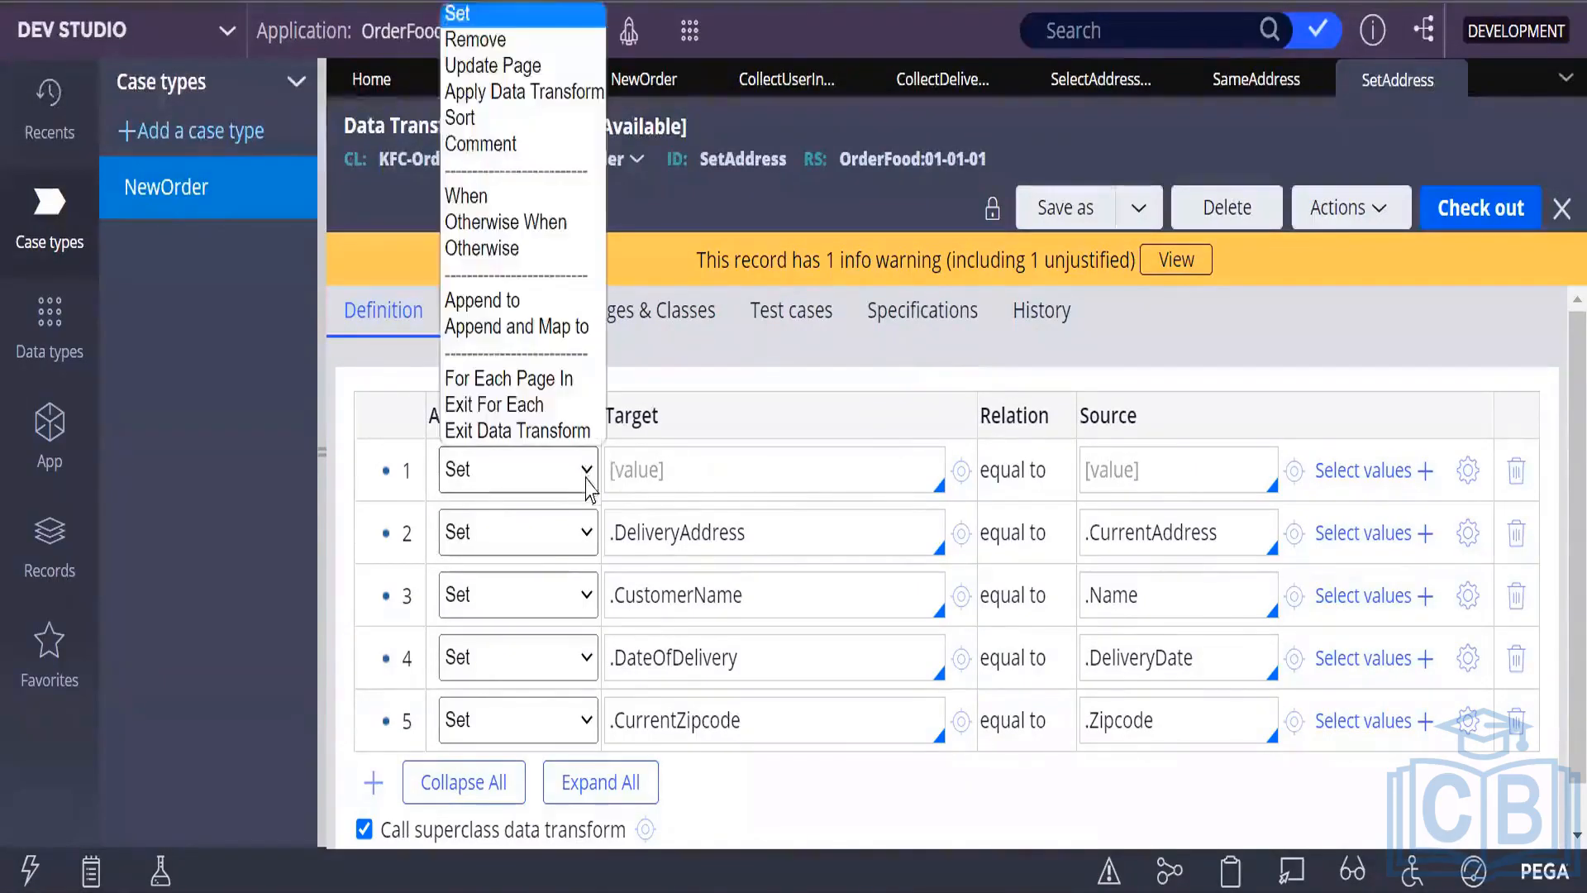
pyautogui.click(465, 196)
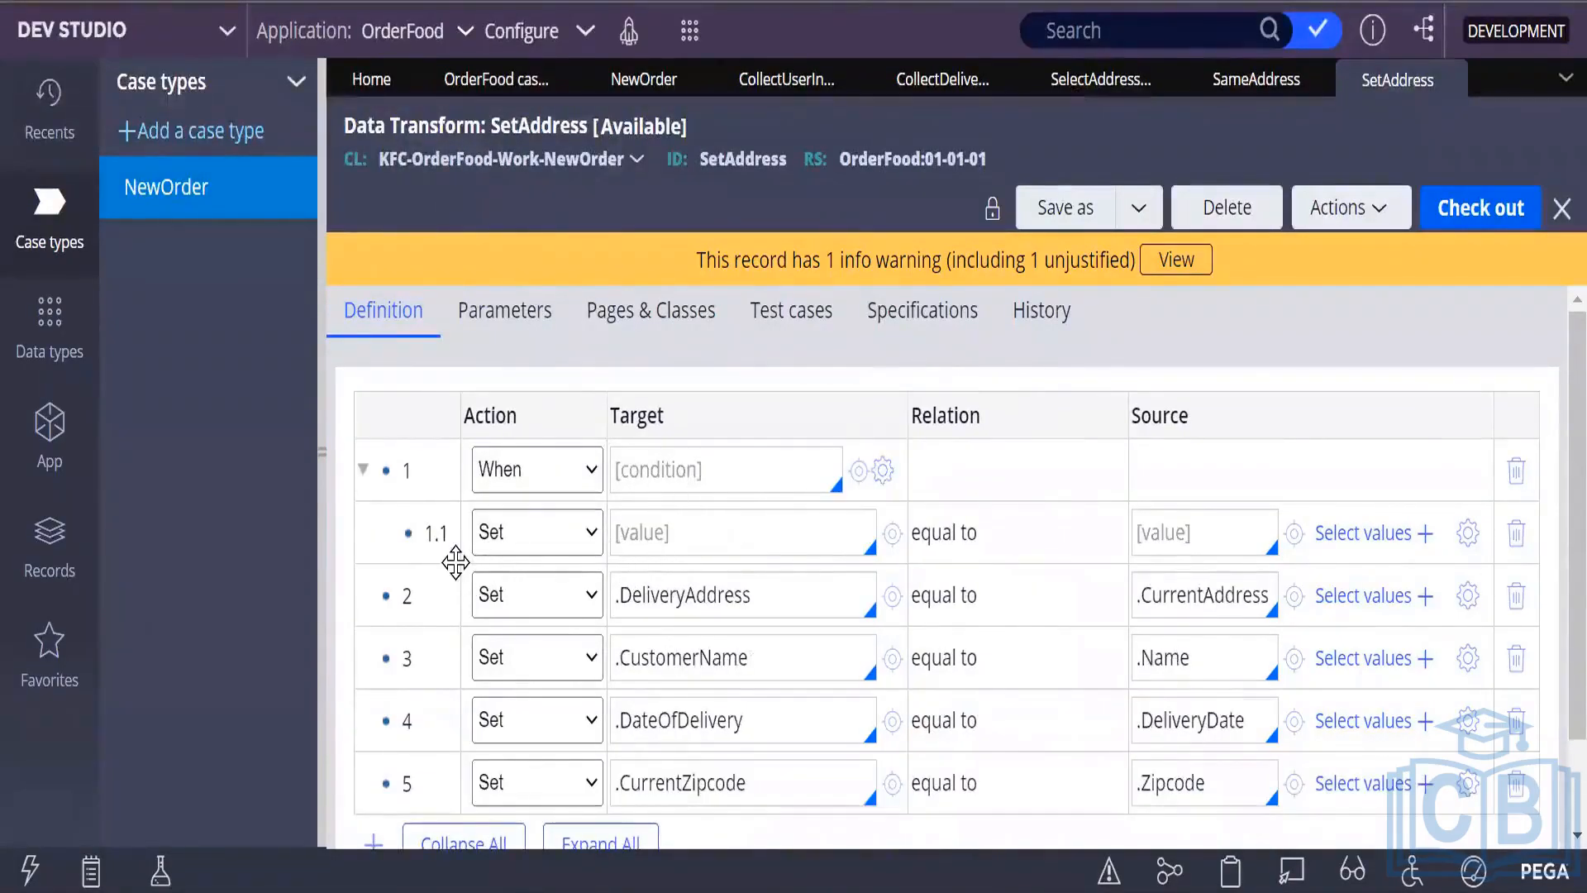
pyautogui.click(668, 540)
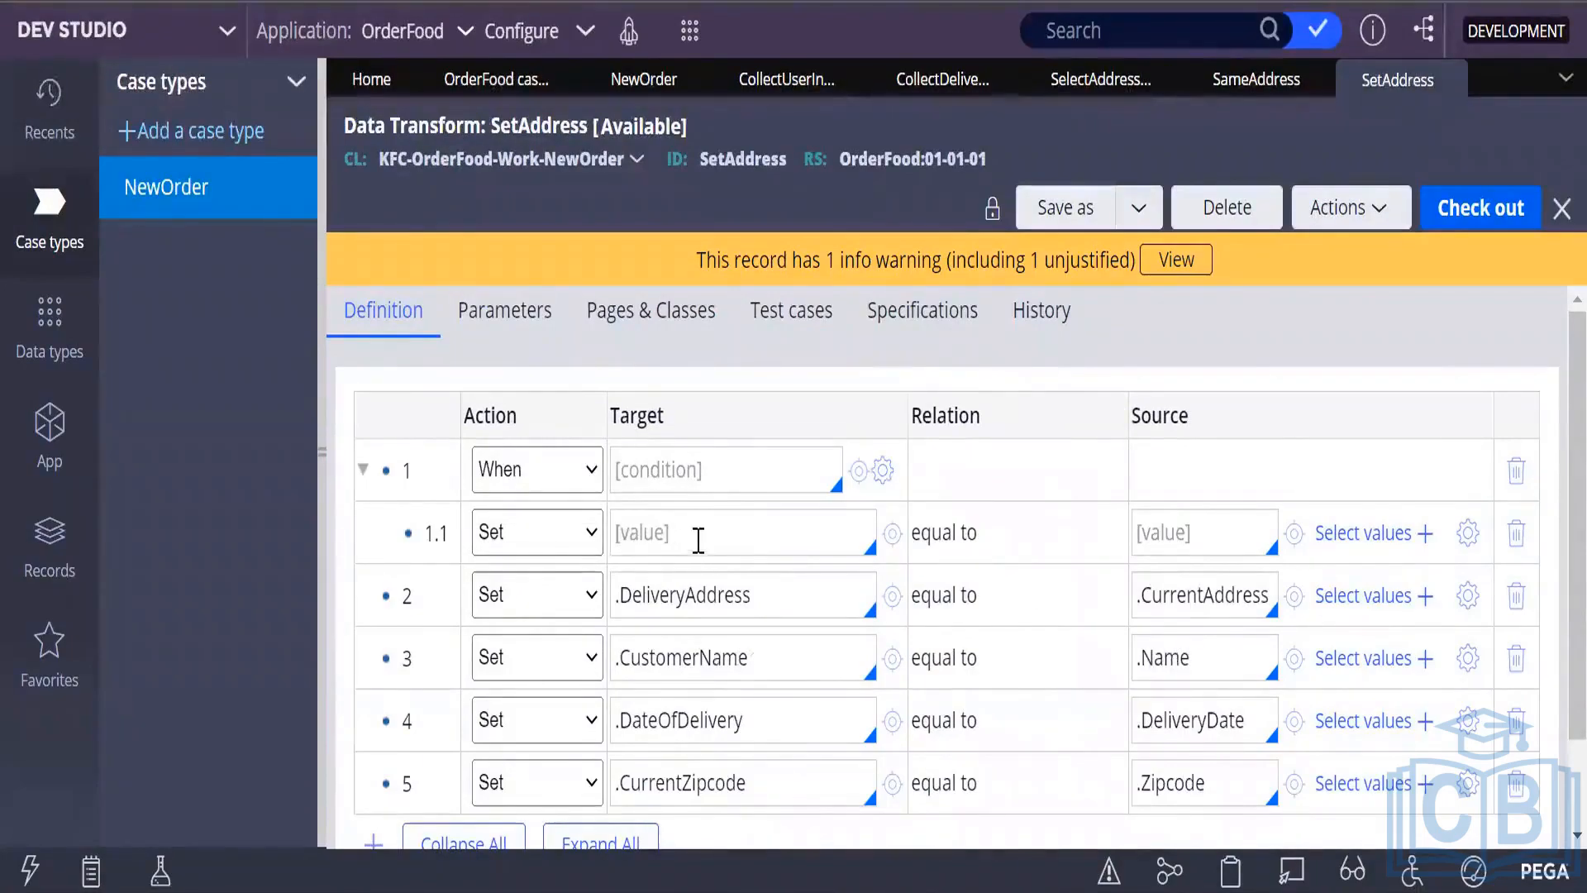
pyautogui.click(703, 468)
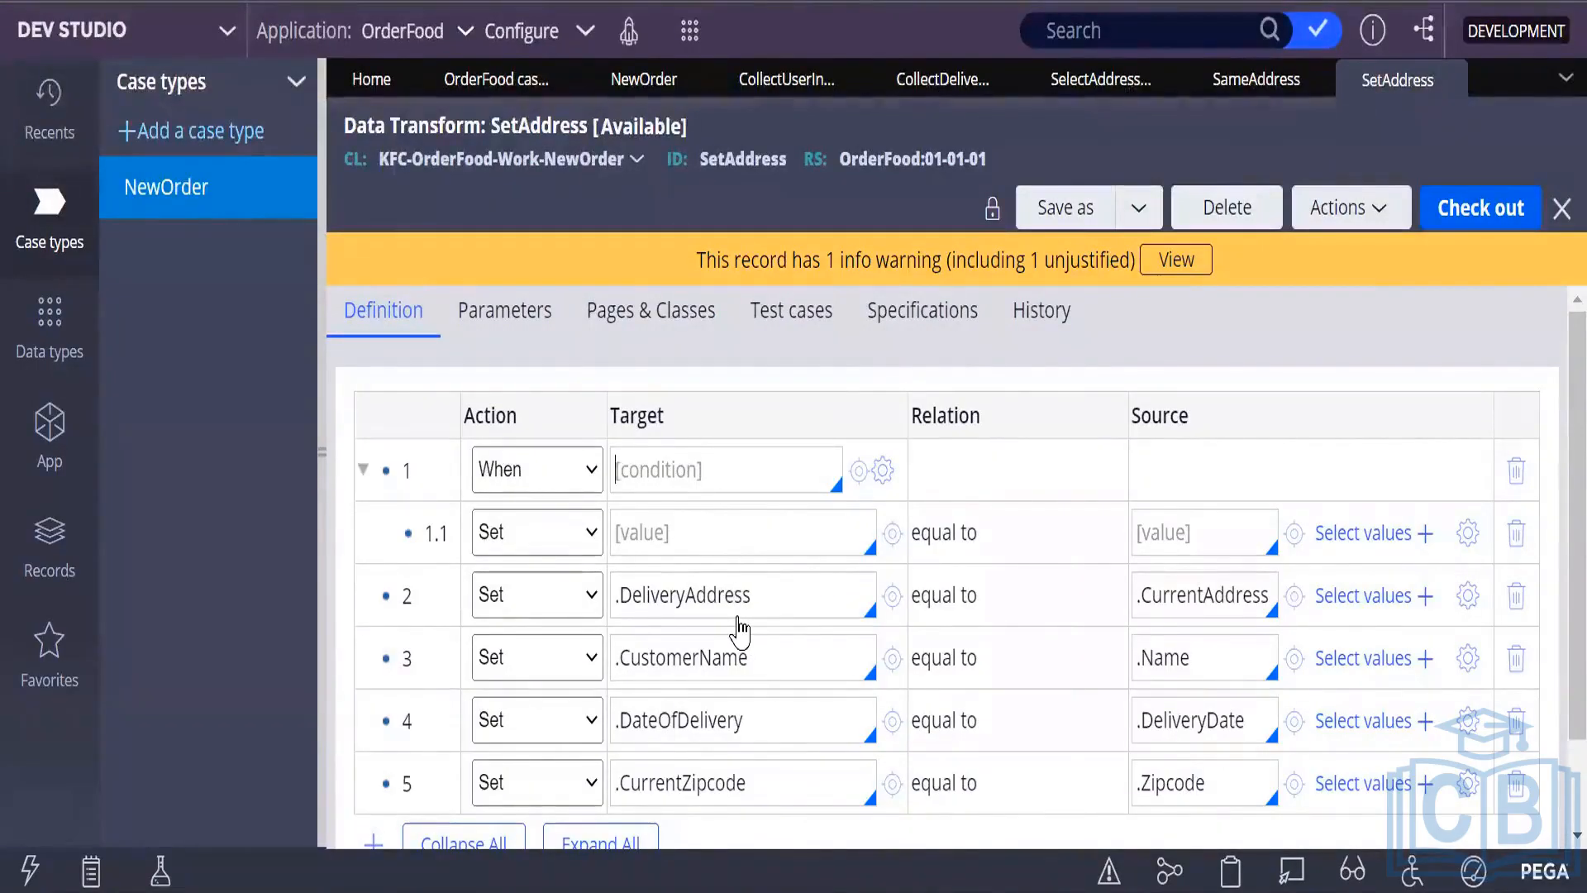
# Insert another row directly above the DeliveryAddress mapping and set its action to Otherwise.
pyautogui.rightClick(511, 589)
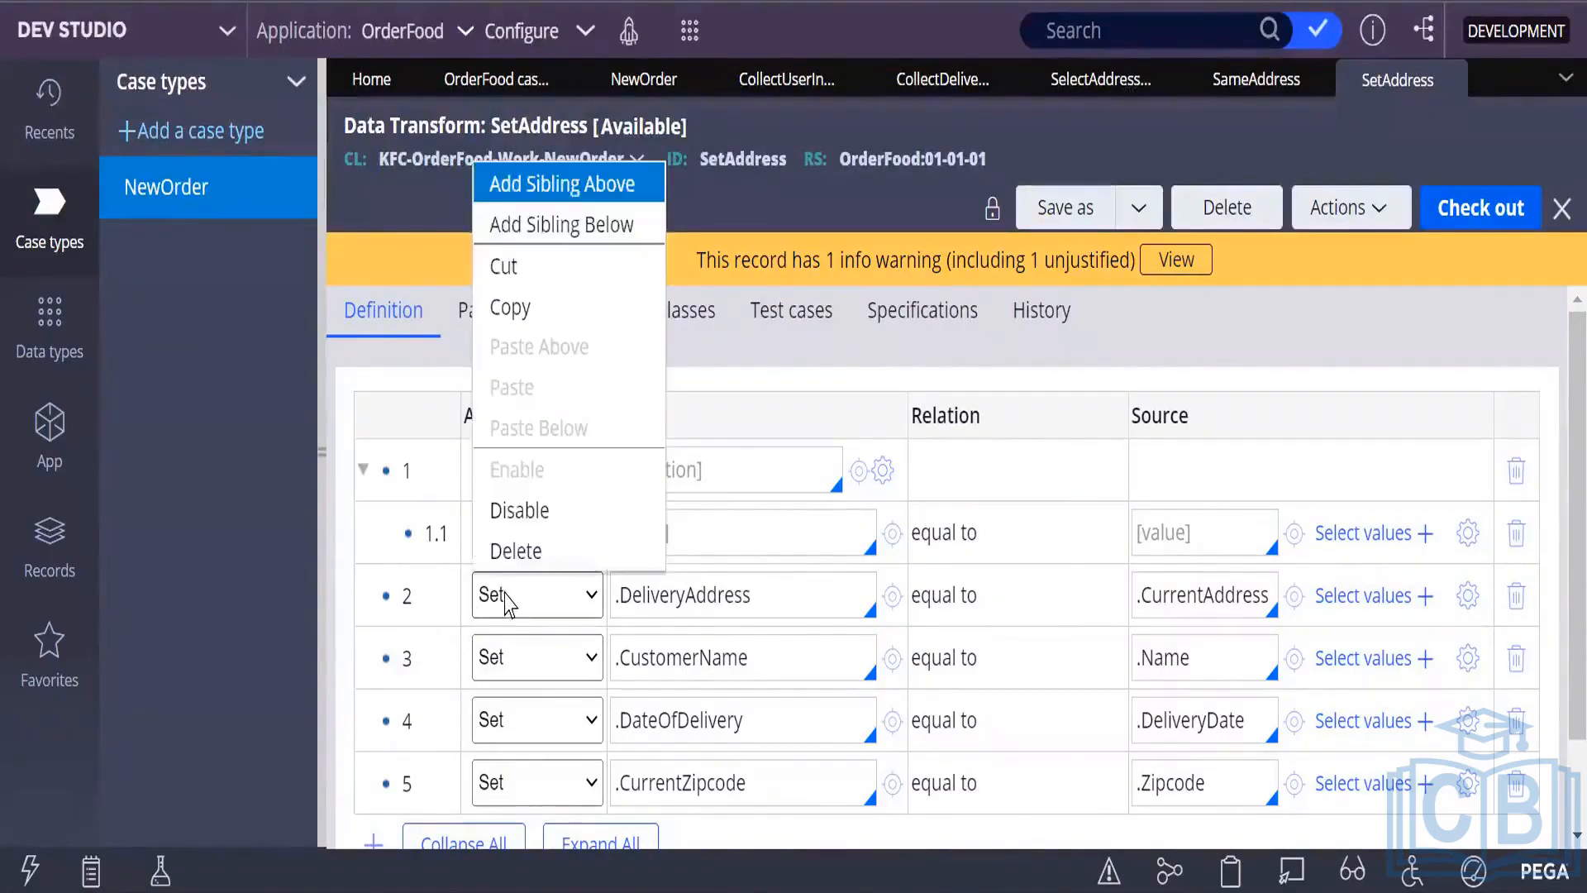
pyautogui.click(547, 188)
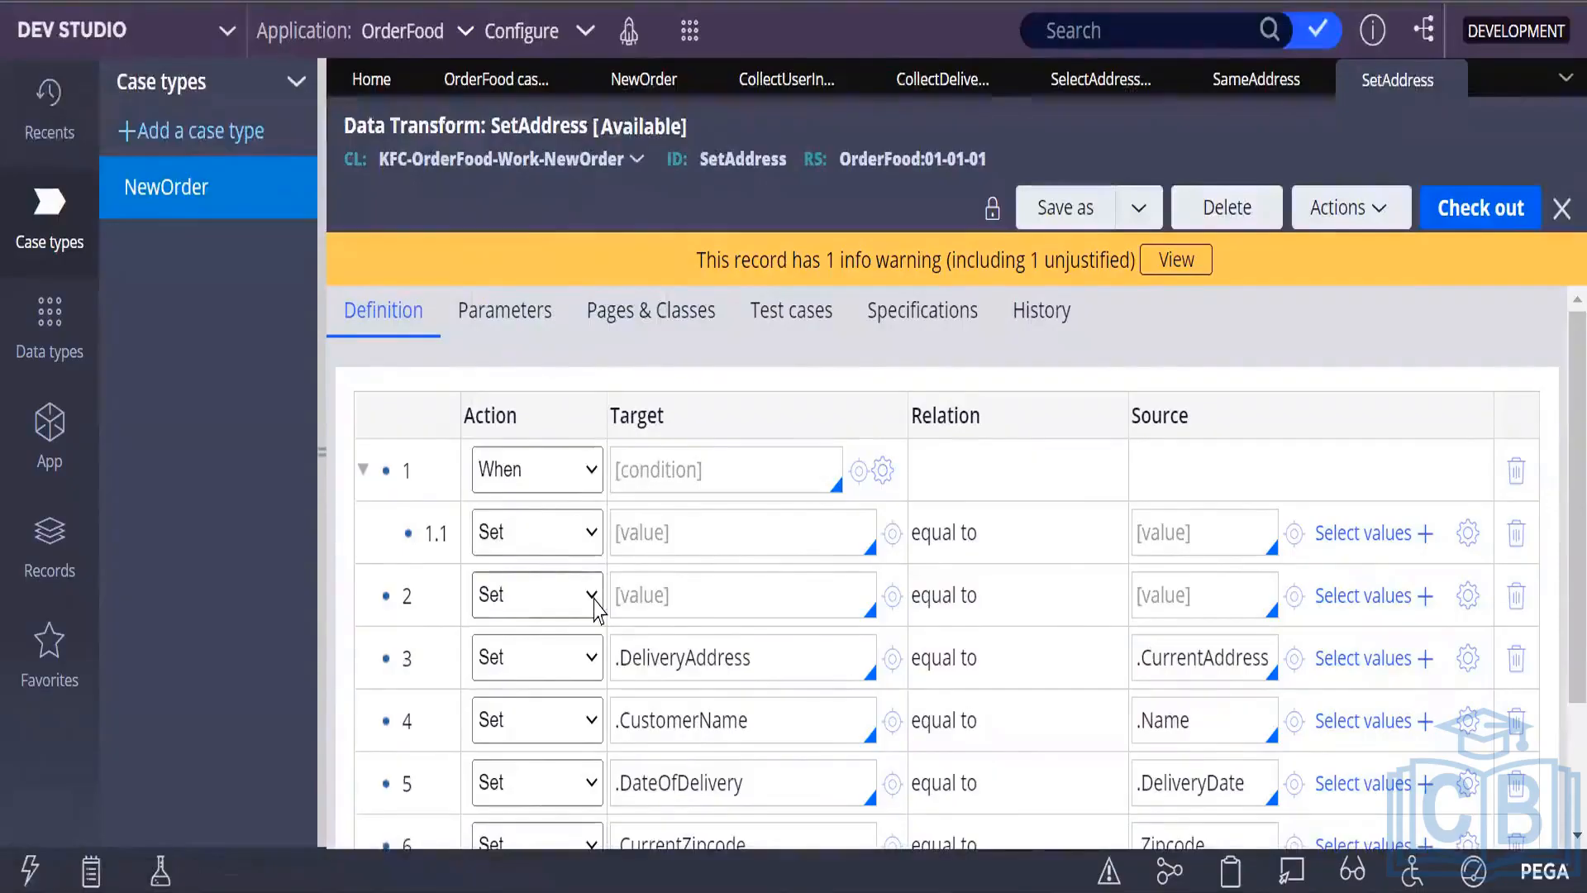
pyautogui.click(592, 599)
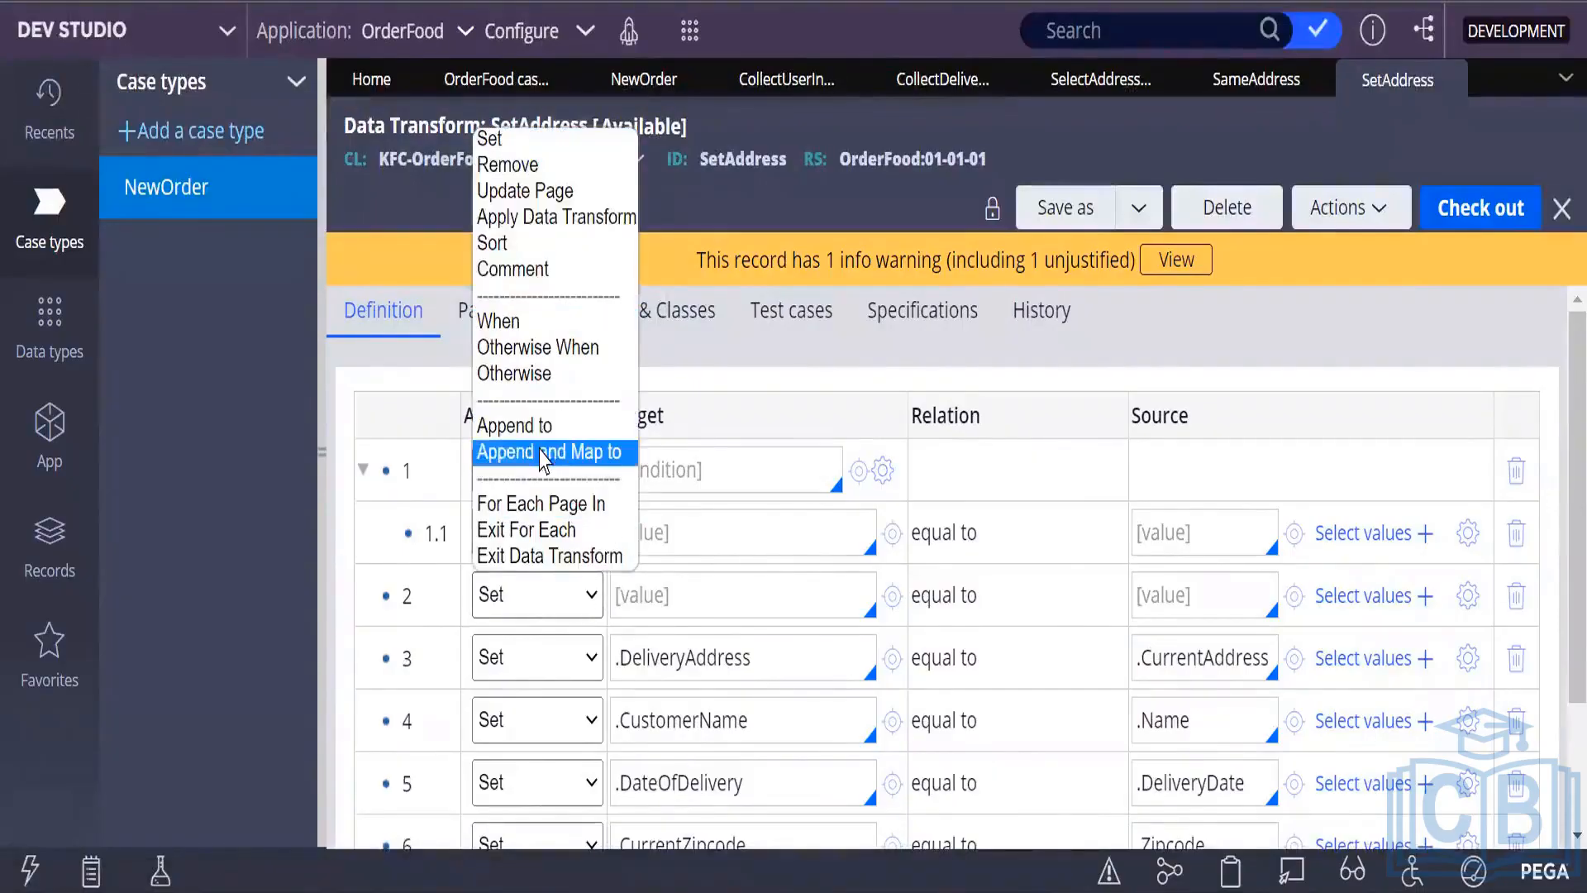
pyautogui.click(535, 376)
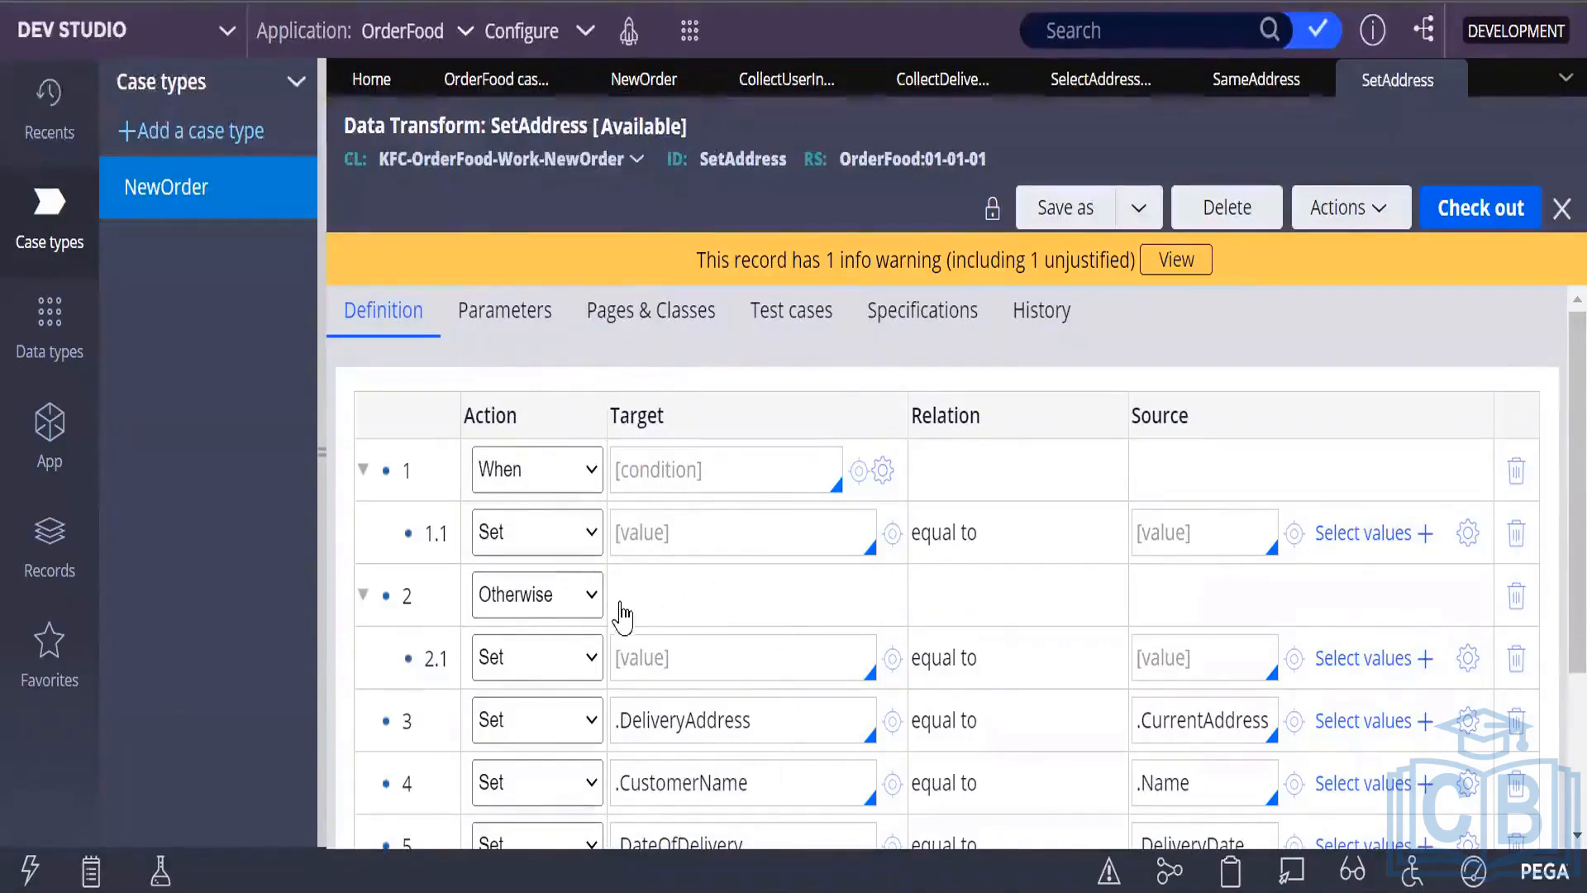
pyautogui.click(646, 657)
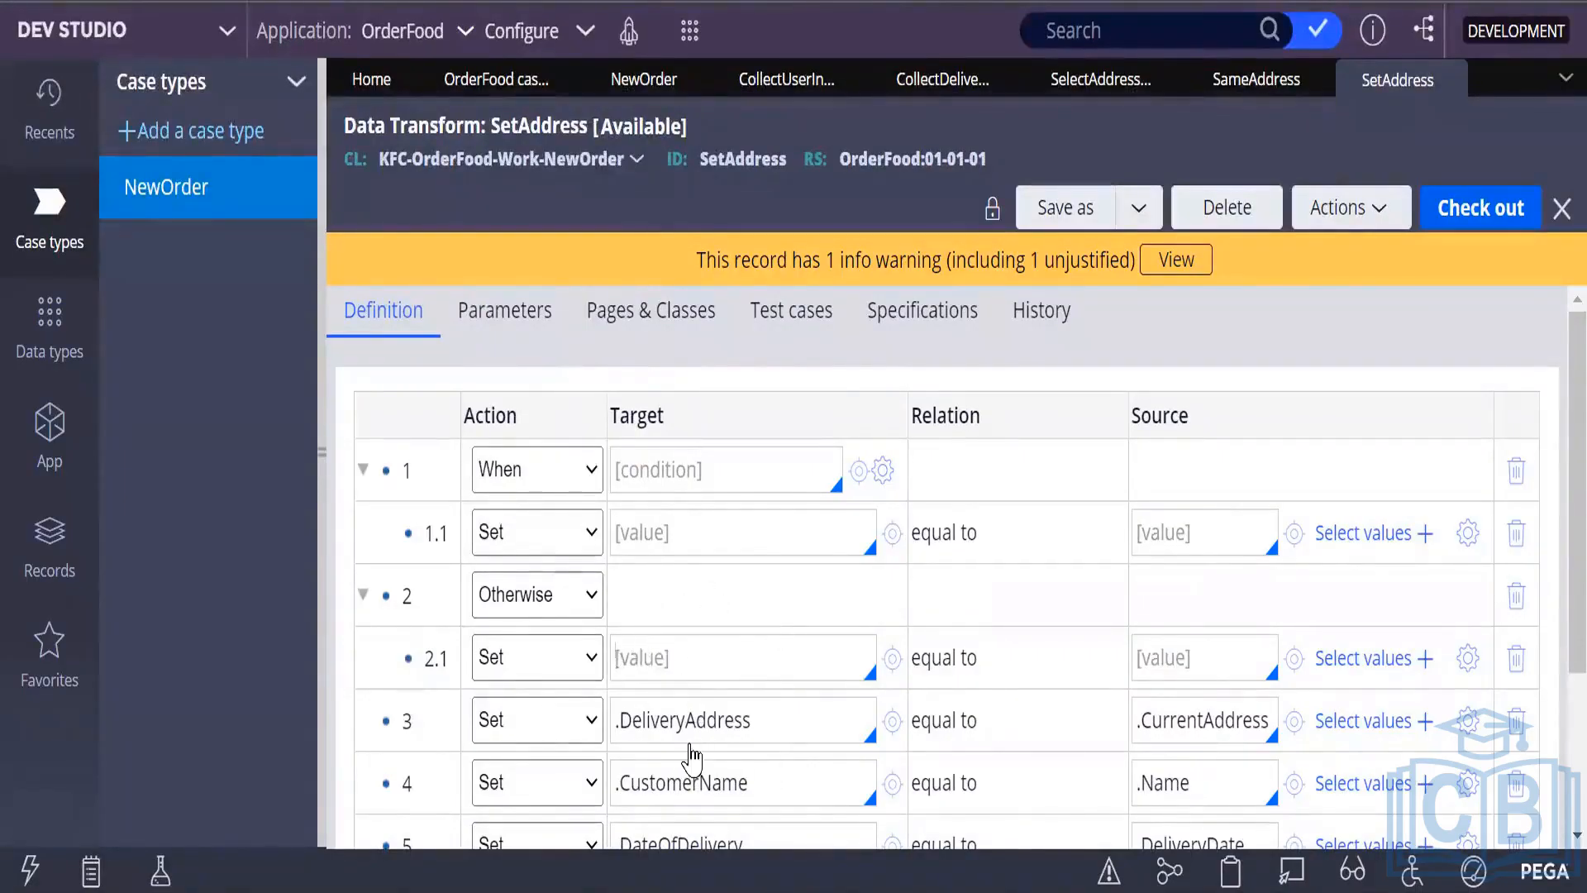
pyautogui.write('nul')
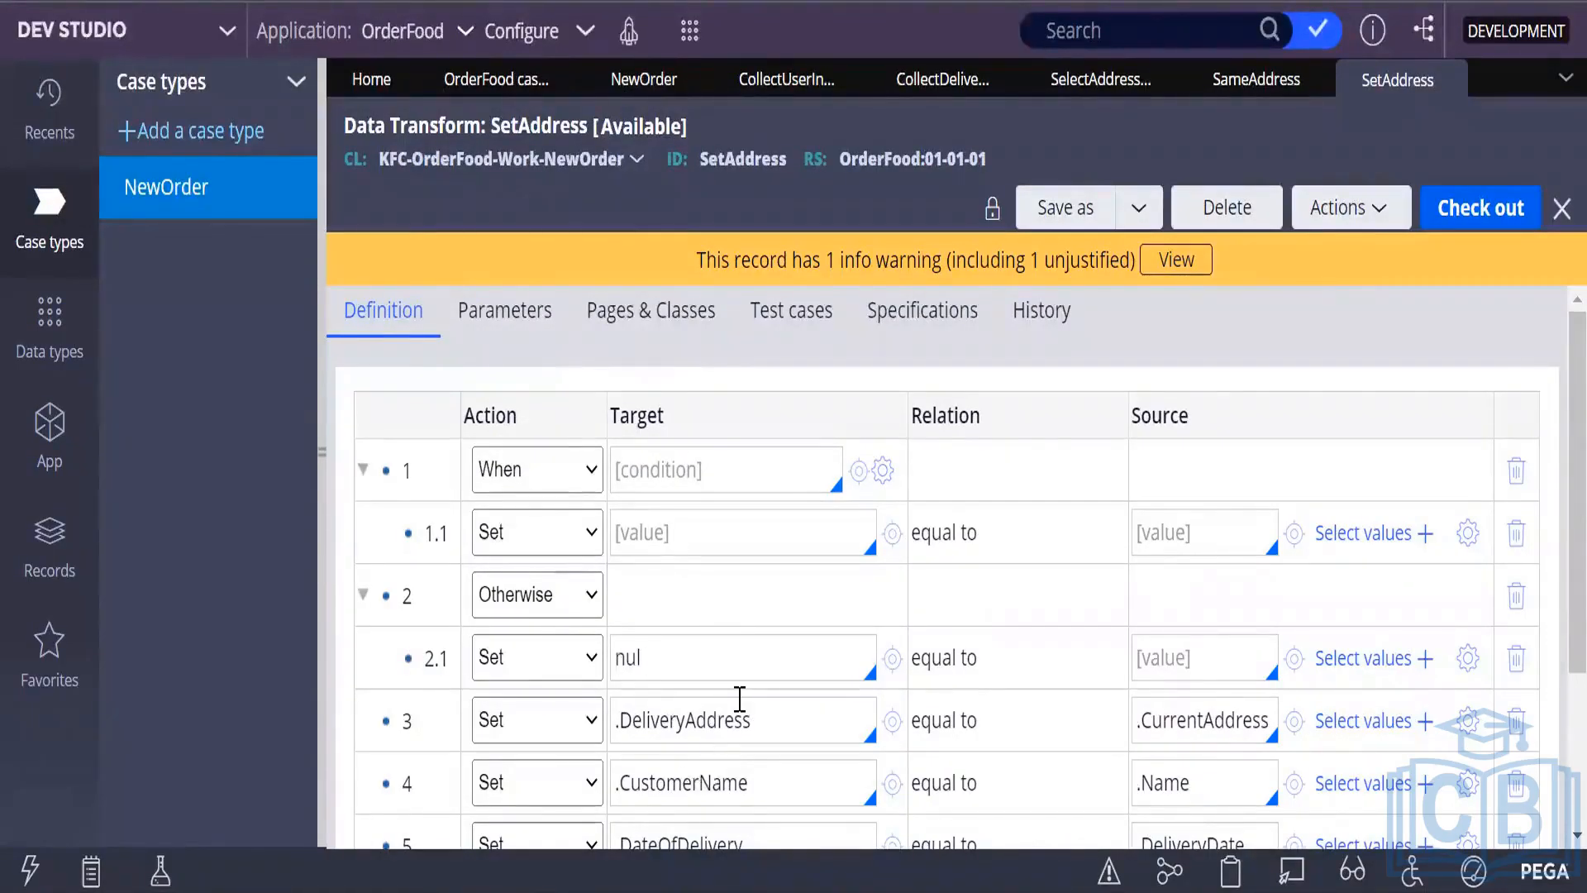
pyautogui.press('BackSpace')
pyautogui.press('BackSpace')
pyautogui.press('BackSpace')
pyautogui.click(669, 532)
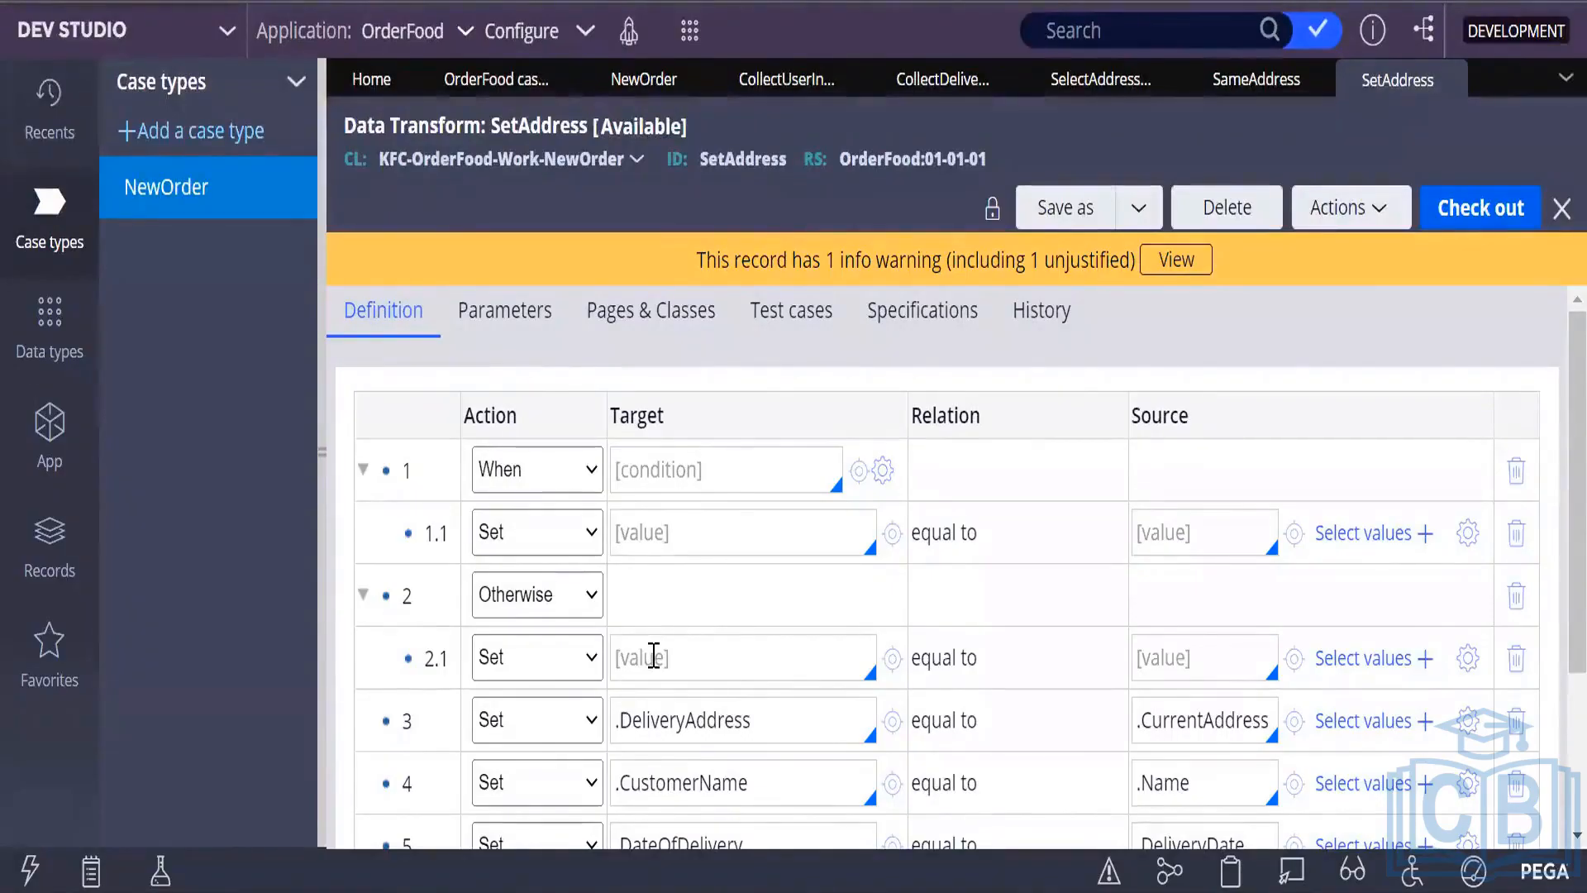
# Set the row under Otherwise to assign an empty string ("") to .DeliveryAddress.
pyautogui.write('.')
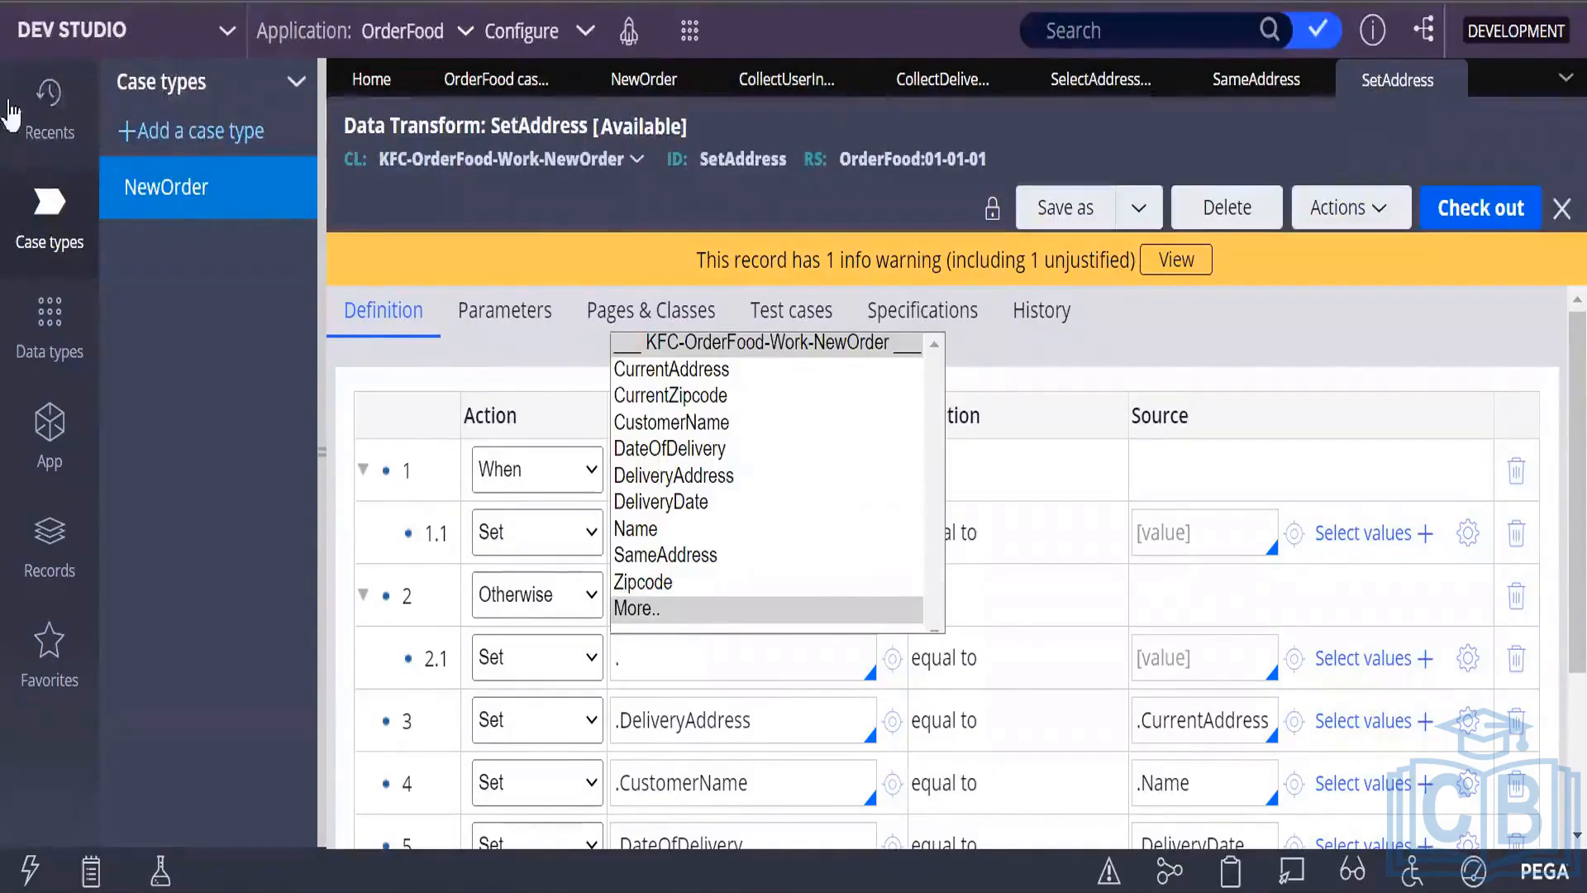
pyautogui.click(677, 478)
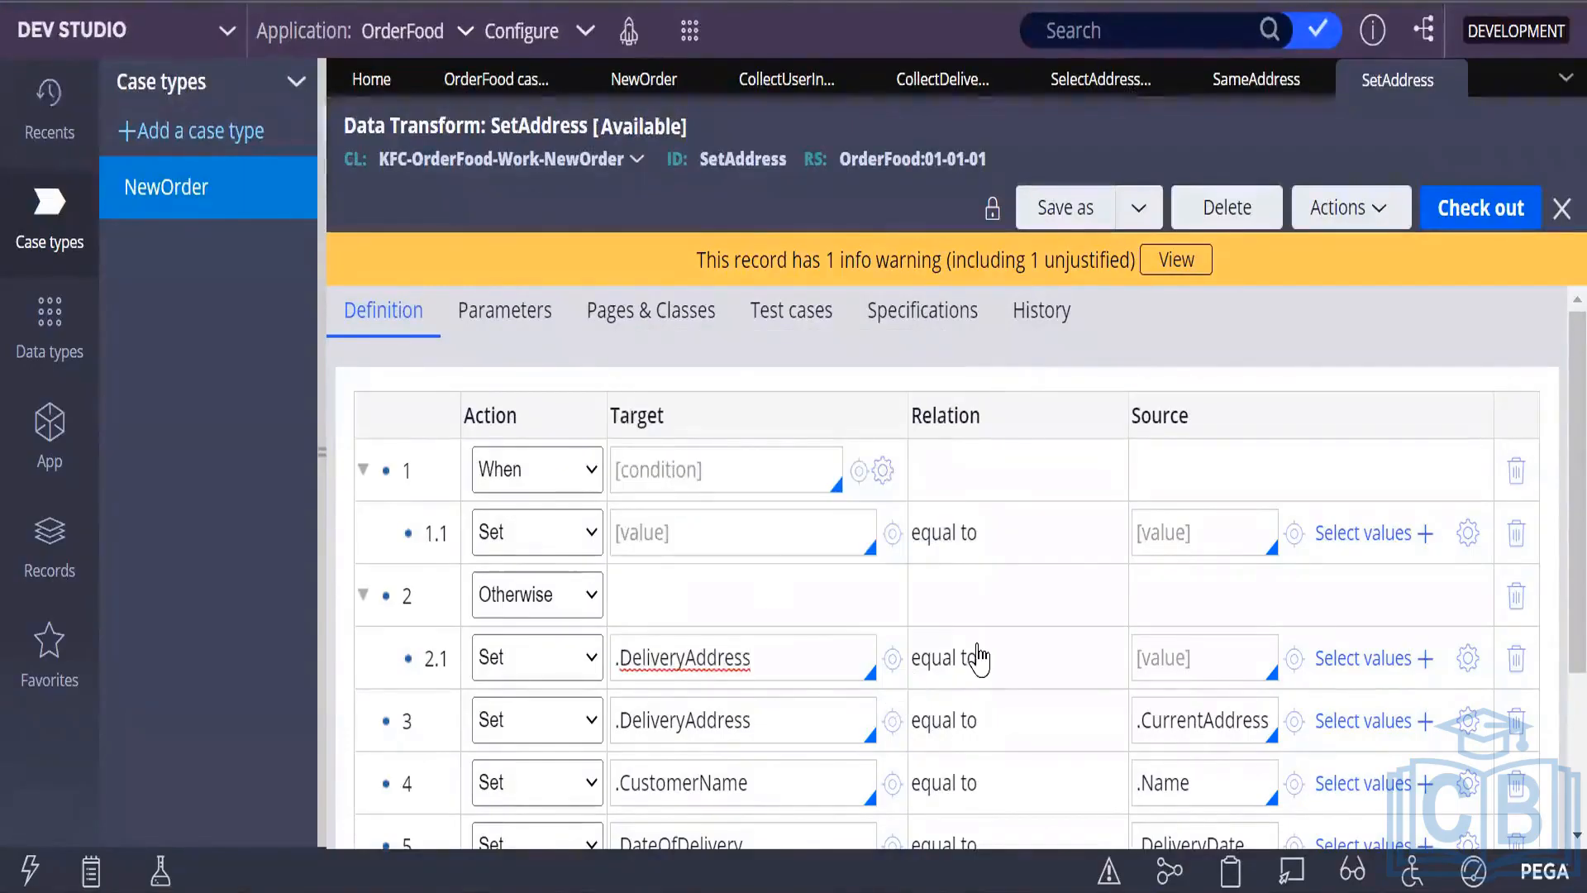
pyautogui.click(1225, 656)
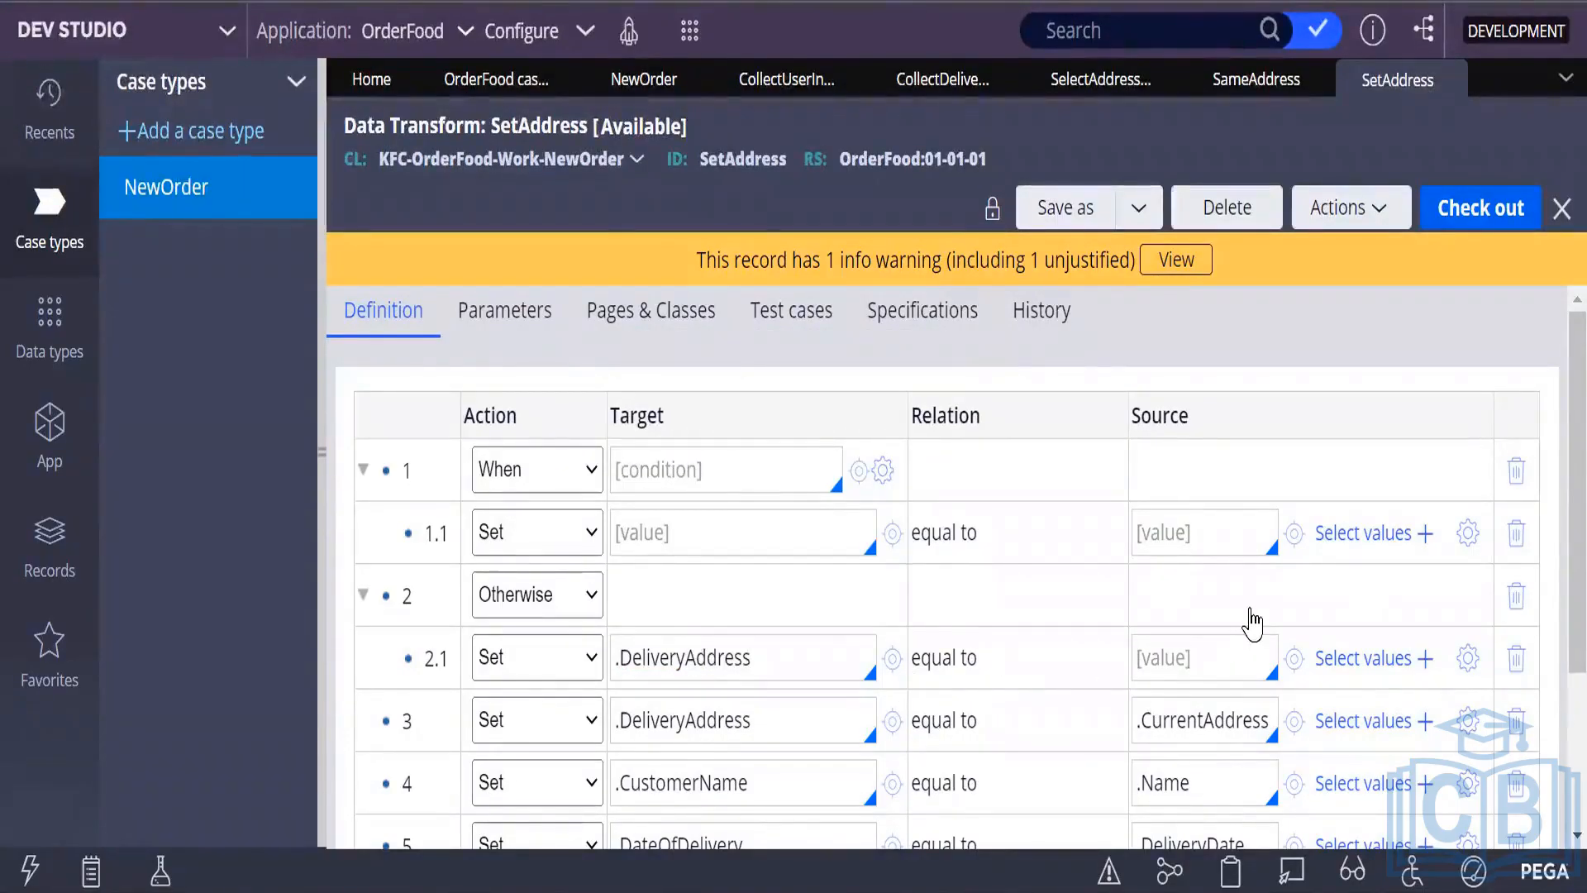
pyautogui.write('"')
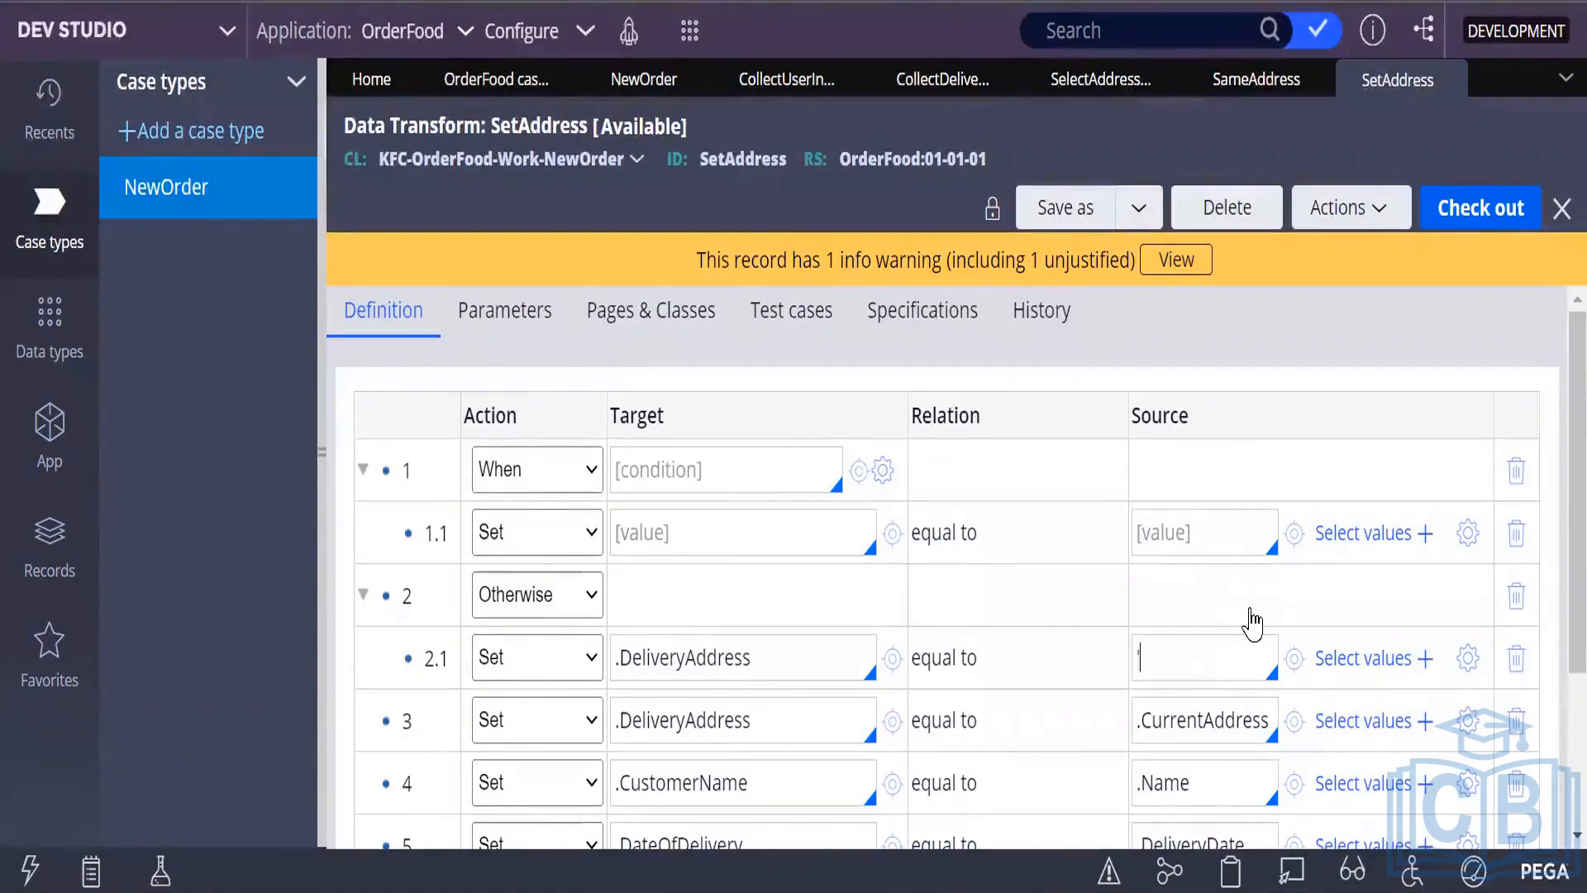
pyautogui.press('BackSpace')
pyautogui.write('"')
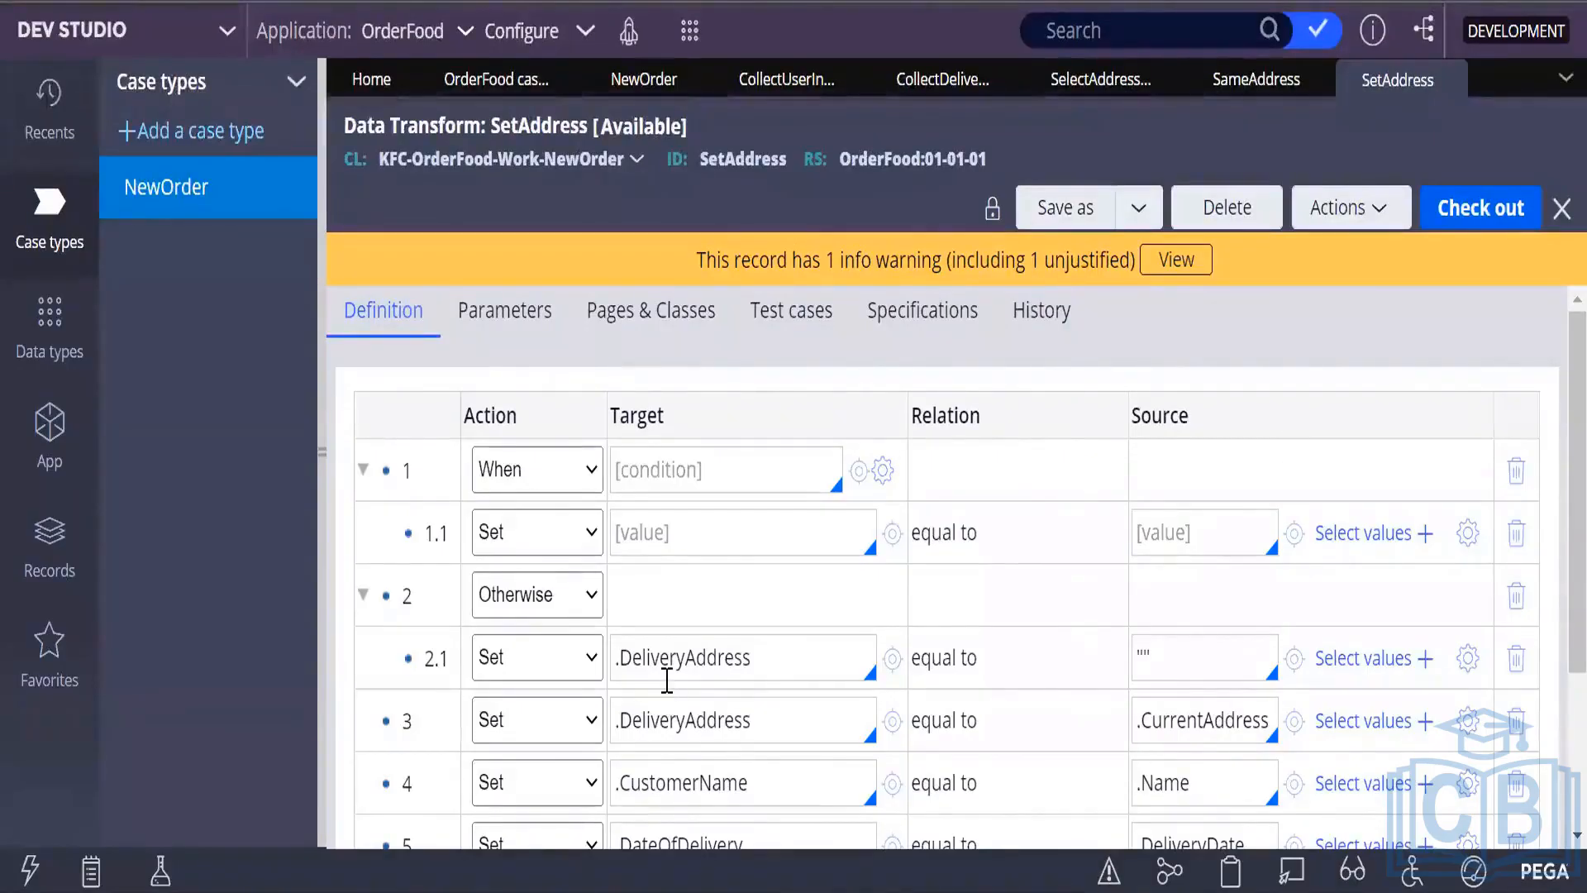
# Look through the suggested when rules for the When row's condition, including those starting with I.
pyautogui.click(676, 470)
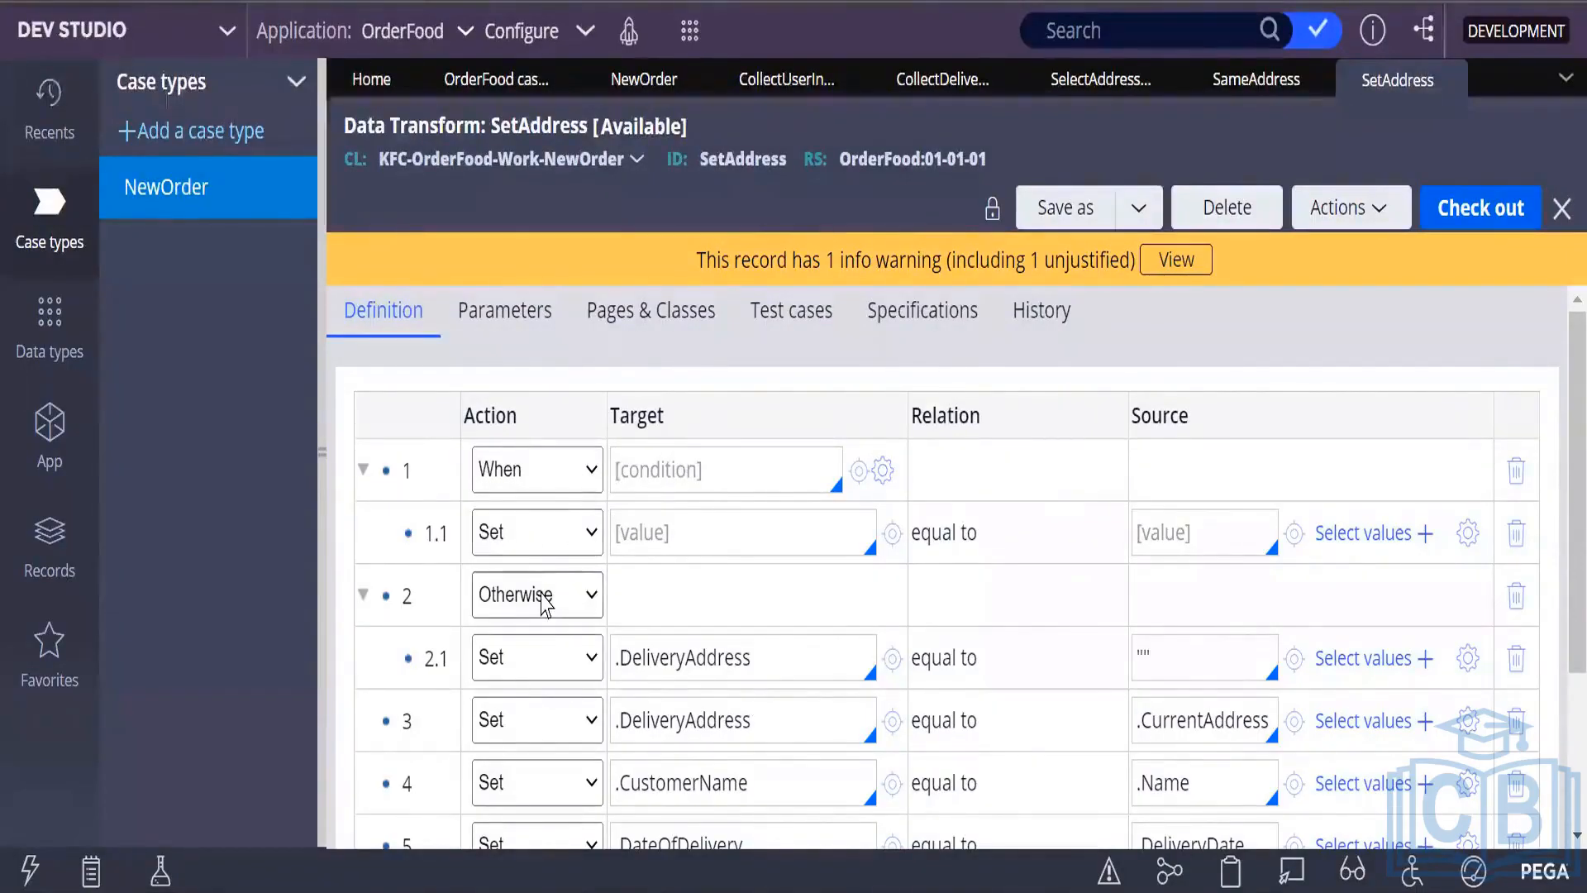
pyautogui.write('.')
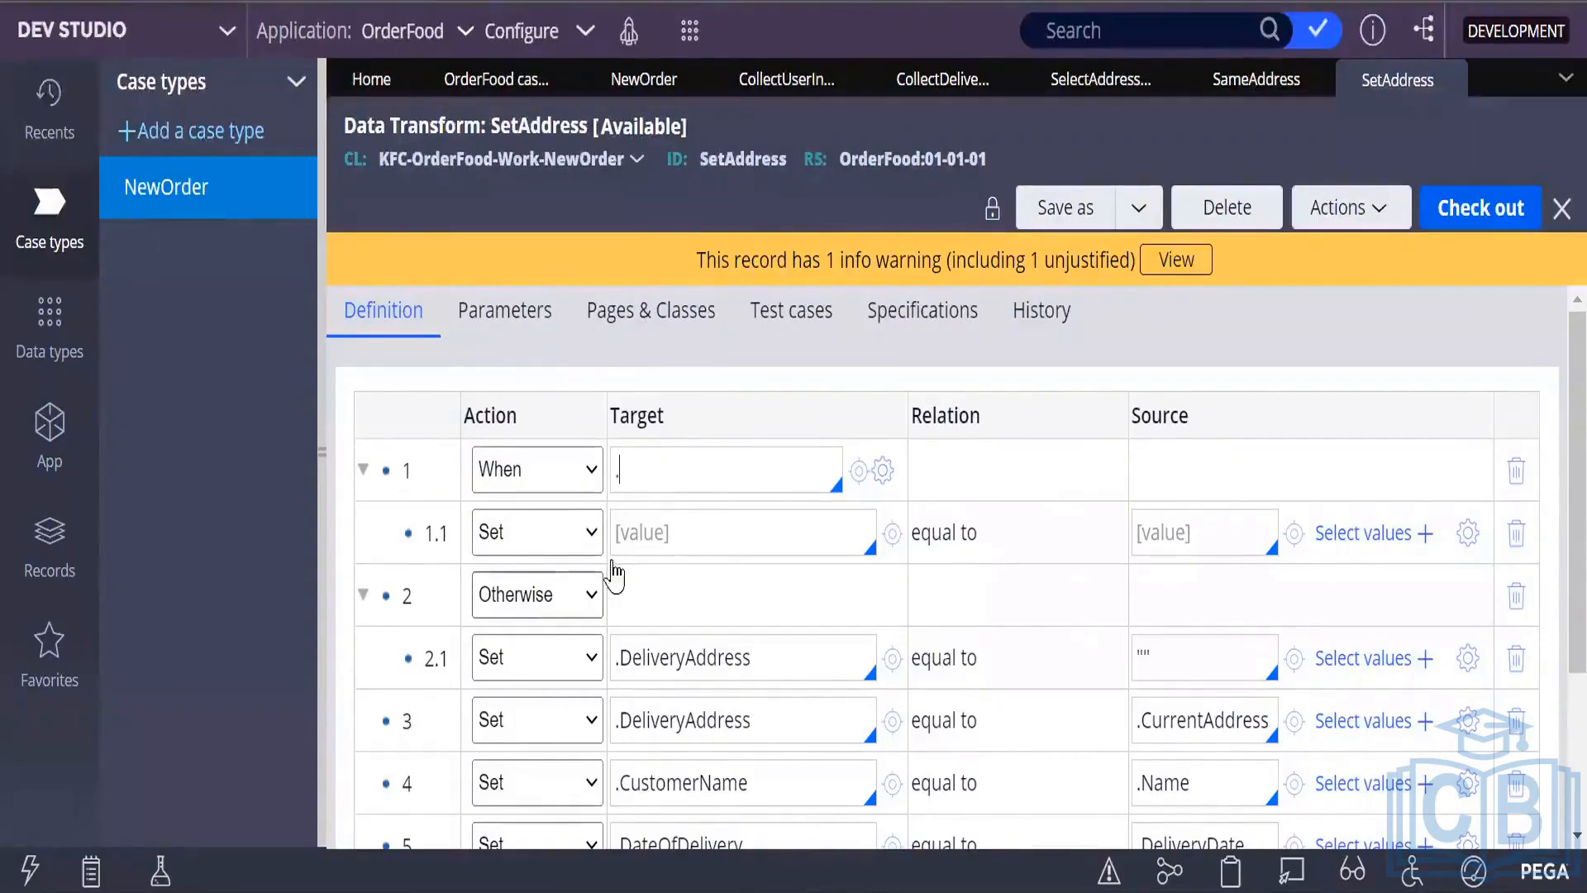
pyautogui.press('BackSpace')
pyautogui.write('.')
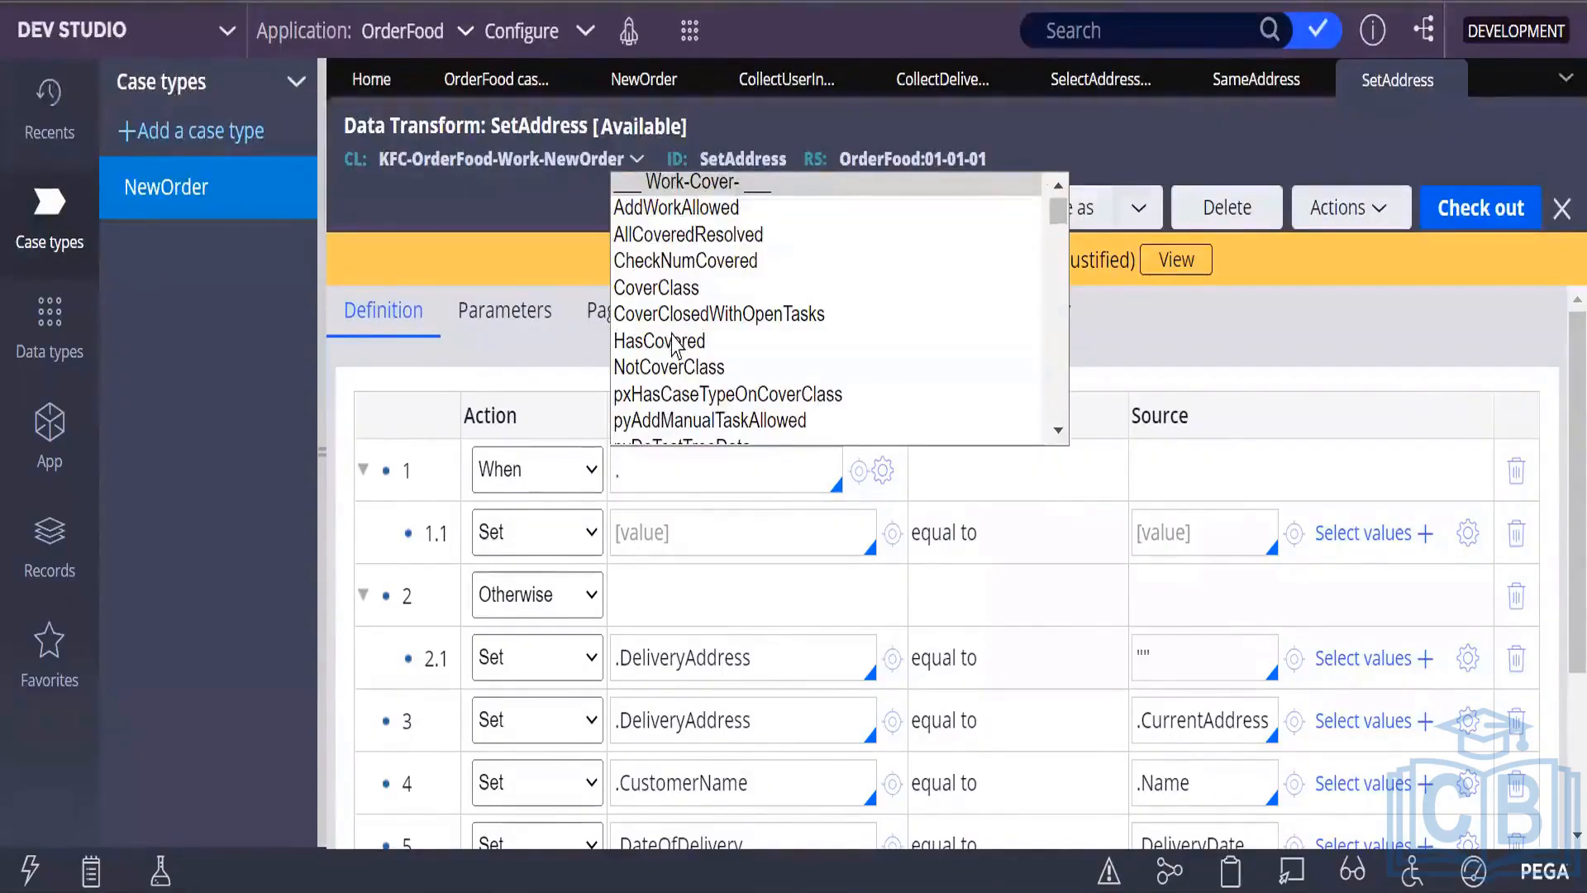
pyautogui.scroll(-5, 653, 347)
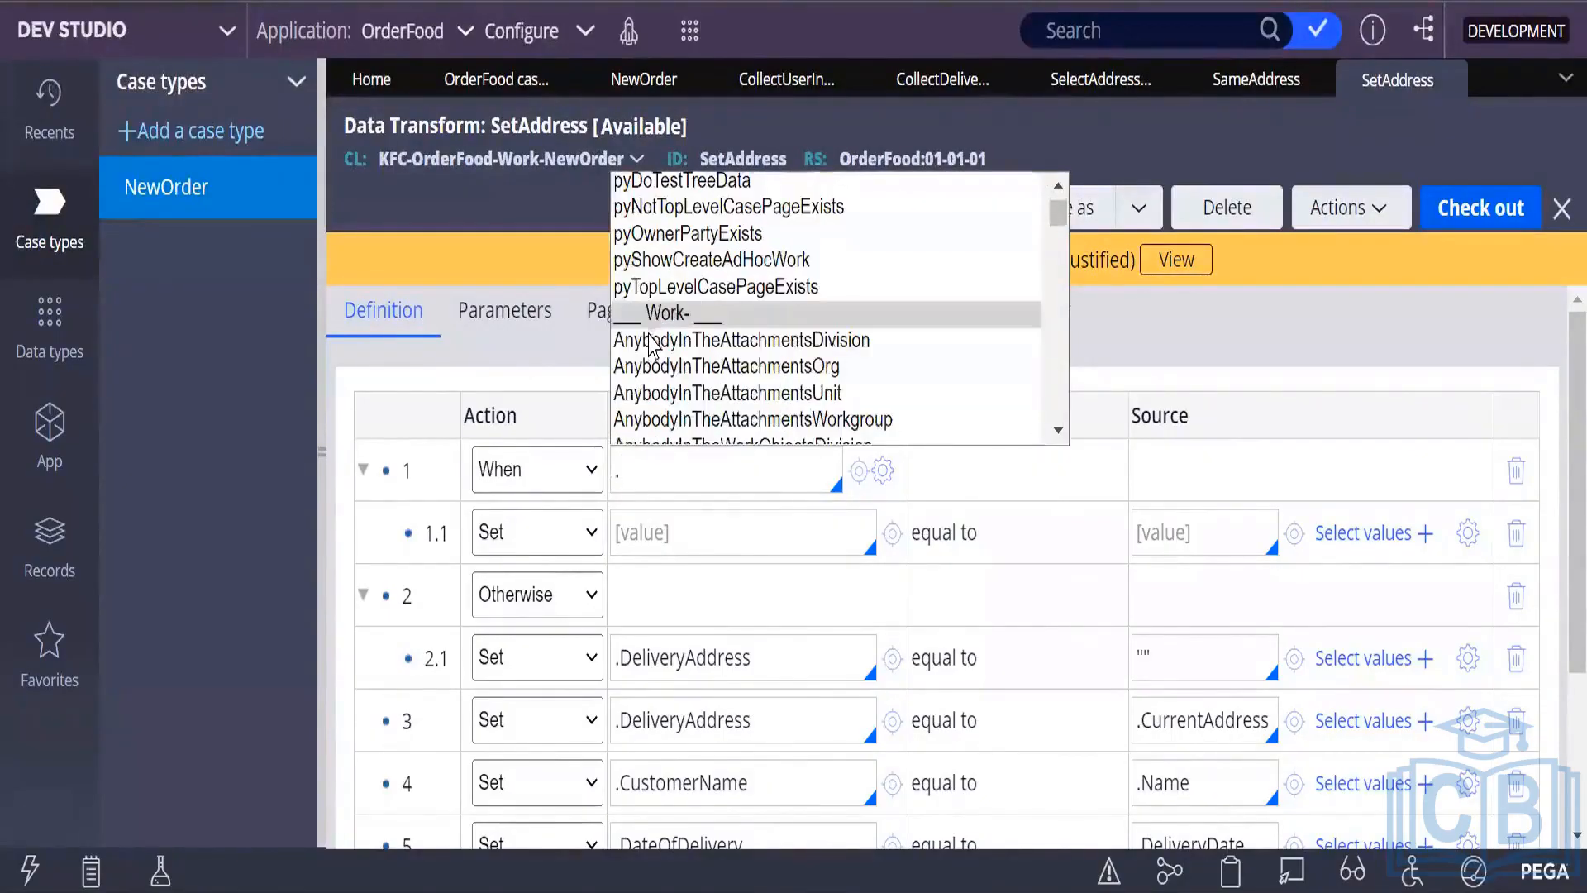
pyautogui.scroll(-2, 691, 377)
pyautogui.scroll(-3, 691, 376)
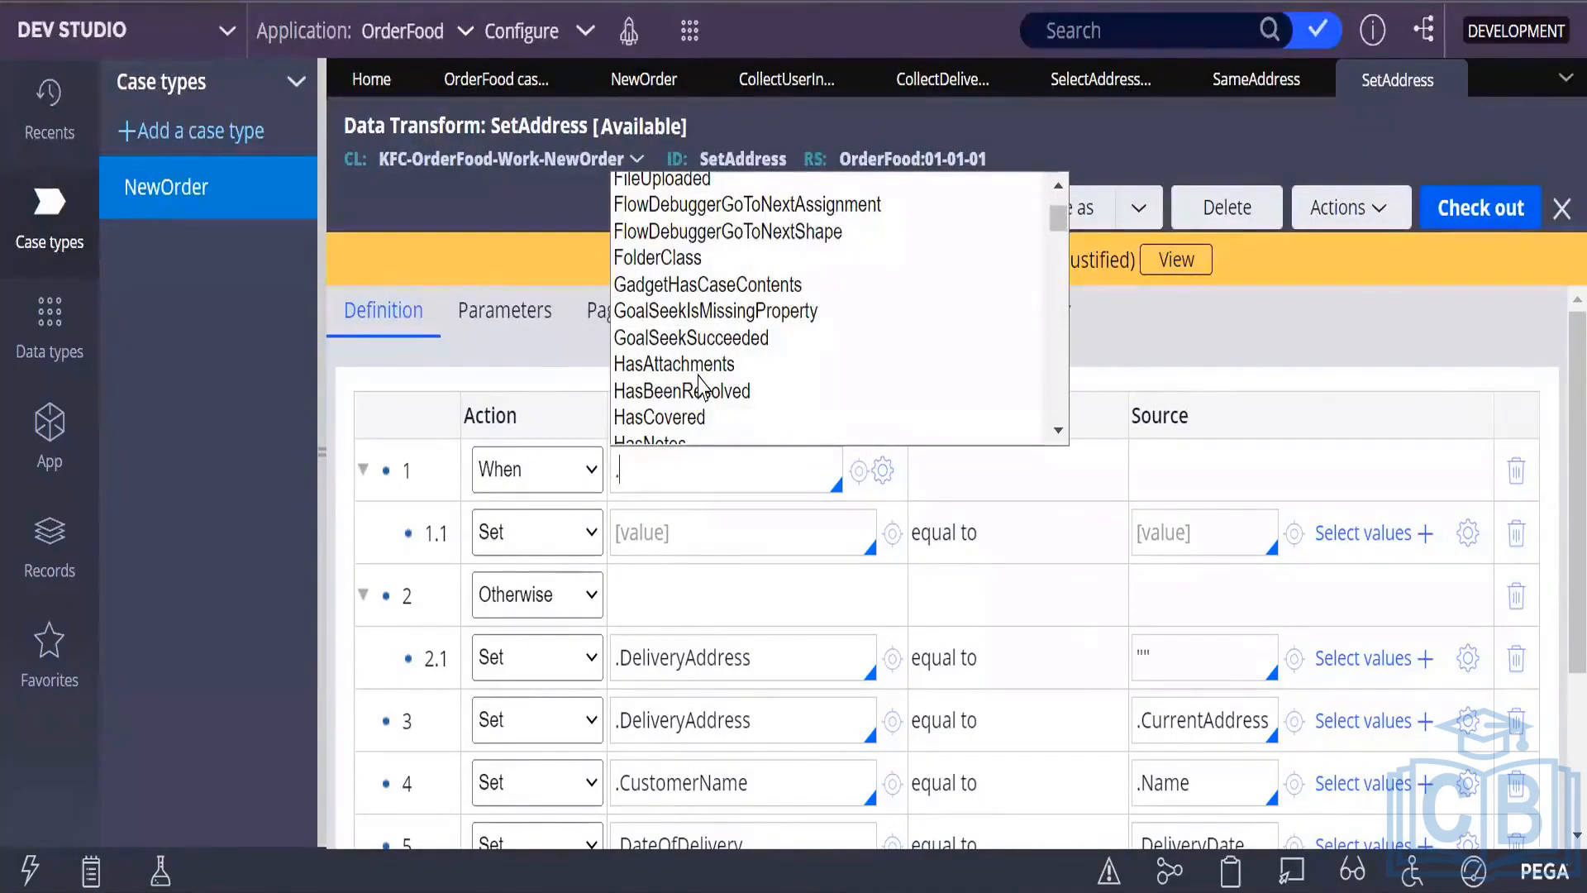
pyautogui.scroll(3, 727, 309)
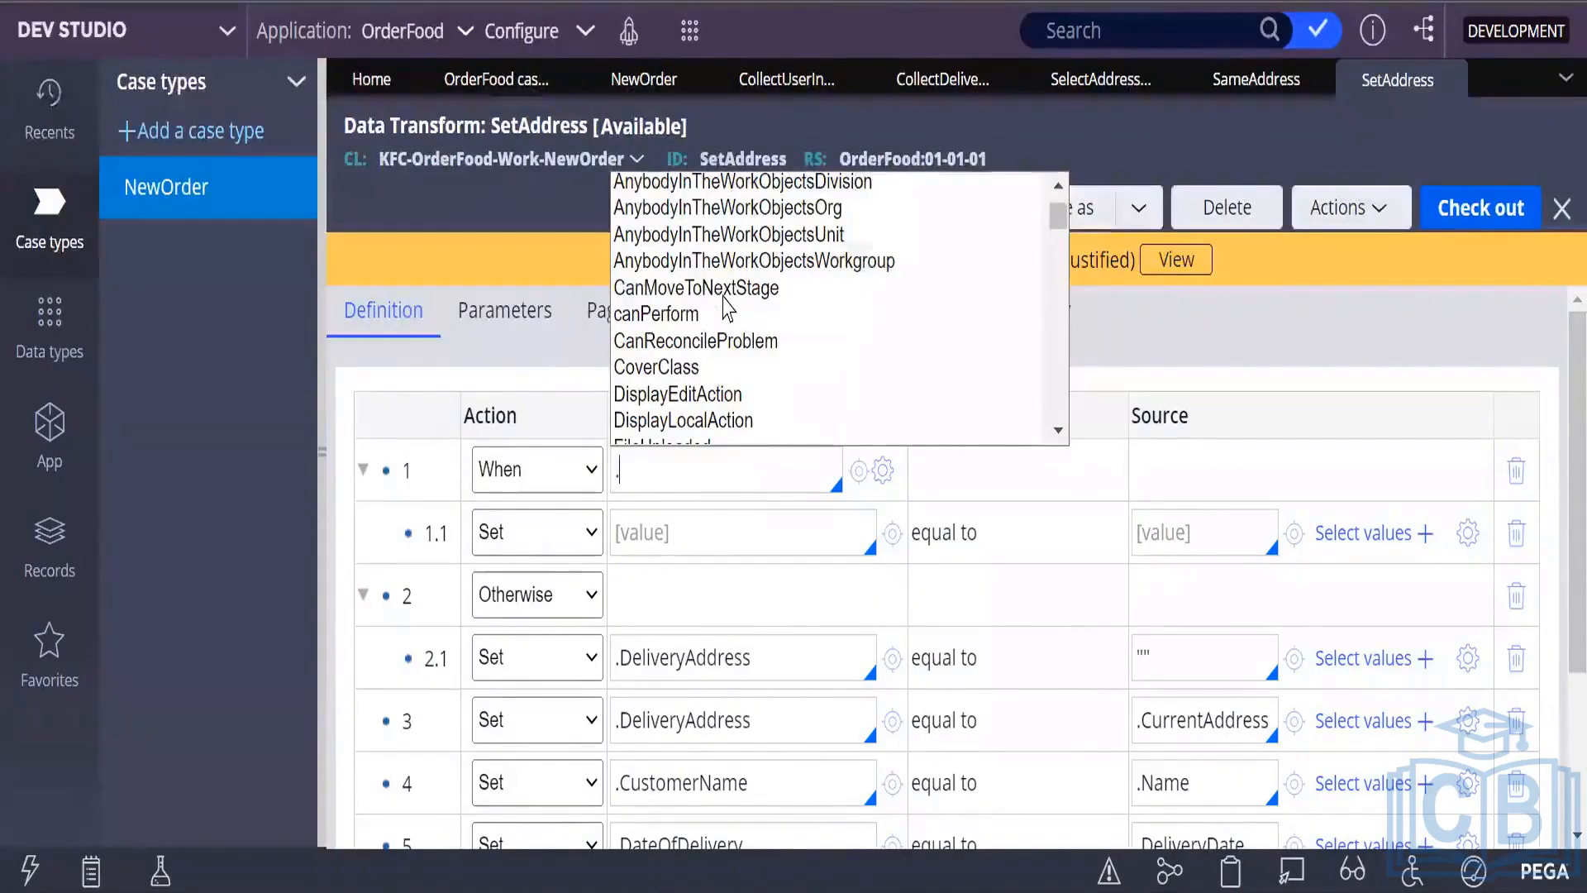
pyautogui.scroll(2, 731, 314)
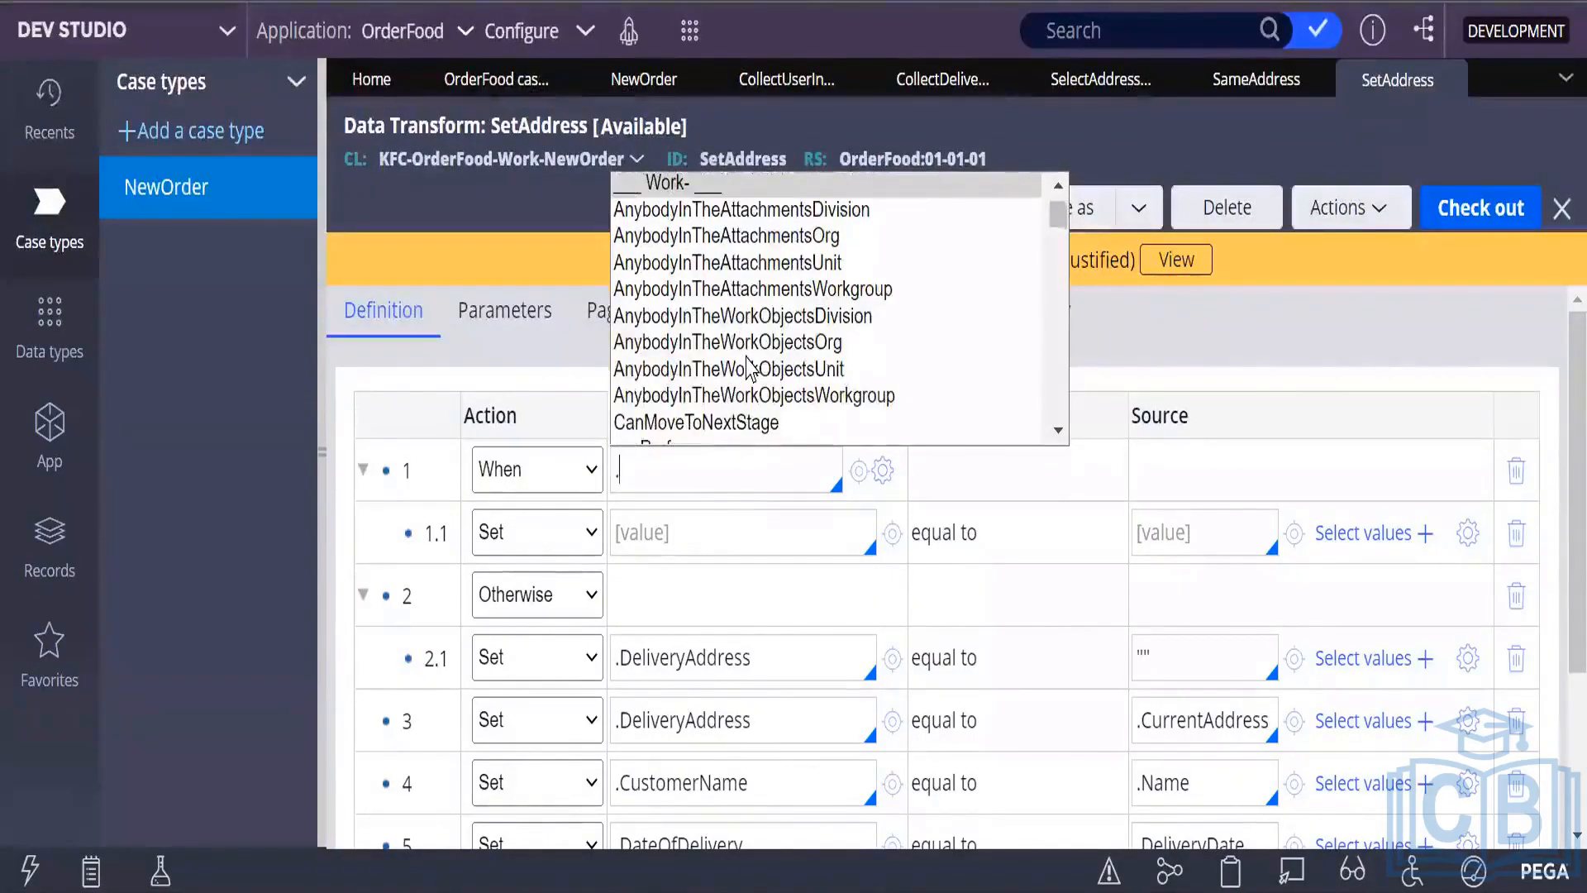
pyautogui.write('I')
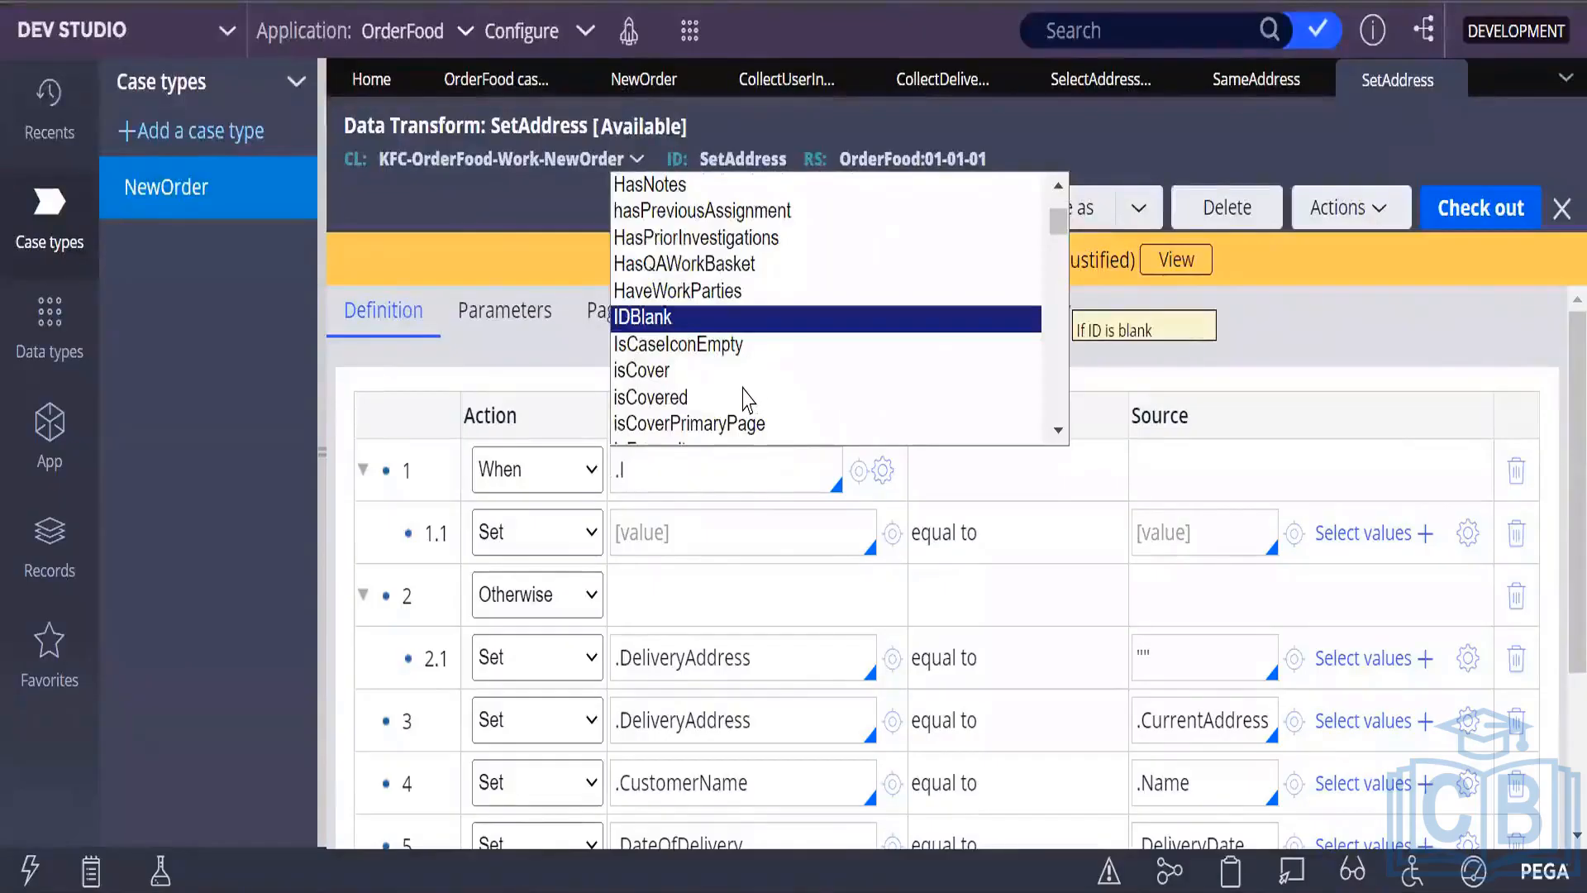
pyautogui.scroll(-1, 748, 401)
pyautogui.scroll(-2, 721, 387)
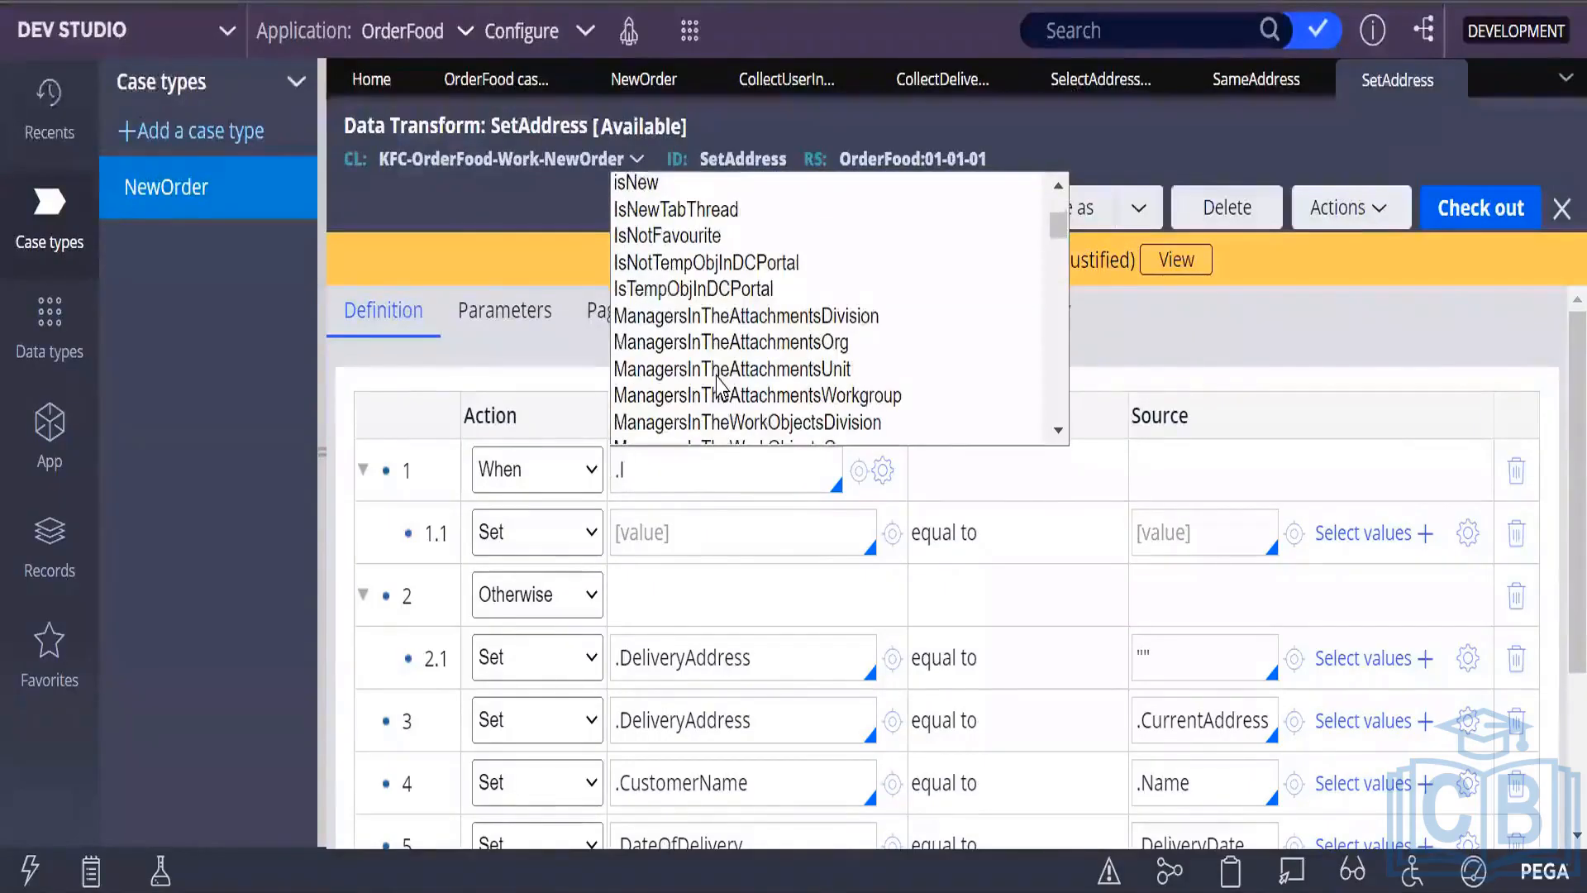
pyautogui.scroll(1, 702, 354)
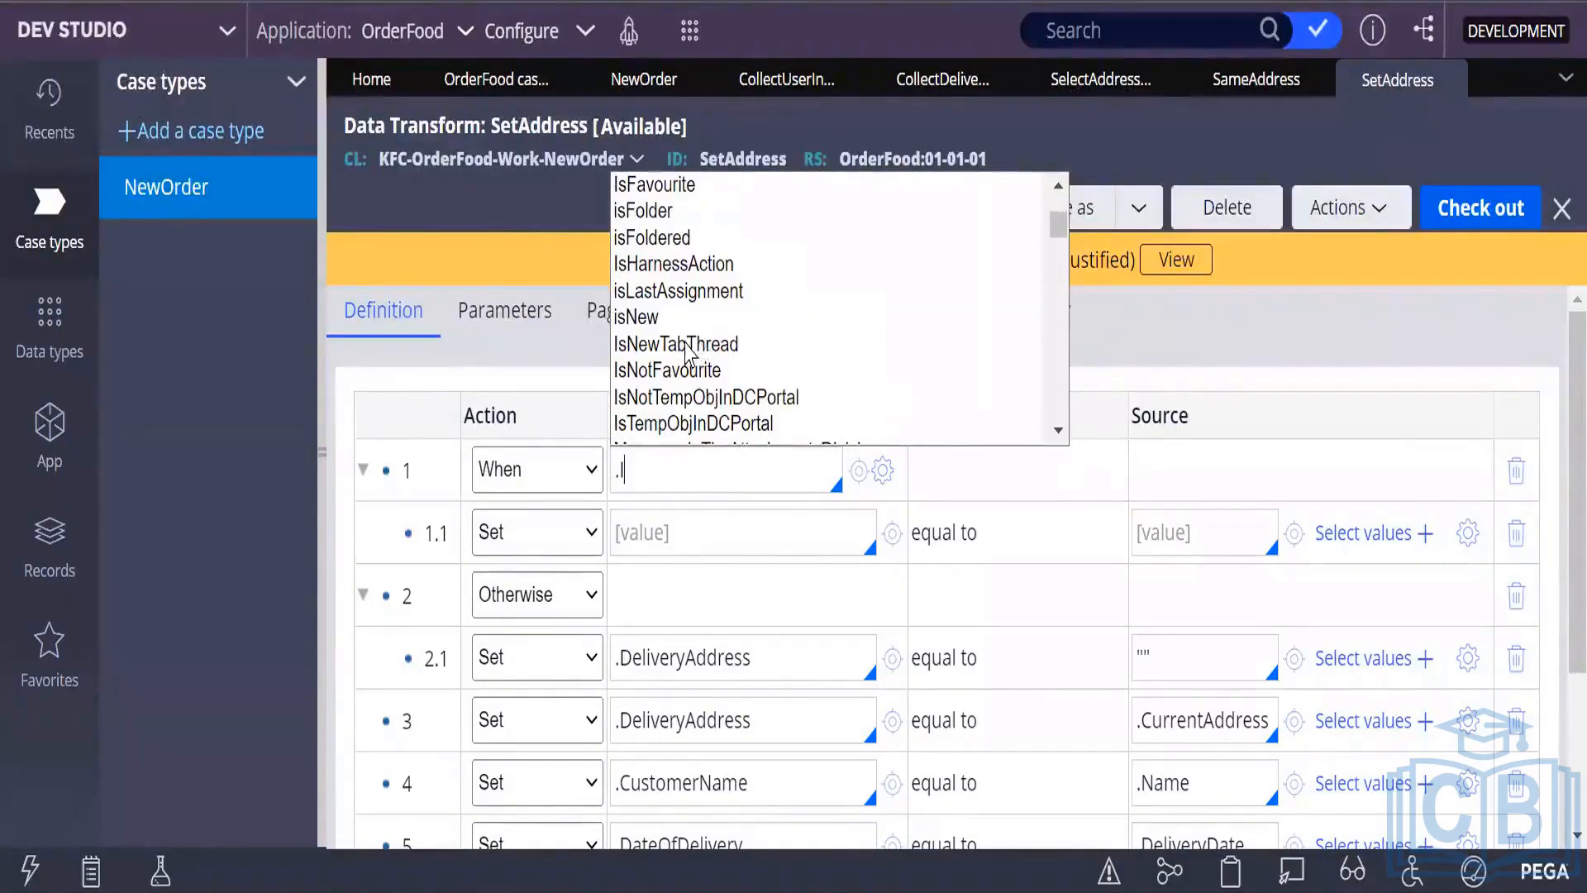
pyautogui.scroll(3, 686, 347)
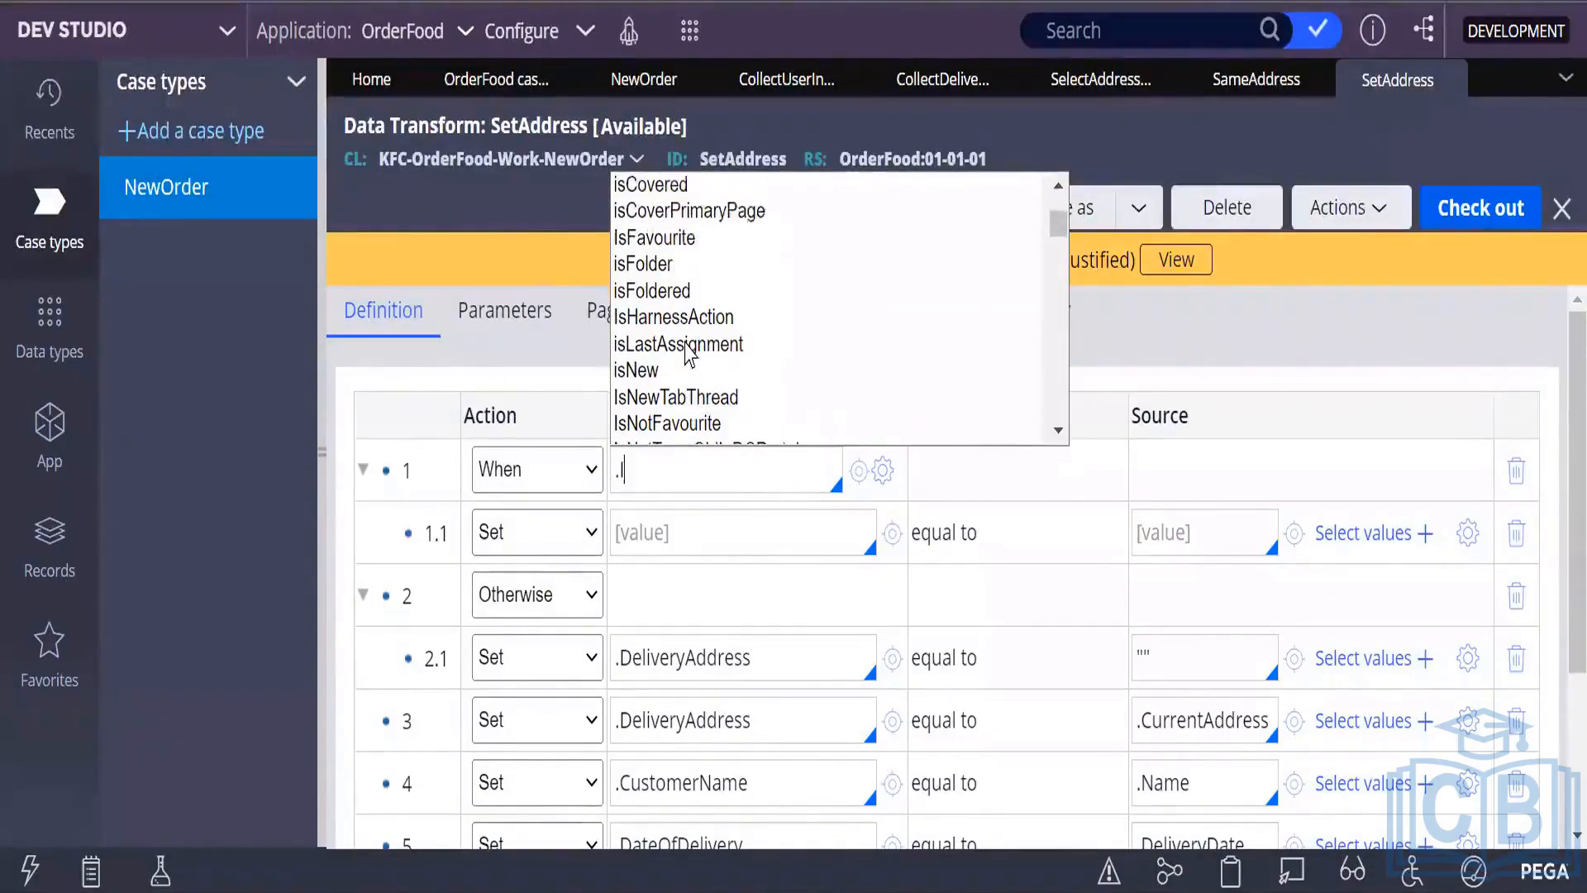
pyautogui.scroll(7, 686, 351)
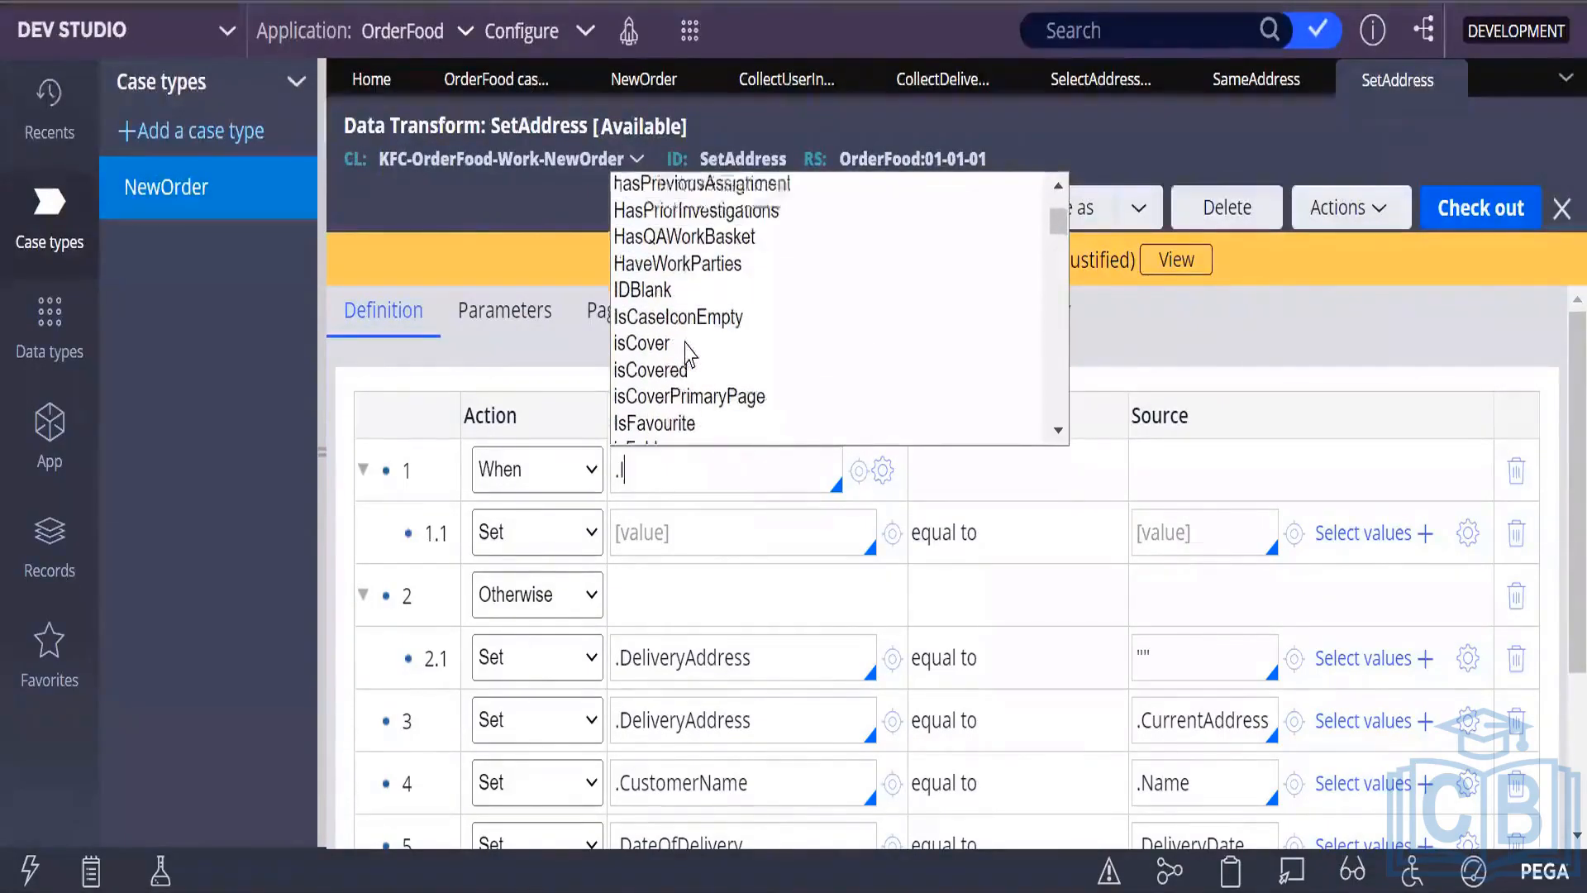
pyautogui.scroll(9, 686, 352)
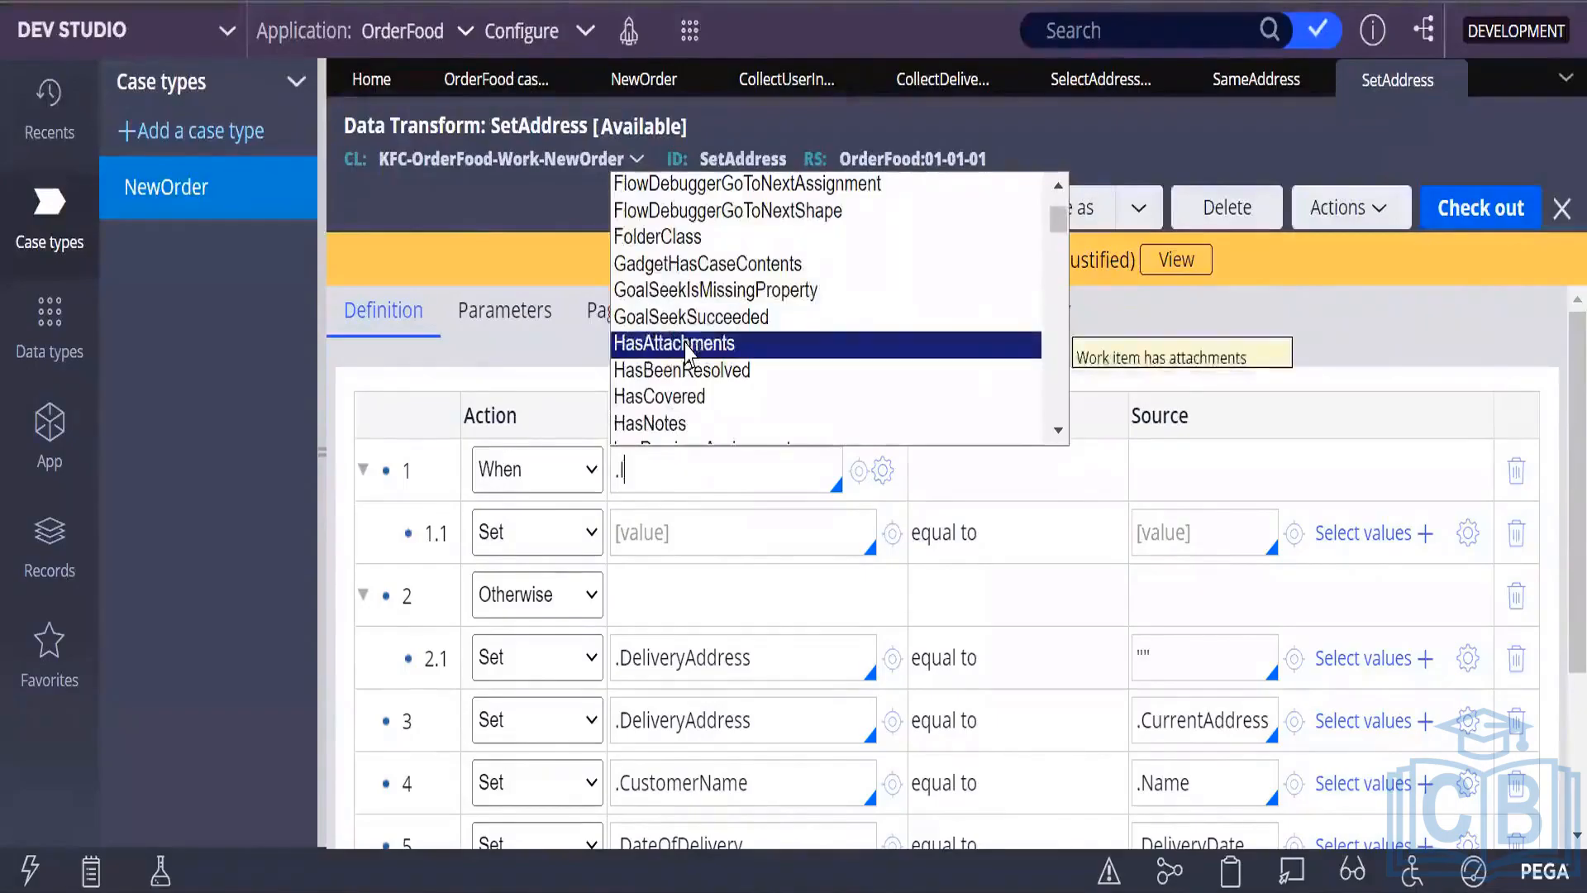
pyautogui.press('Down')
pyautogui.press('Down')
pyautogui.press('Down')
pyautogui.press('Up')
pyautogui.press('Up')
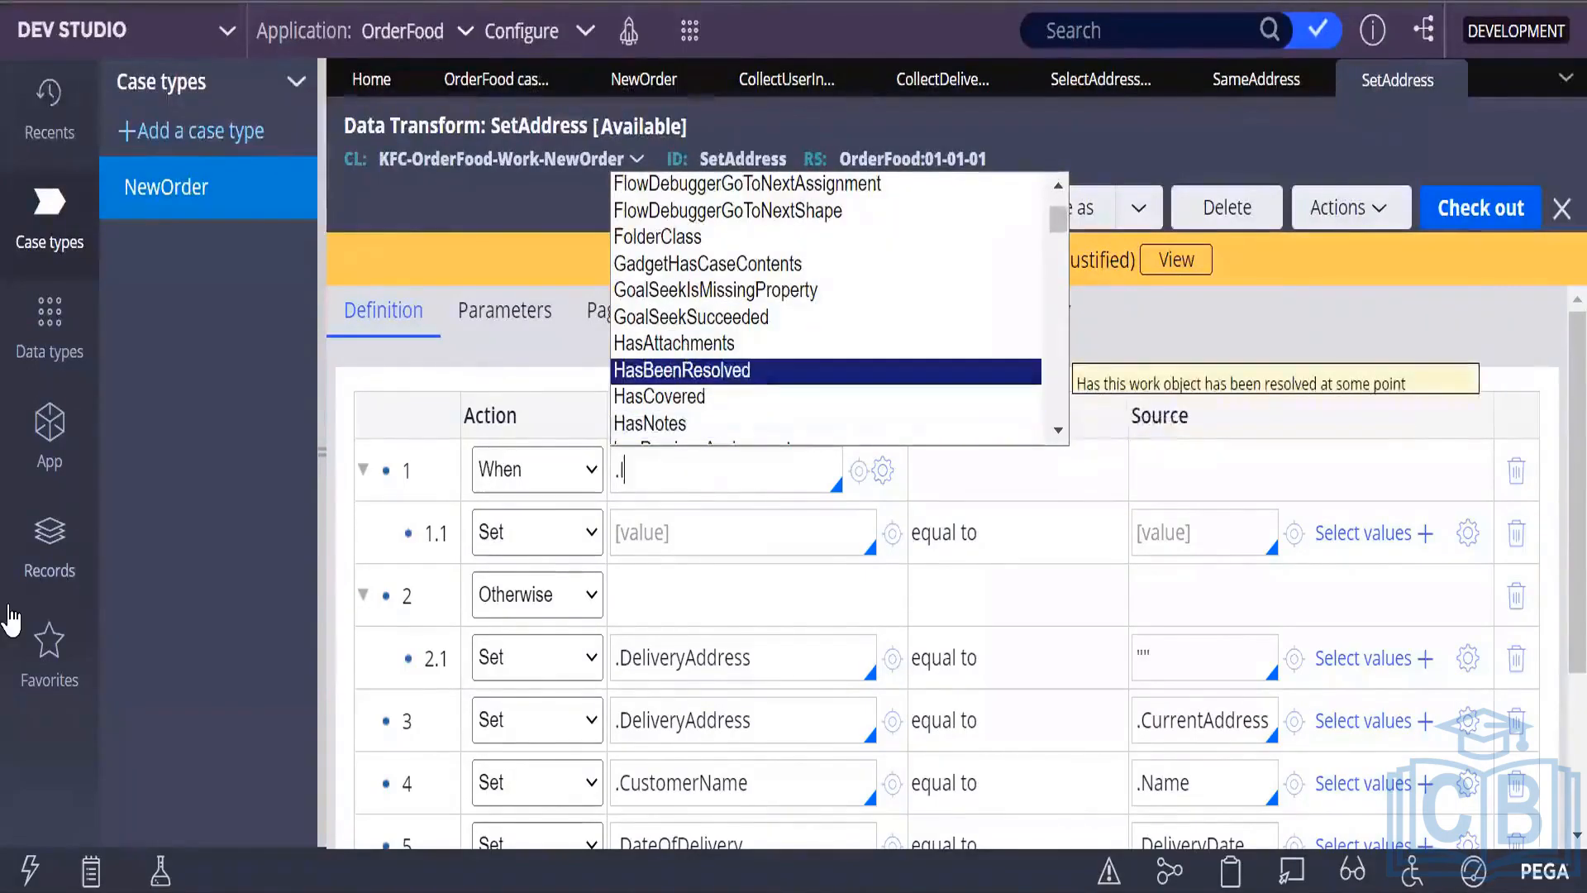
pyautogui.write('S')
pyautogui.press('BackSpace')
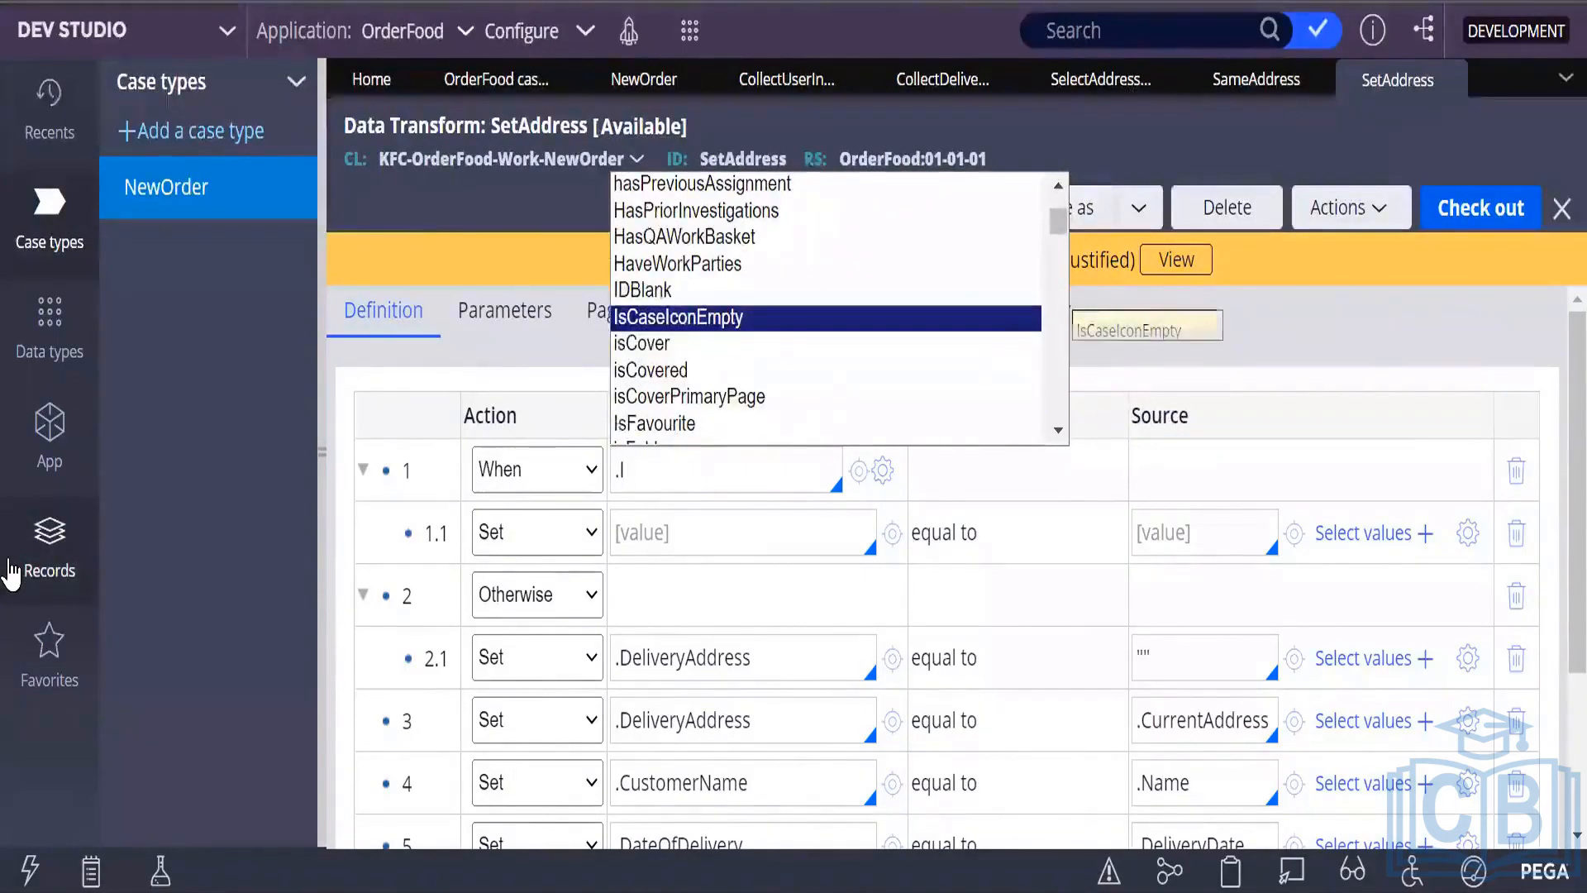
pyautogui.write('s')
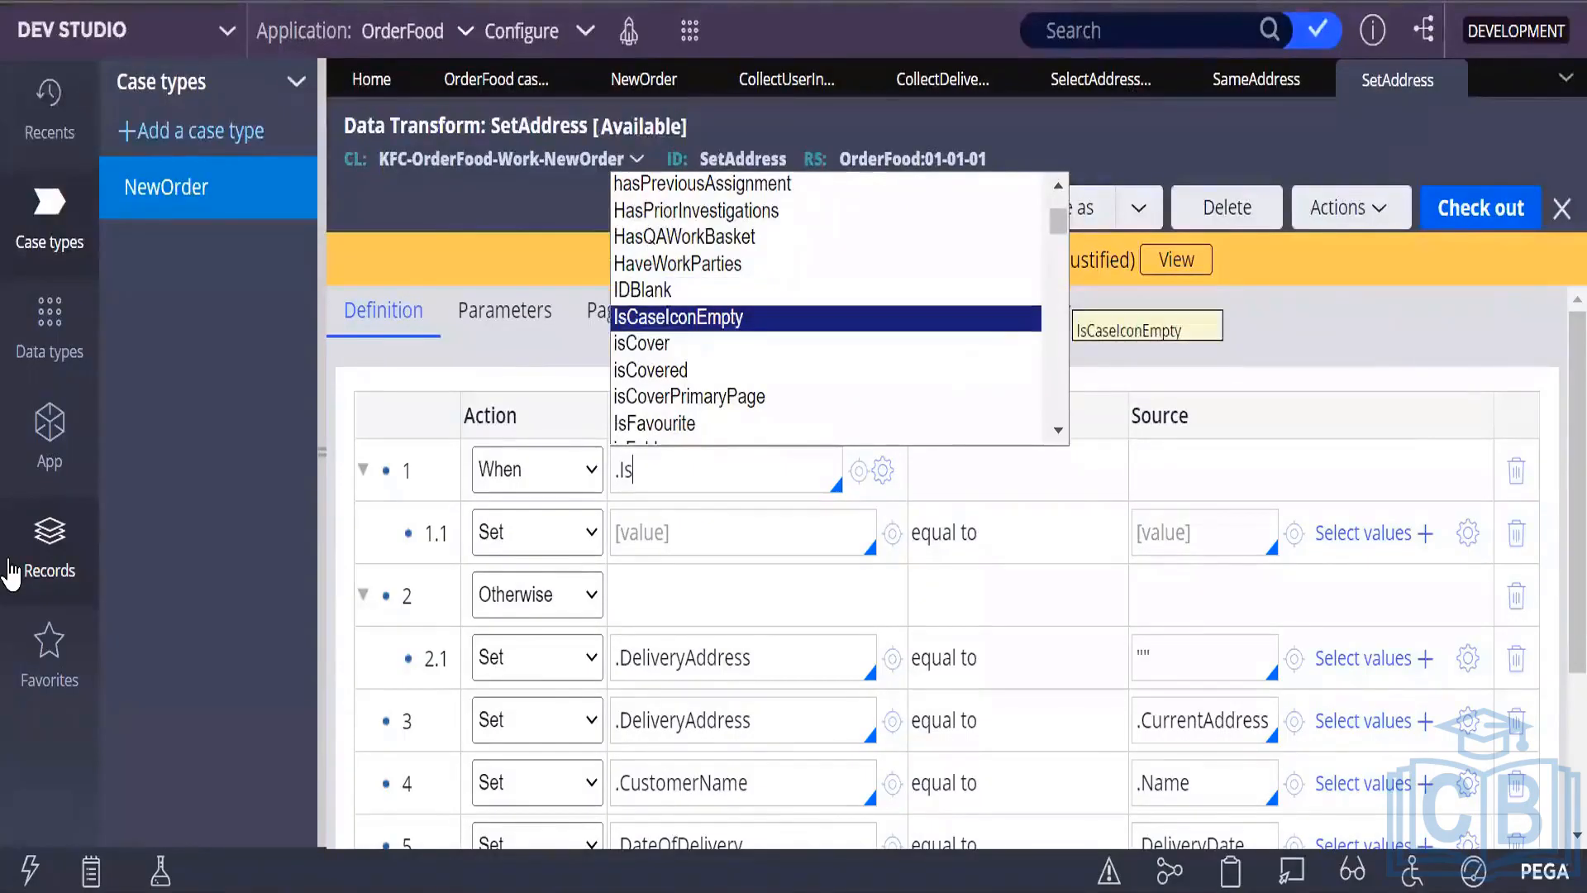
pyautogui.press('Return')
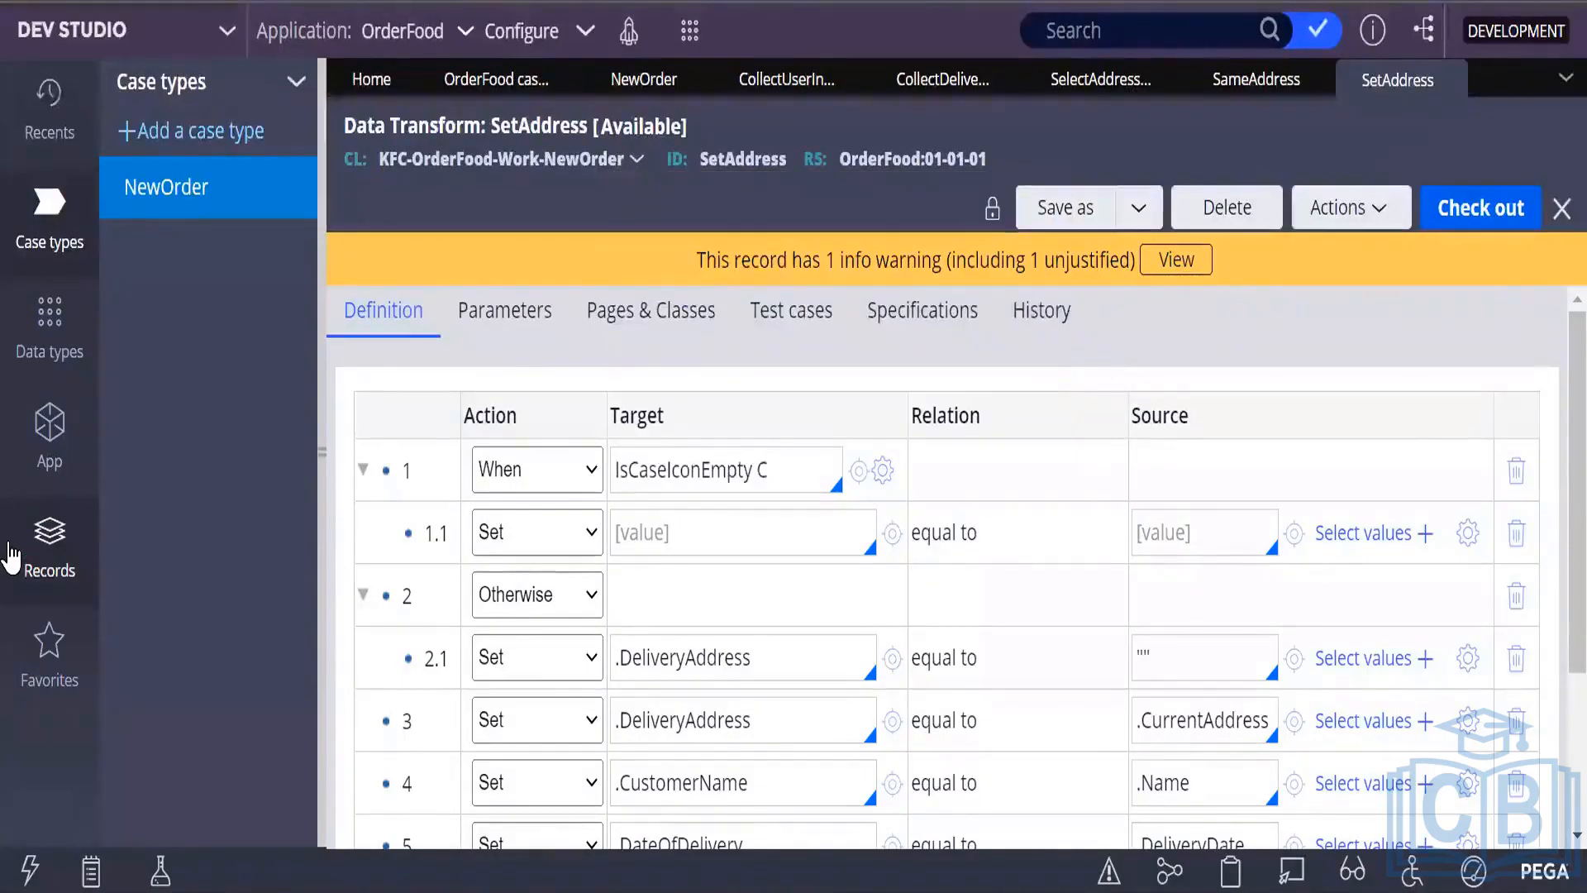
pyautogui.press('BackSpace')
pyautogui.press('BackSpace')
pyautogui.press('BackSpace')
pyautogui.press('BackSpace')
pyautogui.press('BackSpace')
pyautogui.press('BackSpace')
pyautogui.press('BackSpace')
pyautogui.press('BackSpace')
pyautogui.press('BackSpace')
pyautogui.press('BackSpace')
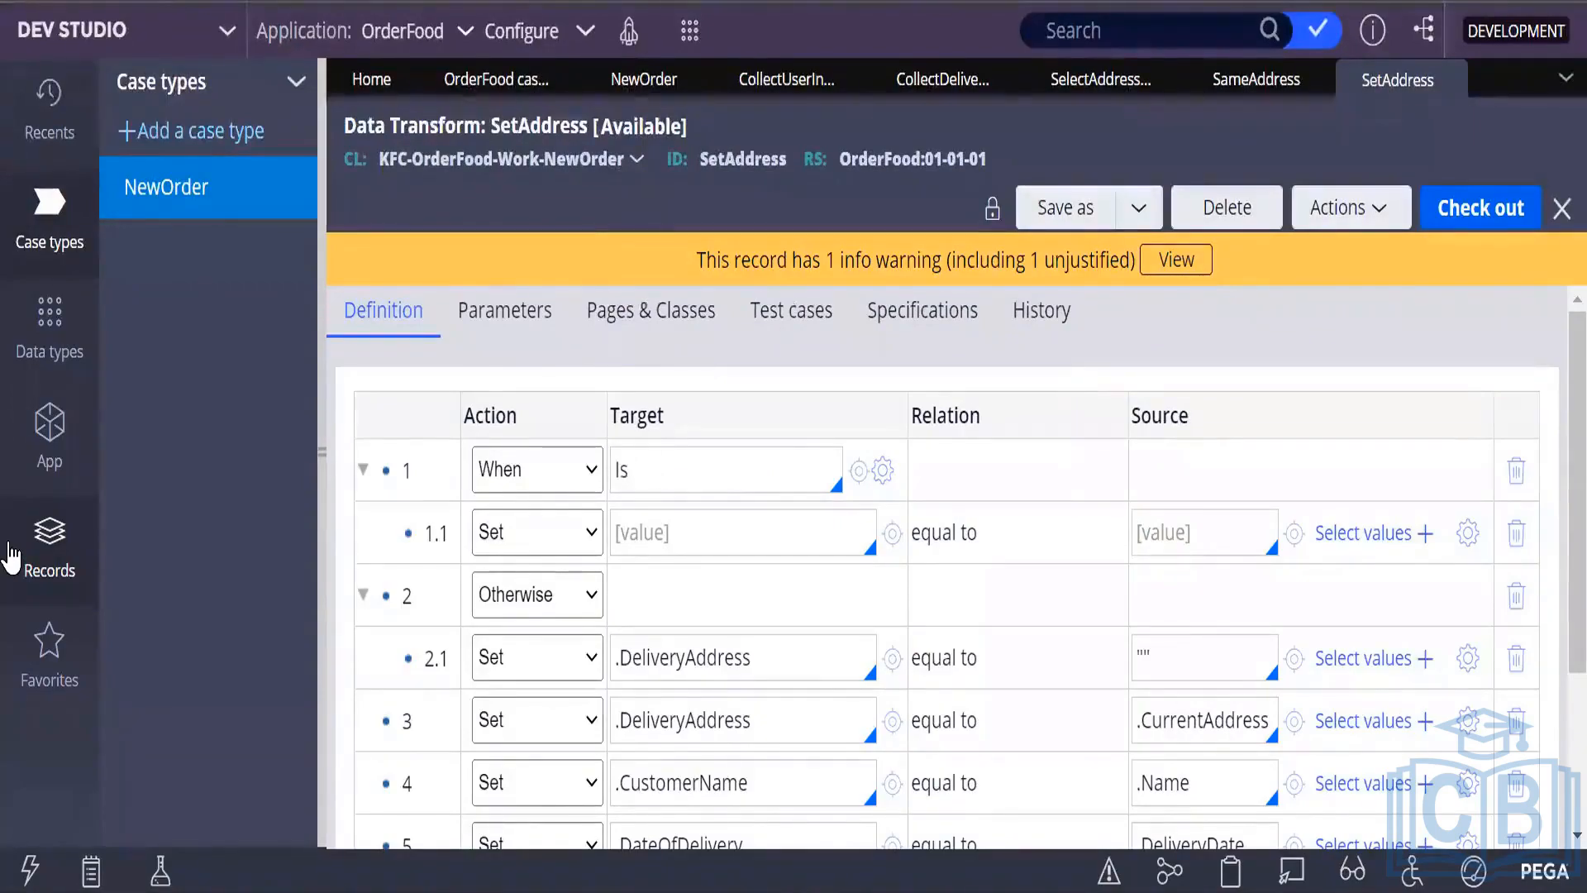
pyautogui.press('BackSpace')
pyautogui.press('BackSpace')
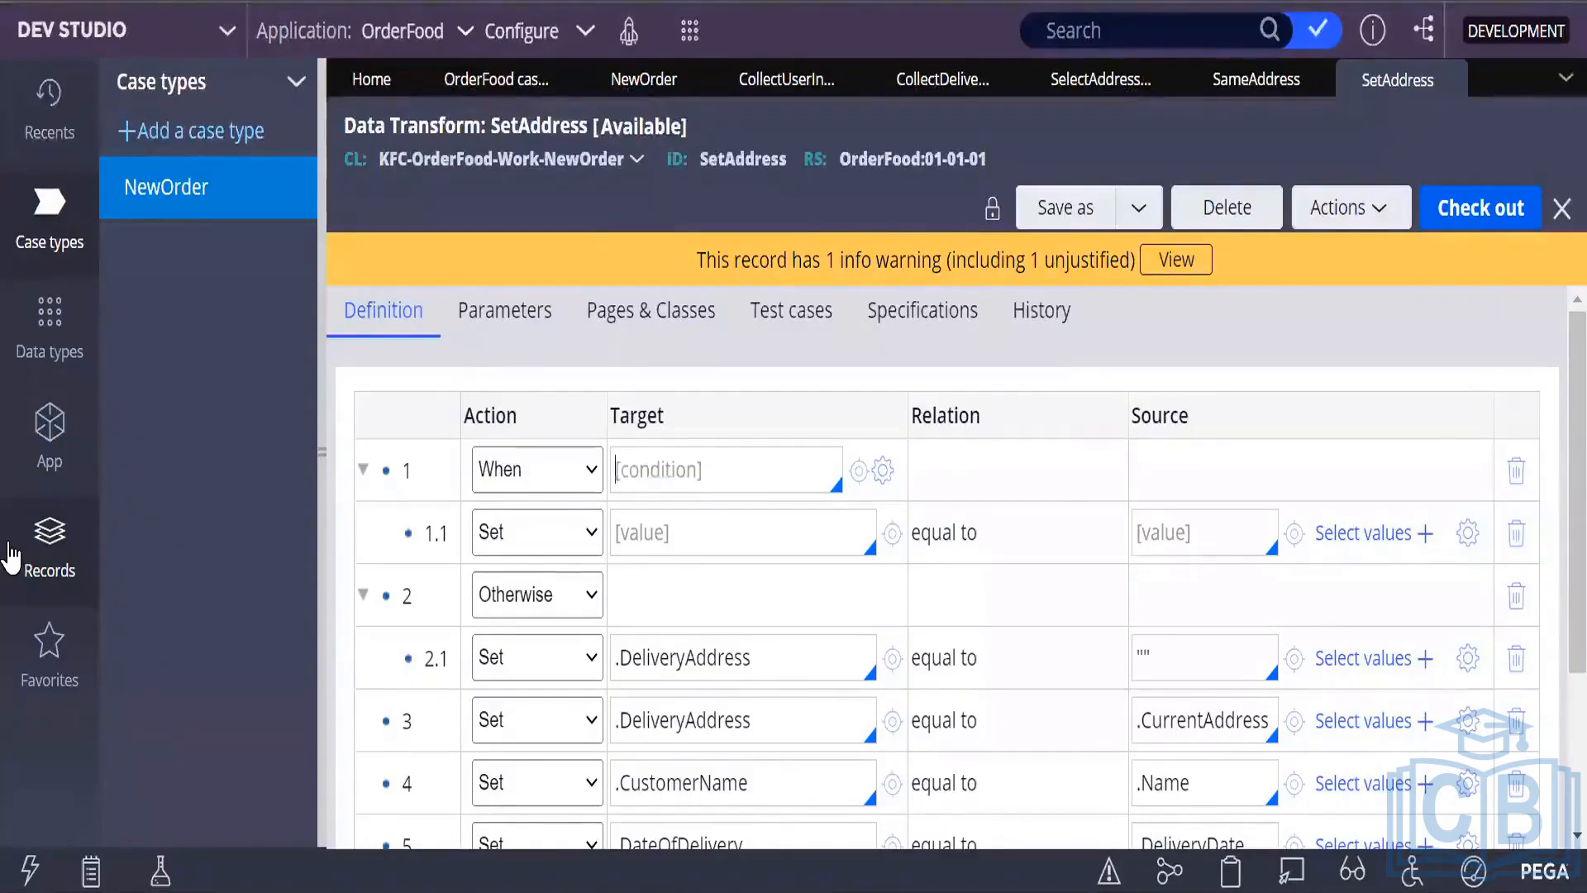
# Enter .SameAddress == true as the condition of the When row.
pyautogui.write('.sa')
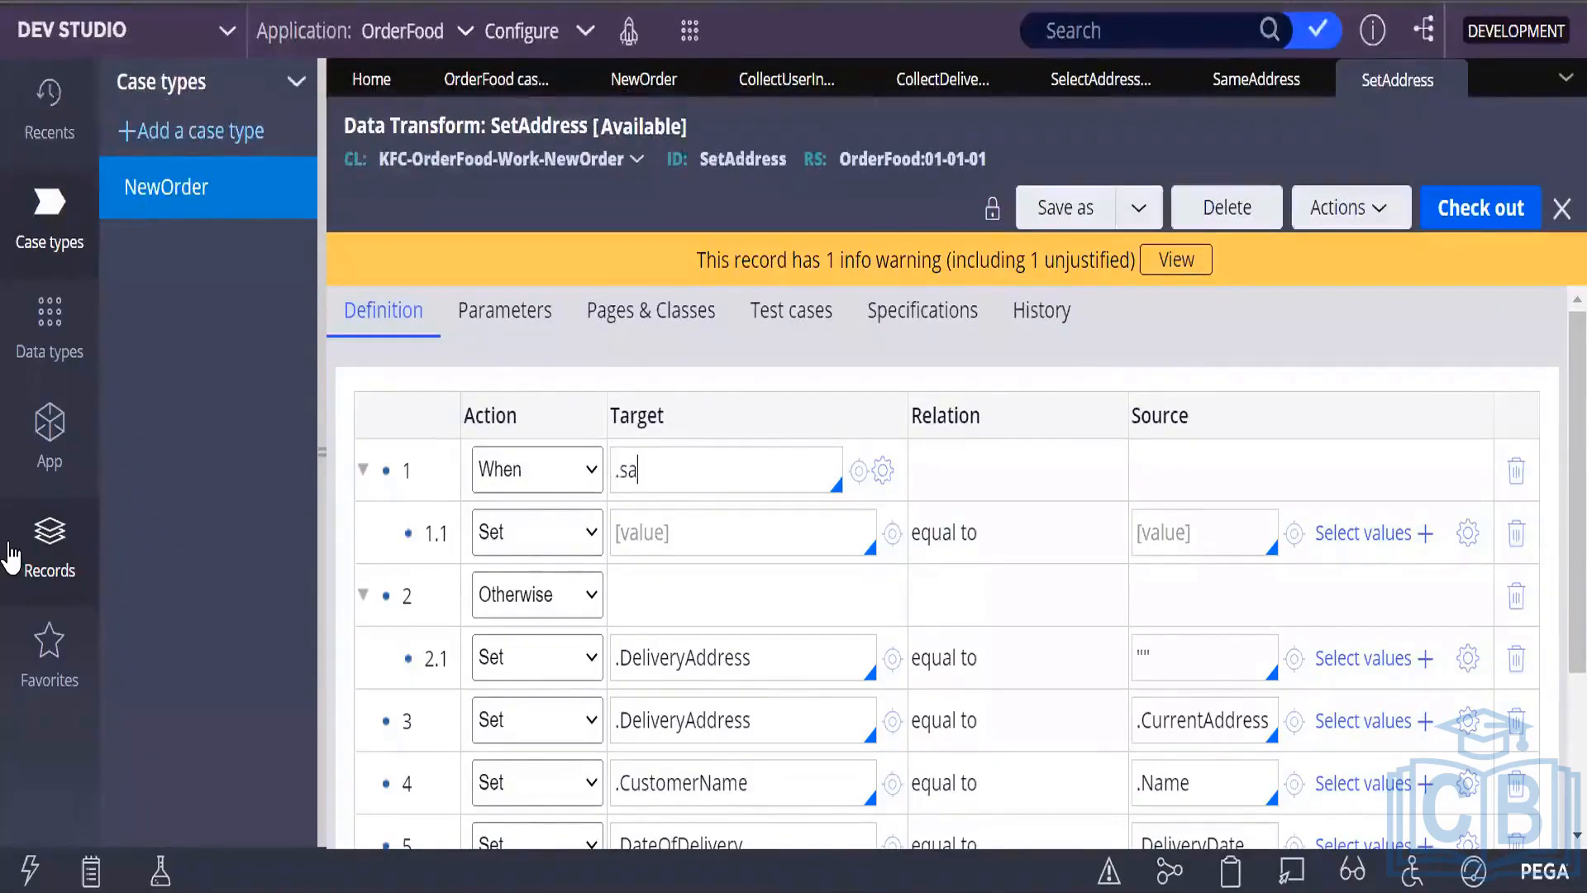
pyautogui.write('m')
pyautogui.press('BackSpace')
pyautogui.press('BackSpace')
pyautogui.press('BackSpace')
pyautogui.press('BackSpace')
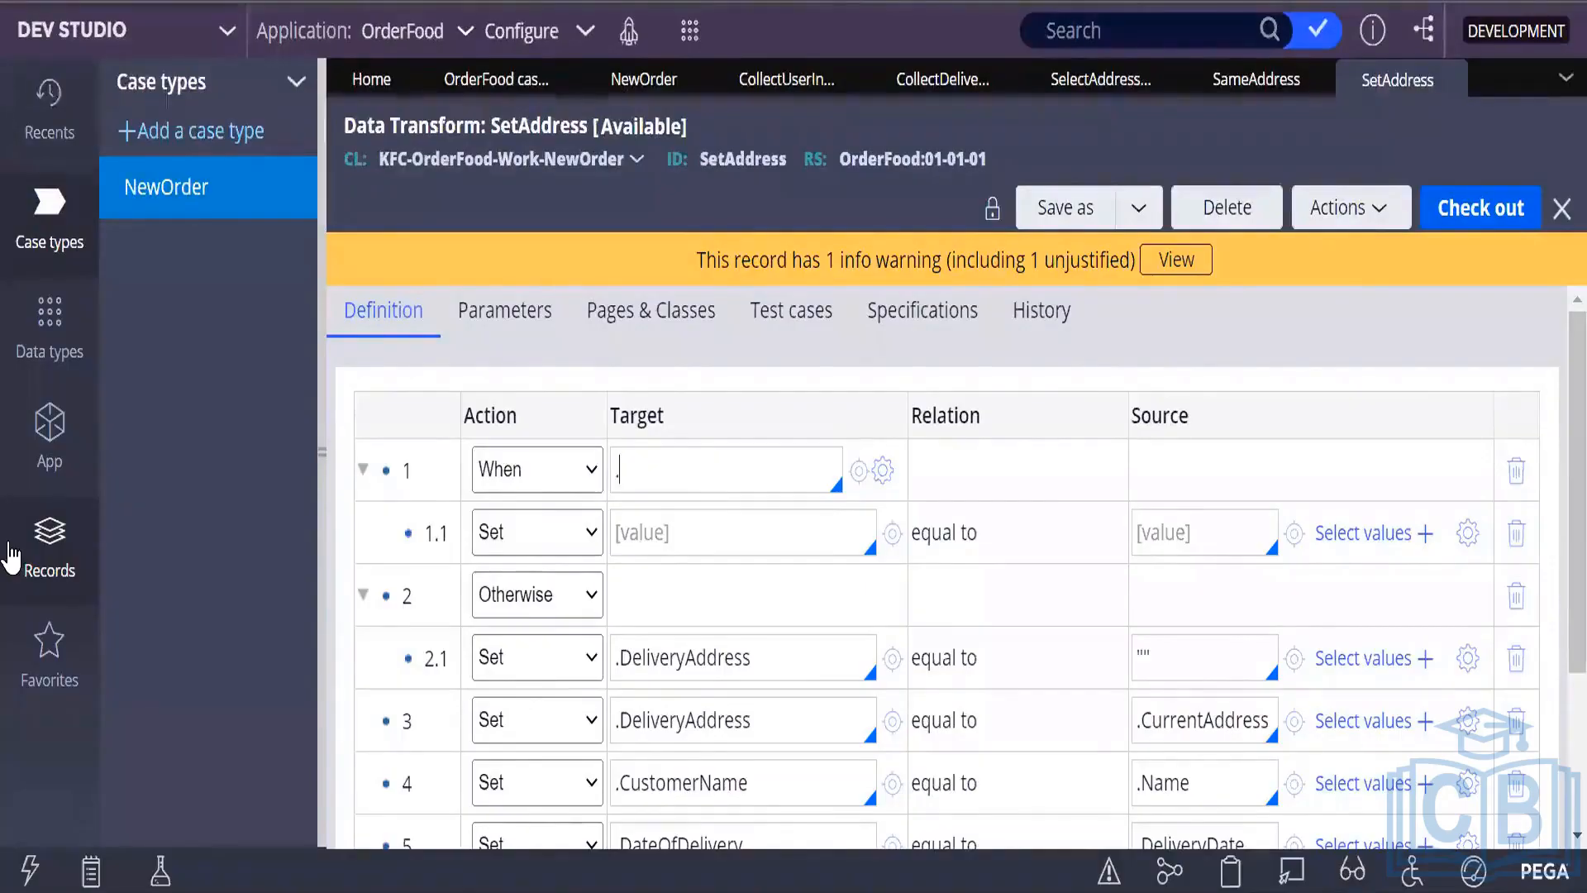
pyautogui.write('.S')
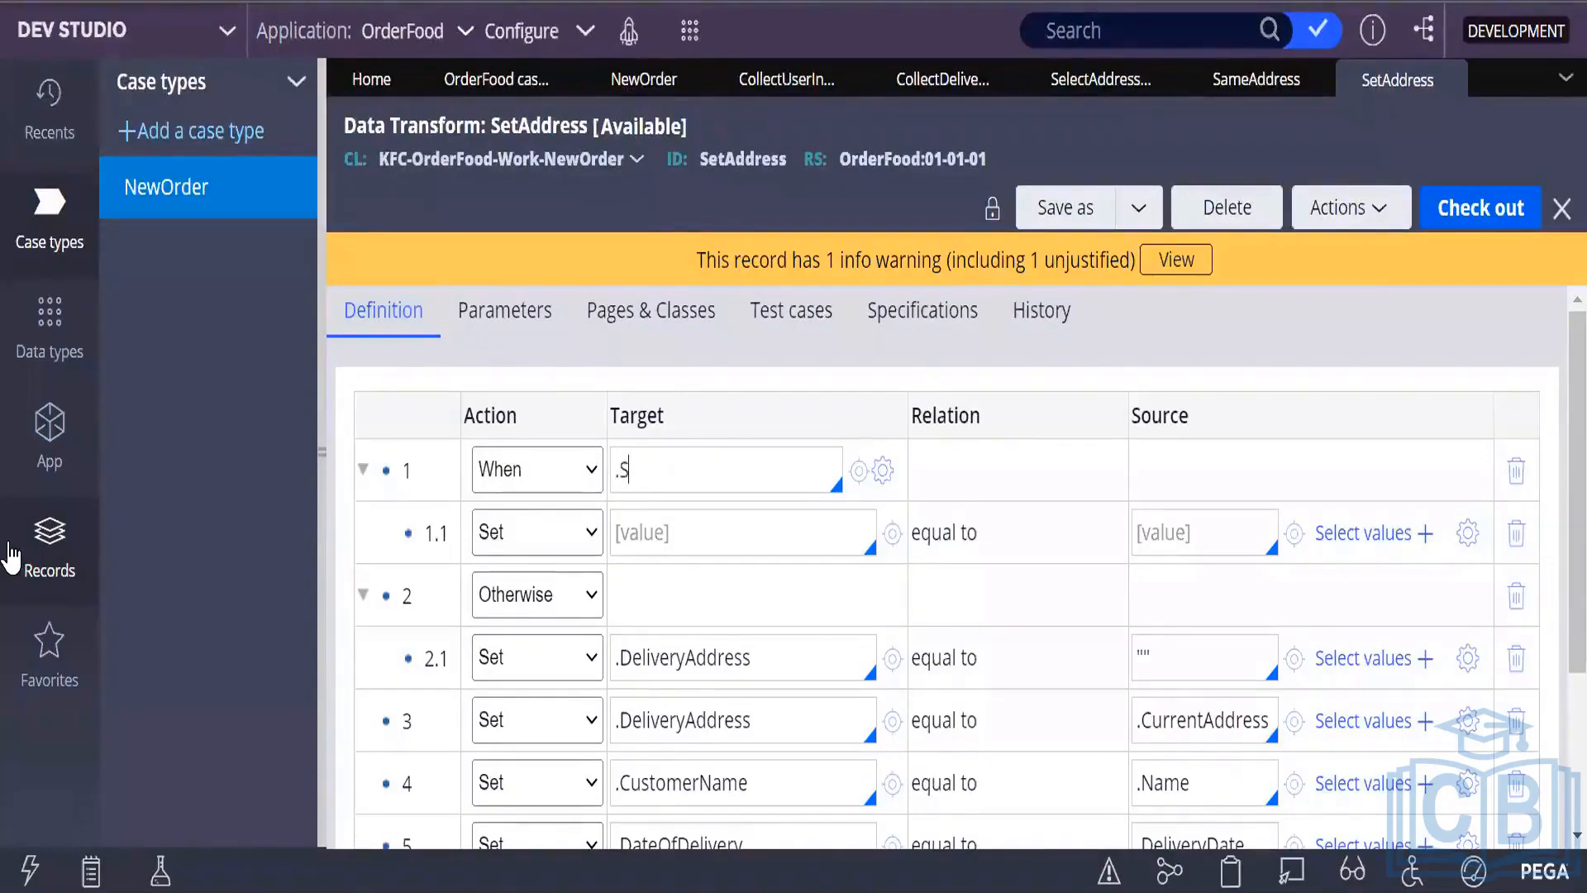
pyautogui.write('ameAddress')
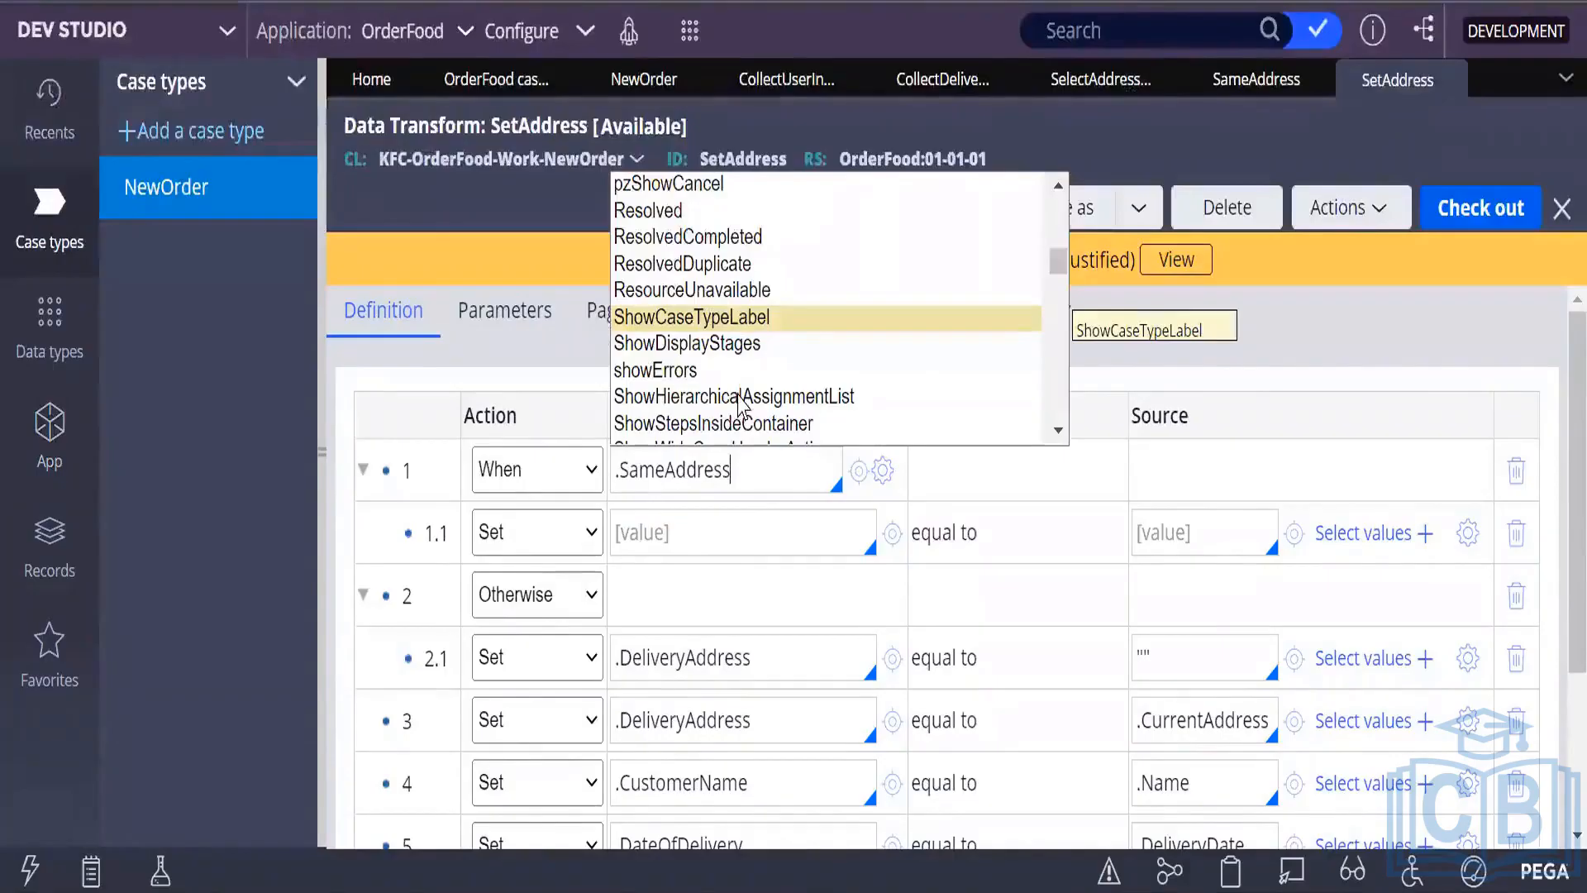
pyautogui.click(803, 638)
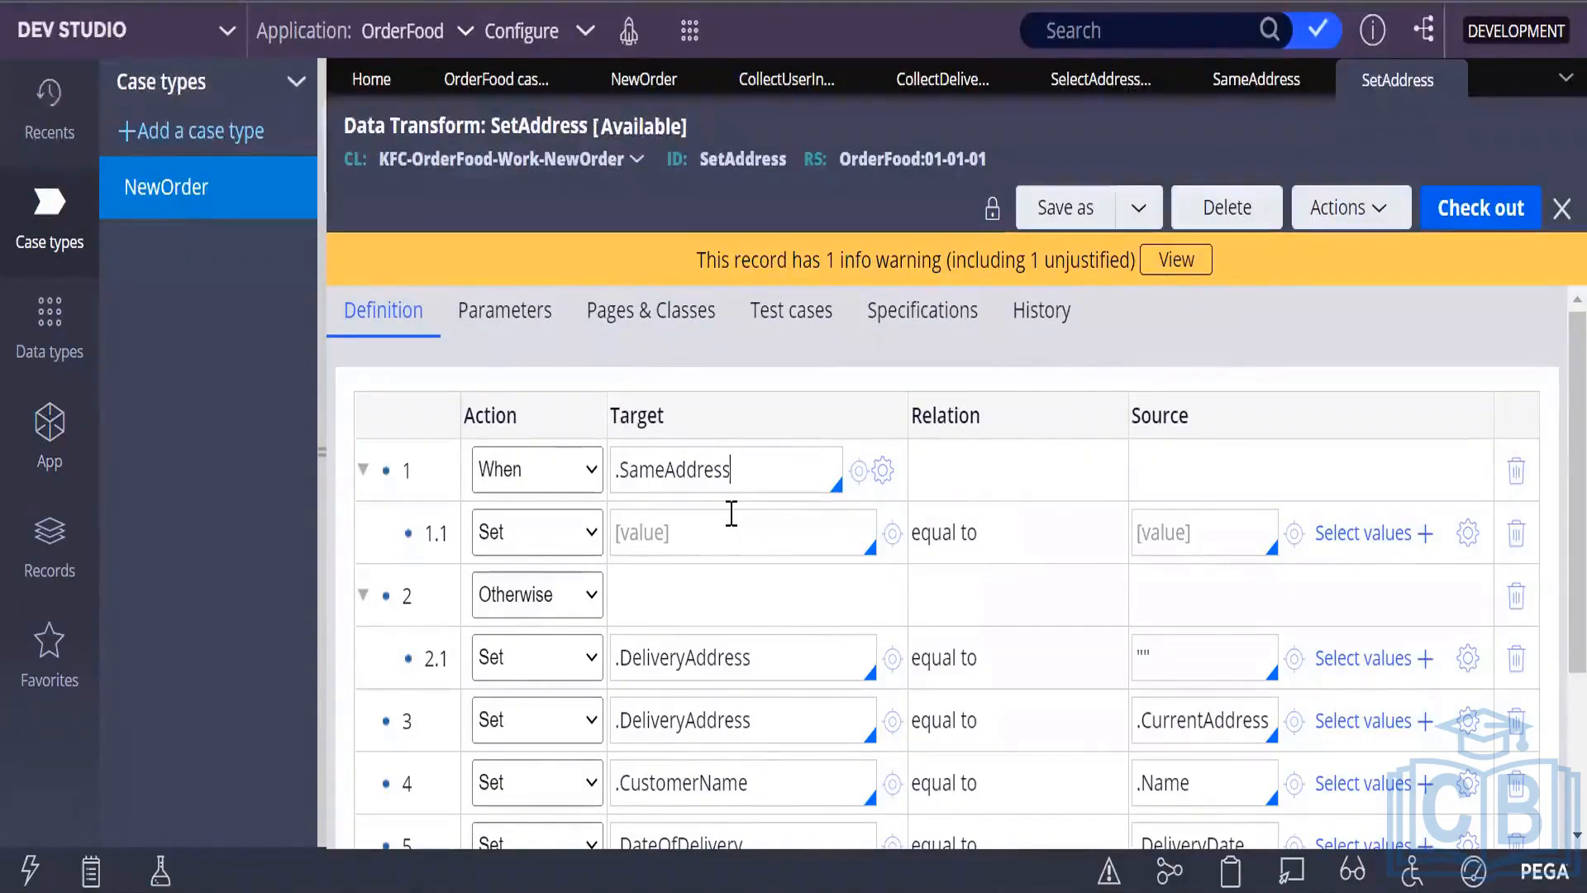
pyautogui.write('== ')
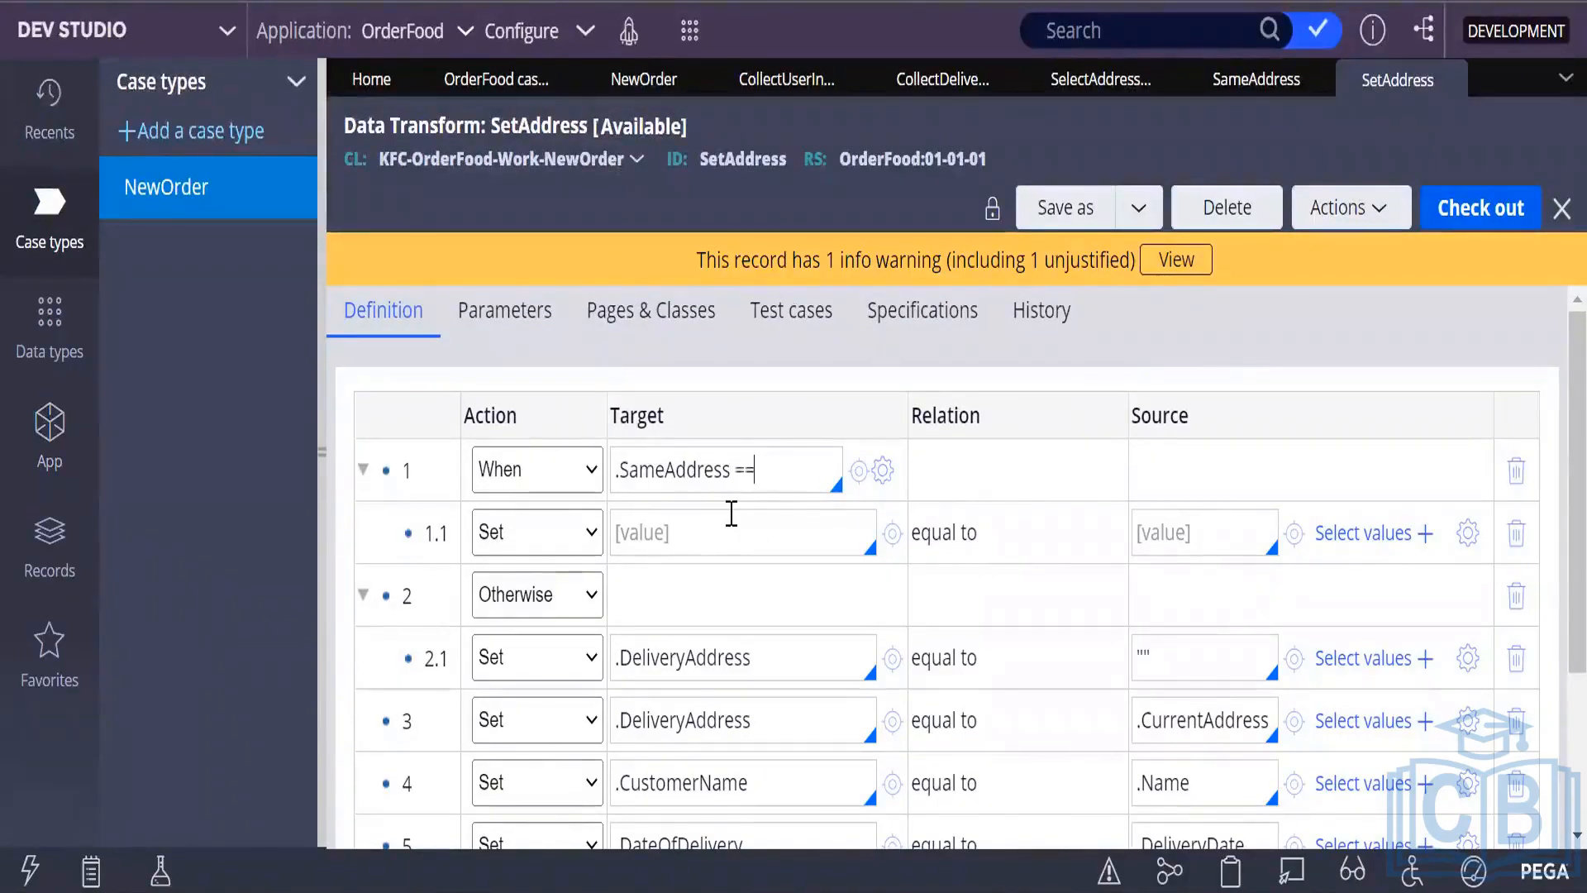
pyautogui.write('True')
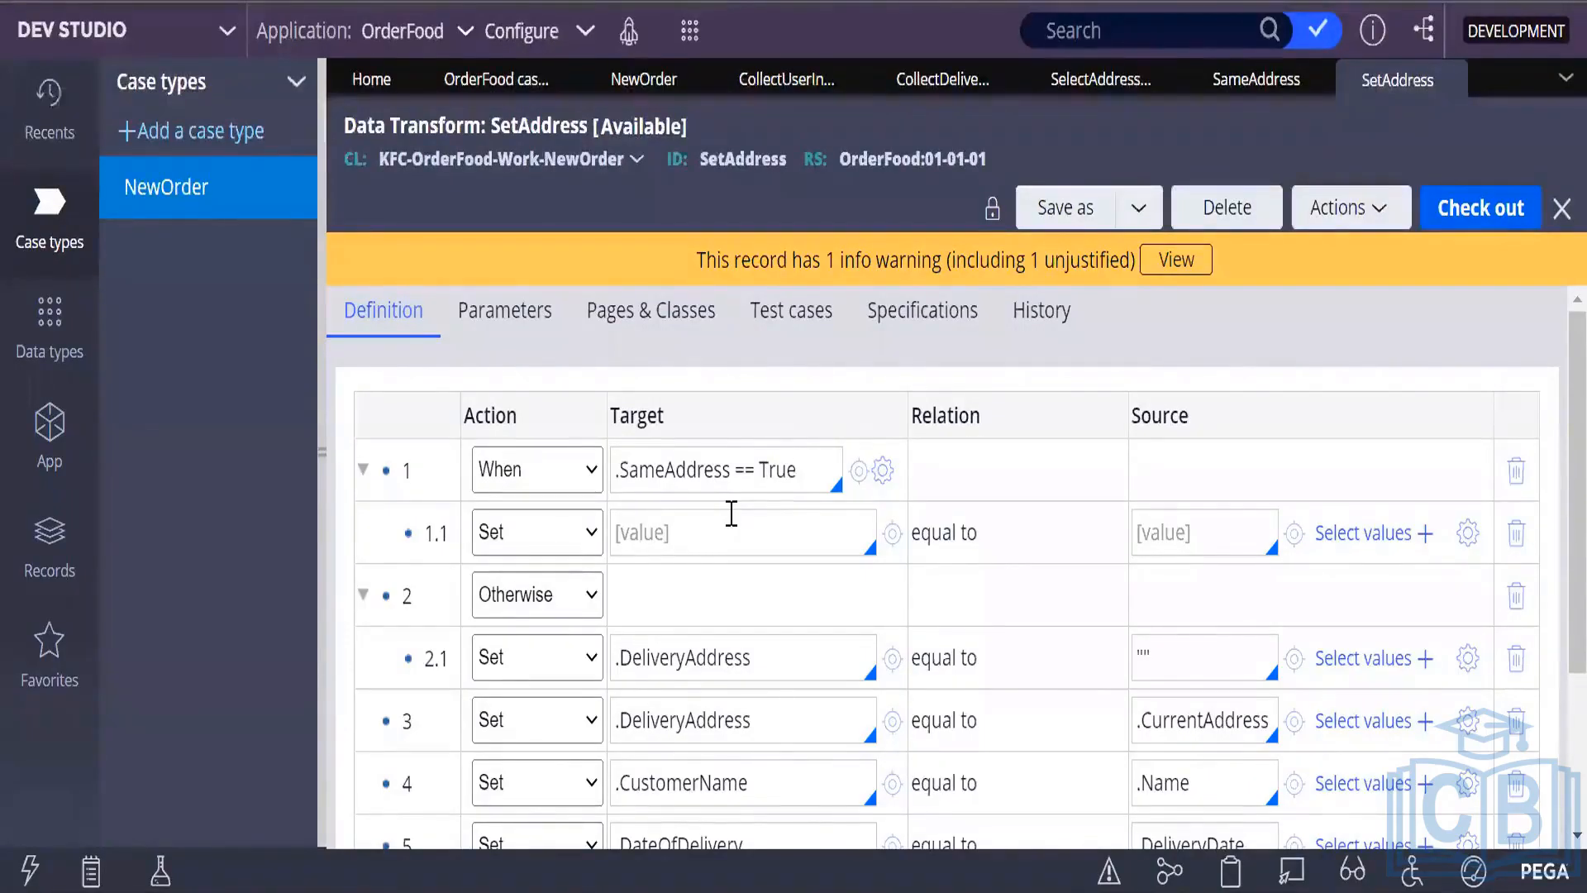
pyautogui.press('BackSpace')
pyautogui.press('BackSpace')
pyautogui.press('BackSpace')
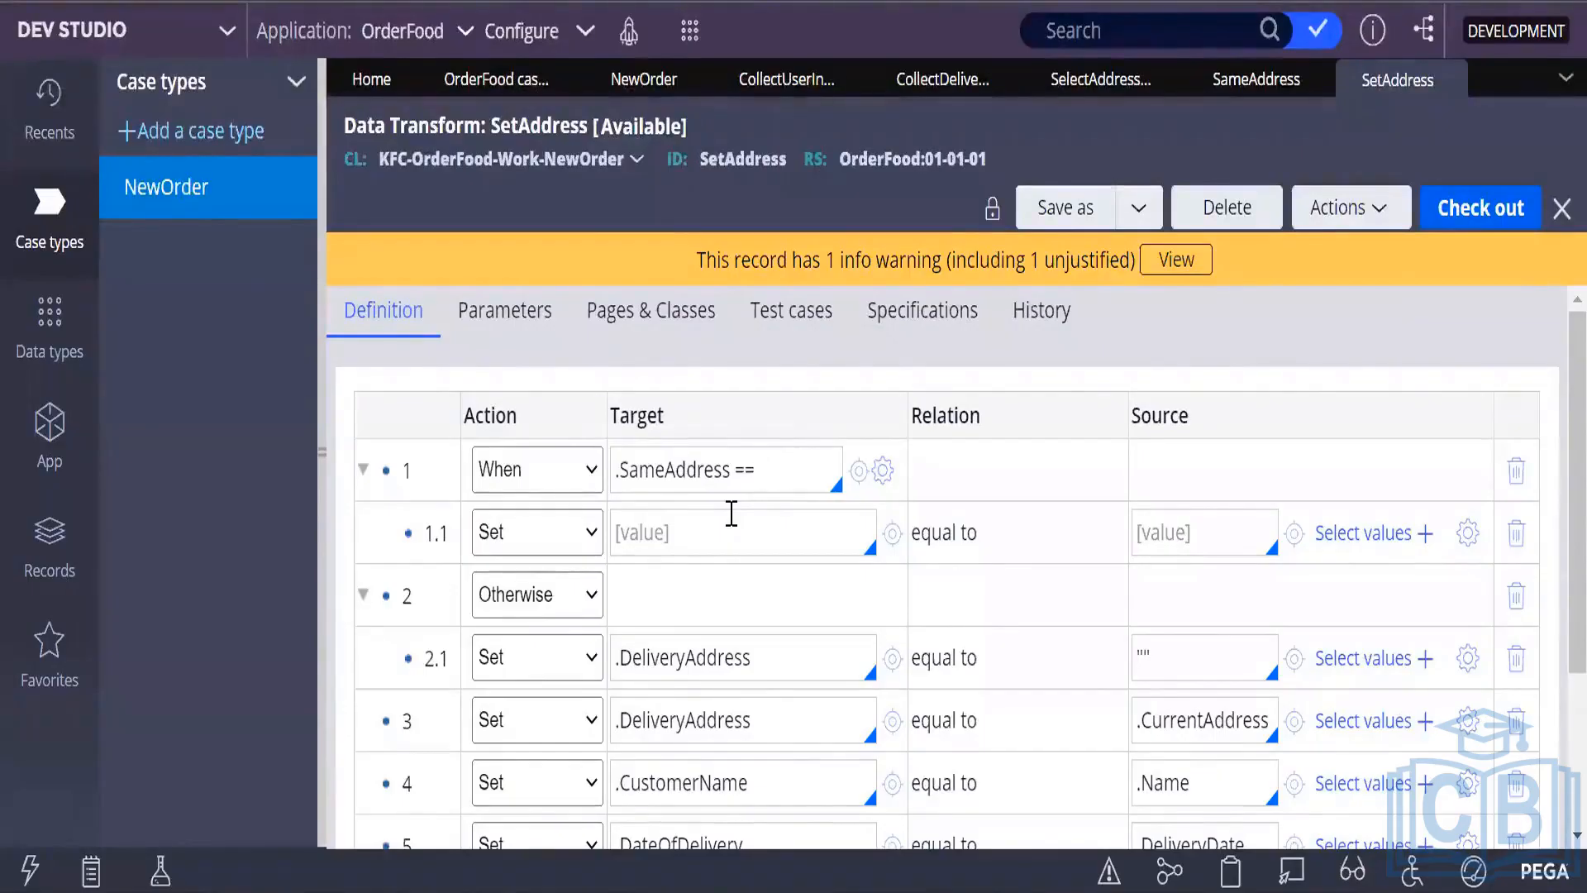
pyautogui.write('true')
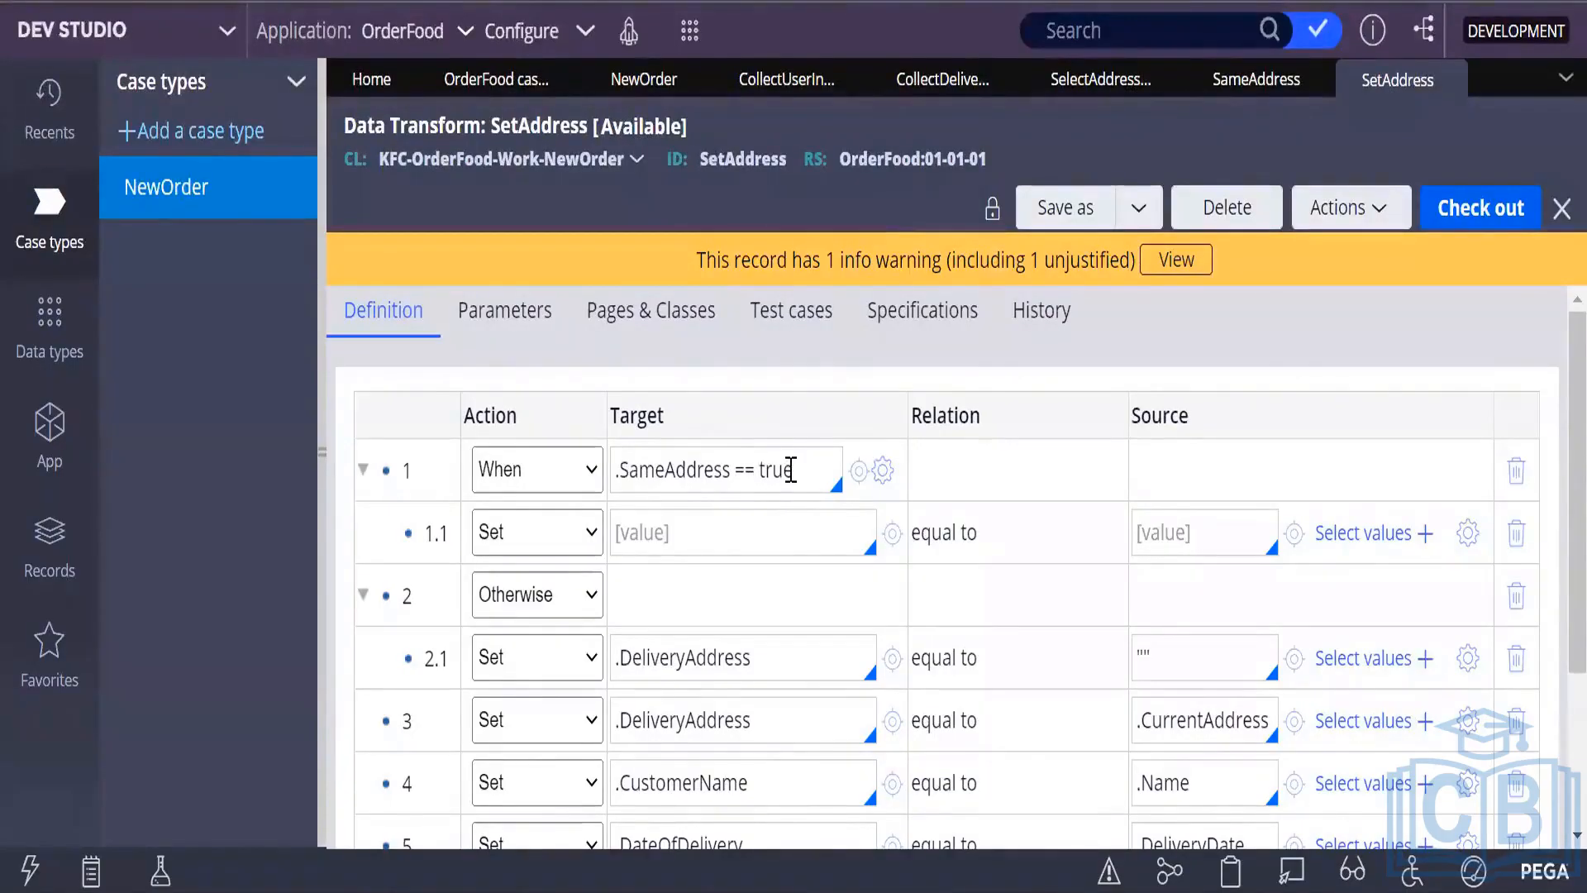
# Wrap true in double quotes in the When row's condition, making it .SameAddress == "true".
pyautogui.press('Right')
pyautogui.press('Right')
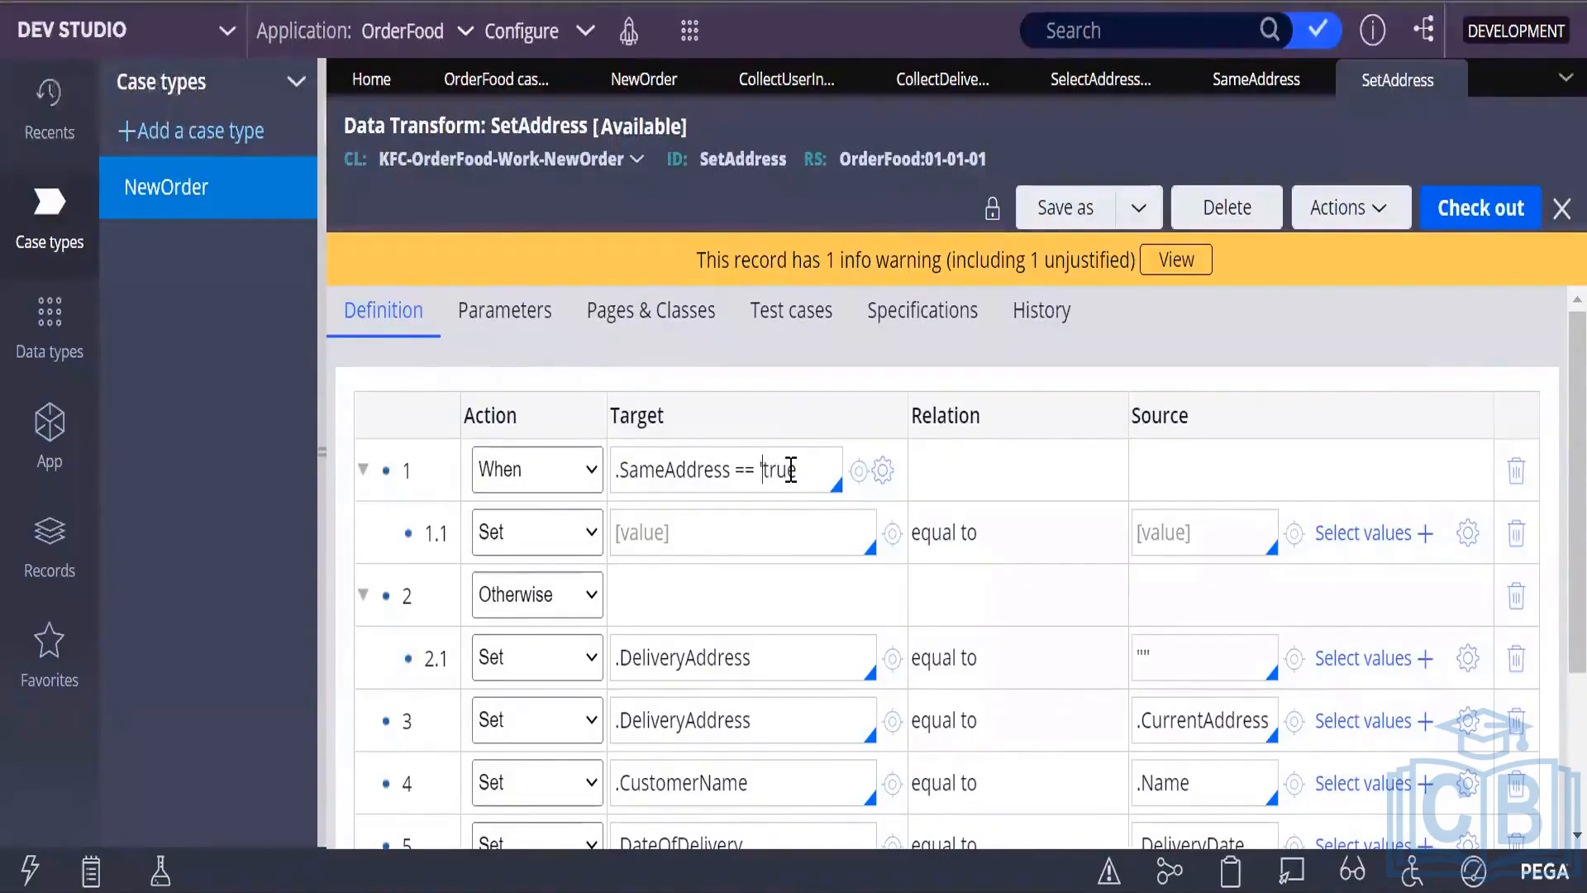
pyautogui.press('BackSpace')
pyautogui.write('"')
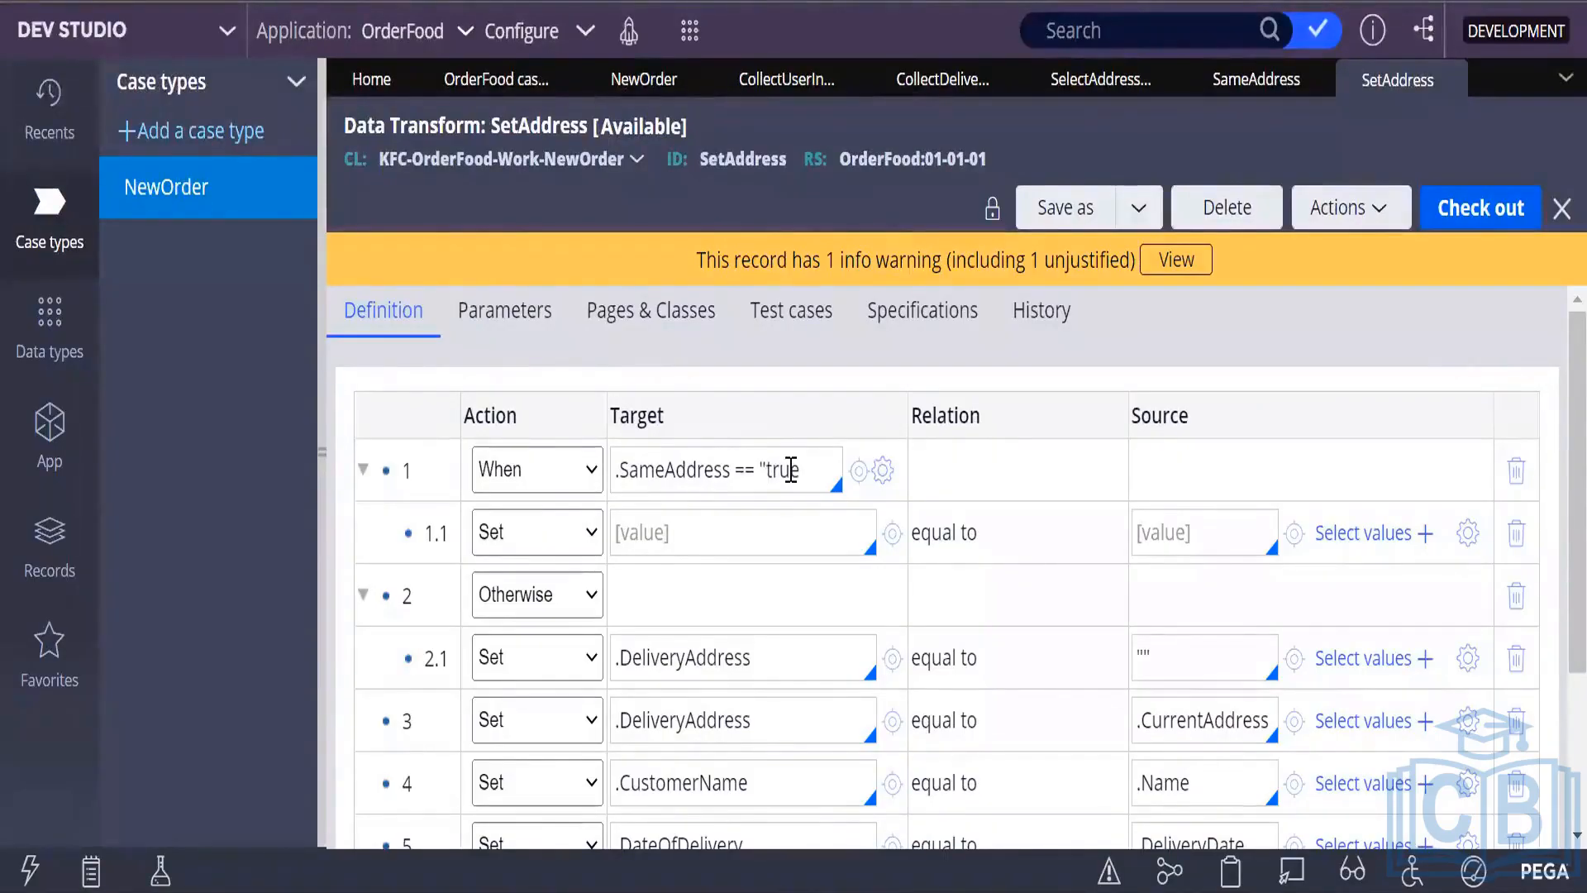
pyautogui.press('Right')
pyautogui.write('"')
# Copy the top-level .DeliveryAddress equal to .CurrentAddress mapping into the empty Set row under When.
pyautogui.scroll(-2, 732, 736)
pyautogui.scroll(-2, 727, 662)
pyautogui.scroll(3, 728, 661)
pyautogui.scroll(-3, 727, 661)
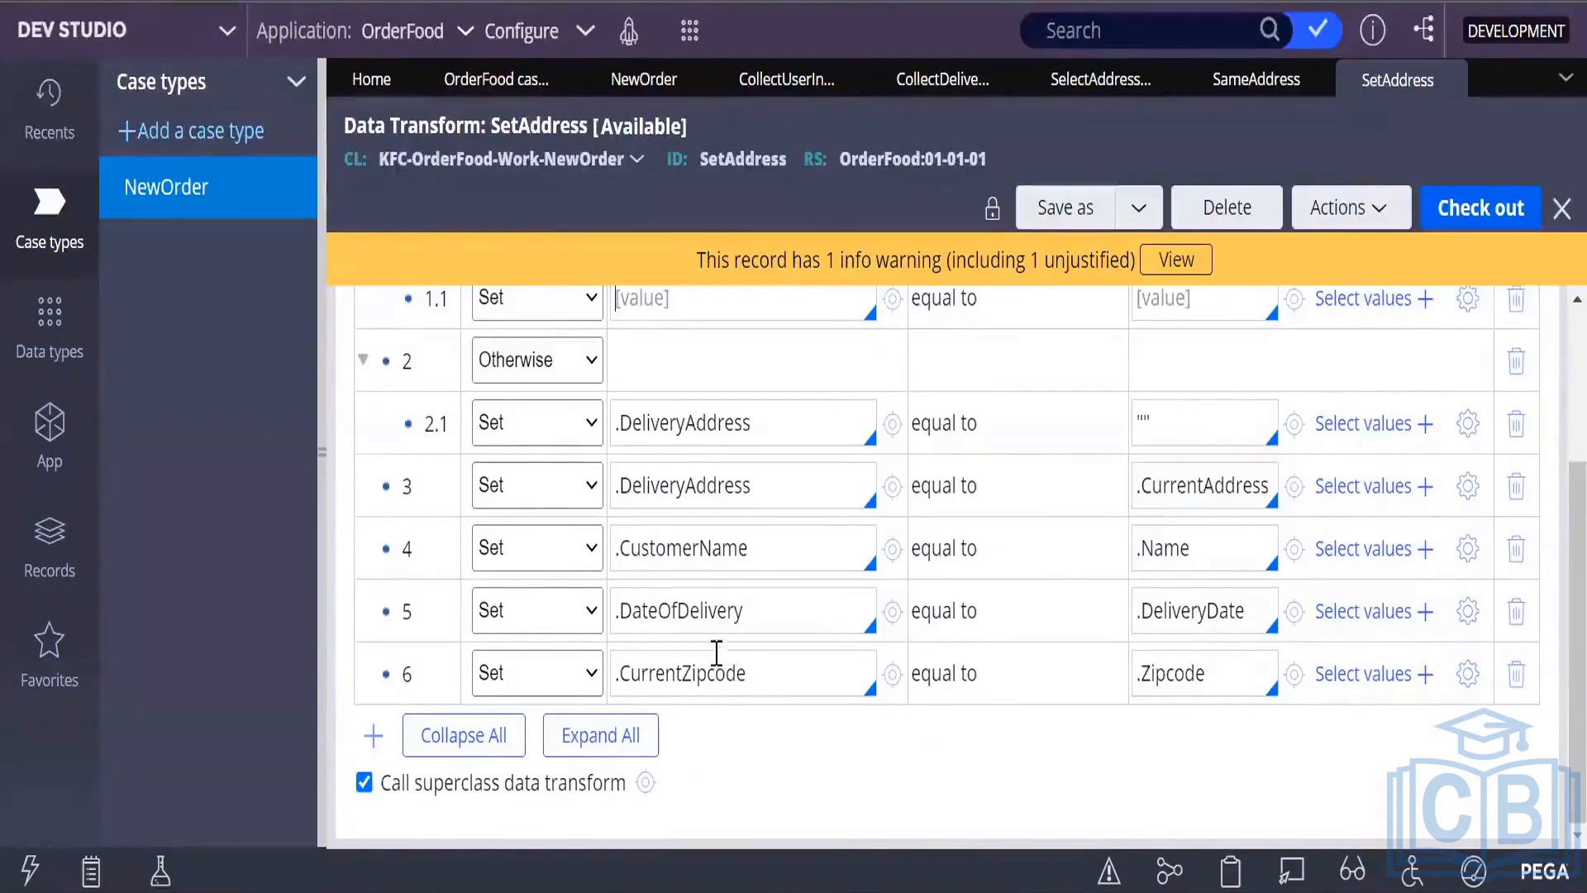
pyautogui.rightClick(386, 489)
pyautogui.click(450, 246)
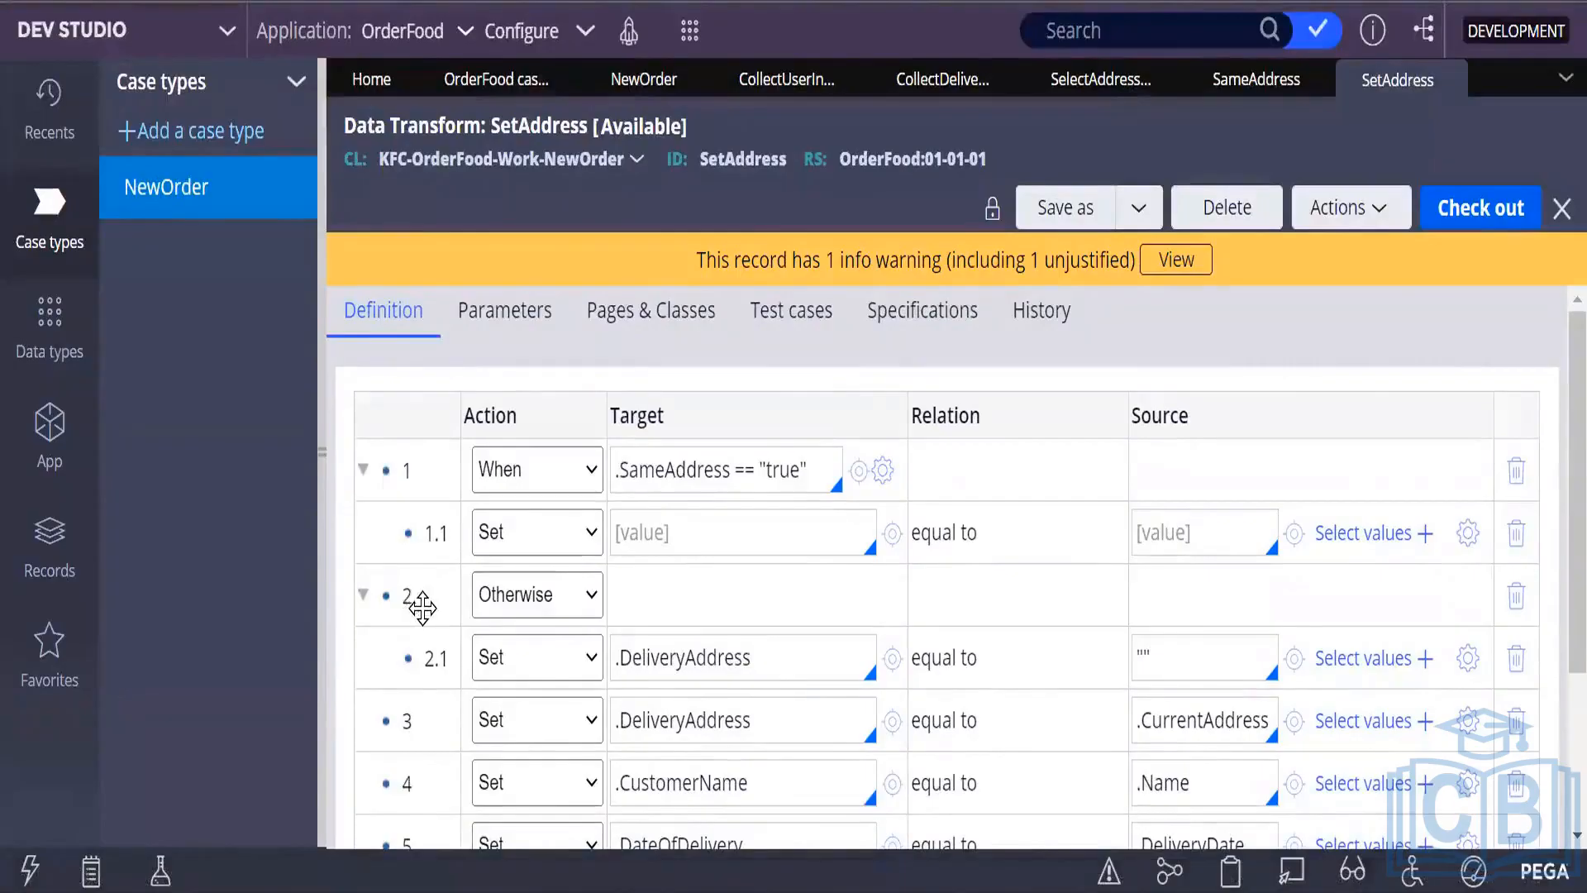
pyautogui.rightClick(448, 530)
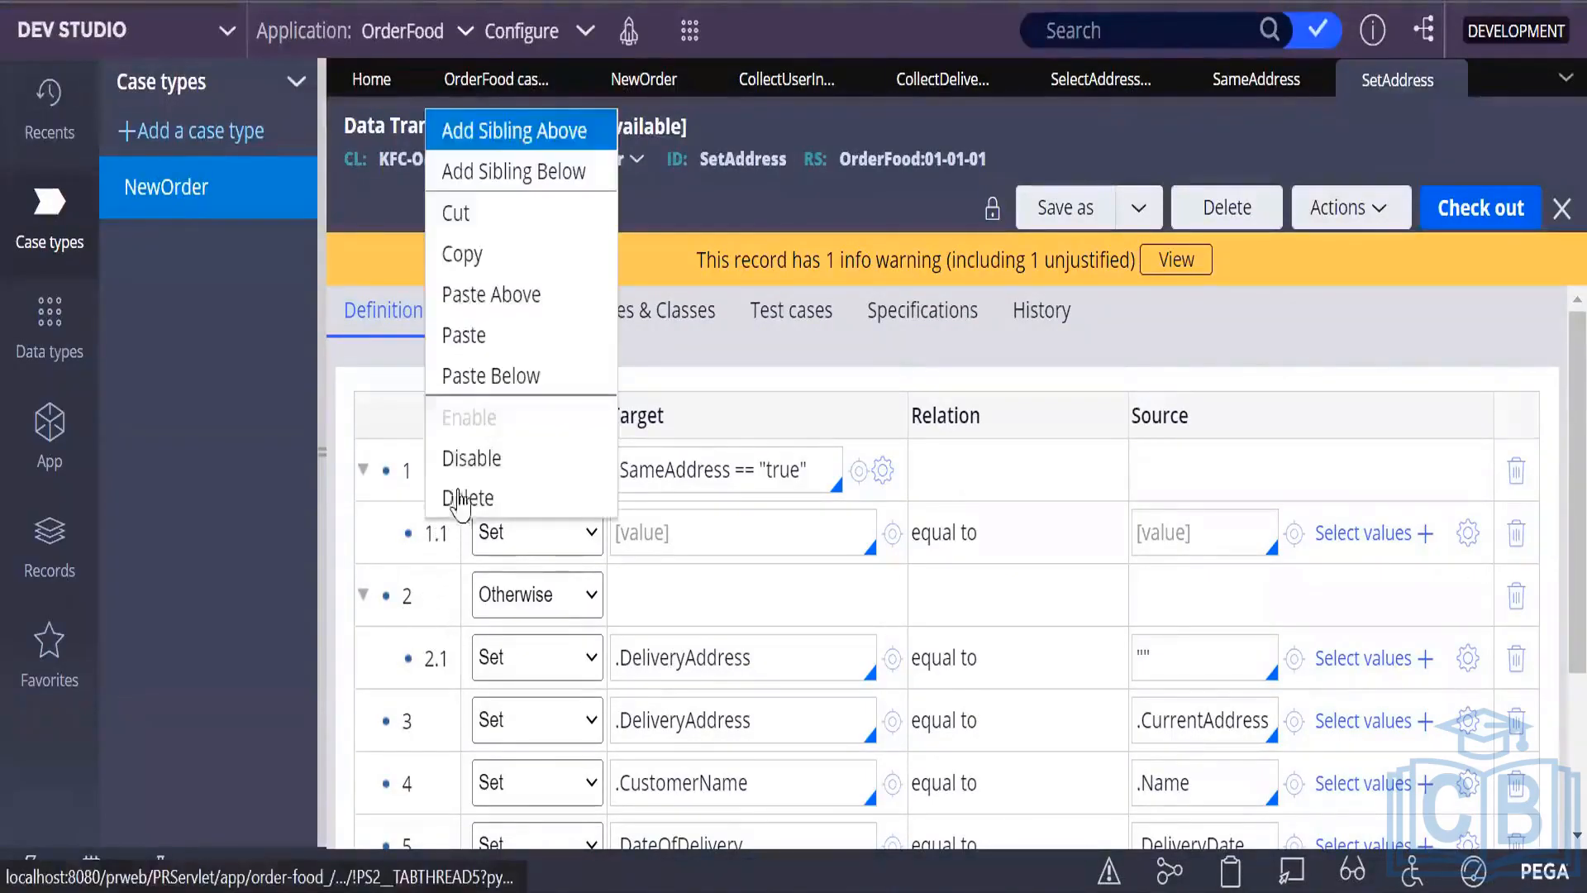
pyautogui.click(509, 335)
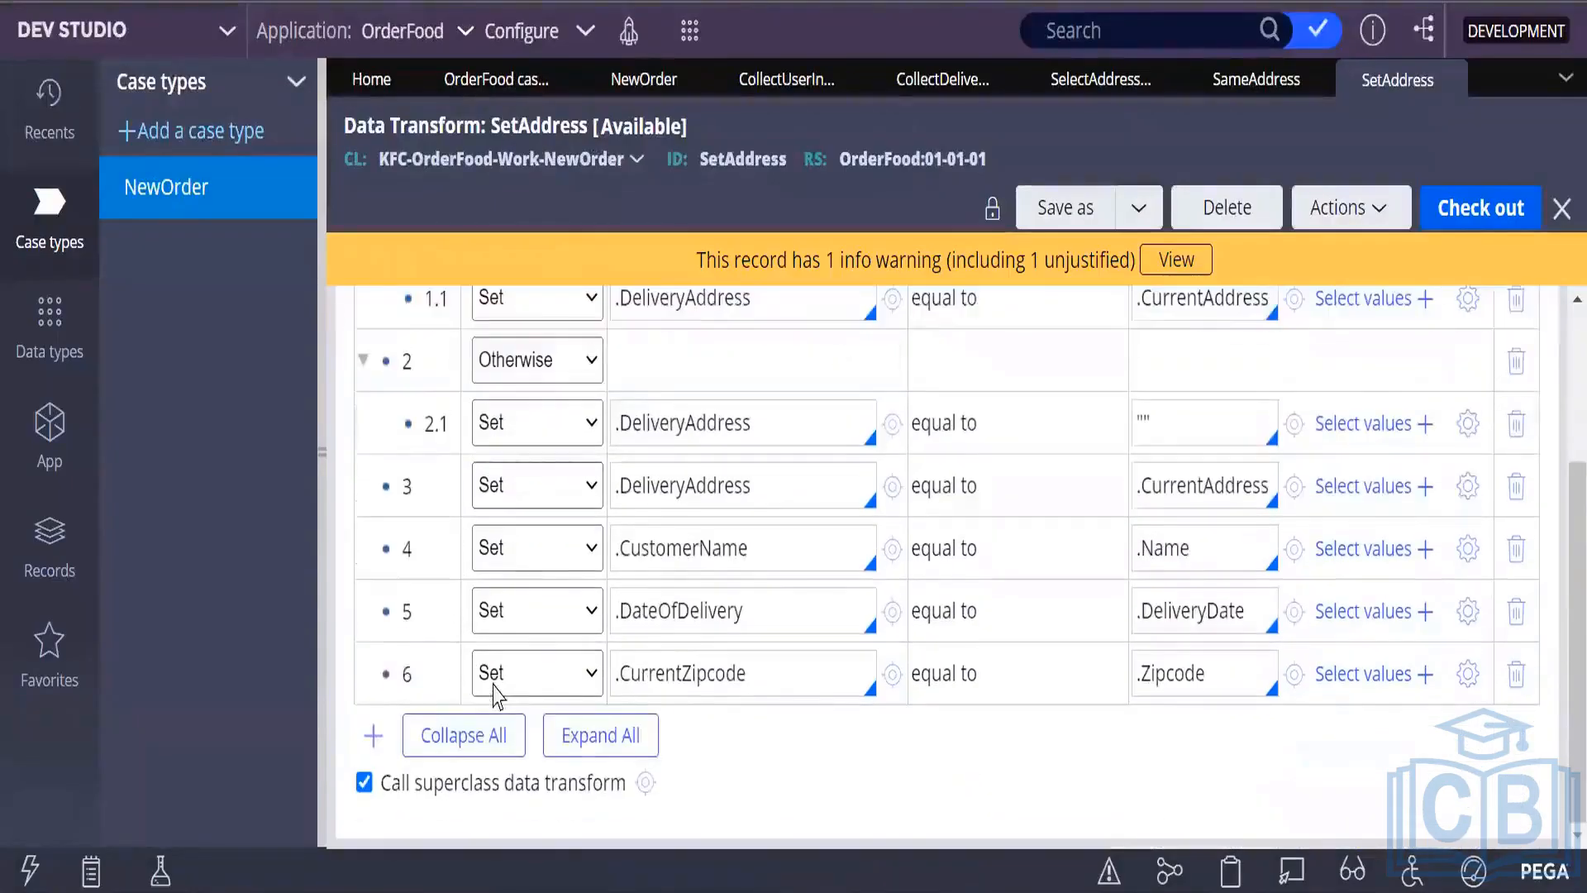
# Review the rows of the SetAddress data transform and check it out for editing.
pyautogui.scroll(-3, 485, 703)
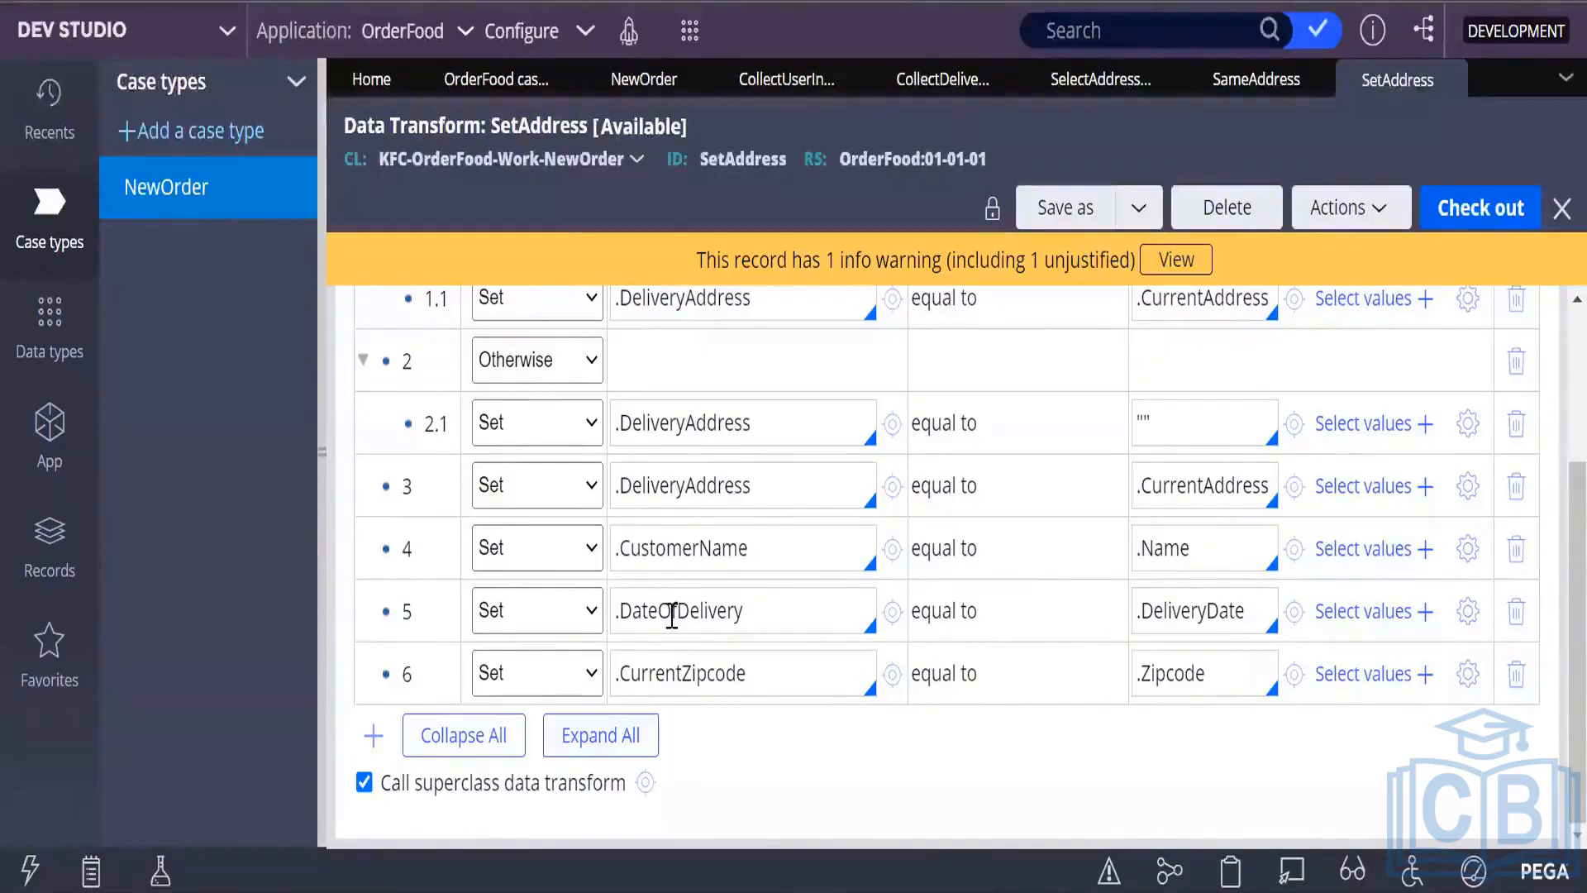
pyautogui.scroll(3, 643, 628)
pyautogui.scroll(-3, 639, 658)
pyautogui.scroll(3, 637, 662)
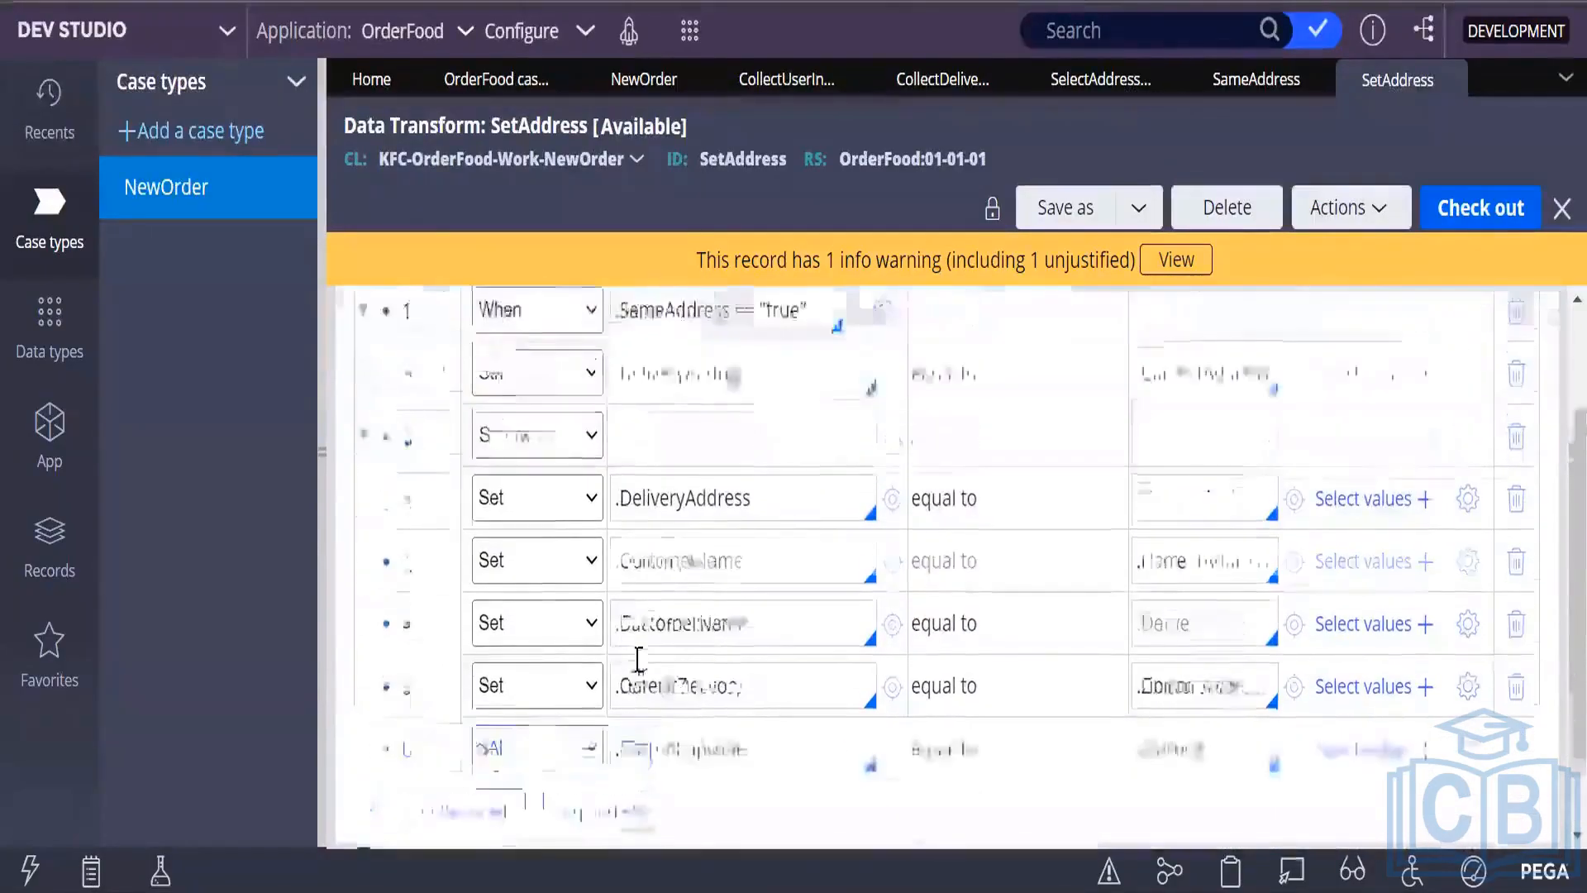
pyautogui.scroll(-2, 578, 664)
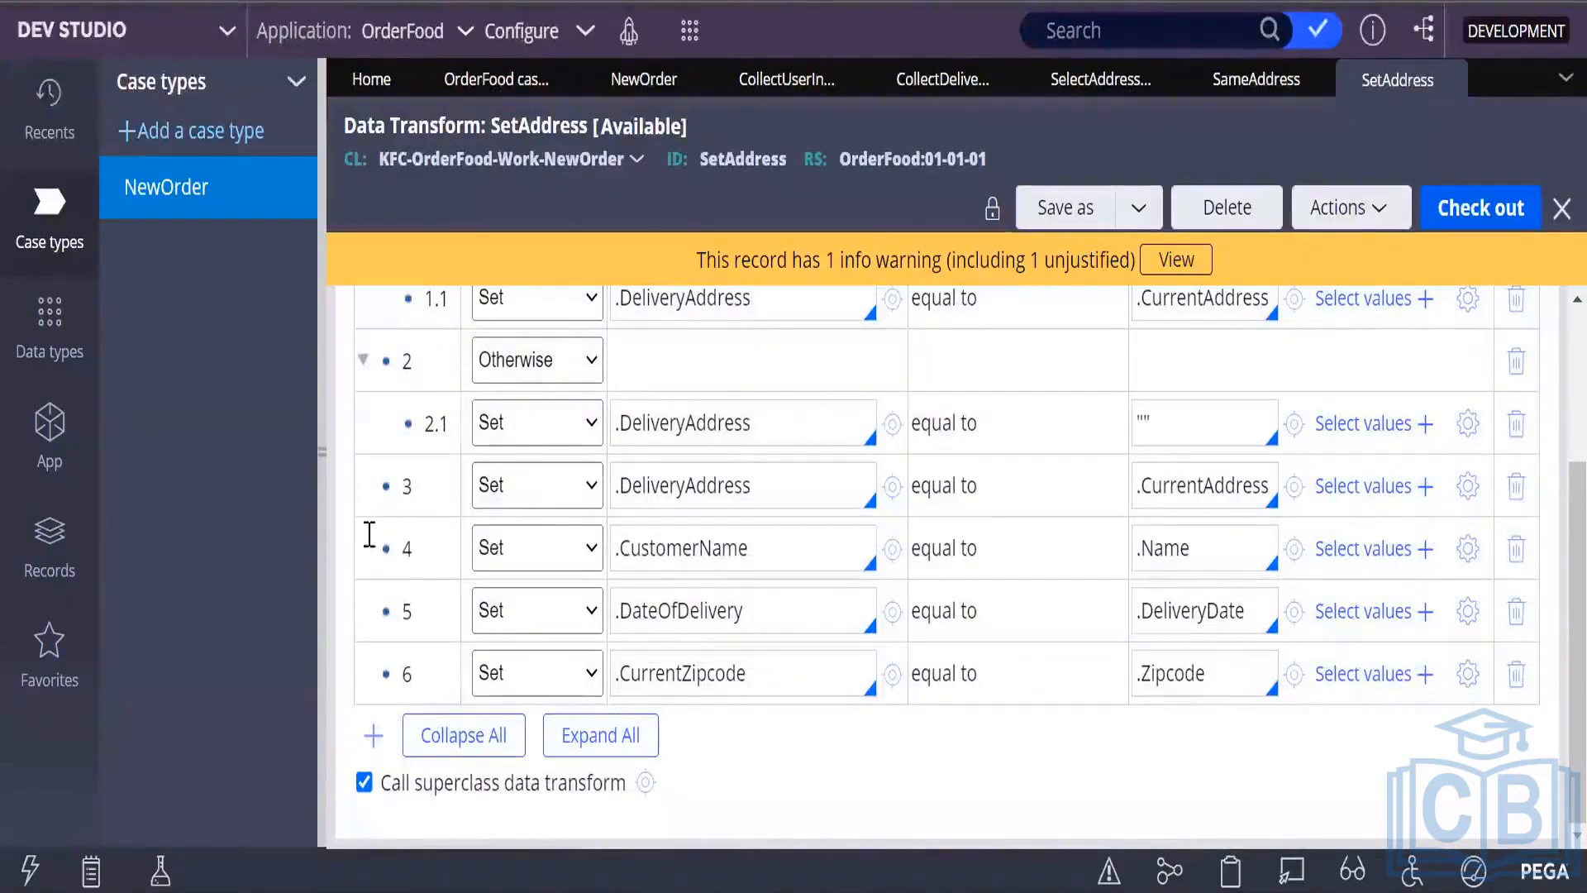
pyautogui.click(1479, 205)
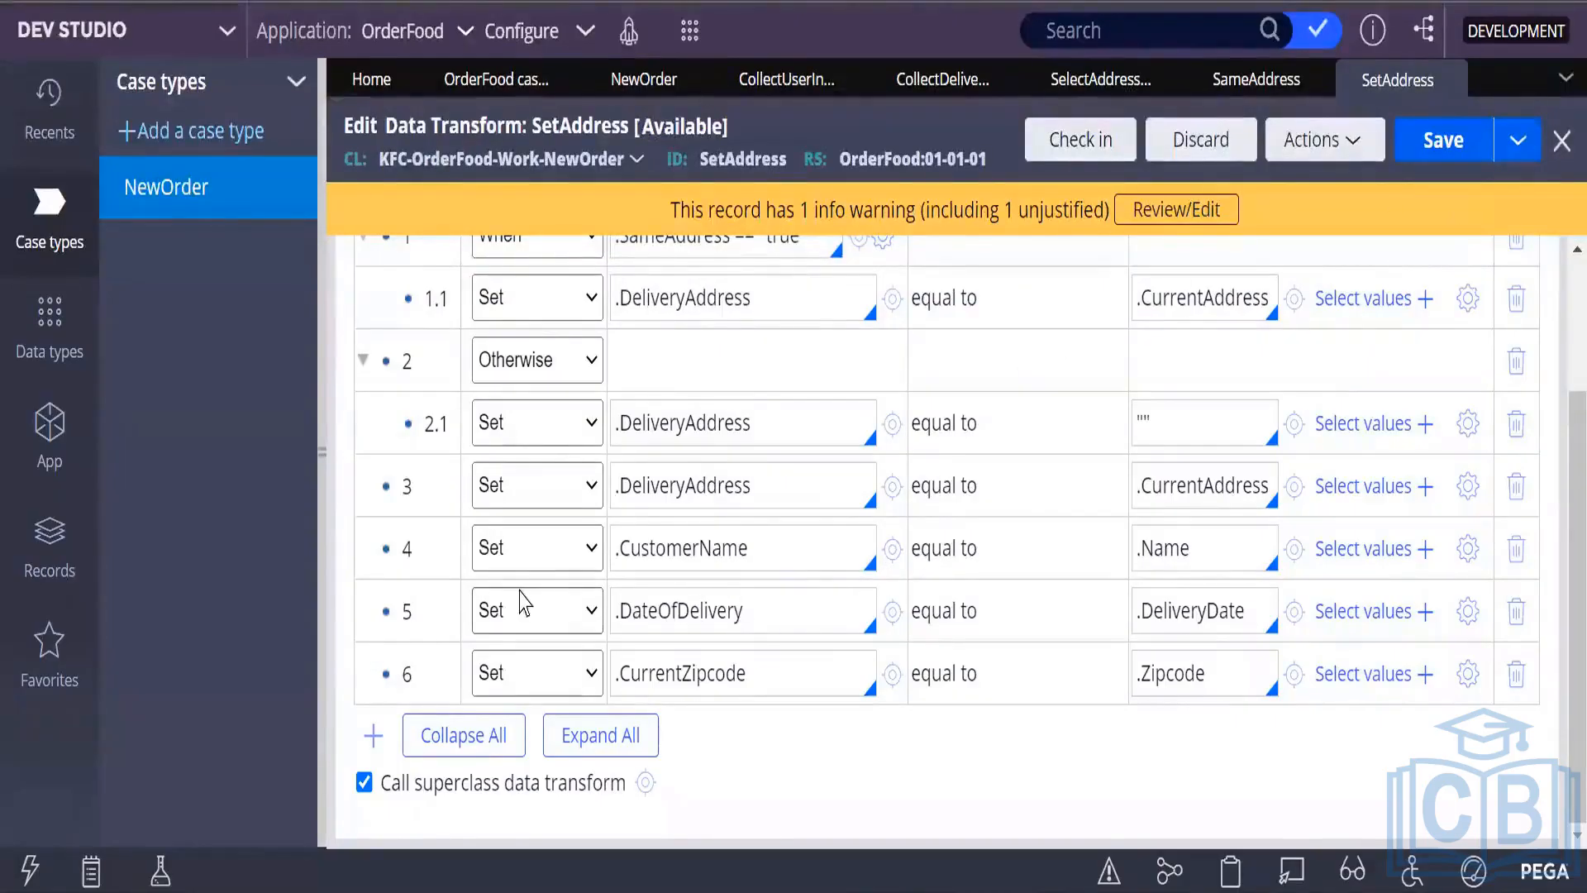
# Delete the redundant top-level .DeliveryAddress mapping in row 3 and save the data transform.
pyautogui.rightClick(377, 476)
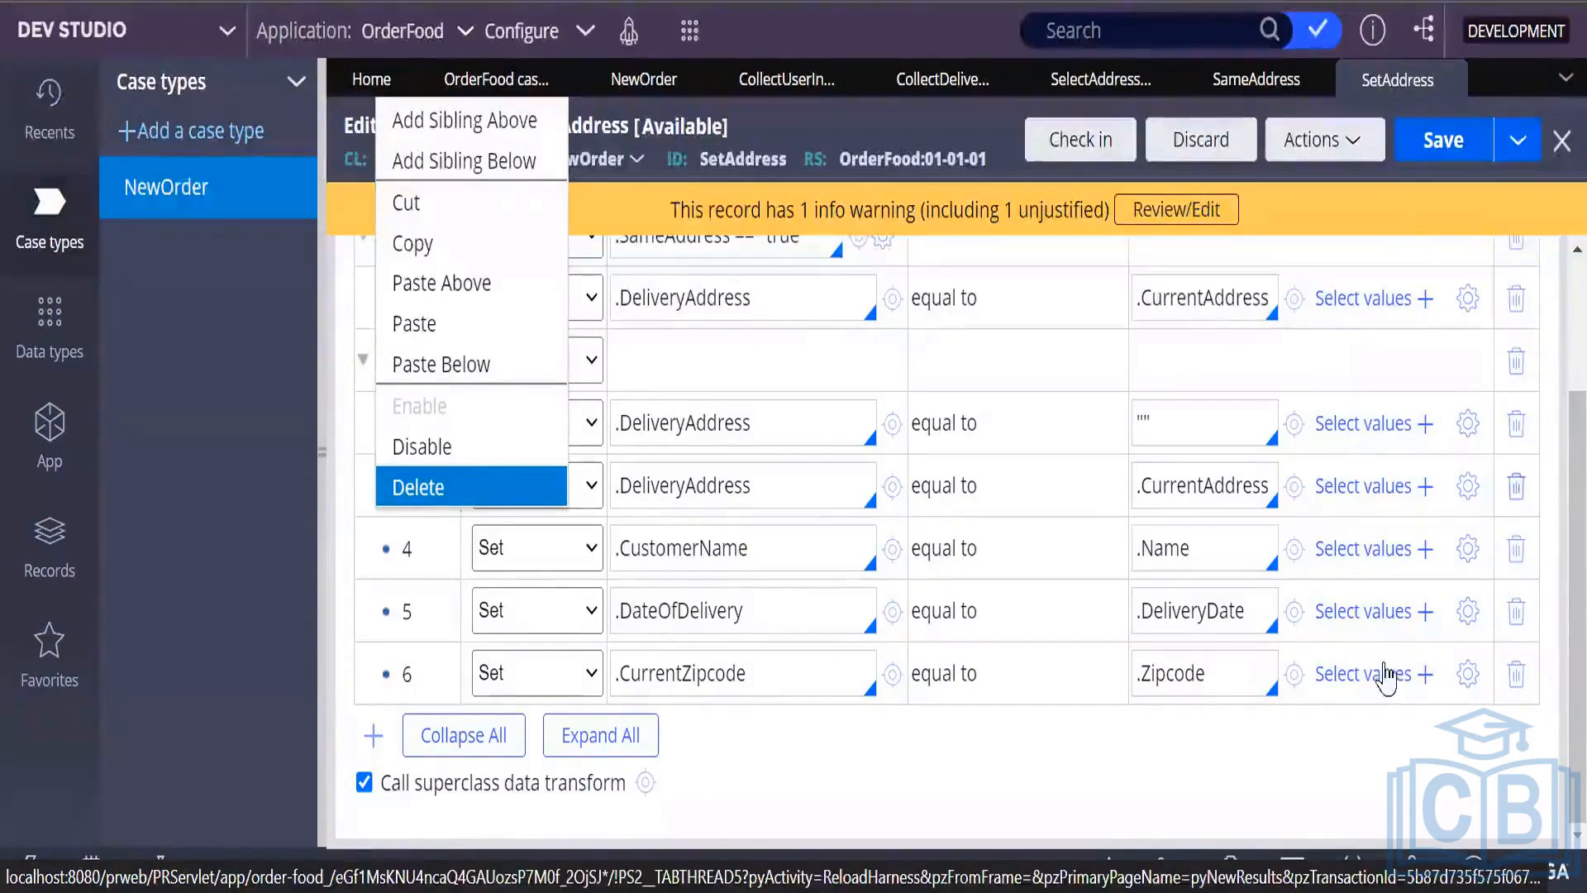
pyautogui.click(1161, 788)
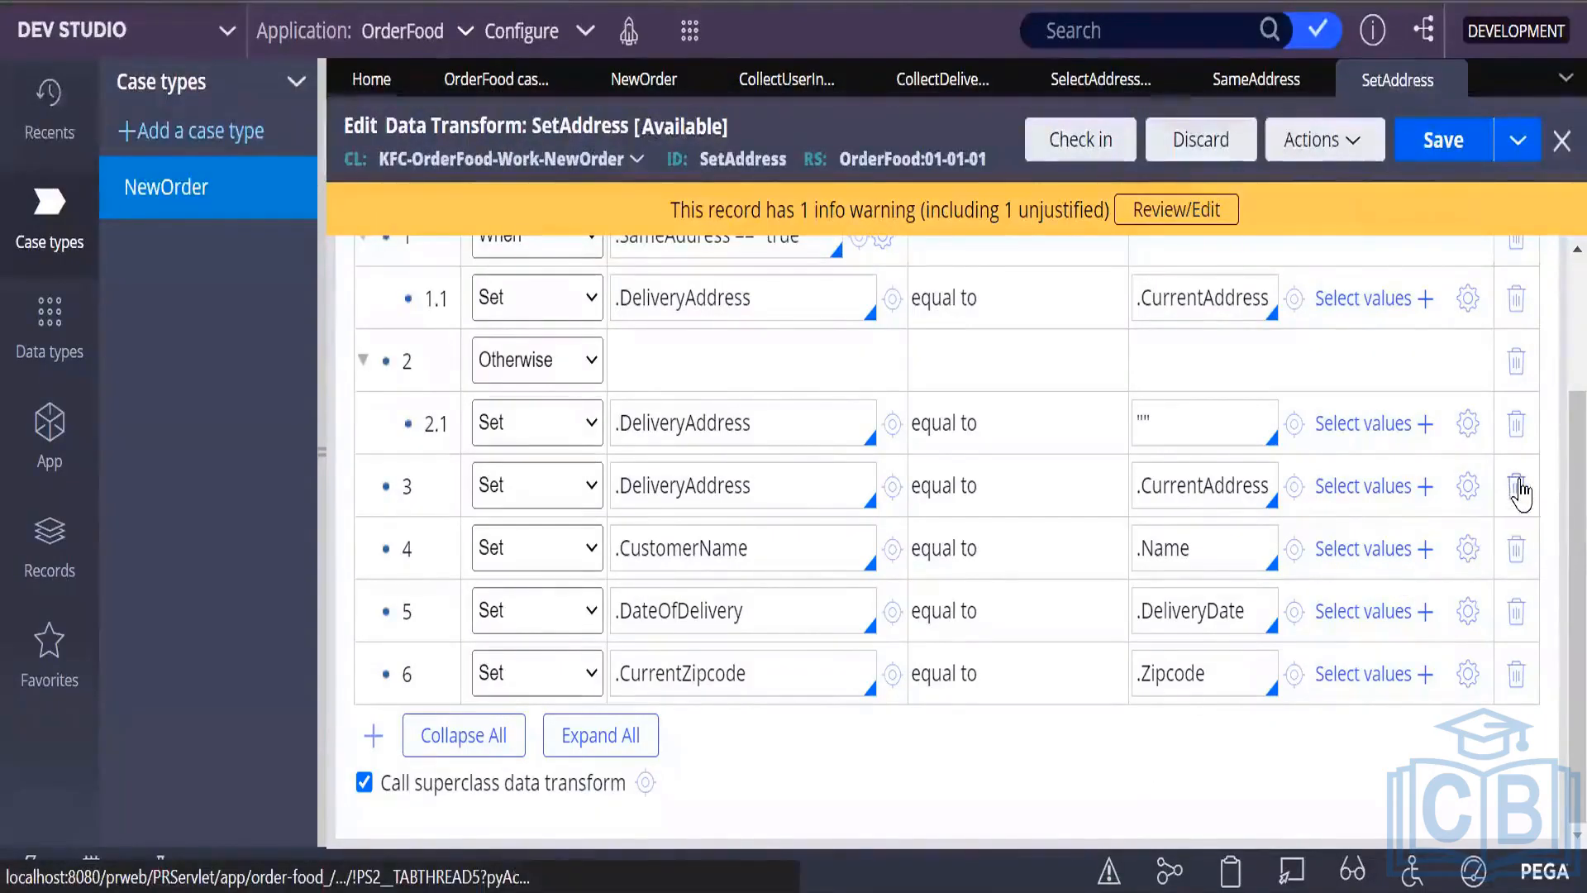
pyautogui.click(1439, 142)
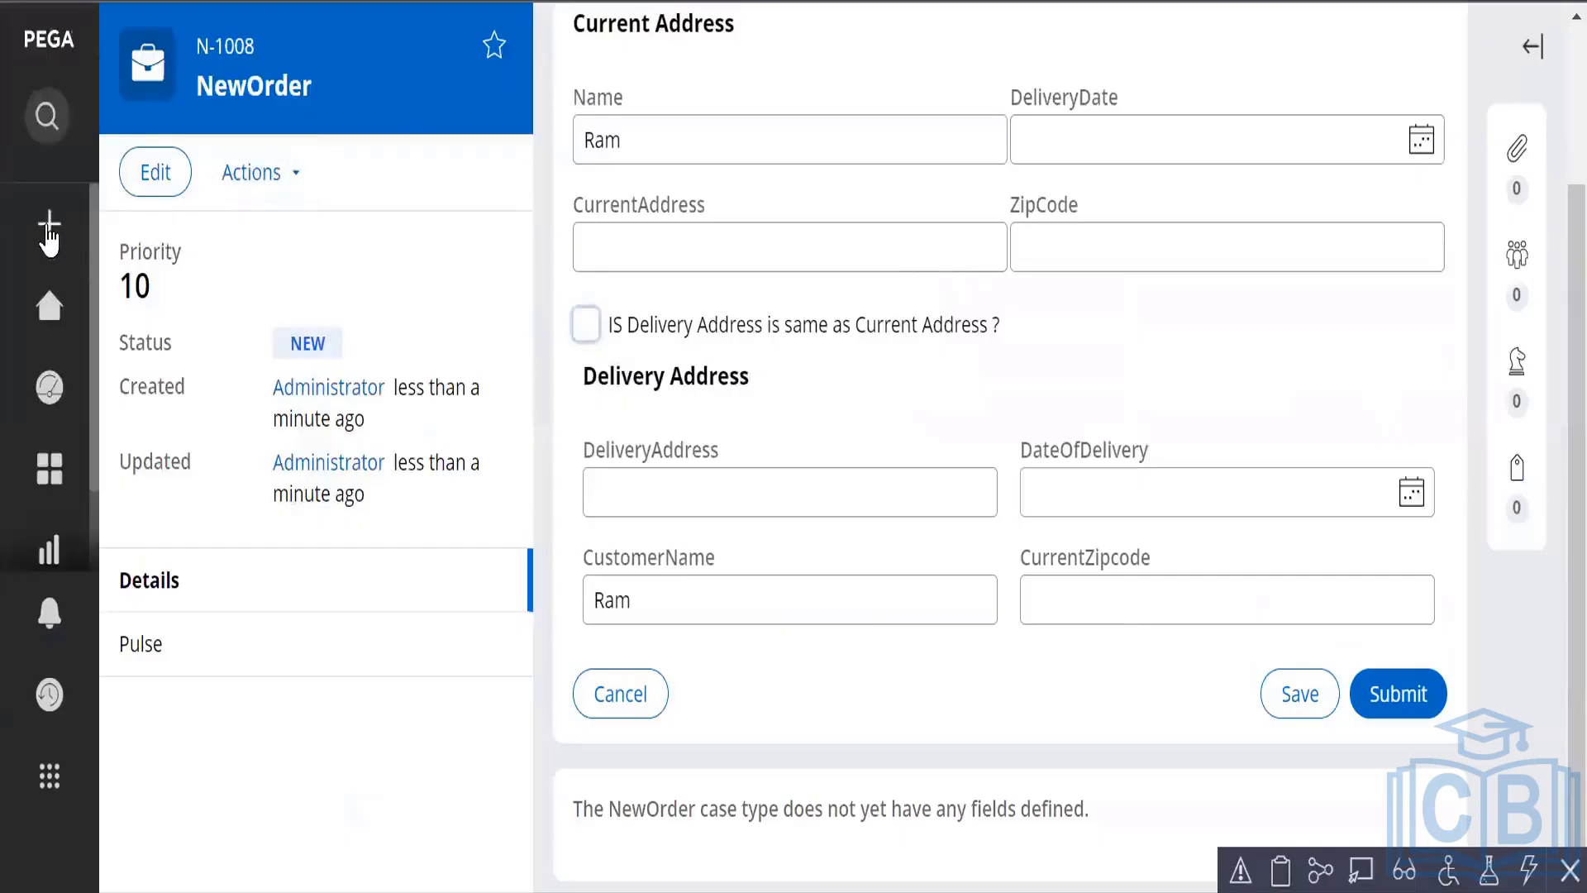
# Switch to the Pega user portal, create a NewOrder case and open its CollectDeliveryInfo assignment.
pyautogui.click(43, 231)
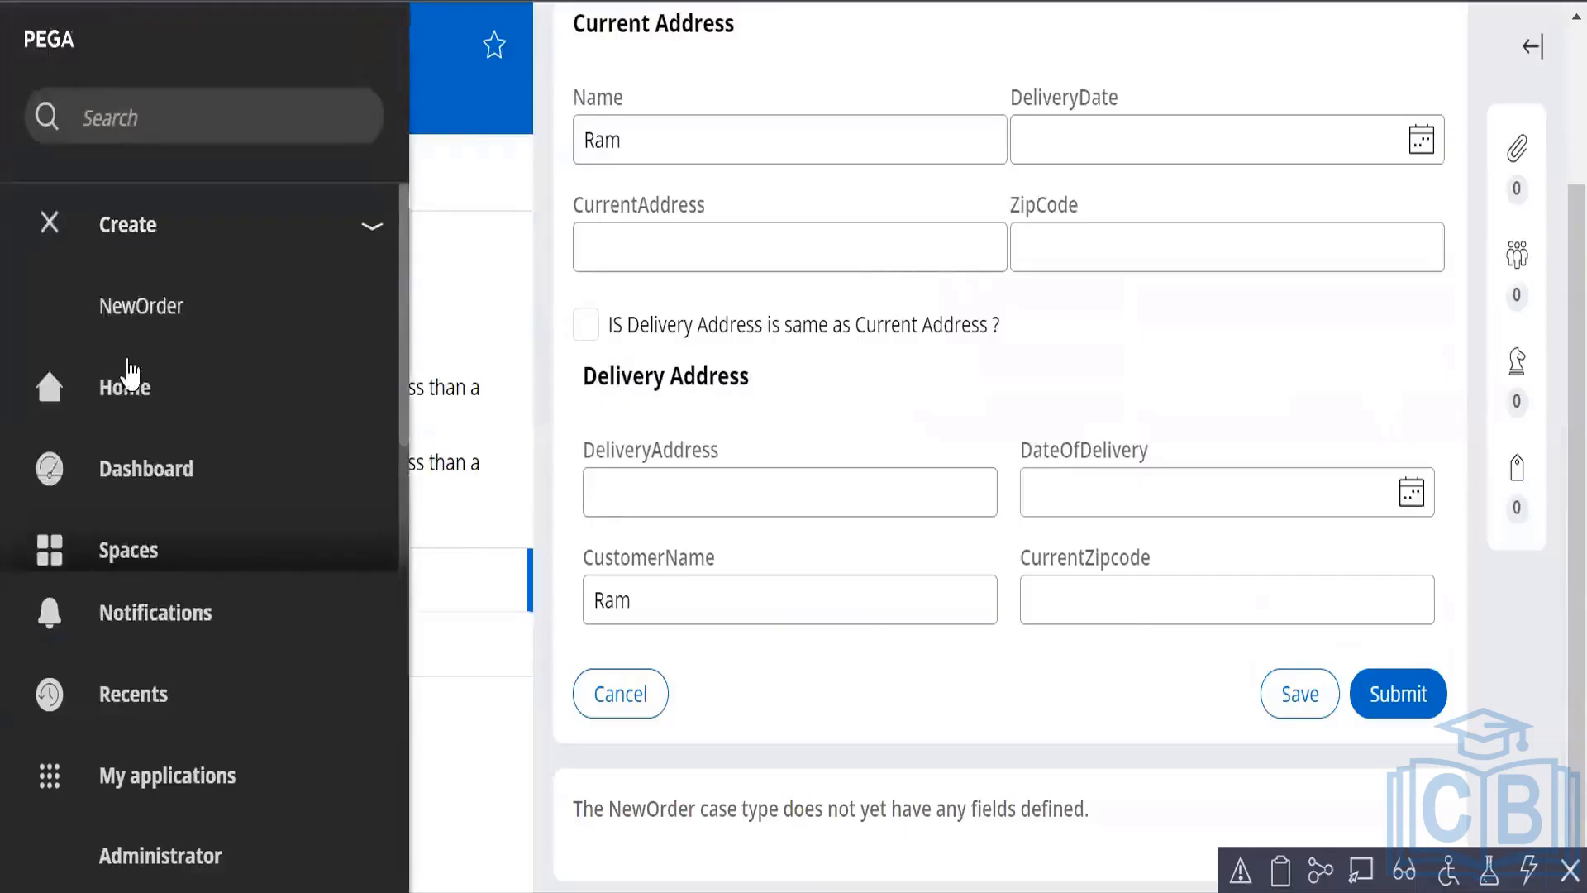
pyautogui.click(168, 324)
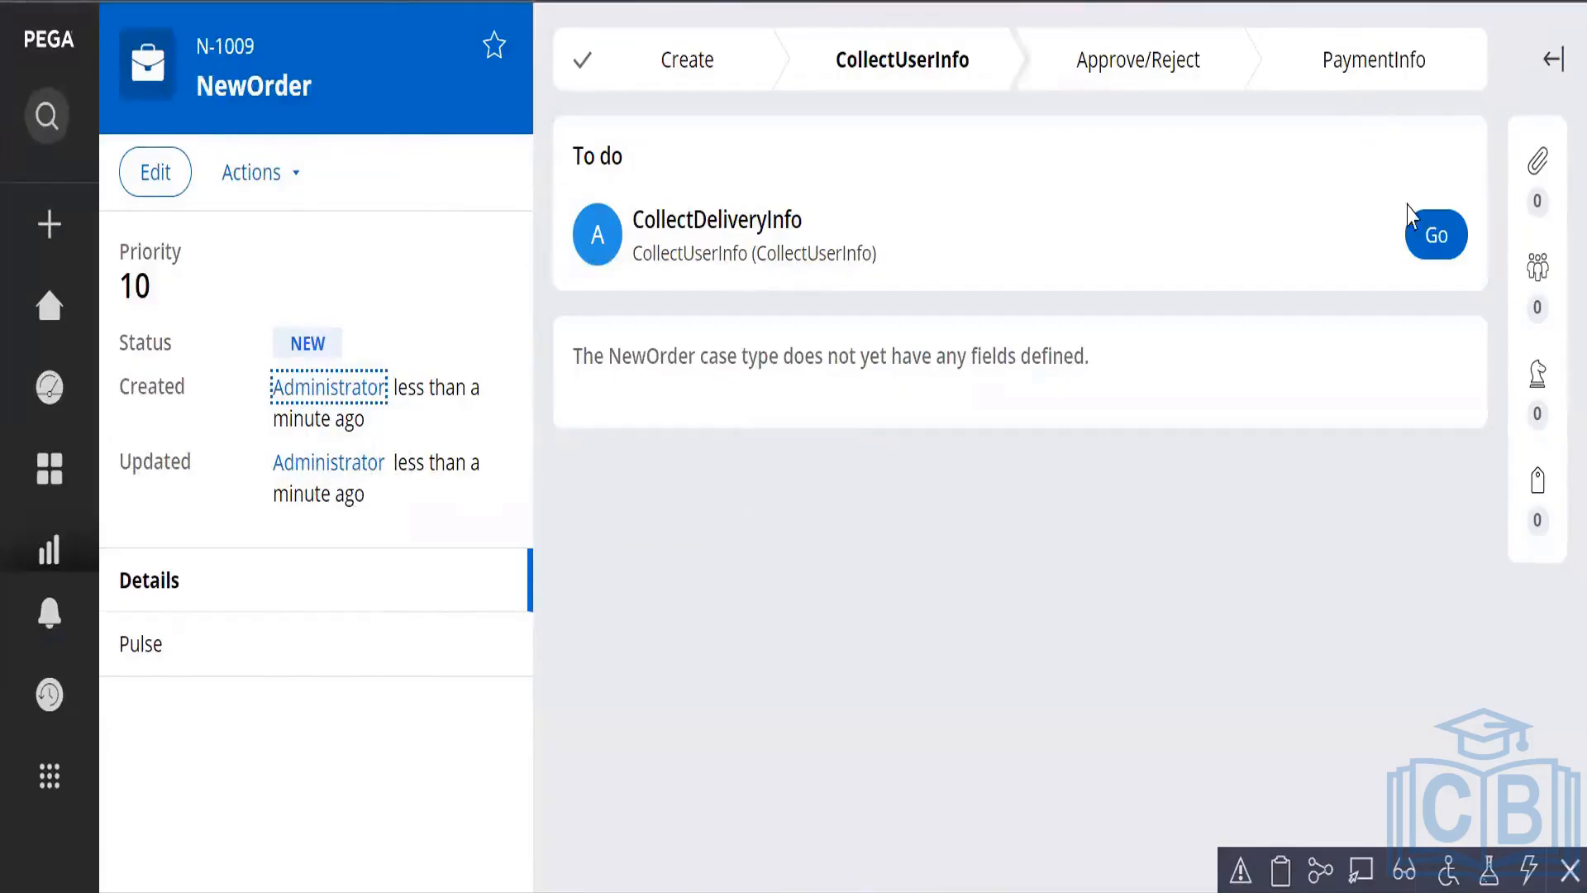
pyautogui.click(1429, 235)
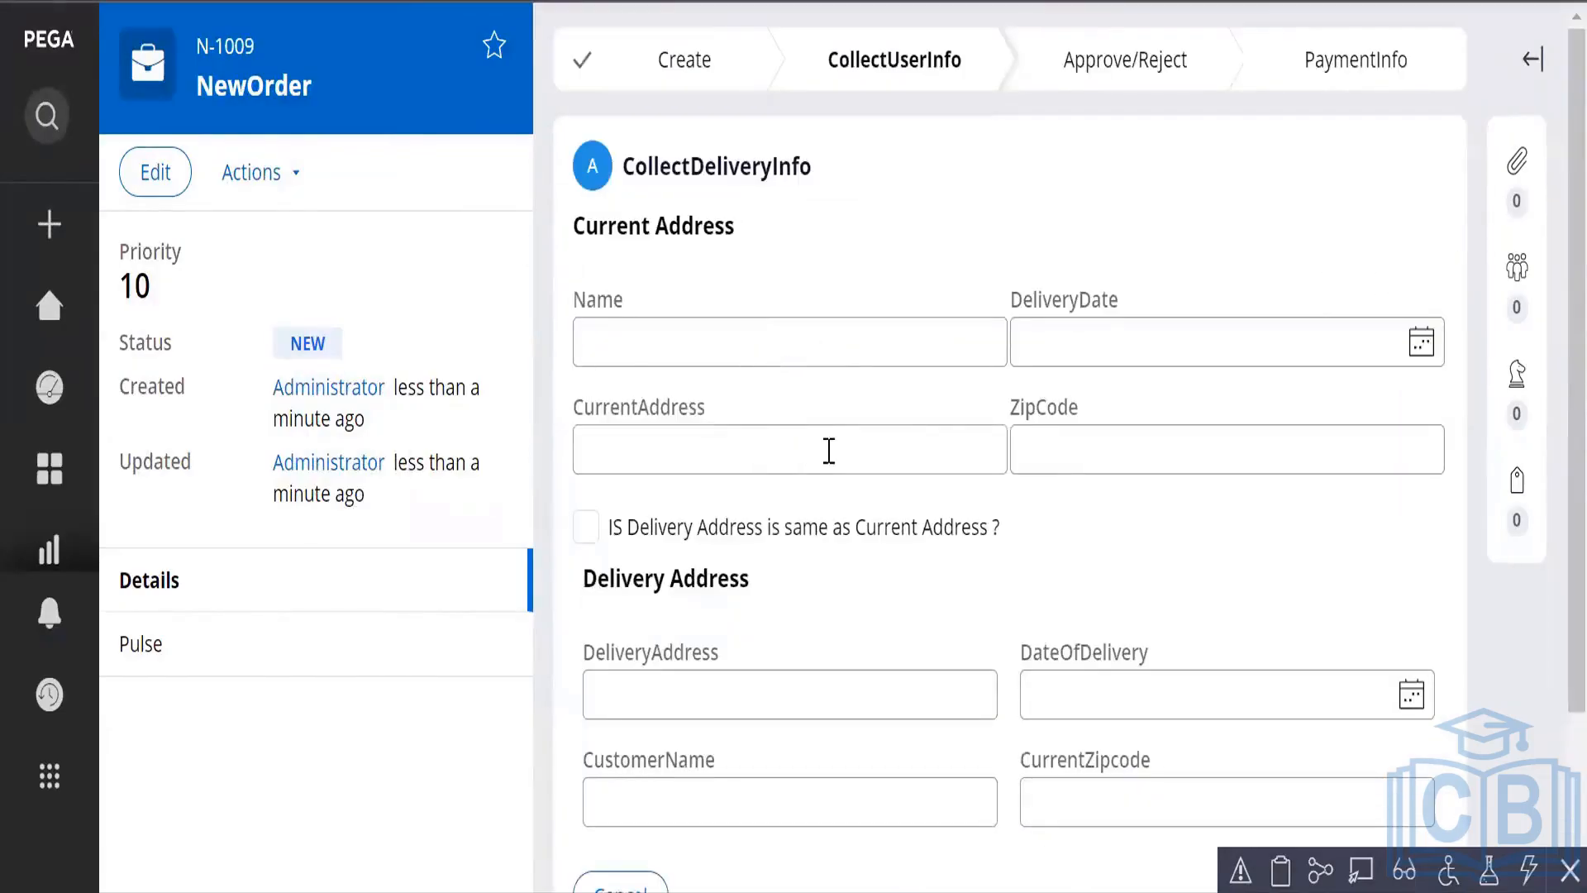
# Fill in a sample CurrentAddress and test the same-address checkbox by turning it on and off again.
pyautogui.click(728, 456)
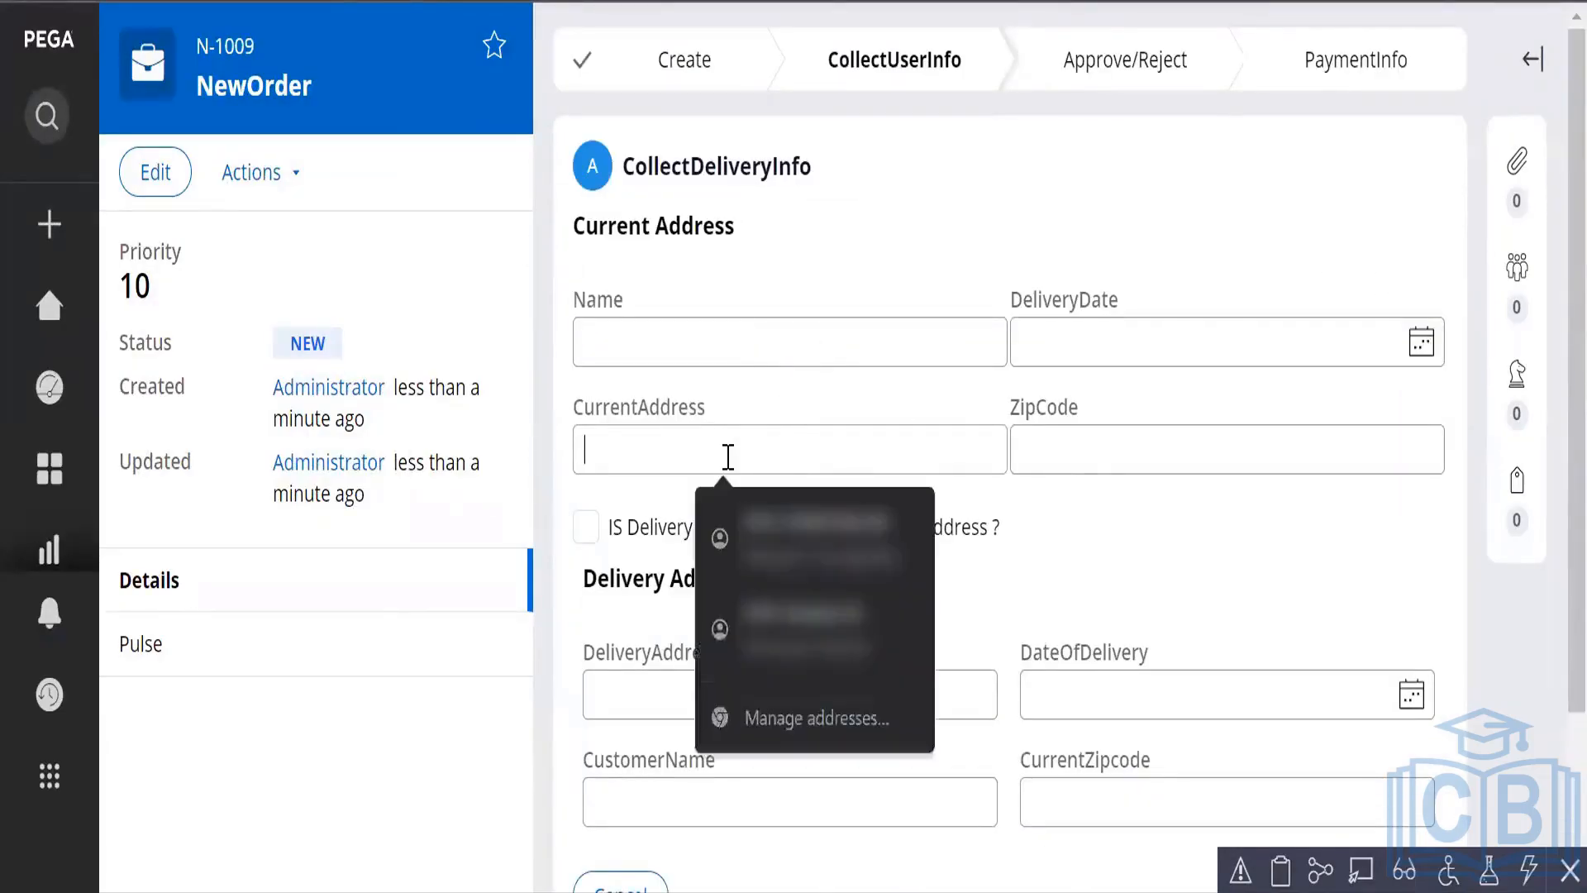
pyautogui.write('35')
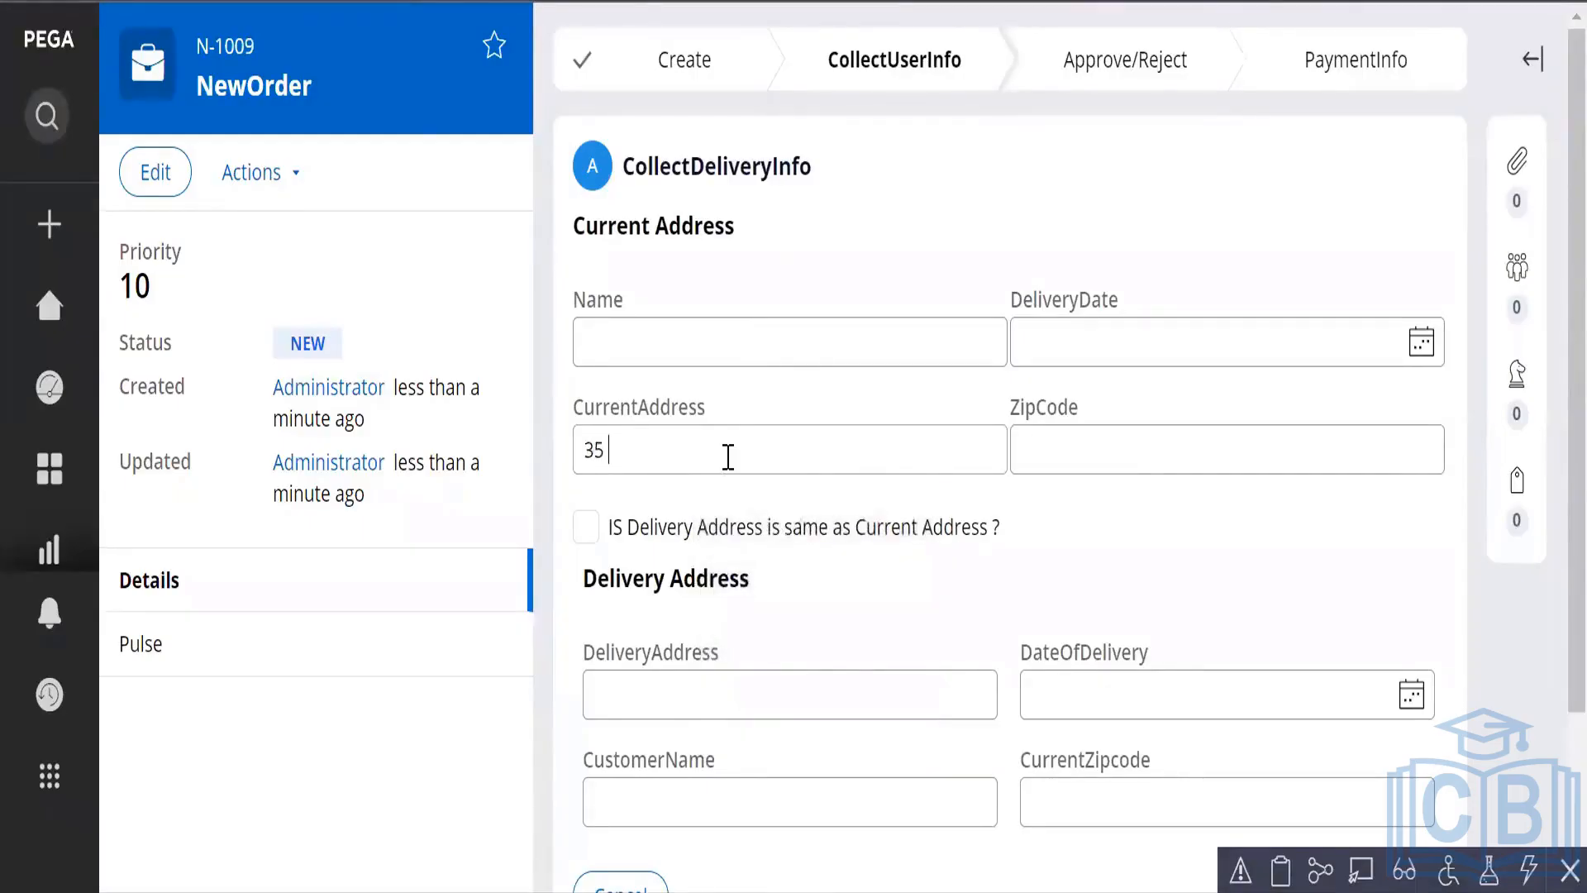
pyautogui.write(' west')
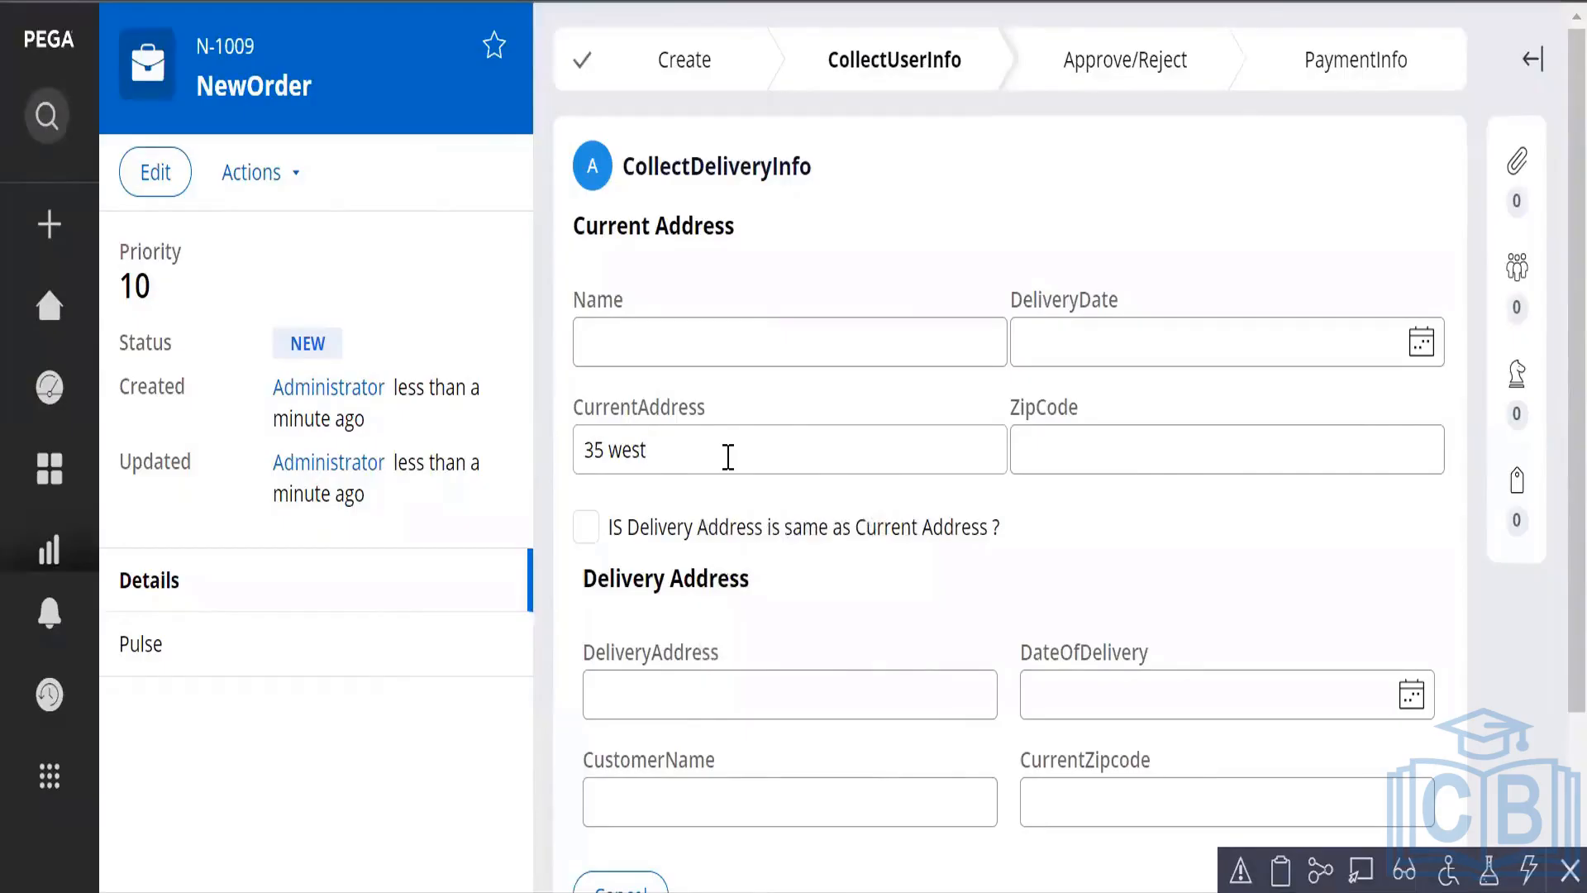
pyautogui.click(584, 529)
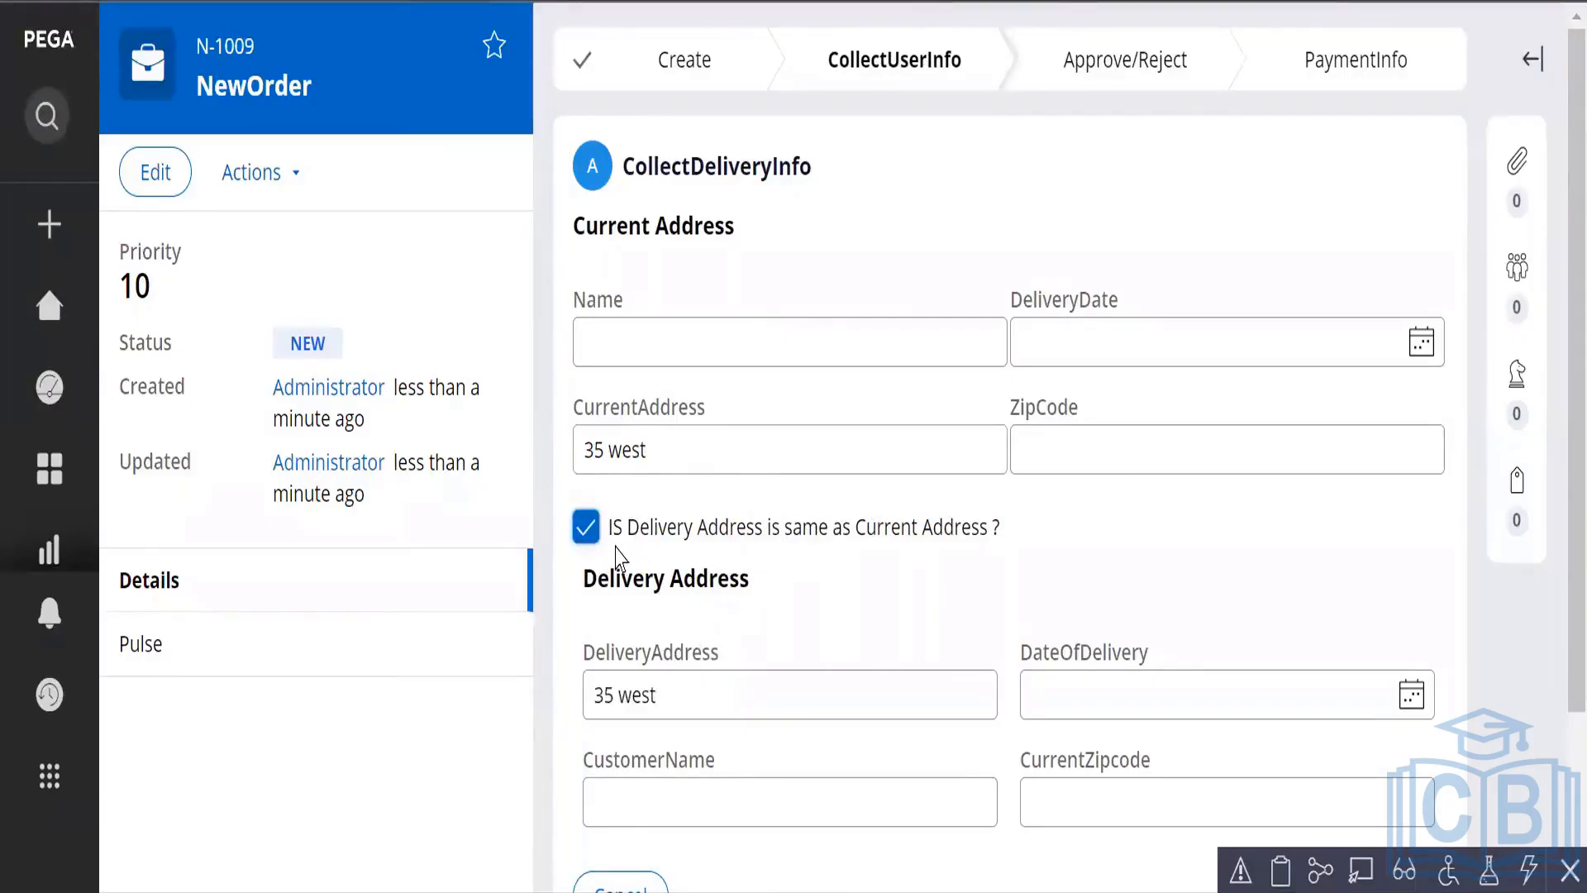
pyautogui.click(586, 536)
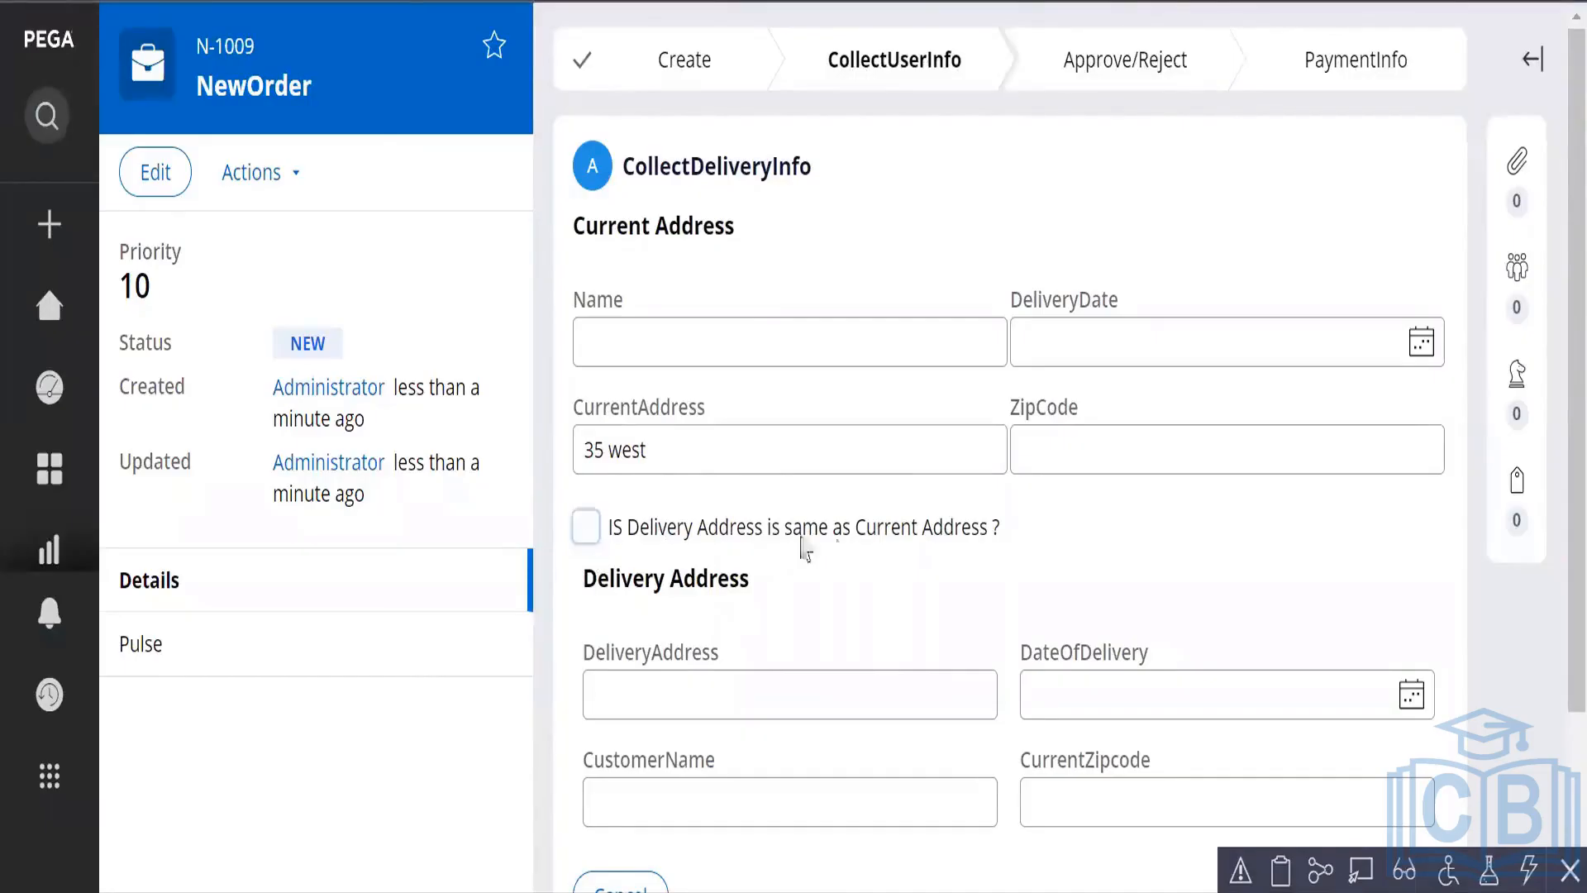
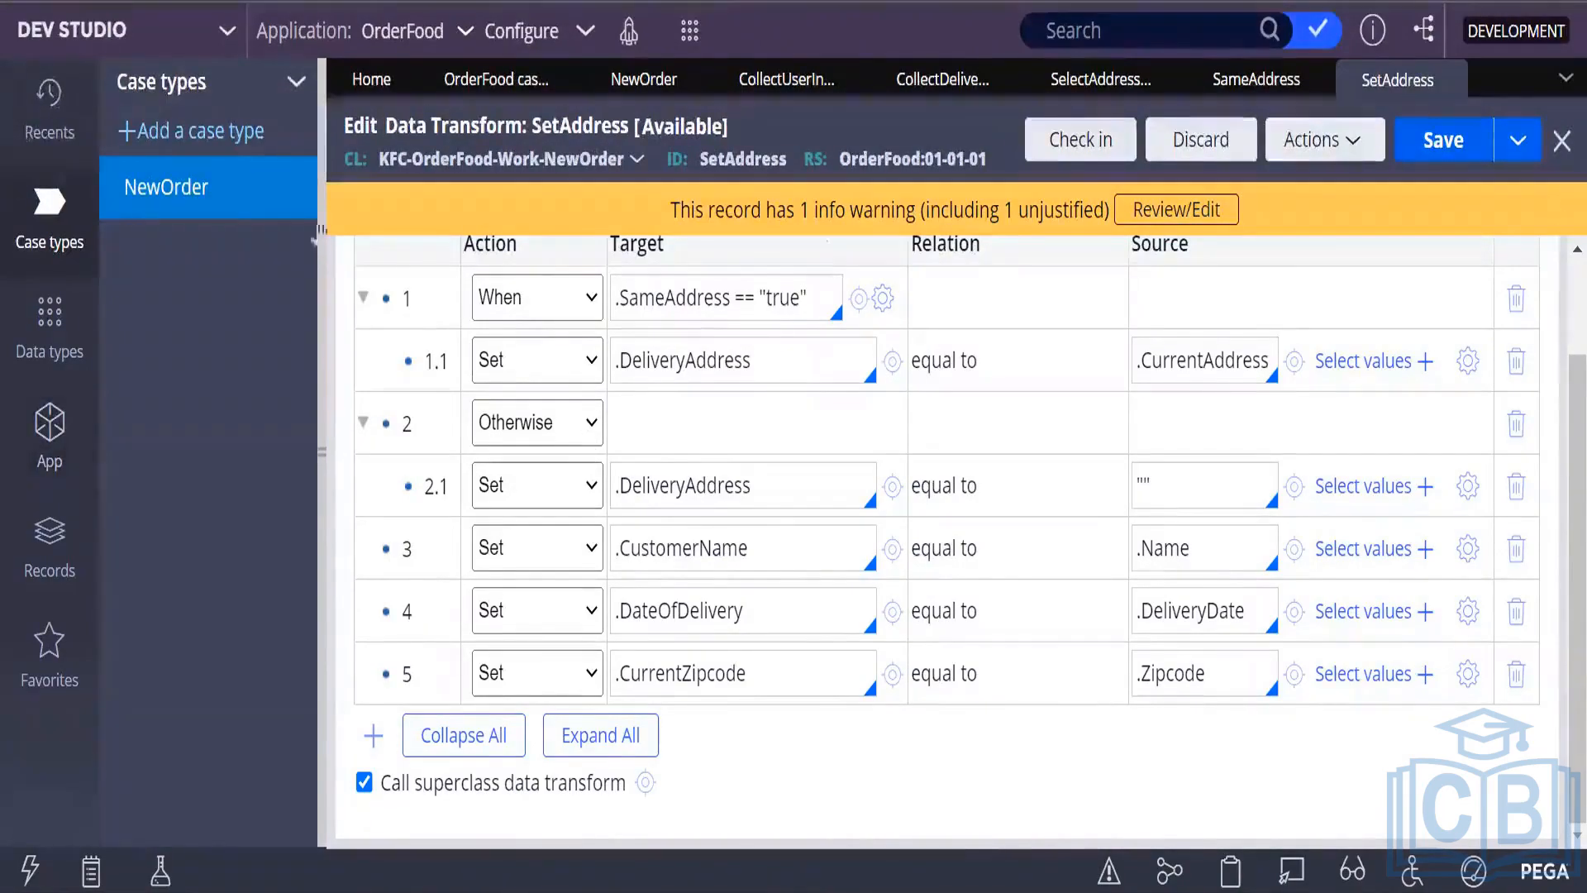
# Back in Dev Studio, copy the top-level .CustomerName mapping and paste it below the .DeliveryAddress row under When.
pyautogui.rightClick(389, 542)
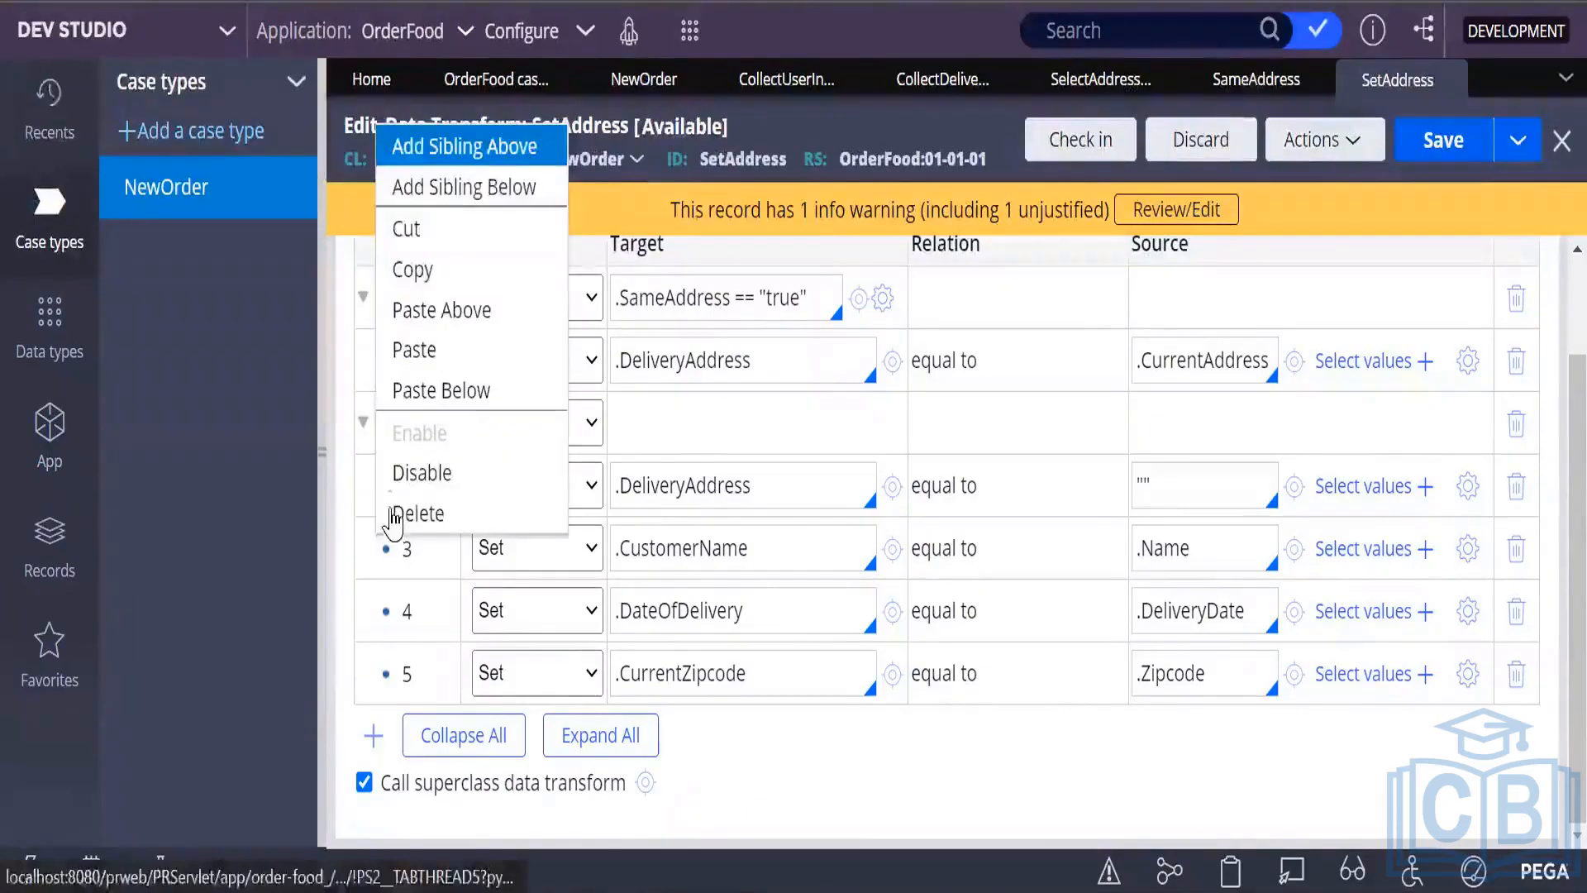
pyautogui.click(428, 268)
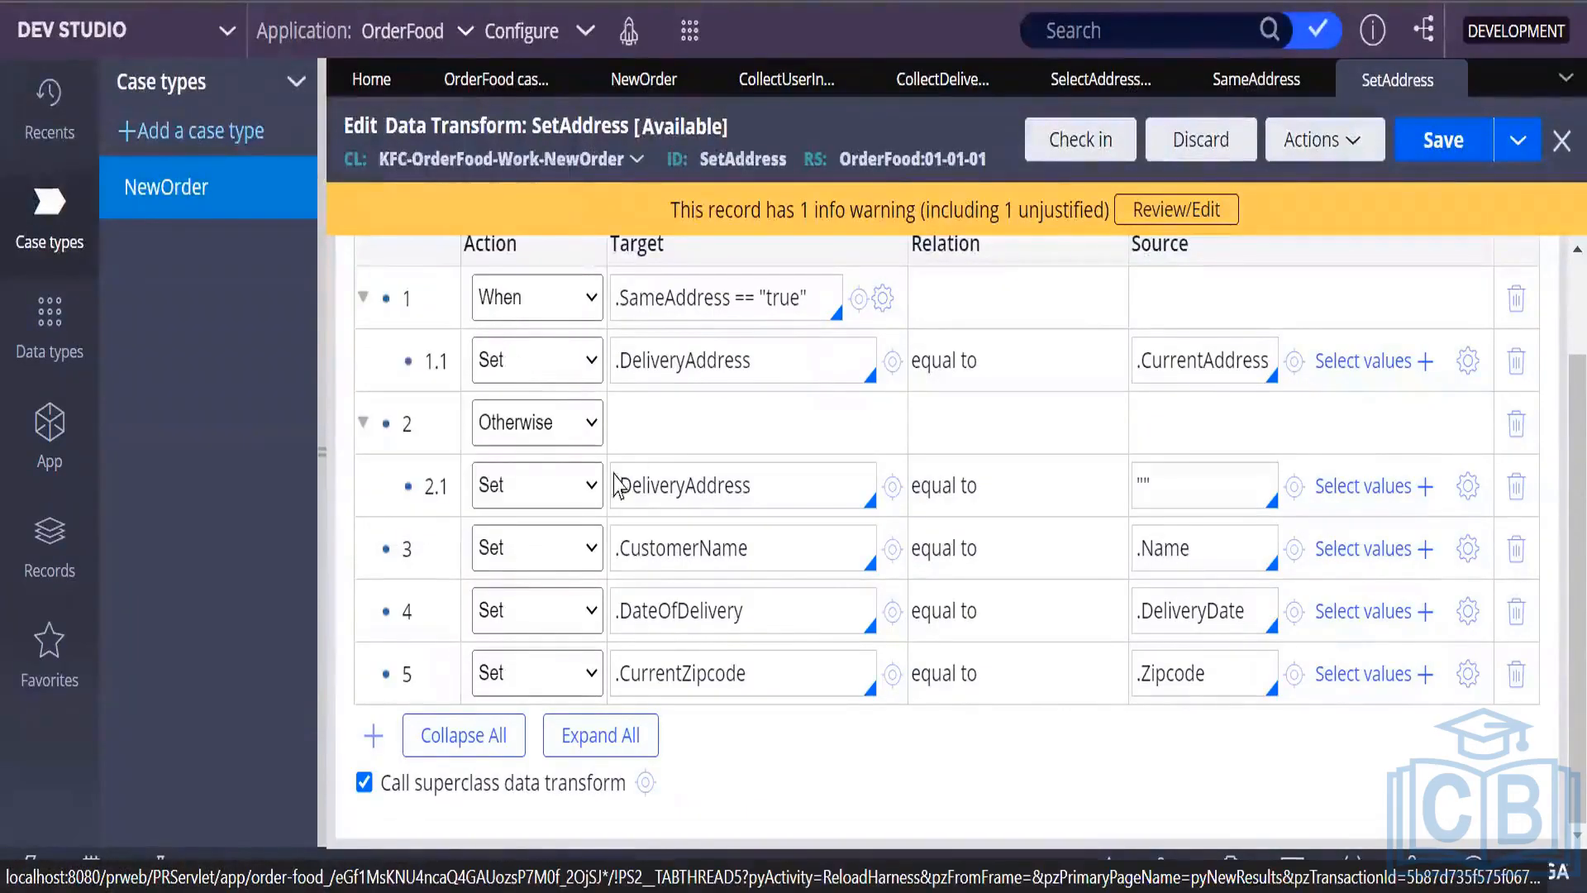
pyautogui.click(530, 364)
pyautogui.rightClick(519, 364)
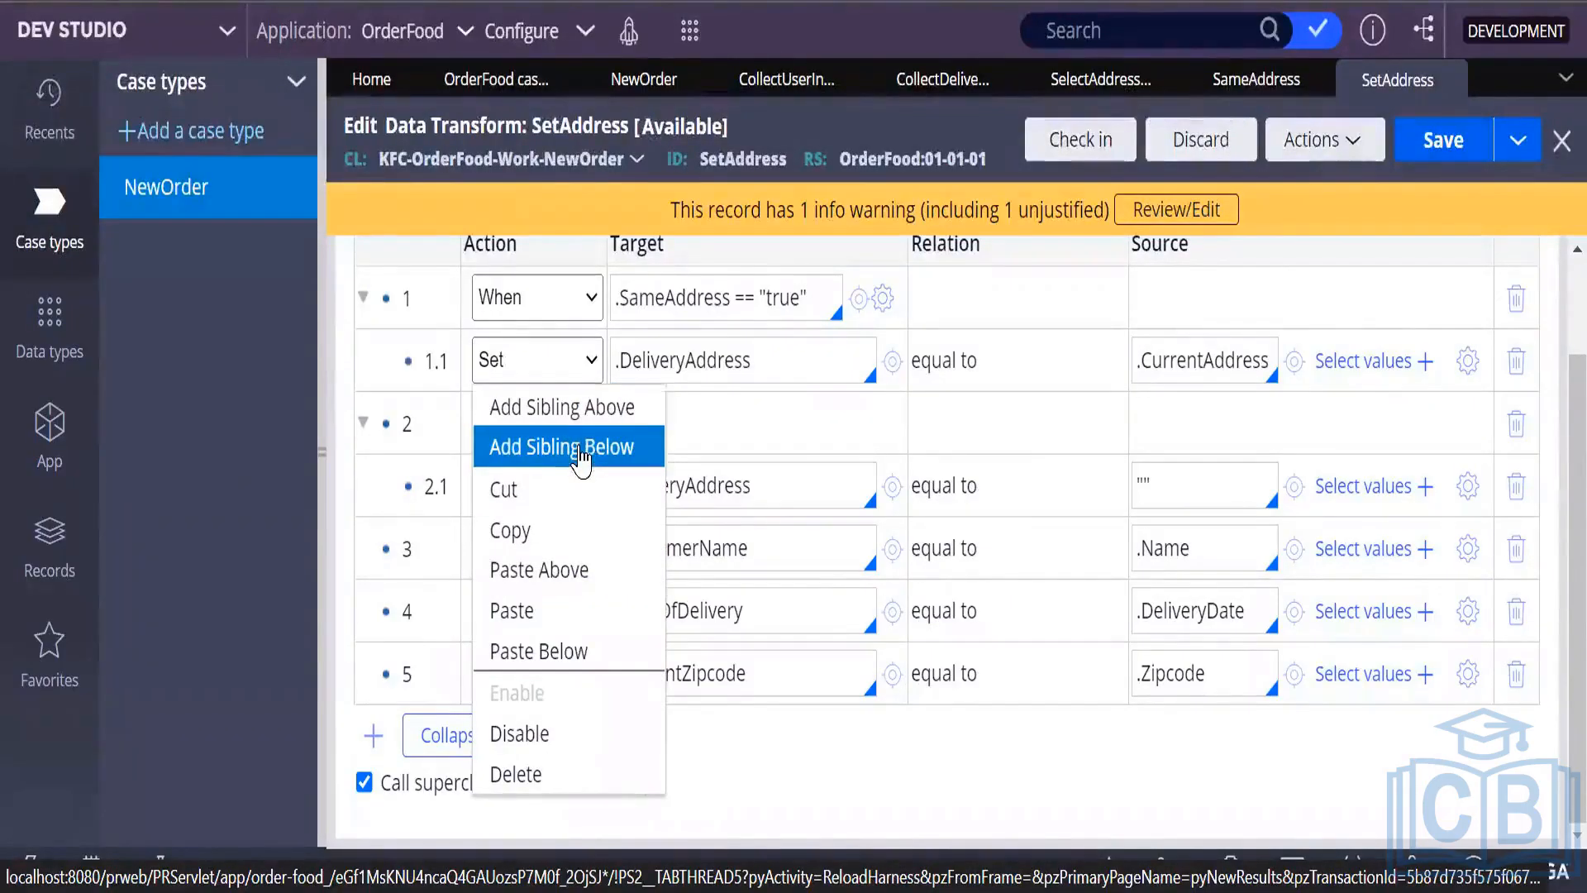
pyautogui.moveTo(581, 455); pyautogui.dragTo(653, 616)
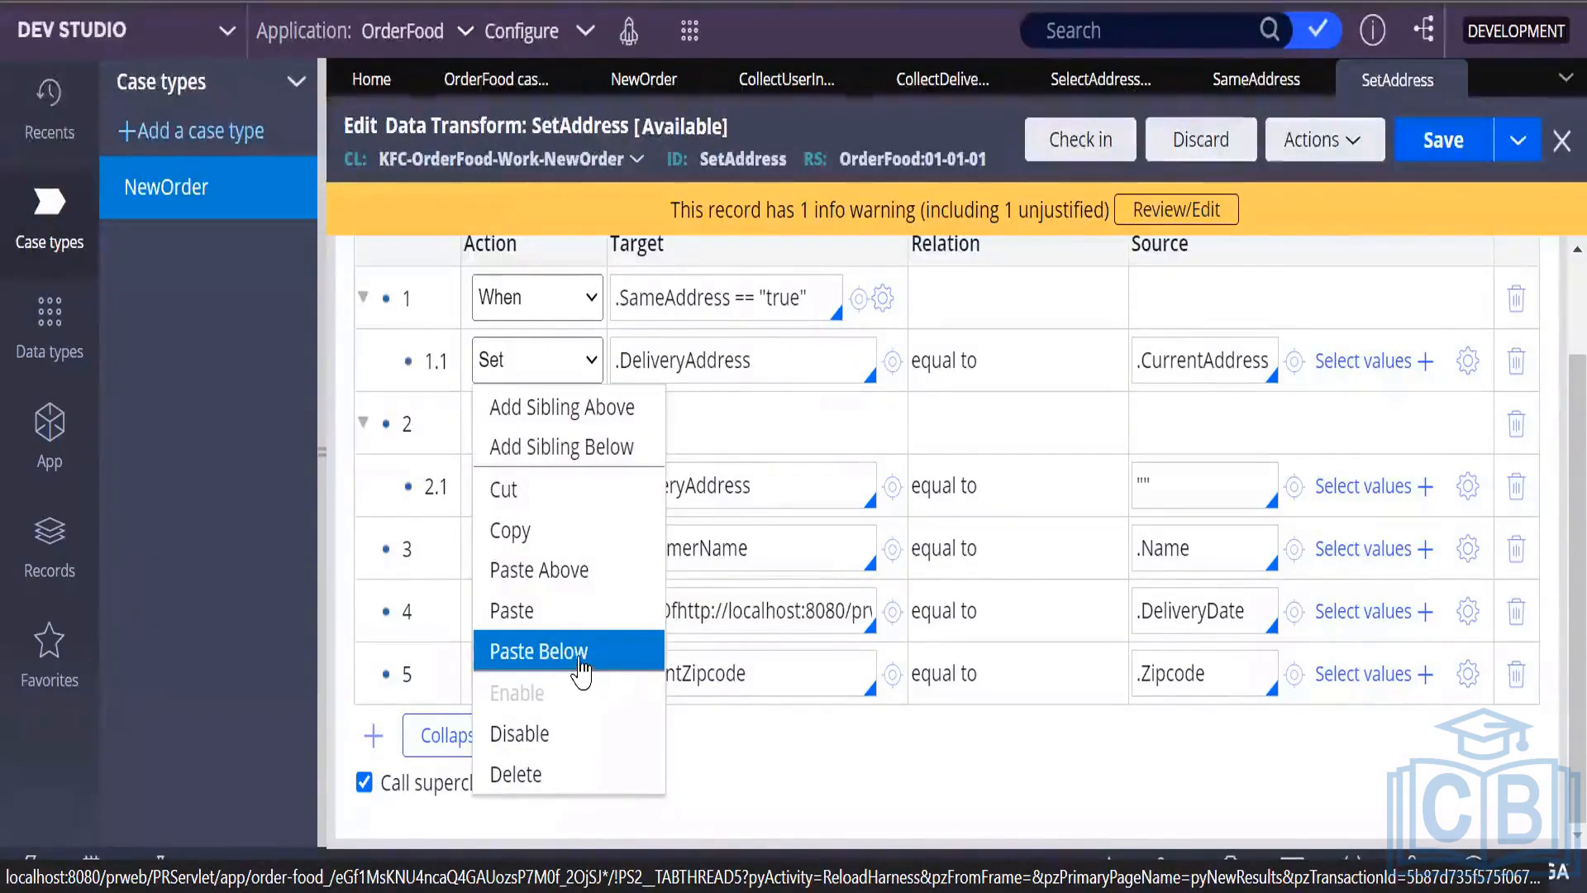
pyautogui.click(581, 653)
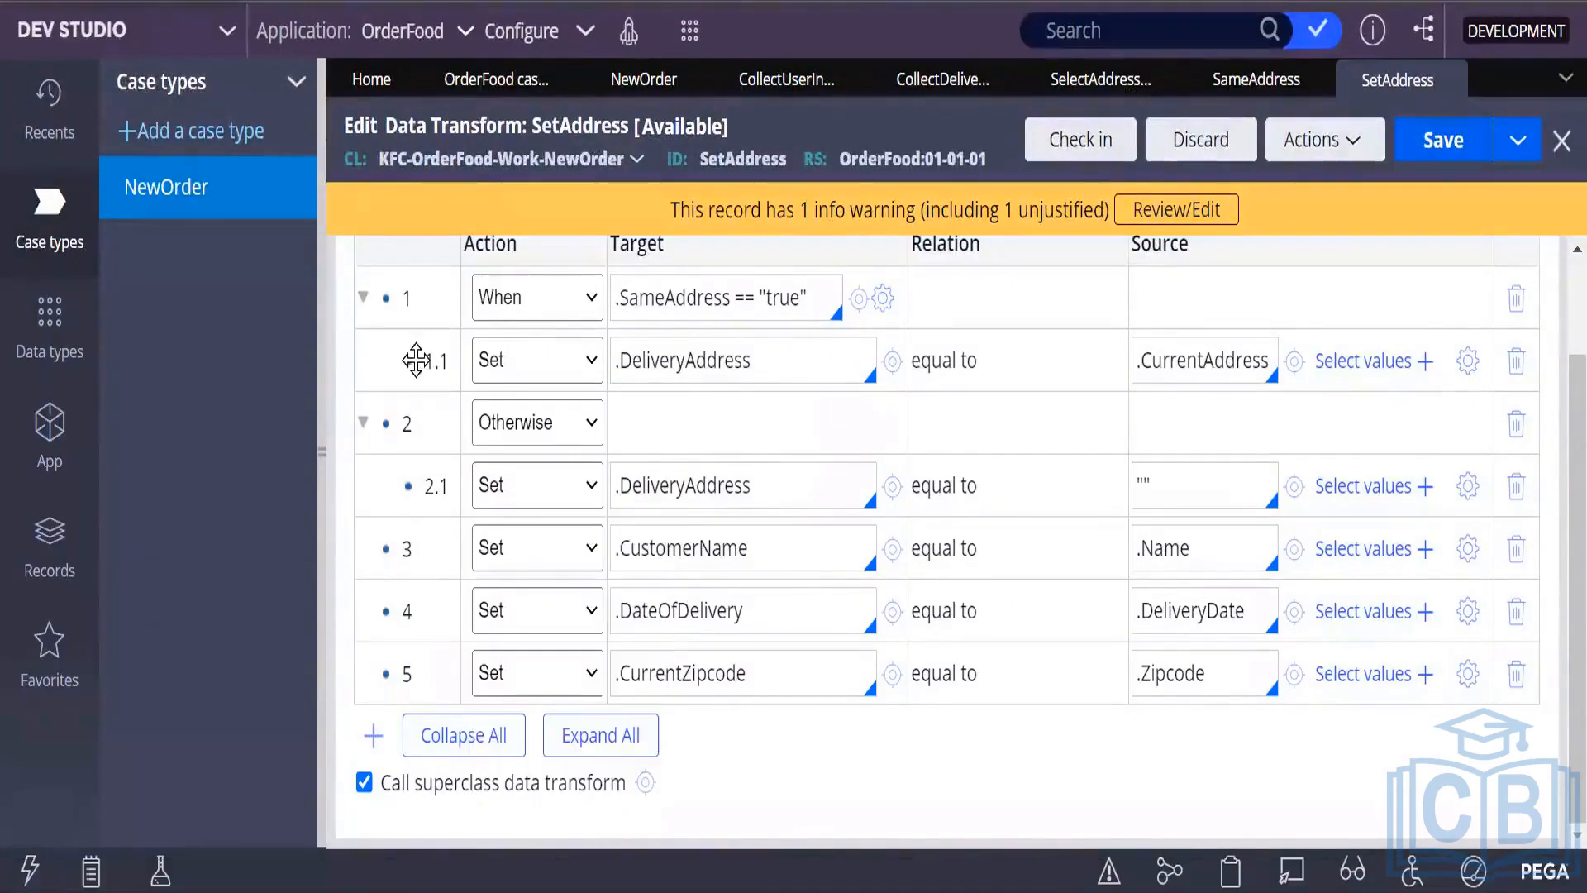
pyautogui.rightClick(494, 360)
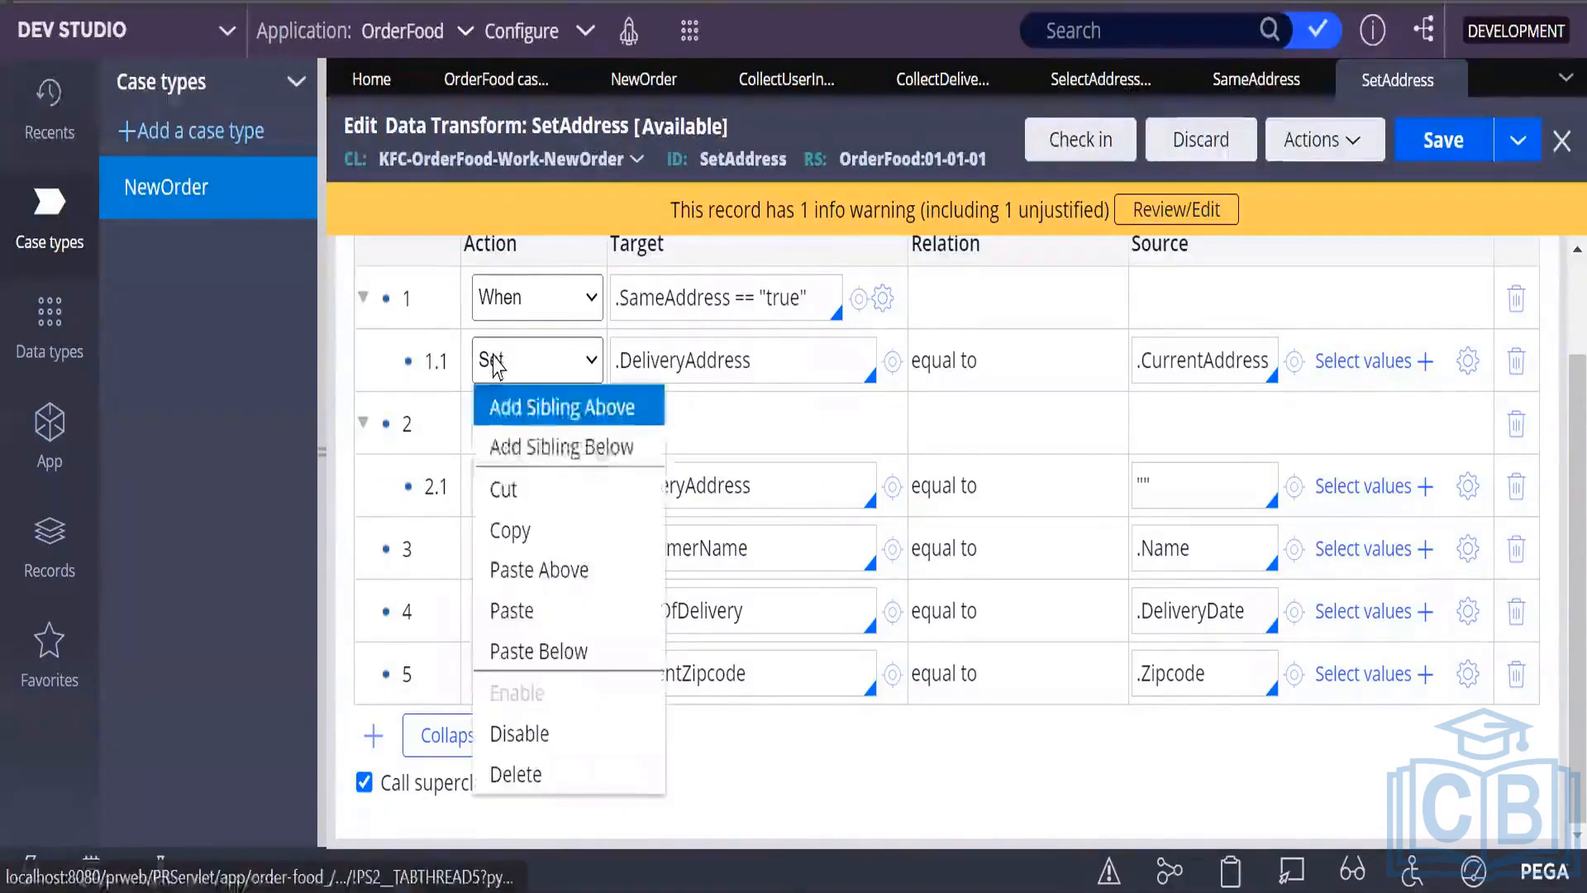
pyautogui.click(567, 652)
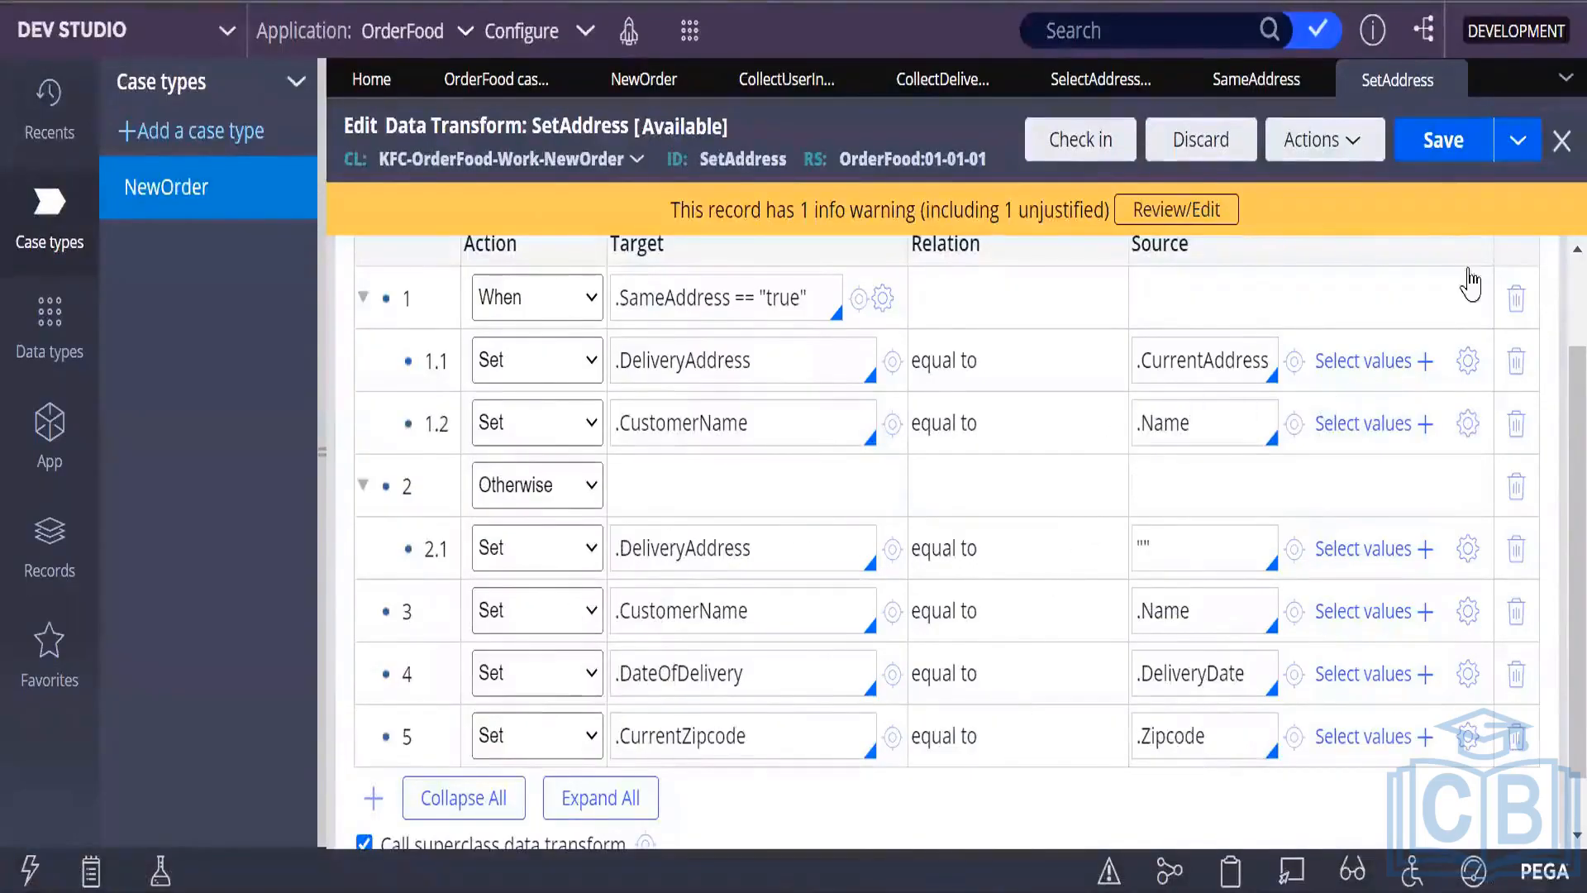
# Copy the top-level .DateOfDelivery mapping and paste it below the .CustomerName row under When.
pyautogui.rightClick(523, 431)
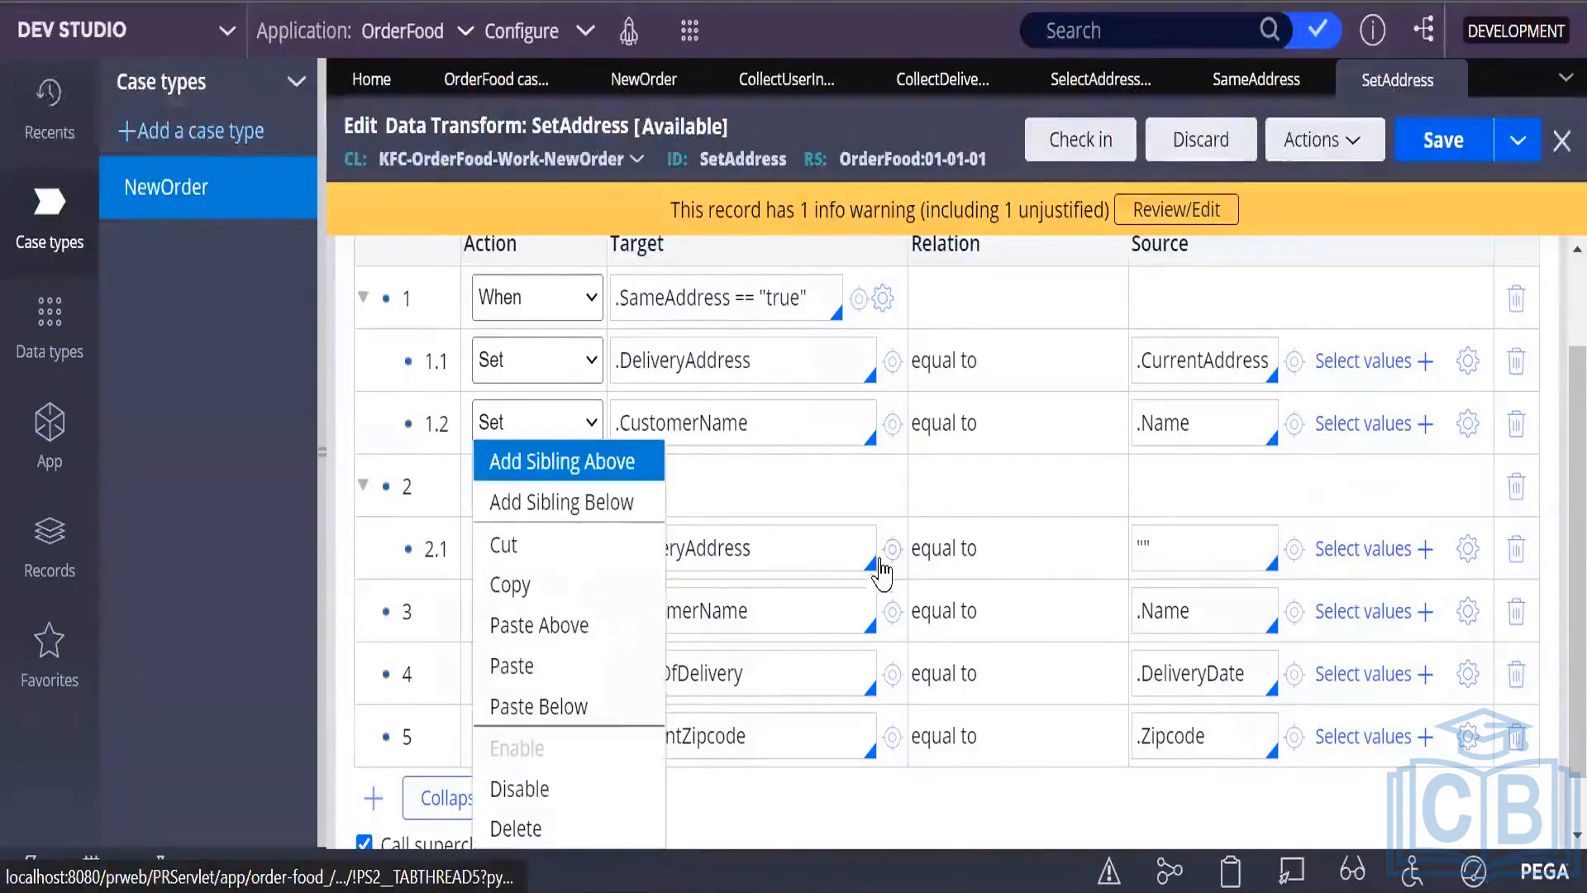
pyautogui.click(783, 808)
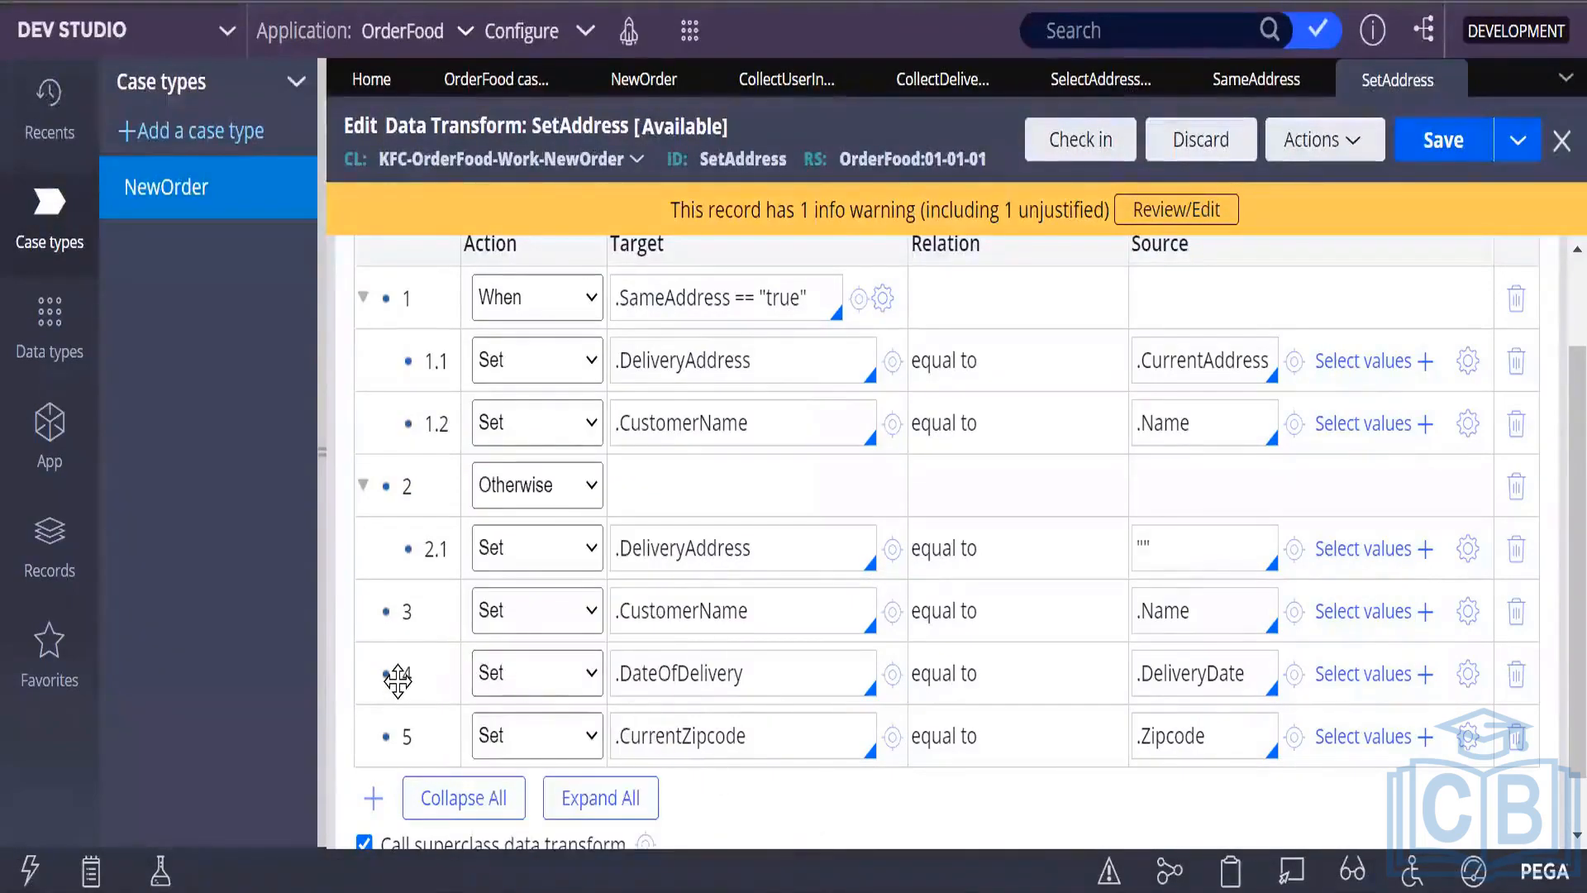
pyautogui.rightClick(398, 680)
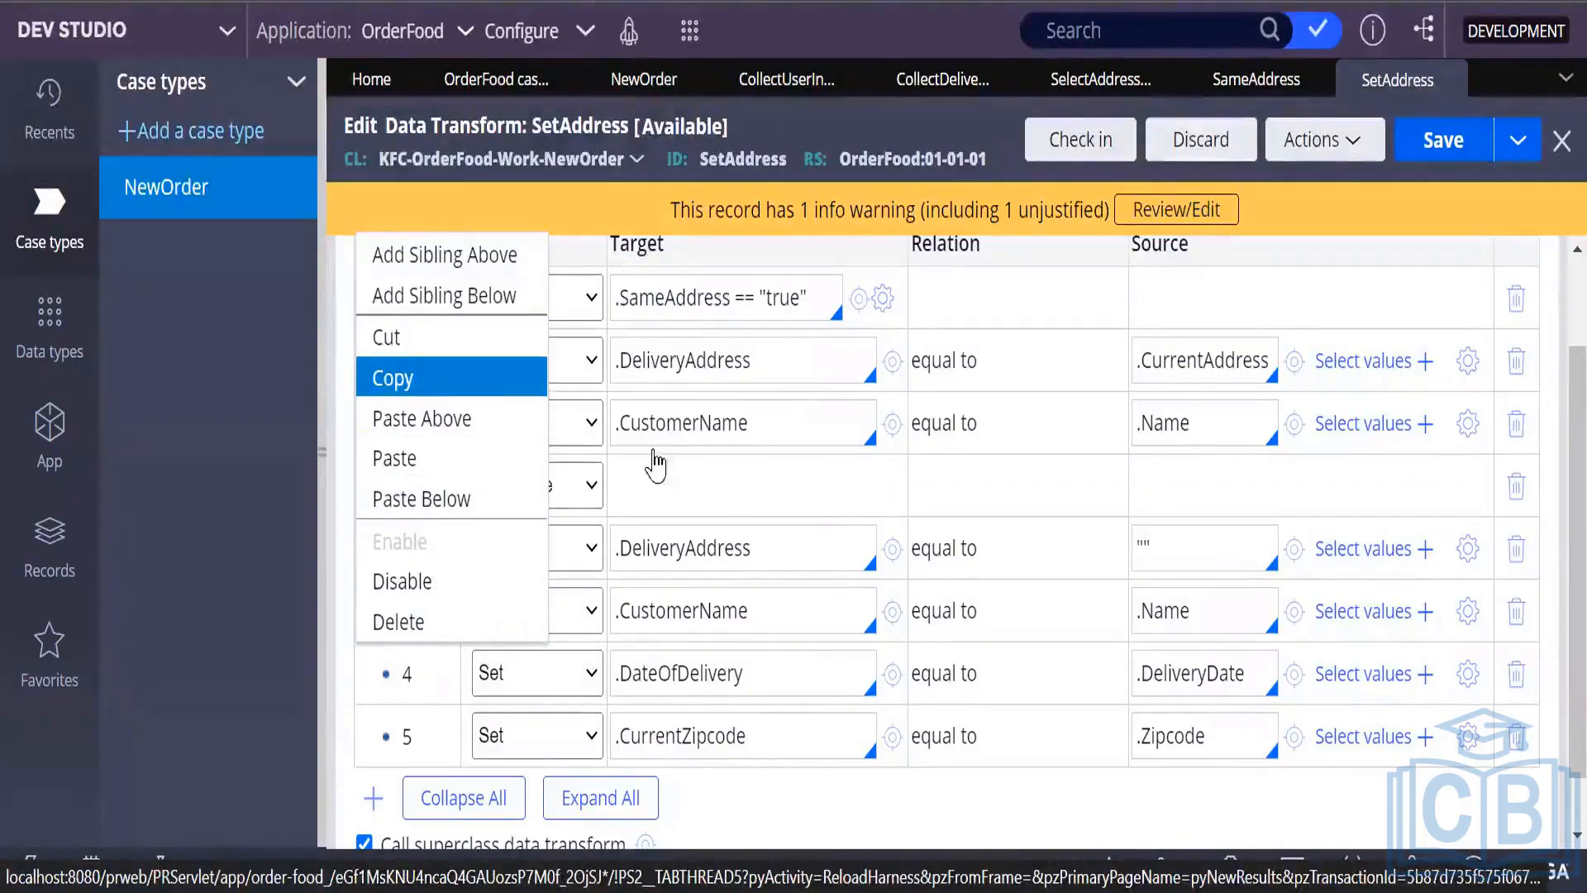
pyautogui.click(412, 381)
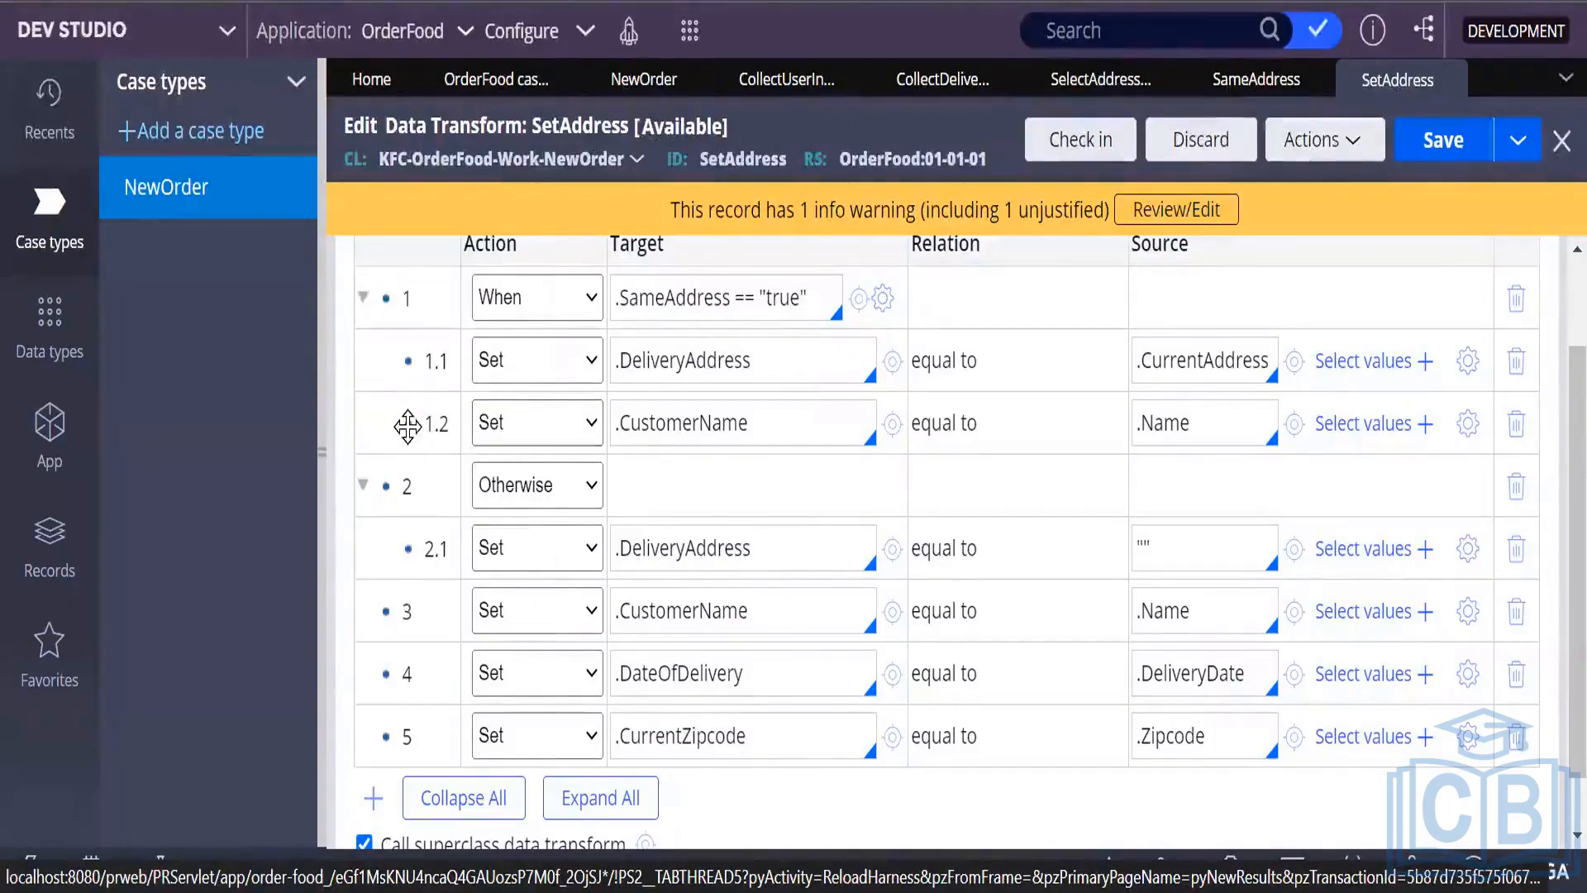
pyautogui.rightClick(432, 423)
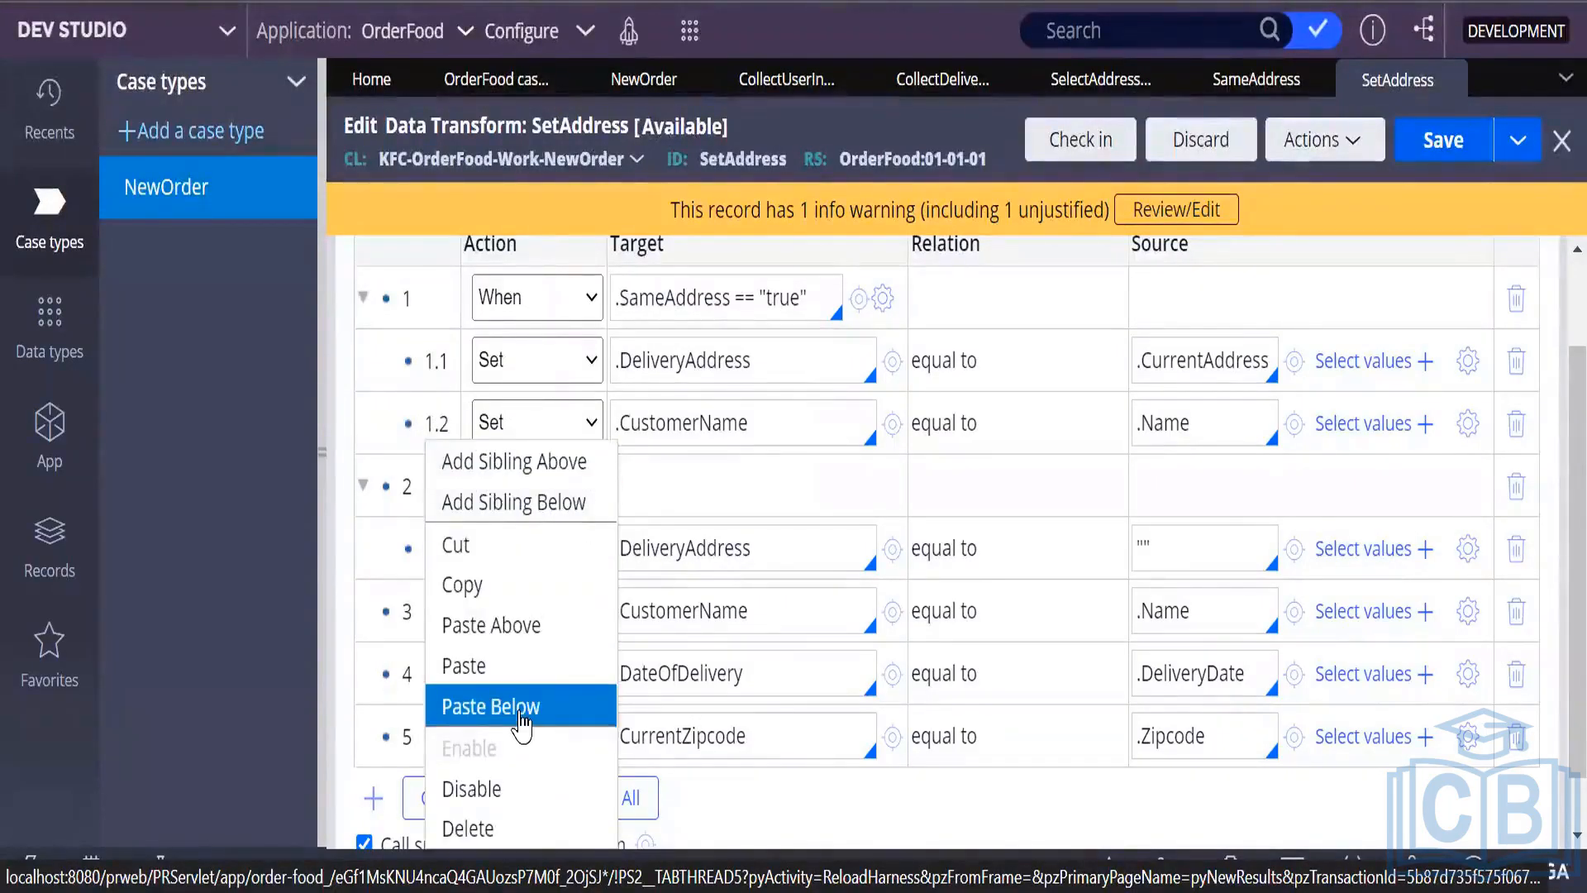
pyautogui.click(520, 712)
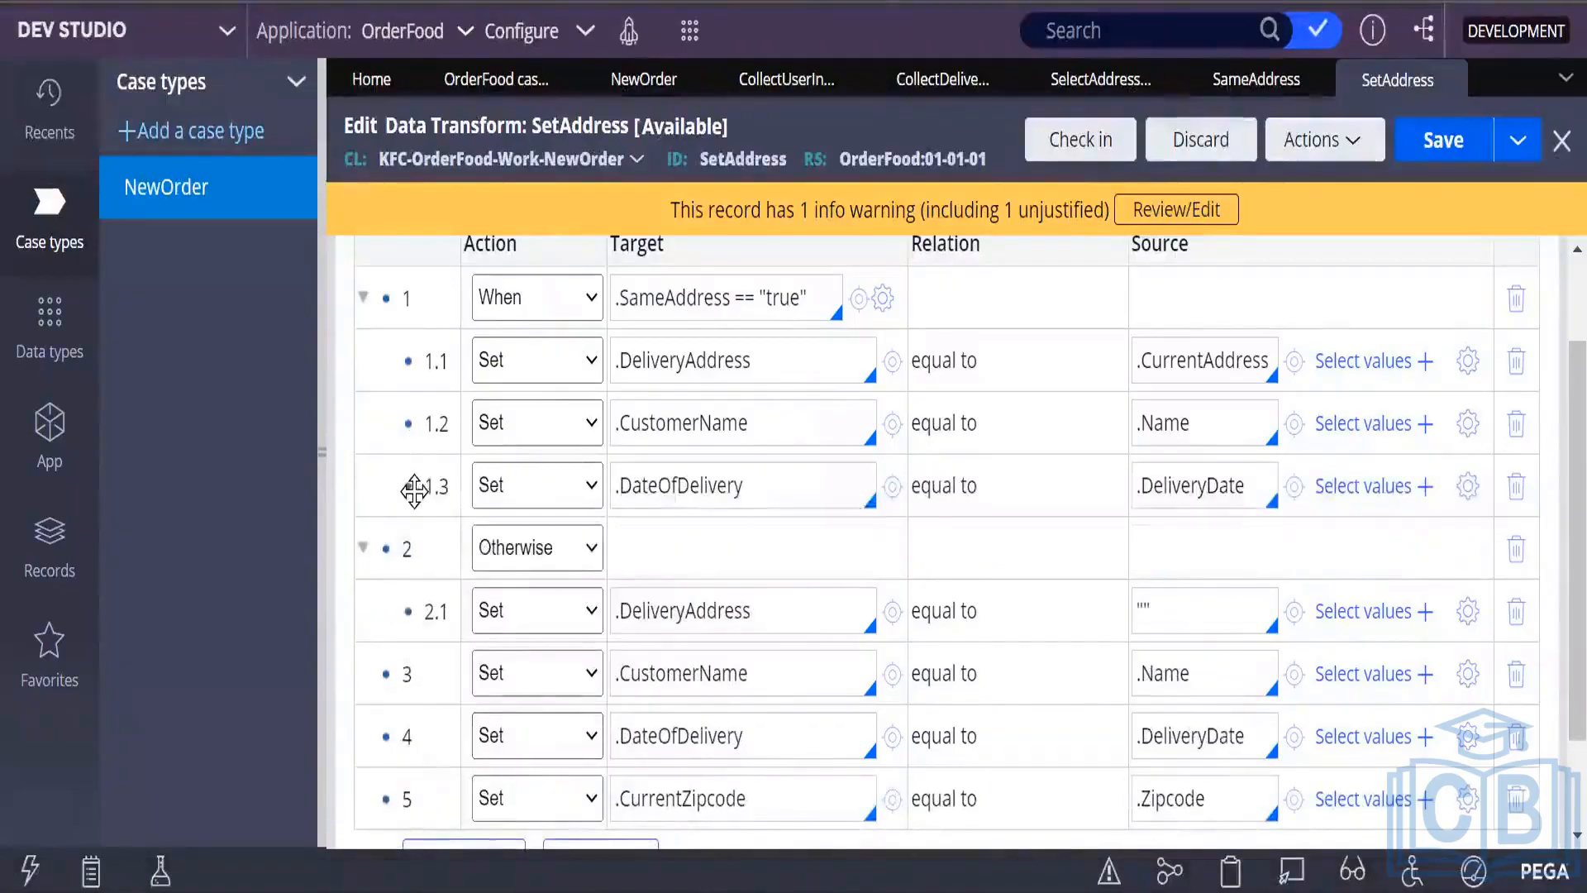
# Copy the top-level .CurrentZipcode mapping and paste it below the .DateOfDelivery row under When.
pyautogui.scroll(-2, 819, 649)
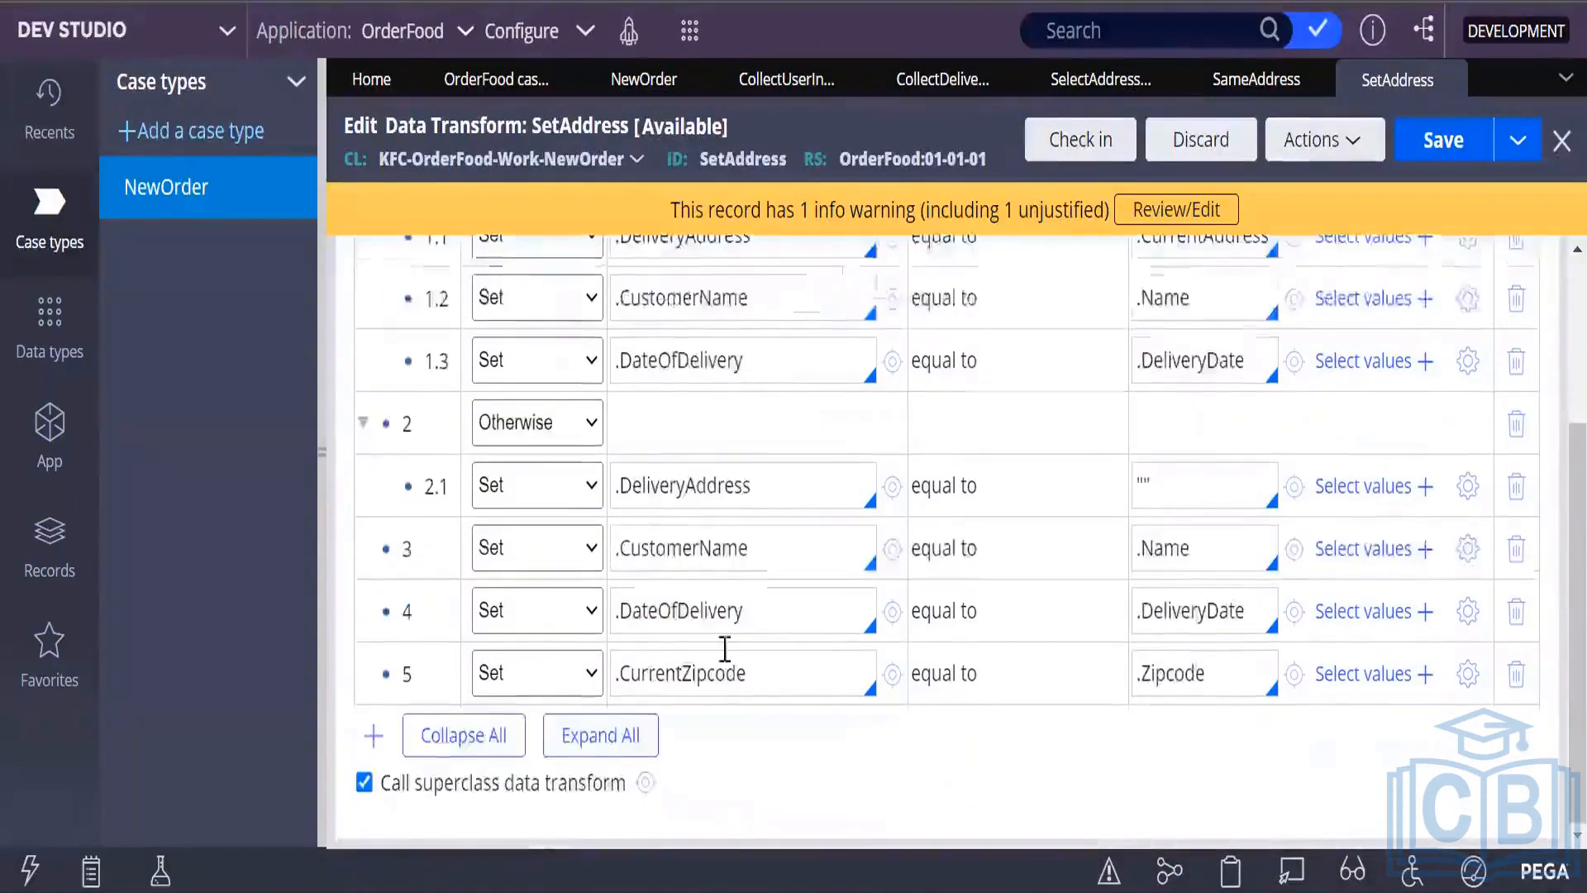
pyautogui.rightClick(401, 674)
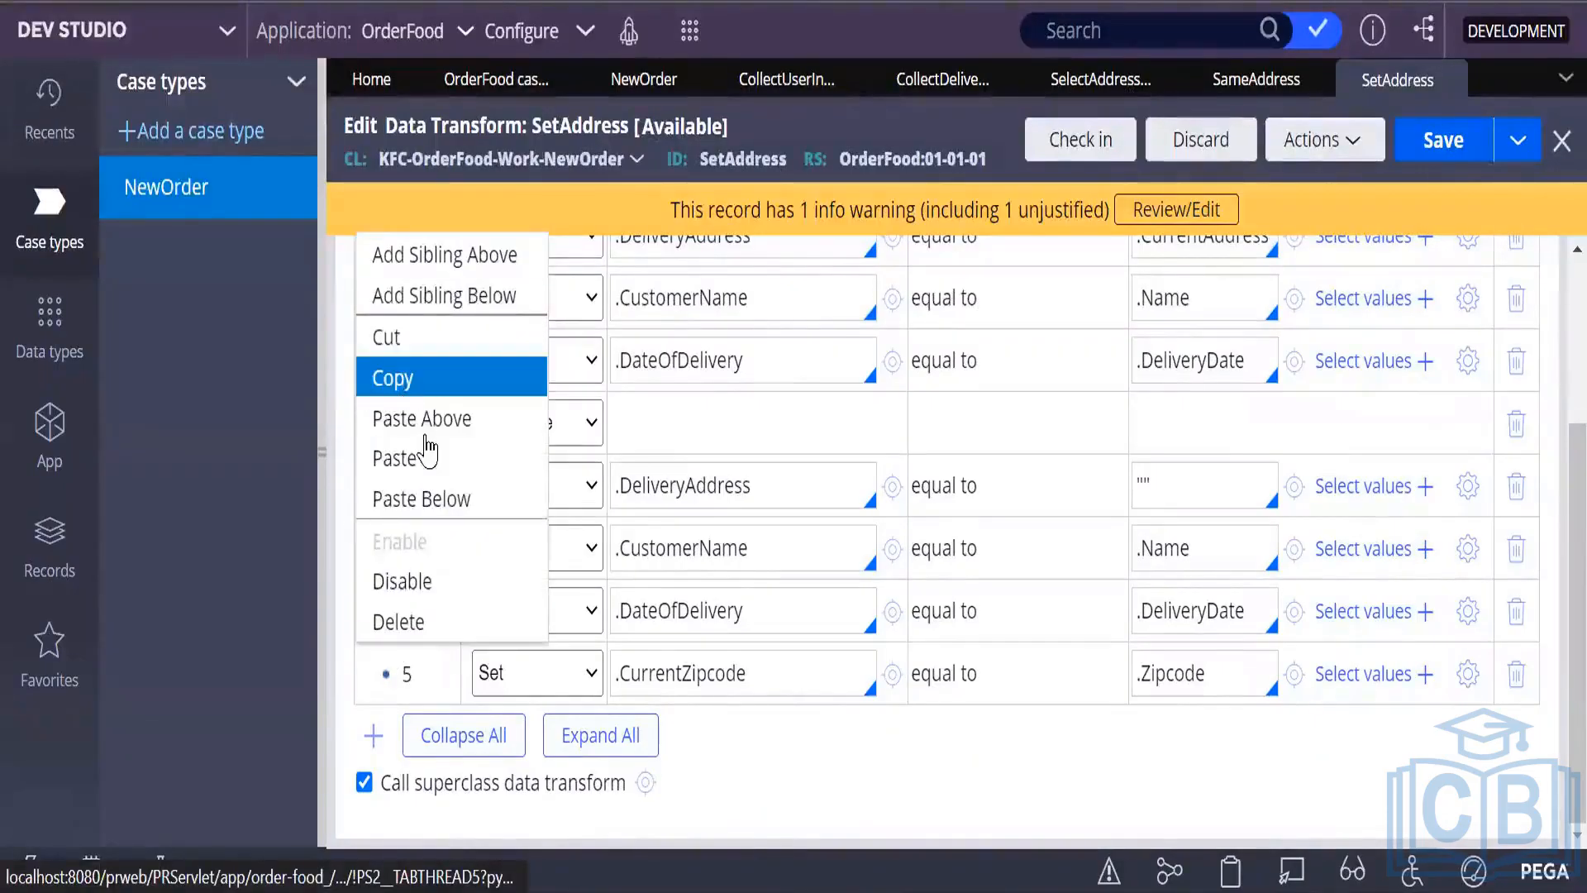
pyautogui.click(396, 377)
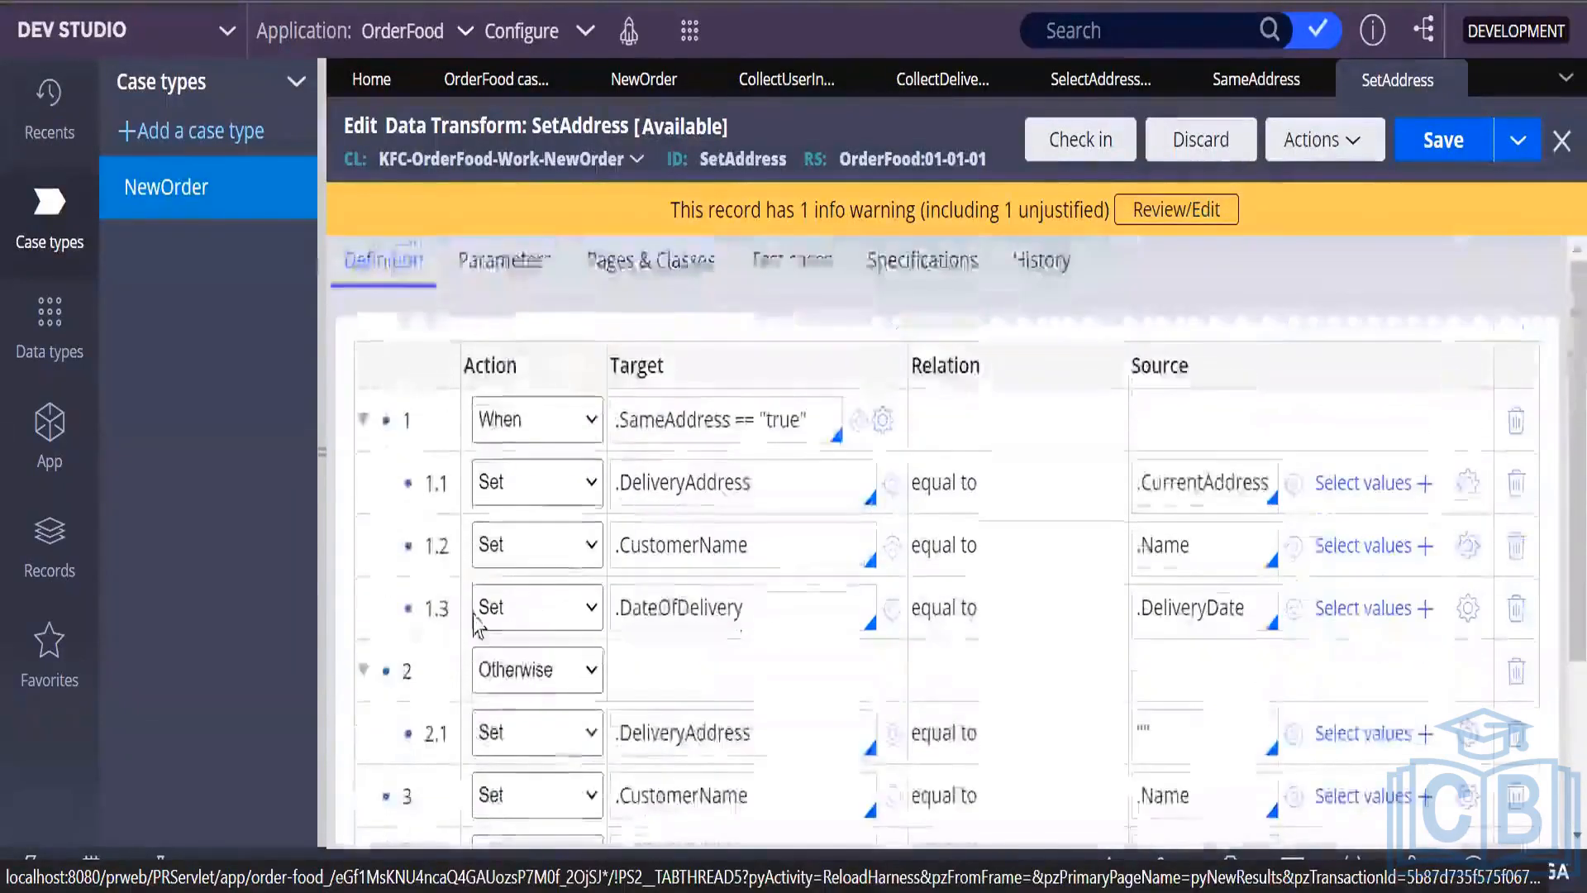
pyautogui.rightClick(418, 604)
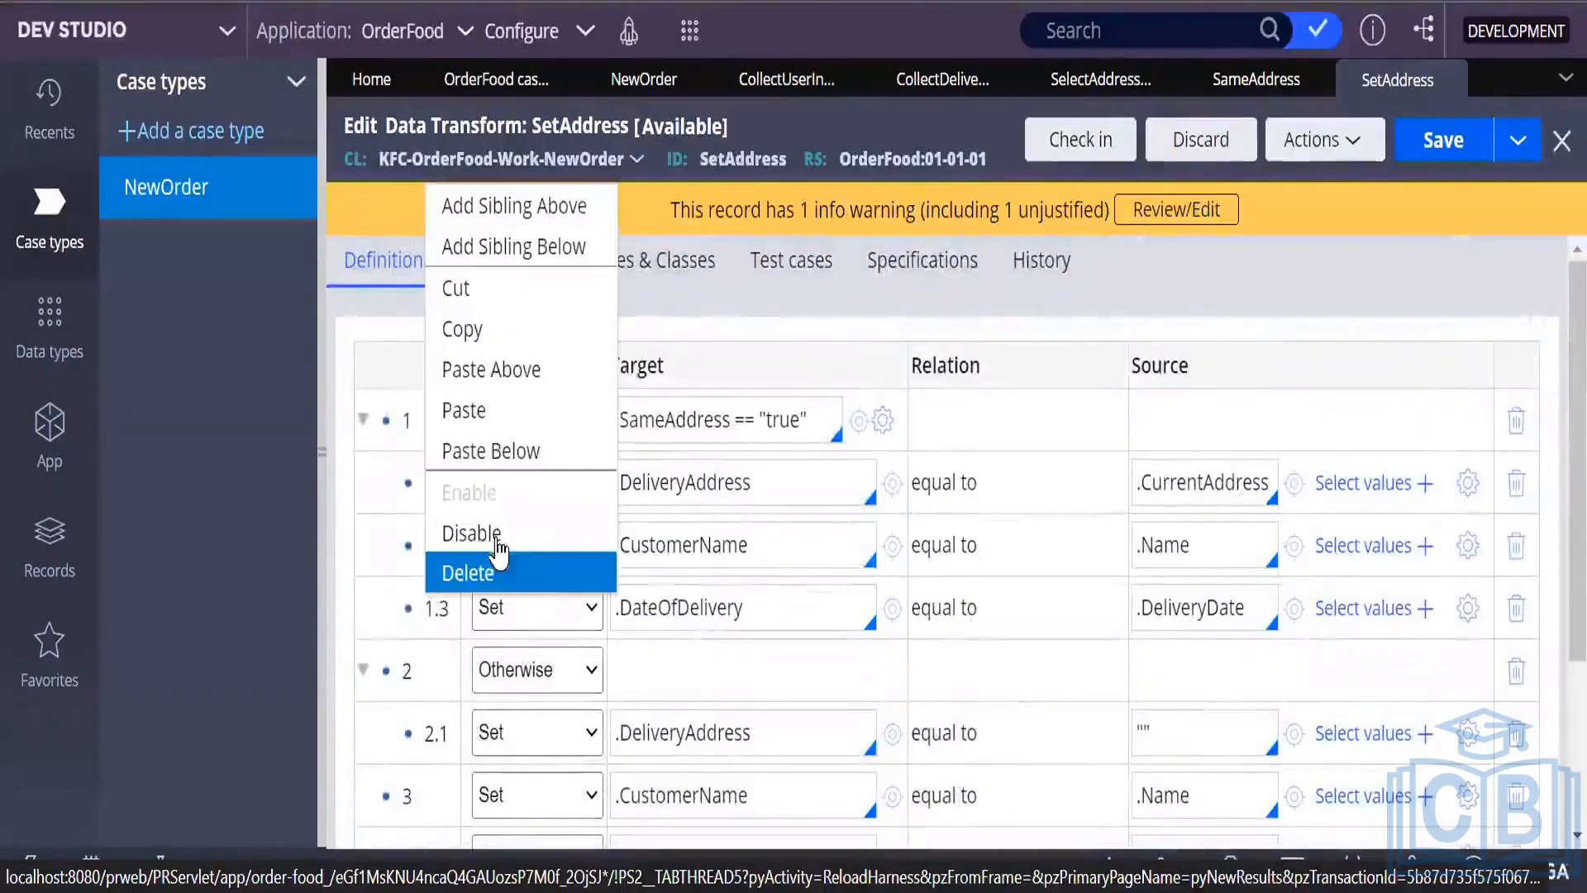
pyautogui.click(491, 450)
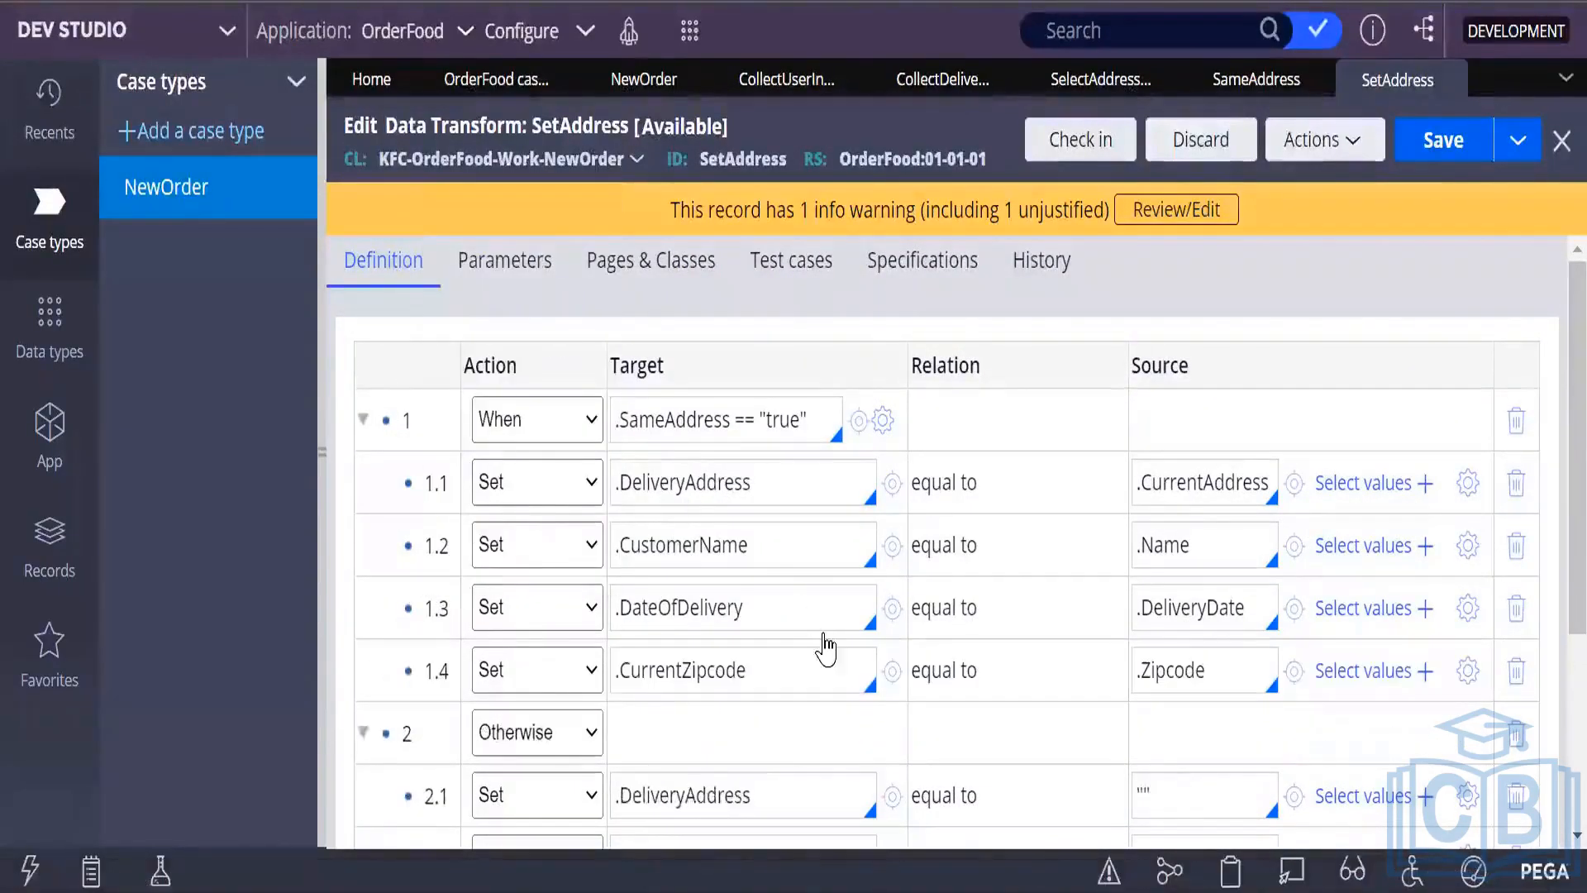
# Delete the top-level .CustomerName mapping and set the sources of the top-level .DateOfDelivery and .CurrentZipcode rows to "".
pyautogui.scroll(-3, 825, 649)
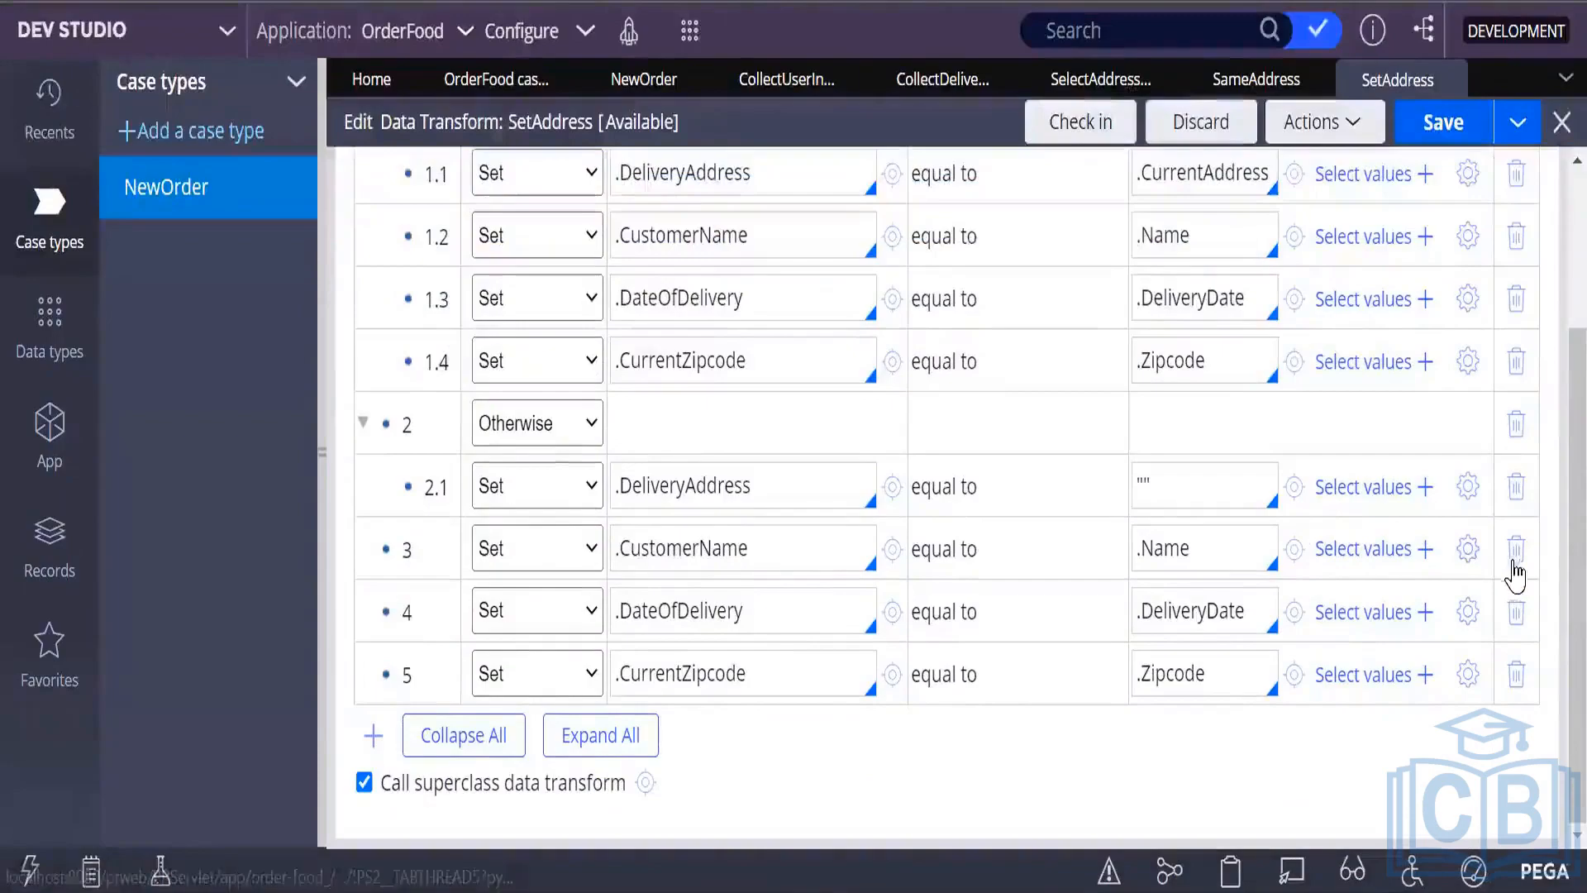
pyautogui.click(1517, 547)
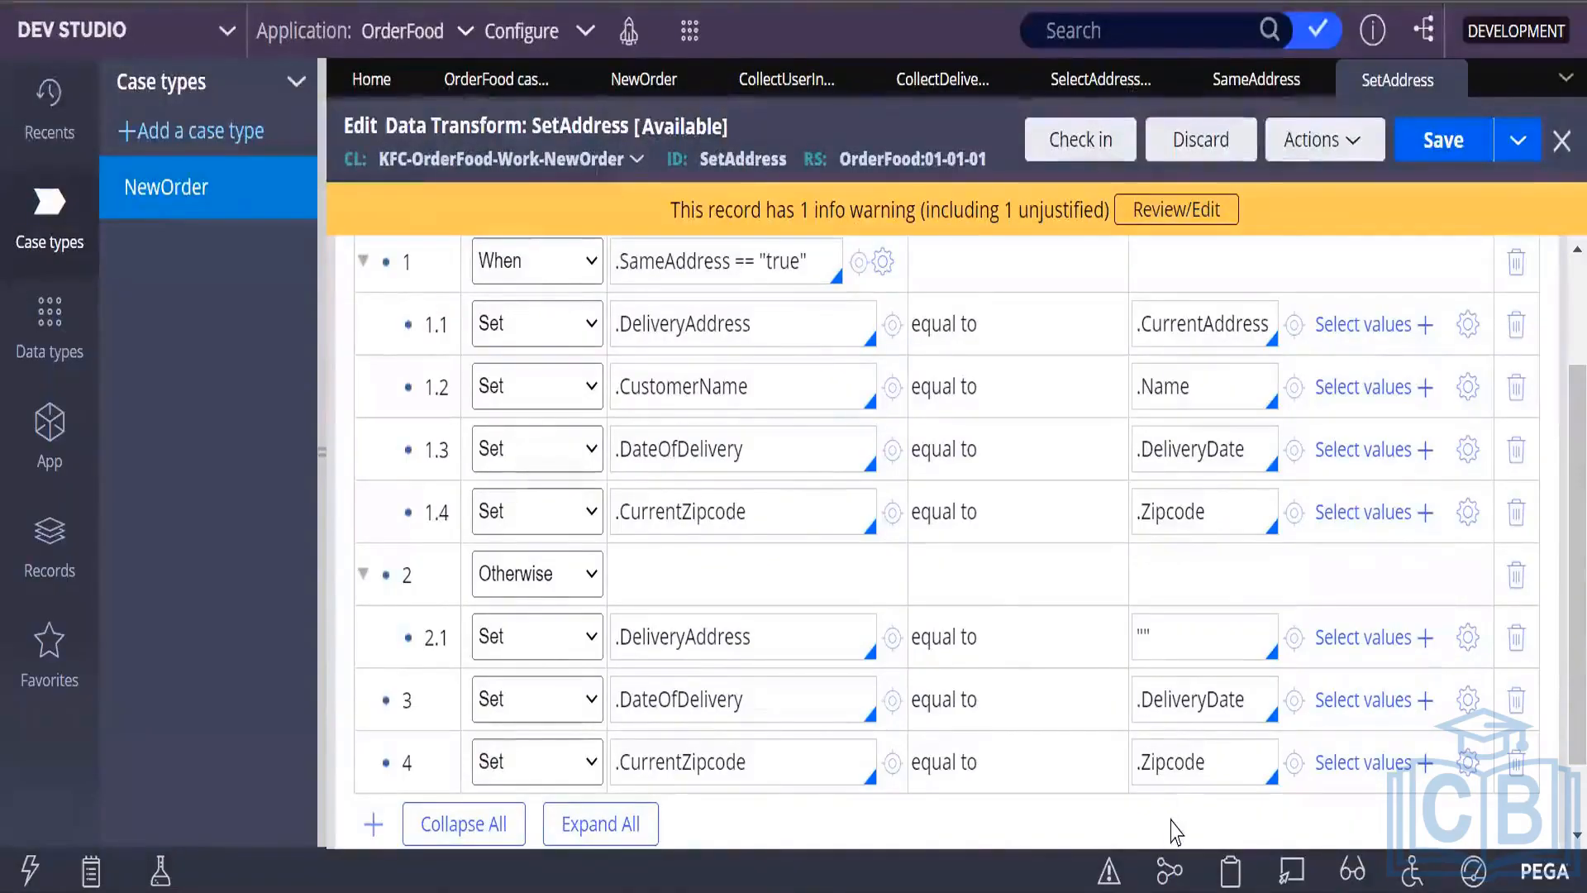
pyautogui.scroll(-1, 782, 531)
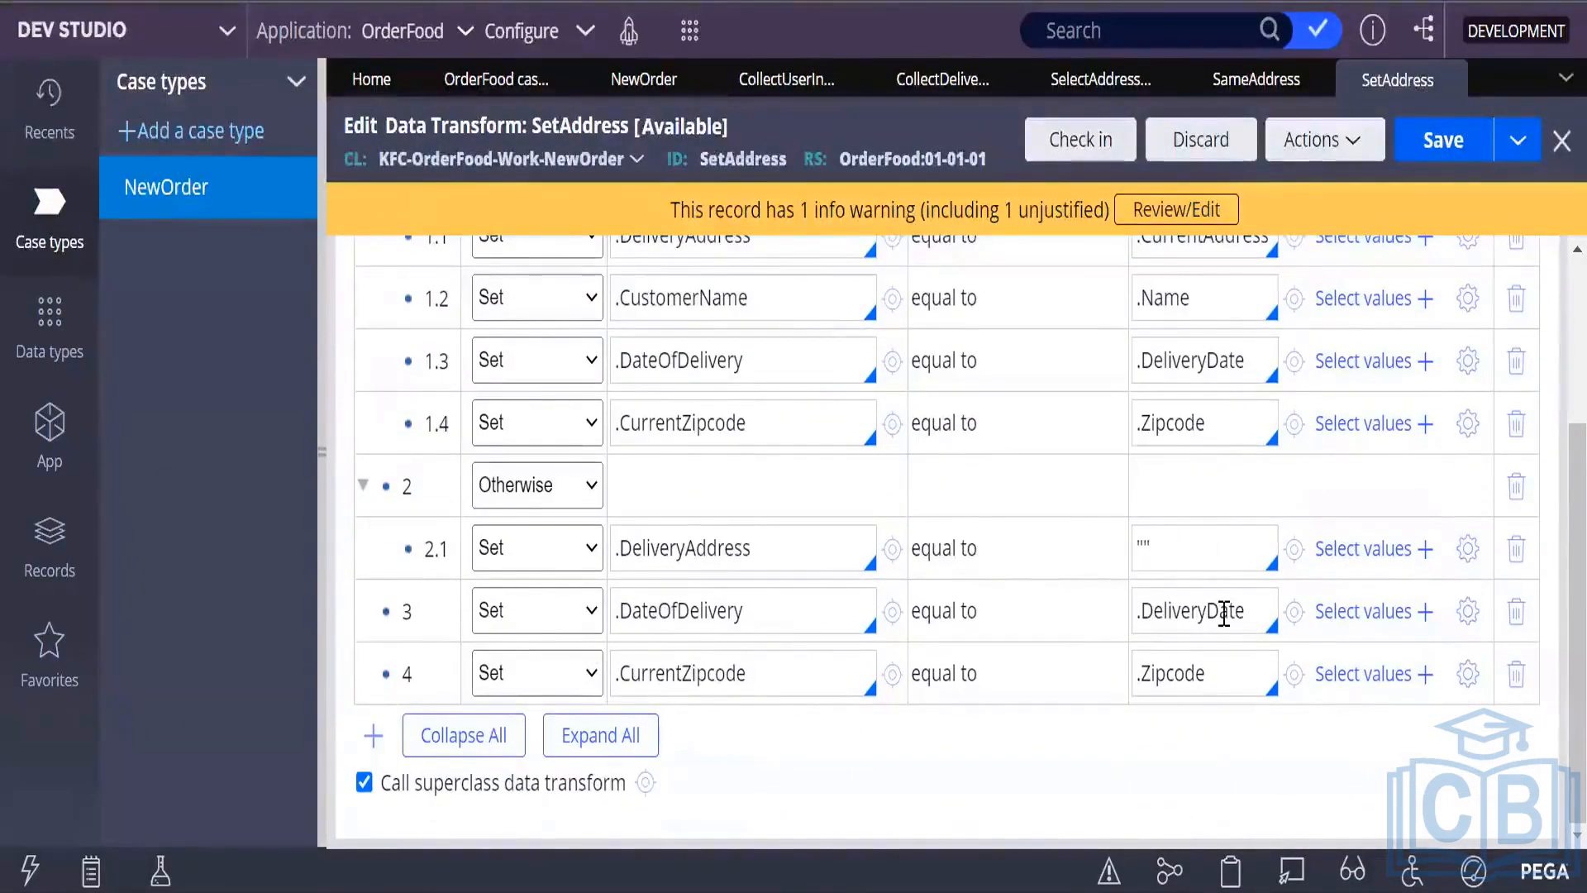
pyautogui.moveTo(1247, 626); pyautogui.dragTo(1142, 615)
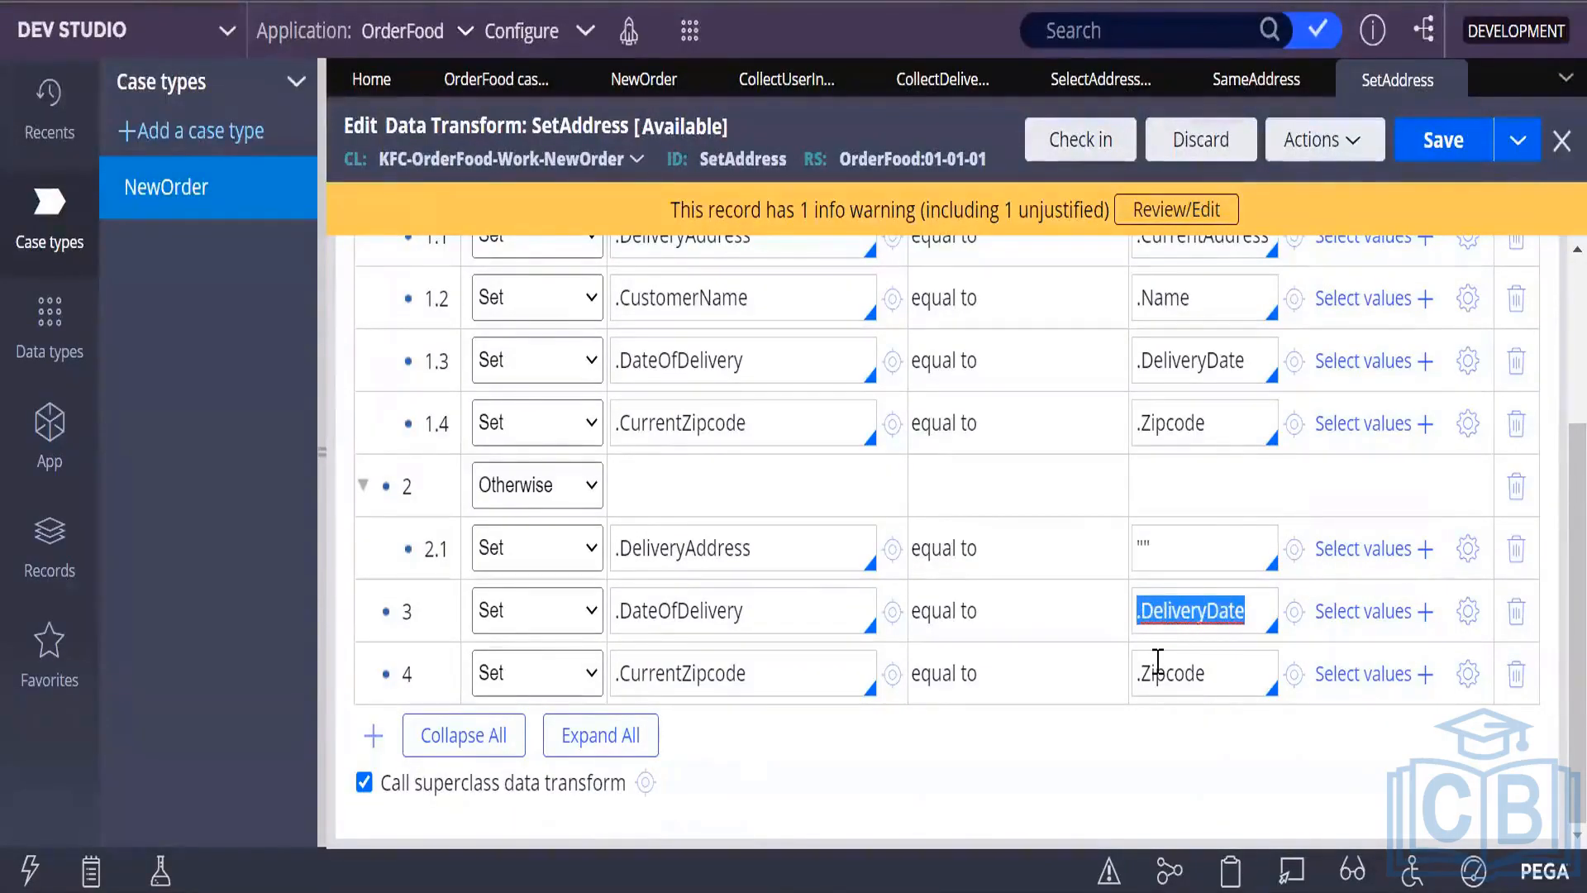
pyautogui.write('""')
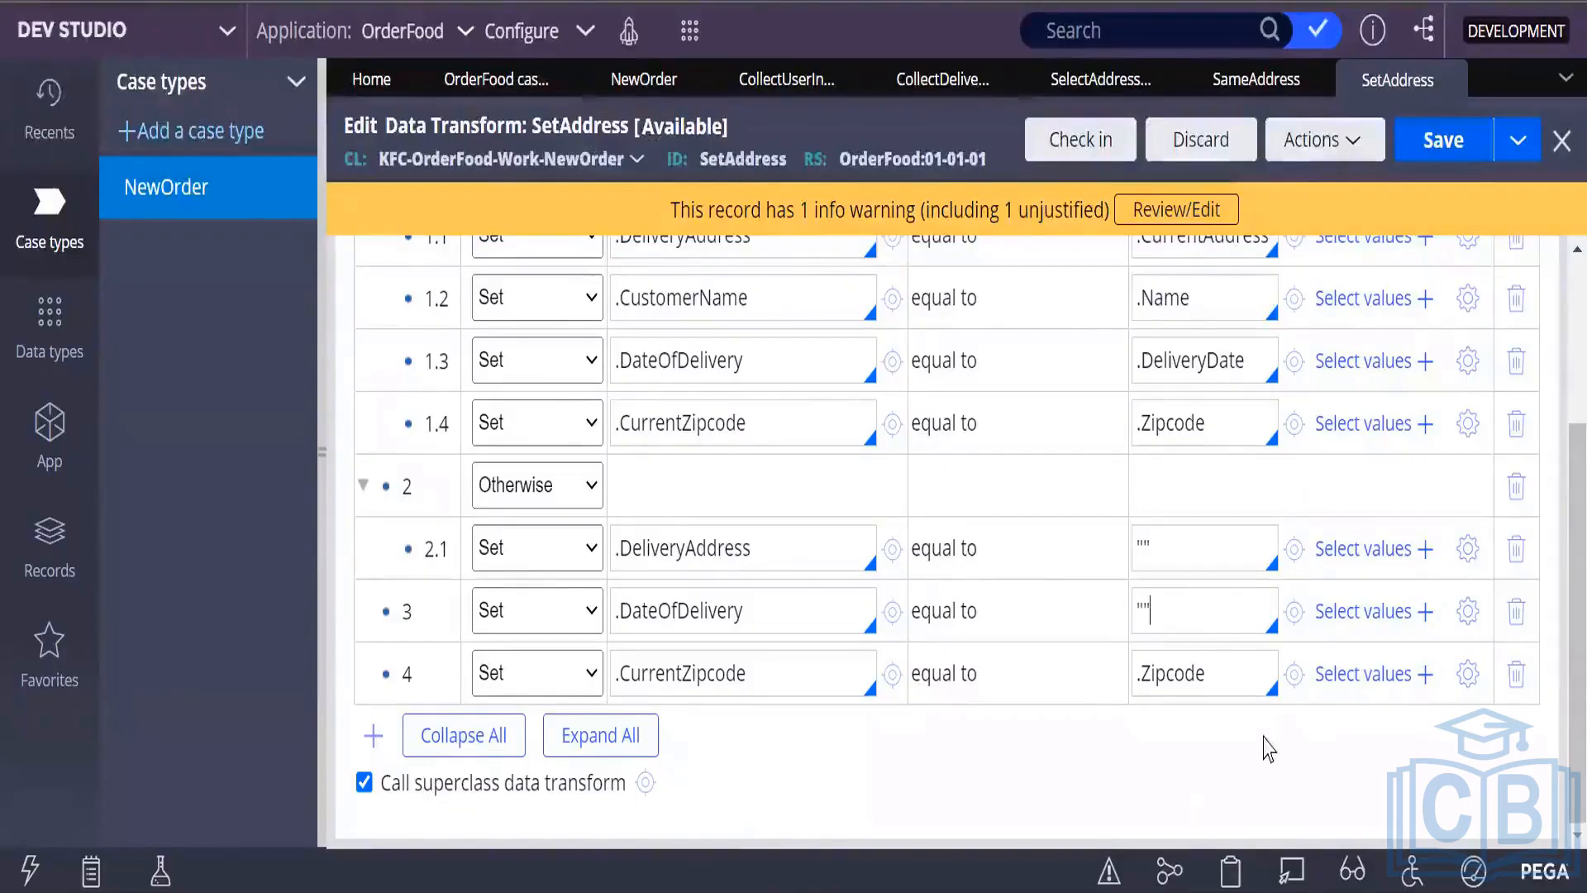
pyautogui.moveTo(1205, 672); pyautogui.dragTo(971, 680)
pyautogui.press('BackSpace')
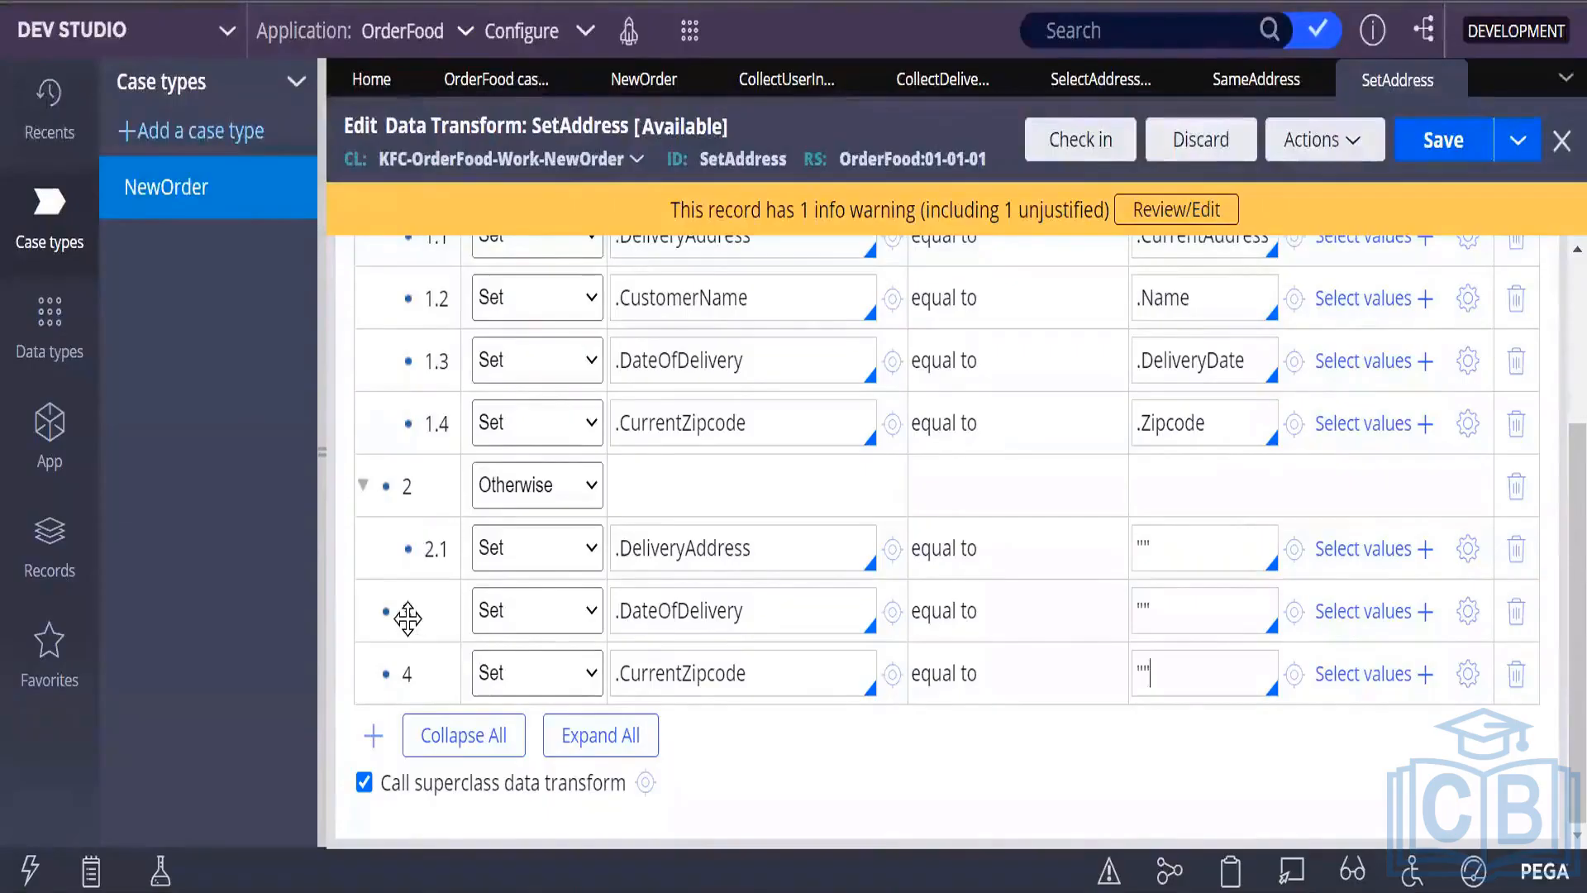
# Paste the previously copied .CurrentZipcode mapping with source .Zipcode below the .DeliveryAddress row under Otherwise.
pyautogui.rightClick(440, 549)
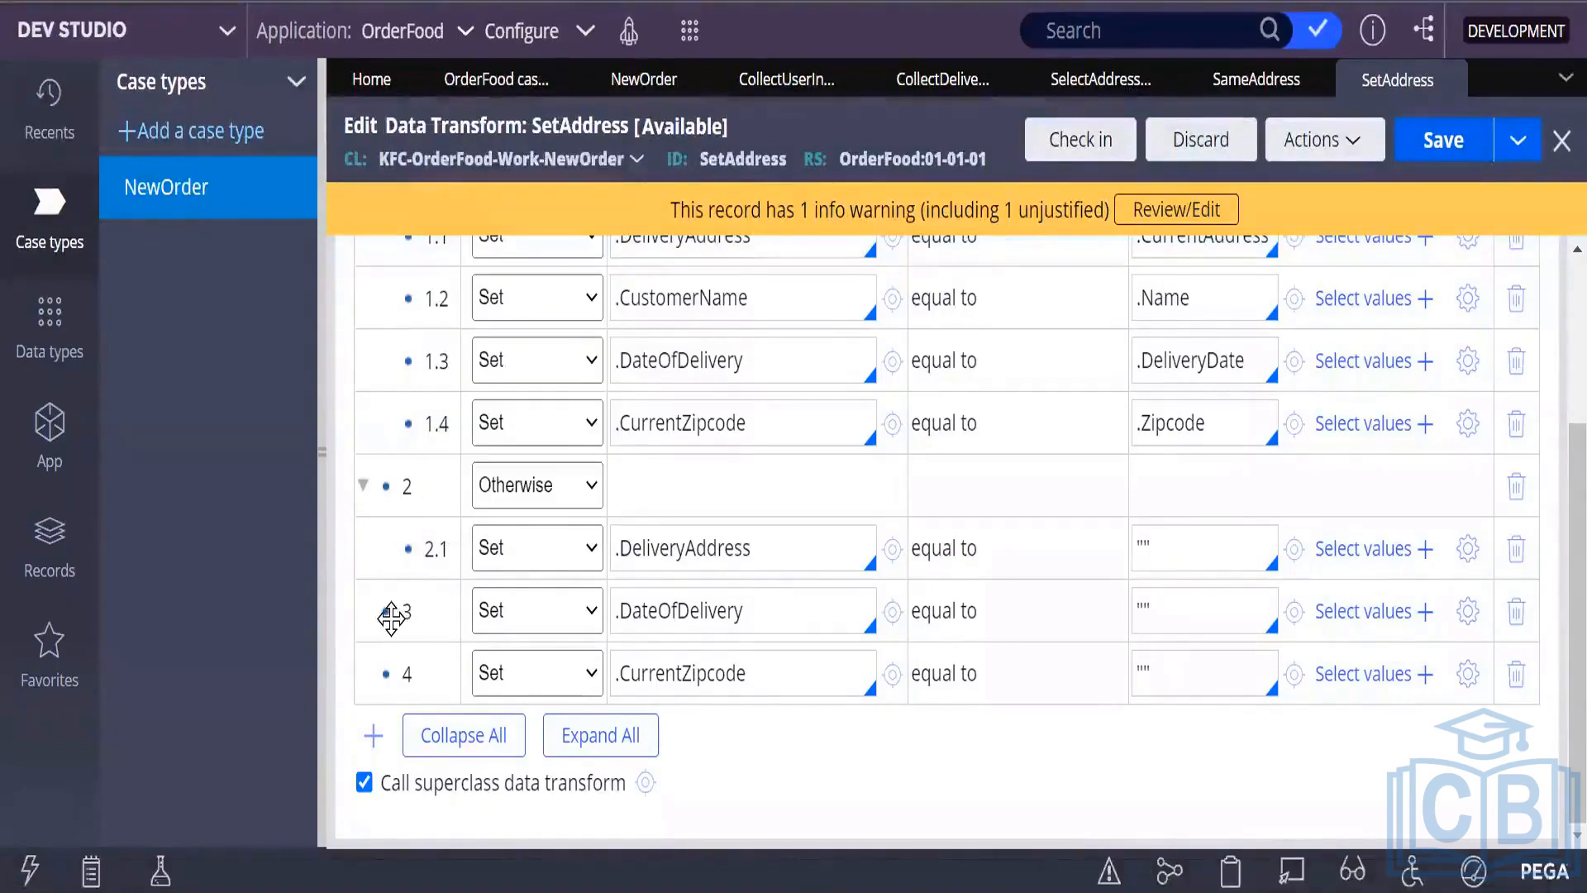
pyautogui.rightClick(391, 614)
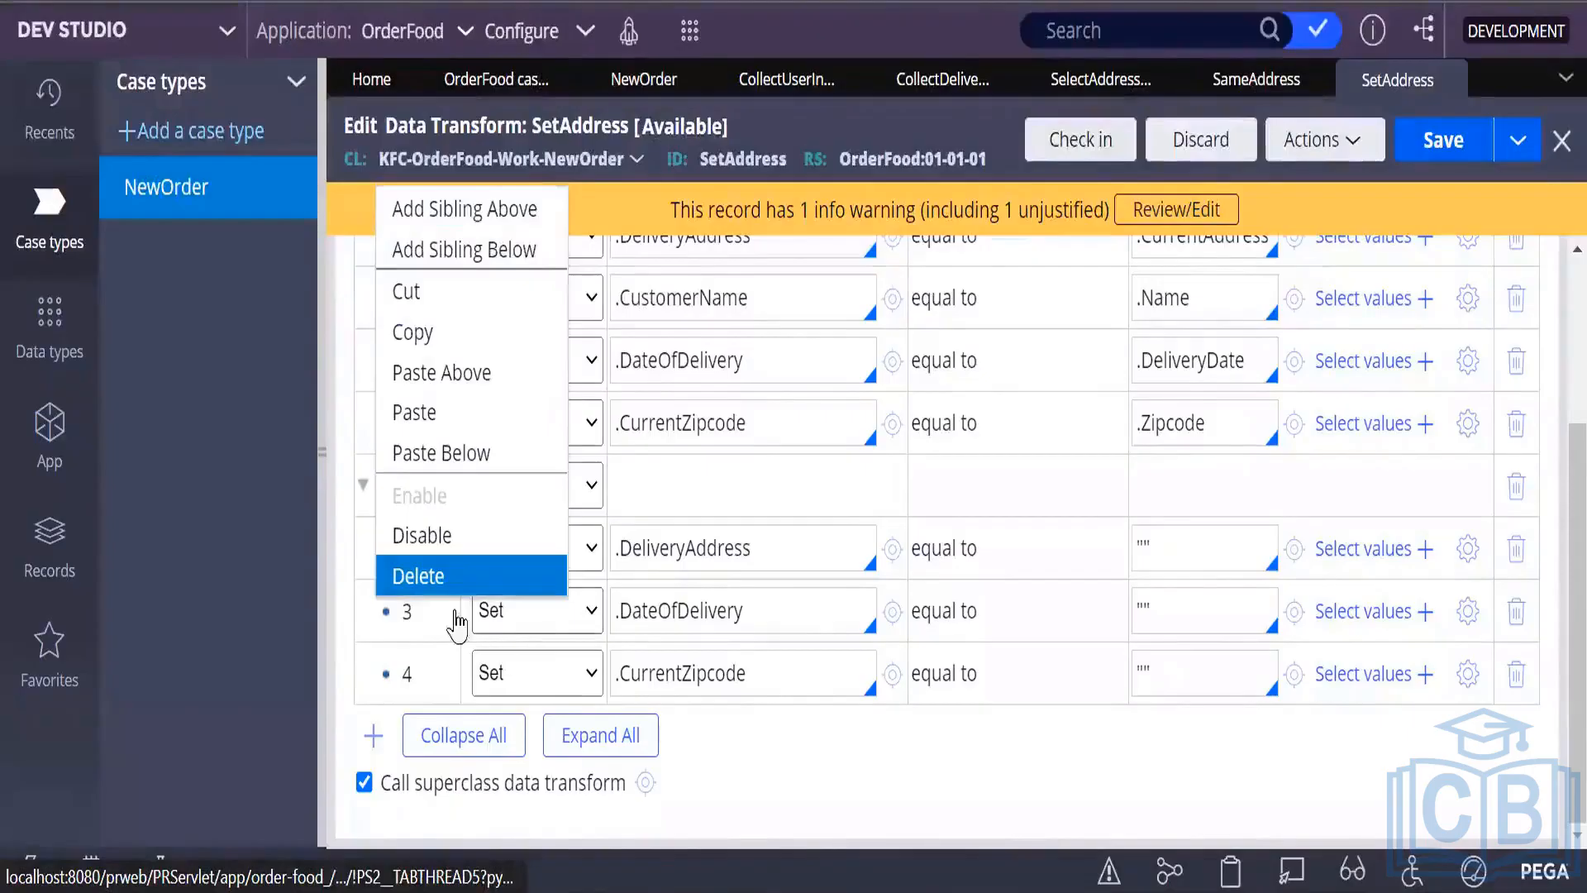
pyautogui.click(823, 756)
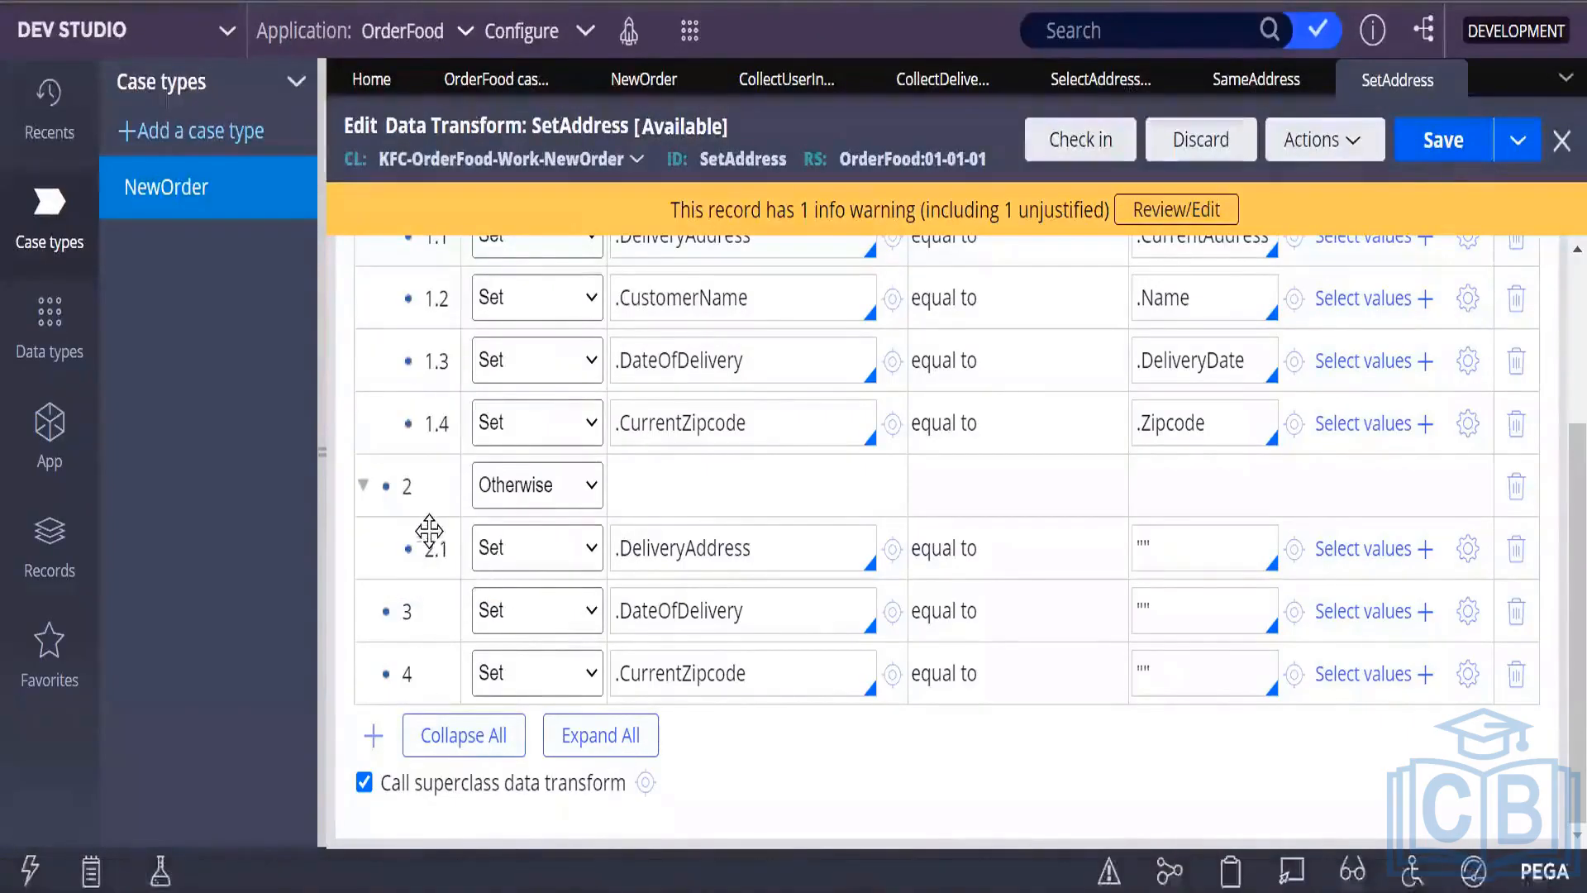
pyautogui.rightClick(449, 547)
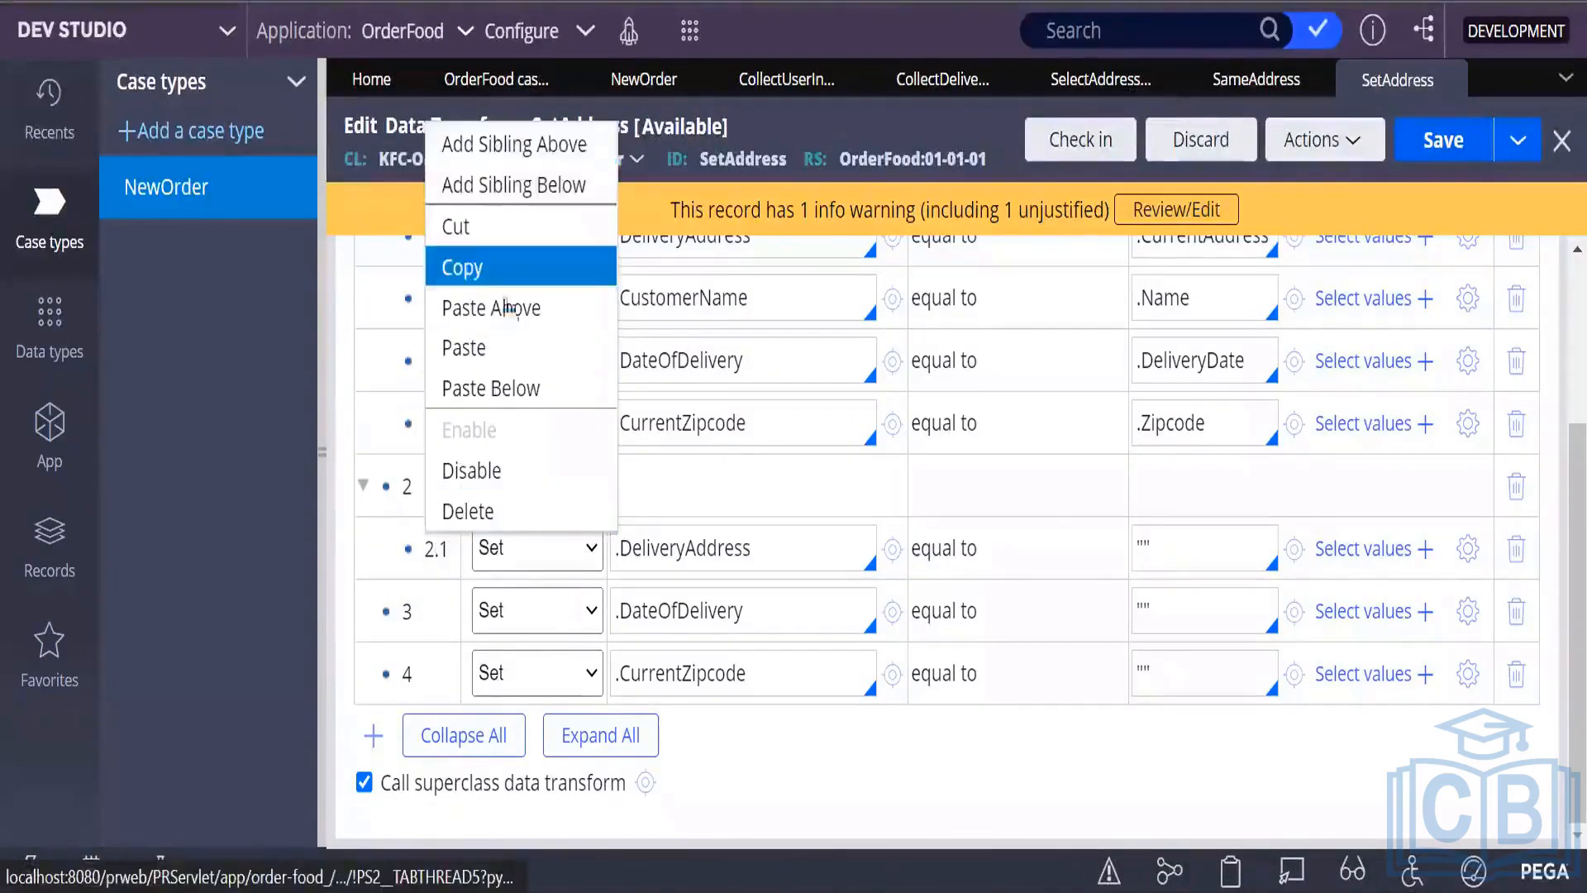
pyautogui.click(519, 389)
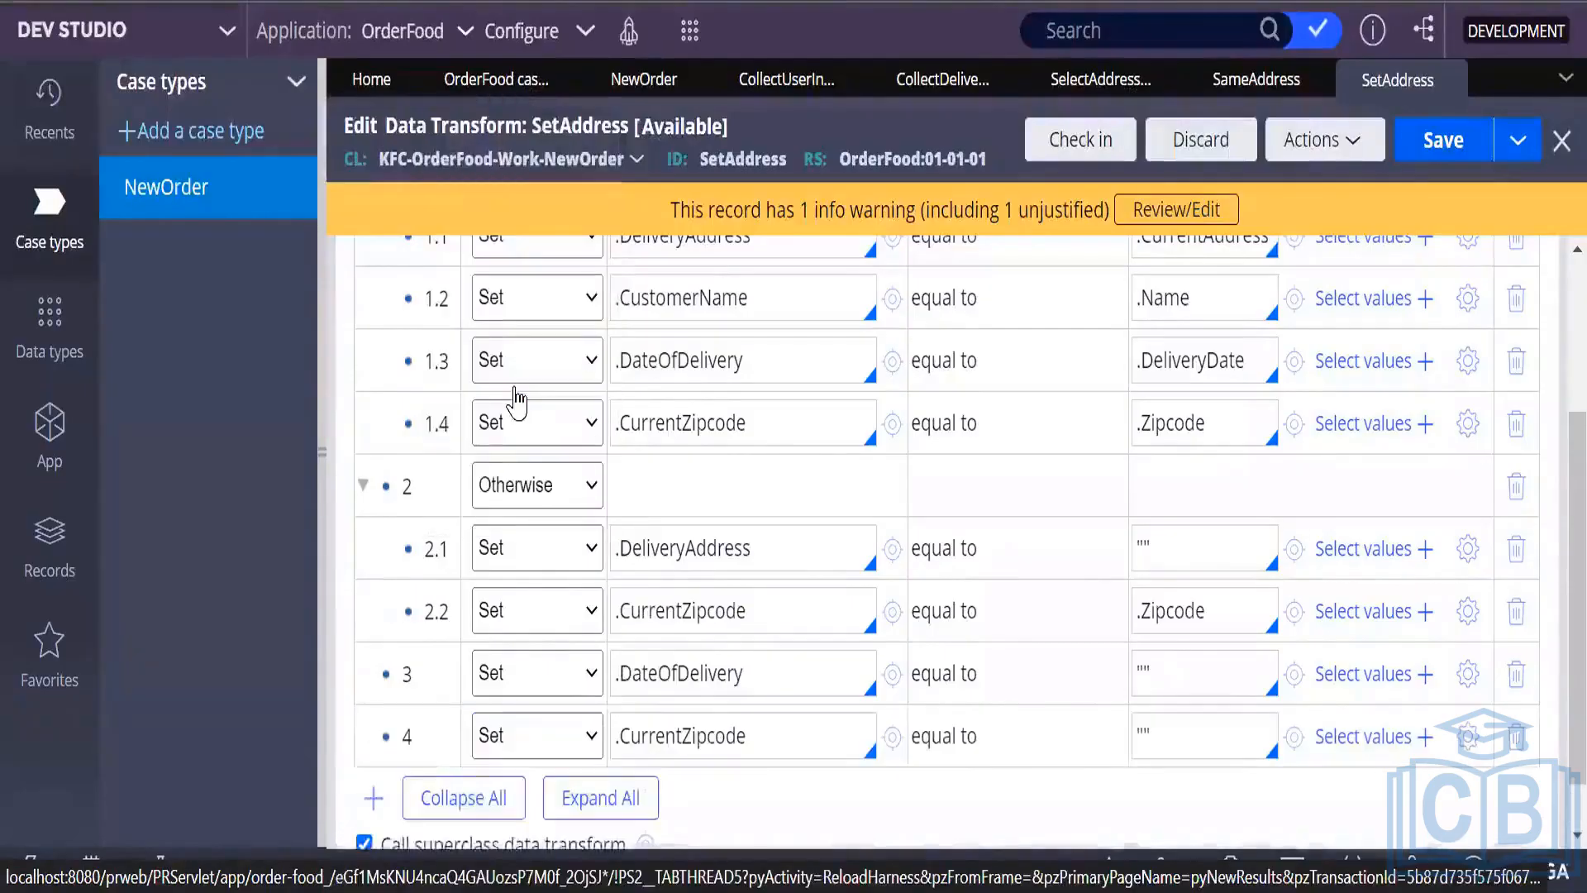
# Copy the top-level .DateOfDelivery mapping with source "" and paste it below the .CurrentZipcode row under Otherwise.
pyautogui.scroll(-2, 630, 661)
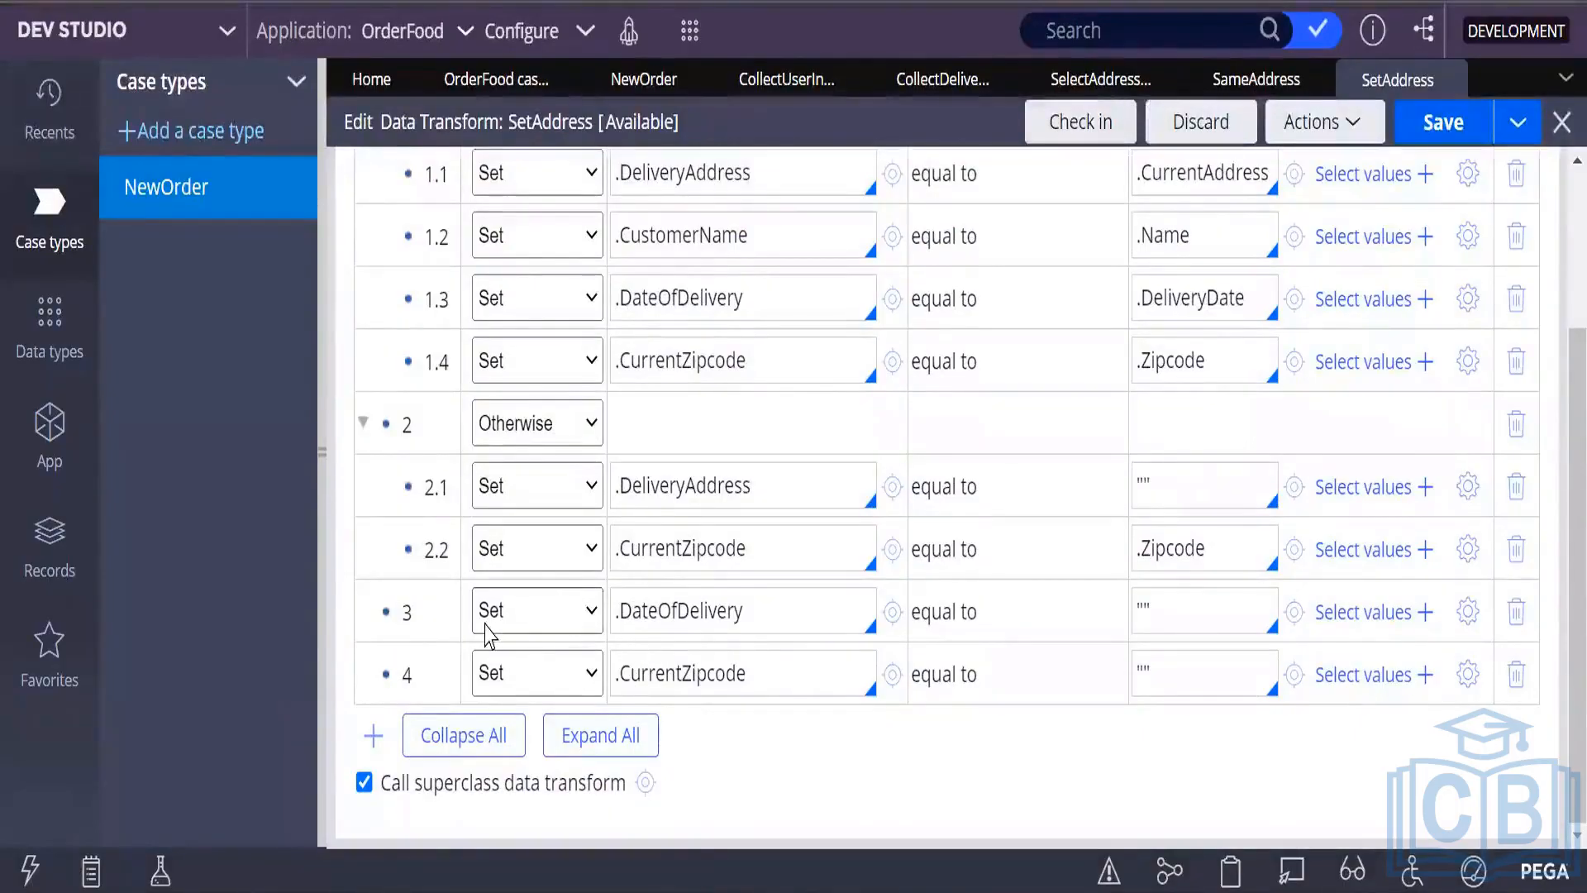
pyautogui.rightClick(390, 611)
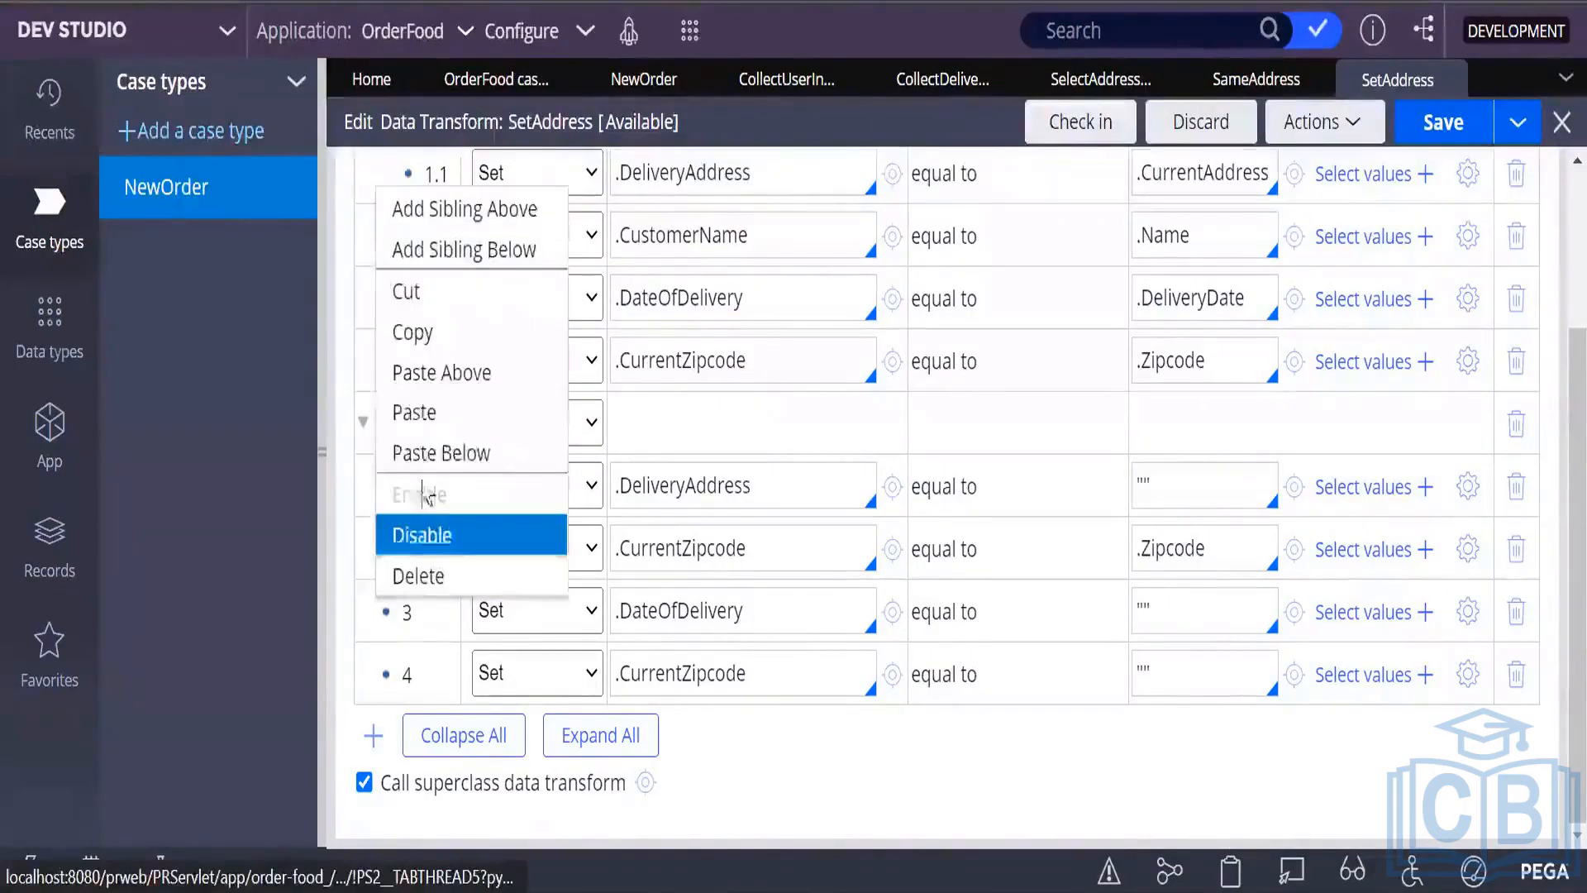
pyautogui.click(448, 329)
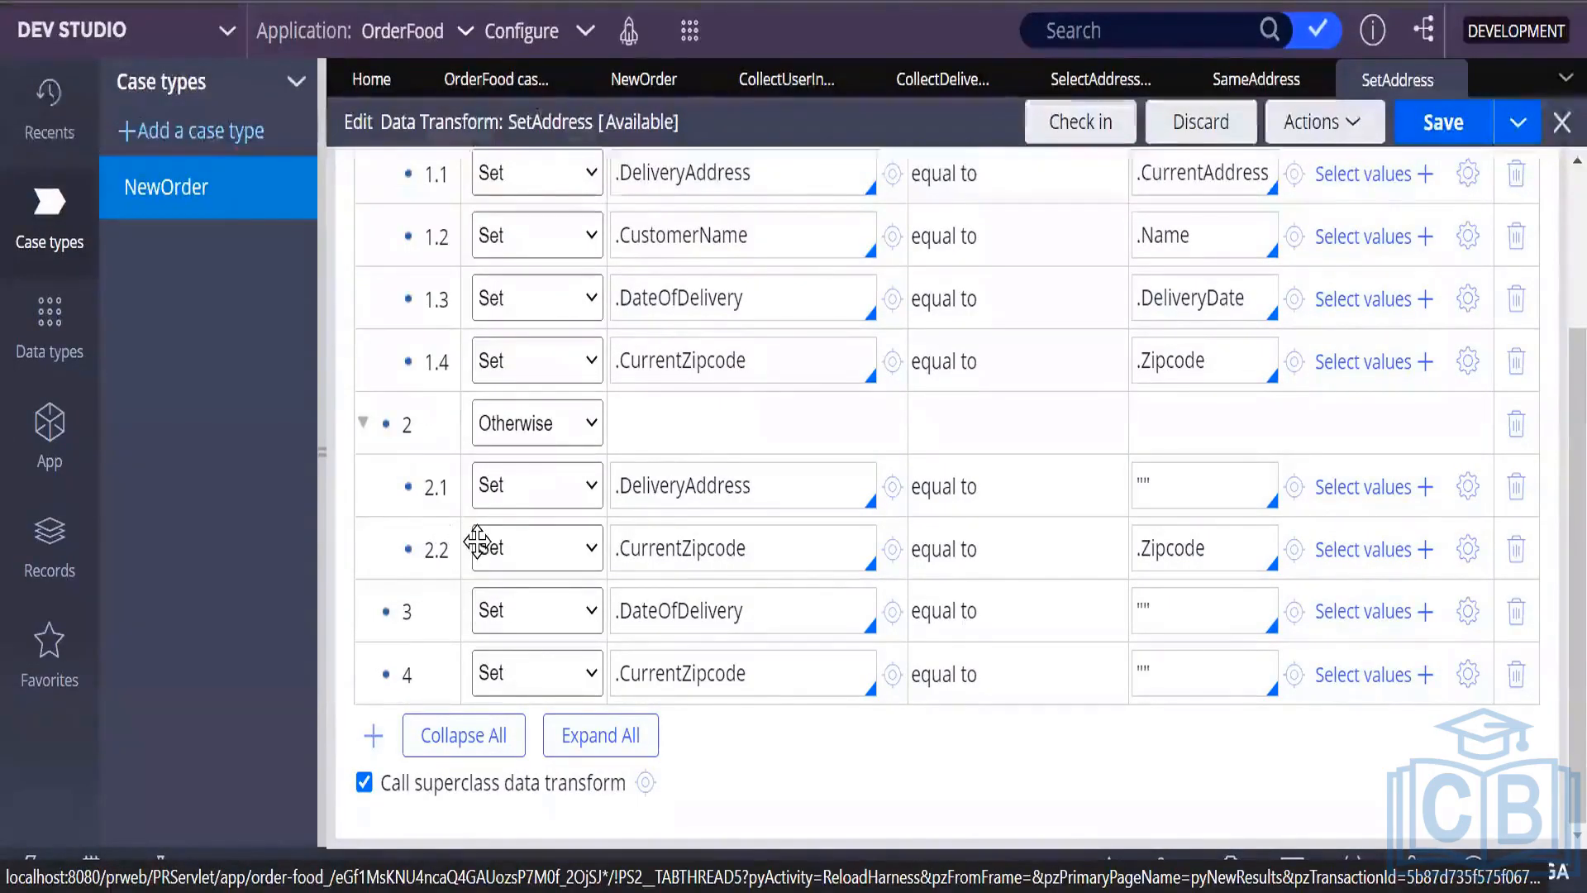
pyautogui.rightClick(431, 549)
pyautogui.click(487, 388)
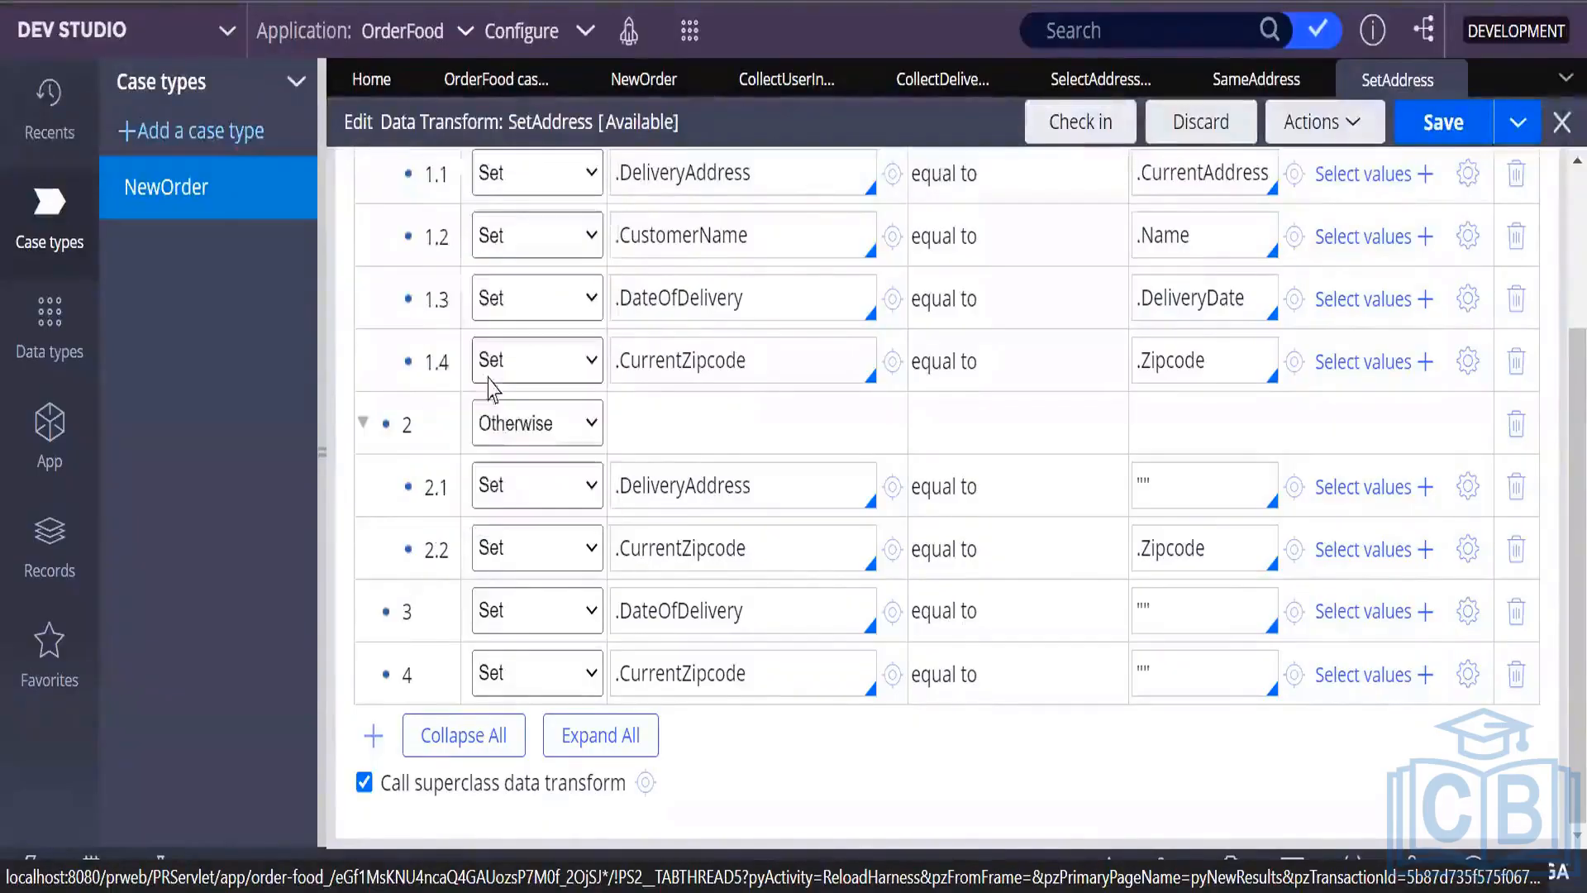
# Copy the top-level .CurrentZipcode mapping with source "" and paste it below the .DateOfDelivery row under Otherwise.
pyautogui.scroll(-1, 537, 661)
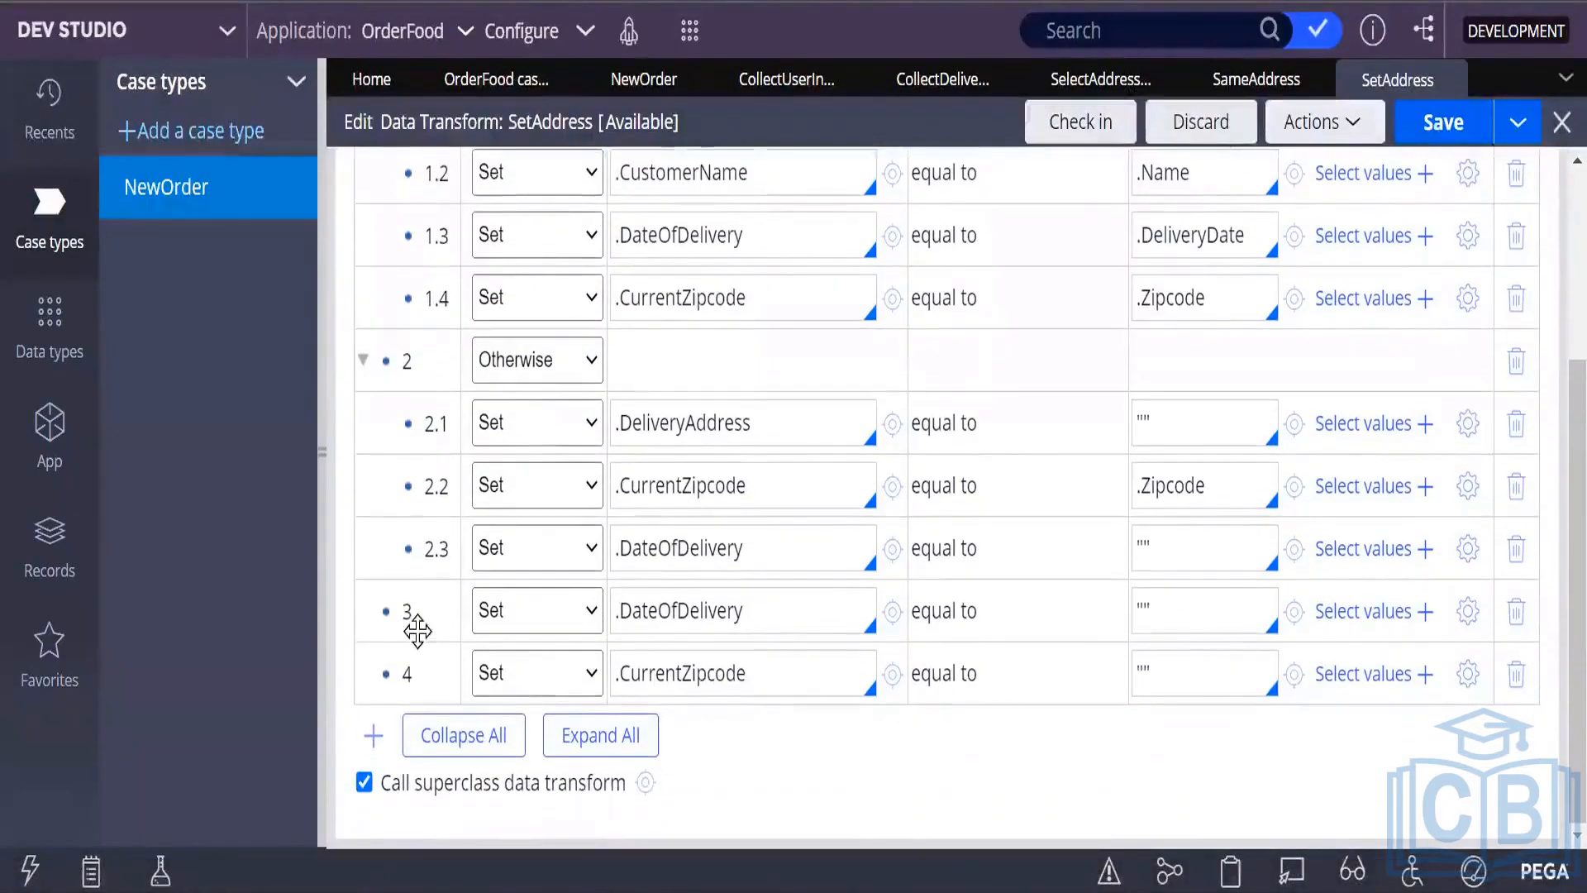
pyautogui.rightClick(406, 678)
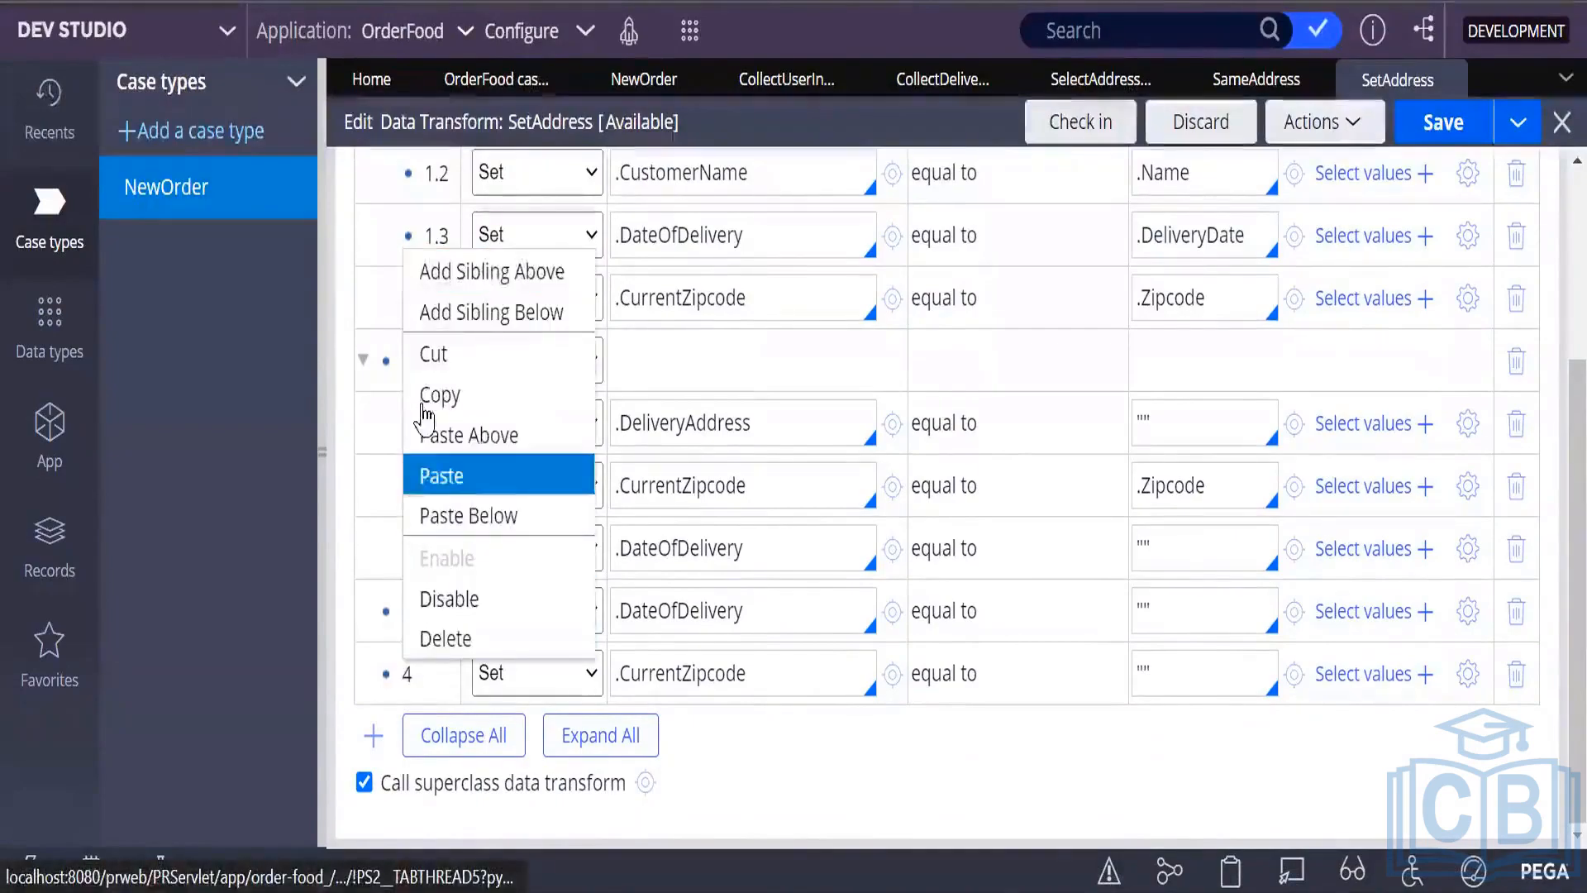
pyautogui.click(450, 395)
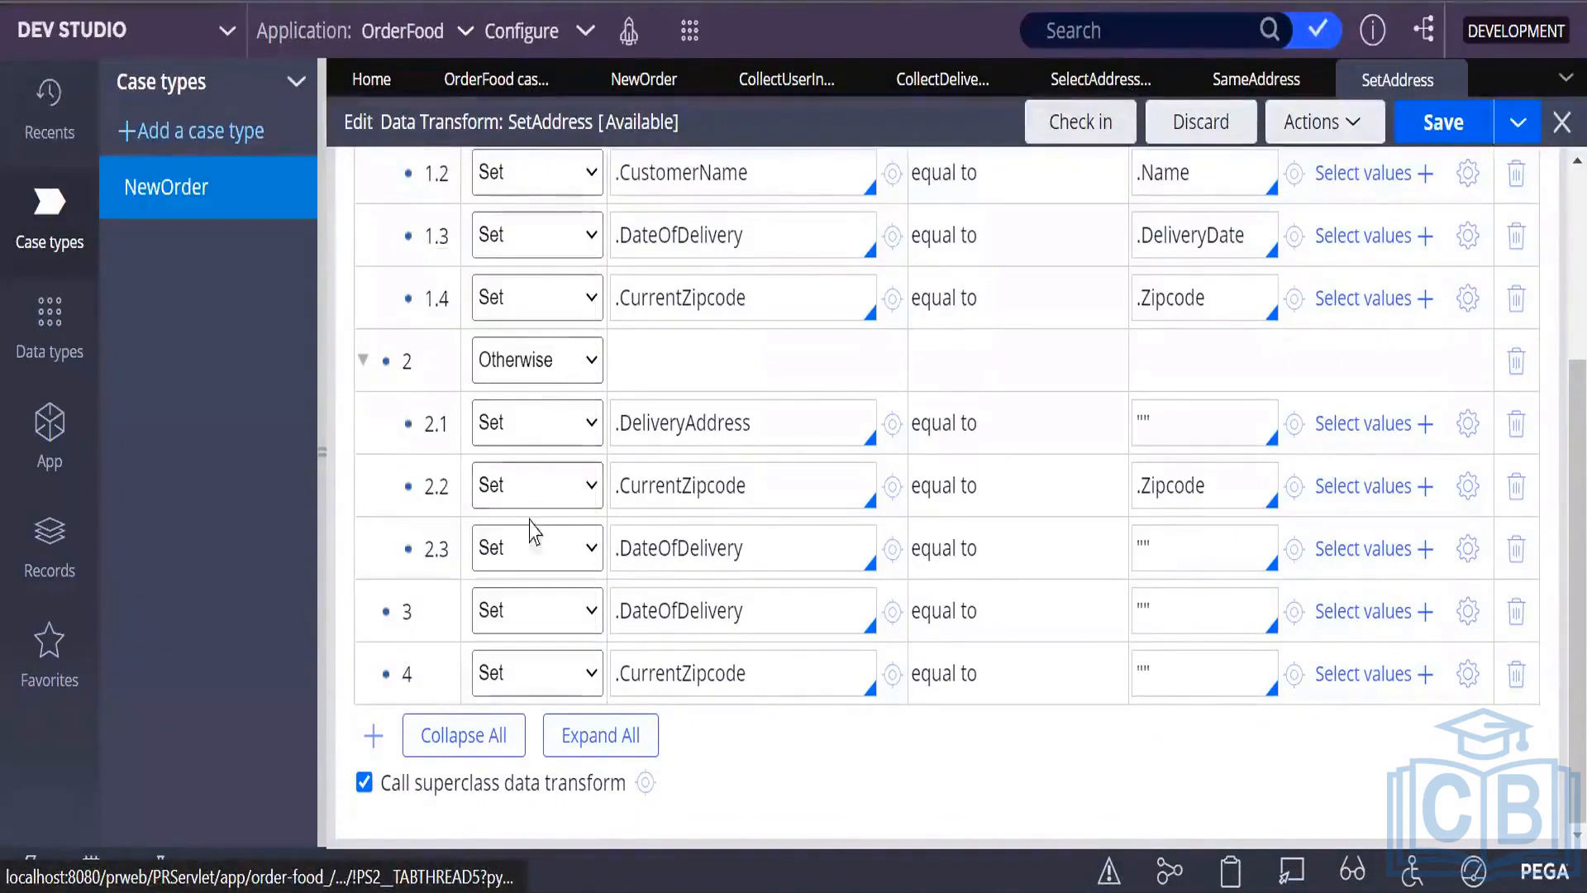
pyautogui.rightClick(437, 554)
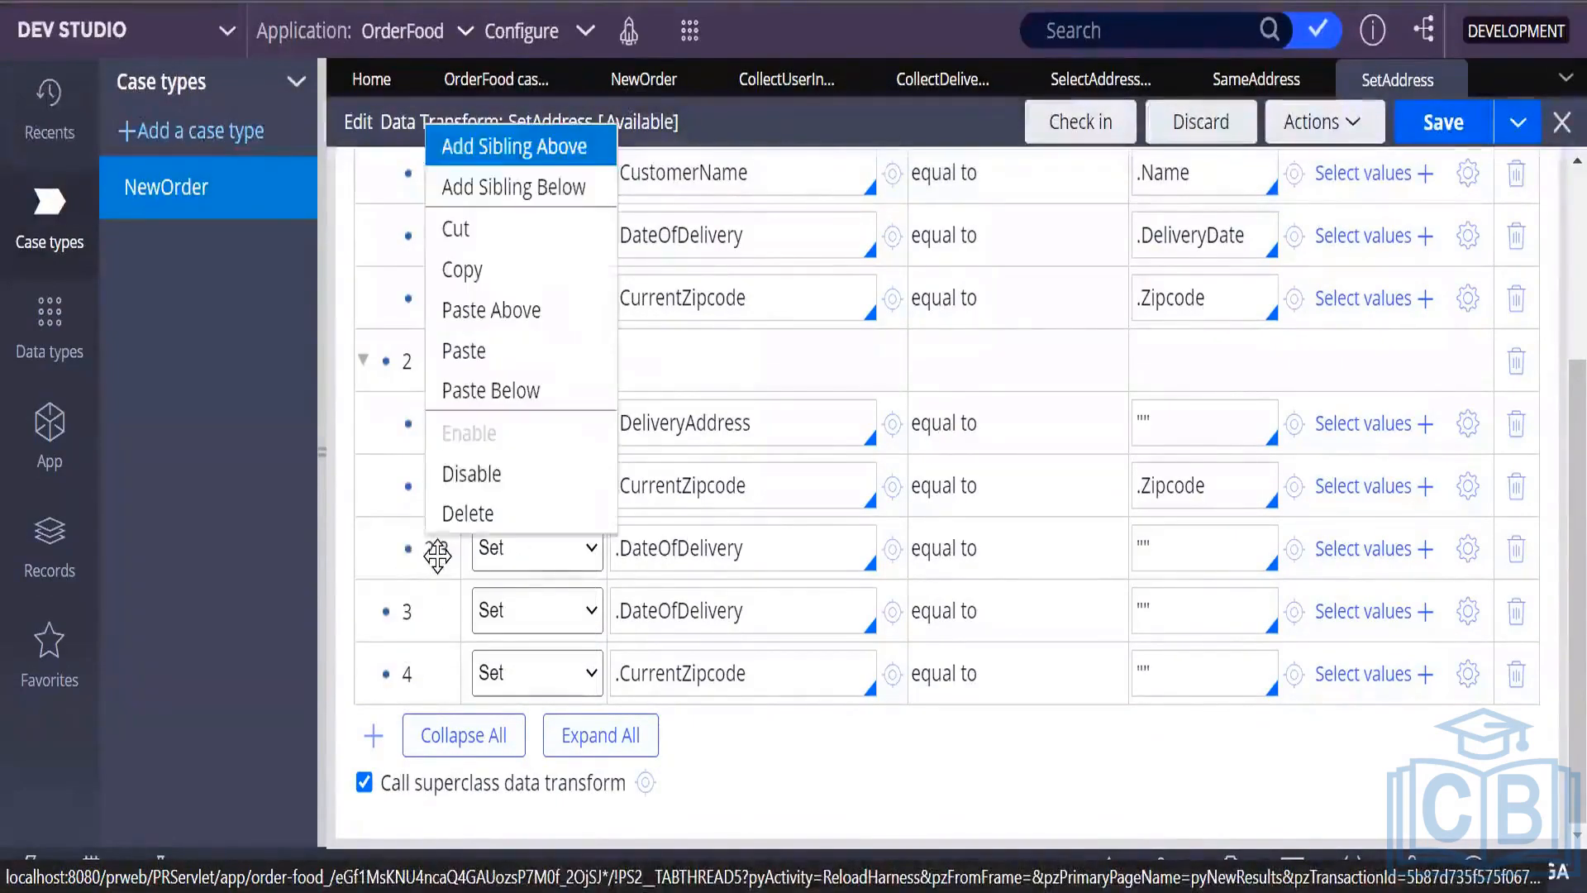
pyautogui.click(496, 390)
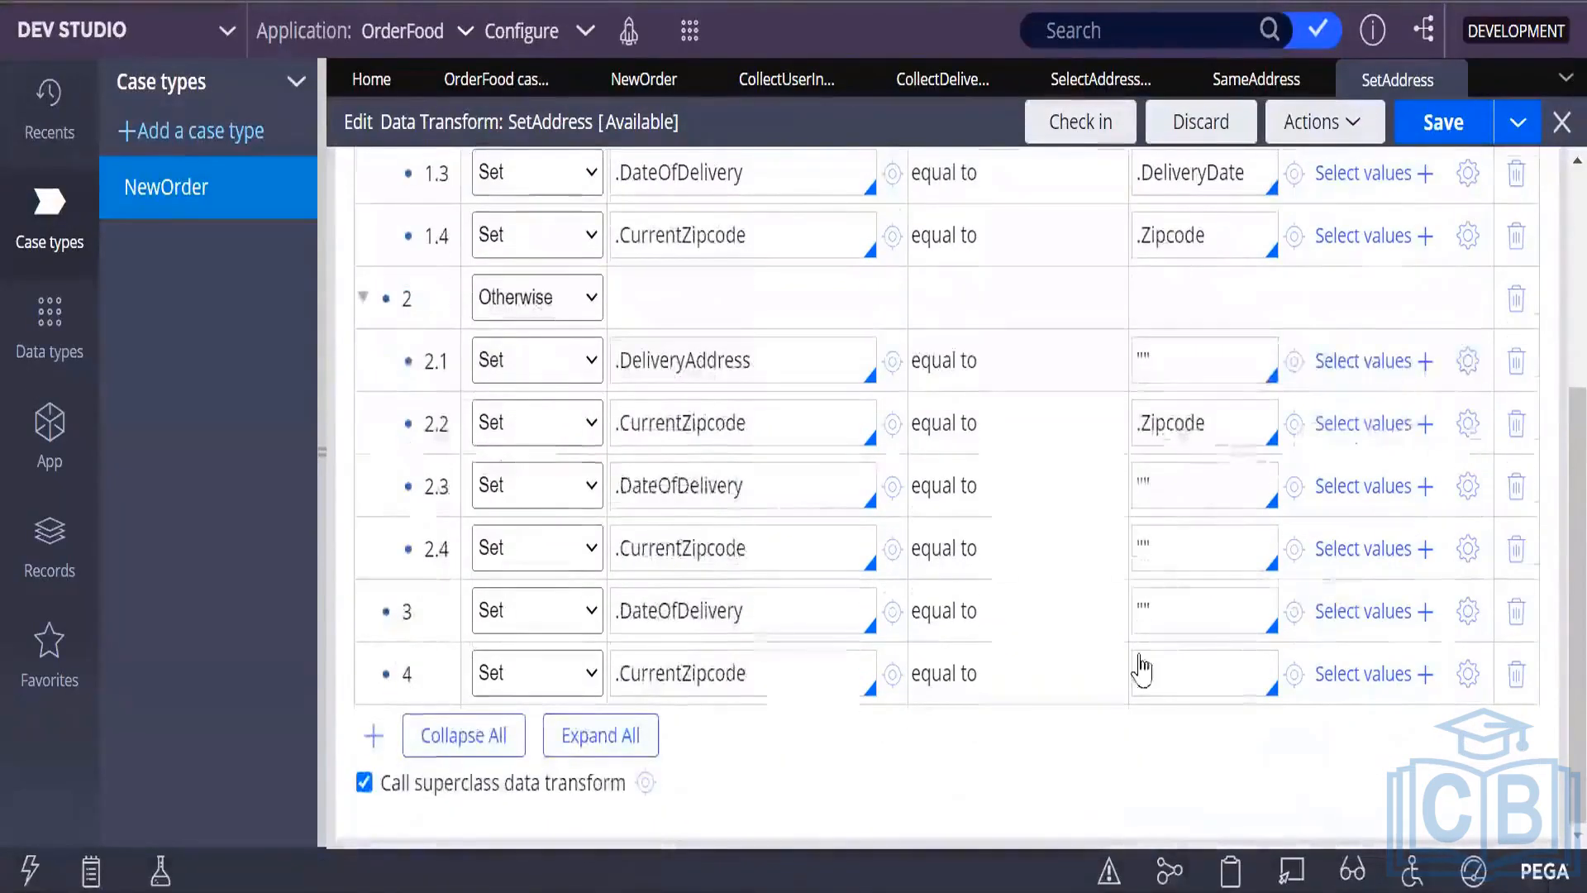
# Delete the remaining top-level .CurrentZipcode and .DateOfDelivery mappings and save the SetAddress data transform.
pyautogui.click(1516, 673)
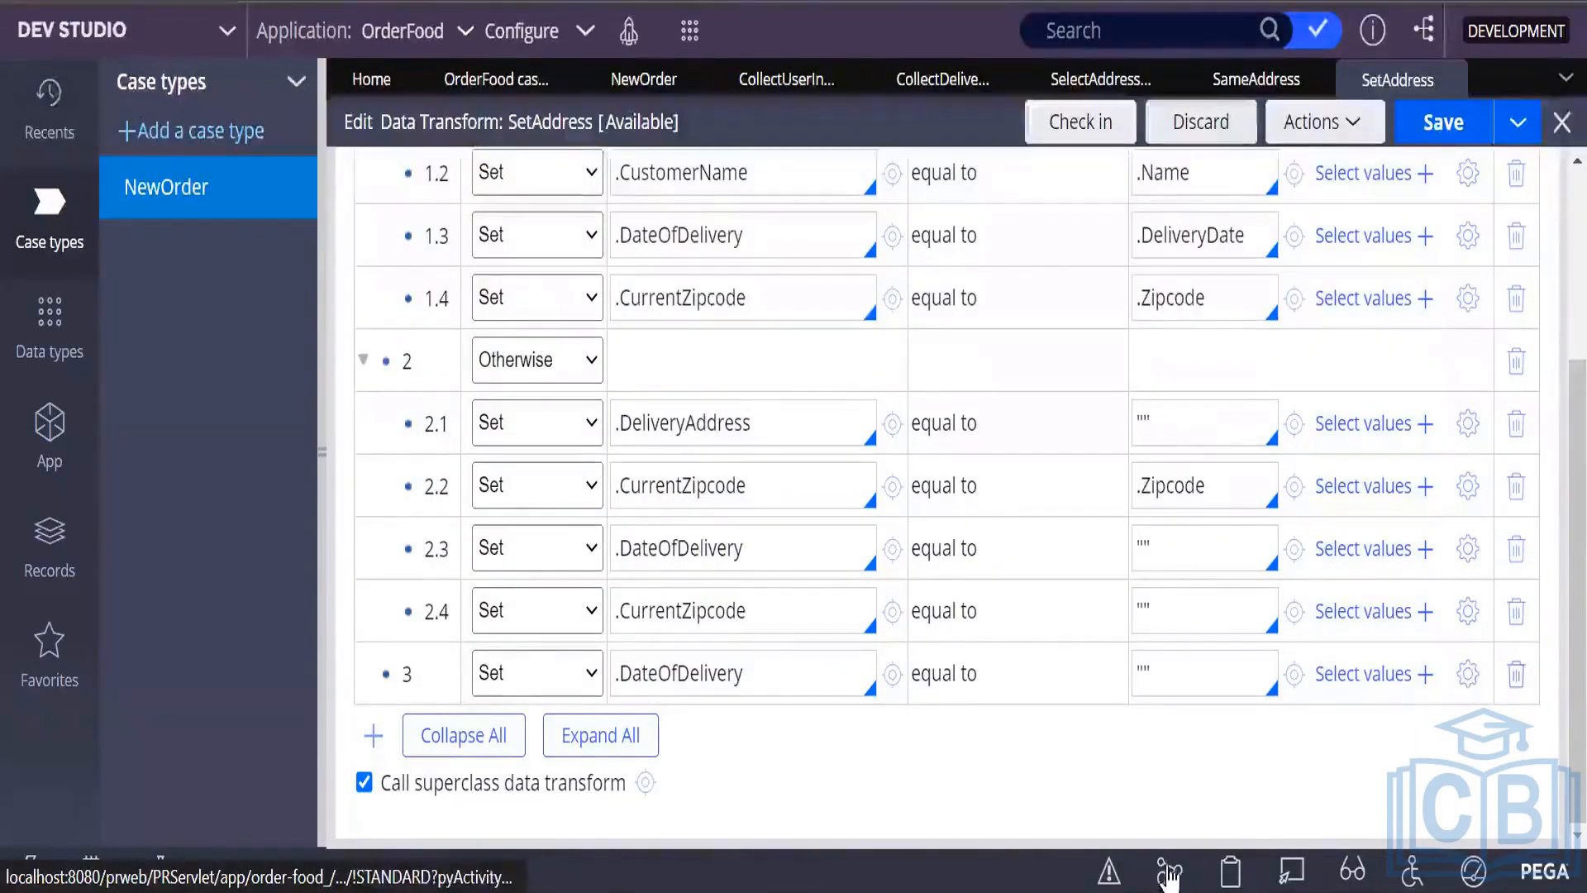
pyautogui.click(1534, 683)
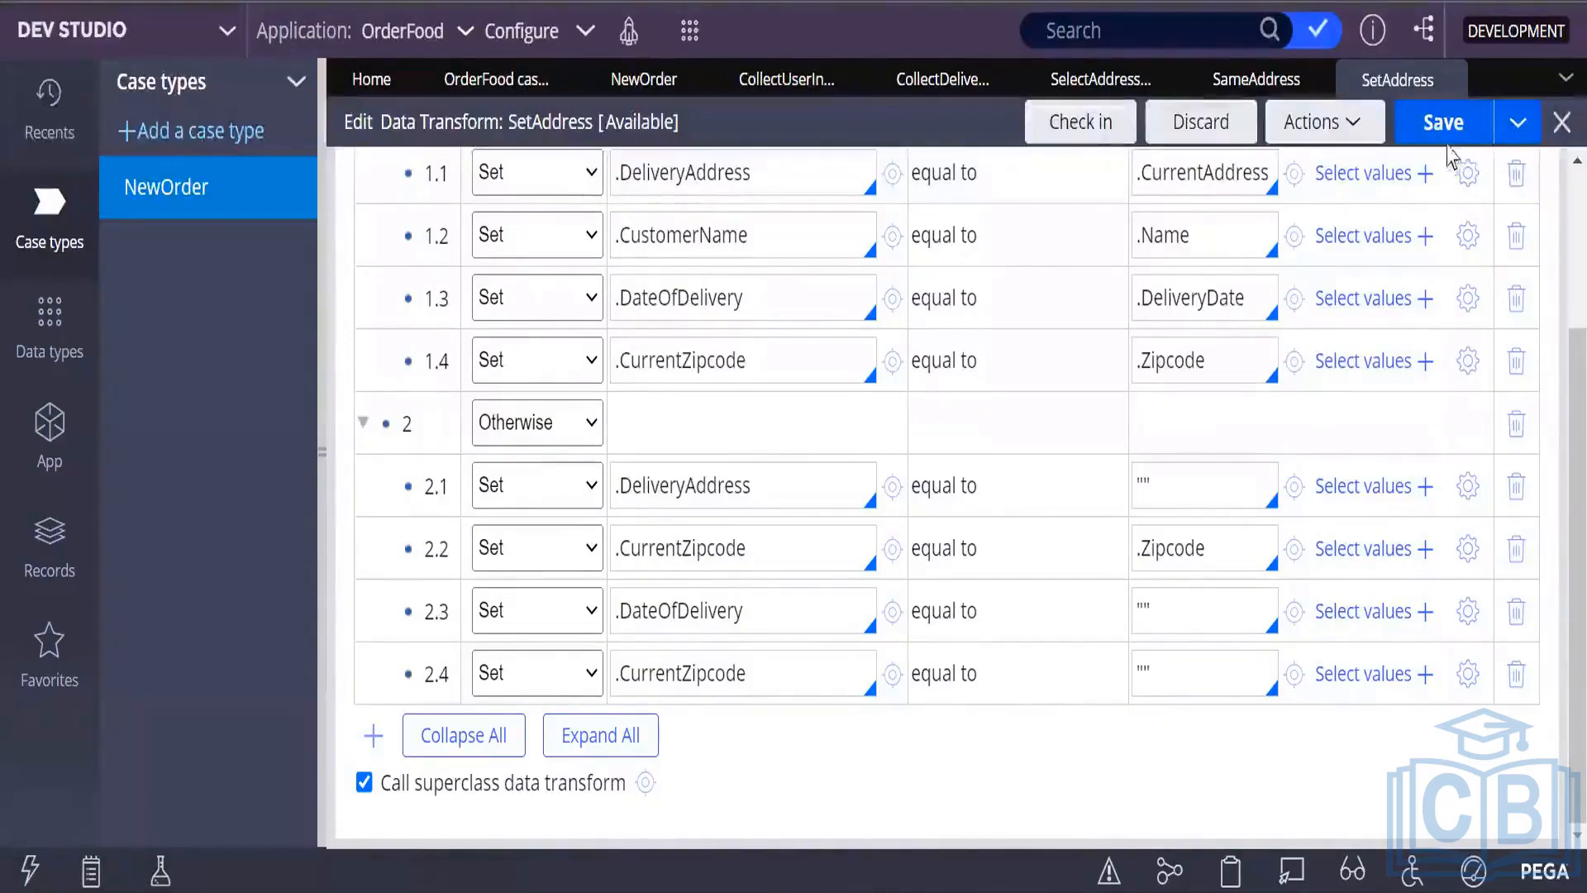
pyautogui.click(1480, 123)
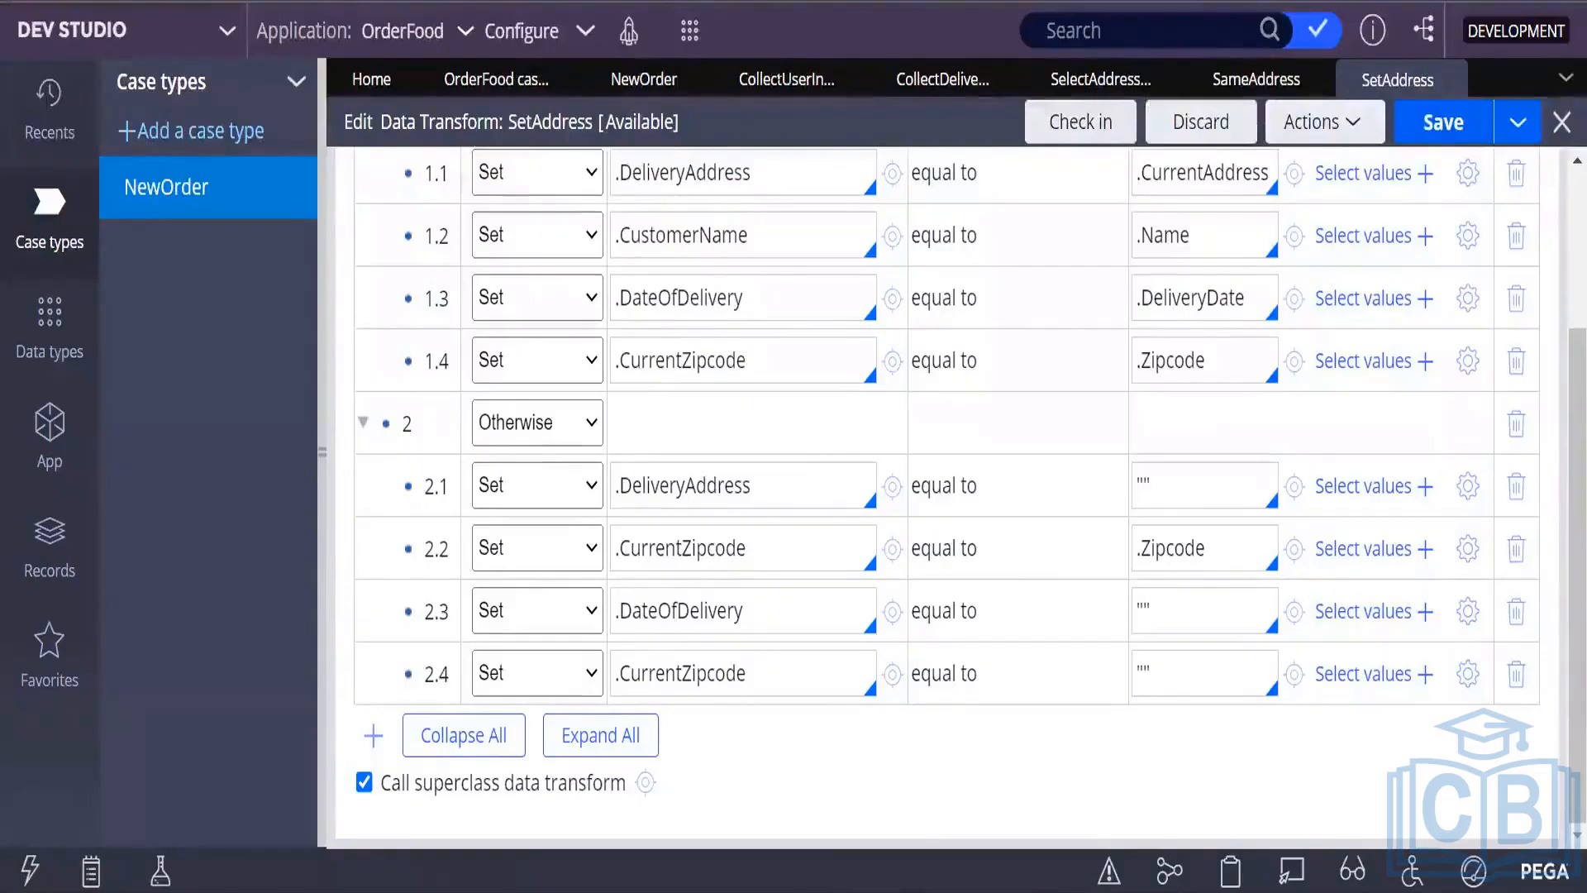
# Review the When and Otherwise blocks by collapsing both, inspect the available row action types, and expand When again.
pyautogui.scroll(4, 984, 519)
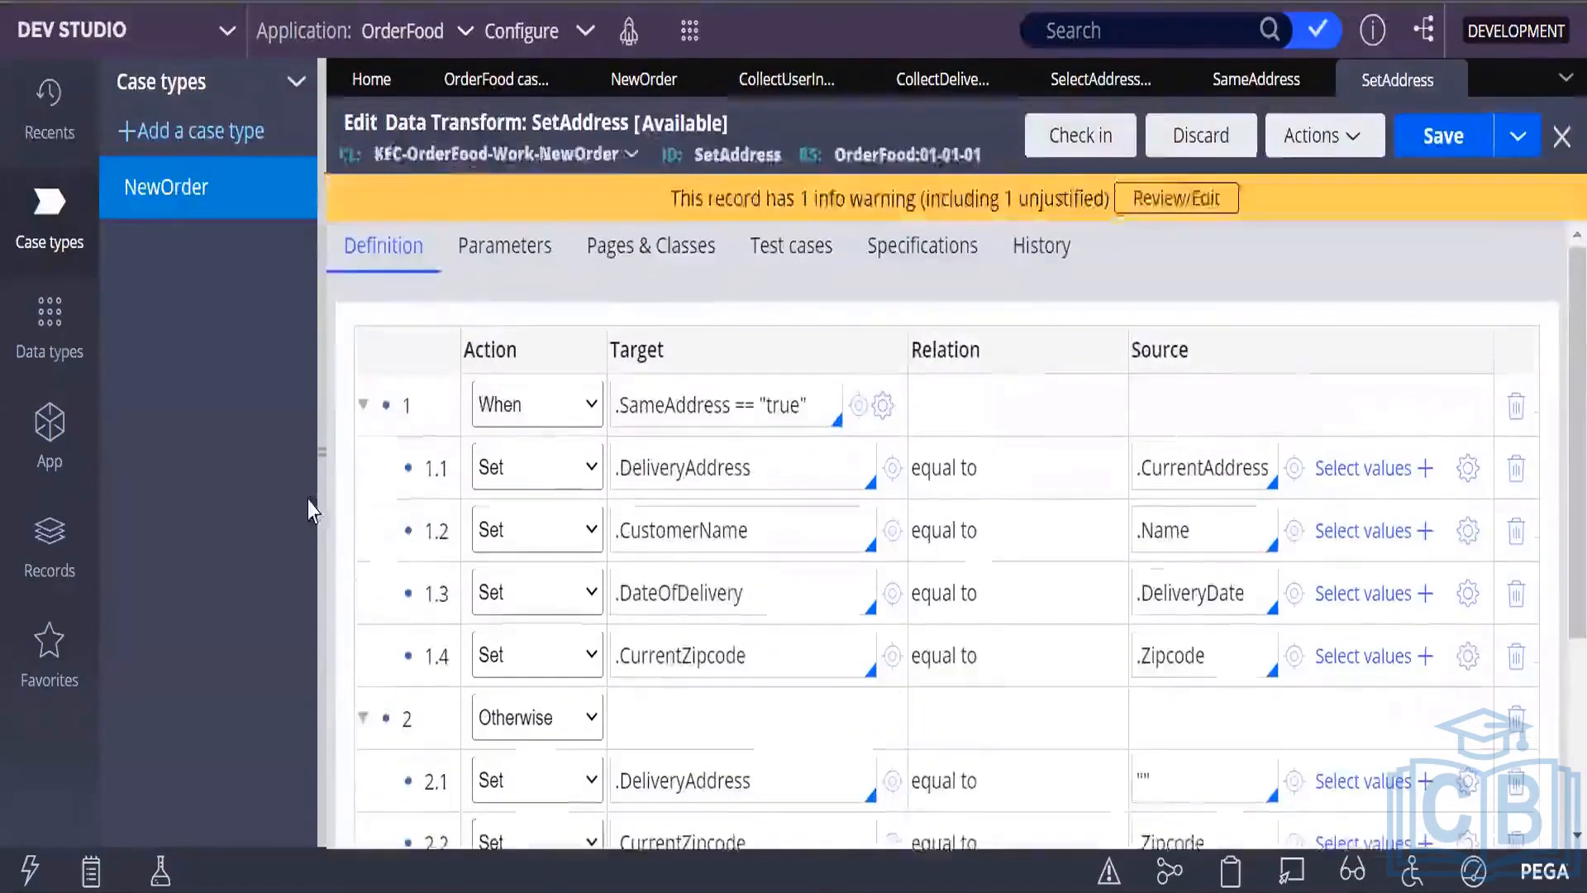
pyautogui.click(364, 418)
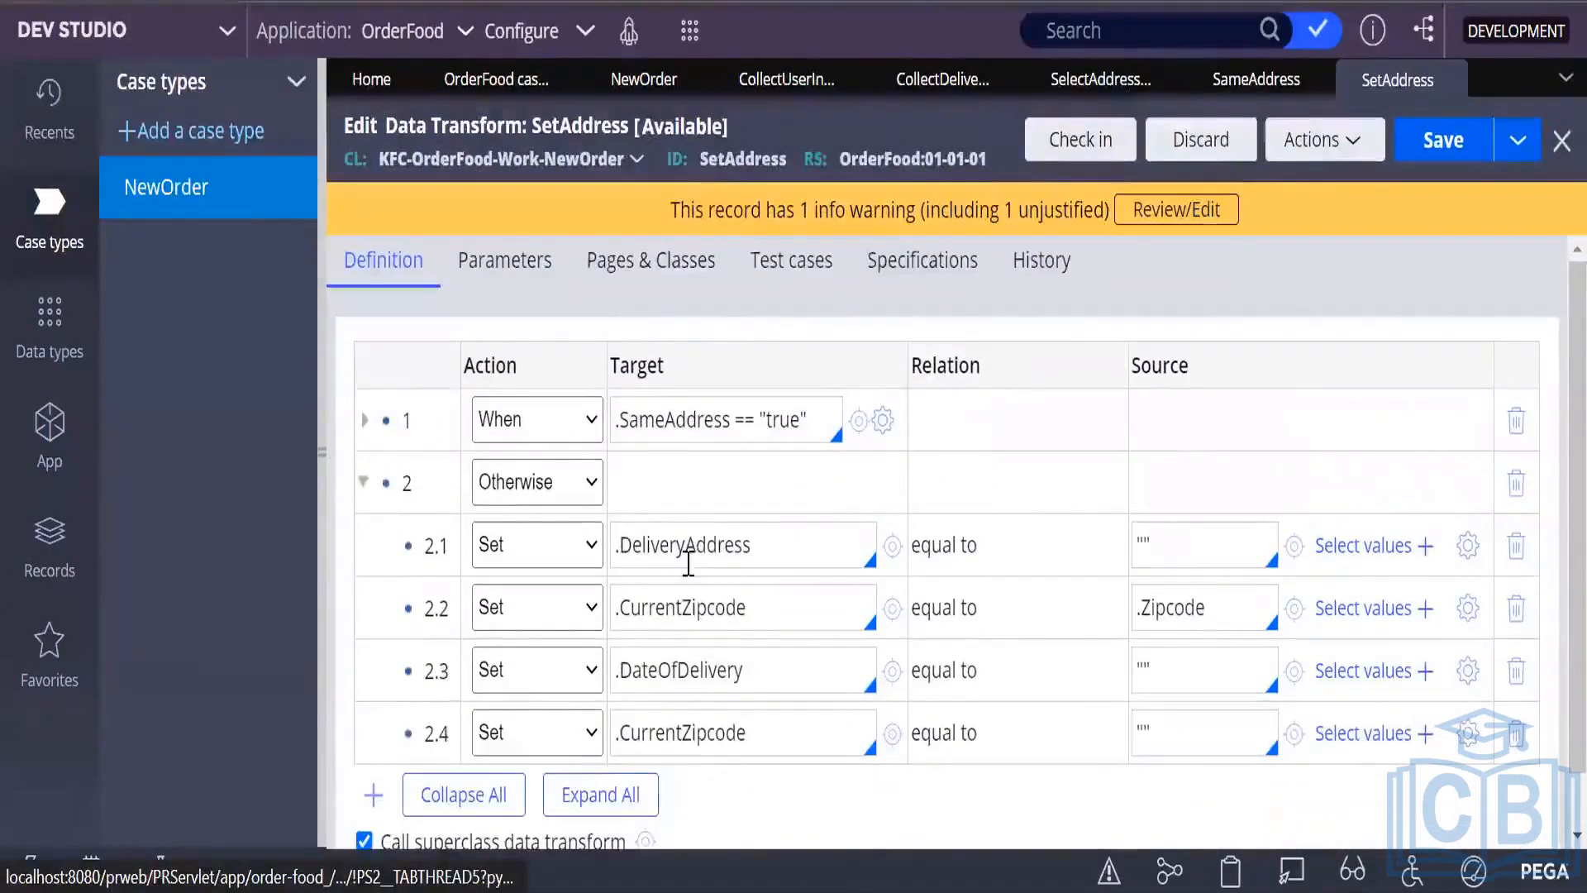
pyautogui.scroll(-2, 688, 563)
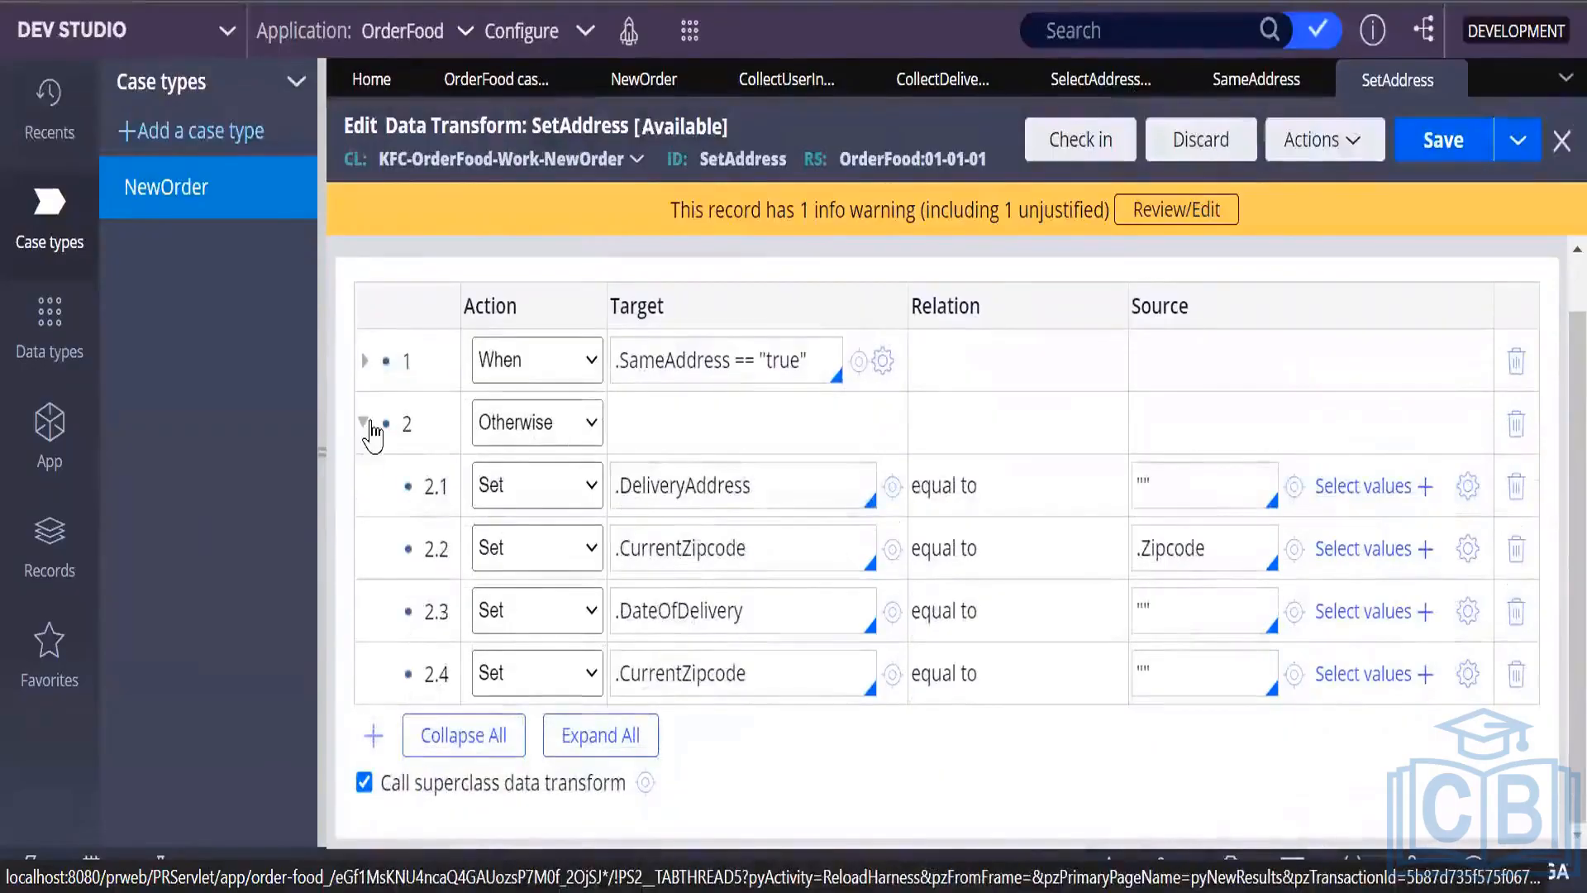
pyautogui.click(365, 423)
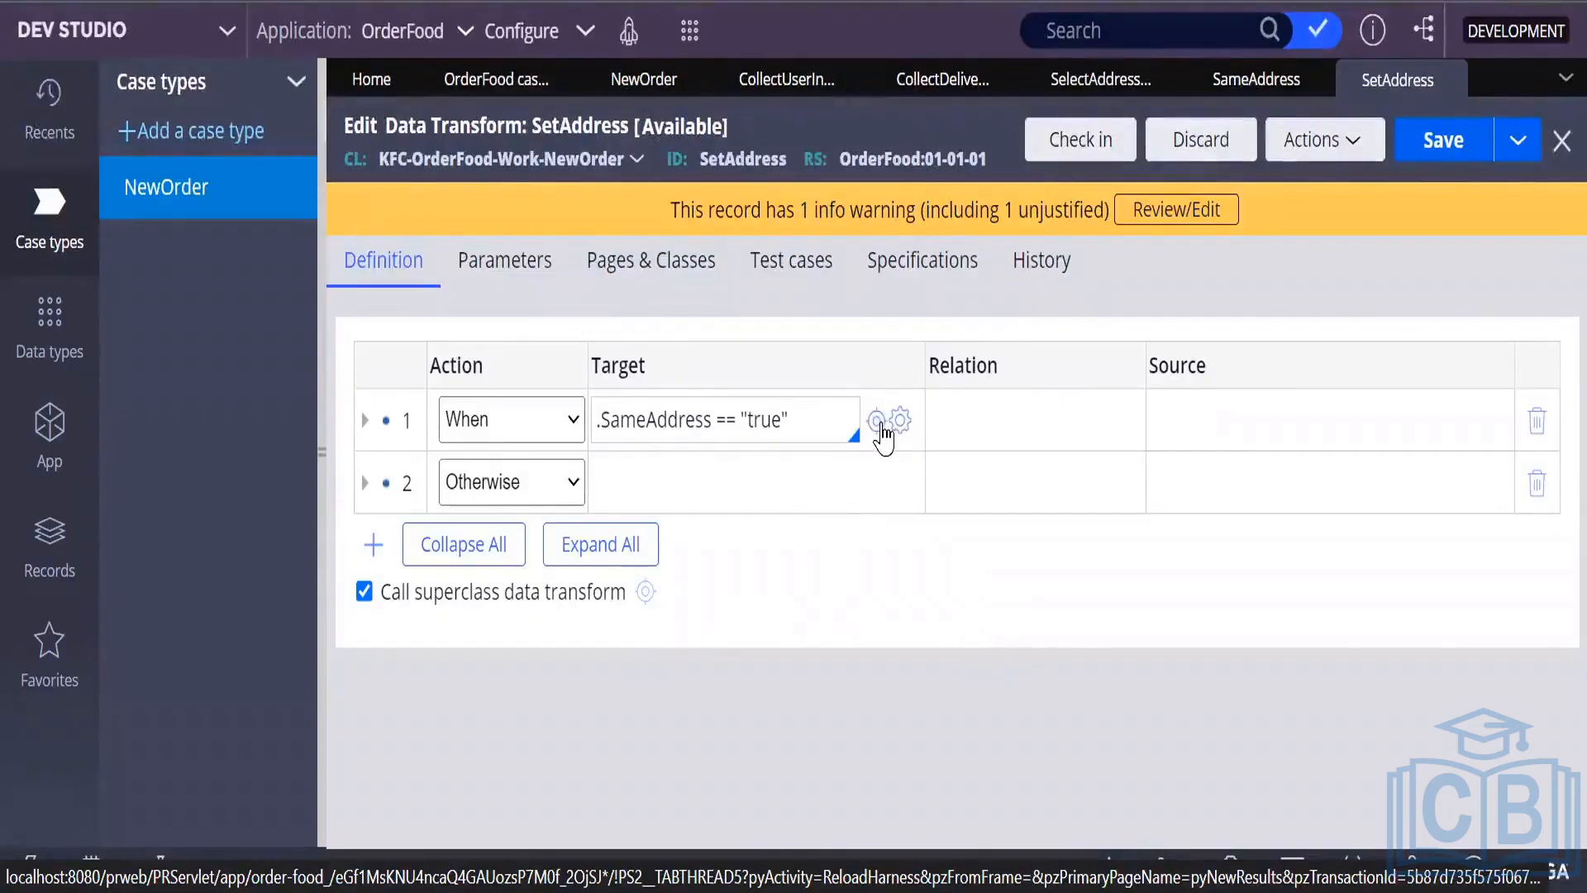
pyautogui.click(576, 428)
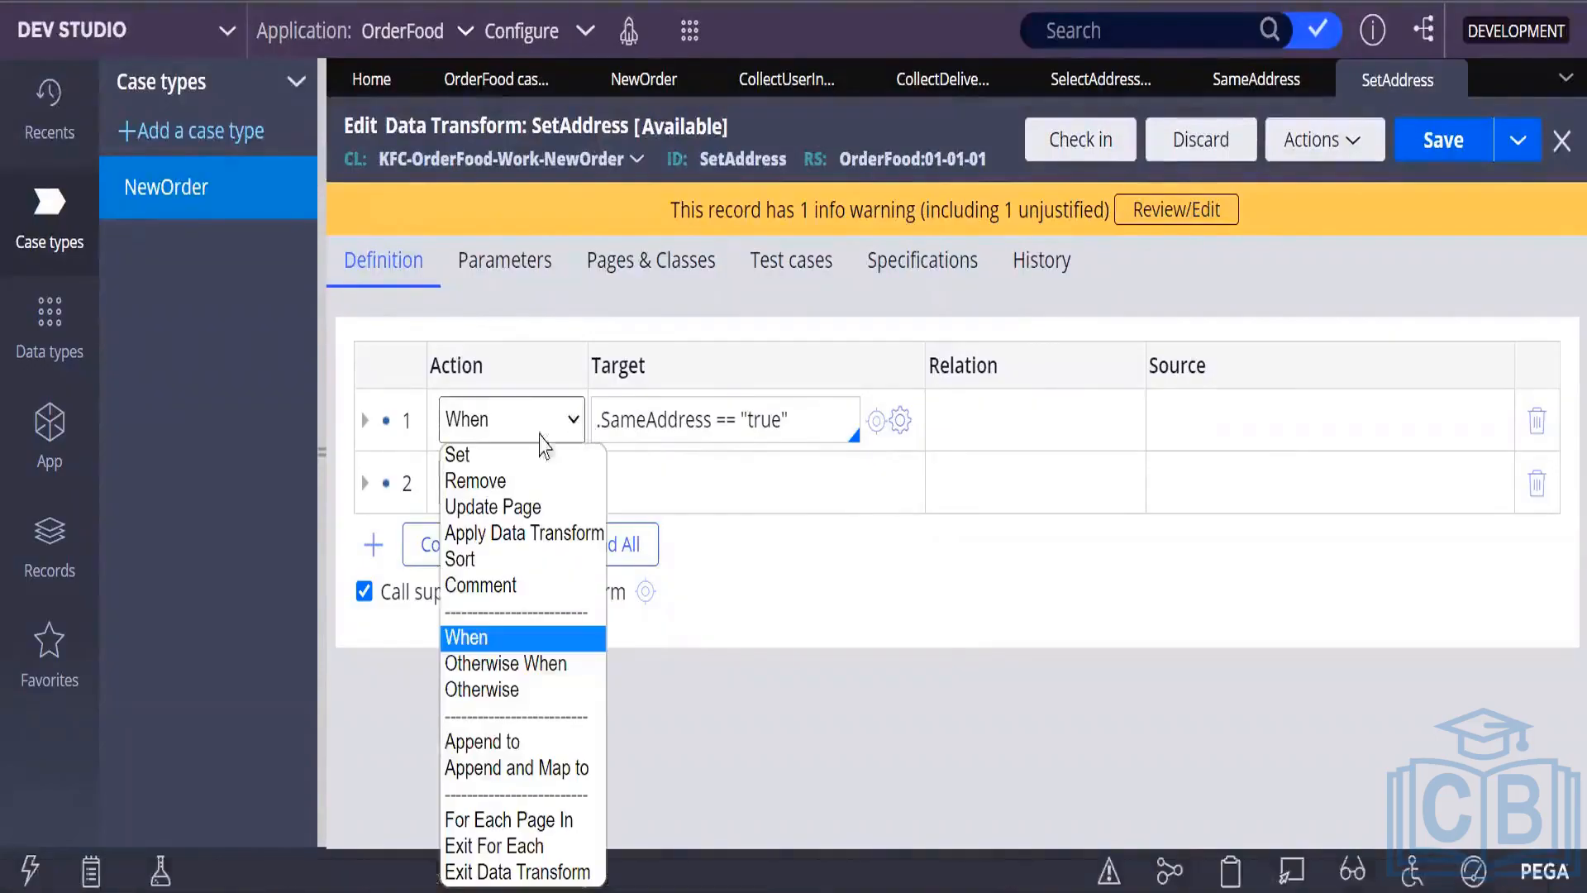
pyautogui.click(366, 423)
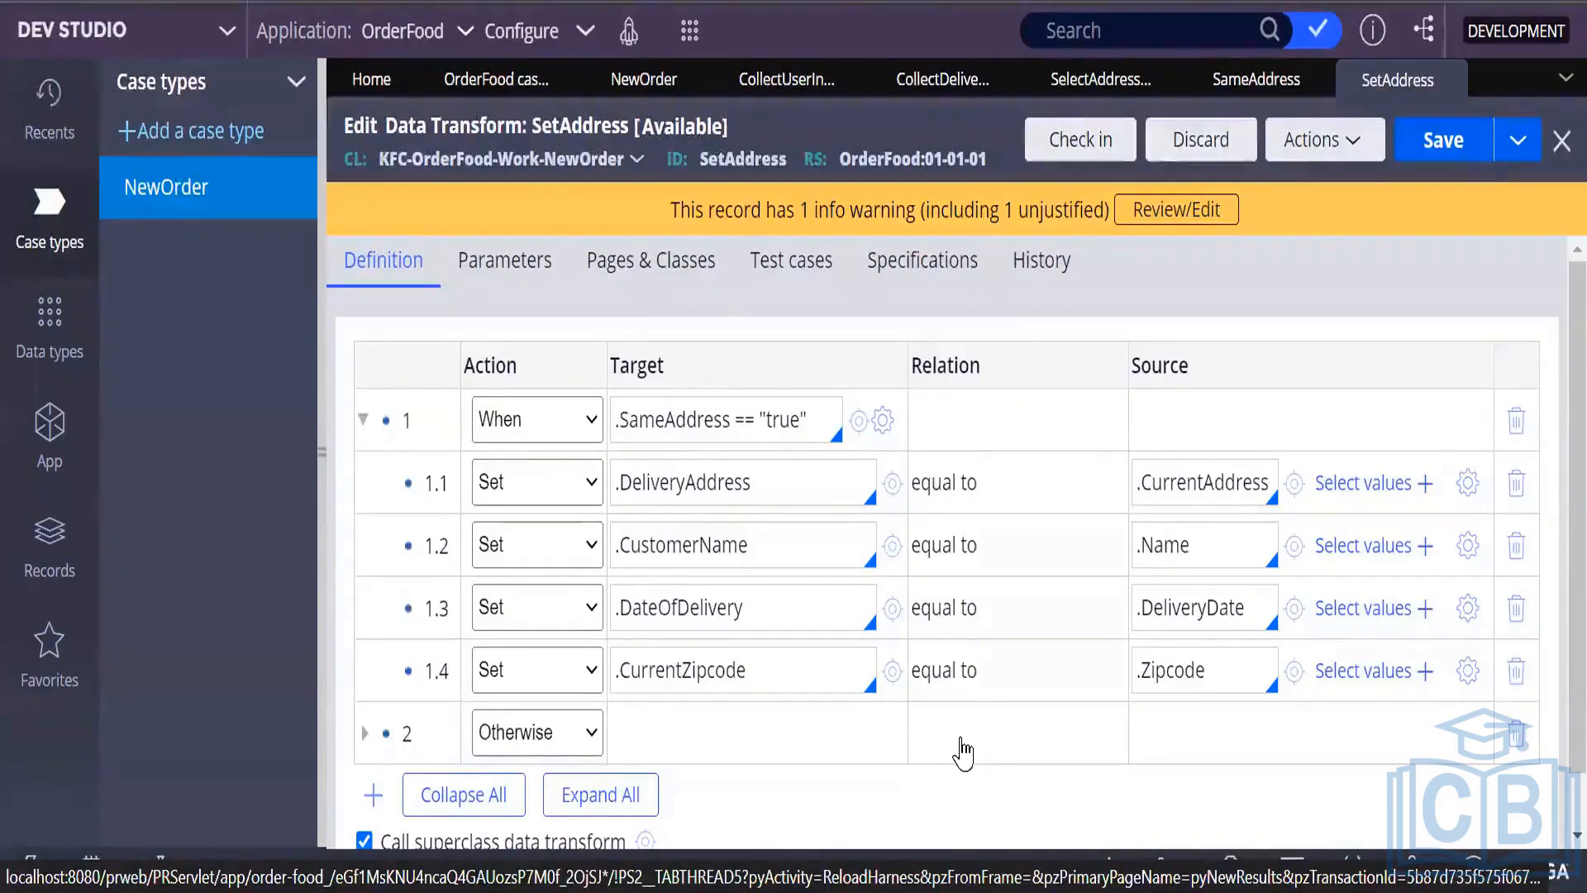
pyautogui.scroll(-1, 577, 633)
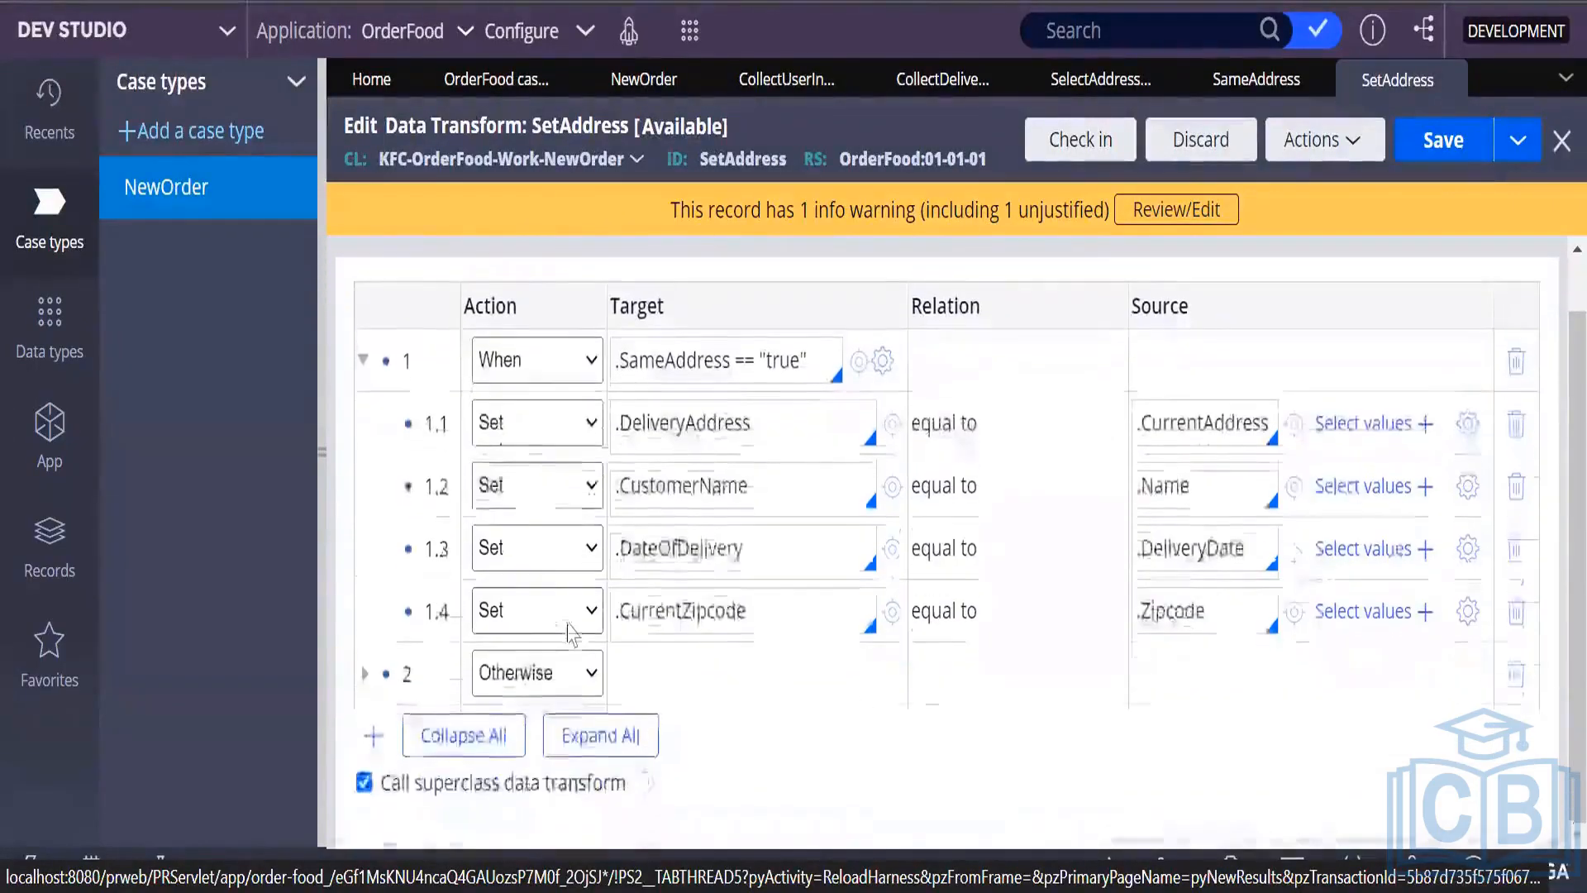
# Set the source of the first .CurrentZipcode row under Otherwise to "" and save the SetAddress data transform.
pyautogui.click(365, 673)
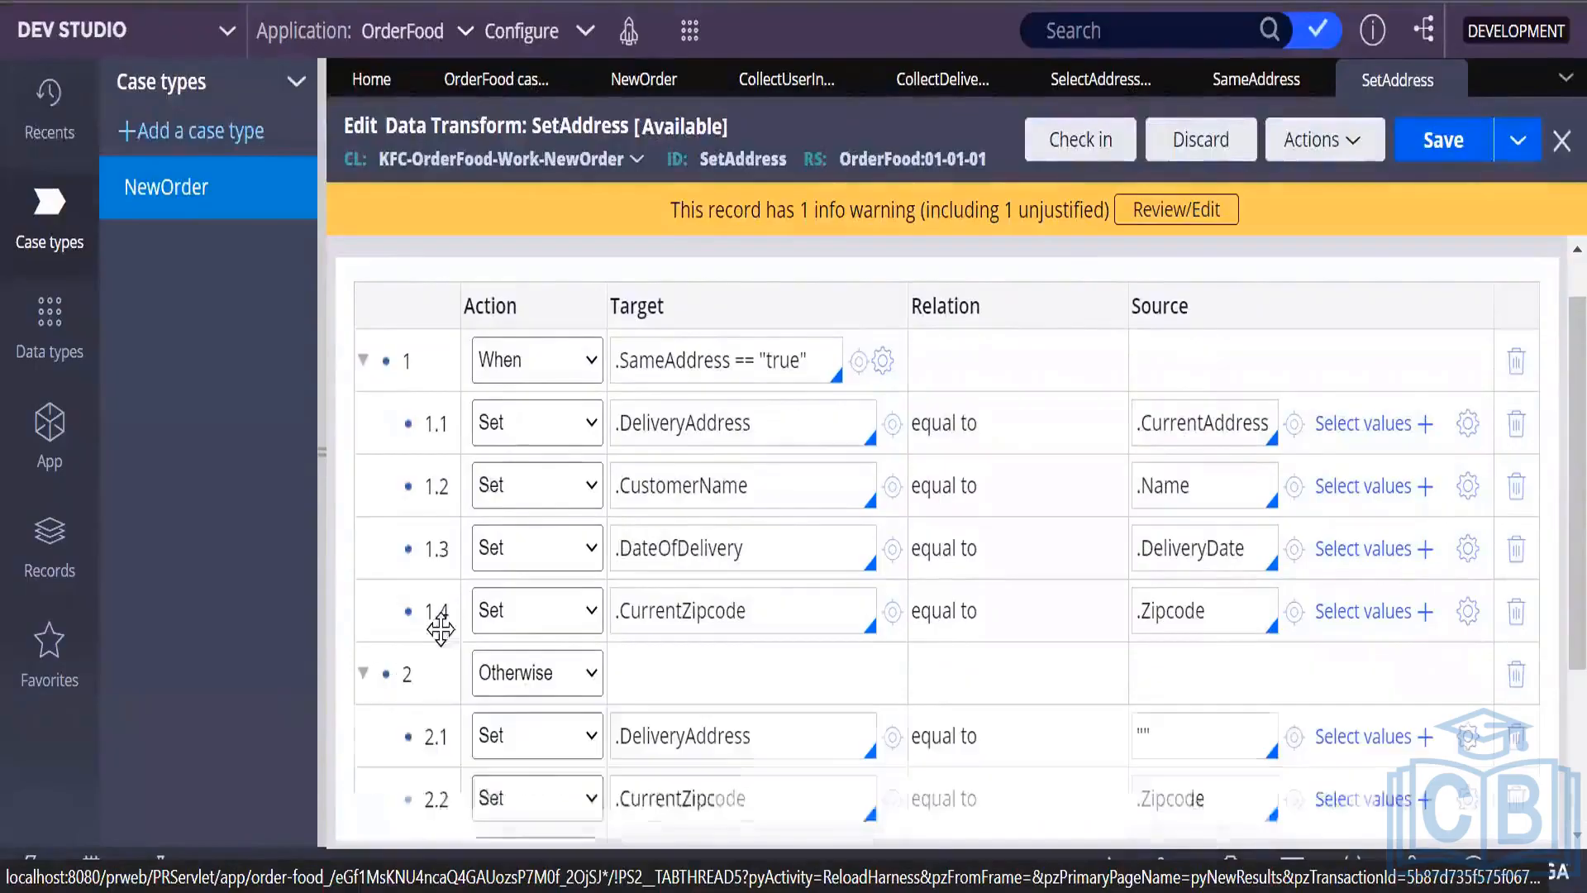
pyautogui.scroll(-3, 1194, 461)
pyautogui.moveTo(1203, 551); pyautogui.dragTo(1105, 567)
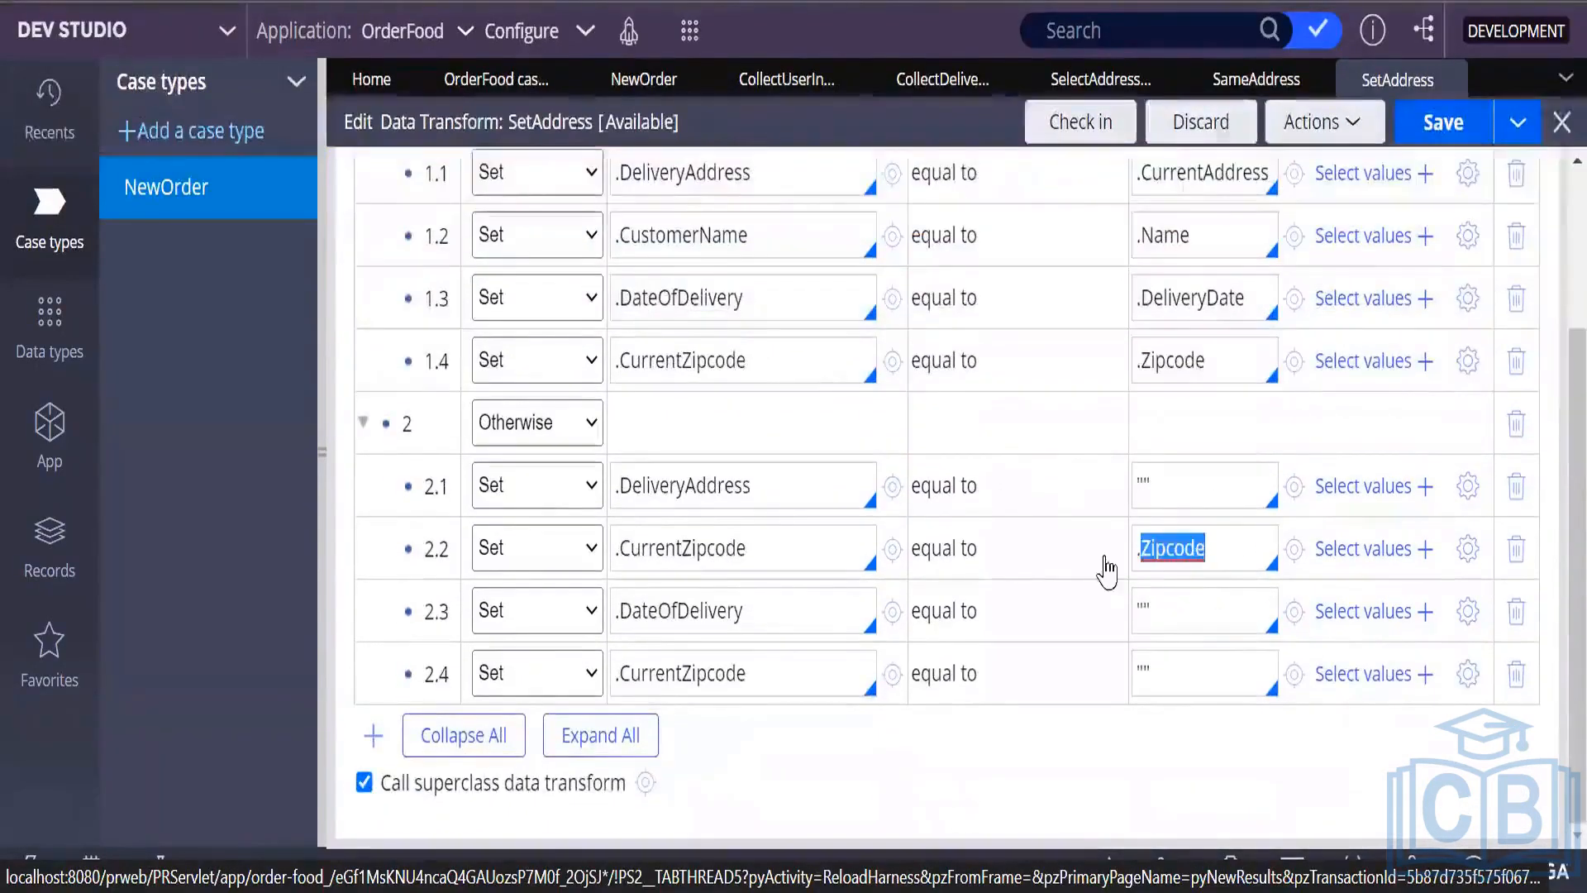
pyautogui.press('BackSpace')
pyautogui.write('""')
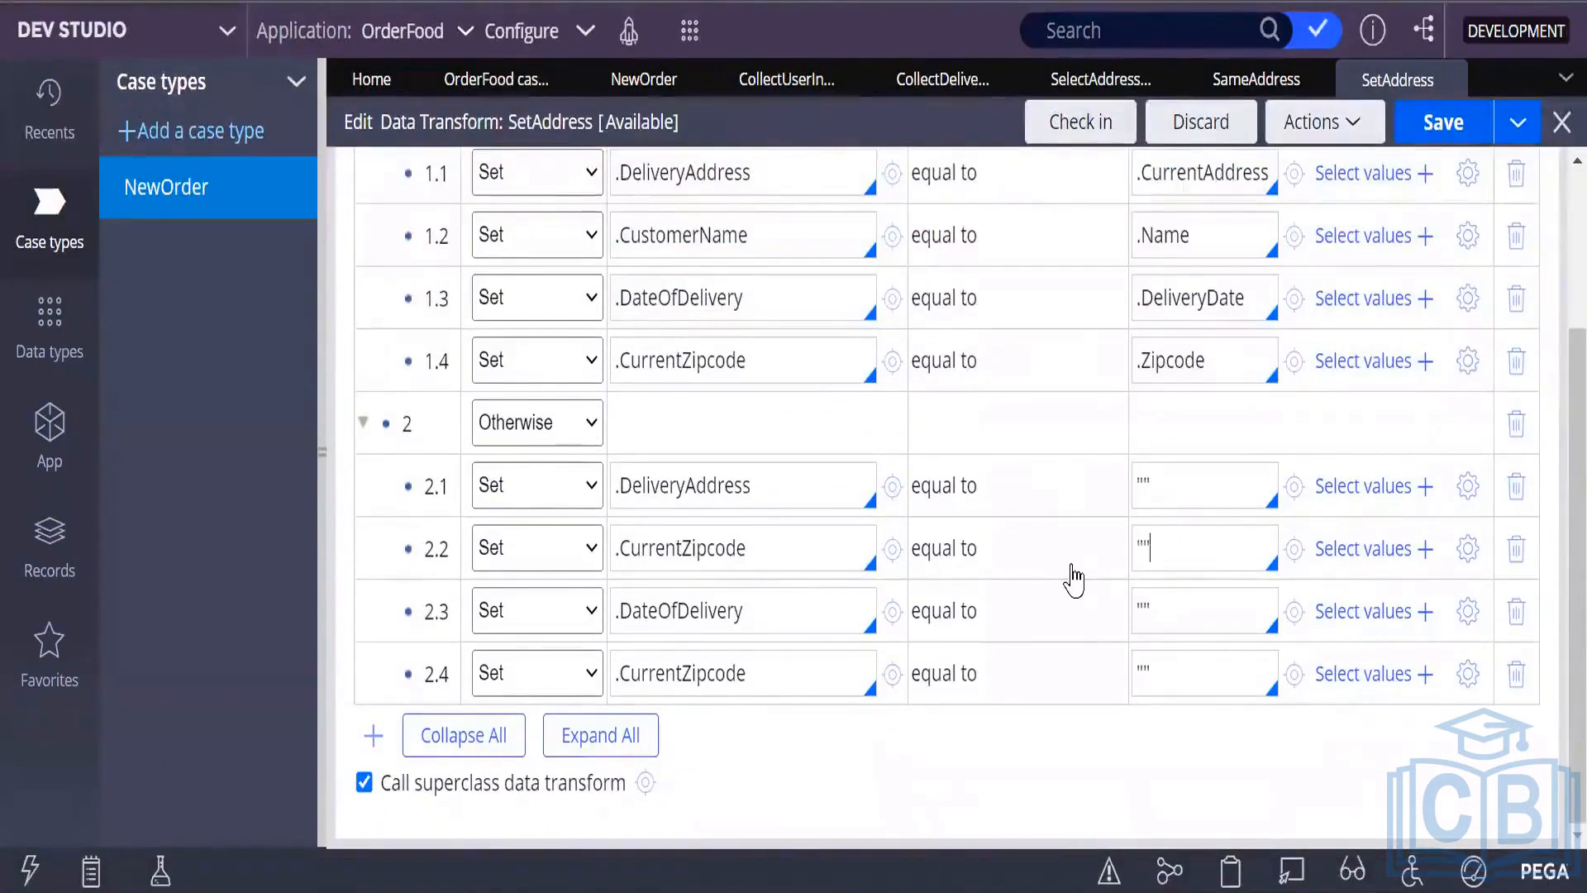
pyautogui.click(1463, 126)
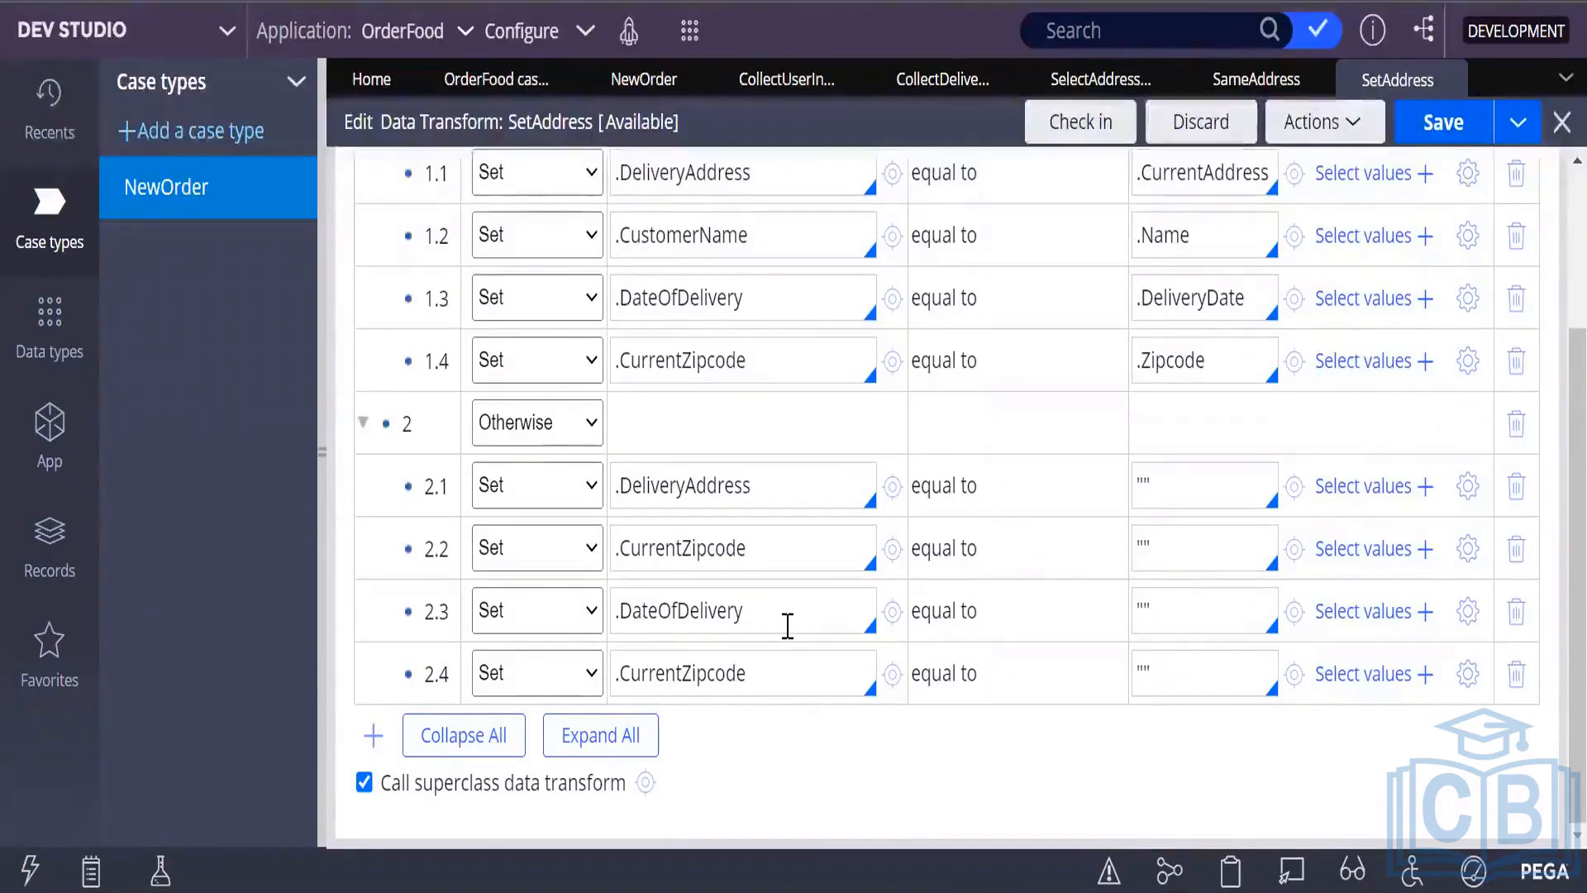
pyautogui.click(1443, 122)
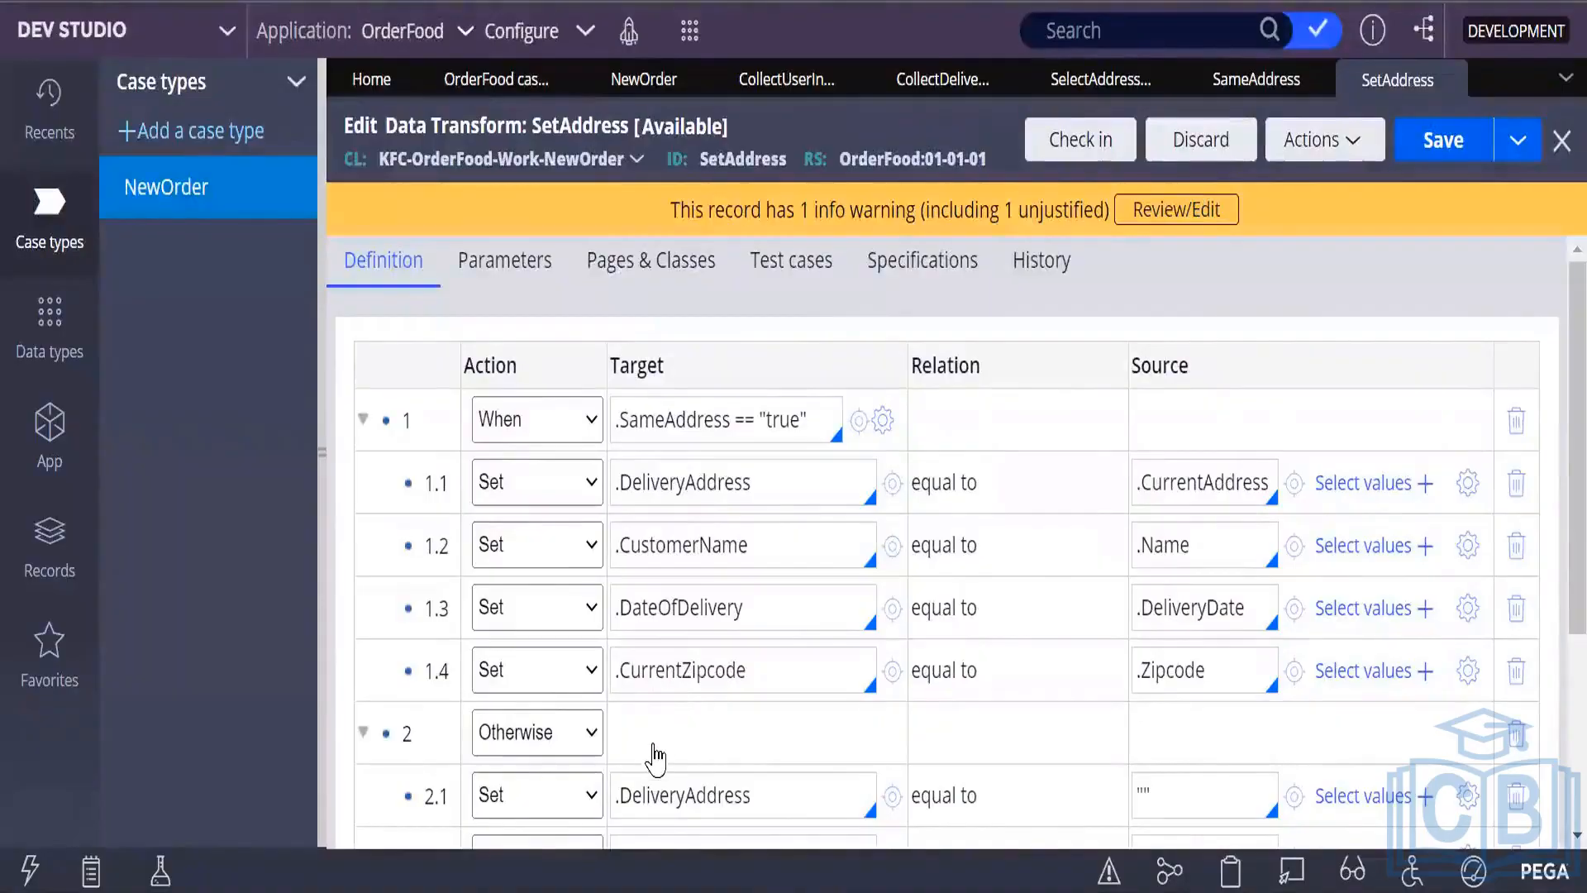
# Switch to the OrderFood user portal, create a NewOrder case and enter the customer's name in its CollectDeliveryInfo form.
pyautogui.scroll(-4, 738, 568)
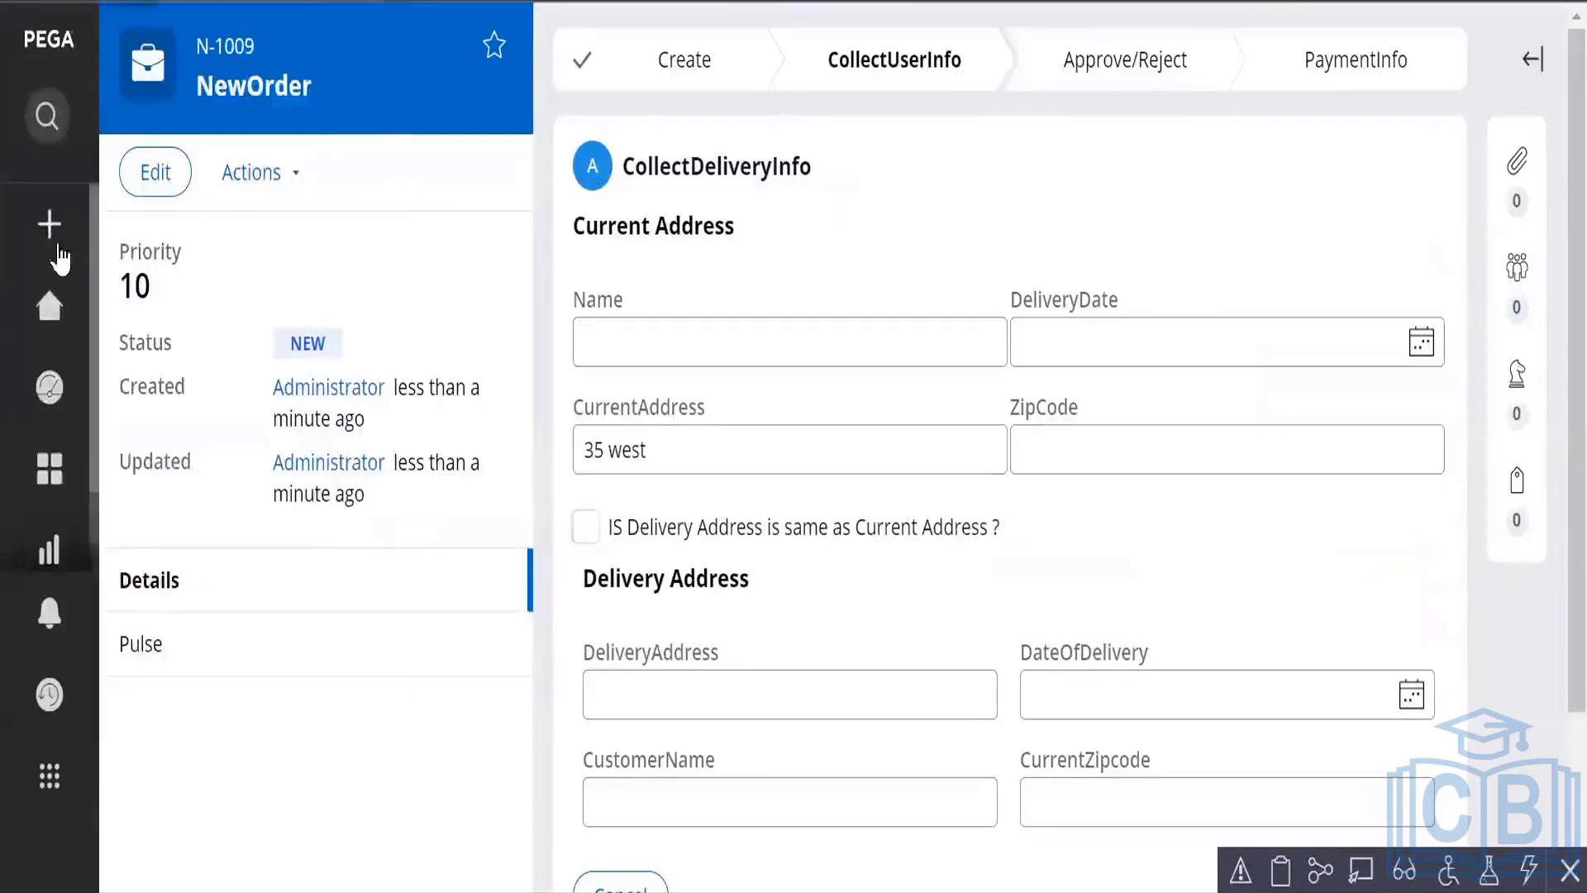
pyautogui.click(50, 225)
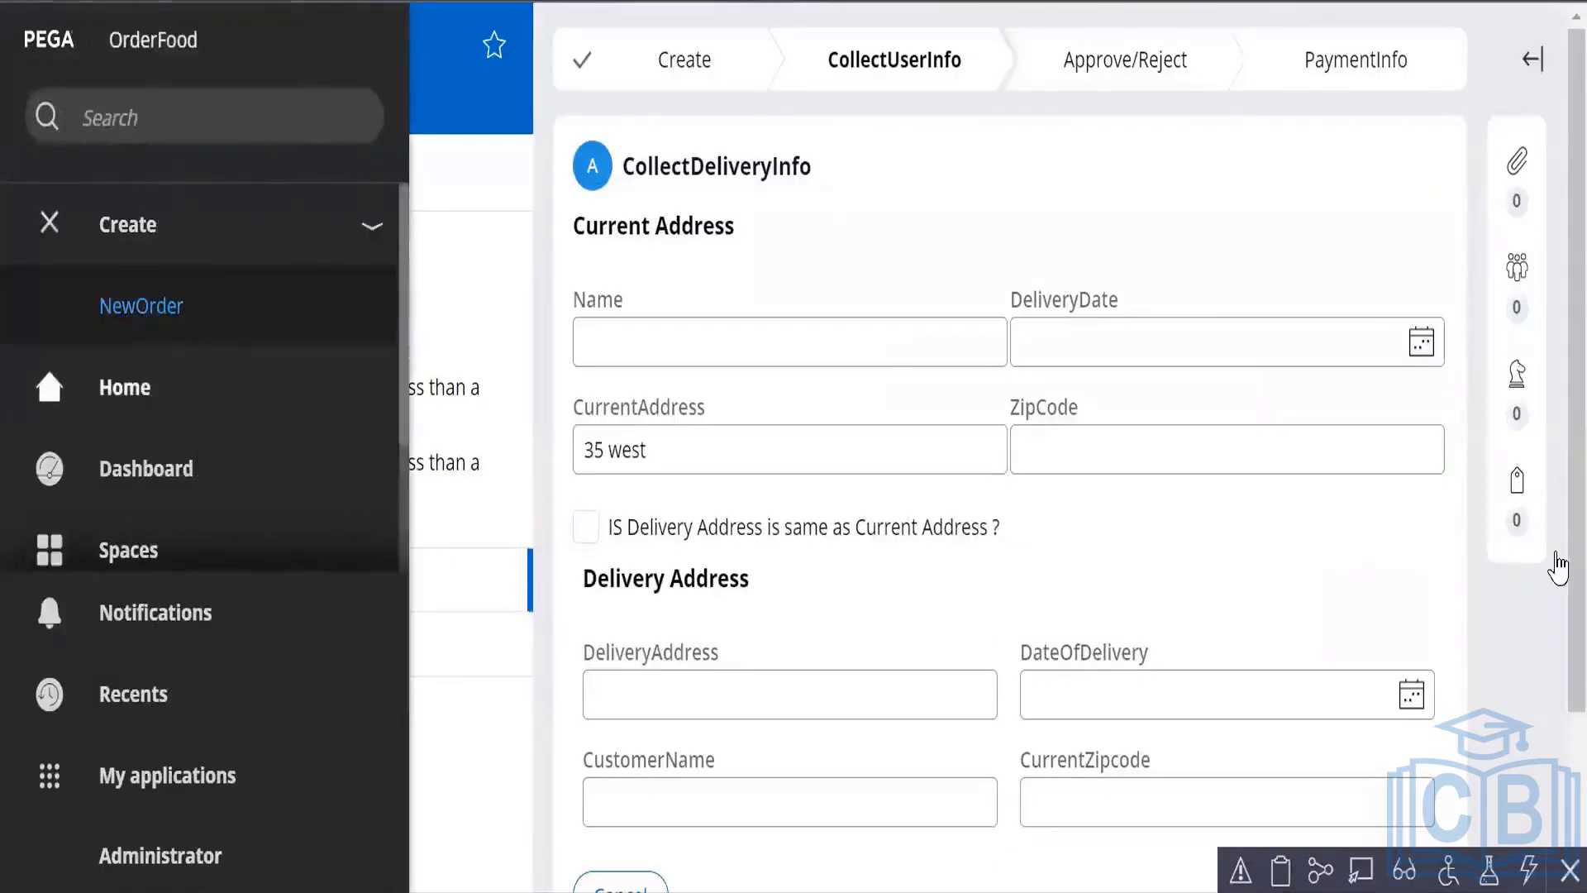
pyautogui.click(140, 306)
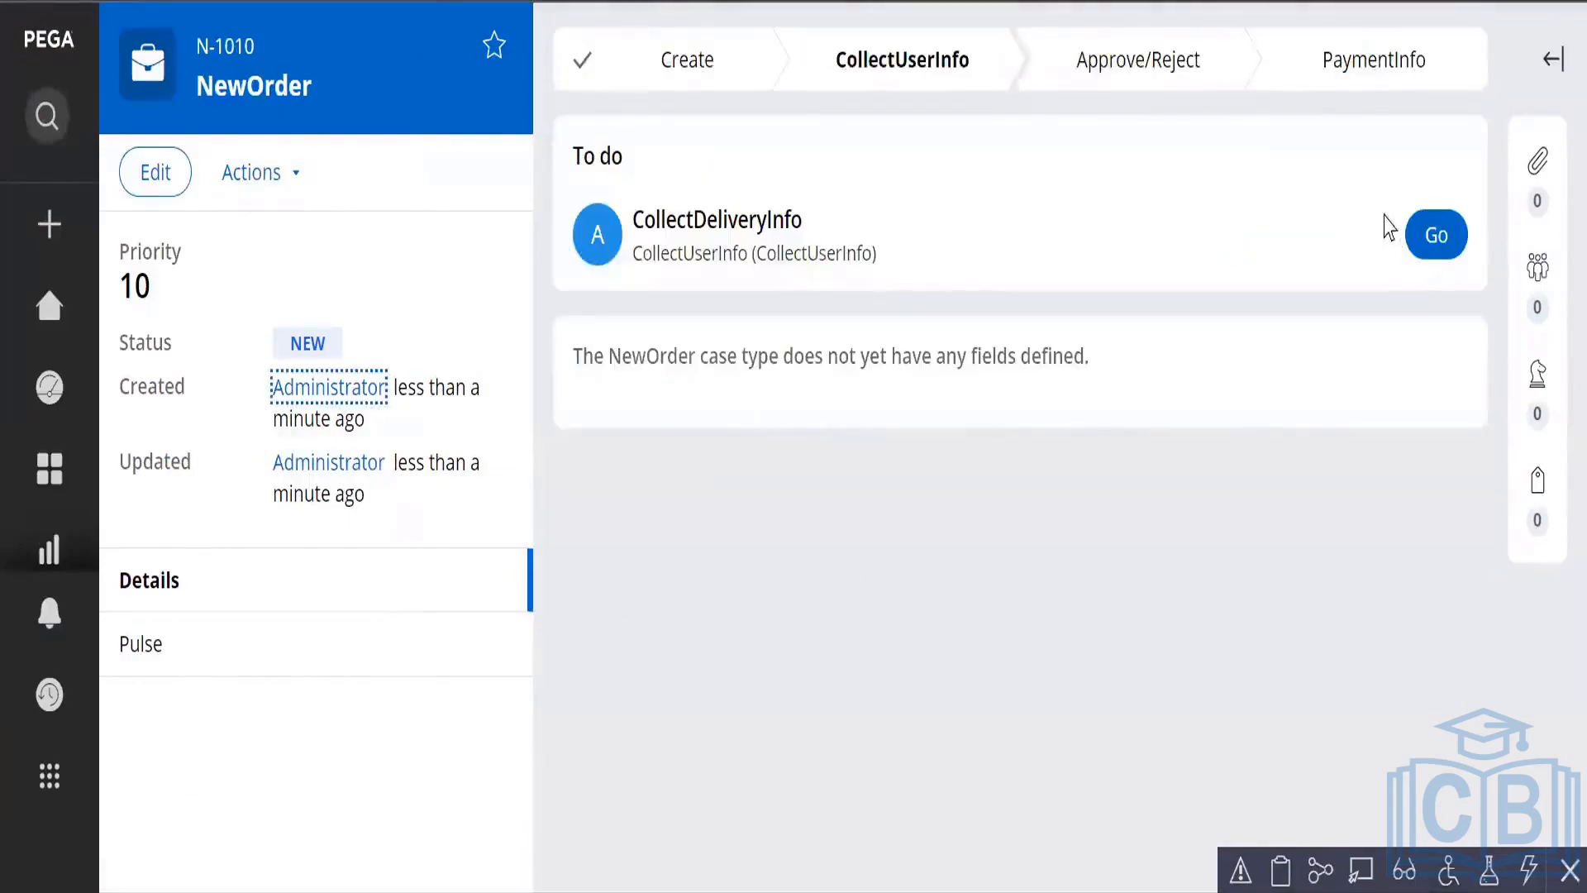
pyautogui.click(1428, 235)
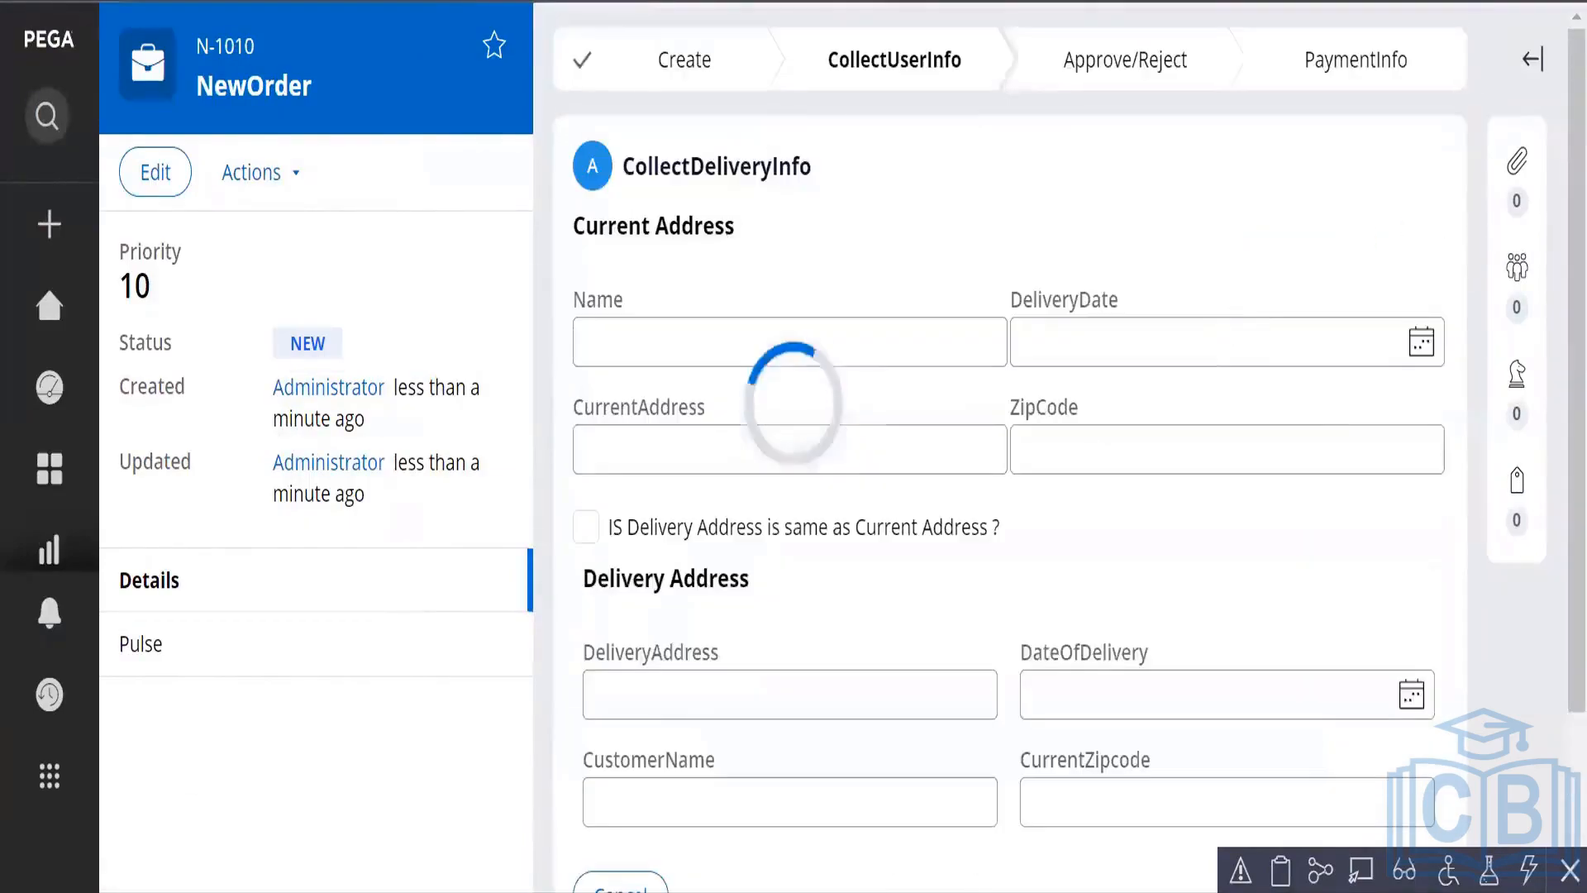
pyautogui.click(673, 361)
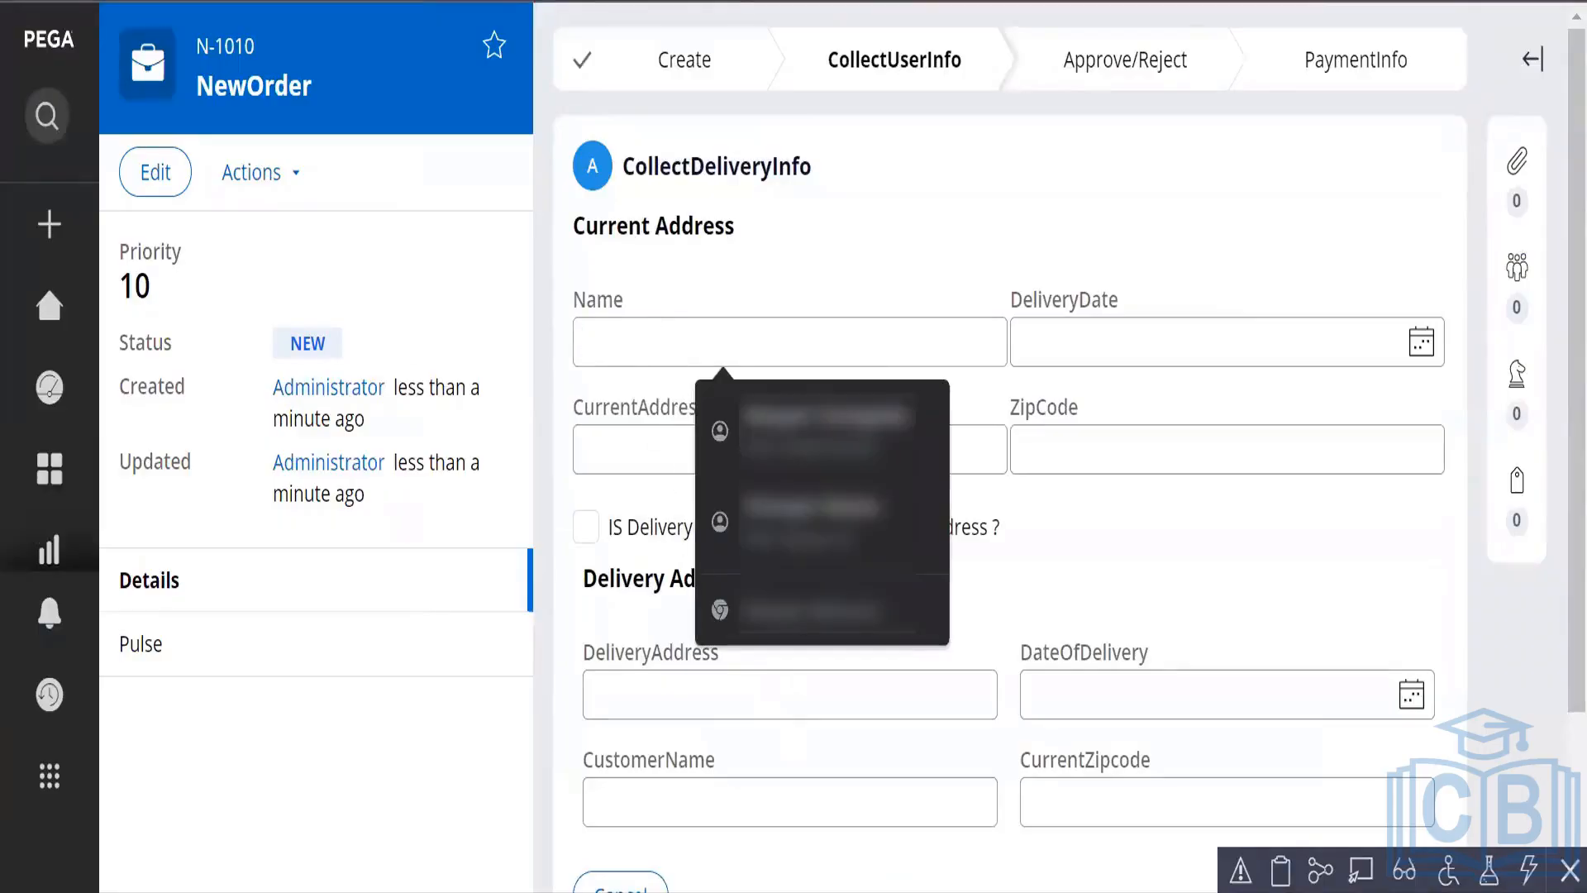
pyautogui.write('Ram')
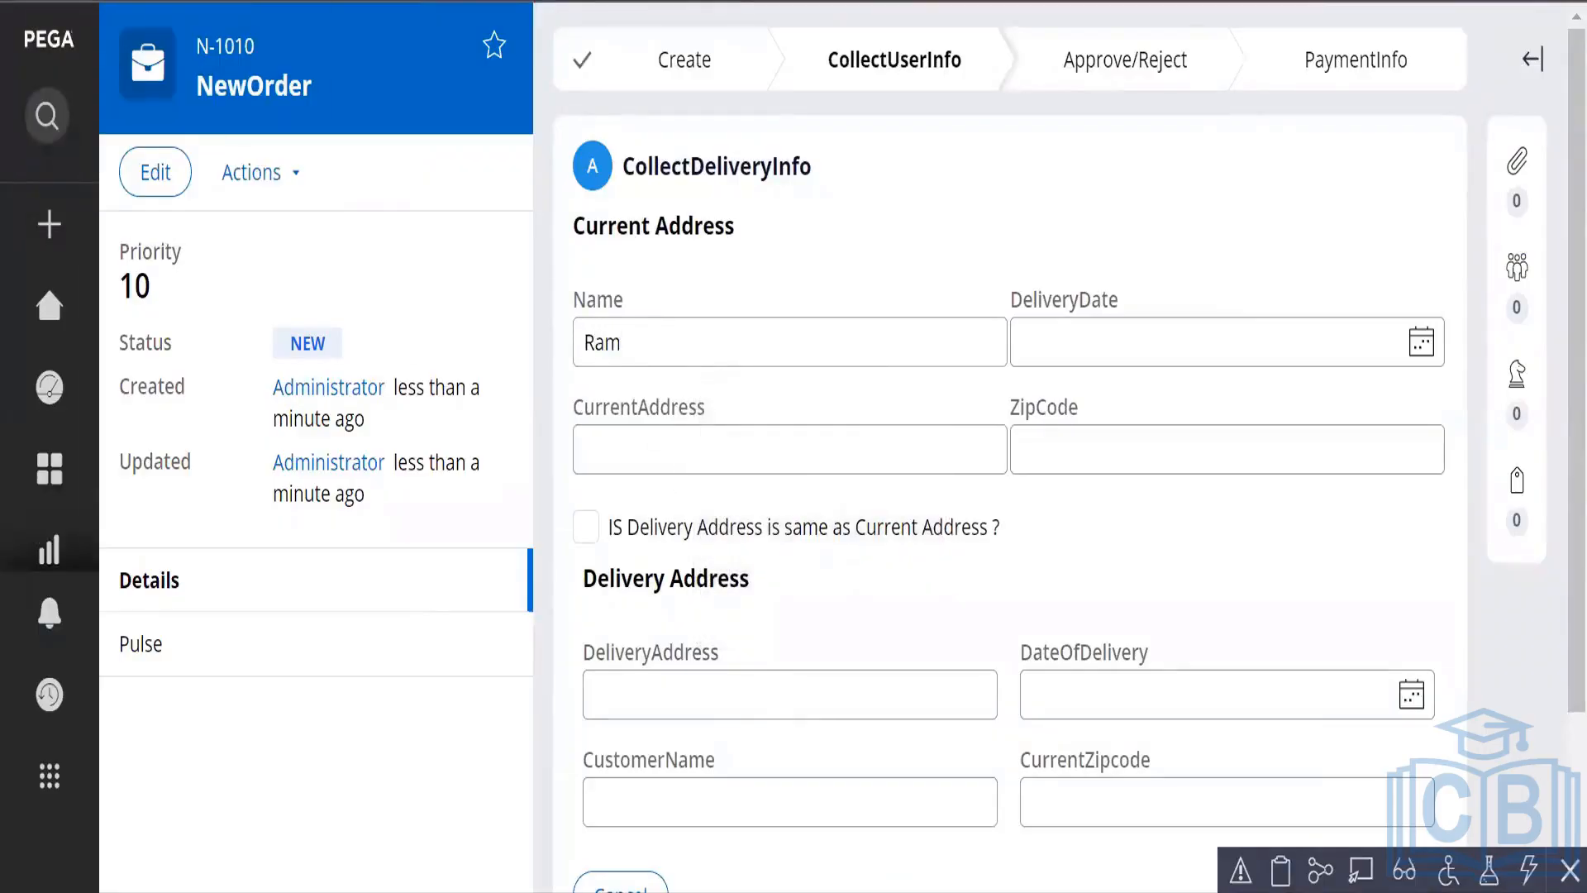
# Test the same-address checkbox by selecting and clearing it repeatedly and checking how CustomerName responds.
pyautogui.click(587, 529)
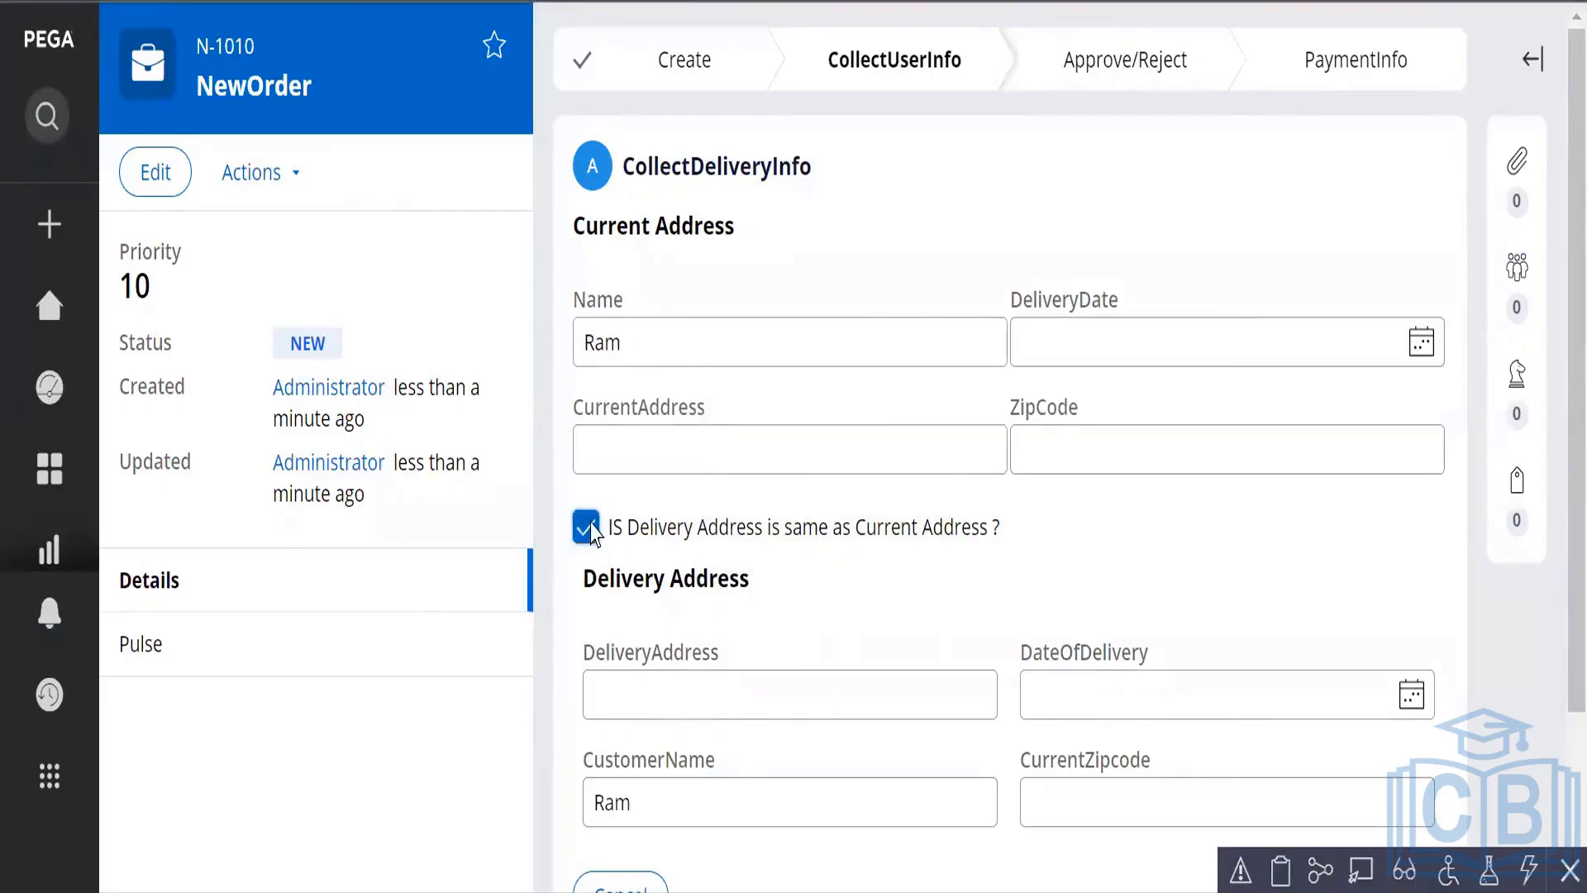
pyautogui.click(588, 526)
pyautogui.scroll(-3, 680, 593)
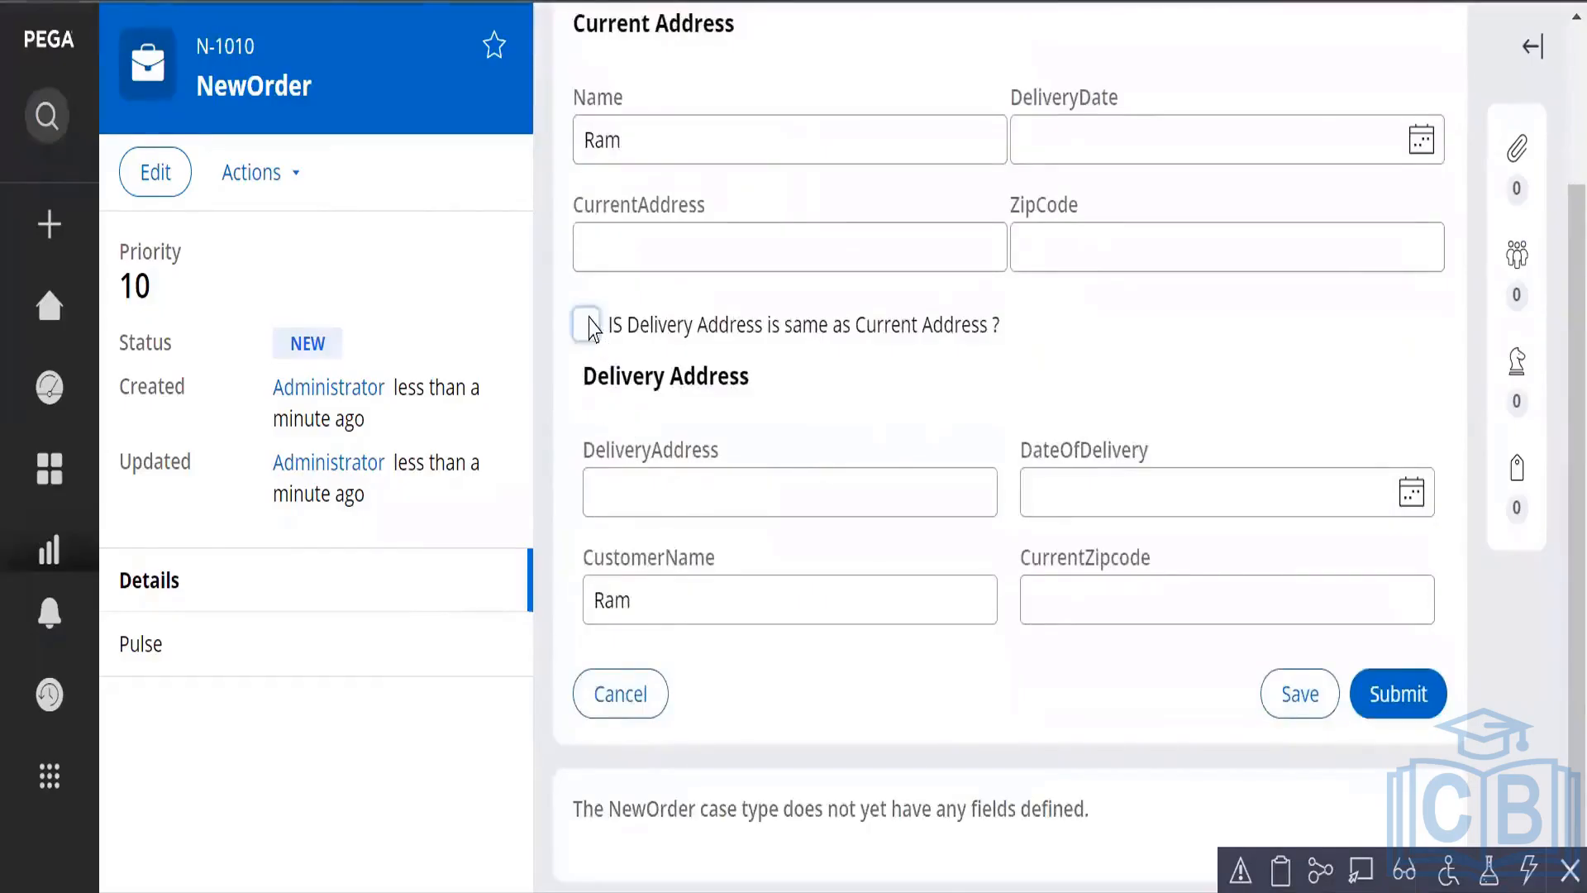
pyautogui.click(590, 326)
pyautogui.click(584, 329)
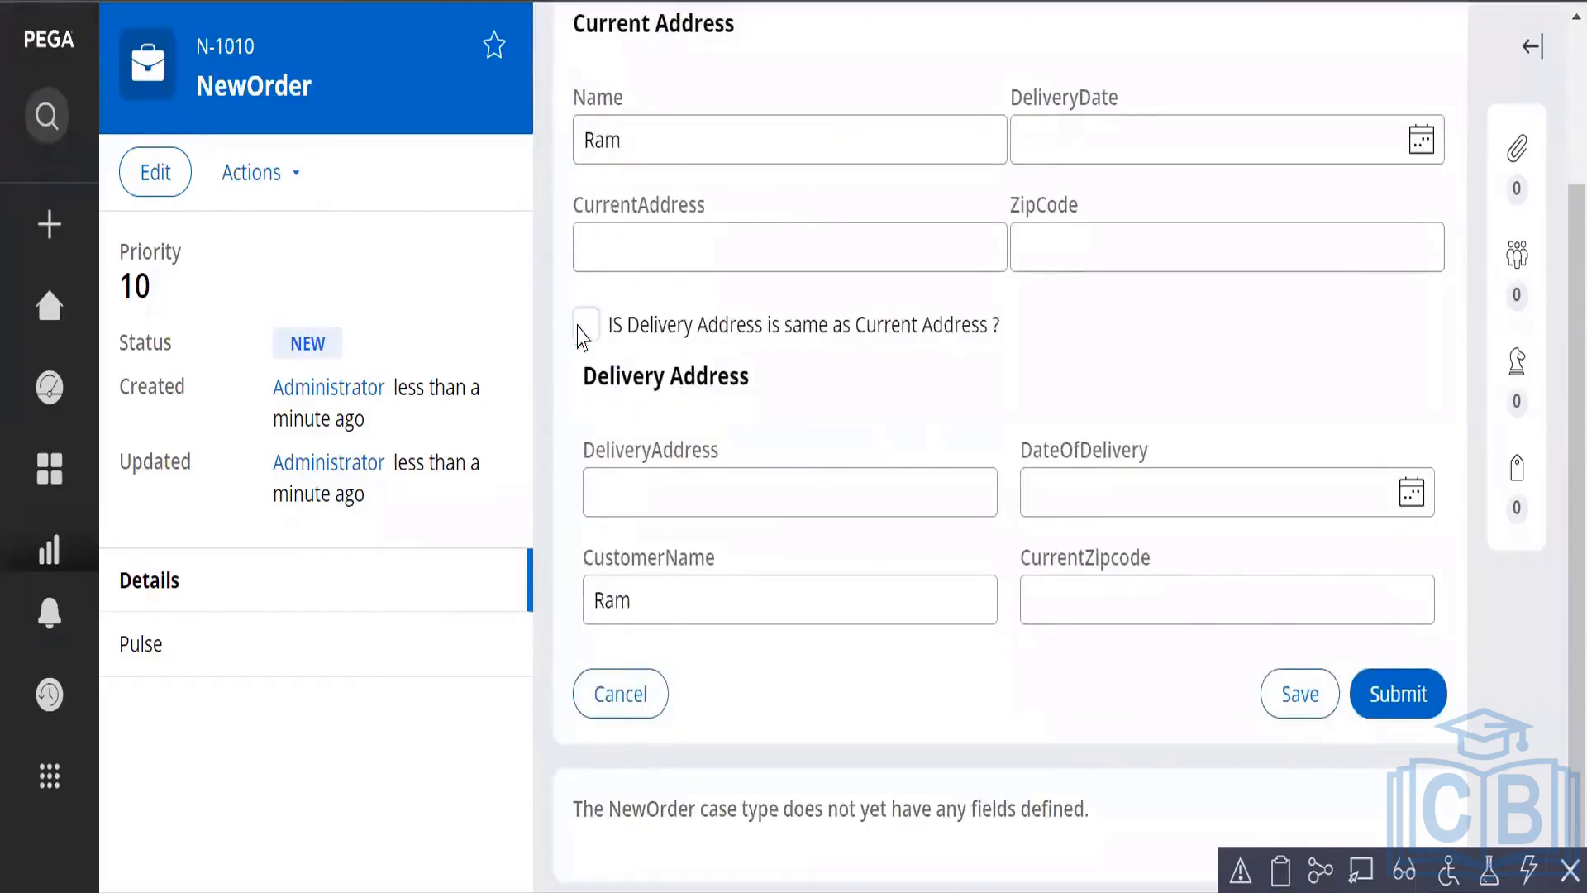
pyautogui.click(670, 595)
pyautogui.doubleClick(581, 602)
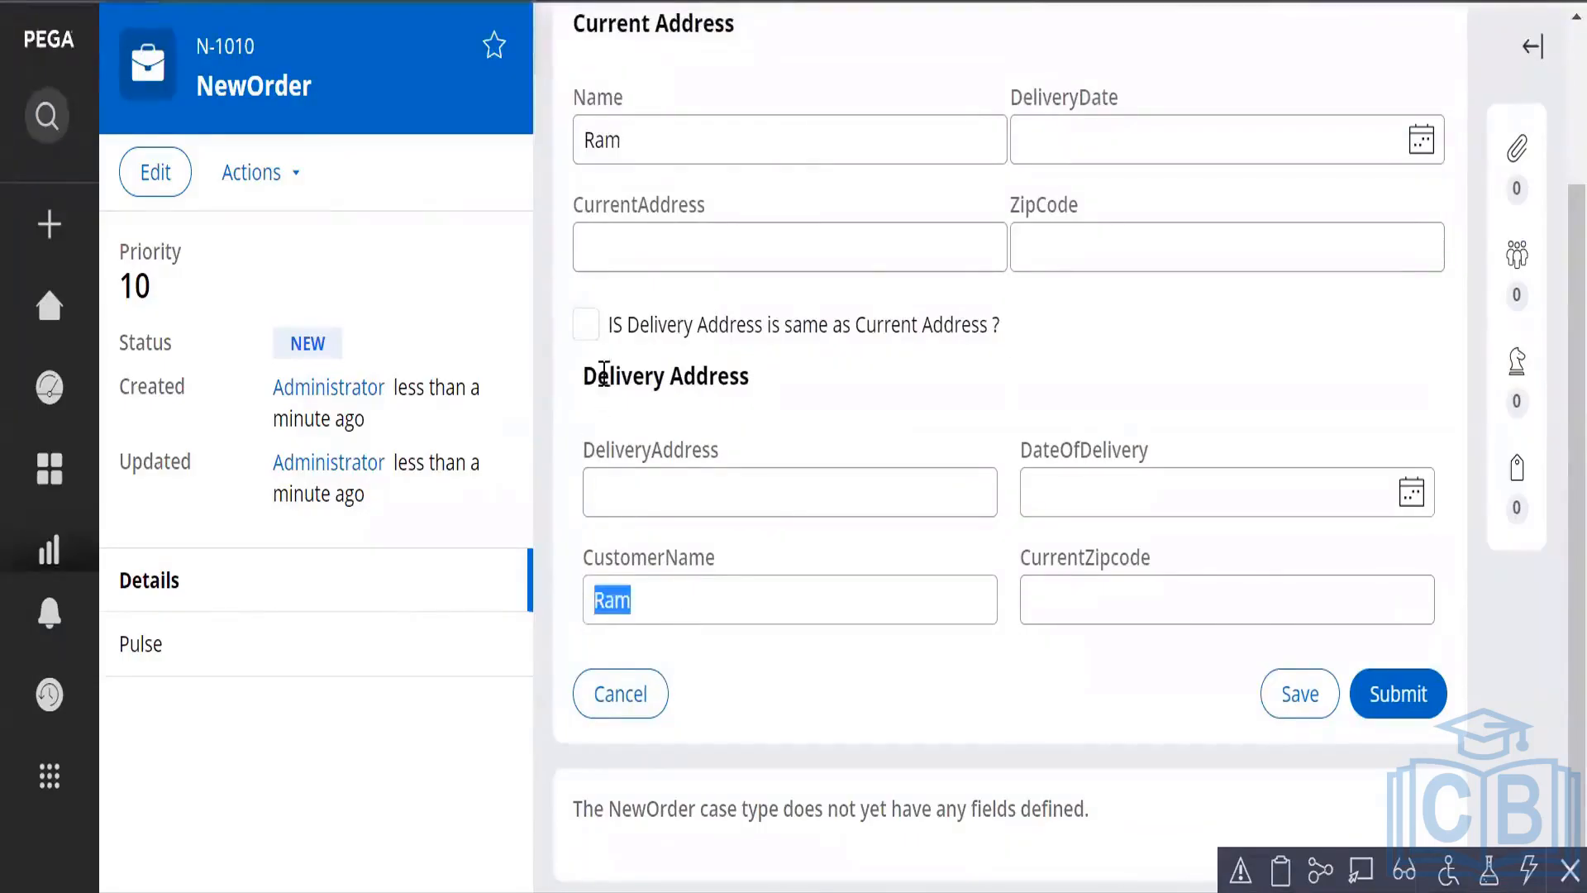
pyautogui.click(585, 325)
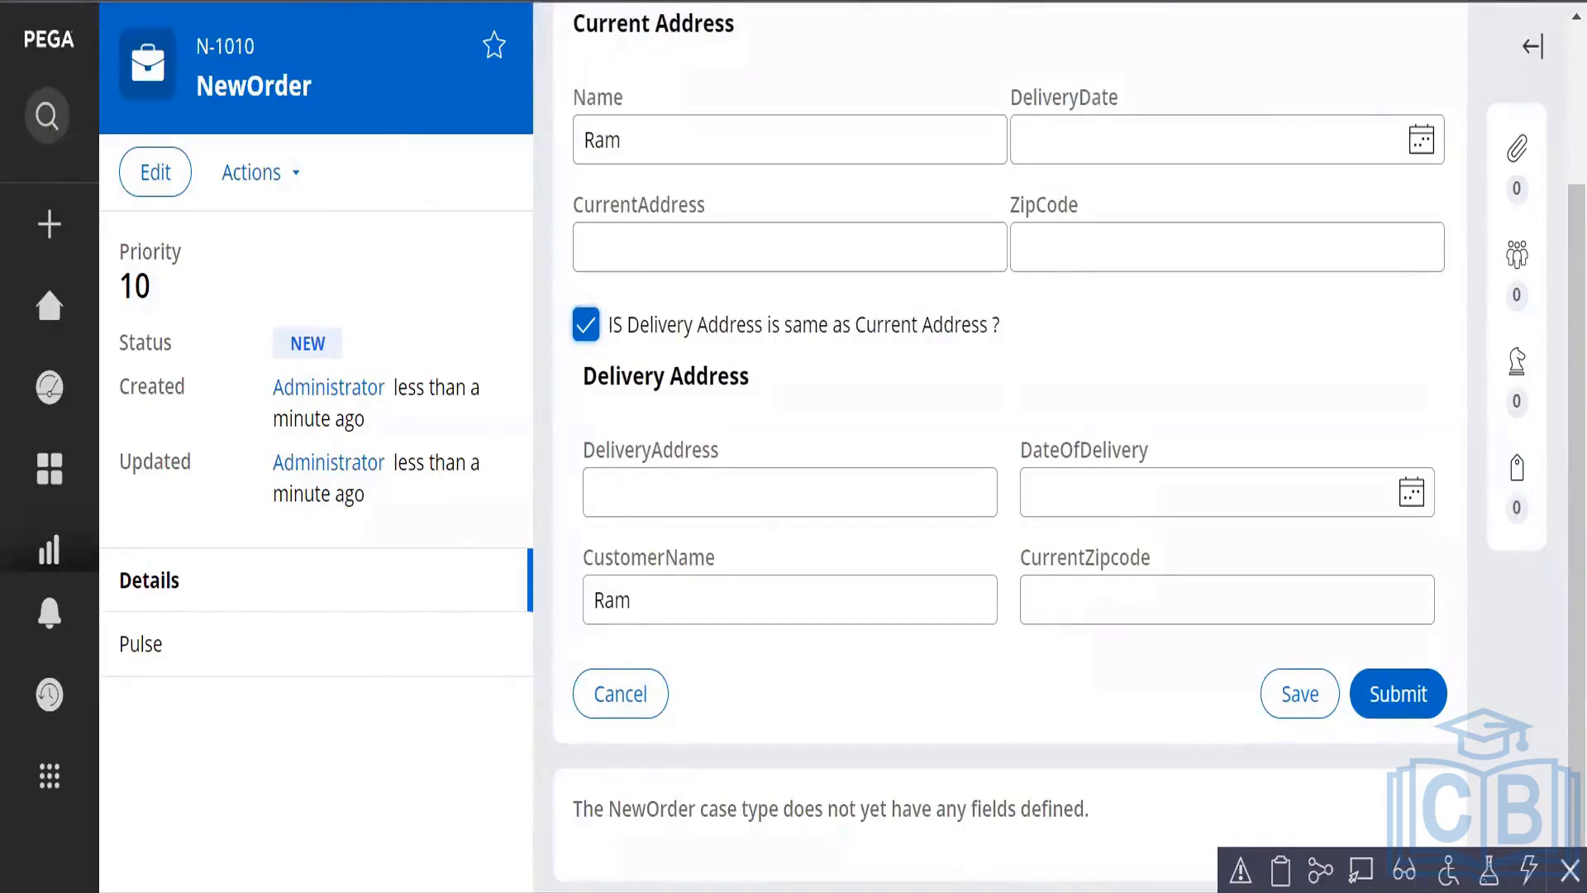
# Switch back to Dev Studio, replace target 2.2 under Otherwise with .CustomerName copied from row 1.2, and save SetAddress.
pyautogui.click(413, 1)
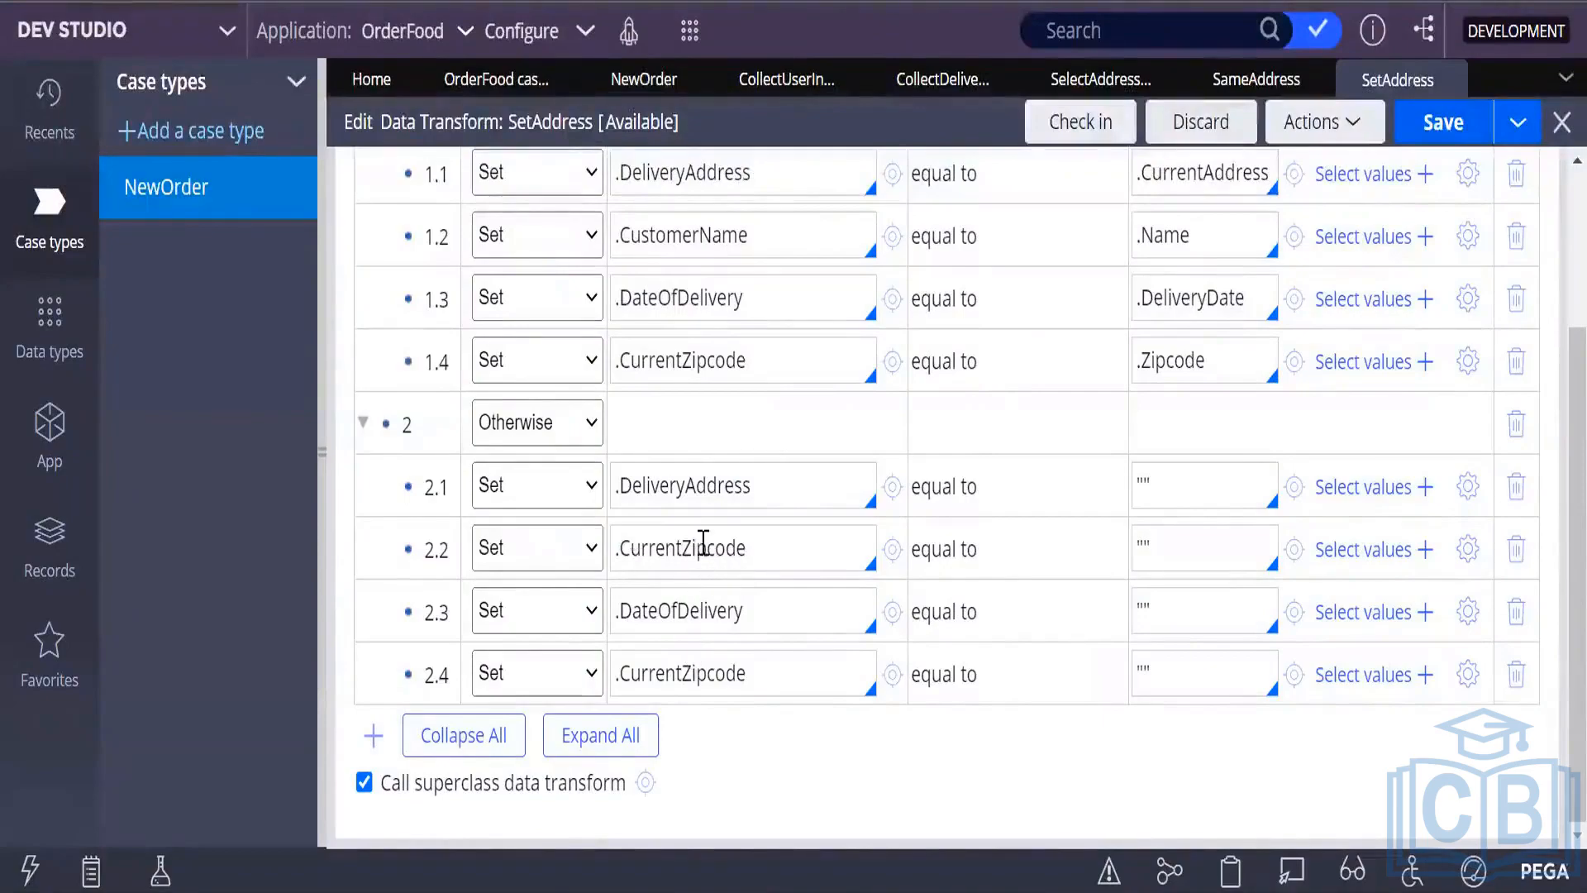
pyautogui.moveTo(744, 236); pyautogui.dragTo(614, 235)
pyautogui.hotkey('ctrl', 'c')
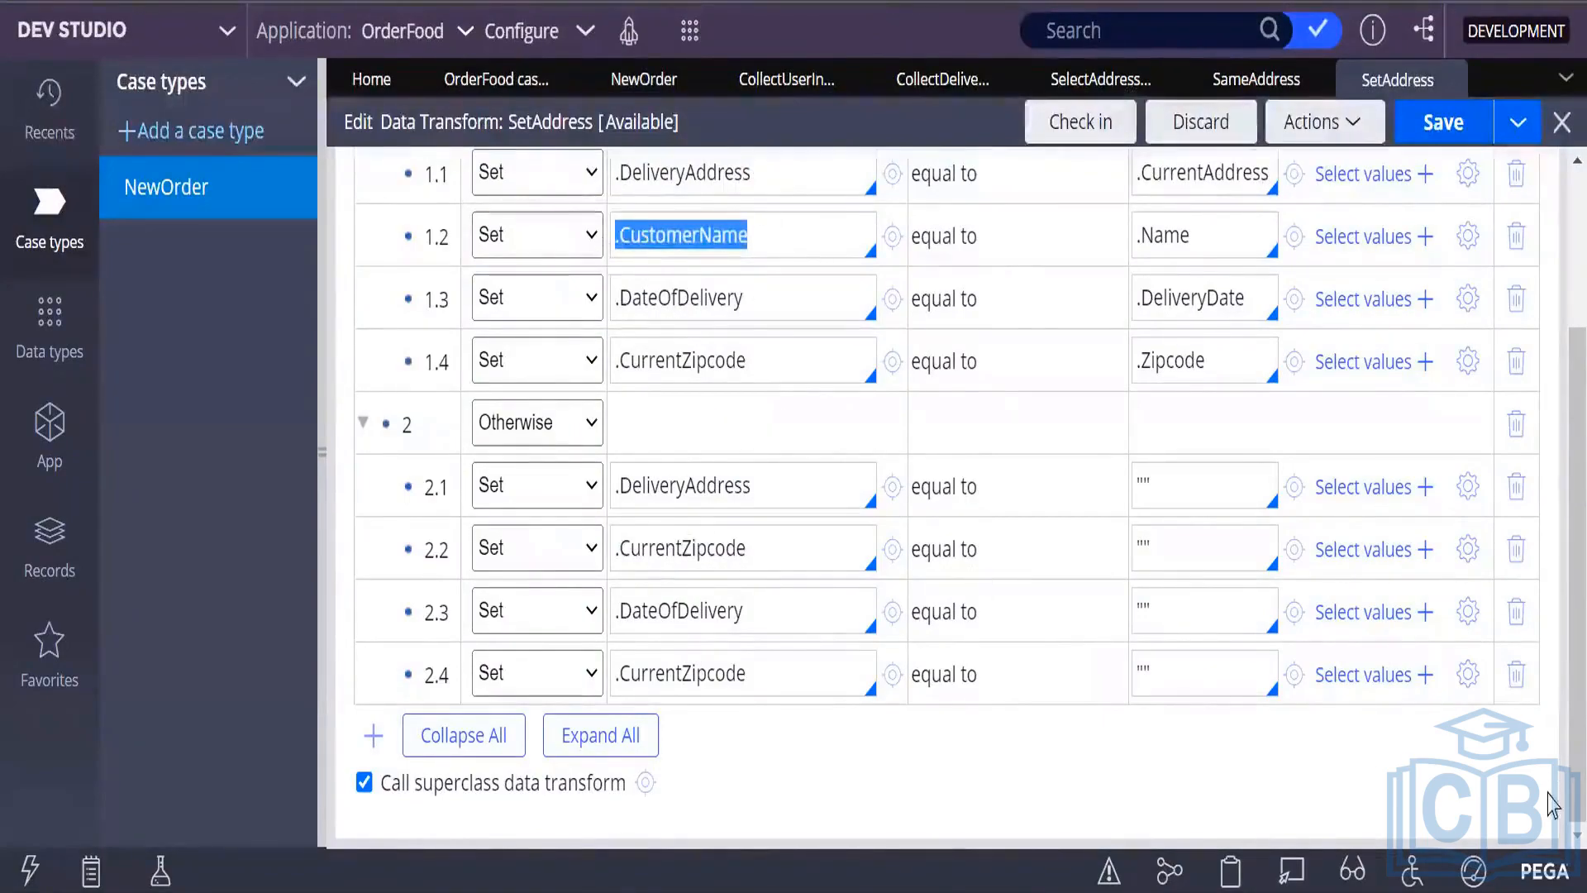
pyautogui.moveTo(749, 548); pyautogui.dragTo(613, 548)
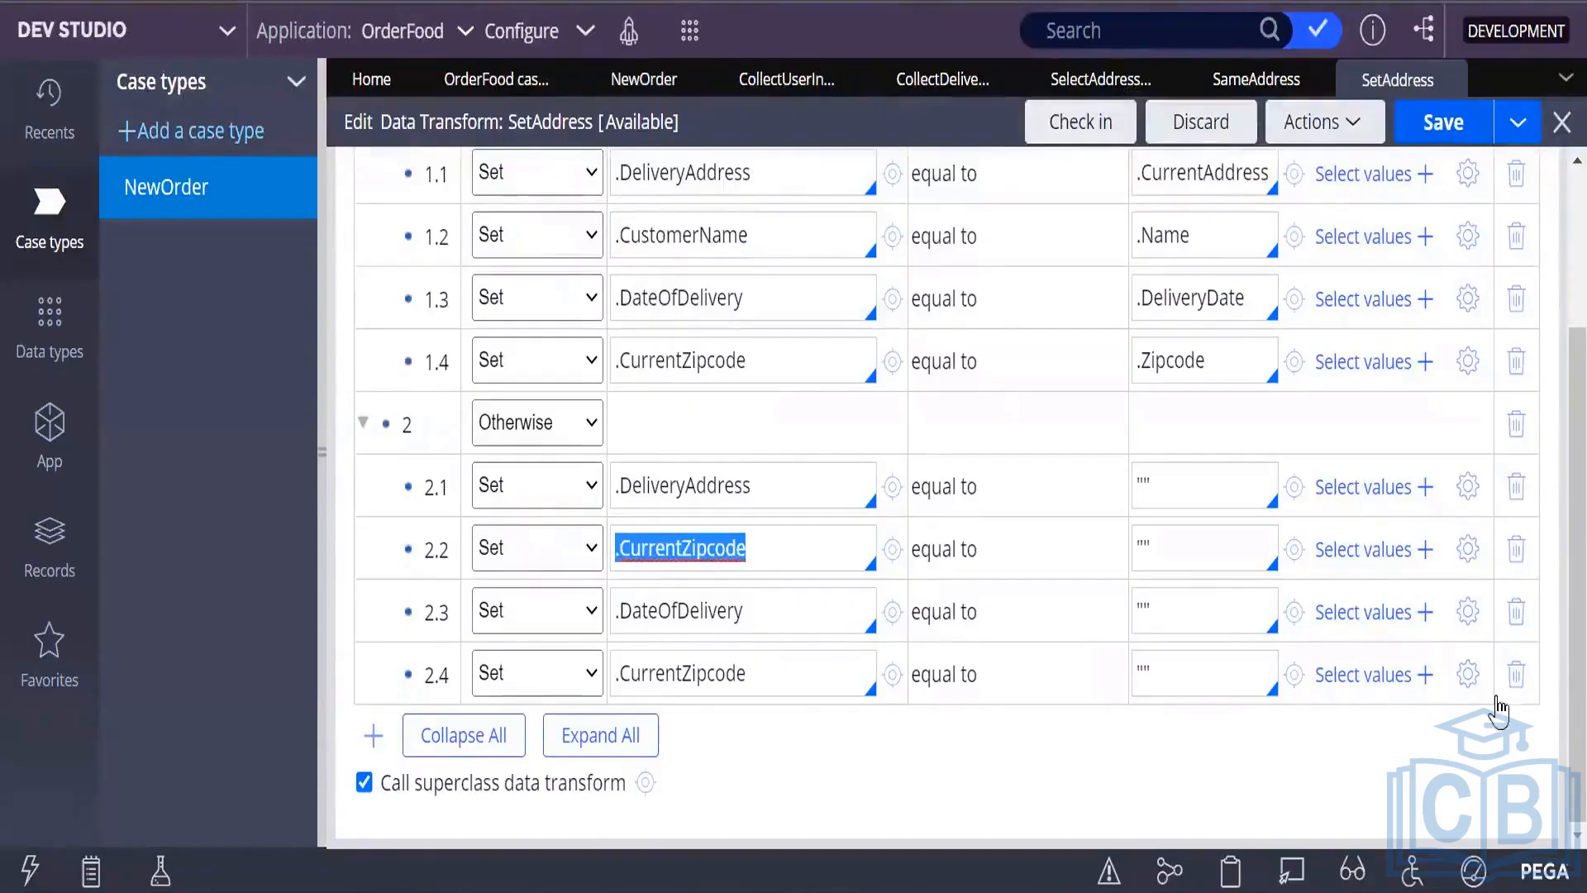
pyautogui.hotkey('ctrl', 'v')
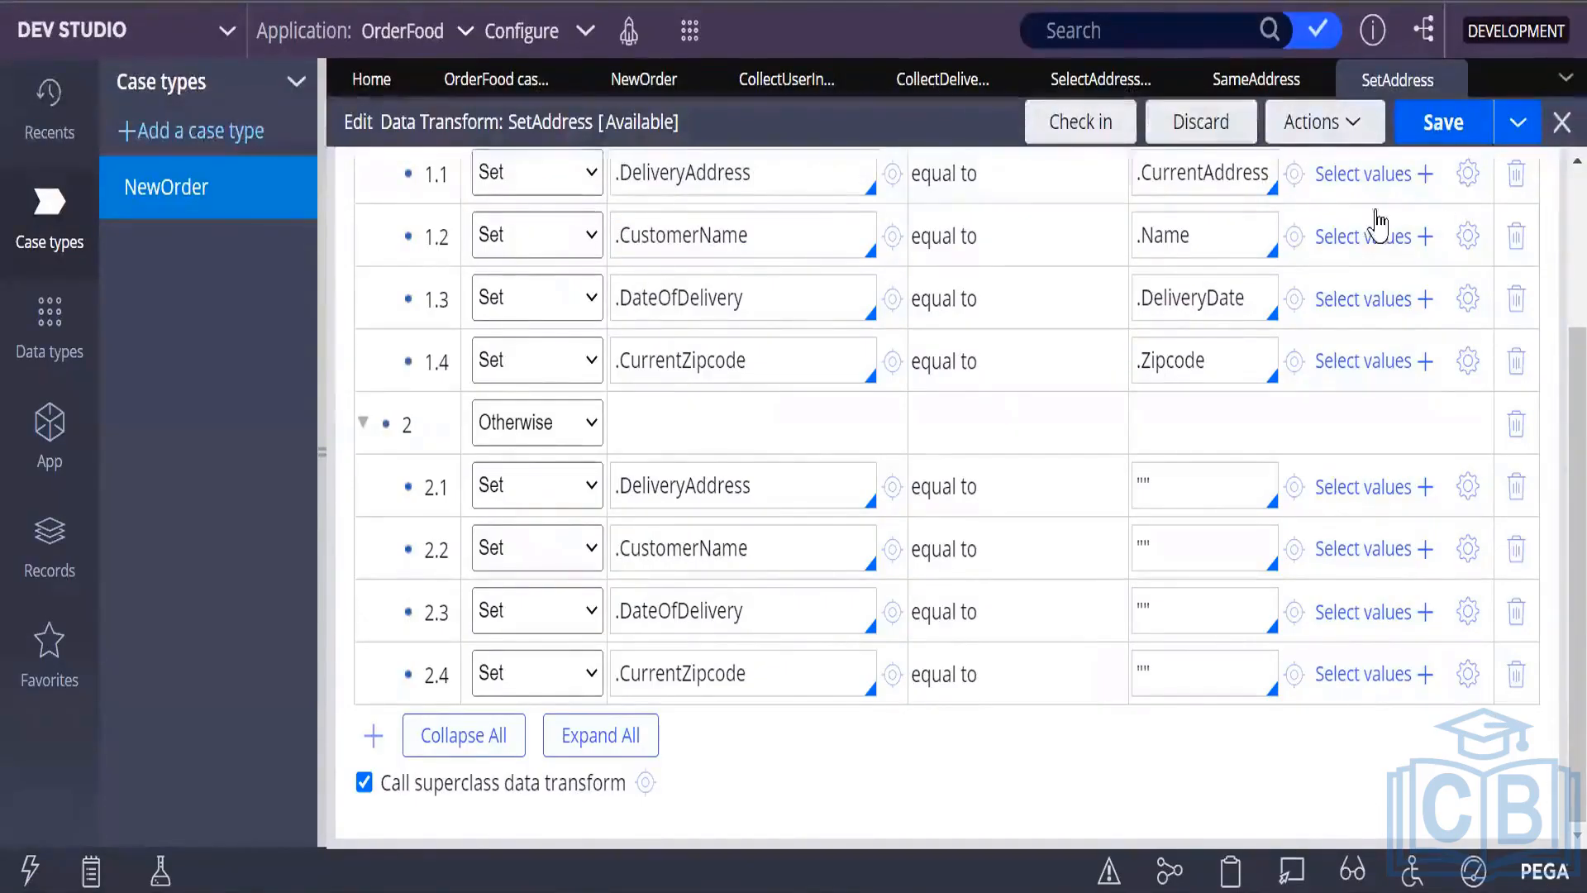
pyautogui.click(1450, 122)
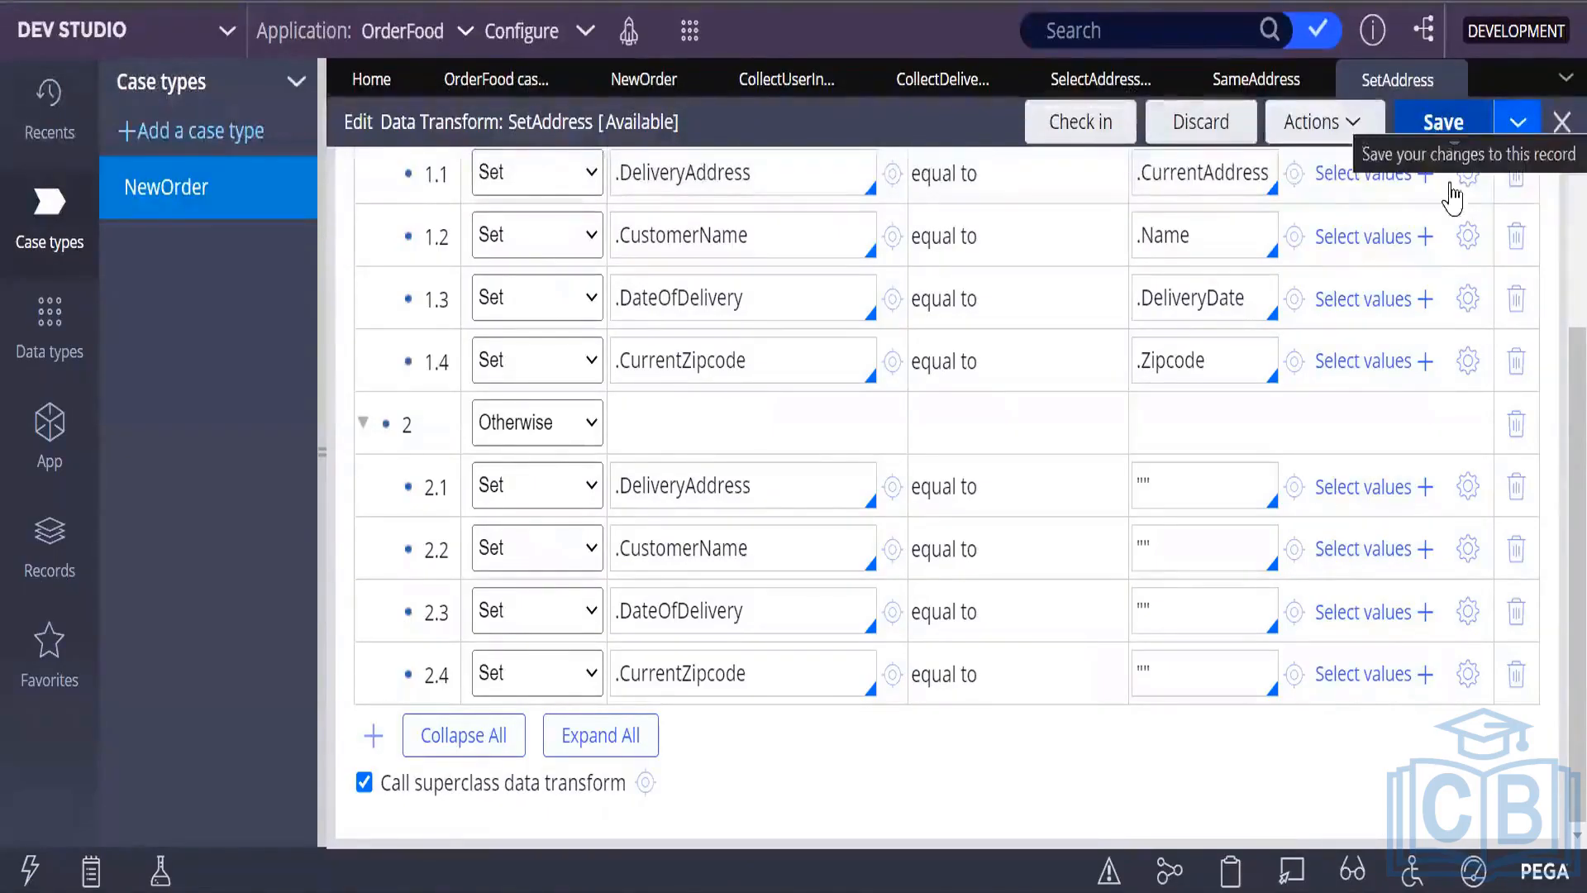
pyautogui.click(1438, 126)
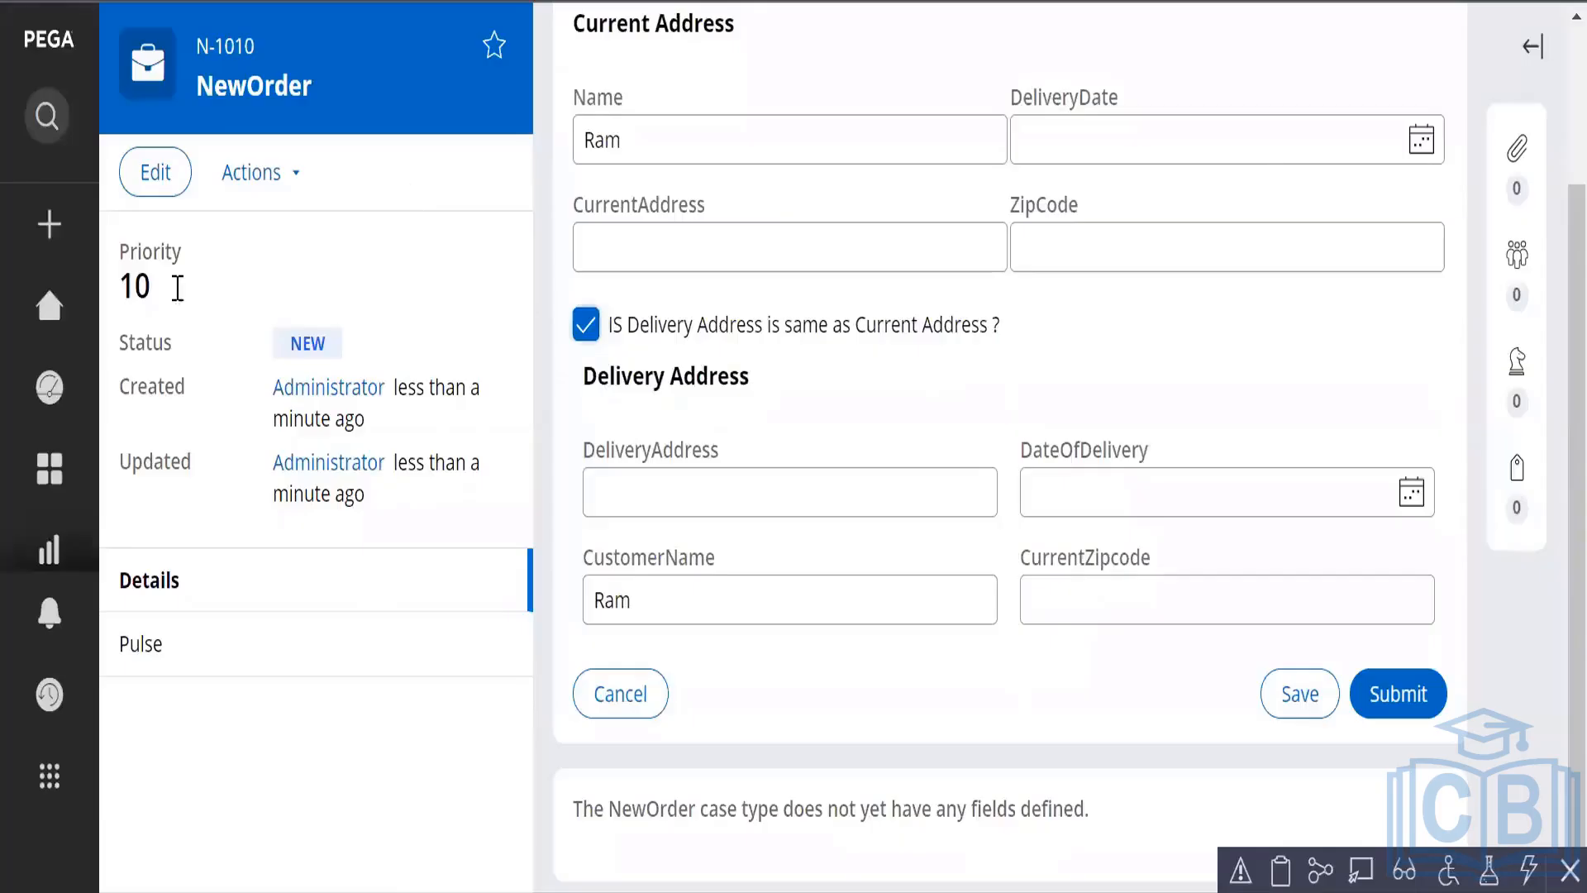
# Return to the user portal, create another NewOrder case and fill in the customer's name in CollectDeliveryInfo.
pyautogui.click(49, 222)
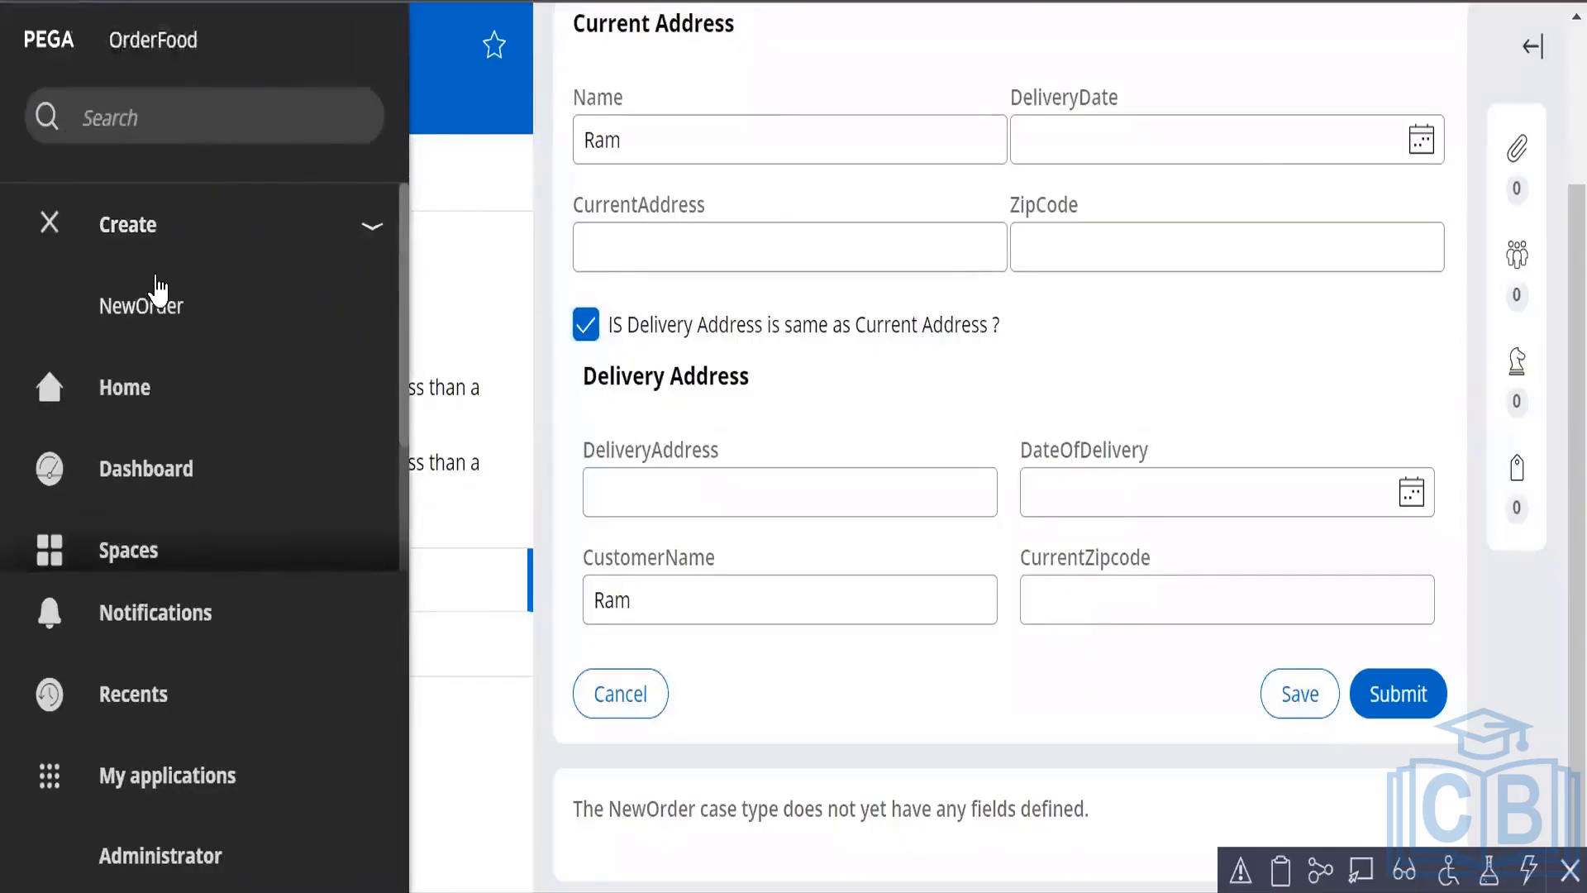
pyautogui.click(205, 335)
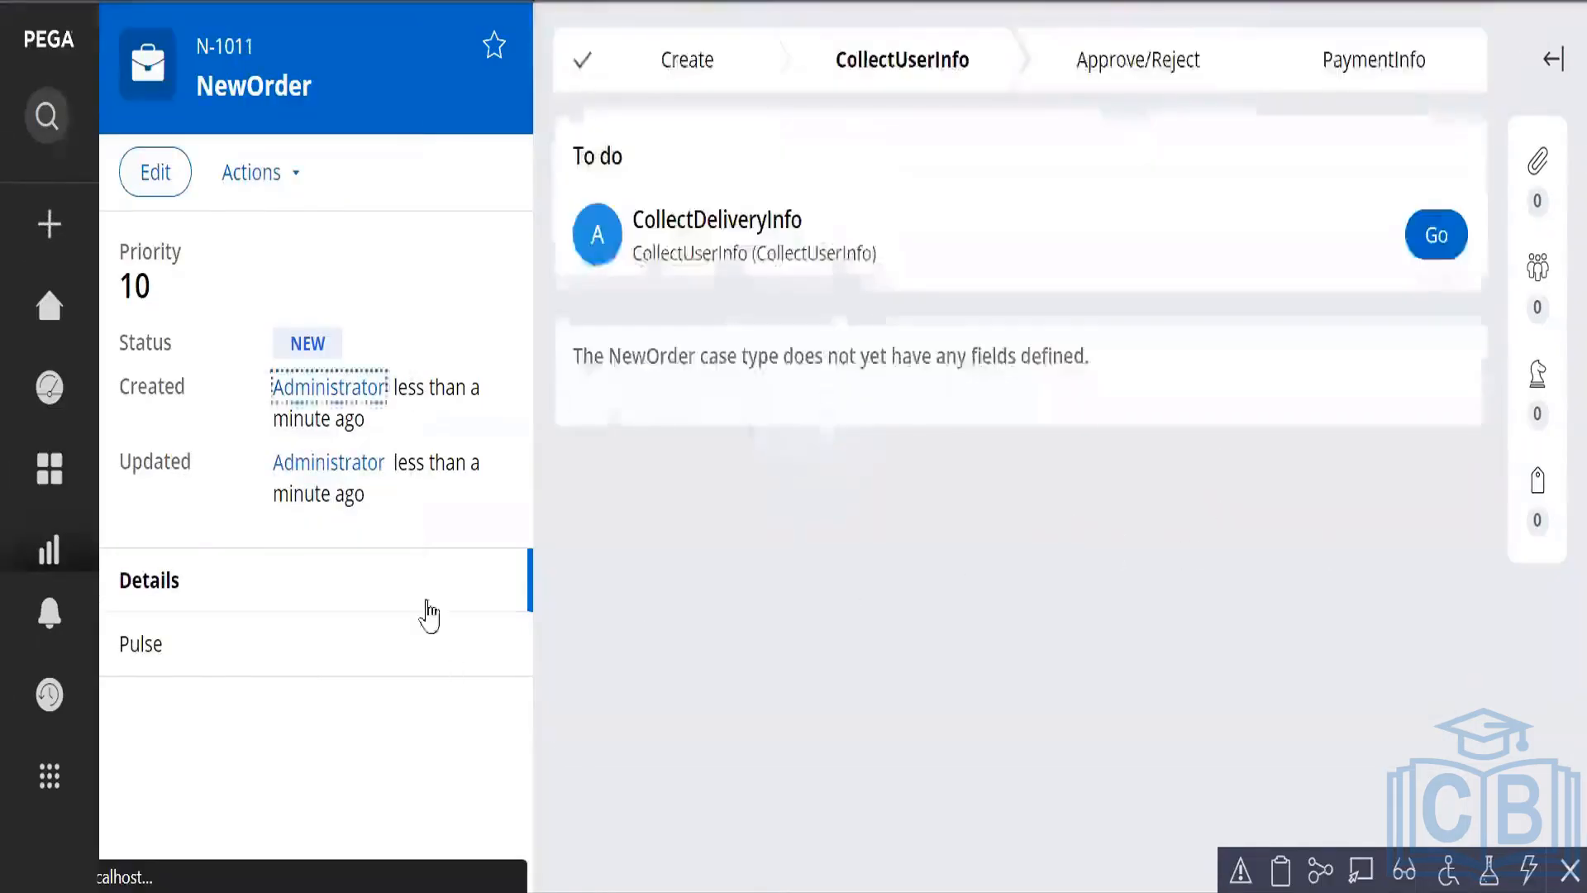
pyautogui.click(1438, 238)
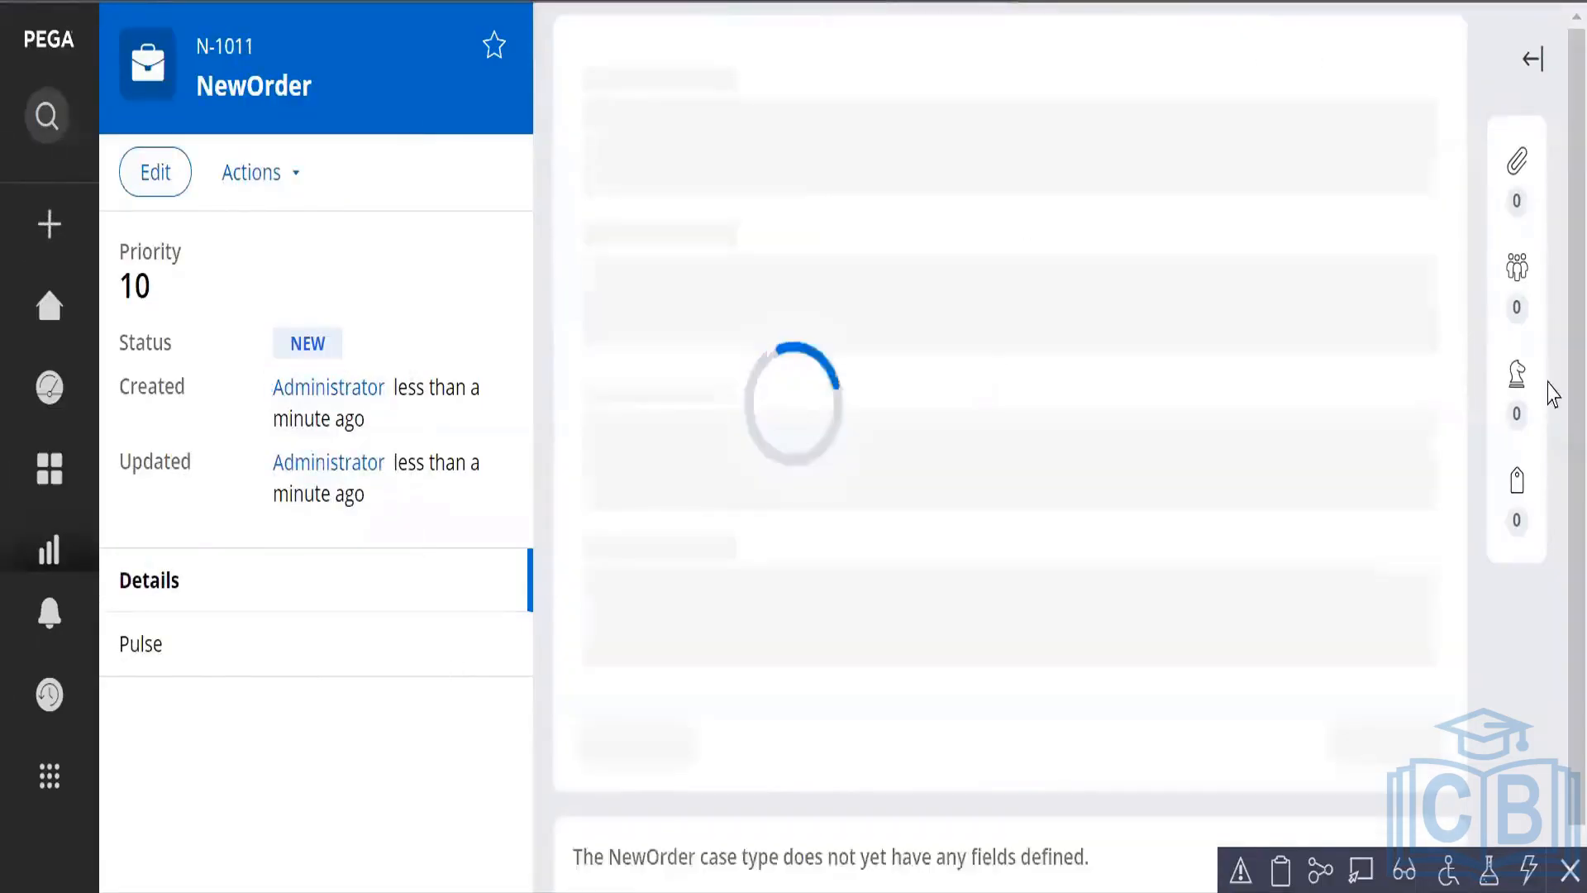
pyautogui.click(622, 355)
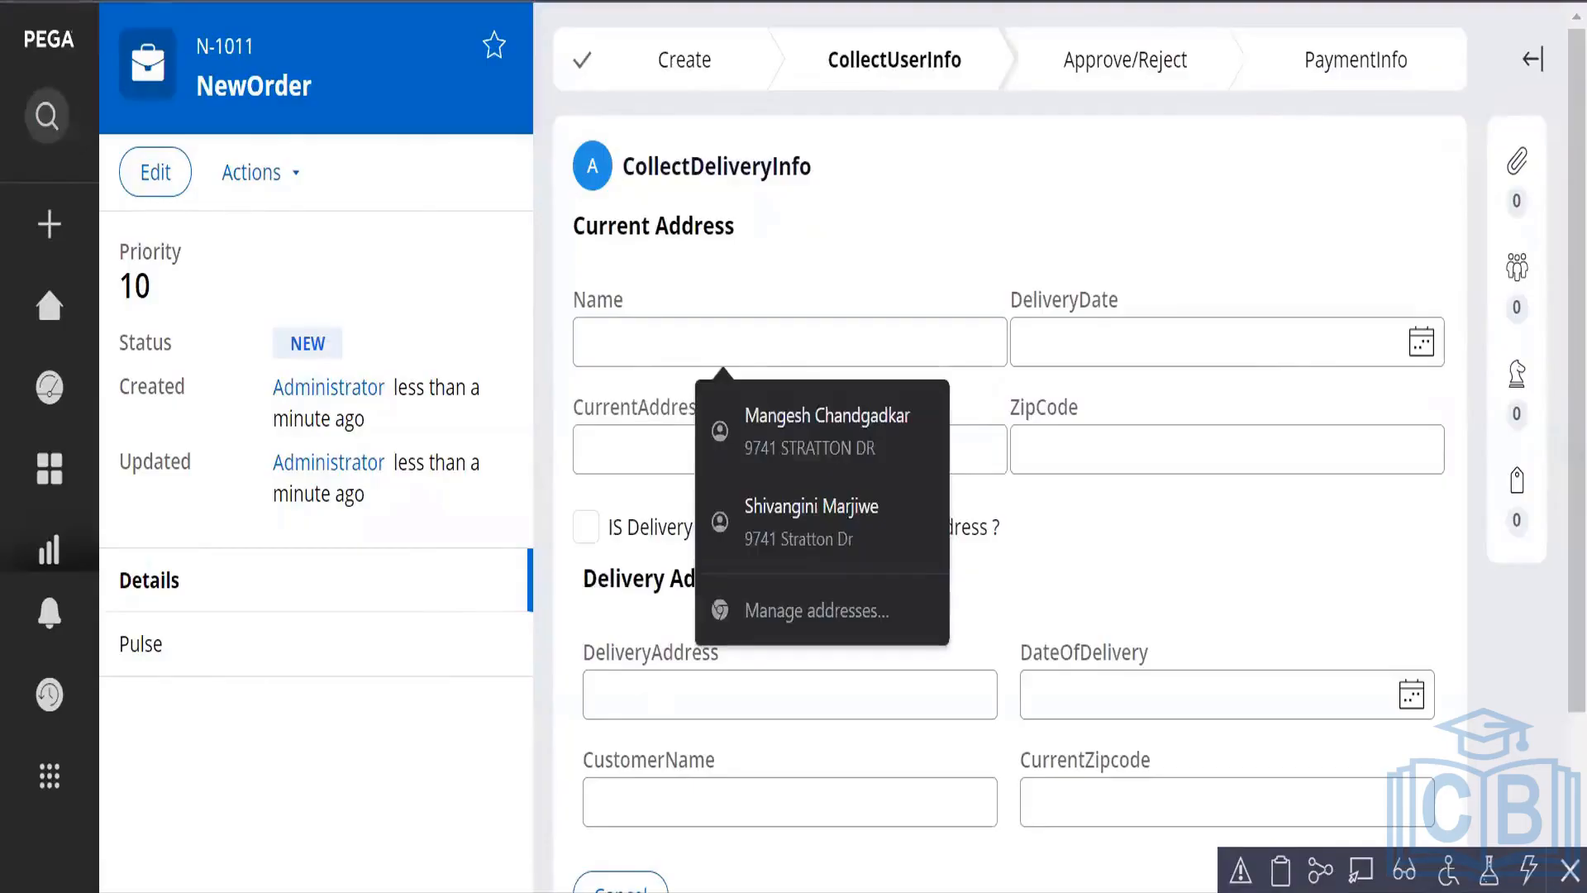
pyautogui.write('Tom')
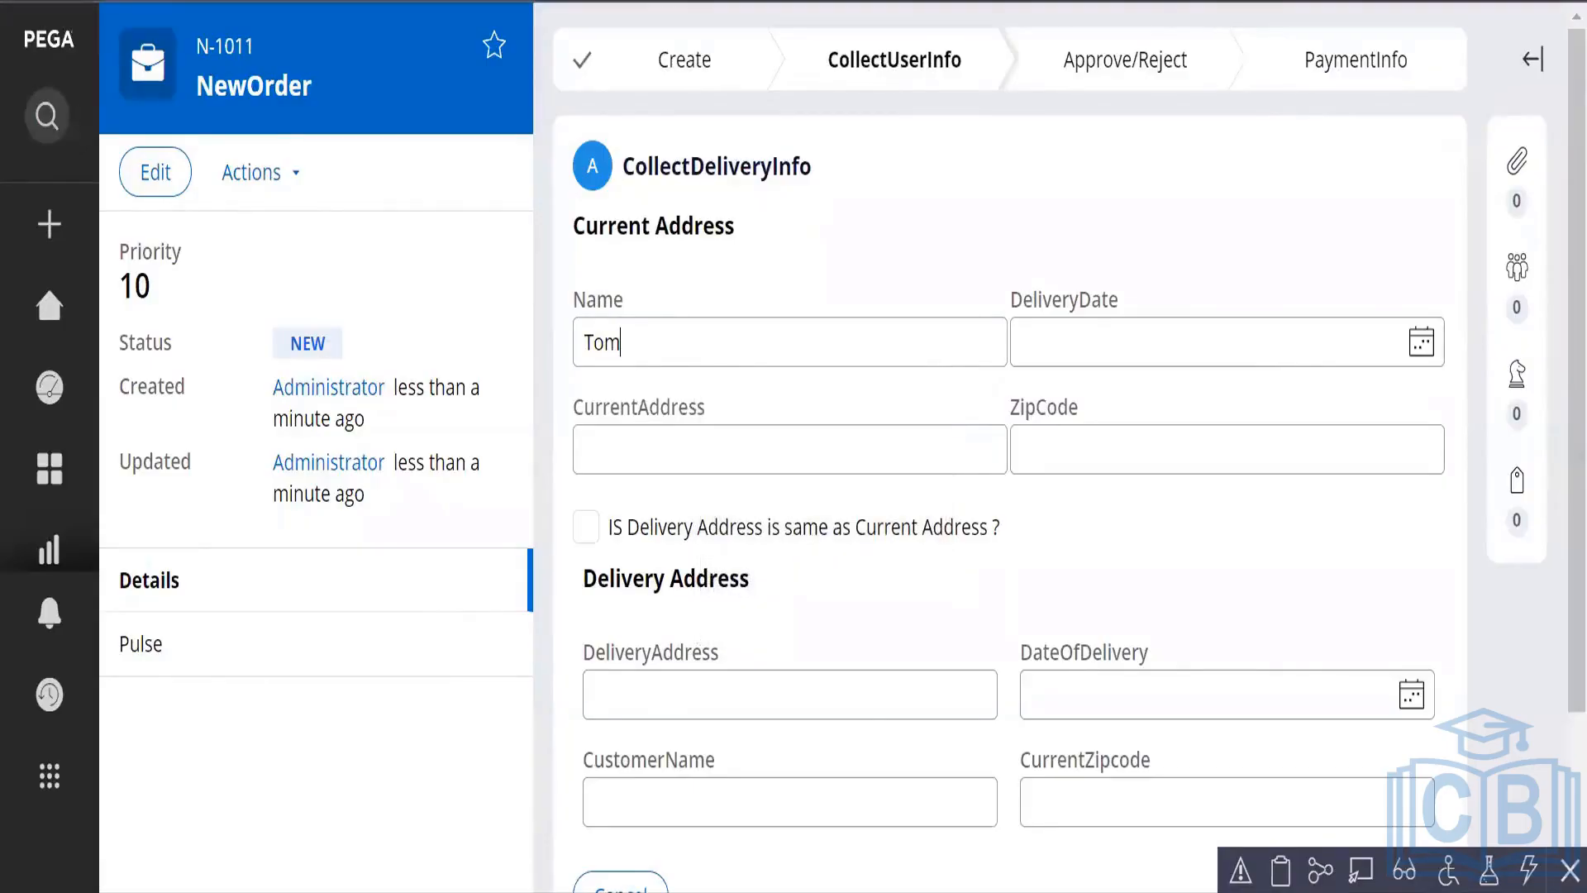
# Select and clear the same-address checkbox to test the copying and clearing of CustomerName.
pyautogui.click(583, 526)
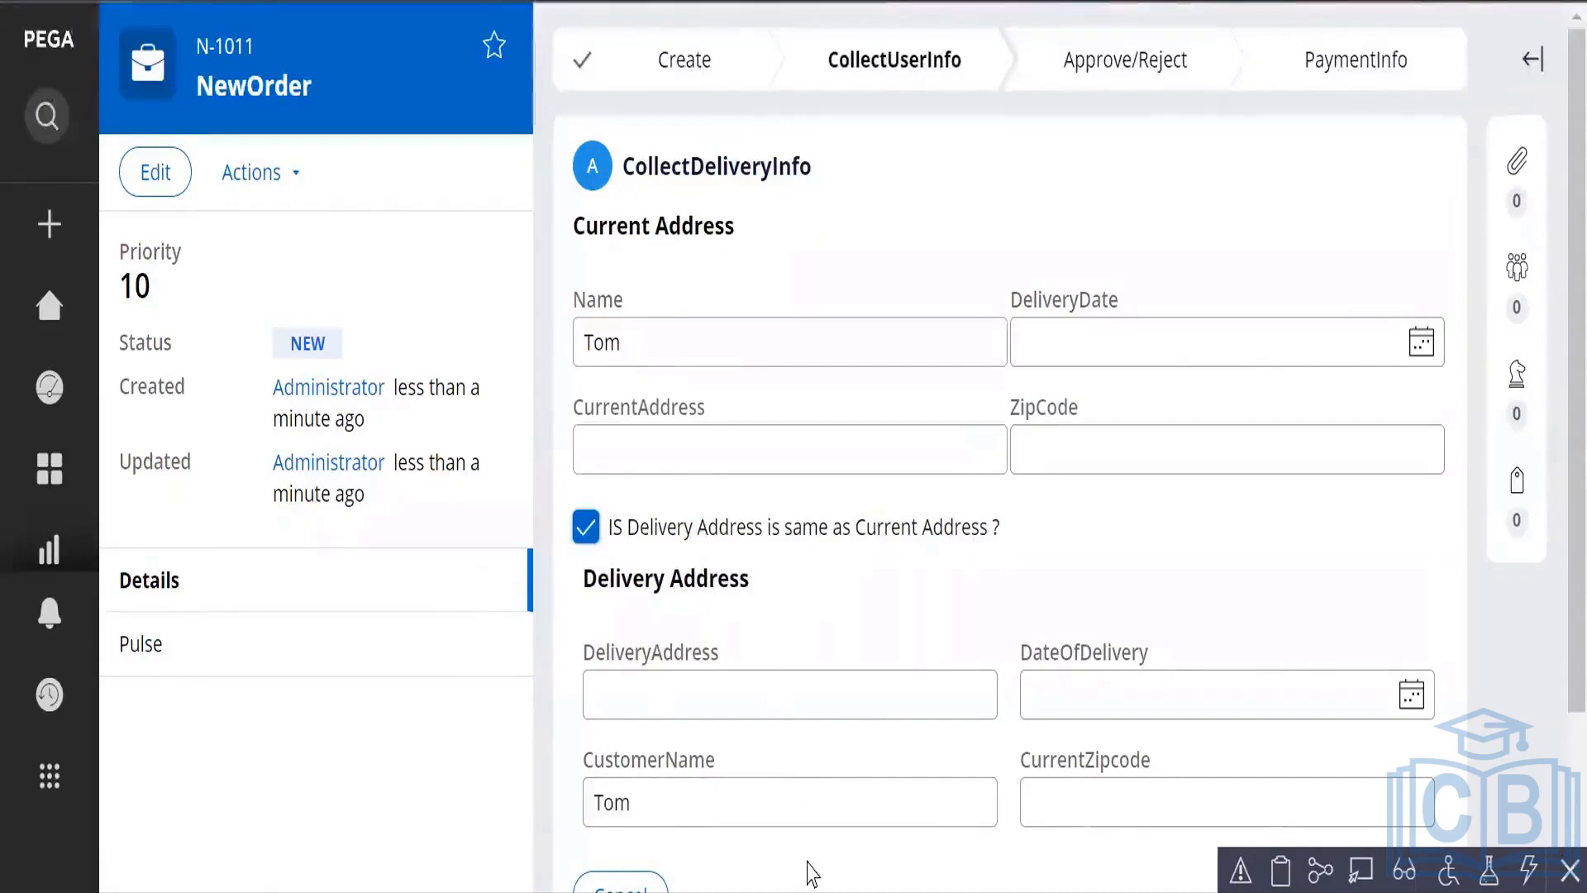
pyautogui.click(587, 529)
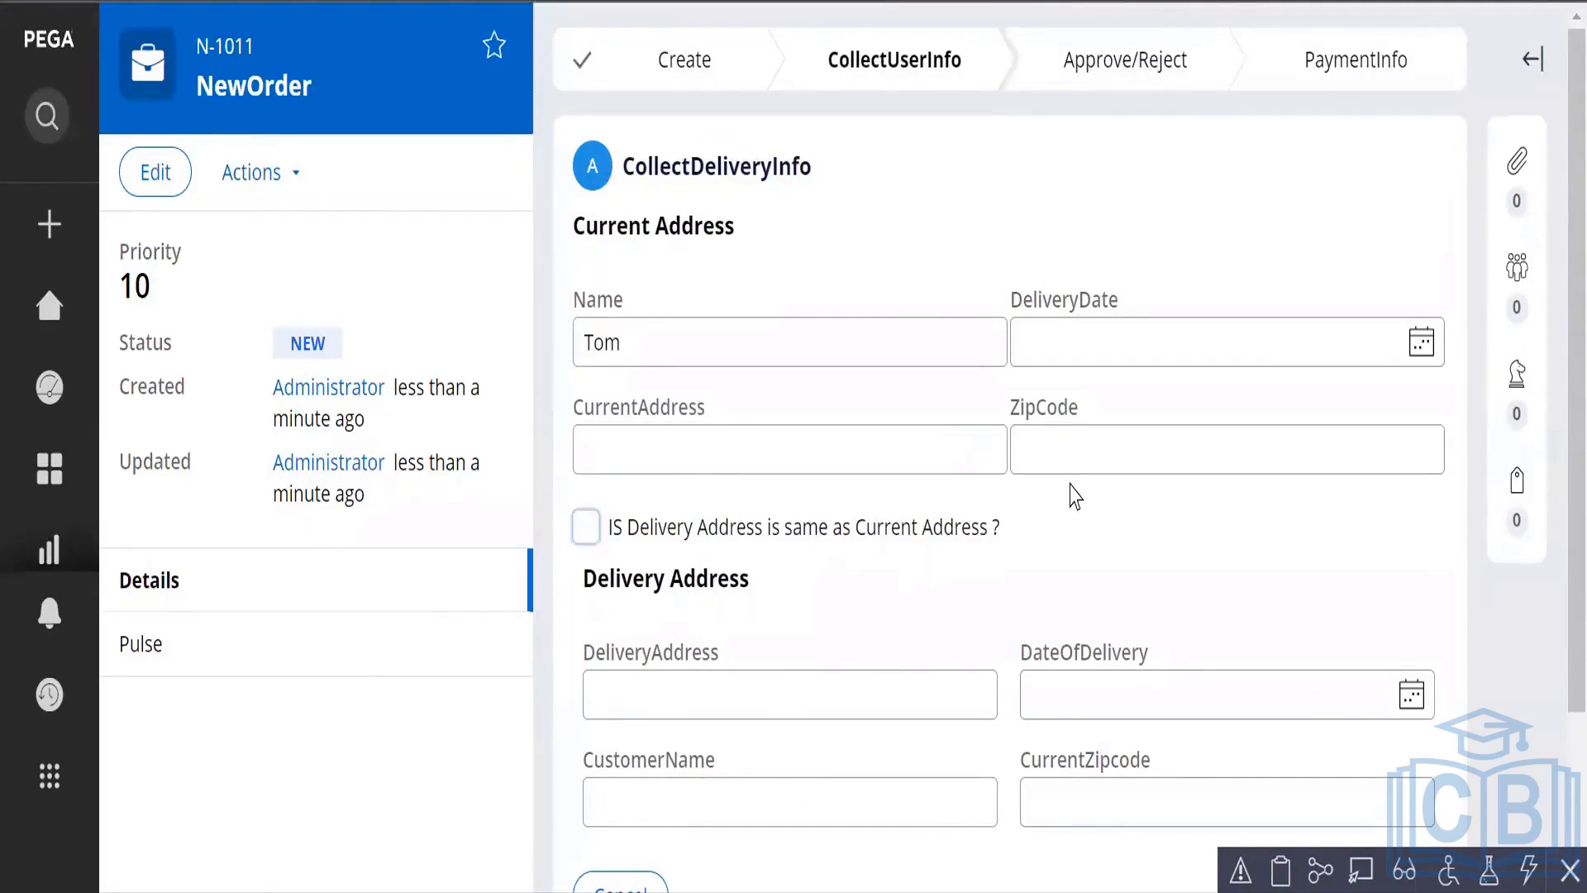
pyautogui.scroll(-3, 1127, 627)
pyautogui.scroll(3, 1106, 603)
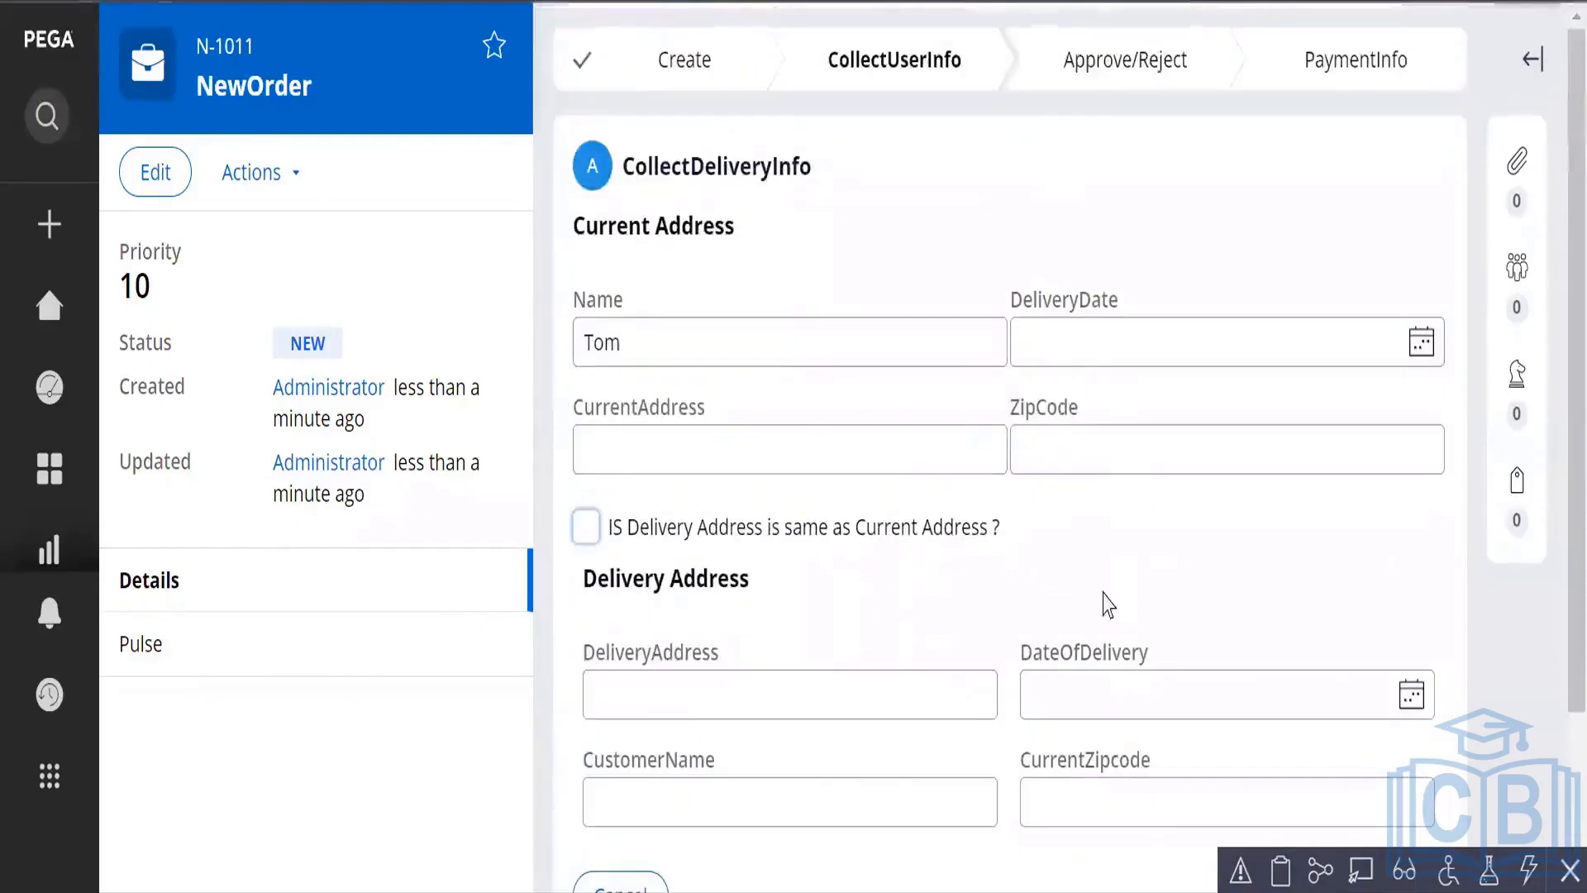
# Enter a zip code under Current Address, then select and clear the same-address checkbox to test CurrentZipcode.
pyautogui.click(1014, 454)
pyautogui.write('89')
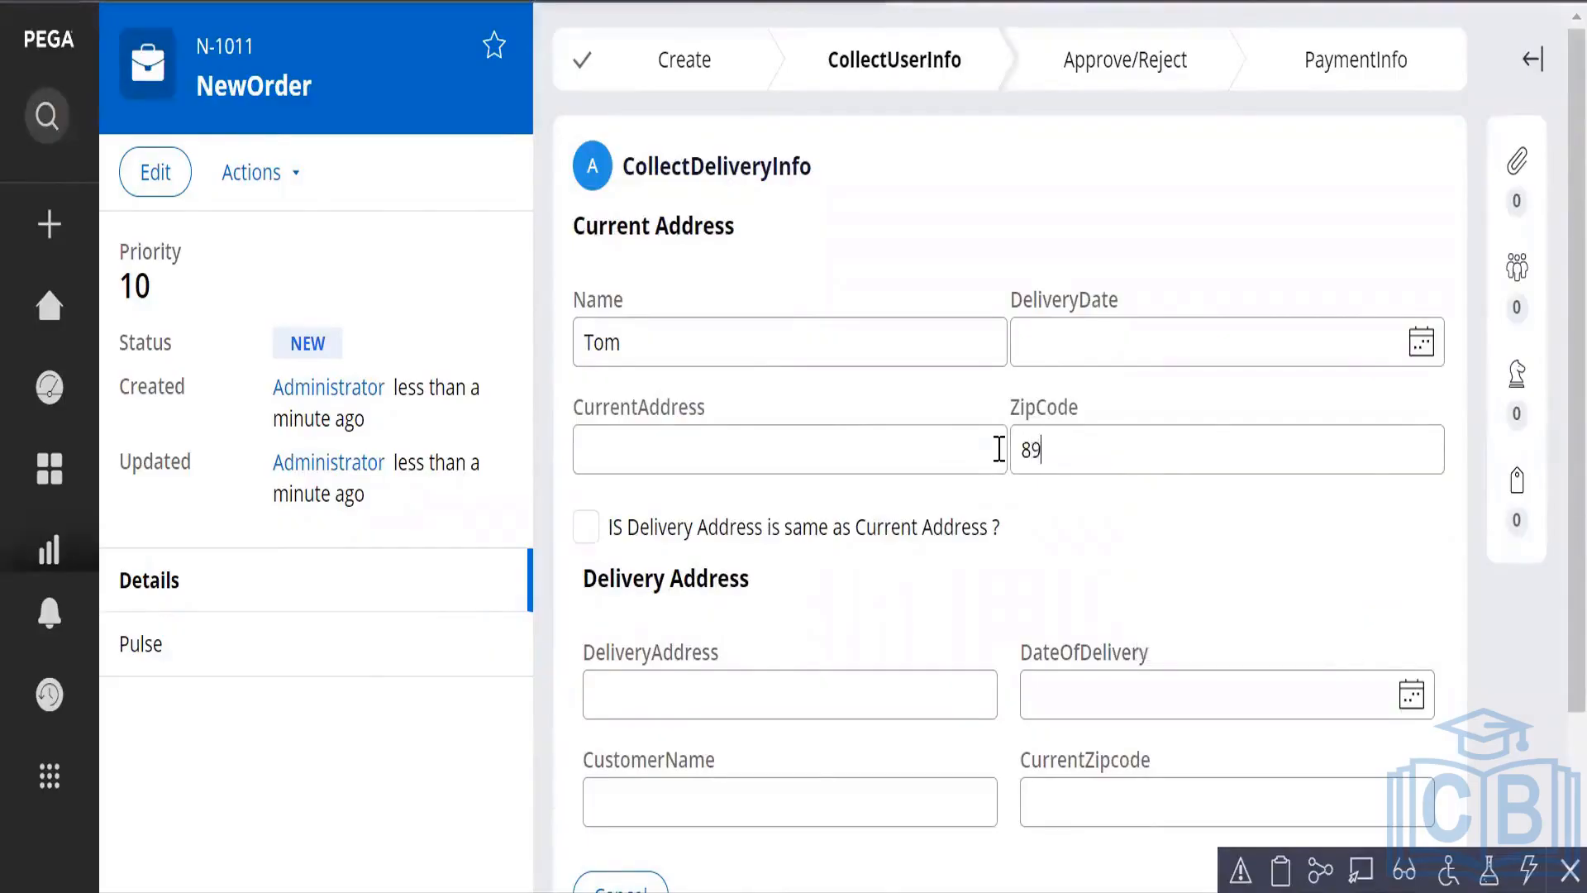
pyautogui.write('00')
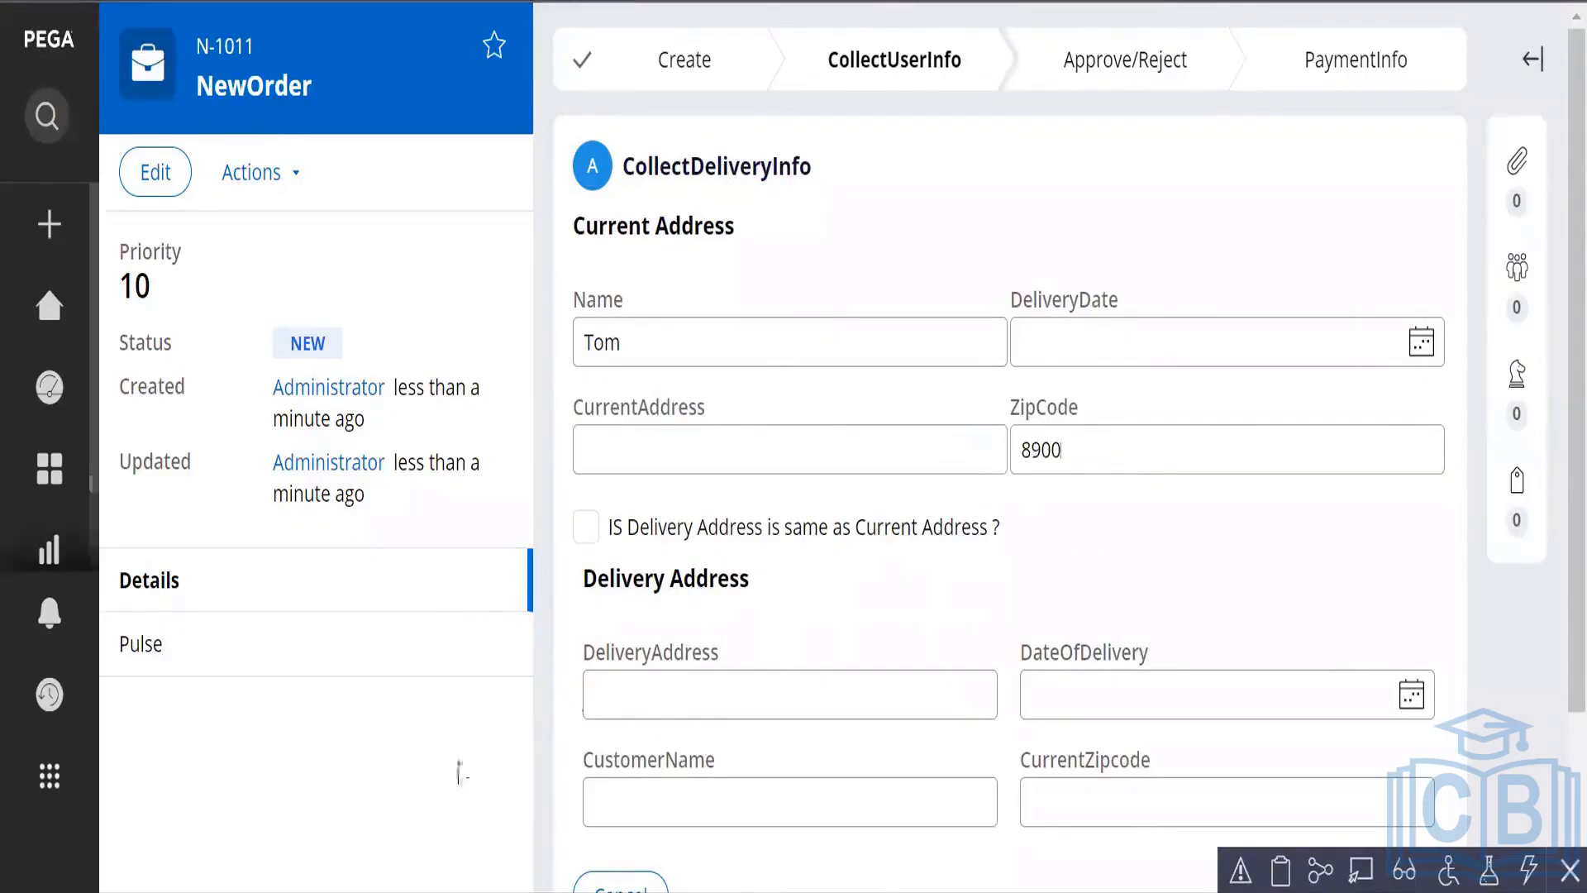
pyautogui.click(592, 530)
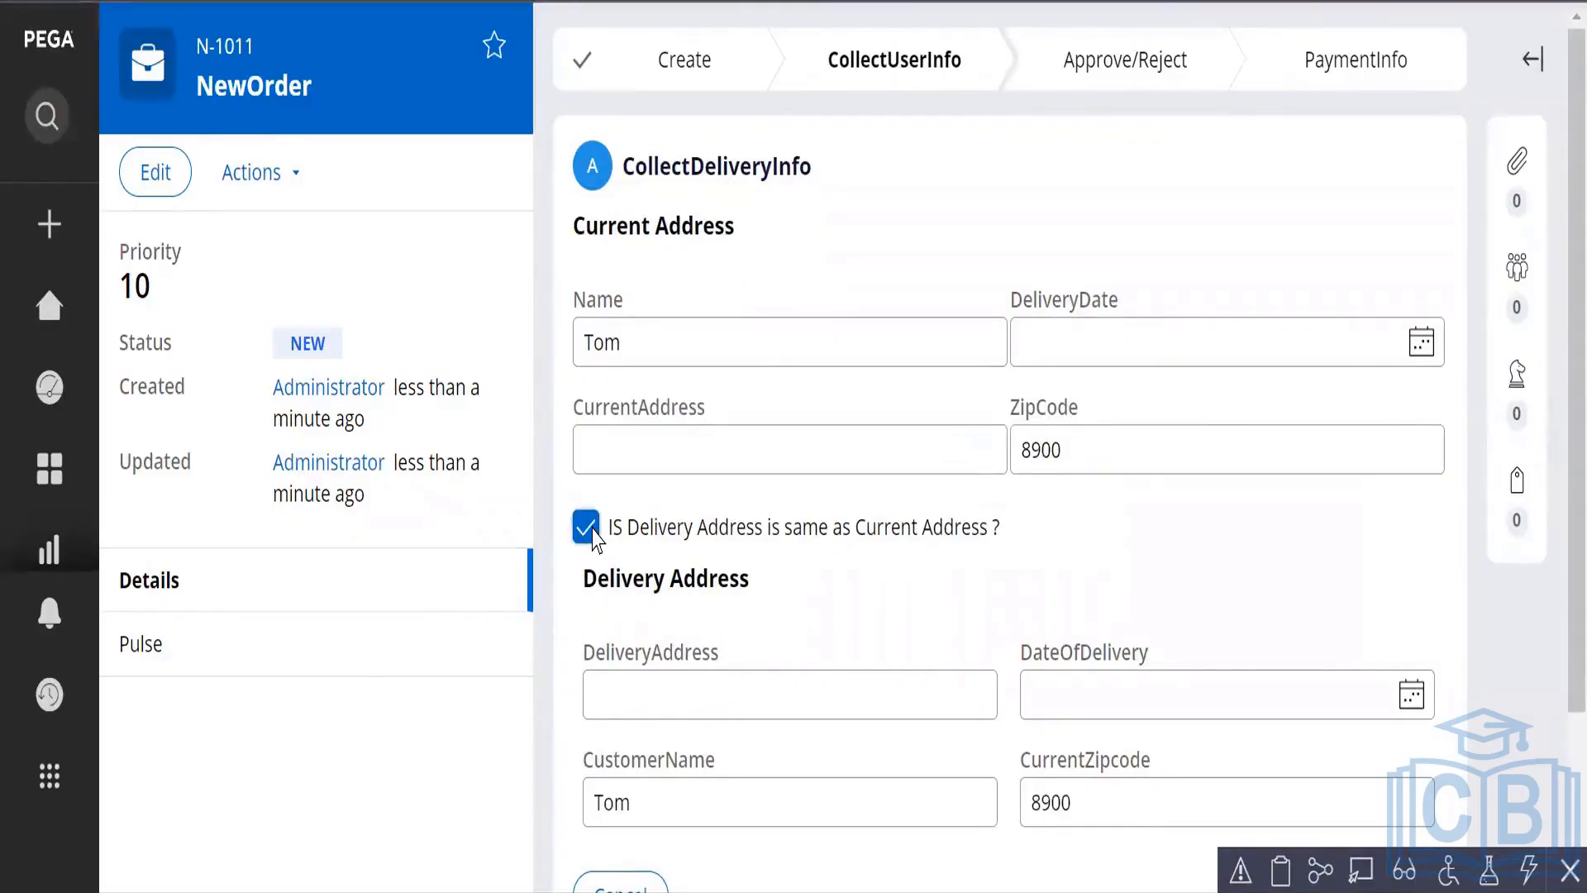
pyautogui.click(586, 528)
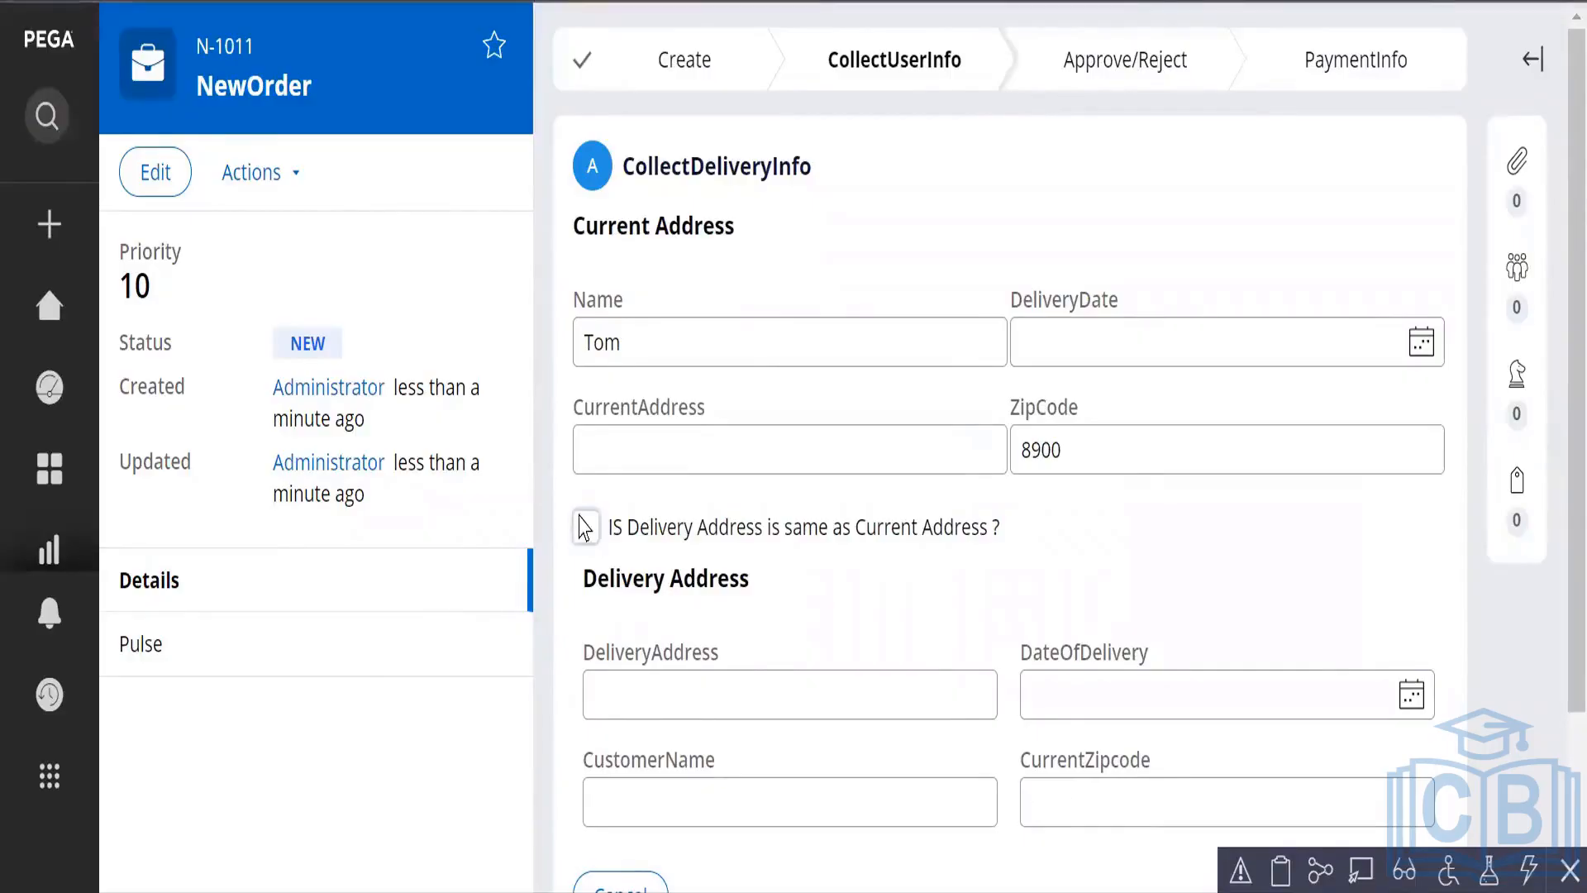
# Enter a street address in CurrentAddress, then select and clear the same-address checkbox to test DeliveryAddress.
pyautogui.click(647, 458)
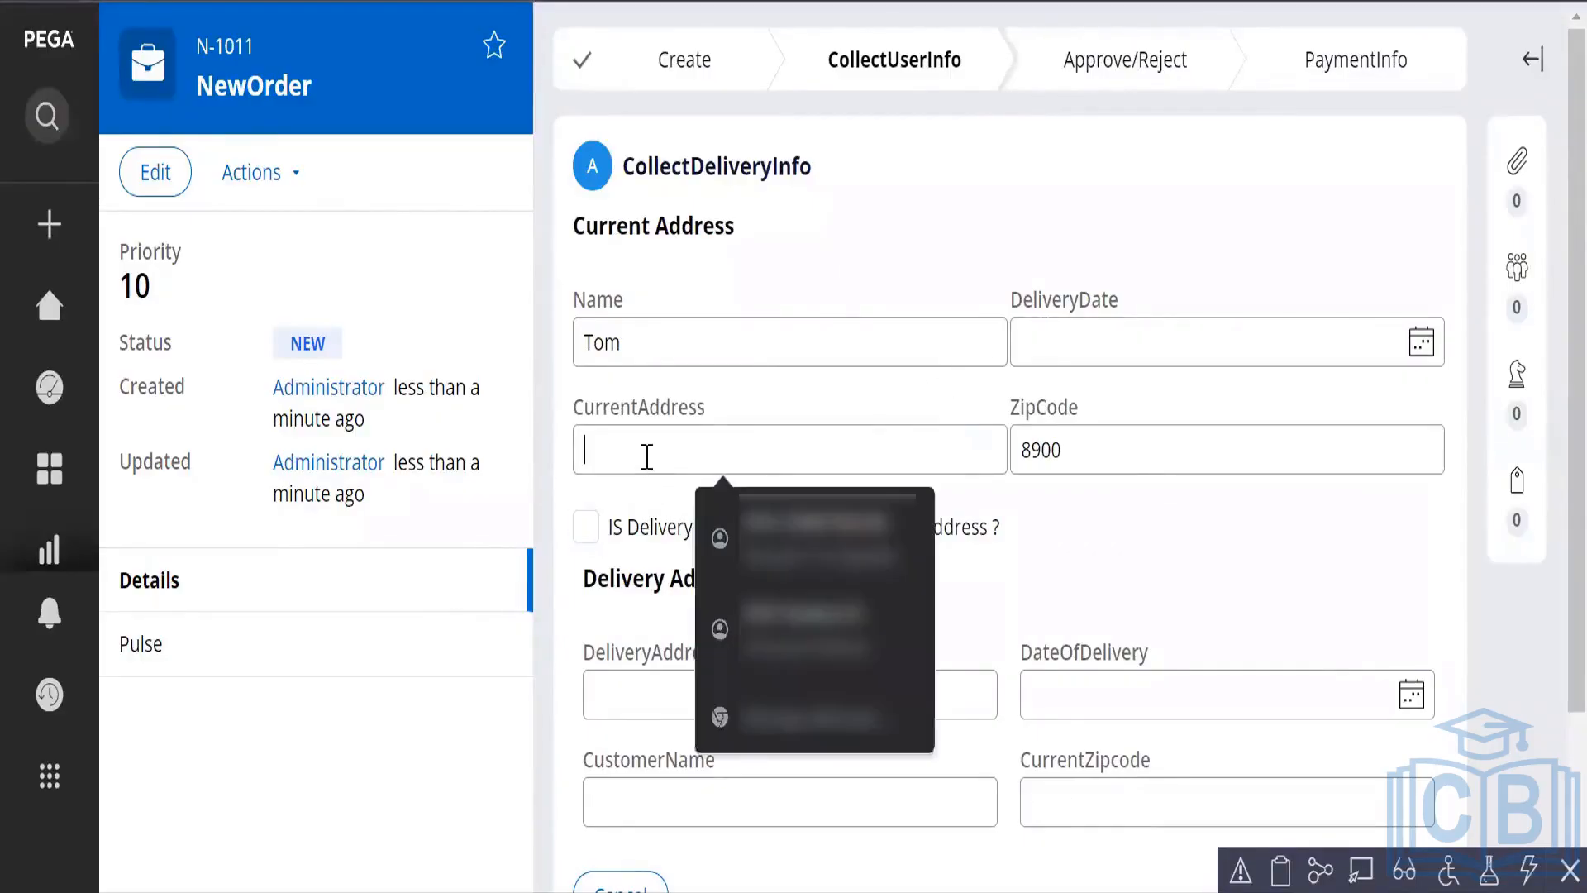
pyautogui.write('23')
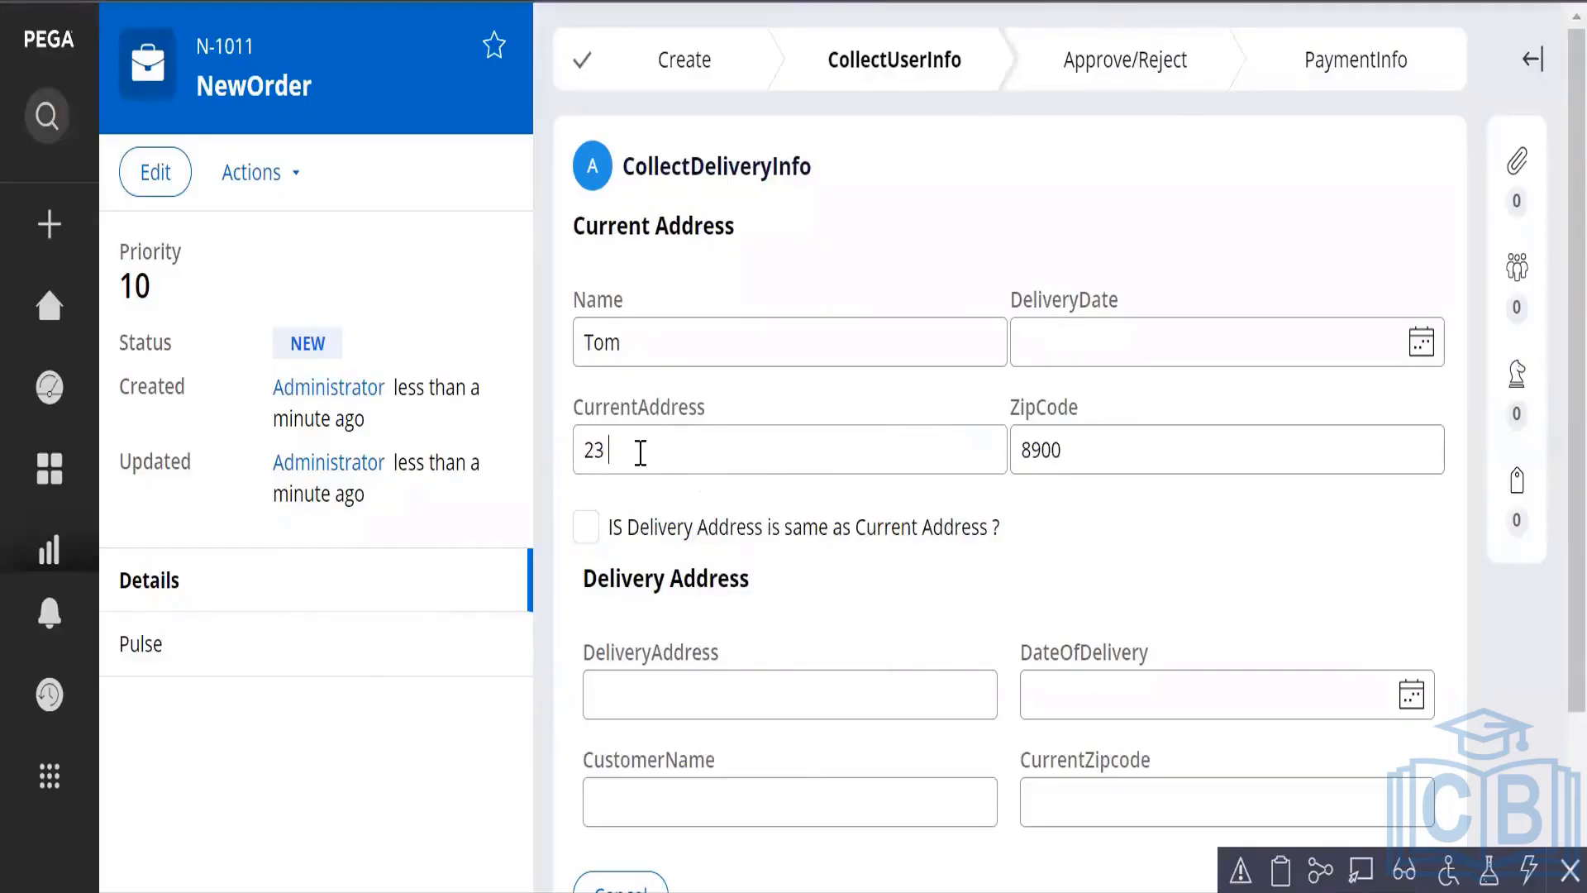
pyautogui.write(' east street')
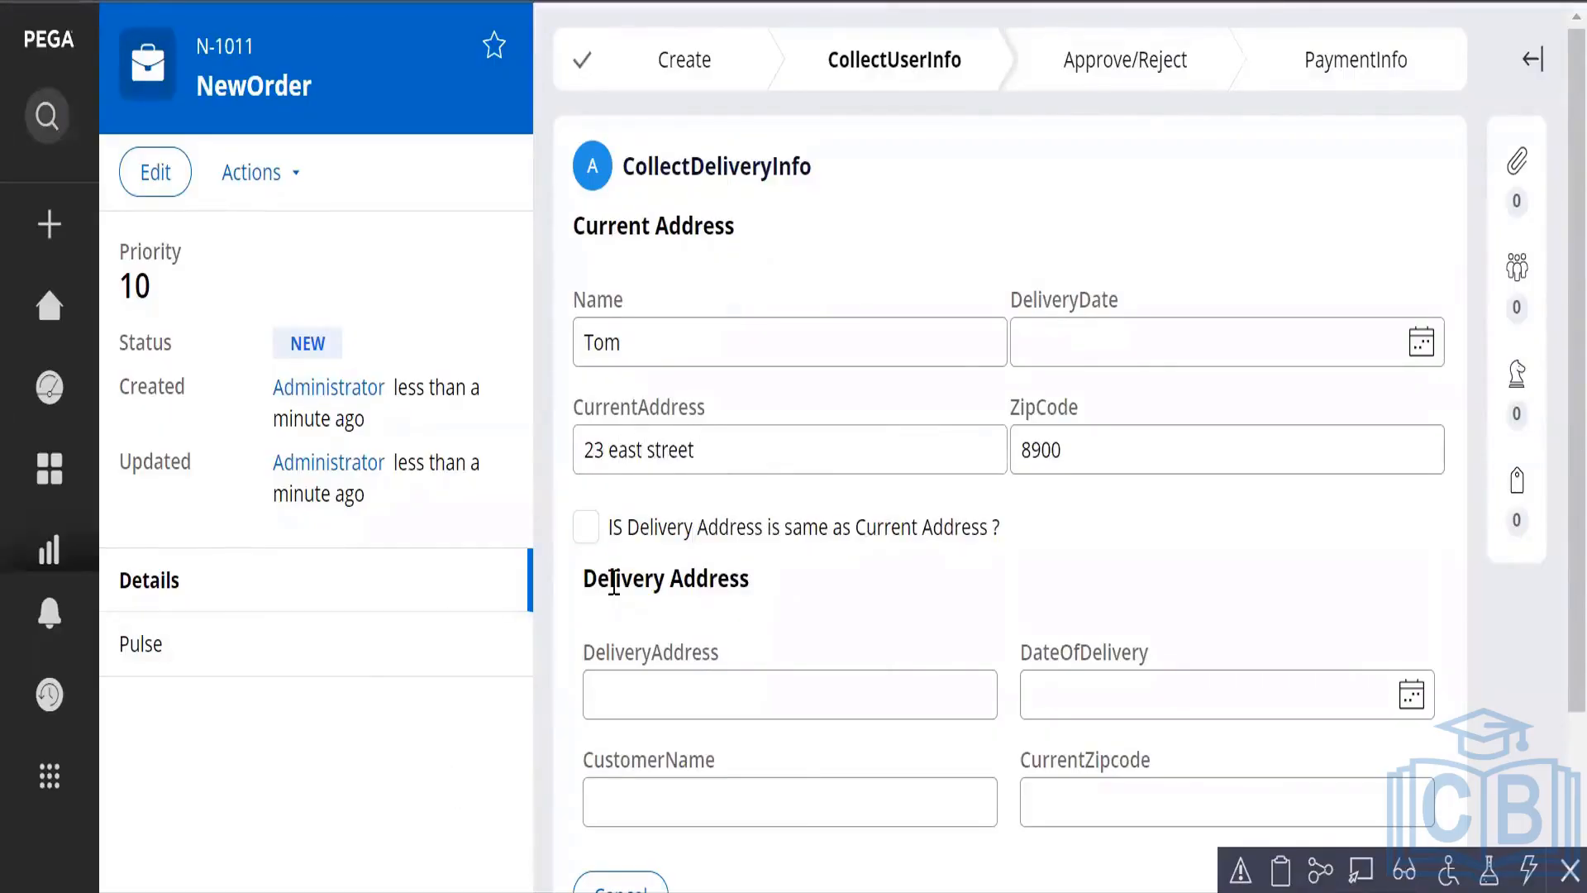
pyautogui.click(586, 527)
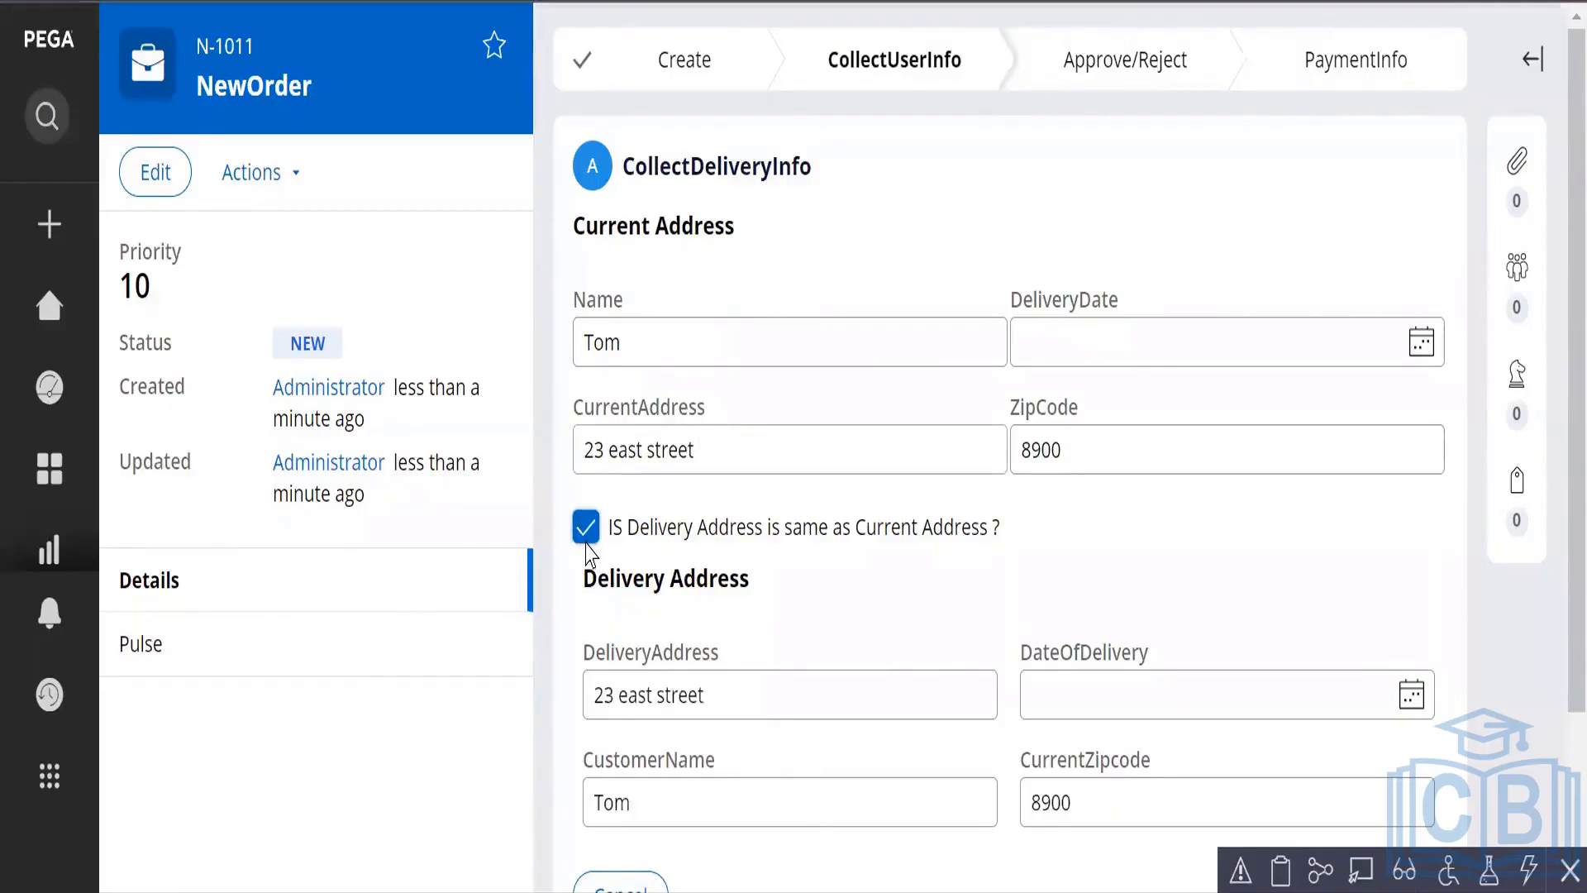
pyautogui.click(586, 529)
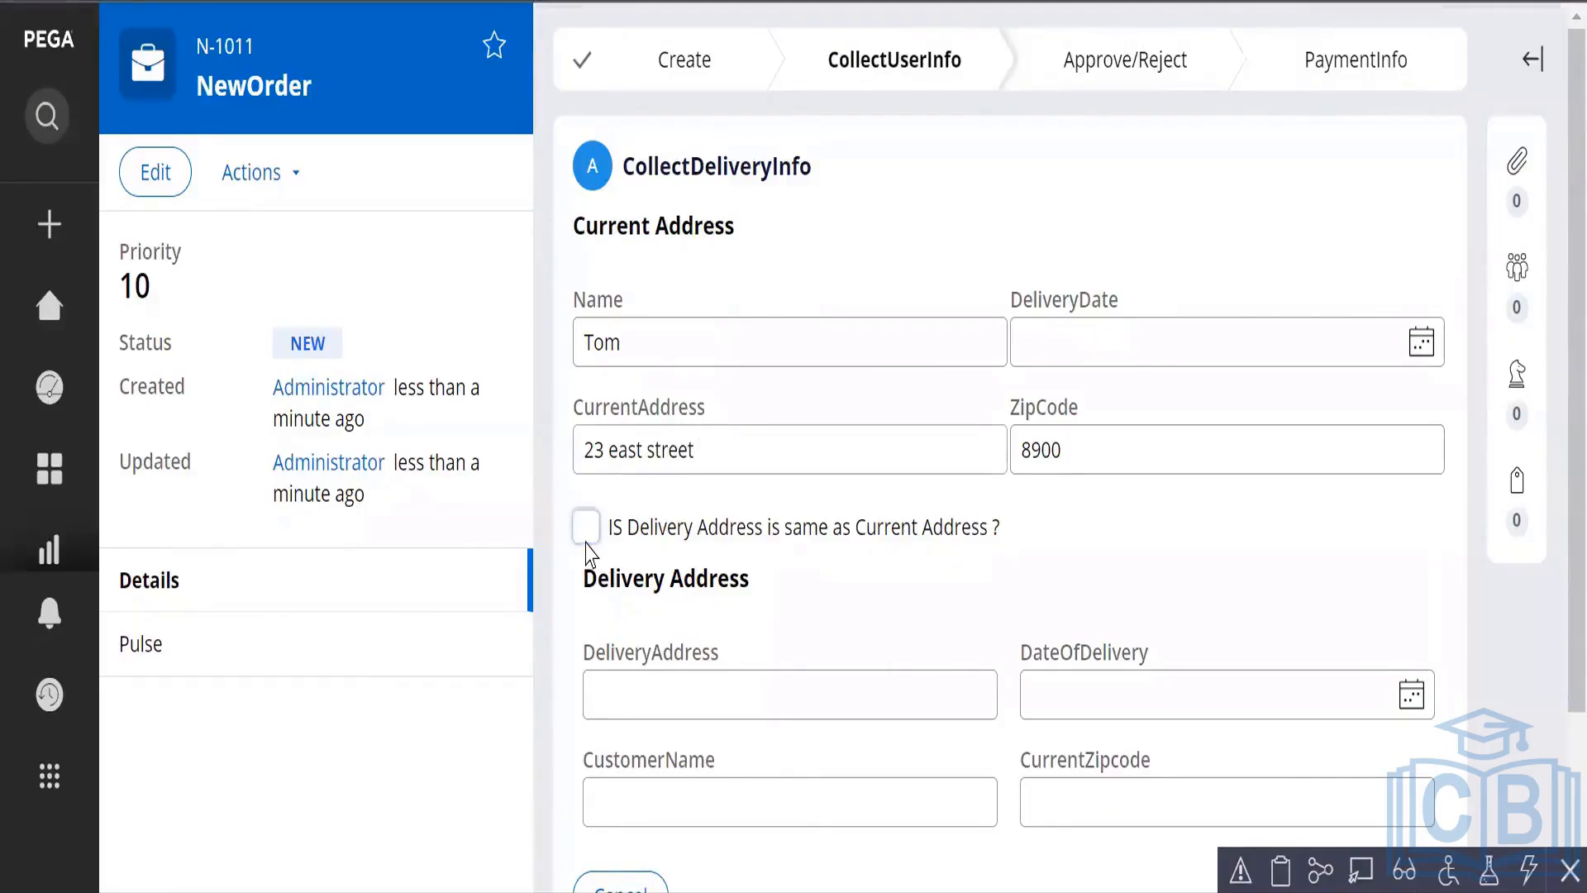
# Set DeliveryDate to 12/09/2022 23:37, then select and clear the same-address checkbox to test DateOfDelivery.
pyautogui.click(1422, 342)
pyautogui.click(1046, 588)
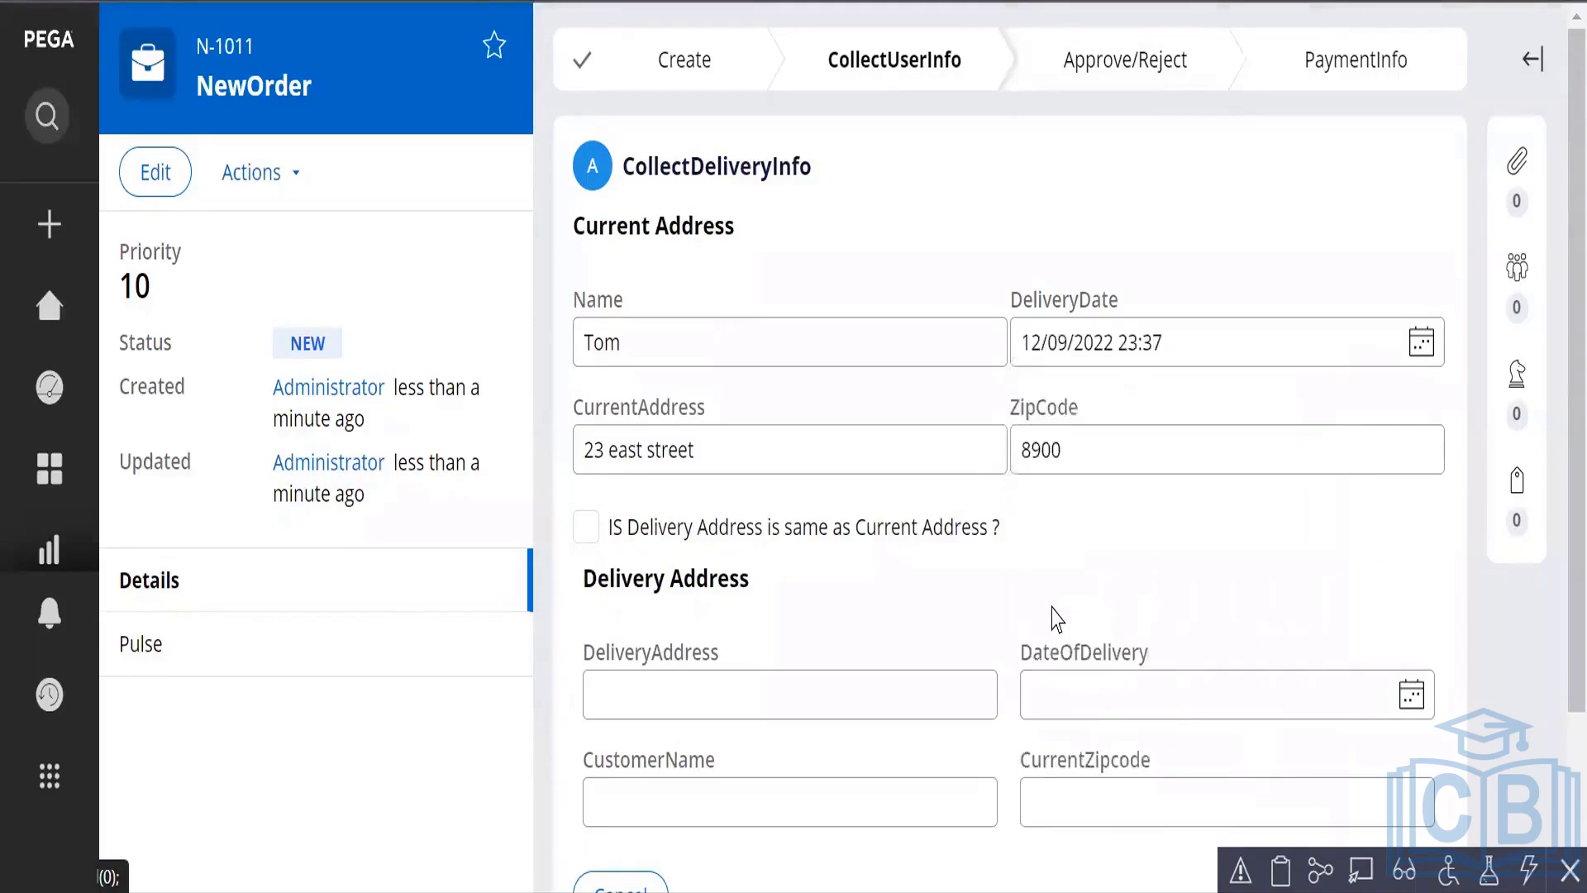
pyautogui.click(585, 533)
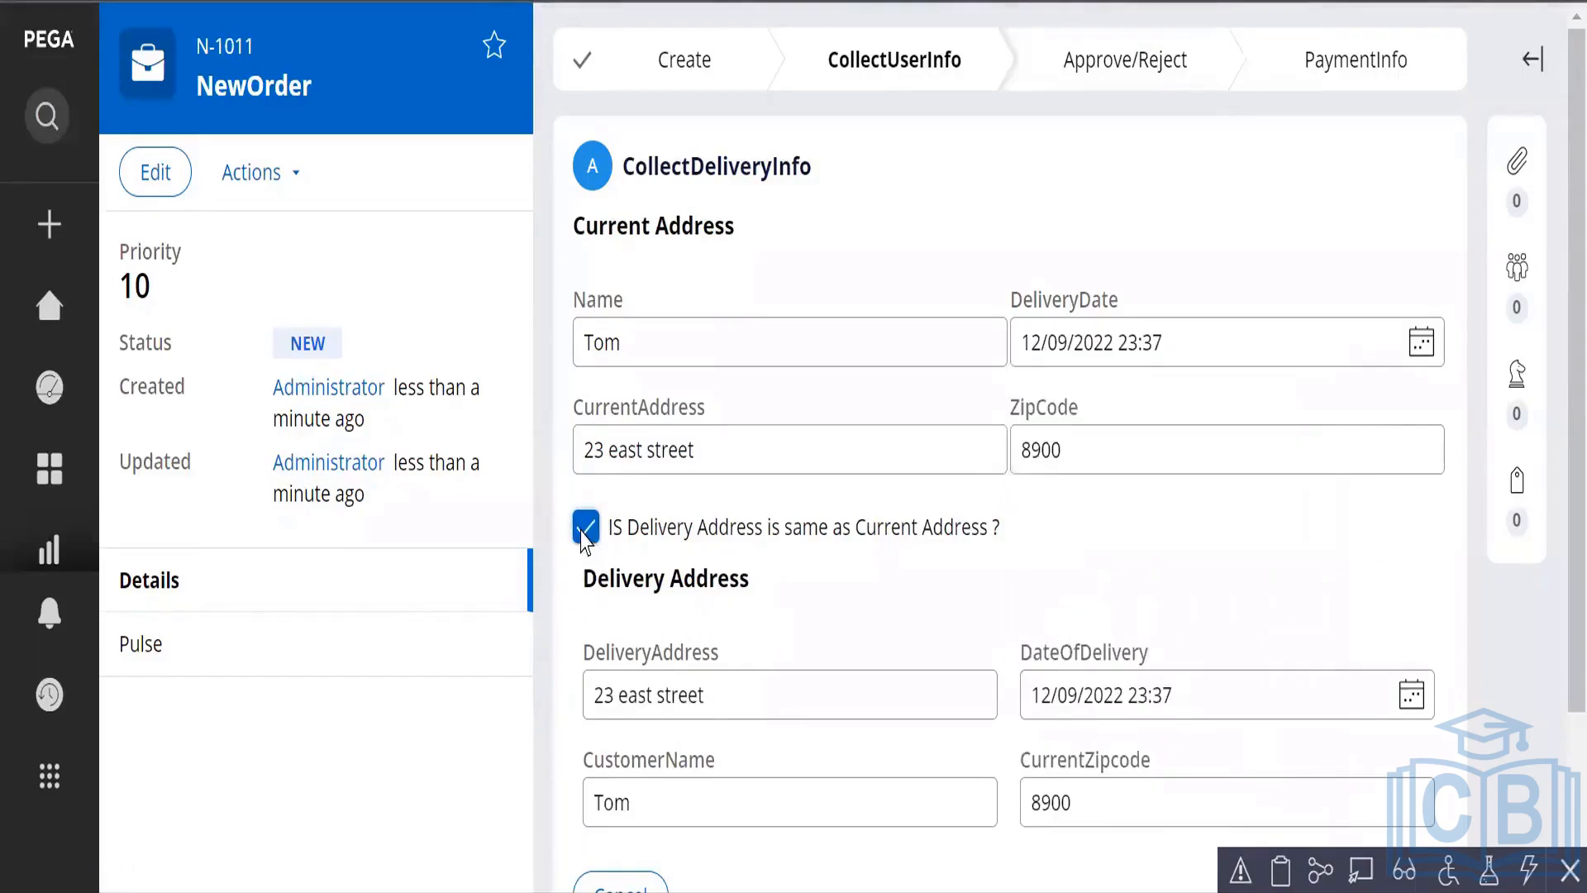
pyautogui.click(585, 534)
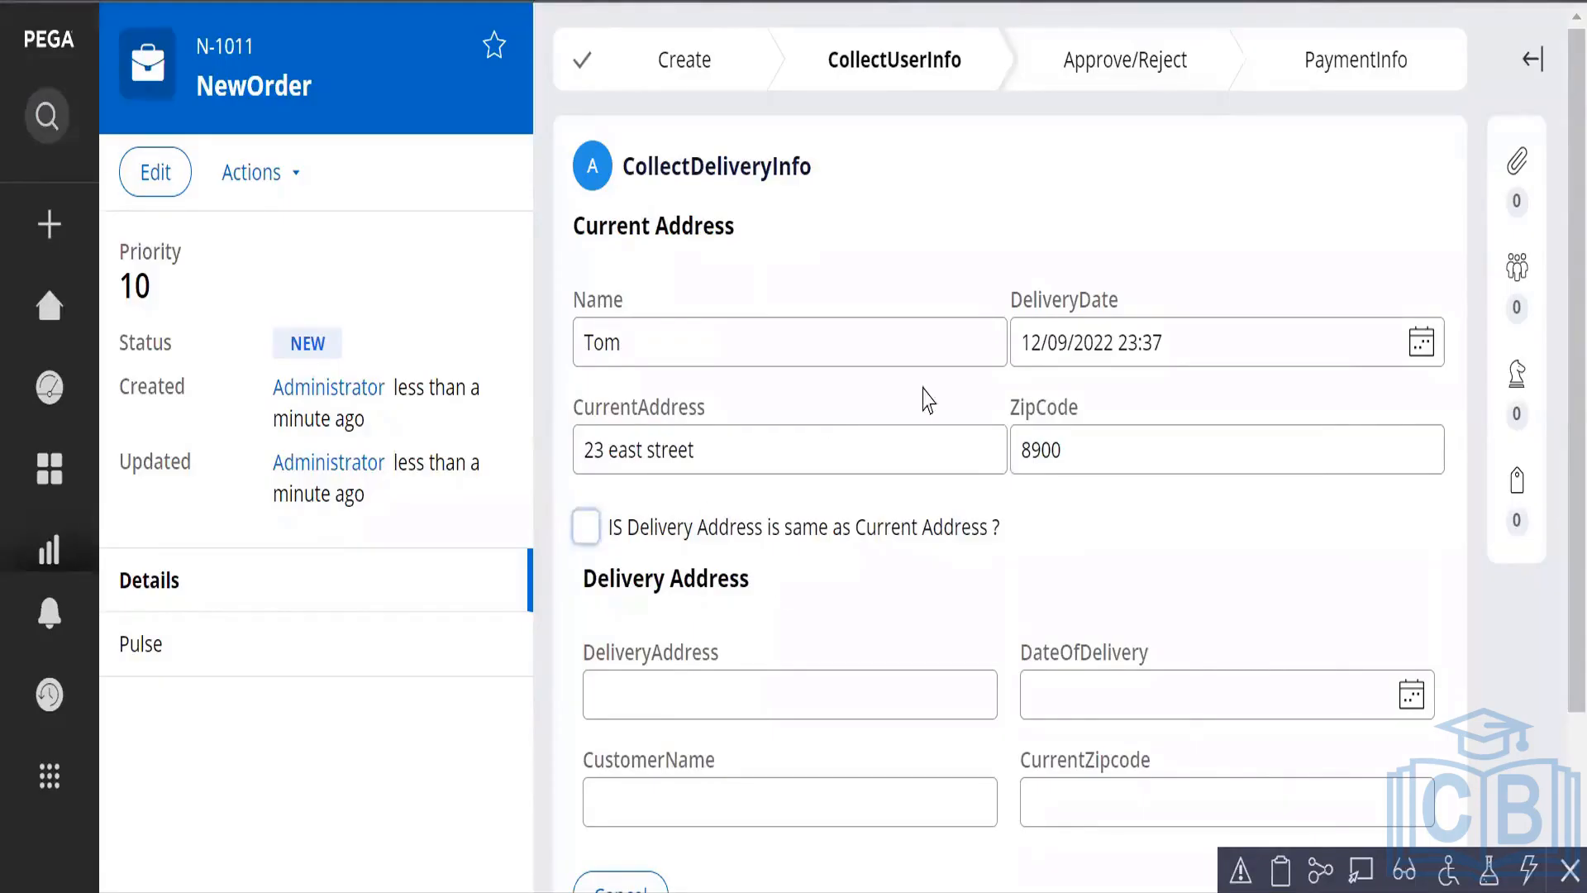
# Select the same-address checkbox again and check the values copied into the Delivery Address fields.
pyautogui.scroll(-3, 928, 401)
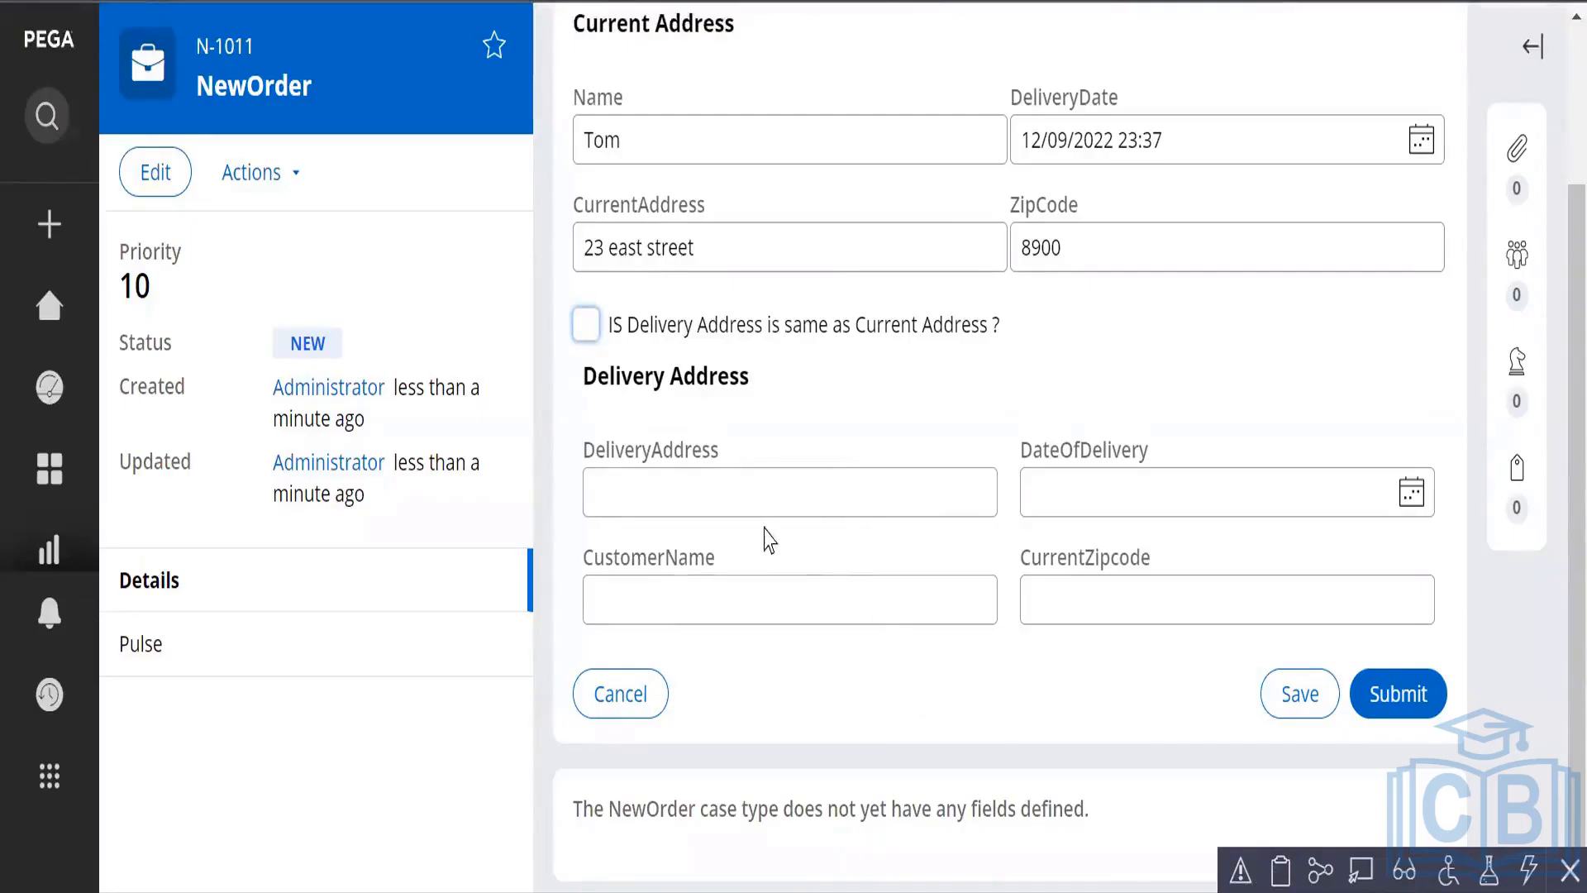
pyautogui.click(587, 326)
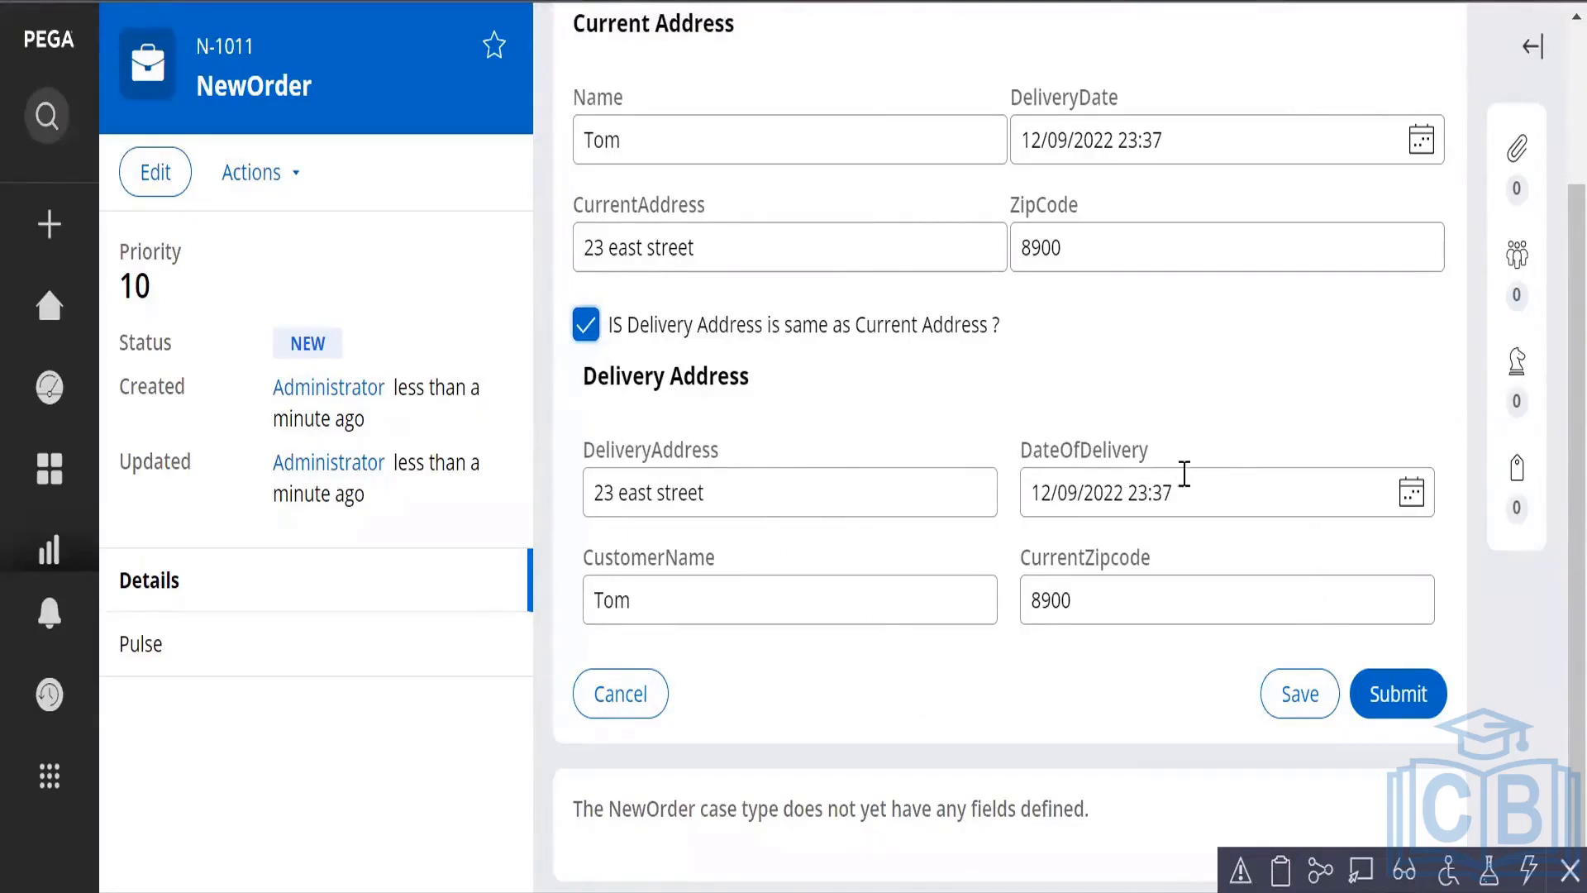
pyautogui.moveTo(722, 490); pyautogui.dragTo(574, 503)
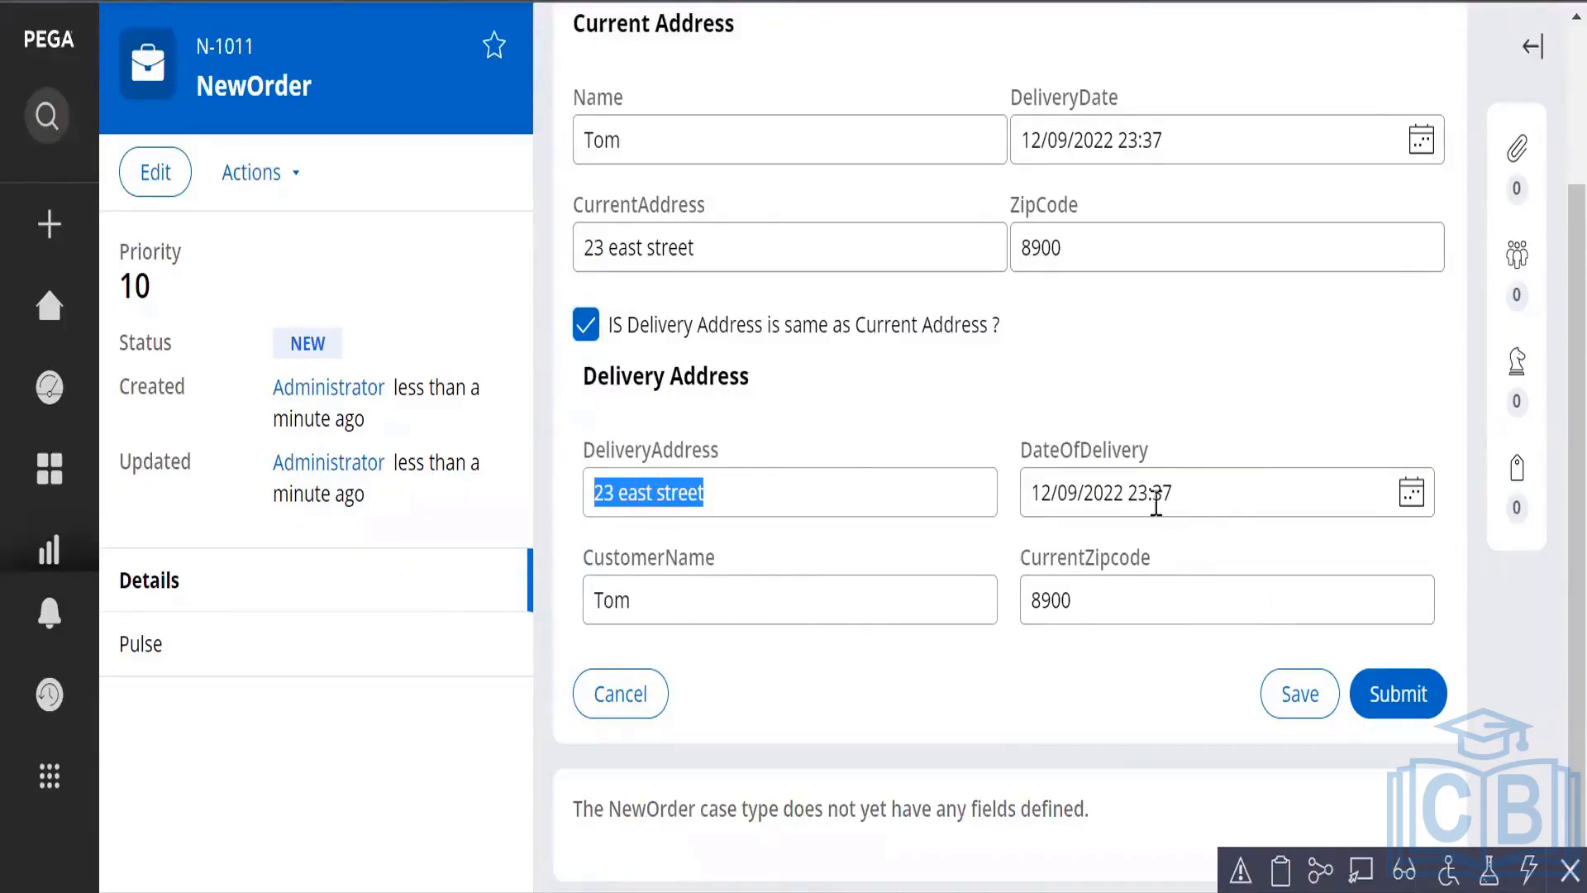
pyautogui.moveTo(1183, 493); pyautogui.dragTo(1033, 495)
pyautogui.moveTo(1072, 588); pyautogui.dragTo(1062, 595)
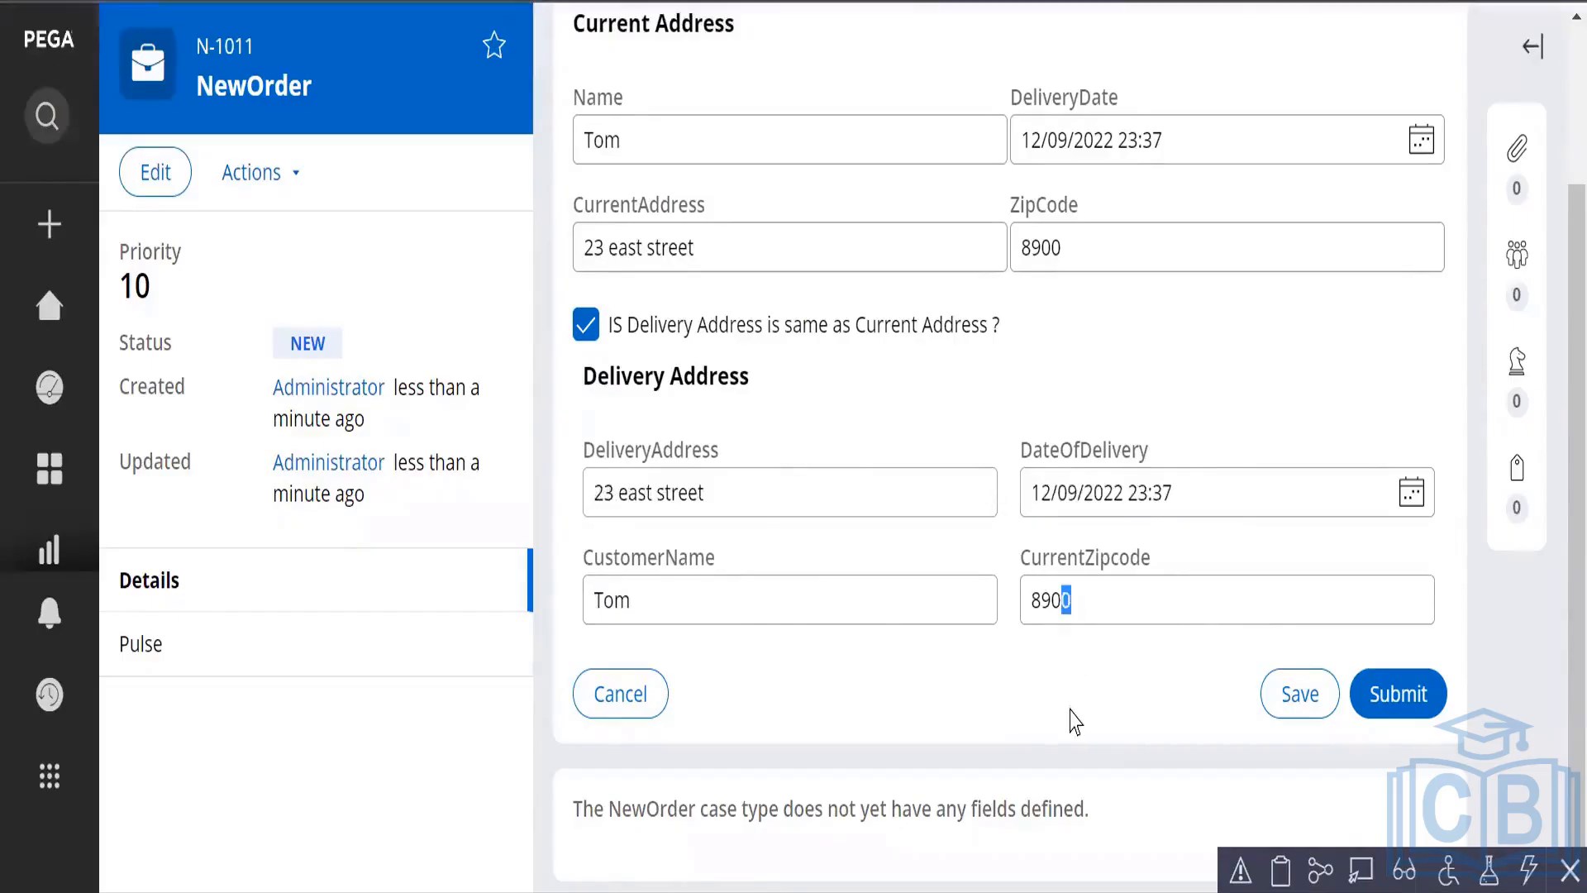
pyautogui.press('BackSpace')
pyautogui.click(730, 506)
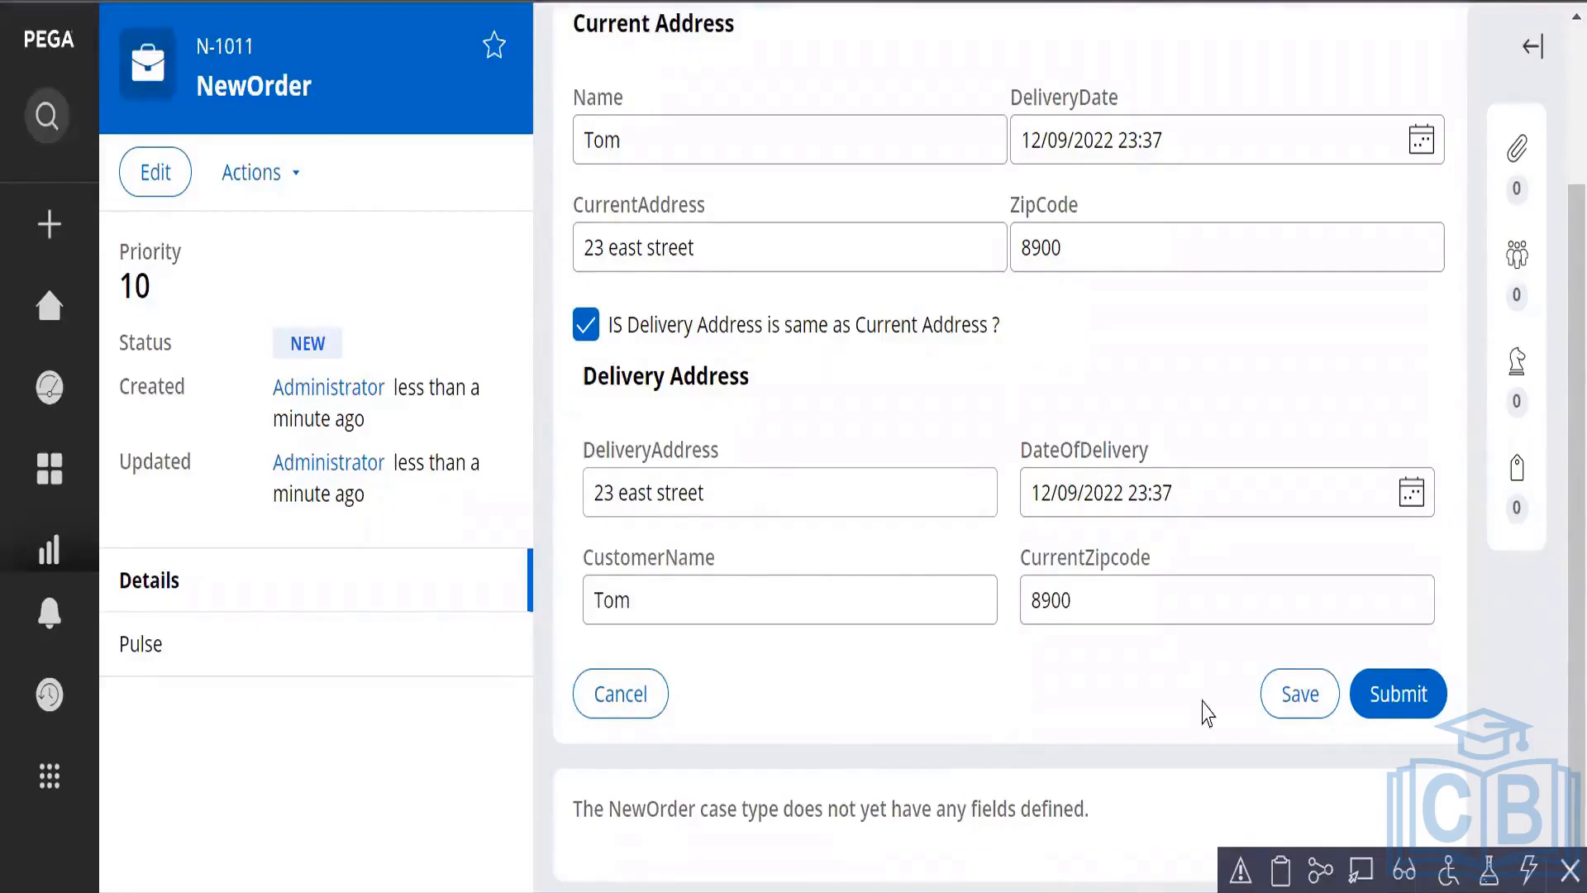
pyautogui.rightClick(1067, 600)
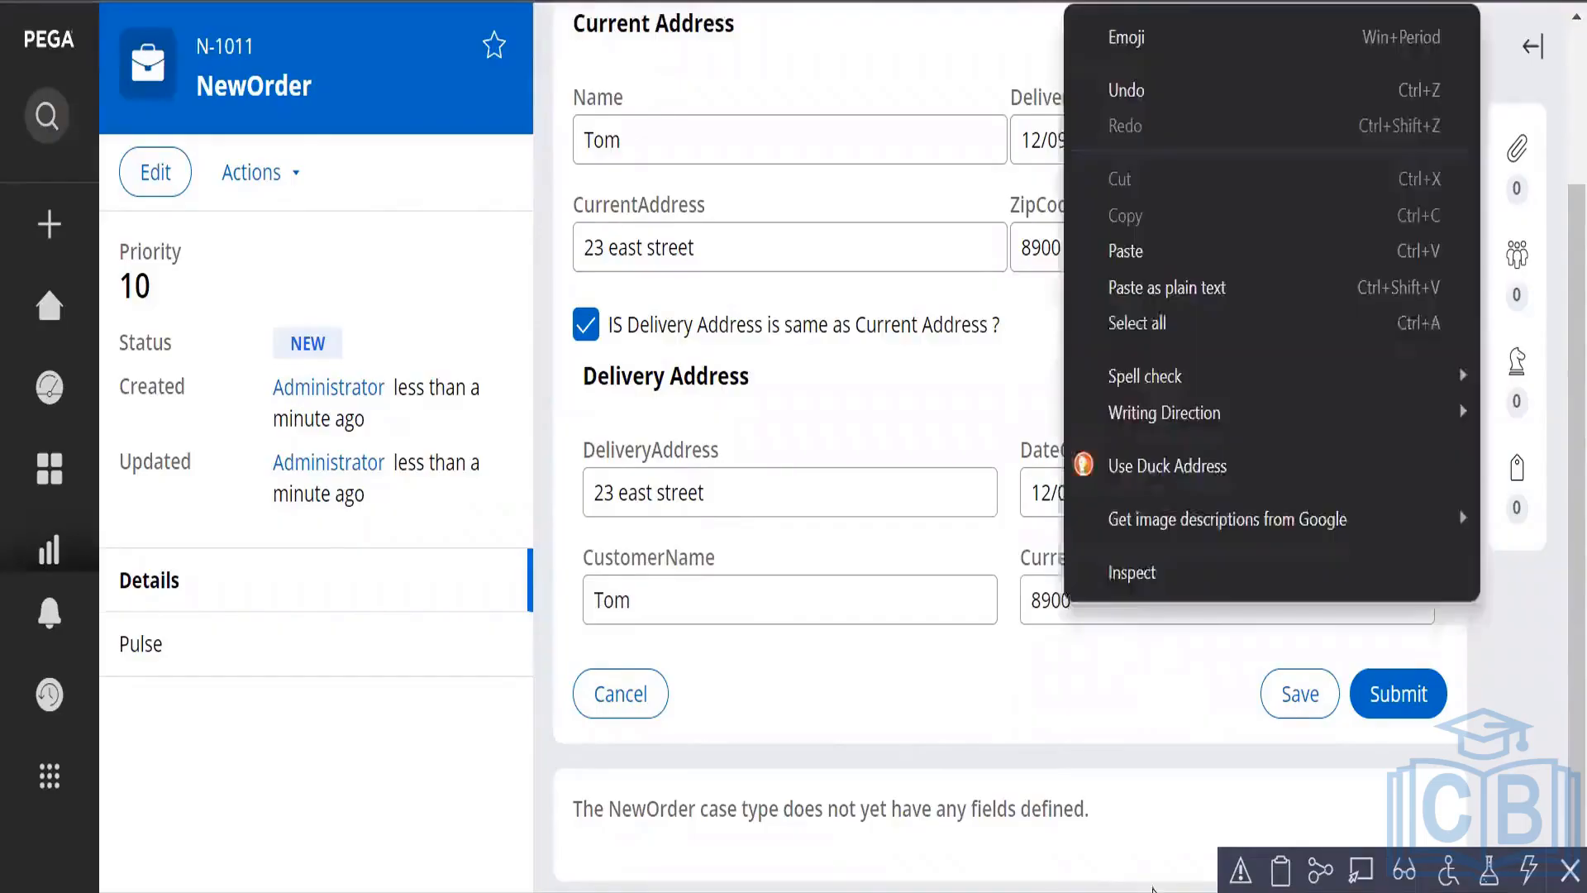
pyautogui.rightClick(986, 699)
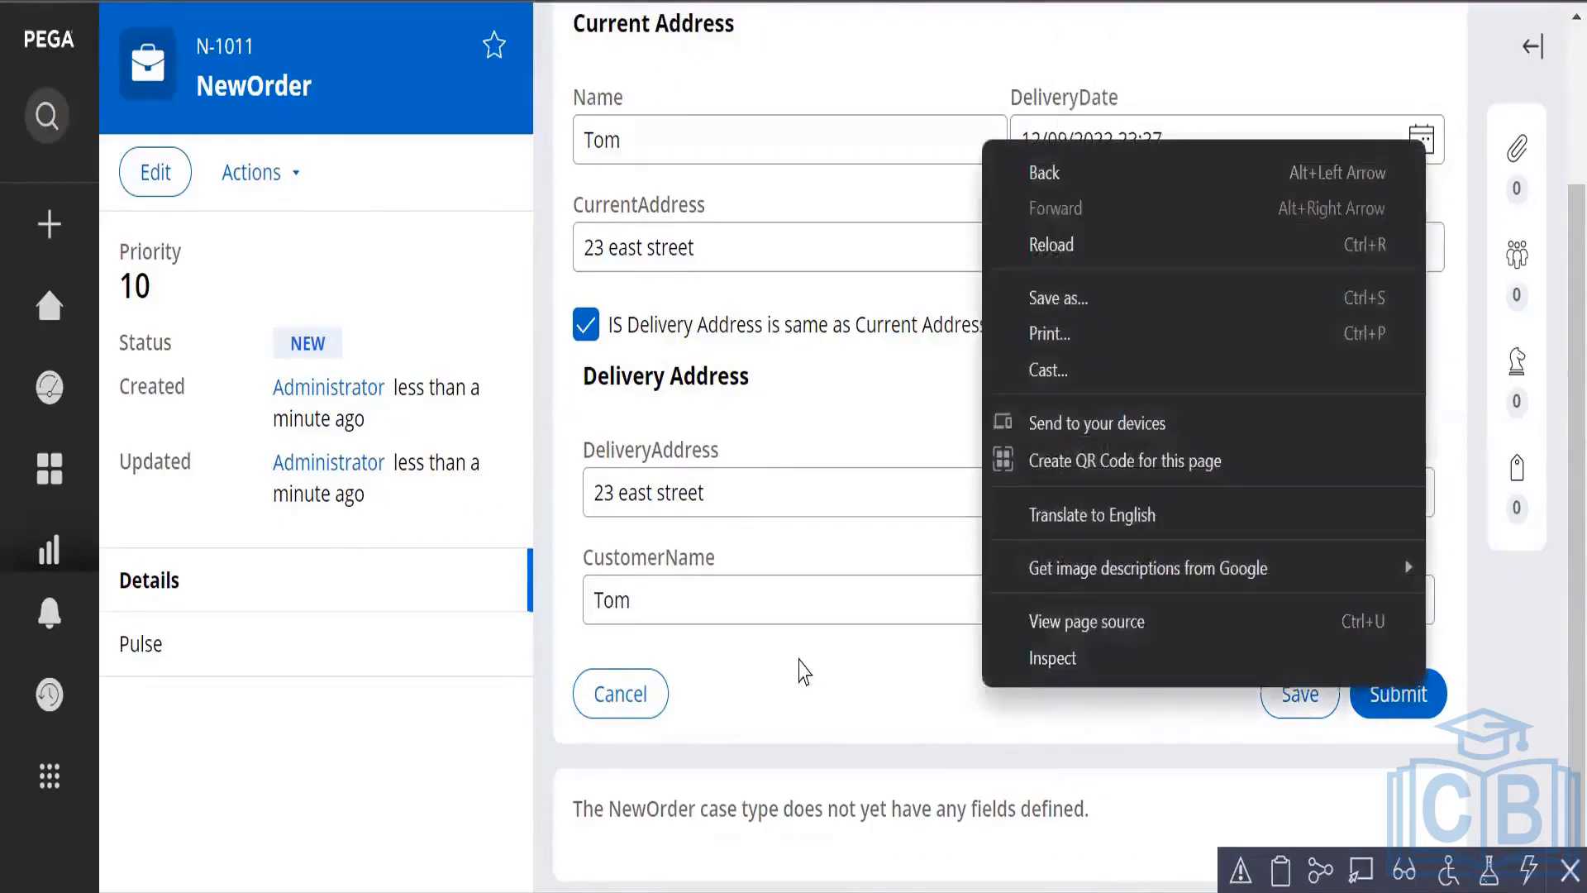
pyautogui.click(804, 686)
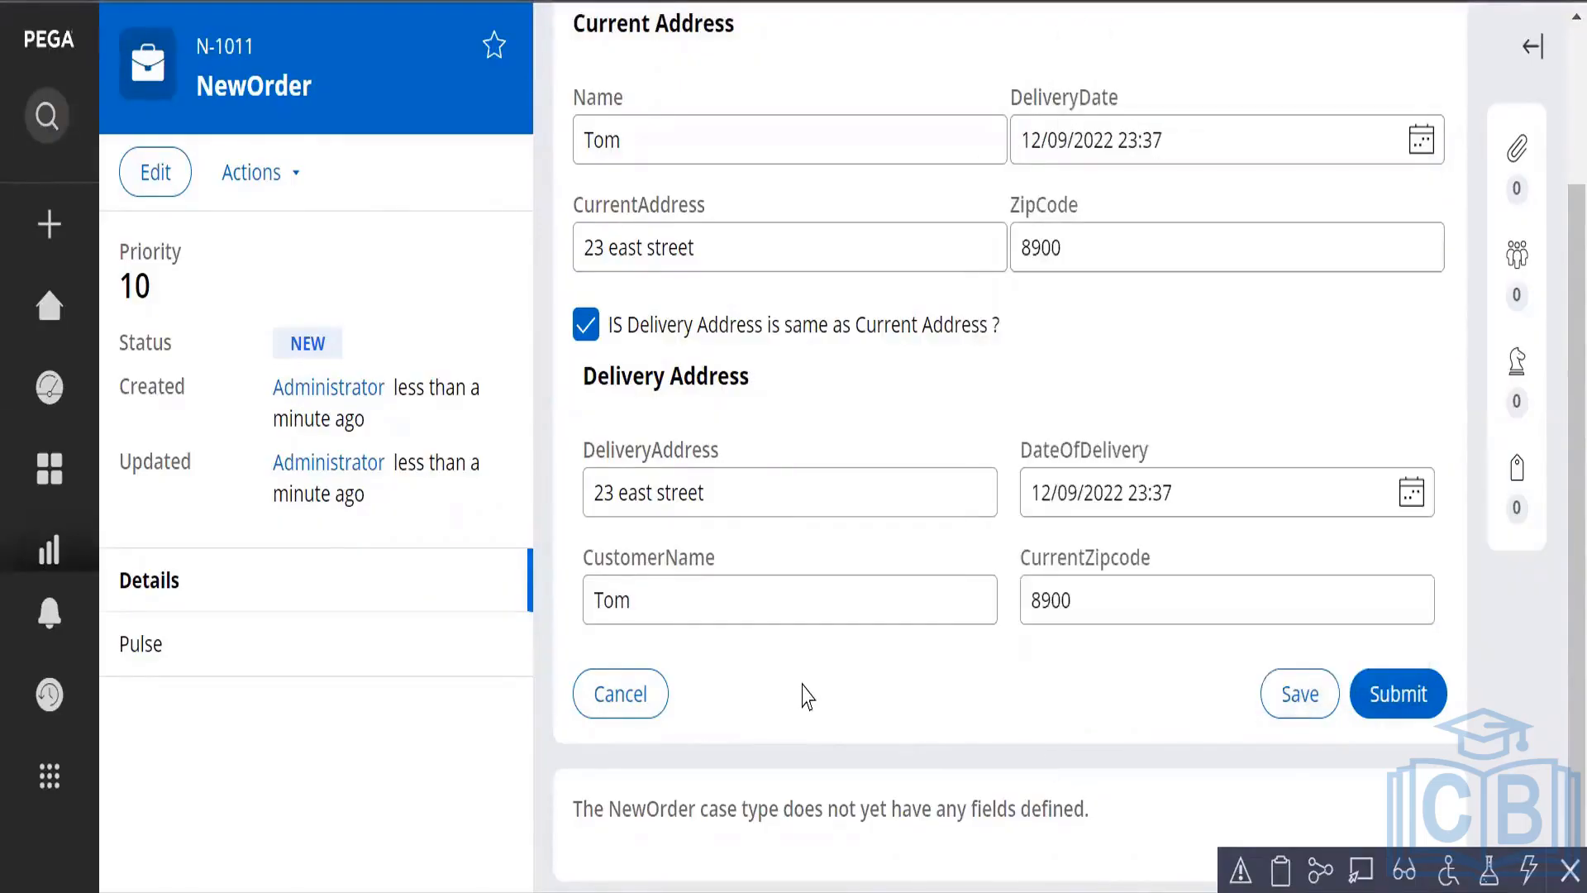